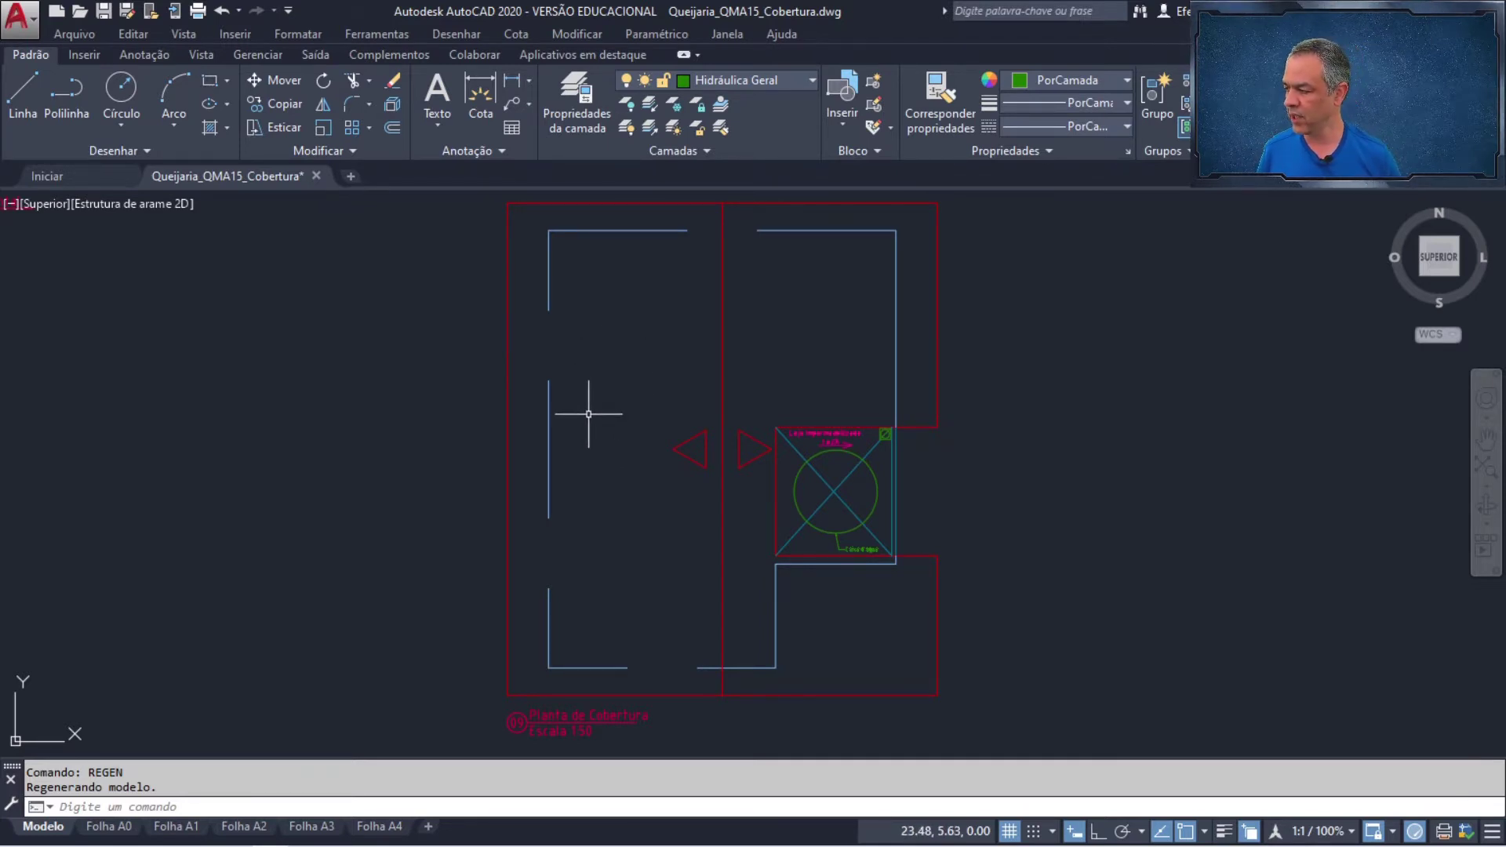
# - Turn off the drawing grid in model space around the floor plan
pyautogui.scroll(-4, 588, 414)
pyautogui.moveTo(315, 440); pyautogui.dragTo(610, 465, button='middle')
pyautogui.scroll(5, 447, 439)
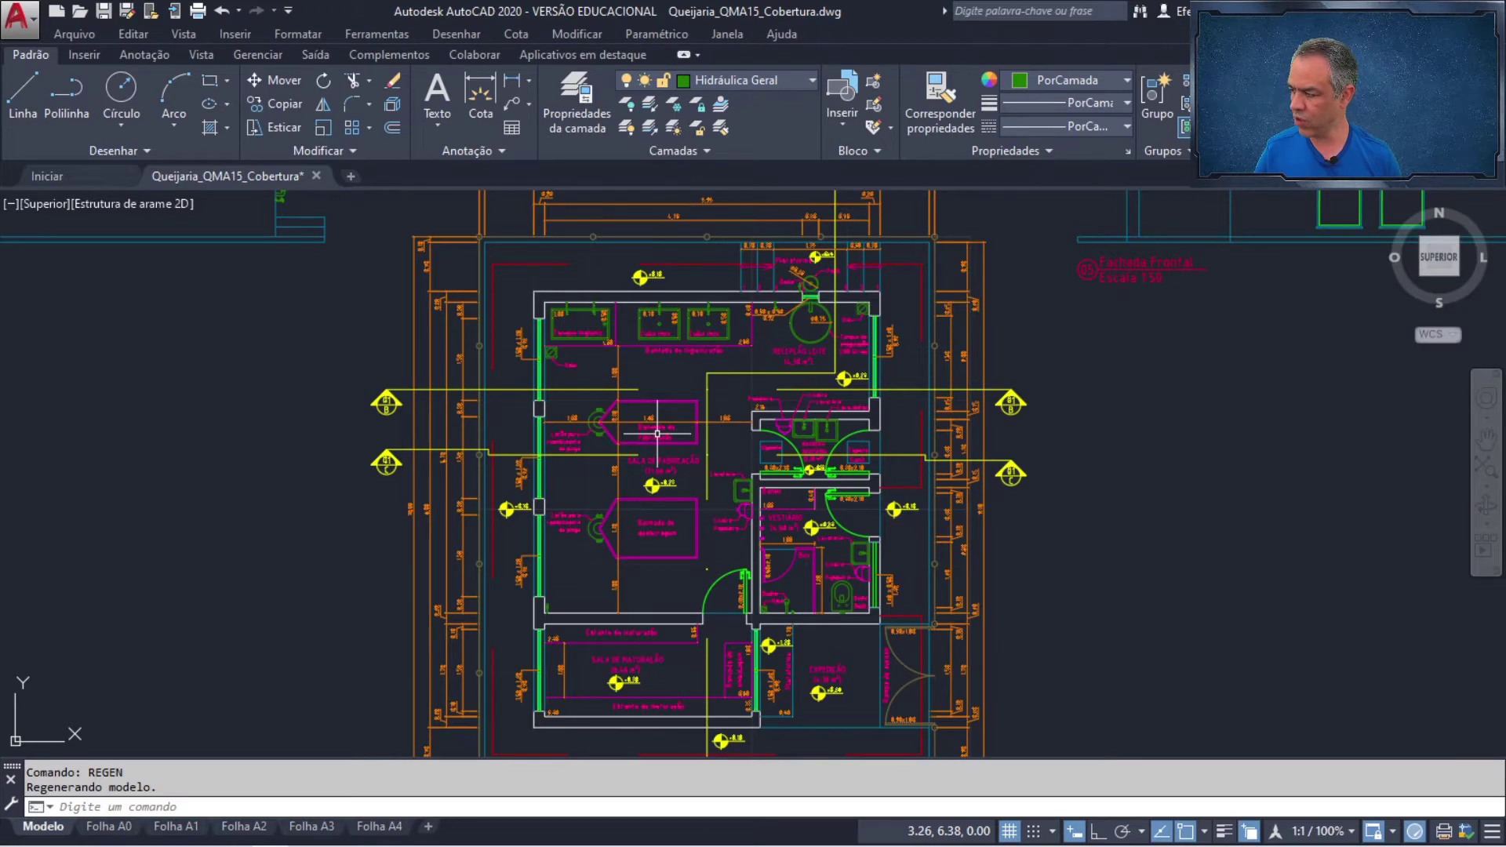
pyautogui.press('F7')
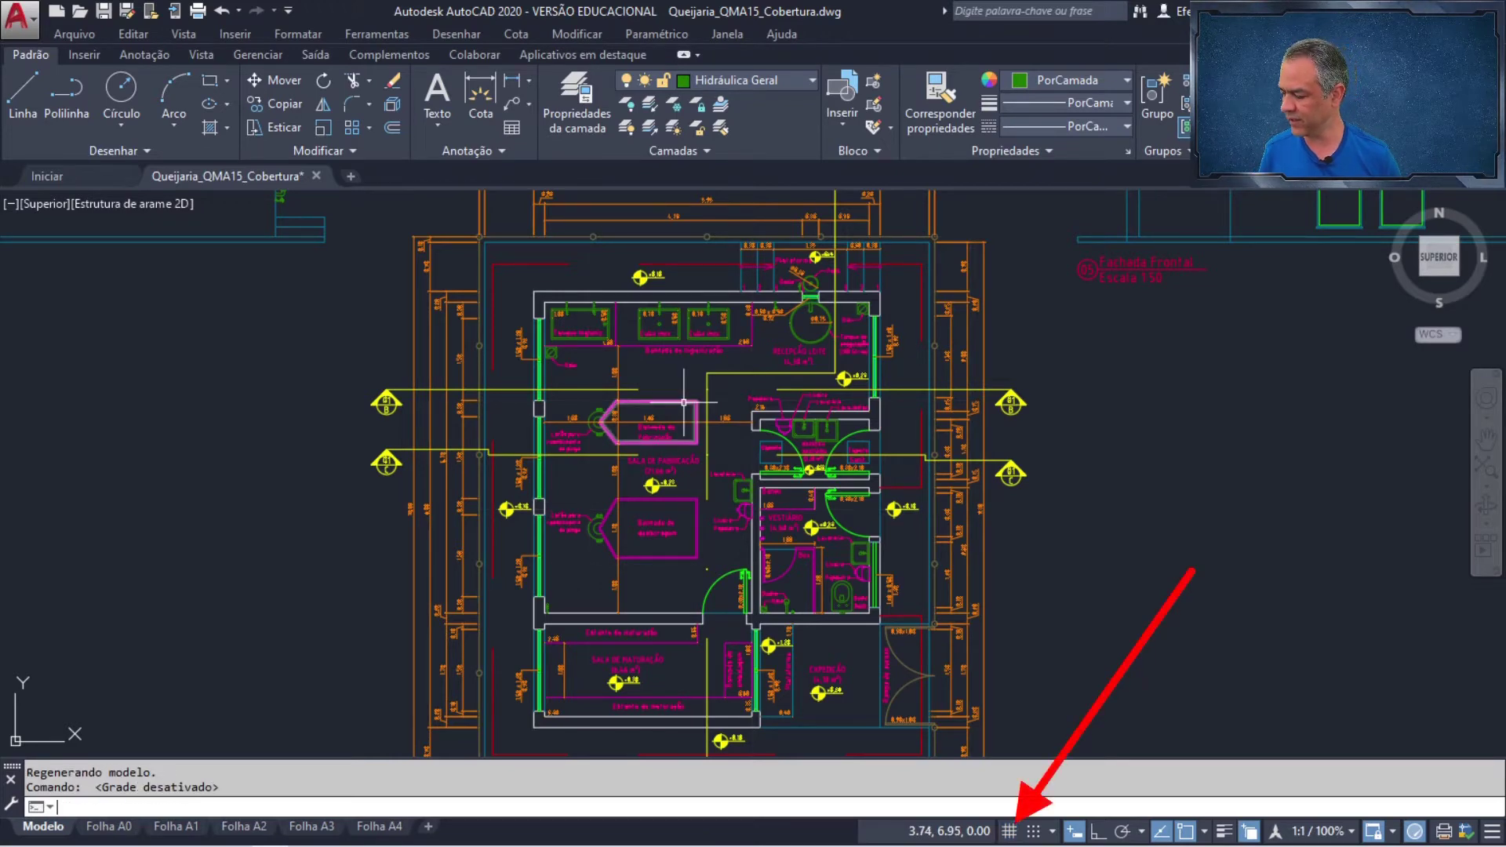
# - Set the drawing number in the "Cerca de proteção" title block below the fence plan to 10
pyautogui.moveTo(683, 570)
pyautogui.mouseDown(button='middle')
pyautogui.moveTo(651, 485)
pyautogui.moveTo(668, 167)
pyautogui.moveTo(709, 413)
pyautogui.moveTo(742, 206)
pyautogui.mouseUp(button='middle')
pyautogui.moveTo(723, 602); pyautogui.dragTo(730, 184, button='middle')
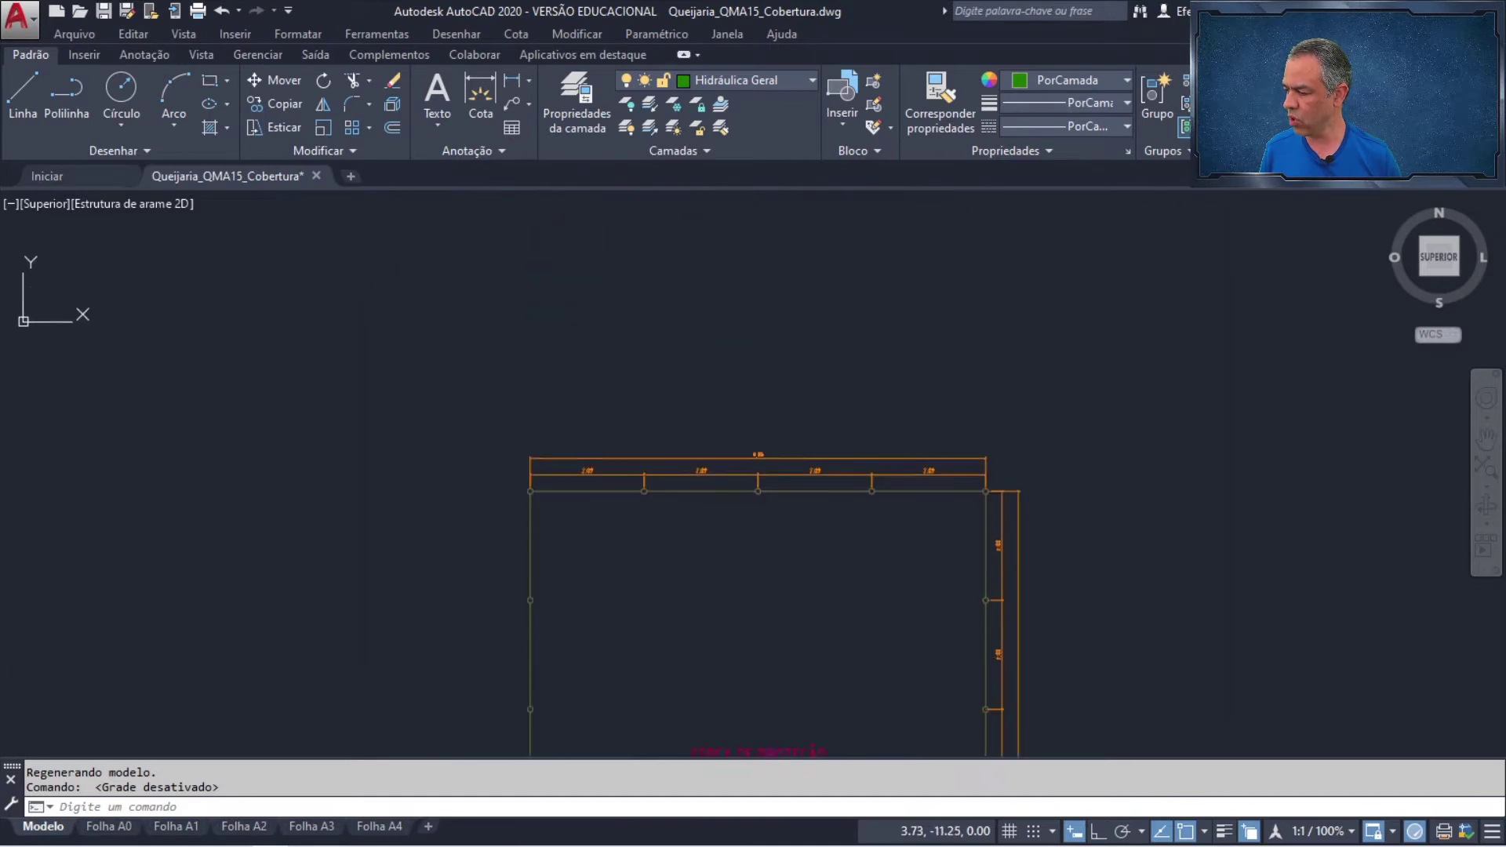
pyautogui.moveTo(728, 577); pyautogui.dragTo(731, 259, button='middle')
pyautogui.moveTo(627, 752)
pyautogui.mouseDown(button='middle')
pyautogui.moveTo(622, 669)
pyautogui.moveTo(656, 497)
pyautogui.moveTo(643, 481)
pyautogui.mouseUp(button='middle')
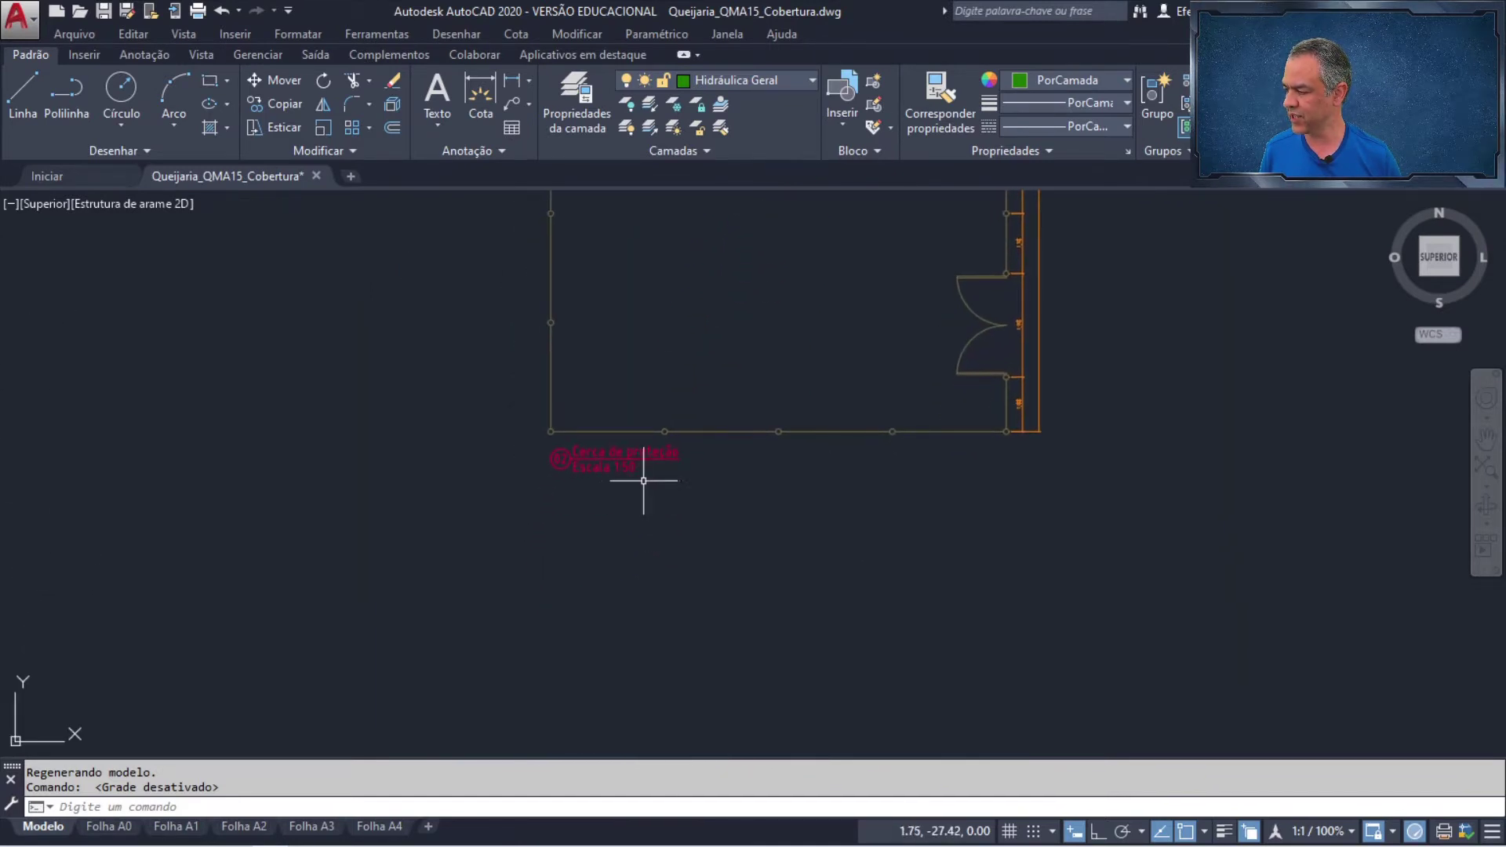
pyautogui.scroll(4, 642, 480)
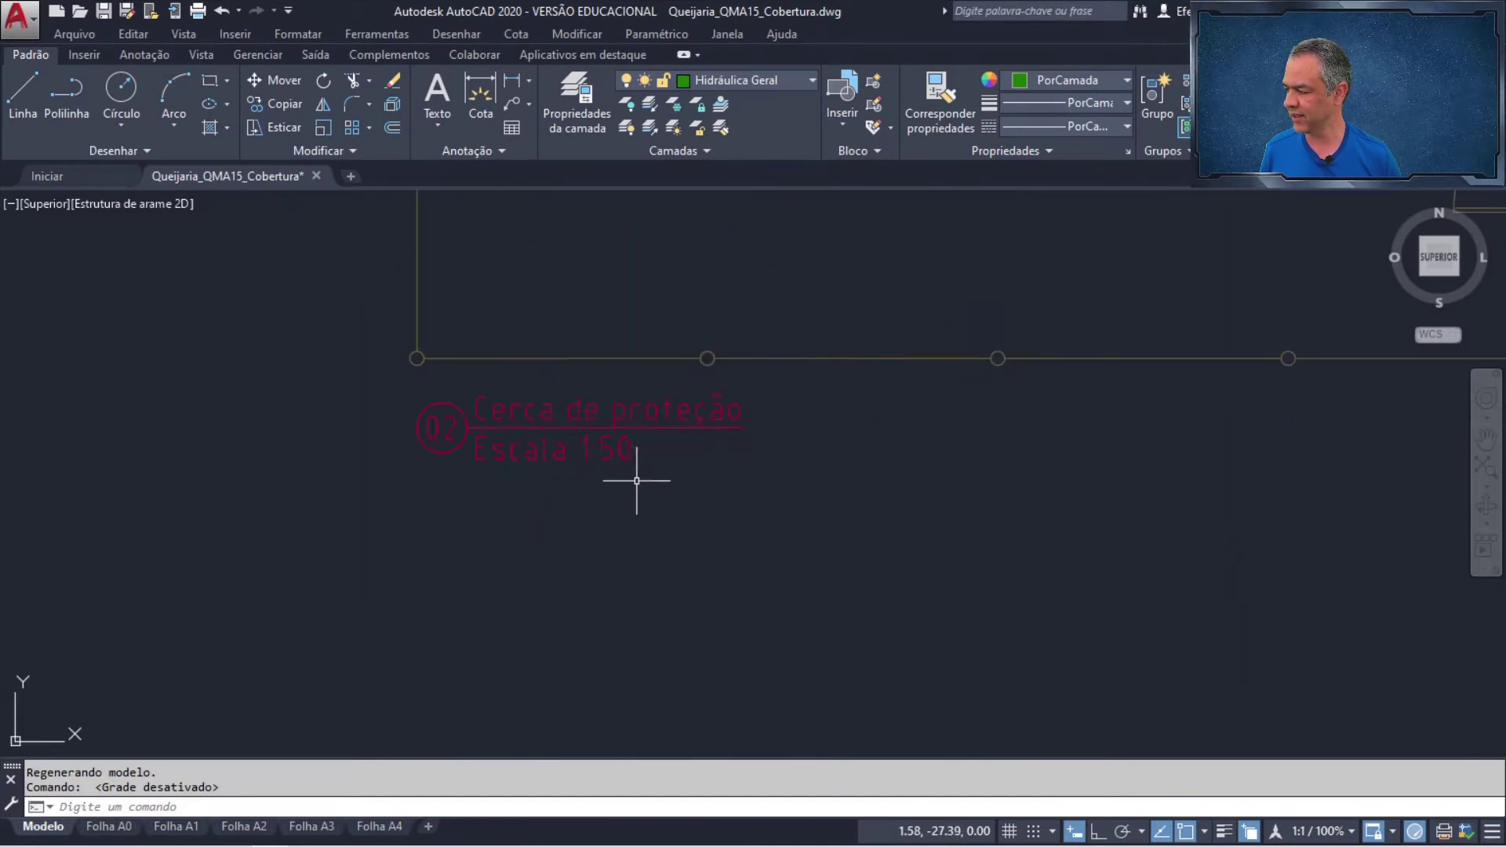
pyautogui.doubleClick(626, 430)
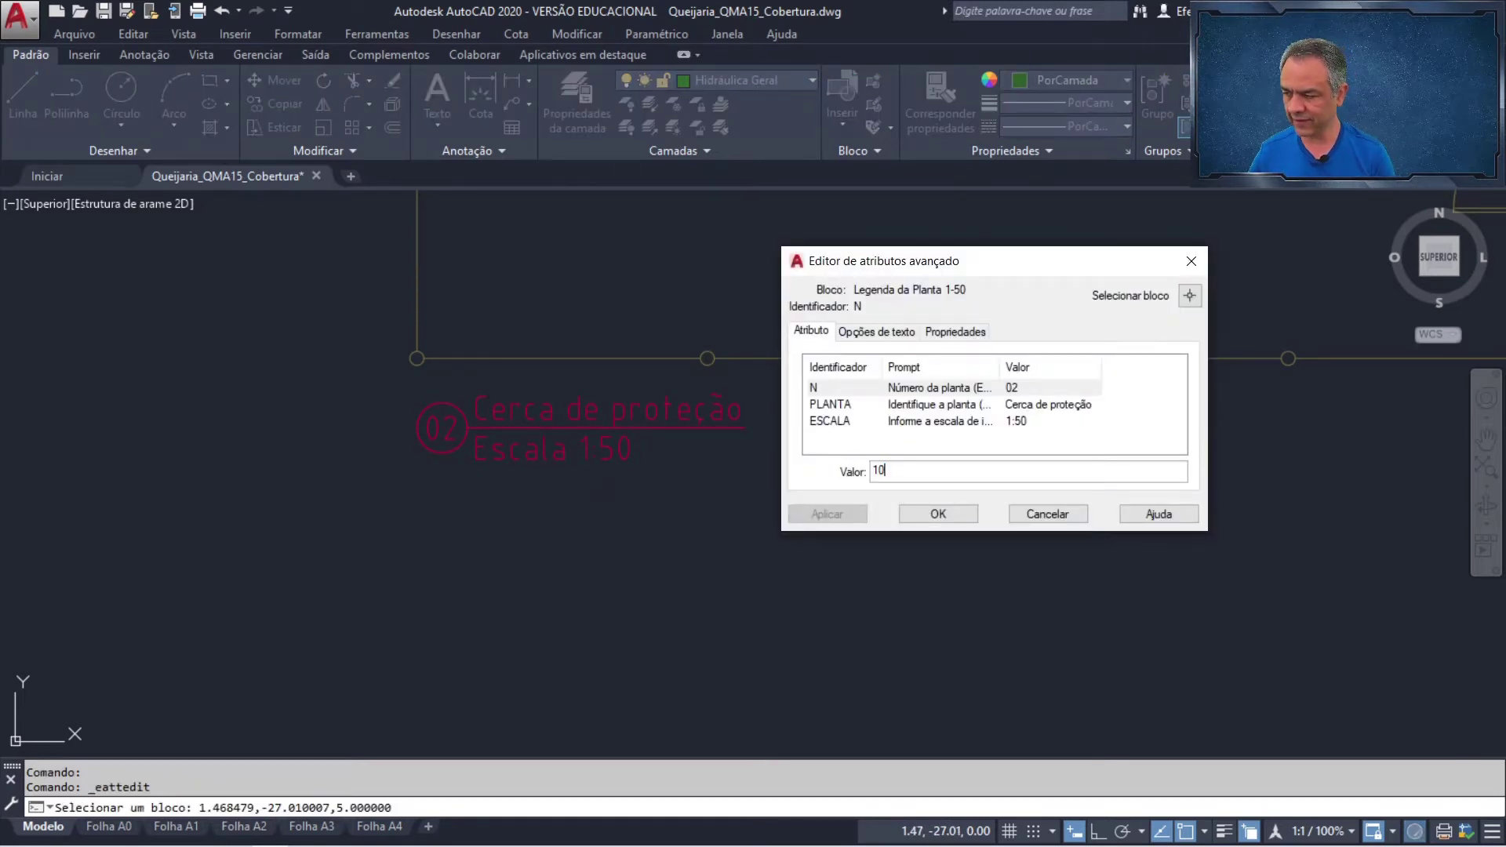
pyautogui.click(948, 517)
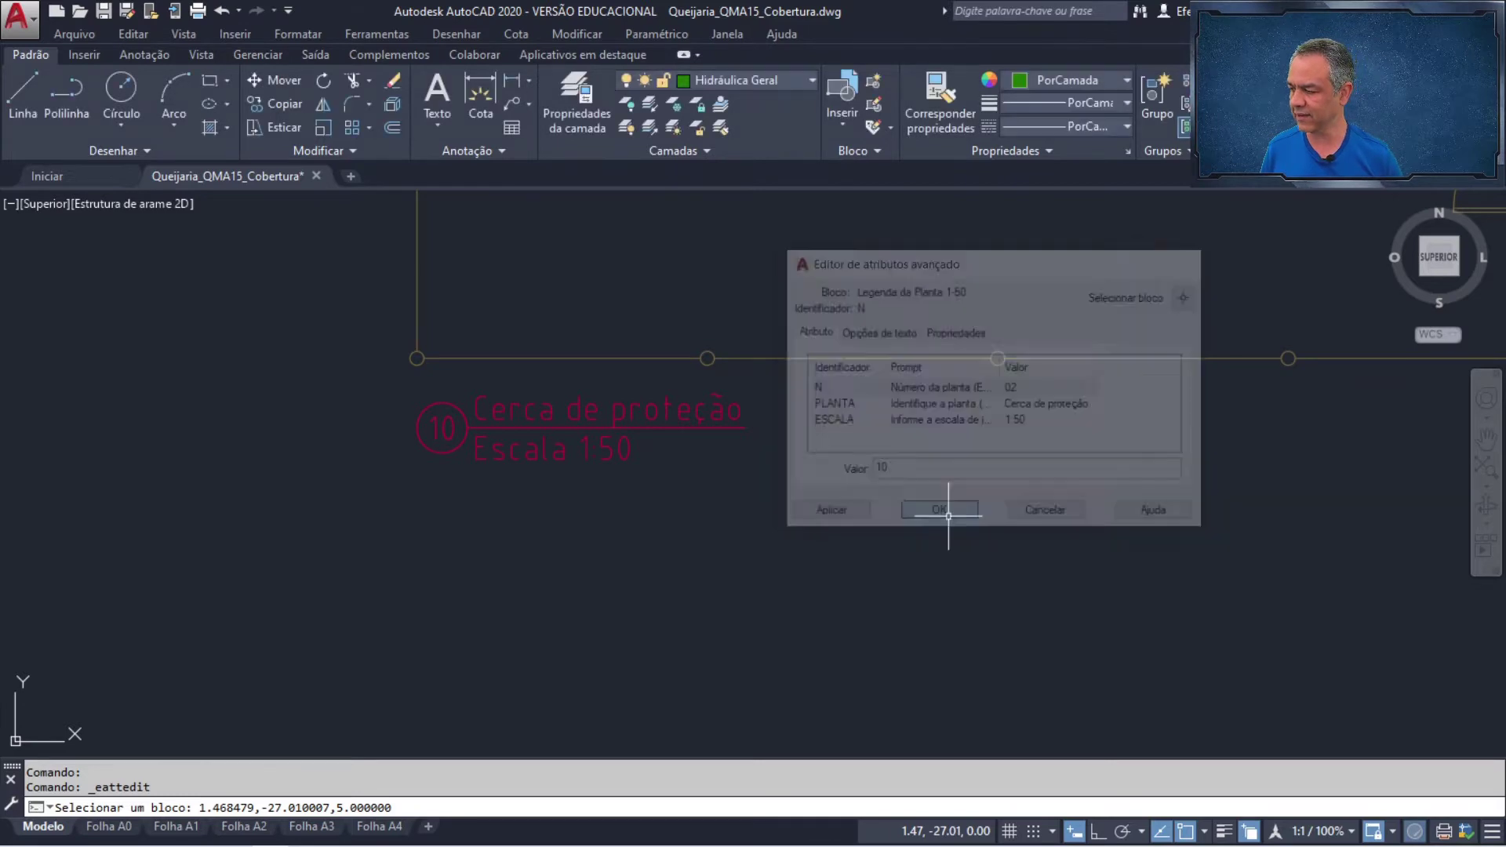
# - Switch to the Folha A0 layout and make ViewPort the current layer
pyautogui.scroll(-5, 951, 515)
pyautogui.middleClick(951, 511)
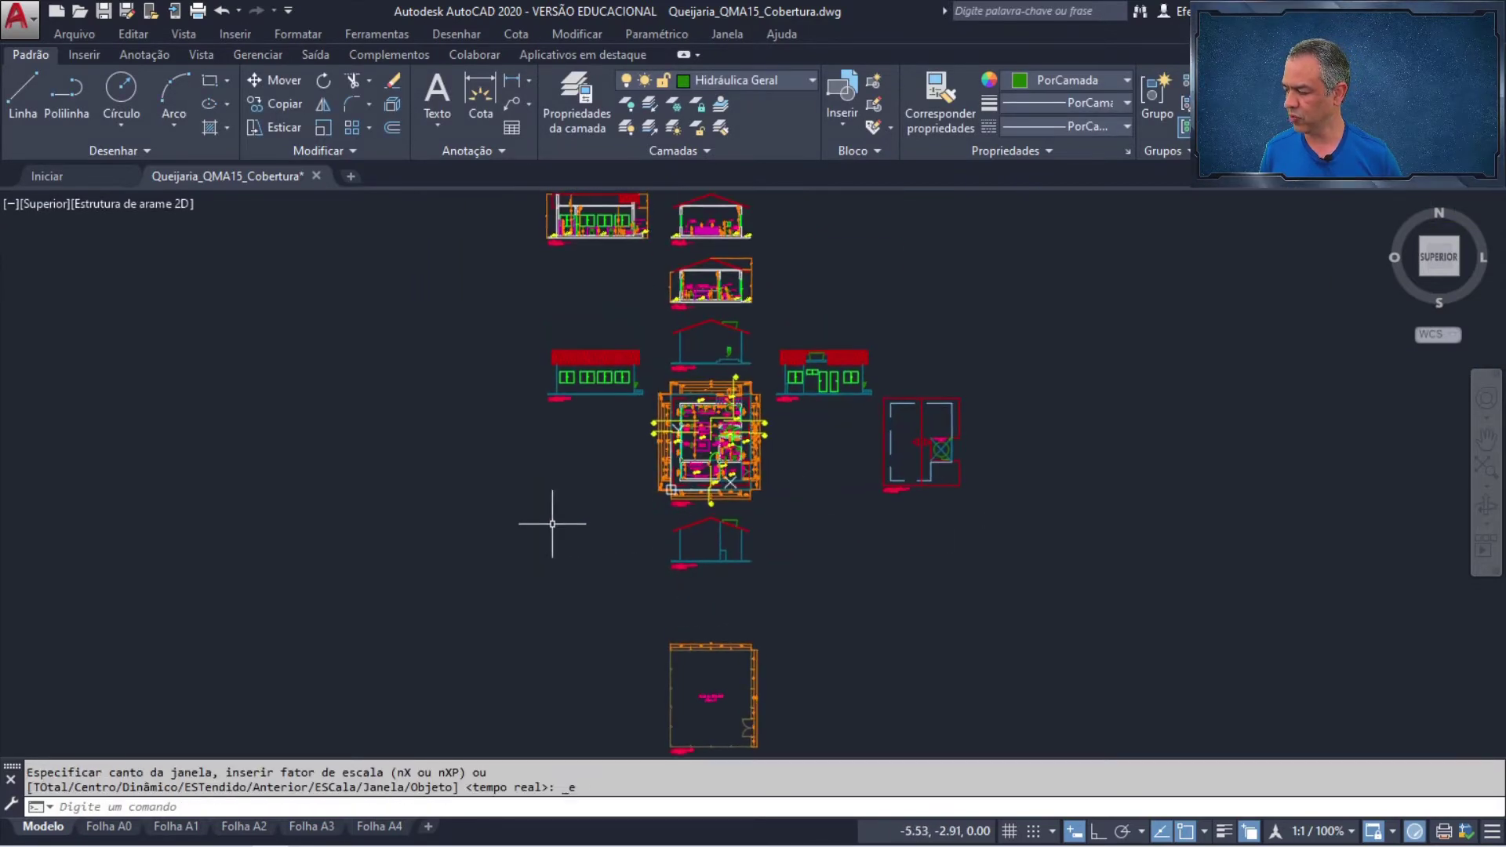
pyautogui.click(131, 830)
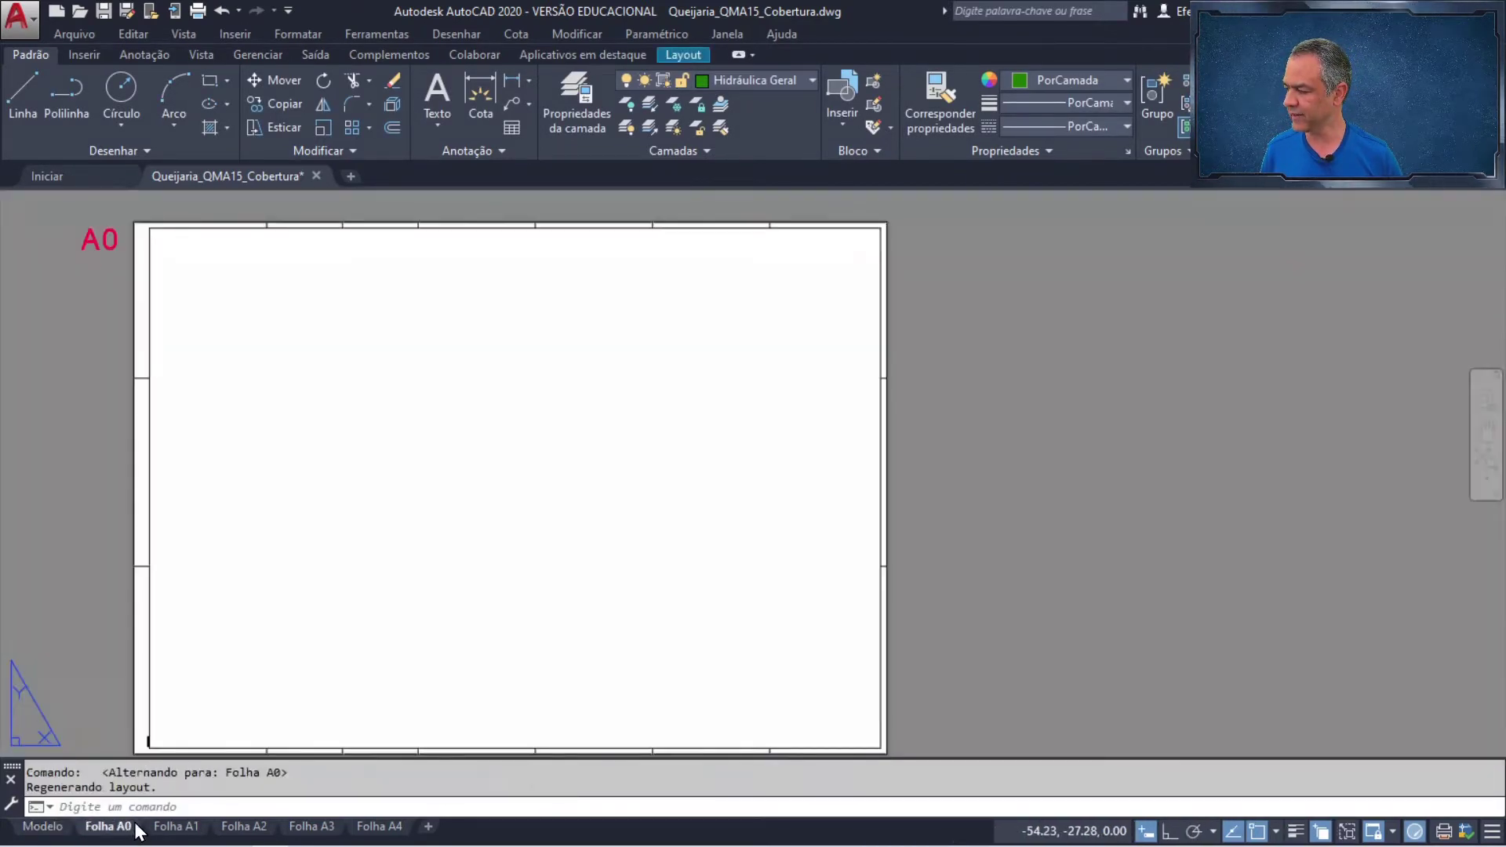
pyautogui.middleClick(1008, 465)
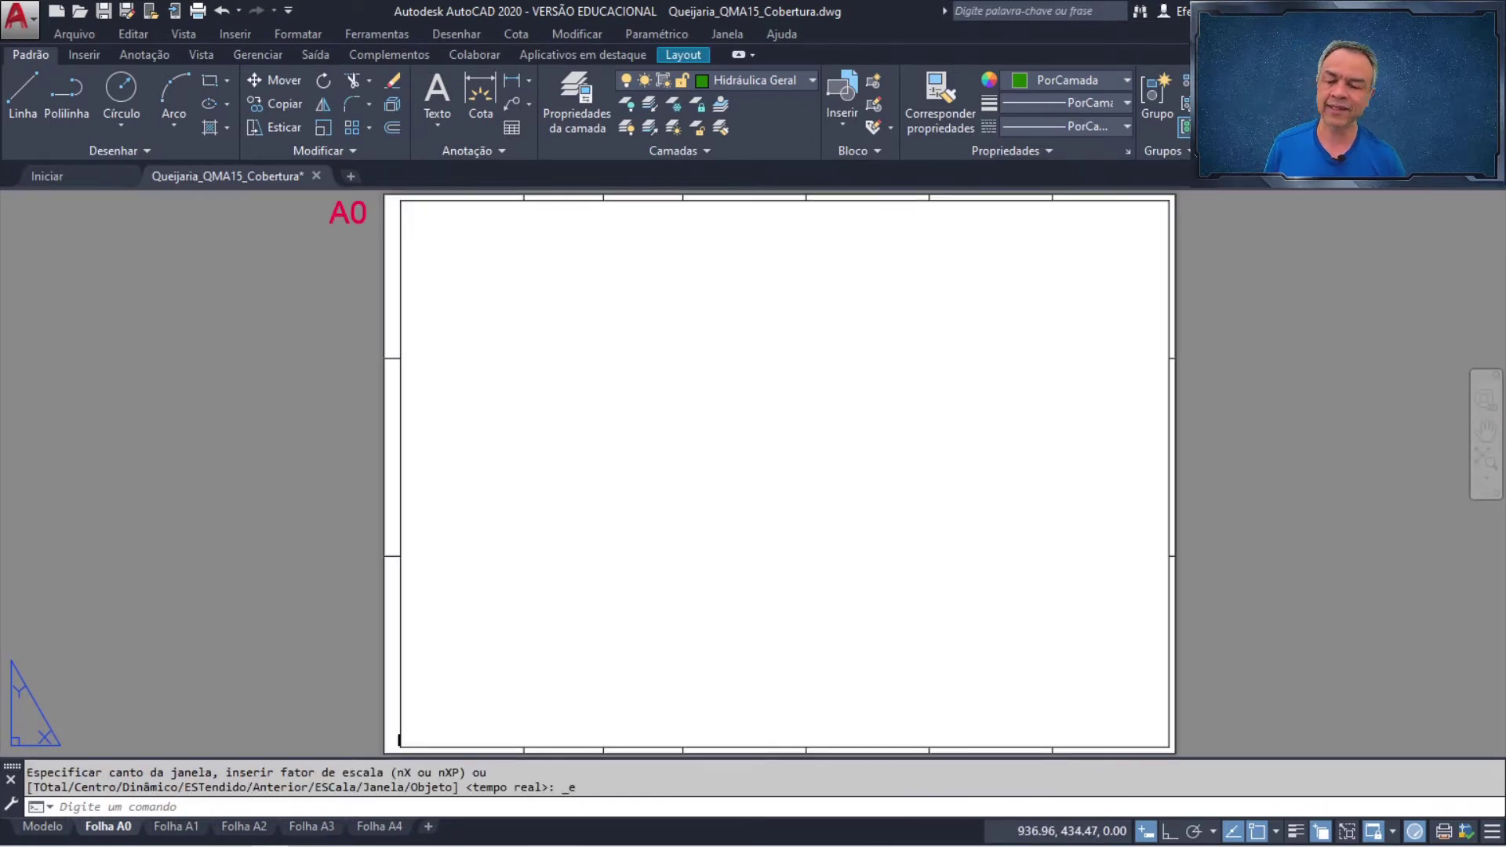
pyautogui.click(802, 85)
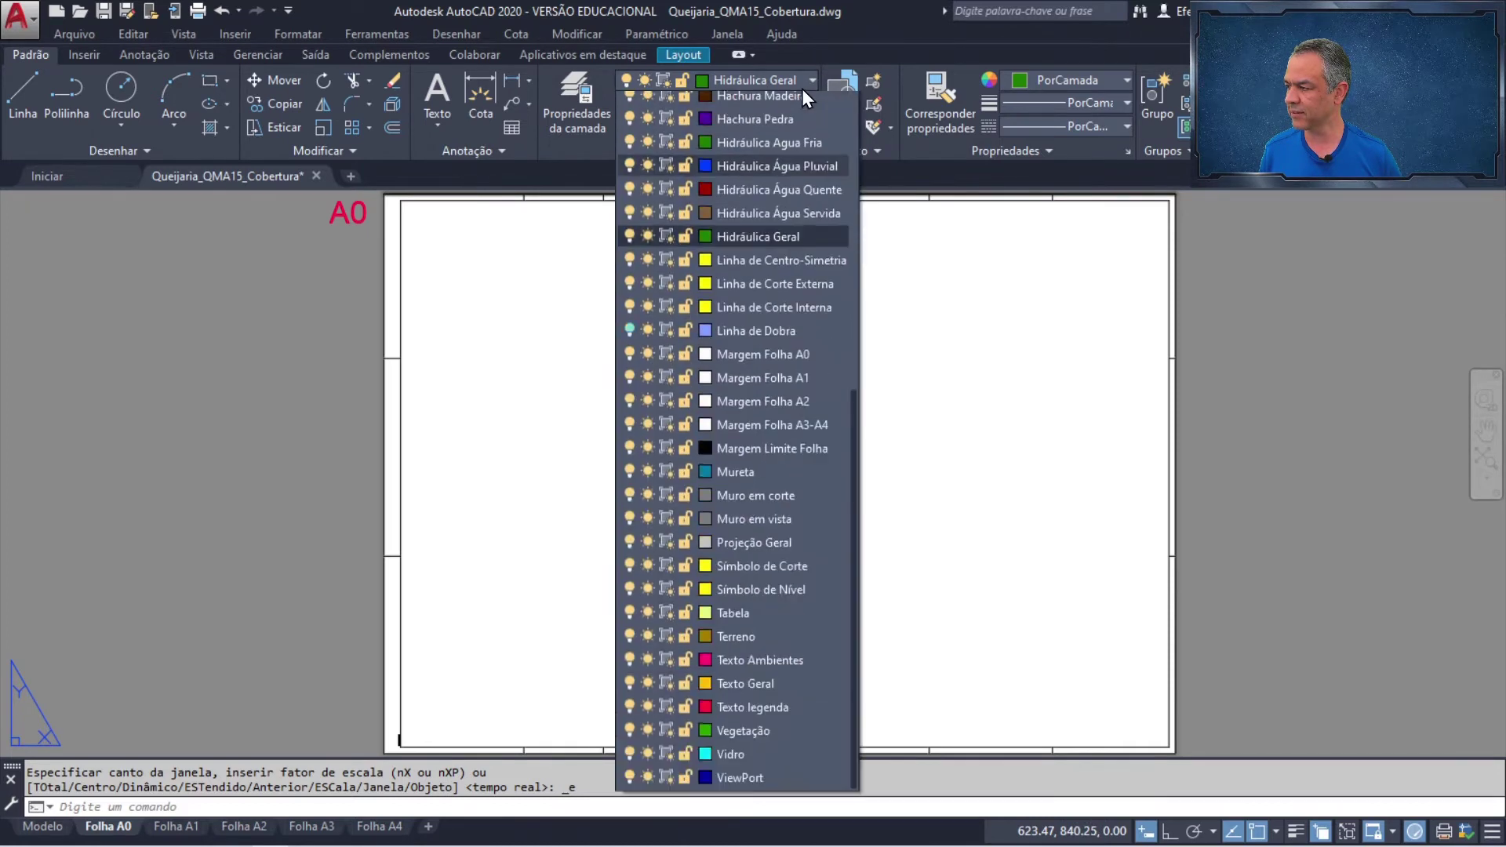
pyautogui.click(740, 787)
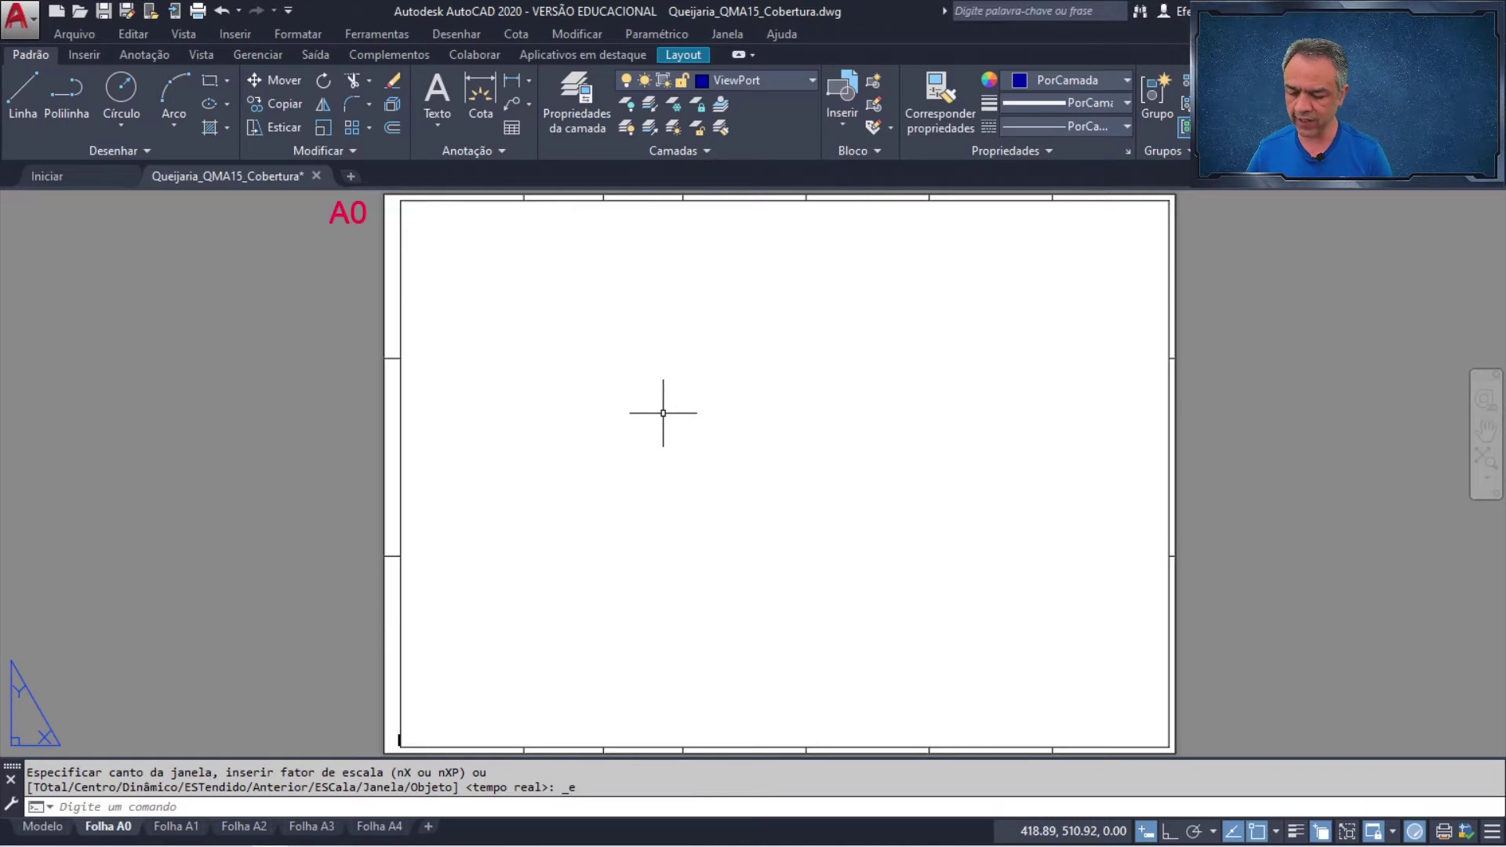
# - Create a viewport with the active model configuration, from the margin's upper-left corner to the lower margin line, leaving a strip free at the sheet's right
pyautogui.write('vport')
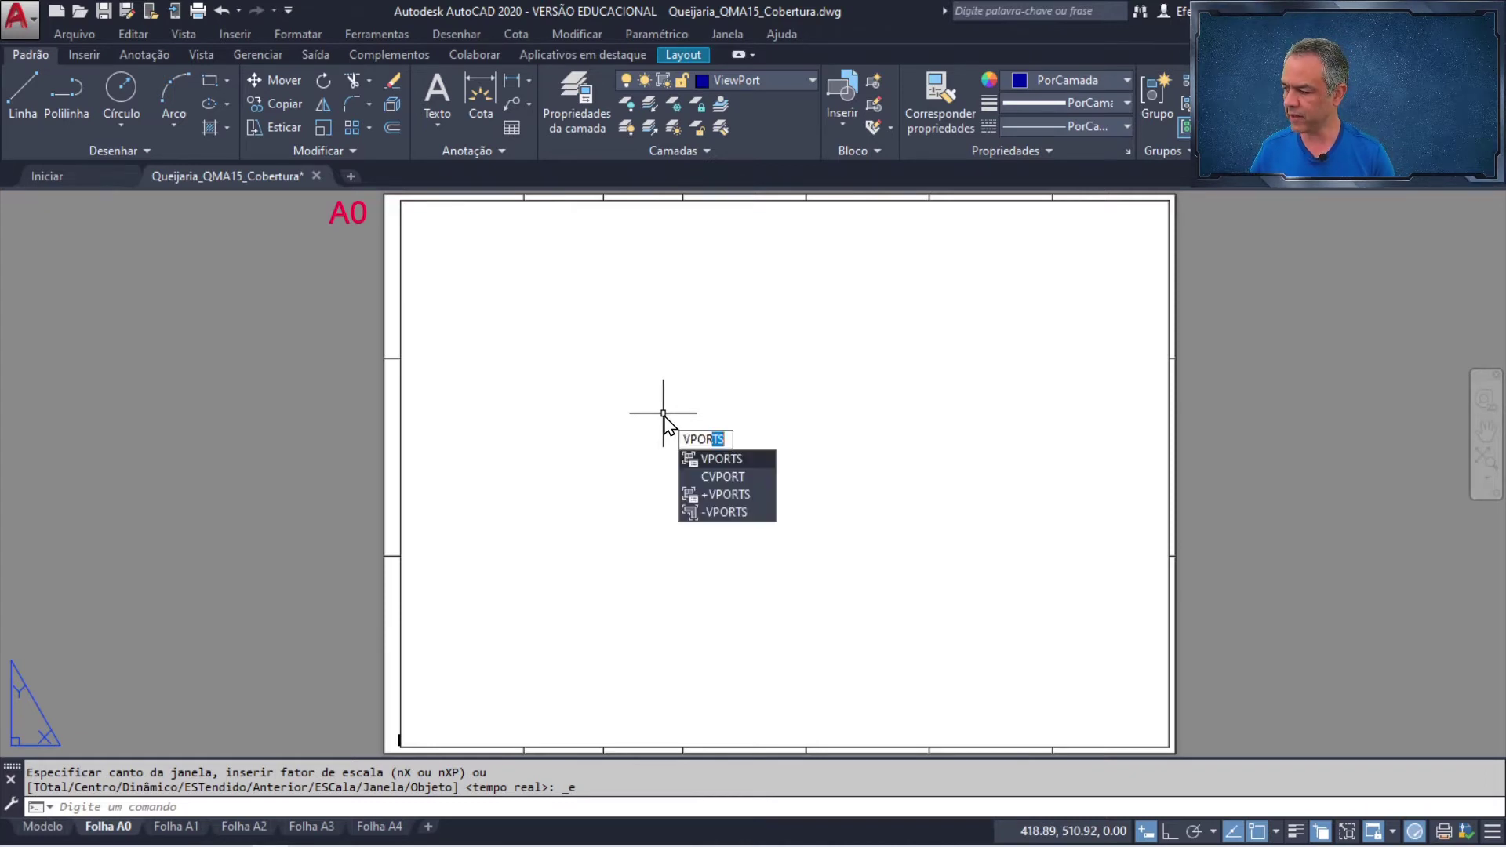
pyautogui.press('Return')
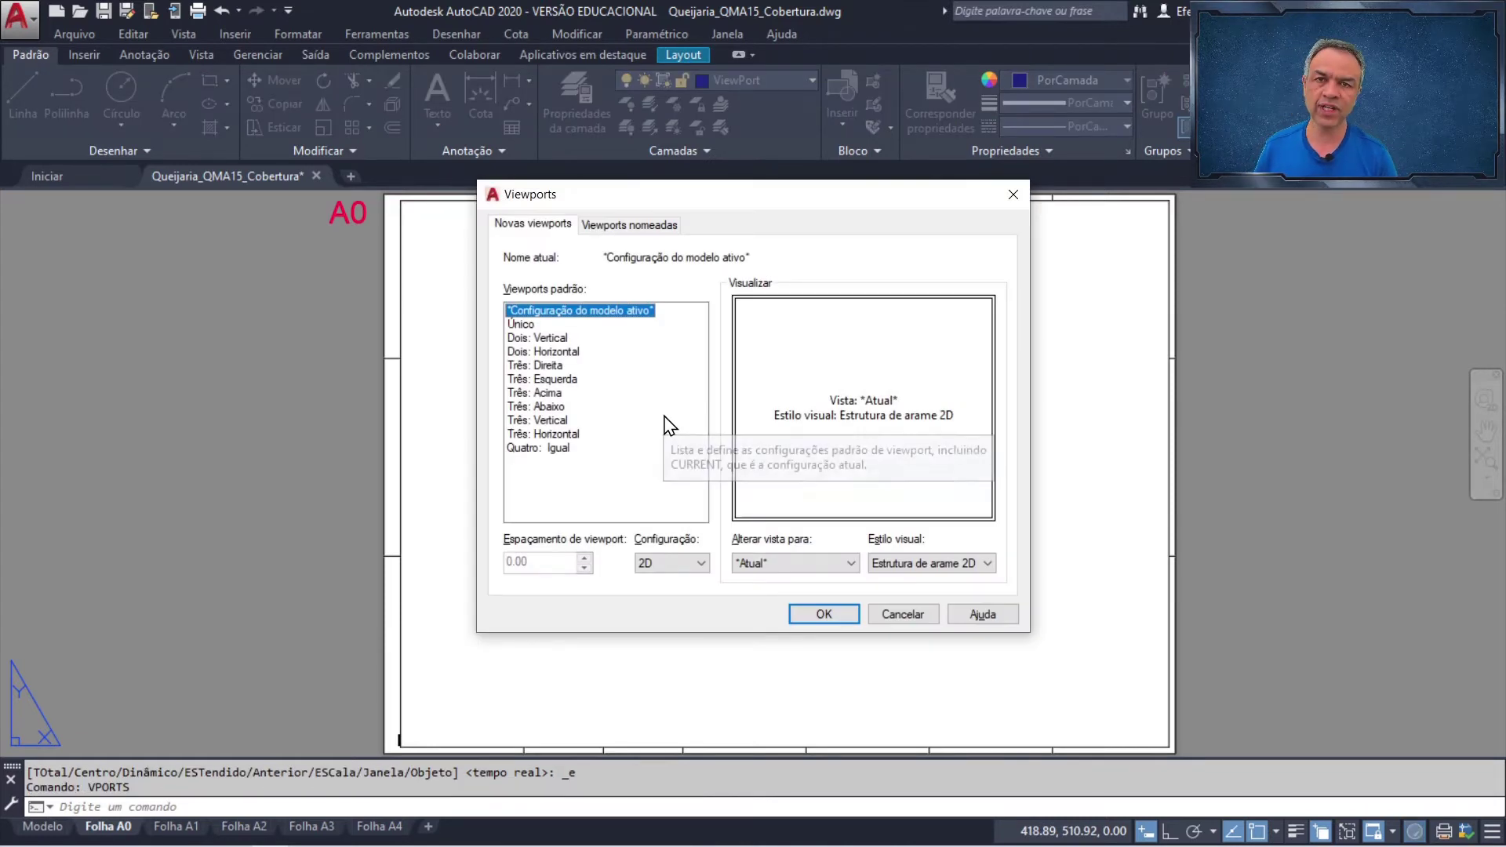
pyautogui.press('Return')
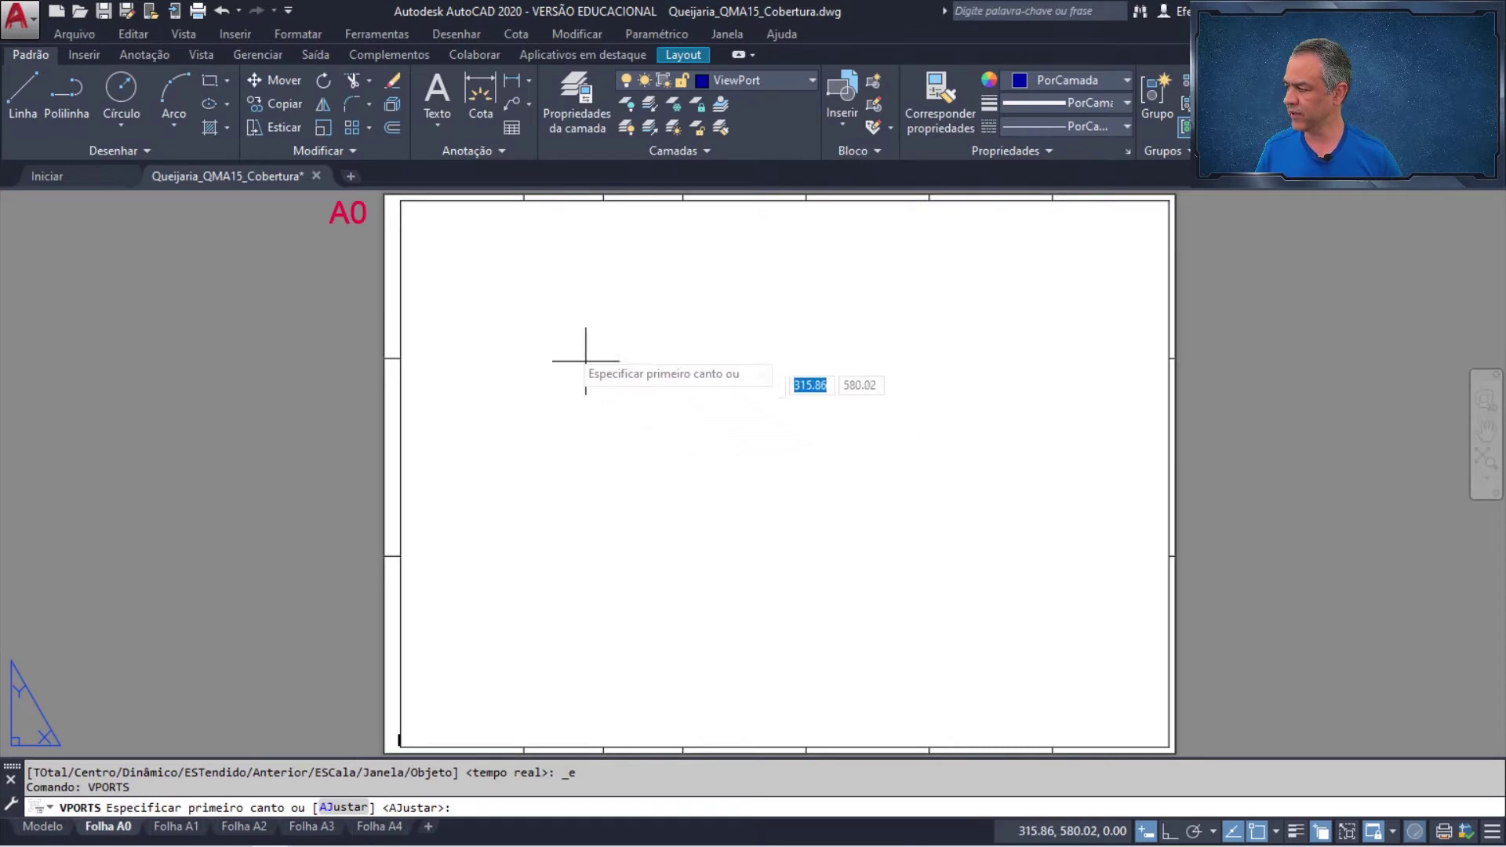
pyautogui.click(400, 200)
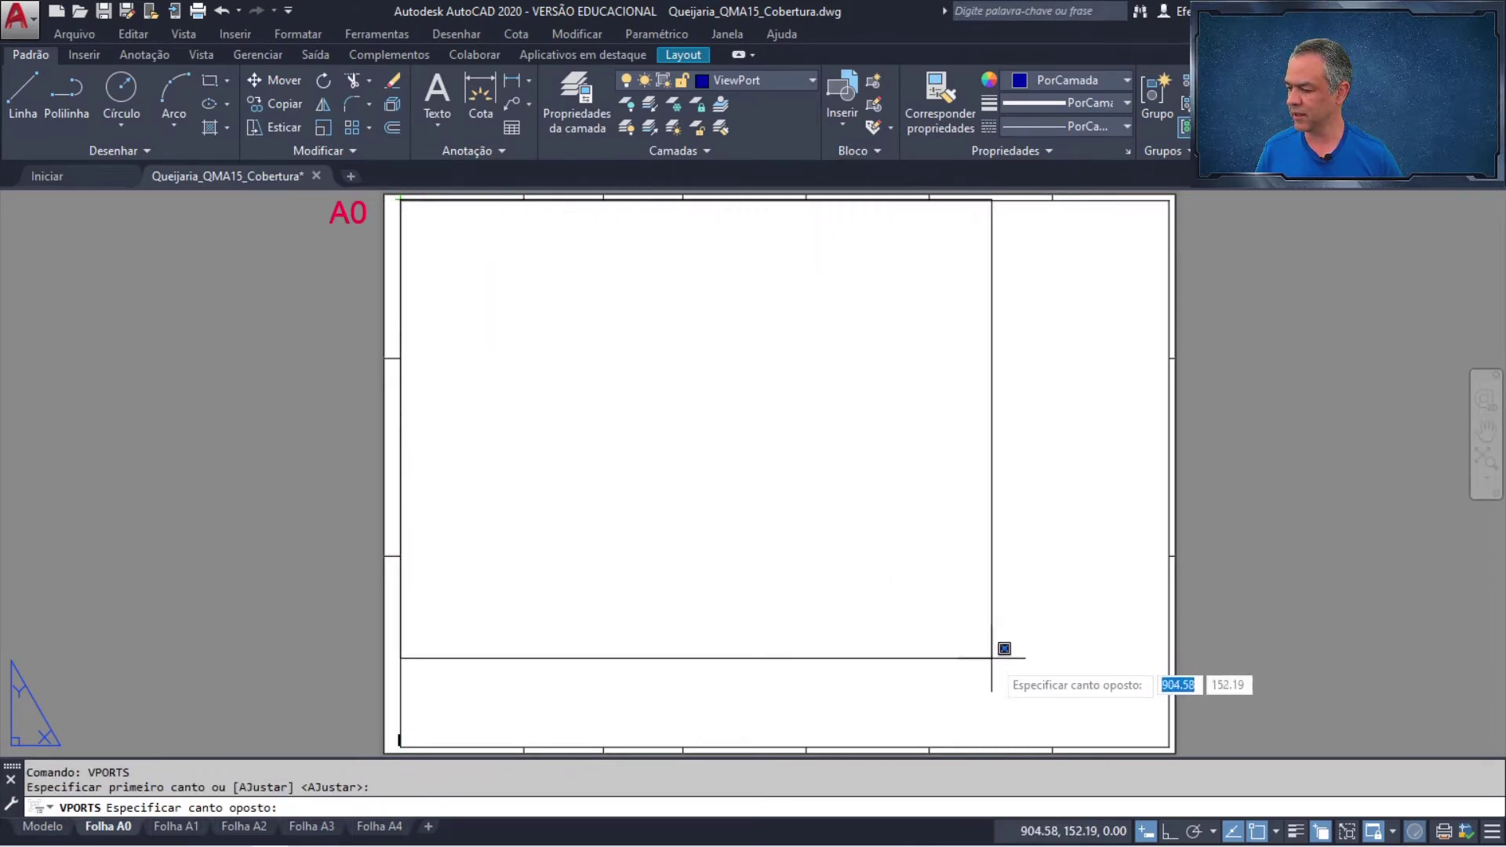
pyautogui.click(1063, 738)
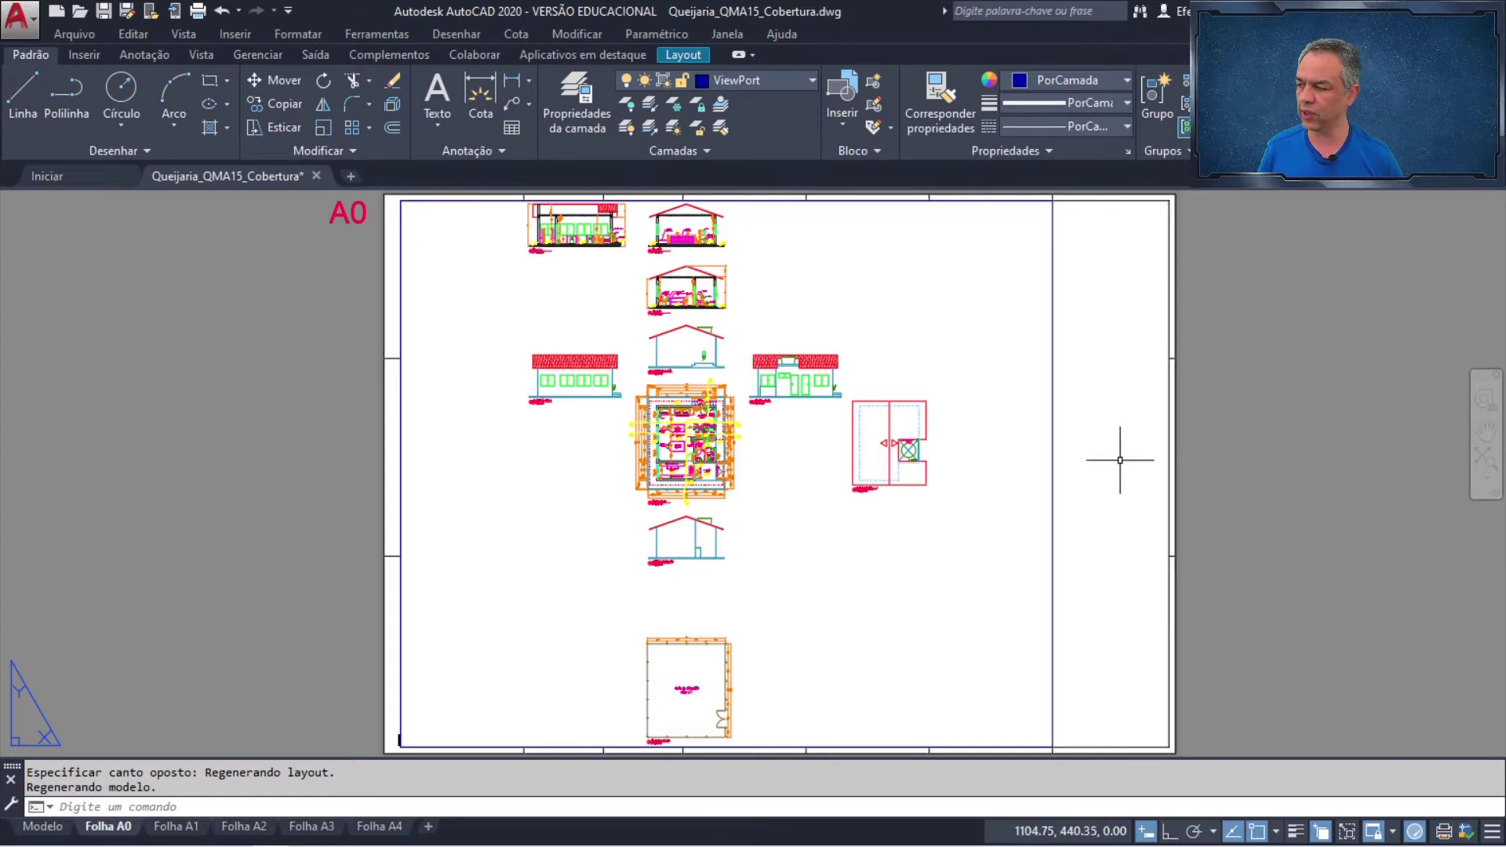
# - Scale the model view inside the viewport by a factor of 20xp and lock the viewport
pyautogui.doubleClick(780, 458)
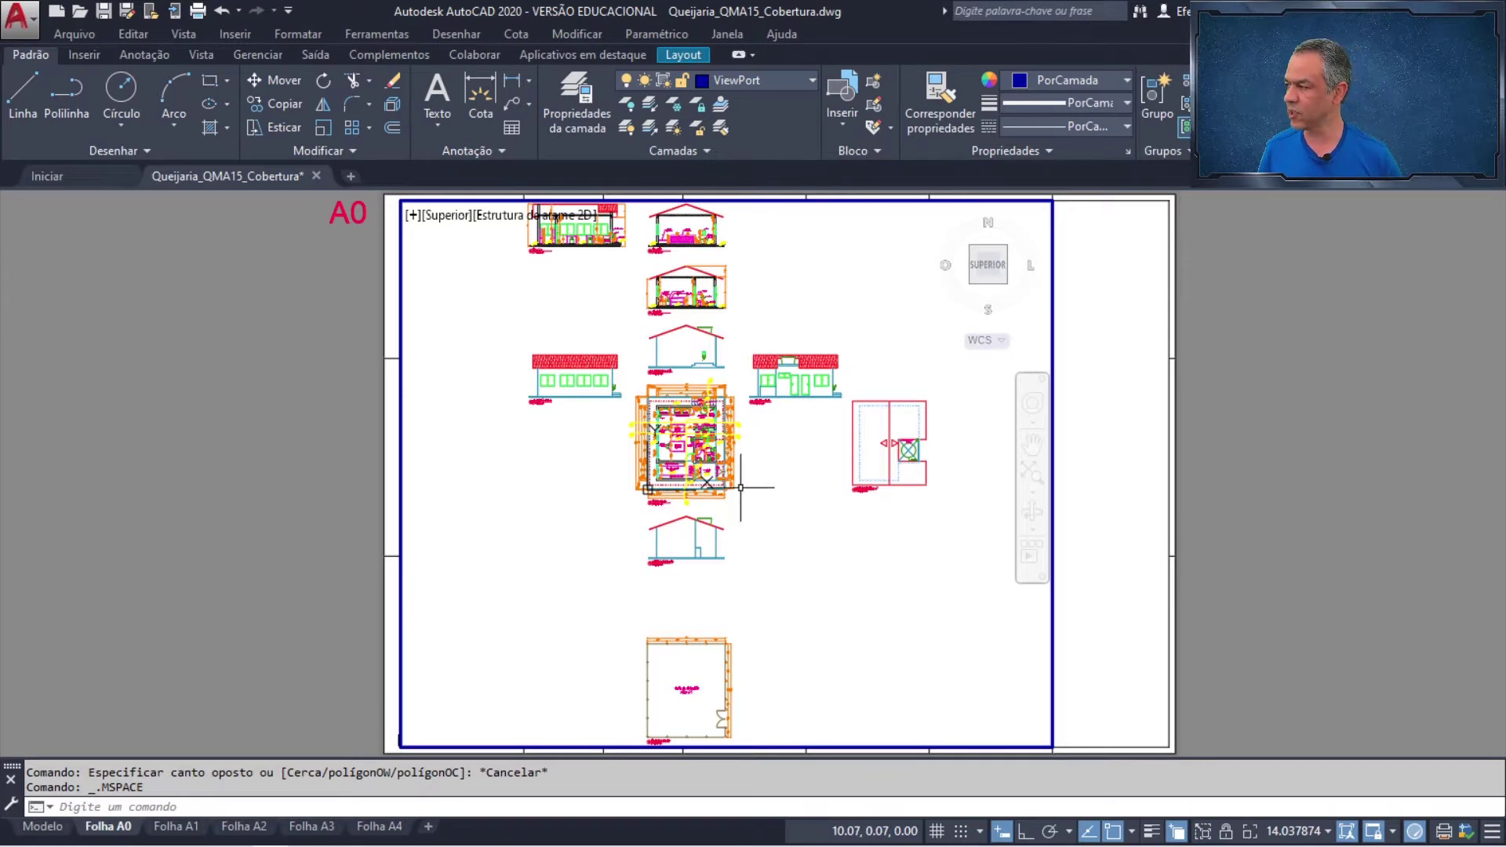
pyautogui.click(189, 37)
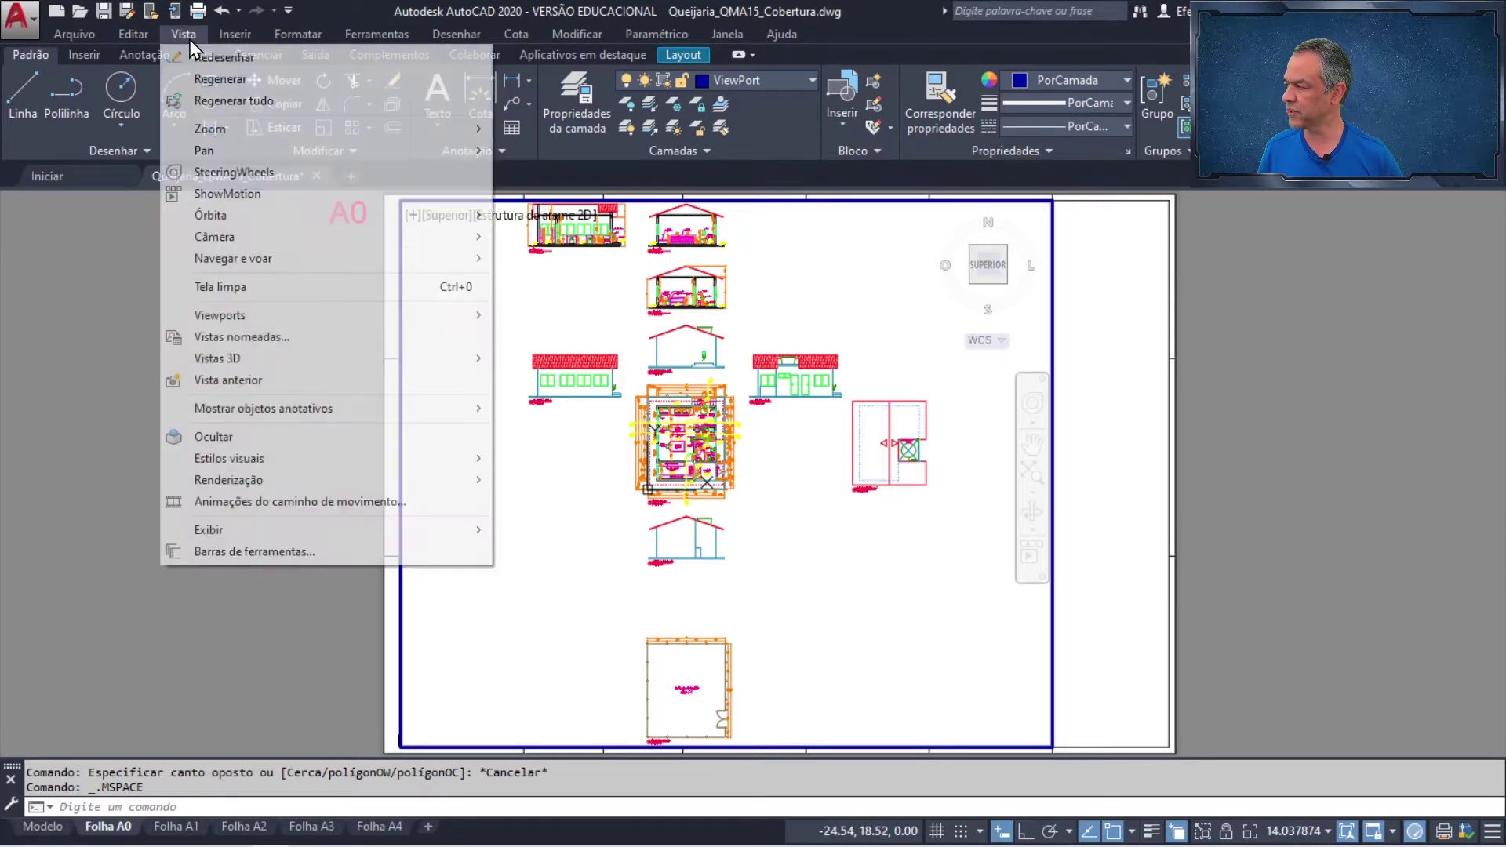
pyautogui.moveTo(486, 135)
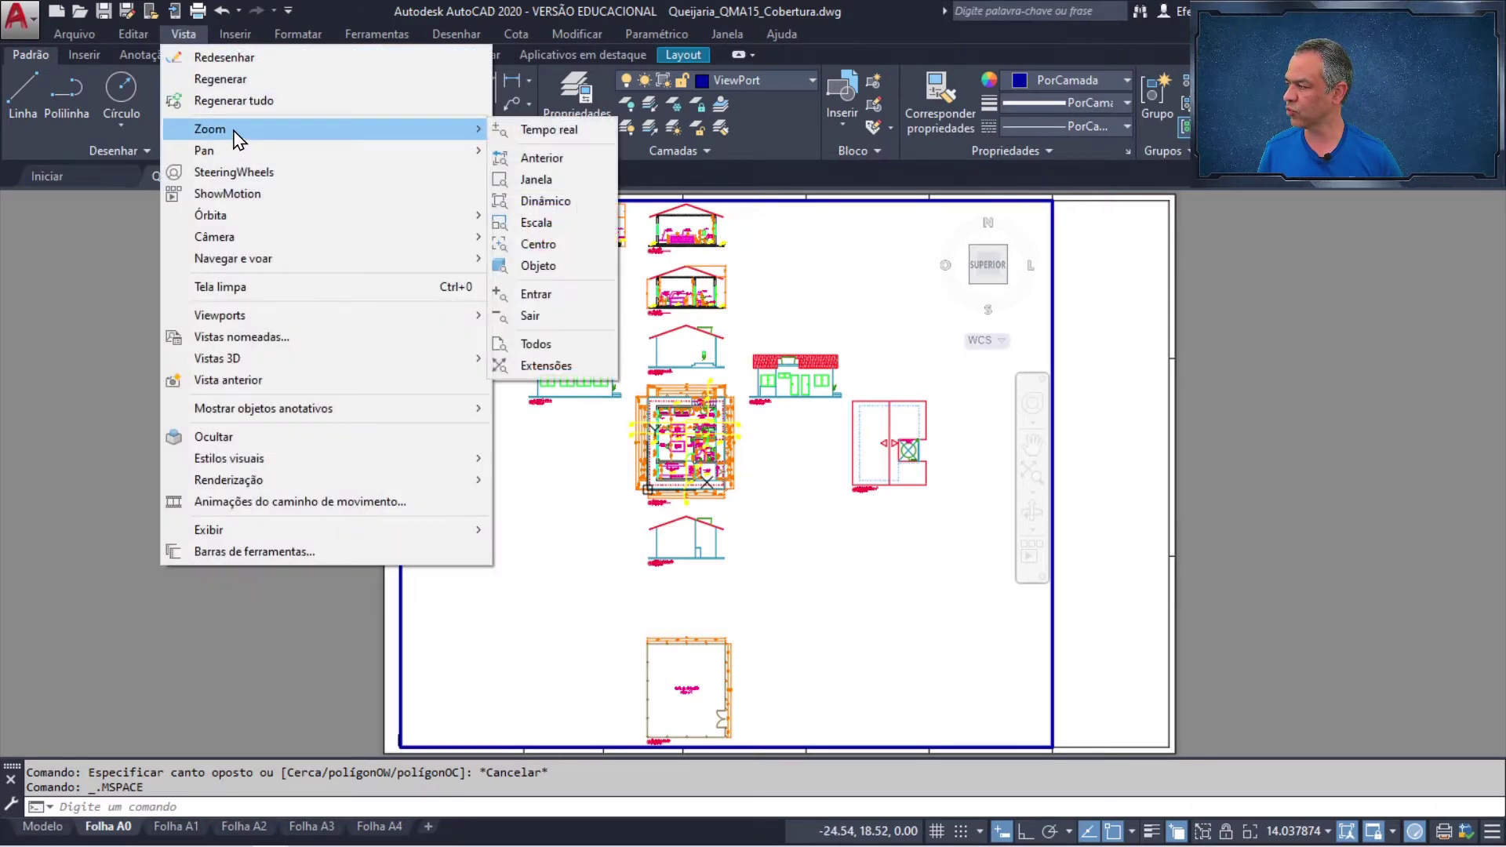
pyautogui.click(558, 224)
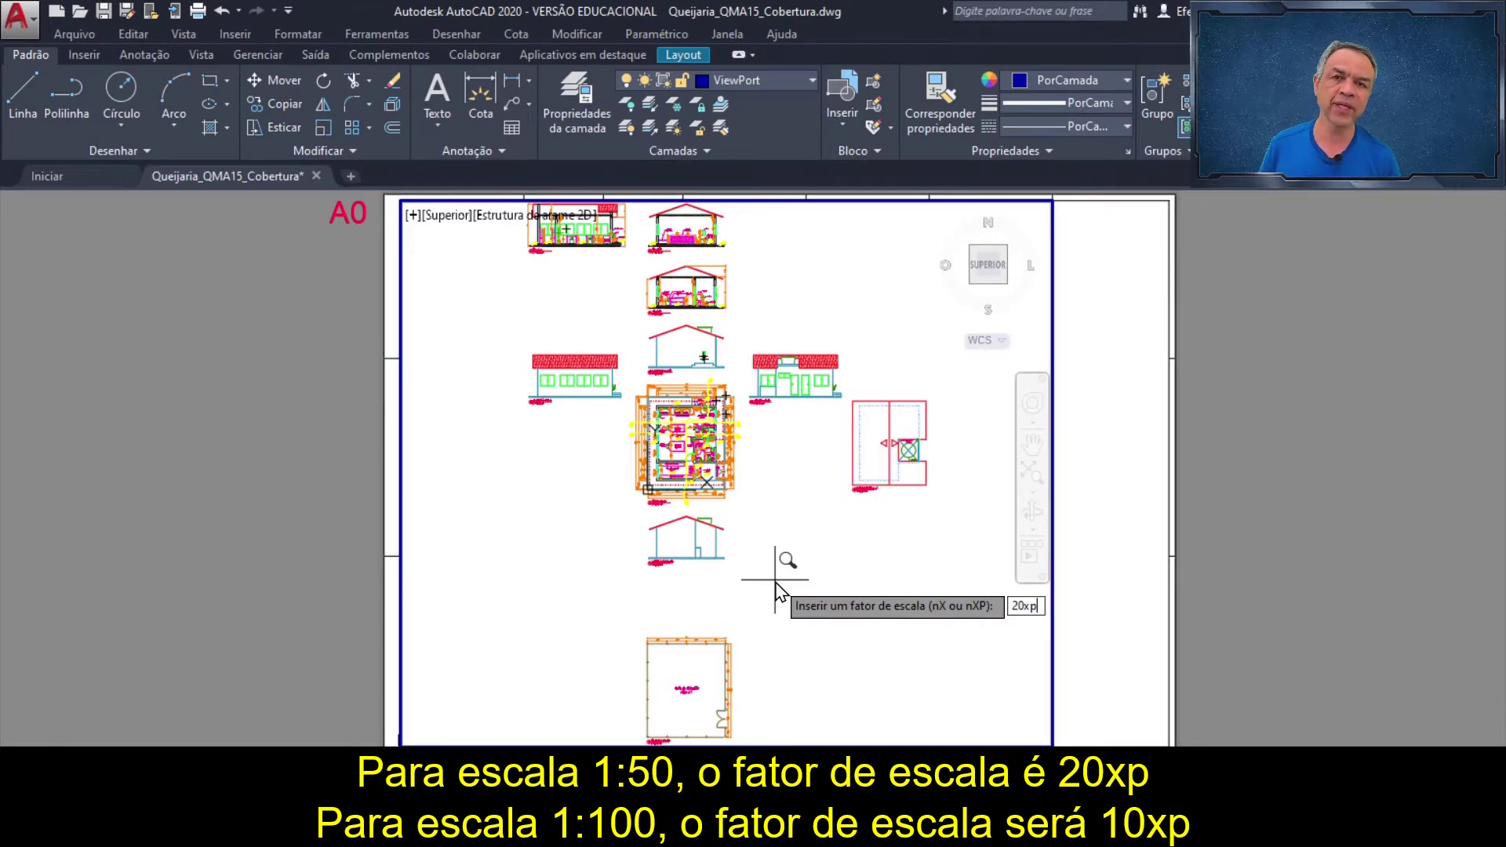
pyautogui.press('Return')
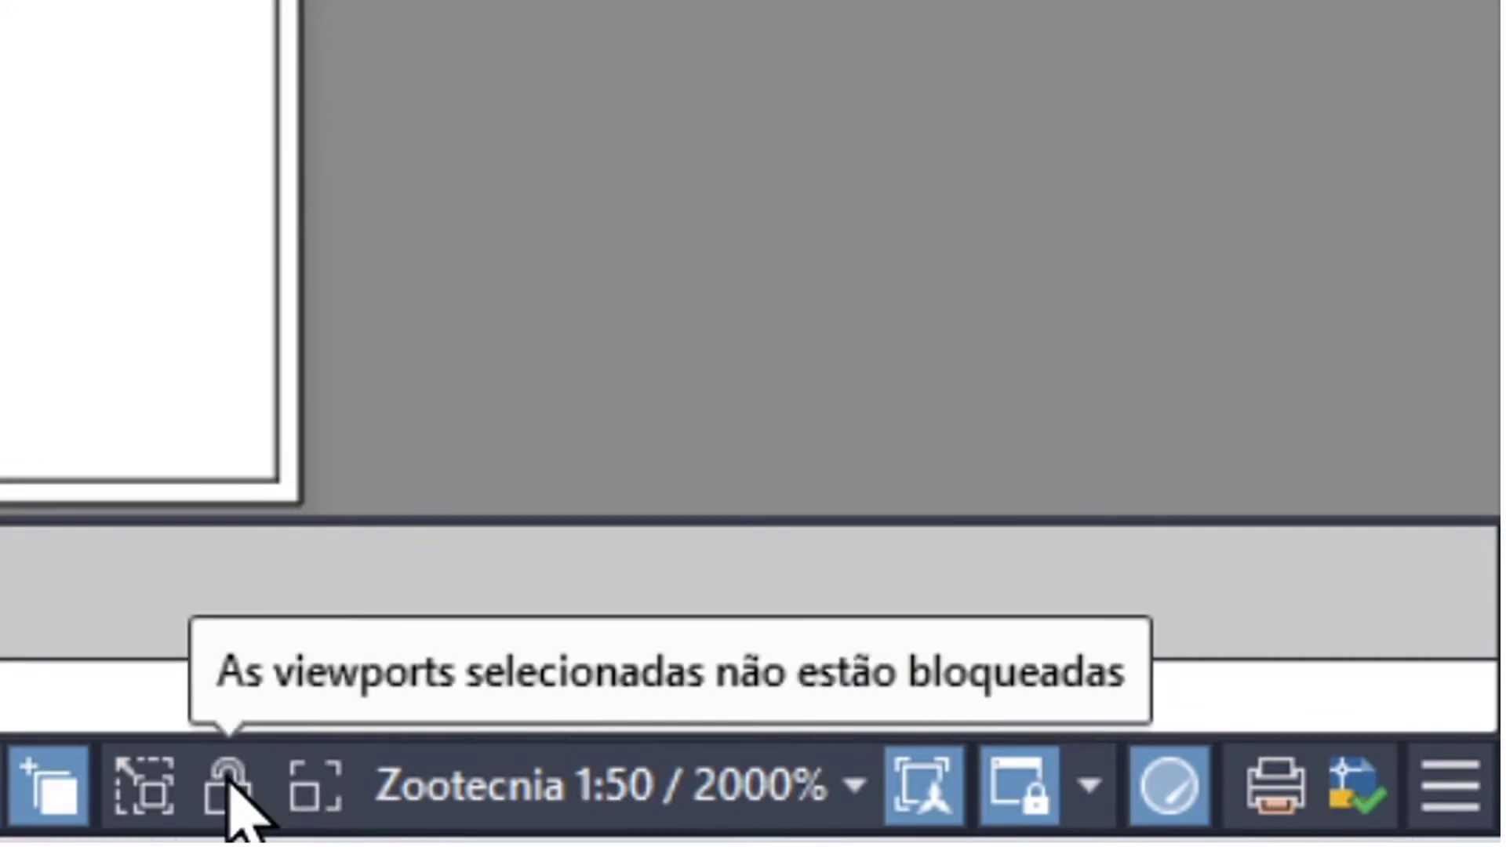
pyautogui.click(229, 785)
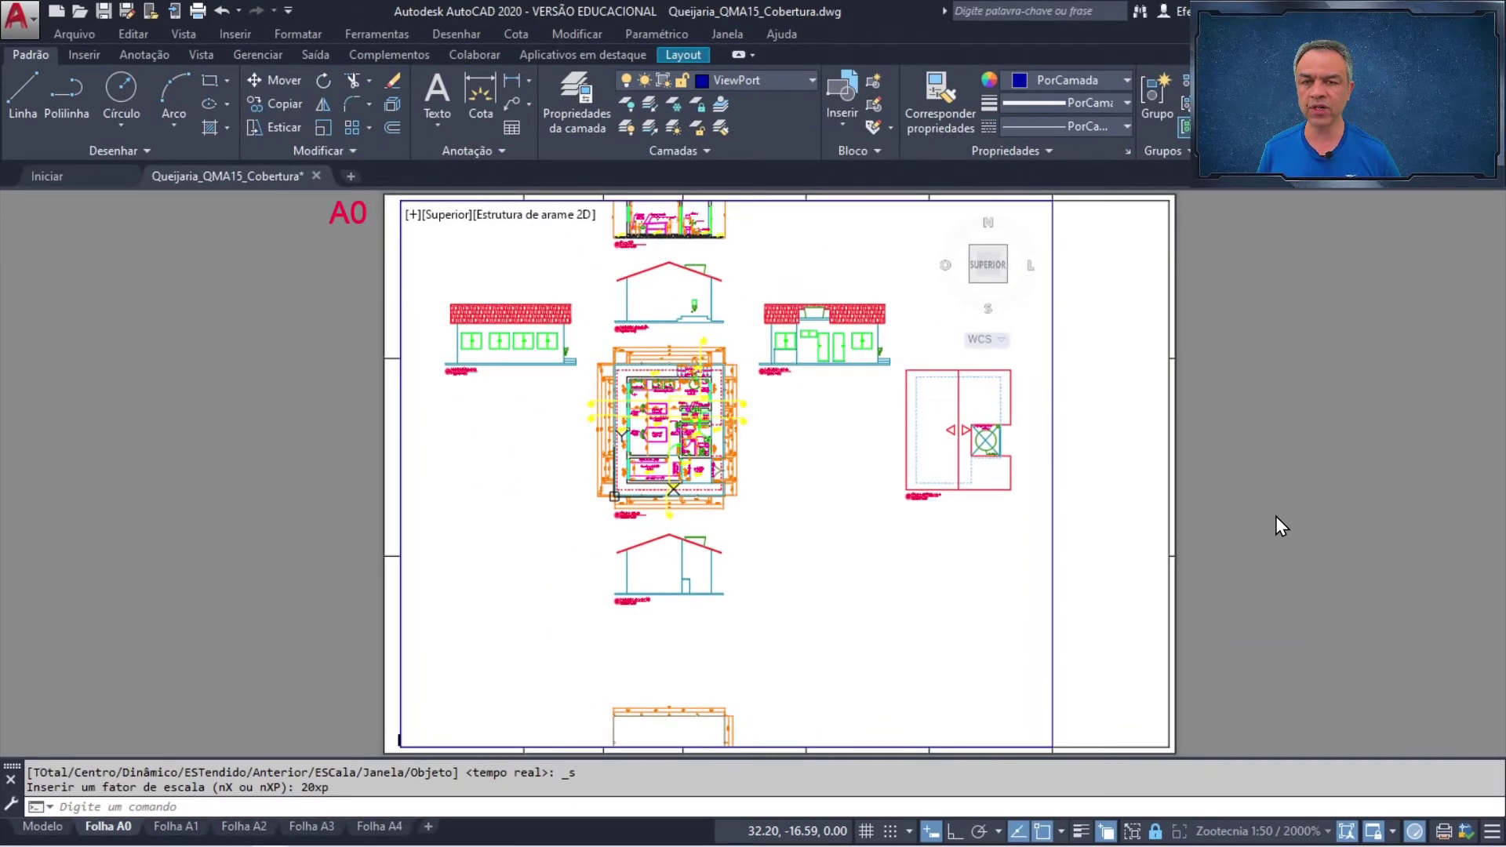
pyautogui.doubleClick(1275, 518)
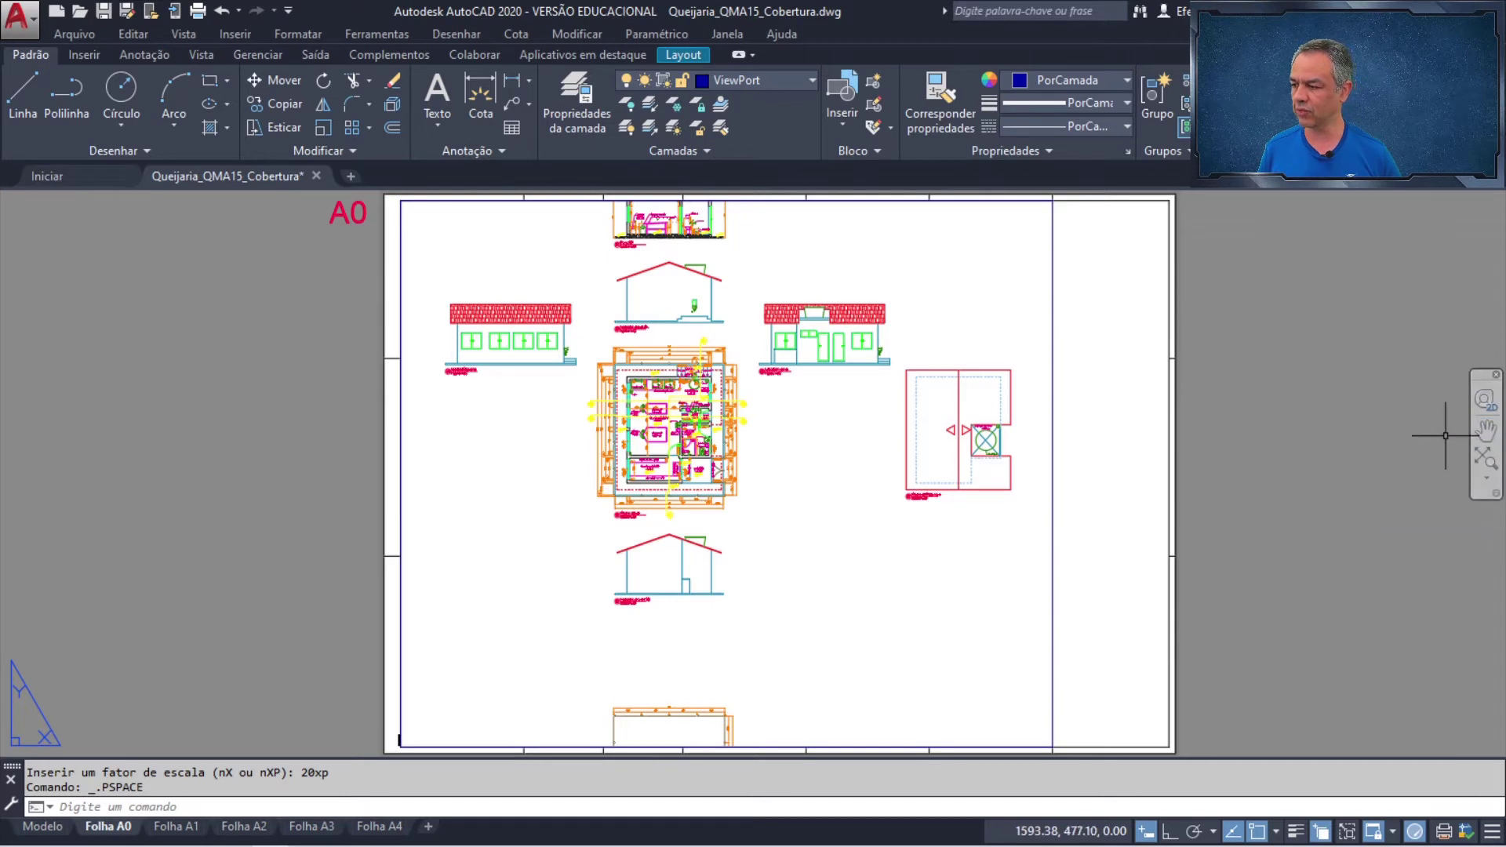
# - Stretch the viewport's upper-right and lower-left corners inward to frame only the Planta-baixa drawing with its dimensions and title
pyautogui.click(1052, 399)
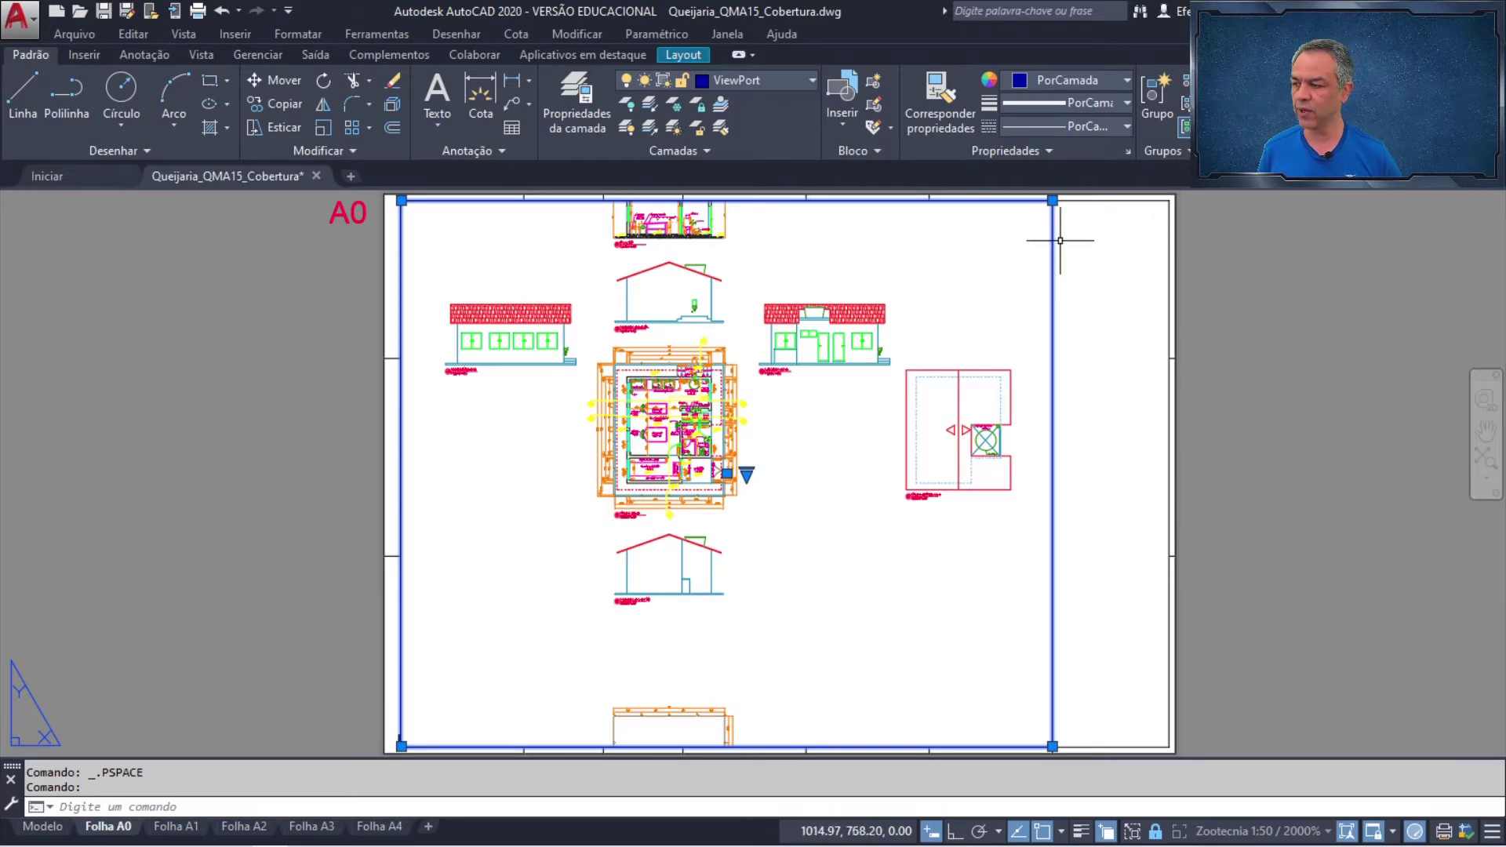
pyautogui.click(1053, 200)
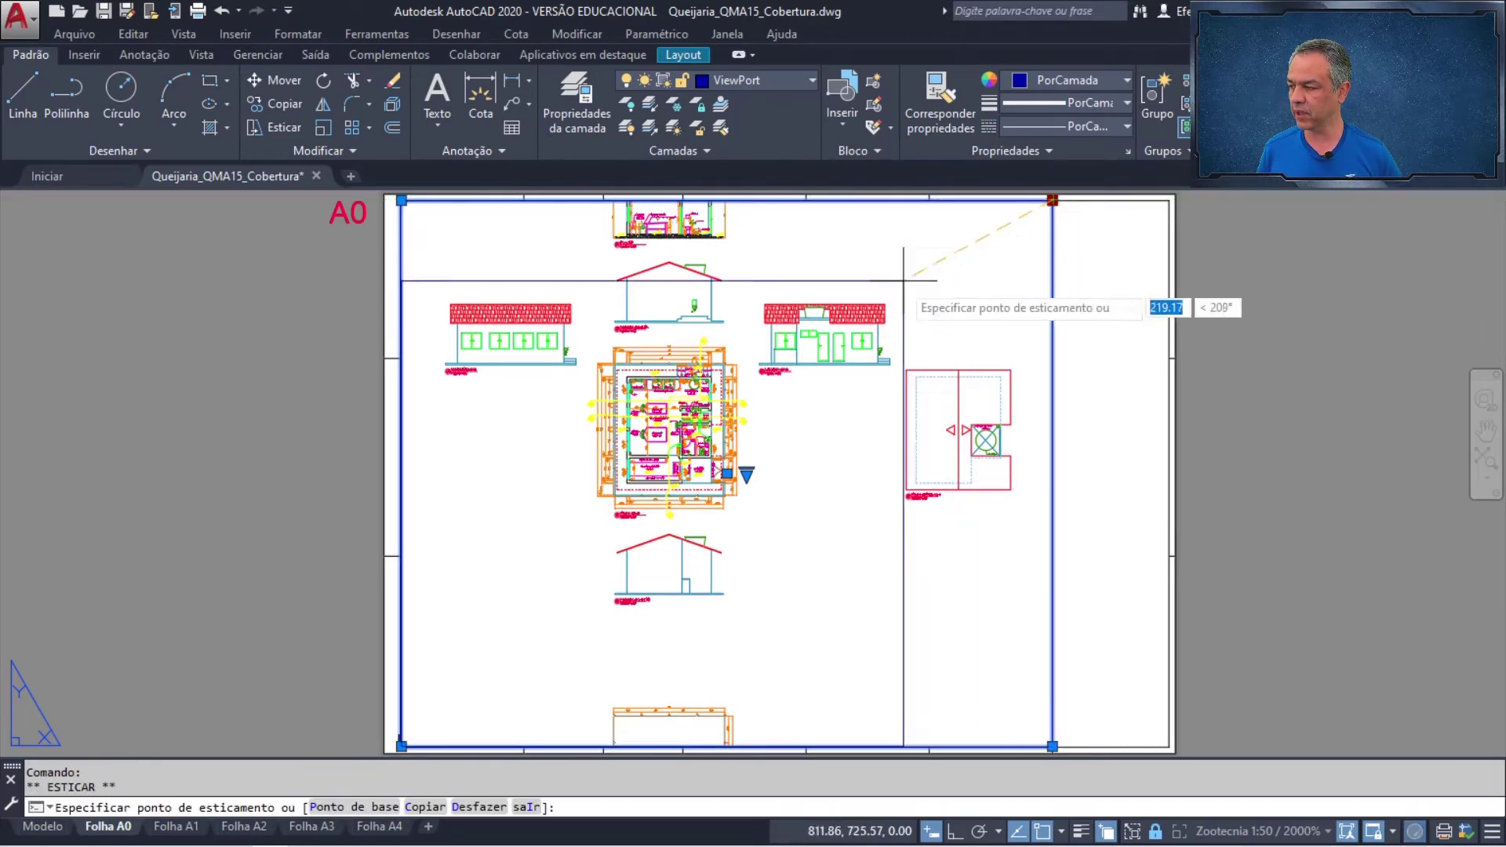
pyautogui.scroll(2, 760, 329)
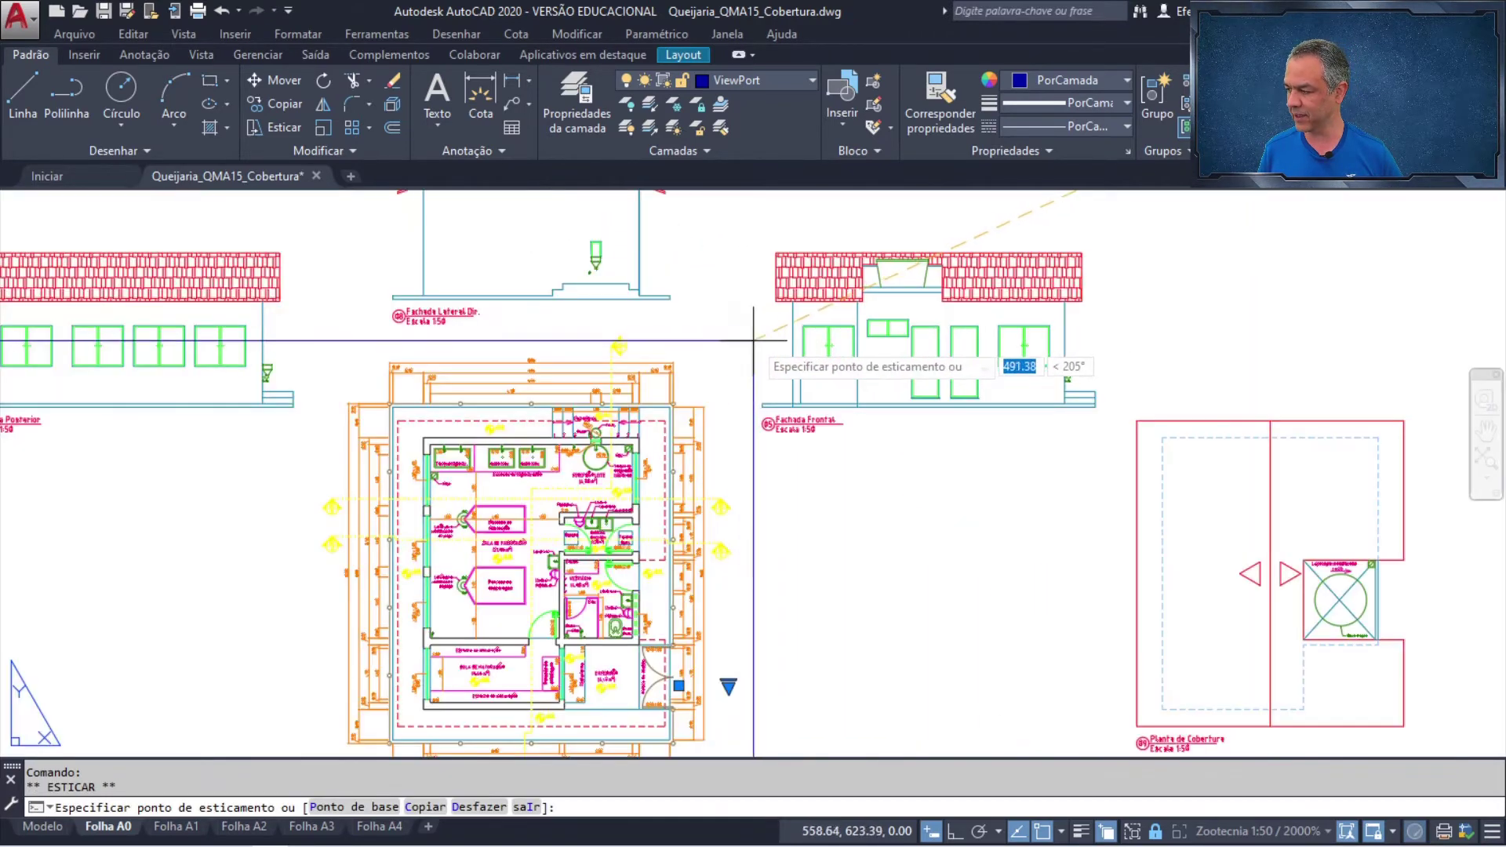
pyautogui.scroll(2, 745, 333)
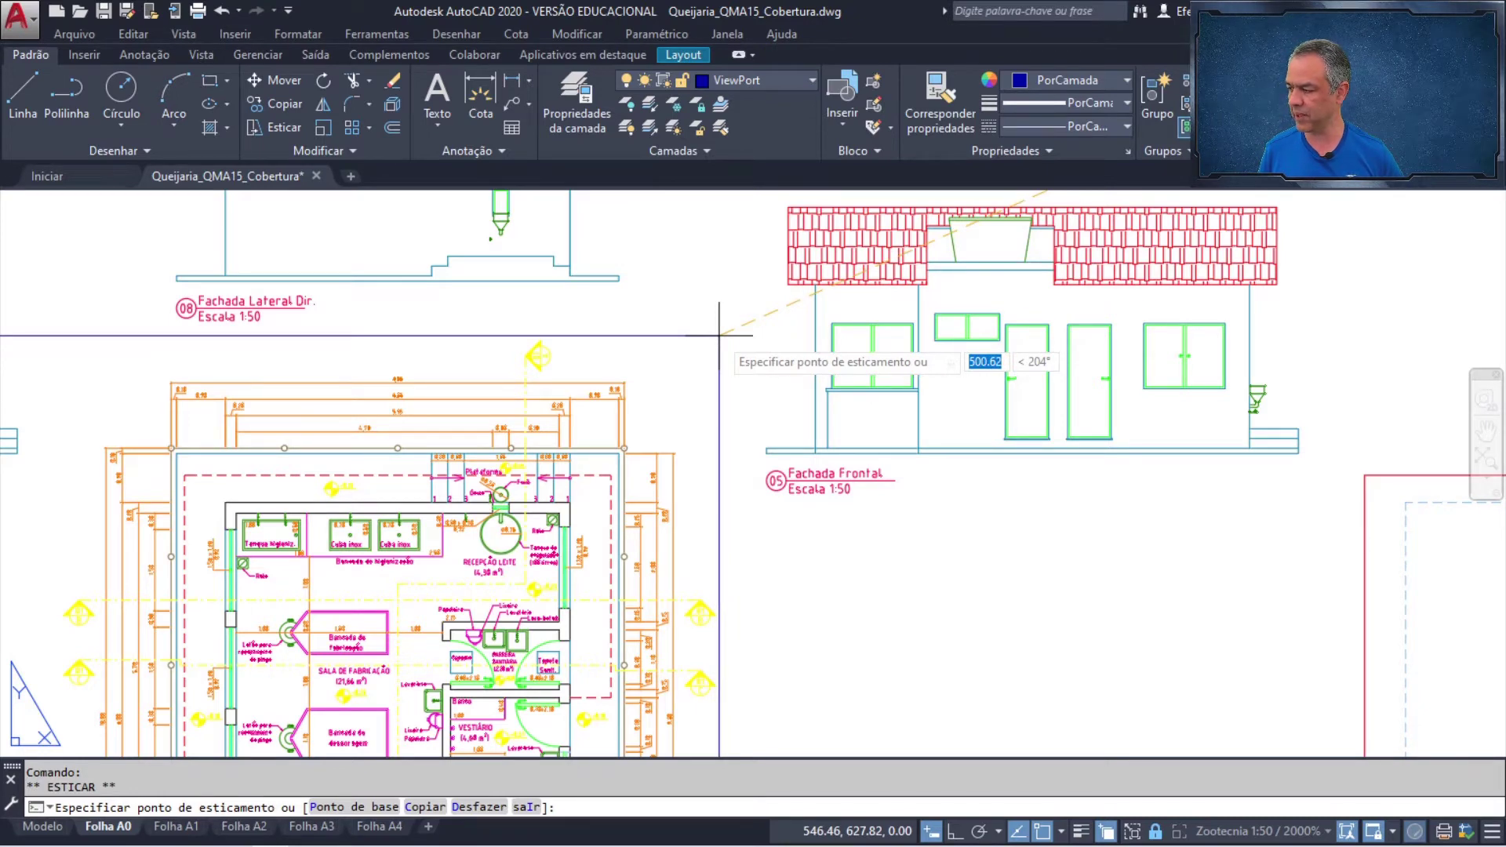
pyautogui.click(718, 335)
pyautogui.scroll(-5, 718, 335)
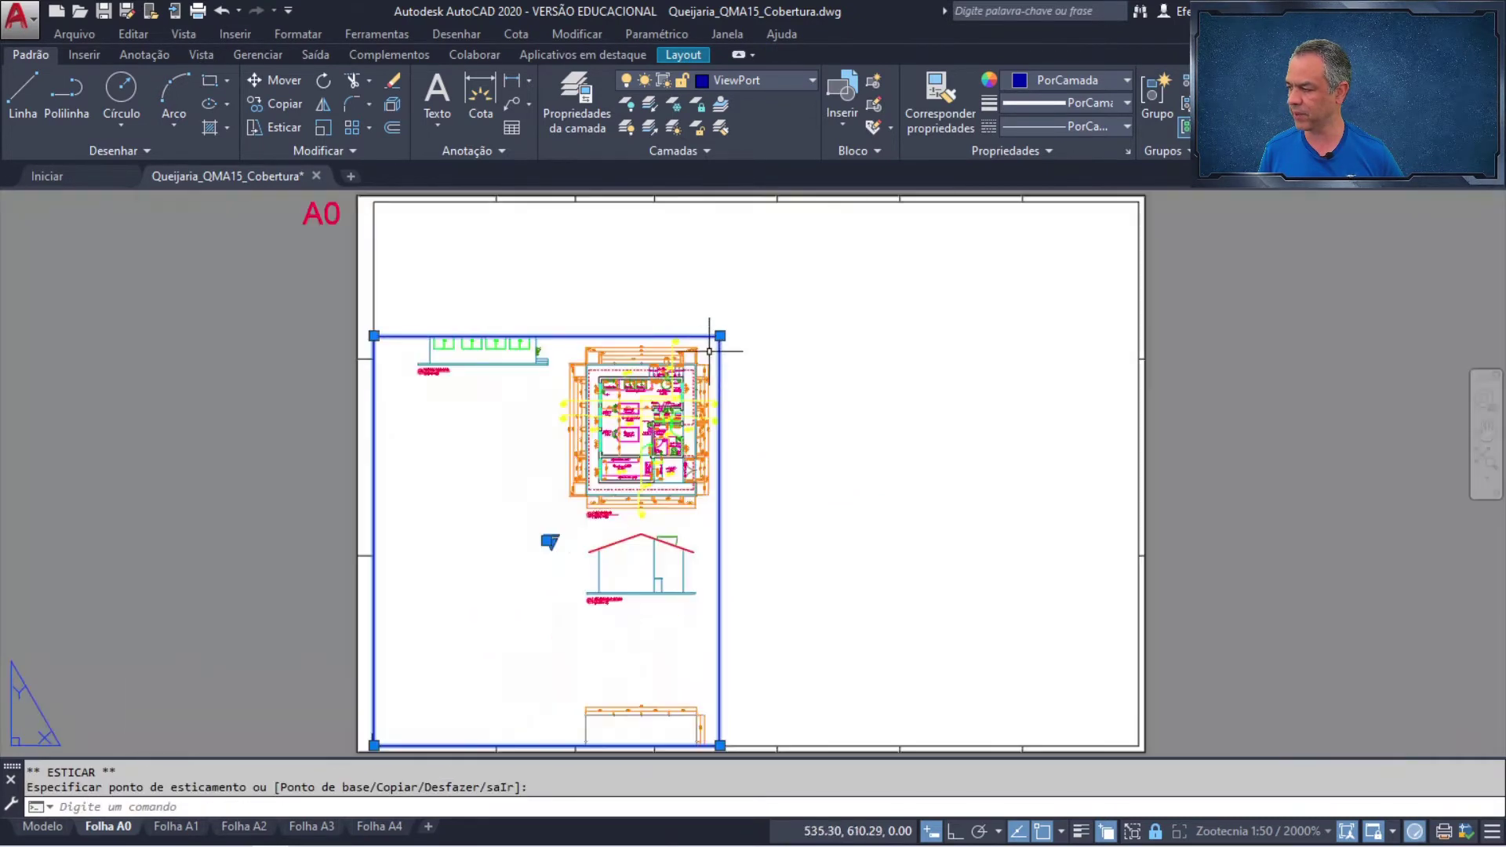
pyautogui.click(374, 745)
pyautogui.scroll(4, 508, 561)
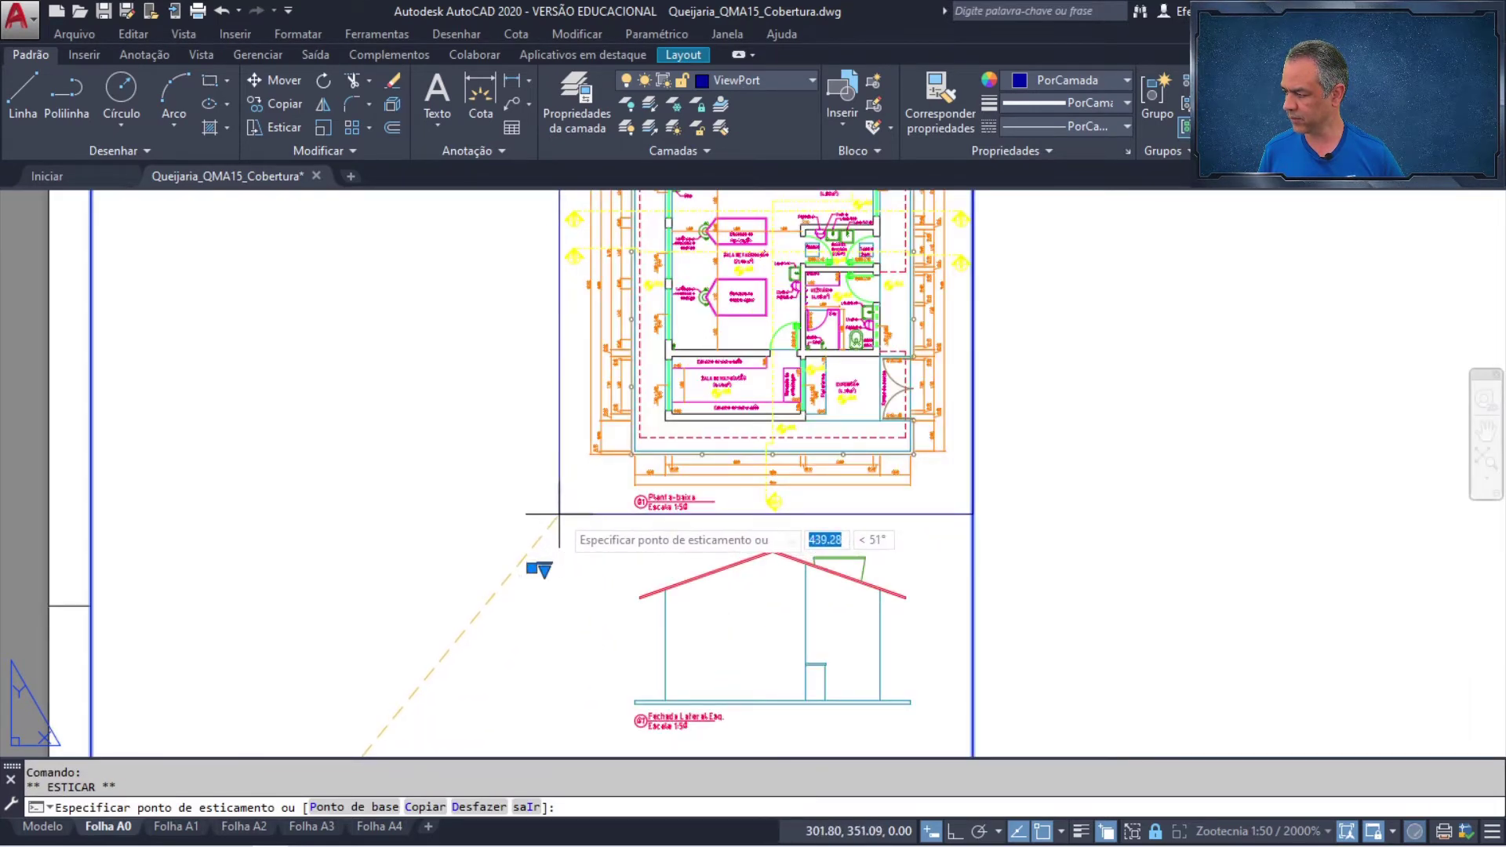
pyautogui.press('Escape')
pyautogui.press('Escape')
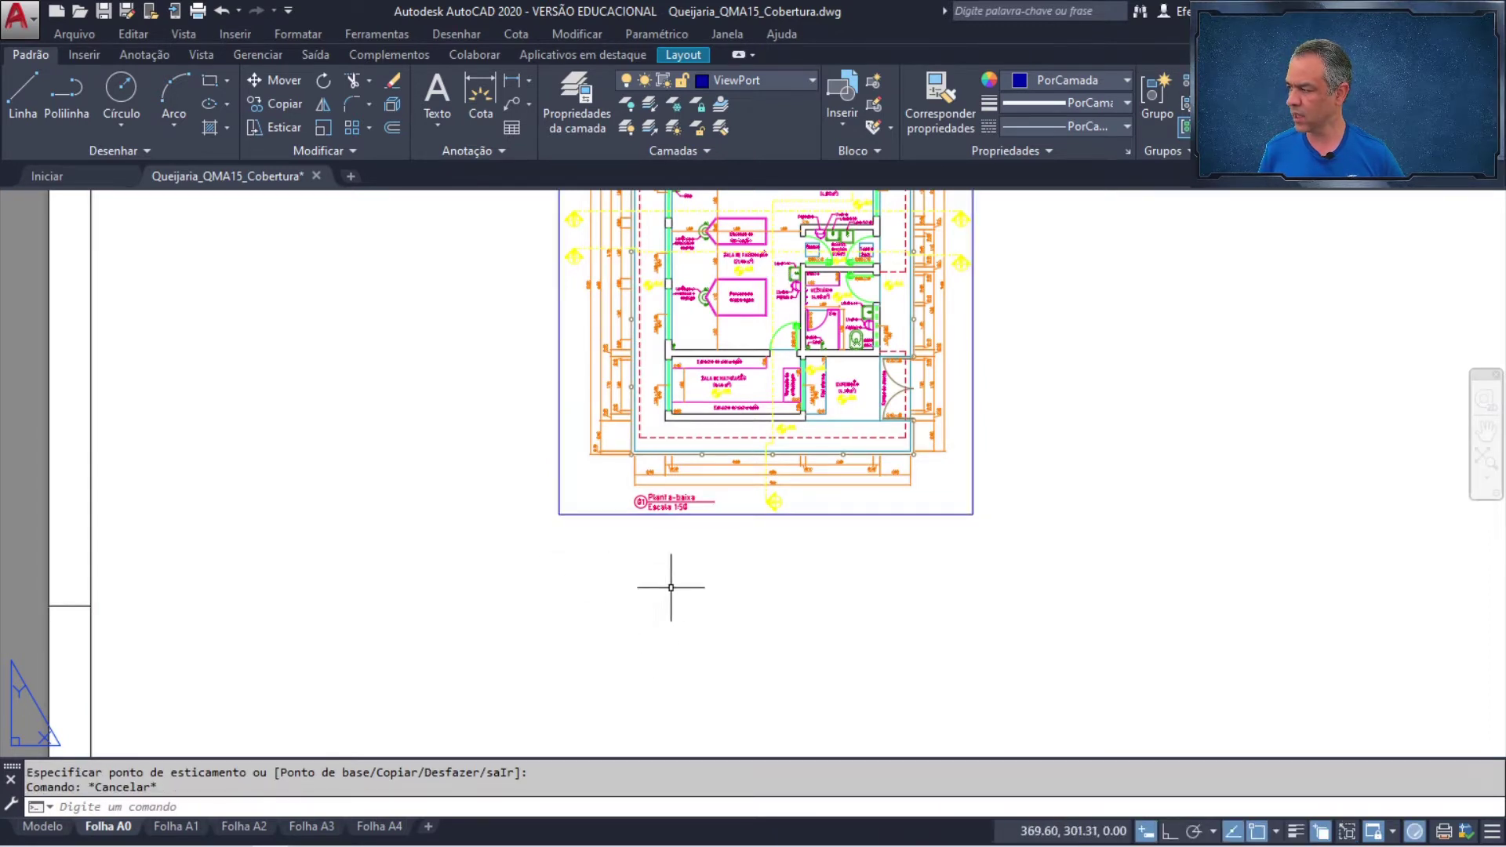
# - Move the Planta-baixa viewport by its lower-left corner to the lower-left corner of the sheet's margin
pyautogui.click(270, 82)
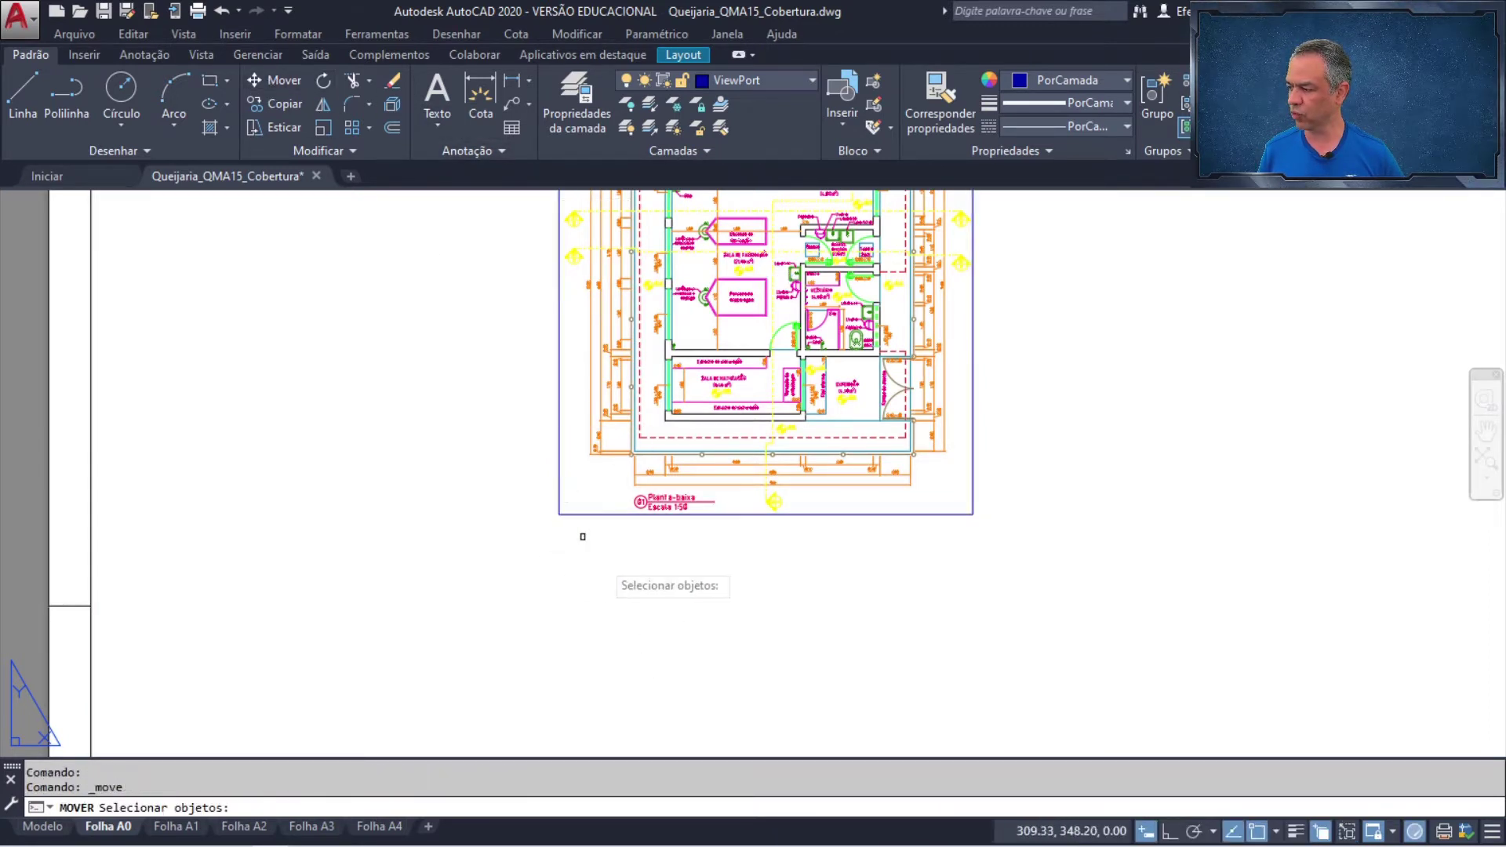
pyautogui.click(816, 516)
pyautogui.press('Return')
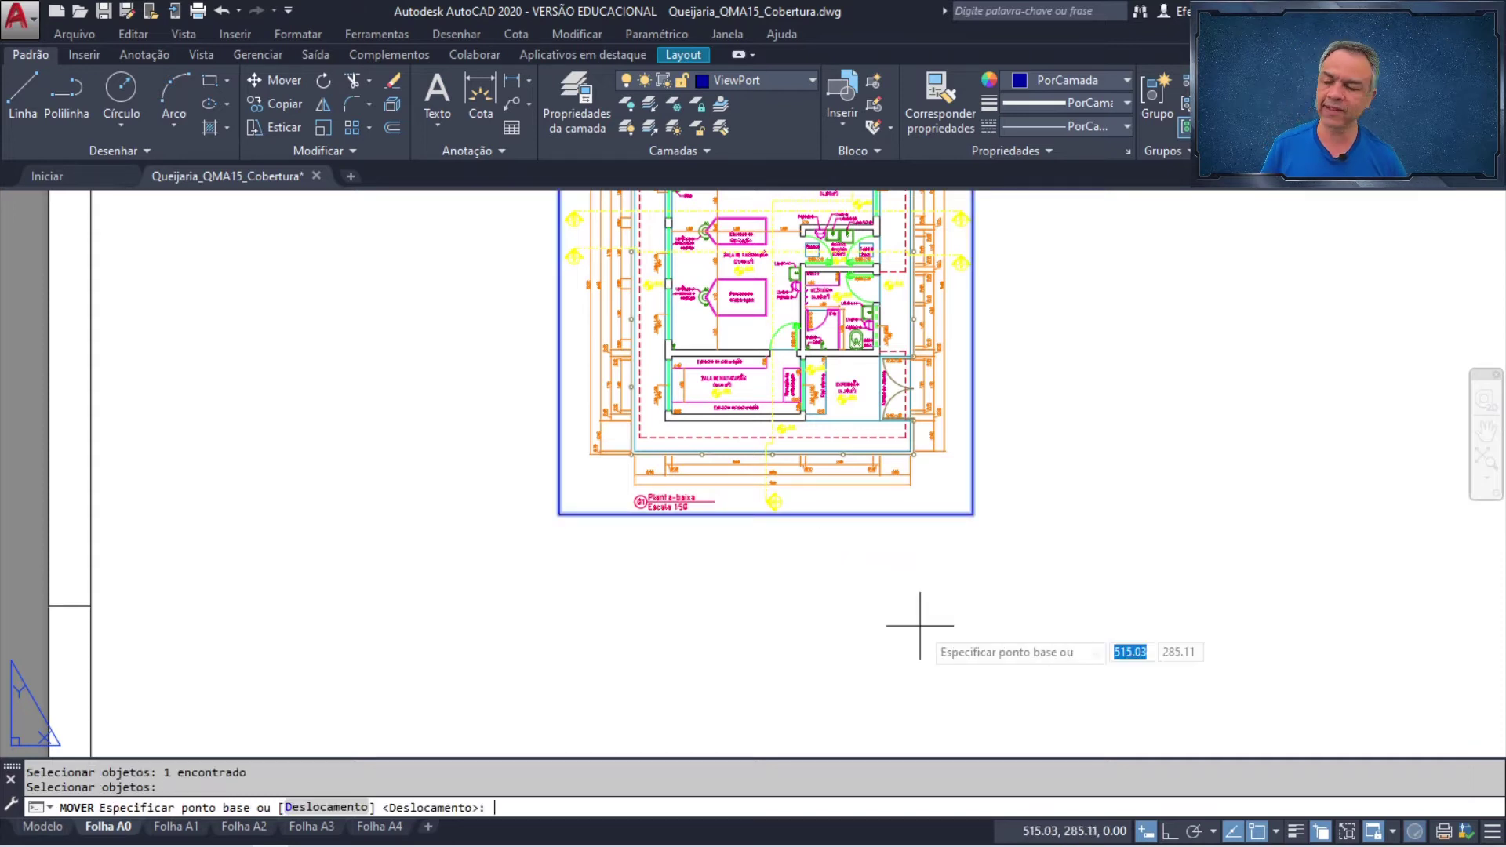
pyautogui.click(559, 513)
pyautogui.scroll(-4, 559, 513)
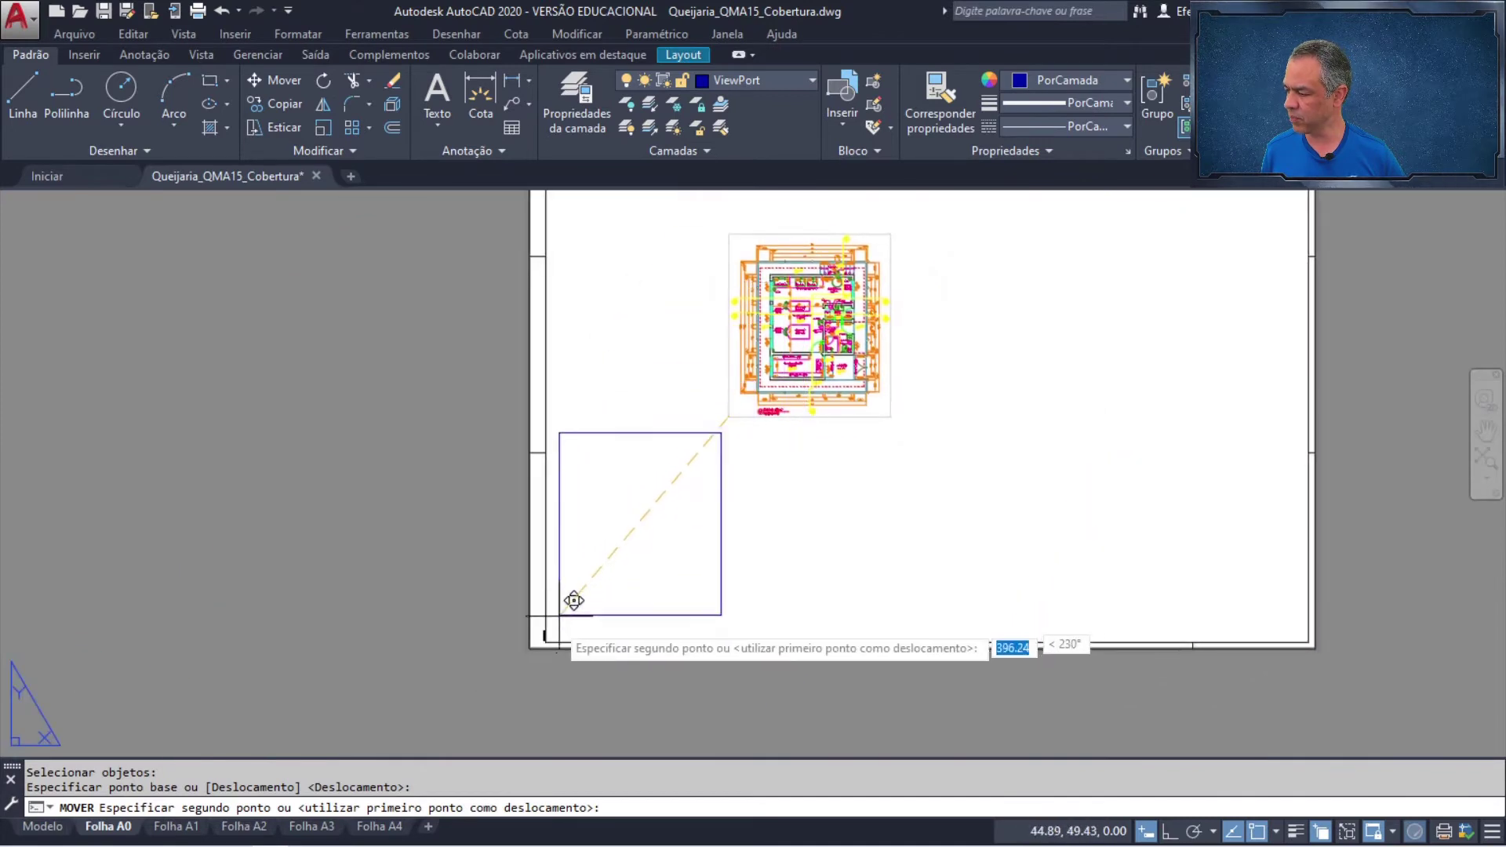
pyautogui.scroll(6, 564, 604)
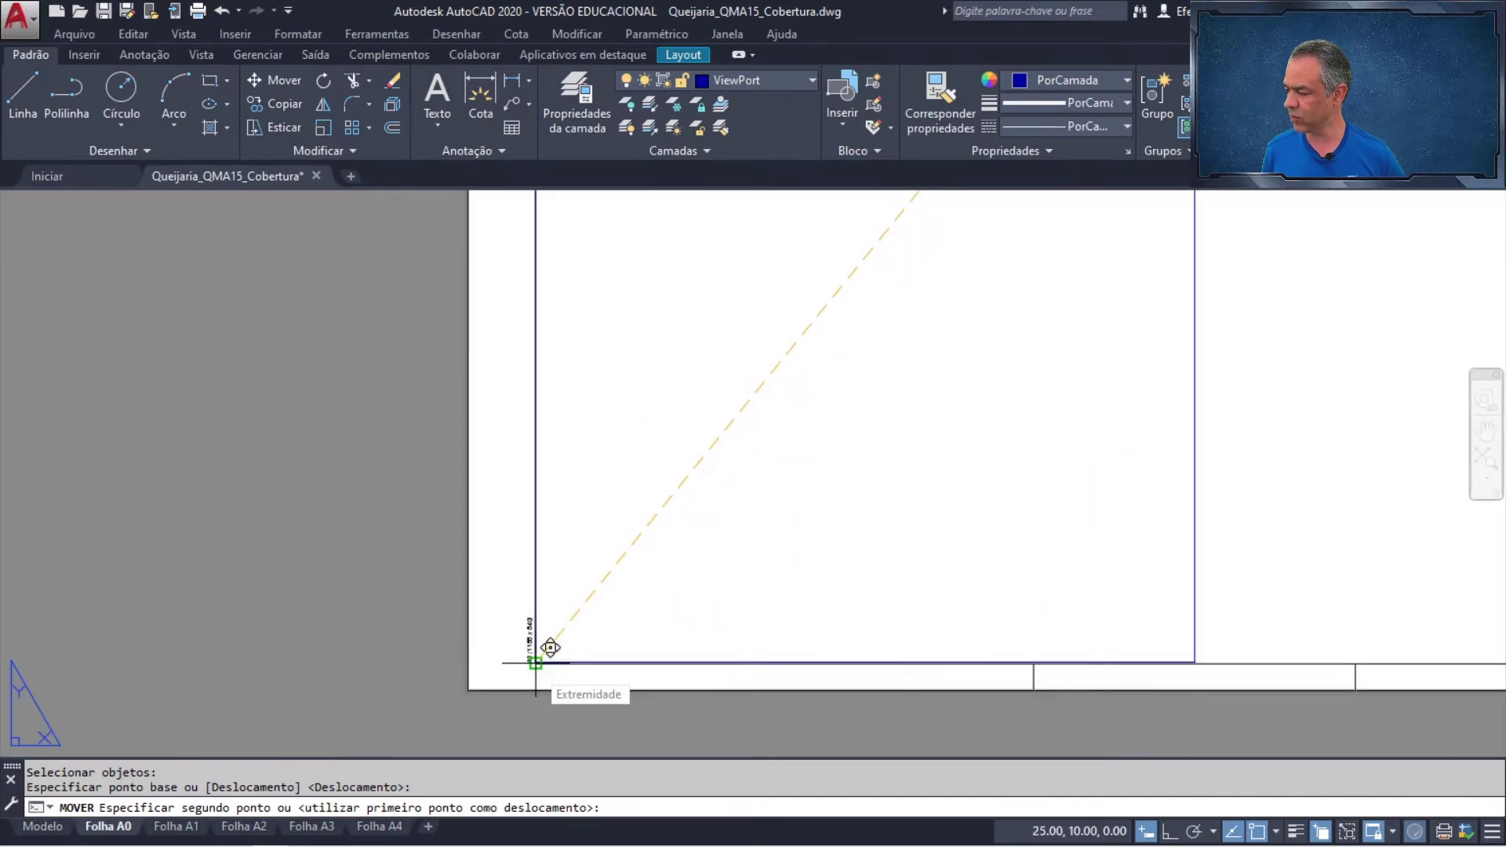
pyautogui.click(550, 647)
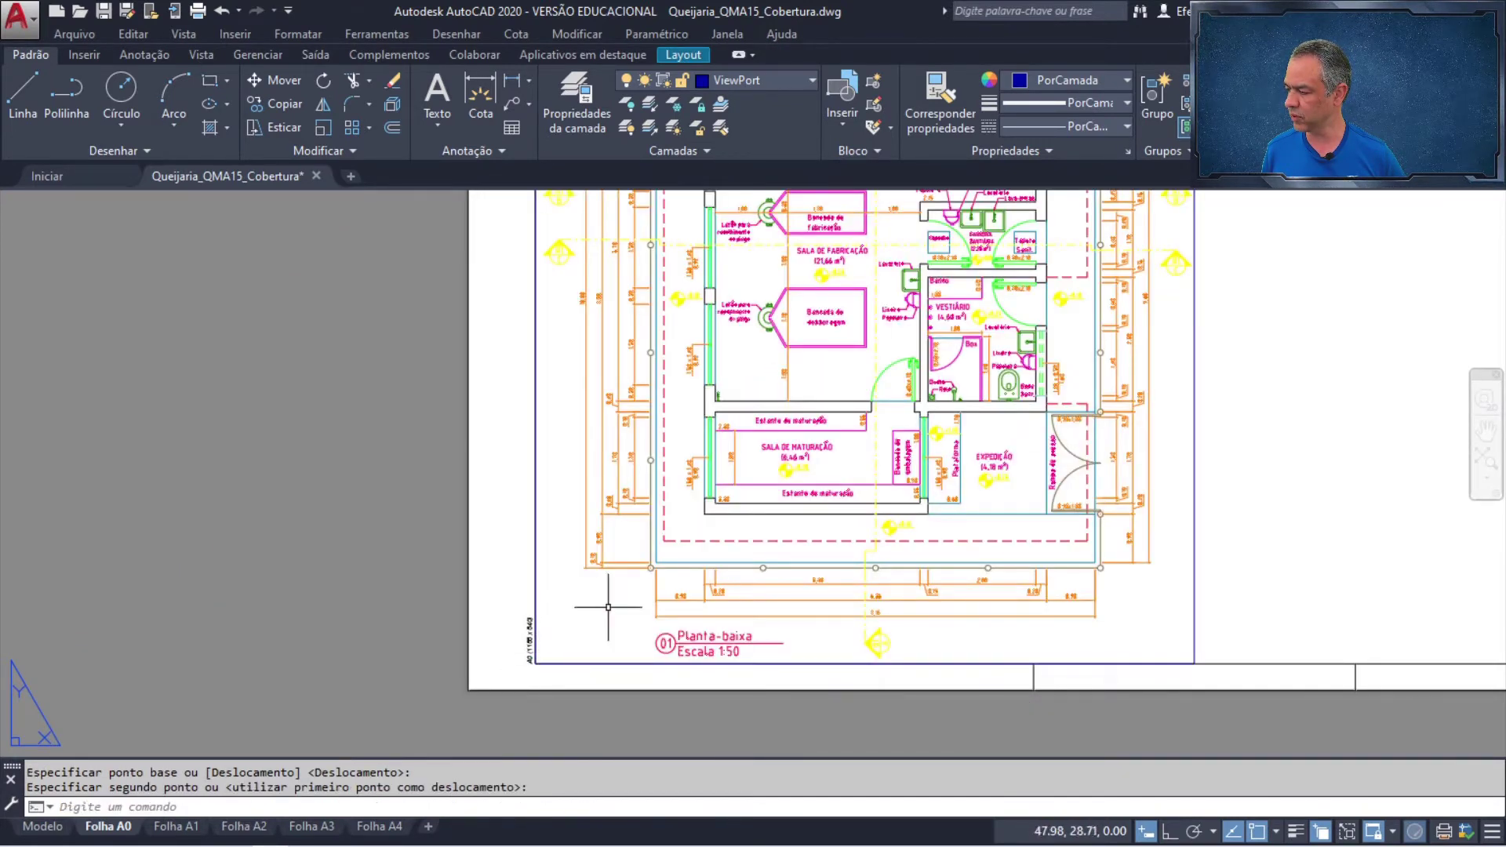
# - Create a second viewport in the empty area above the Planta-baixa viewport, beside the sheet's left margin line, slightly wider than the floor plan's frame
pyautogui.middleClick(652, 577)
pyautogui.middleClick(652, 576)
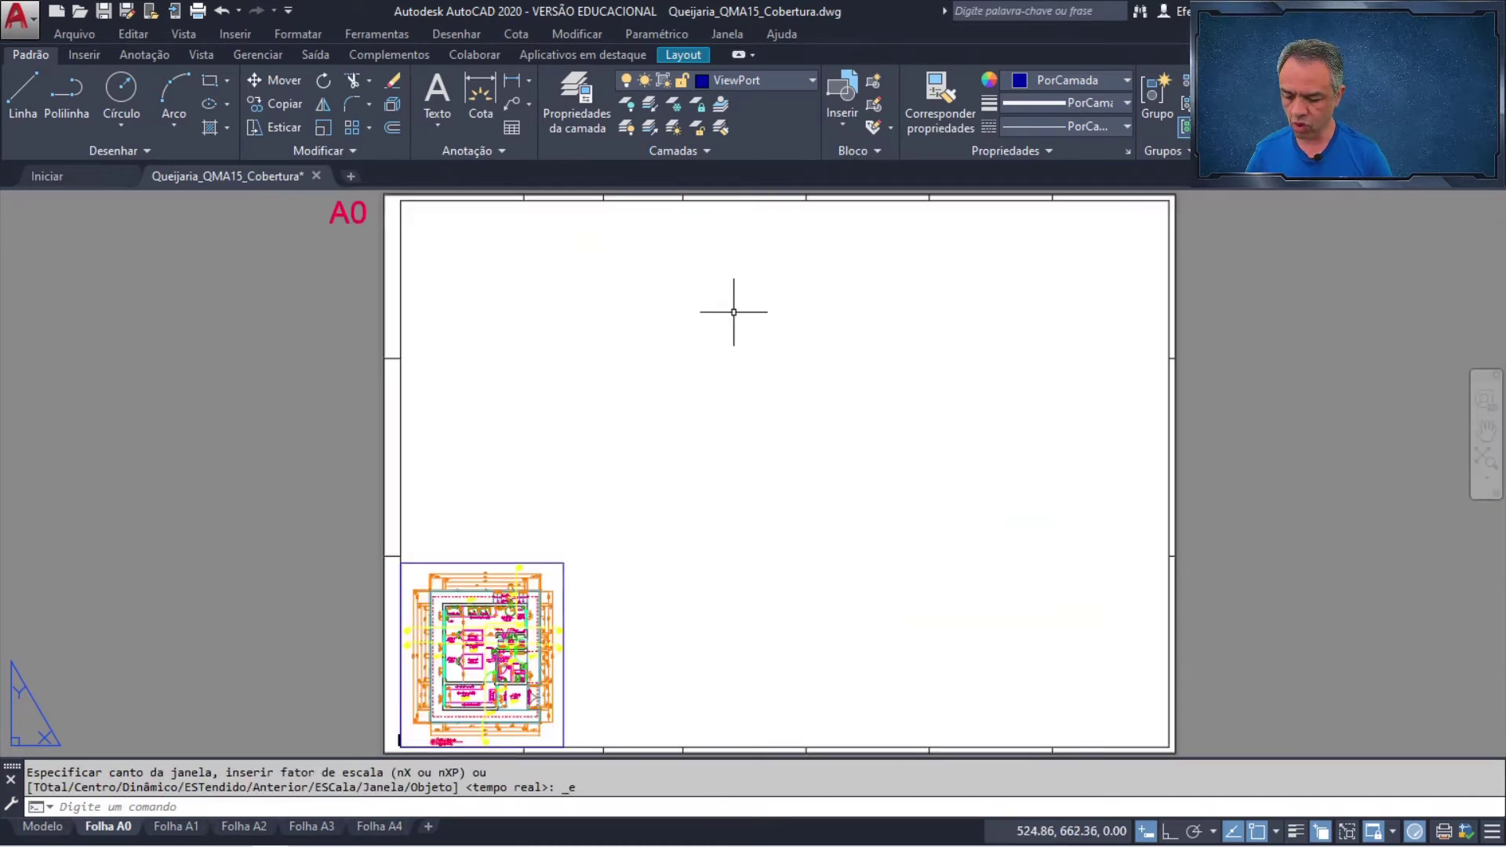
pyautogui.write('vpor')
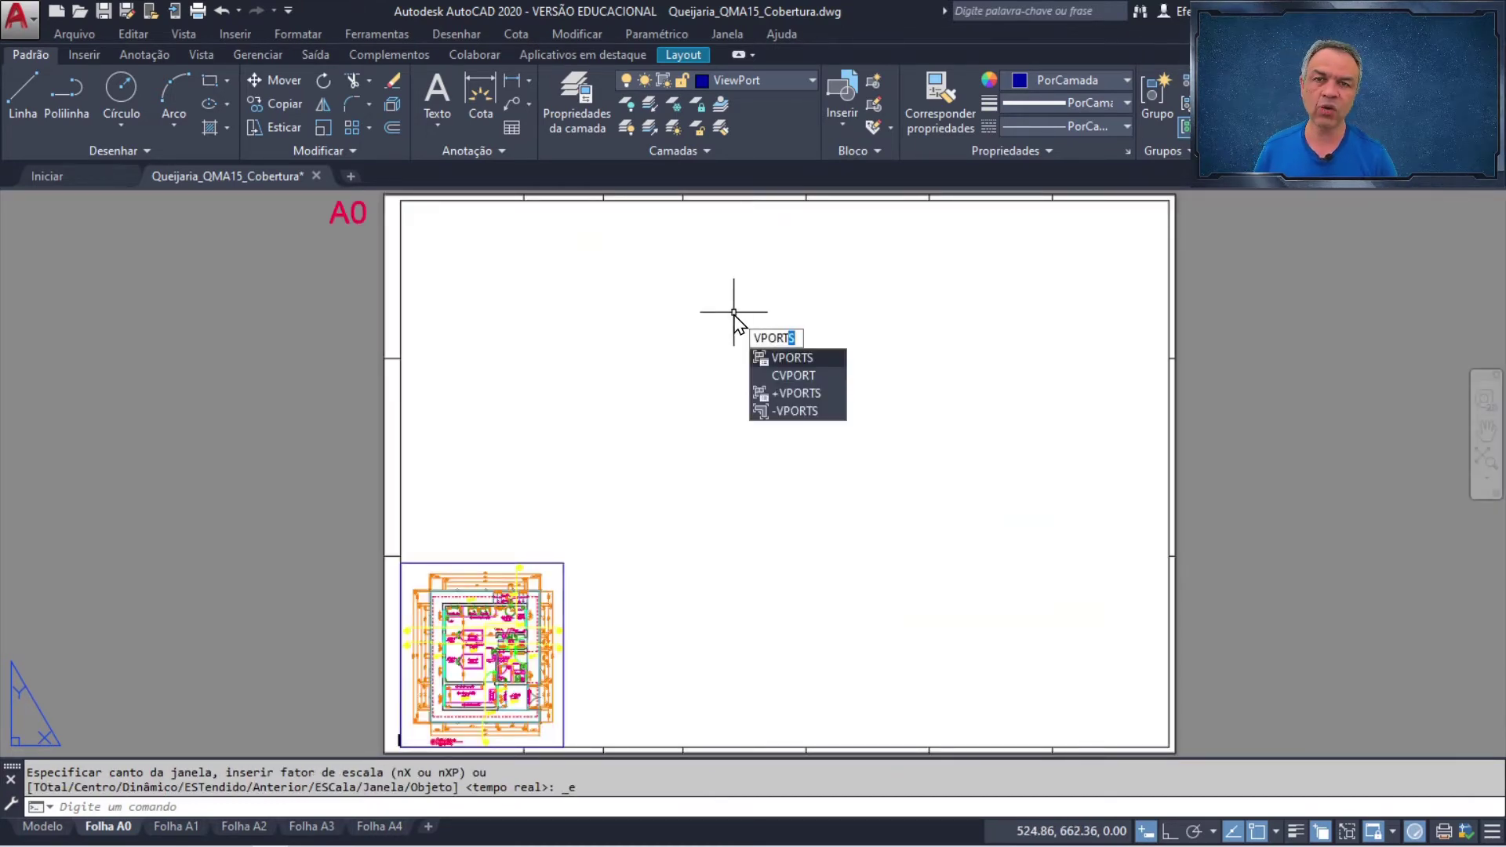
pyautogui.write('t')
pyautogui.press('Return')
pyautogui.press('Return')
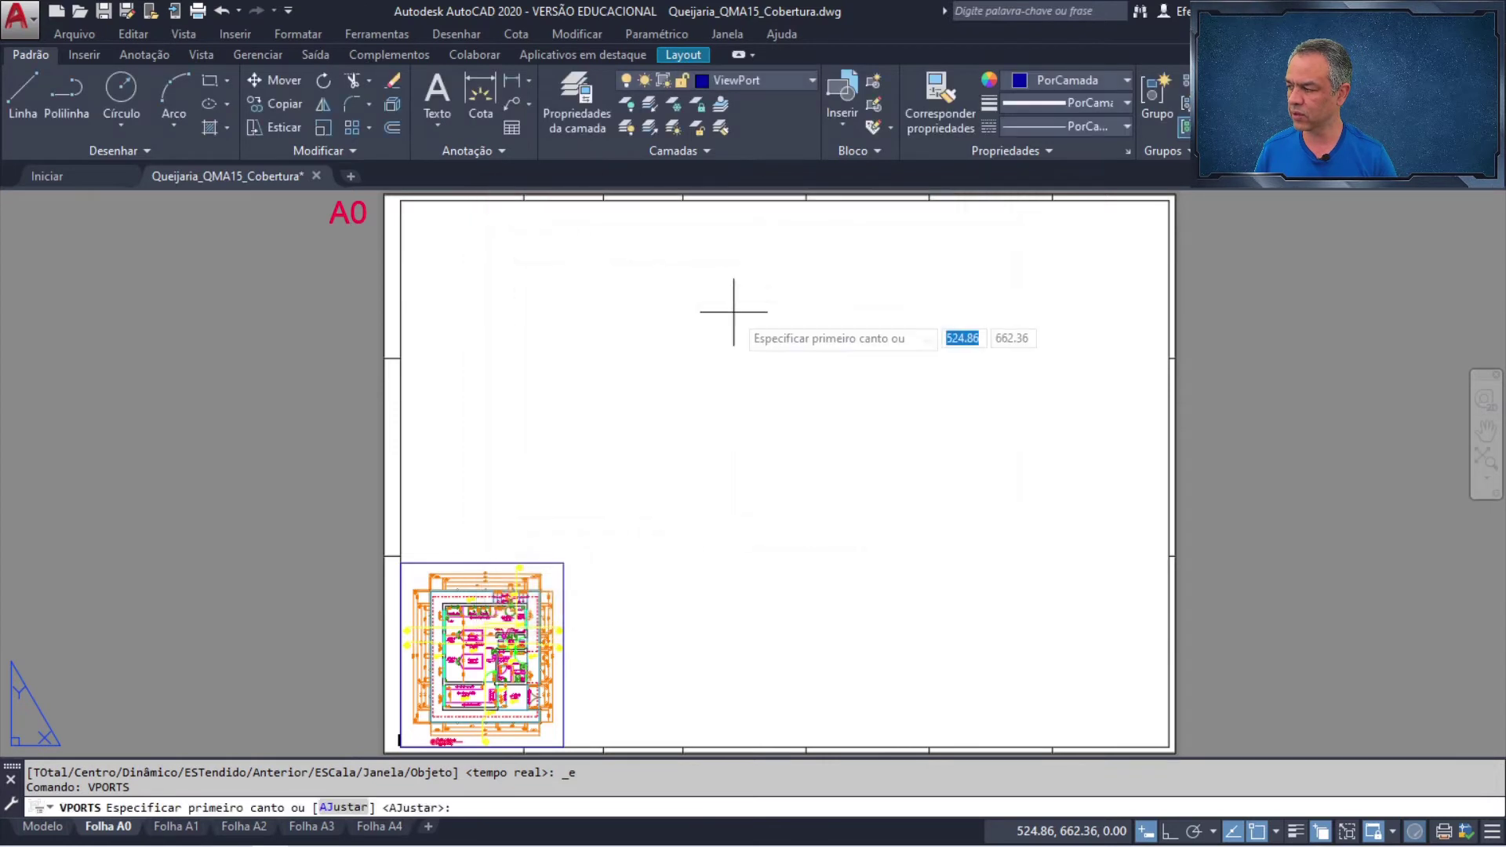
pyautogui.click(413, 417)
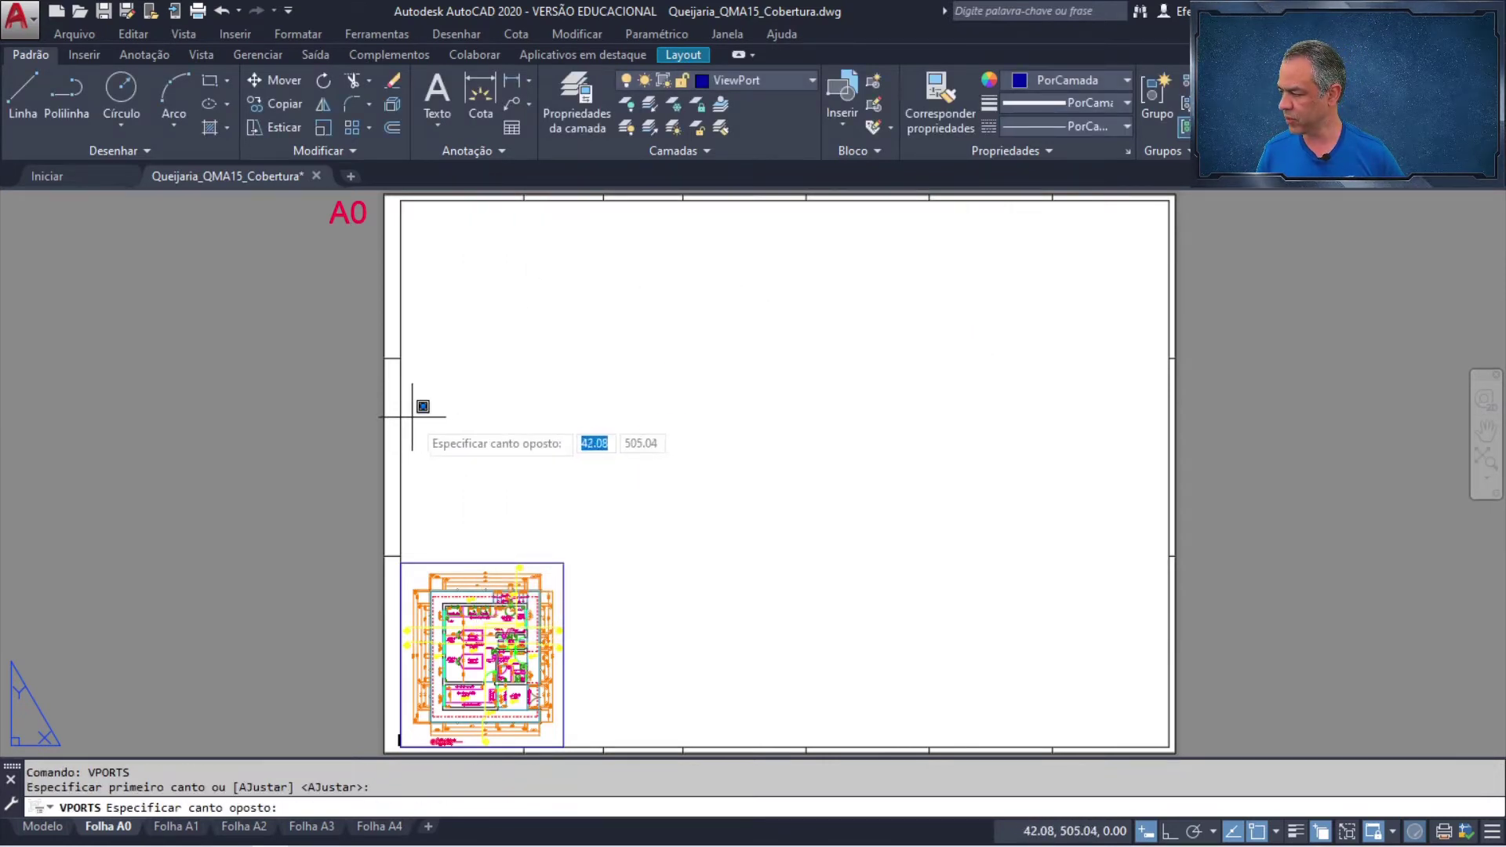
pyautogui.click(568, 542)
# - Activate model space in the new viewport and bring the Corte AA section near its centre
pyautogui.scroll(6, 538, 510)
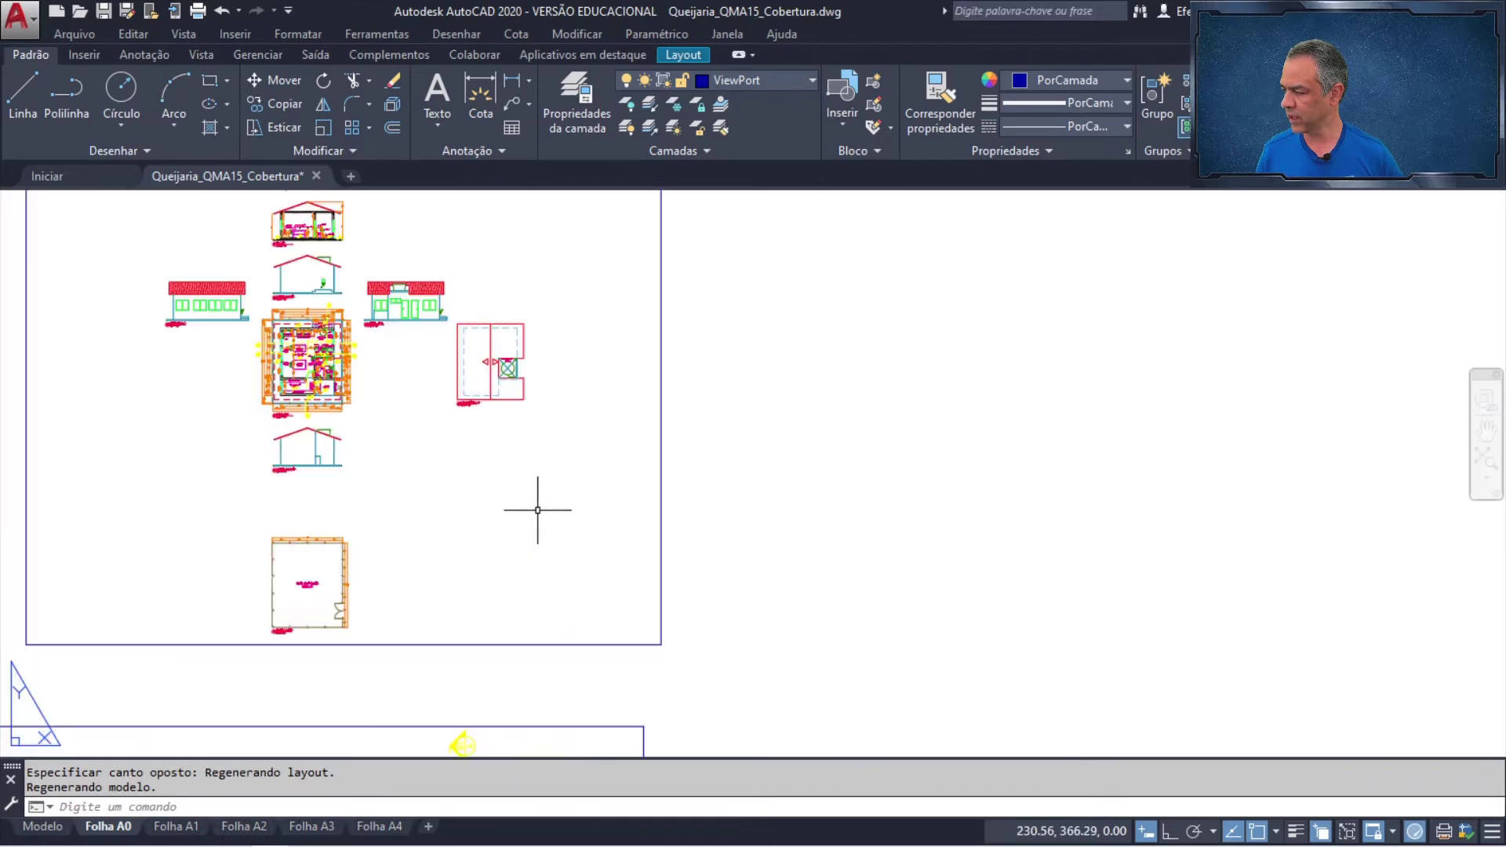
pyautogui.doubleClick(374, 430)
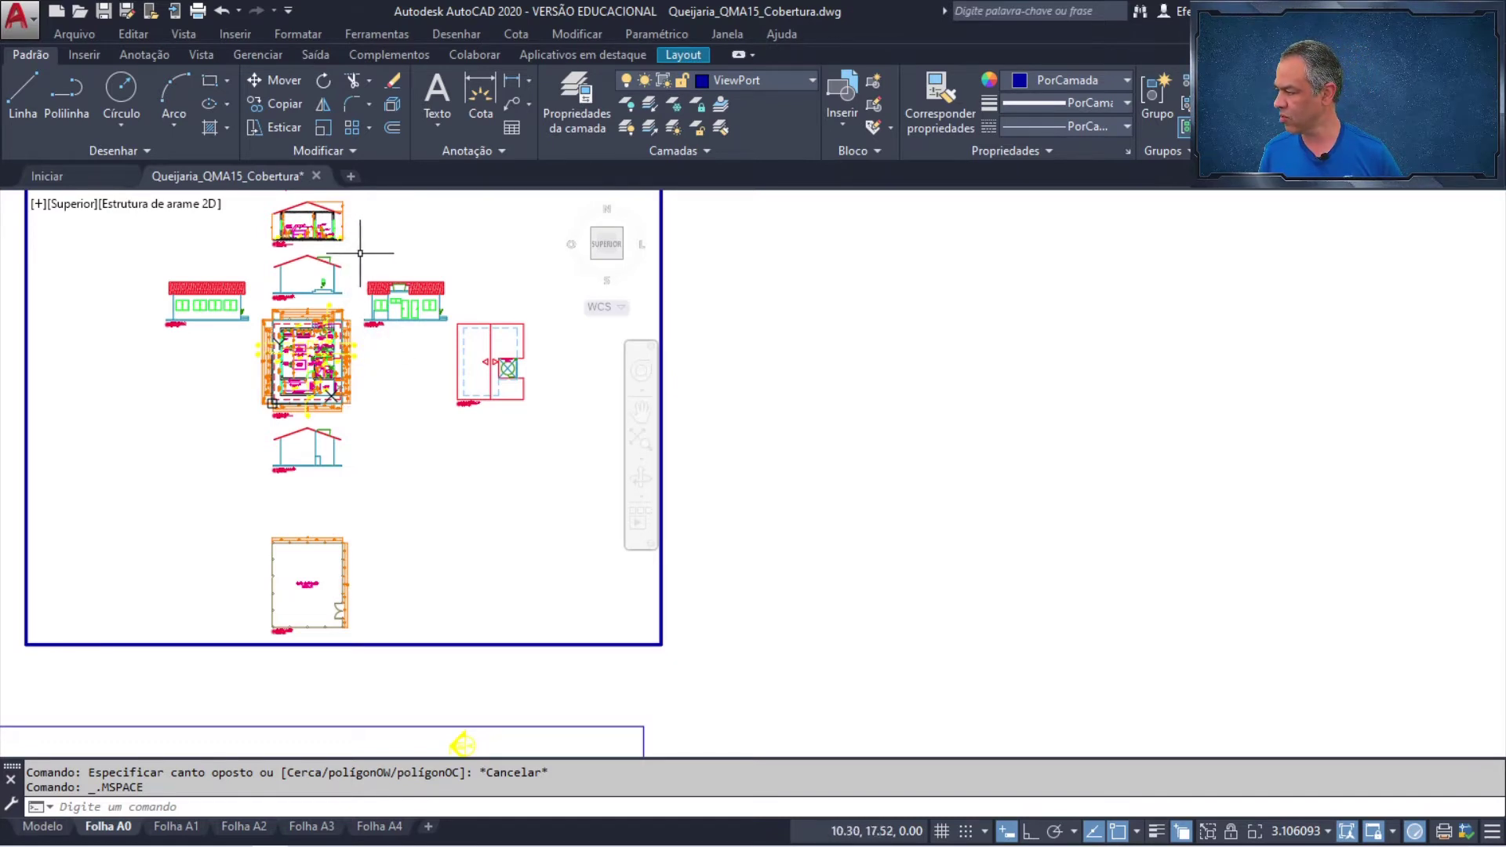
pyautogui.moveTo(360, 253)
pyautogui.mouseDown(button='middle')
pyautogui.moveTo(414, 285)
pyautogui.moveTo(390, 400)
pyautogui.moveTo(461, 494)
pyautogui.mouseUp(button='middle')
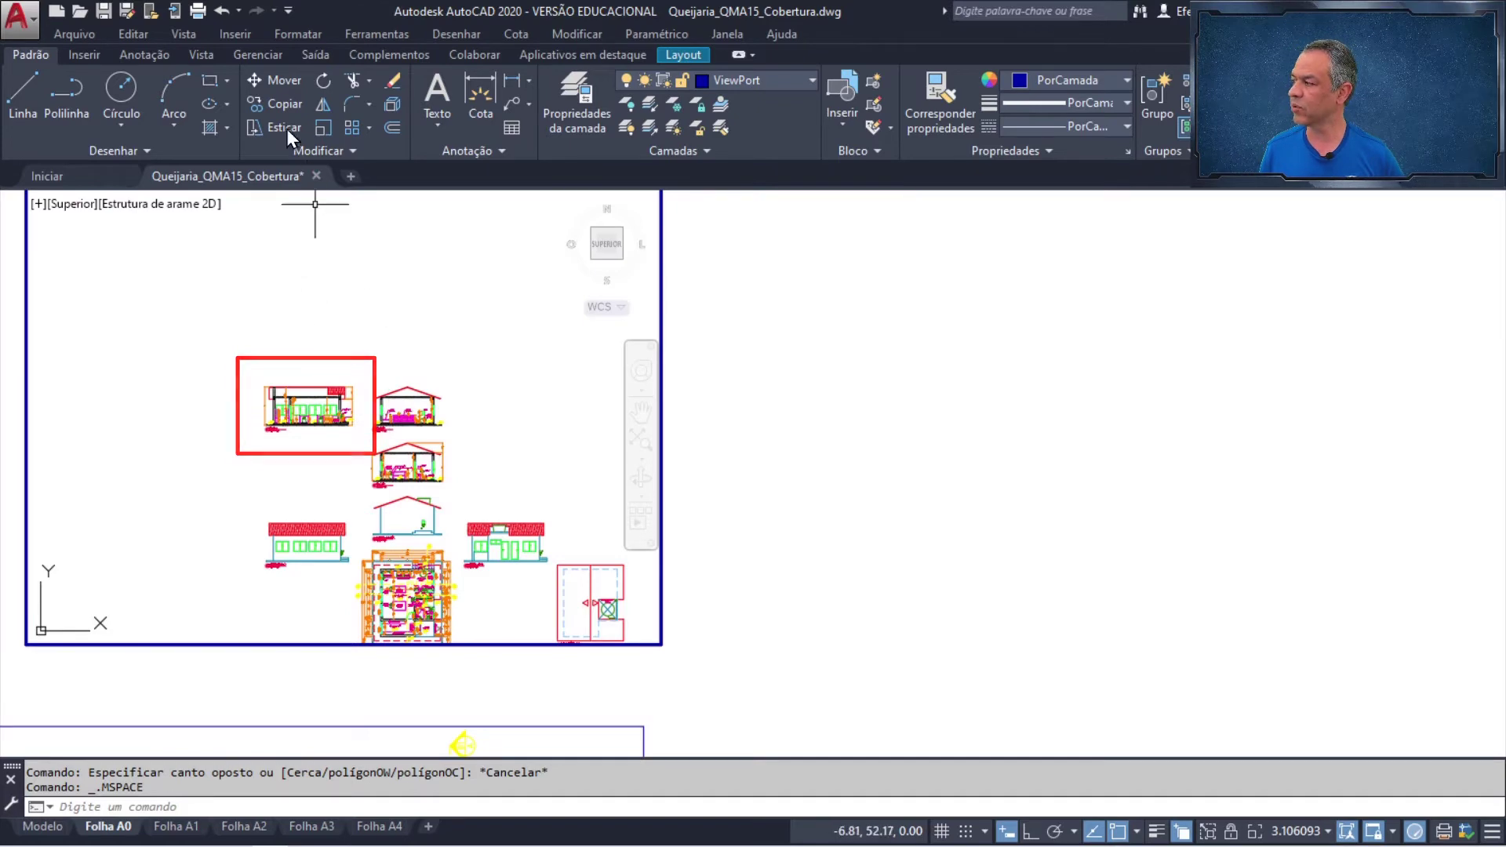
pyautogui.click(183, 34)
pyautogui.moveTo(436, 128)
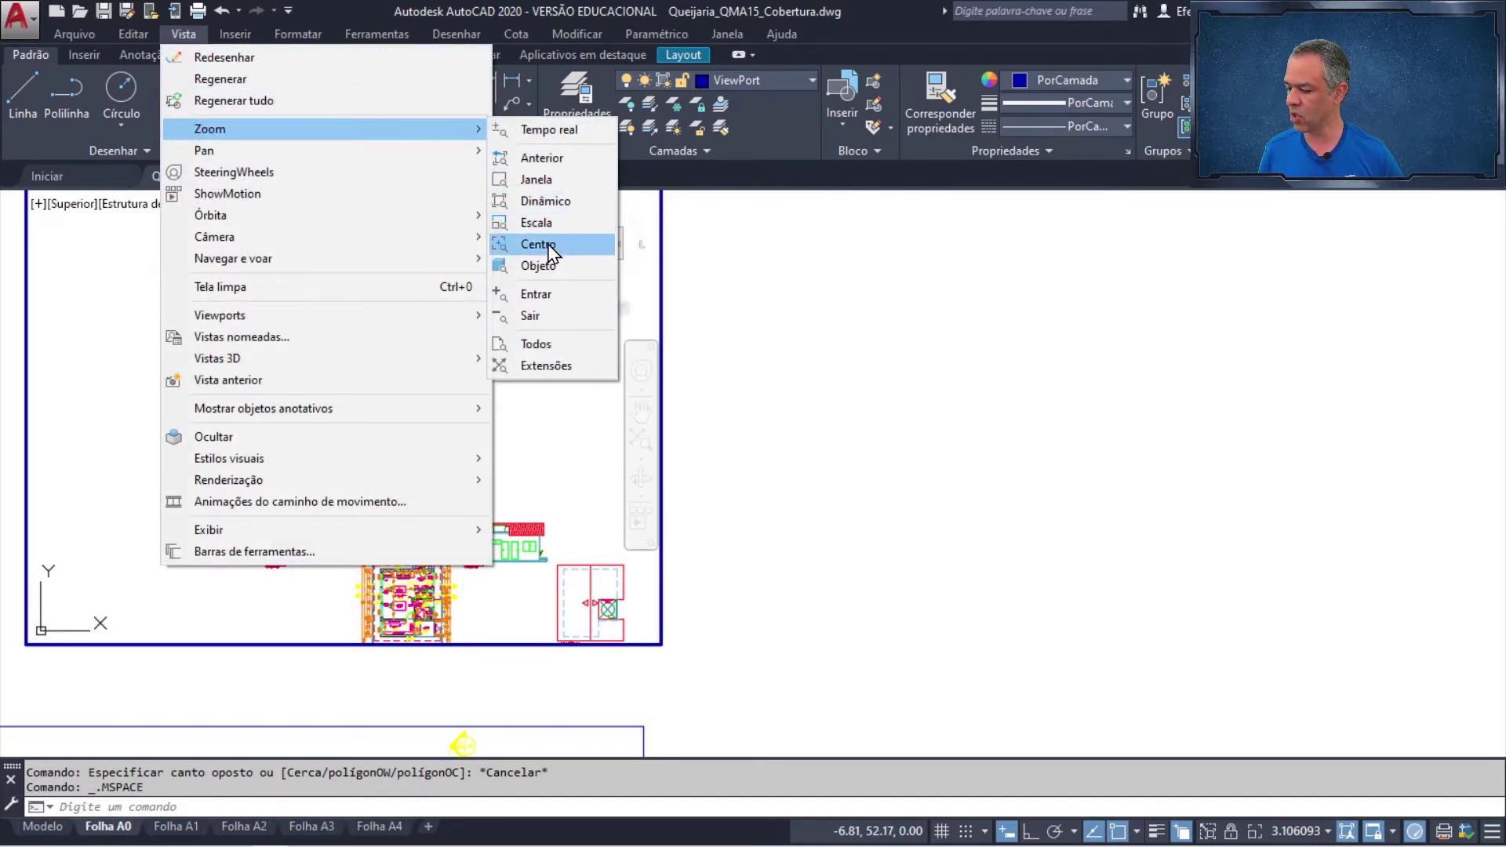
pyautogui.press('Escape')
pyautogui.press('Escape')
pyautogui.click(341, 334)
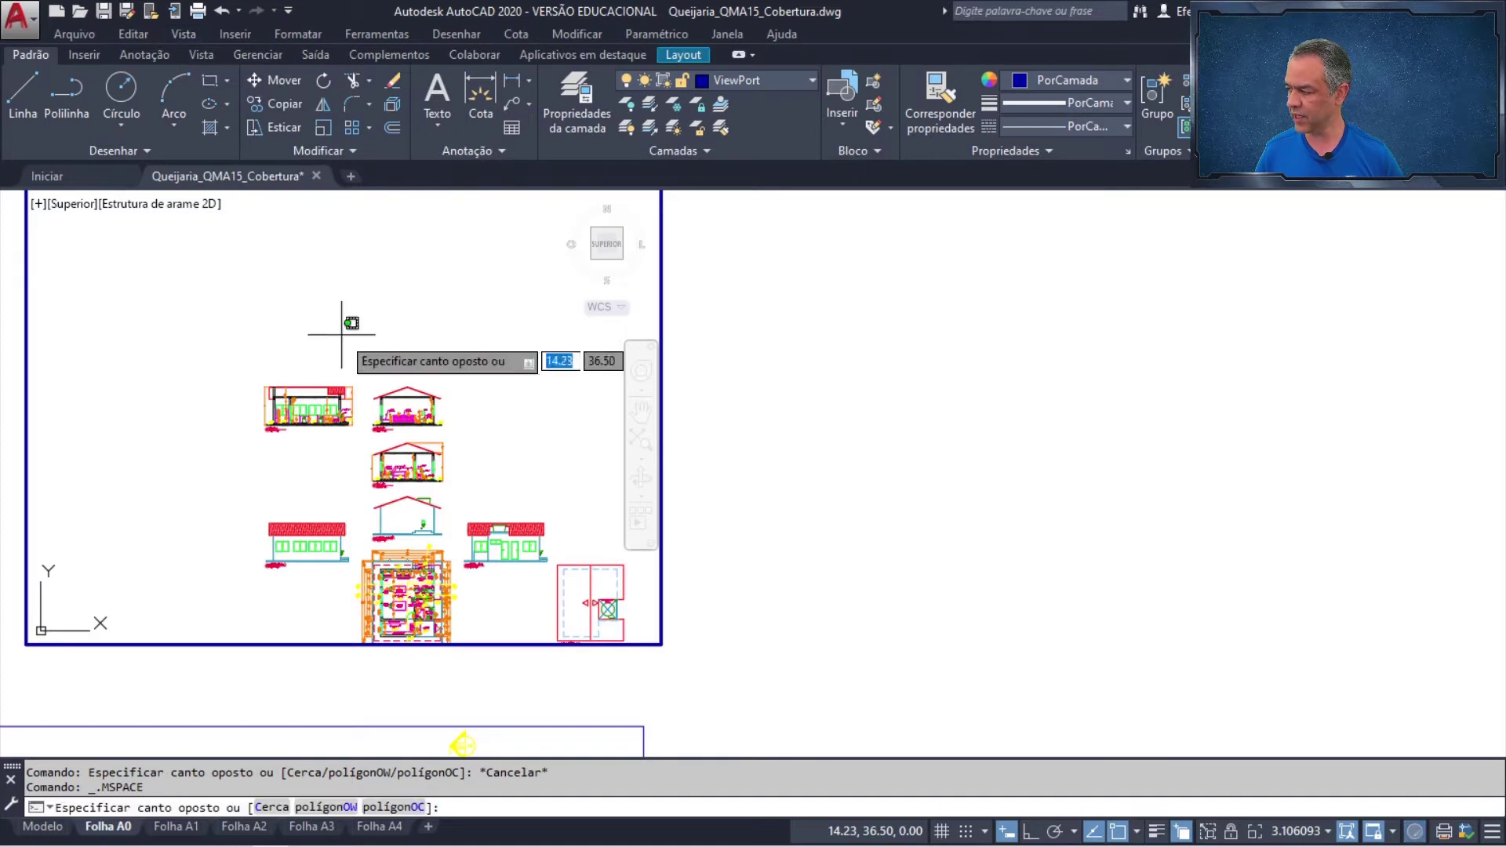
pyautogui.press('Escape')
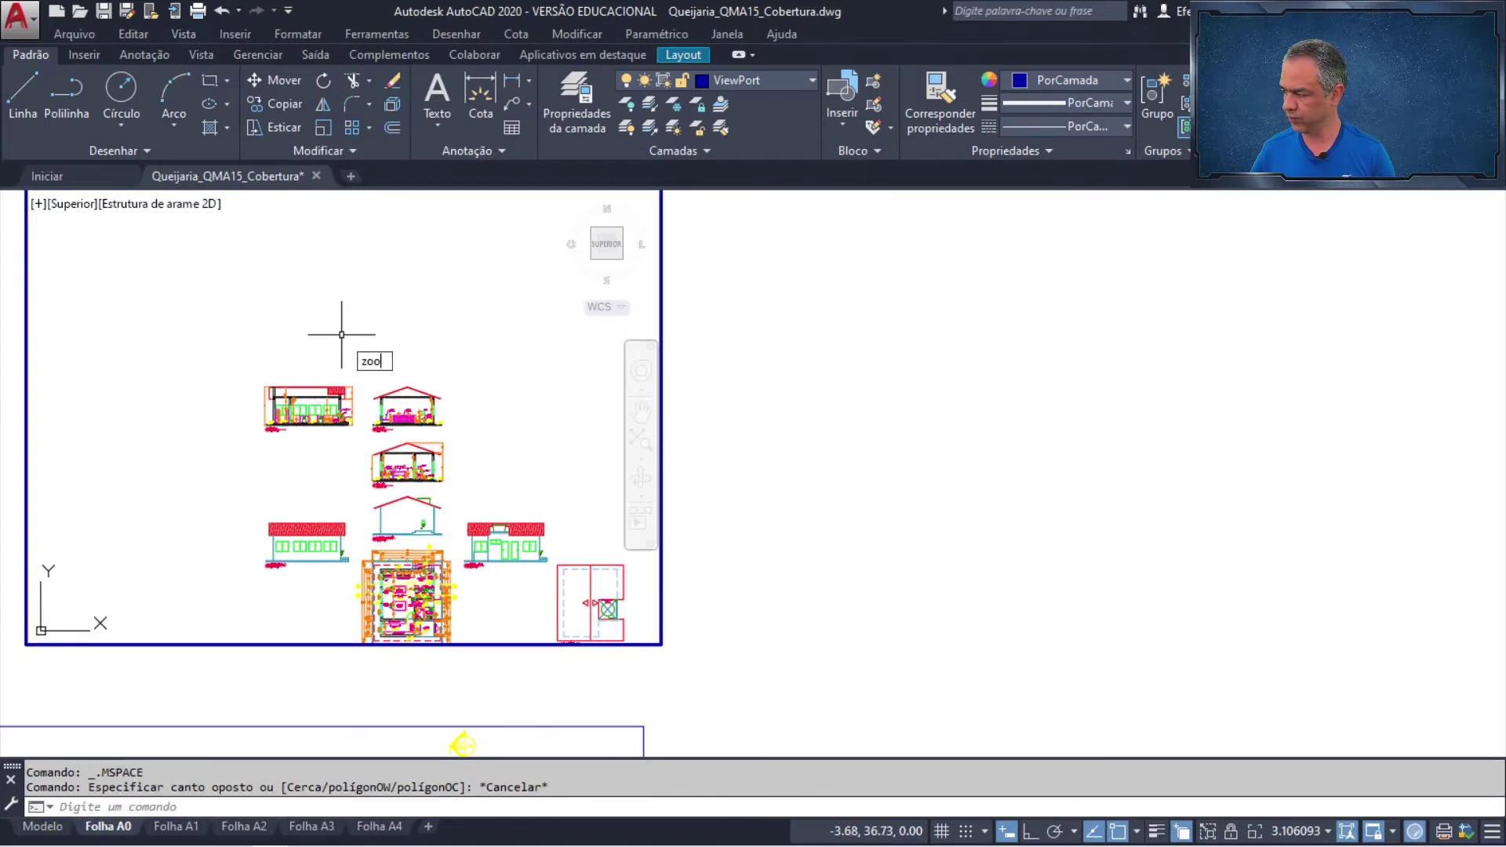
# - Scale the model view to 20xp, fit the Corte AA section inside the viewport, lock it and return to paper space
pyautogui.write('m')
pyautogui.press('Return')
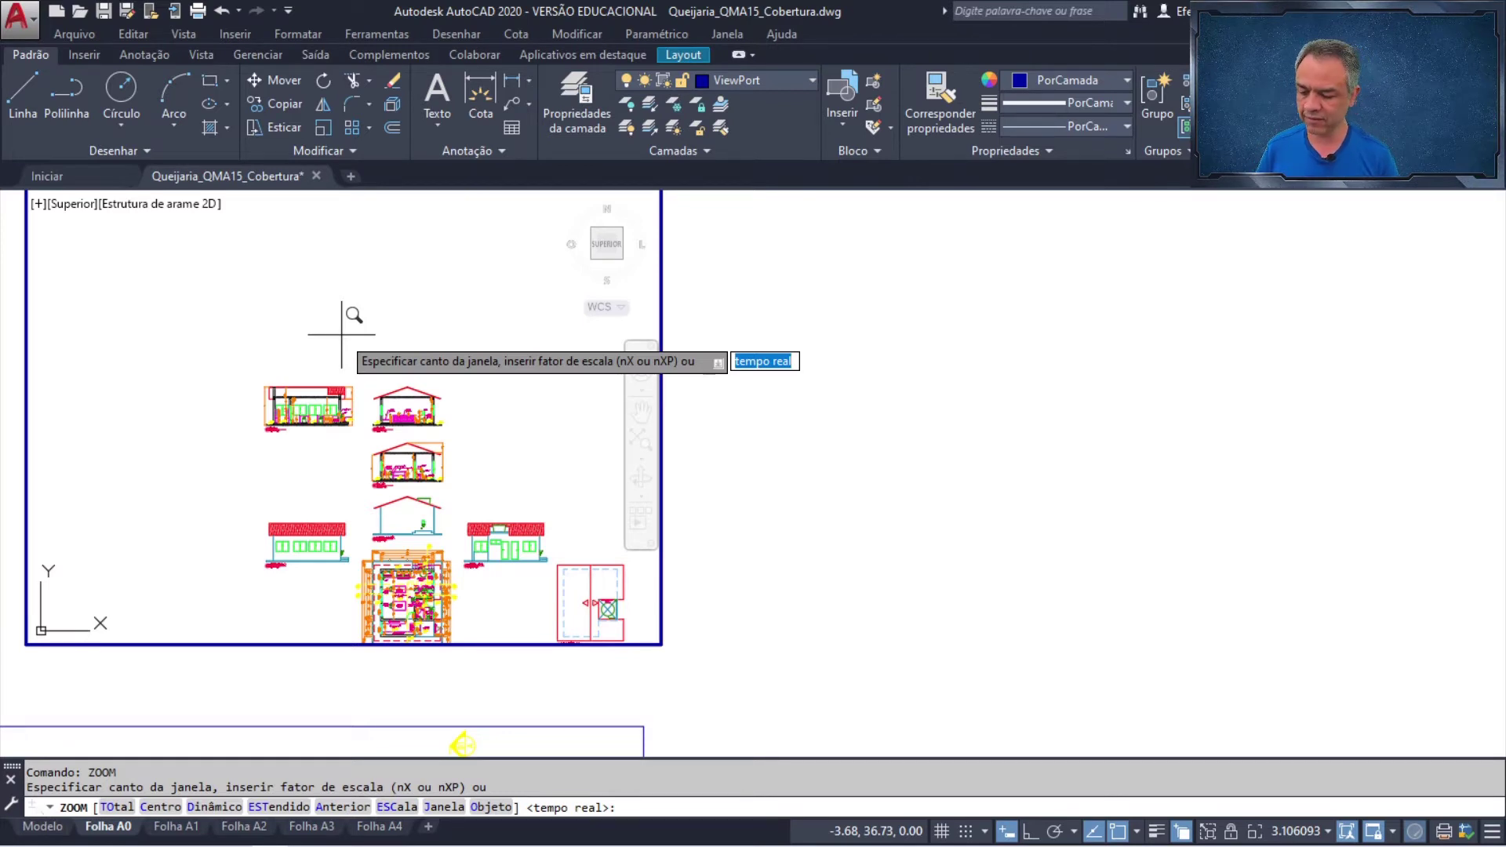
pyautogui.write('20xp')
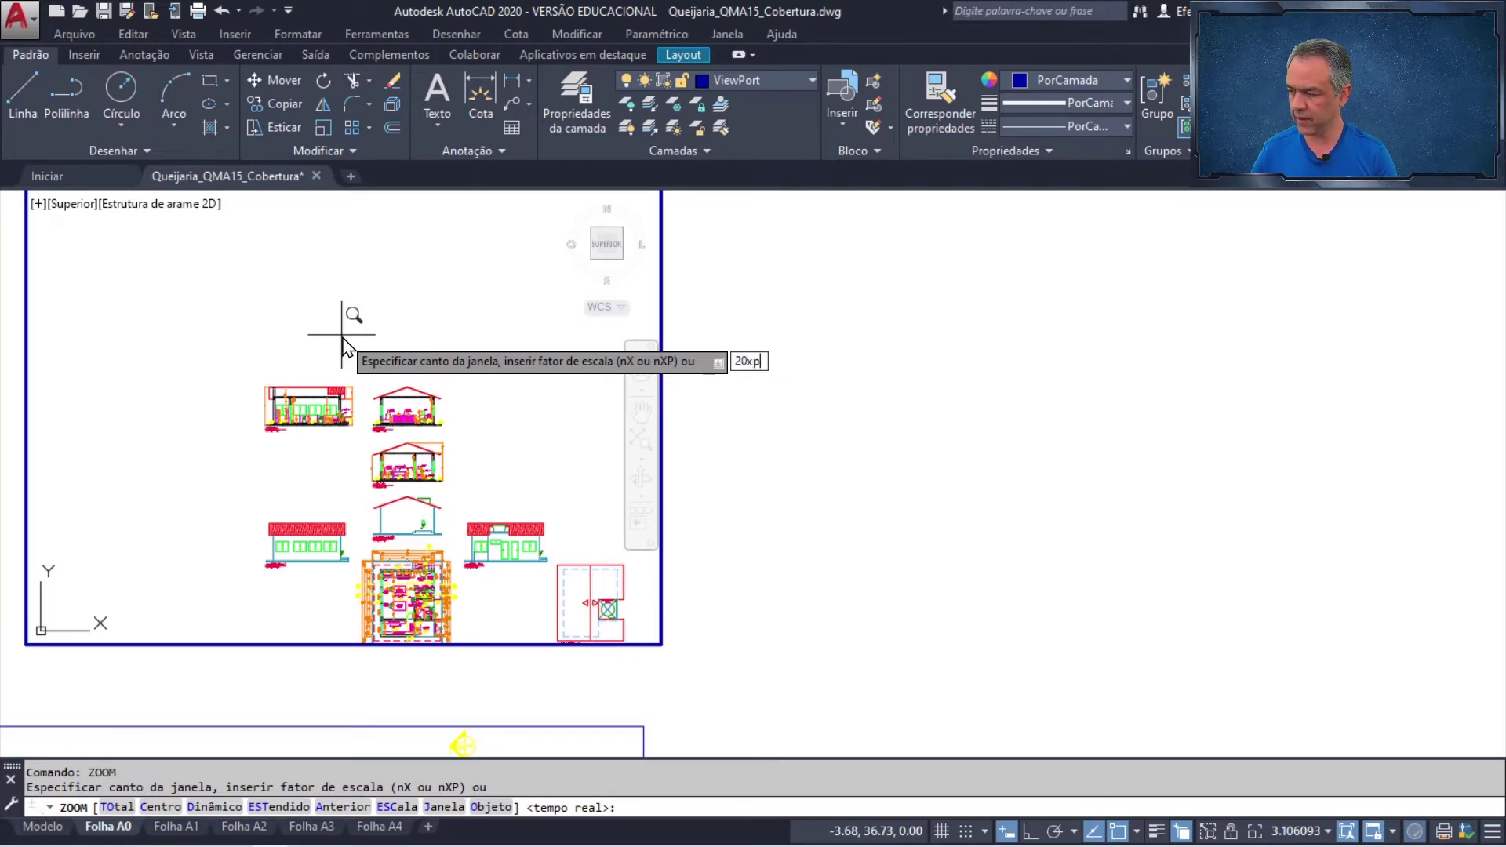
pyautogui.press('Return')
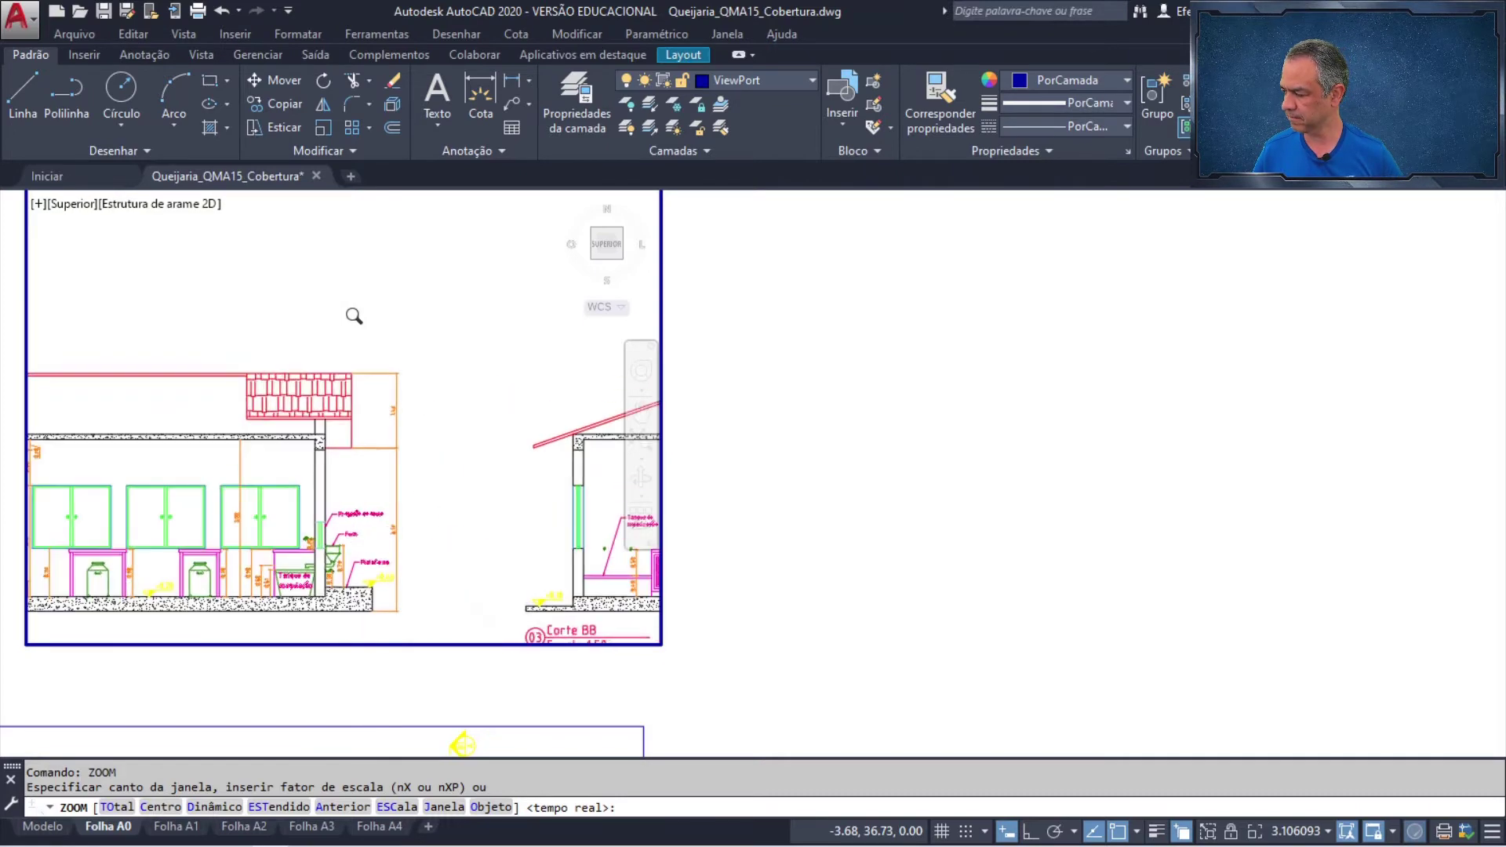
pyautogui.moveTo(171, 453)
pyautogui.mouseDown(button='middle')
pyautogui.moveTo(252, 384)
pyautogui.moveTo(413, 314)
pyautogui.mouseUp(button='middle')
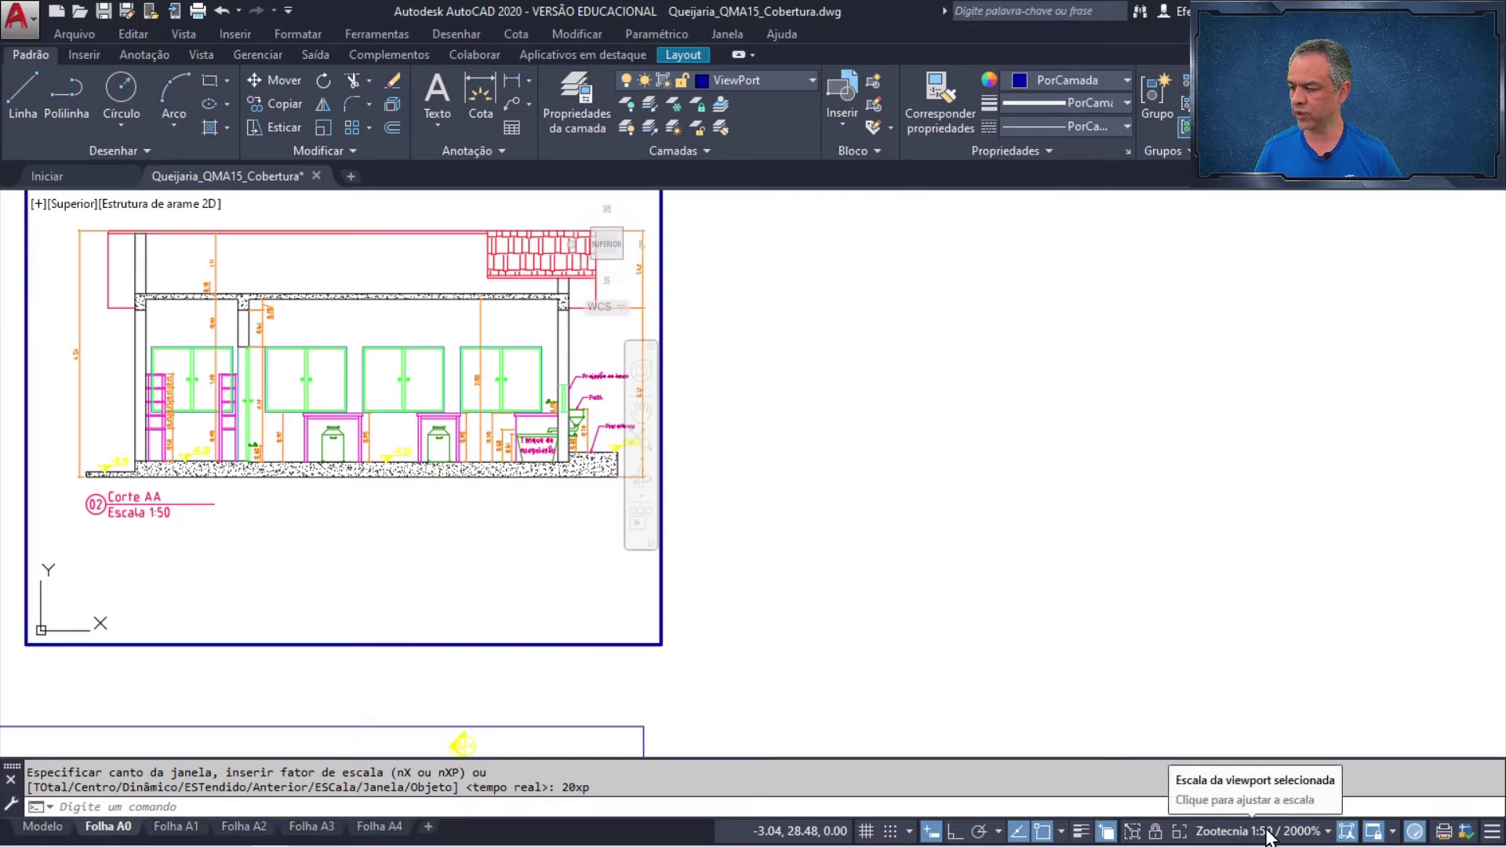
pyautogui.click(1155, 831)
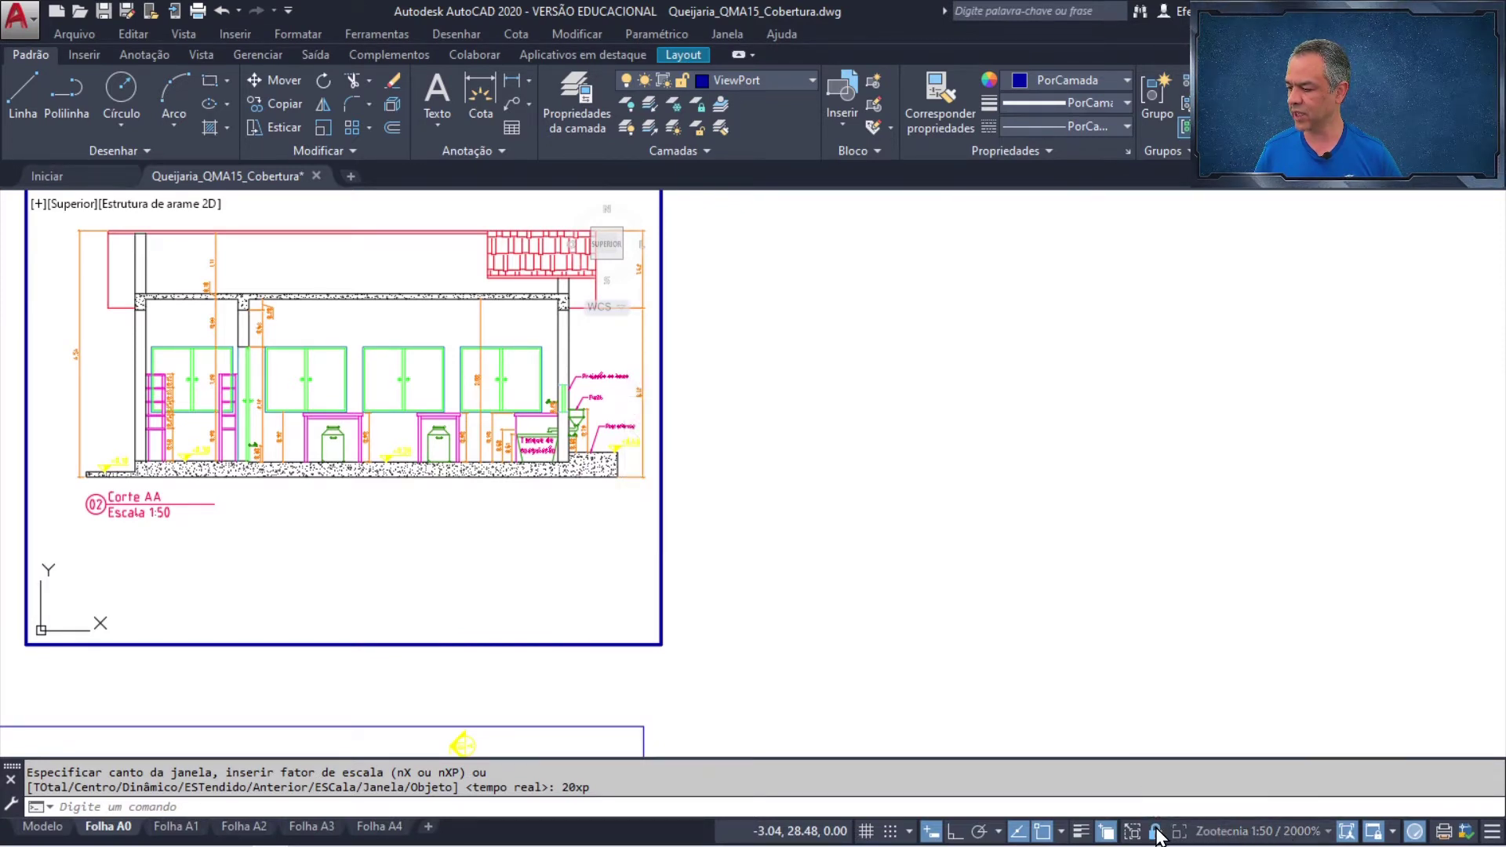
pyautogui.doubleClick(940, 506)
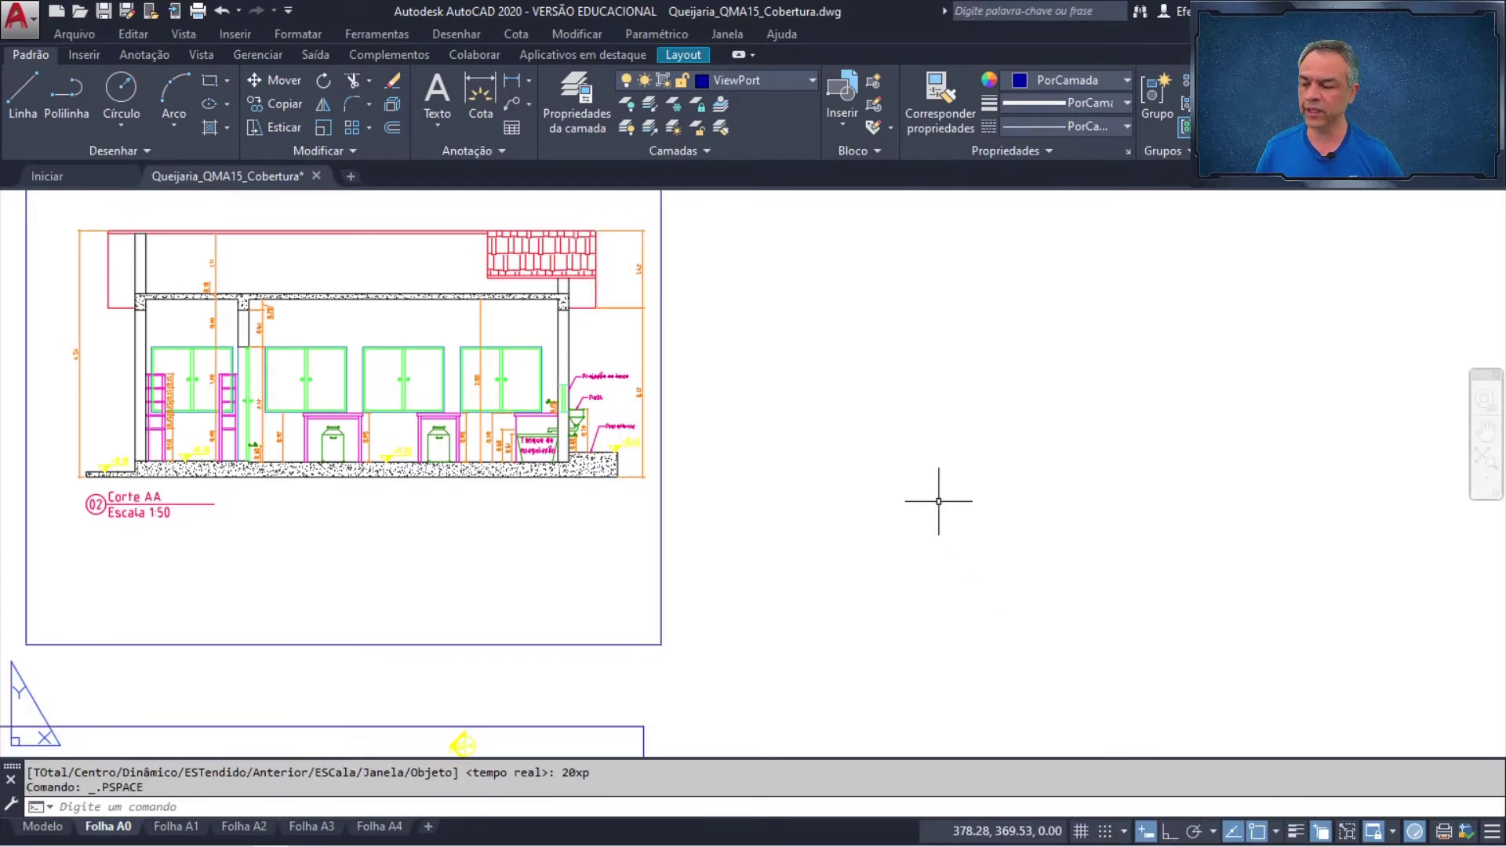
# - Stretch the second viewport's corners inward to frame only the Corte AA section with its dimensions and title
pyautogui.scroll(-2, 716, 437)
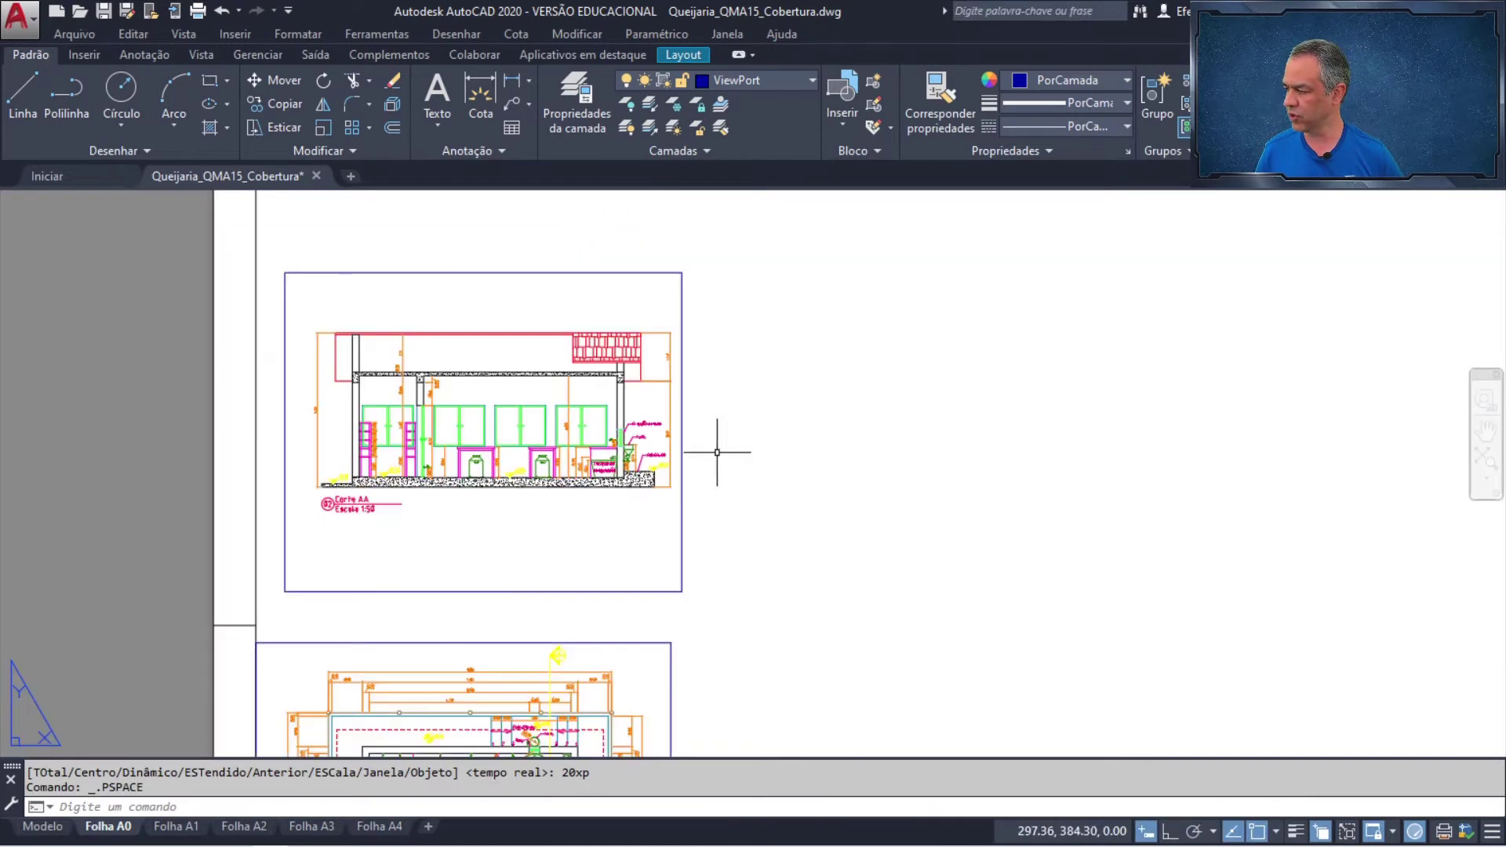
pyautogui.click(682, 400)
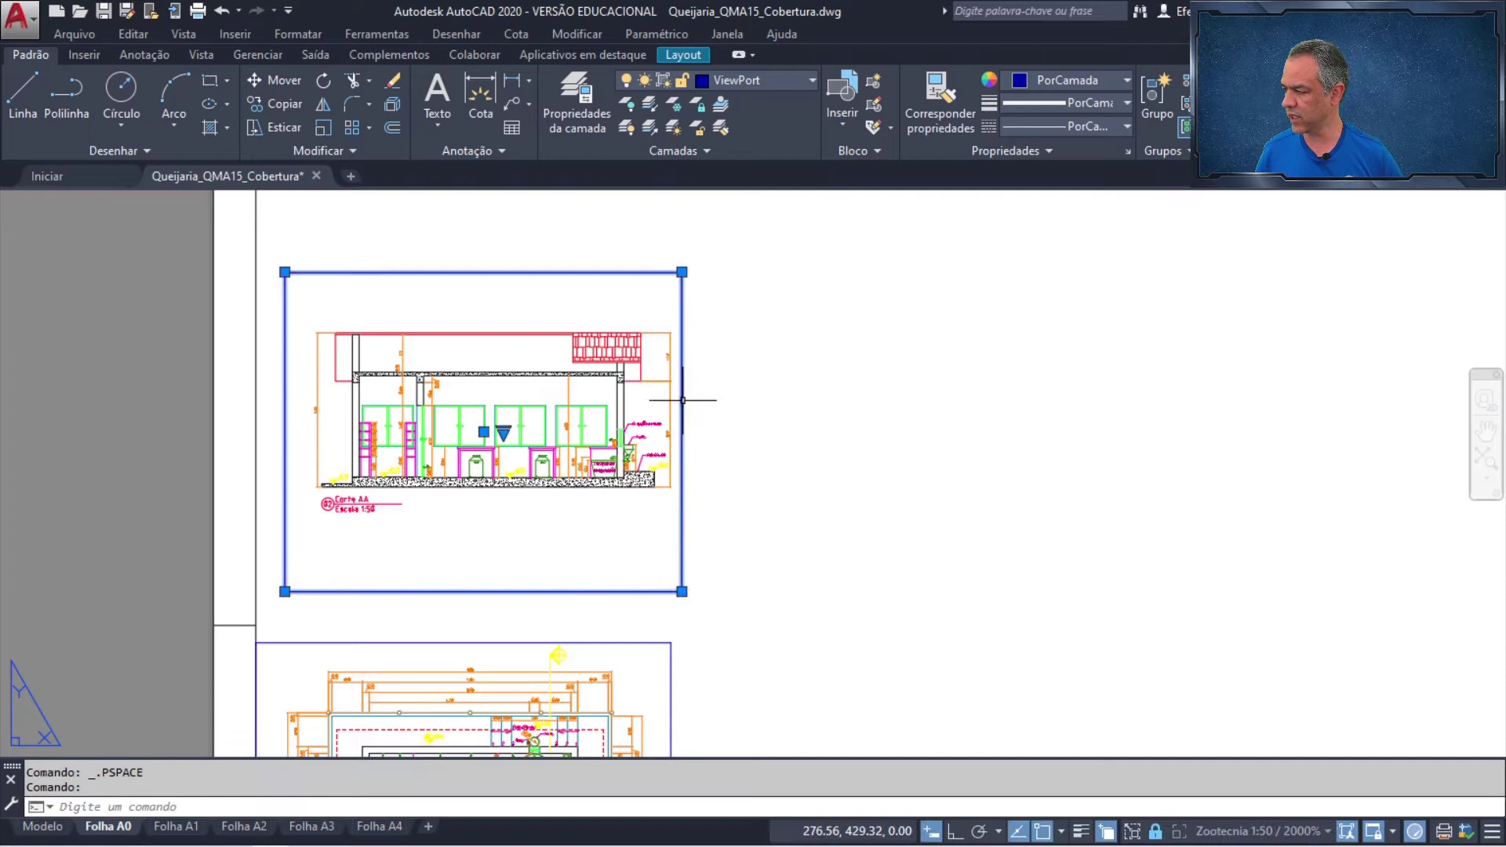
pyautogui.click(682, 272)
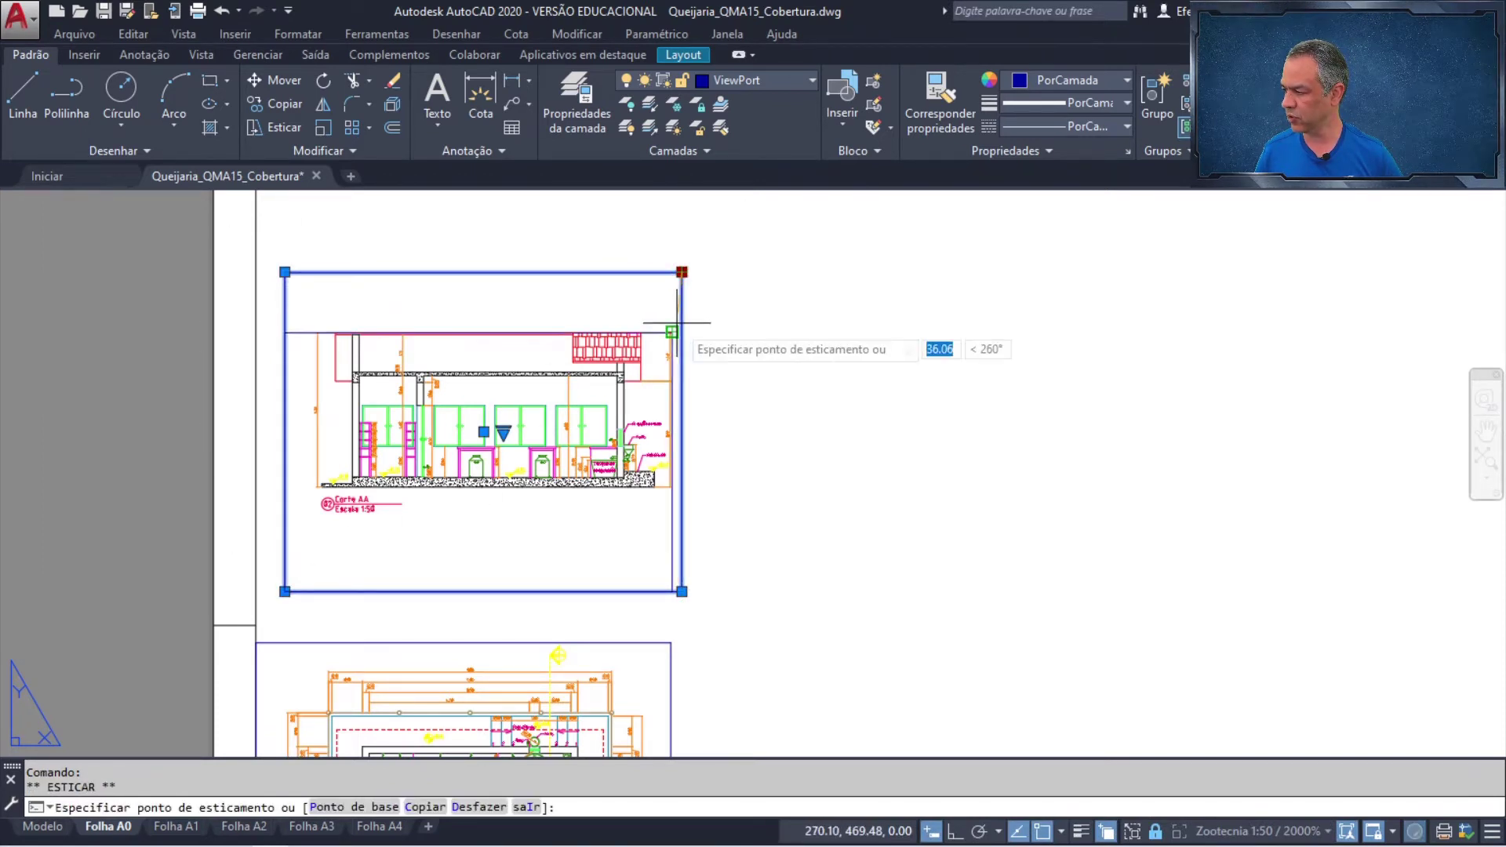
pyautogui.scroll(2, 678, 324)
pyautogui.press('Escape')
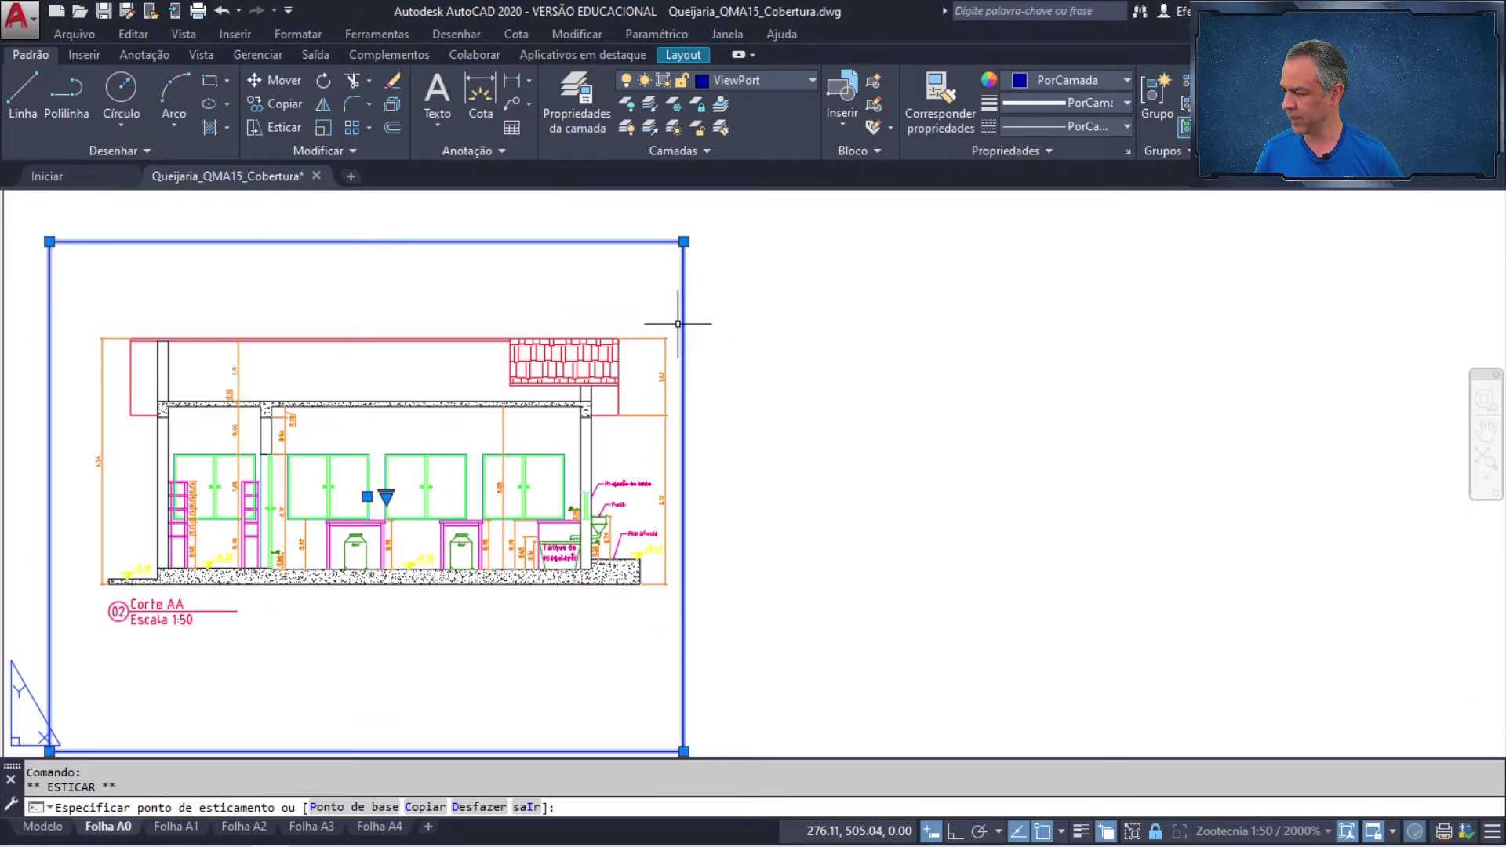
pyautogui.click(683, 241)
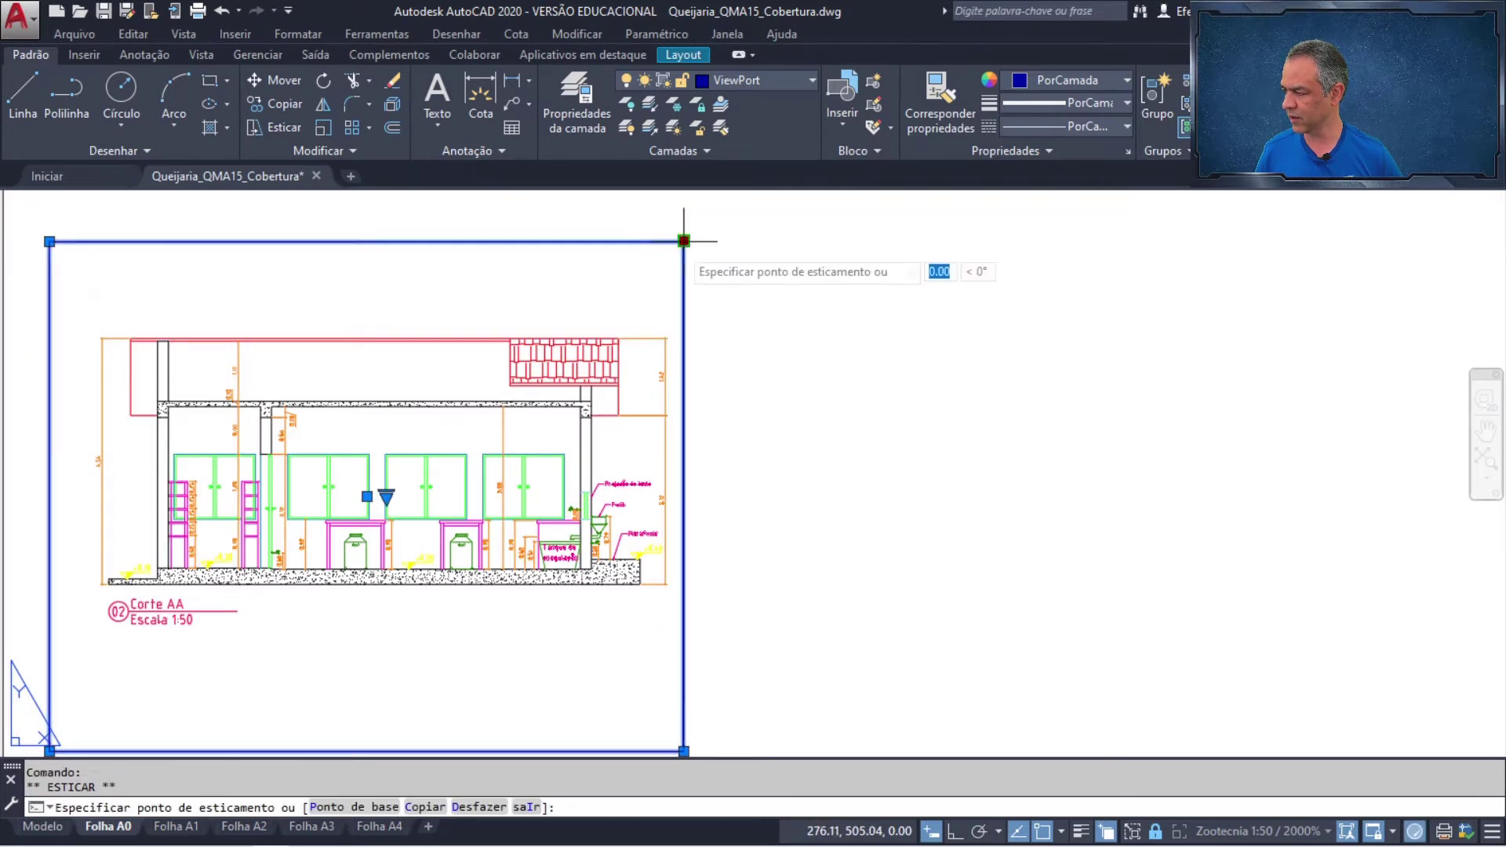
pyautogui.click(696, 325)
pyautogui.moveTo(767, 411); pyautogui.dragTo(976, 300, button='middle')
pyautogui.click(905, 640)
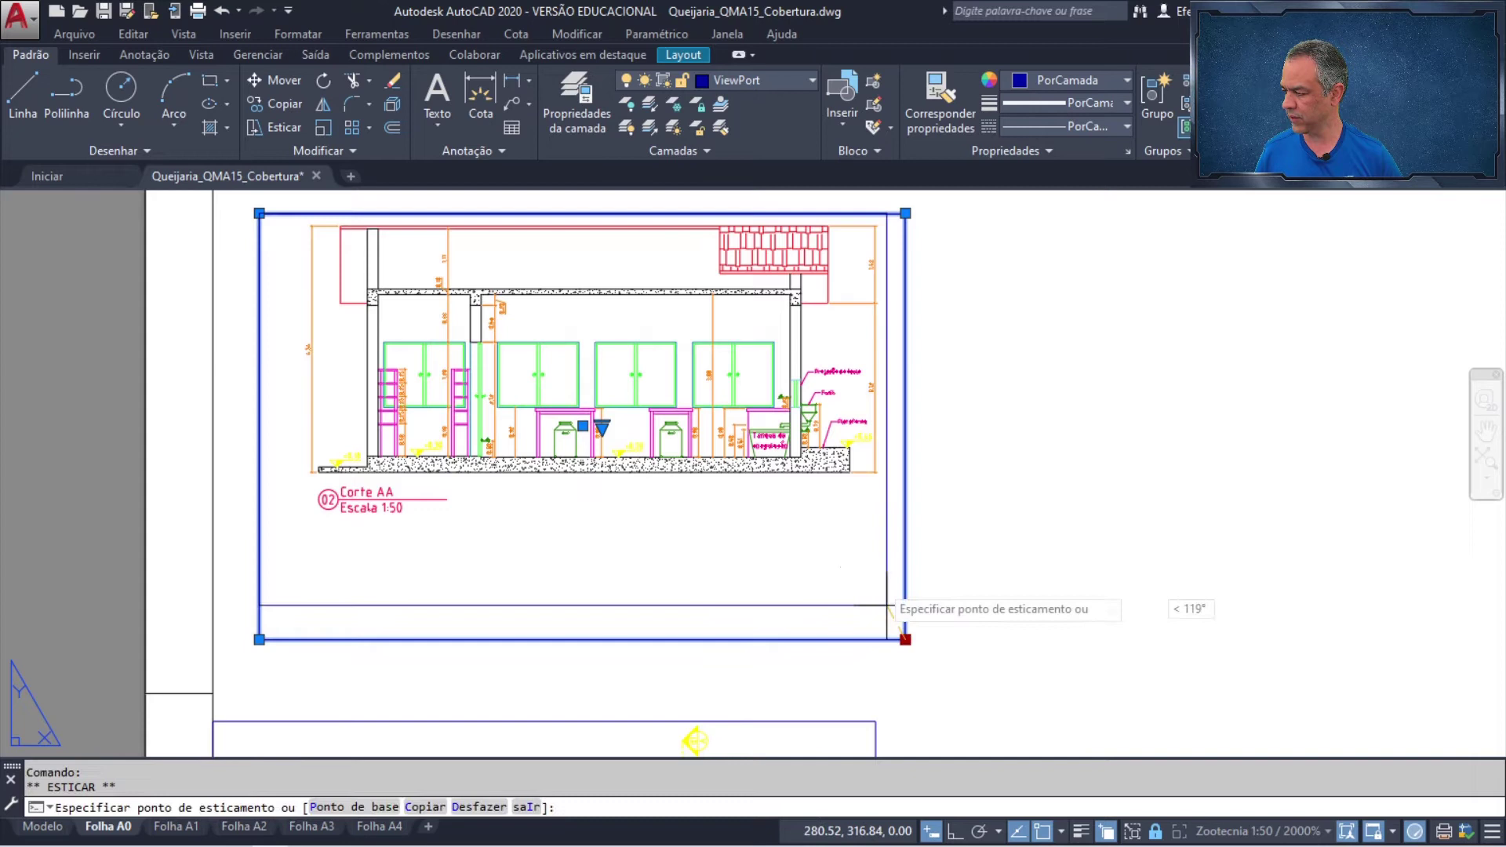
pyautogui.click(880, 518)
pyautogui.press('Escape')
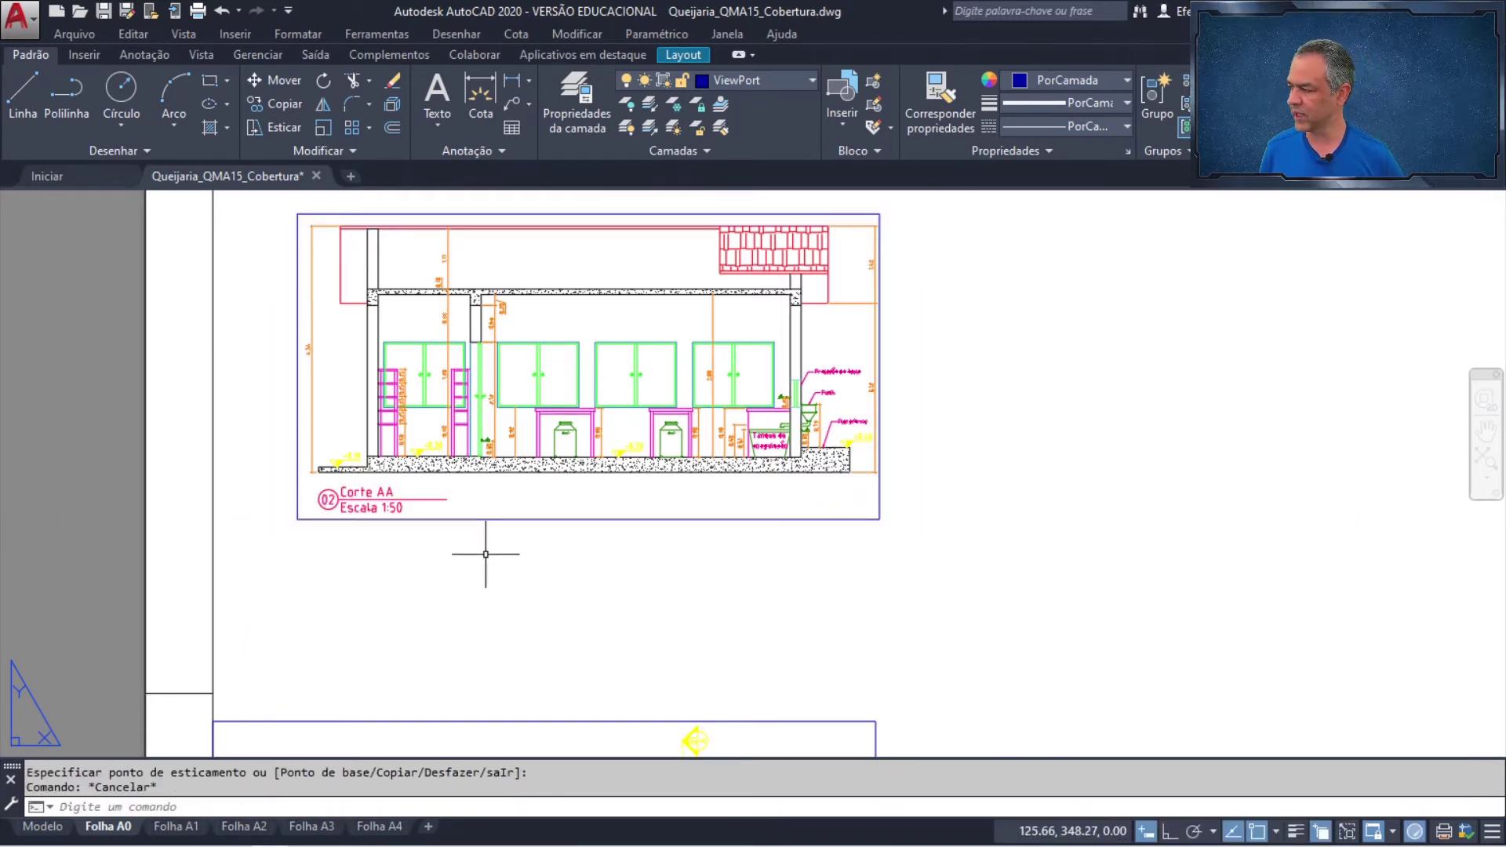
# - Create a third viewport in the empty area directly above the Corte AA viewport, wider than that frame
pyautogui.scroll(-4, 486, 554)
pyautogui.moveTo(621, 326); pyautogui.dragTo(559, 455, button='middle')
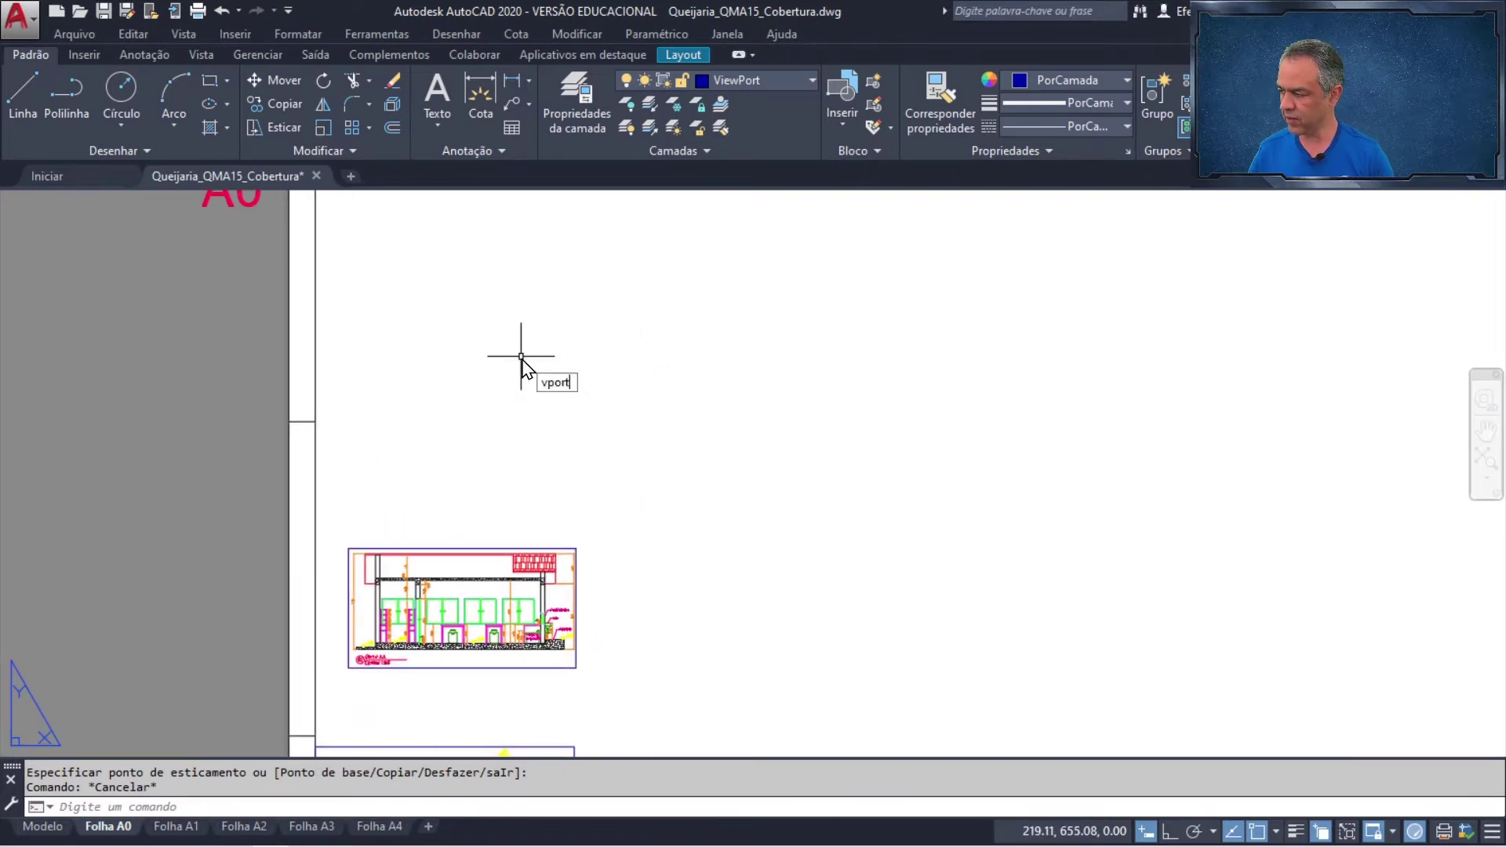
pyautogui.press('Return')
pyautogui.press('Return')
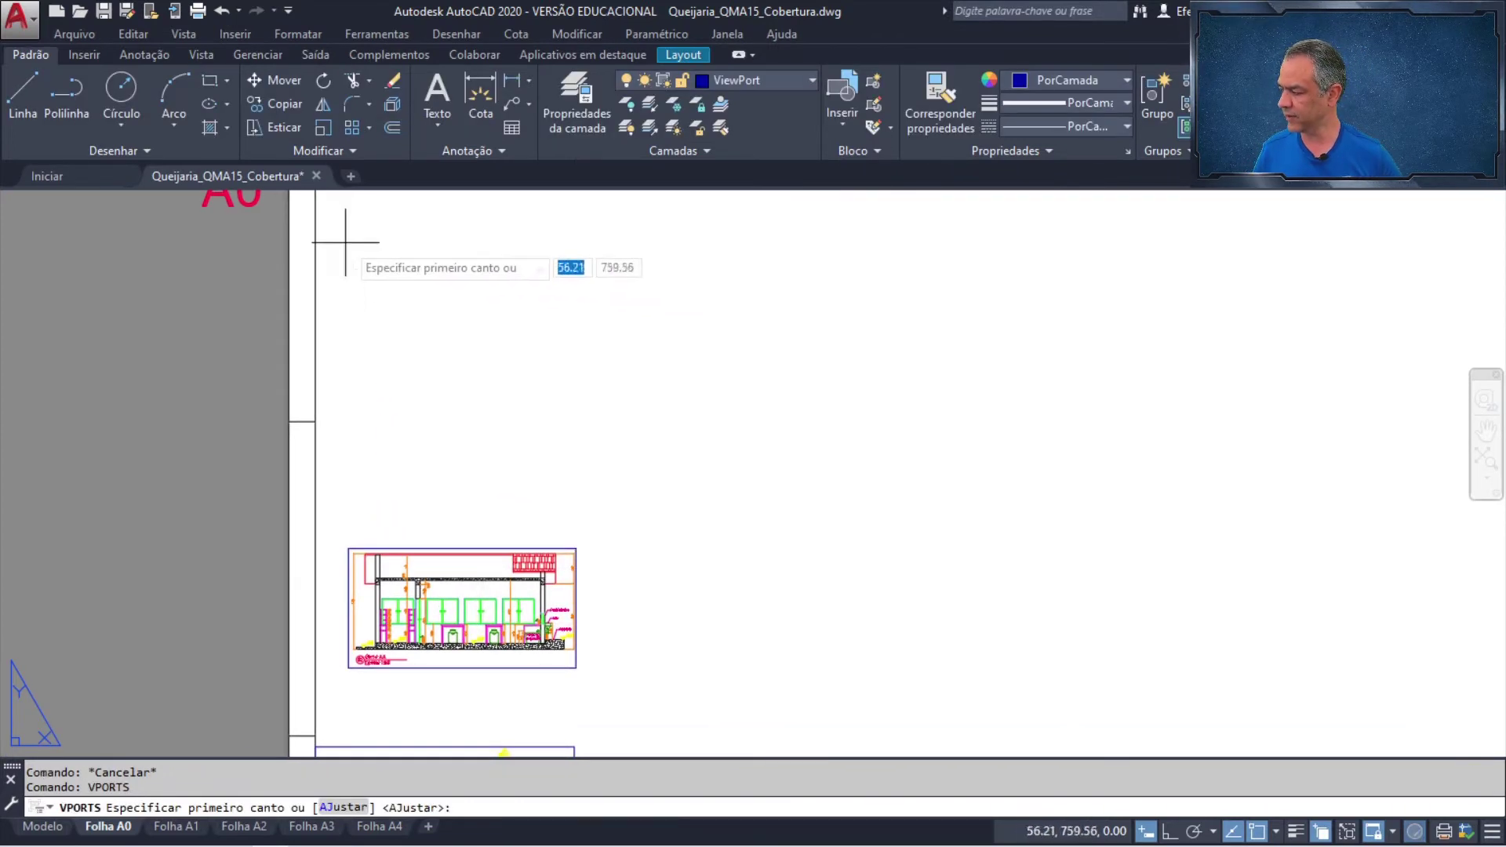
pyautogui.click(330, 208)
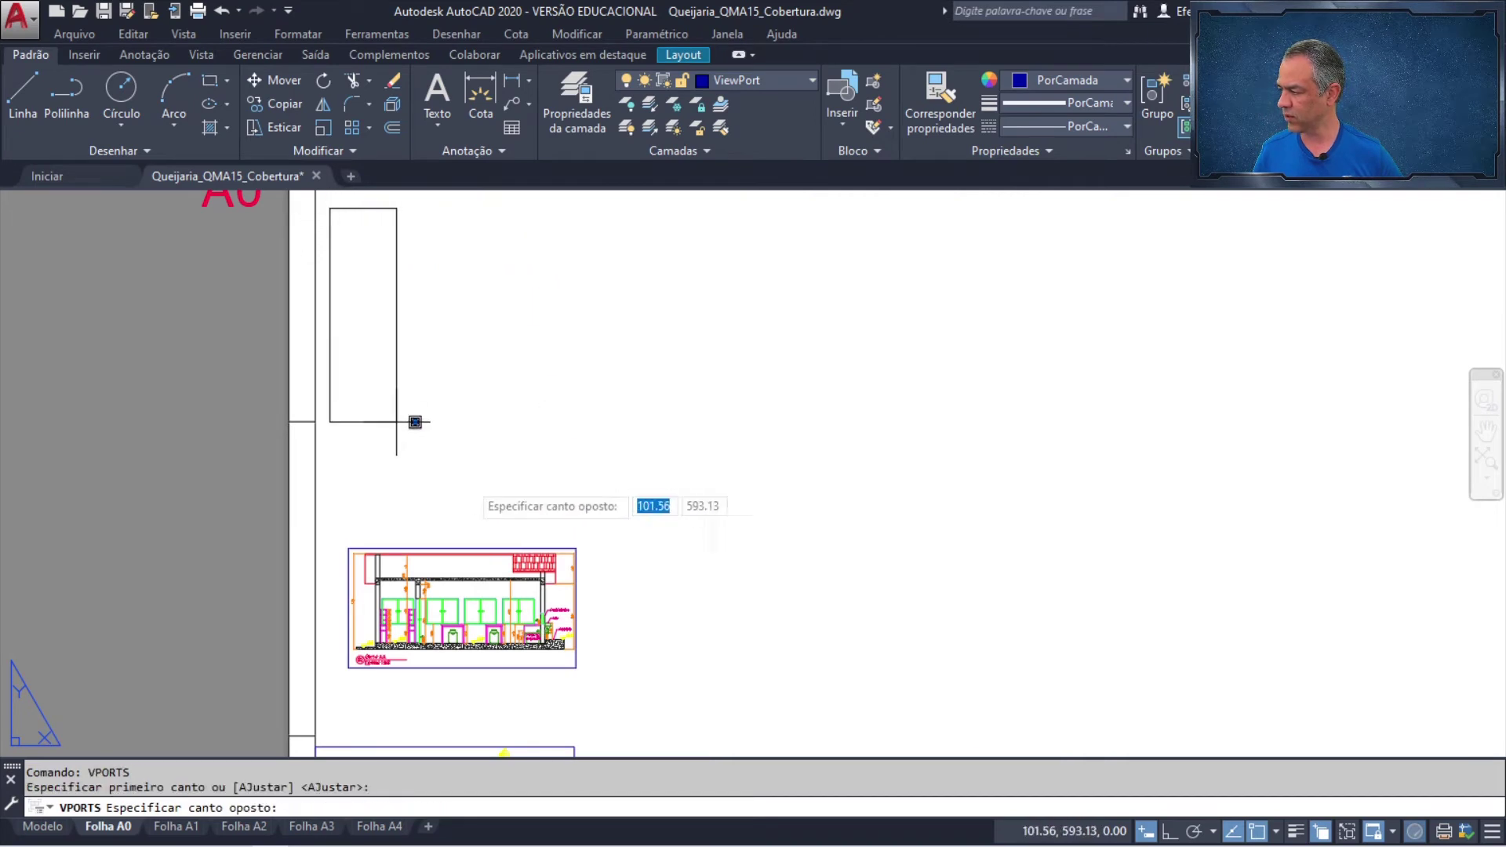
pyautogui.click(670, 538)
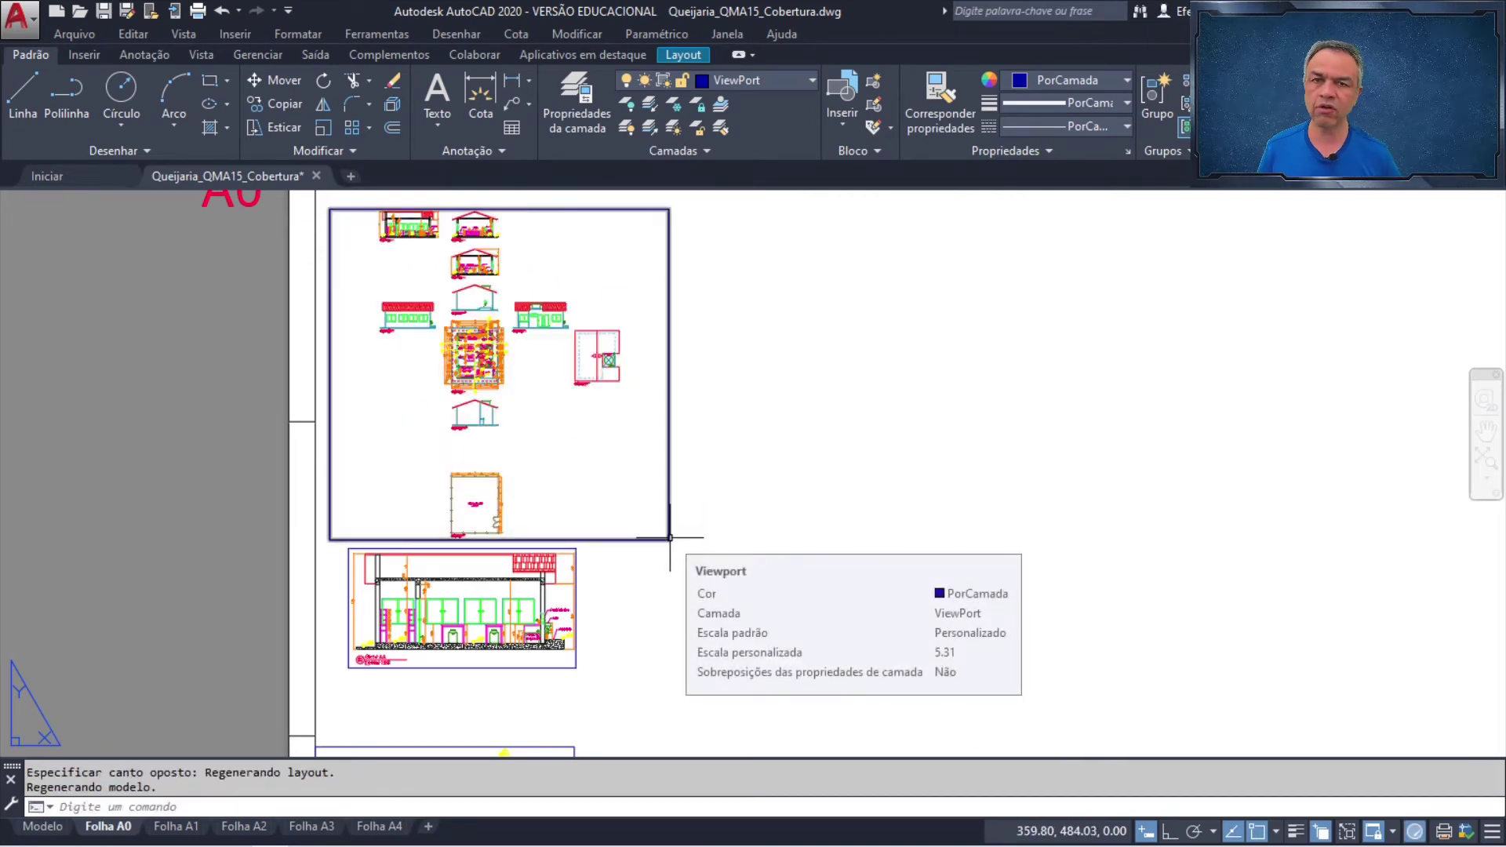
# - Activate model space in the third viewport and enlarge the Corte BB section within its frame
pyautogui.doubleClick(576, 413)
pyautogui.moveTo(549, 278); pyautogui.dragTo(563, 412, button='middle')
pyautogui.scroll(6, 563, 412)
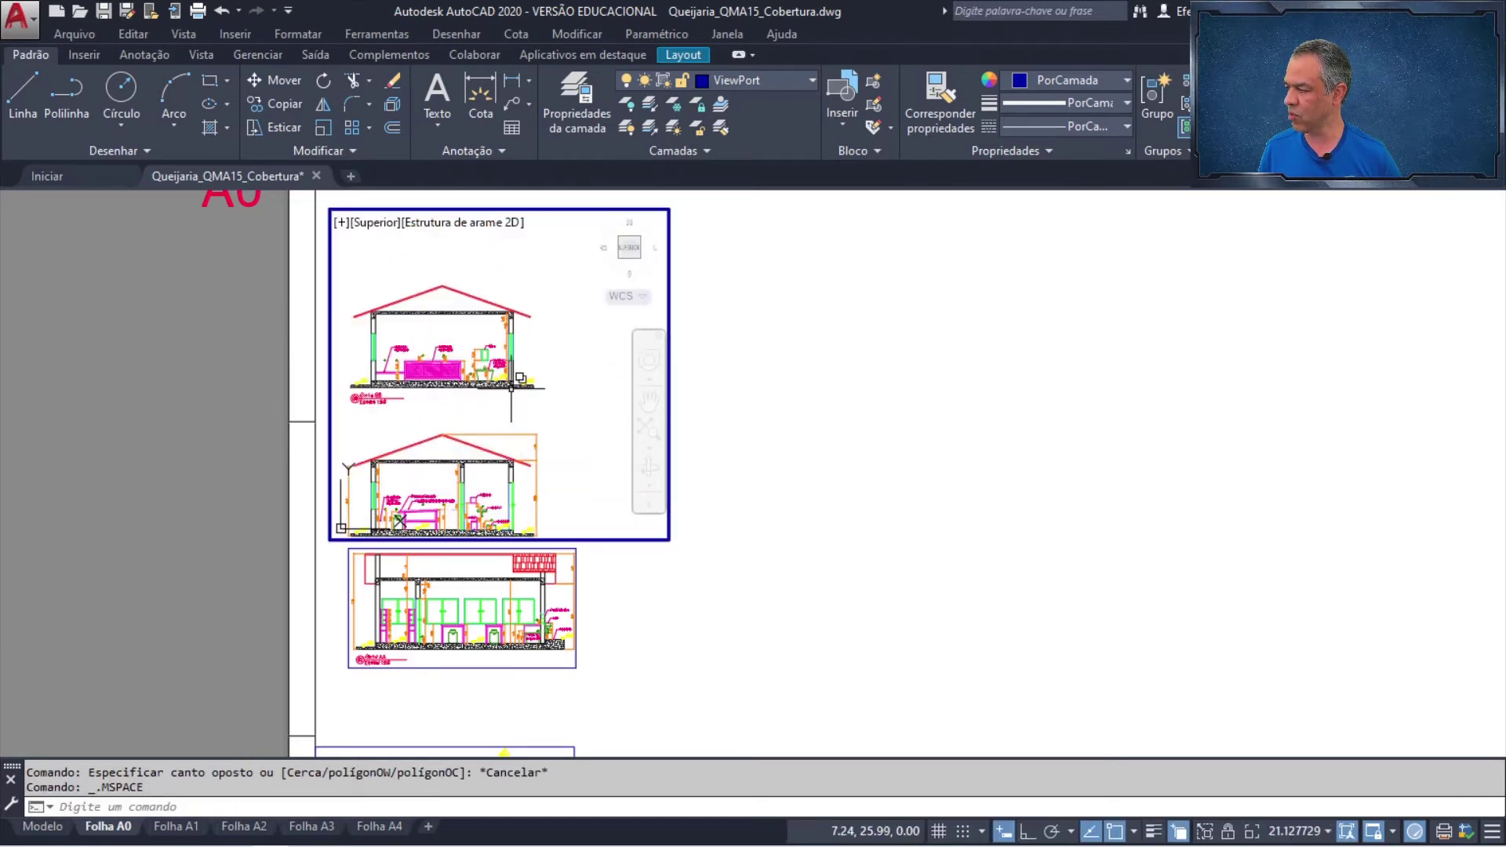
pyautogui.moveTo(513, 358); pyautogui.dragTo(466, 359, button='middle')
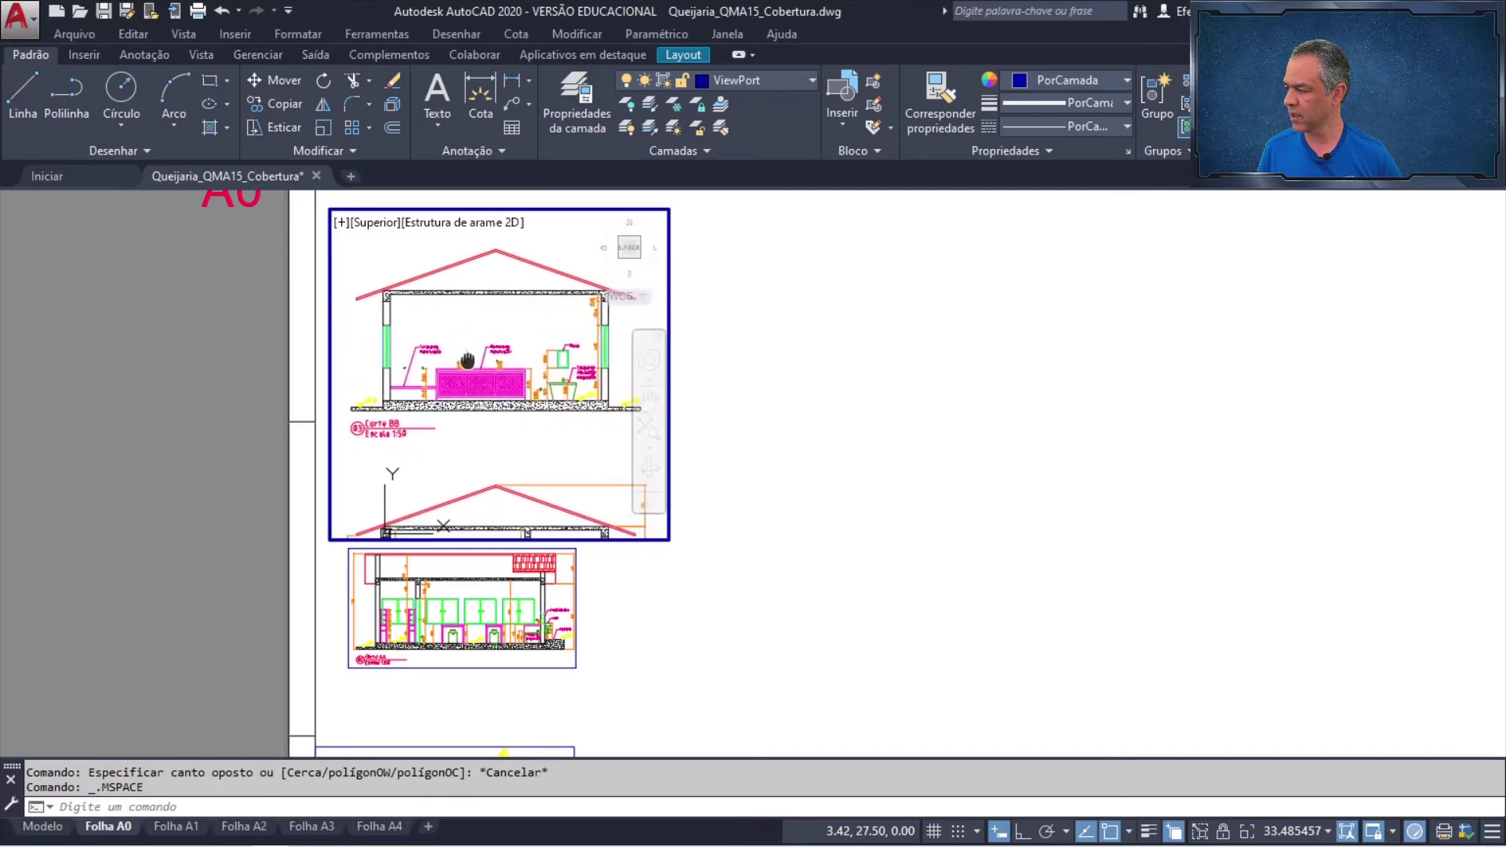
pyautogui.click(183, 34)
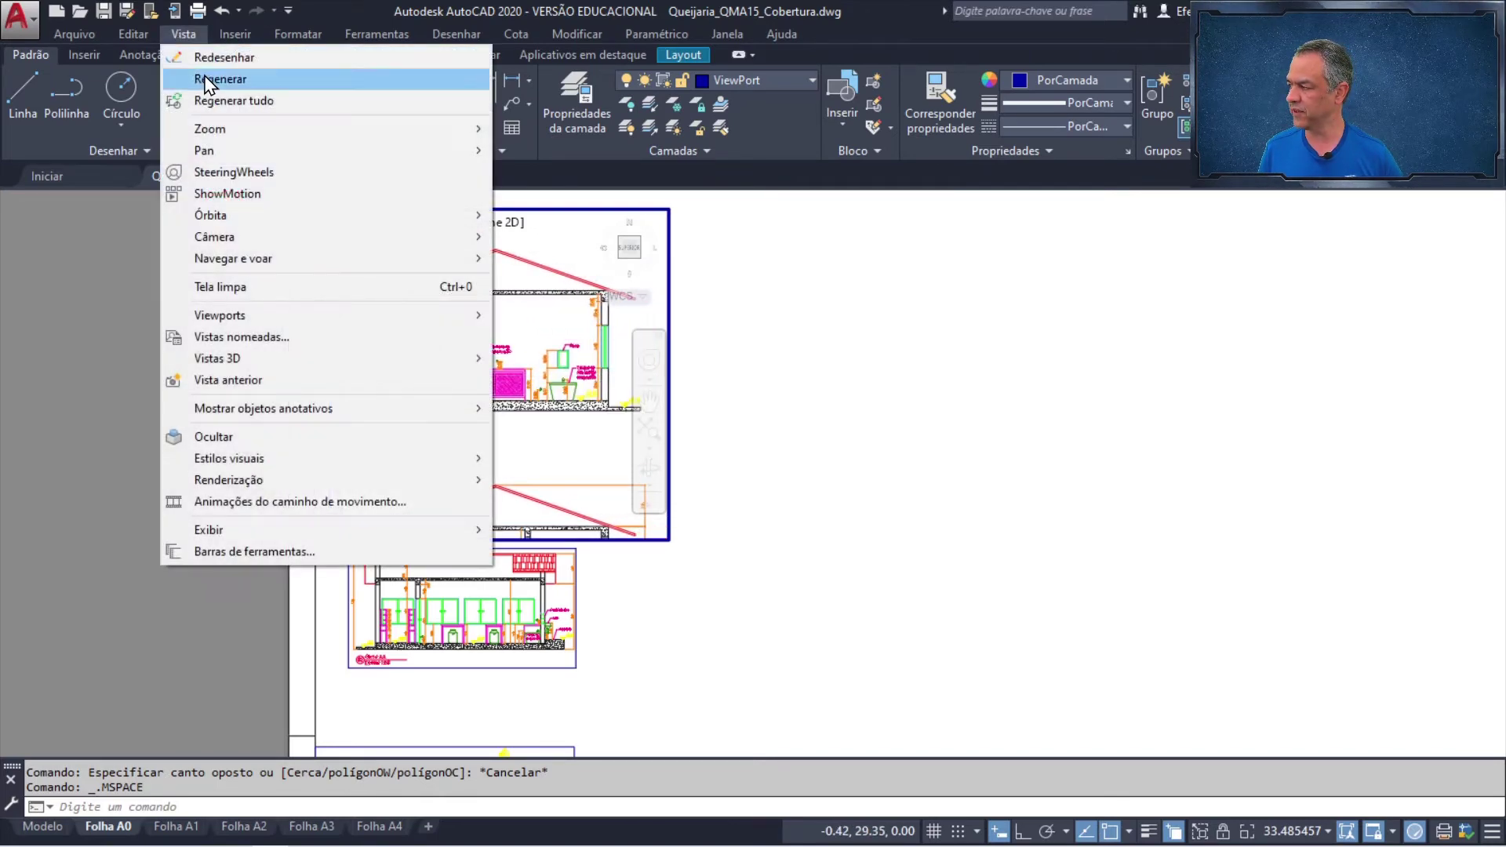
pyautogui.moveTo(210, 129)
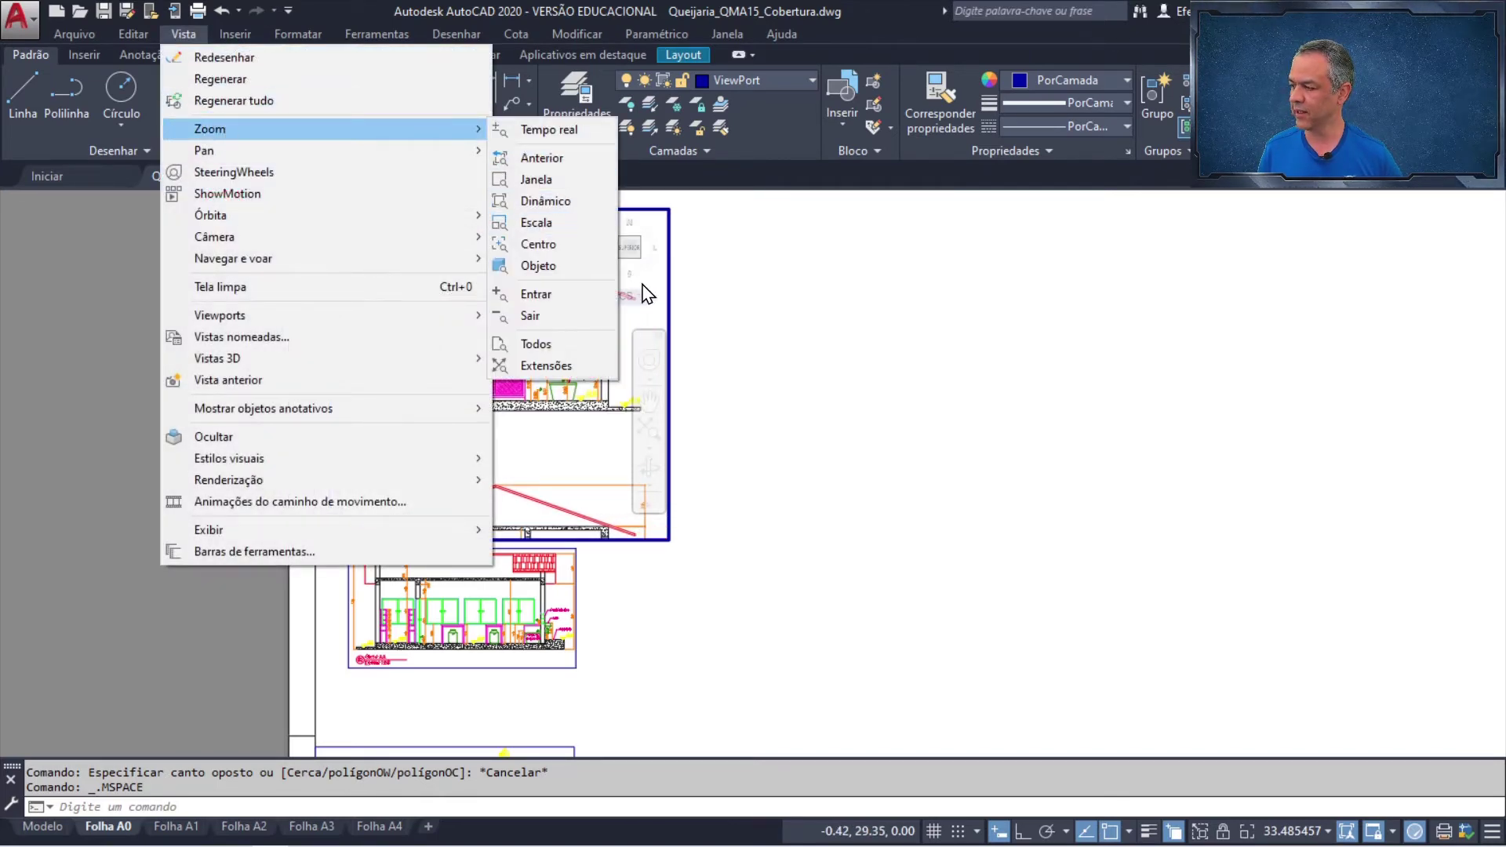
pyautogui.press('Escape')
pyautogui.press('Escape')
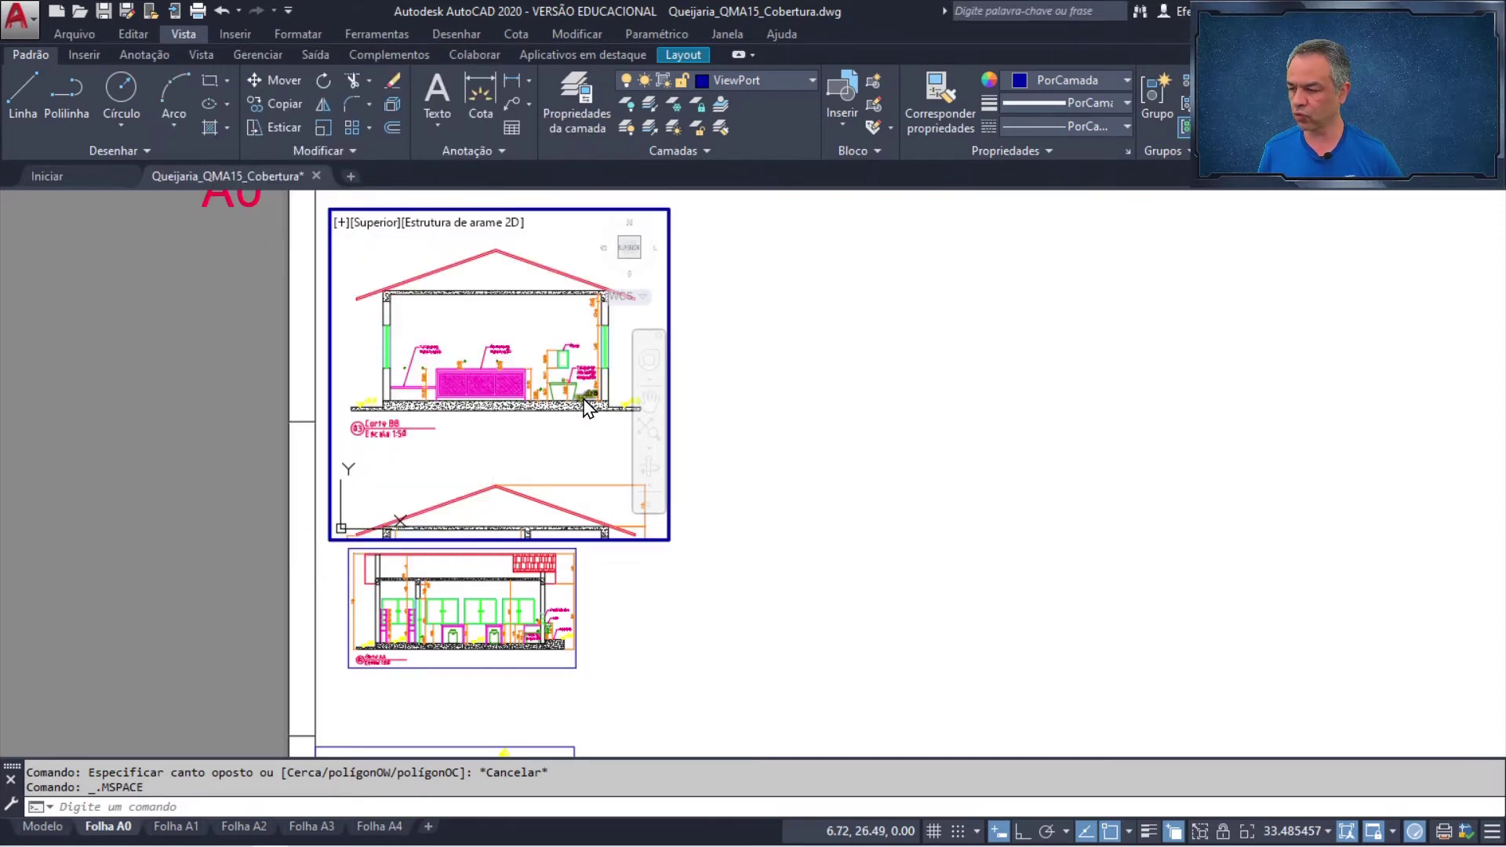
# - Set the third viewport's scale to Zootecnia 1:50, lock it and return to paper space
pyautogui.click(1326, 833)
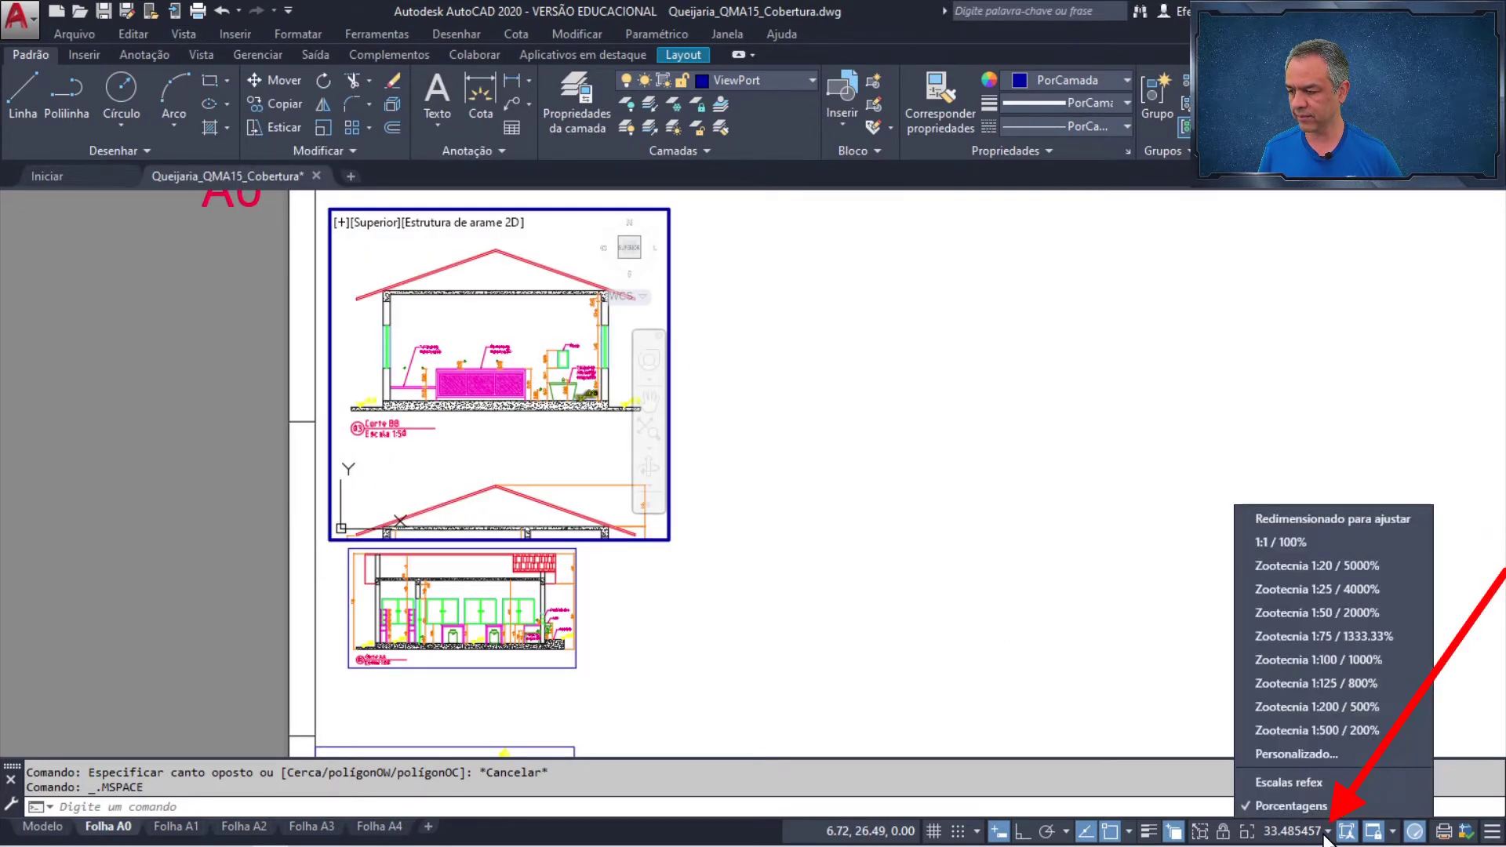
pyautogui.click(1319, 613)
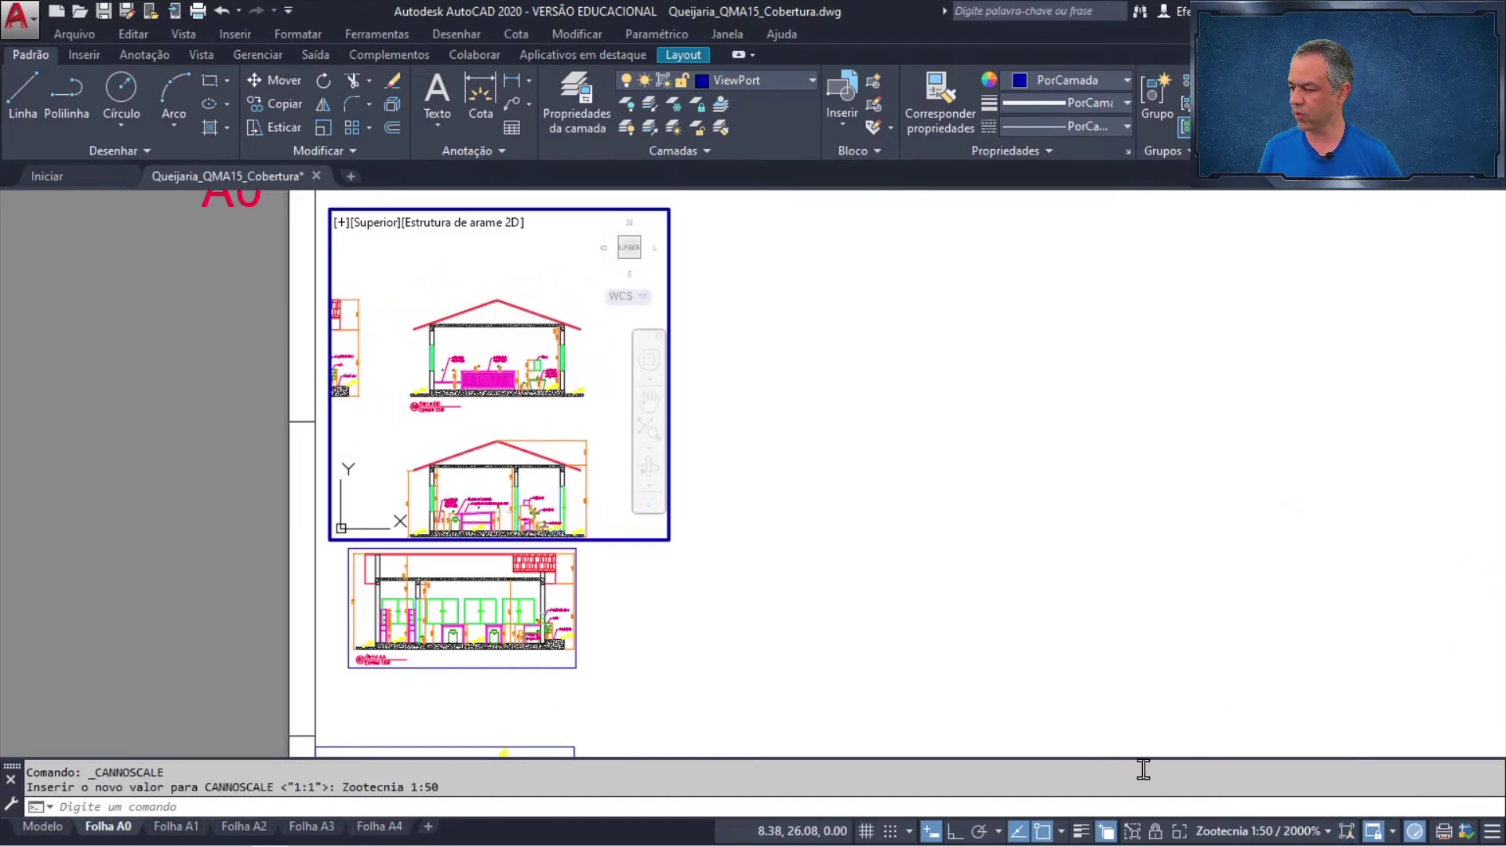
pyautogui.click(1155, 831)
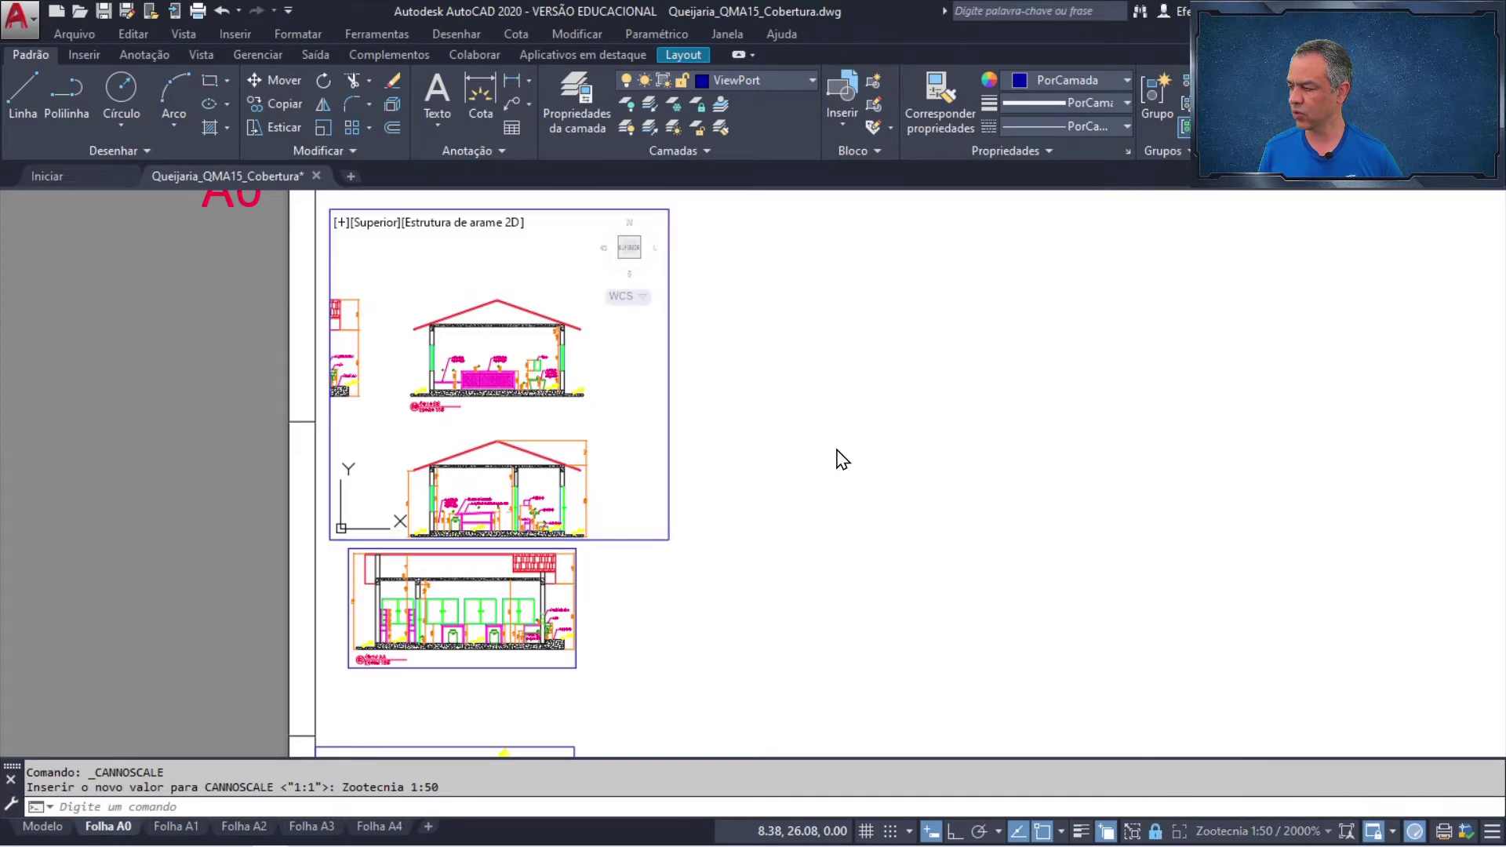
pyautogui.doubleClick(836, 449)
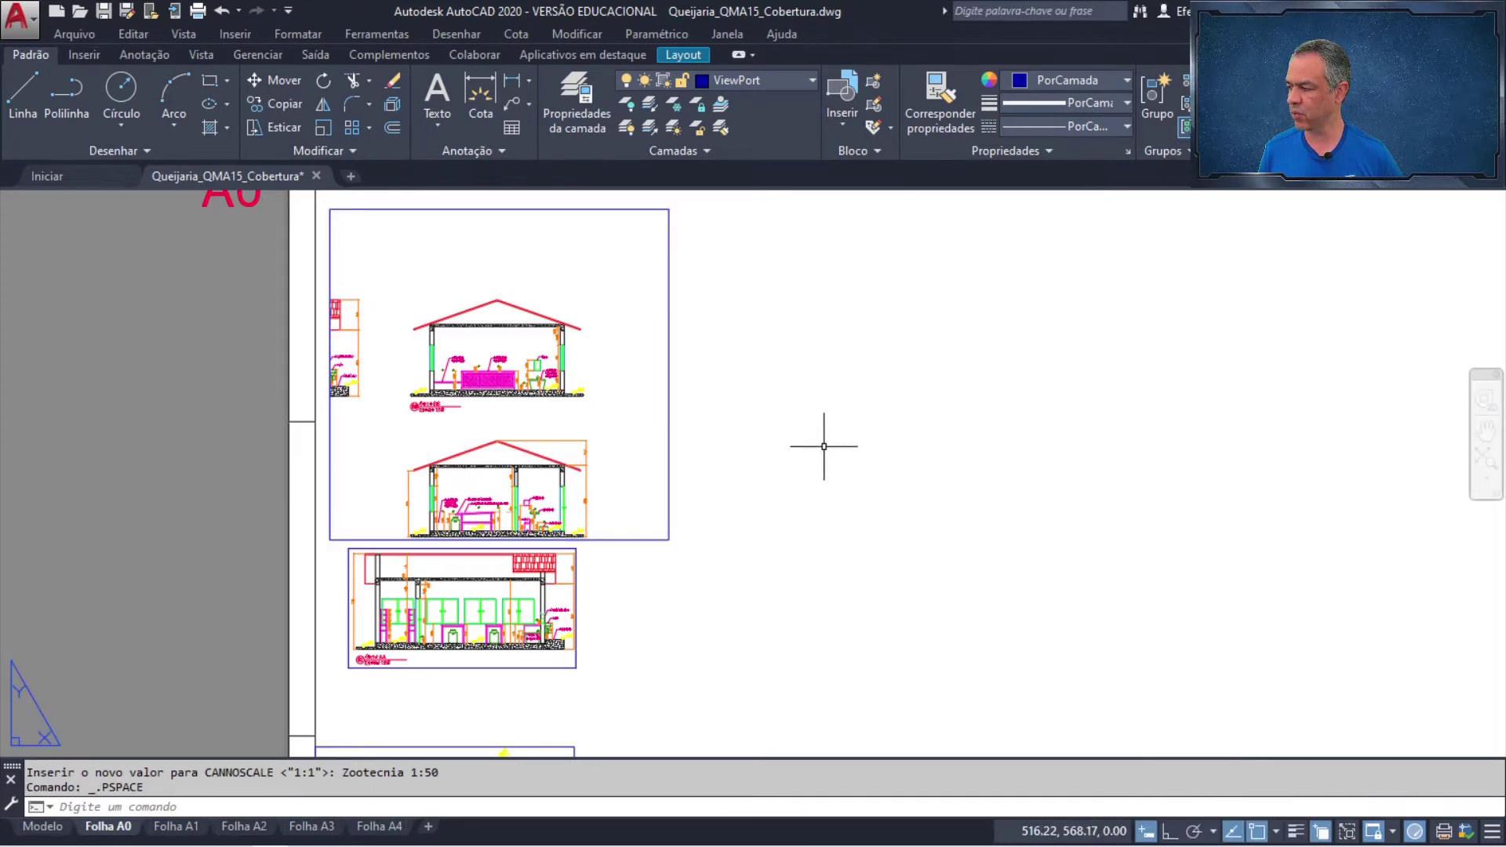
# - Stretch two opposite corners of the third viewport inward to frame only the Corte BB section and its title
pyautogui.click(671, 411)
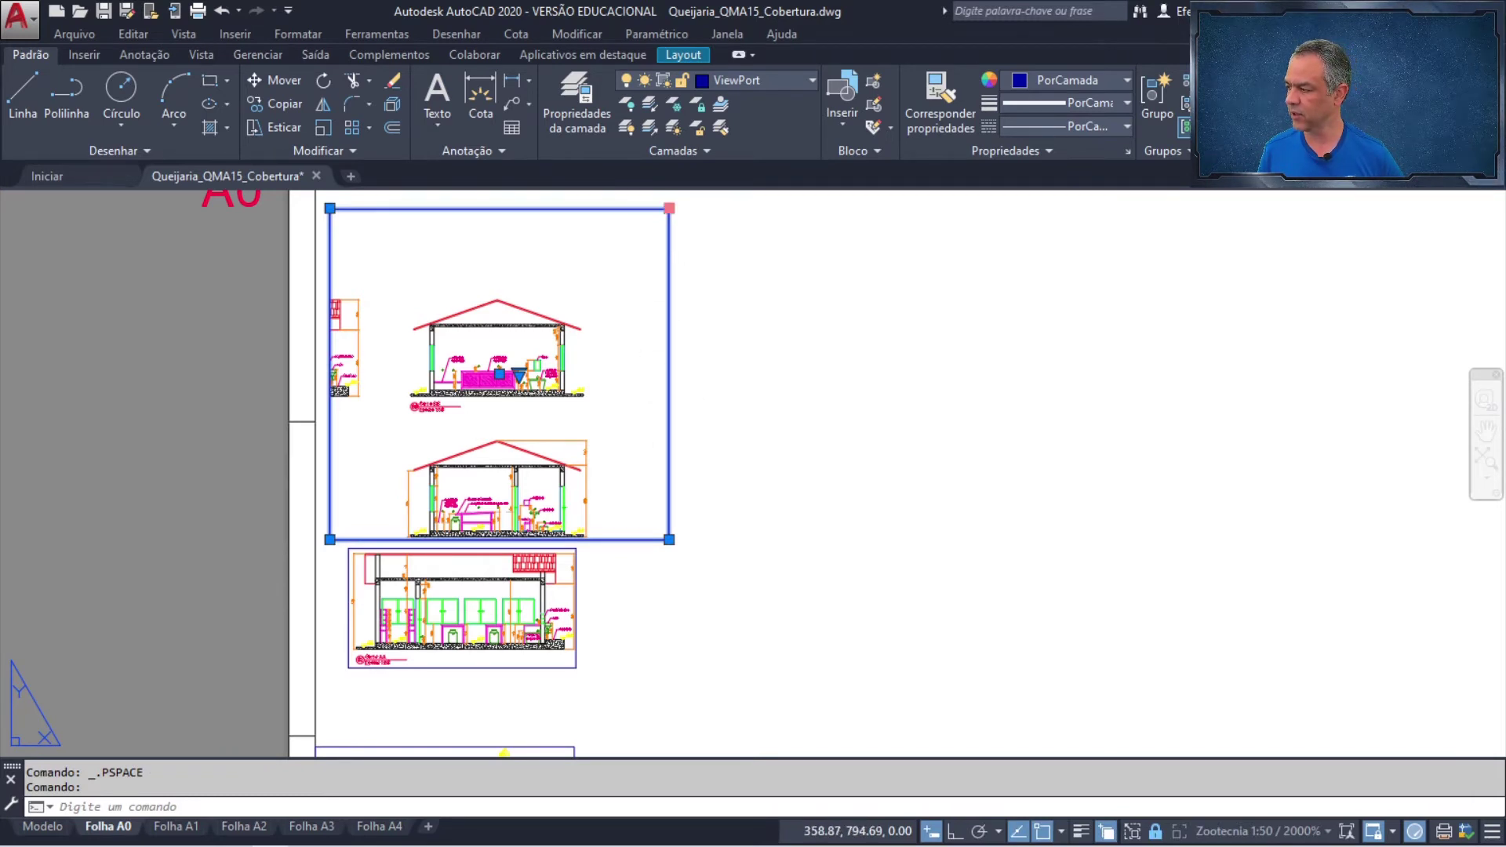
pyautogui.click(669, 208)
pyautogui.click(587, 296)
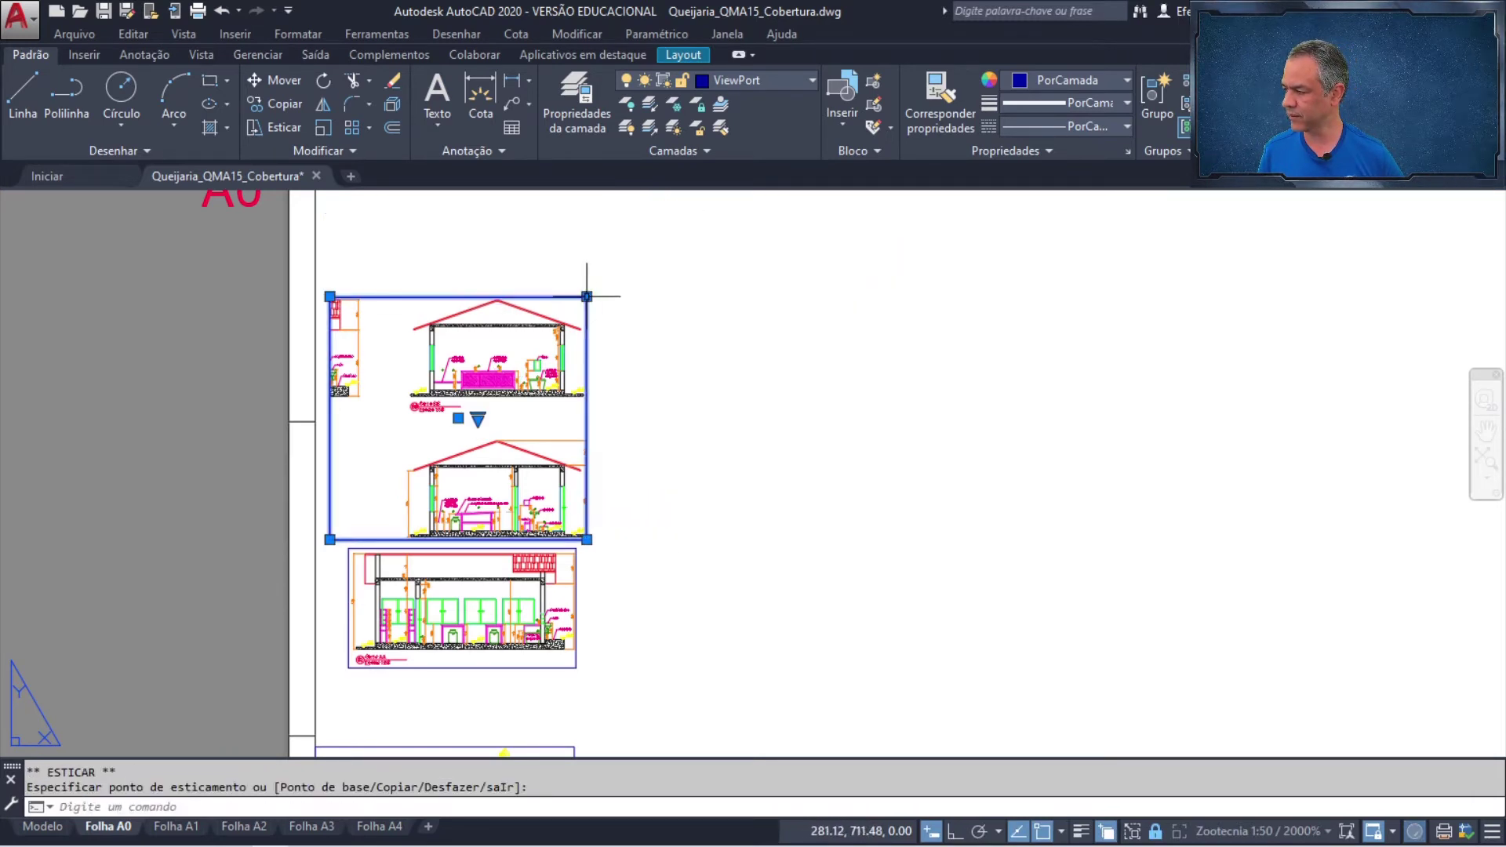
pyautogui.click(329, 540)
pyautogui.scroll(2, 406, 417)
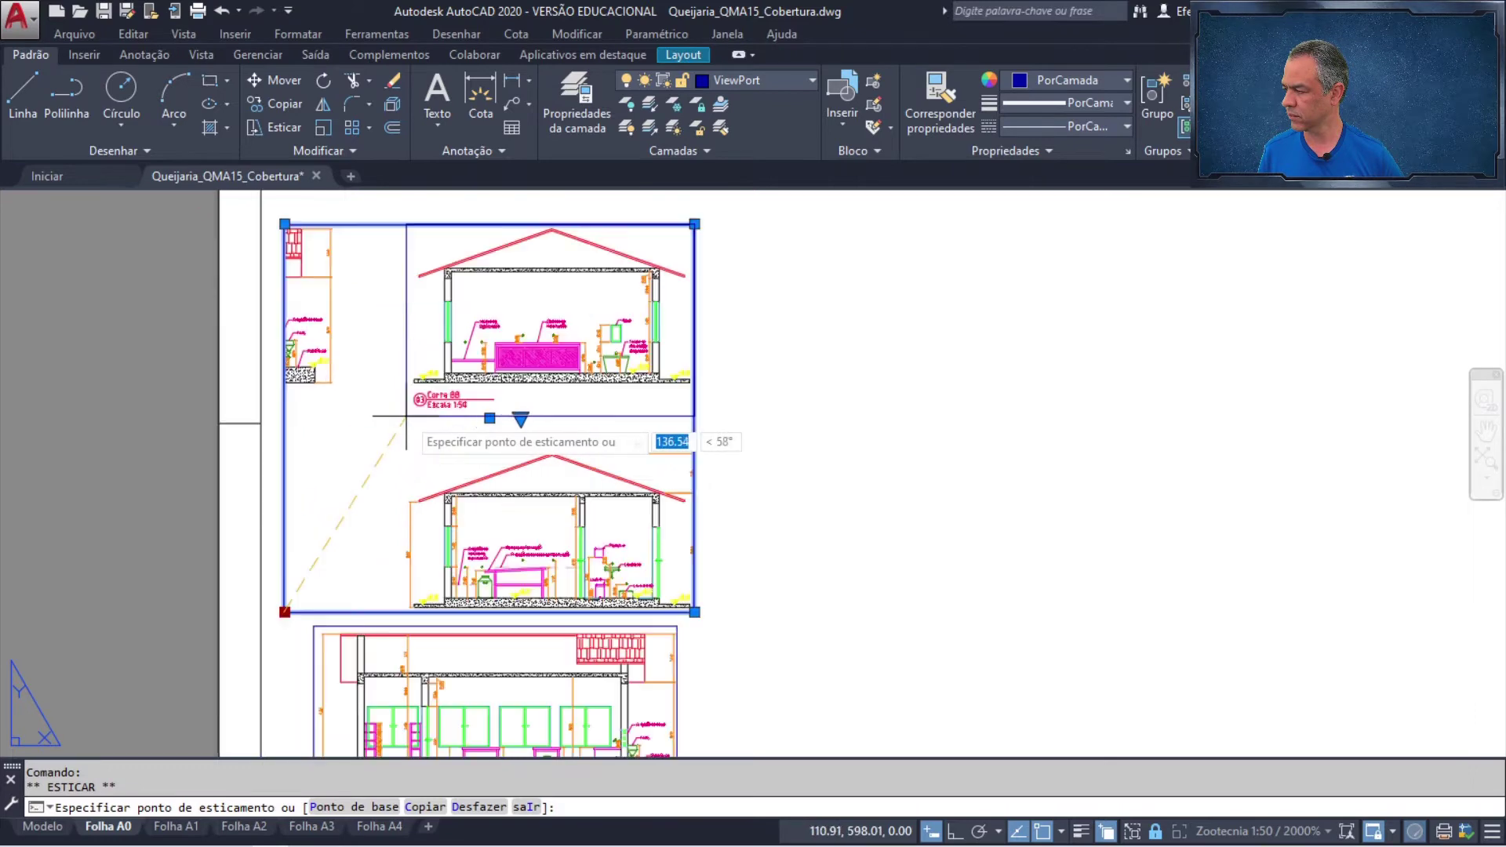
pyautogui.click(405, 417)
pyautogui.press('Escape')
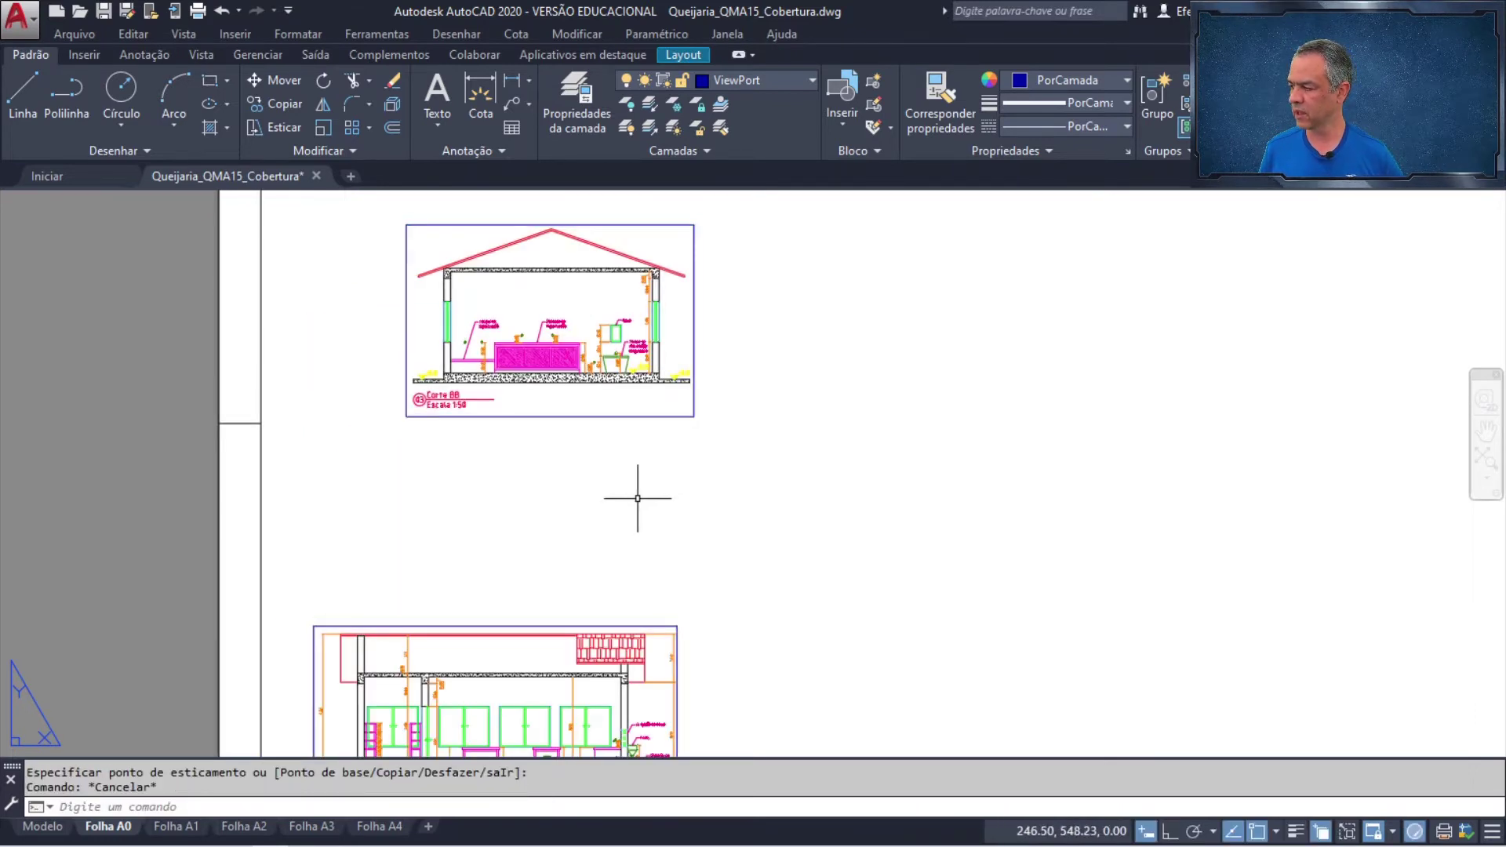
# - Move the Corte BB viewport down and left so it sits roughly centred just above the Corte AA viewport
pyautogui.middleClick(637, 498)
pyautogui.middleClick(638, 498)
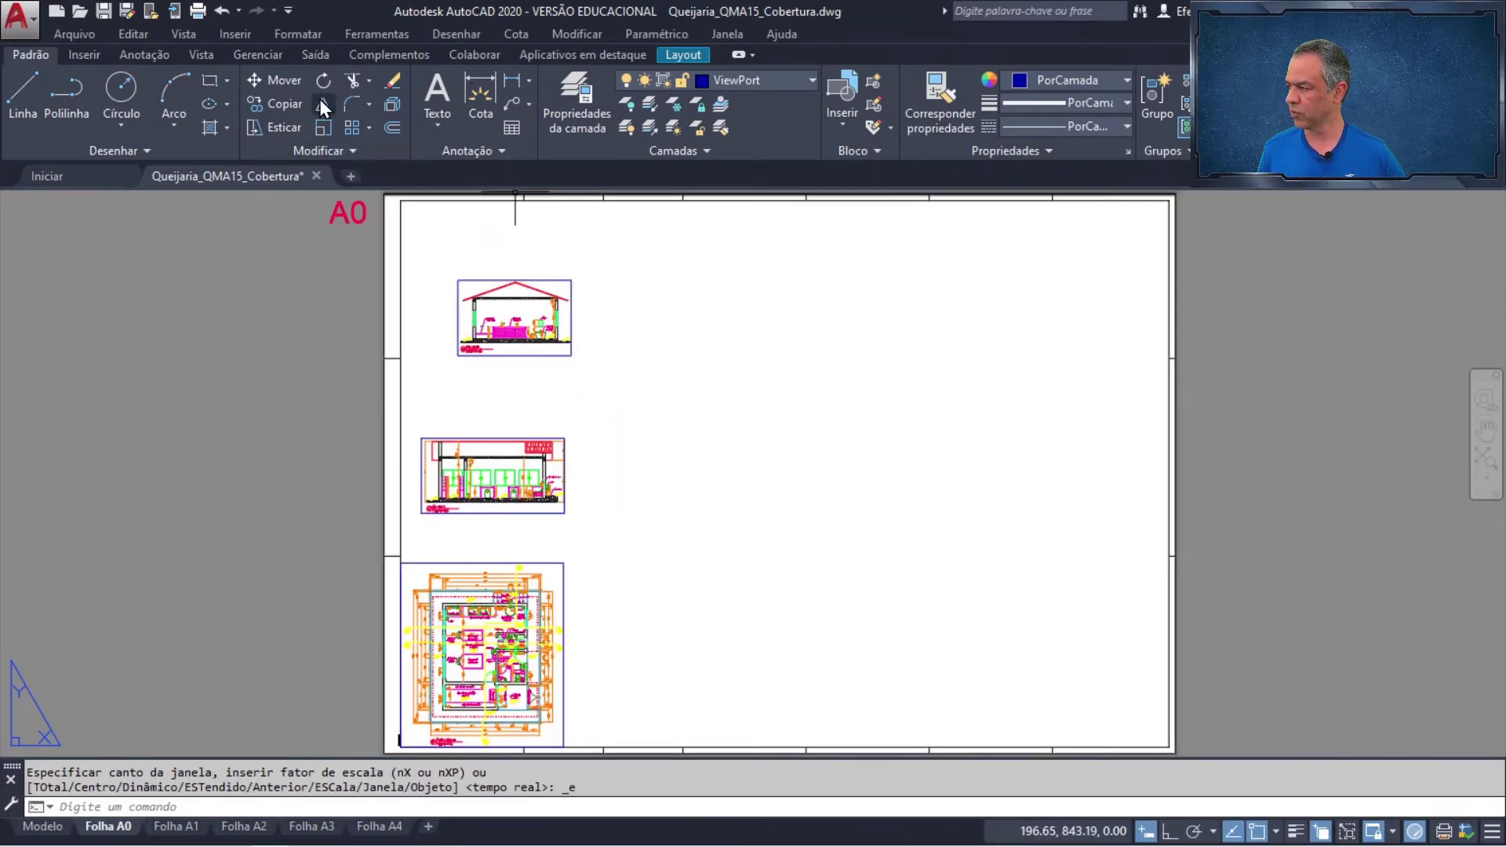
pyautogui.click(295, 78)
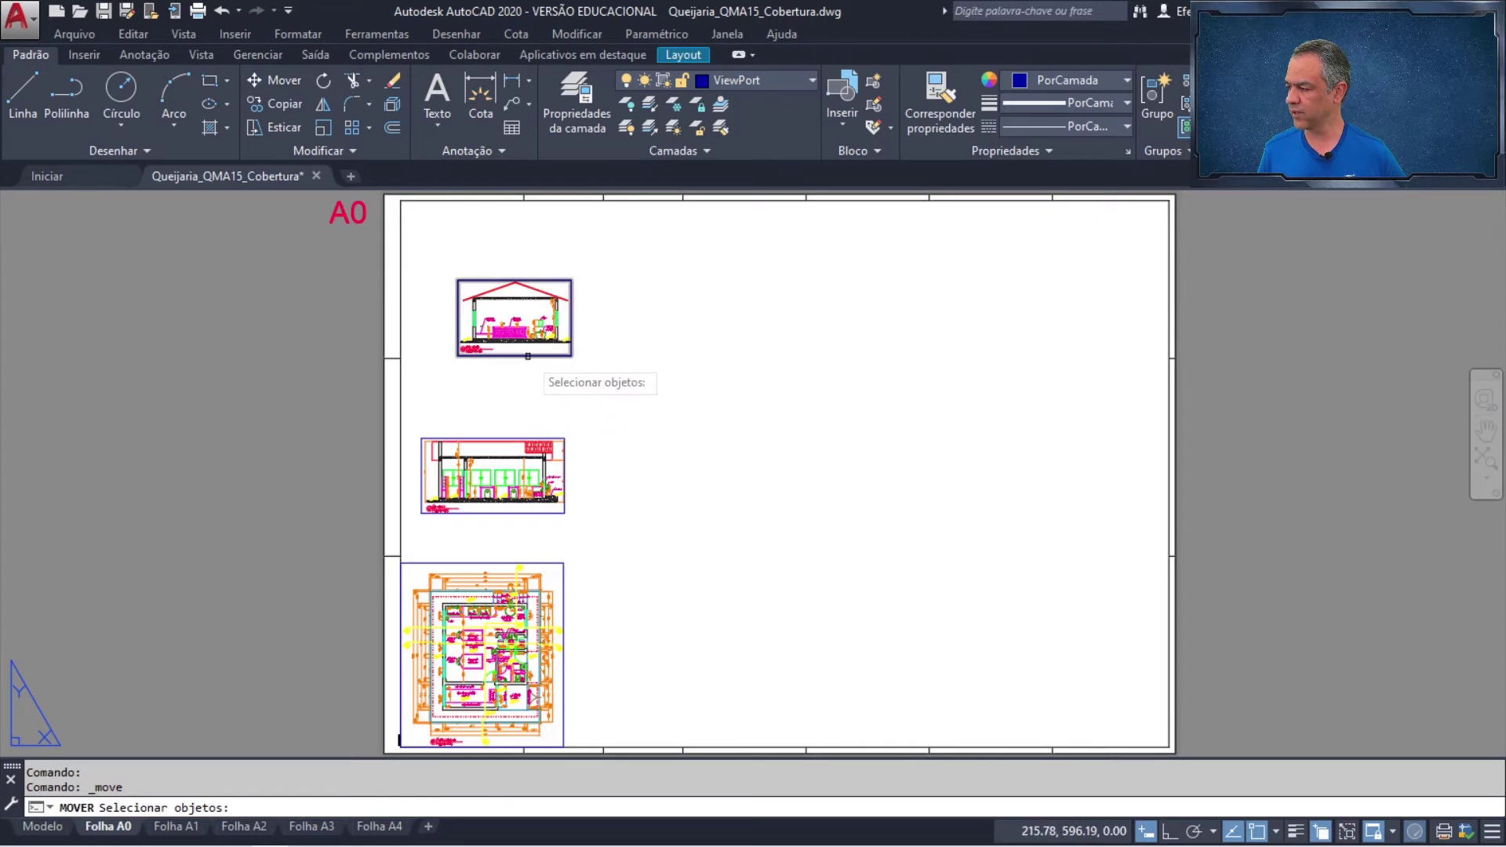
pyautogui.click(530, 356)
pyautogui.press('Return')
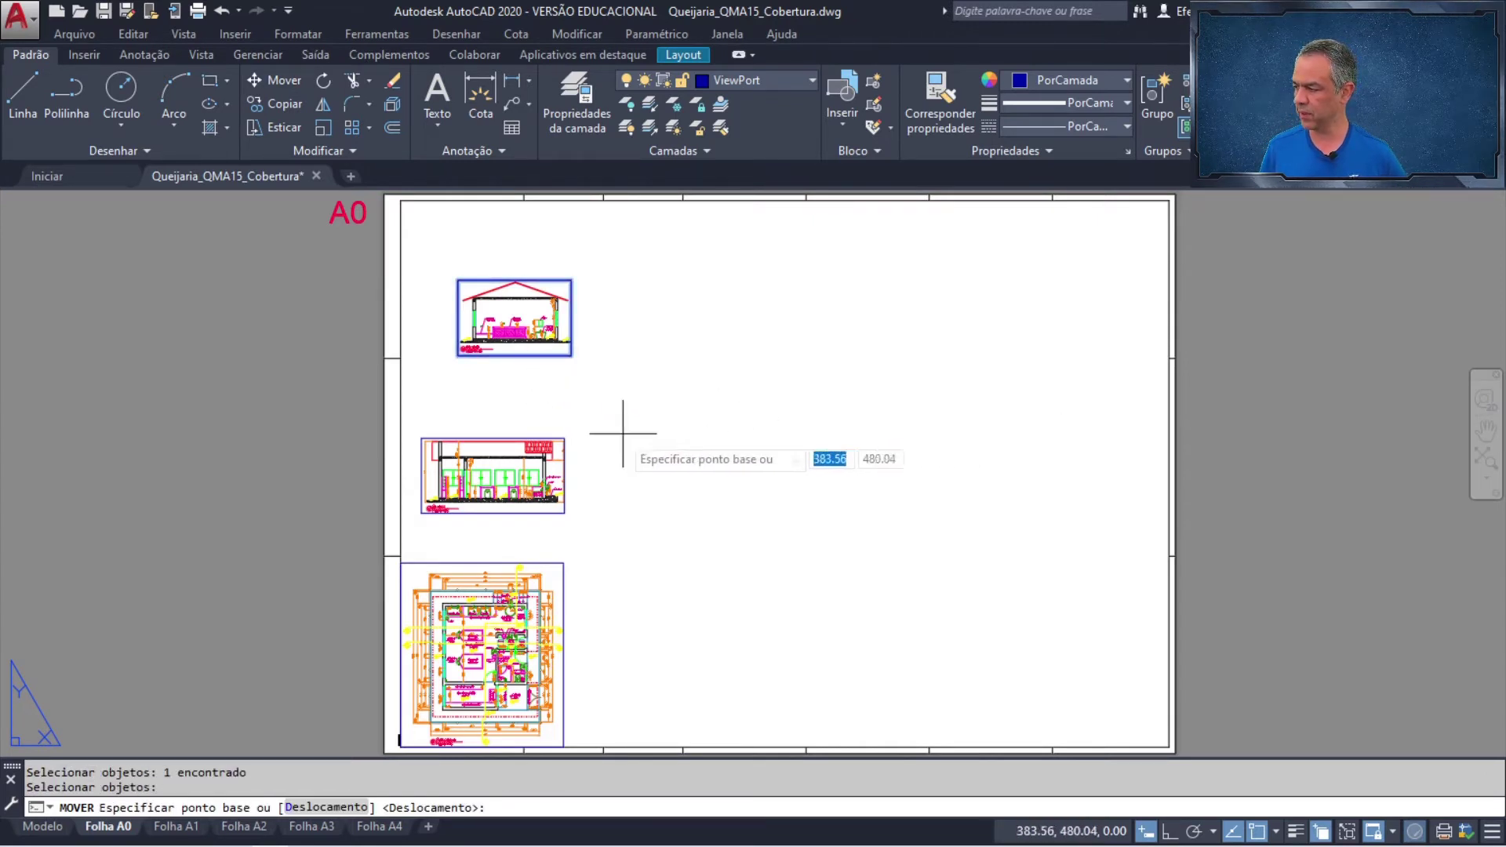
pyautogui.click(514, 356)
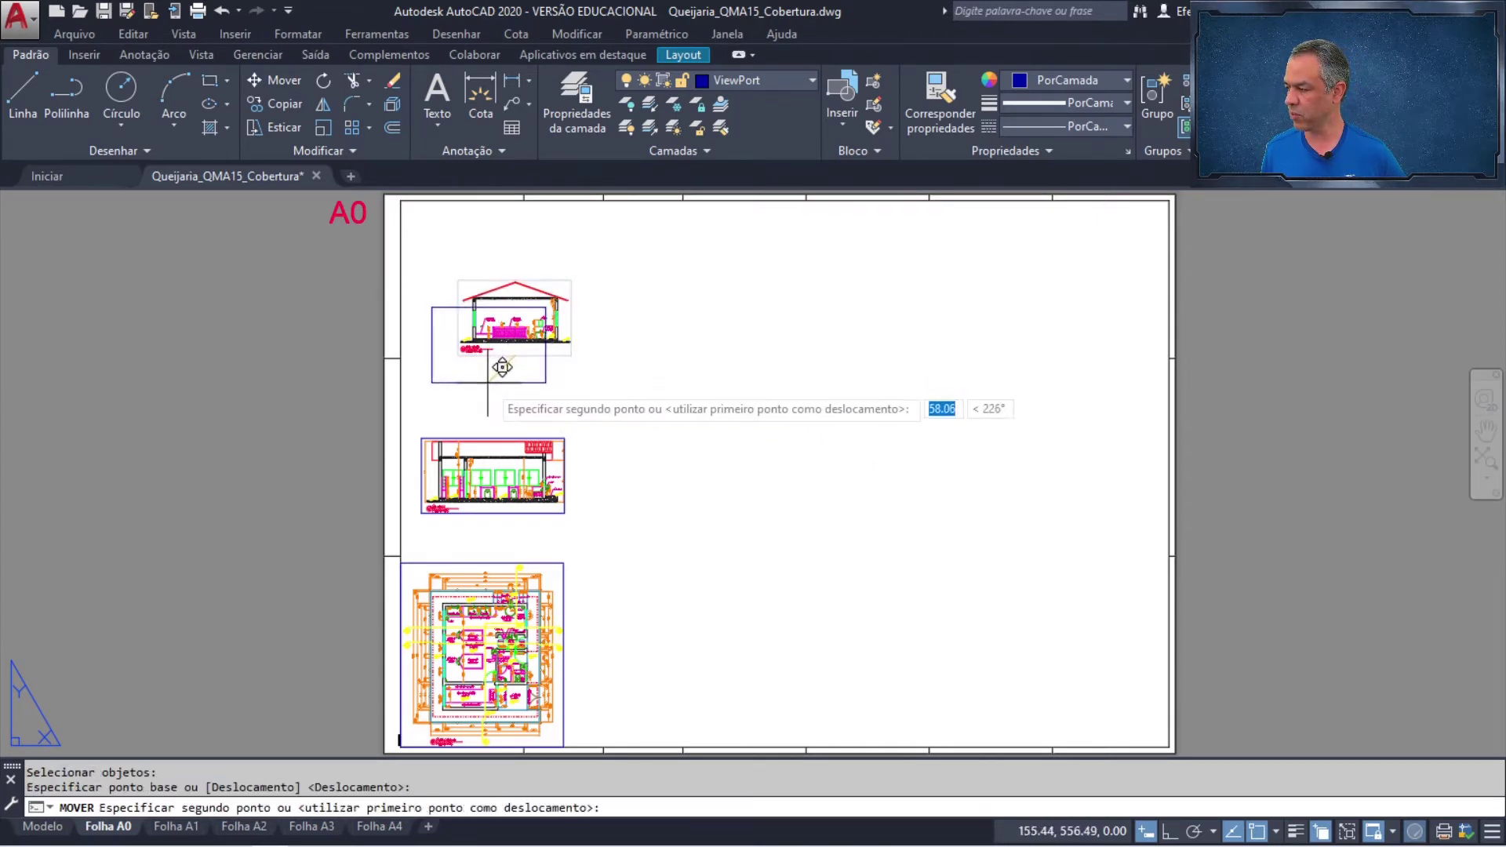
pyautogui.click(489, 394)
pyautogui.press('Escape')
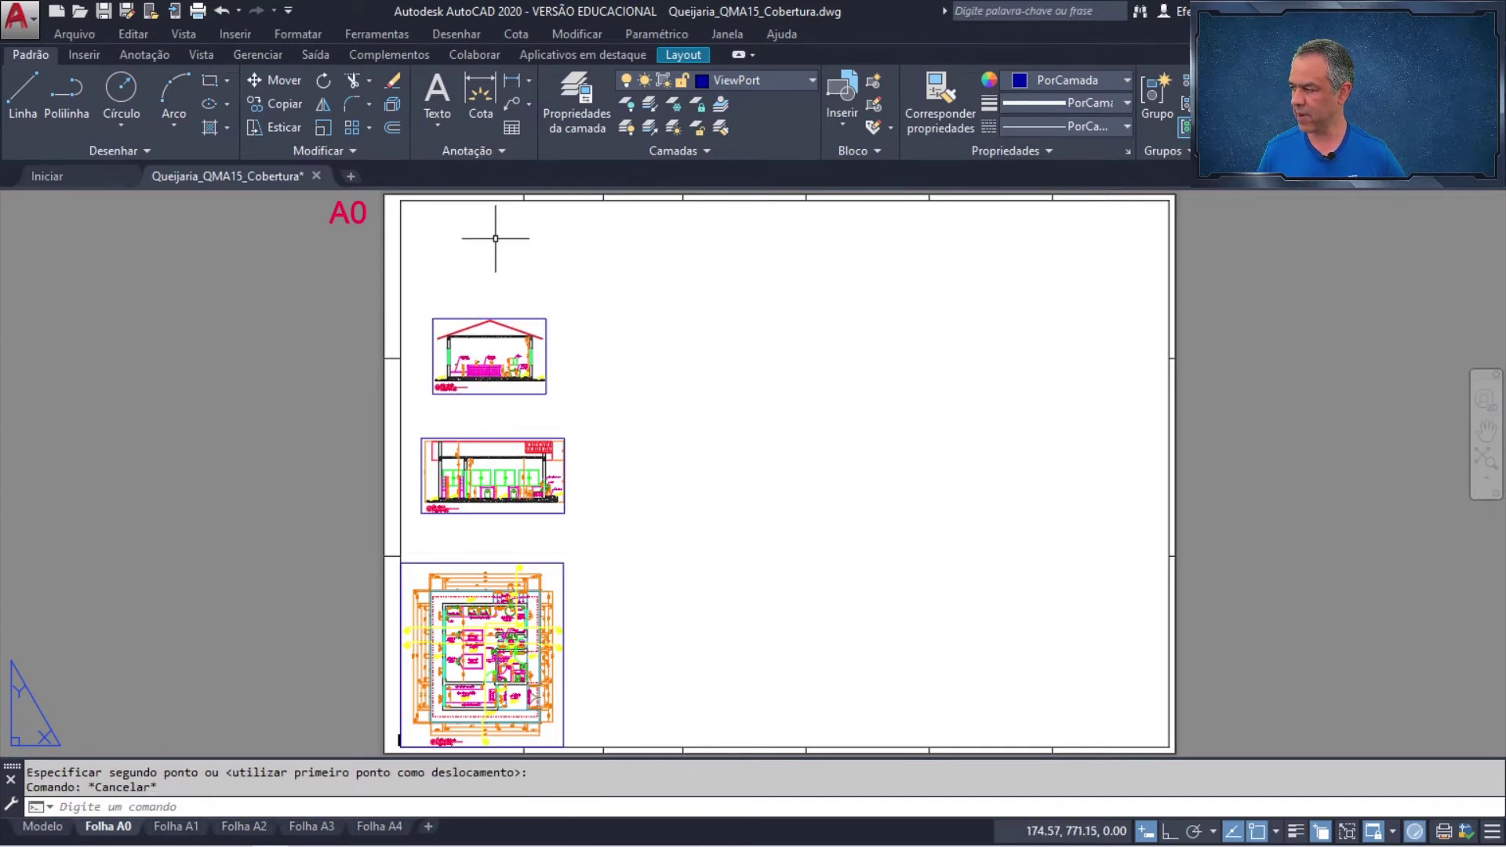
# - Create a fourth viewport above the Corte BB viewport, starting at the sheet frame's left edge just below its upper corner
pyautogui.scroll(5, 486, 235)
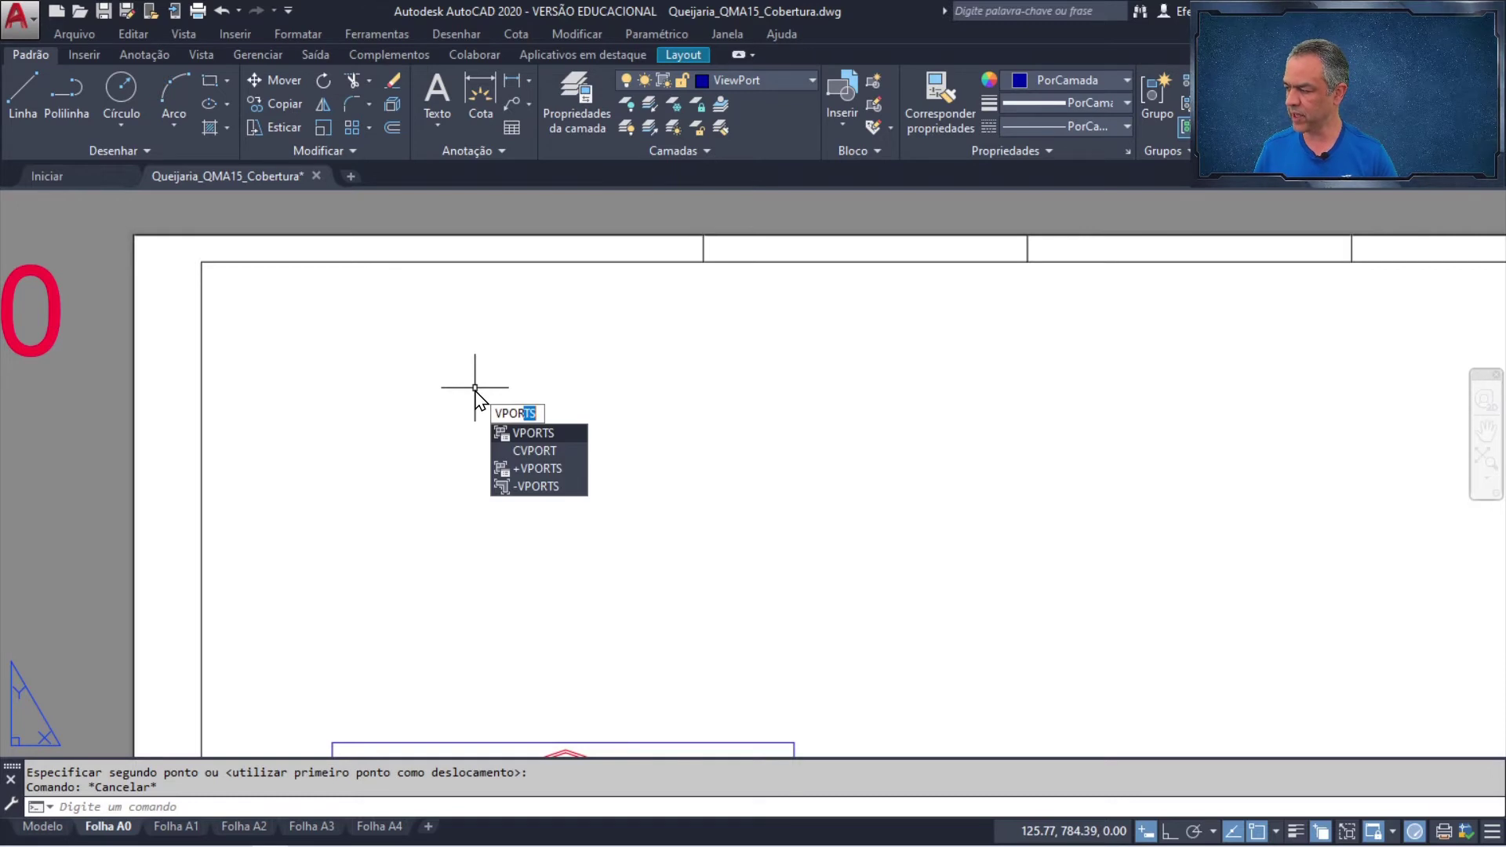
pyautogui.press('Return')
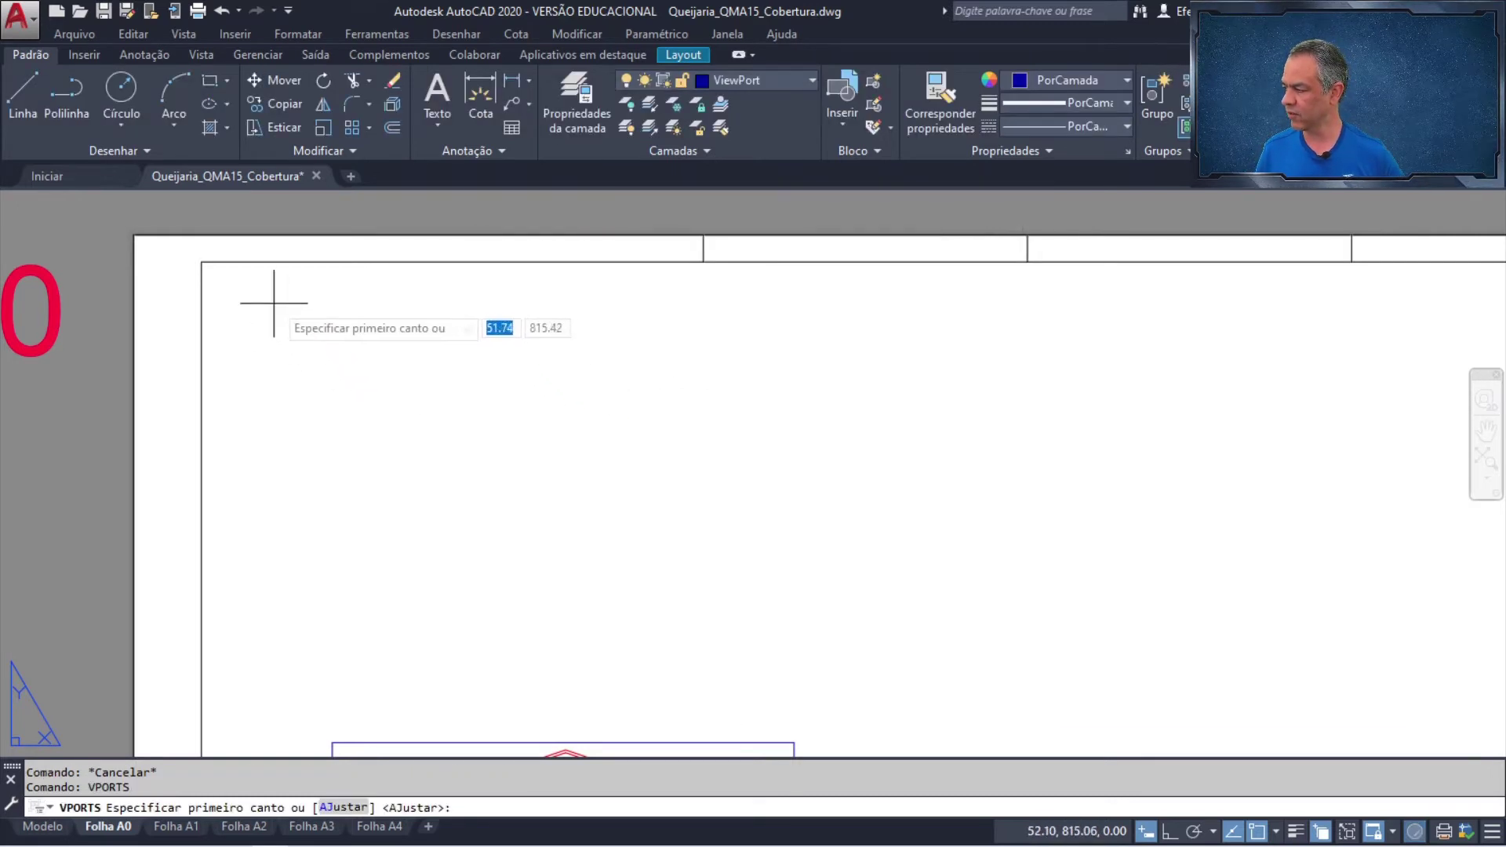
pyautogui.click(201, 272)
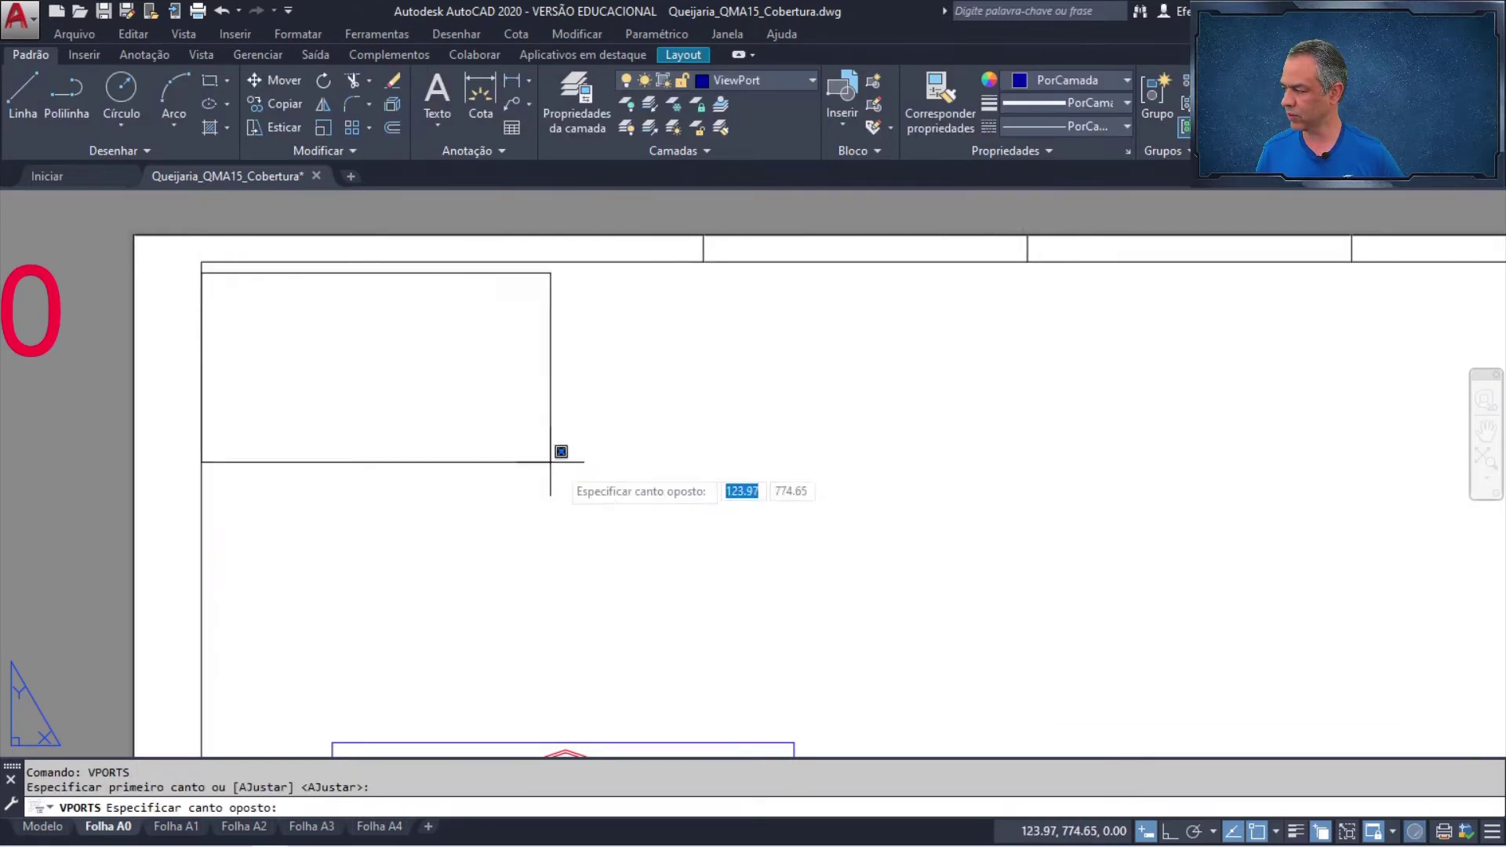
pyautogui.click(825, 713)
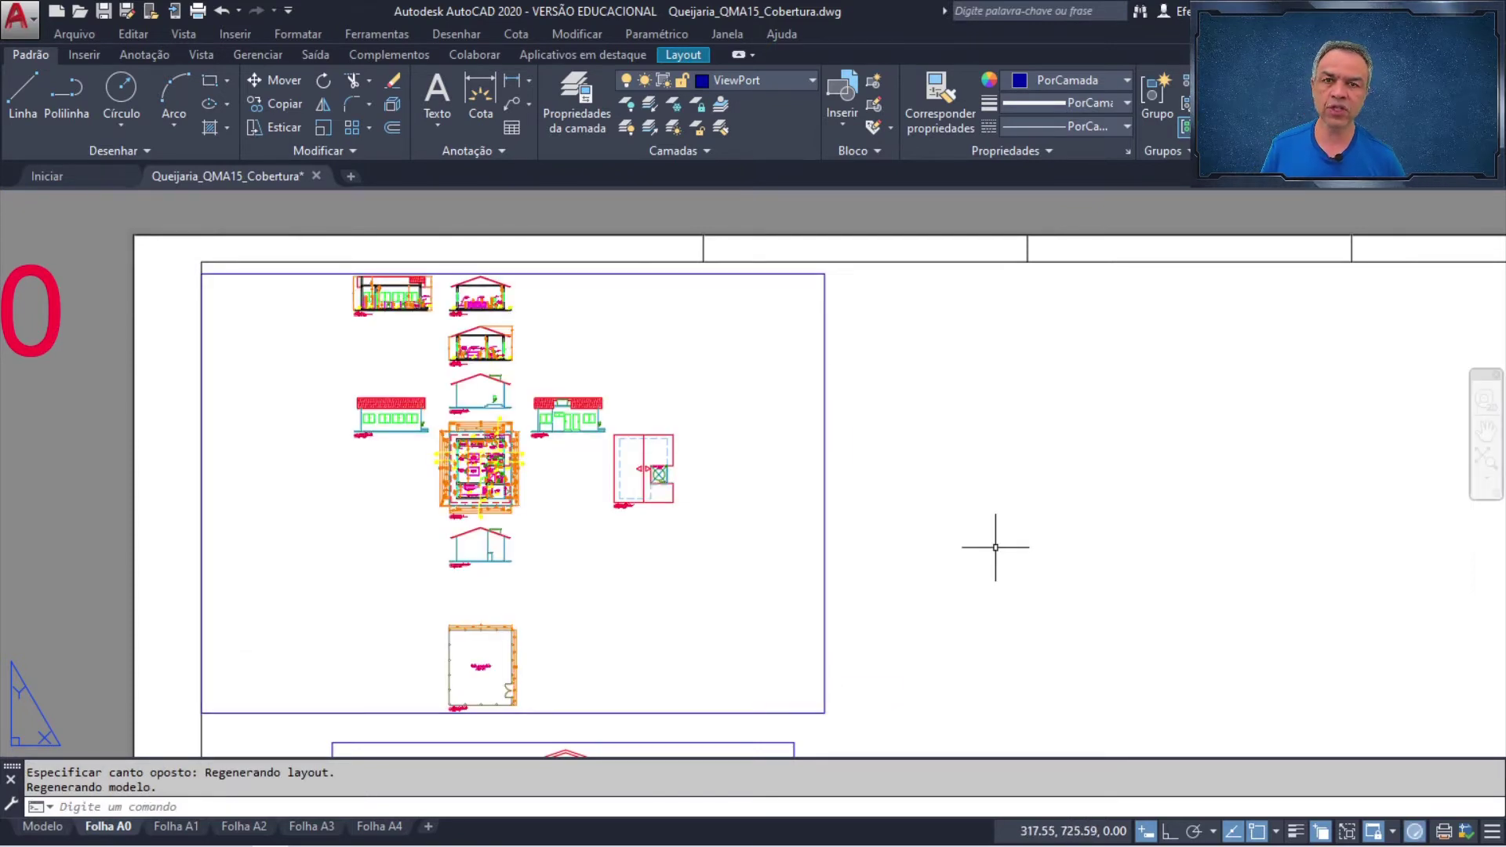
# - Activate model space in the fourth viewport and bring the enlarged Corte CC section near its centre
pyautogui.doubleClick(707, 393)
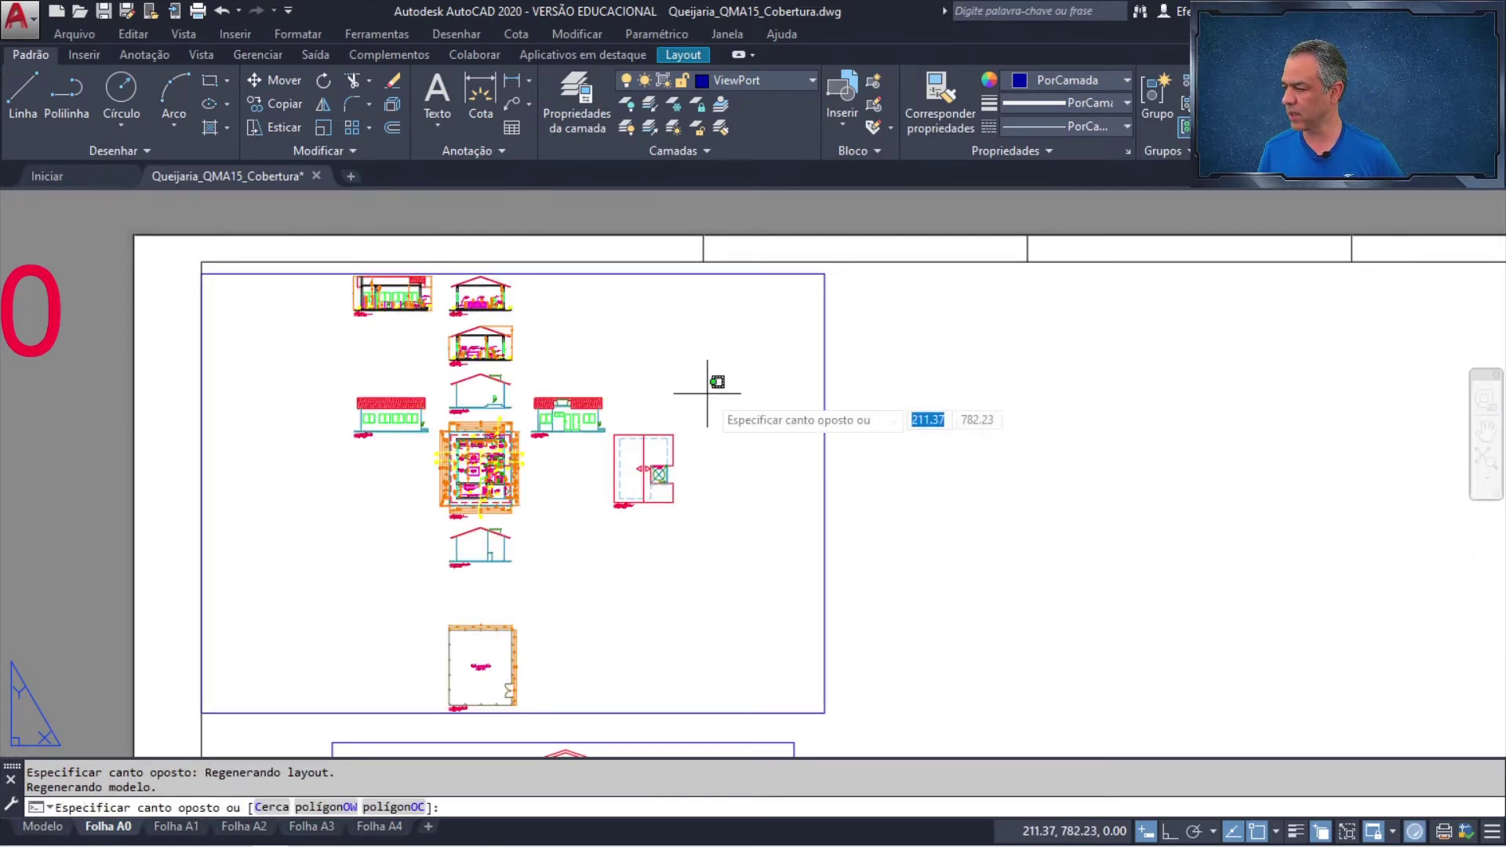
pyautogui.scroll(8, 507, 456)
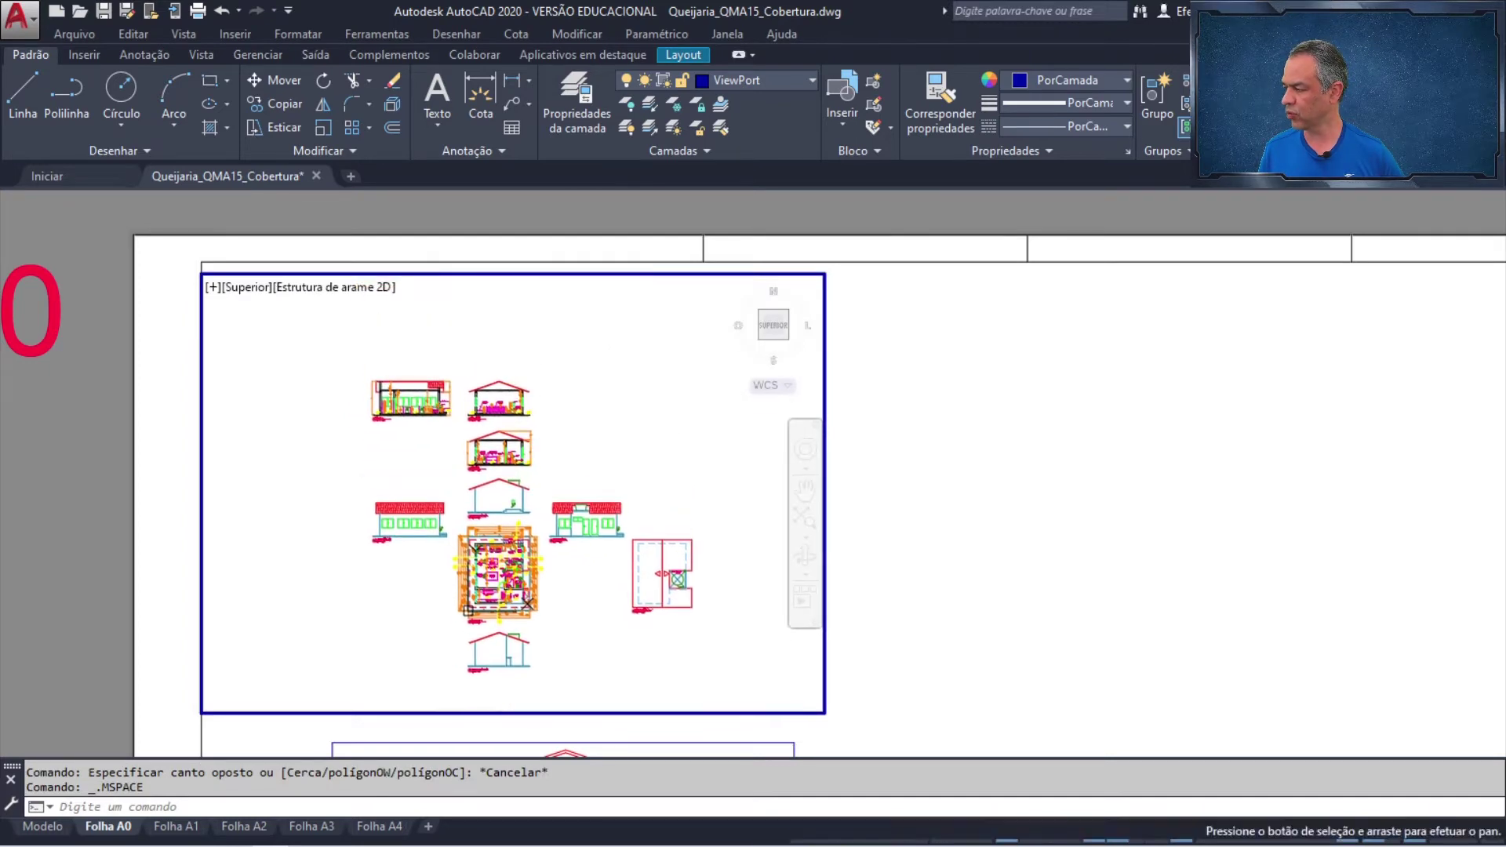
pyautogui.moveTo(396, 471); pyautogui.dragTo(462, 533, button='middle')
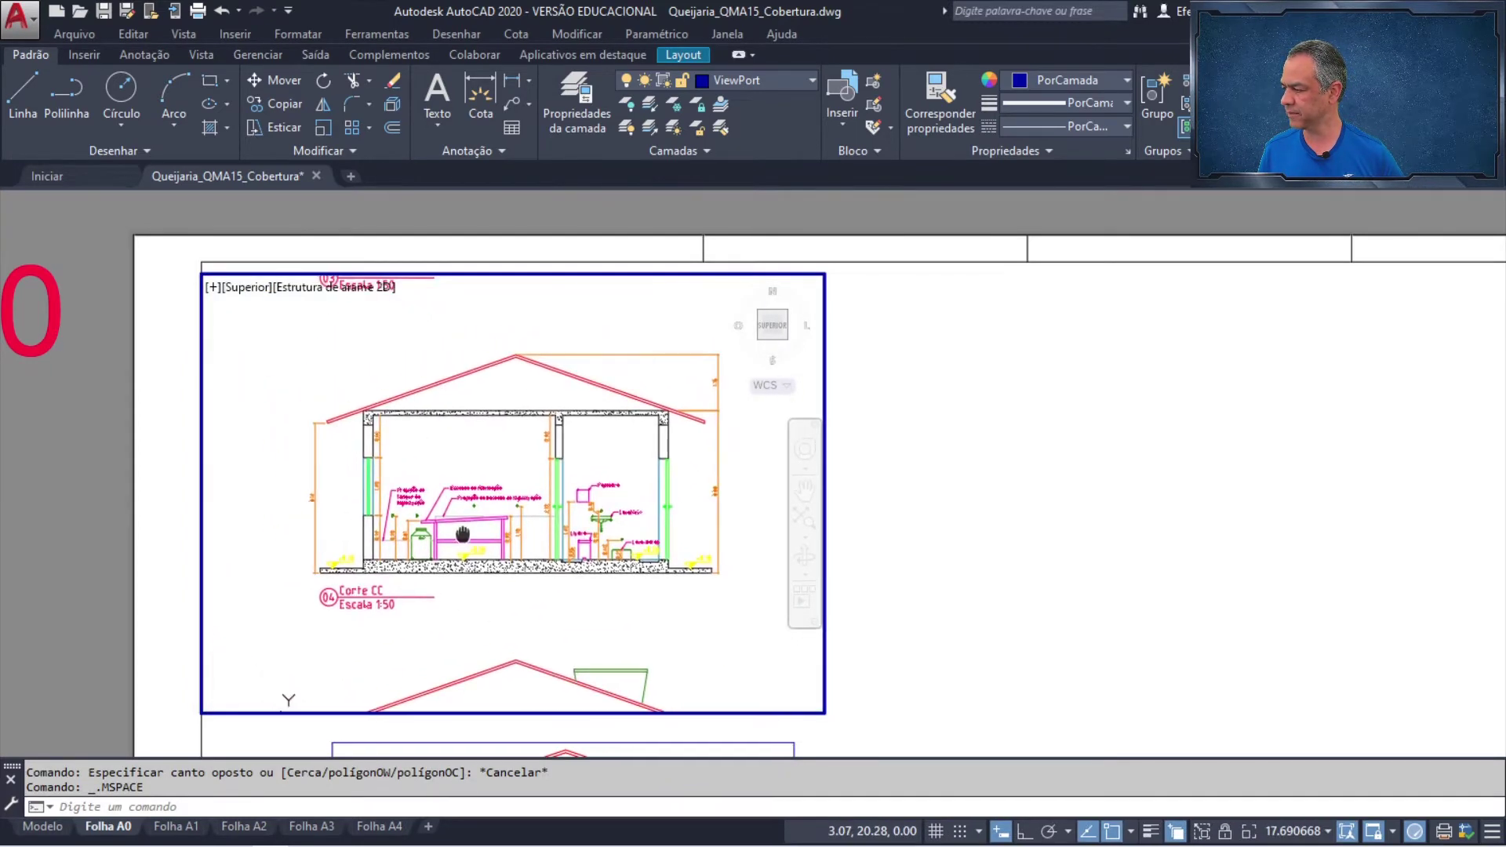
# - Scale the Corte CC view to 20xp, lock the viewport and return to paper space
pyautogui.write('zoom')
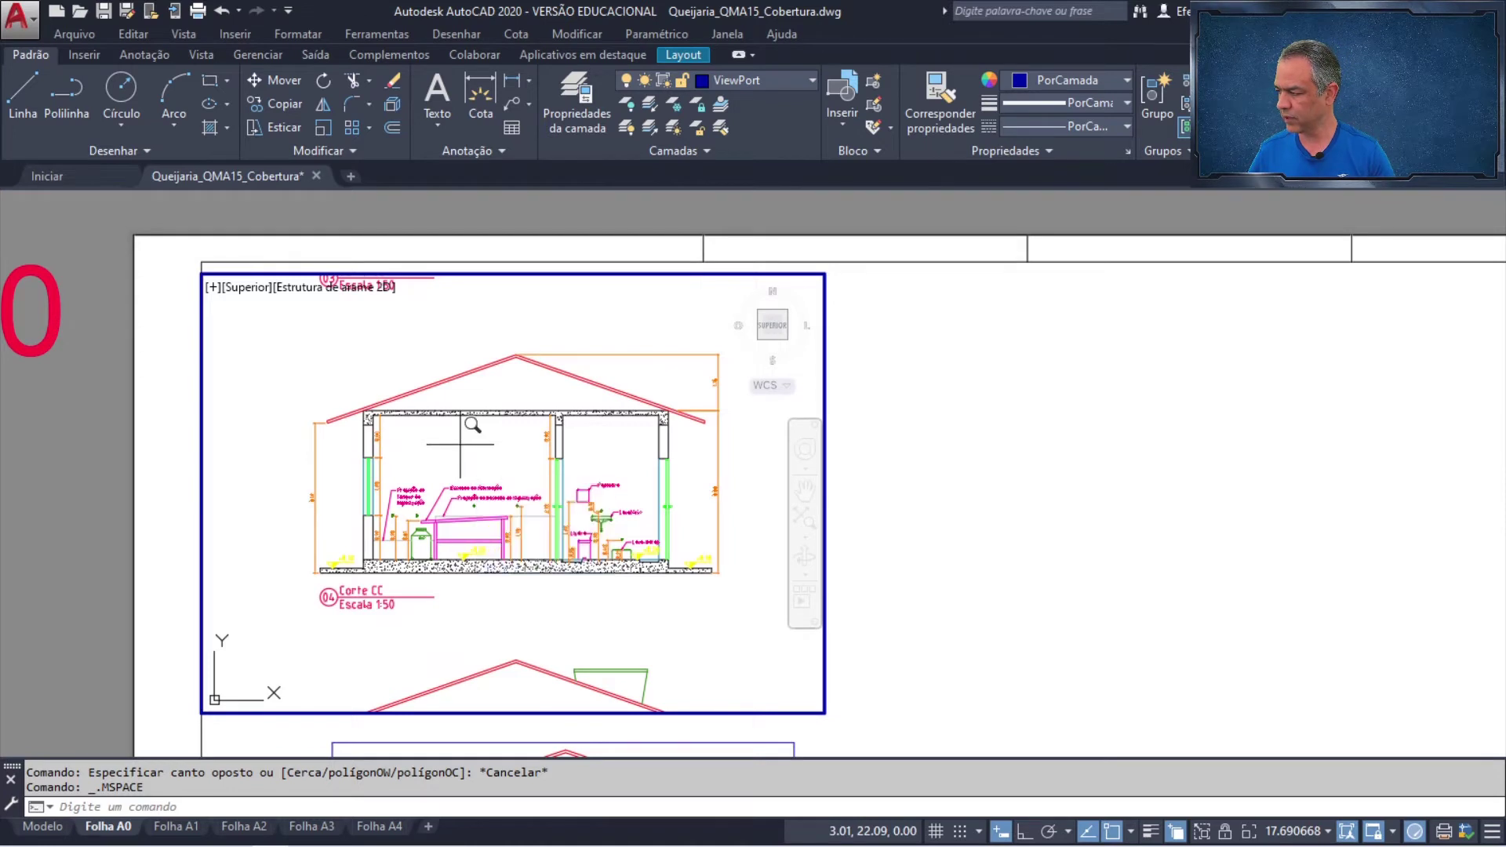
pyautogui.press('Return')
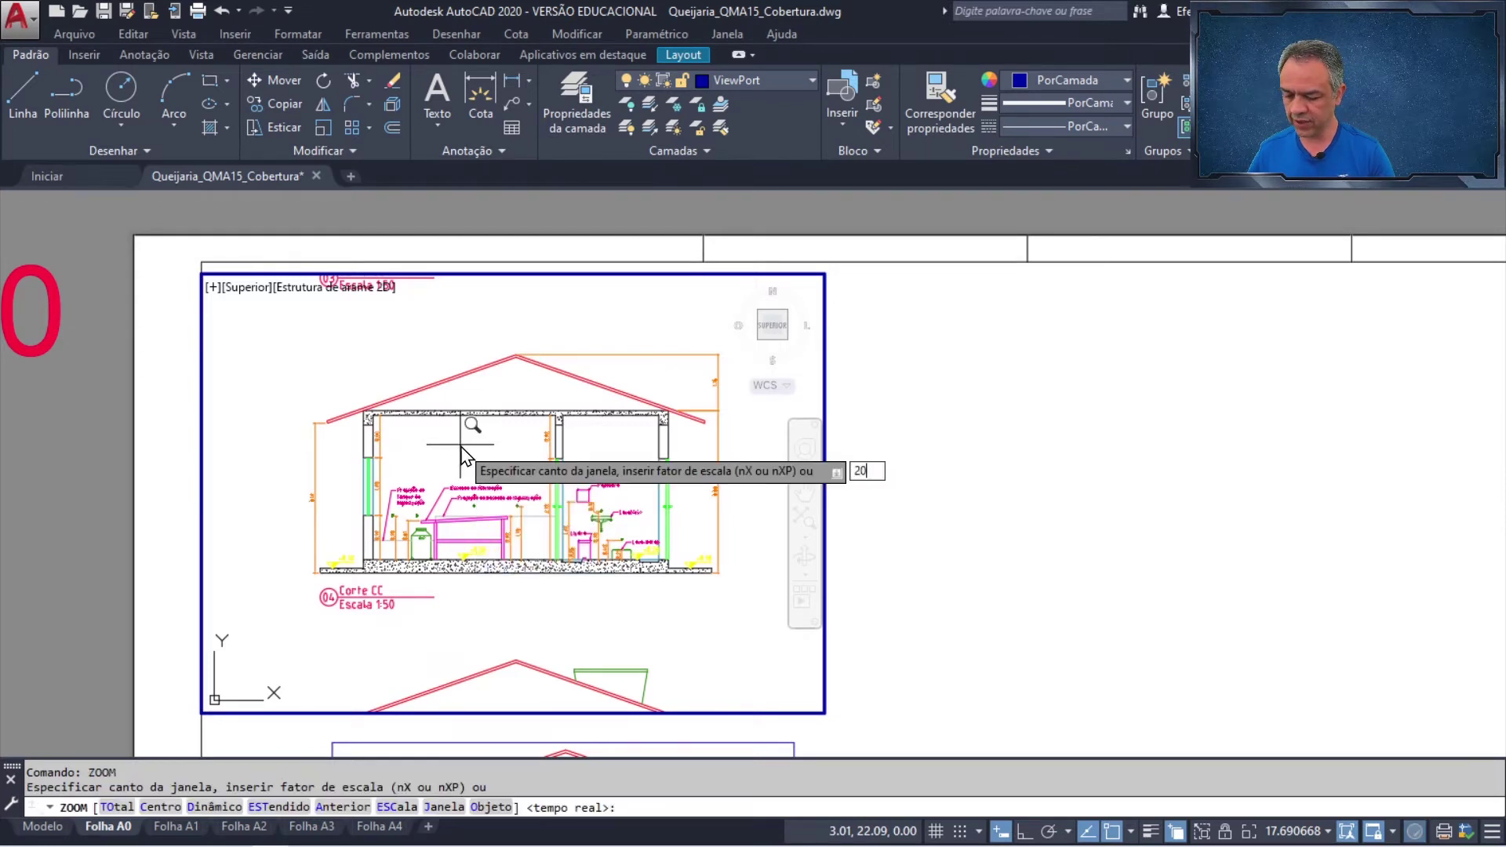
pyautogui.write('20xp')
pyautogui.press('Return')
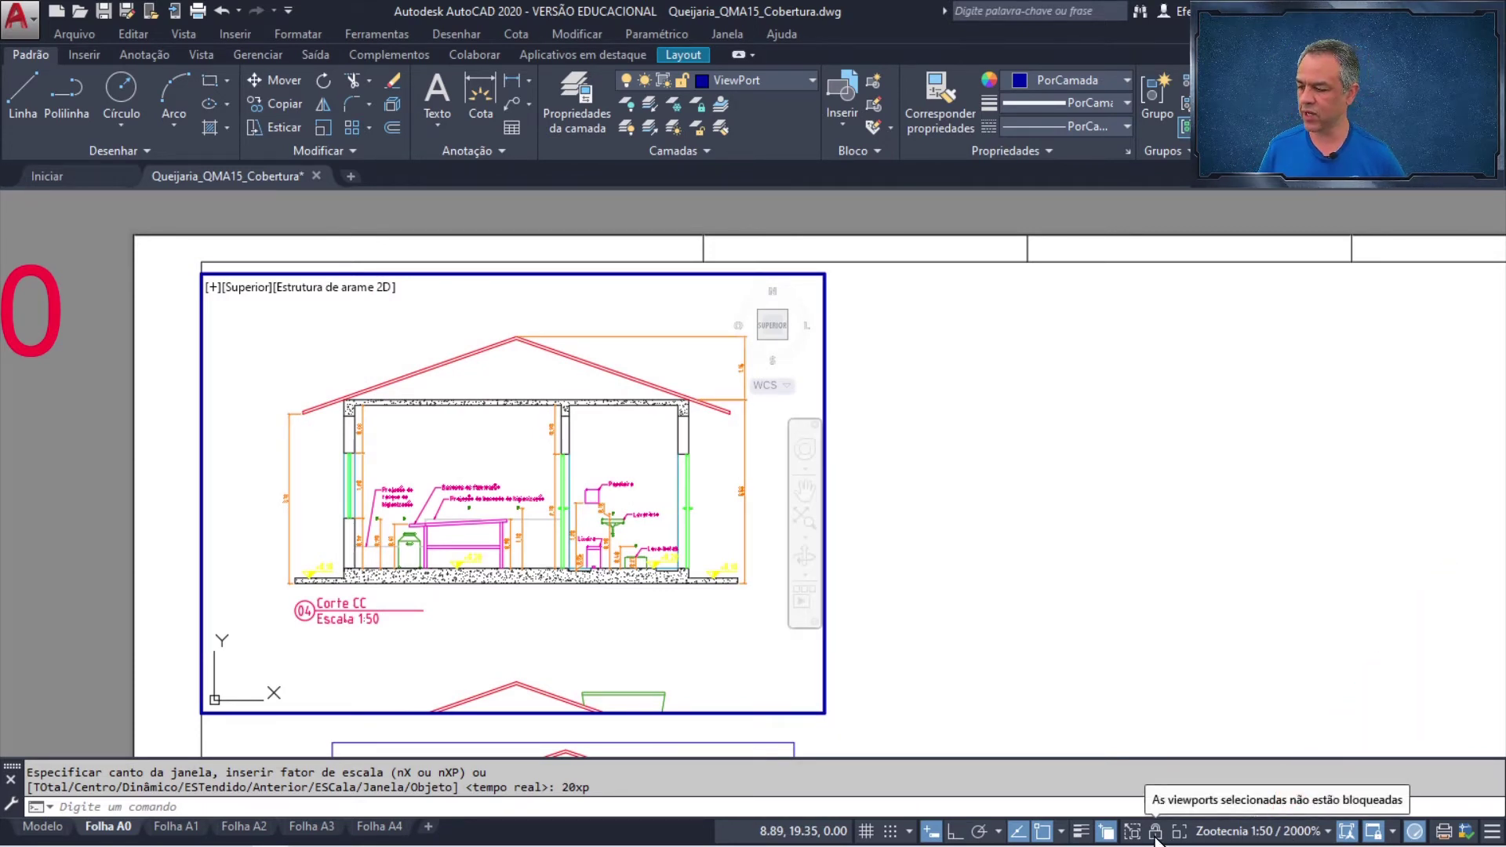
pyautogui.doubleClick(1014, 629)
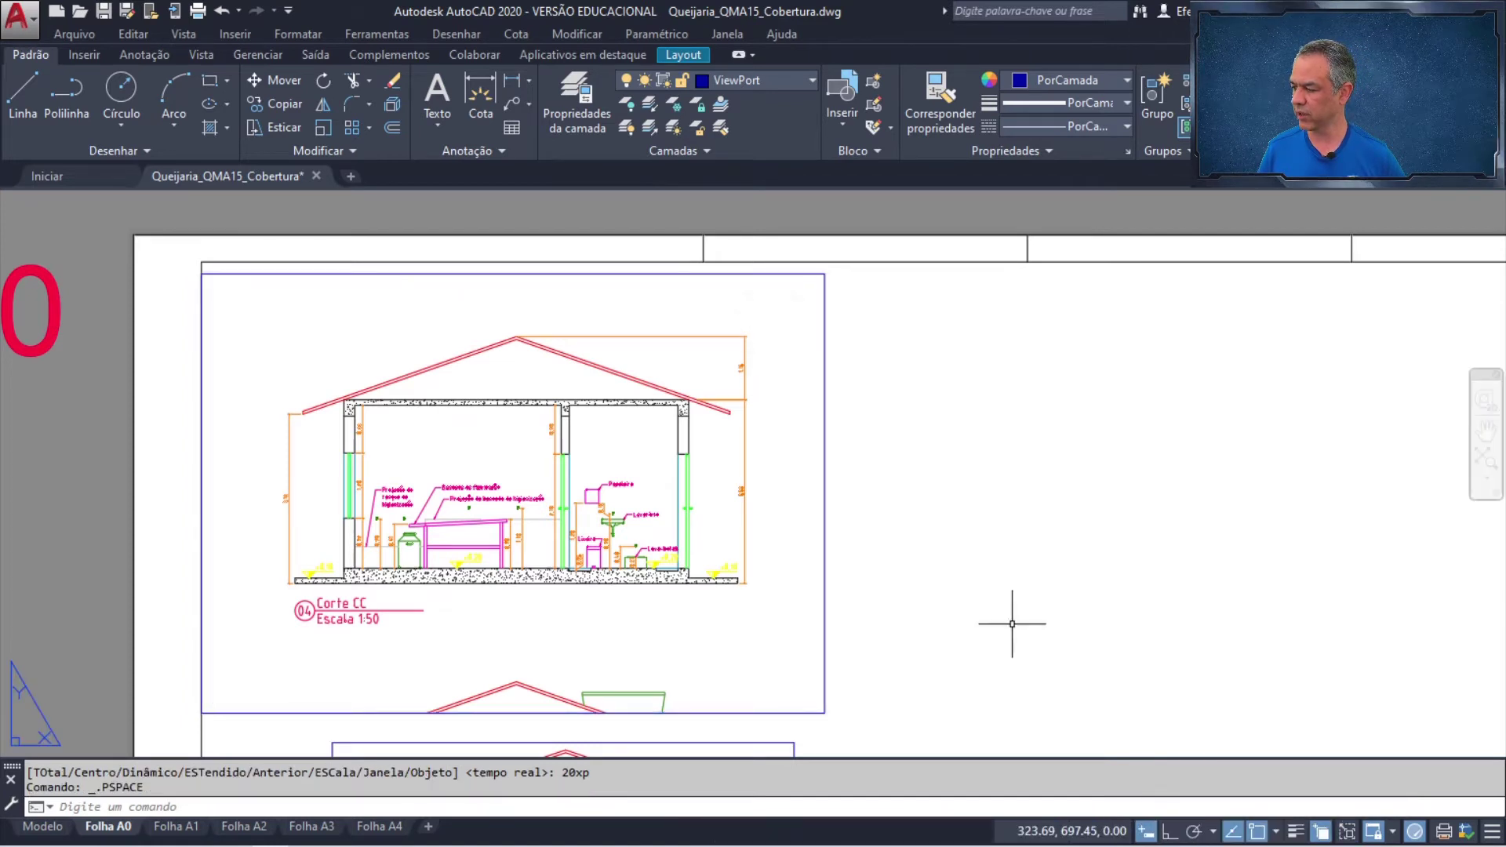
# - Stretch the fourth viewport's upper-right and lower-left corners inward to frame only Corte CC with its dimensions and title
pyautogui.click(824, 514)
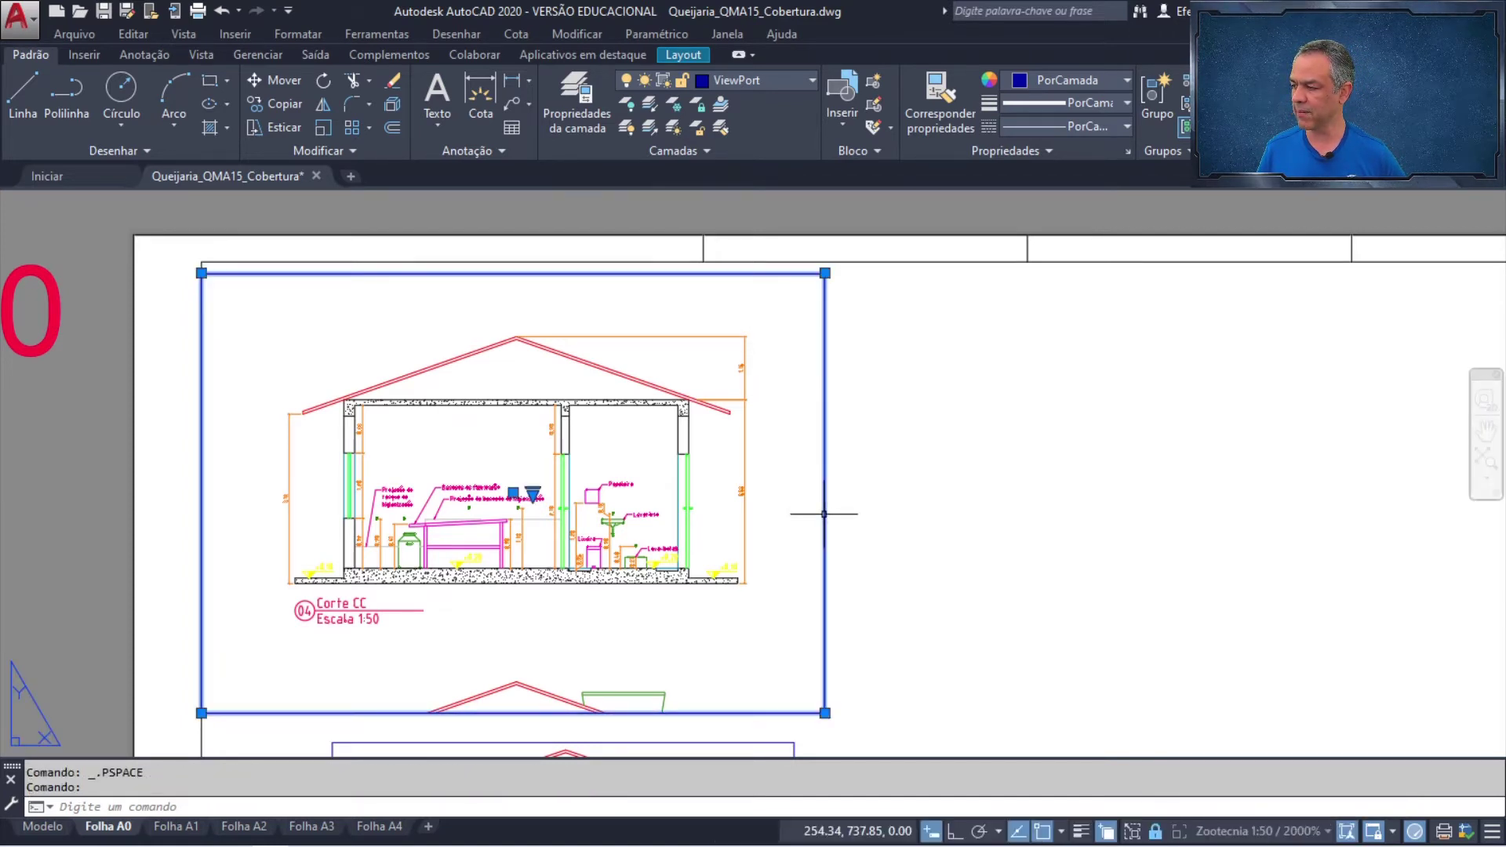
pyautogui.click(824, 272)
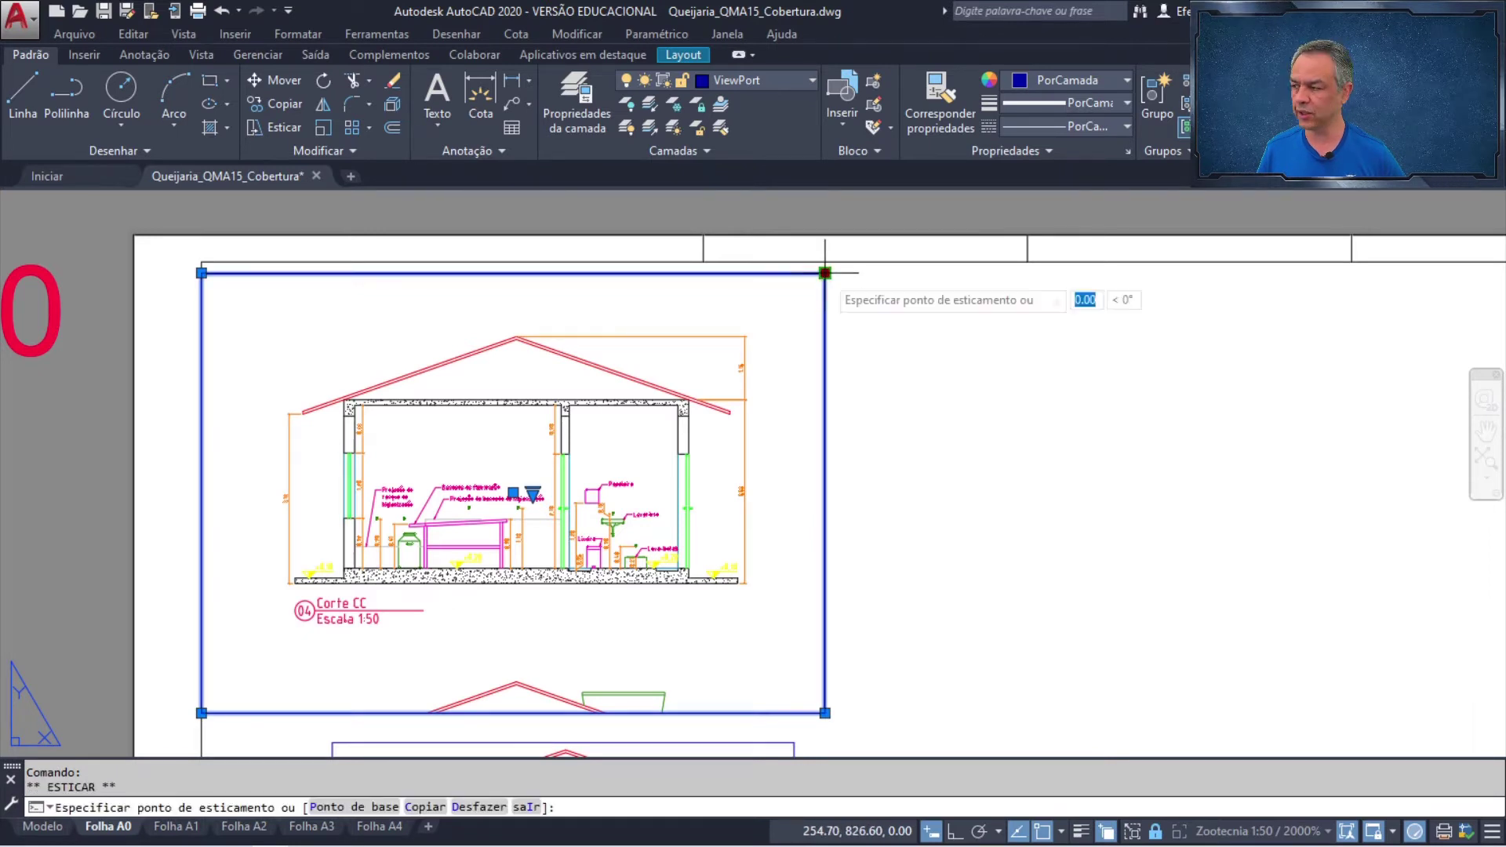
pyautogui.click(757, 325)
pyautogui.click(201, 712)
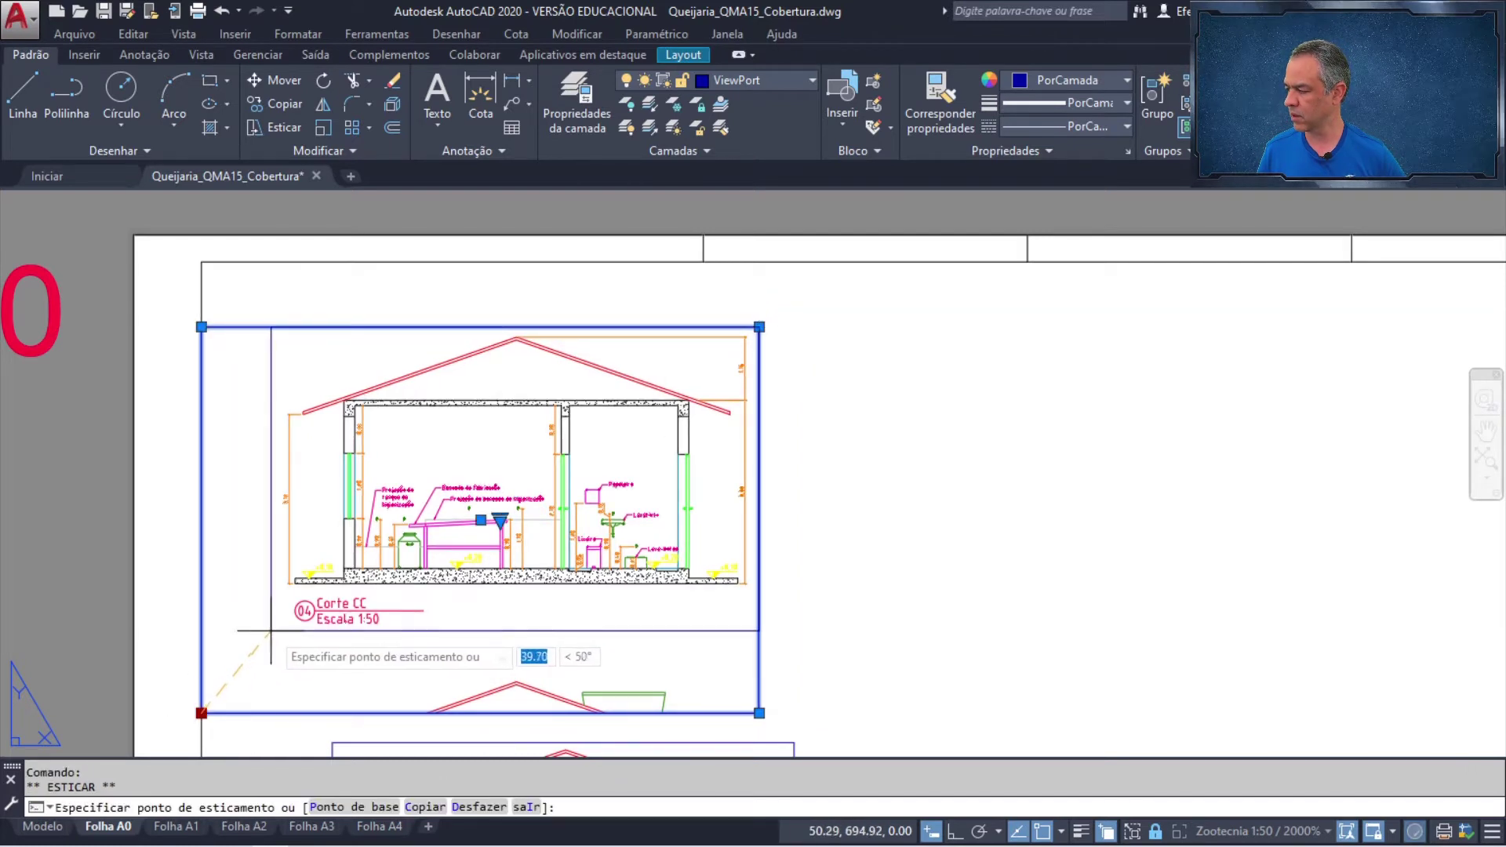
pyautogui.press('Escape')
pyautogui.press('Escape')
# - Create a fifth viewport about 253 by 151 units in the empty area beside the Corte AA viewport
pyautogui.middleClick(919, 536)
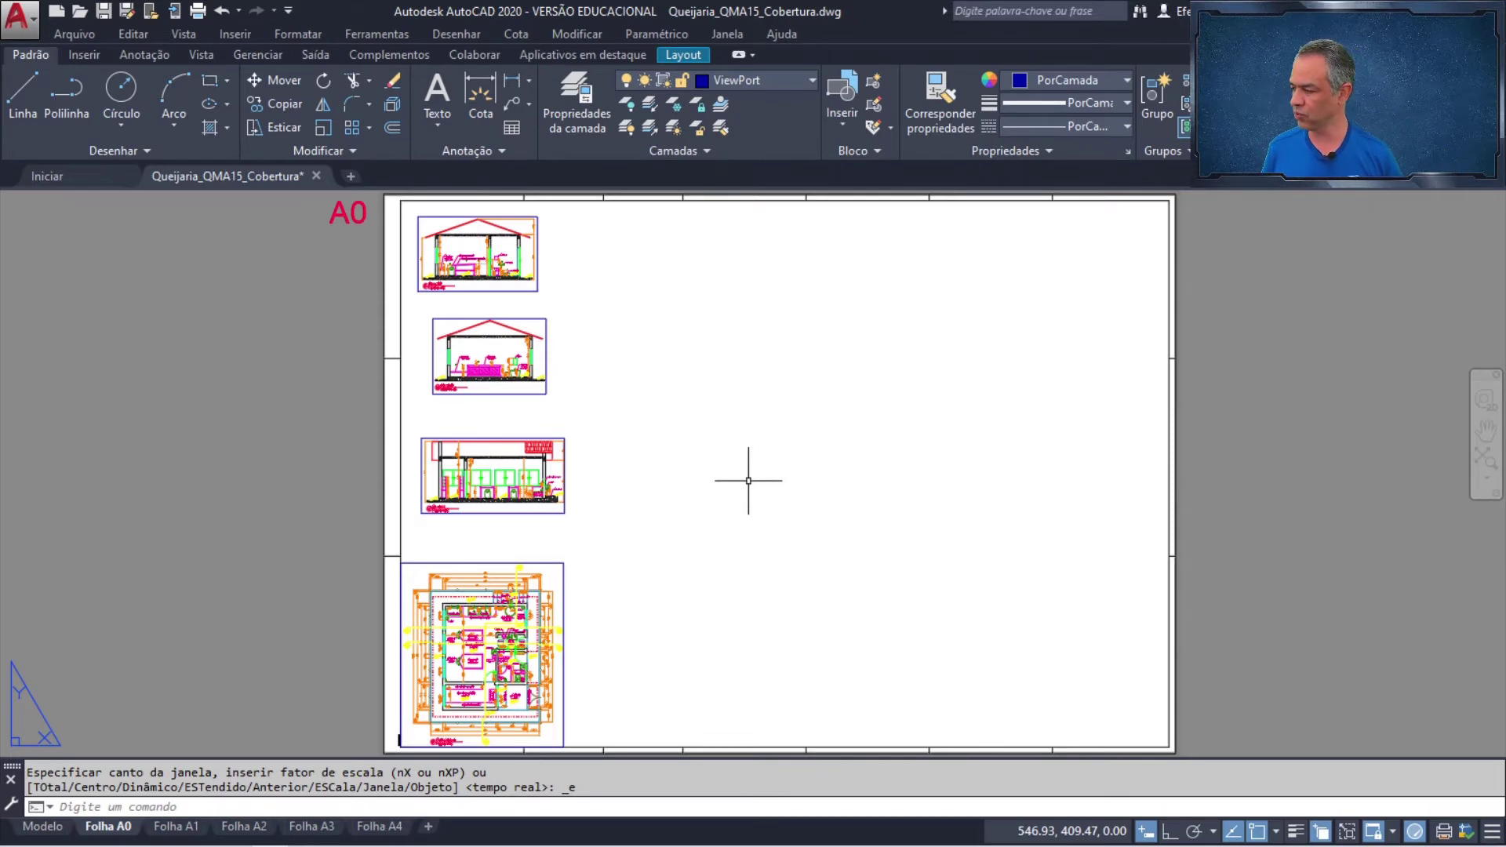
pyautogui.scroll(6, 644, 477)
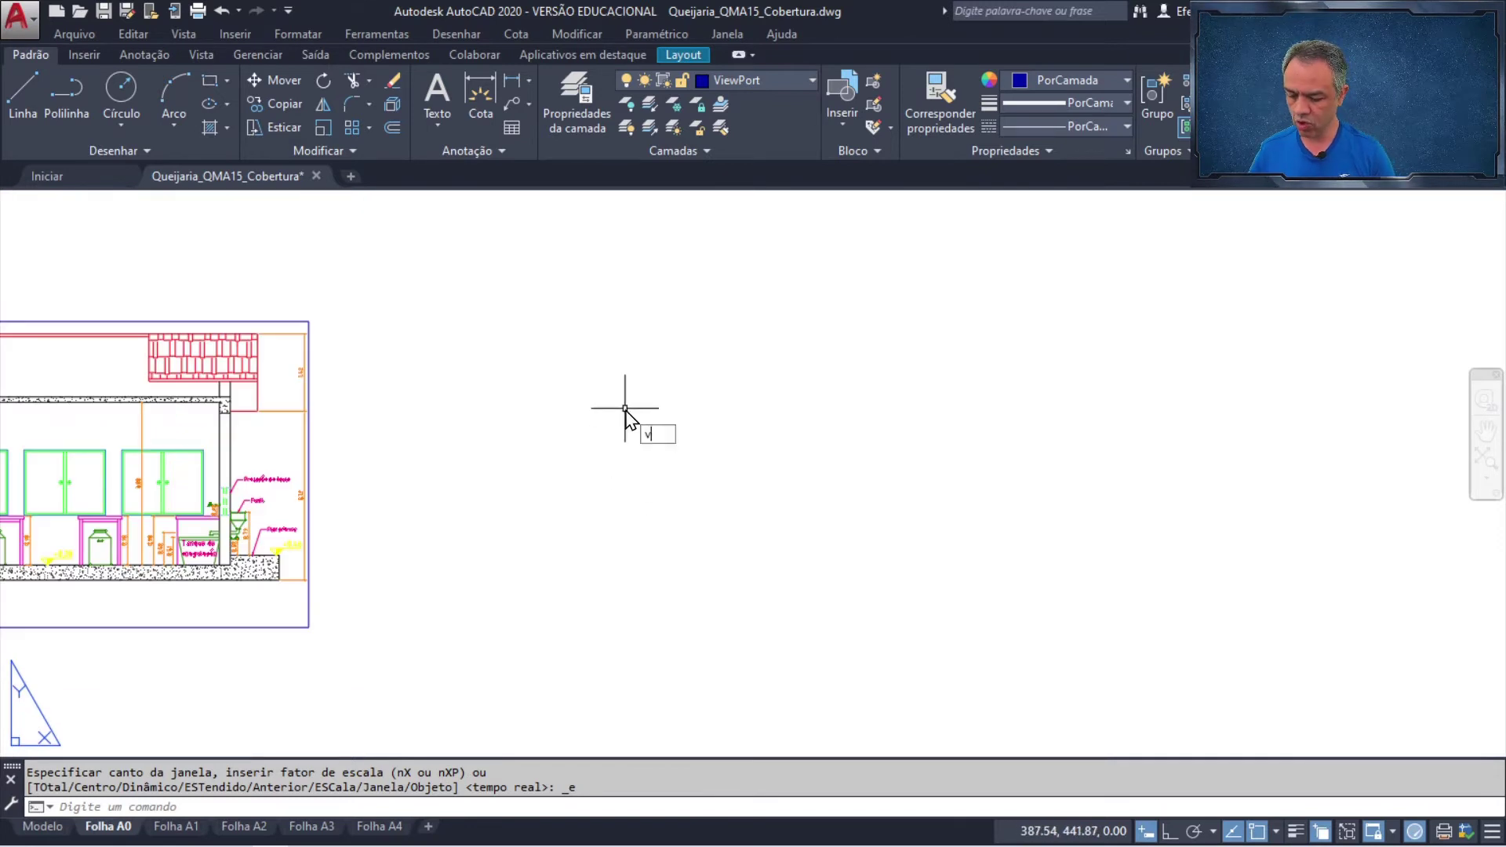
pyautogui.write('ports')
pyautogui.press('Return')
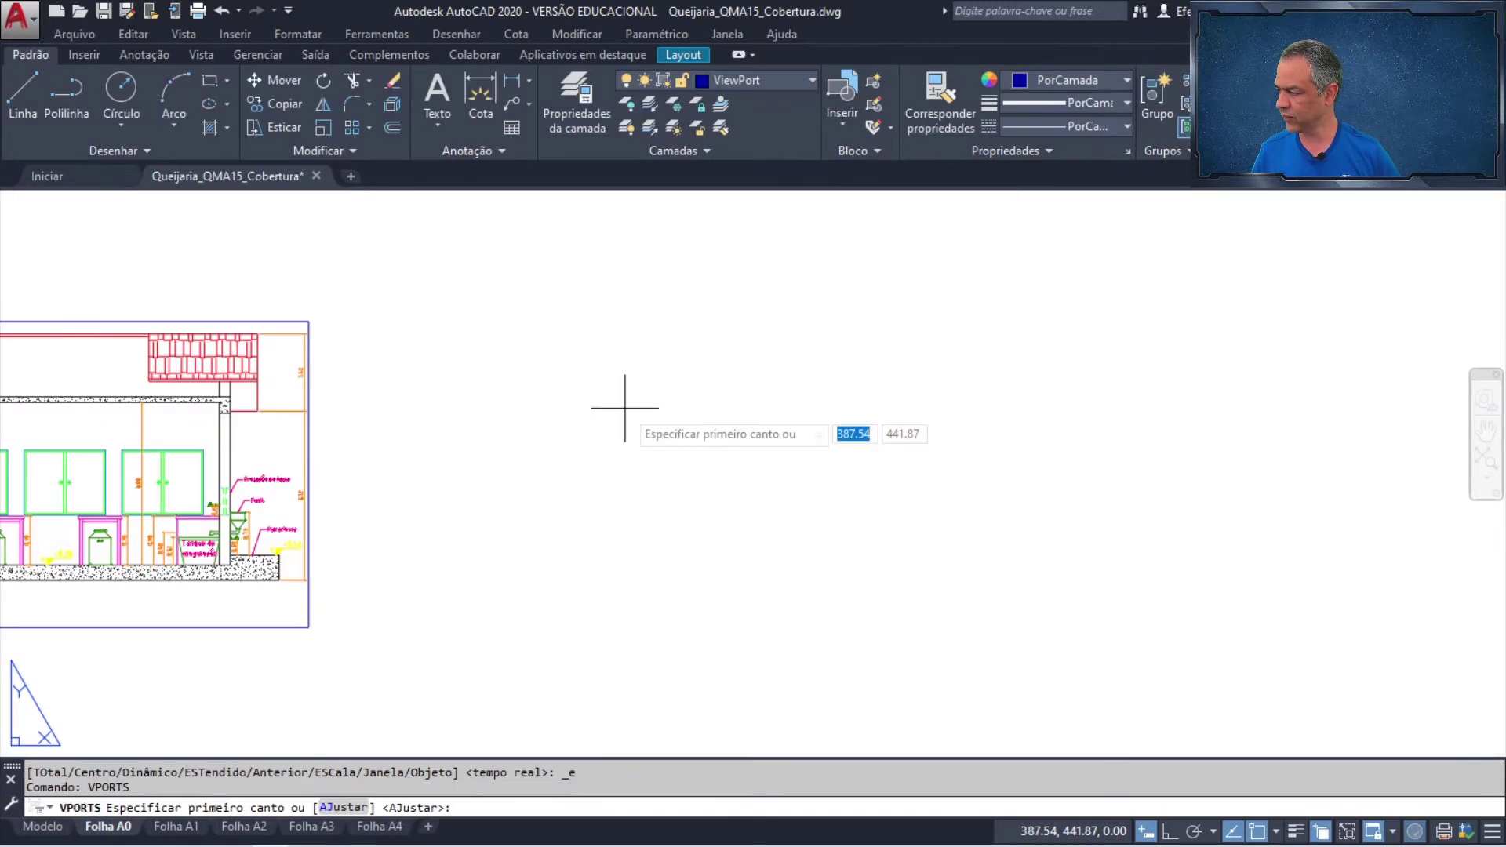
pyautogui.click(415, 251)
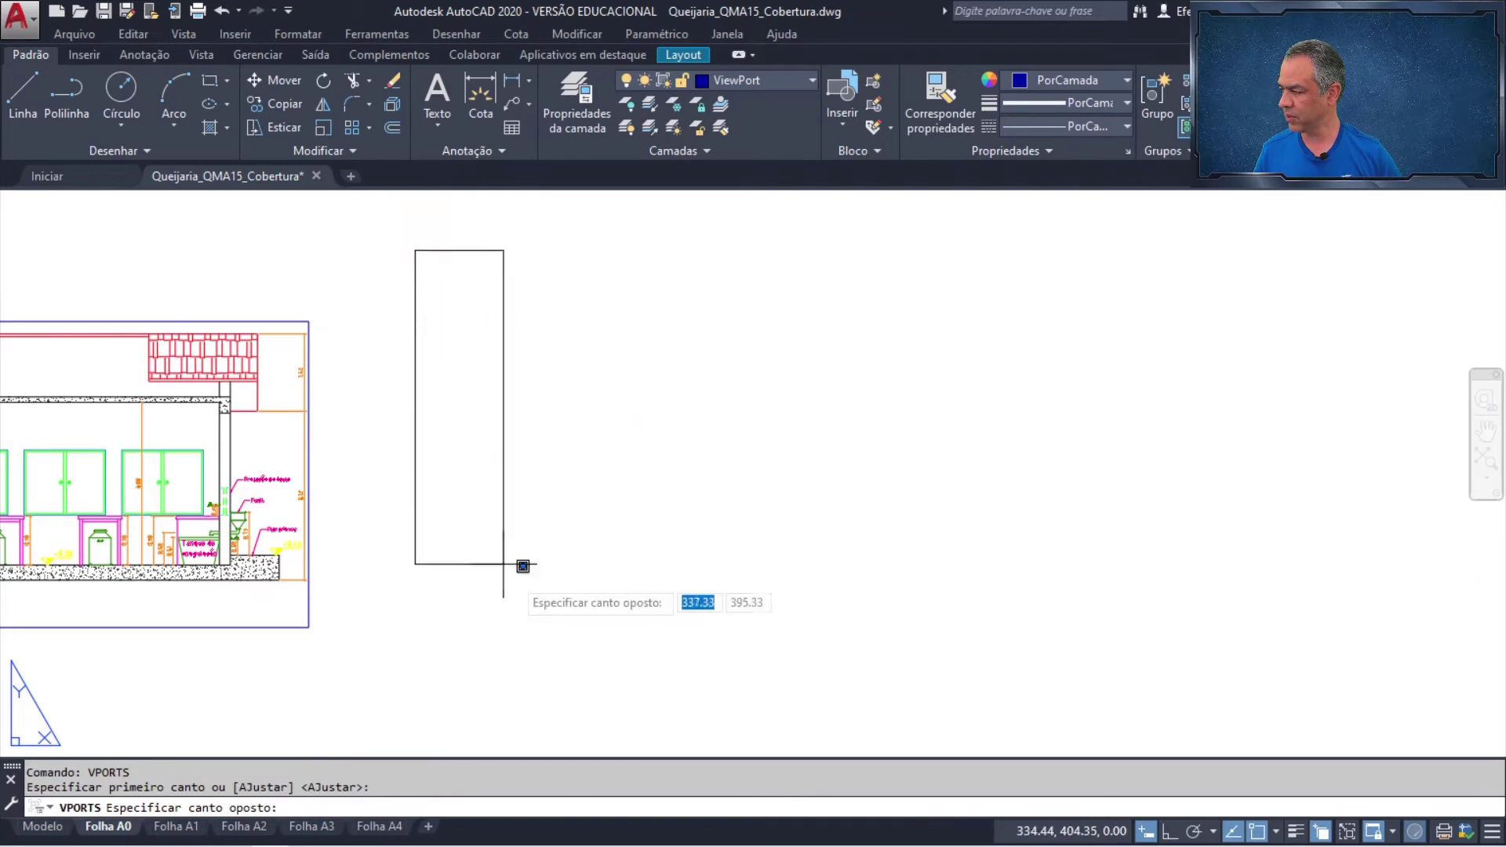
pyautogui.click(1101, 660)
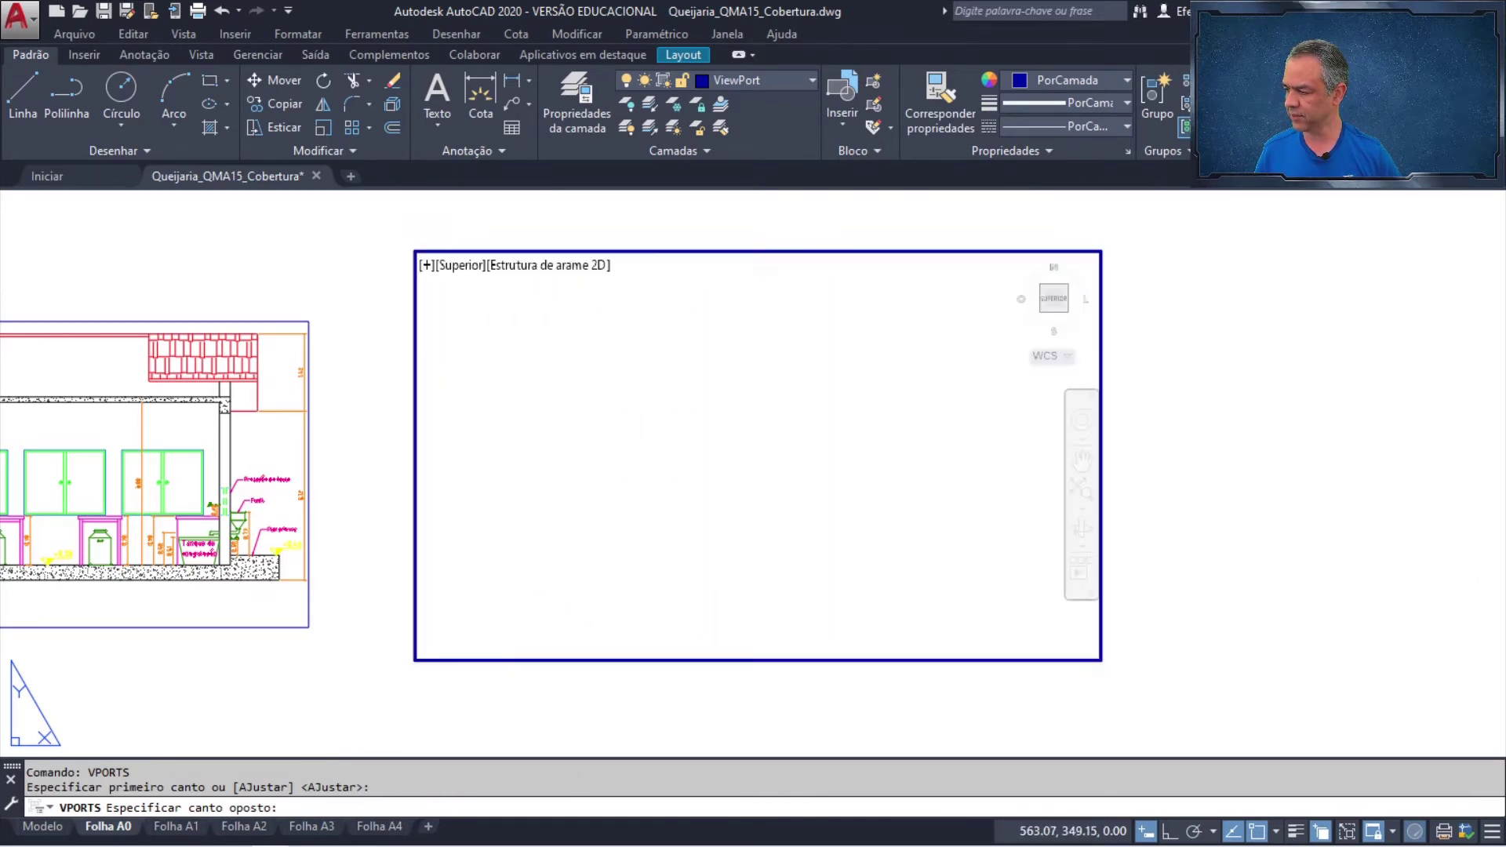
# - Activate model space in the fifth viewport and bring the enlarged Fachada Frontal elevation near its centre
pyautogui.doubleClick(855, 512)
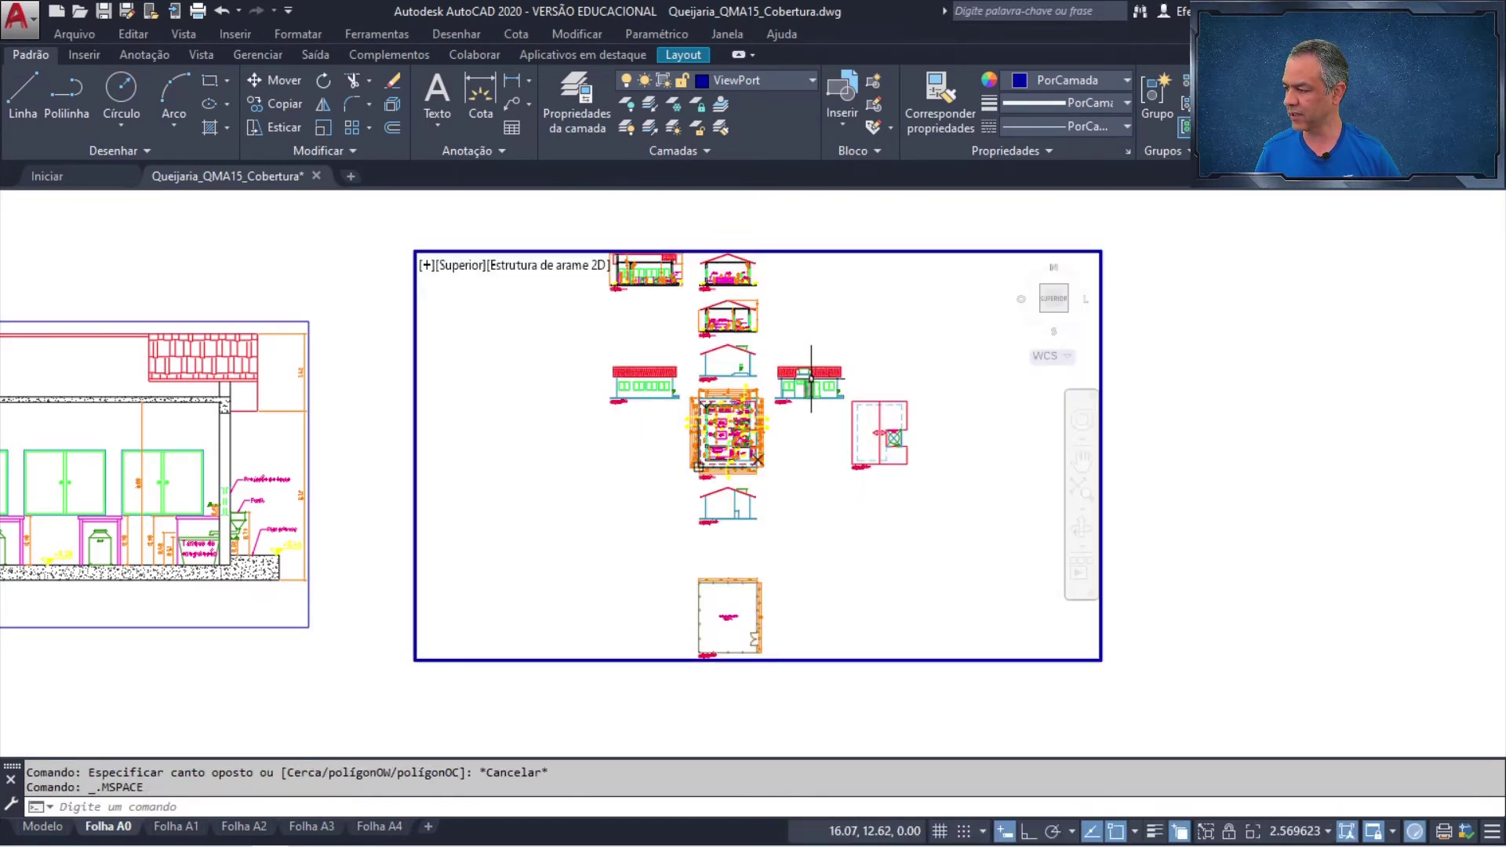
pyautogui.scroll(6, 812, 381)
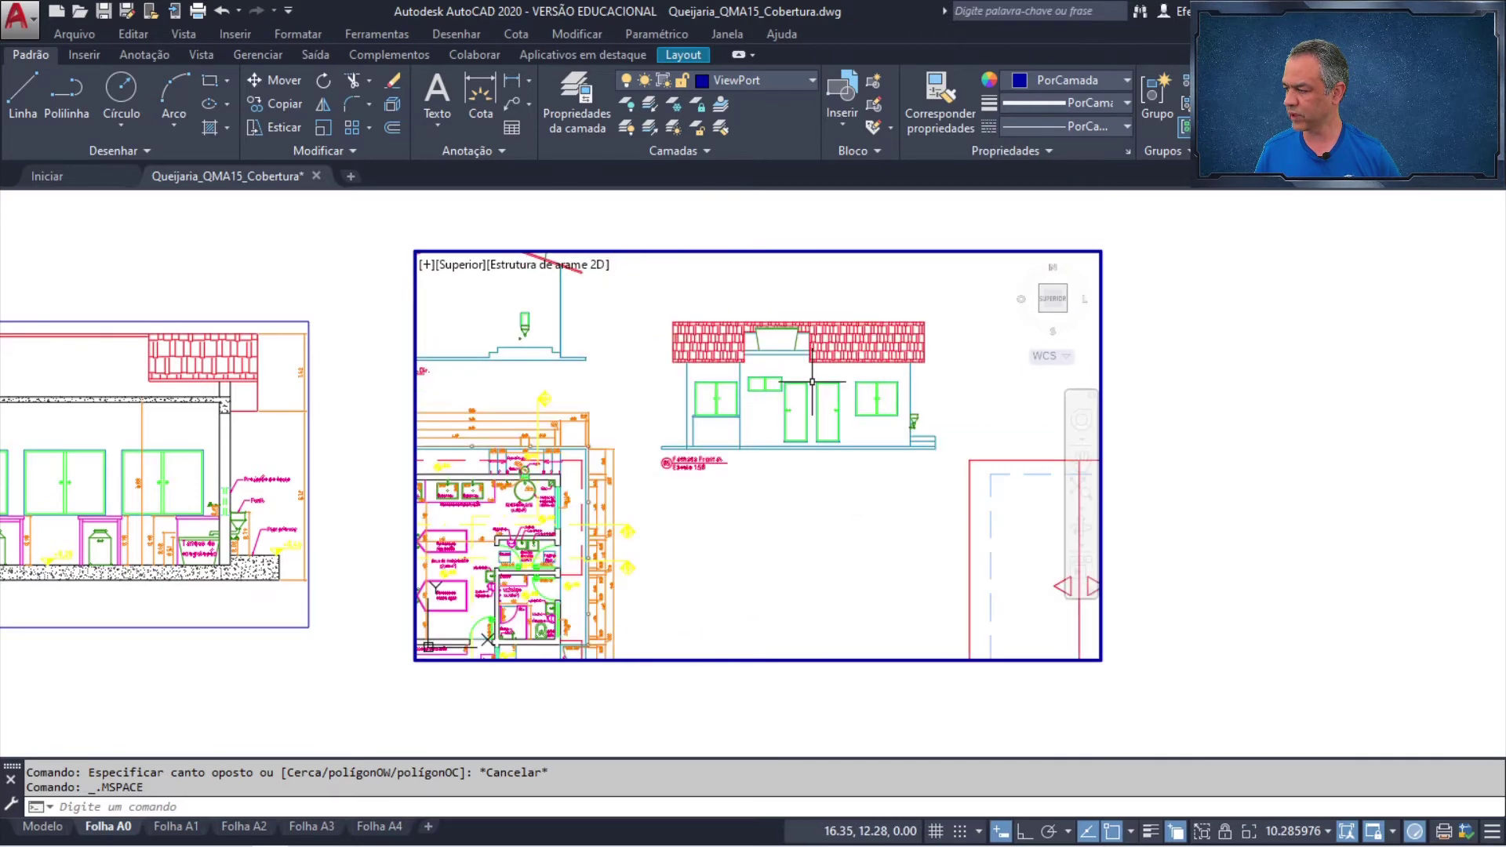
pyautogui.scroll(2, 805, 380)
pyautogui.moveTo(771, 379)
pyautogui.mouseDown(button='middle')
pyautogui.moveTo(741, 473)
pyautogui.moveTo(709, 454)
pyautogui.mouseUp(button='middle')
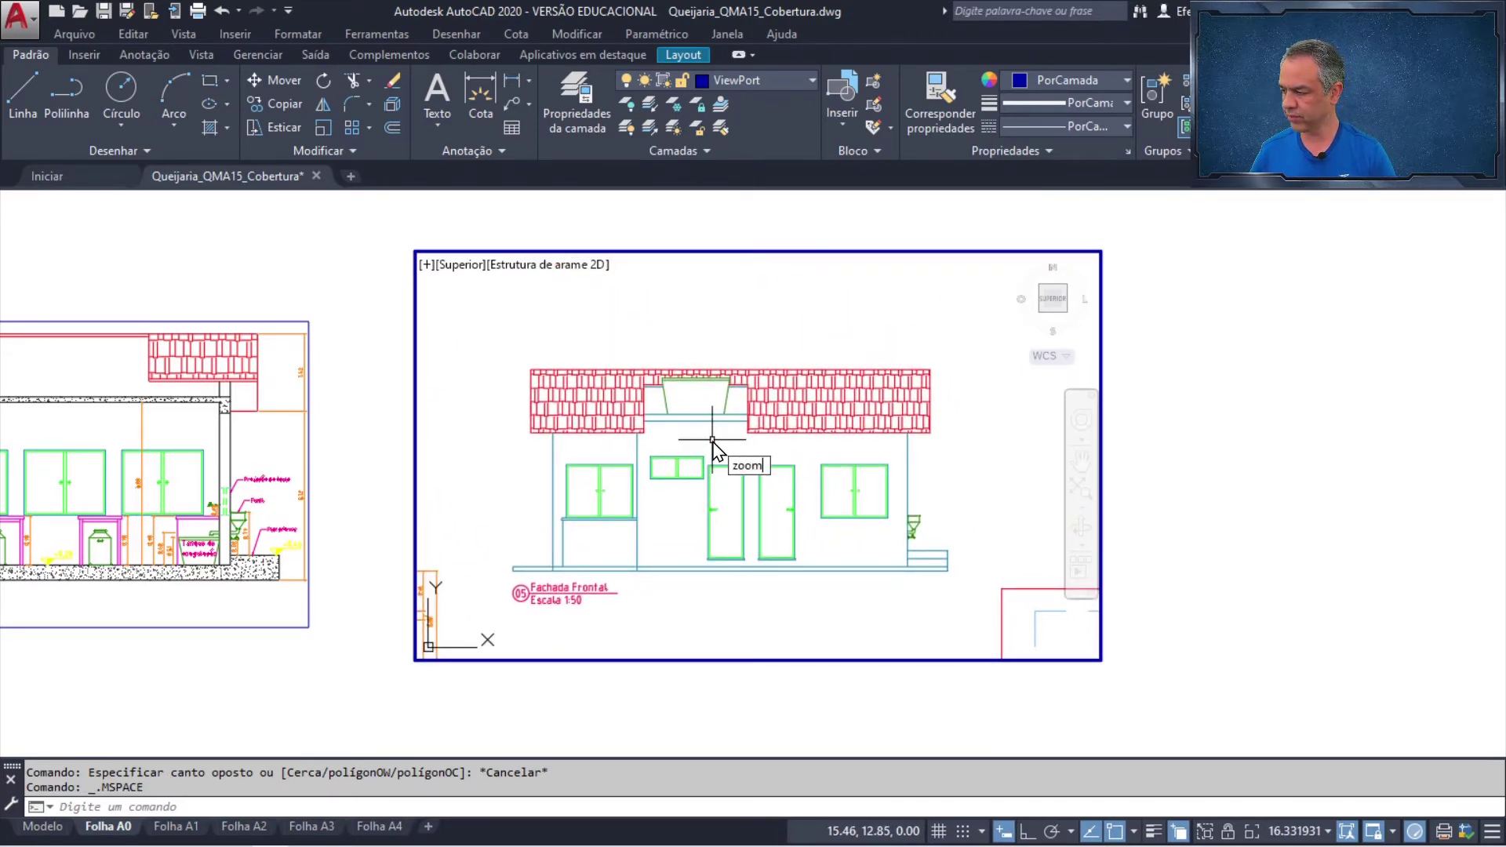
# - Scale the Fachada Frontal view to 20xp, lock its viewport and return to paper space
pyautogui.press('Return')
pyautogui.write('20xp')
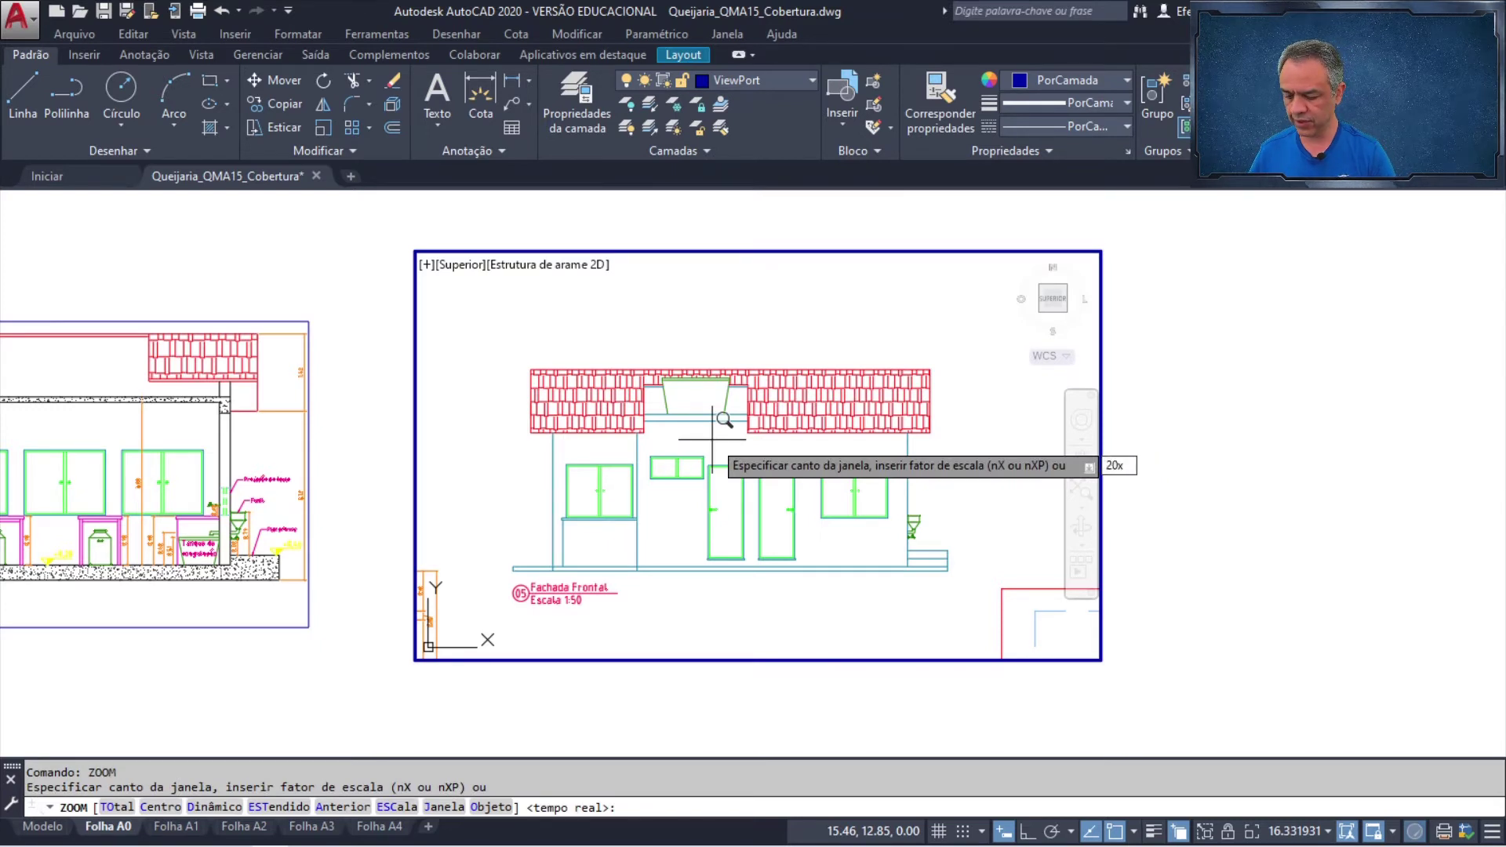
pyautogui.press('Return')
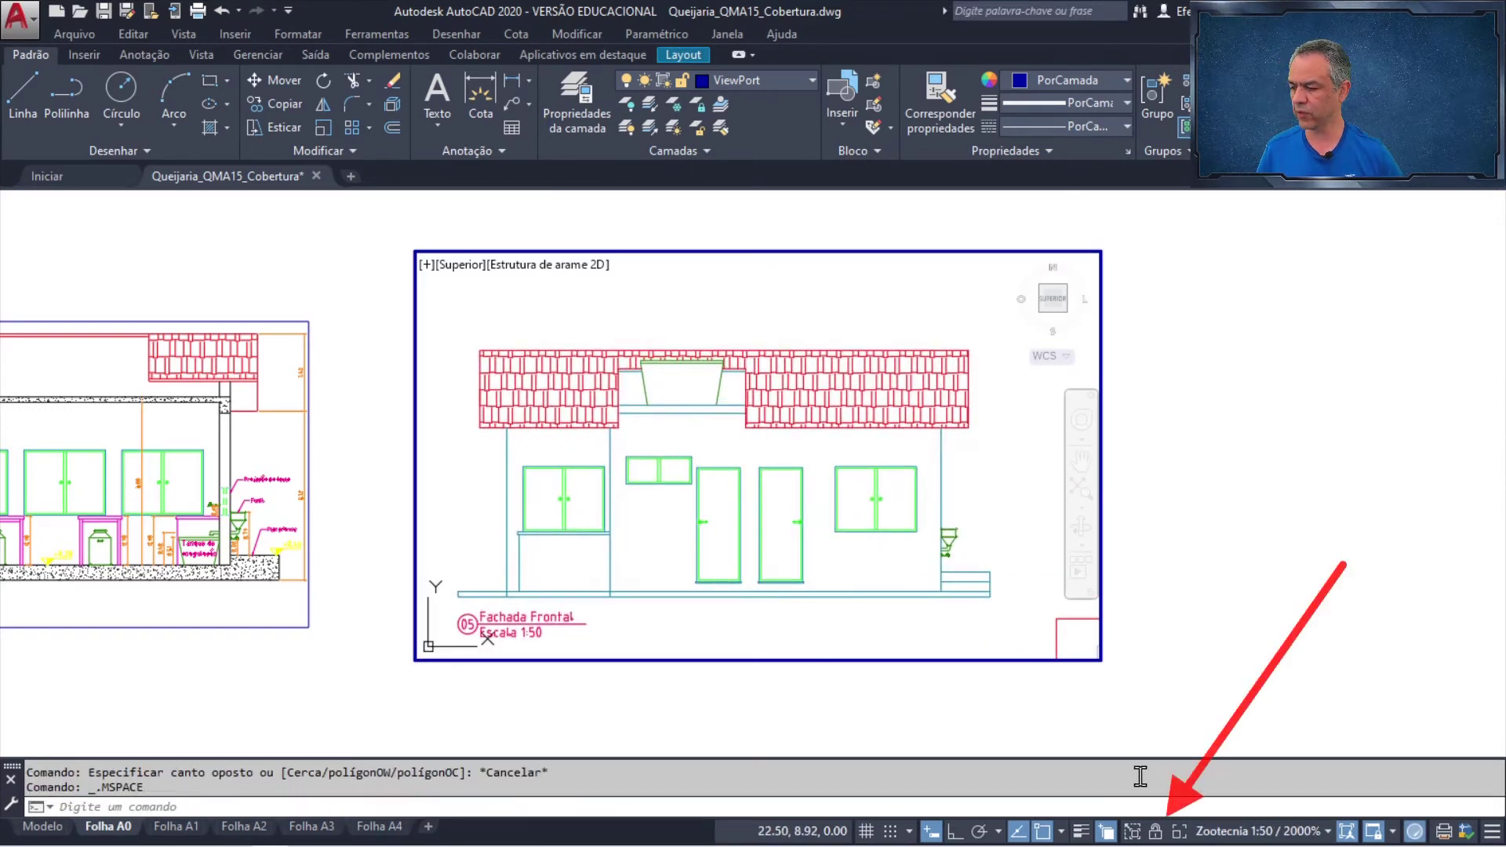
pyautogui.click(1164, 833)
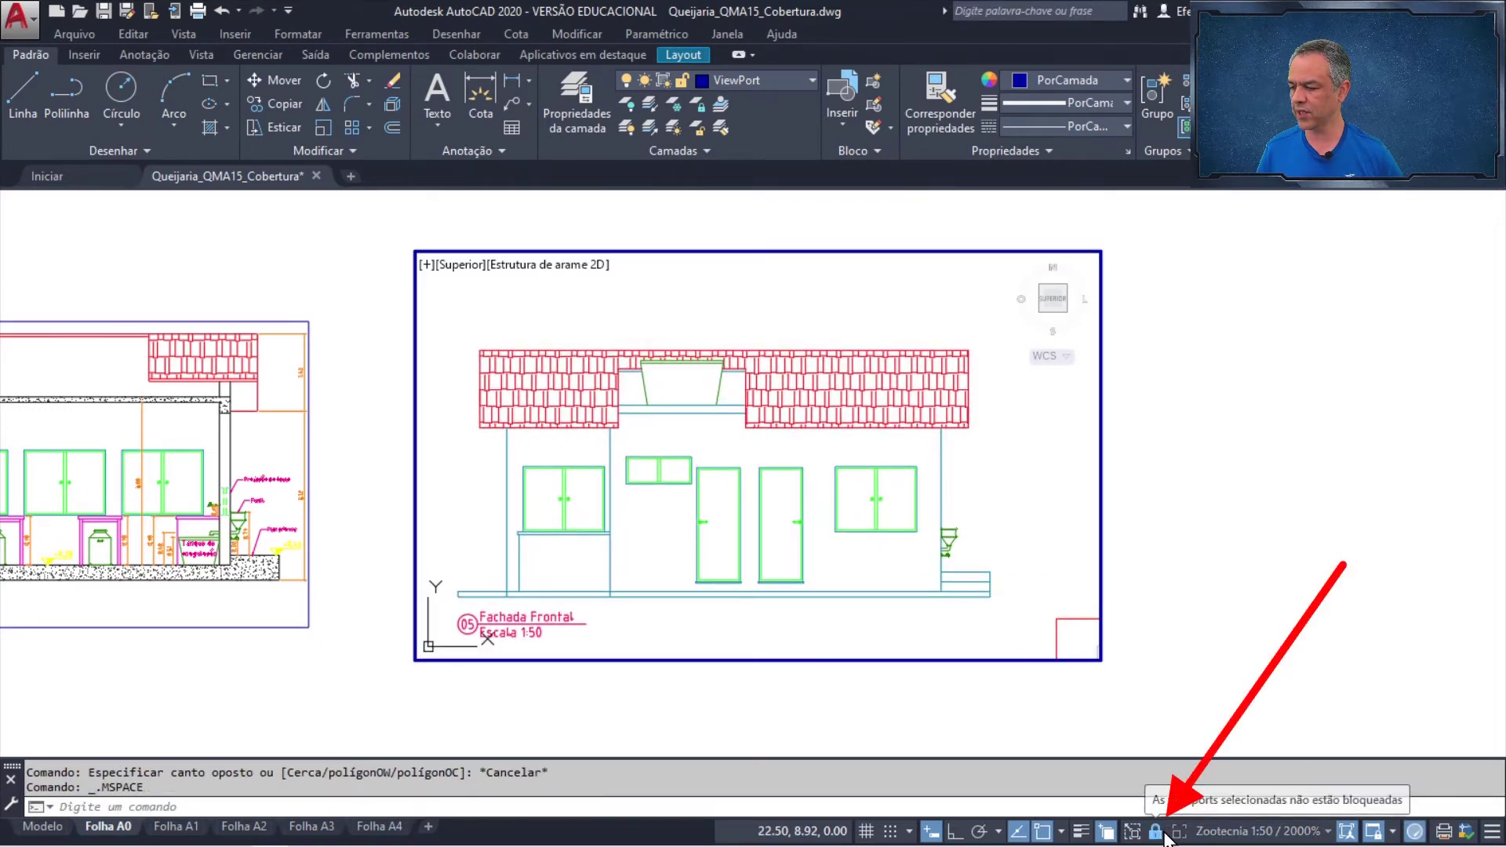
pyautogui.doubleClick(1228, 527)
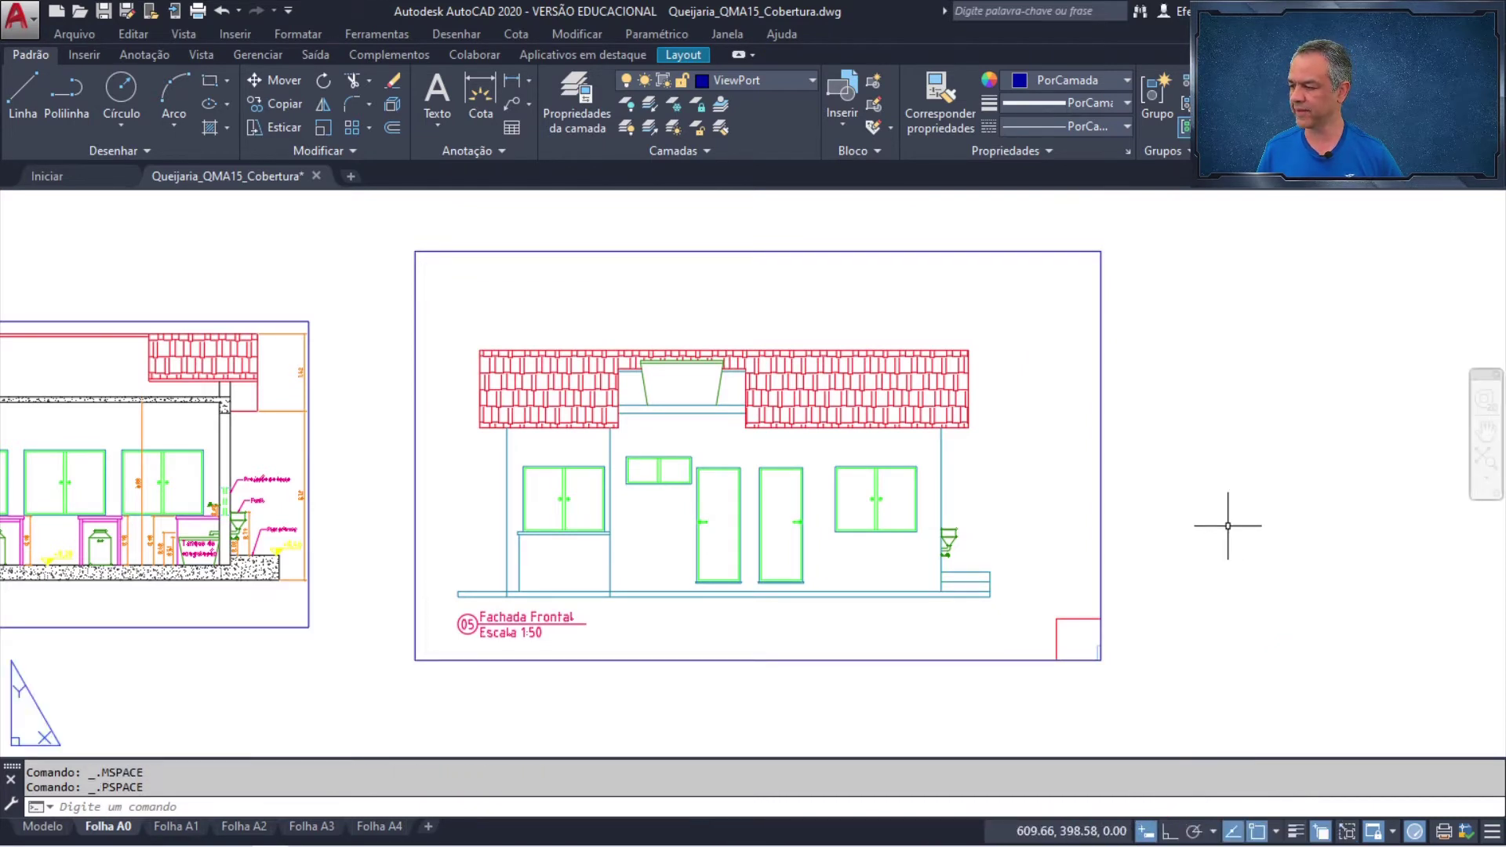
# - Stretch the fifth viewport's upper-right and lower-left corners inward to frame only Fachada Frontal with its title
pyautogui.click(1101, 464)
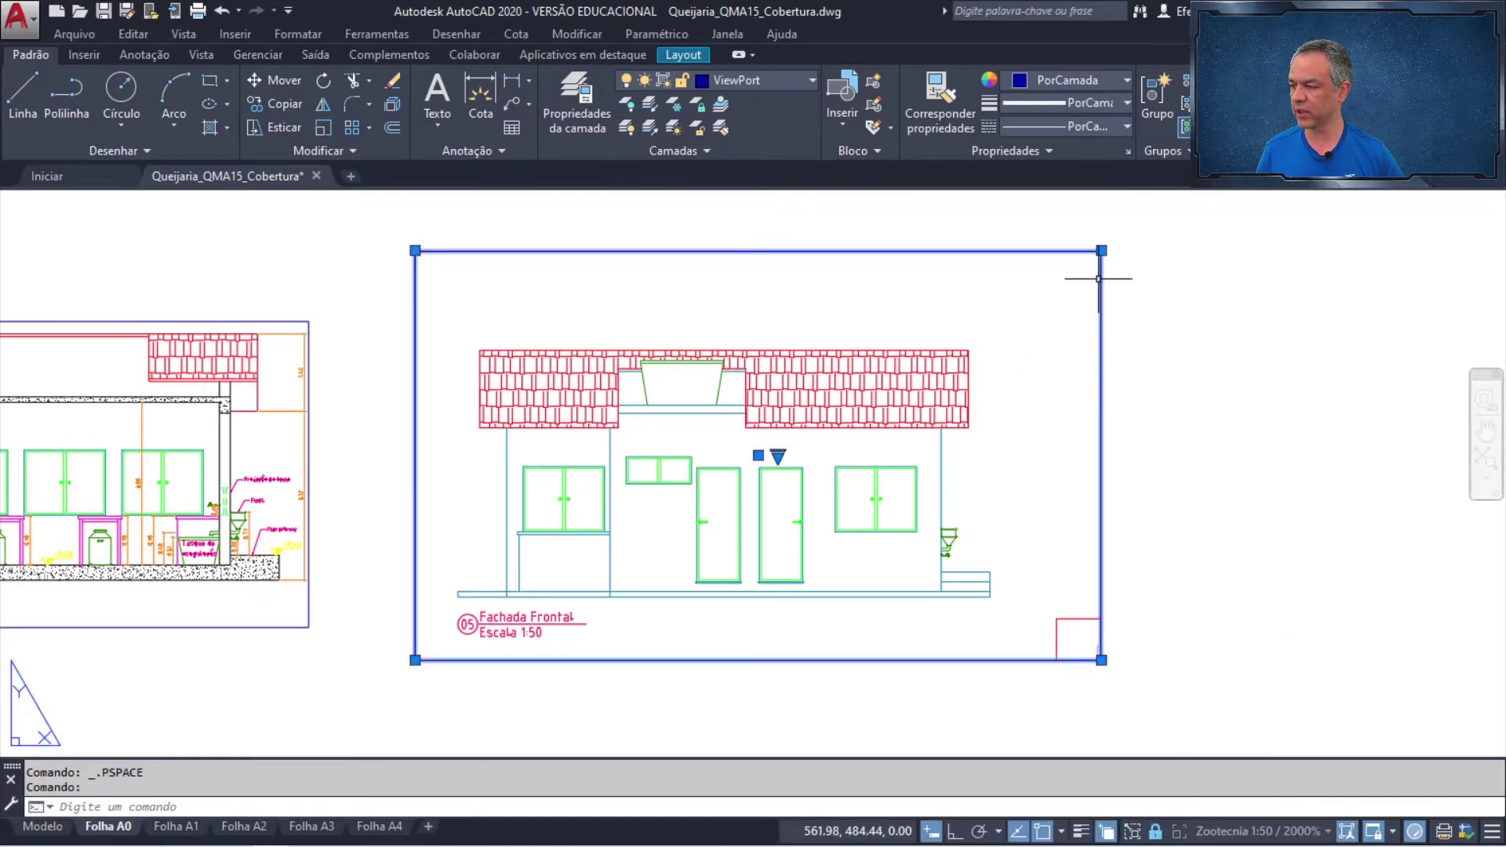
pyautogui.click(1101, 251)
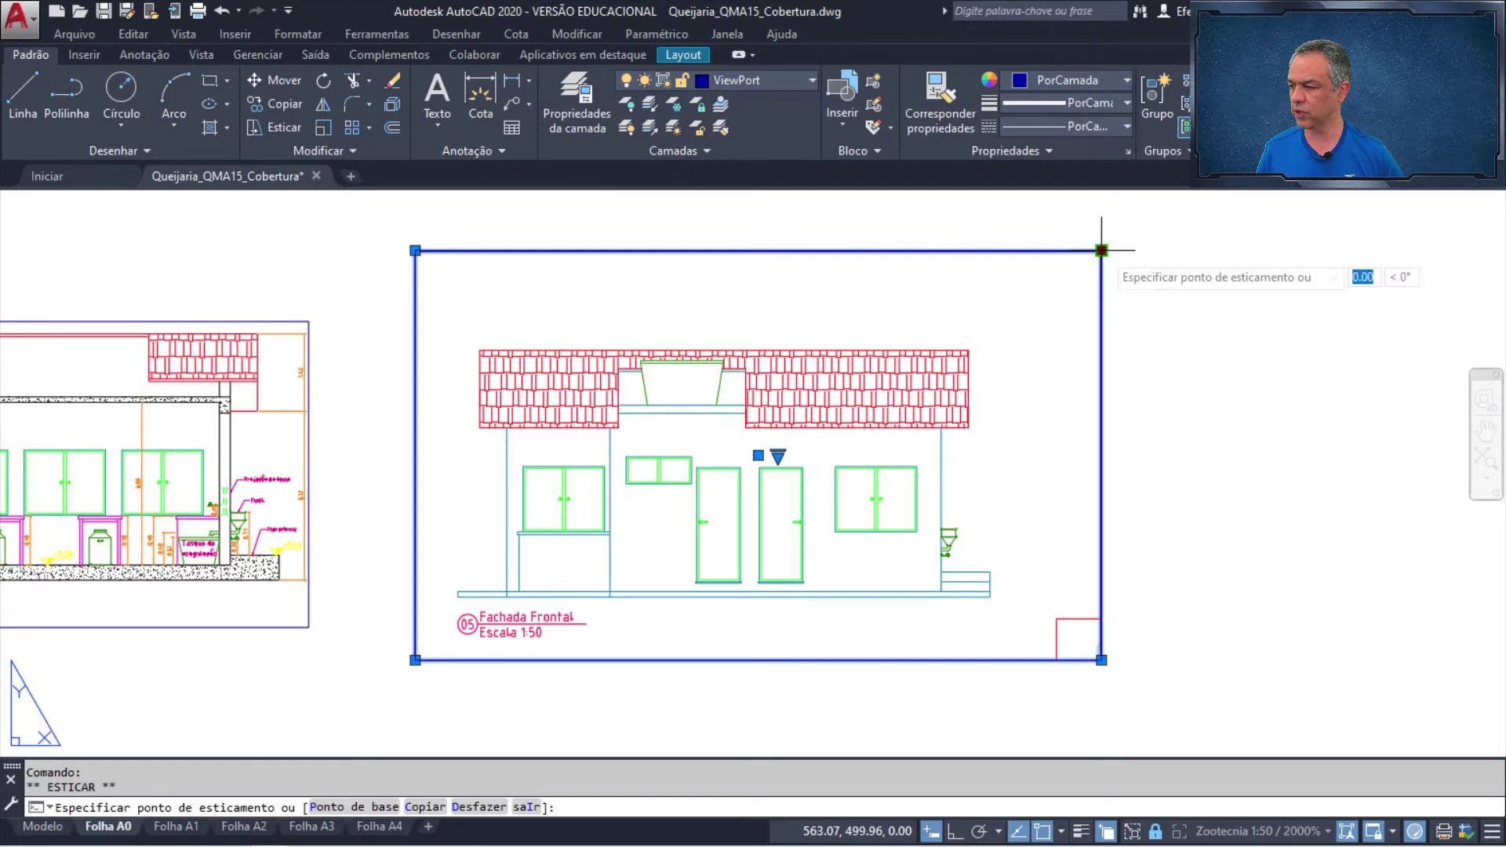
pyautogui.click(993, 343)
pyautogui.click(421, 660)
pyautogui.click(415, 659)
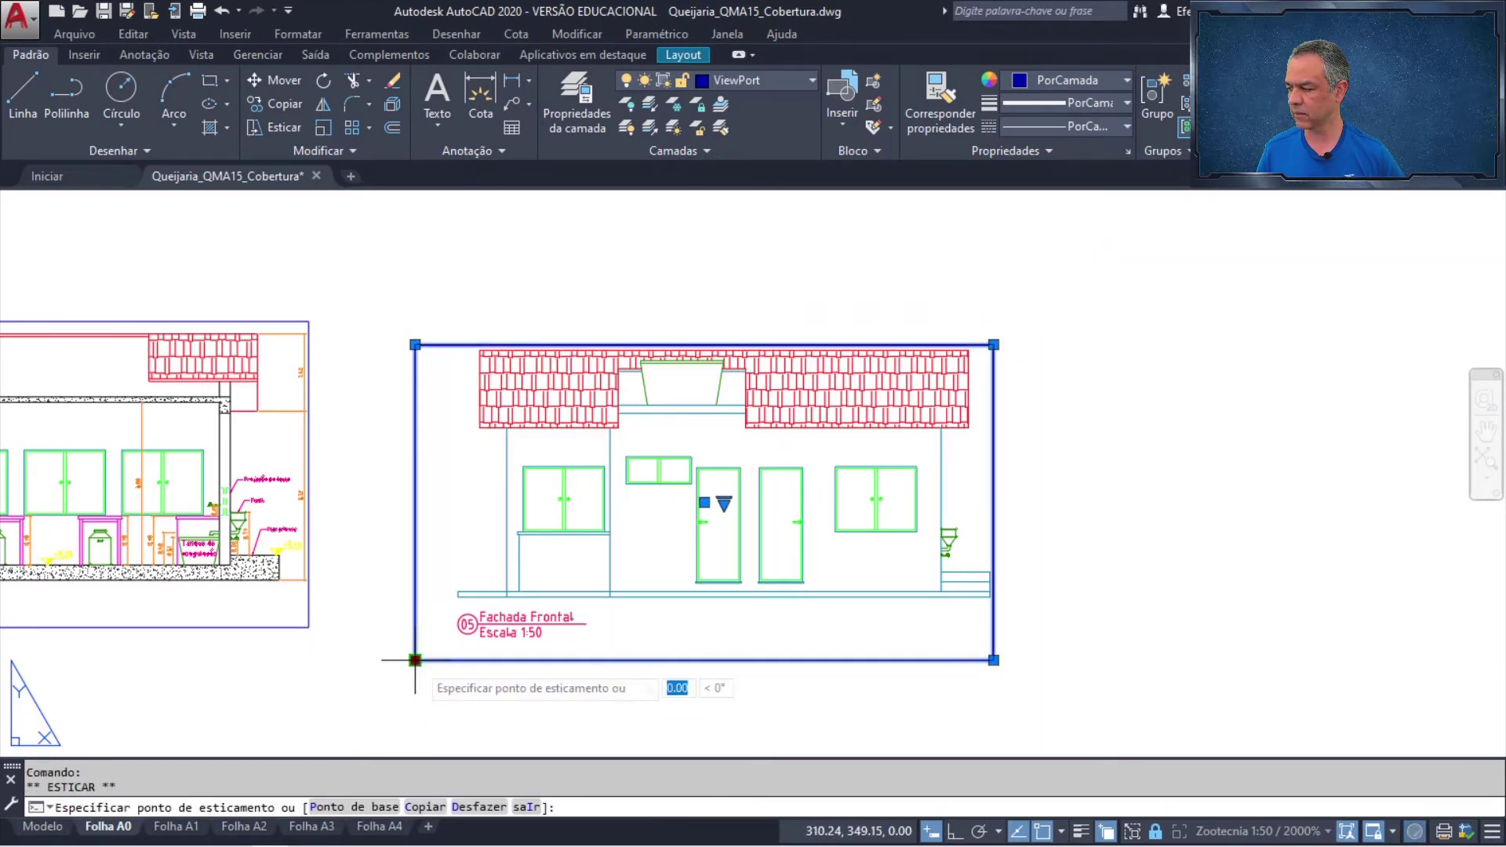
pyautogui.click(443, 643)
pyautogui.press('Escape')
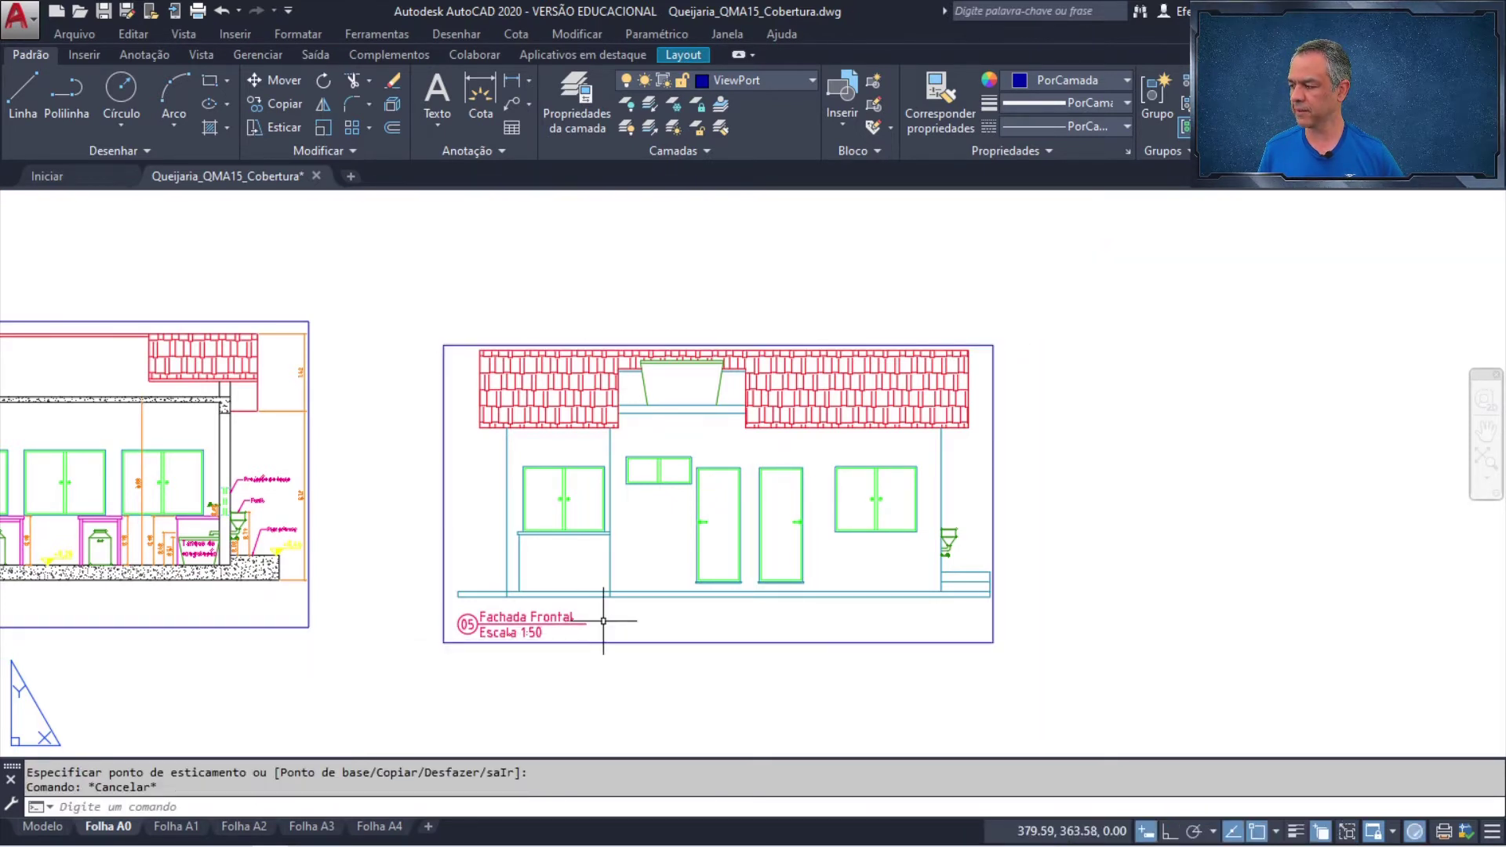
# - Create a sixth viewport in the empty area between the Fachada Frontal viewport and the sheet's right edge
pyautogui.scroll(-4, 603, 621)
pyautogui.moveTo(867, 578); pyautogui.dragTo(607, 430, button='middle')
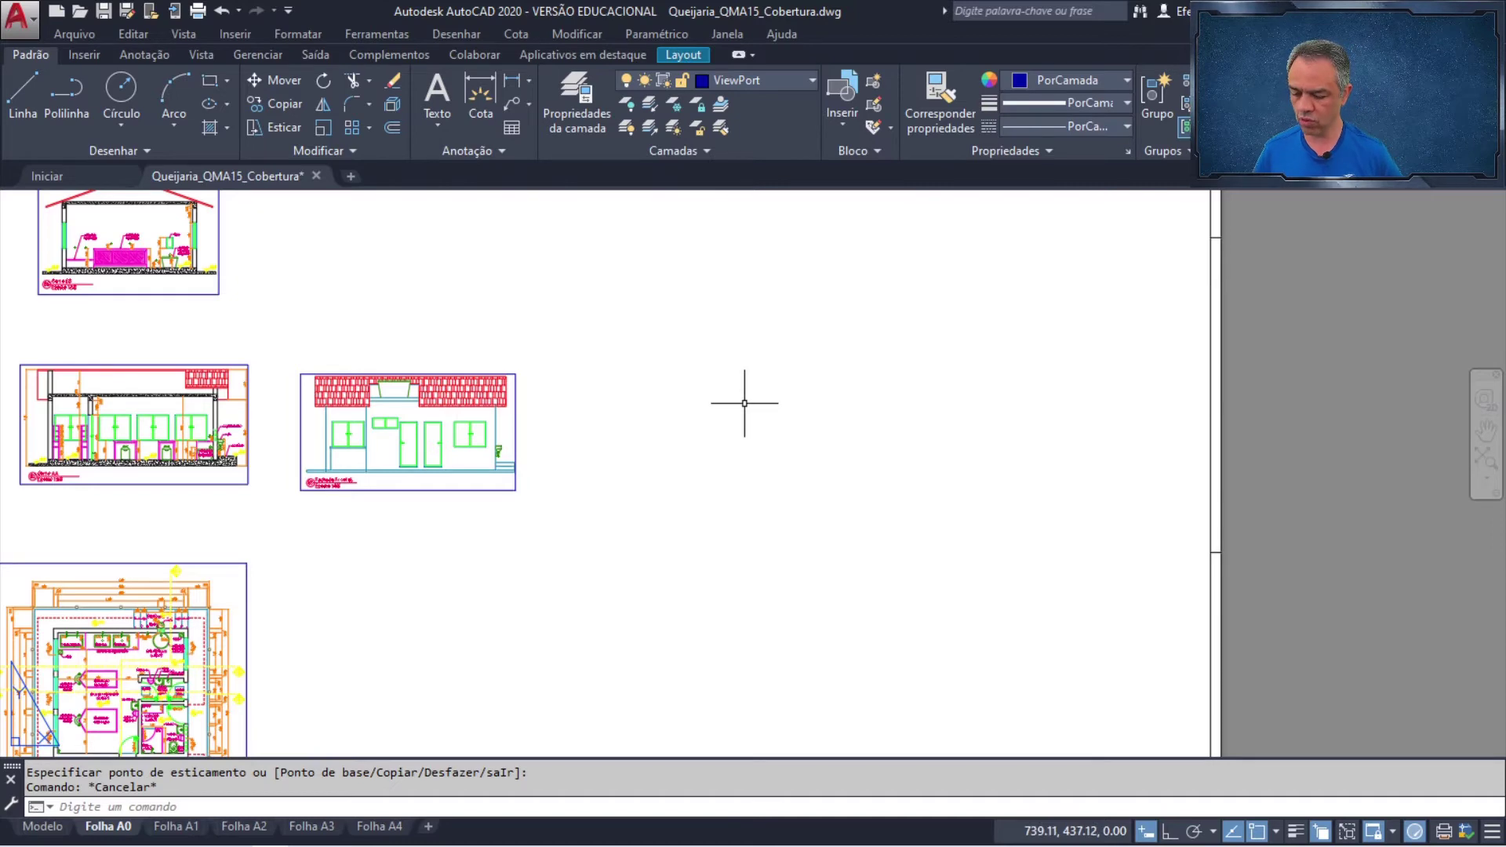
pyautogui.write('orts')
pyautogui.press('Return')
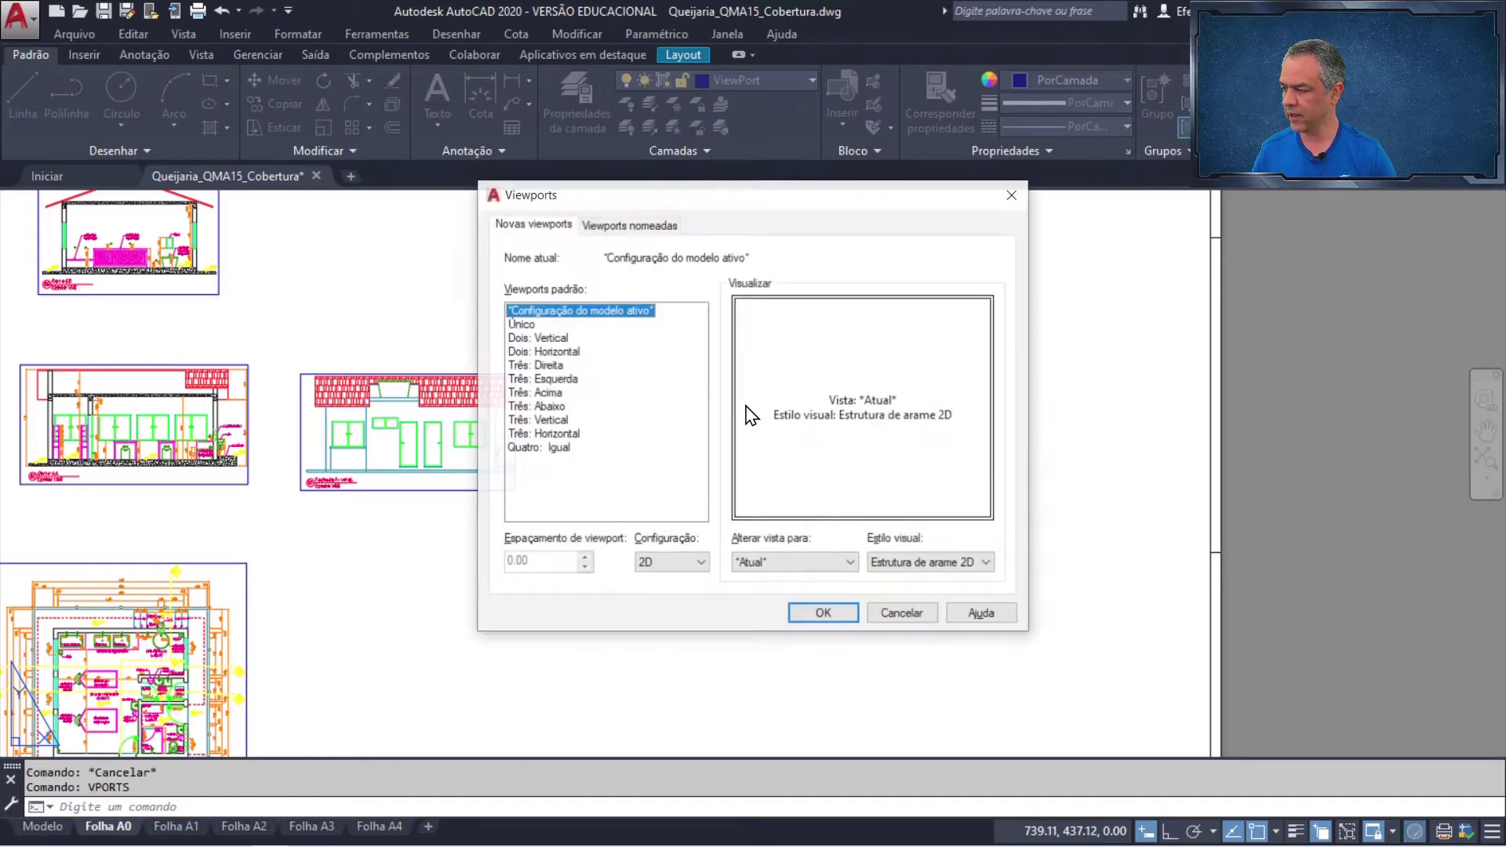
pyautogui.press('Return')
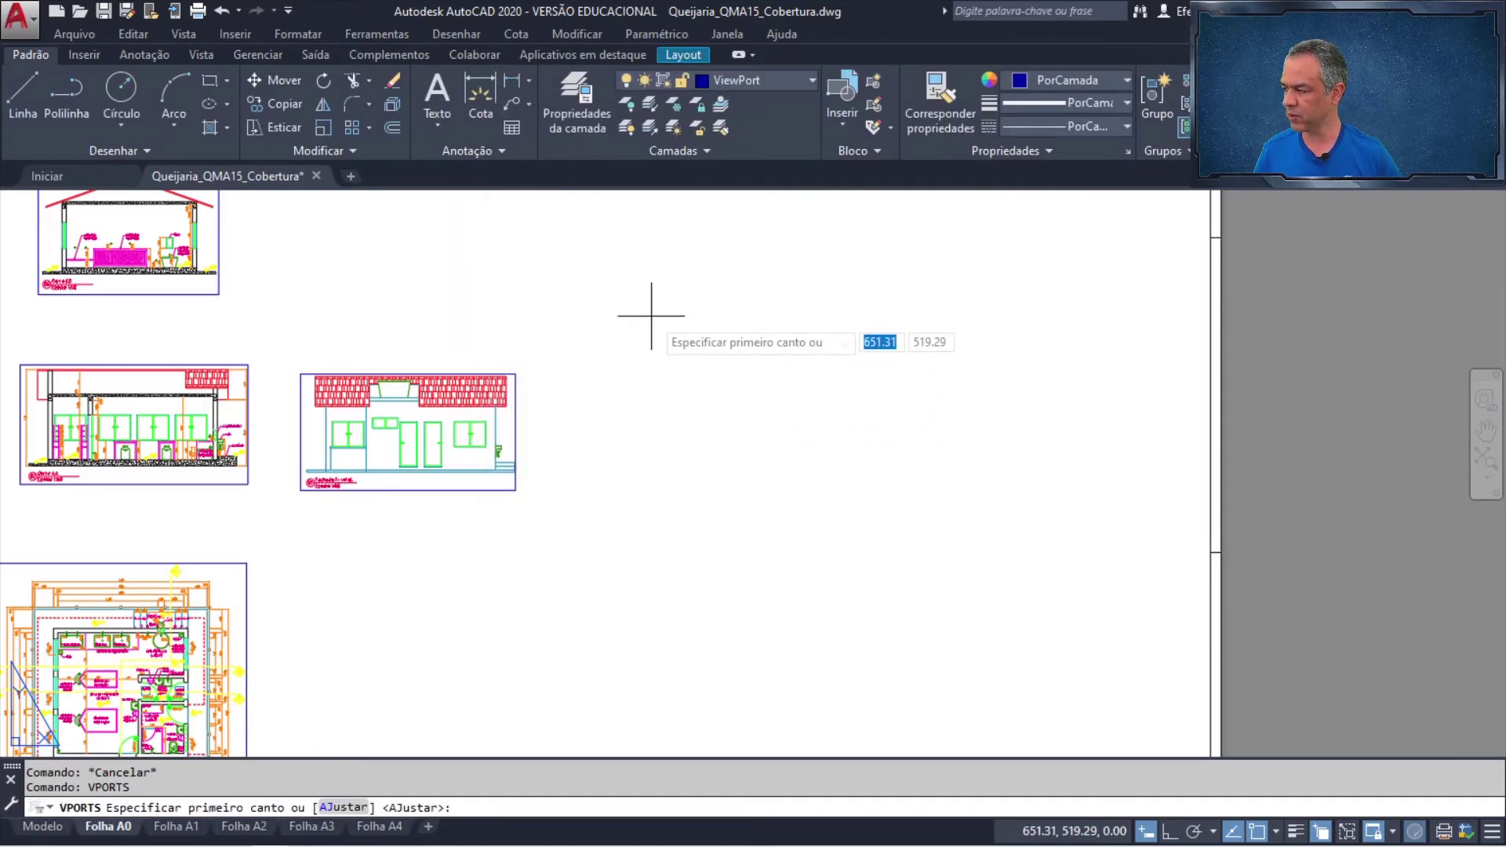
pyautogui.click(651, 316)
pyautogui.click(976, 551)
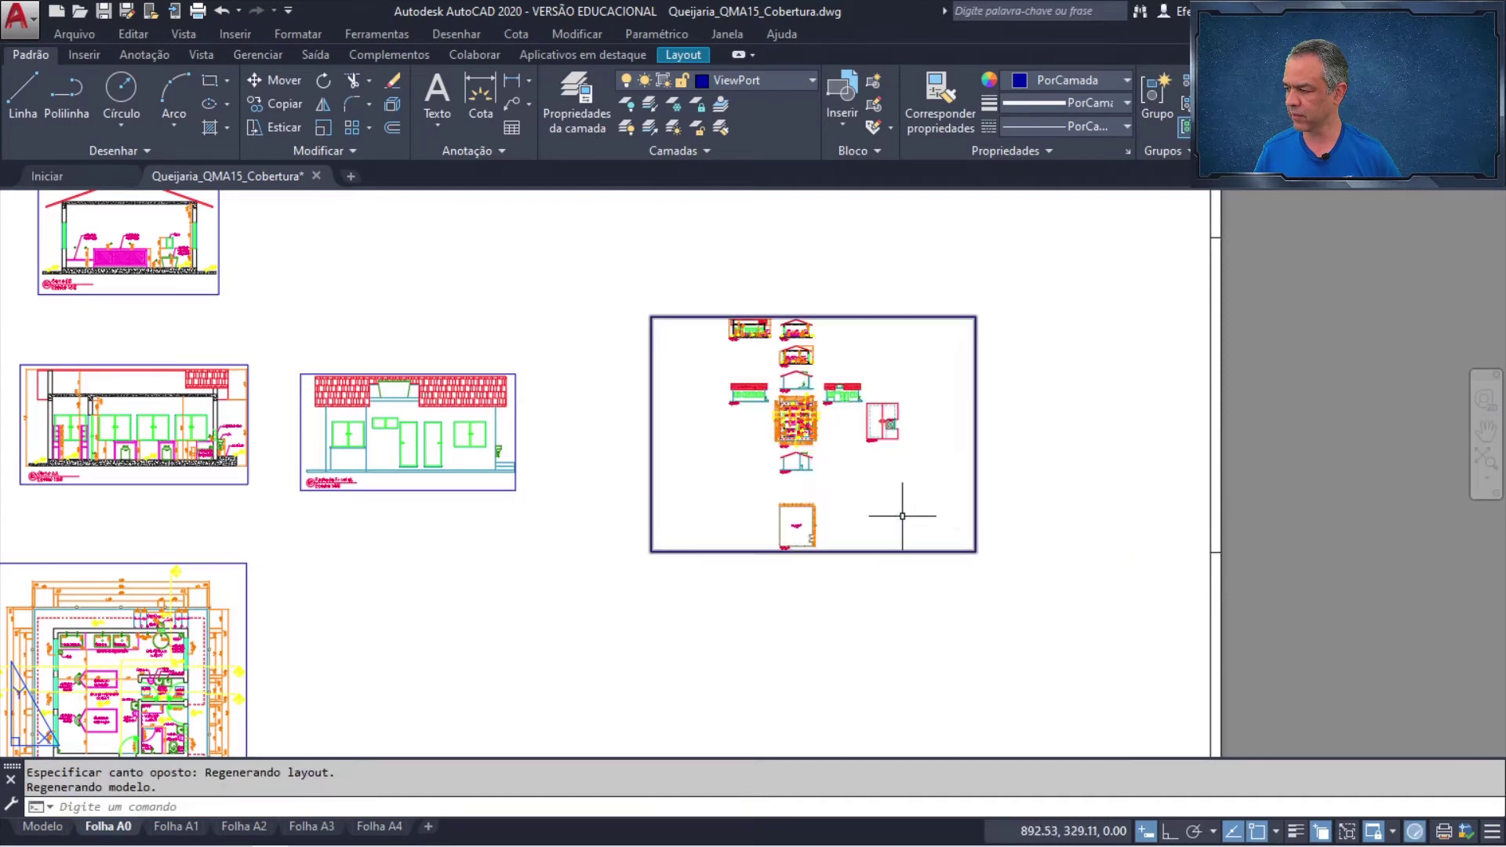
# - Activate model space in the sixth viewport and bring the enlarged Fachada Posterior elevation near its centre
pyautogui.click(901, 511)
pyautogui.doubleClick(880, 499)
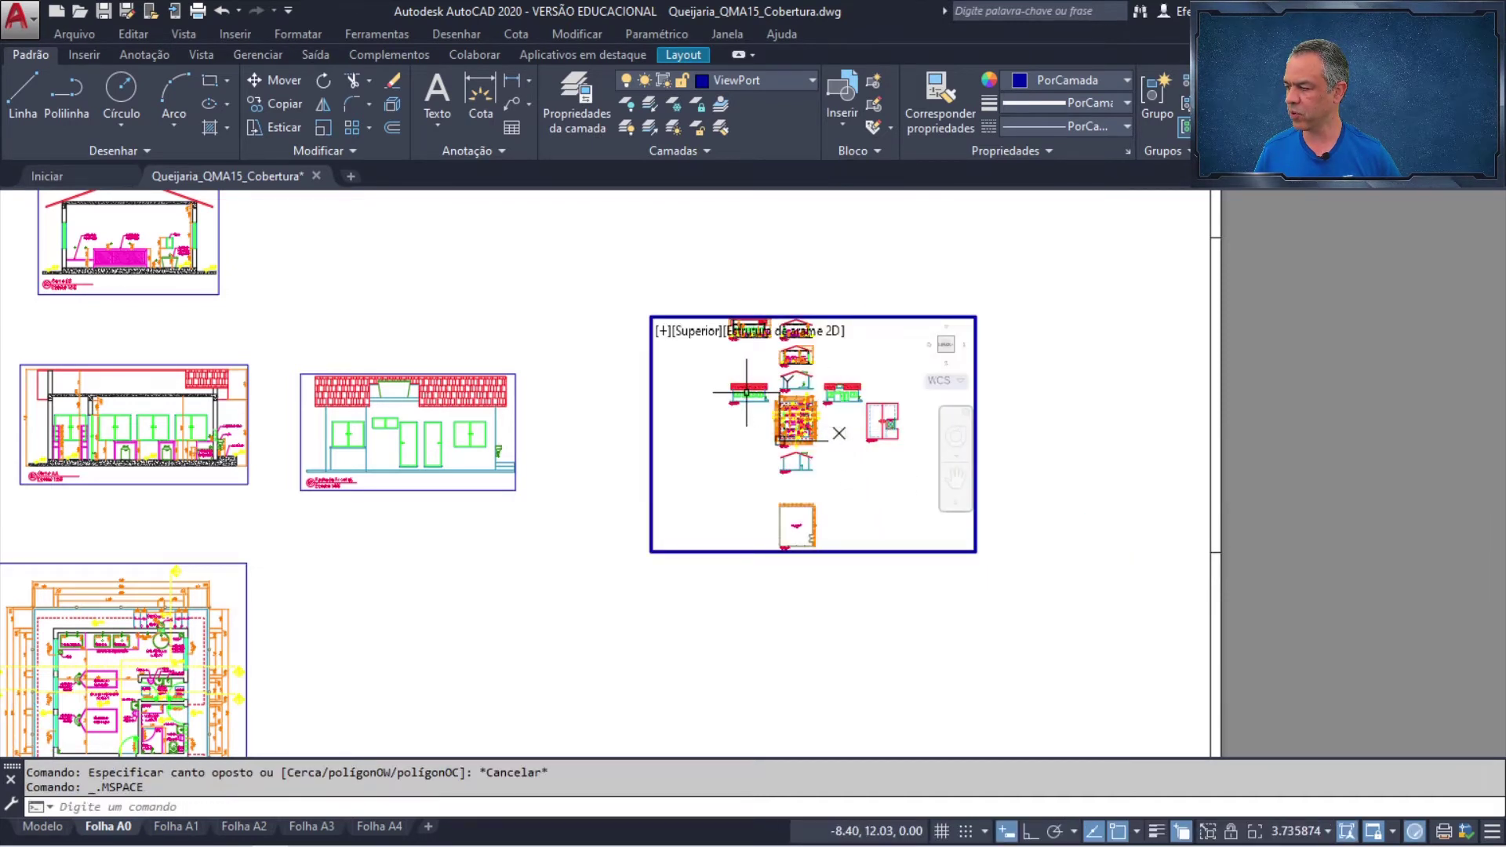
pyautogui.scroll(6, 747, 393)
pyautogui.scroll(2, 747, 391)
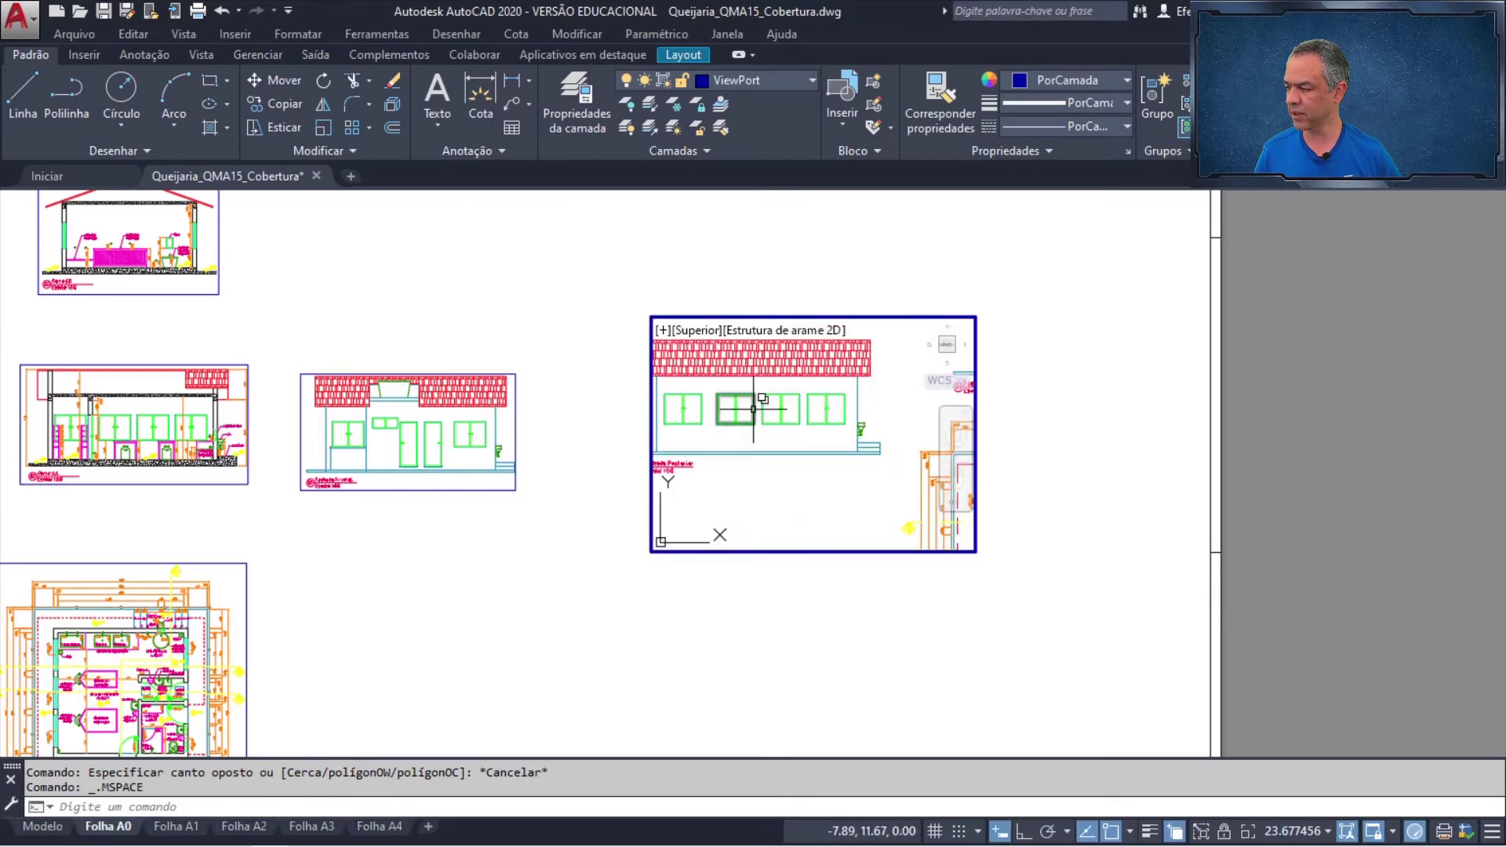
pyautogui.moveTo(754, 411); pyautogui.dragTo(834, 446, button='middle')
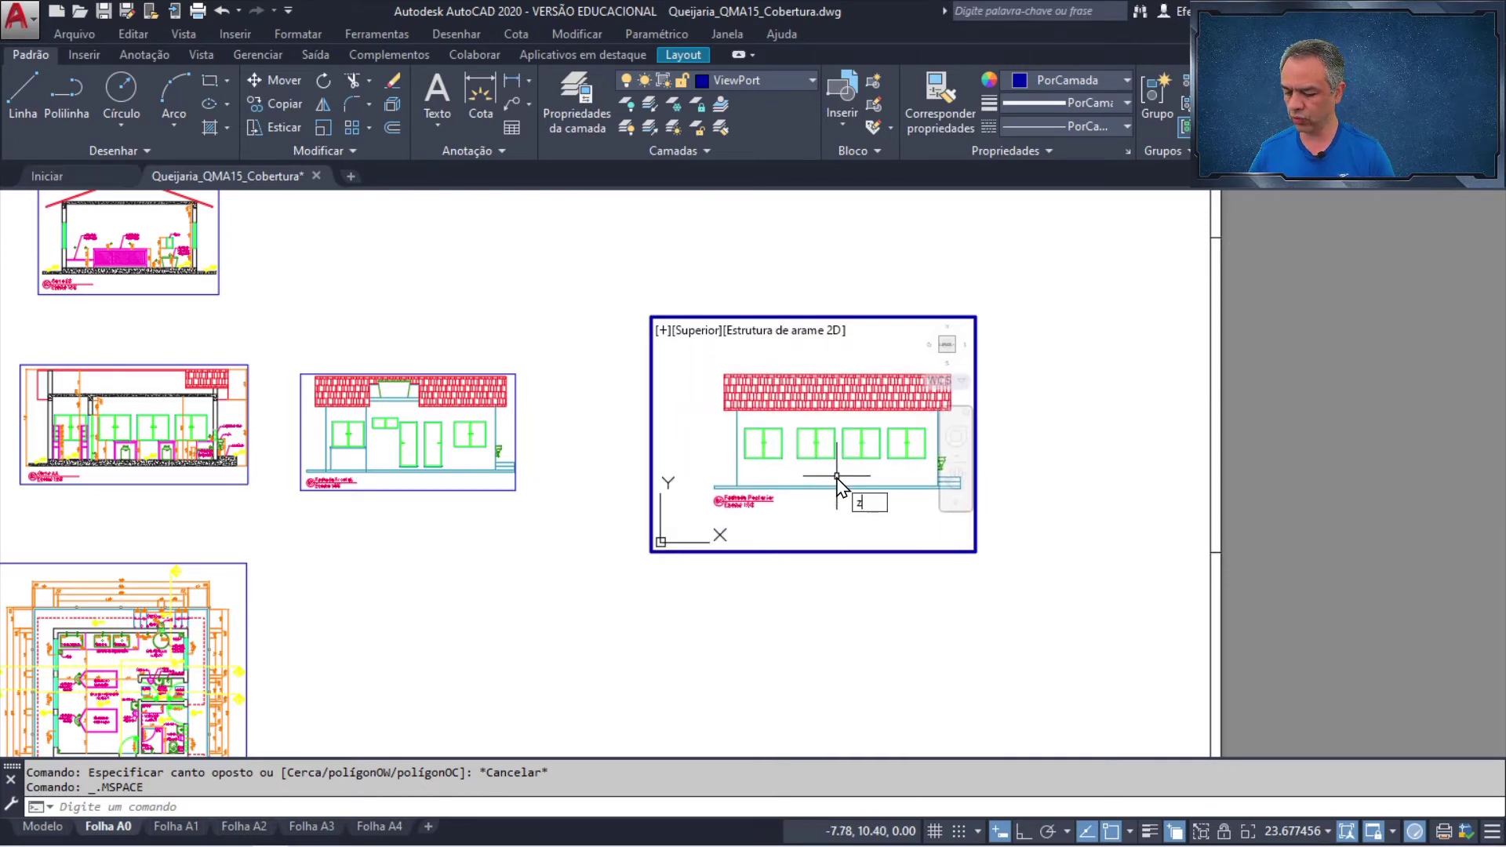
# - Scale the Fachada Posterior view to 20xp, lock its viewport and return to paper space
pyautogui.press('Return')
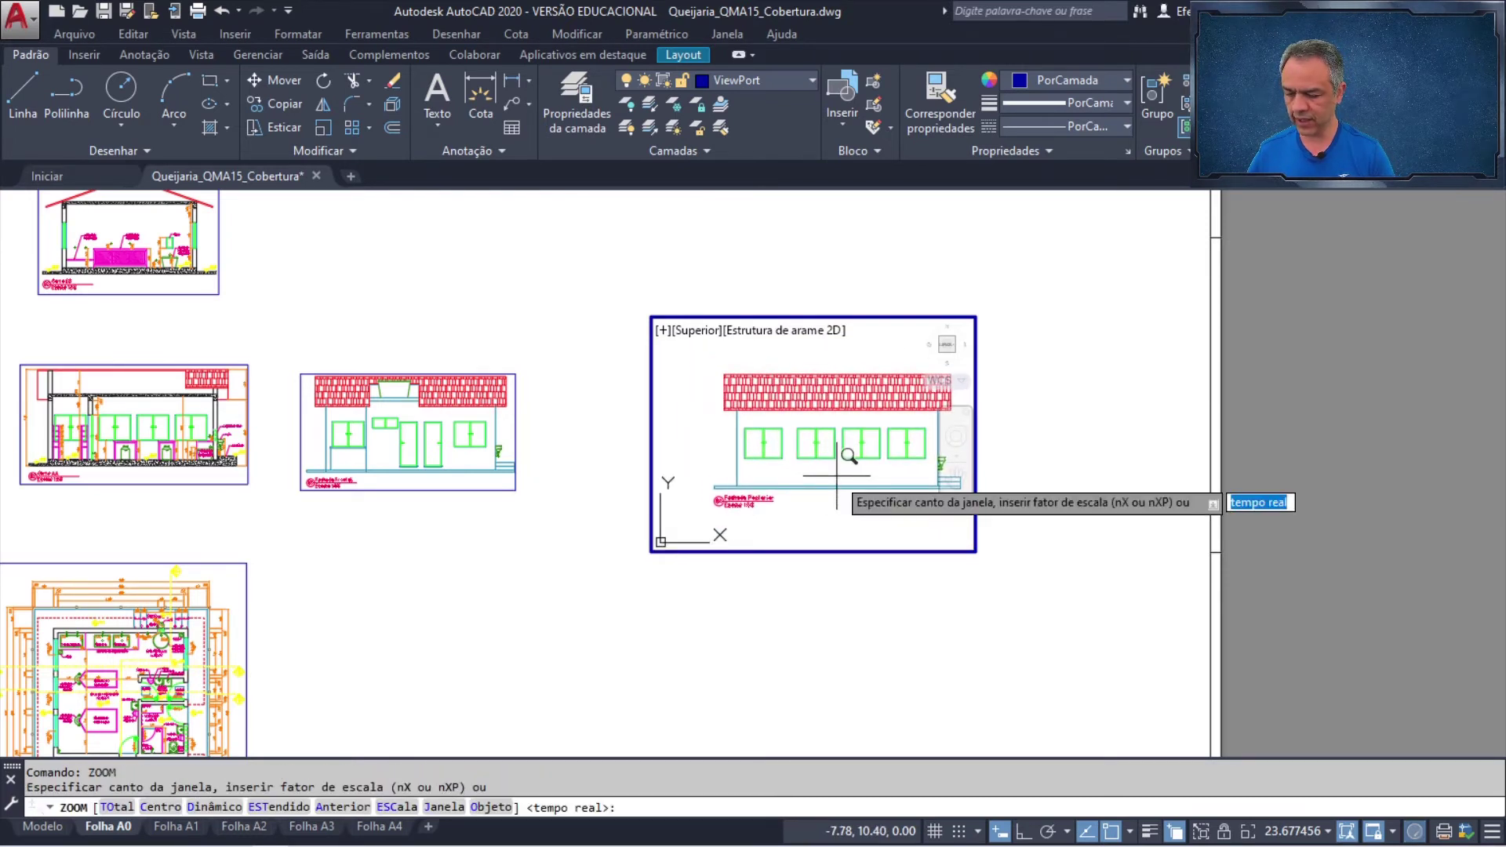
pyautogui.write('20xp')
pyautogui.press('Return')
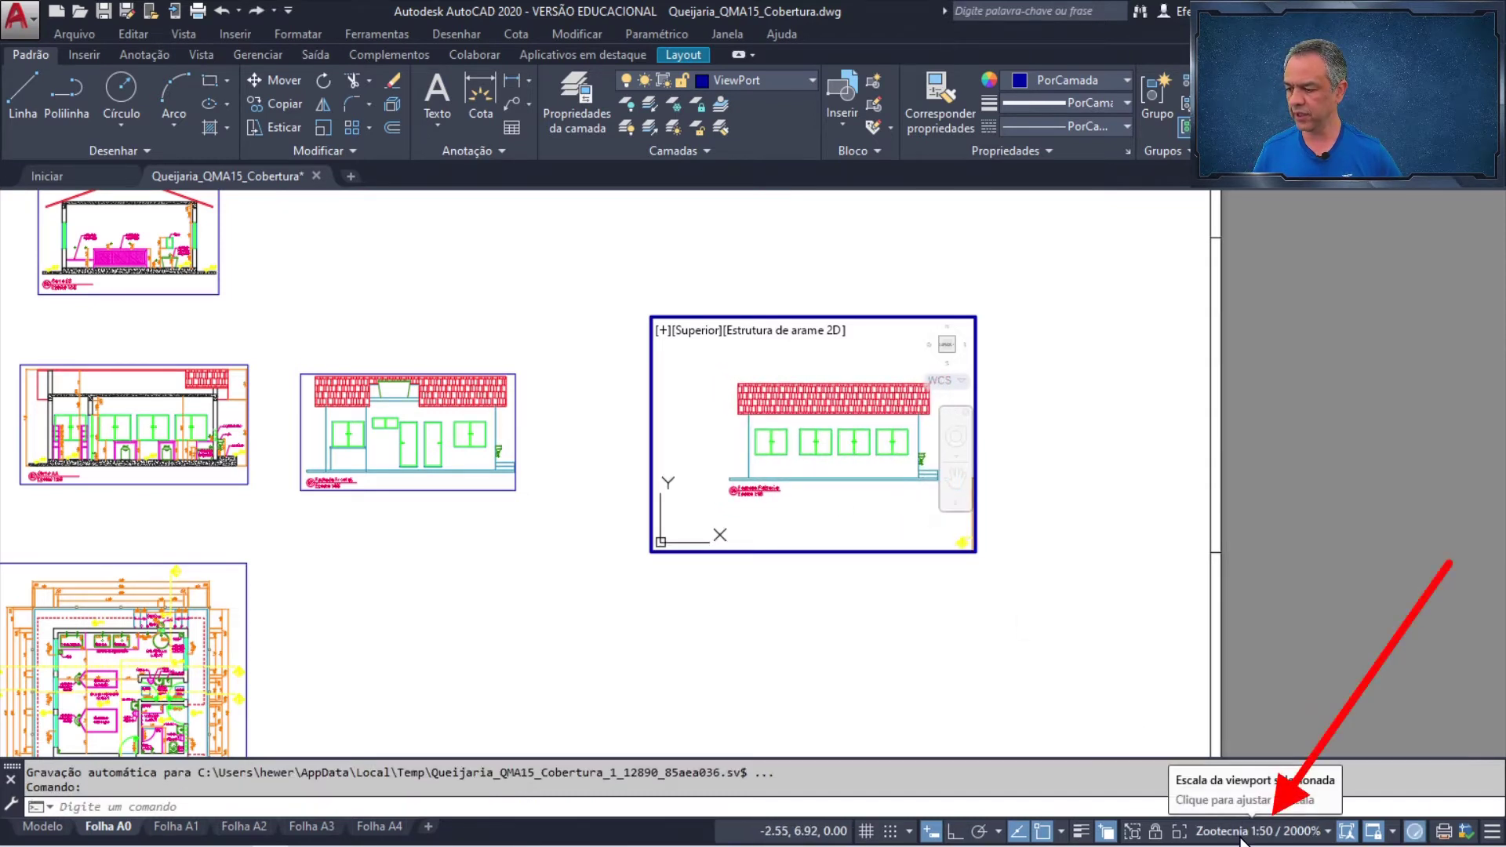
pyautogui.click(1155, 833)
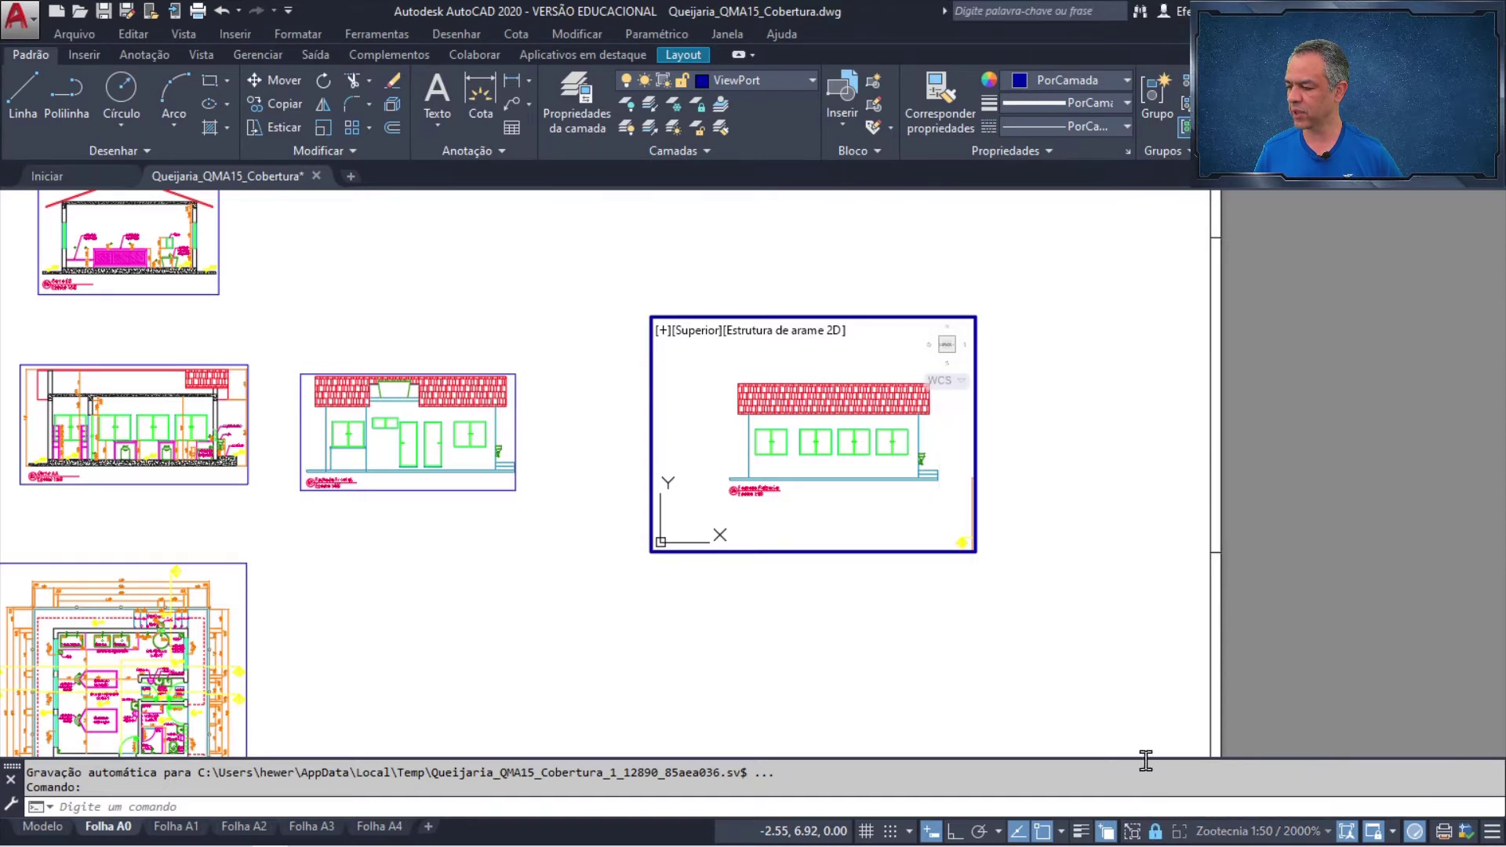
pyautogui.doubleClick(1063, 576)
# - Stretch the sixth viewport's upper-right and lower-left corners inward to frame only Fachada Posterior with its title
pyautogui.click(975, 427)
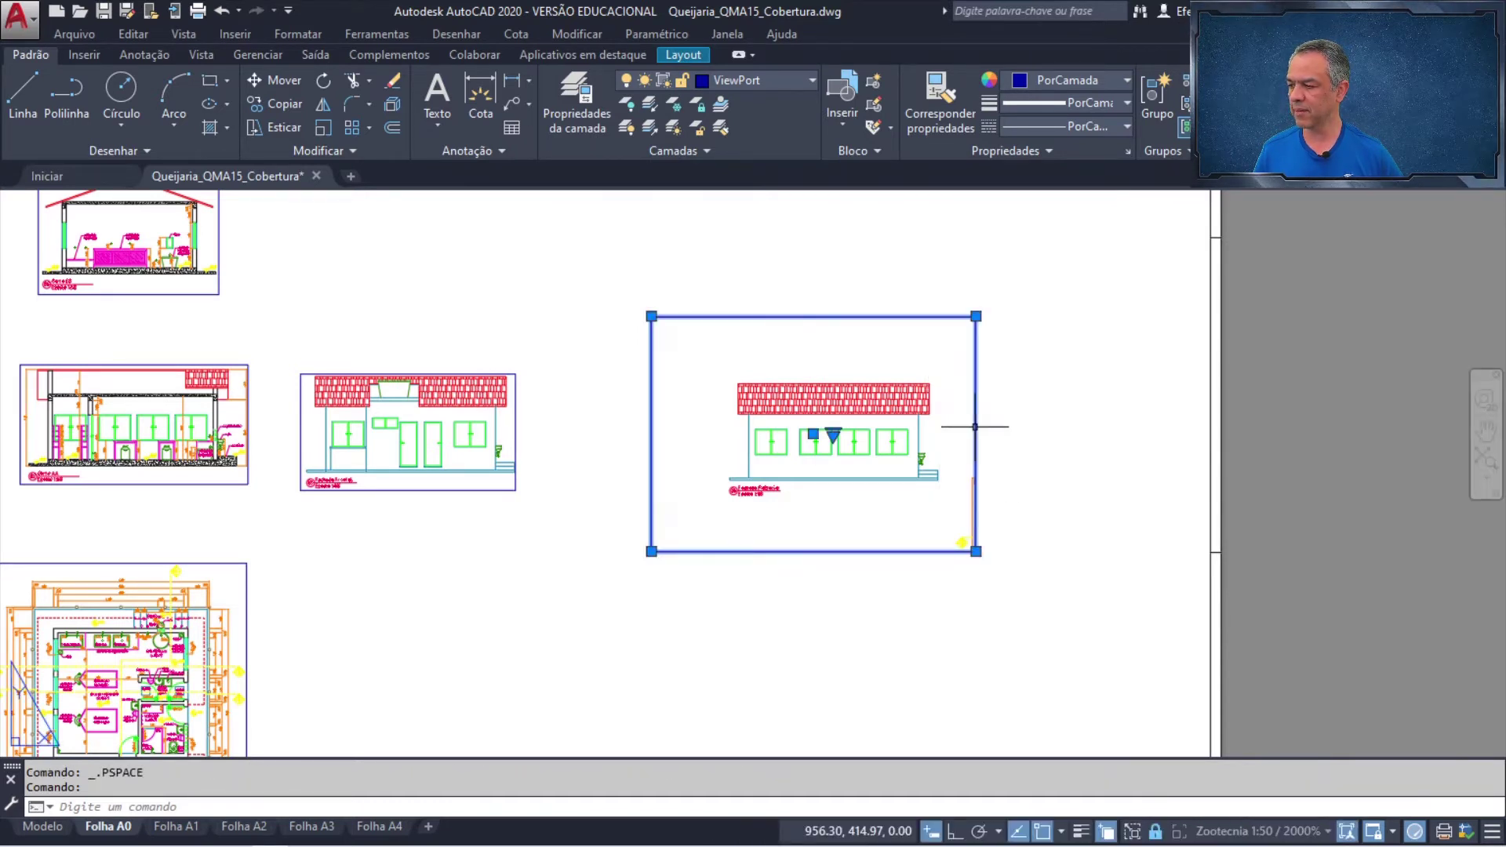
pyautogui.click(976, 316)
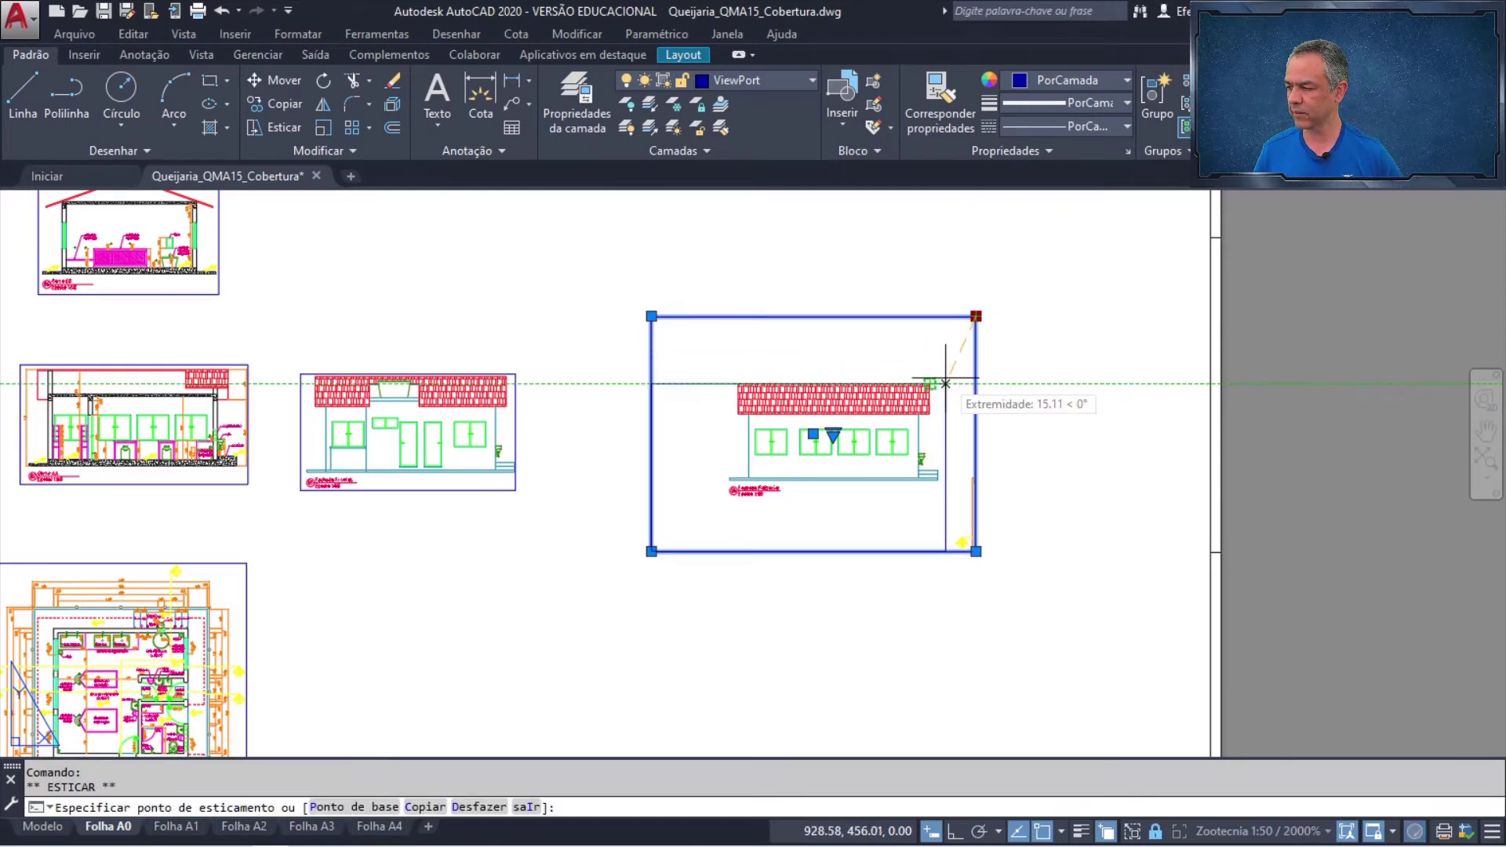
pyautogui.scroll(2, 944, 379)
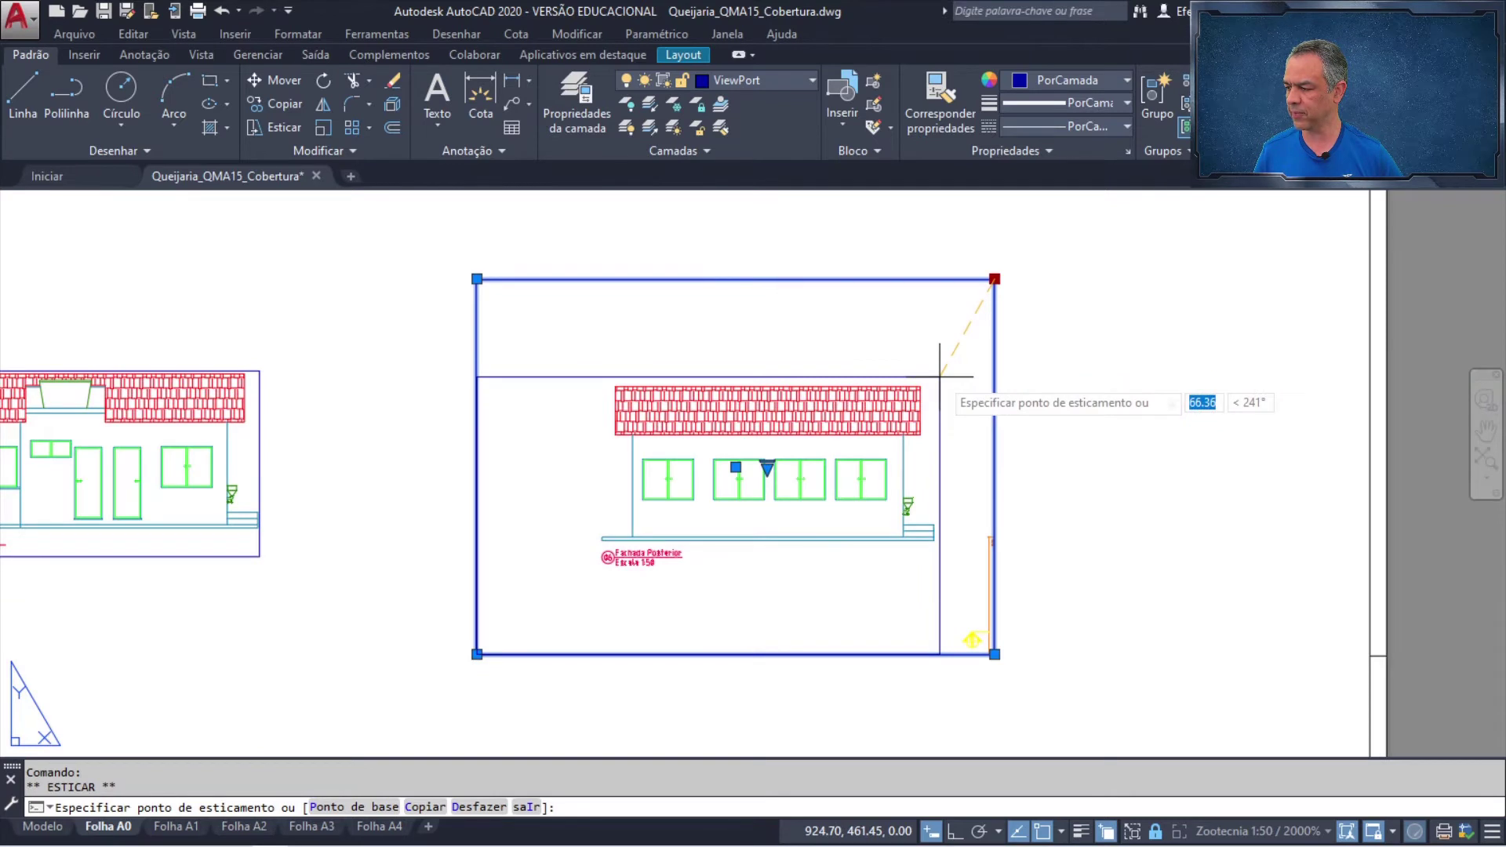
pyautogui.click(940, 377)
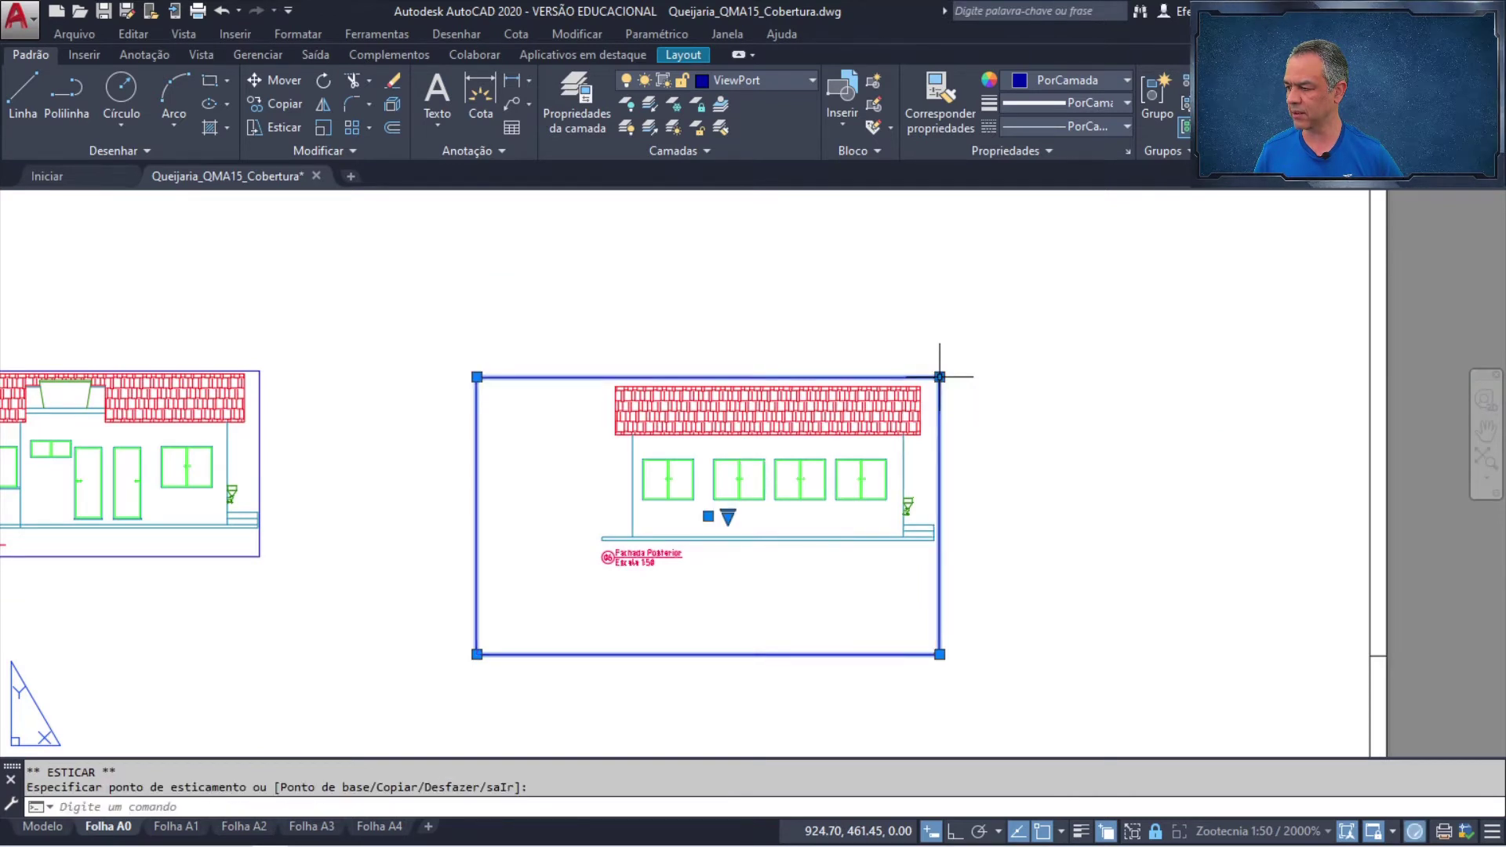
pyautogui.click(476, 653)
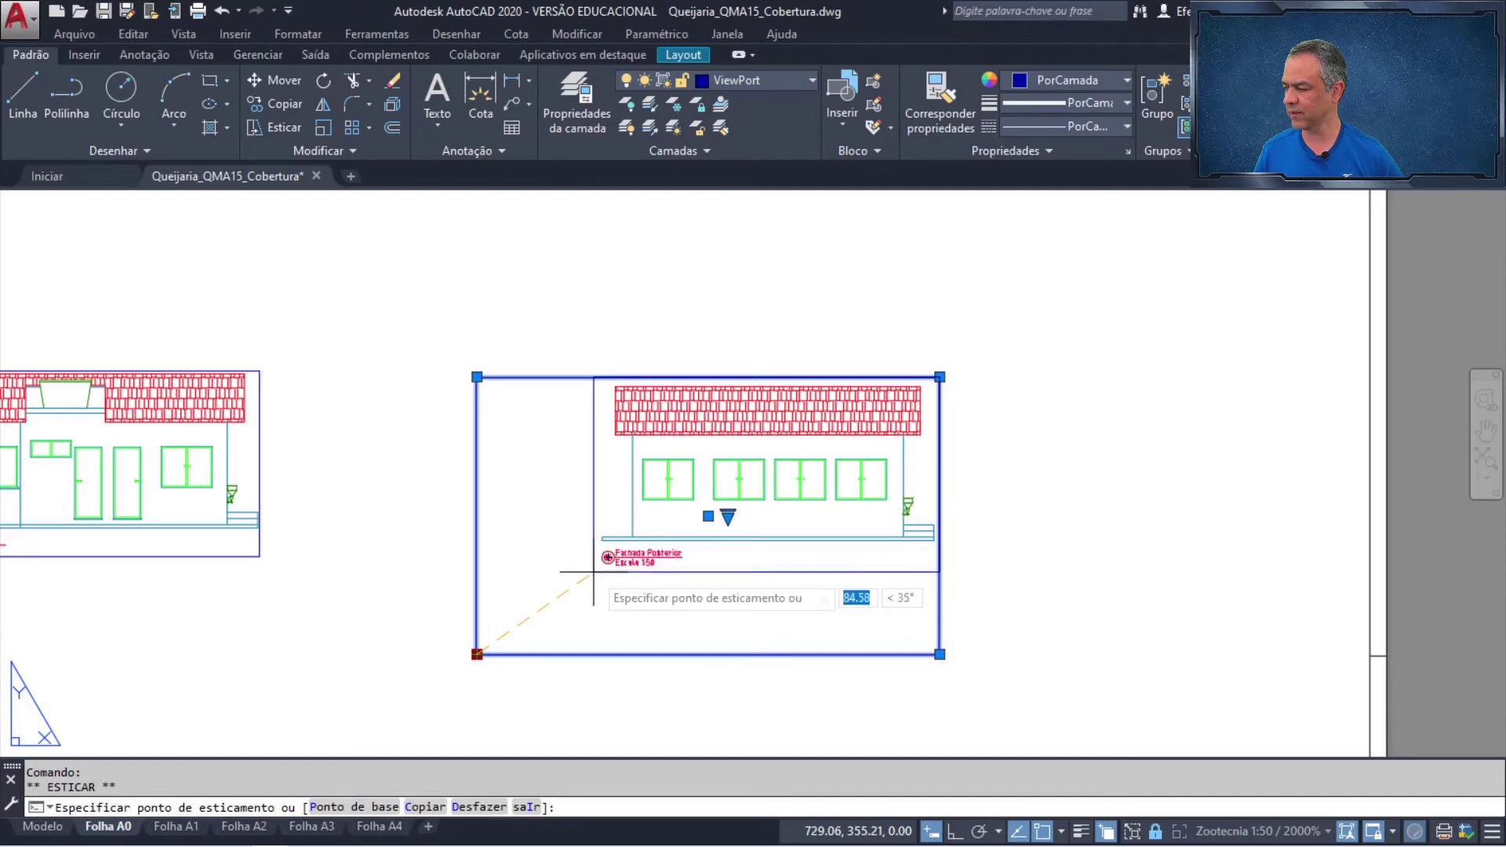
pyautogui.click(586, 575)
pyautogui.press('Escape')
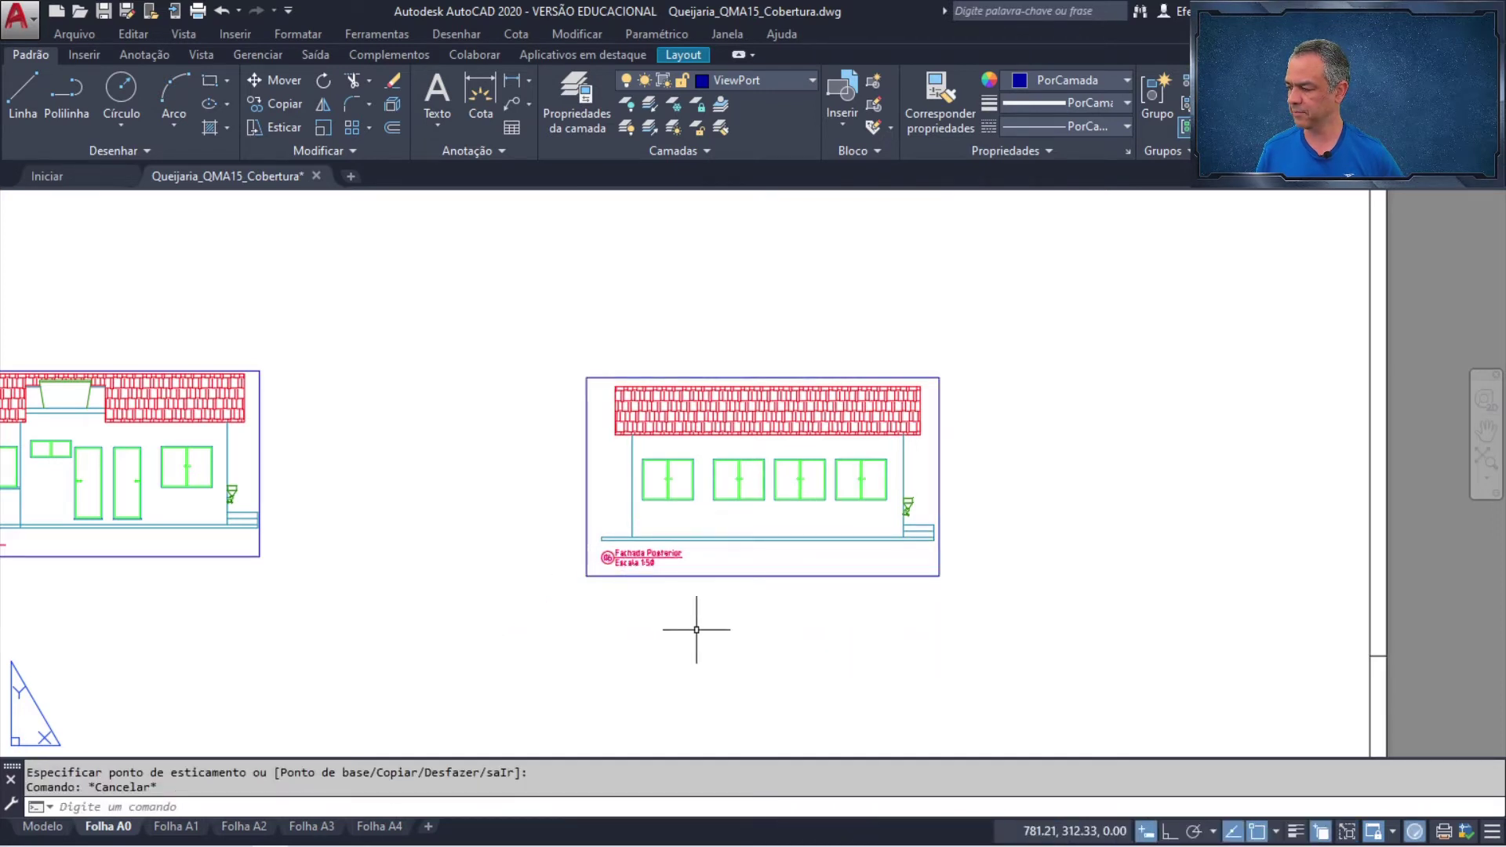
# - Create a seventh viewport in the empty area above the Fachada Frontal viewport, beside the section viewports
pyautogui.middleClick(697, 629)
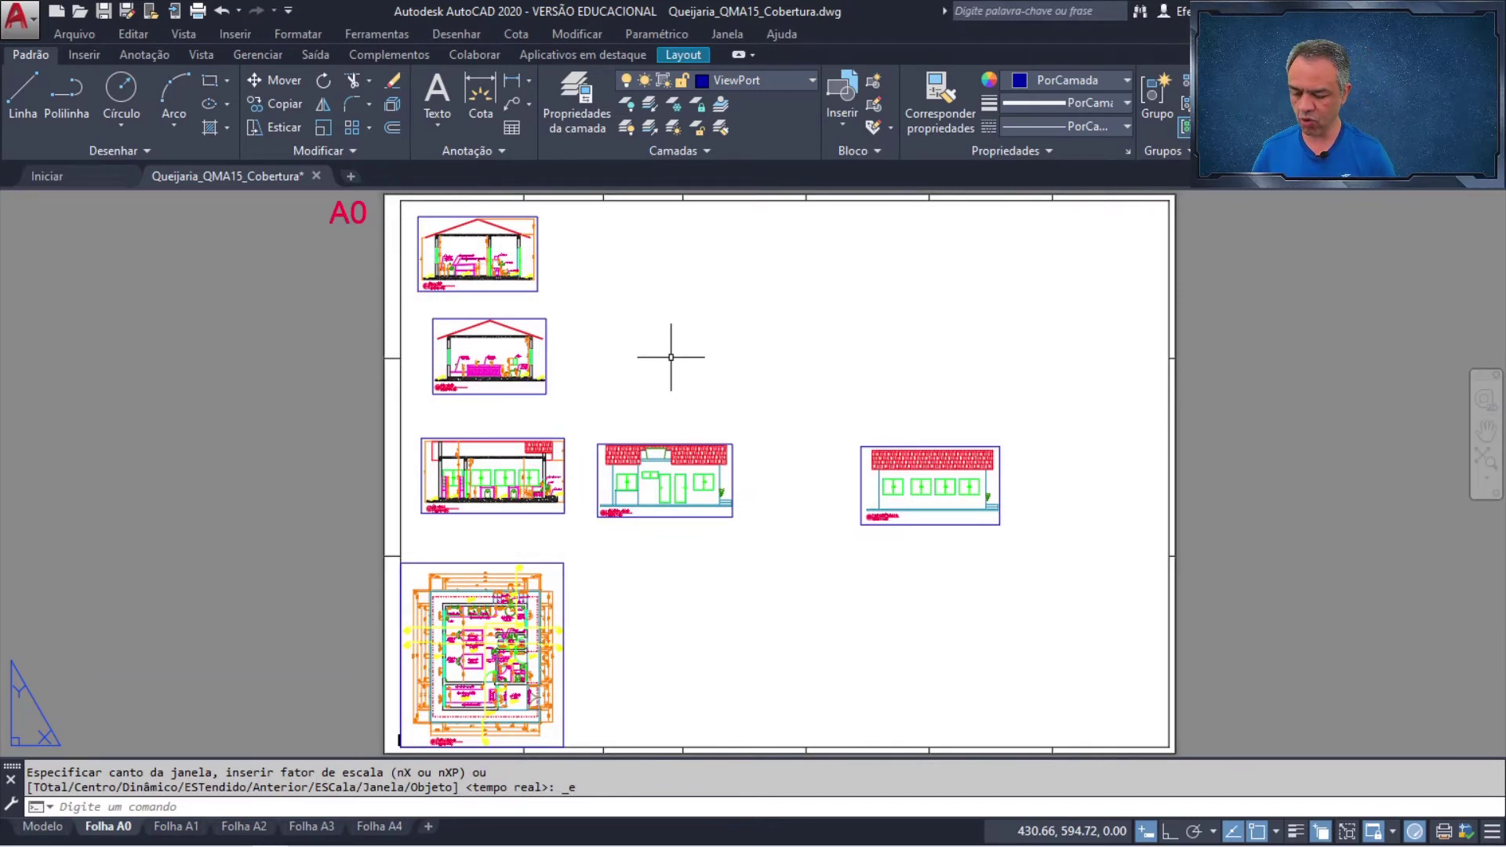
pyautogui.write('vpor')
pyautogui.press('Return')
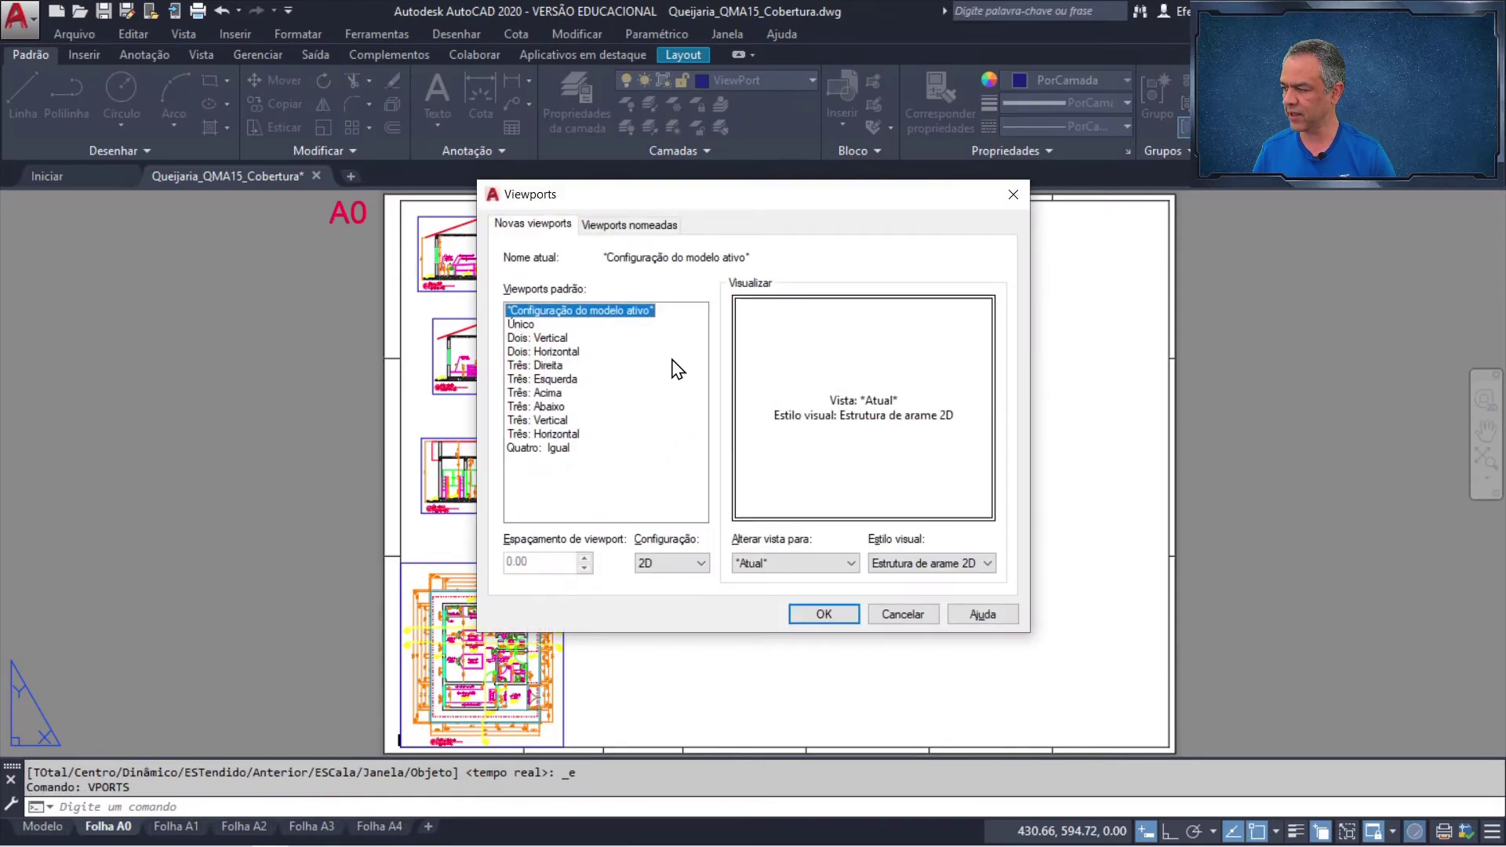
pyautogui.press('Return')
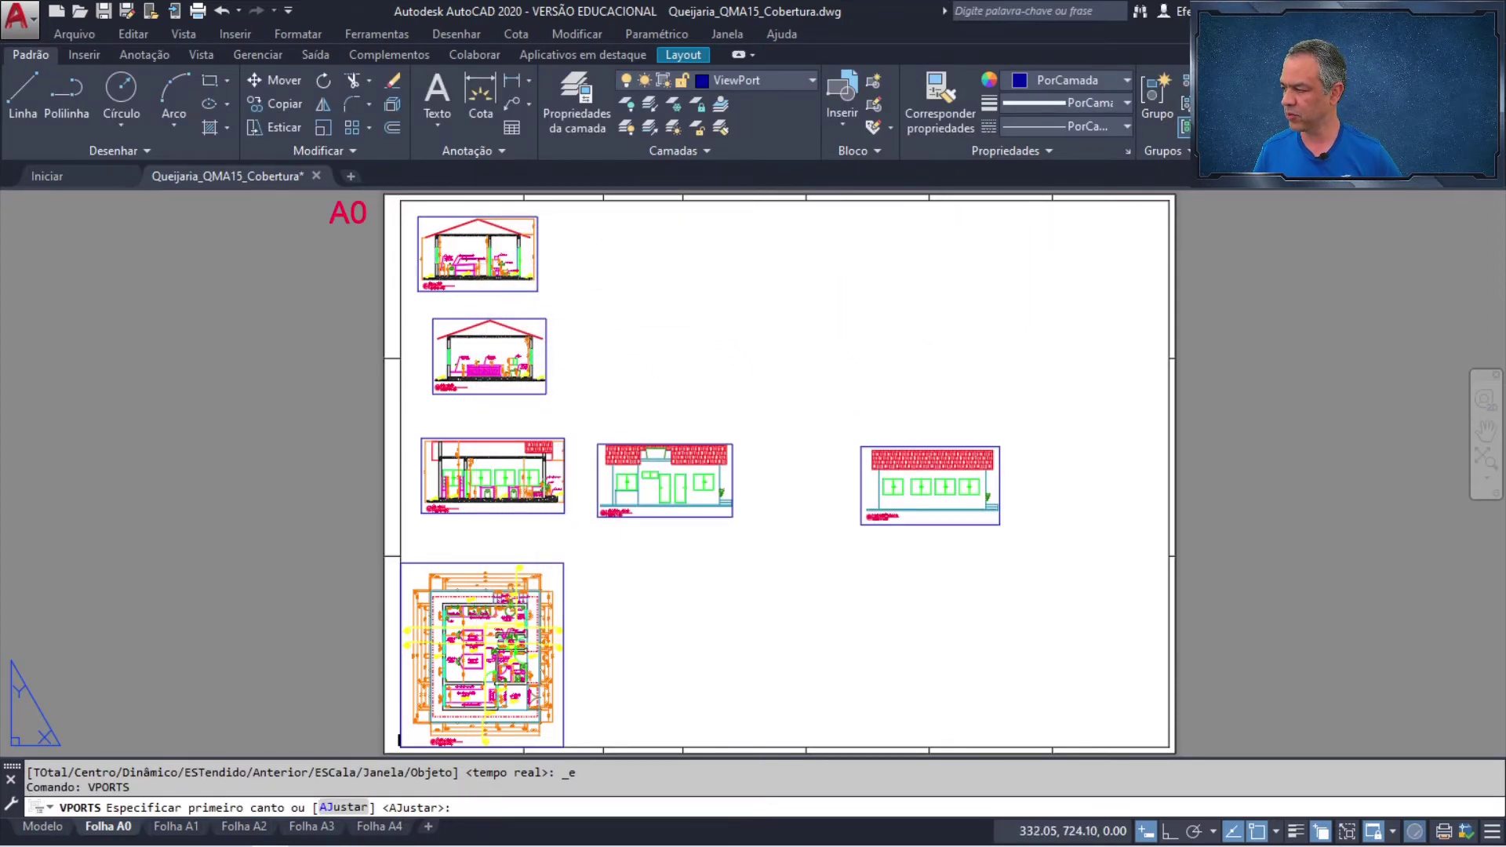
pyautogui.click(605, 271)
pyautogui.click(788, 425)
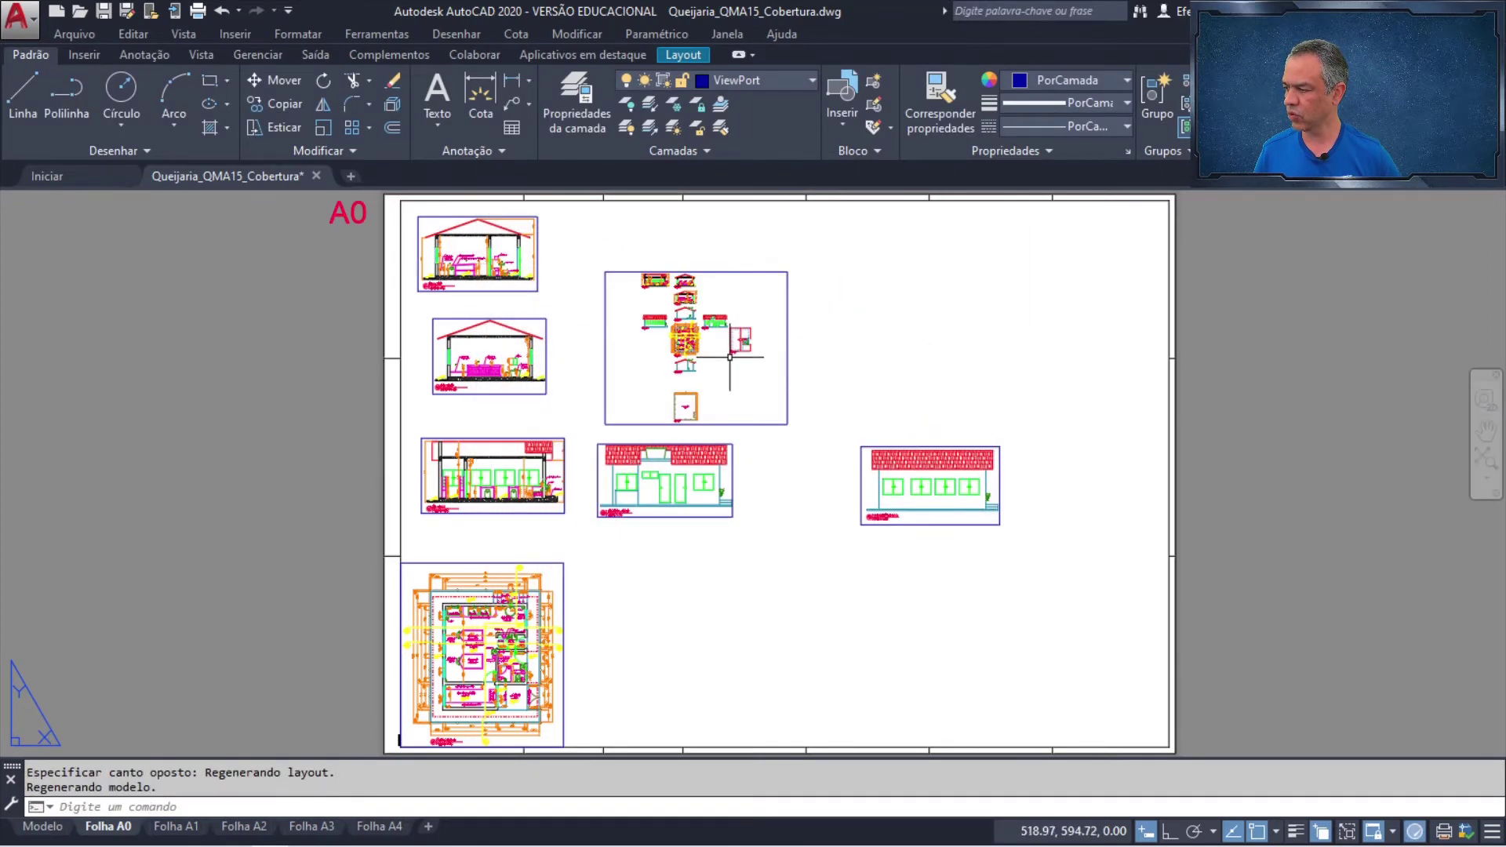
# - Activate model space in the seventh viewport and enlarge the Fachada Lateral Esq. elevation inside it
pyautogui.doubleClick(729, 360)
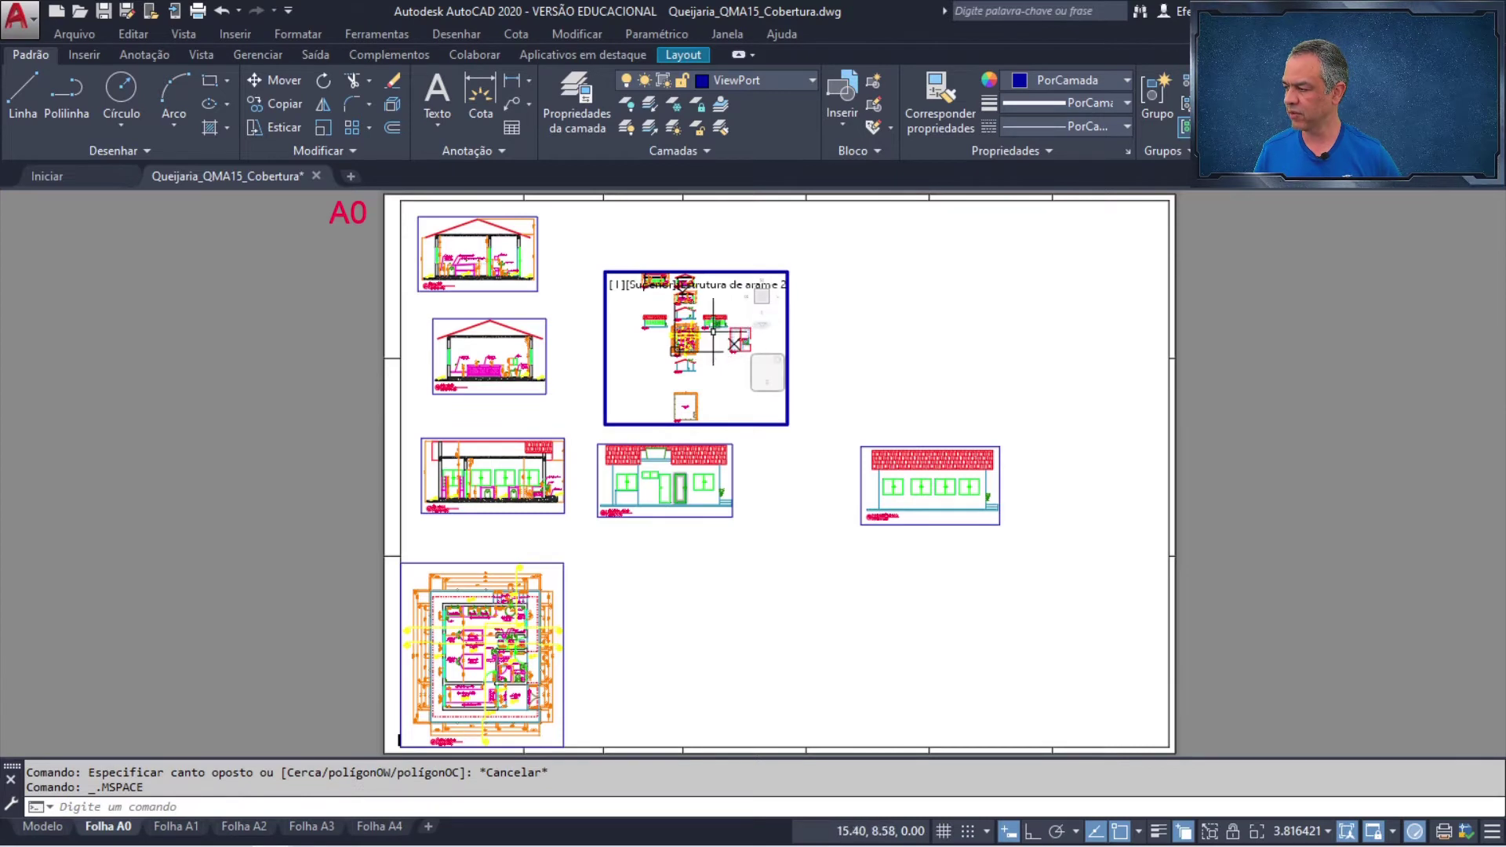
pyautogui.scroll(8, 734, 343)
pyautogui.moveTo(706, 369); pyautogui.dragTo(724, 393, button='middle')
pyautogui.scroll(2, 724, 393)
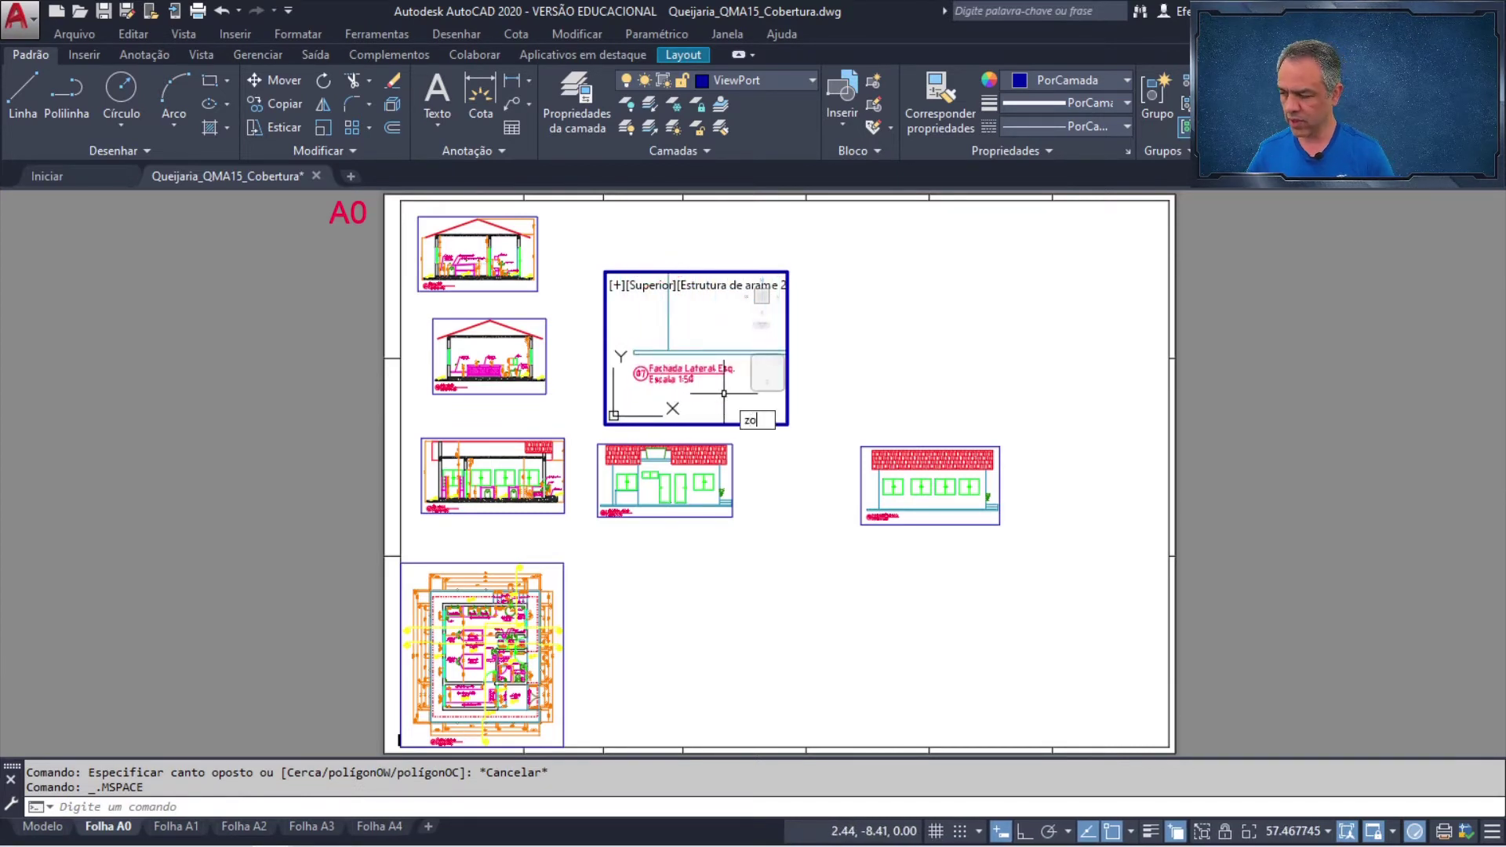
# - Scale the Fachada Lateral Esq. view to 20xp with the whole elevation in frame, and lock its viewport before returning to paper space
pyautogui.press('Return')
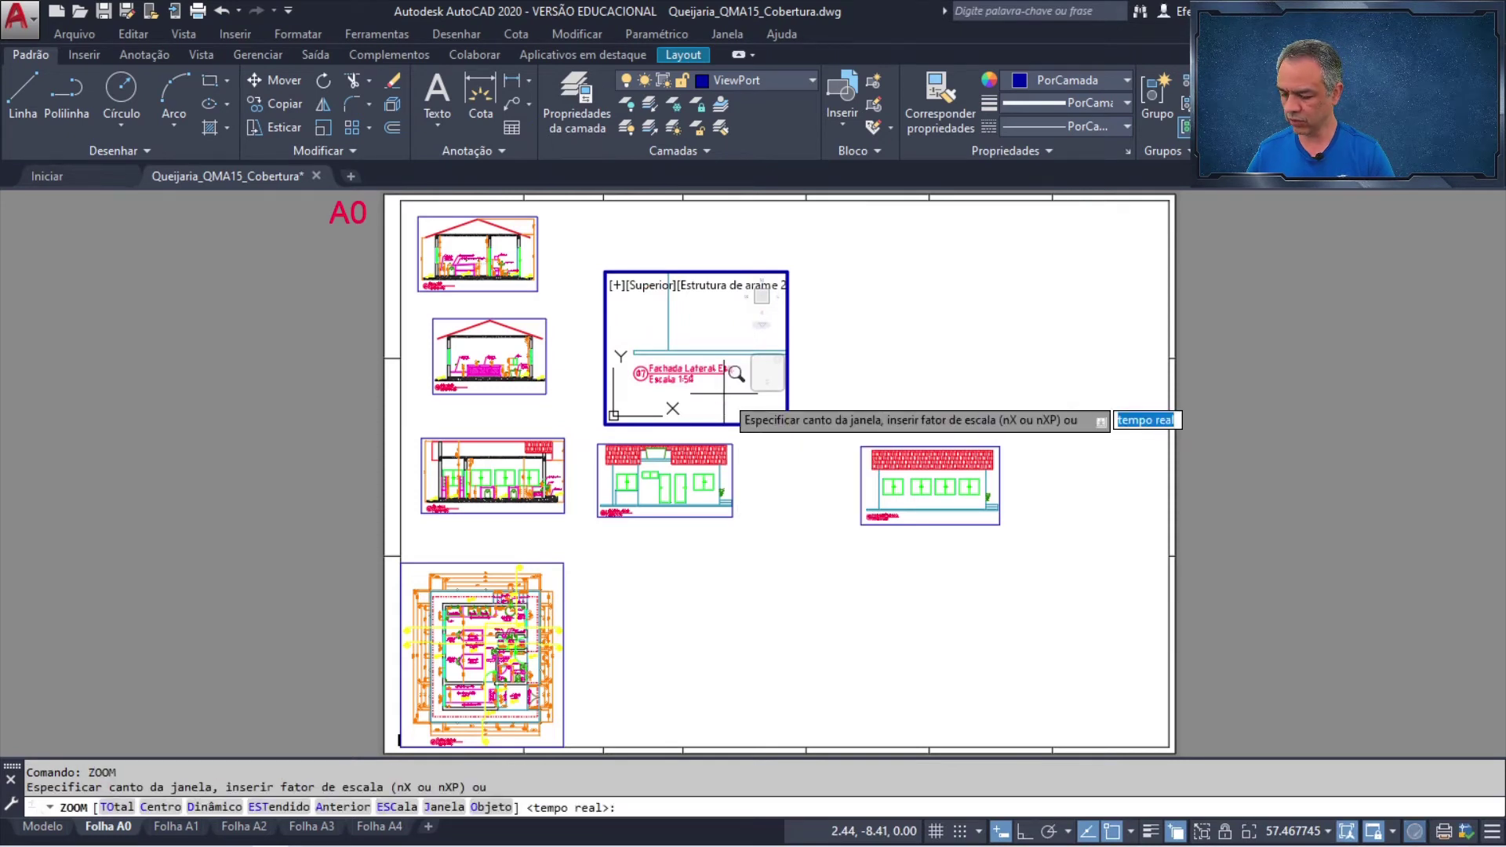
pyautogui.write('20xp')
pyautogui.press('Return')
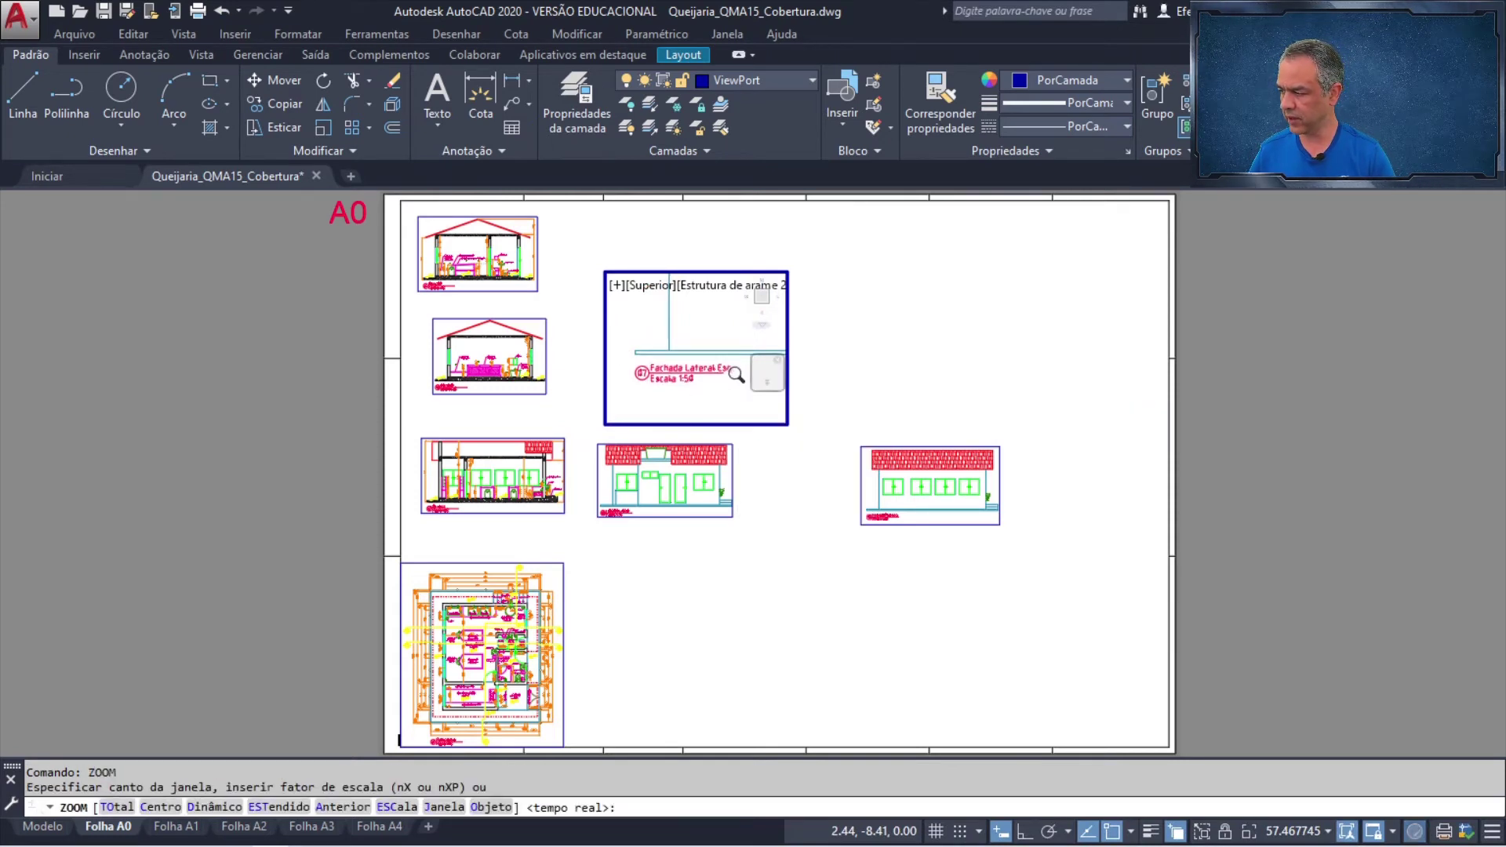
pyautogui.moveTo(723, 393); pyautogui.dragTo(690, 416, button='middle')
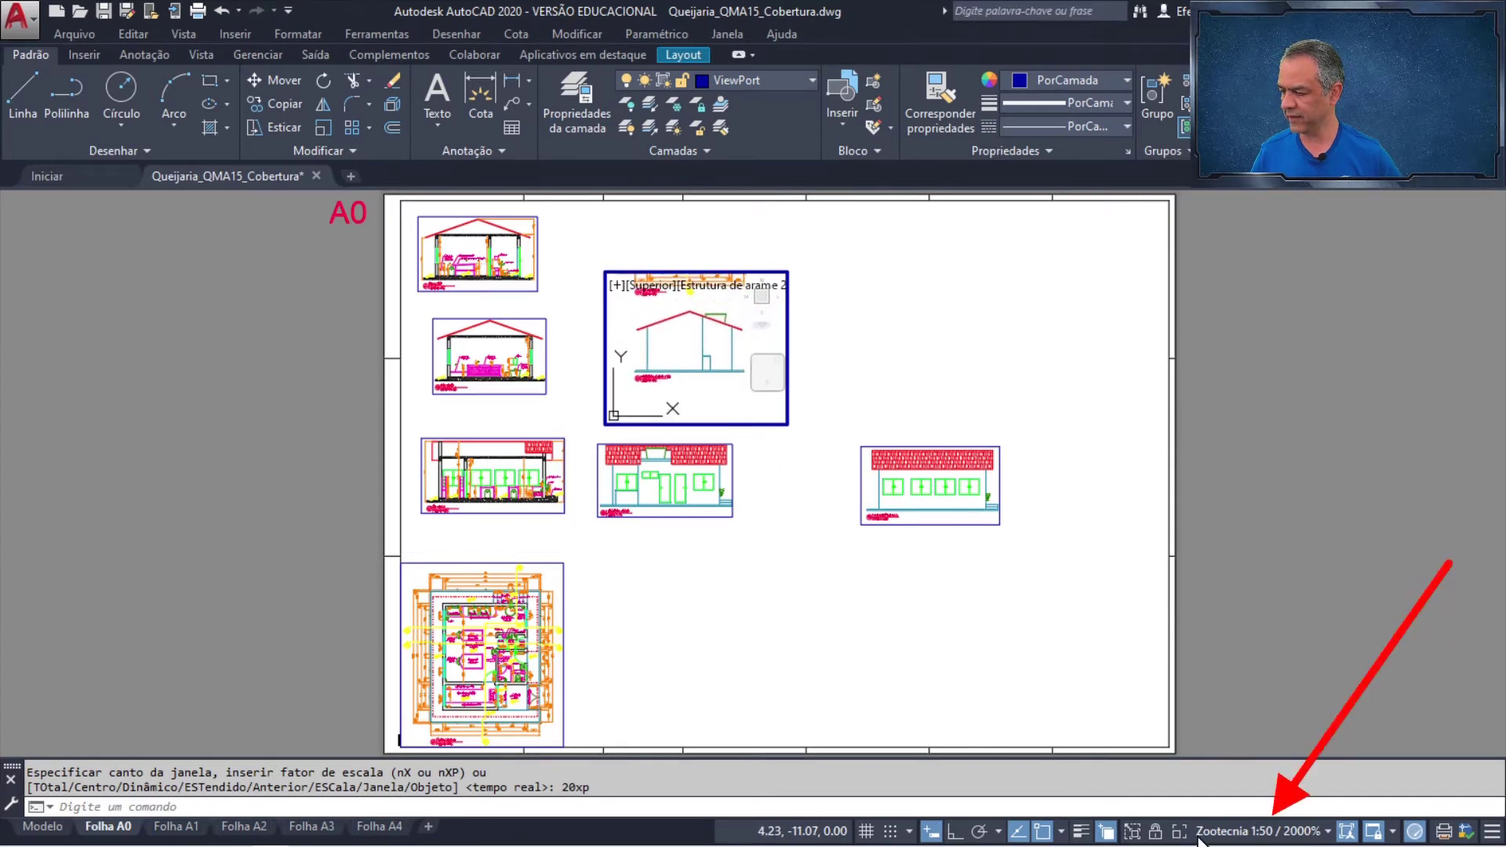
pyautogui.click(1155, 832)
pyautogui.doubleClick(898, 375)
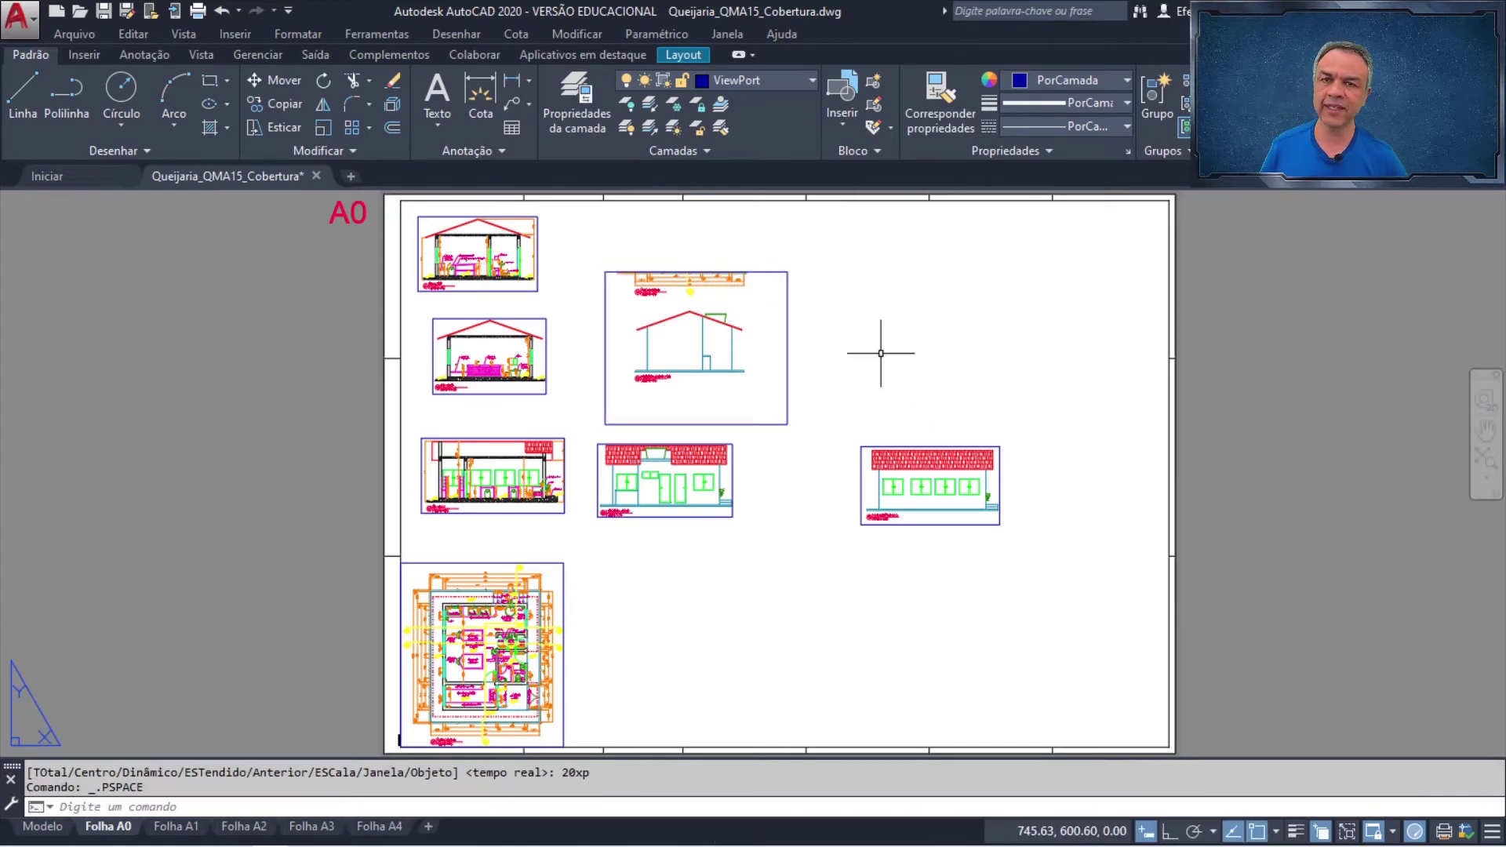
# - Stretch the seventh viewport's upper-right and lower-left corners inward to frame only Fachada Lateral Esq. with its title
pyautogui.scroll(4, 805, 324)
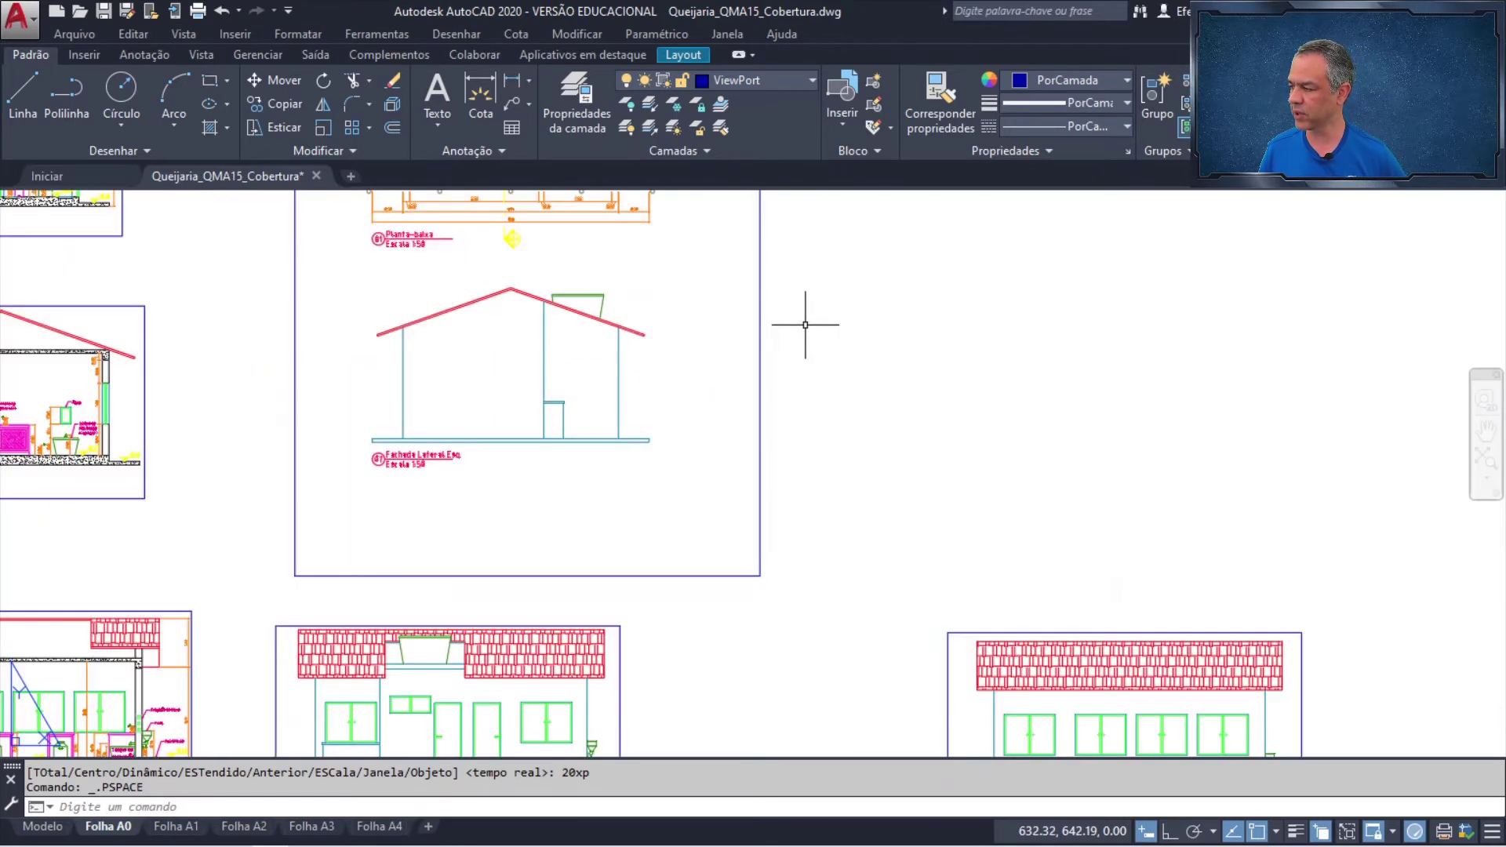
pyautogui.click(760, 329)
pyautogui.moveTo(827, 339); pyautogui.dragTo(898, 481, button='middle')
pyautogui.click(821, 307)
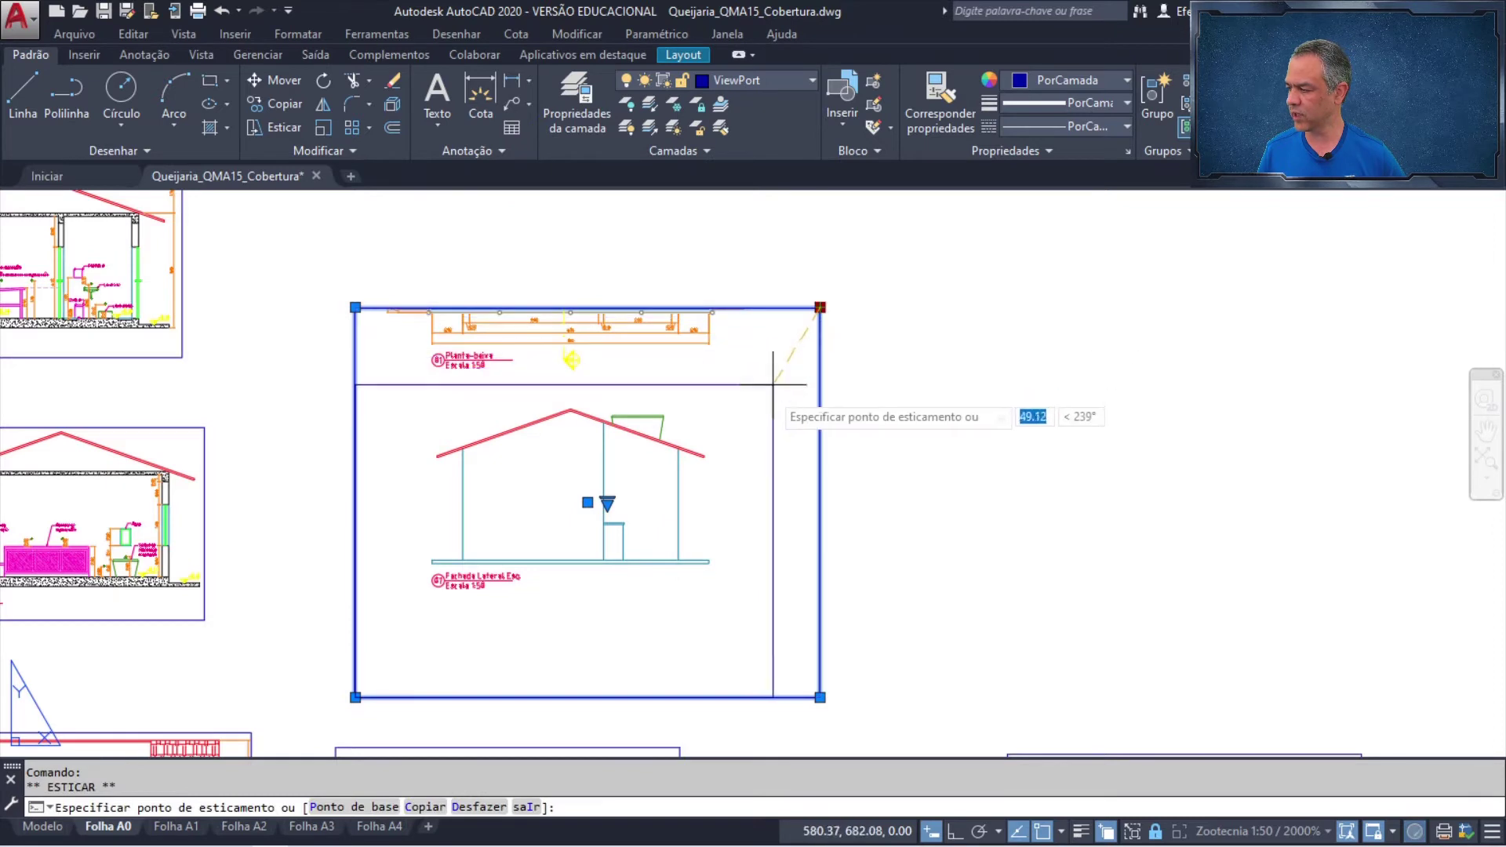
pyautogui.click(724, 400)
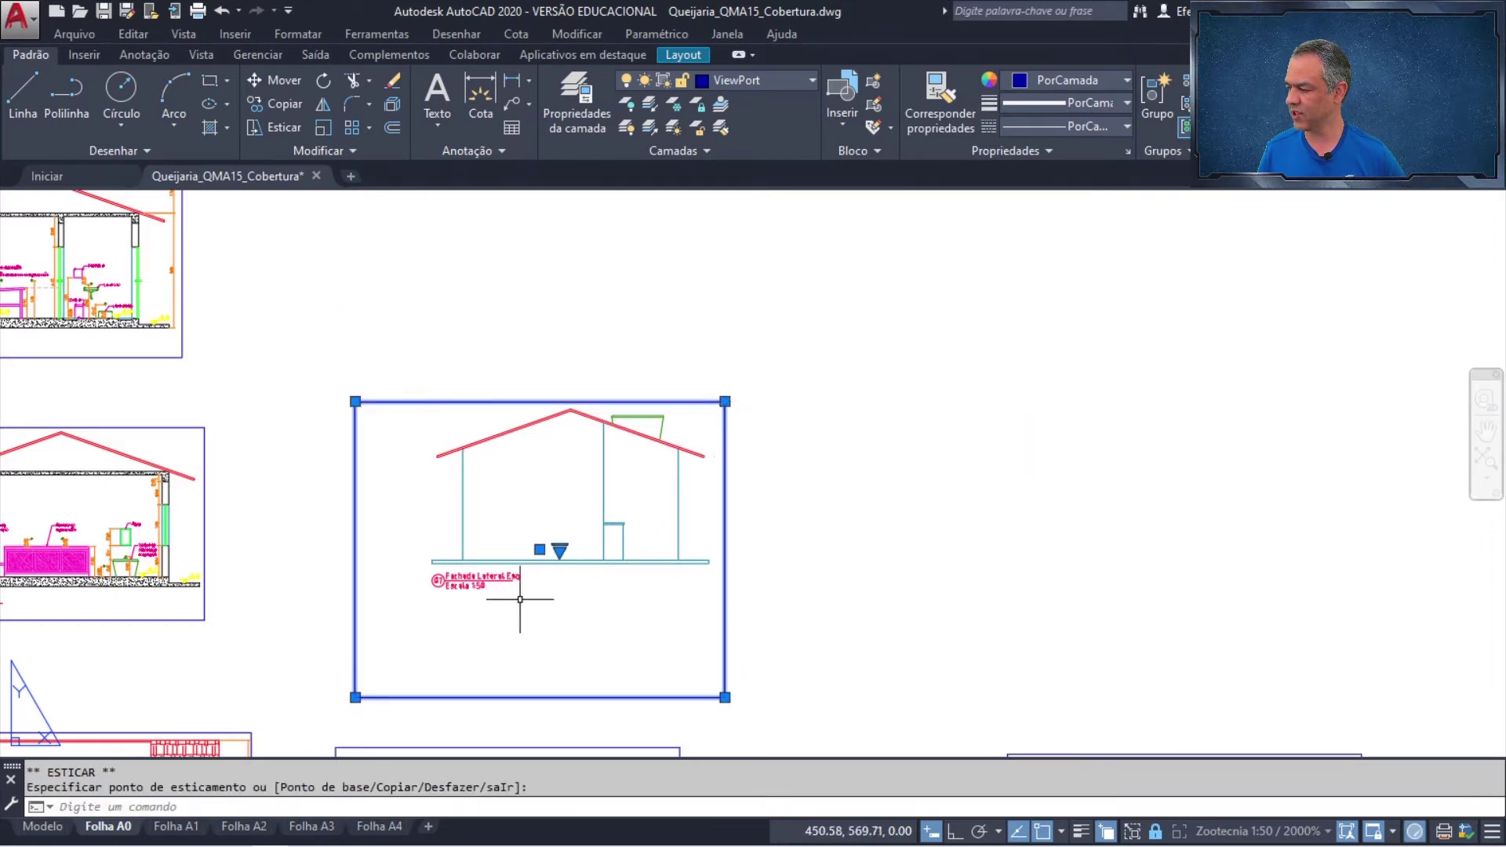
pyautogui.click(355, 696)
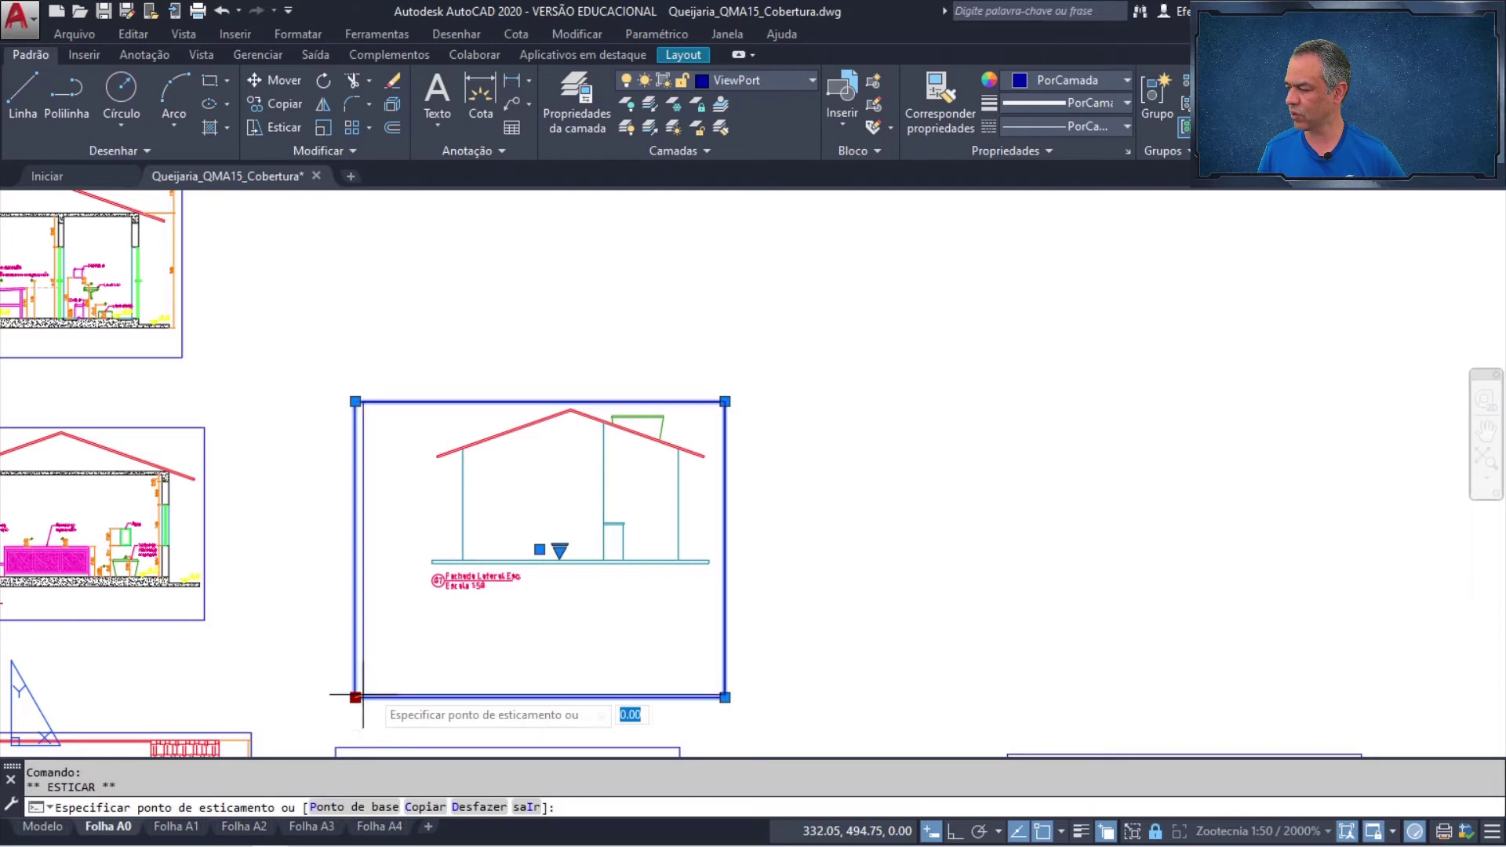
pyautogui.click(427, 600)
pyautogui.press('Escape')
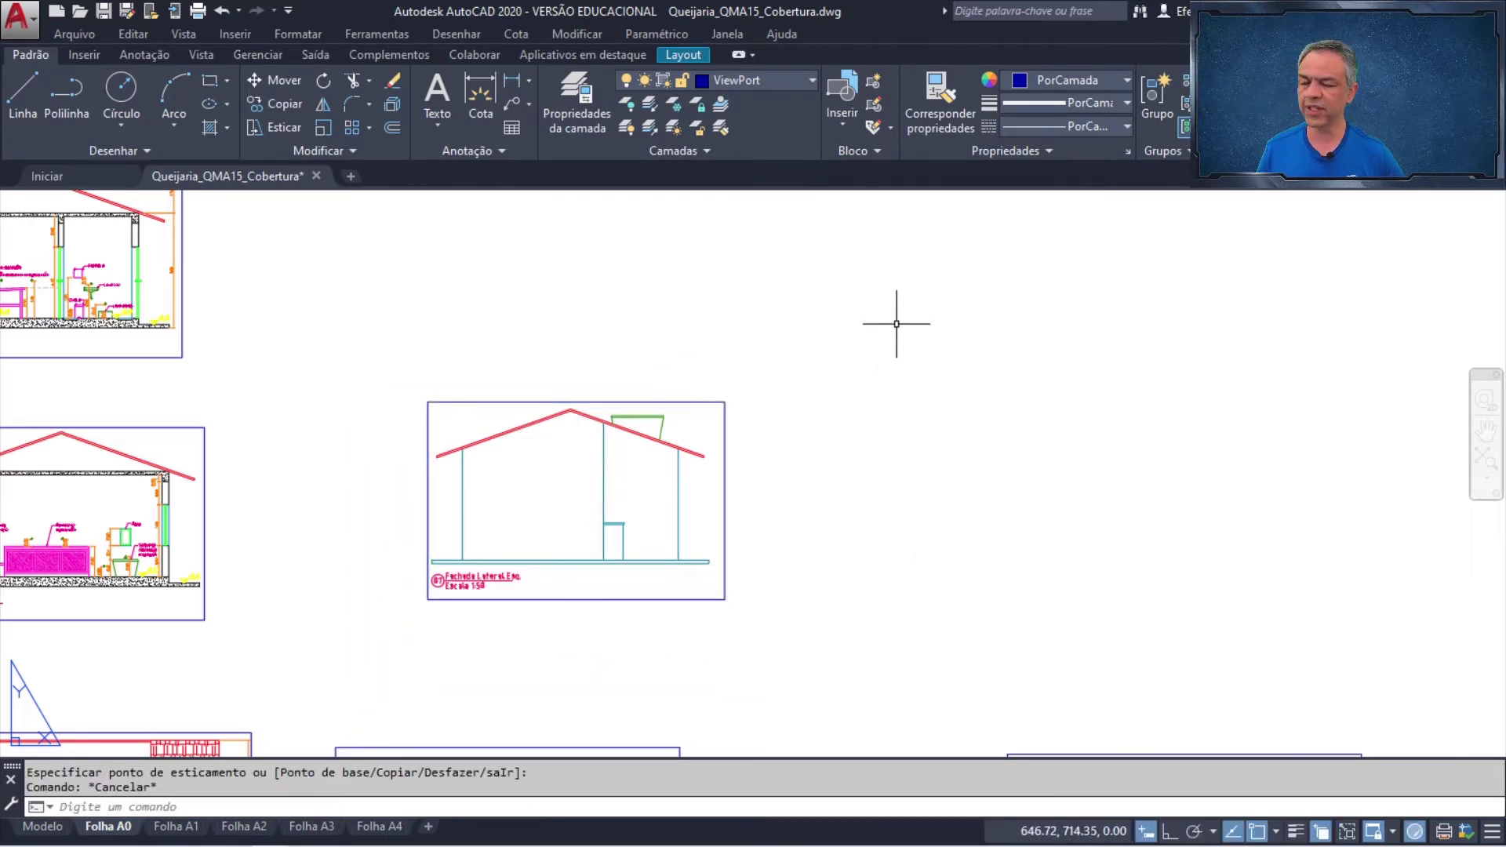
# - Create an eighth viewport between the Fachada Lateral Esq. viewport and the sheet's upper border
pyautogui.moveTo(934, 309); pyautogui.dragTo(977, 514, button='middle')
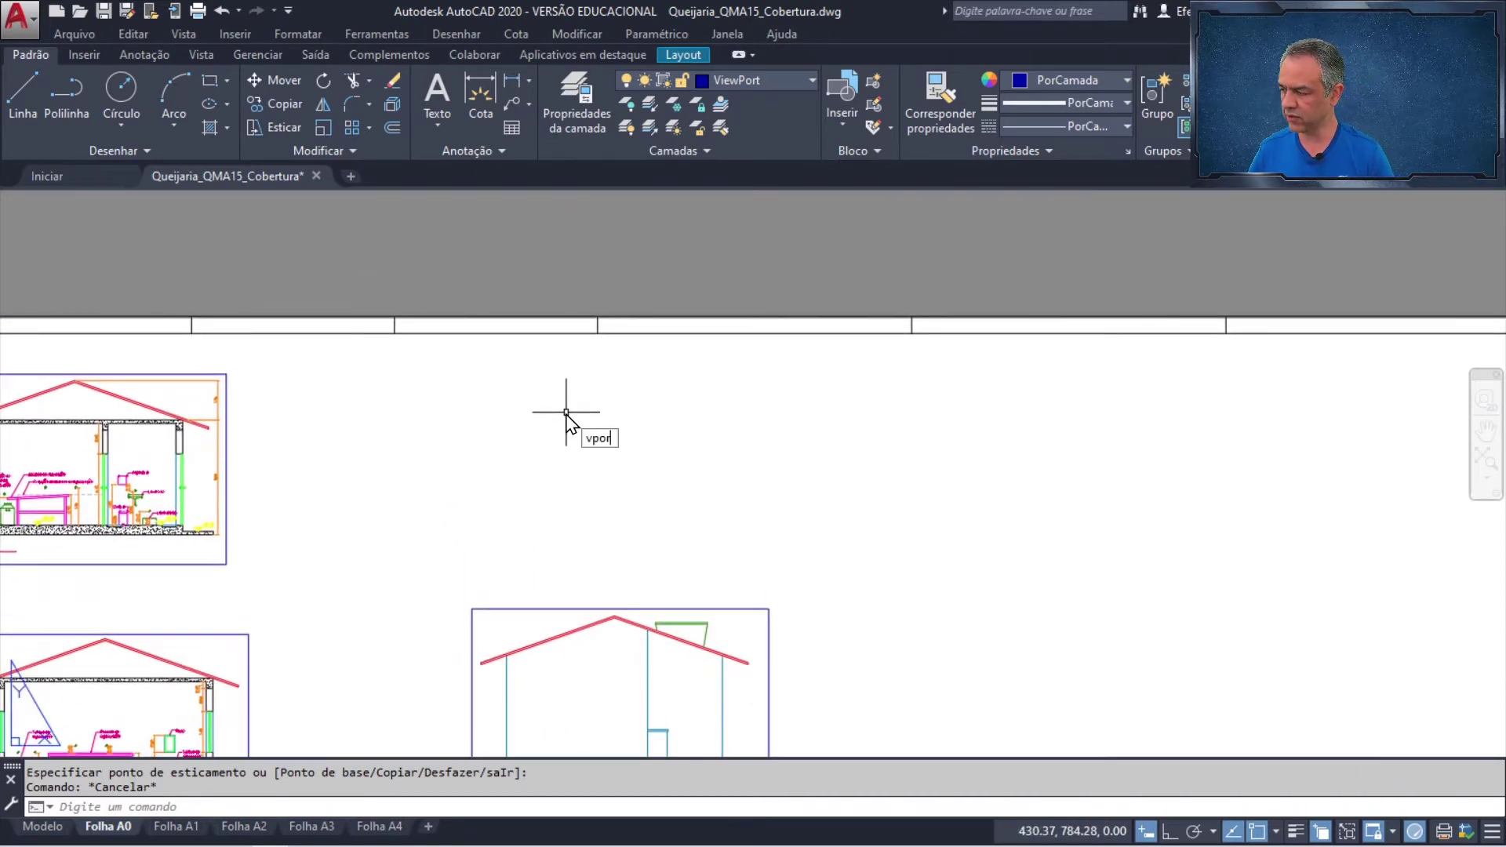
pyautogui.press('Return')
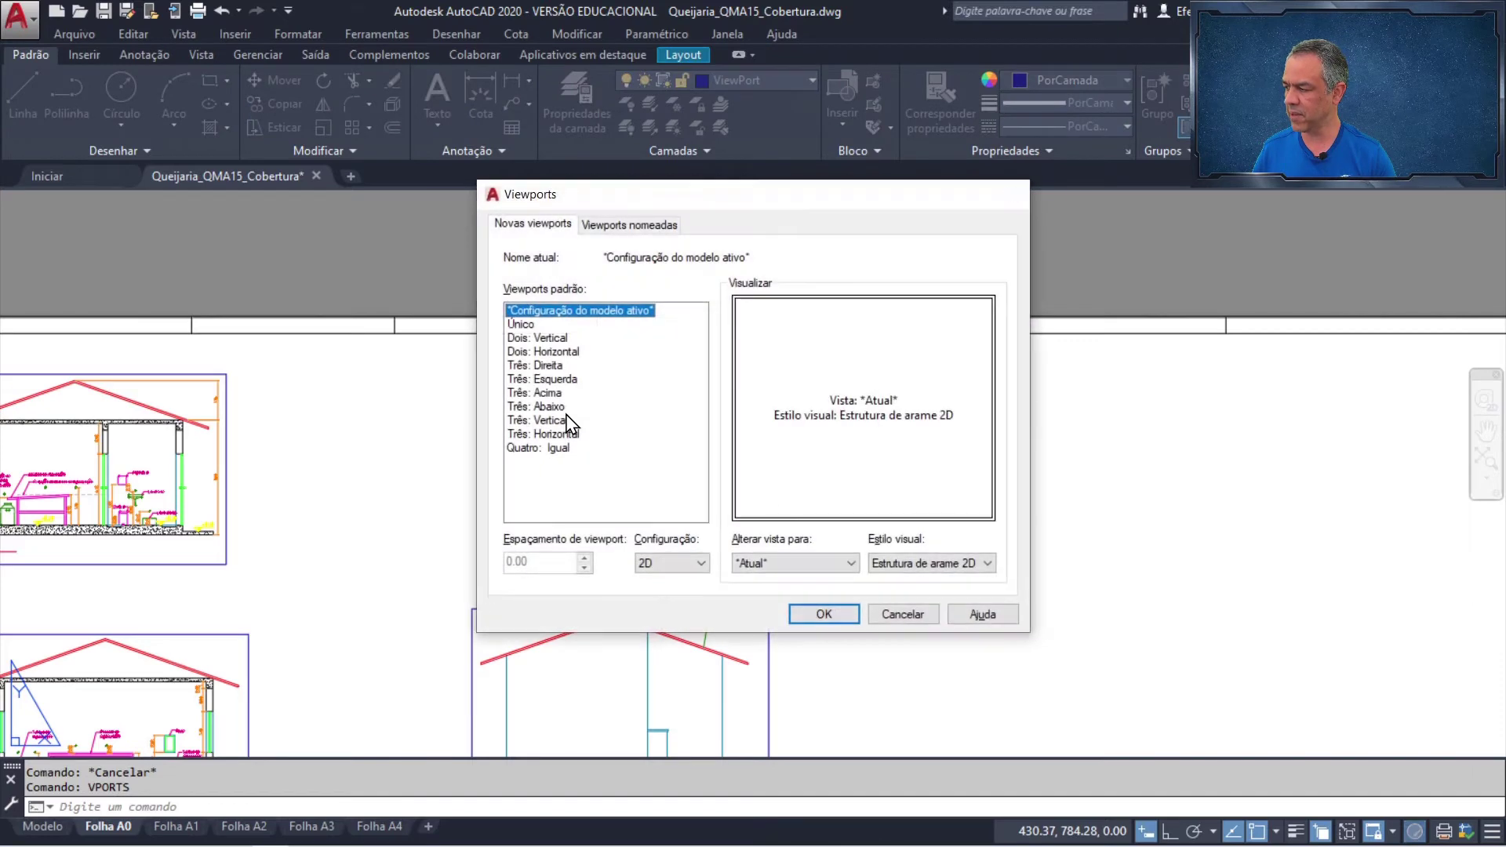
pyautogui.press('Return')
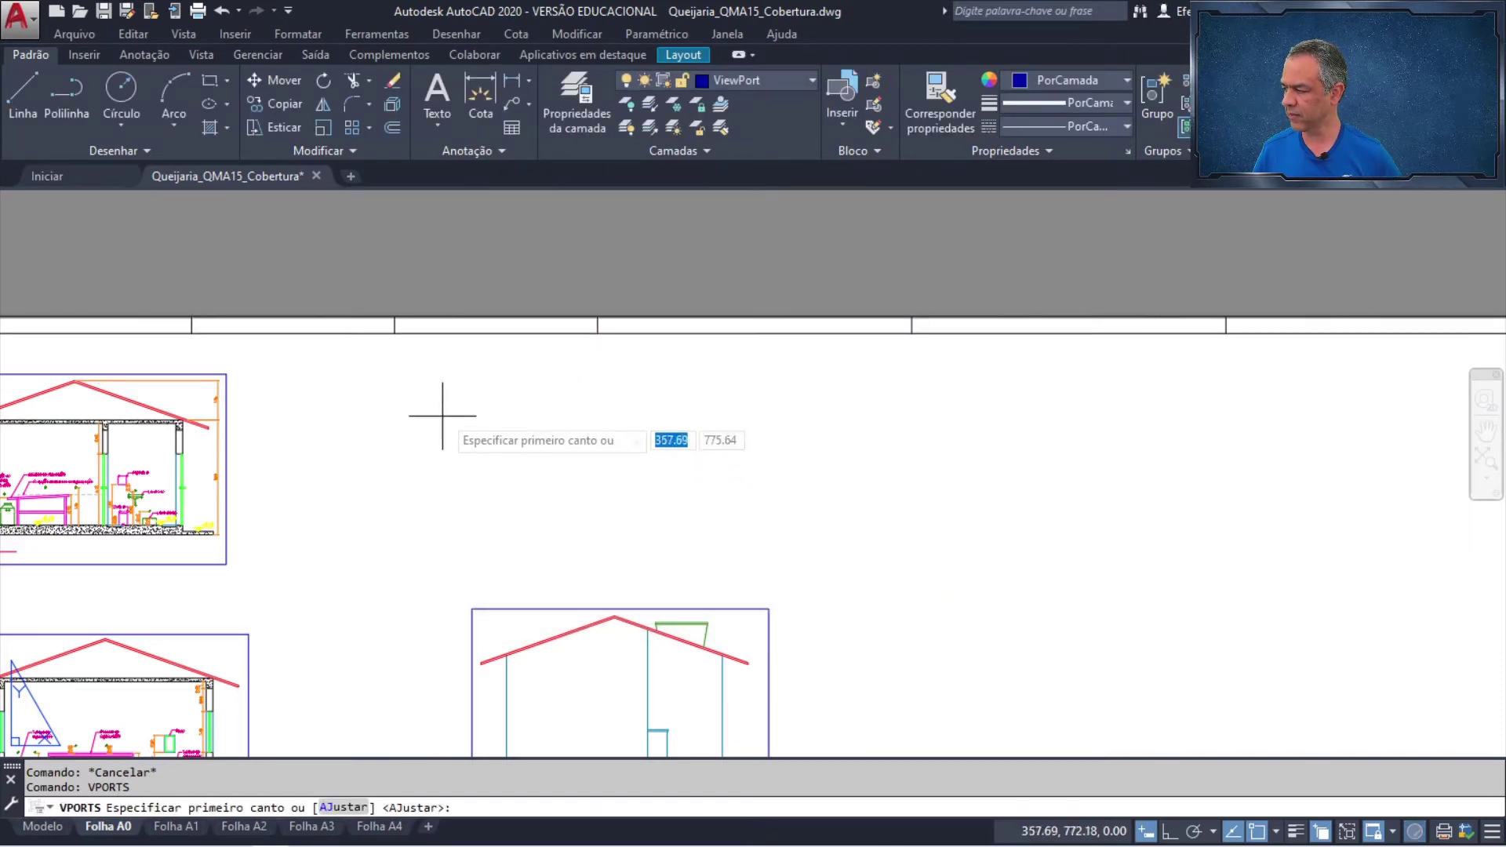
pyautogui.click(454, 346)
pyautogui.click(773, 591)
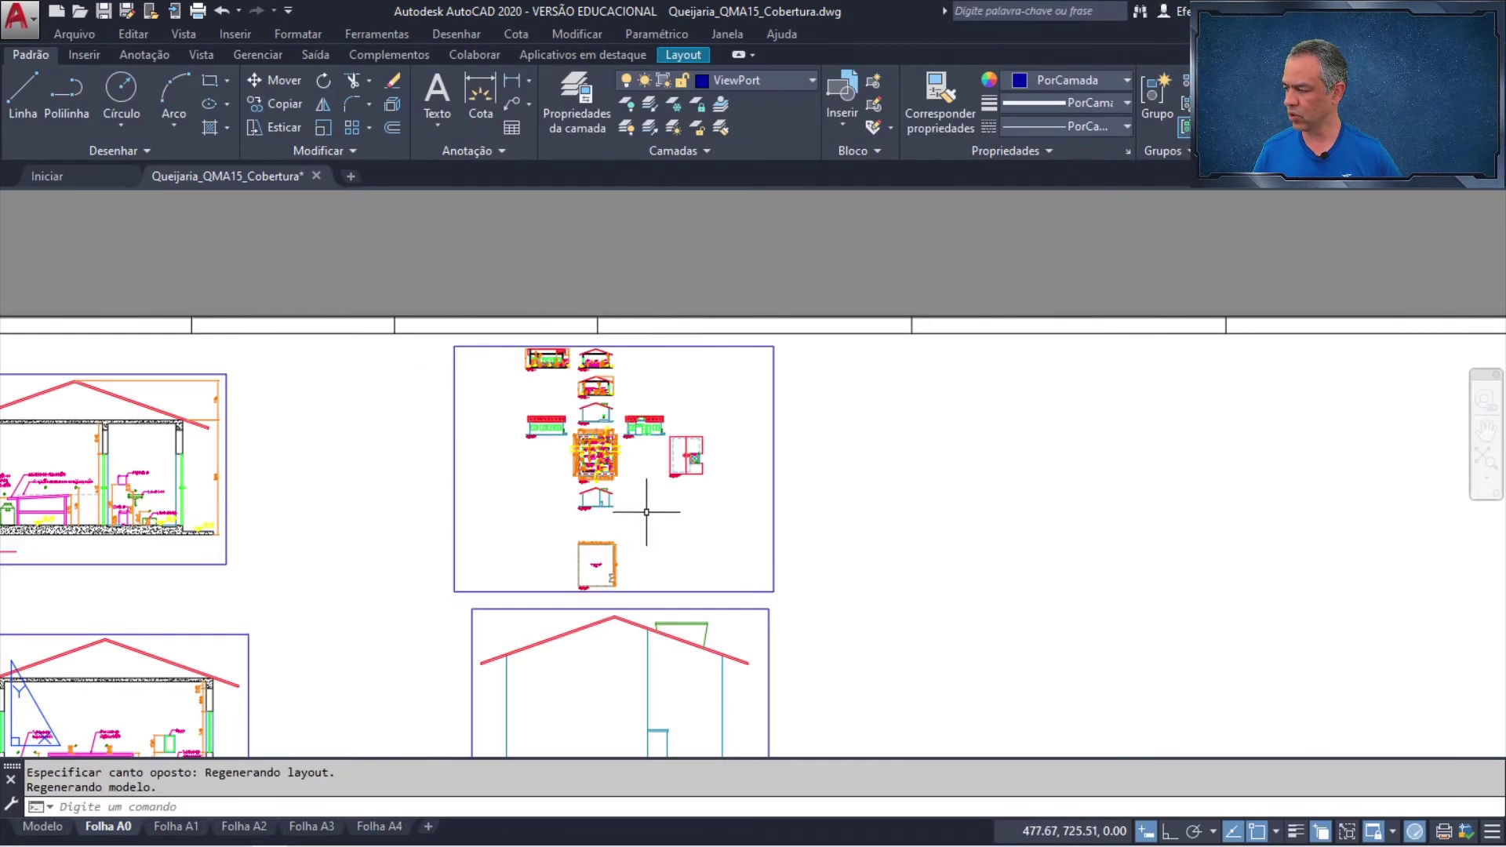
# - Activate model space in the eighth viewport and enlarge the Fachada Lateral Dir. elevation inside it
pyautogui.doubleClick(646, 512)
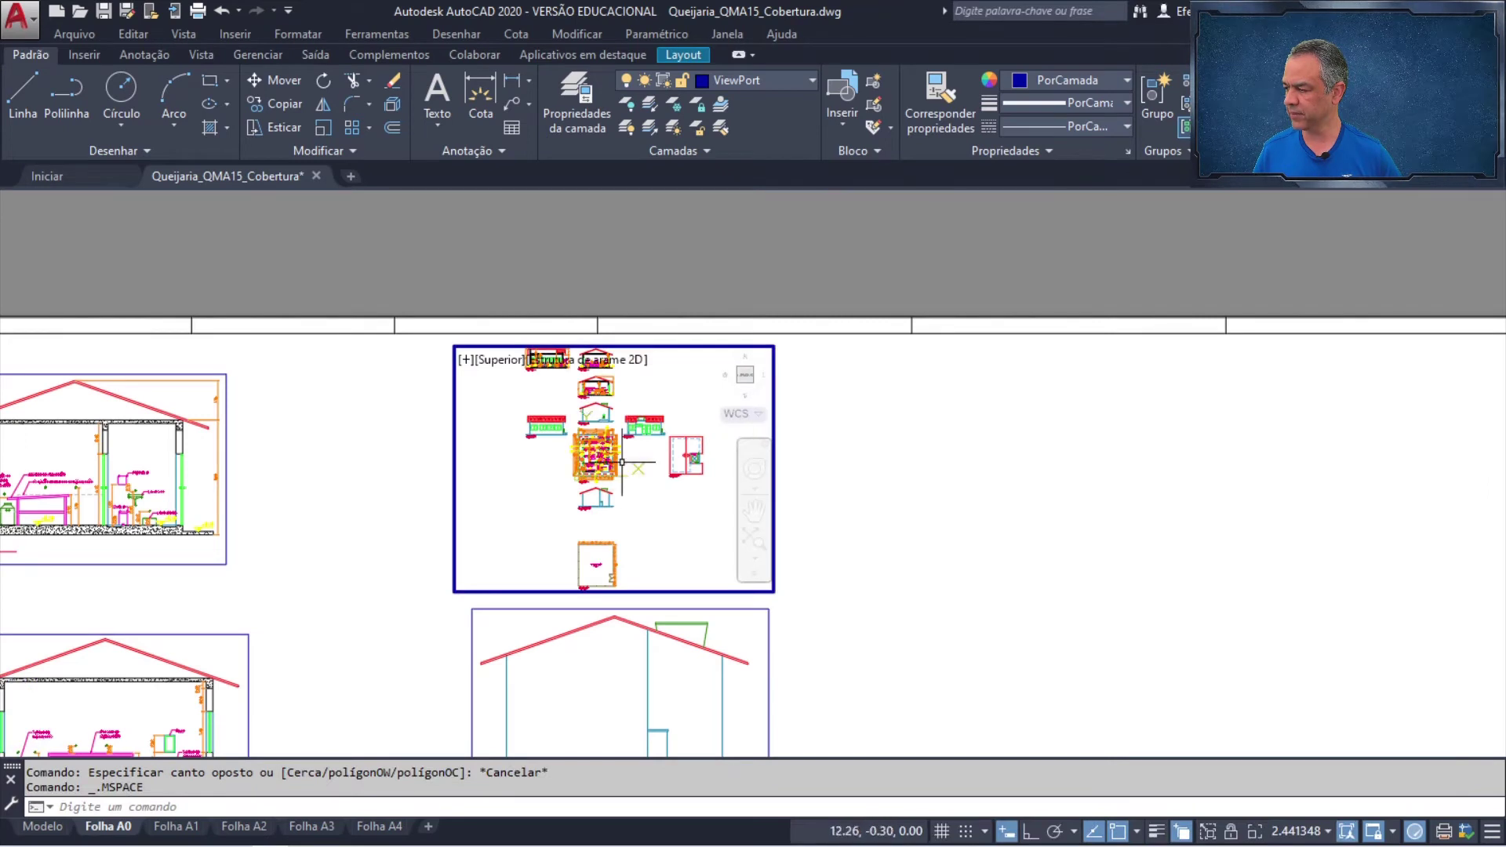
pyautogui.scroll(2, 566, 421)
pyautogui.scroll(3, 566, 421)
pyautogui.scroll(4, 534, 430)
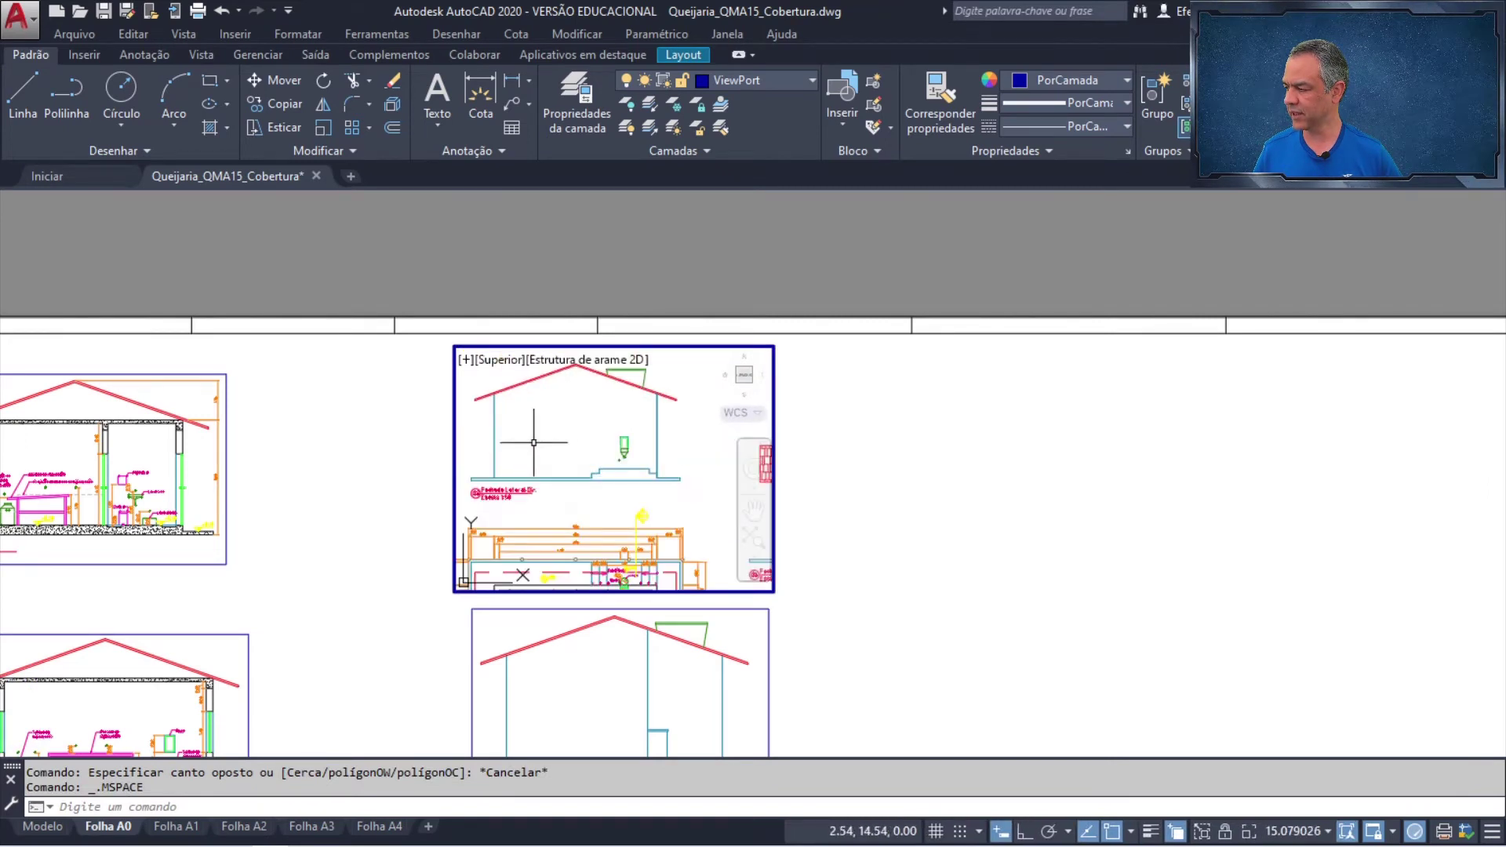
pyautogui.moveTo(521, 437); pyautogui.dragTo(614, 480, button='middle')
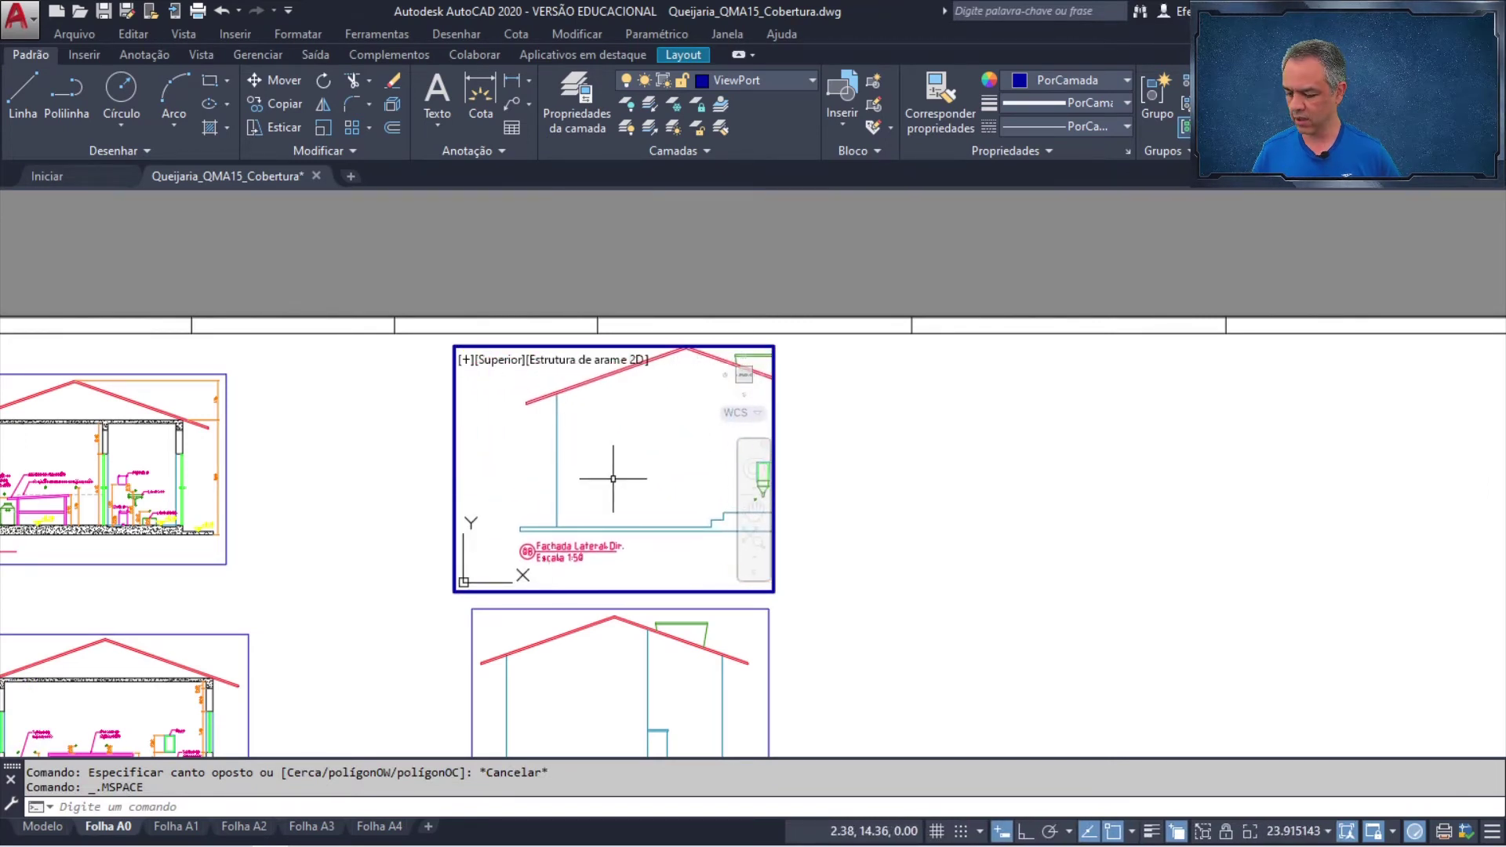
# - Scale the Fachada Lateral Dir. view to 20xp with the whole elevation in frame, and lock its viewport before returning to paper space
pyautogui.press('Return')
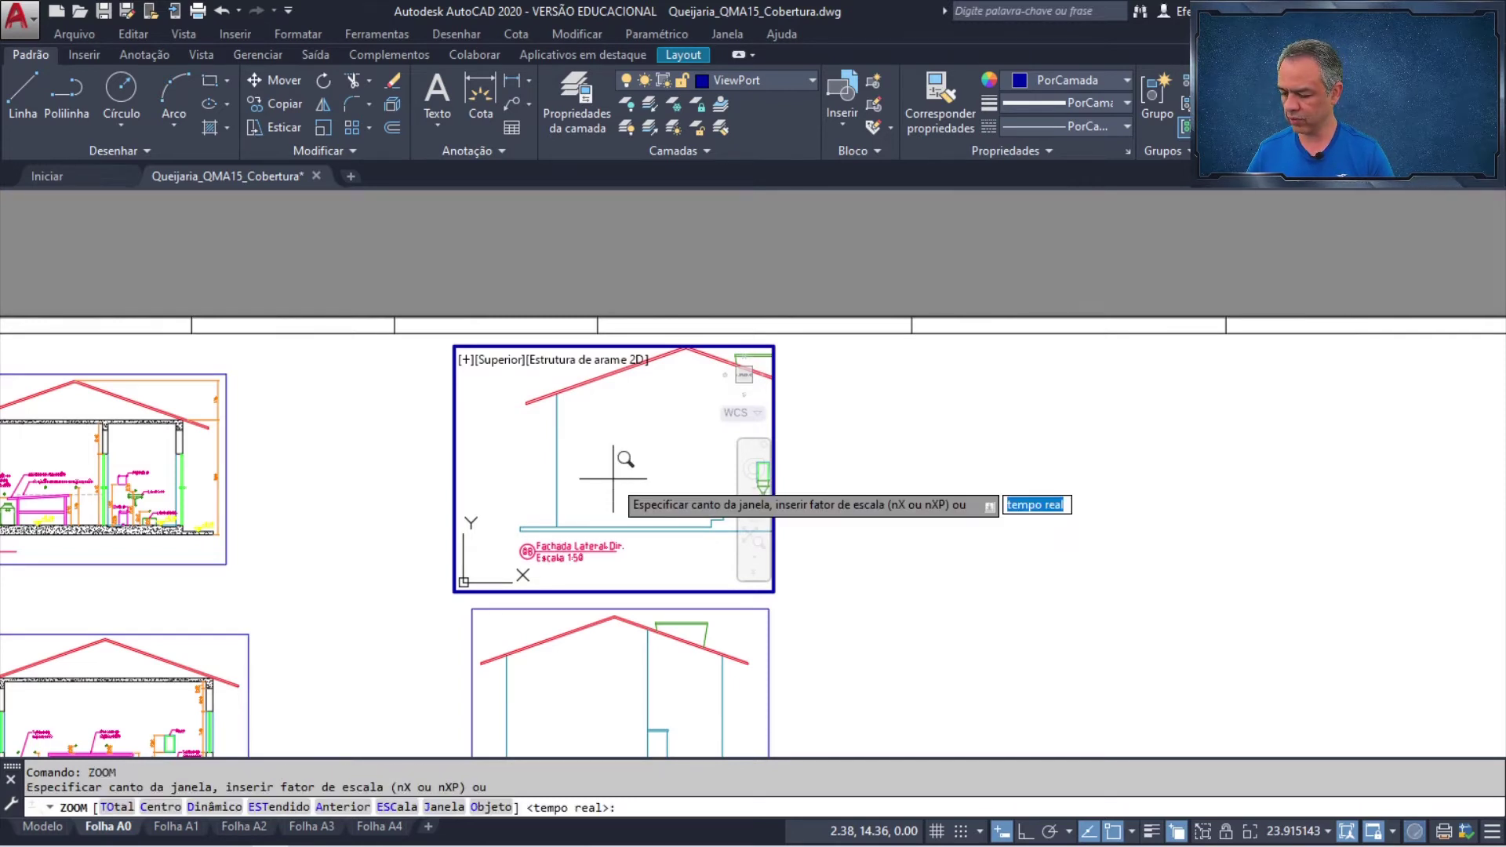
pyautogui.write('20xp')
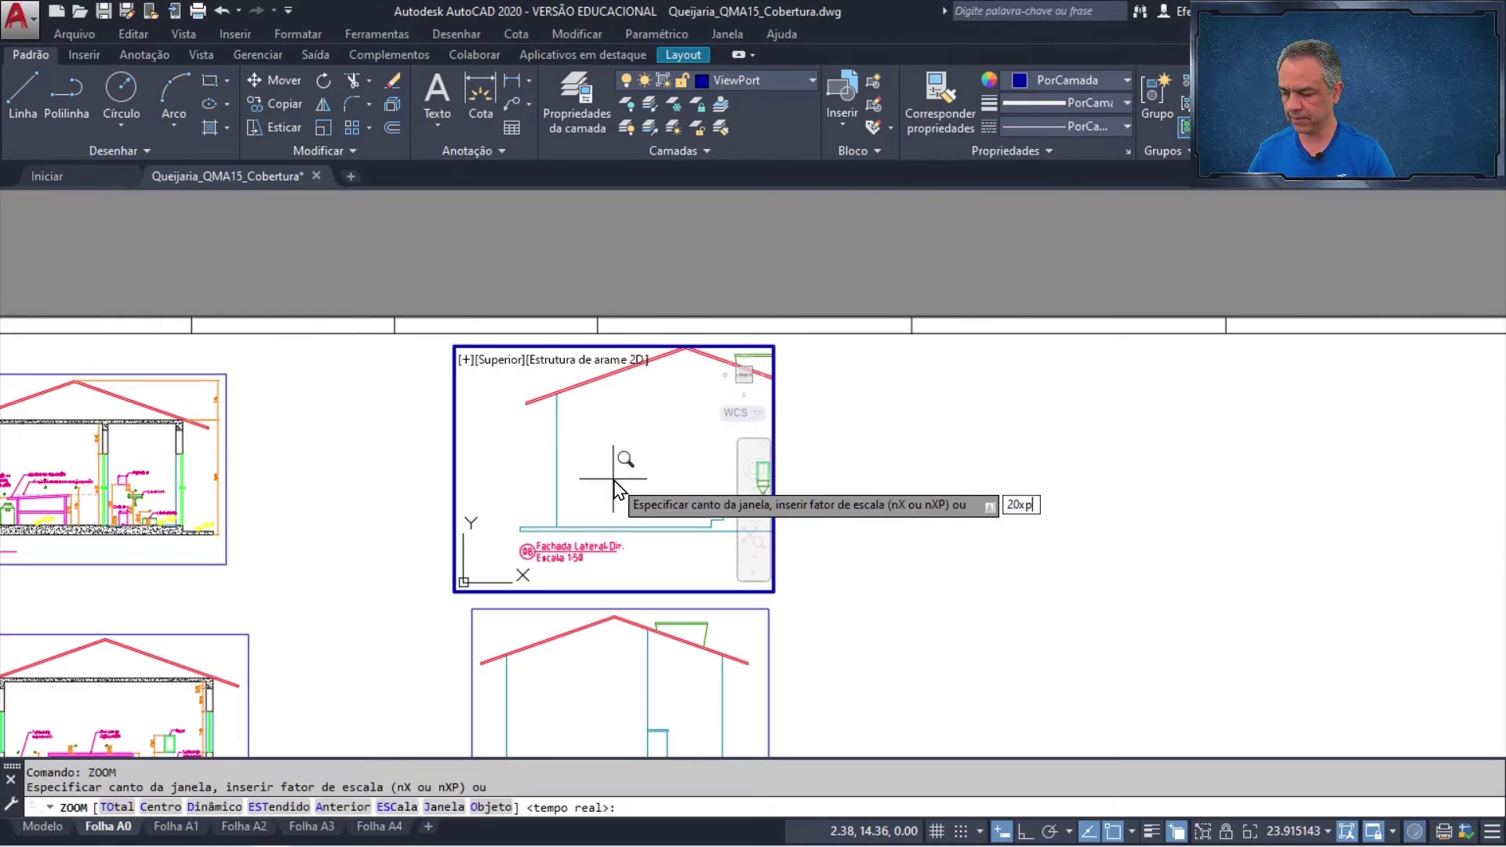
pyautogui.press('Return')
pyautogui.moveTo(626, 471); pyautogui.dragTo(573, 479, button='middle')
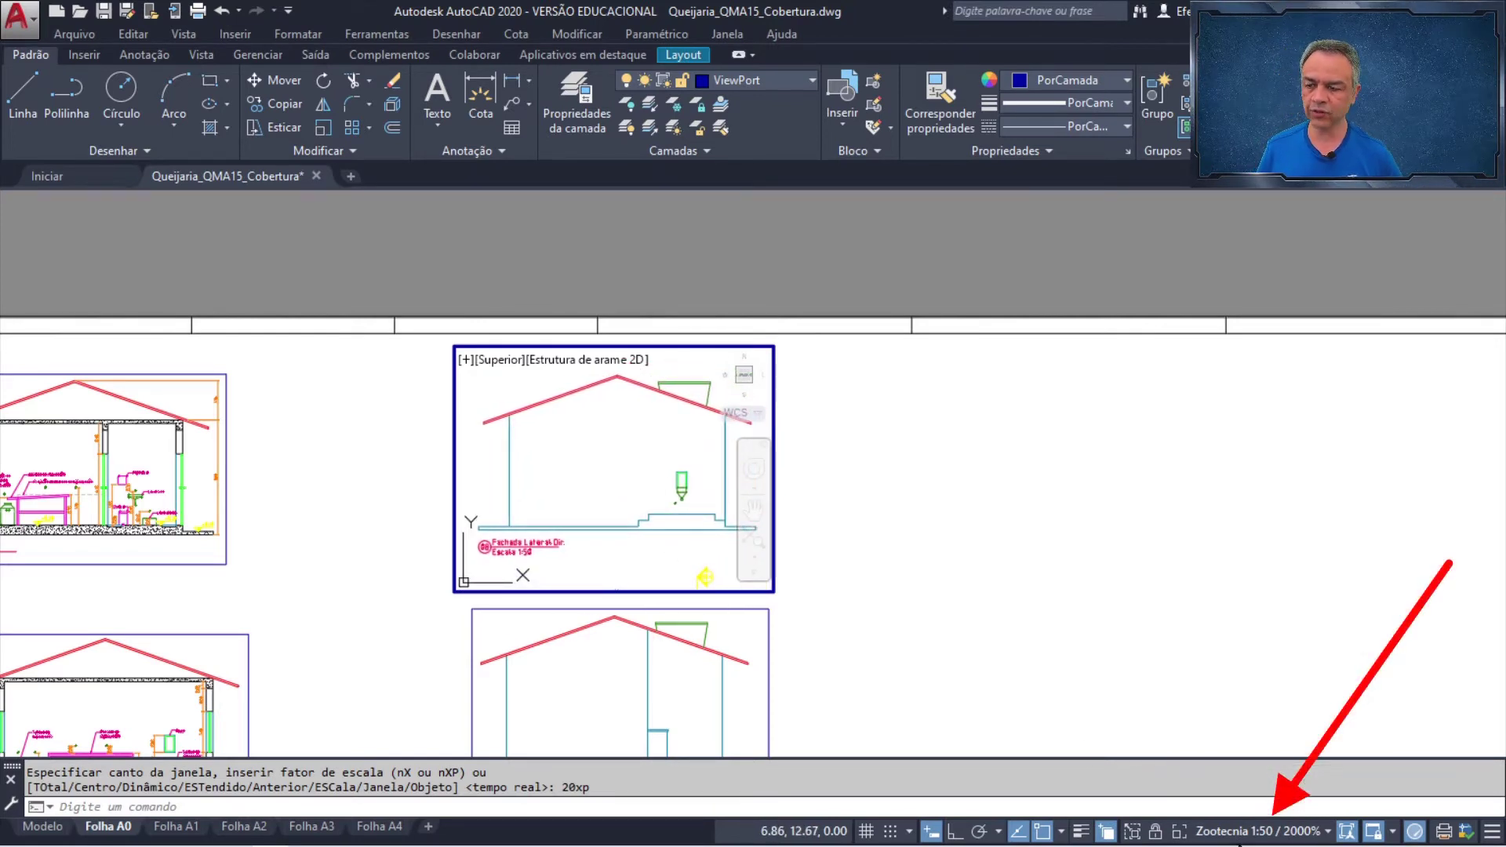
pyautogui.click(1154, 831)
pyautogui.doubleClick(945, 539)
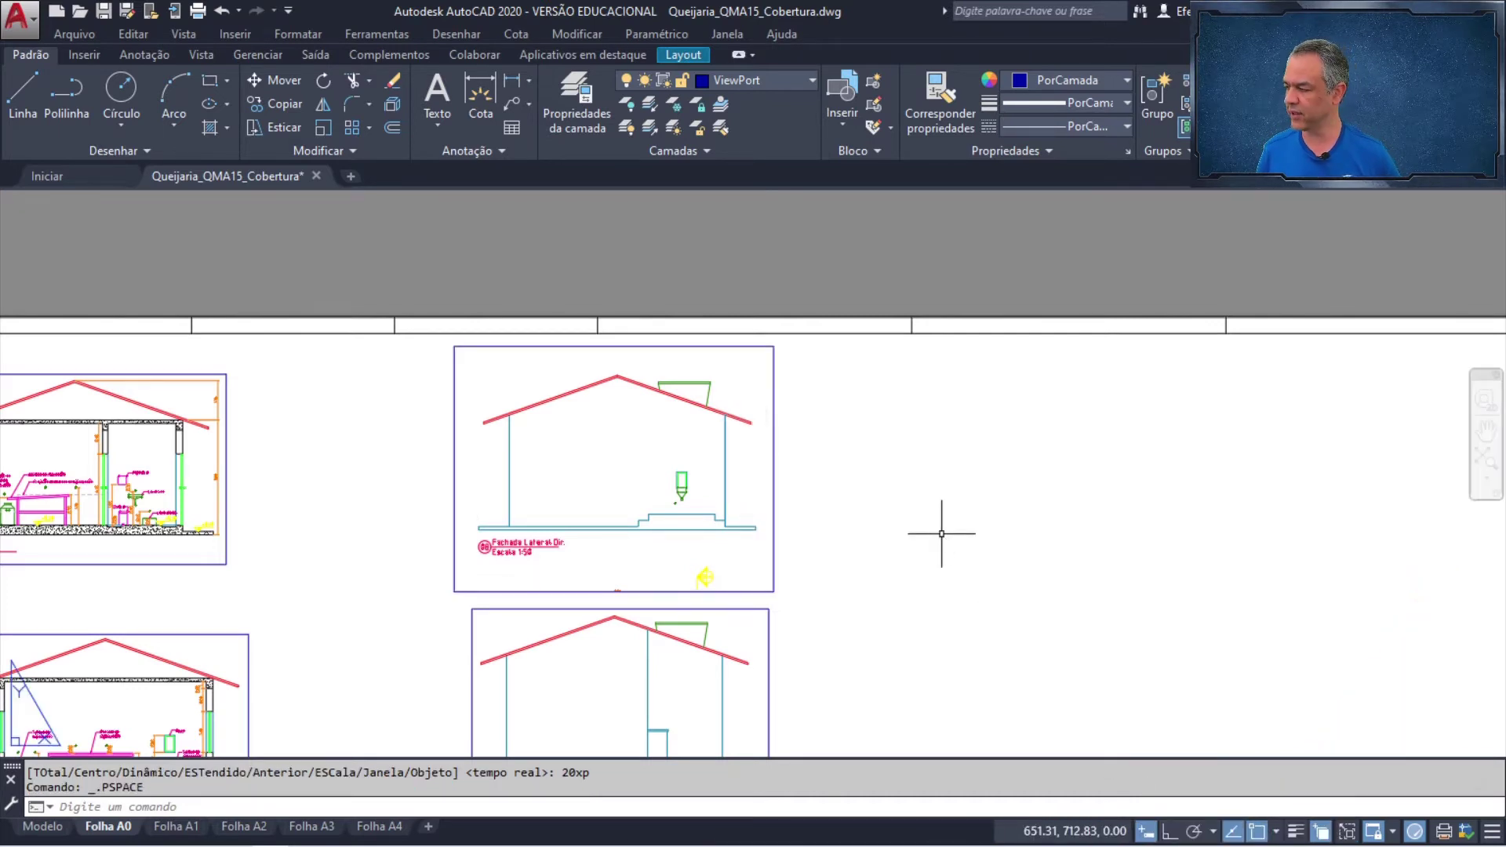
# - Stretch the eighth viewport's lower-right and upper-left corners inward to frame only Fachada Lateral Dir. with its title
pyautogui.click(775, 492)
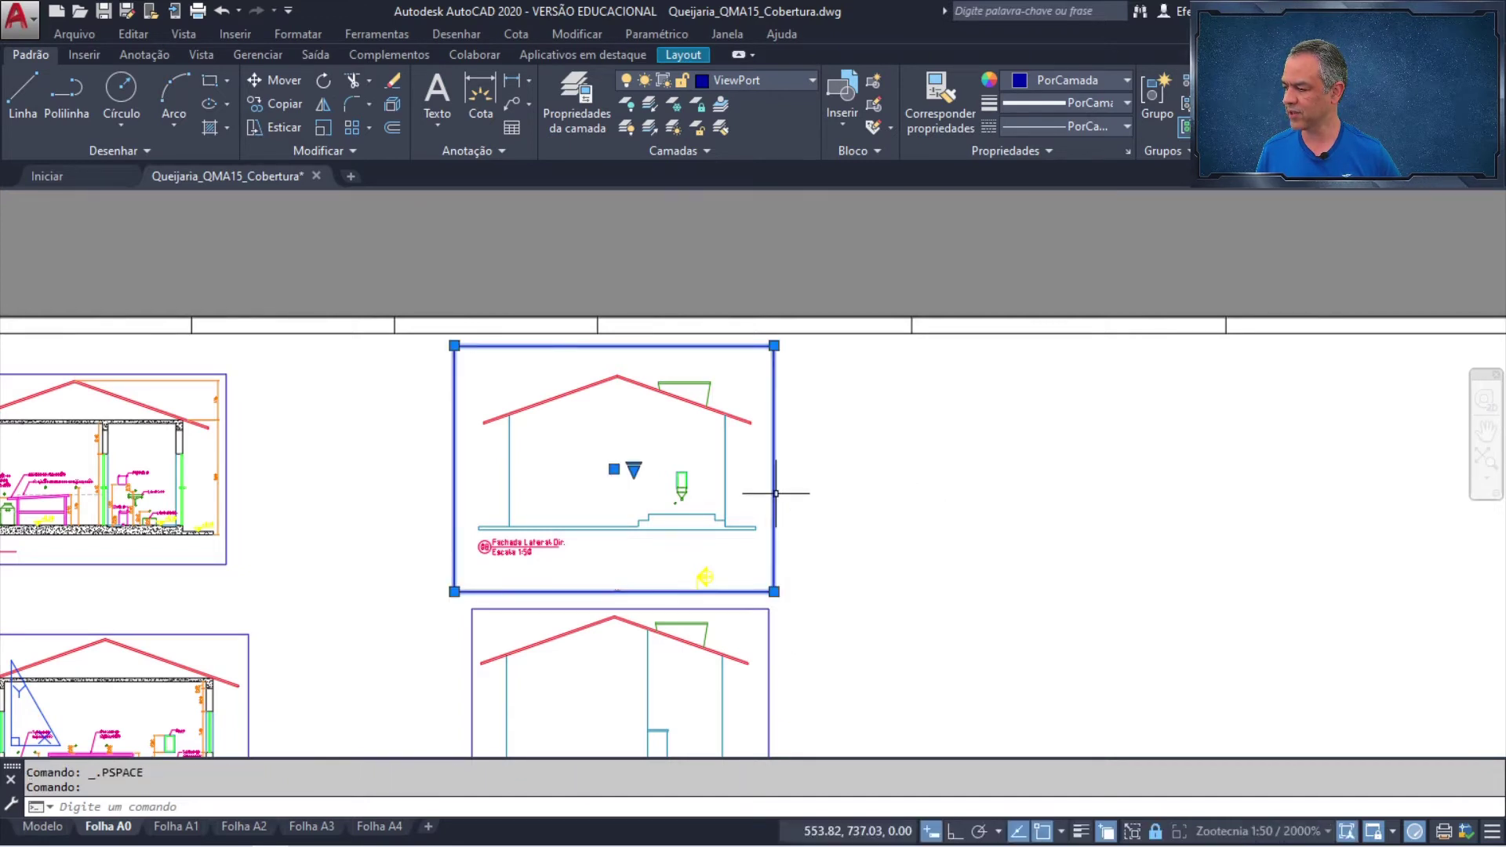
pyautogui.click(774, 591)
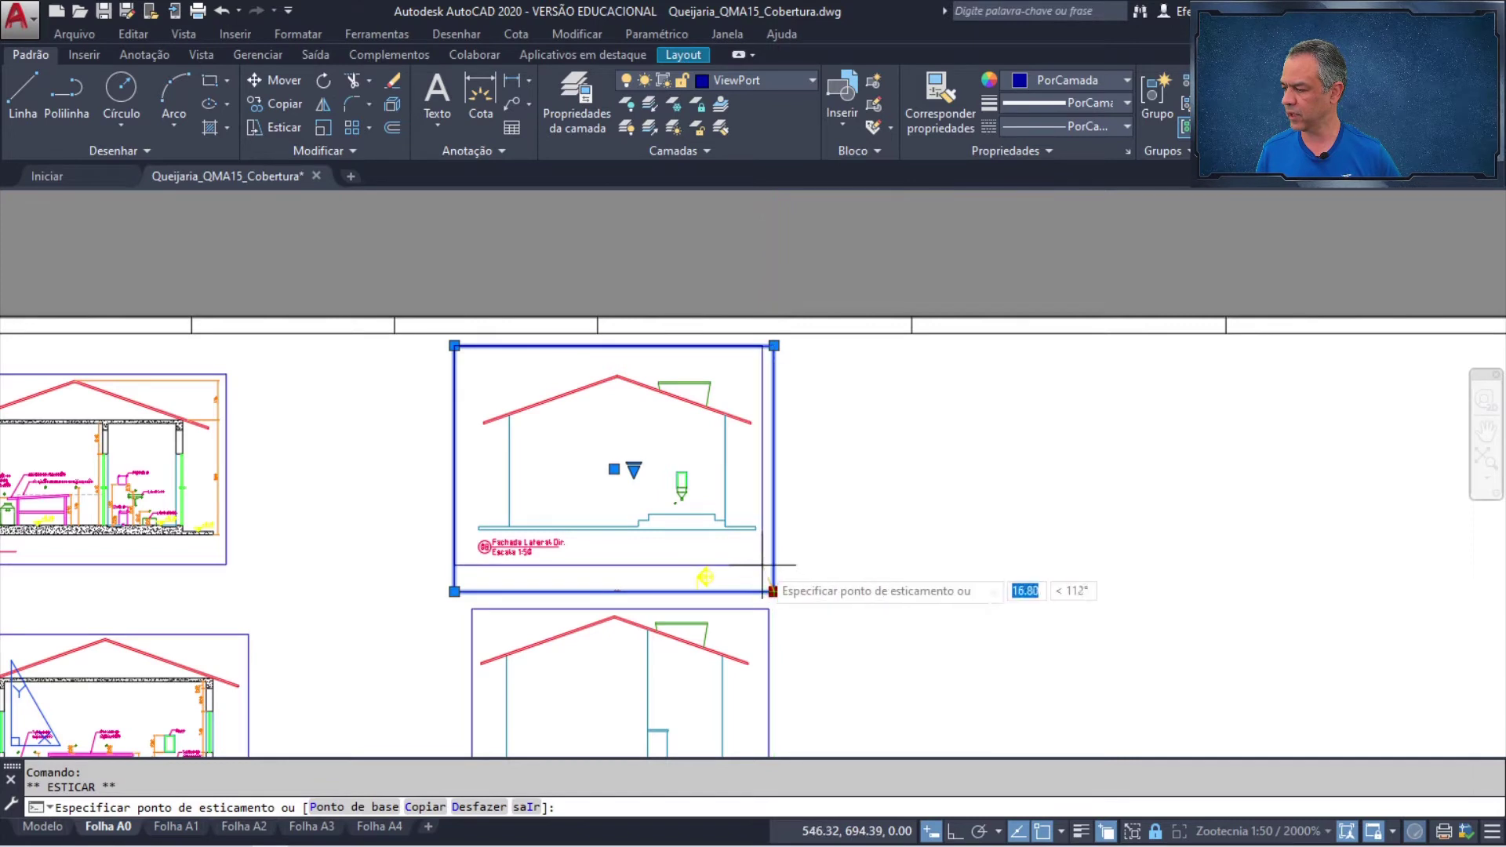
pyautogui.click(762, 565)
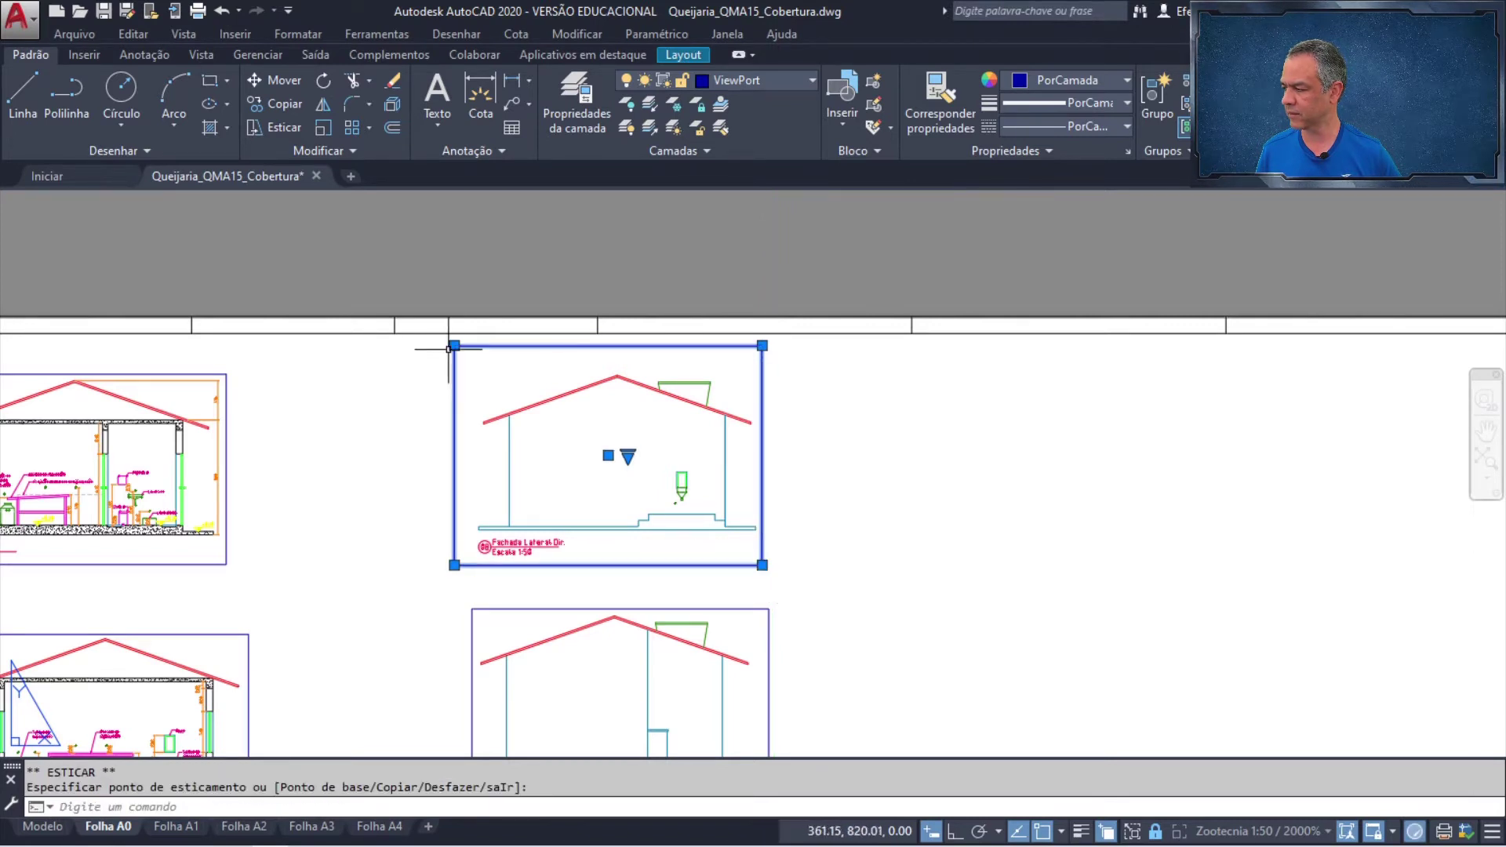
pyautogui.click(455, 345)
pyautogui.click(454, 368)
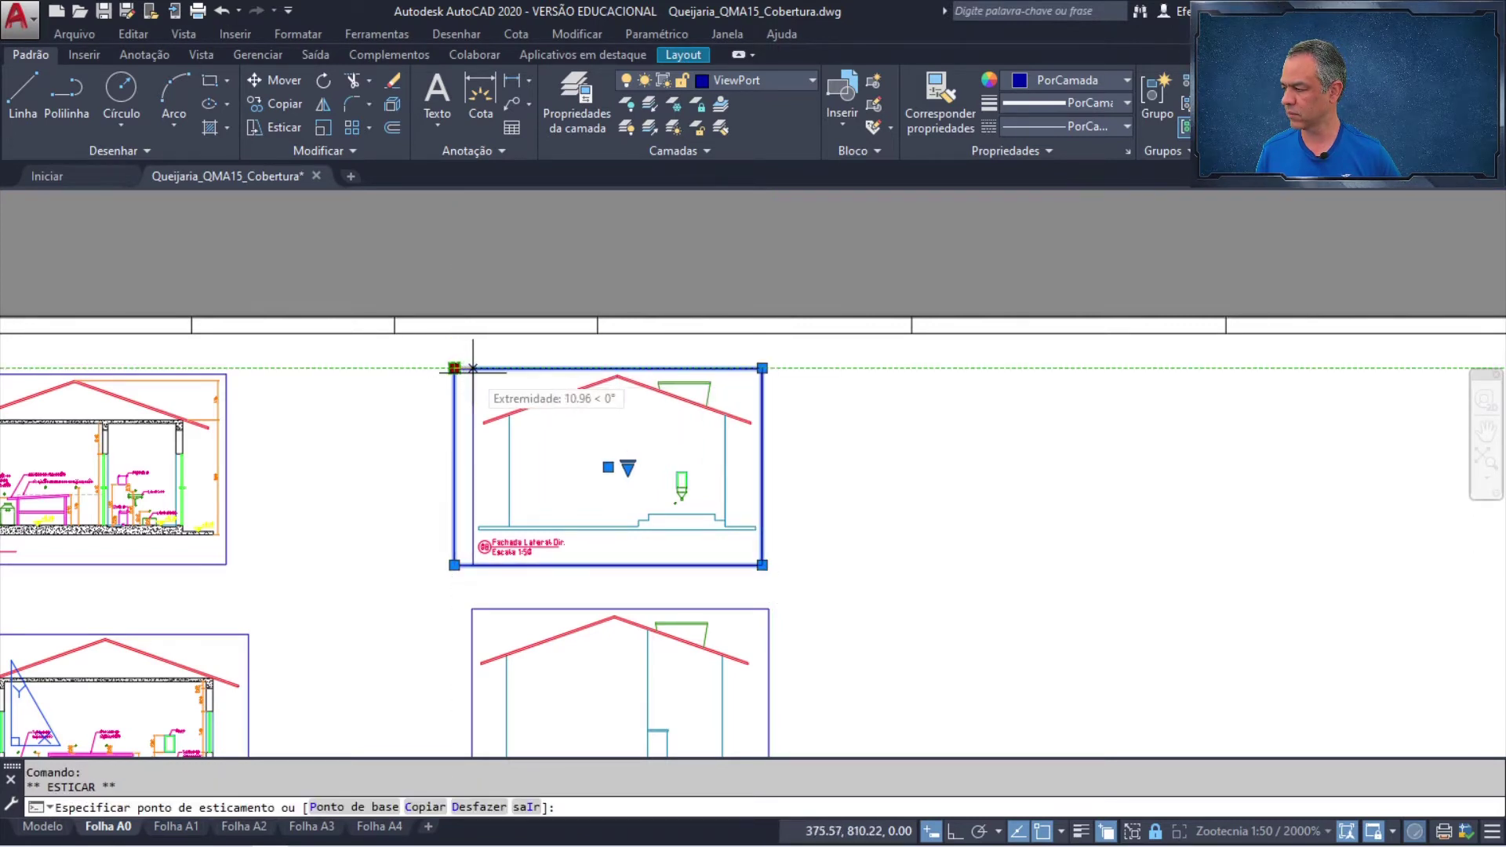
pyautogui.press('Escape')
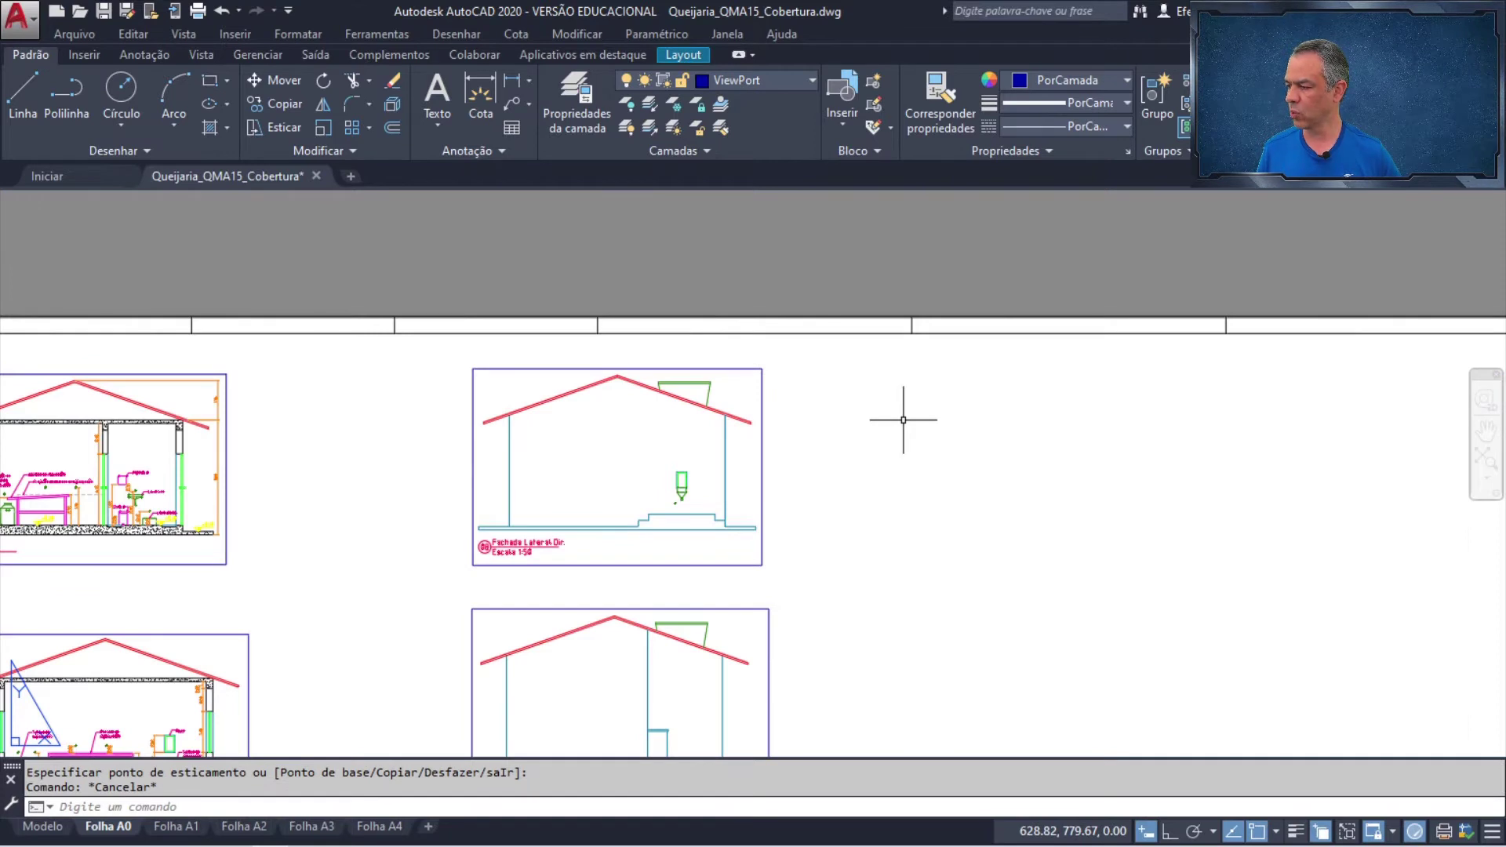
# - Create a ninth viewport below the Fachada Frontal viewport, to the right of the floor plan viewport
pyautogui.middleClick(903, 419)
pyautogui.middleClick(903, 420)
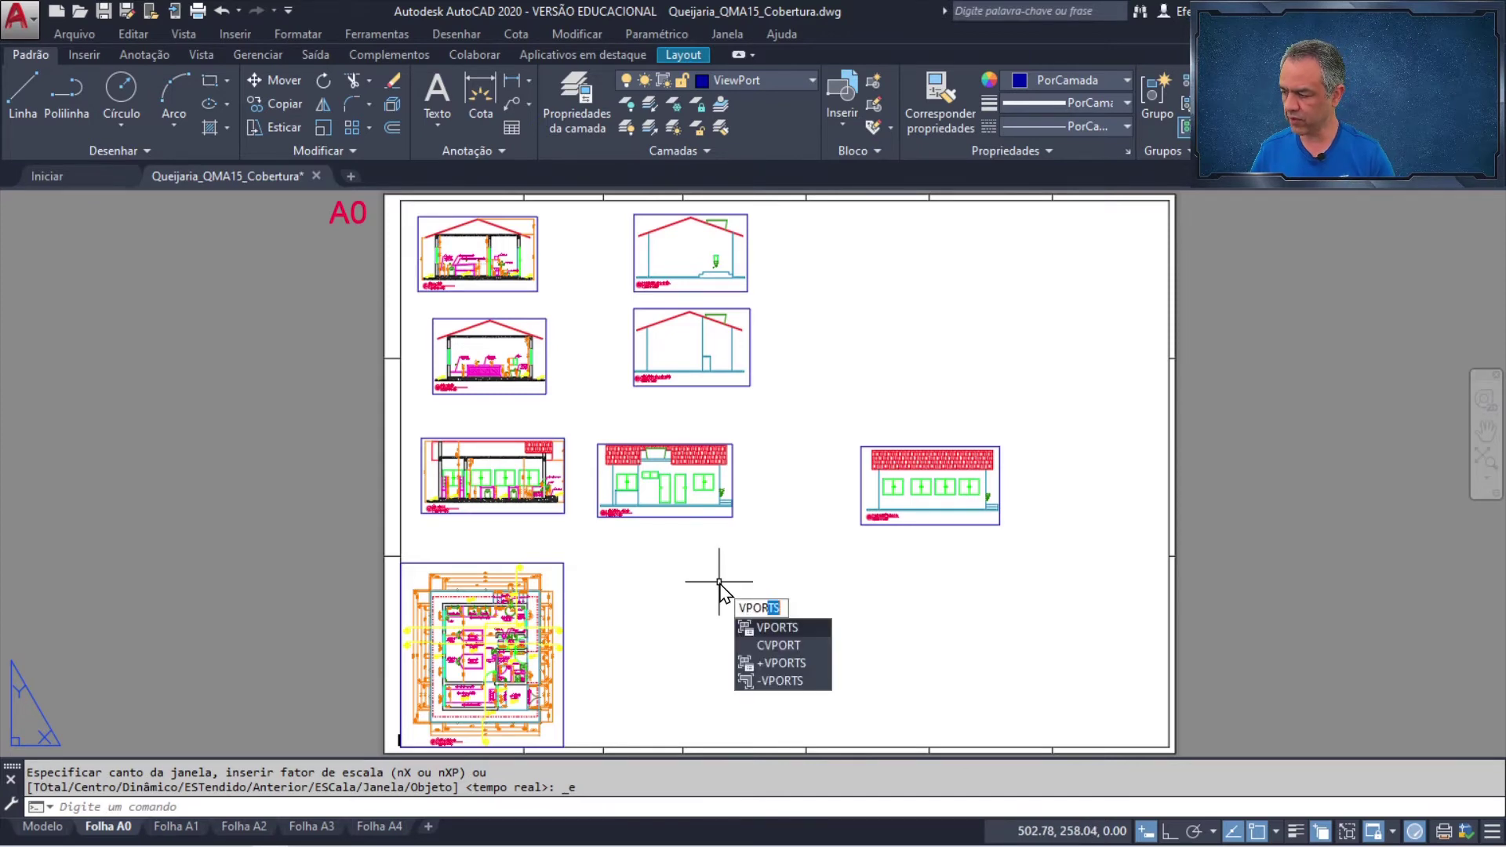
pyautogui.press('Return')
pyautogui.click(823, 614)
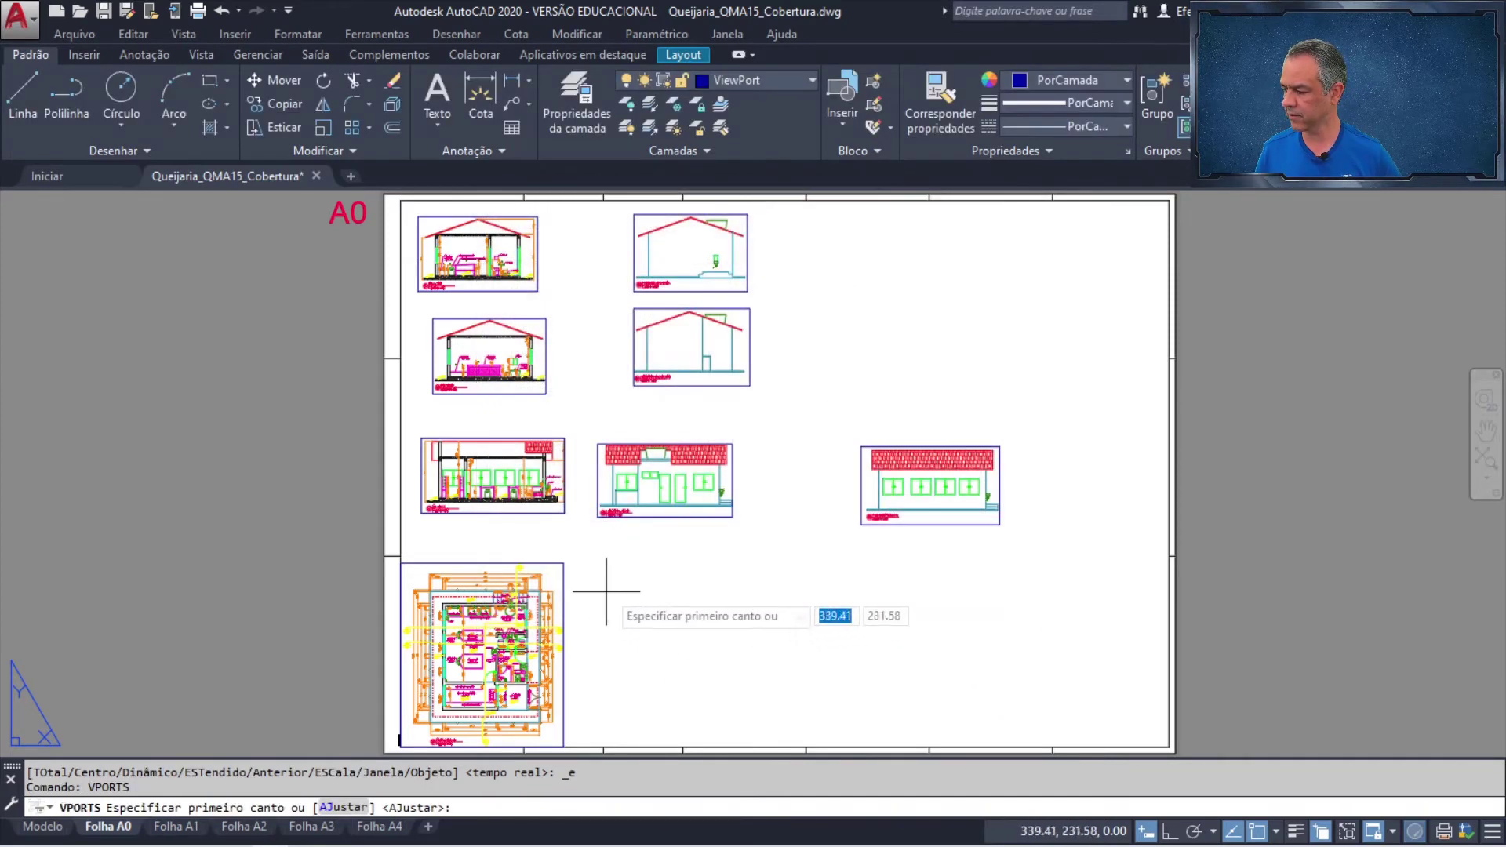
pyautogui.click(620, 553)
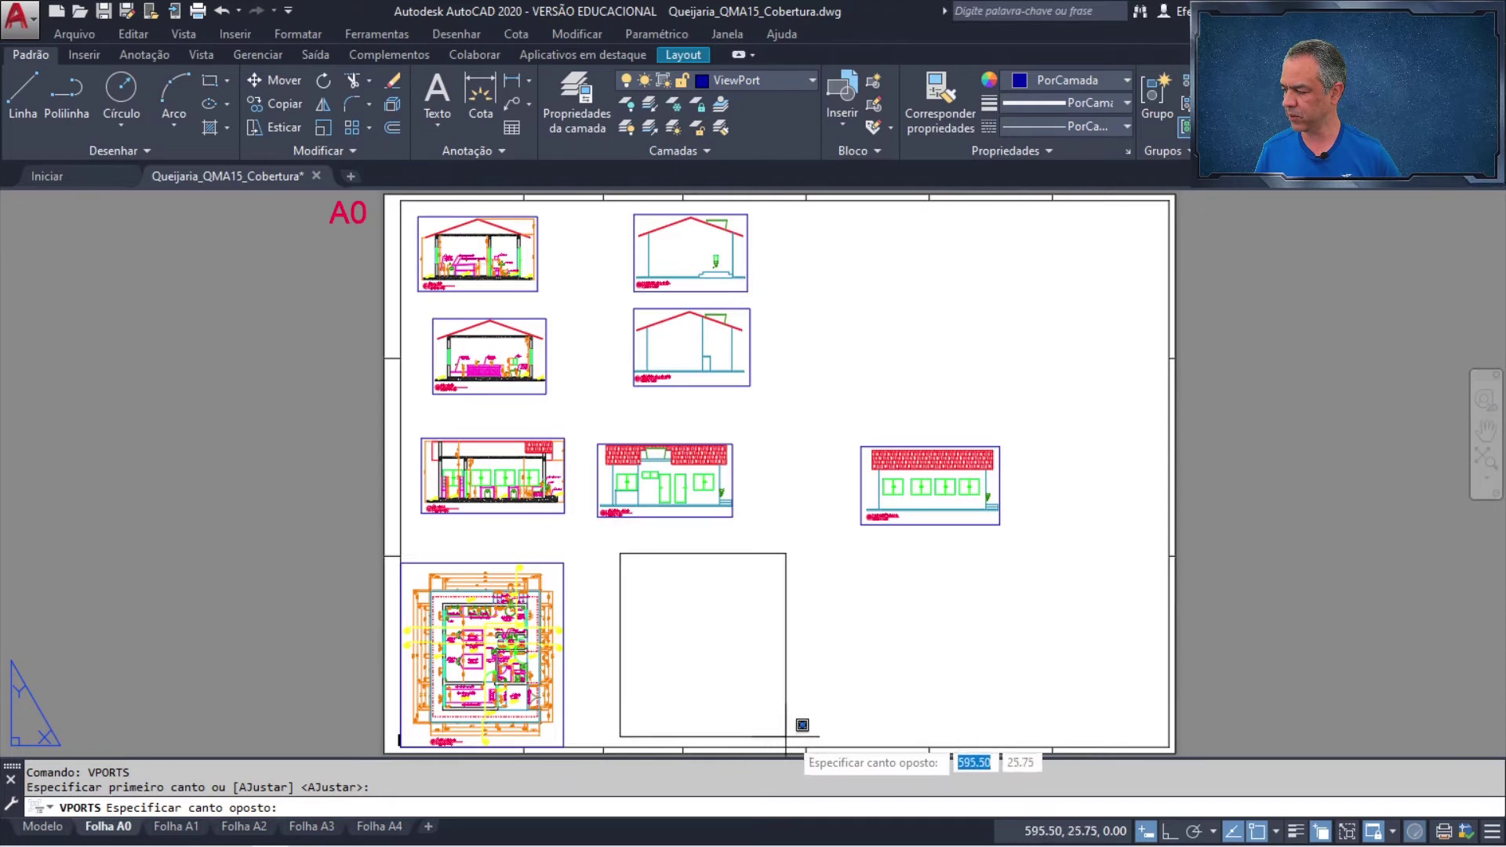
pyautogui.click(817, 732)
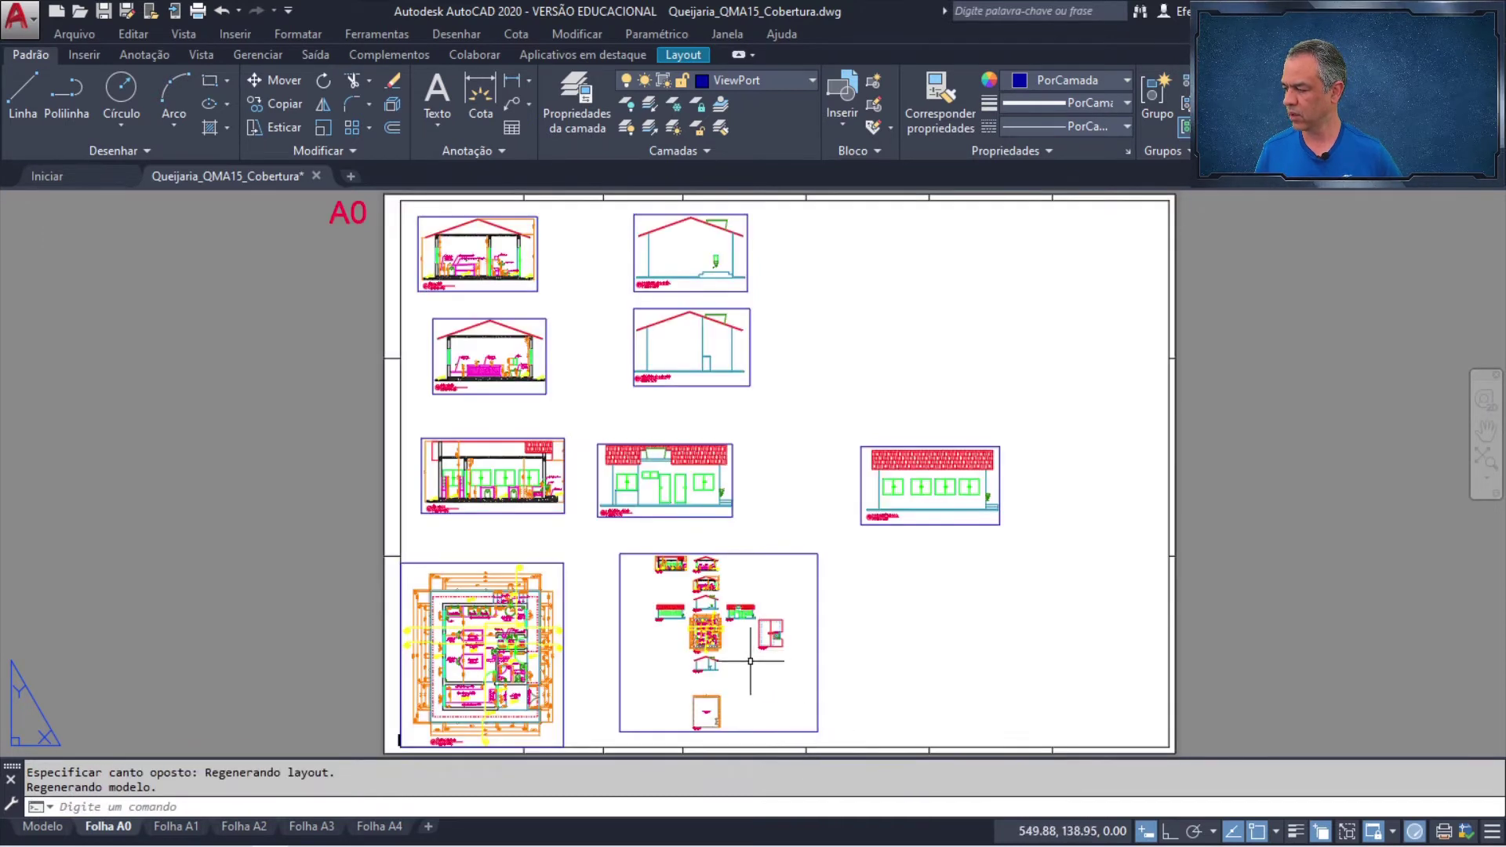
# - Activate model space in the ninth viewport and enlarge the Cerca de proteção plan inside it
pyautogui.doubleClick(753, 660)
pyautogui.scroll(6, 742, 701)
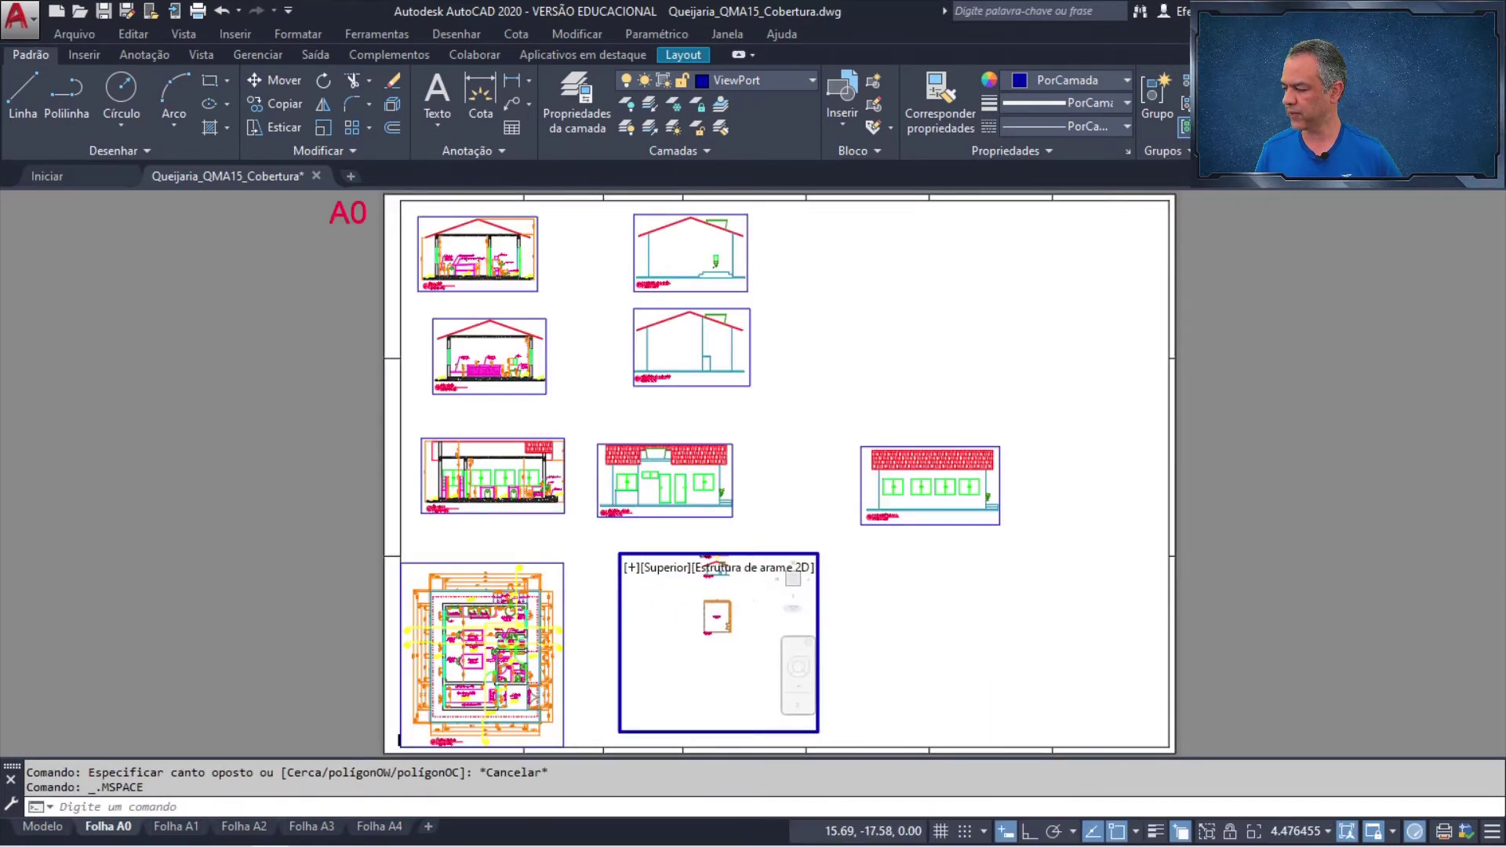
pyautogui.moveTo(671, 620); pyautogui.dragTo(698, 644, button='middle')
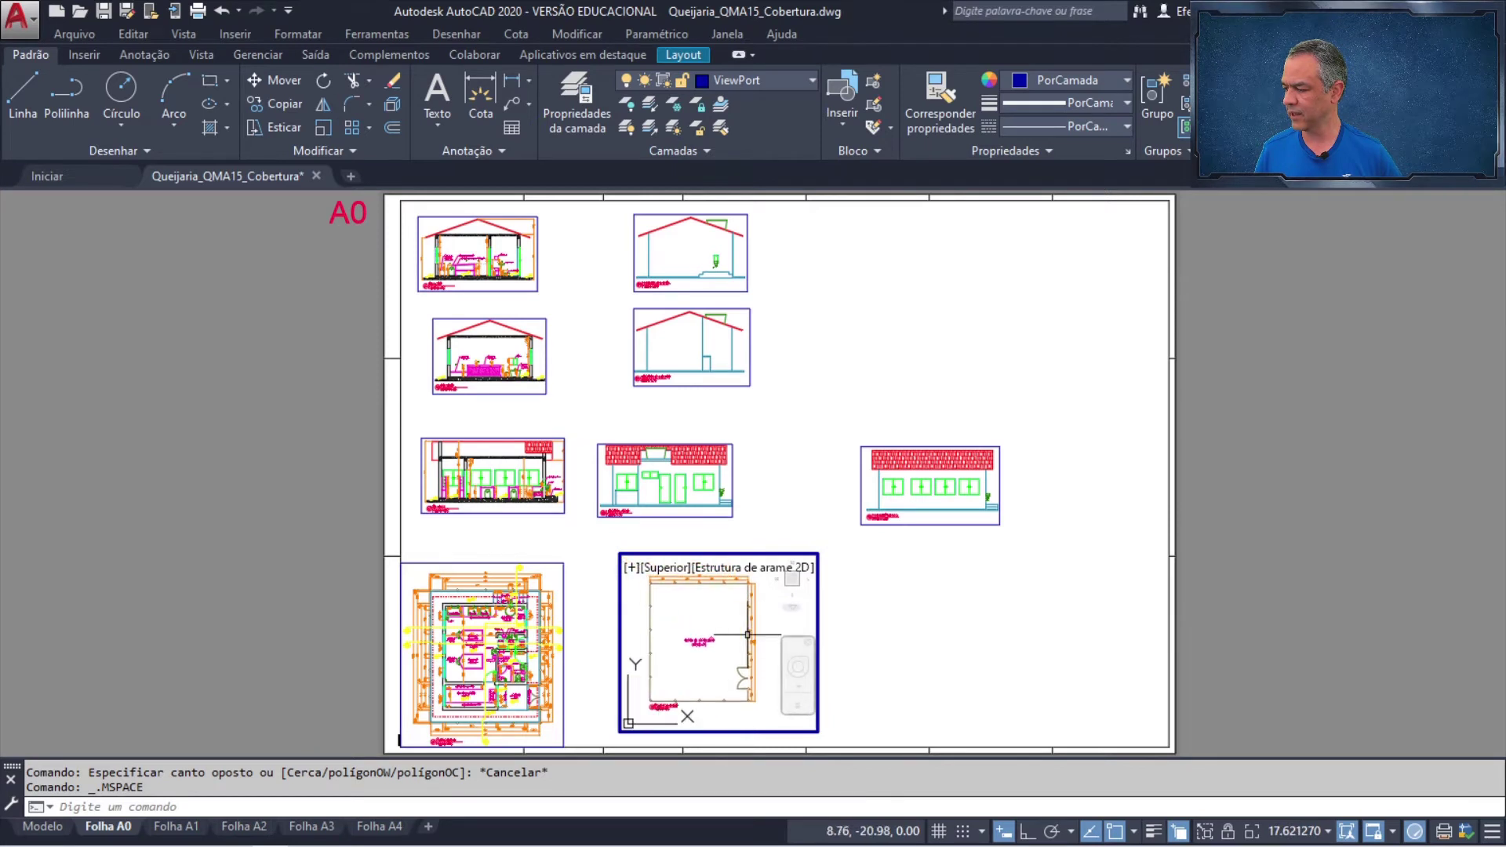
# - Scale the Cerca de proteção view to 20xp and lock its viewport before returning to paper space
pyautogui.write('zoom')
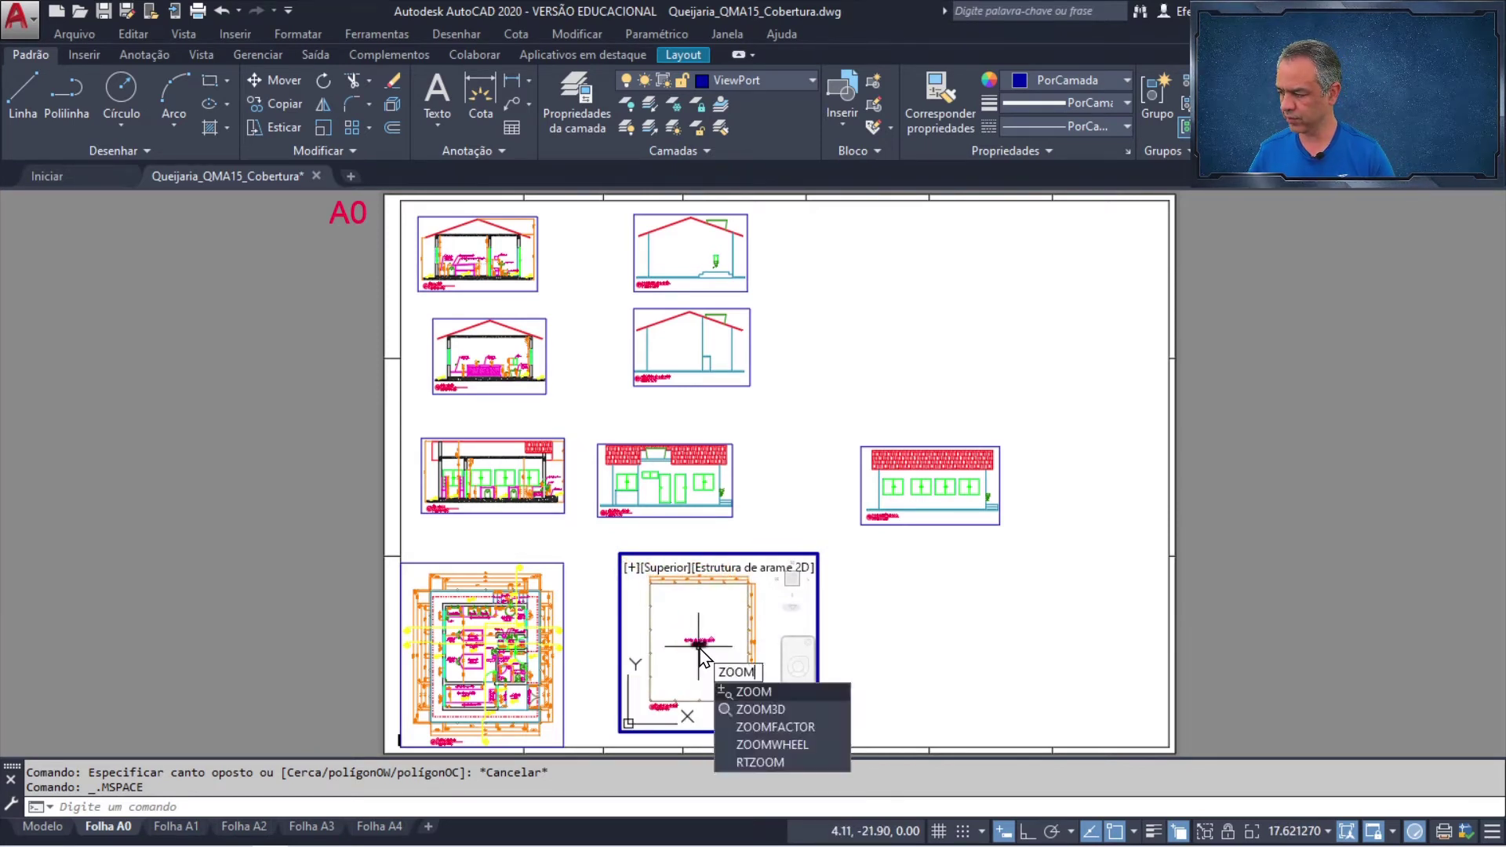
pyautogui.press('Return')
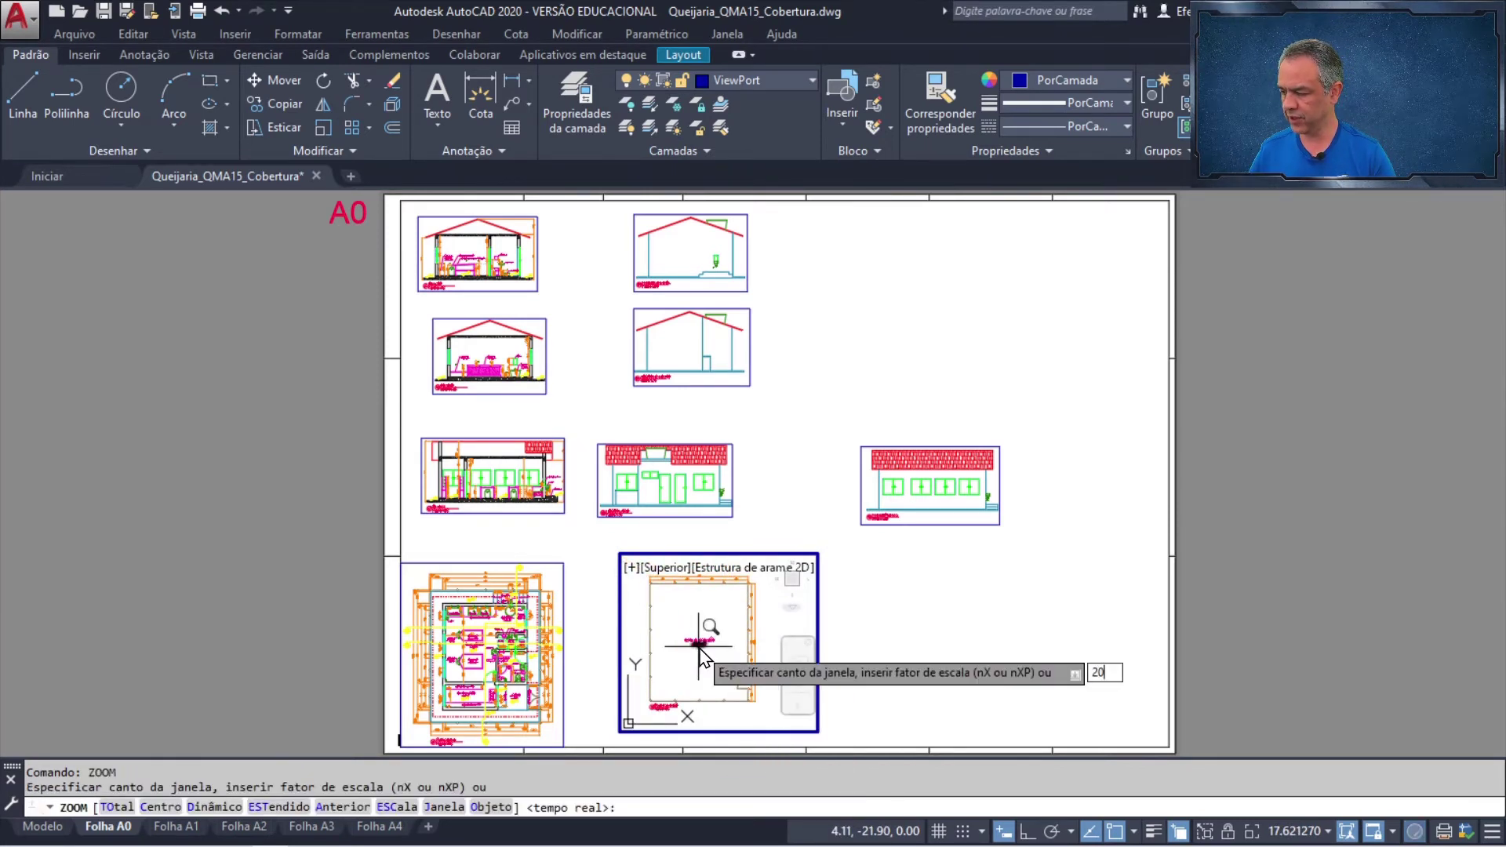
pyautogui.write('20xp')
pyautogui.press('Return')
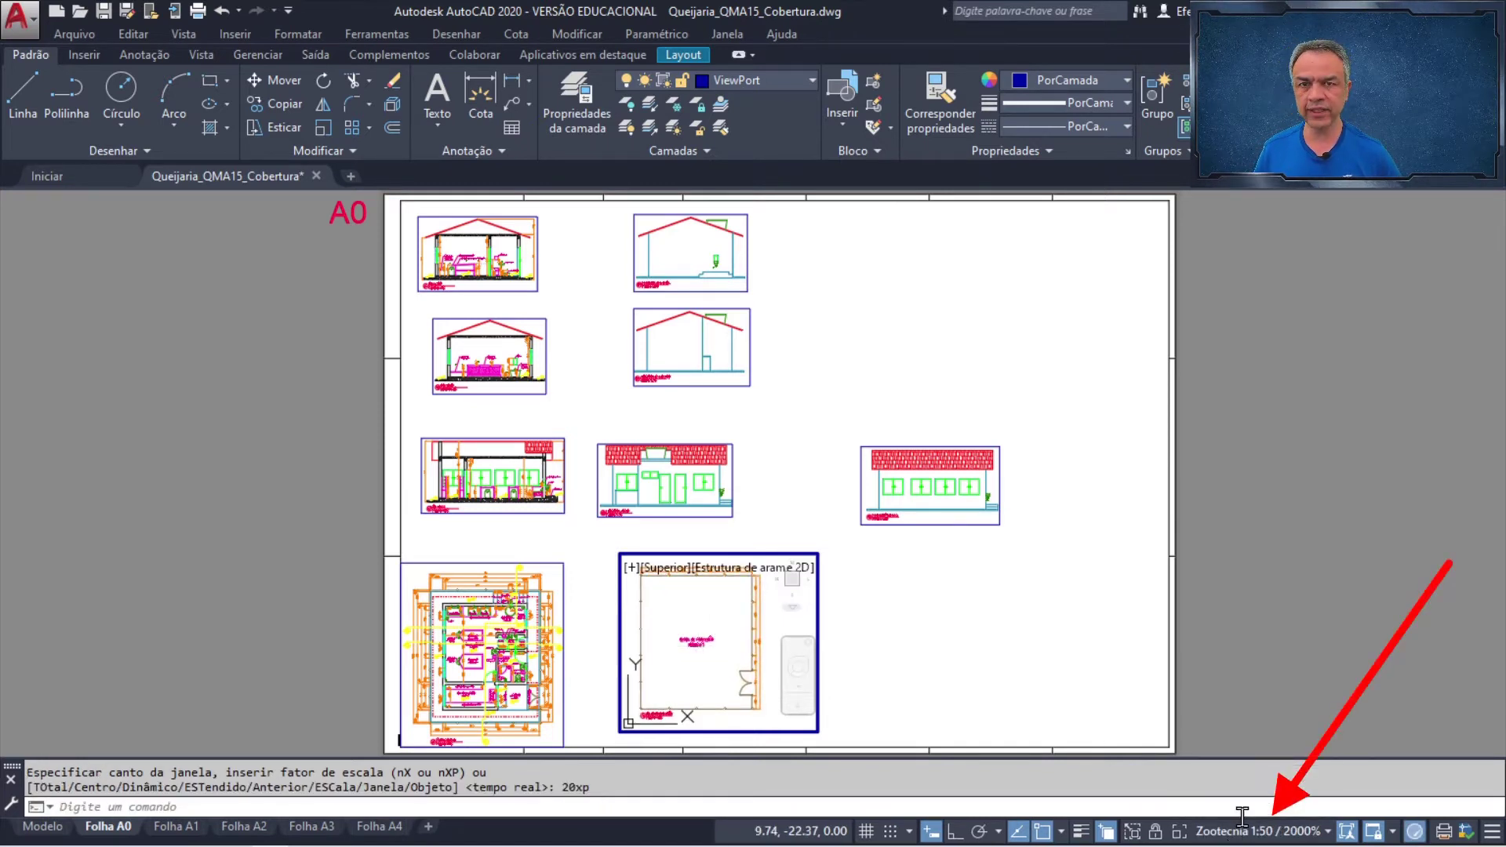
pyautogui.click(1156, 831)
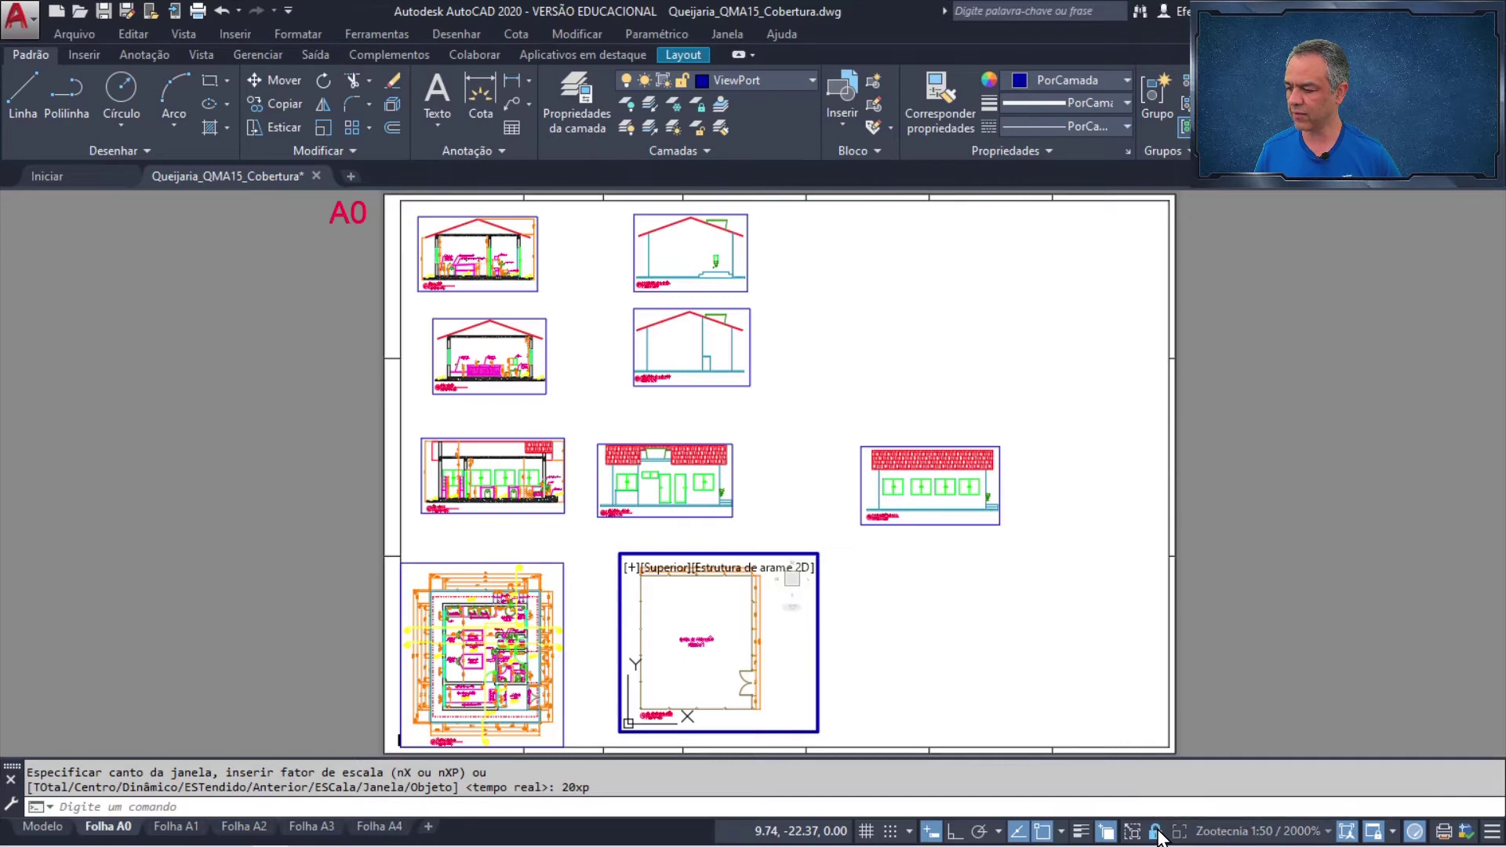
pyautogui.doubleClick(965, 679)
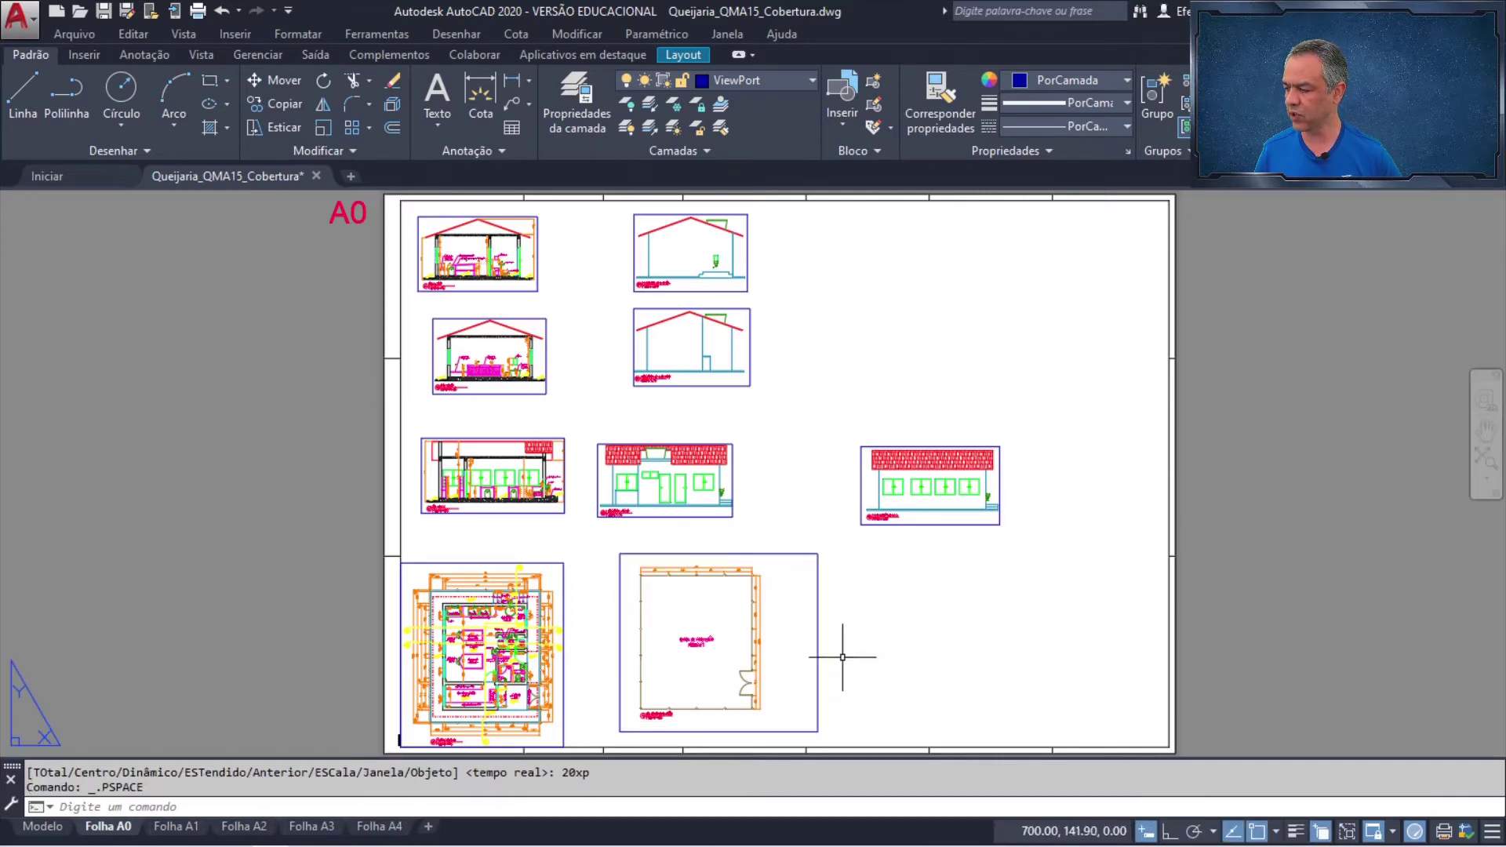
# - Stretch the ninth viewport's upper-right and lower-left corners inward to frame only the Cerca de proteção plan with its title
pyautogui.scroll(2, 782, 671)
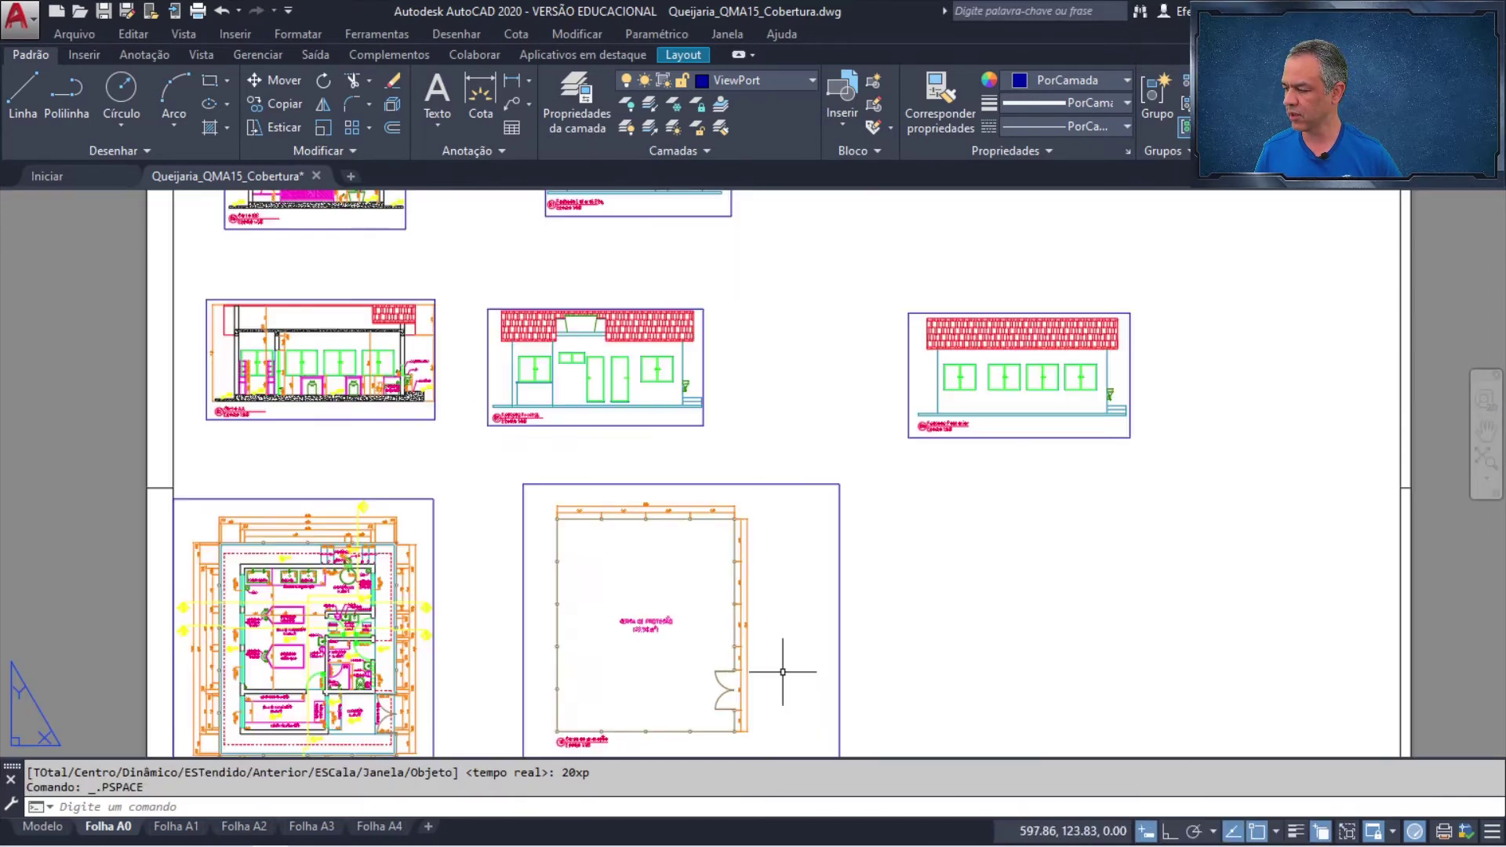
pyautogui.scroll(3, 783, 668)
pyautogui.scroll(-2, 815, 533)
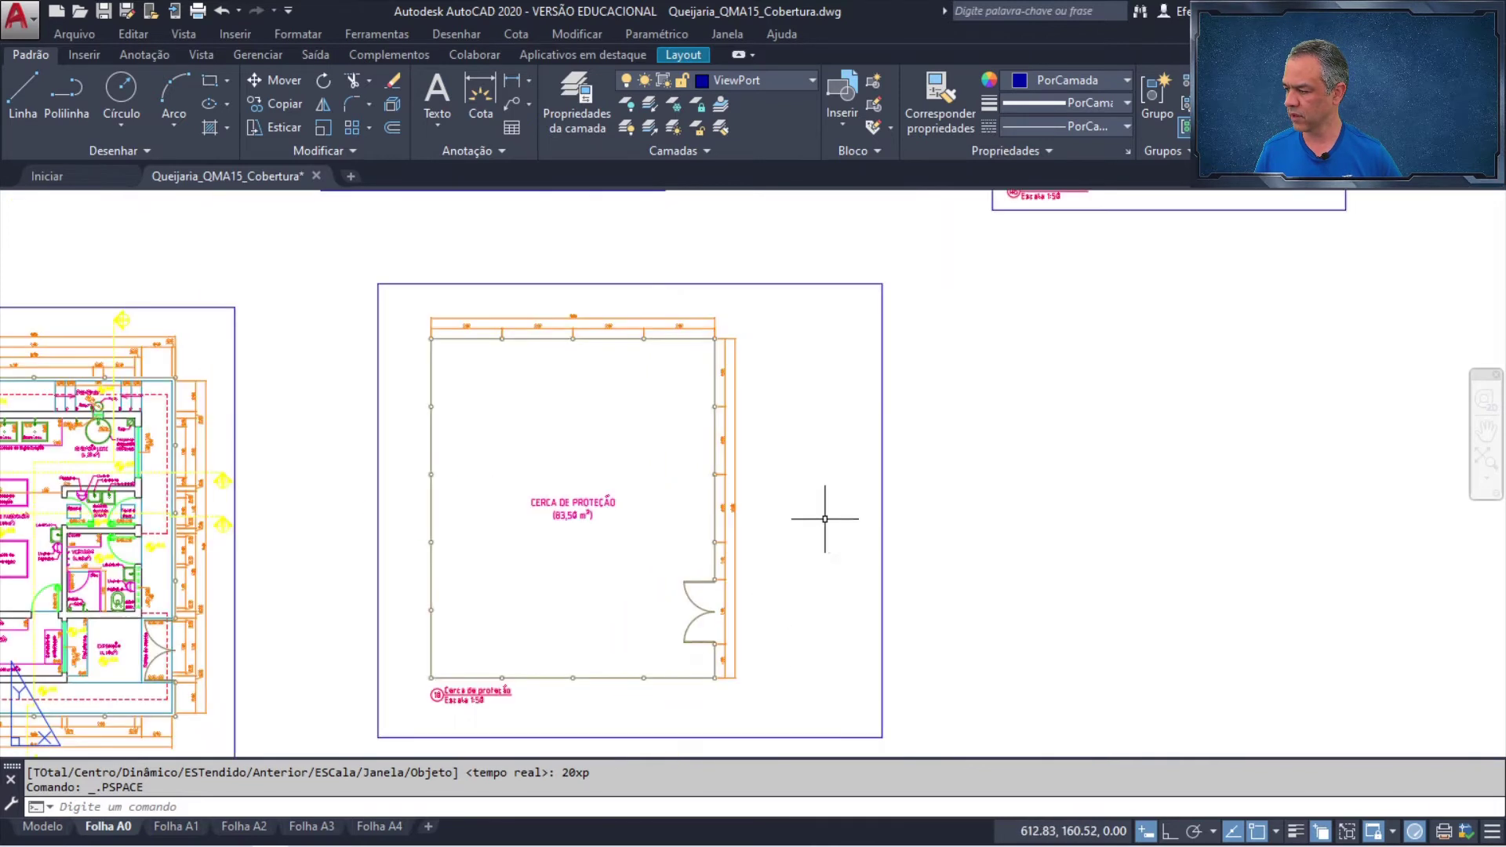
pyautogui.click(883, 516)
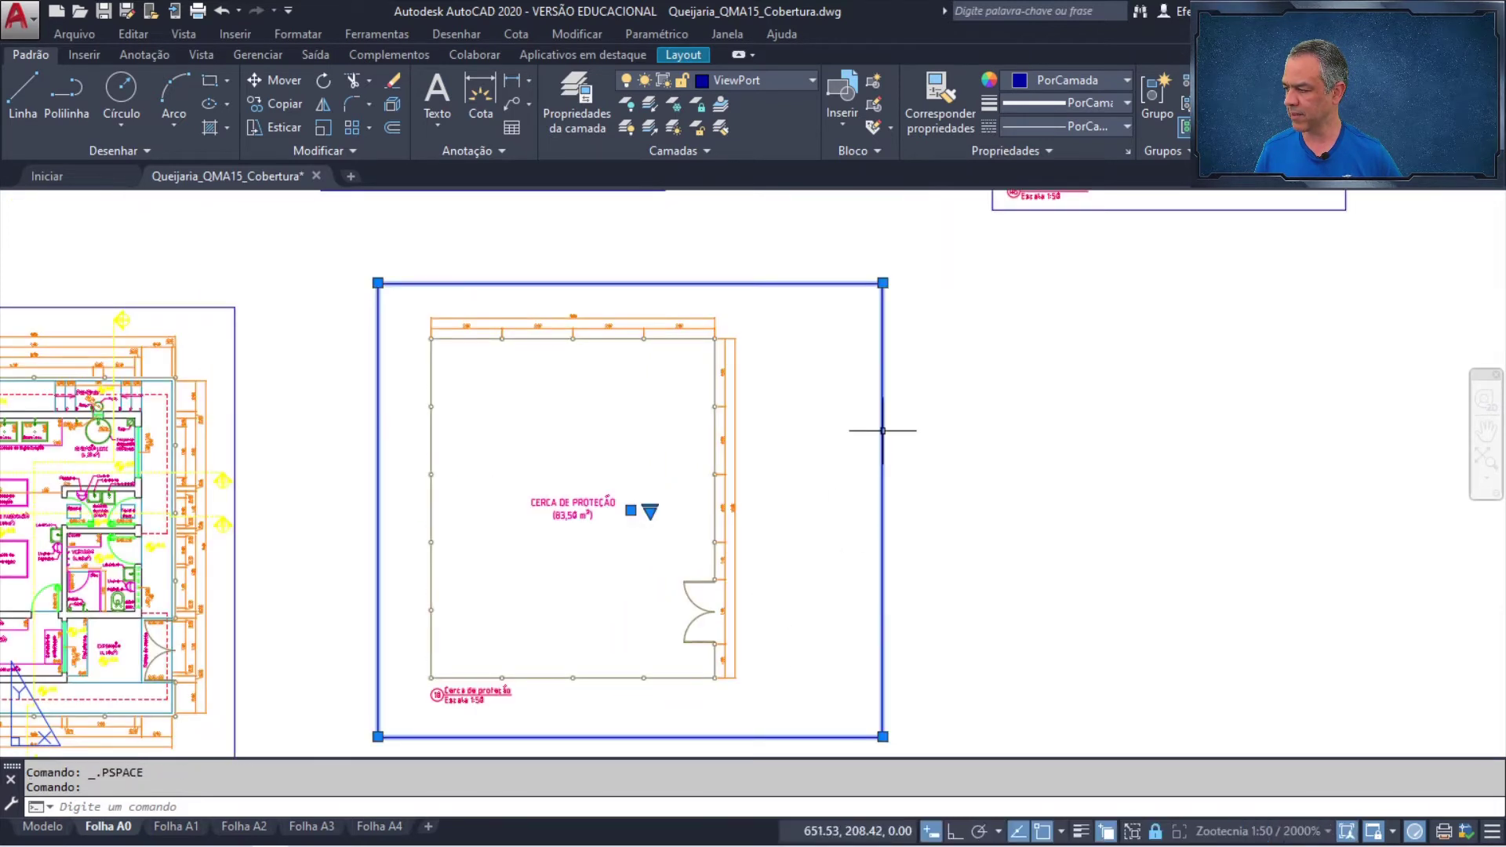
pyautogui.click(883, 283)
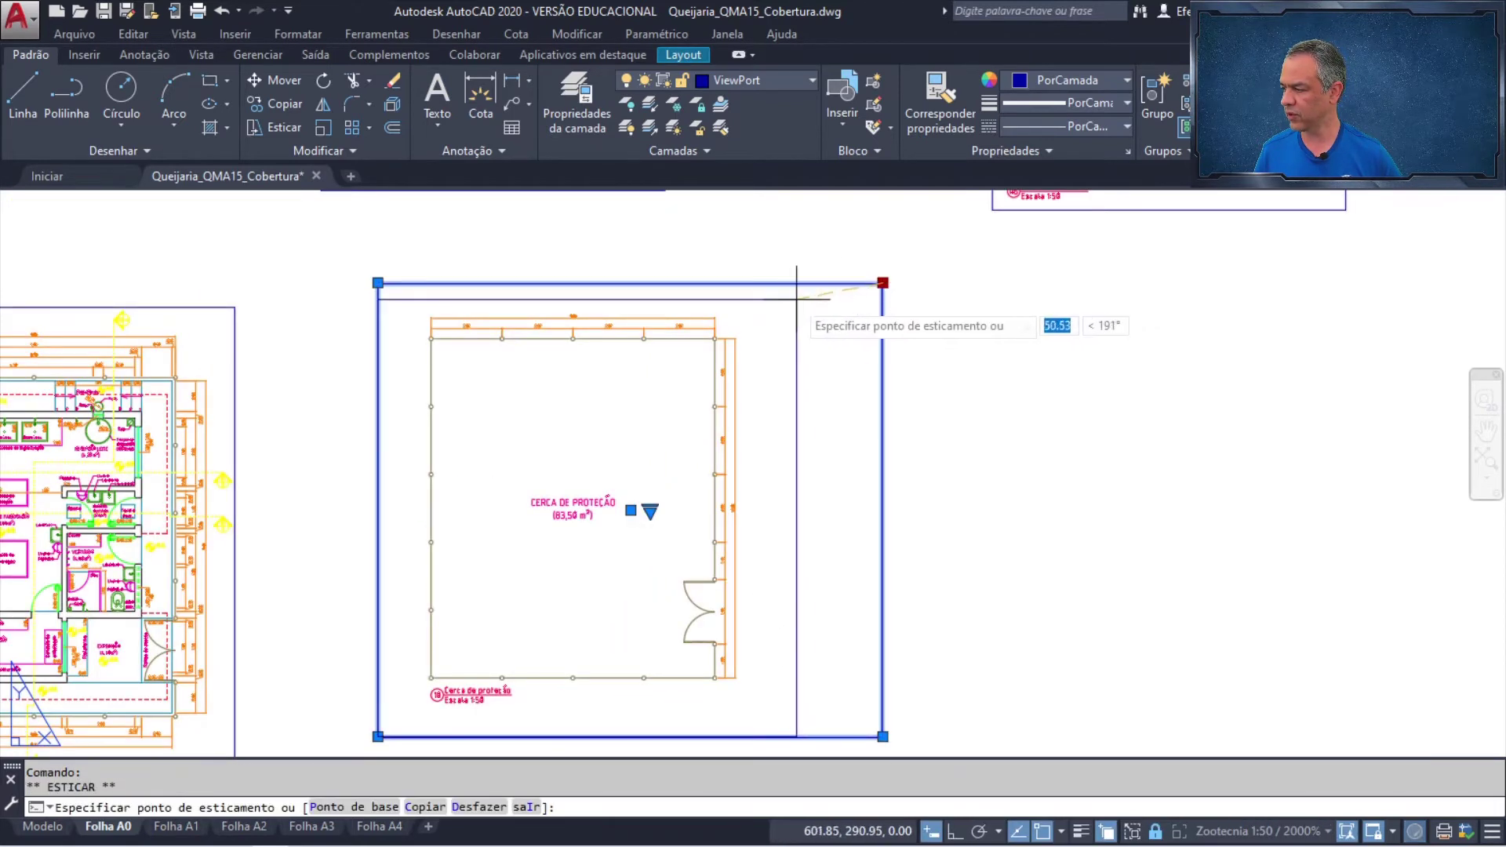
pyautogui.click(746, 306)
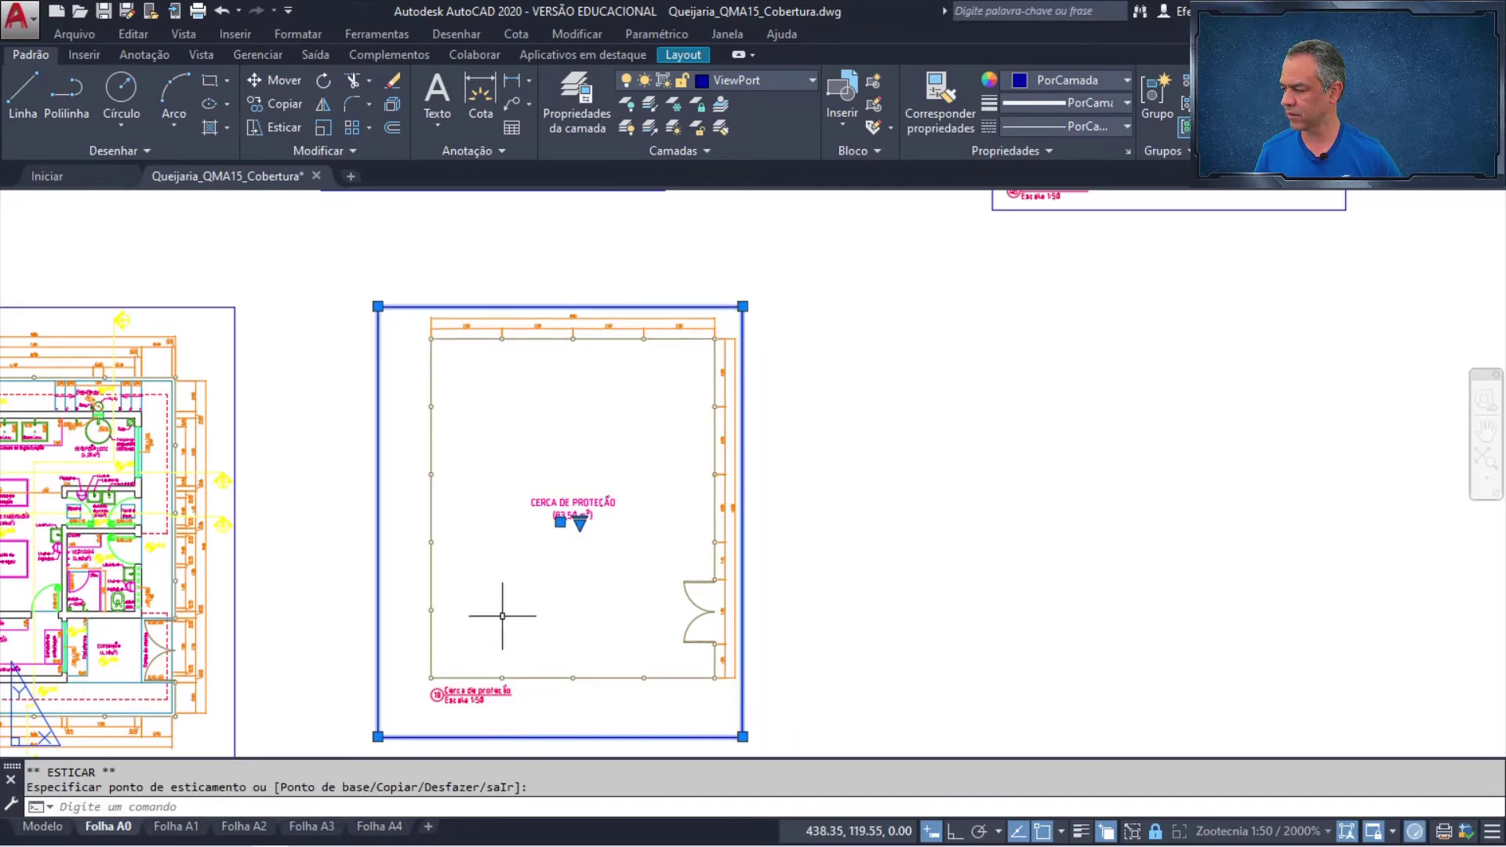
pyautogui.click(377, 736)
pyautogui.press('Escape')
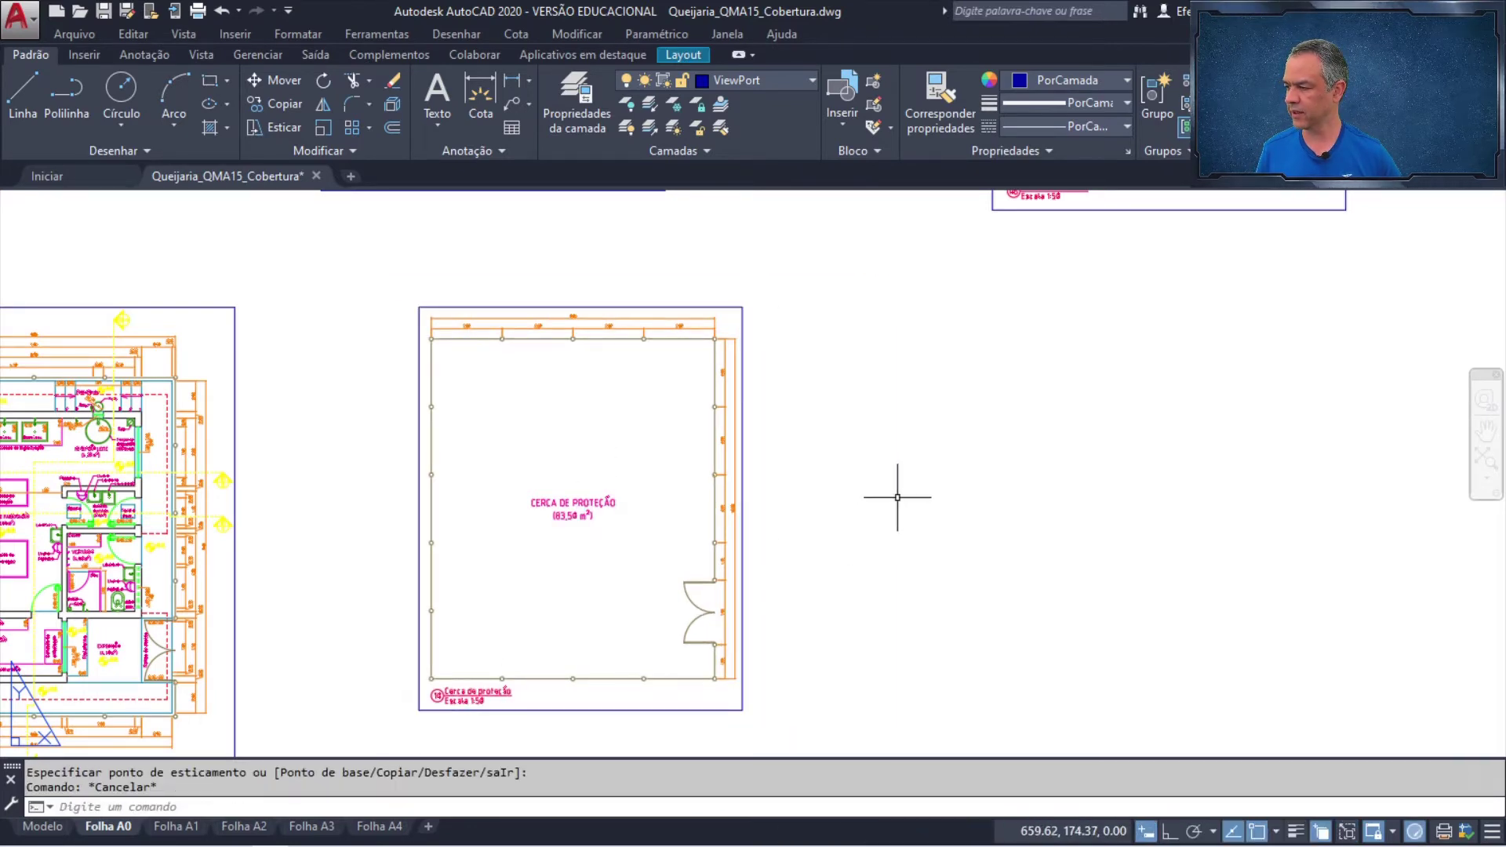
# - Create a tenth viewport in the empty sheet area to the right of the Cerca de proteção viewport
pyautogui.scroll(-3, 928, 487)
pyautogui.moveTo(928, 487); pyautogui.dragTo(687, 501, button='middle')
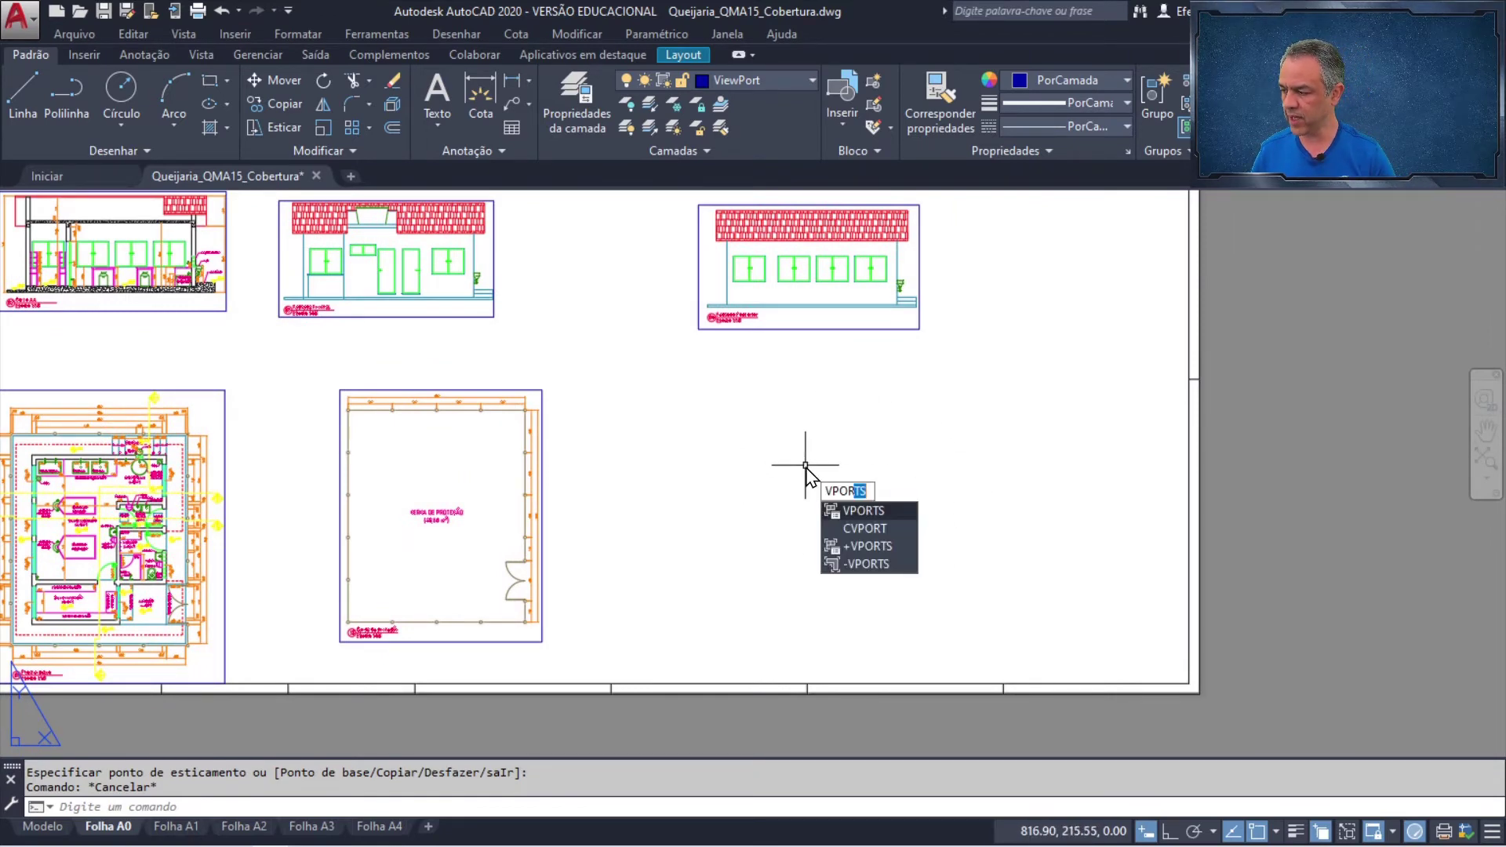
pyautogui.press('Return')
pyautogui.press('Return')
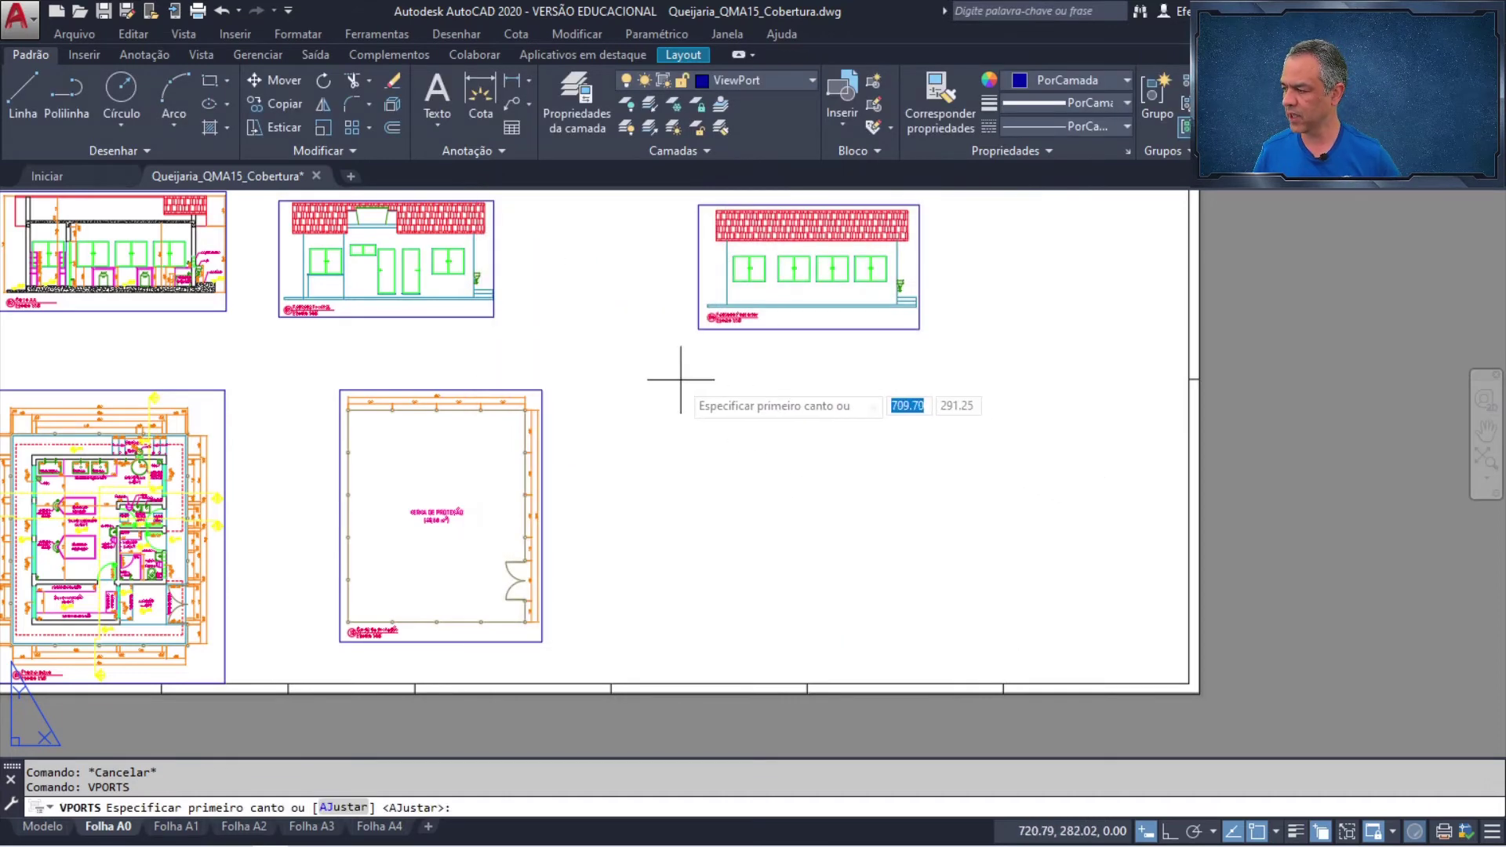
pyautogui.click(667, 353)
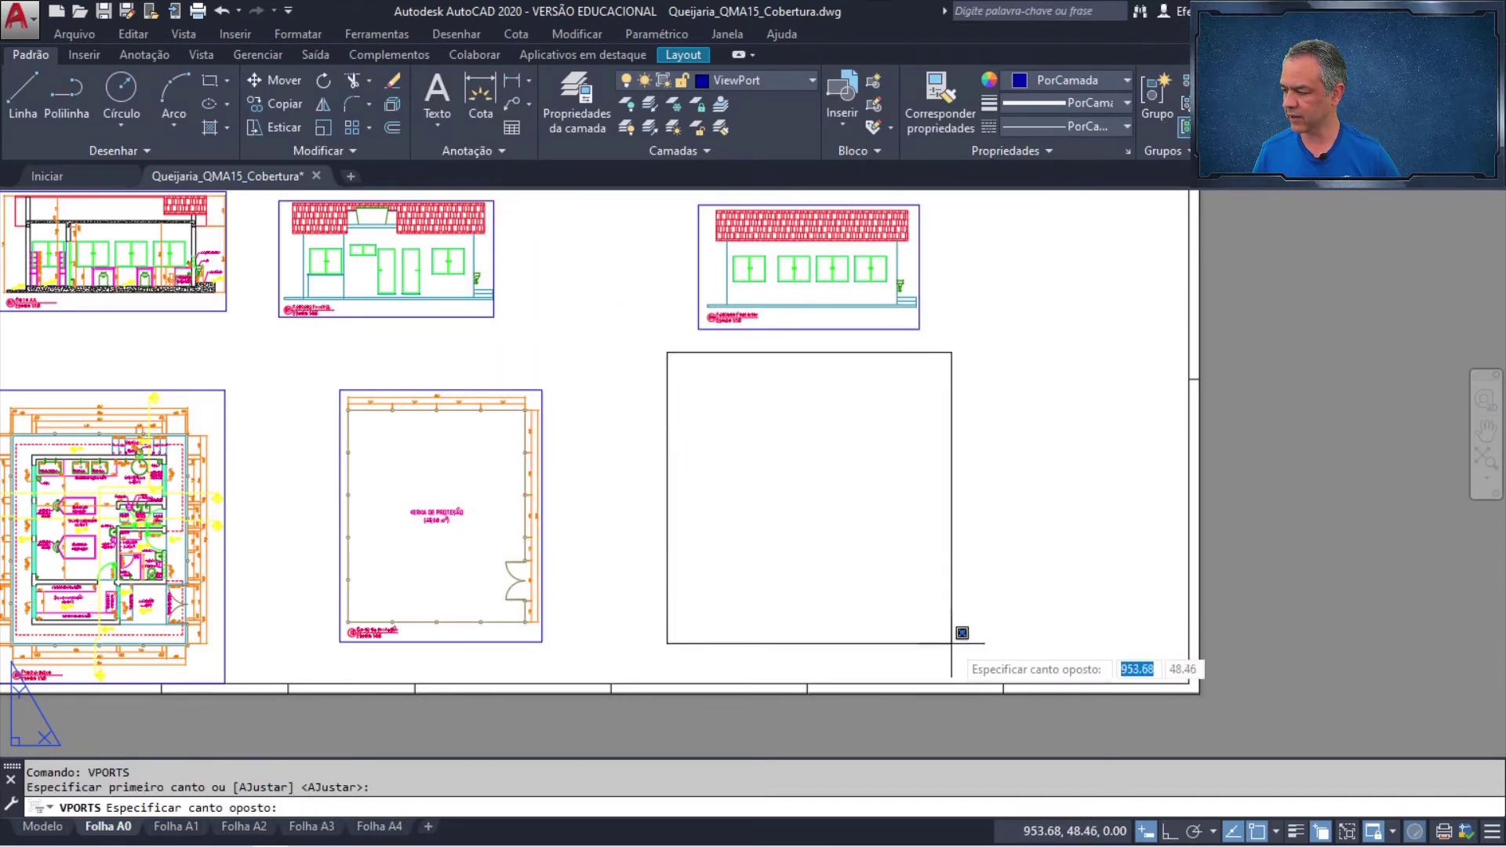
pyautogui.click(965, 672)
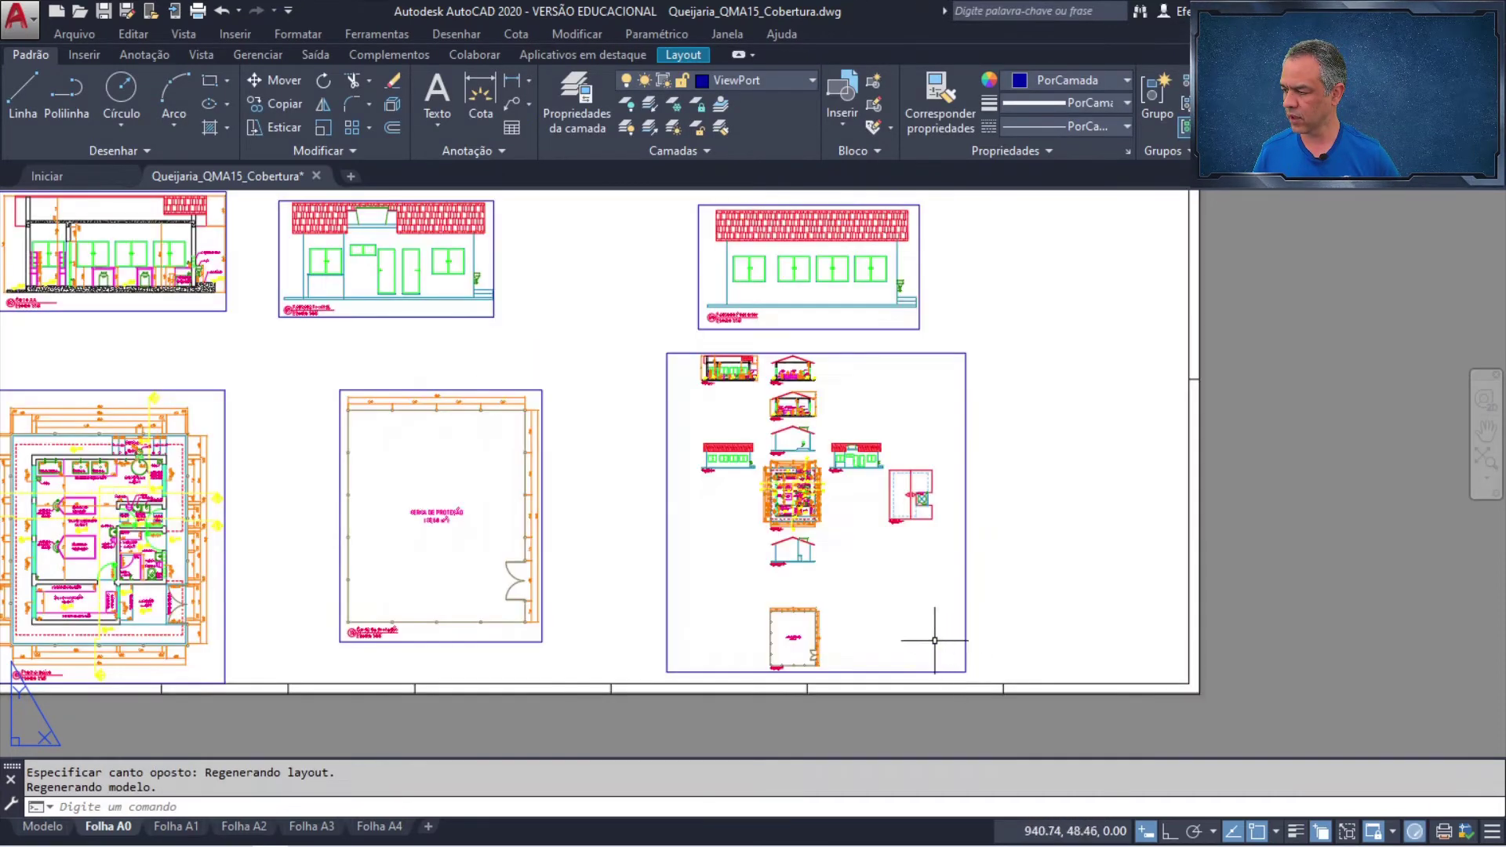
# - Activate model space in the tenth viewport and enlarge the Planta de Cobertura inside it
pyautogui.doubleClick(847, 561)
pyautogui.moveTo(880, 535); pyautogui.dragTo(763, 536, button='middle')
pyautogui.scroll(4, 779, 505)
pyautogui.scroll(3, 777, 508)
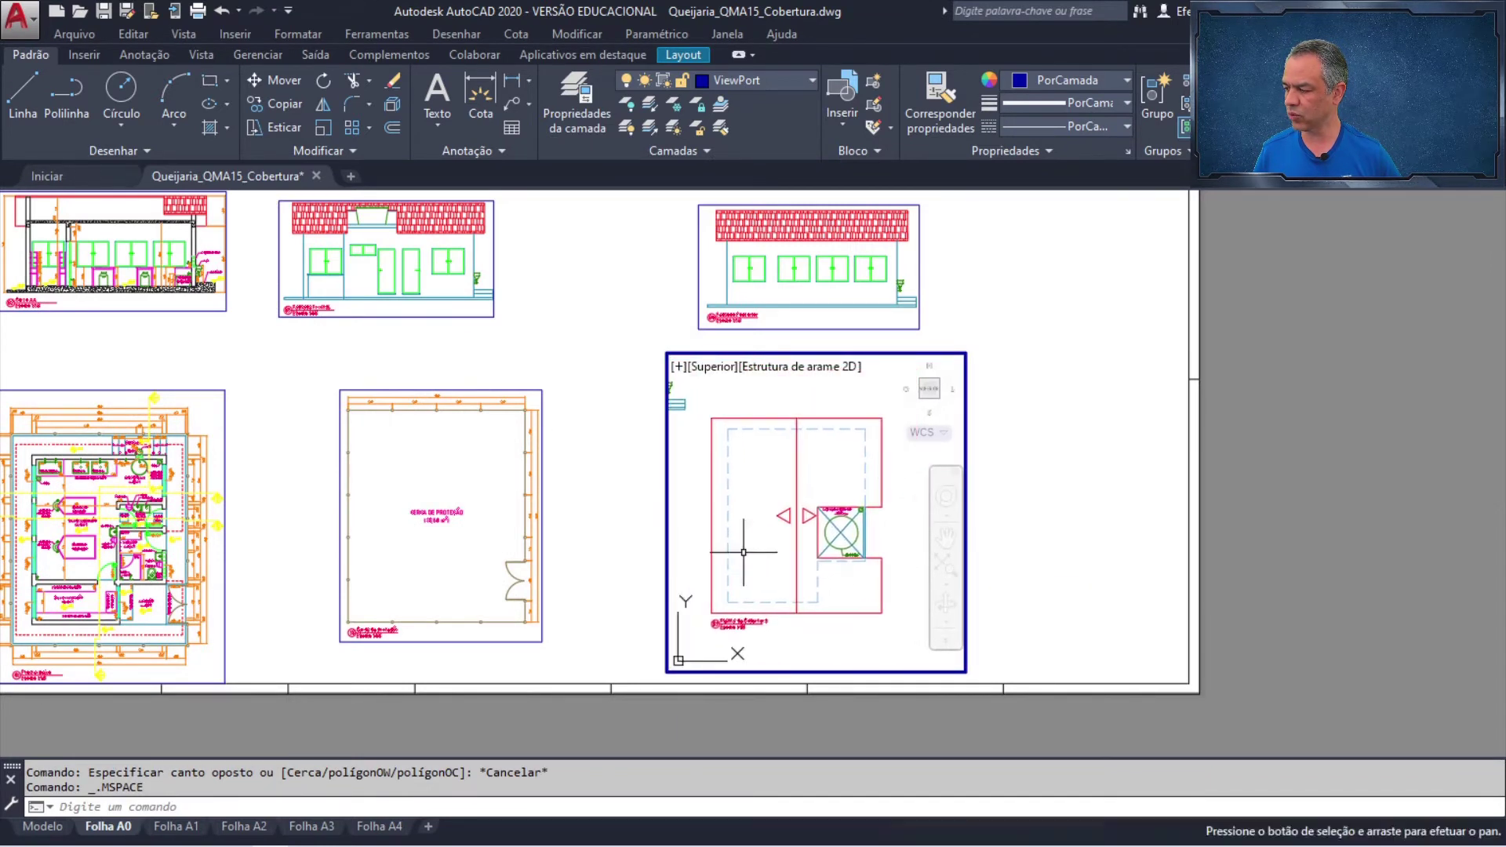
# - Scale the Planta de Cobertura view to 20xp and lock its viewport before returning to paper space
pyautogui.write('m')
pyautogui.press('Return')
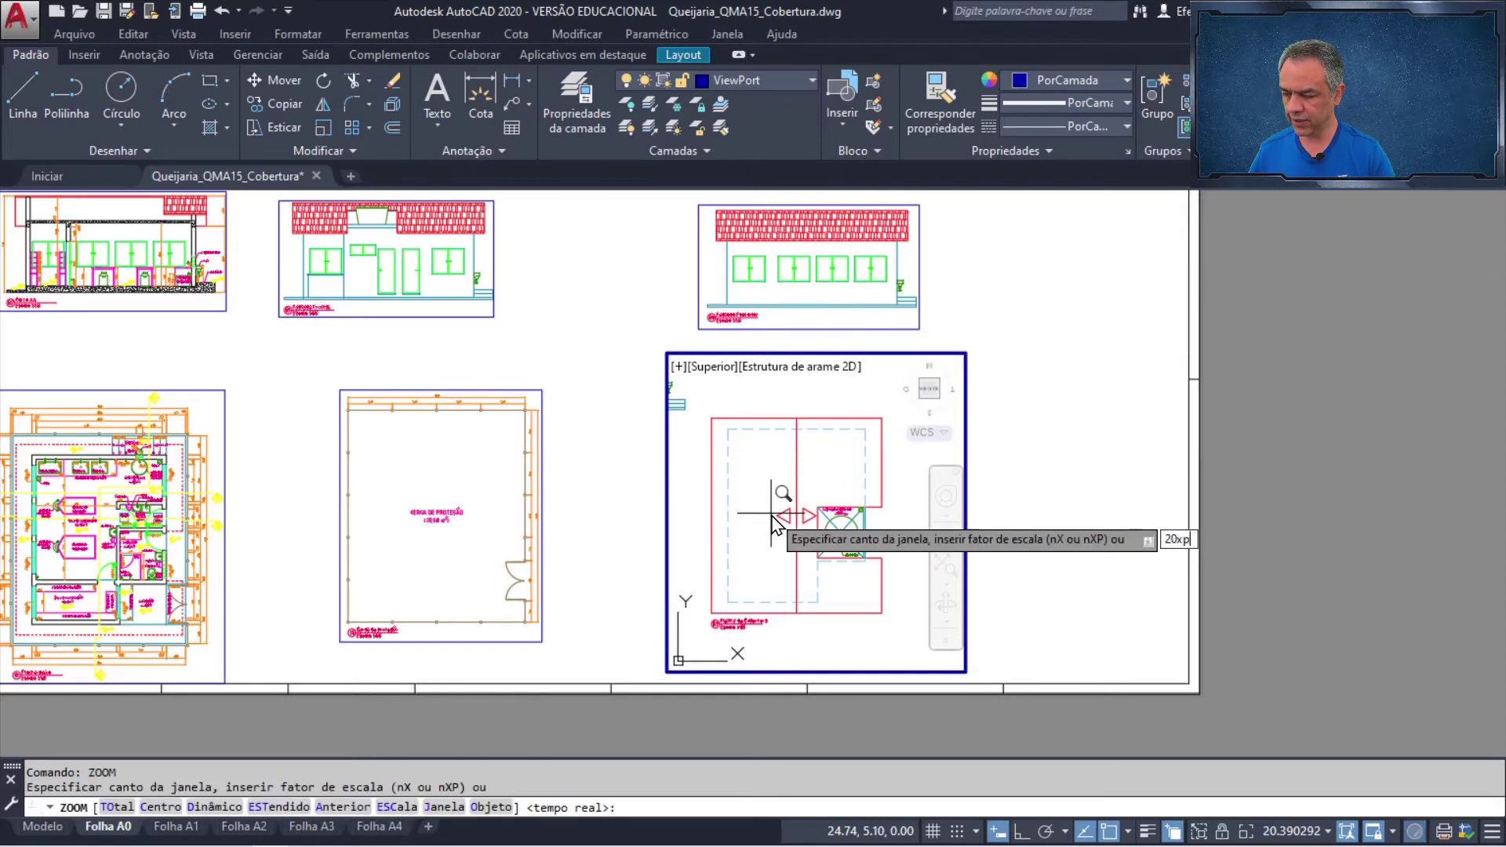
pyautogui.write('20xp')
pyautogui.press('Return')
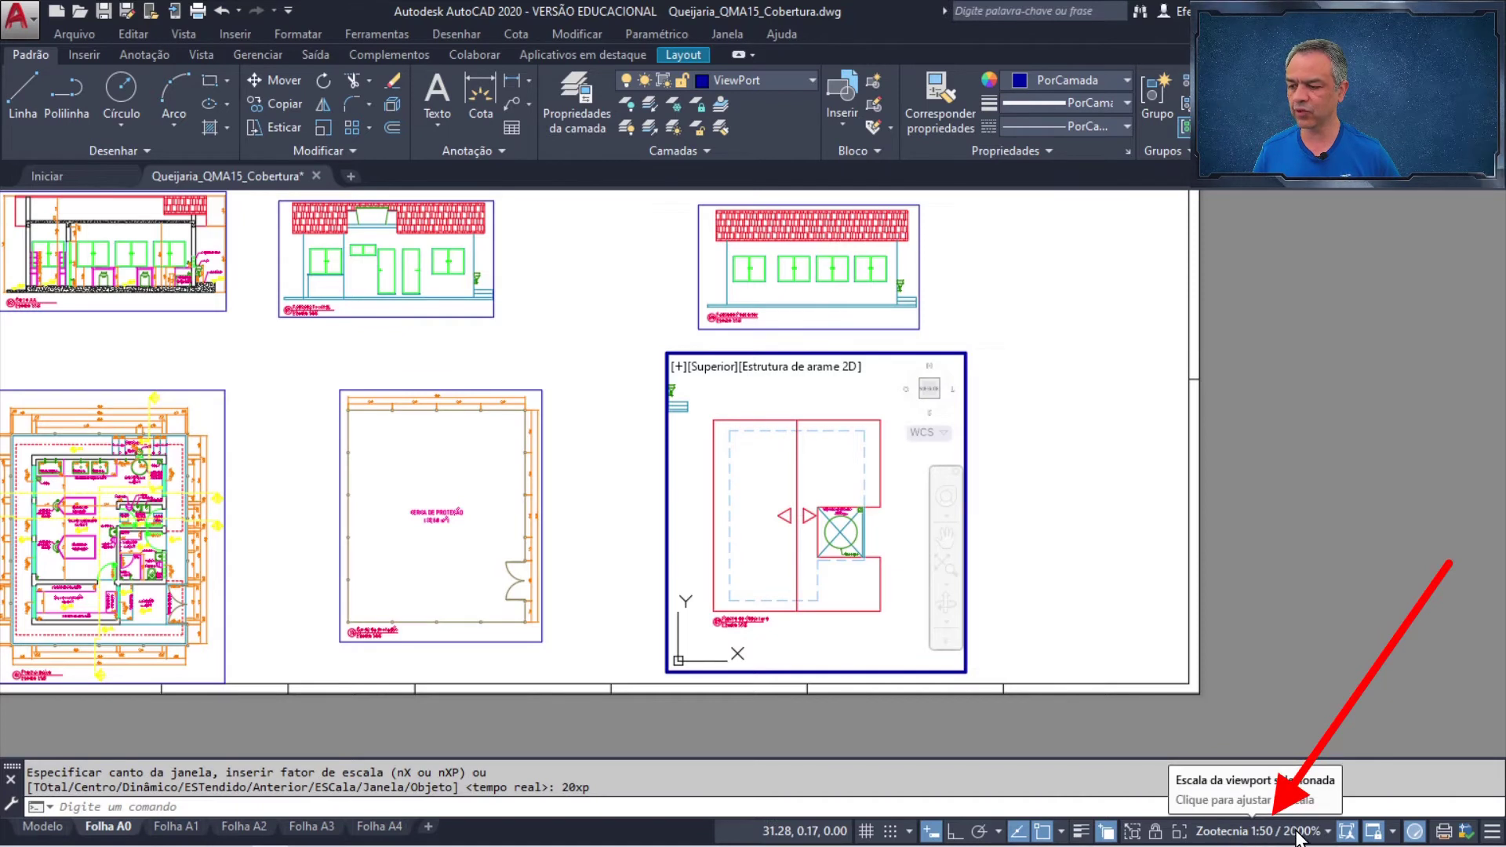
pyautogui.click(1158, 832)
pyautogui.doubleClick(1067, 562)
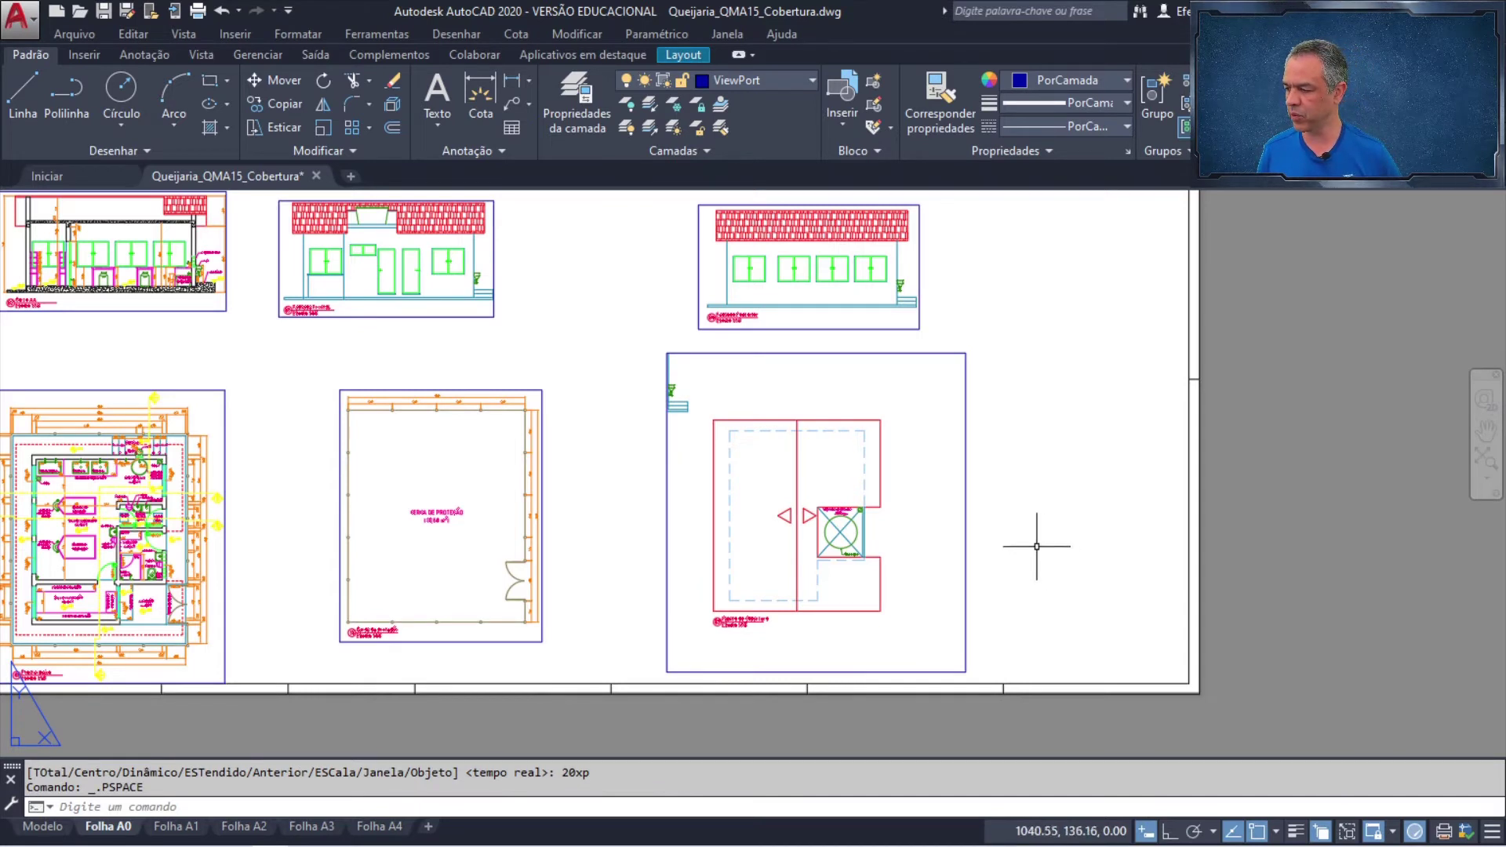
# - Stretch the tenth viewport's upper-right and lower-left corners inward to frame only the Planta de Cobertura with its title
pyautogui.click(966, 529)
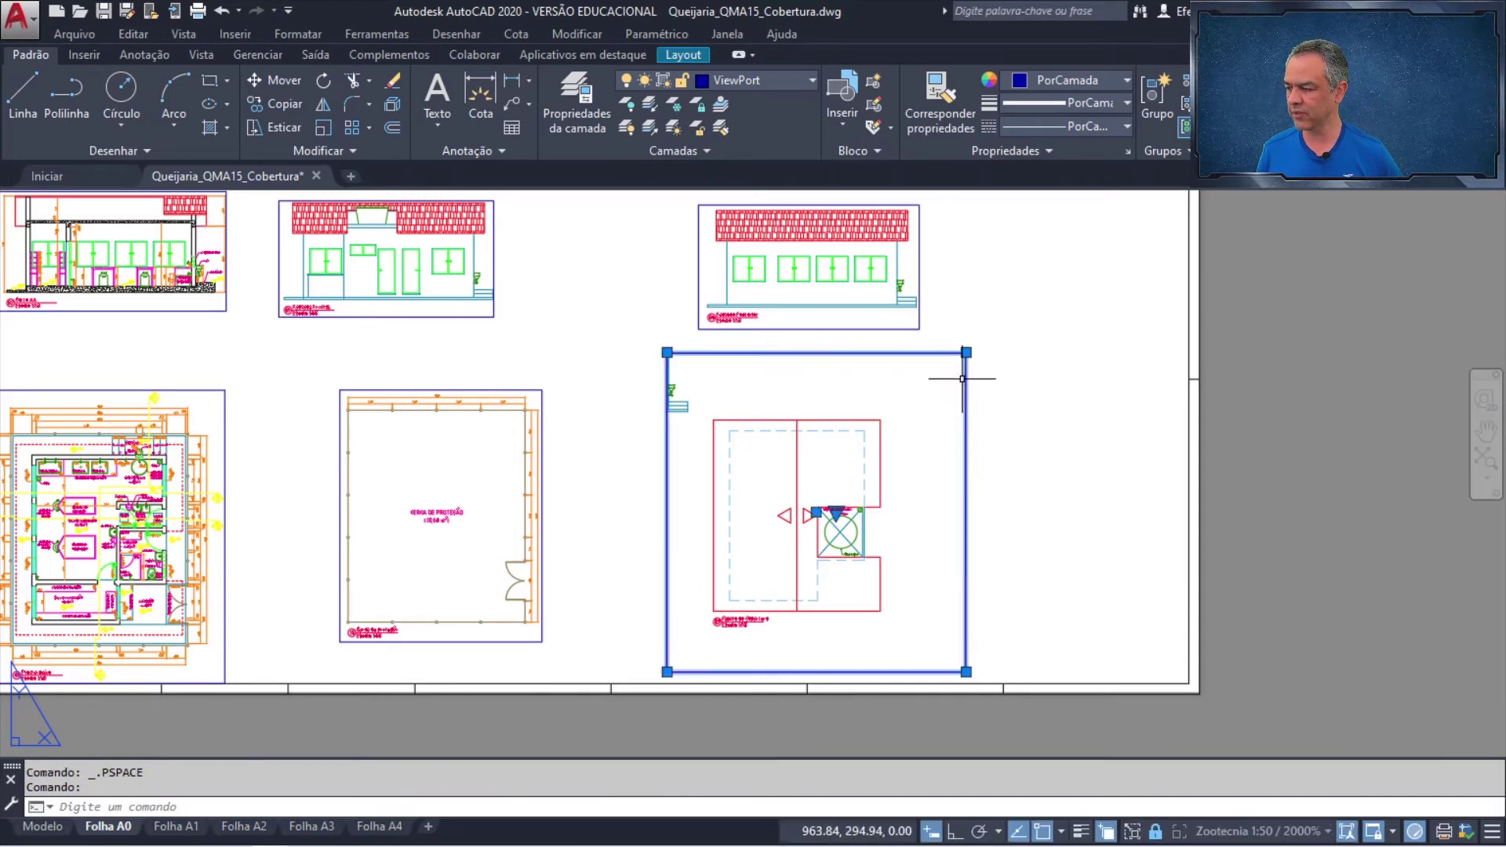
pyautogui.click(966, 352)
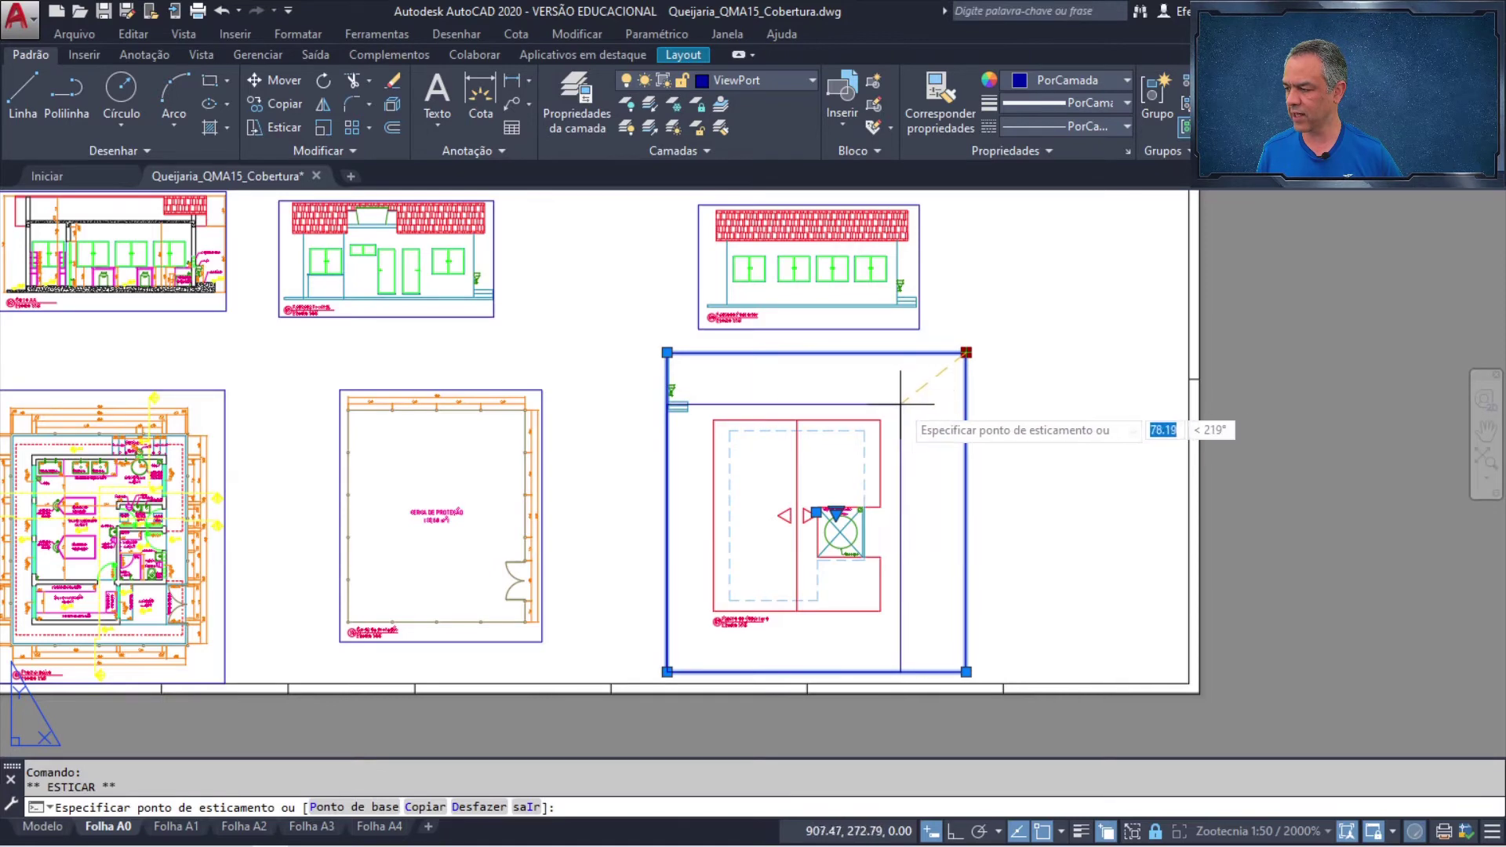
pyautogui.scroll(2, 890, 410)
pyautogui.scroll(2, 890, 411)
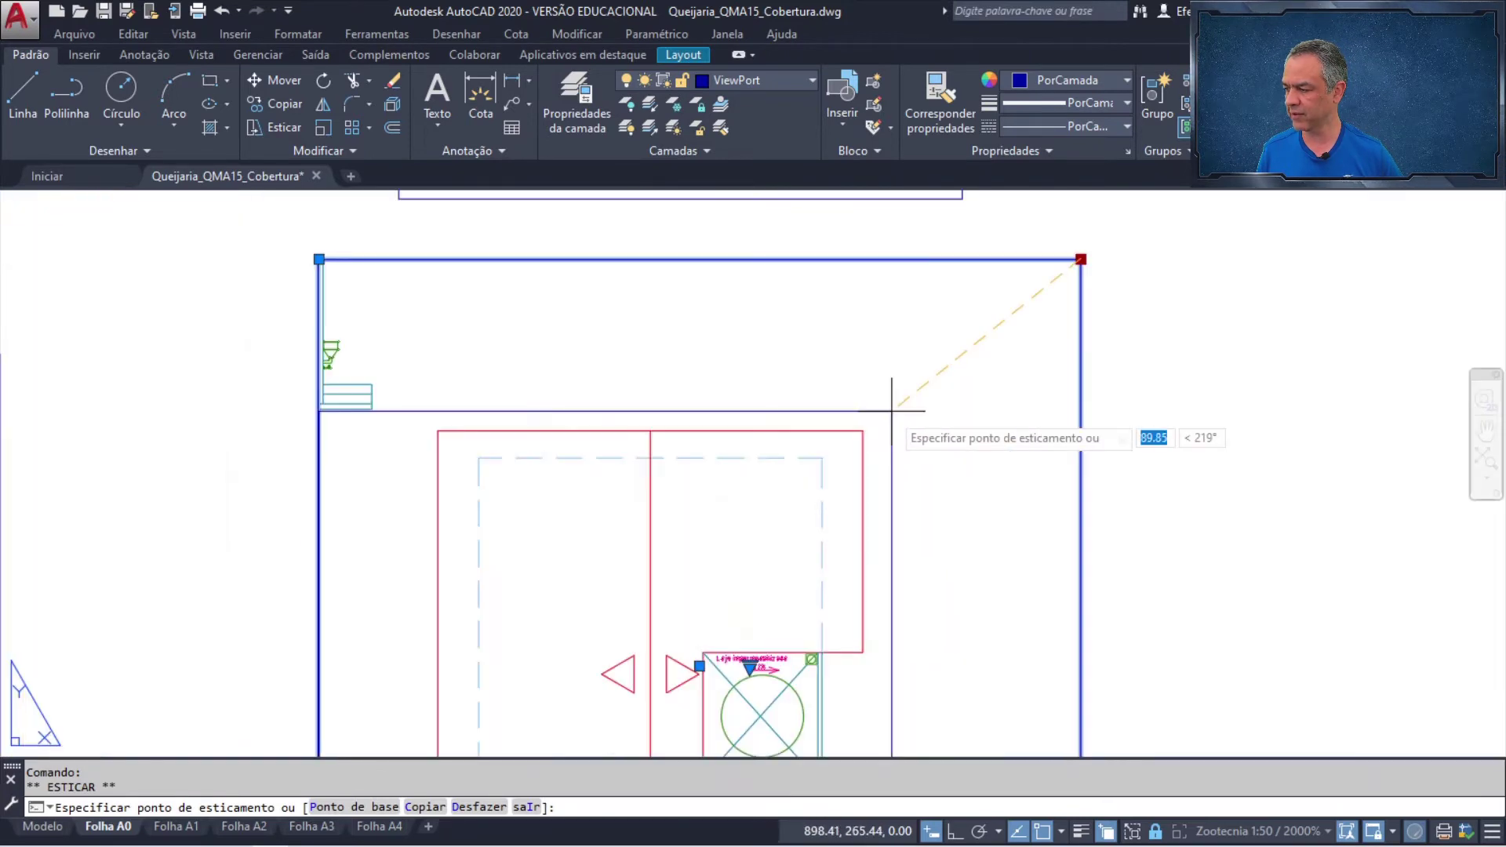
pyautogui.click(876, 419)
pyautogui.moveTo(988, 482); pyautogui.dragTo(1146, 232, button='middle')
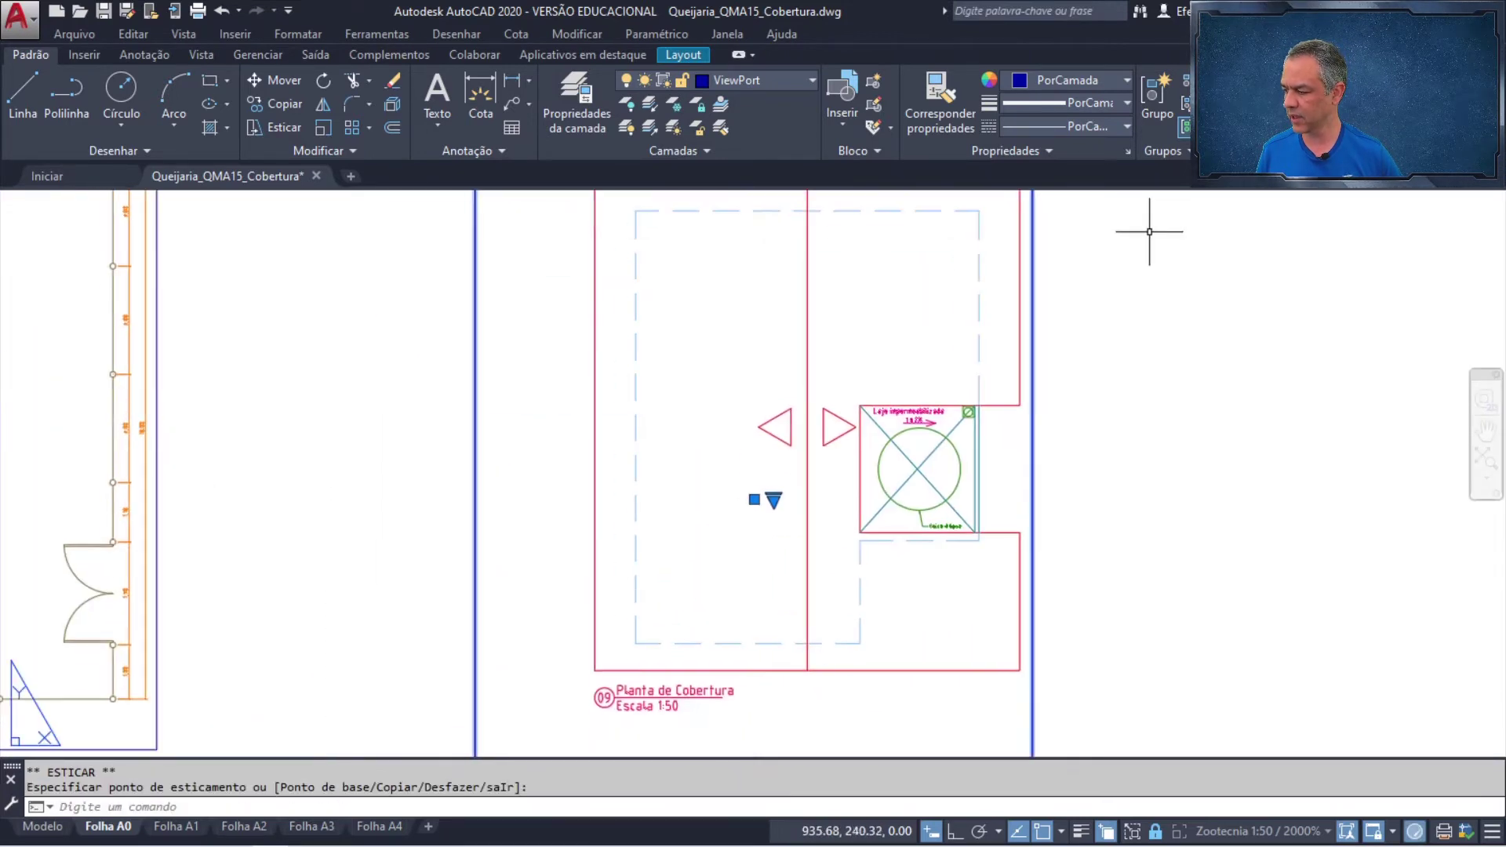
pyautogui.moveTo(1123, 439); pyautogui.dragTo(1141, 273, button='middle')
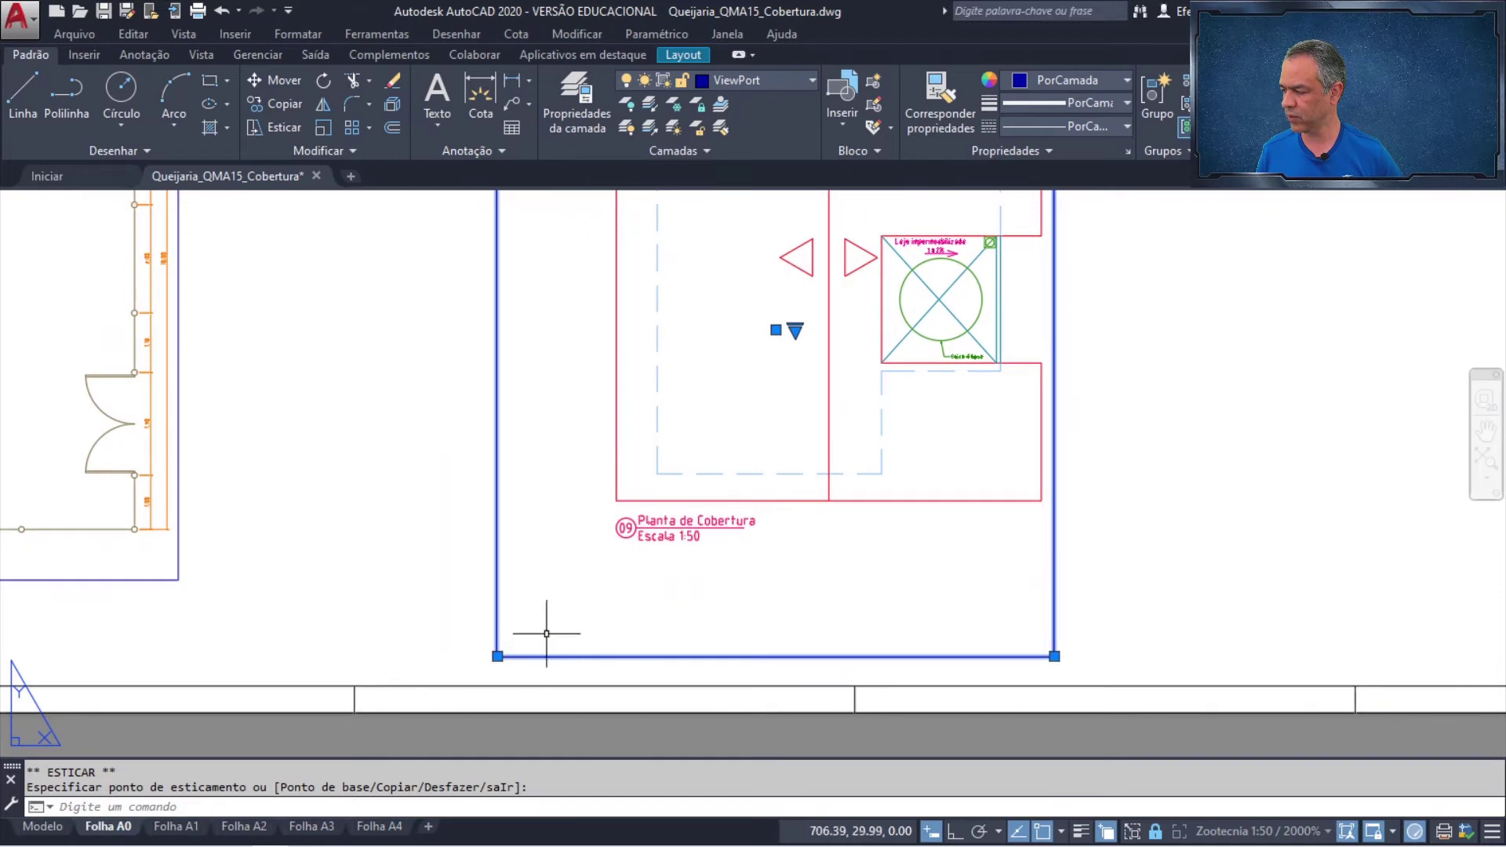
pyautogui.click(497, 656)
pyautogui.click(603, 548)
pyautogui.press('Escape')
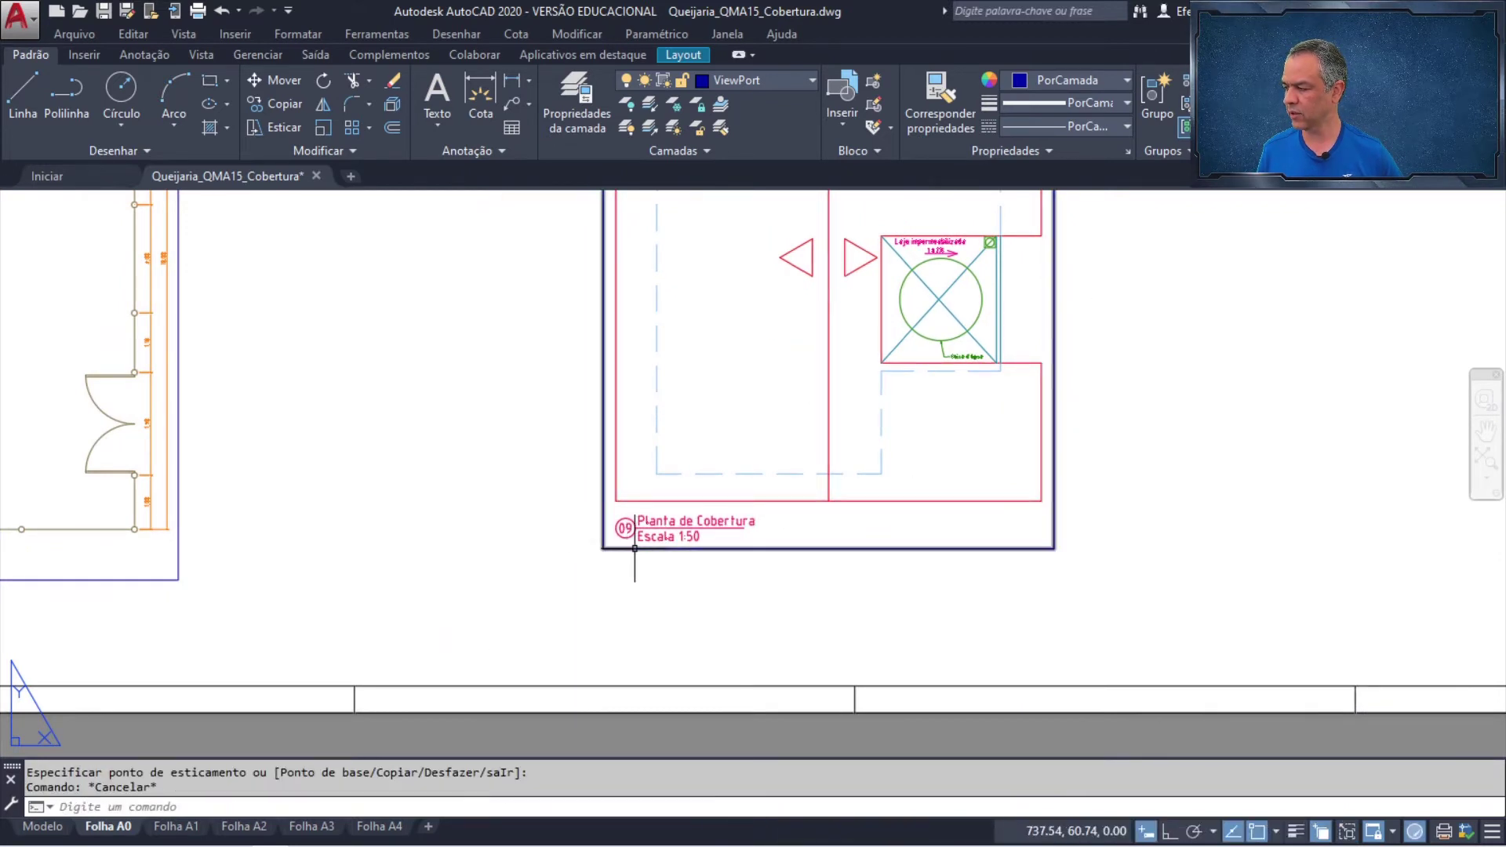
# - Measure the vertical and horizontal distances across the A0 sheet from the lower-left corner of its inner frame
pyautogui.middleClick(628, 555)
pyautogui.middleClick(628, 555)
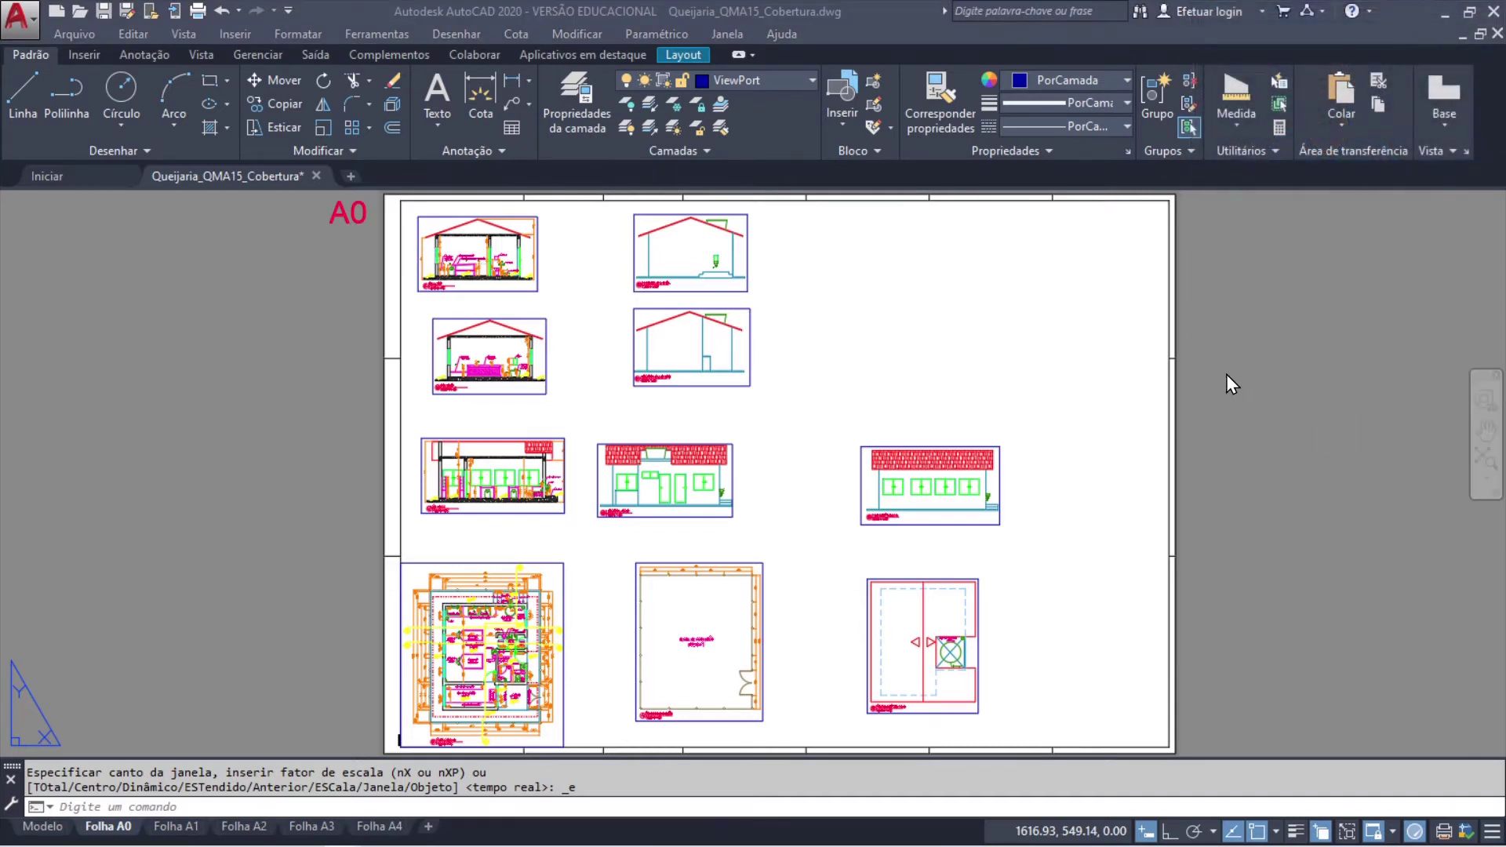
pyautogui.click(1243, 125)
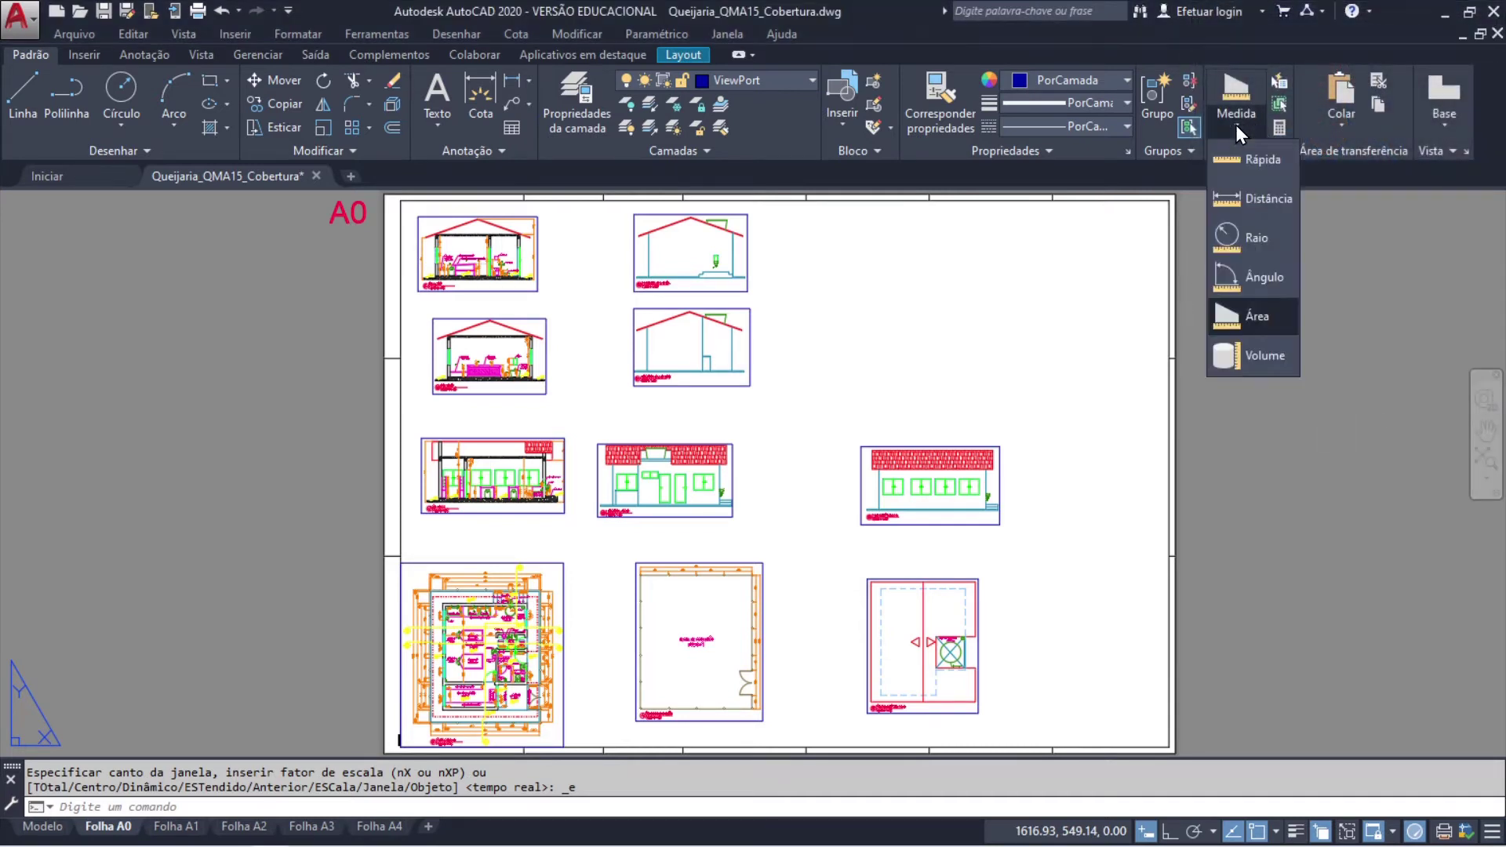
pyautogui.click(1249, 199)
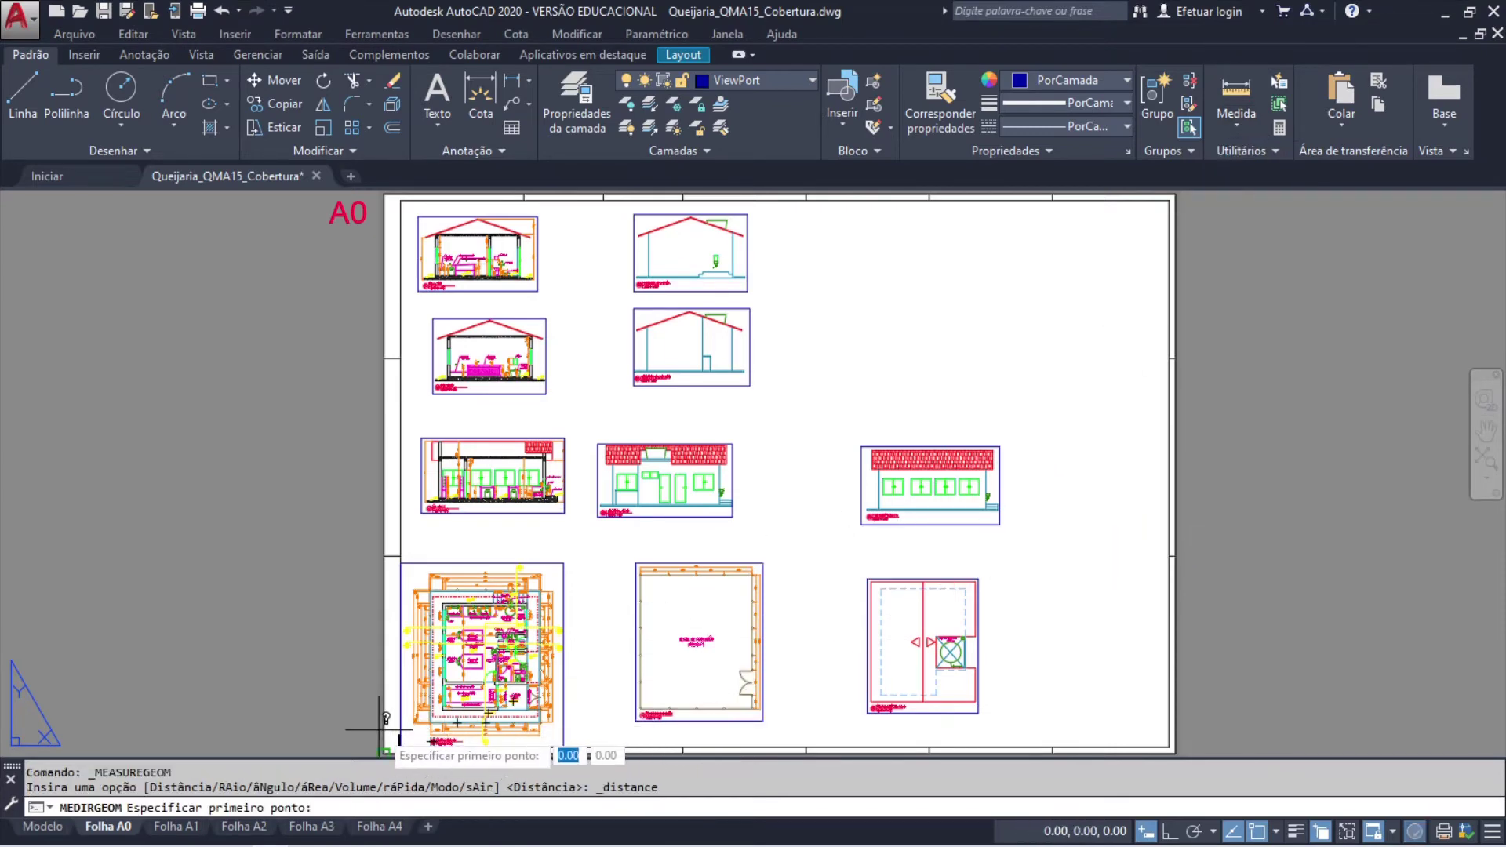
pyautogui.scroll(8, 377, 706)
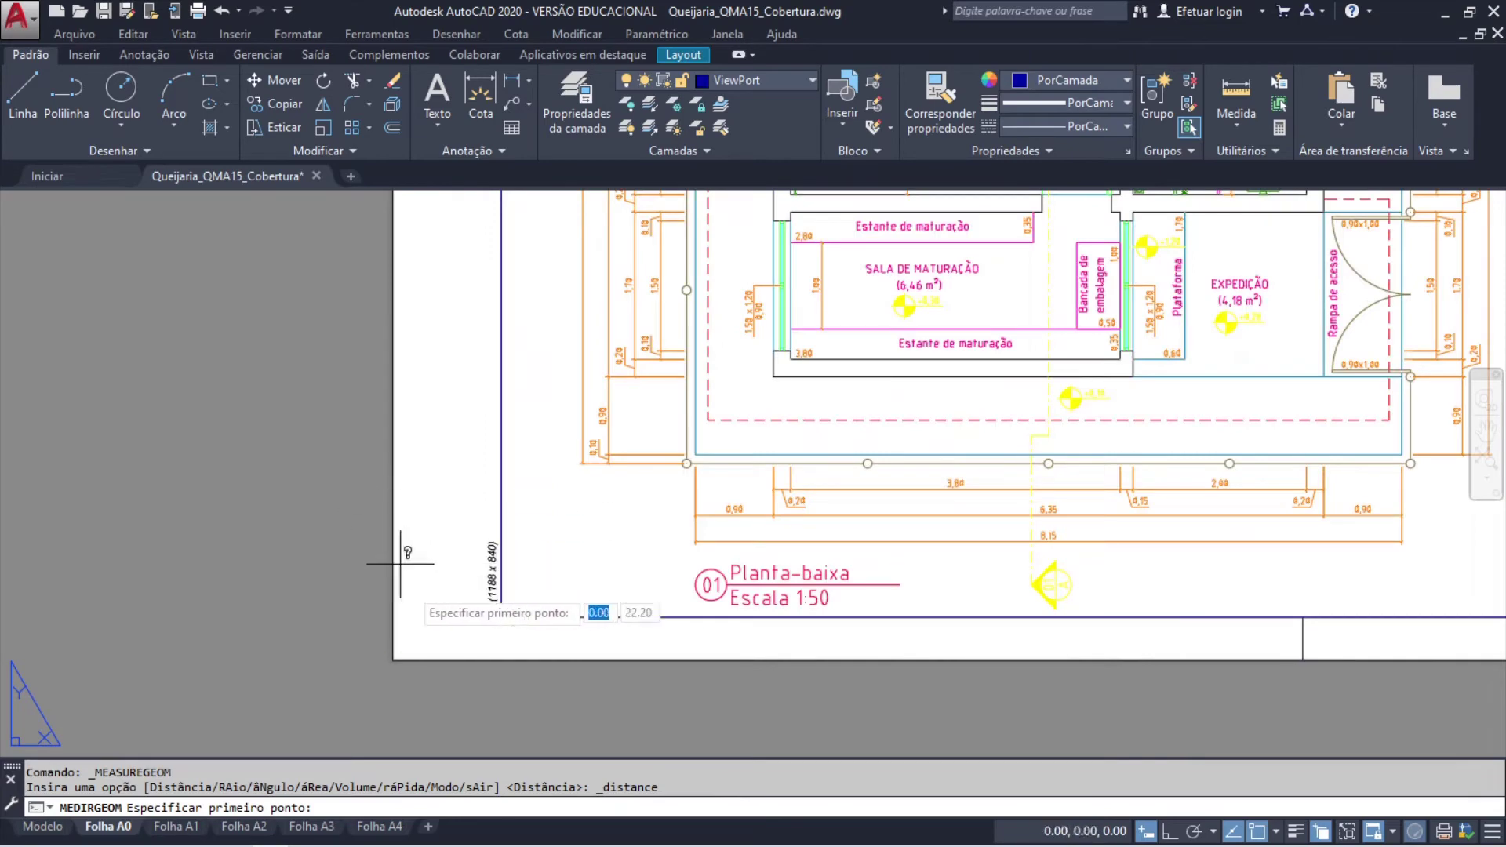
pyautogui.click(500, 617)
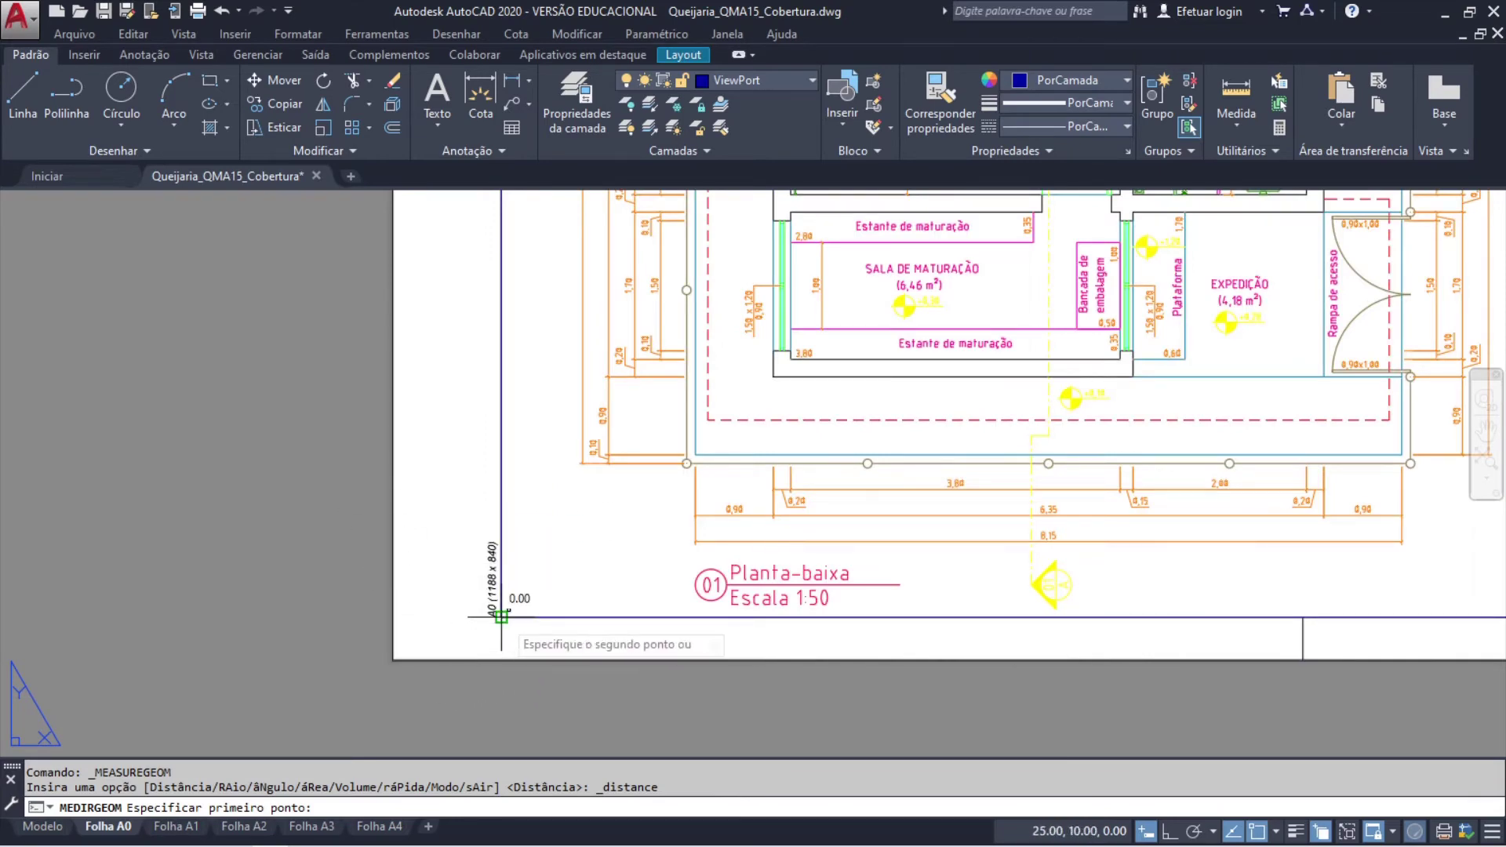
pyautogui.scroll(-6, 500, 617)
pyautogui.moveTo(597, 523); pyautogui.dragTo(565, 585, button='middle')
pyautogui.scroll(-5, 565, 584)
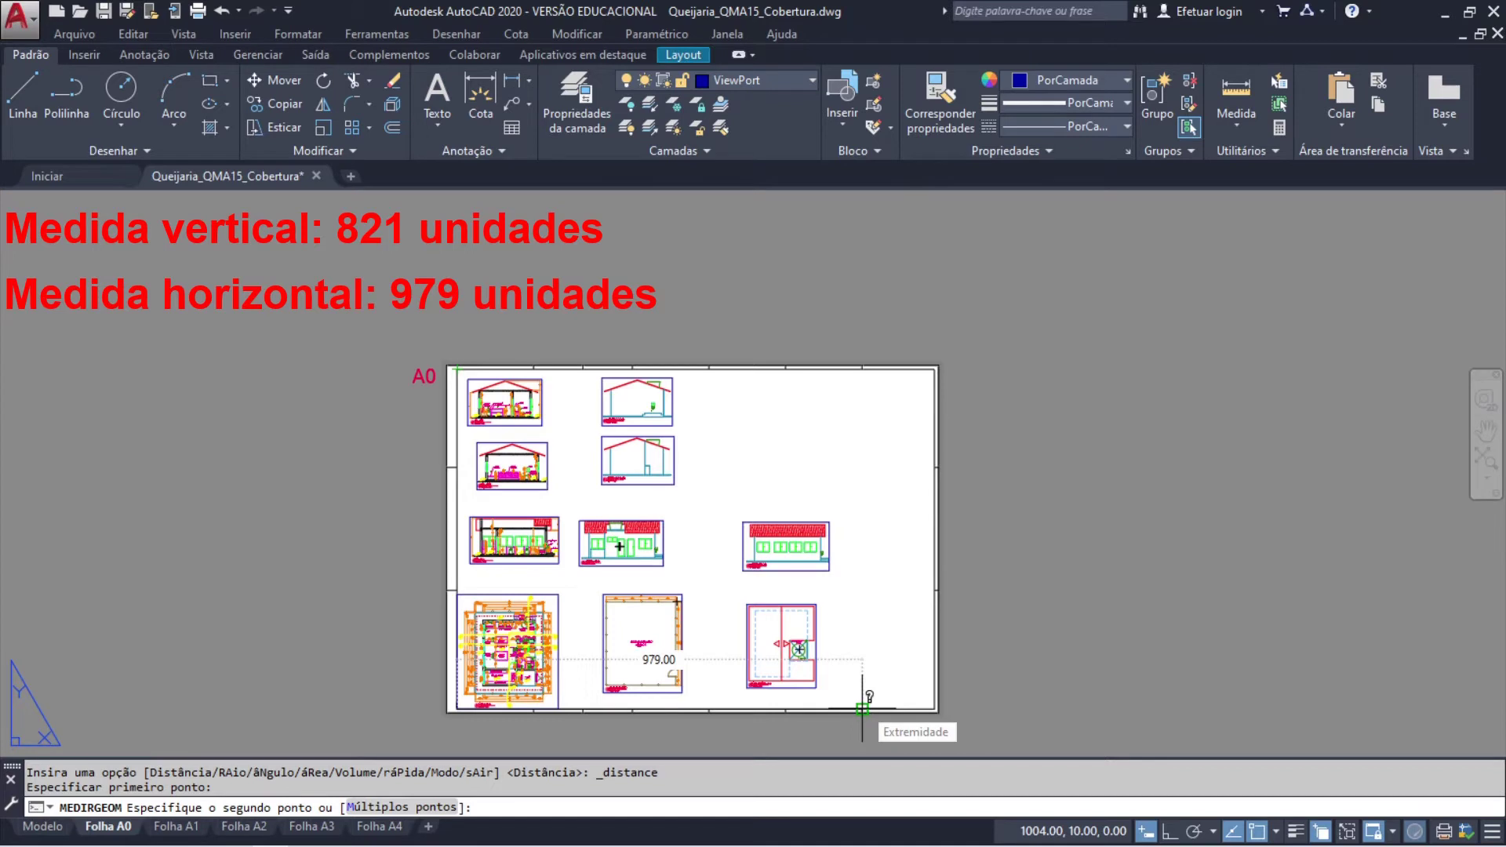
pyautogui.press('Escape')
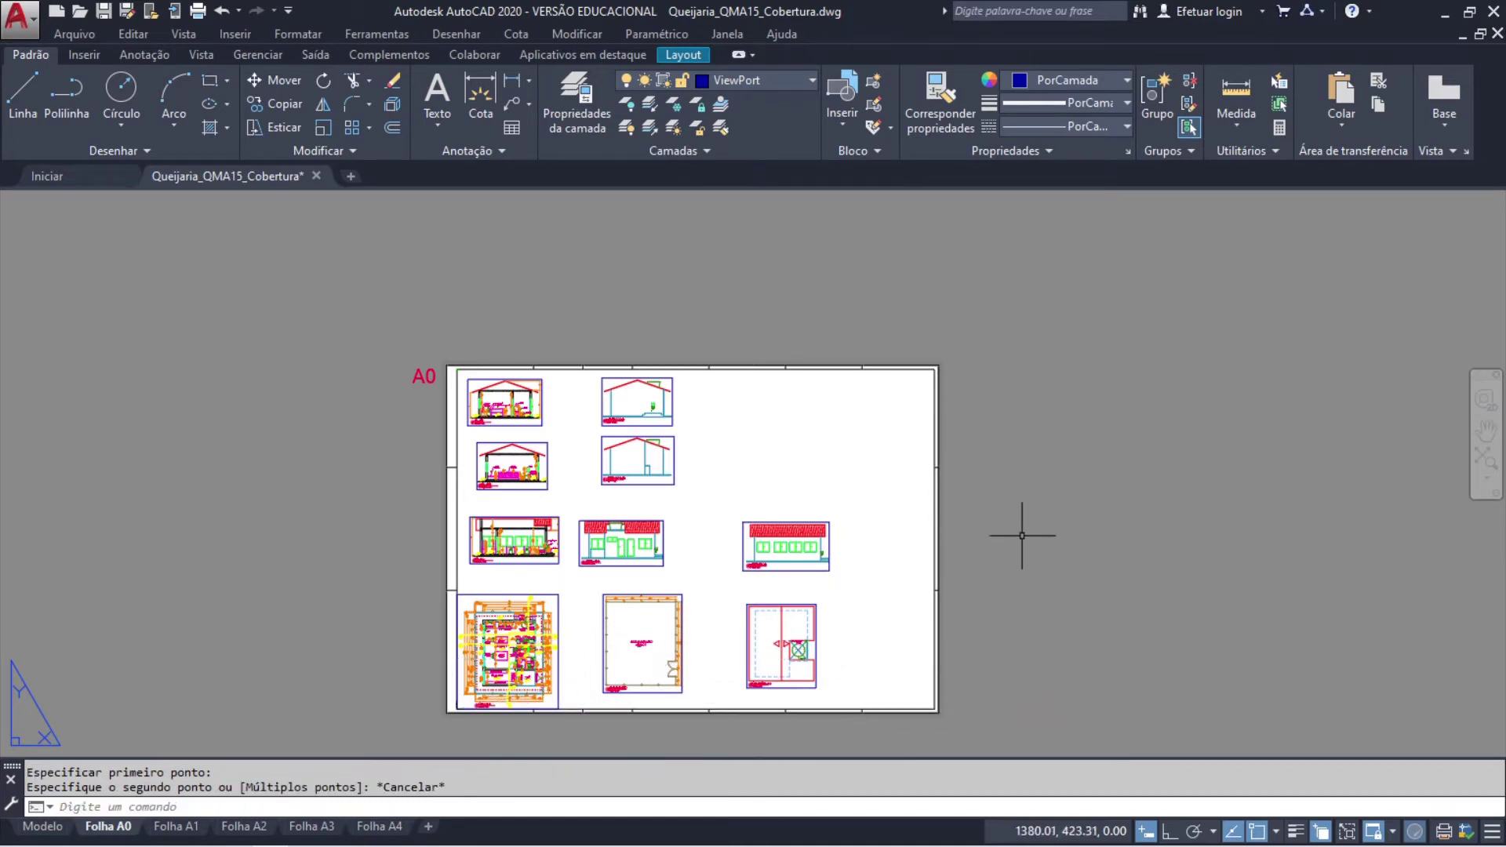
pyautogui.middleClick(1025, 527)
pyautogui.middleClick(1025, 528)
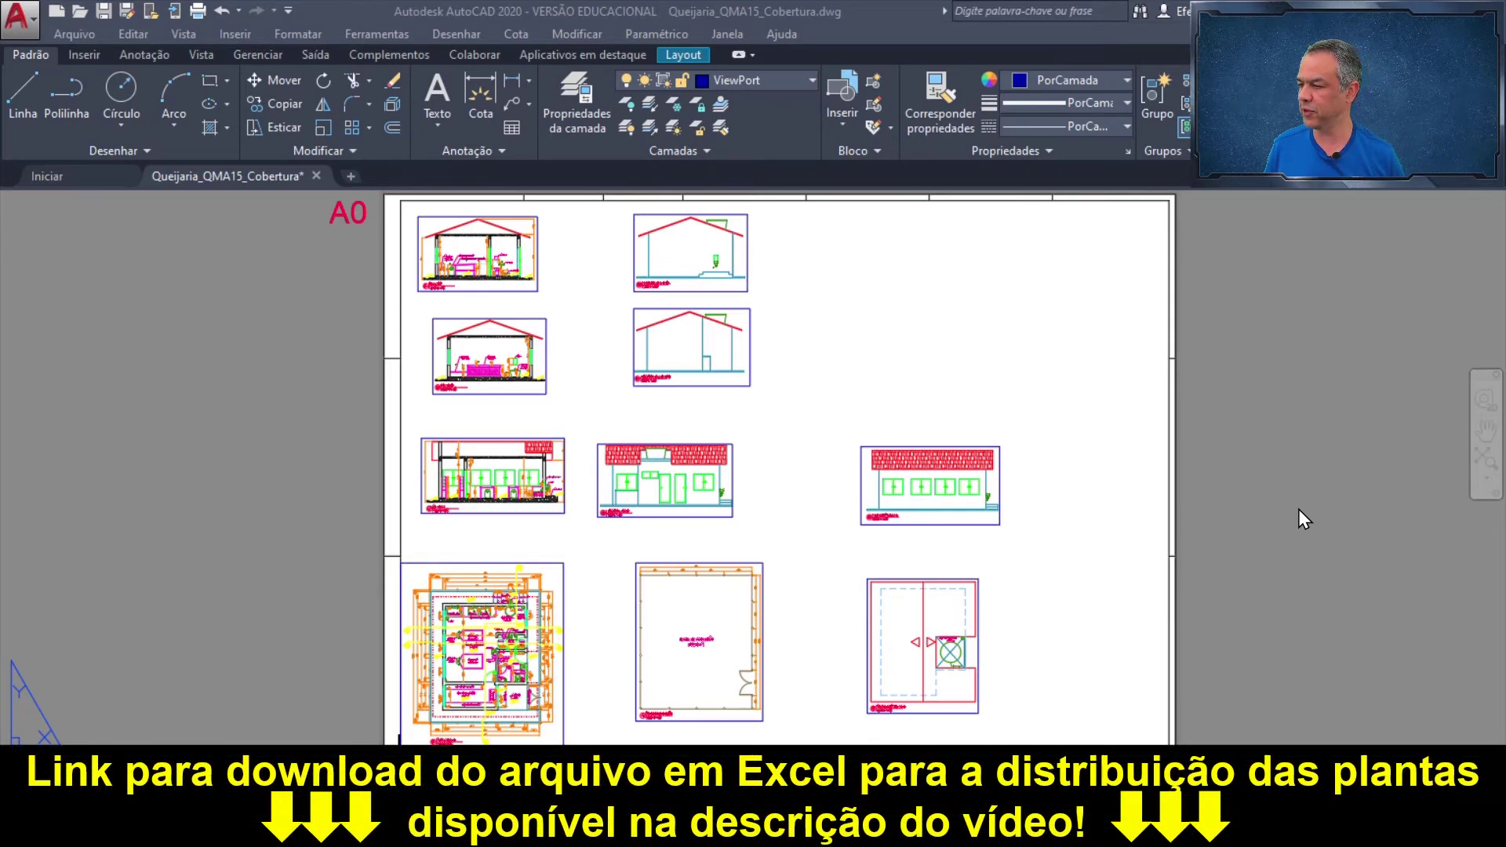
# - Switch to the DistribuiçãoPlantasQueijaria workbook in Excel and set the vertical Margem inferior in B2 to 20
pyautogui.hotkey('alt', 'Tab')
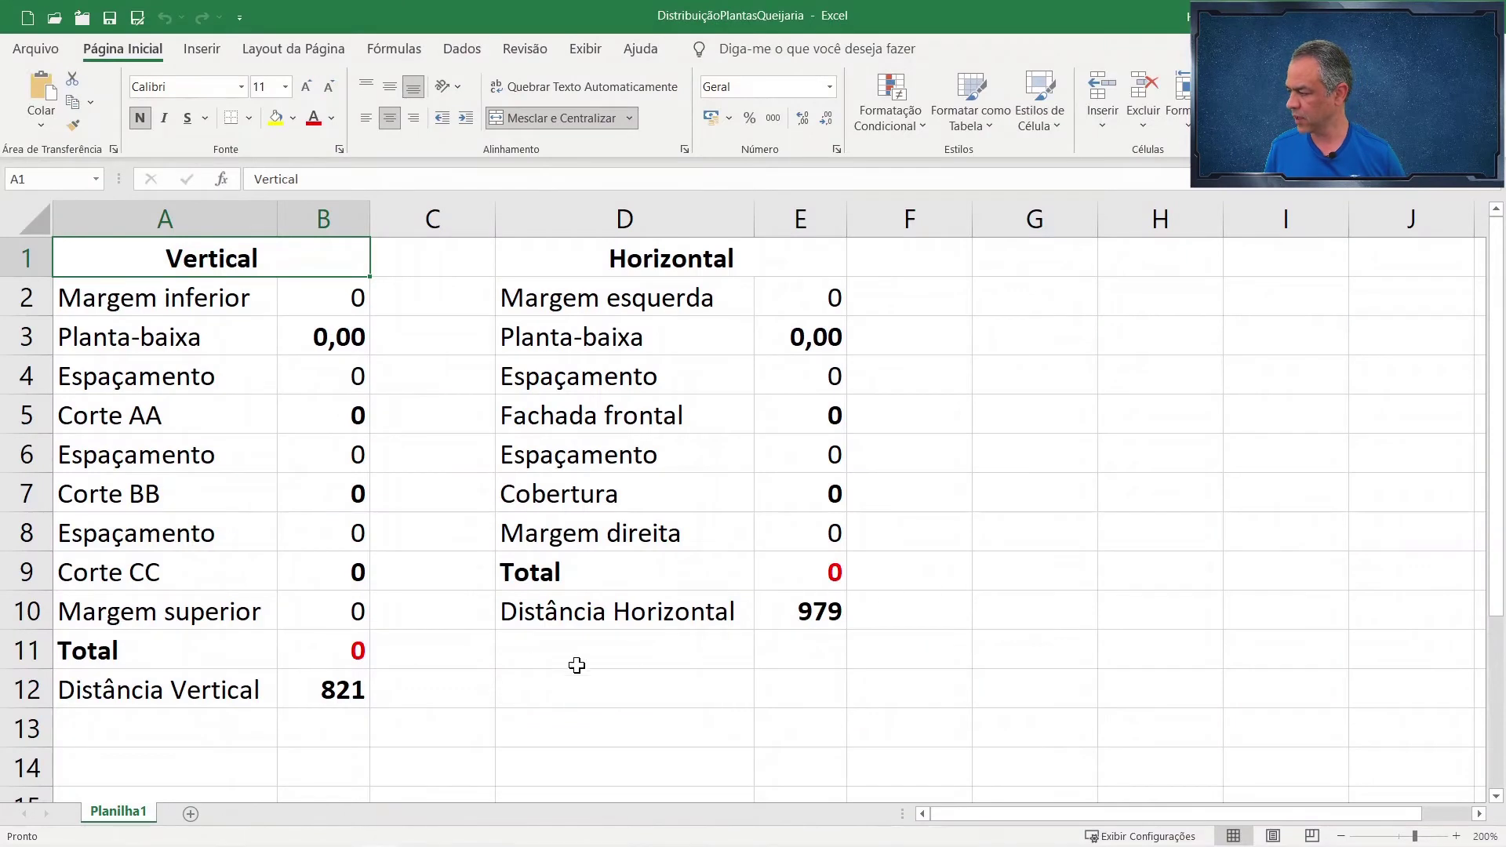
pyautogui.click(337, 692)
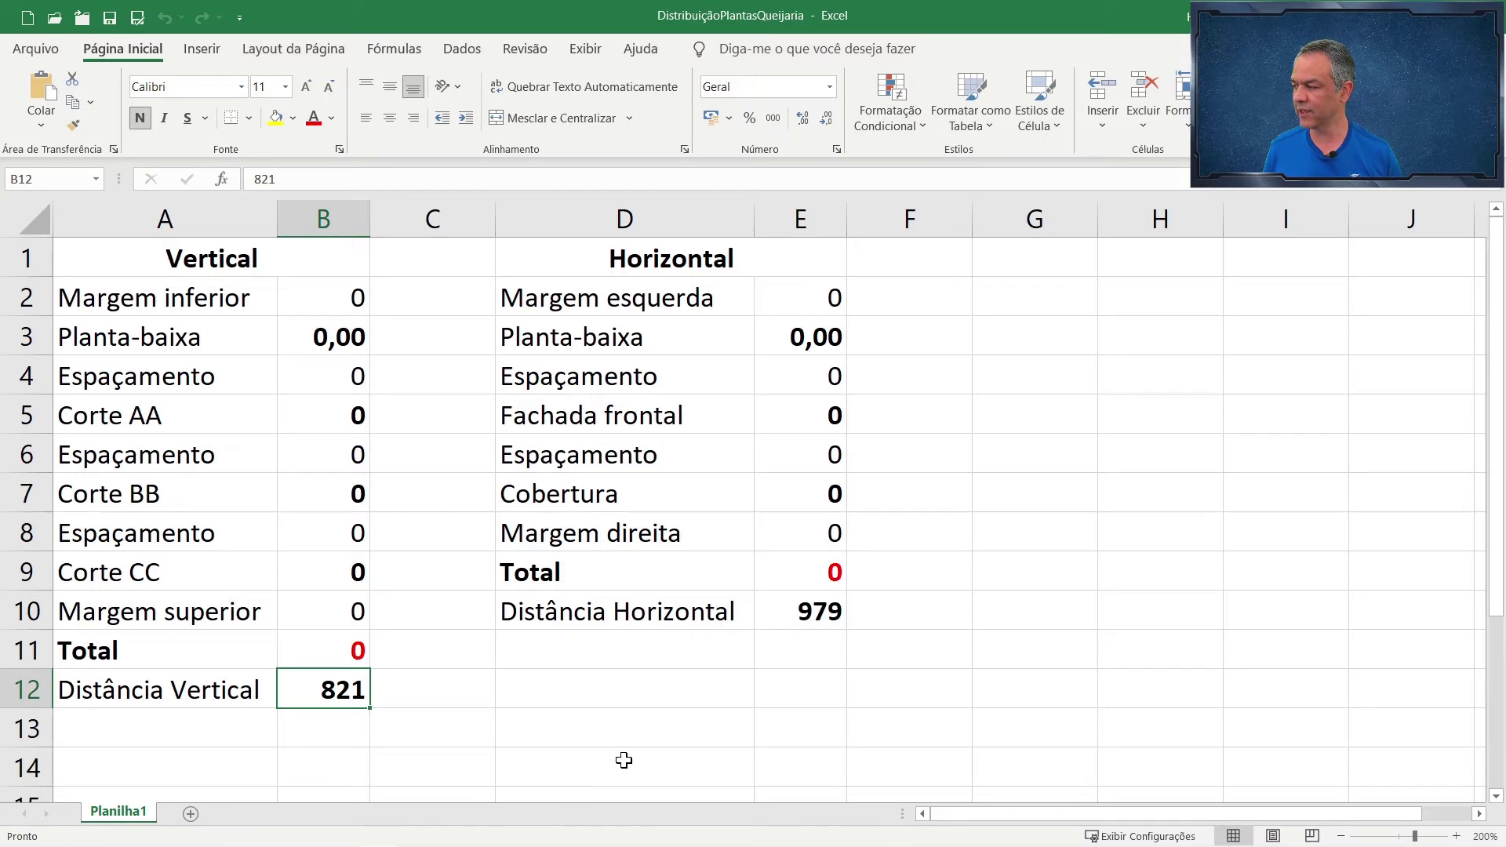
pyautogui.click(806, 615)
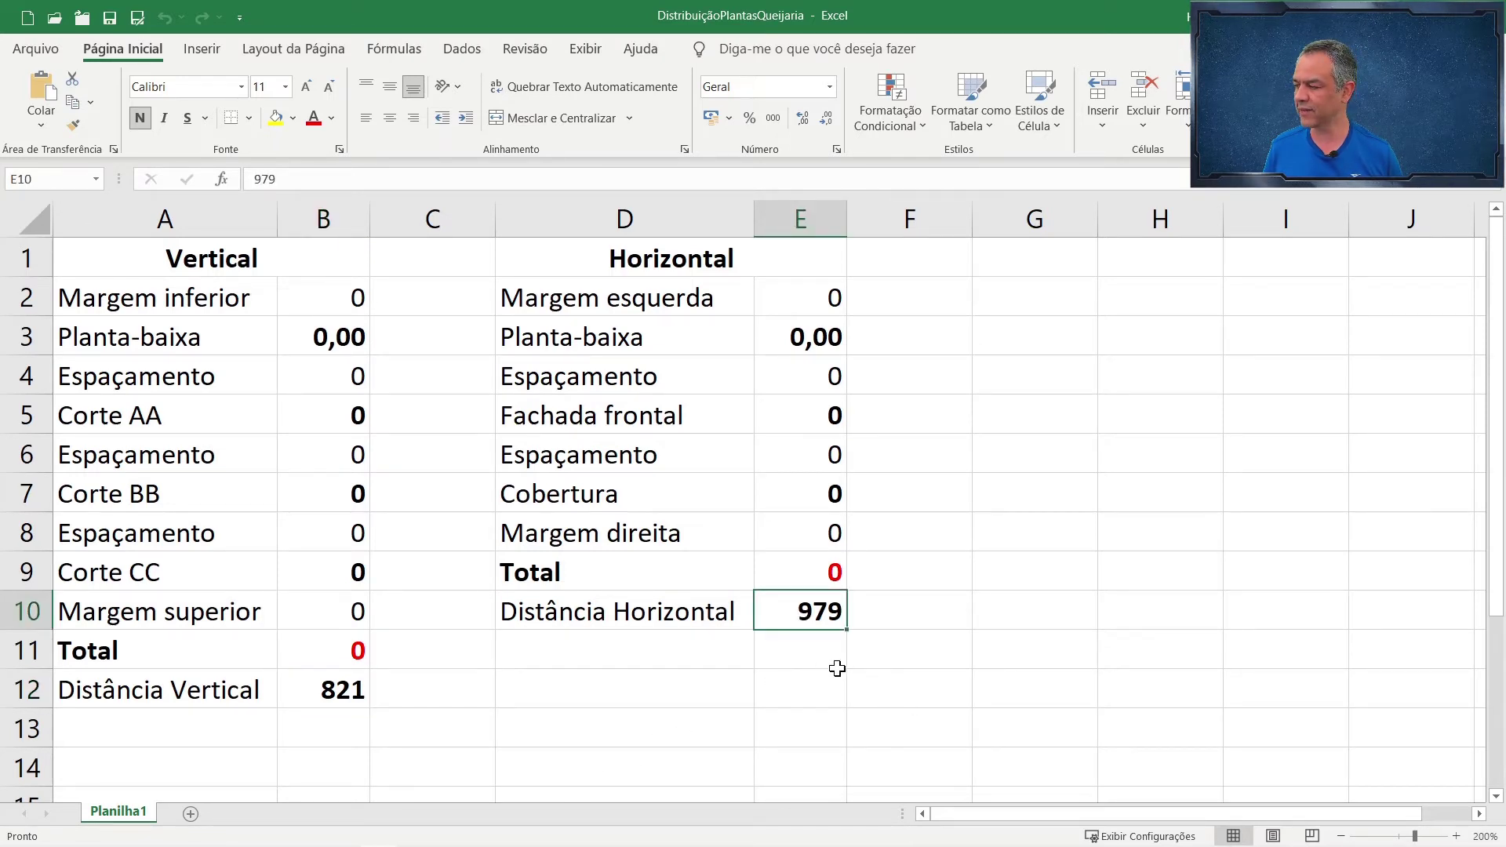
pyautogui.click(335, 297)
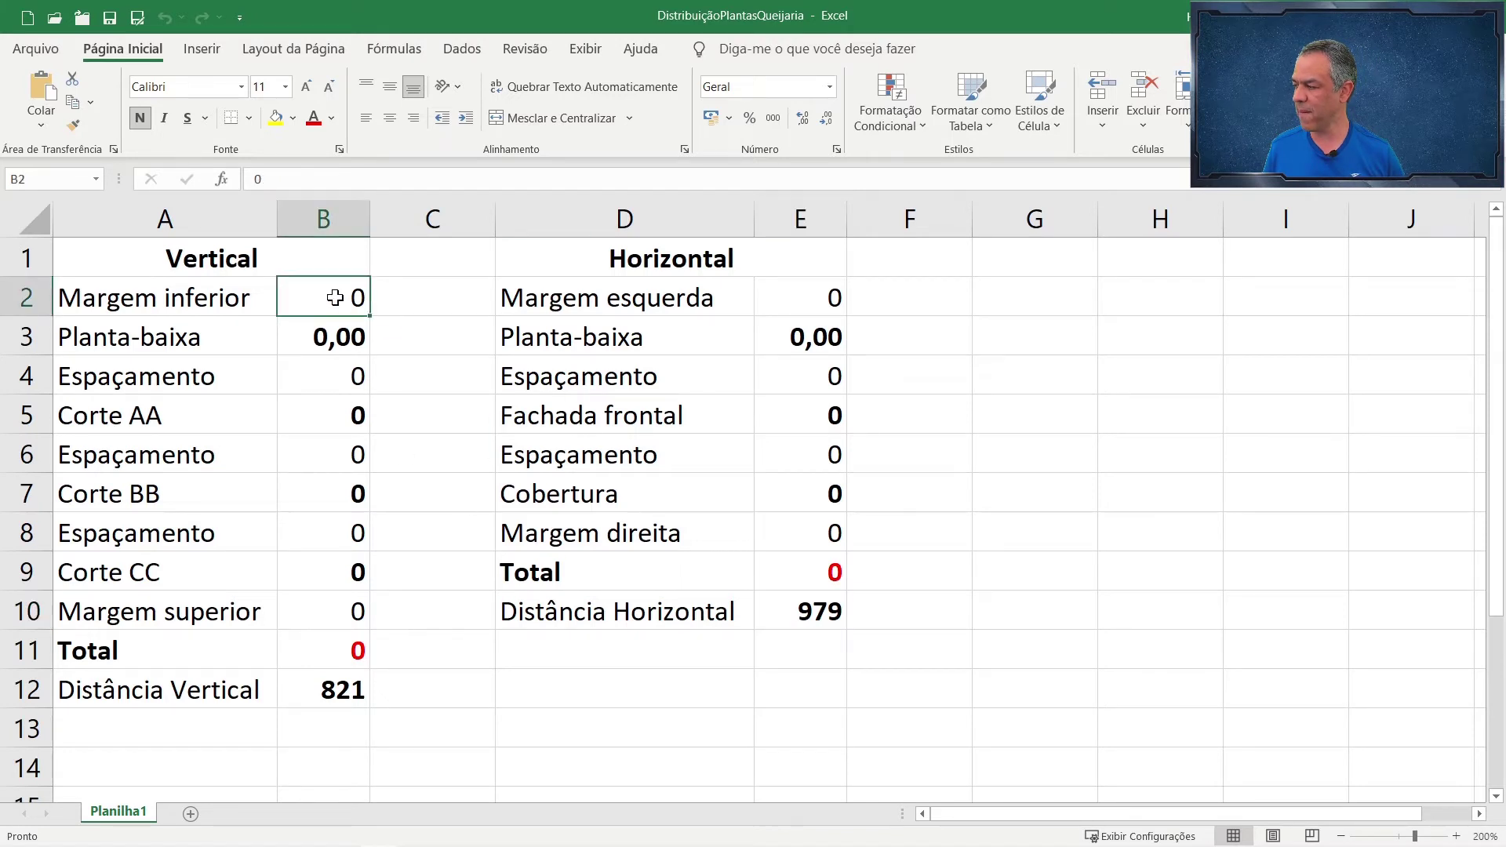
pyautogui.write('2')
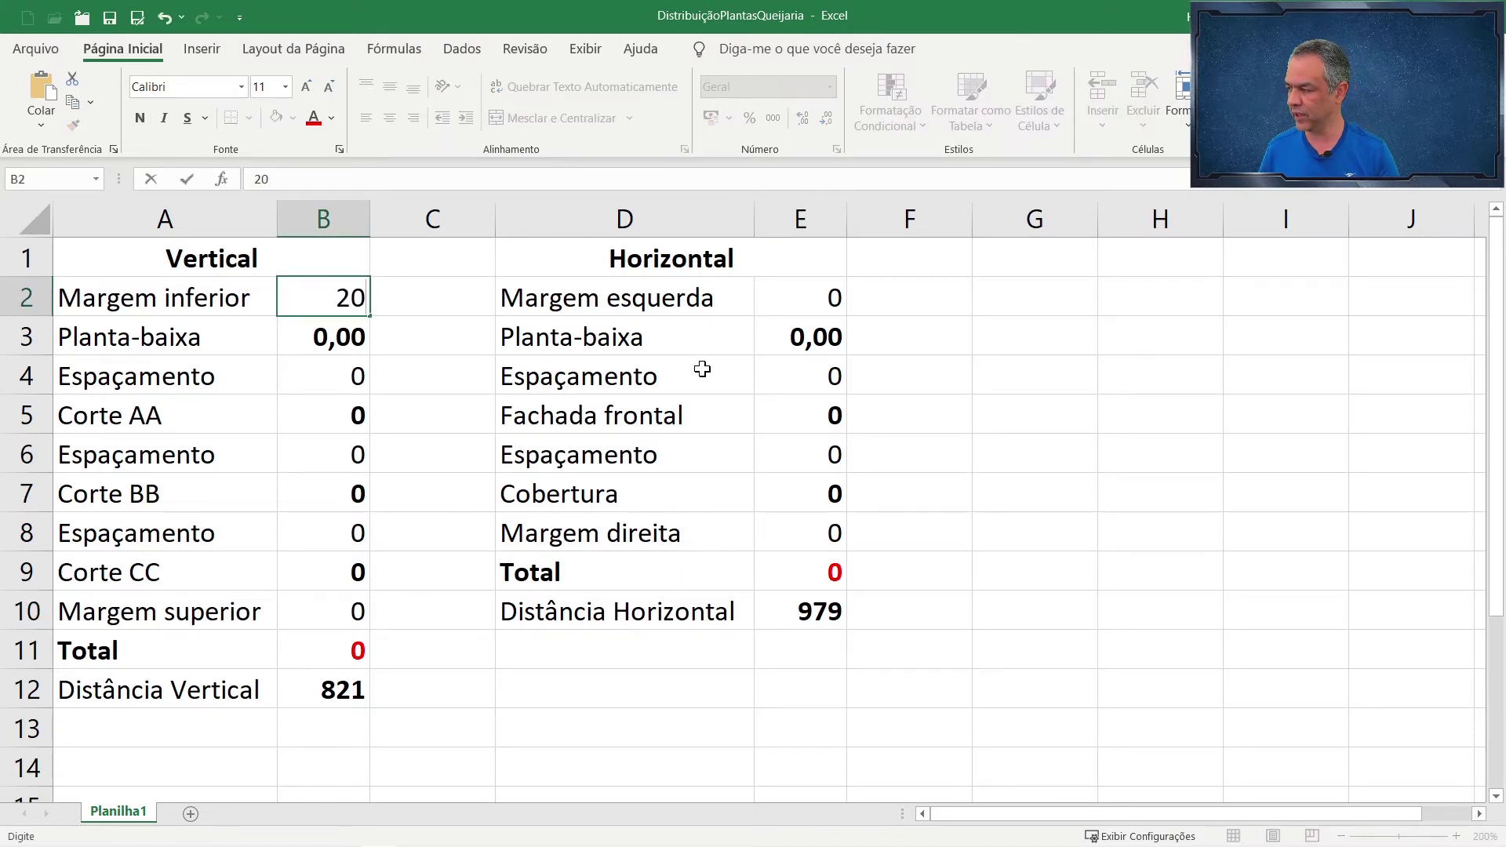
pyautogui.write('0')
pyautogui.press('Return')
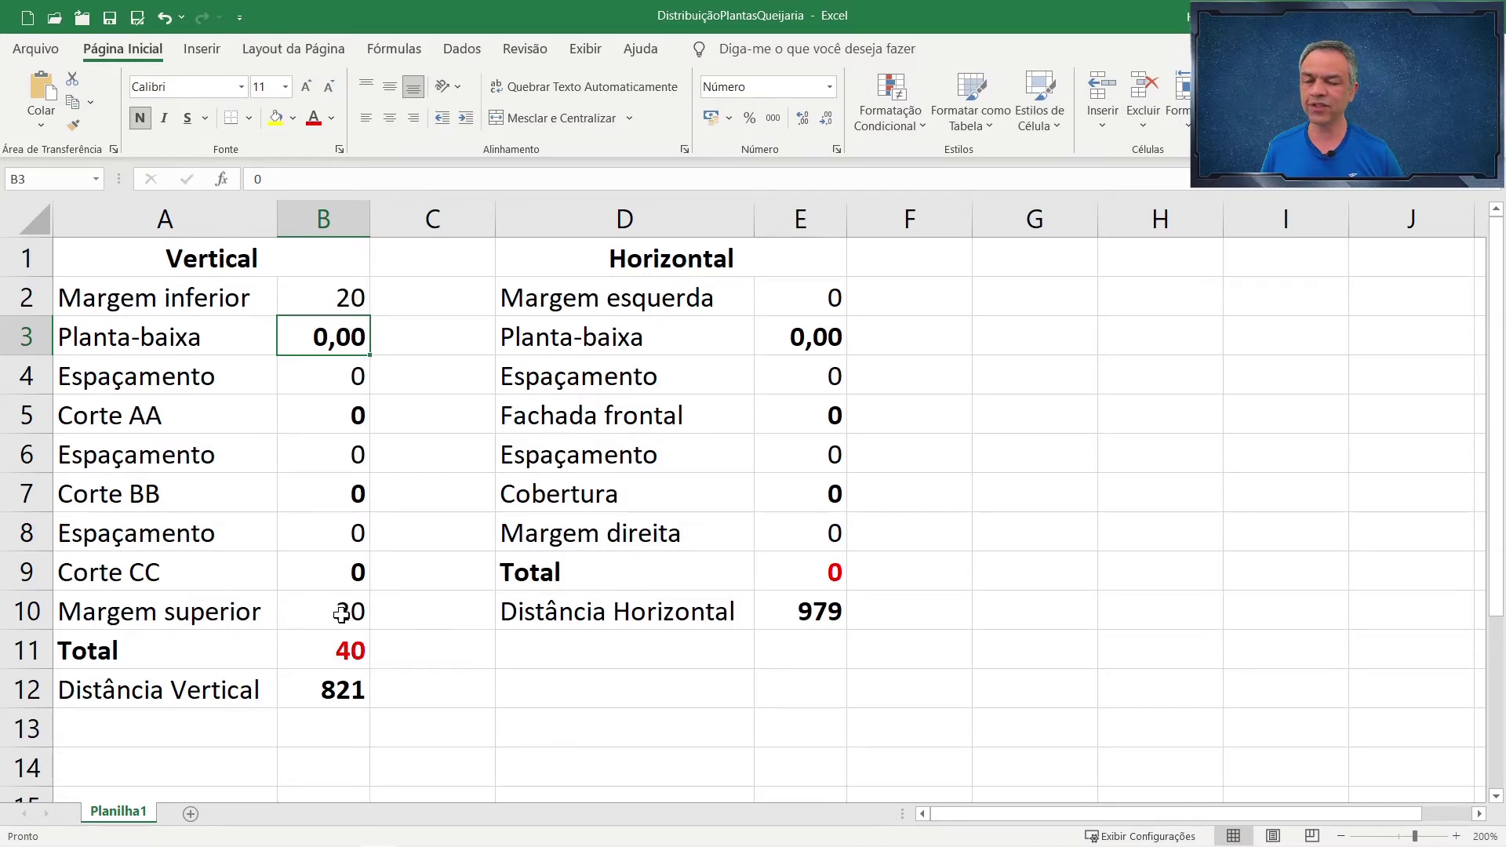
# - Set the horizontal Margem esquerda in E2 to 20 and check the linked Margem direita cell
pyautogui.click(821, 301)
pyautogui.write('20')
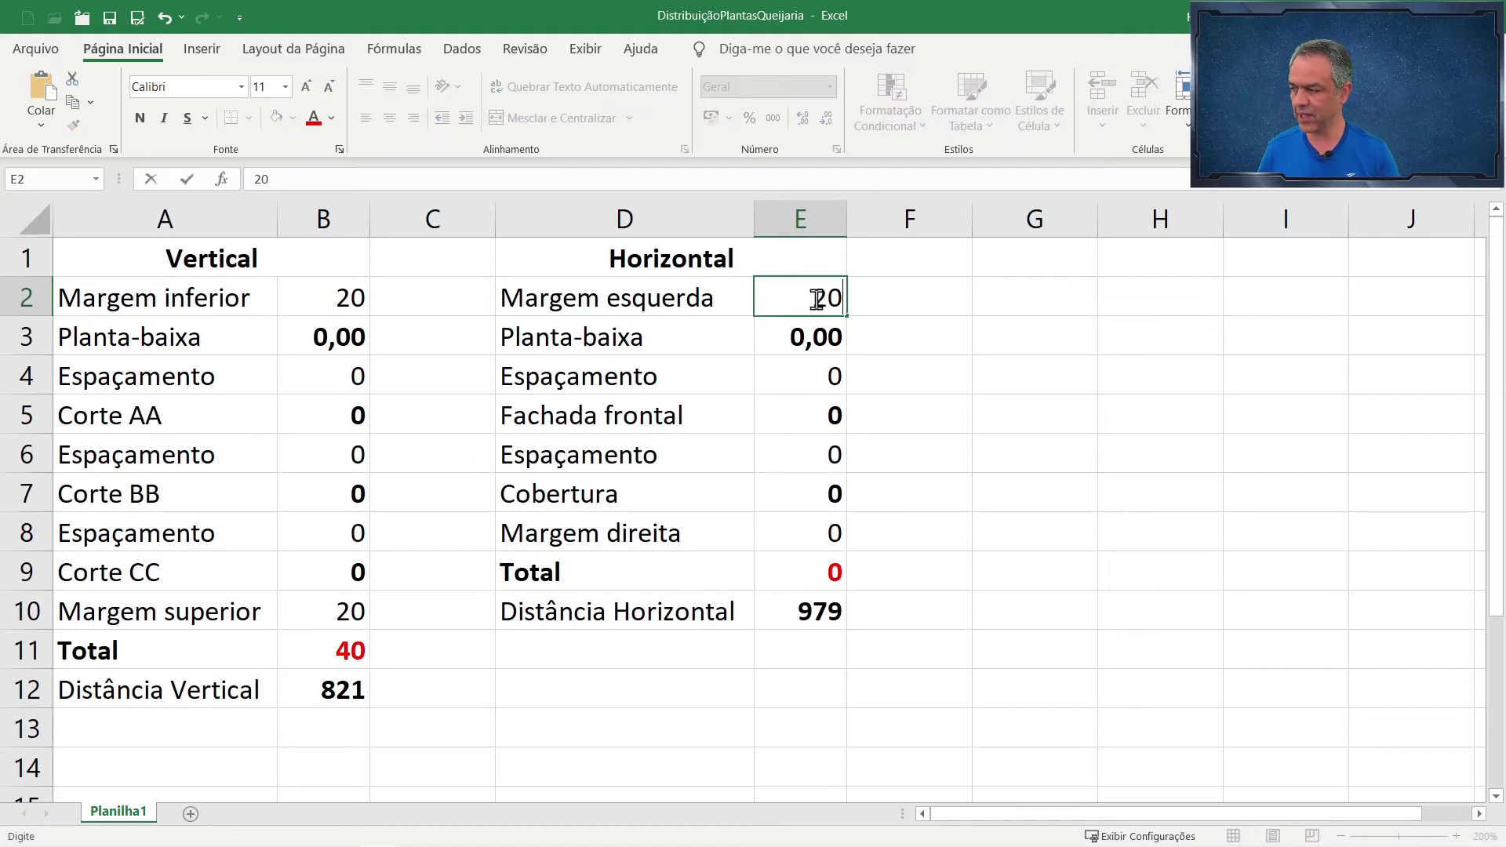
pyautogui.press('Return')
pyautogui.click(832, 532)
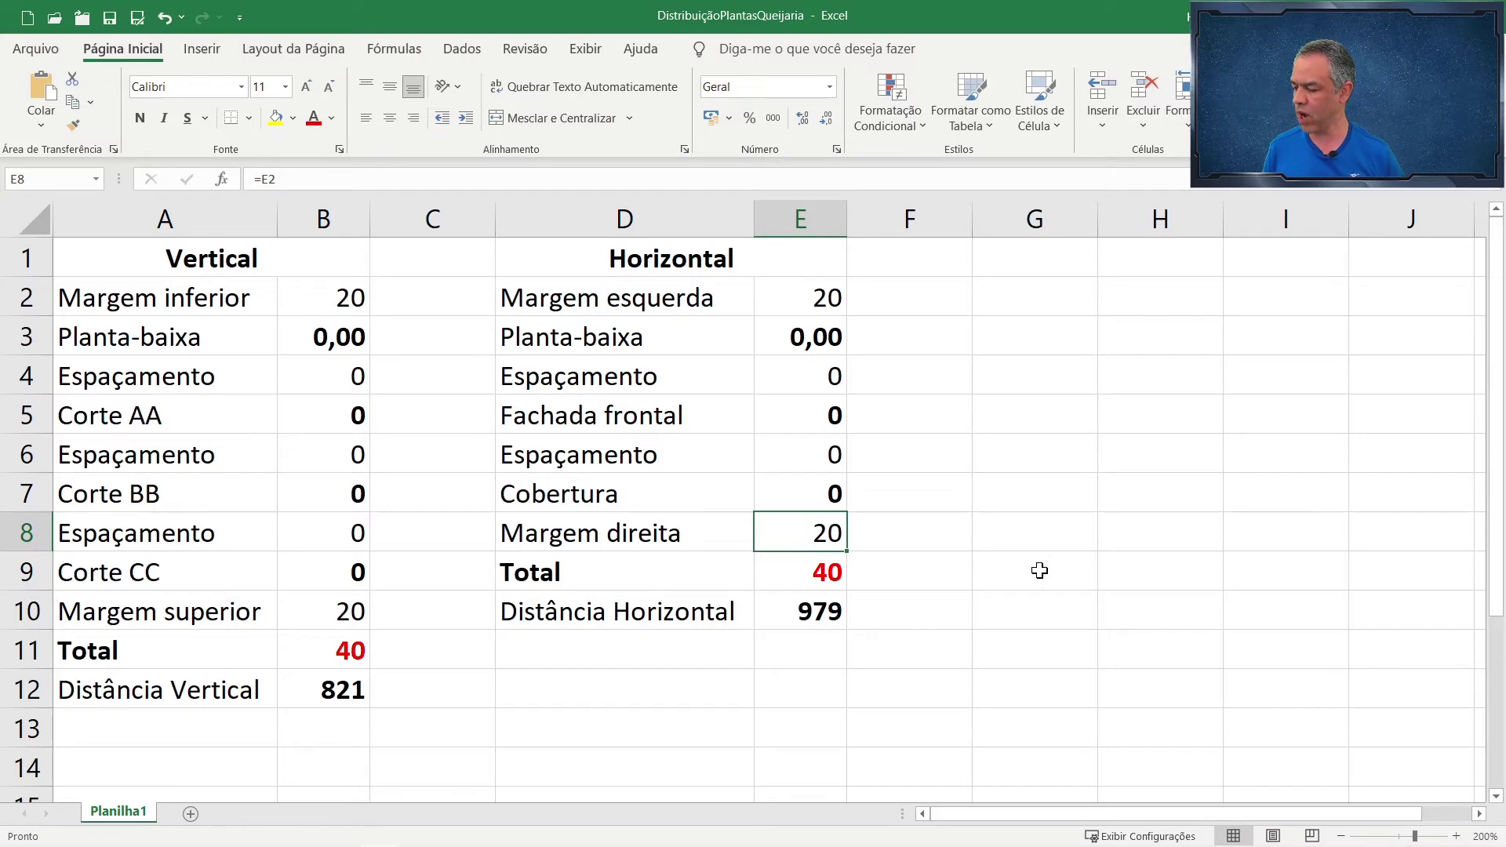
# - Switch to AutoCAD and measure the Planta-baixa's vertical extent between its lower and upper section markers along the viewport's left edge
pyautogui.hotkey('alt', 'Tab')
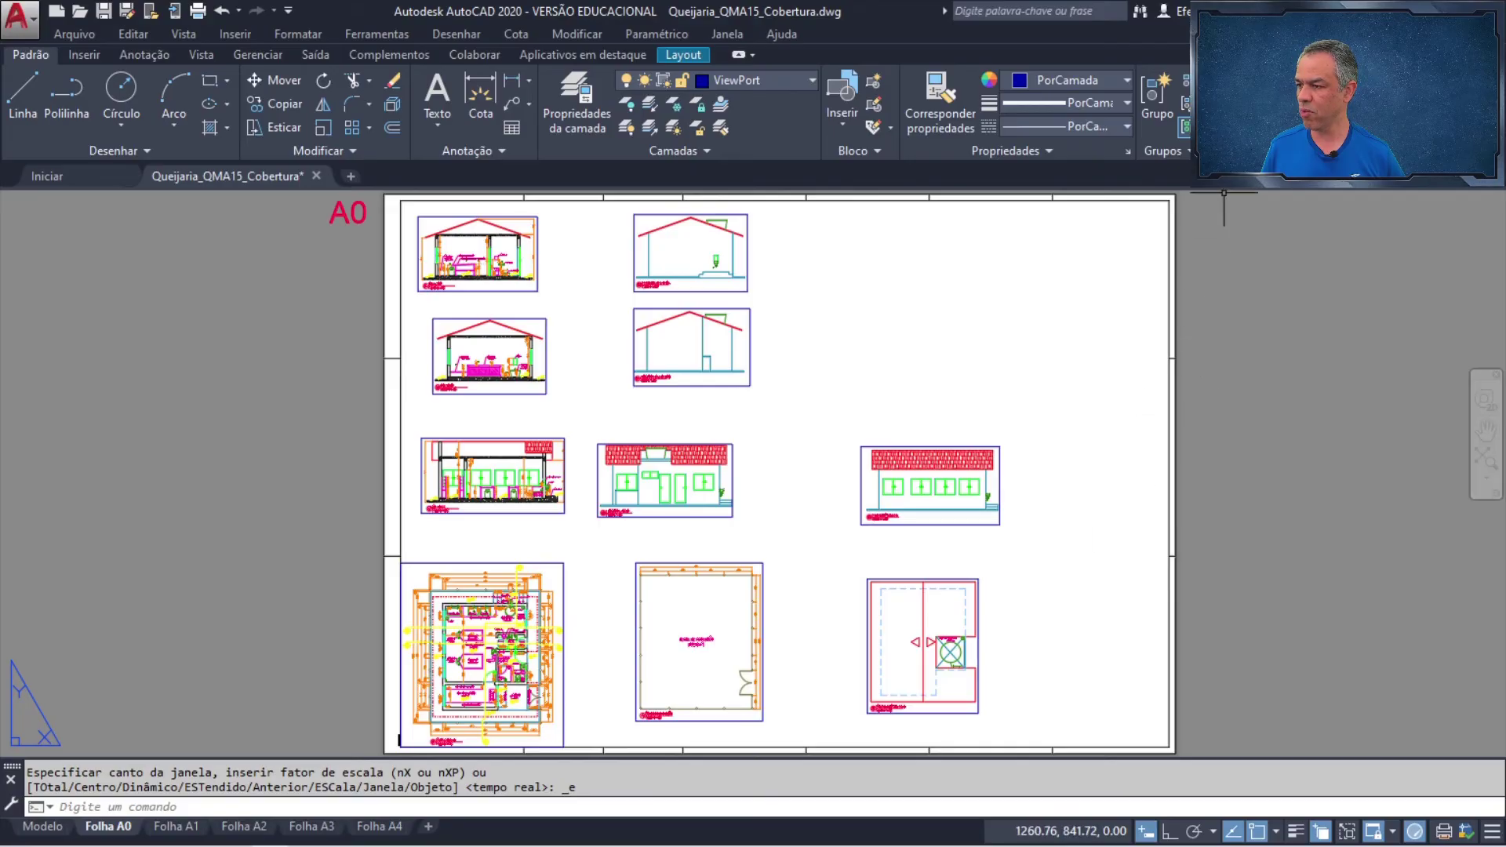
pyautogui.click(1224, 90)
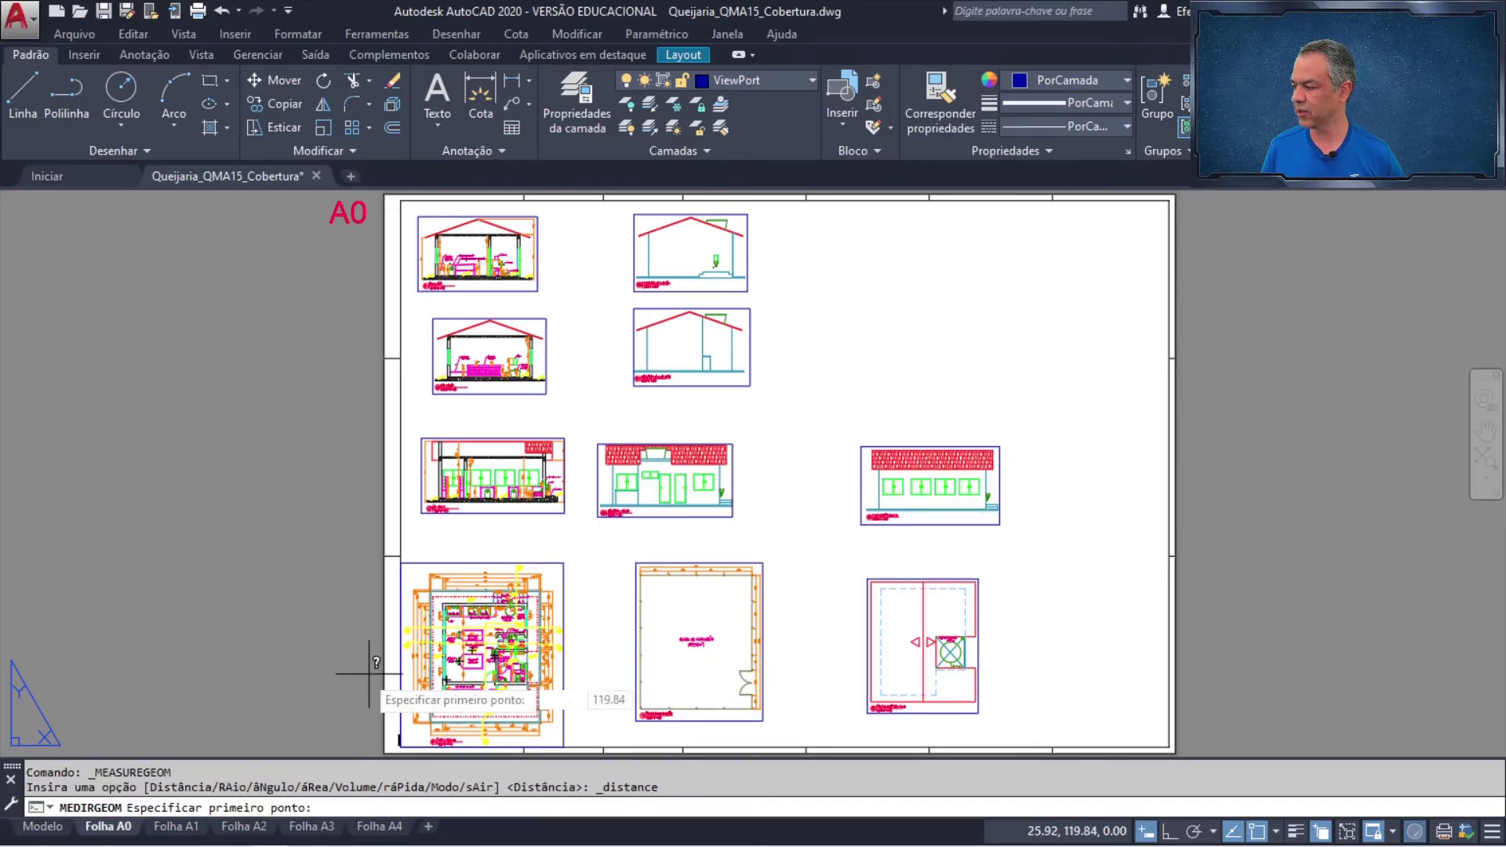
pyautogui.scroll(3, 360, 726)
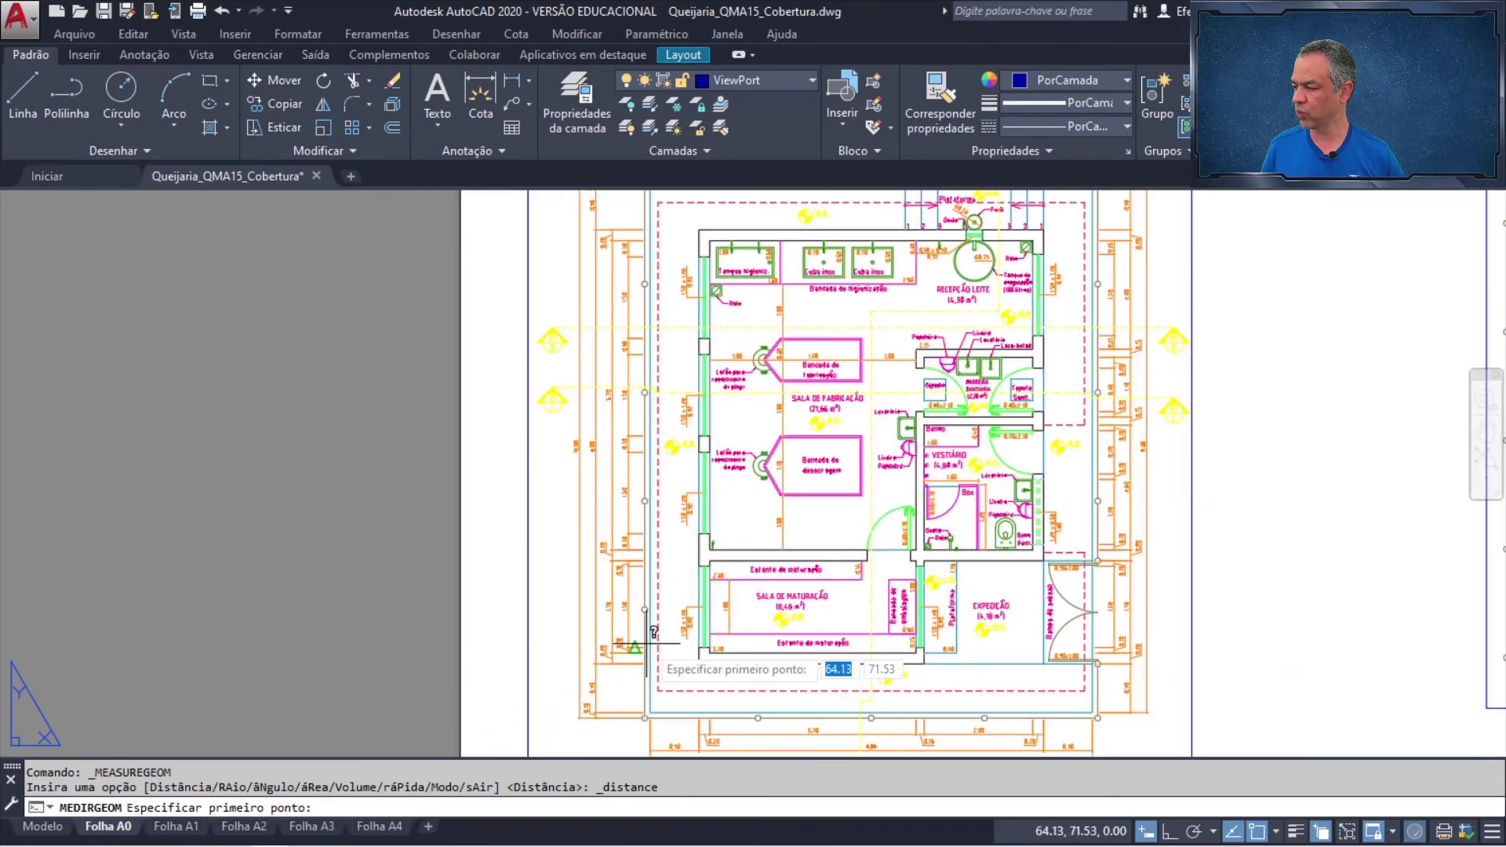
pyautogui.scroll(3, 511, 521)
pyautogui.scroll(-3, 465, 468)
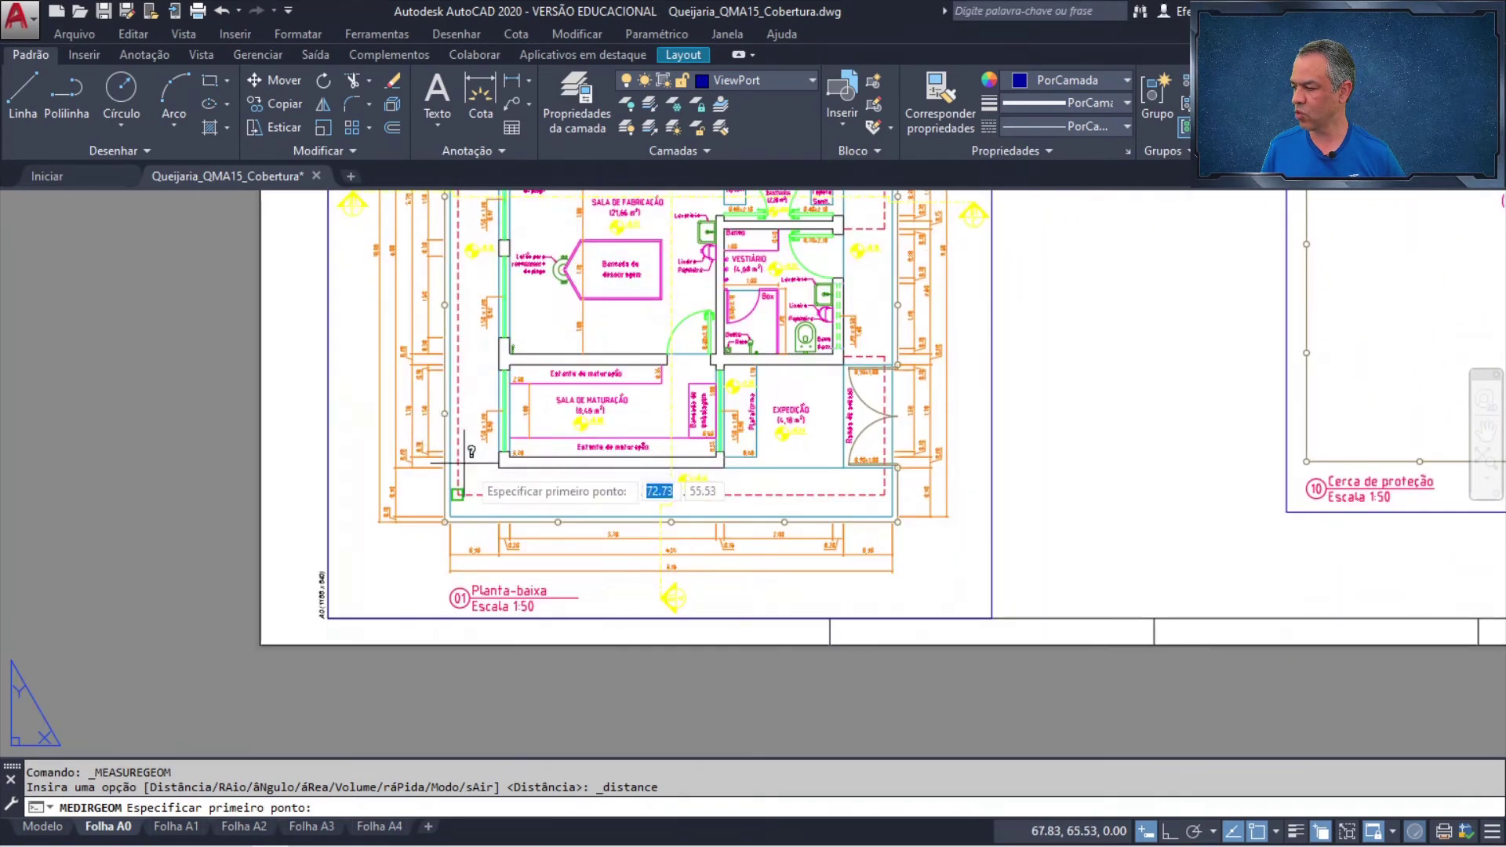
pyautogui.scroll(5, 657, 680)
pyautogui.scroll(-3, 667, 624)
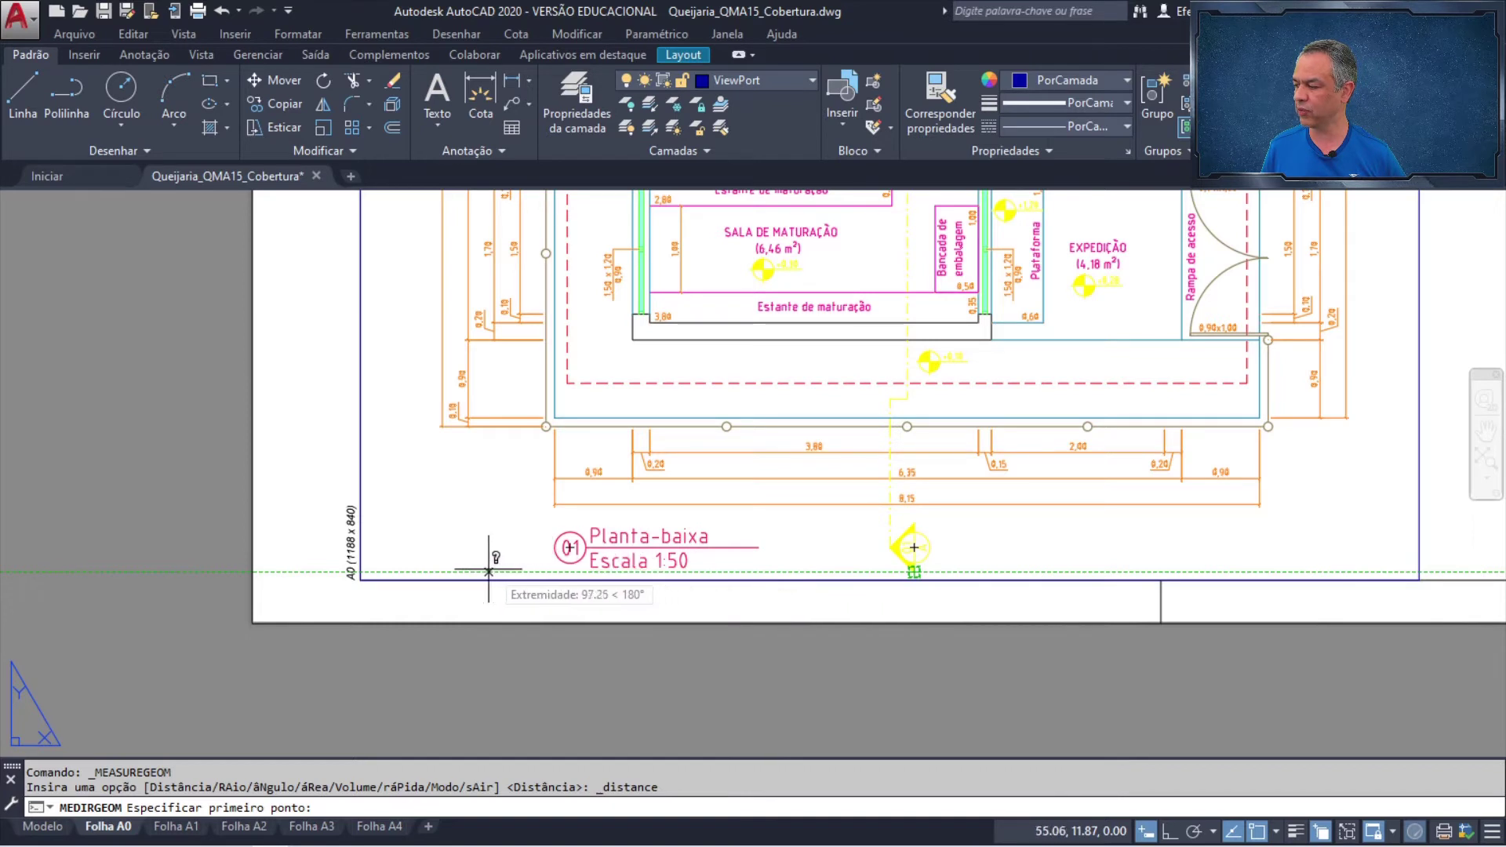
pyautogui.click(359, 577)
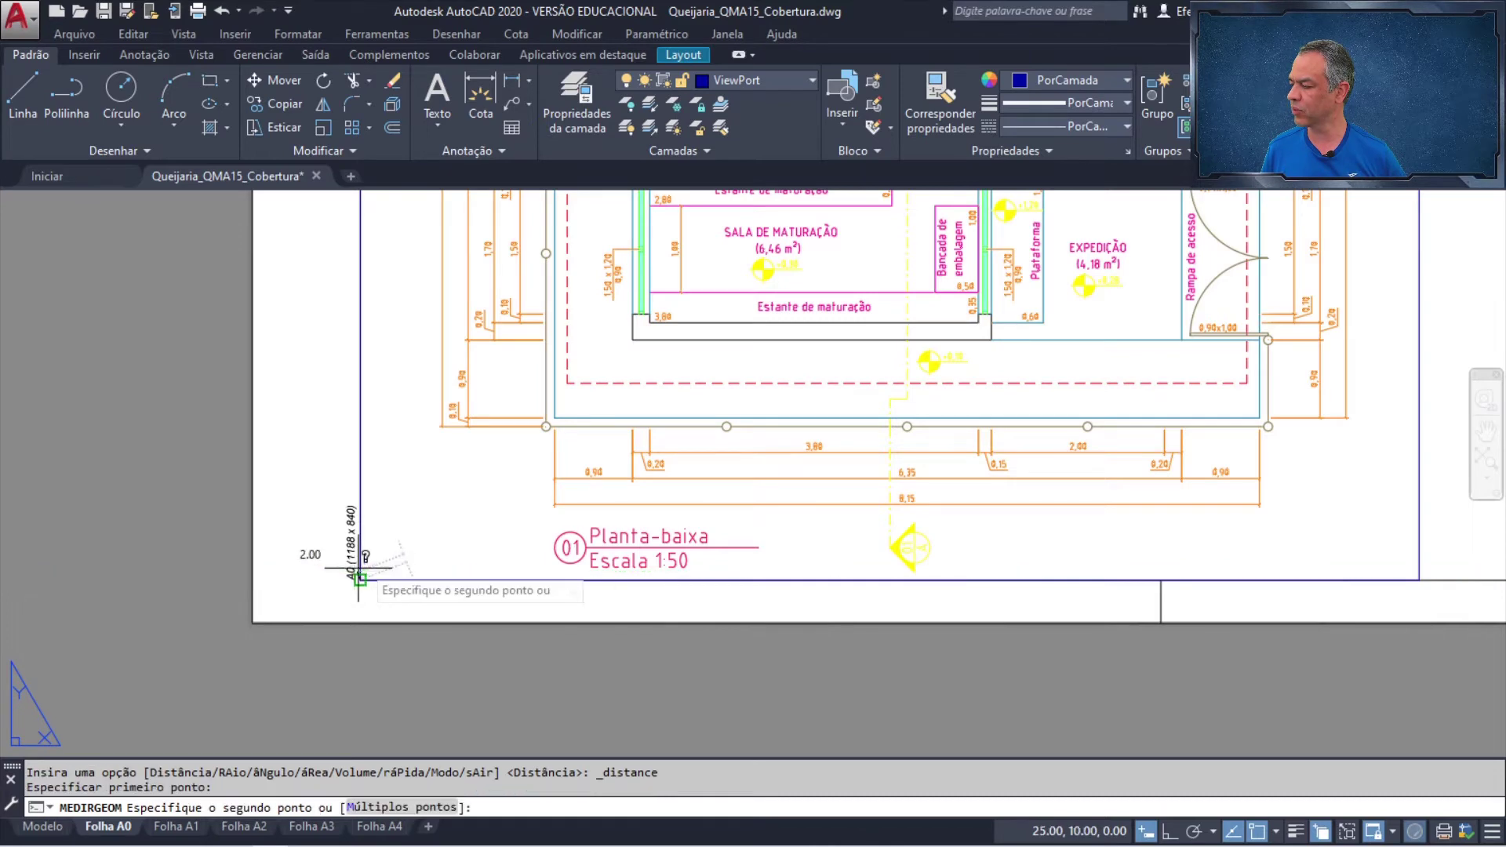
pyautogui.scroll(-6, 359, 578)
pyautogui.scroll(5, 643, 439)
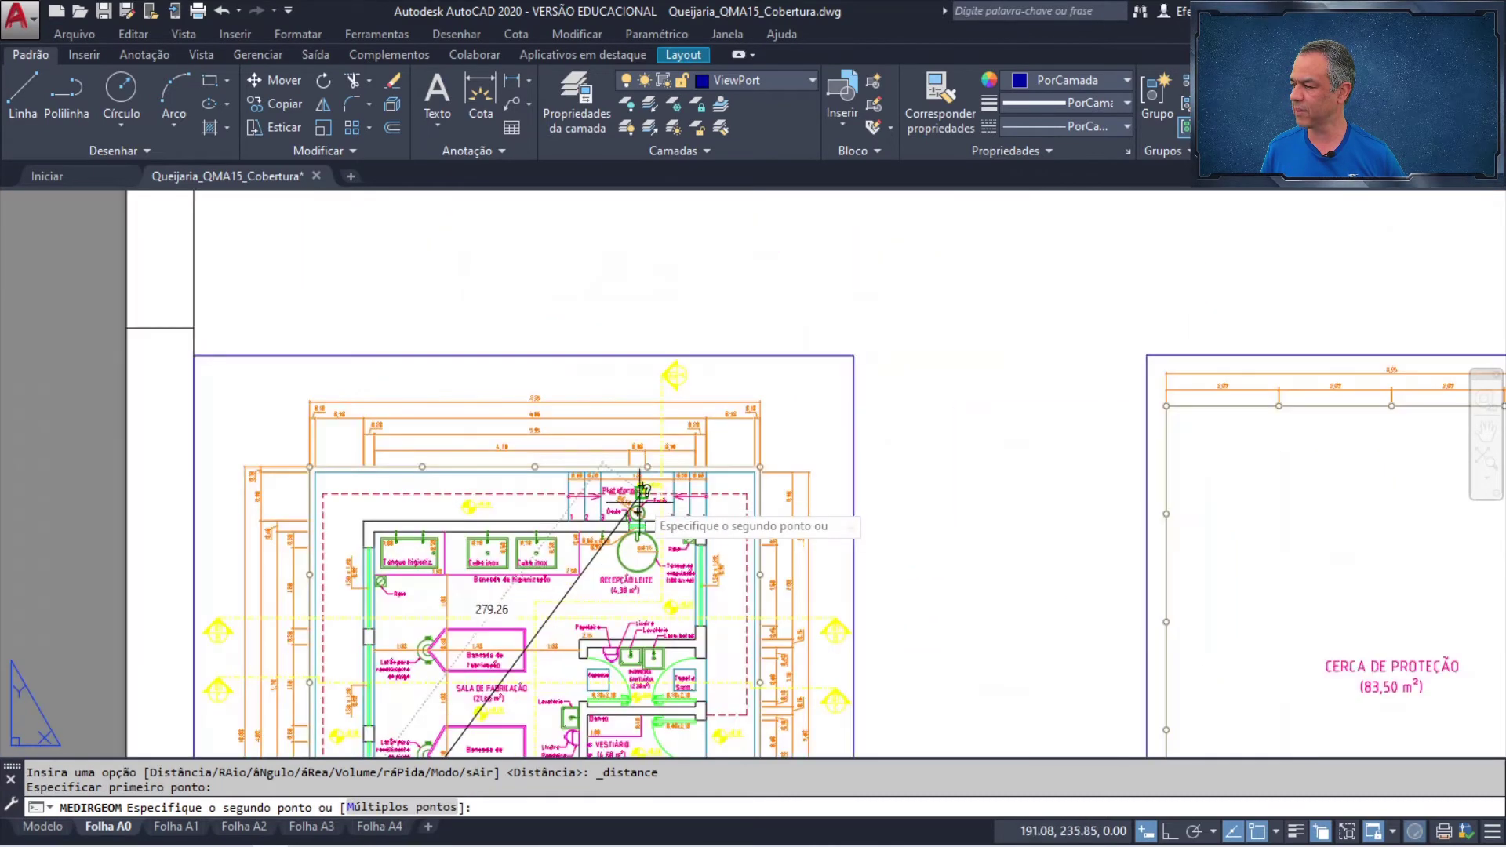
pyautogui.scroll(3, 655, 416)
pyautogui.moveTo(654, 416)
pyautogui.mouseDown(button='middle')
pyautogui.moveTo(682, 436)
pyautogui.moveTo(940, 486)
pyautogui.moveTo(1132, 491)
pyautogui.moveTo(1273, 454)
pyautogui.mouseUp(button='middle')
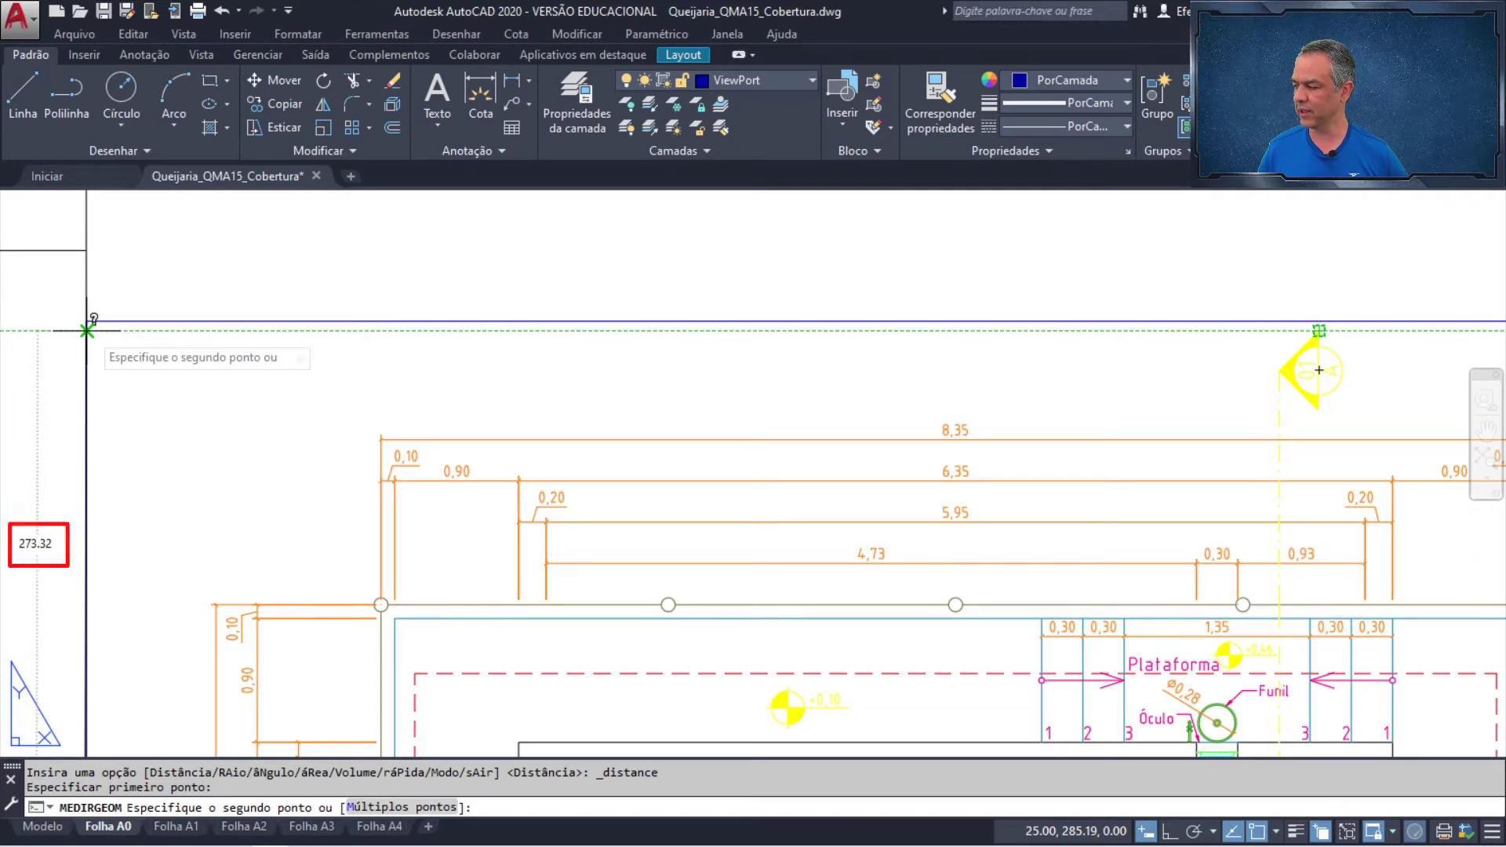
pyautogui.press('Escape')
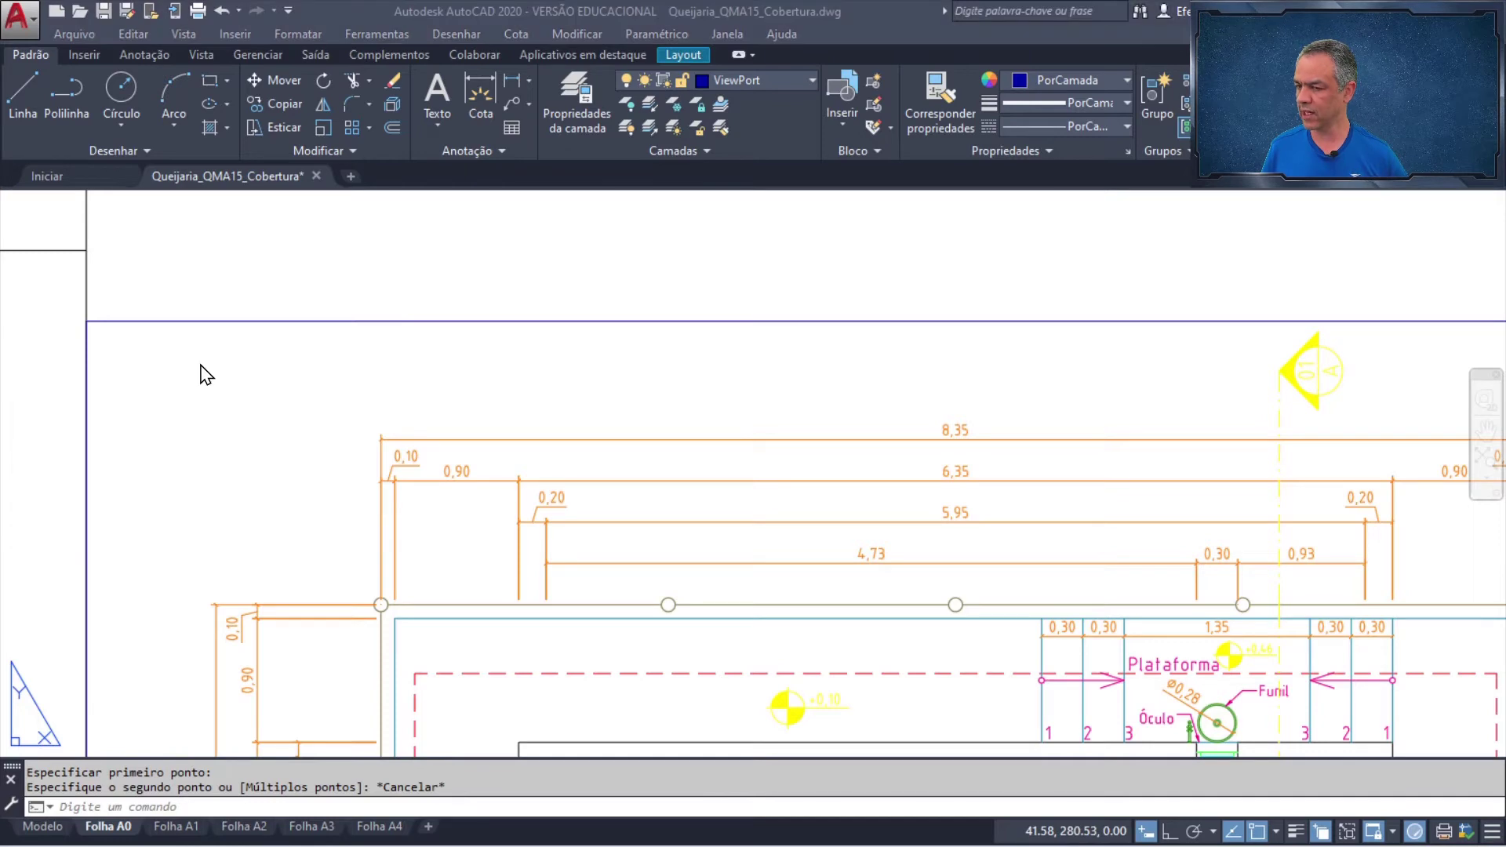
# - Switch to Excel and set the vertical Planta-baixa size in B3 to 273,32
pyautogui.hotkey('alt', 'Tab')
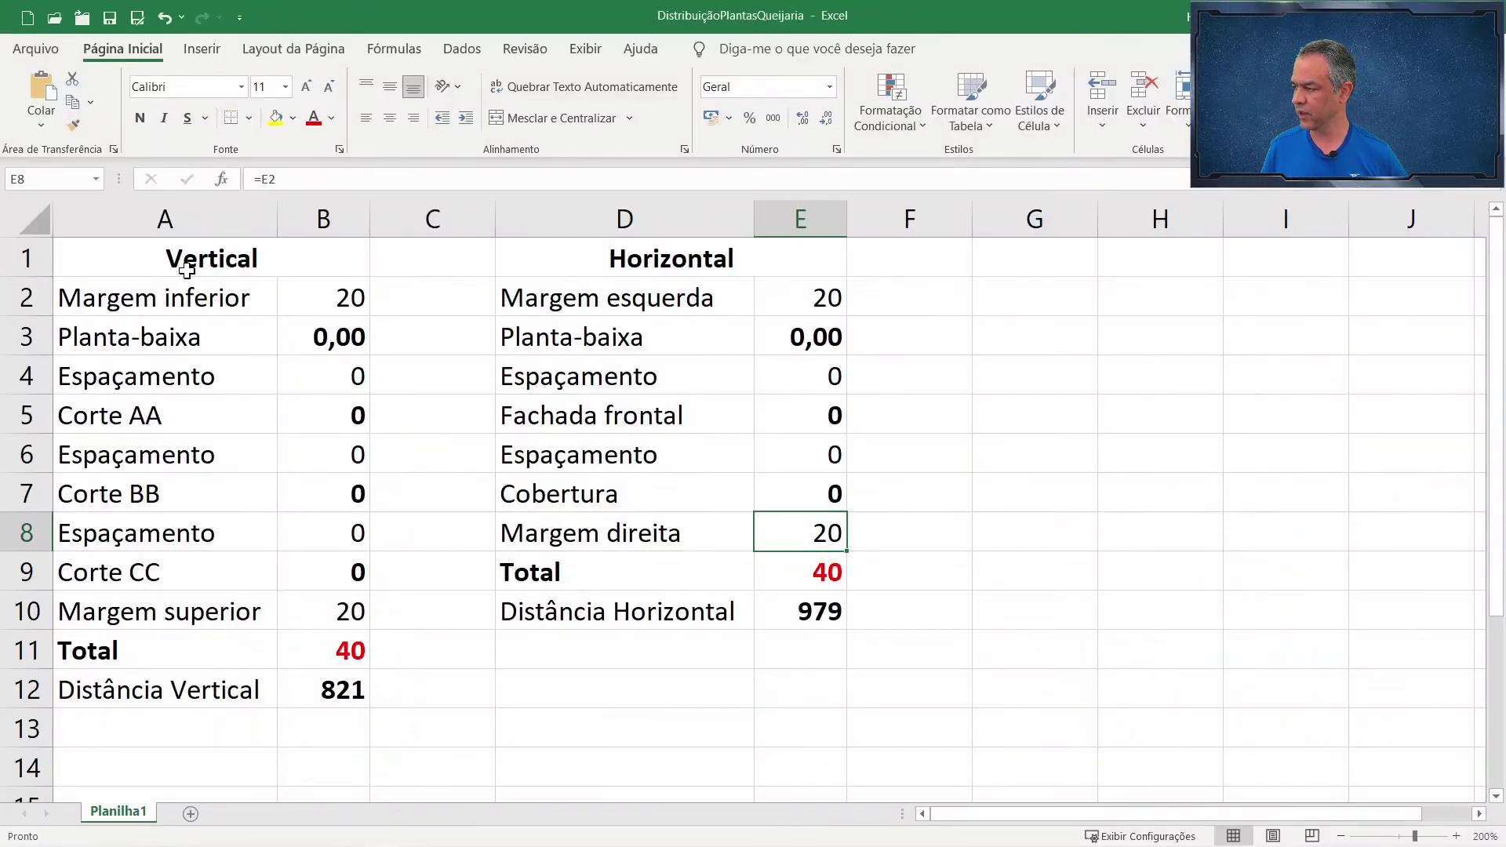
pyautogui.click(346, 334)
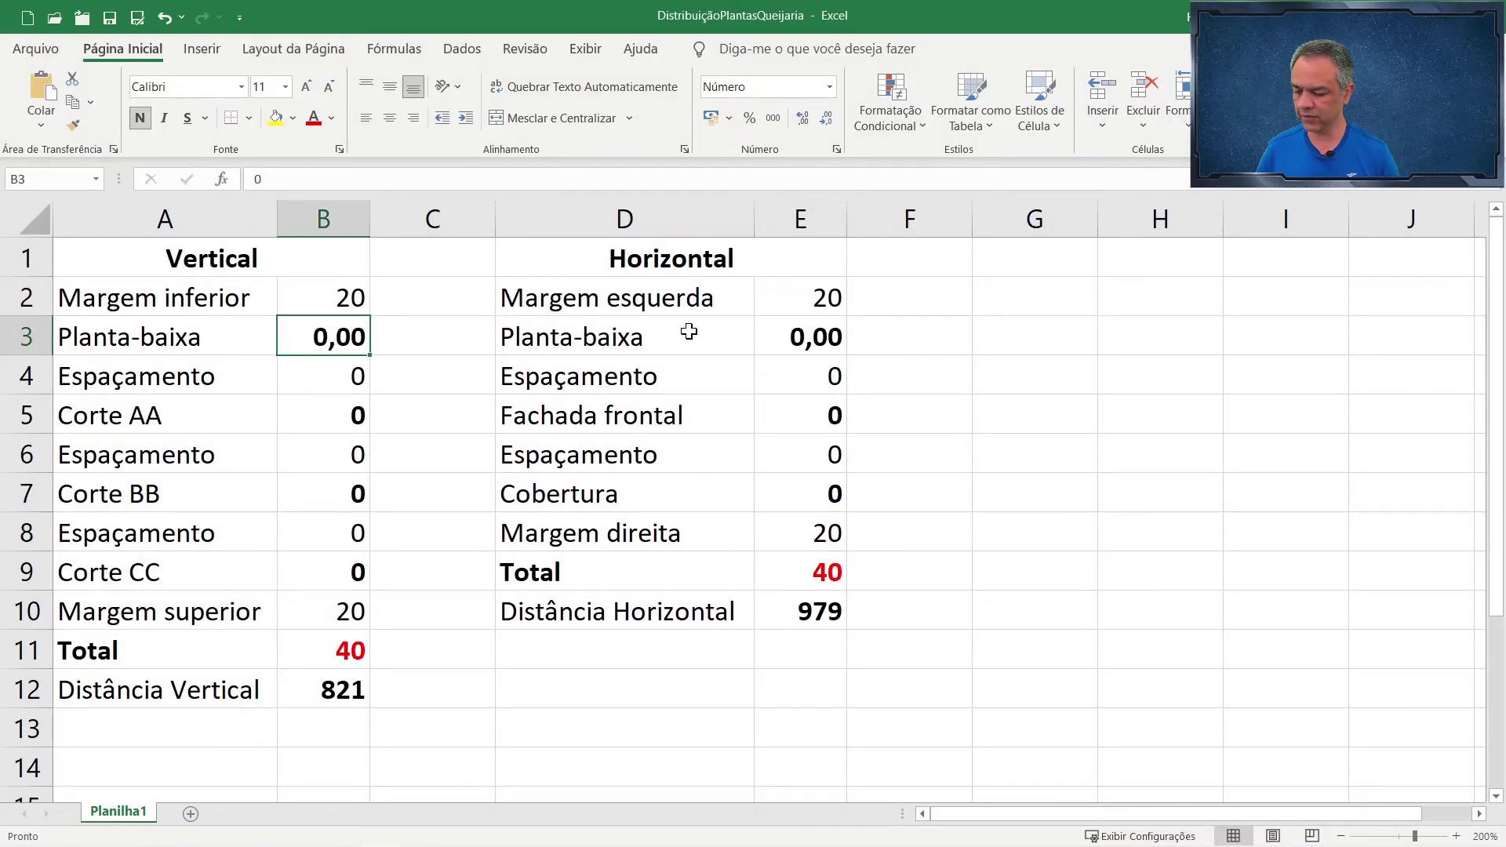
pyautogui.write('27')
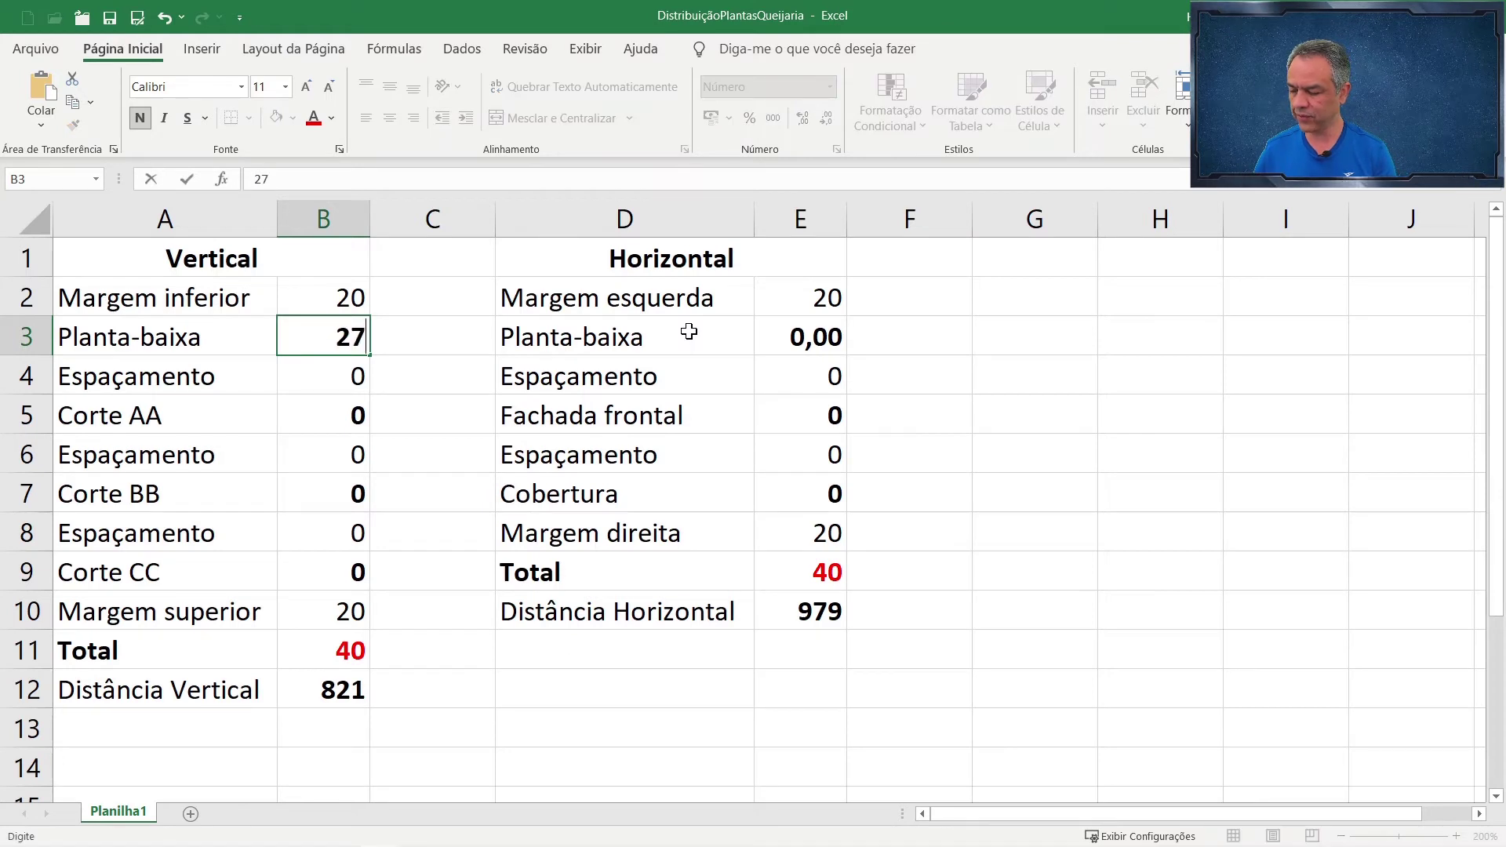
pyautogui.write('3,32')
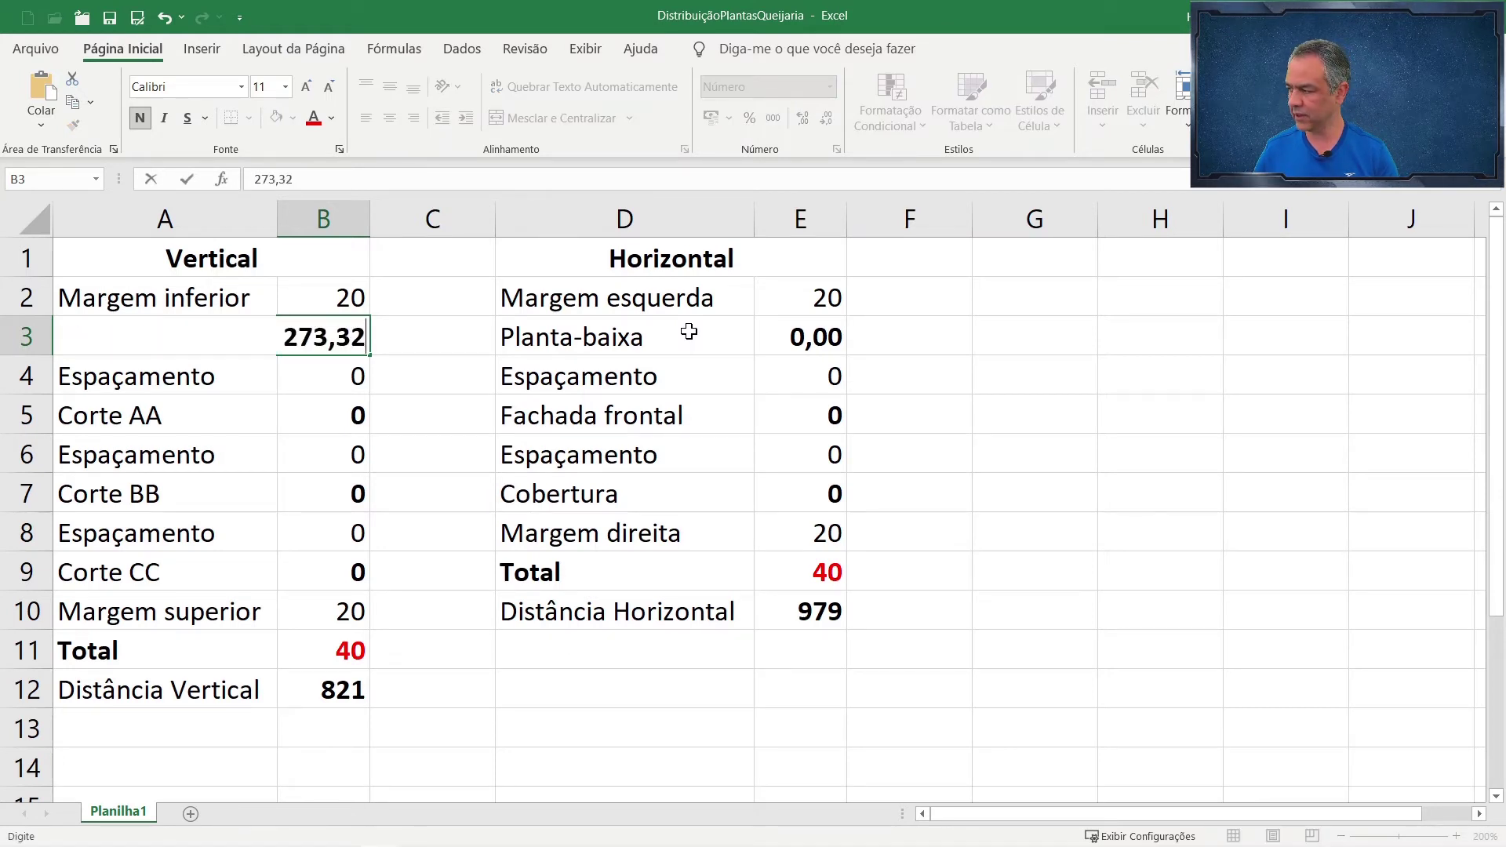
pyautogui.press('Return')
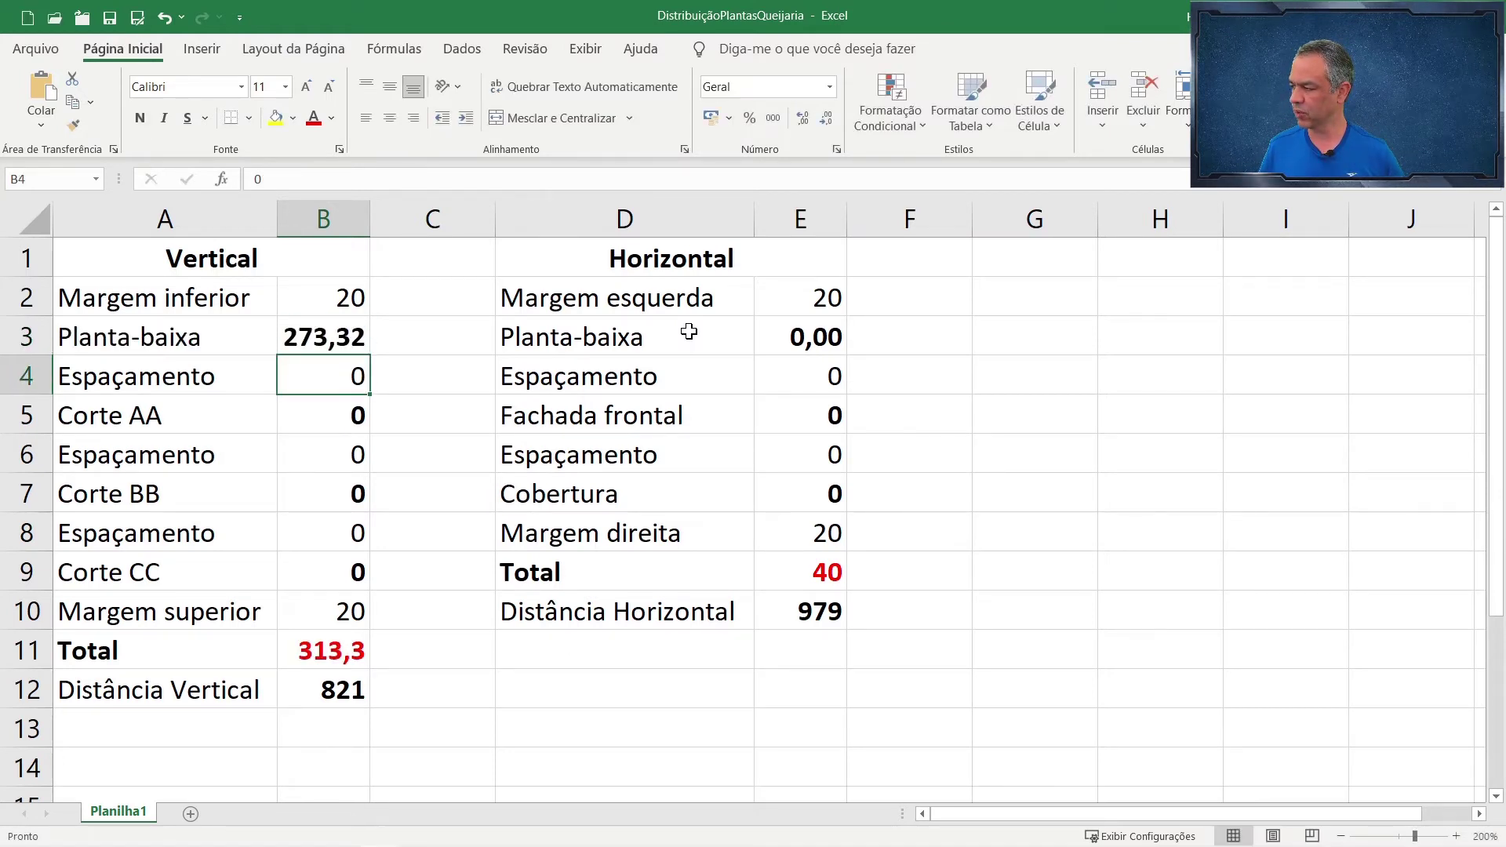
# - Switch to AutoCAD and measure the Corte AA's height from the roof top to below its scale text, with Ortho mode turned on
pyautogui.hotkey('alt', 'Tab')
pyautogui.scroll(-6, 688, 331)
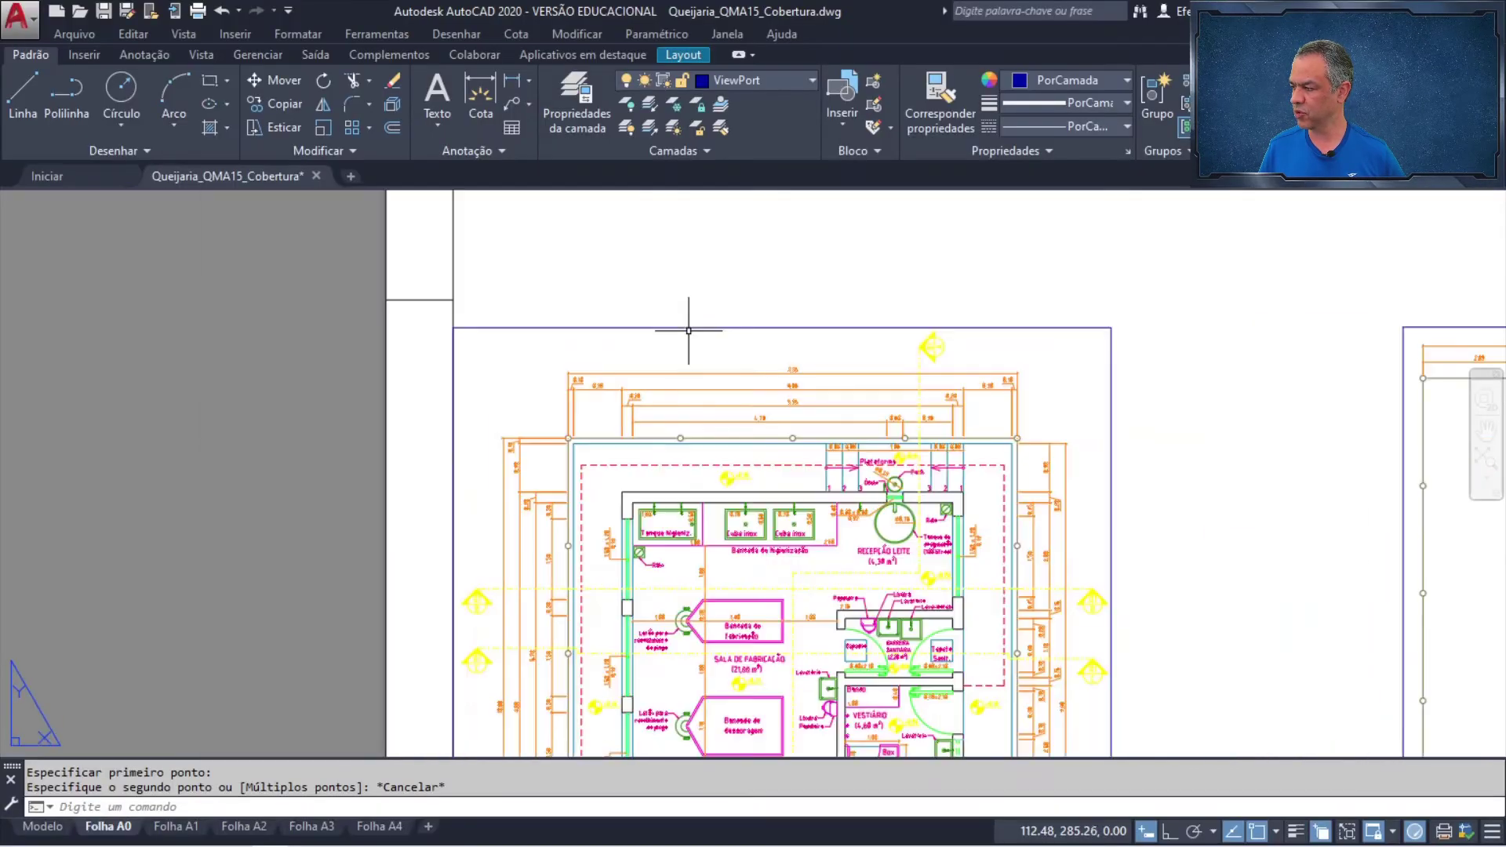
pyautogui.moveTo(709, 286); pyautogui.dragTo(593, 550, button='middle')
pyautogui.scroll(4, 616, 409)
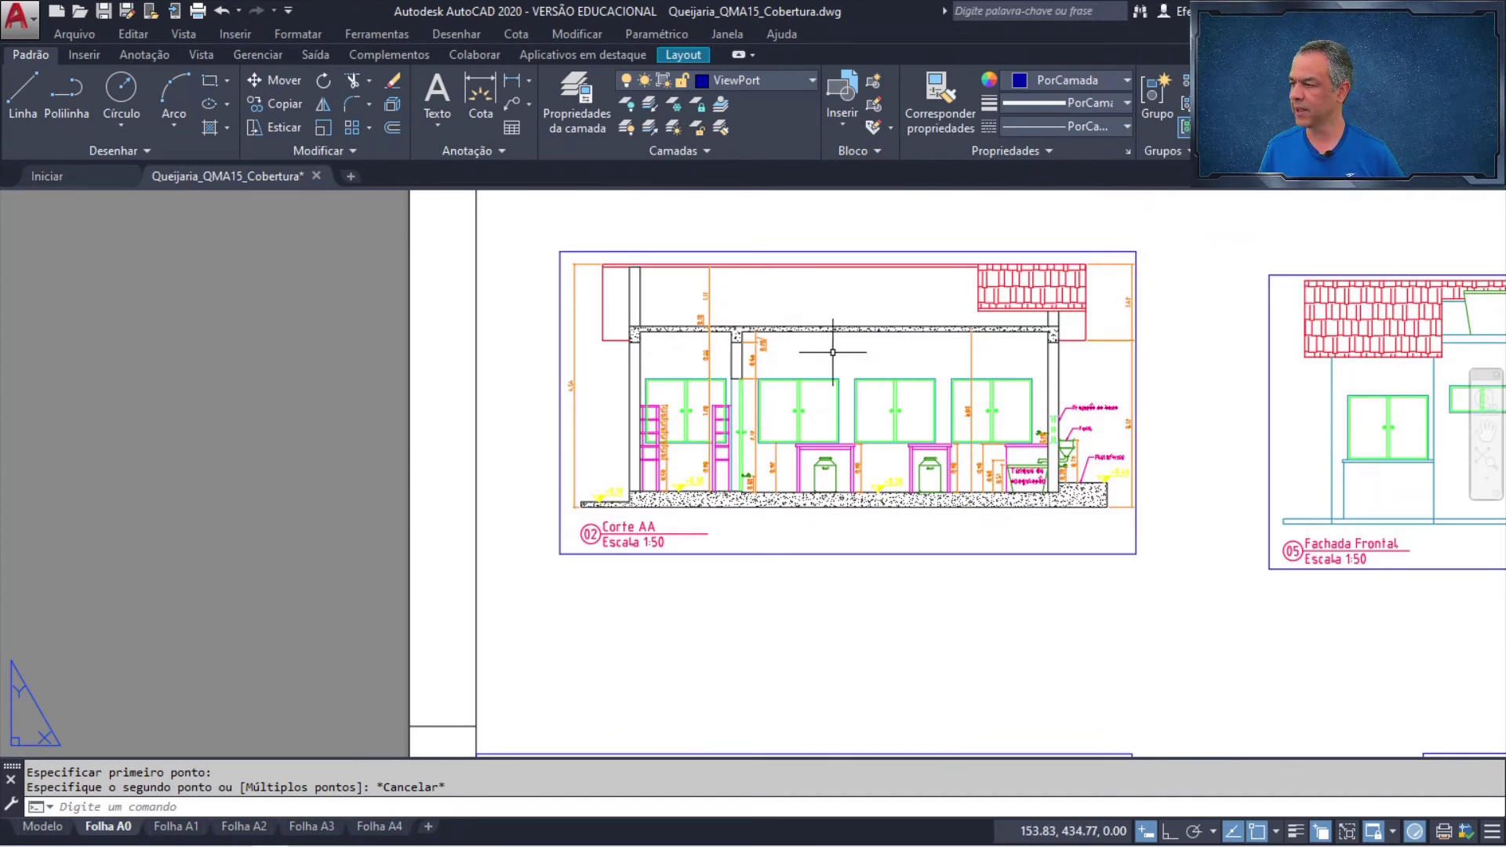
pyautogui.click(1227, 96)
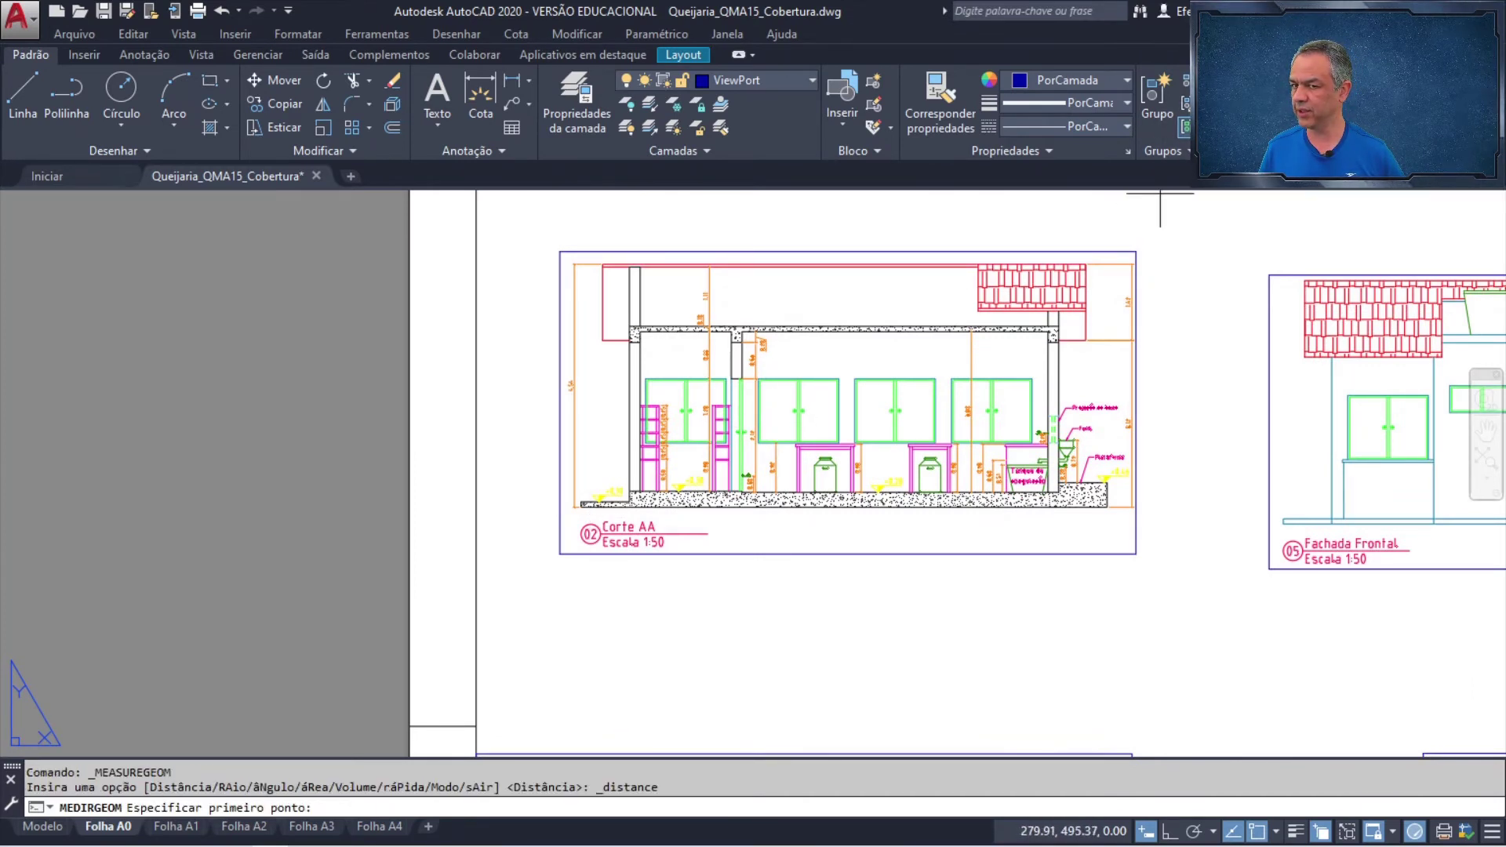
pyautogui.scroll(6, 594, 316)
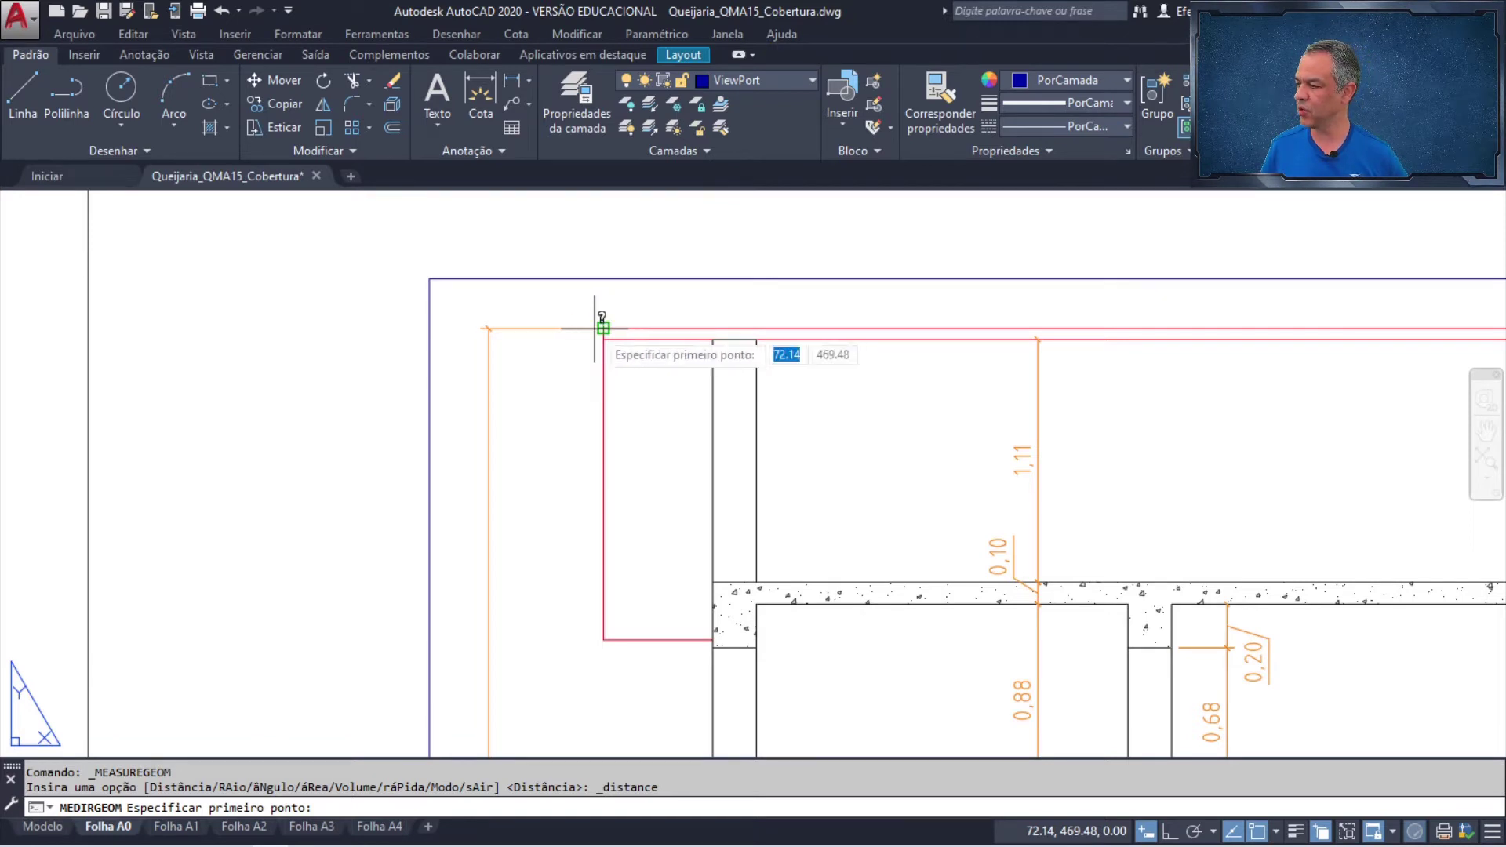
pyautogui.click(430, 328)
pyautogui.moveTo(558, 514); pyautogui.dragTo(514, 198, button='middle')
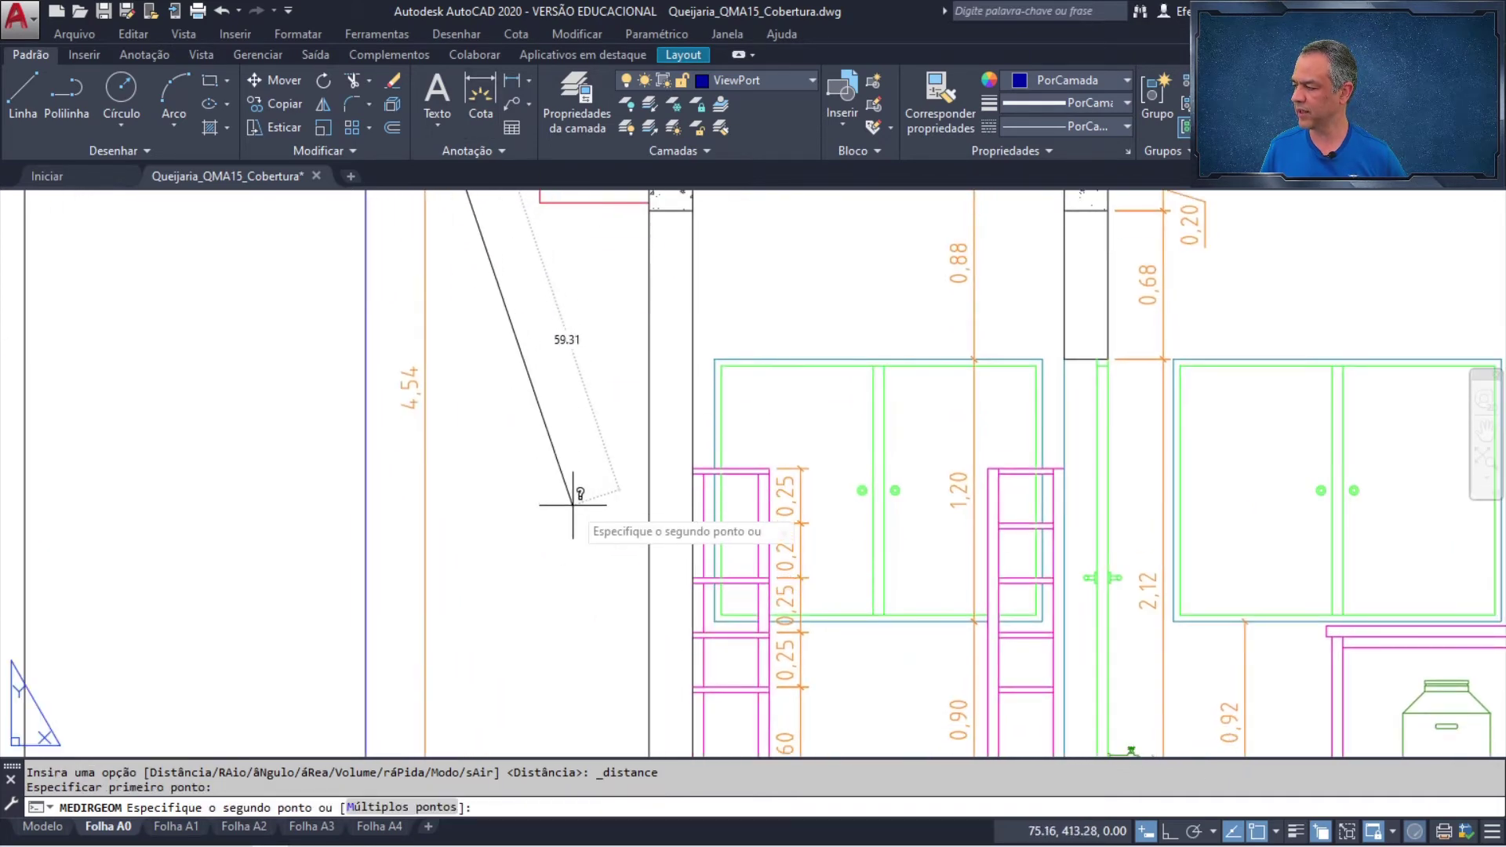
pyautogui.scroll(-2, 574, 504)
pyautogui.moveTo(578, 541); pyautogui.dragTo(537, 215, button='middle')
pyautogui.scroll(5, 551, 541)
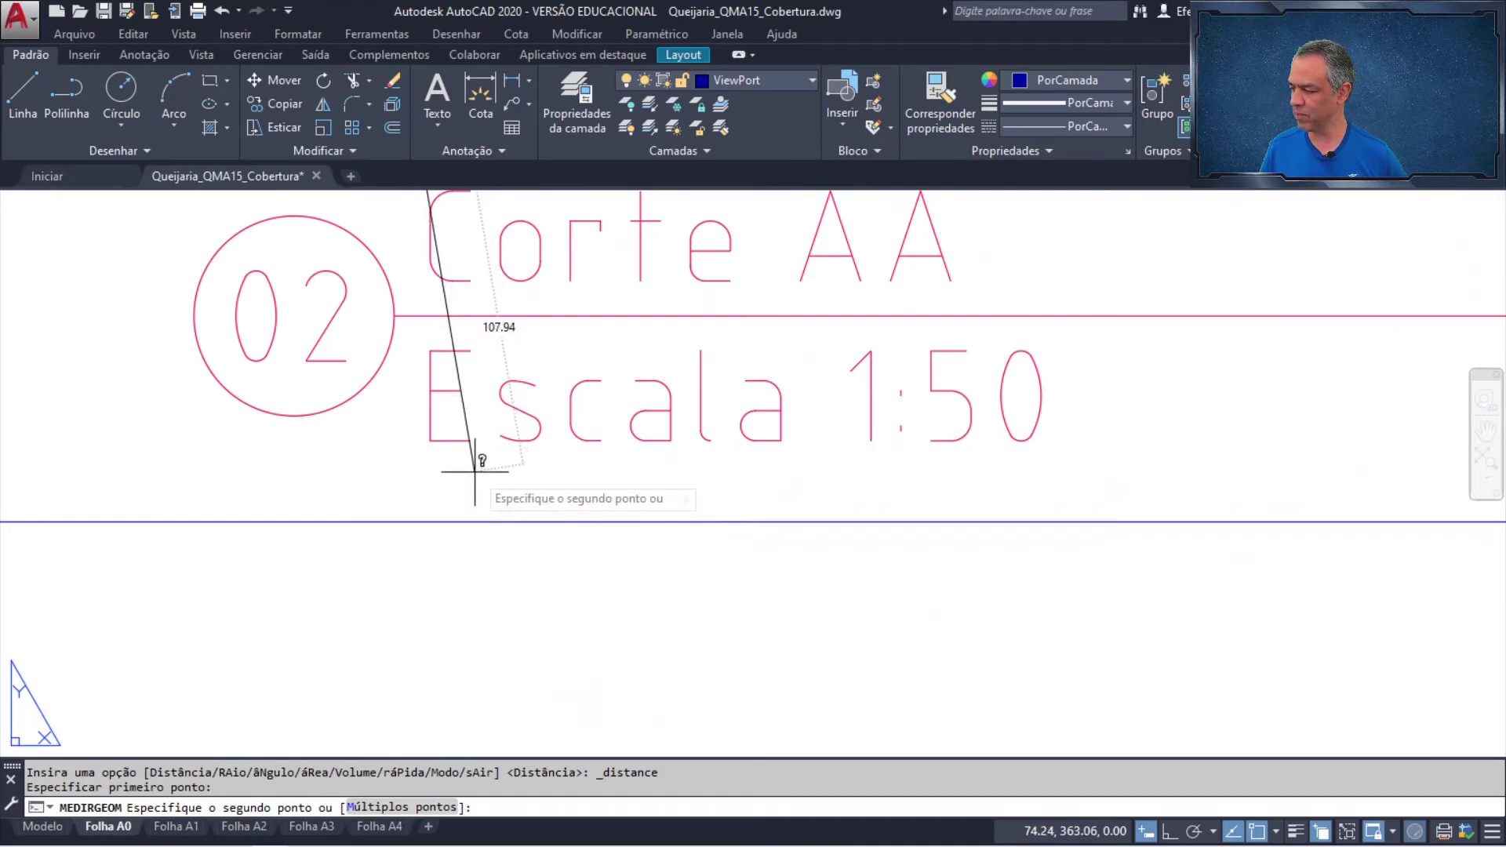
pyautogui.moveTo(476, 469)
pyautogui.mouseDown(button='middle')
pyautogui.moveTo(773, 472)
pyautogui.moveTo(785, 486)
pyautogui.mouseUp(button='middle')
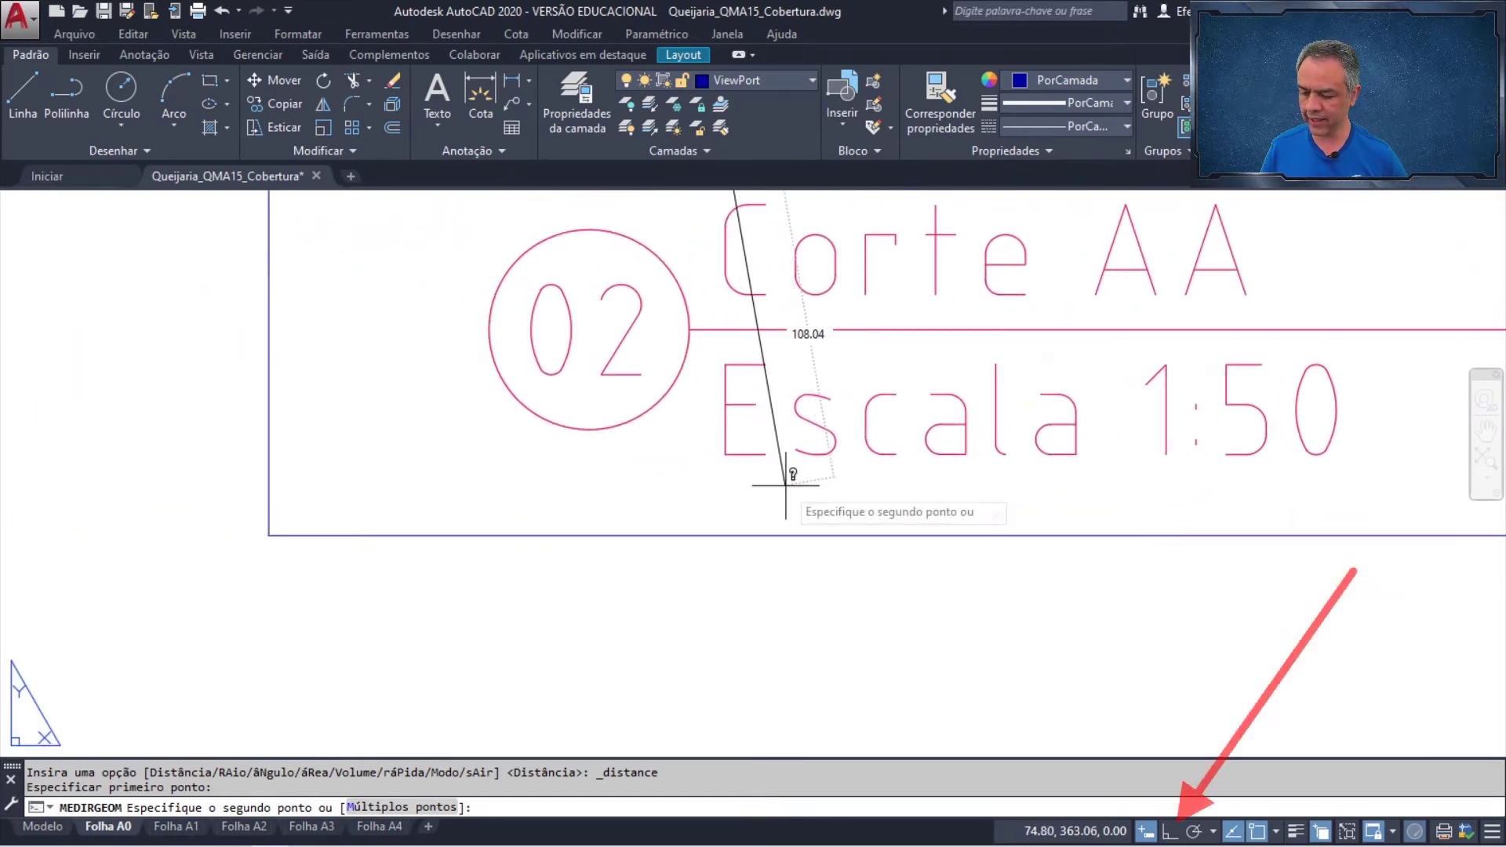
pyautogui.press('F8')
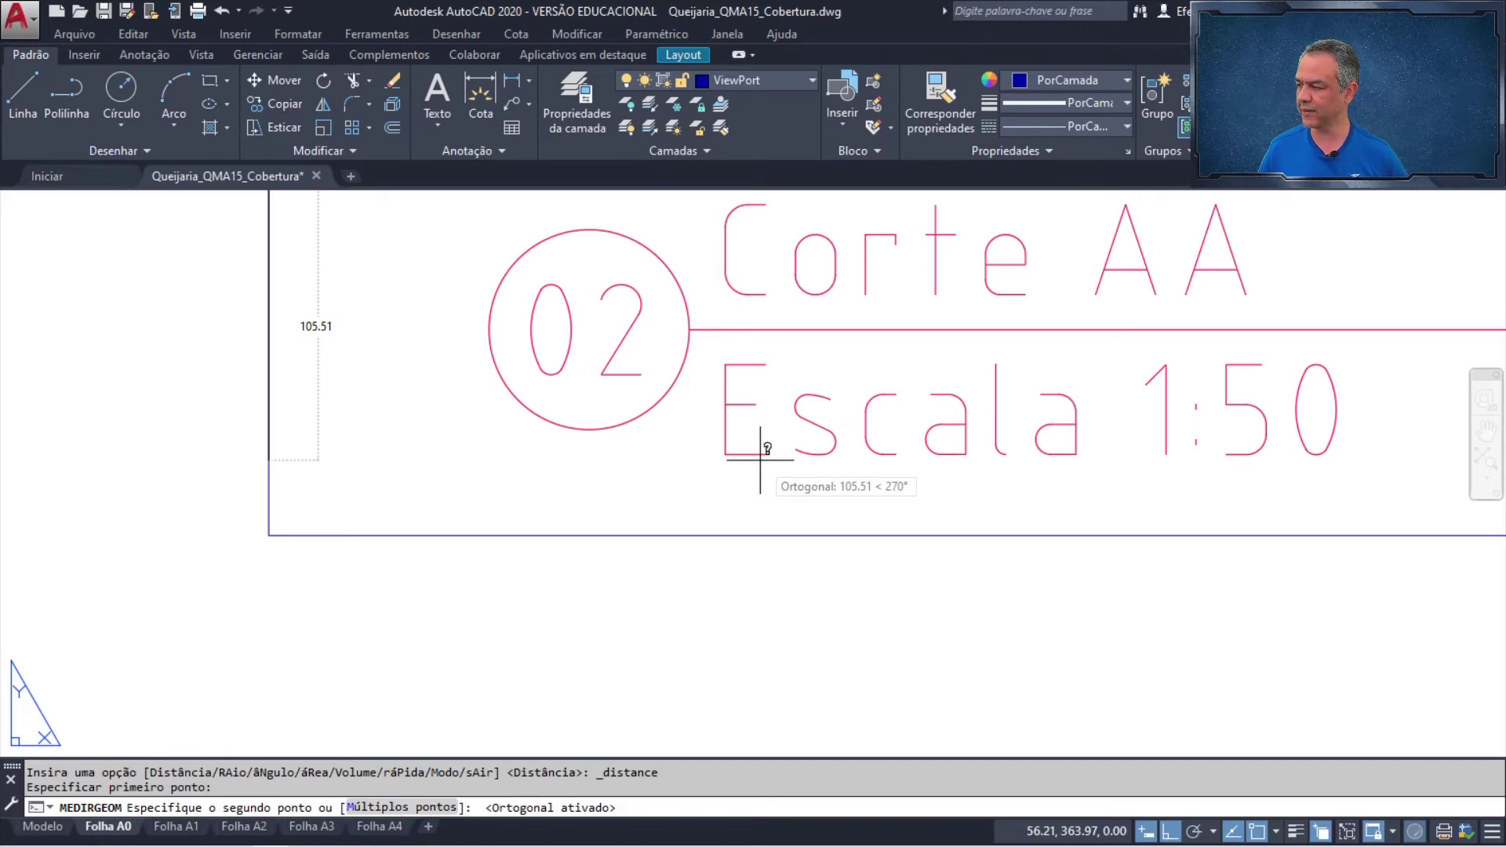
pyautogui.press('Escape')
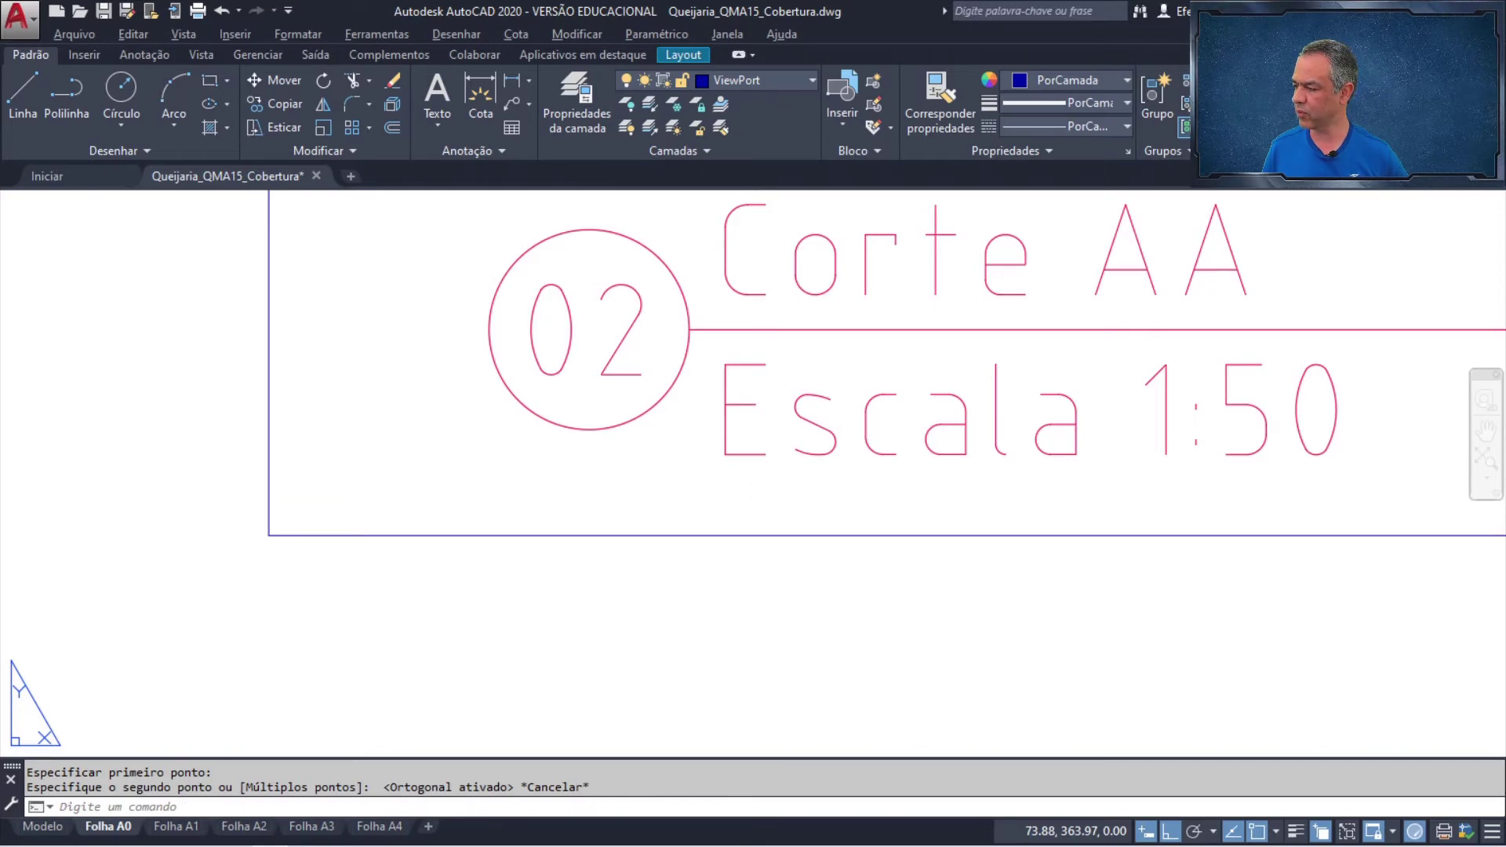
# - Switch to Excel and set the vertical Corte AA size in B5 to 106
pyautogui.hotkey('alt', 'Tab')
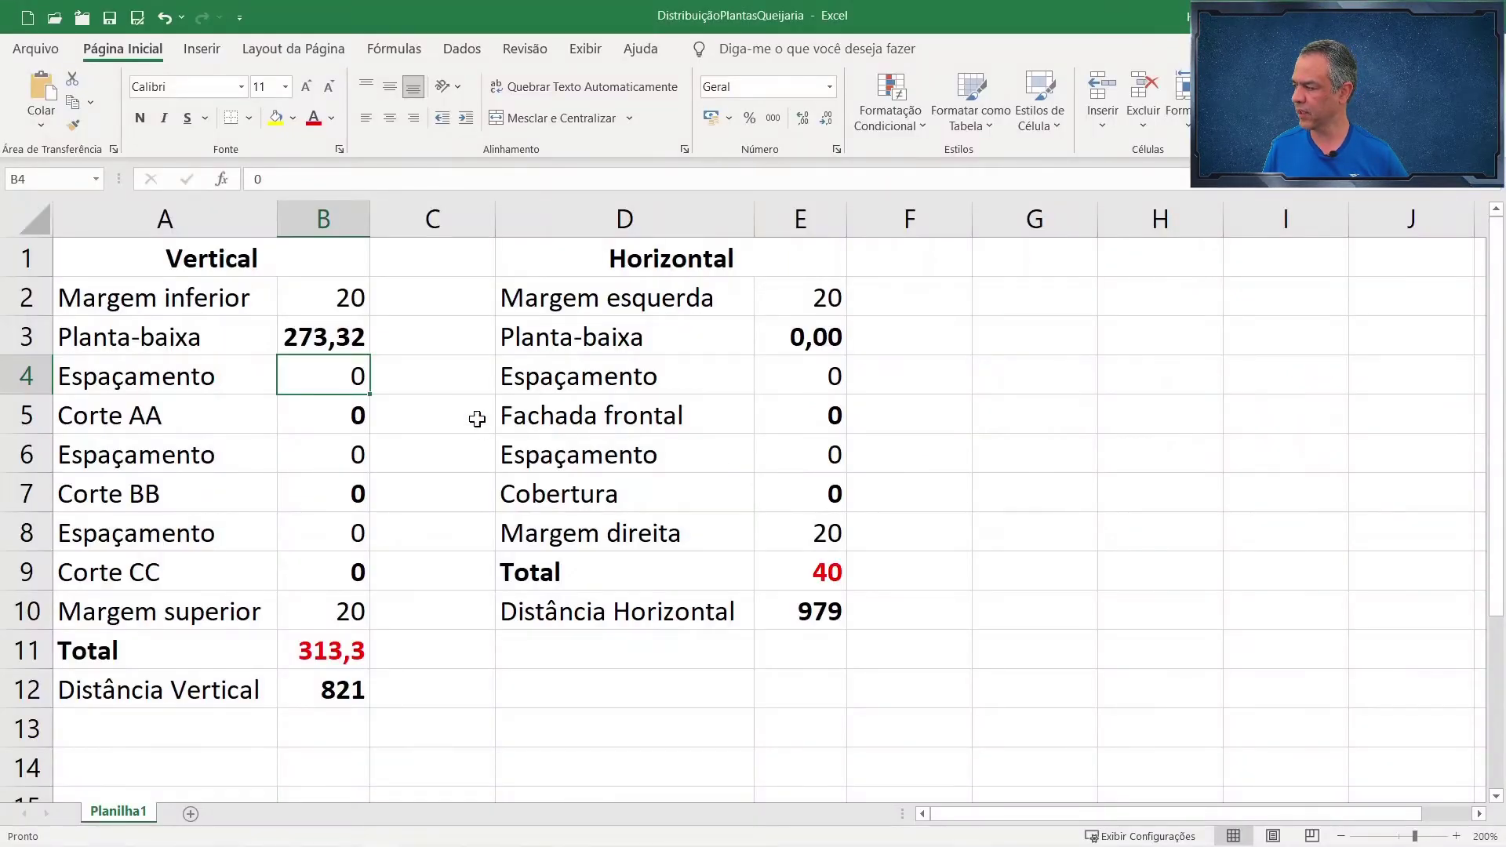
pyautogui.click(306, 416)
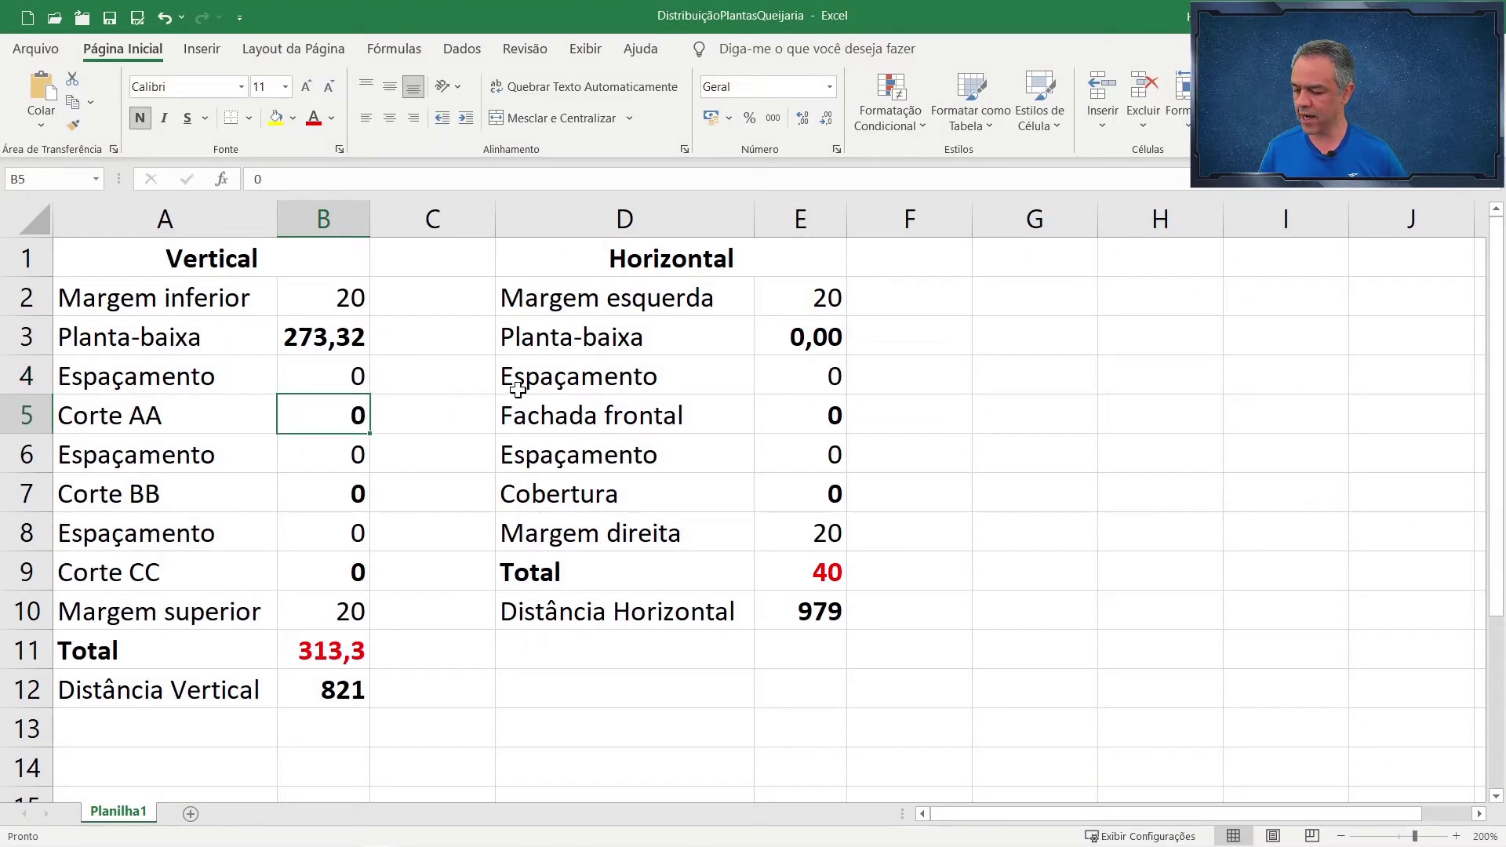
pyautogui.write('106')
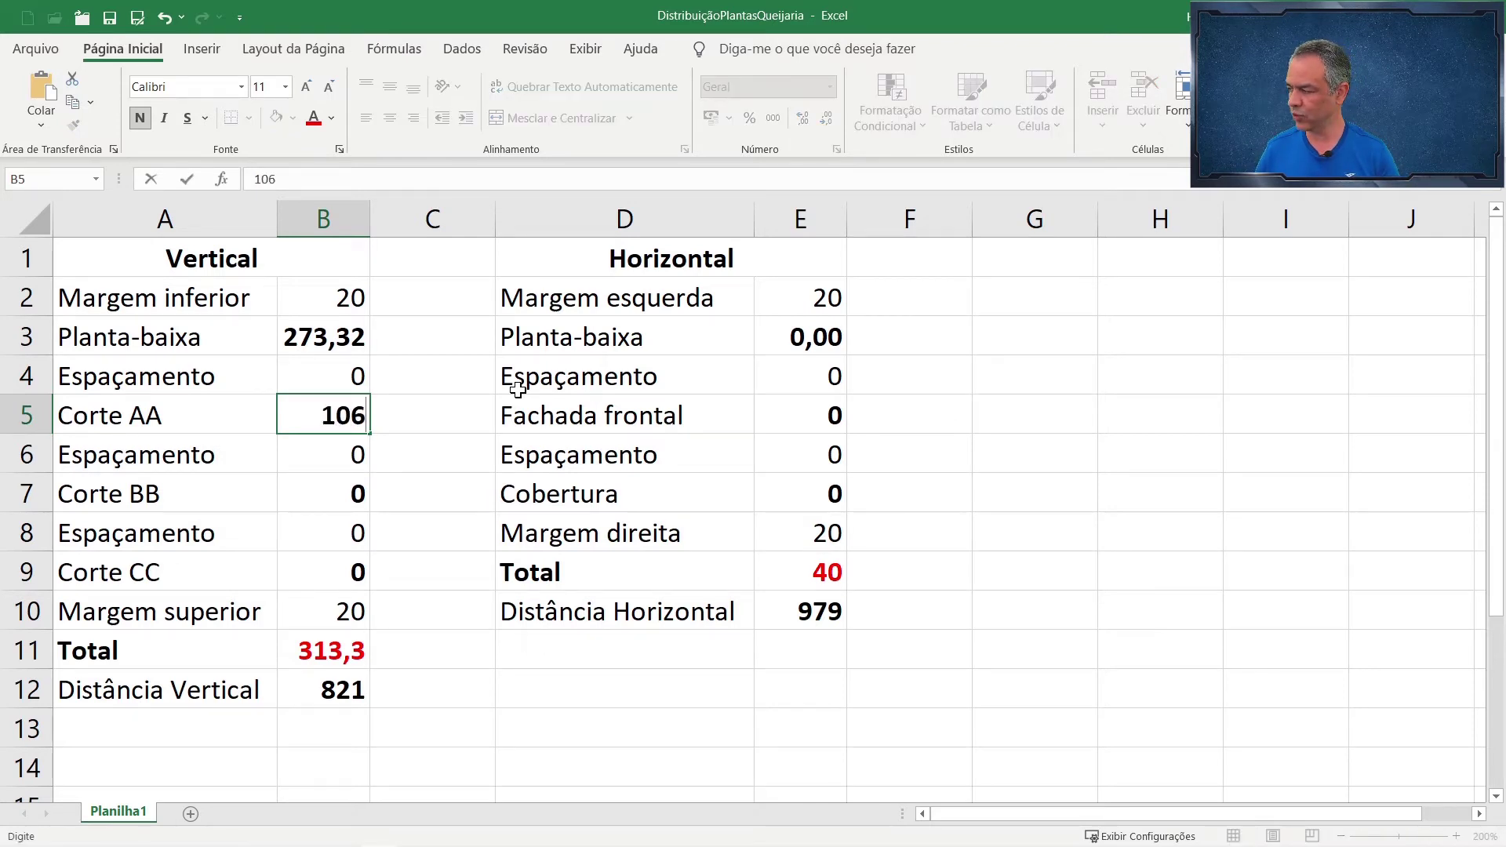
pyautogui.press('Return')
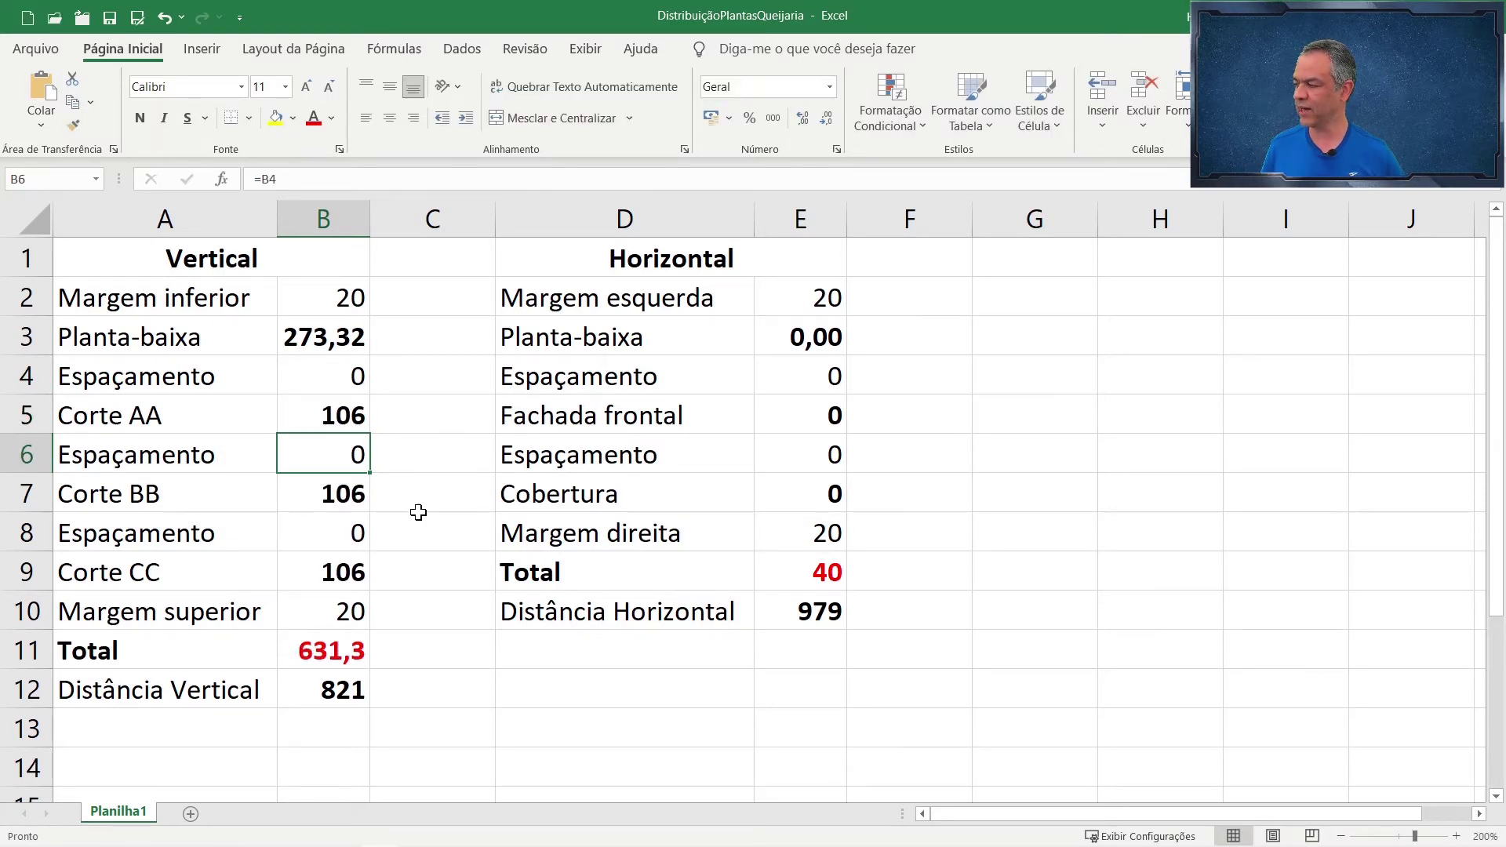
# - Check the Corte BB and Corte CC formulas in B7 and B9 and the vertical Total of B2:B10 in B11
pyautogui.click(342, 500)
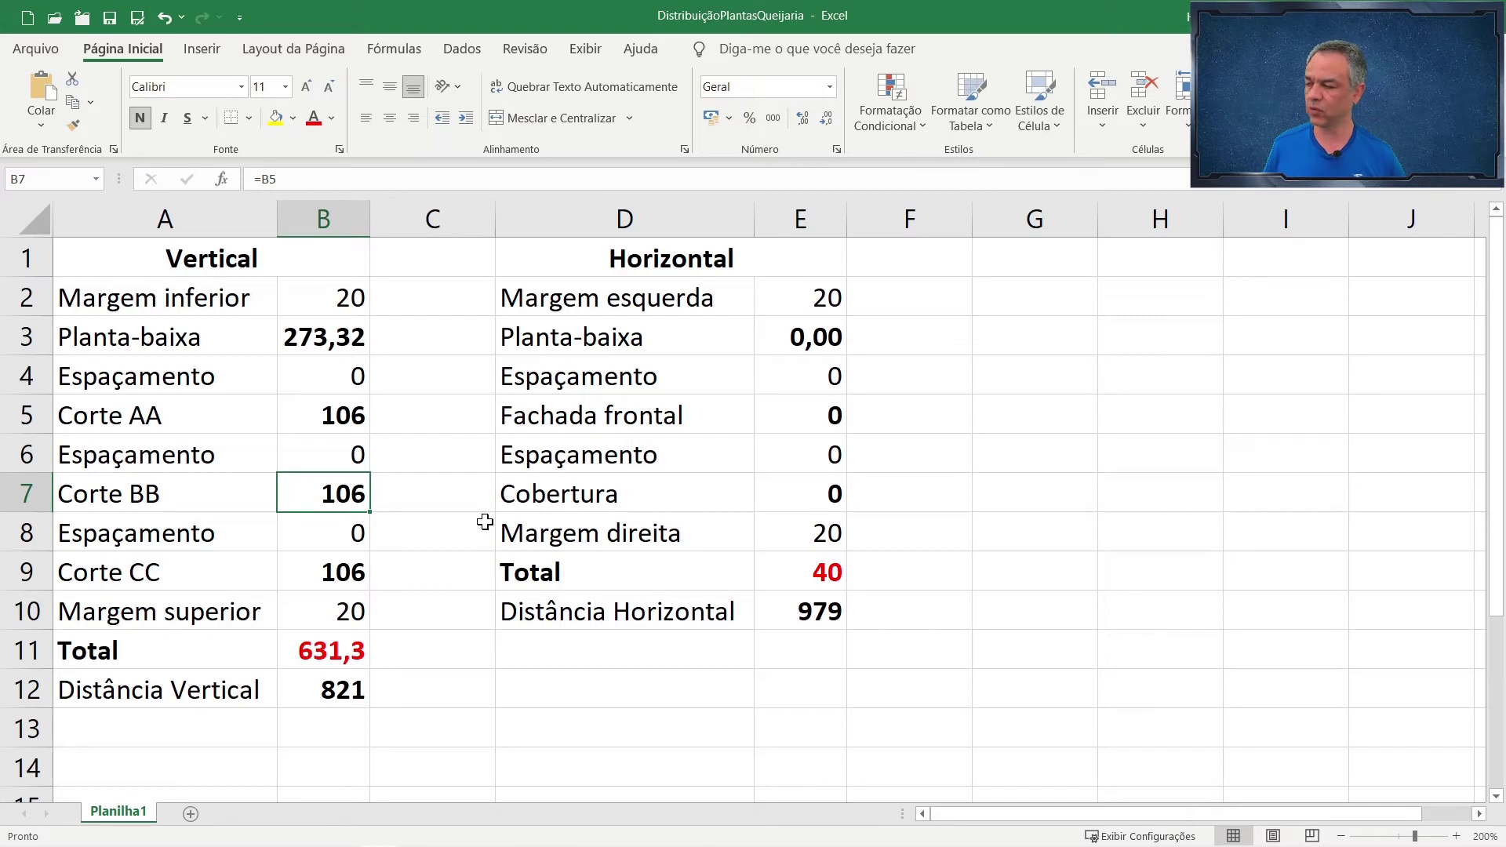
pyautogui.click(343, 567)
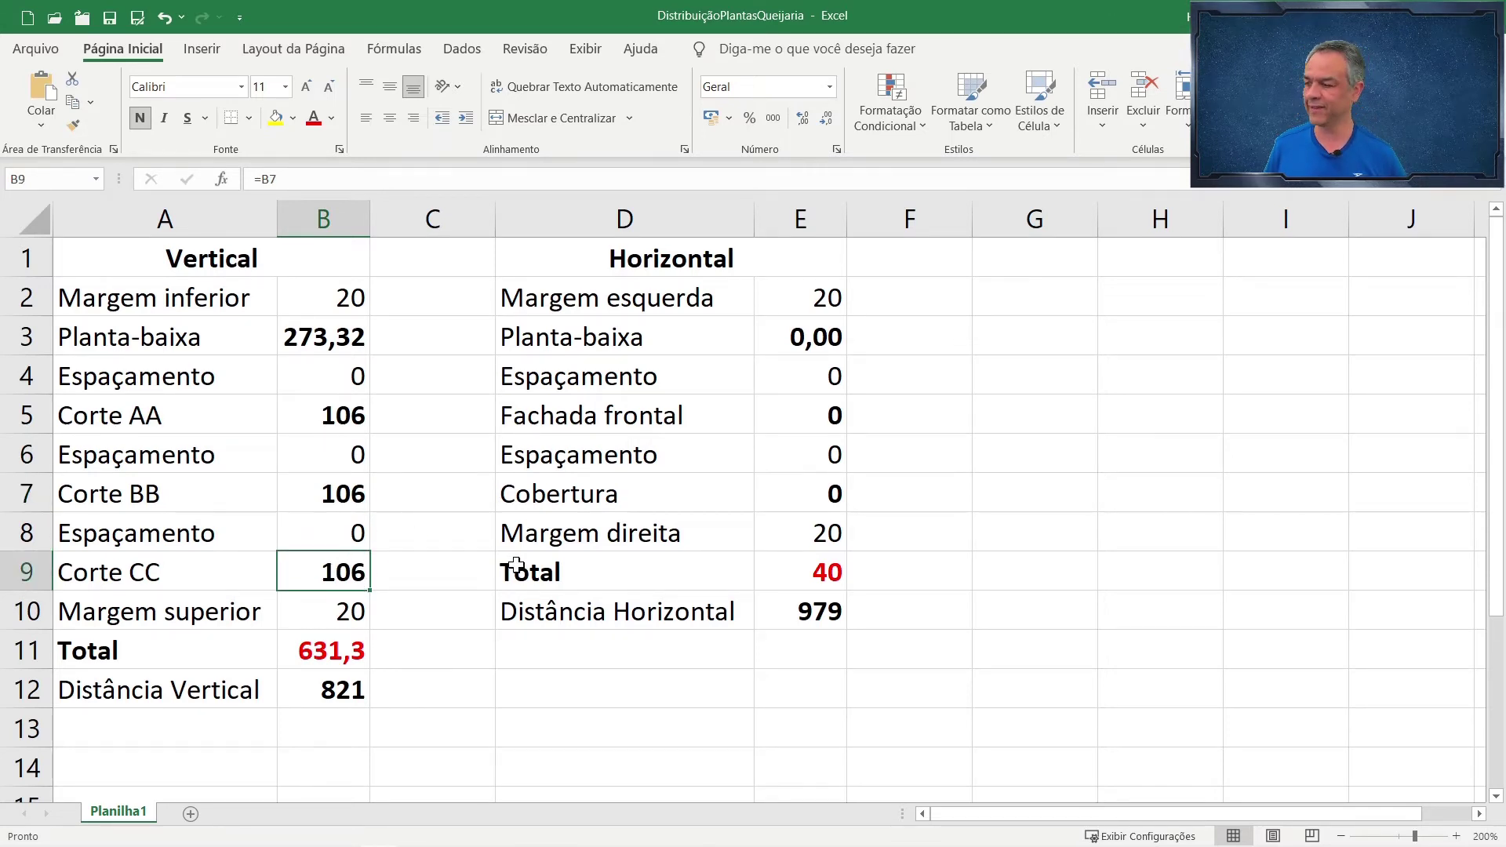
pyautogui.moveTo(350, 297); pyautogui.dragTo(335, 619)
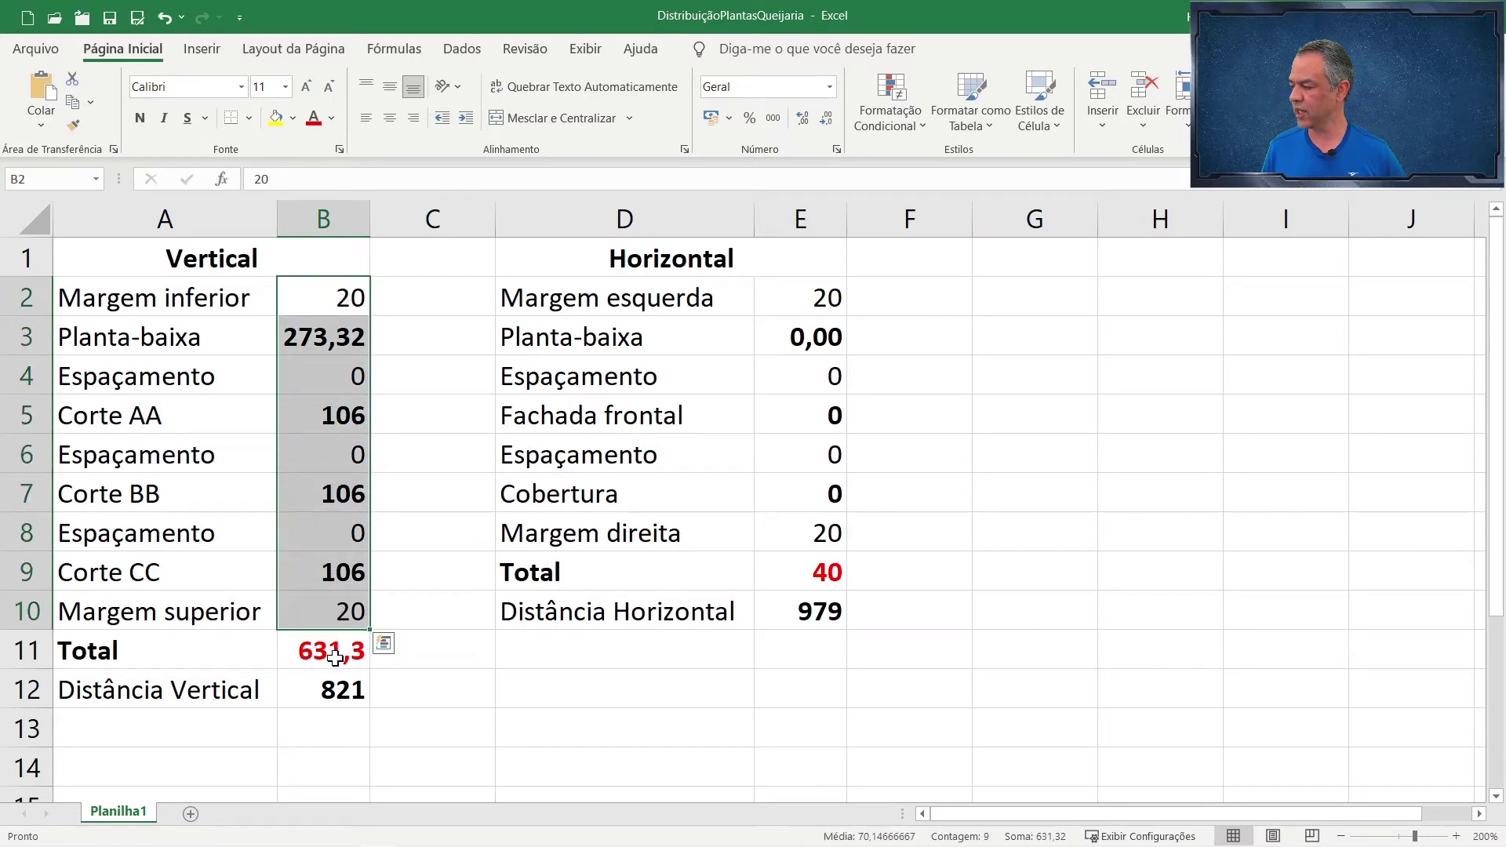
pyautogui.click(335, 657)
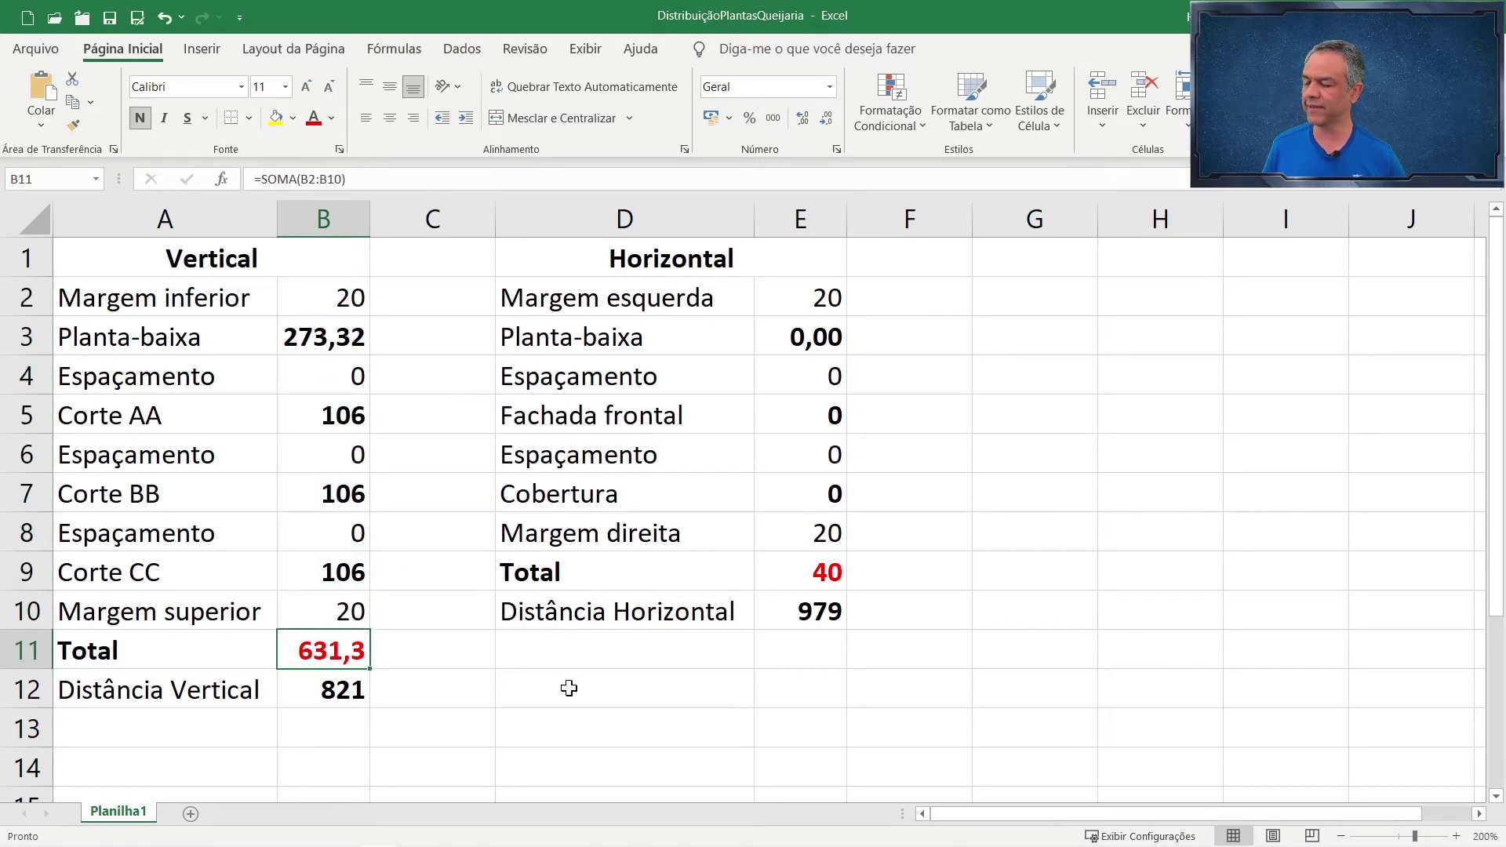
# - Add an "Espaçamento" label in A13 and enter the formula =(B12-B11)/3 in B13
pyautogui.click(251, 717)
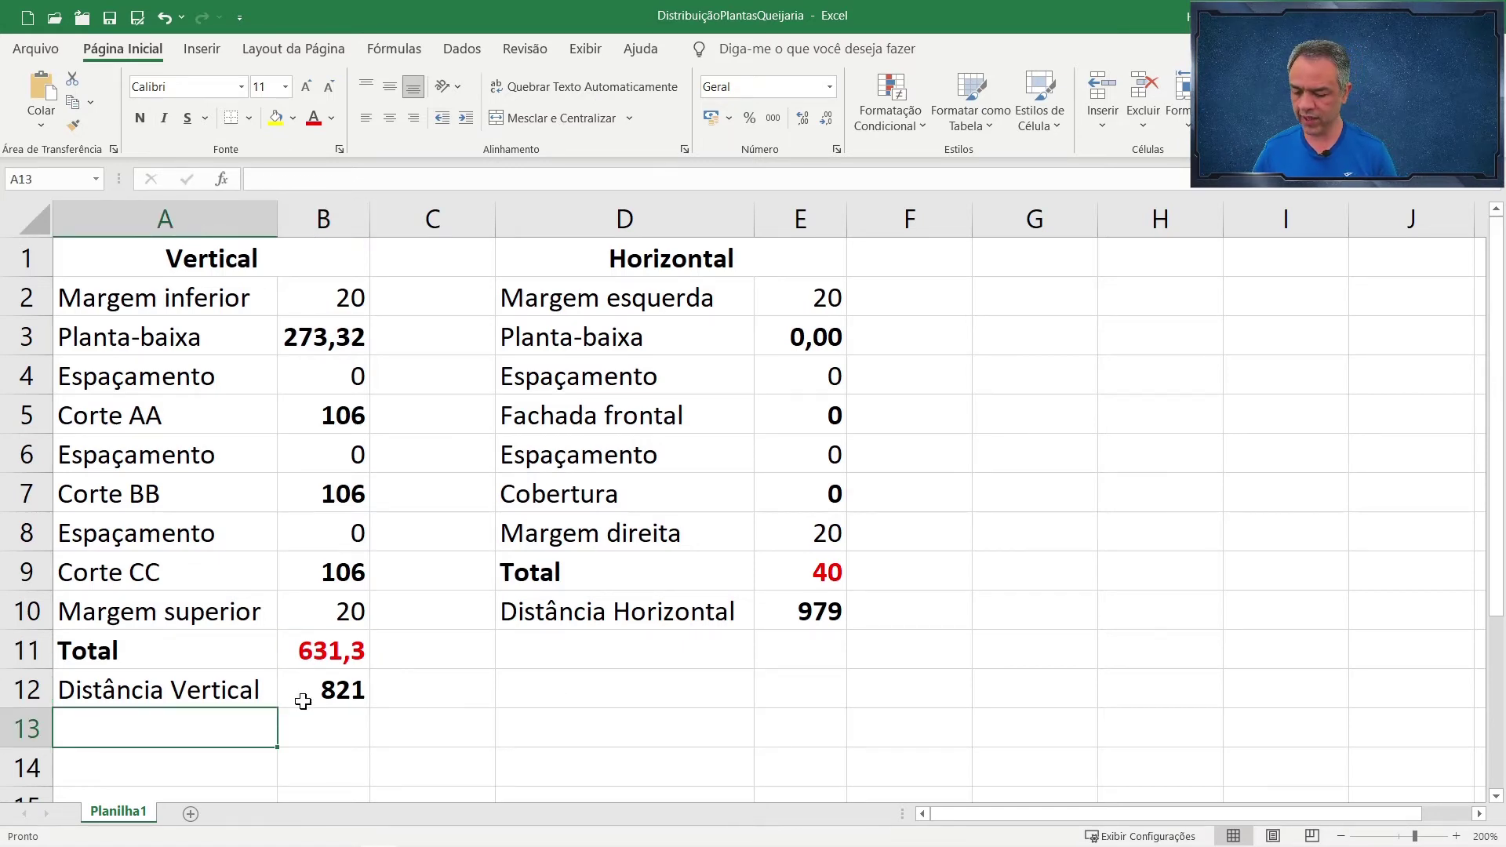
pyautogui.write('Espaçamento')
pyautogui.press('Tab')
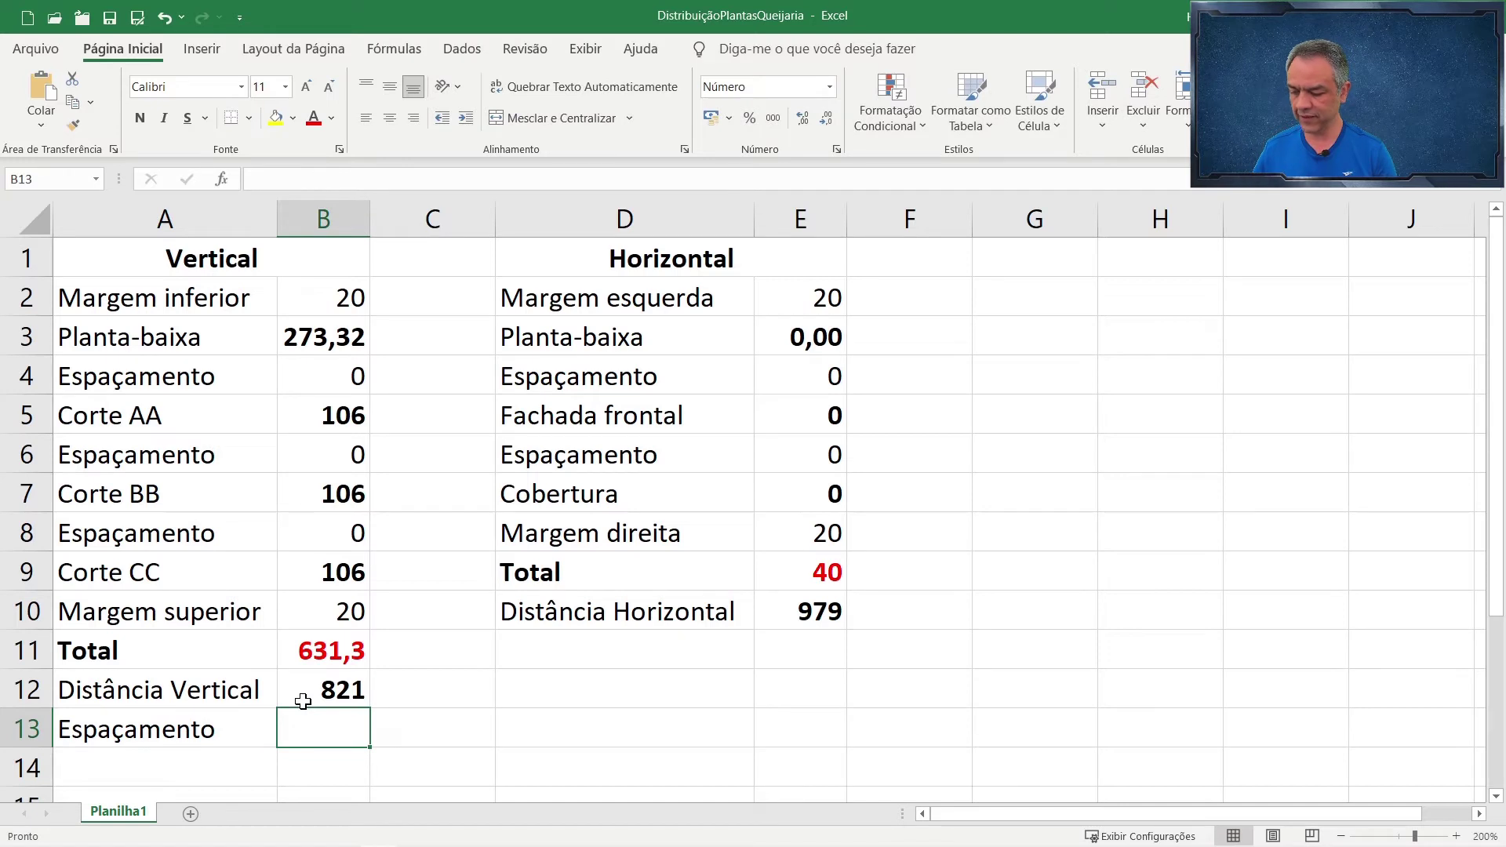
pyautogui.write('=')
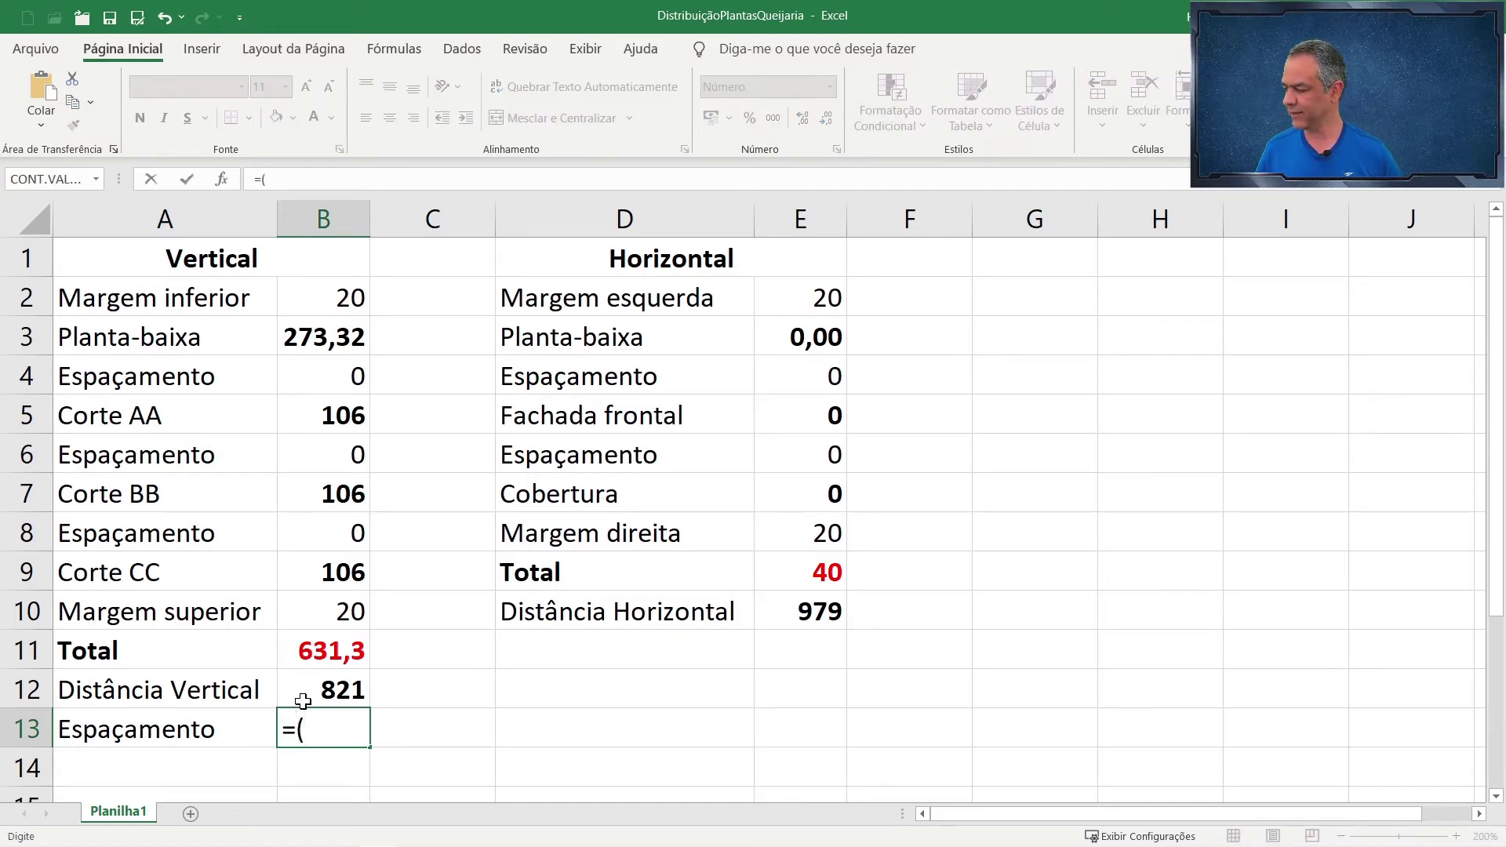
pyautogui.write('(')
pyautogui.click(308, 694)
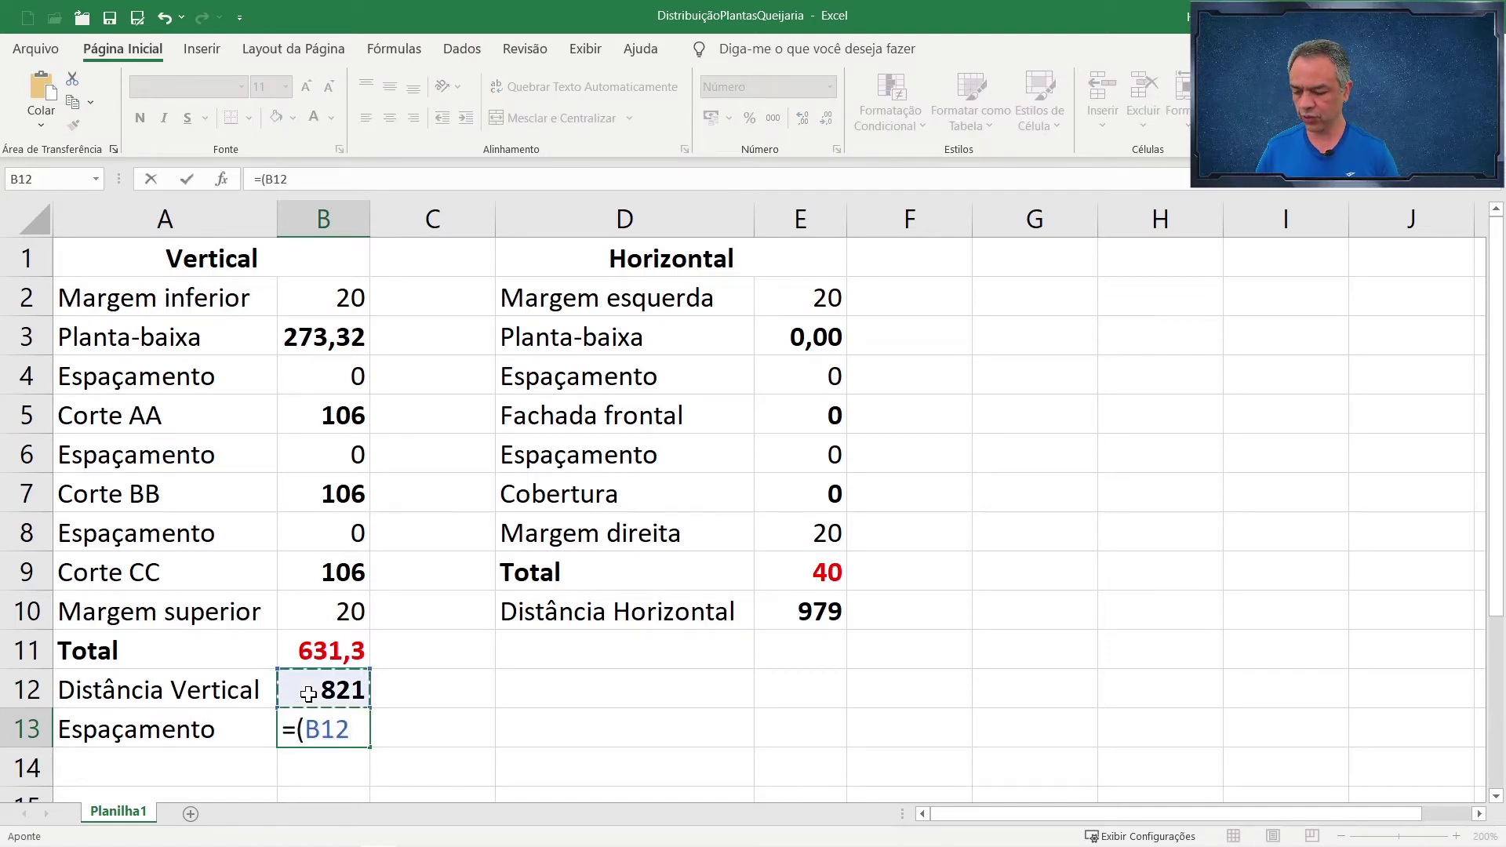
pyautogui.write('-')
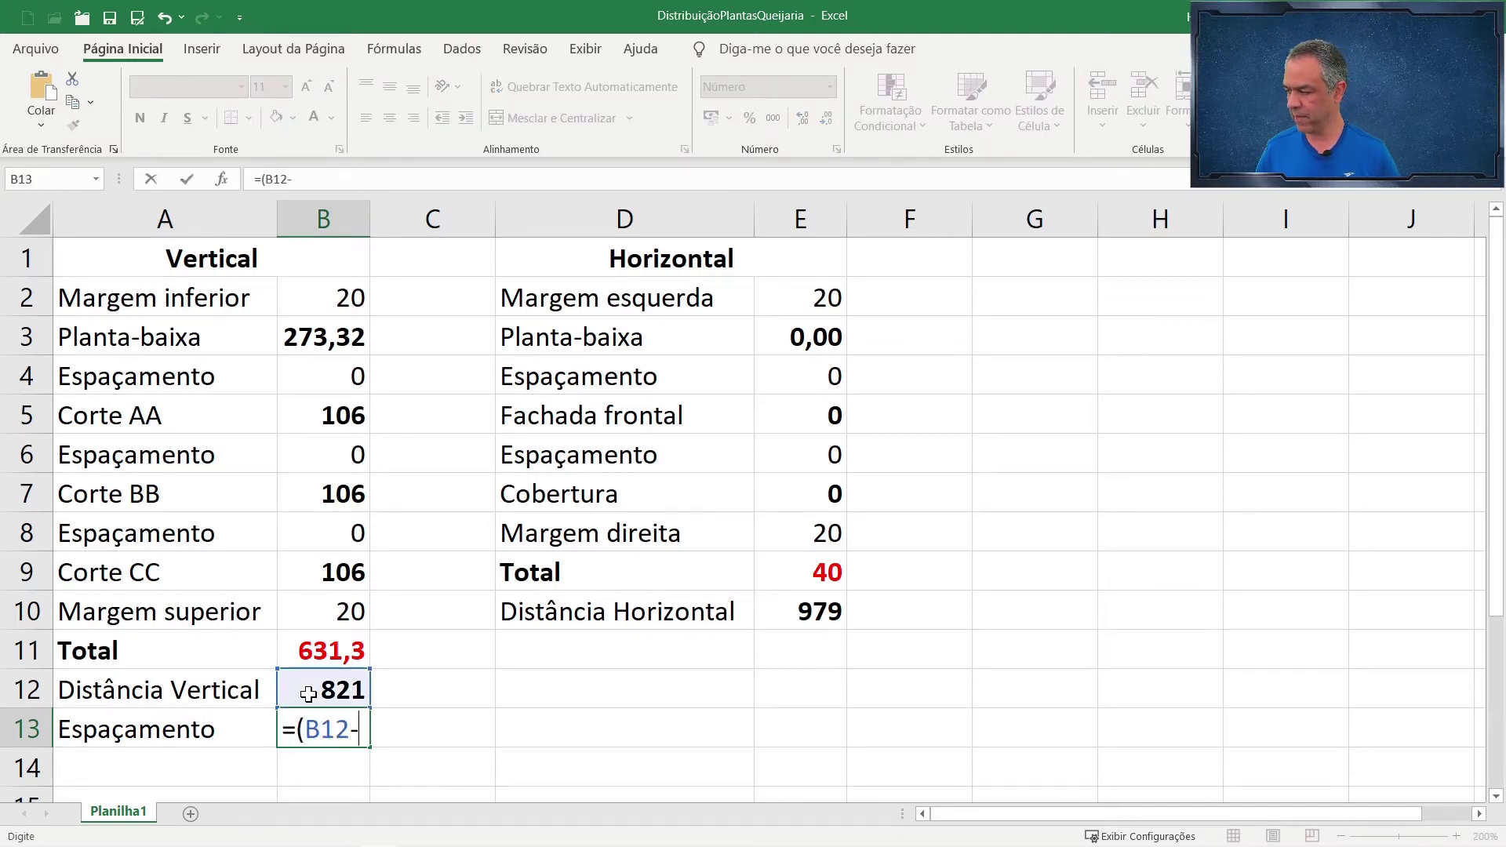
pyautogui.click(334, 651)
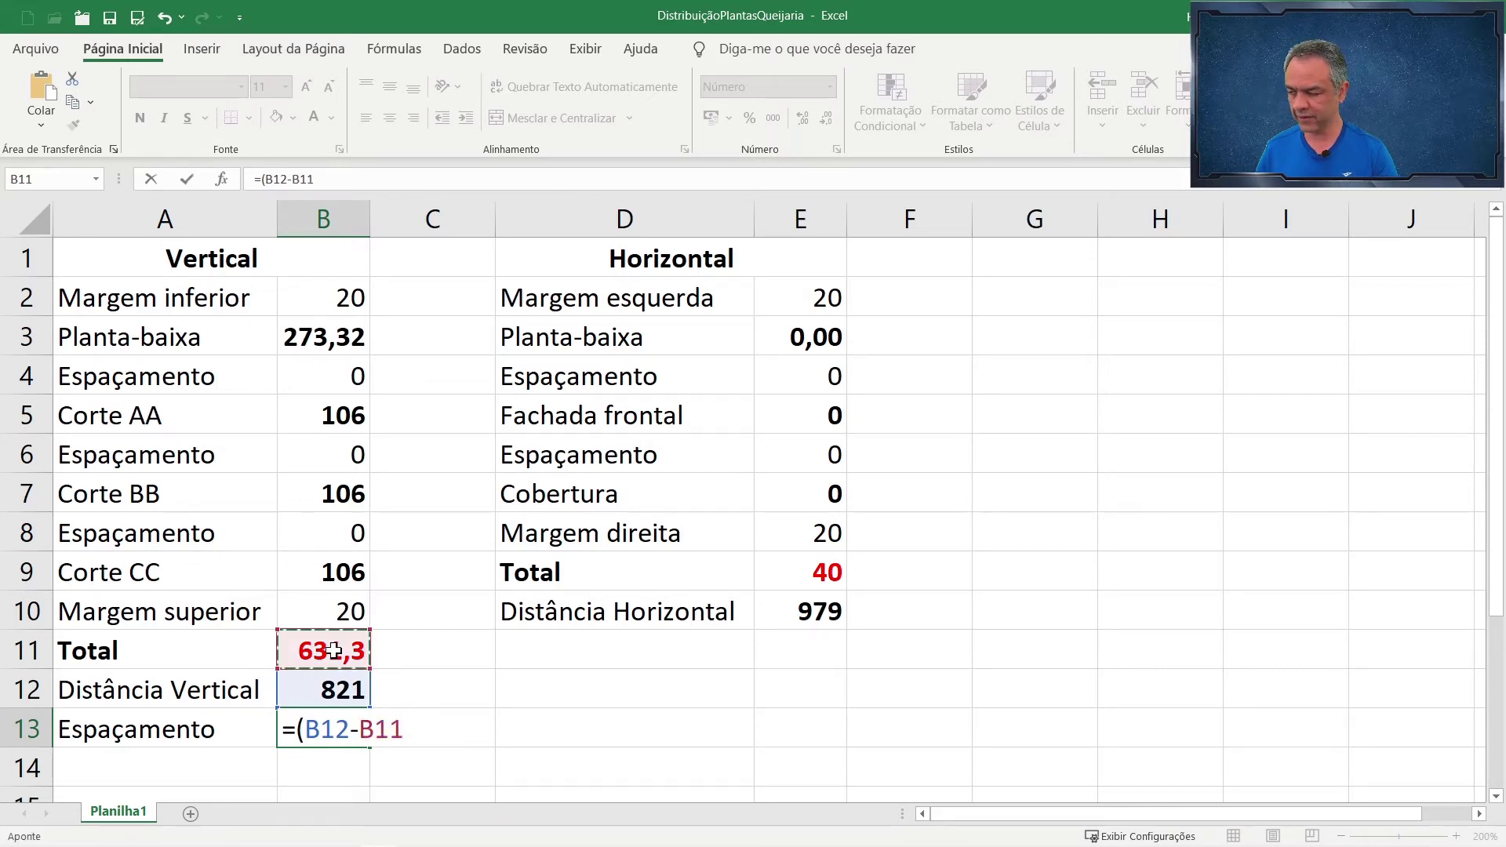
pyautogui.write(')/3')
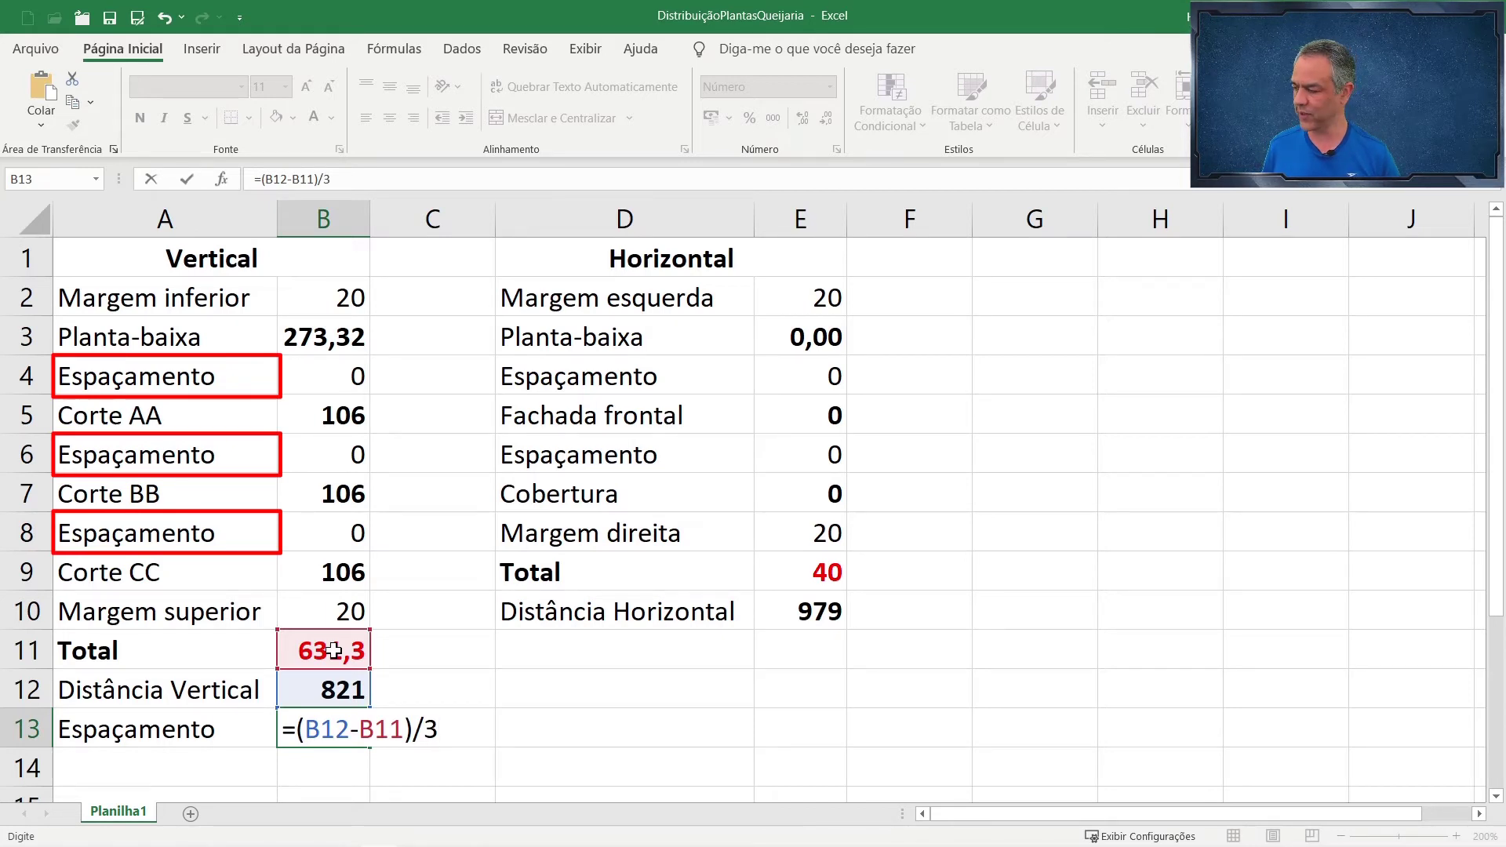
pyautogui.press('Return')
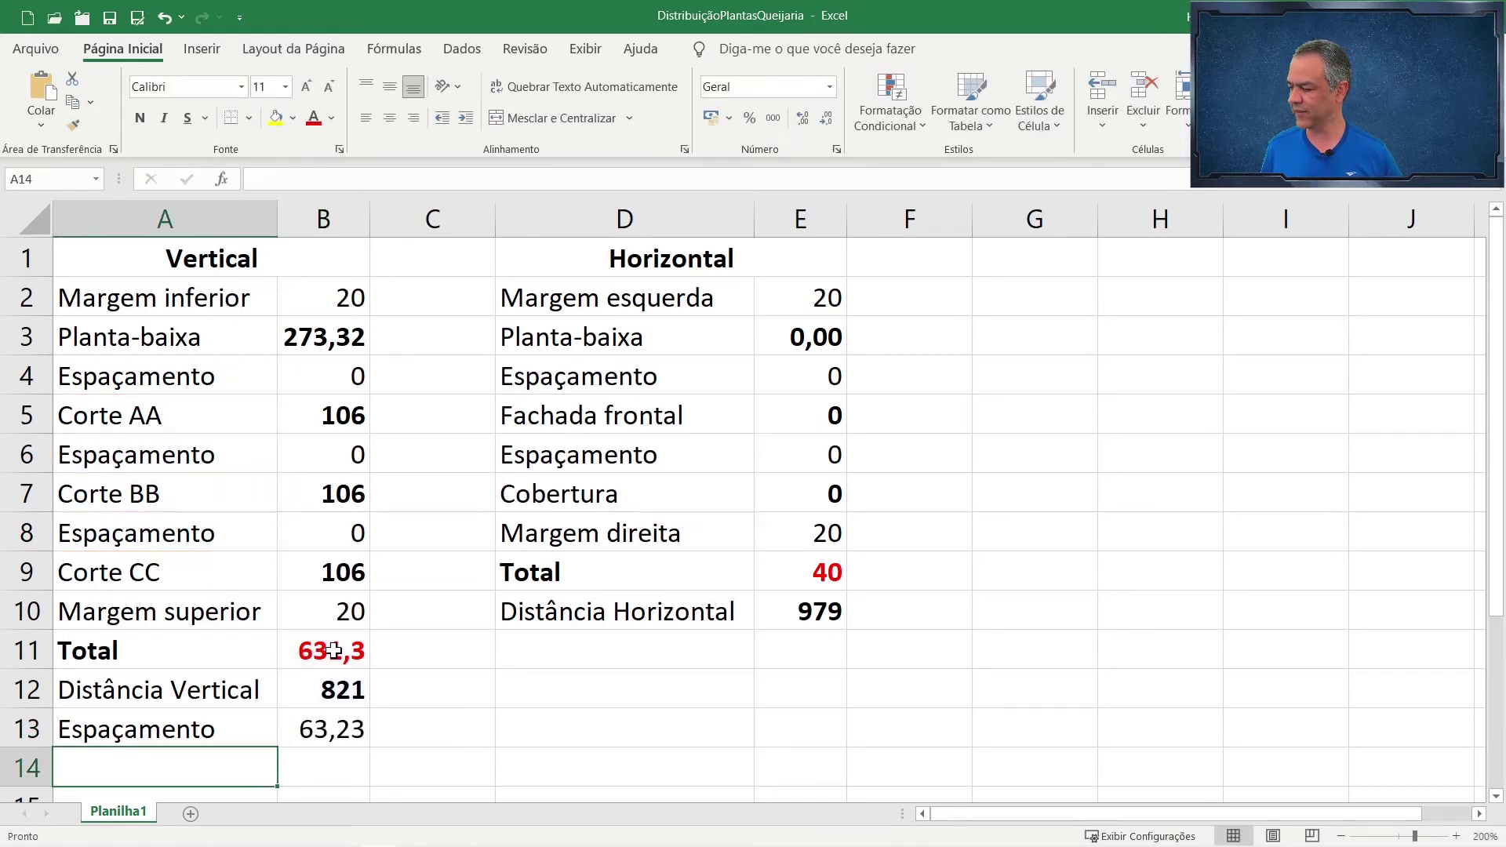
# - Set the first vertical Espaçamento in B4 to 63, based on the spacing calculated in B13
pyautogui.click(316, 734)
pyautogui.click(338, 376)
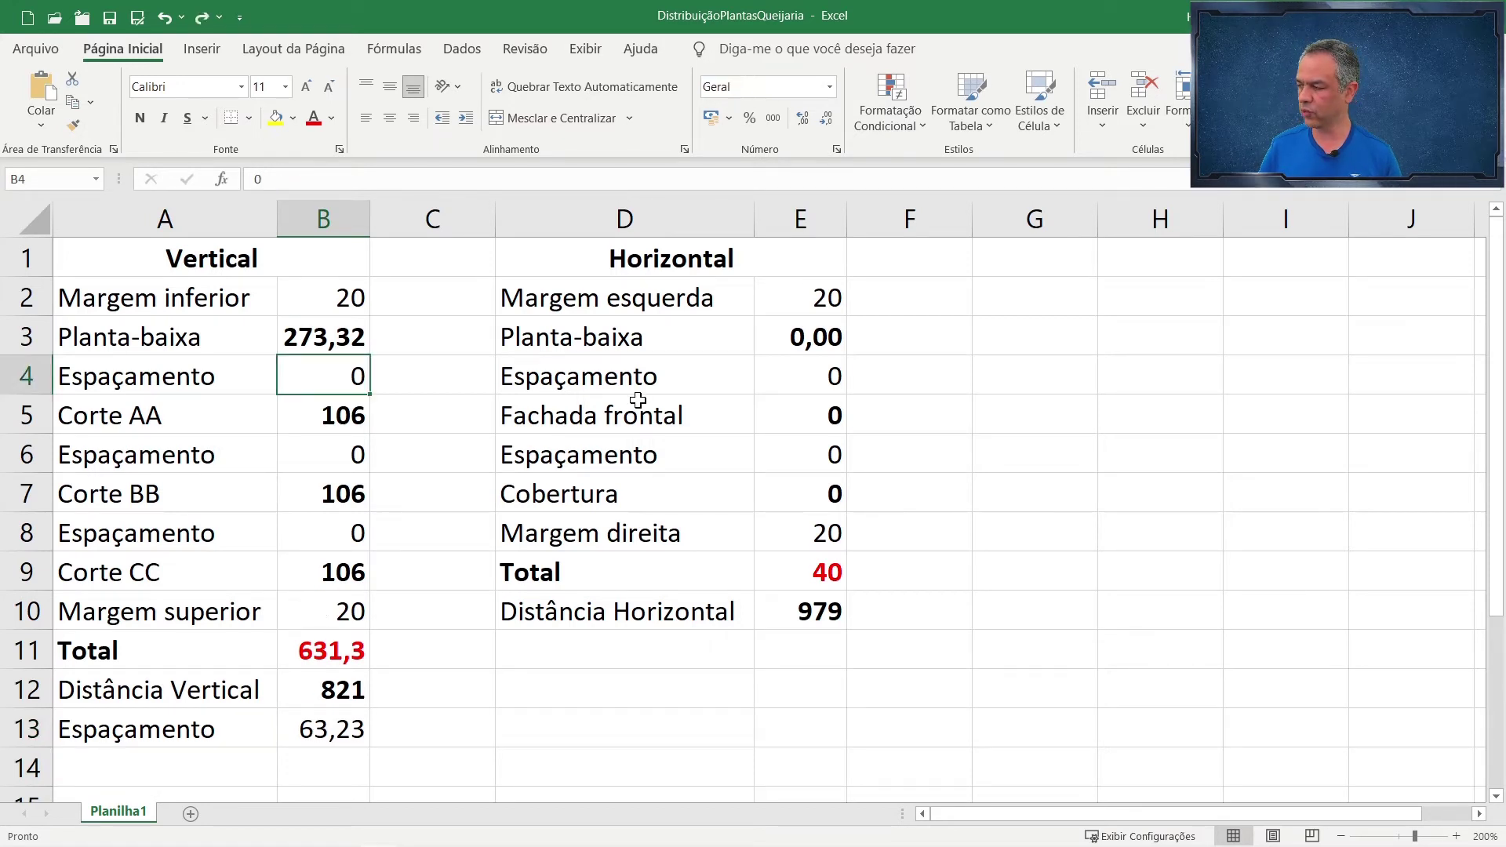
pyautogui.write('63')
pyautogui.press('Return')
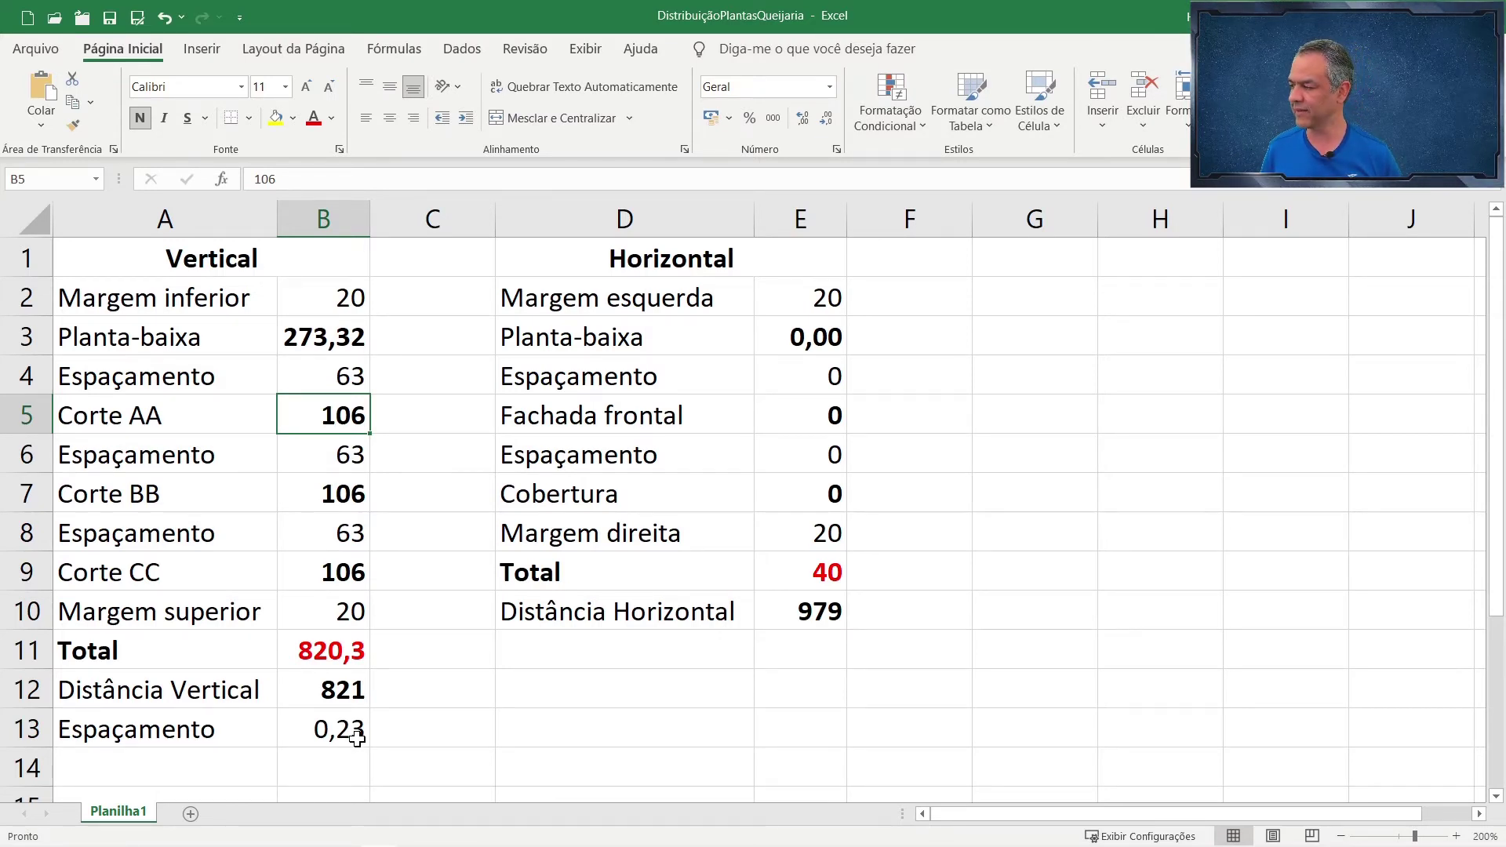
# - Switch to AutoCAD and measure the Planta-baixa's horizontal extent between its outer section markers along the viewport's upper edge
pyautogui.hotkey('alt', 'Tab')
pyautogui.middleClick(731, 512)
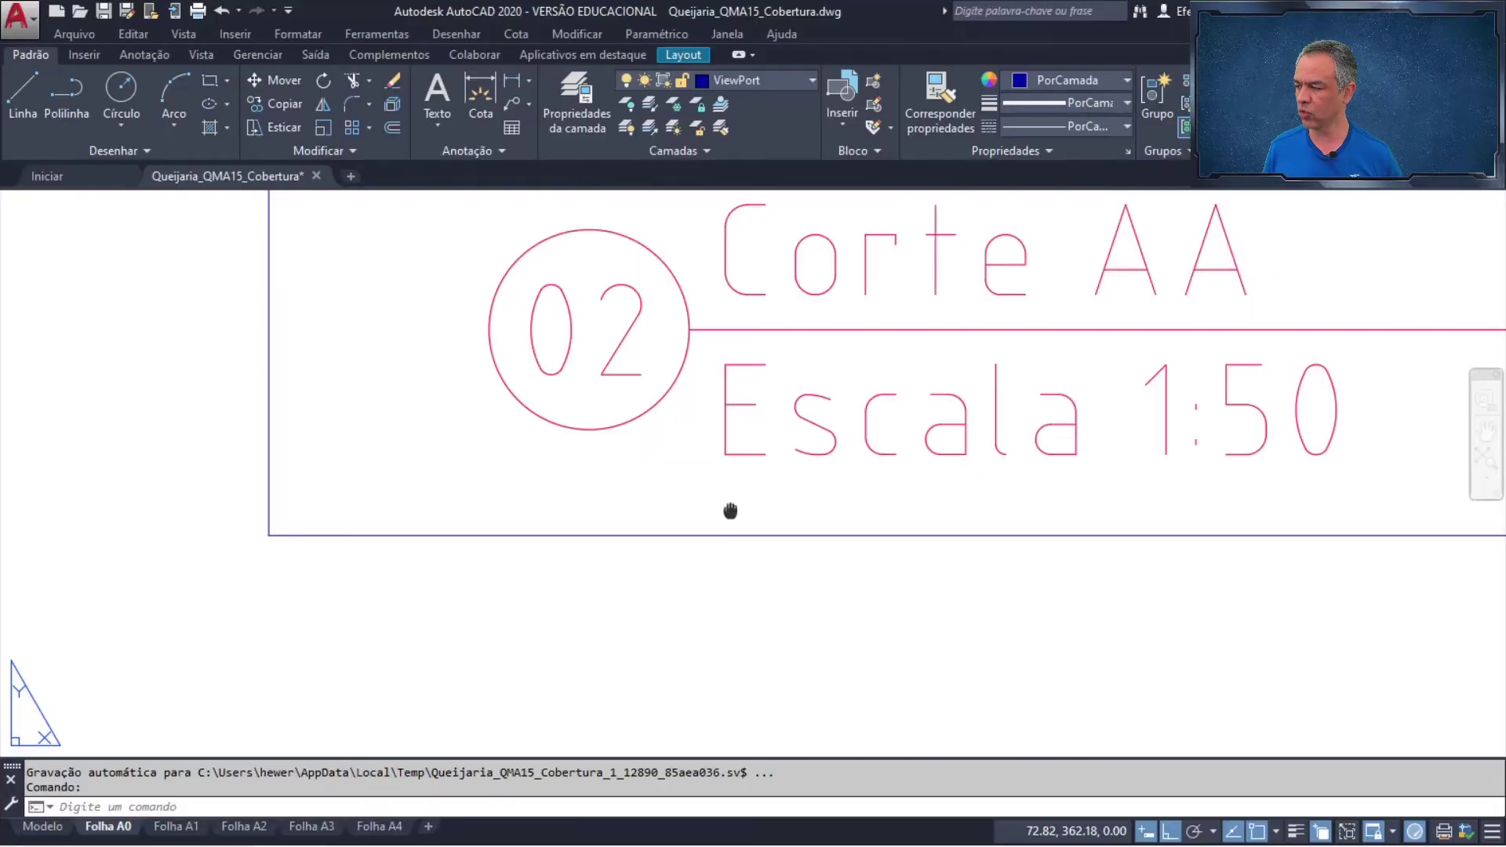
pyautogui.middleClick(731, 512)
pyautogui.moveTo(546, 713); pyautogui.dragTo(715, 516, button='middle')
pyautogui.scroll(6, 649, 539)
pyautogui.moveTo(558, 407); pyautogui.dragTo(508, 773, button='middle')
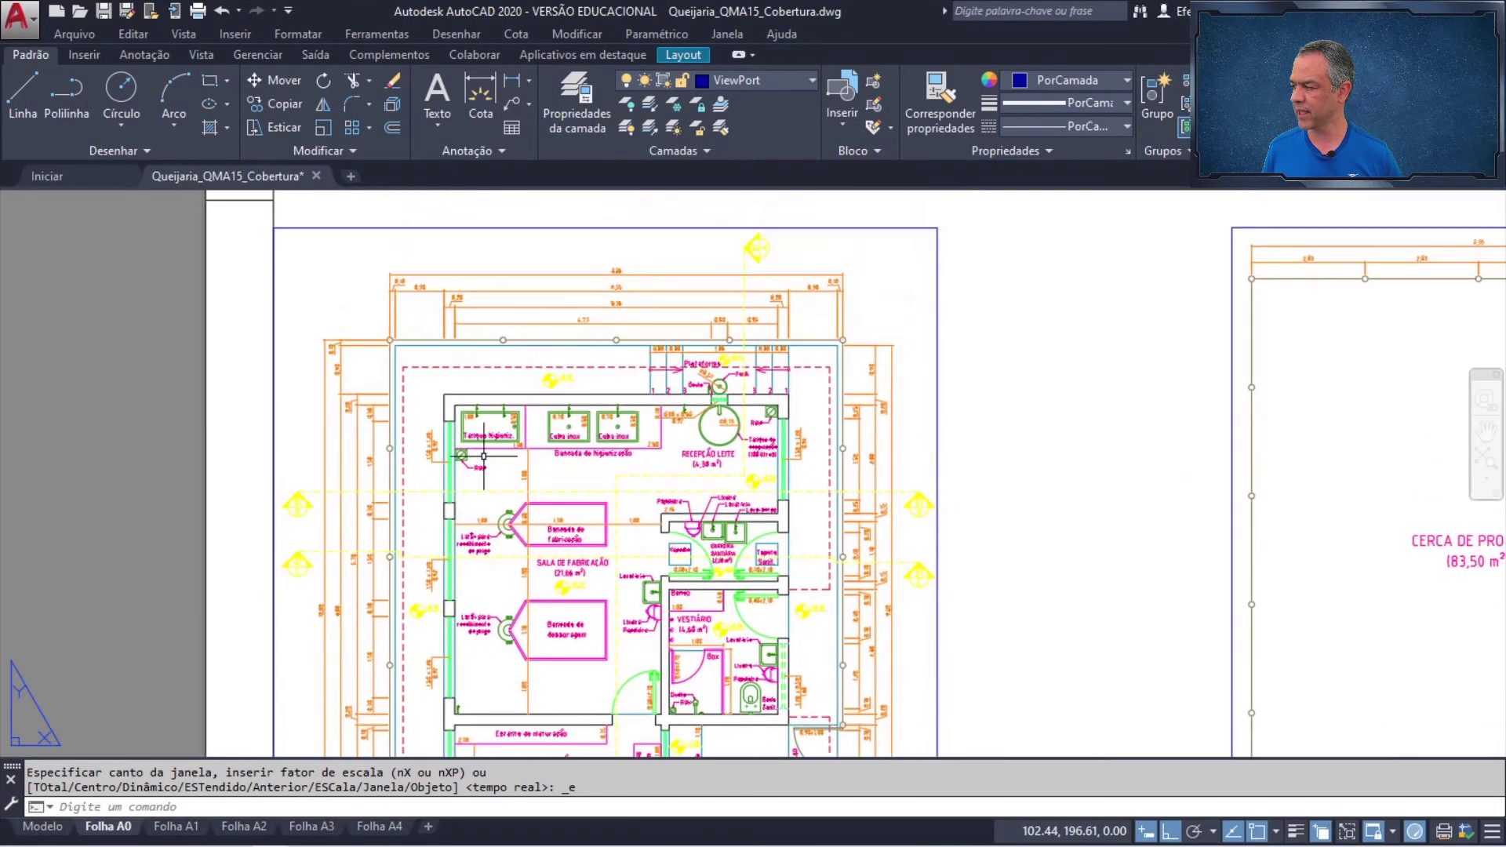
pyautogui.moveTo(485, 453); pyautogui.dragTo(477, 569, button='middle')
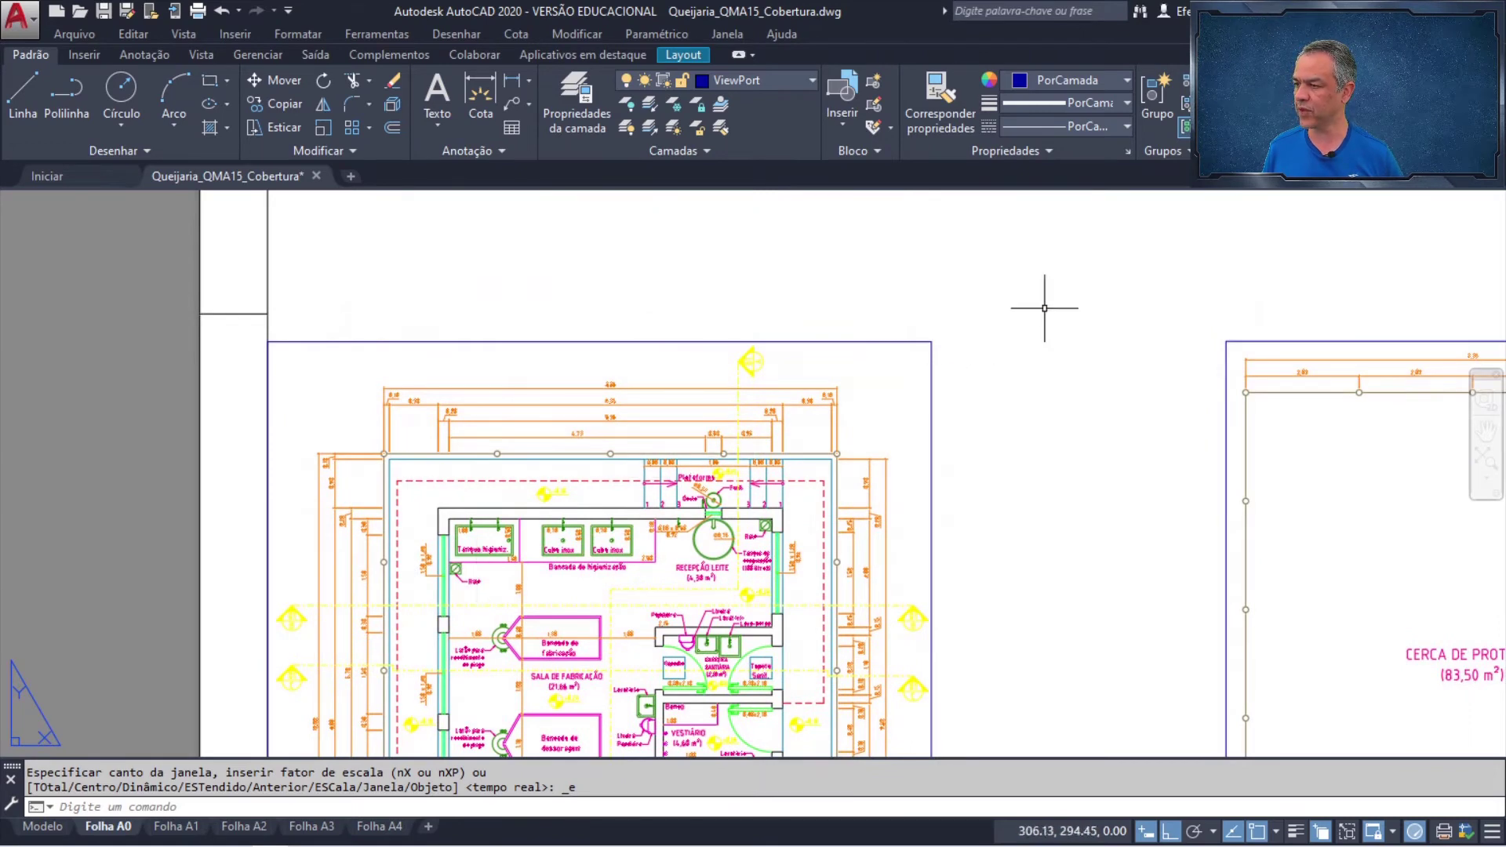
pyautogui.click(1222, 93)
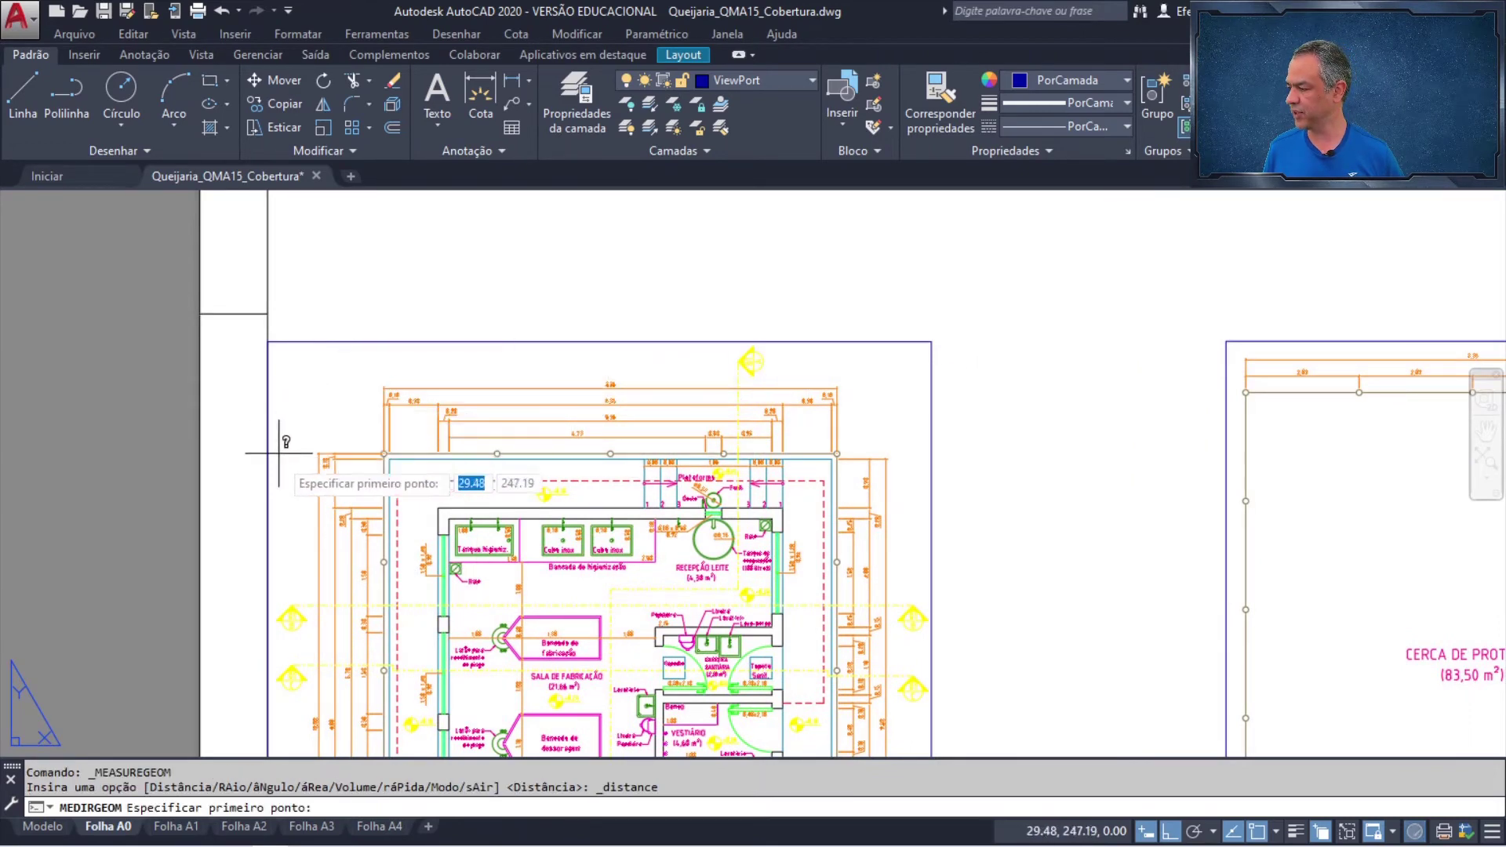
pyautogui.scroll(8, 283, 616)
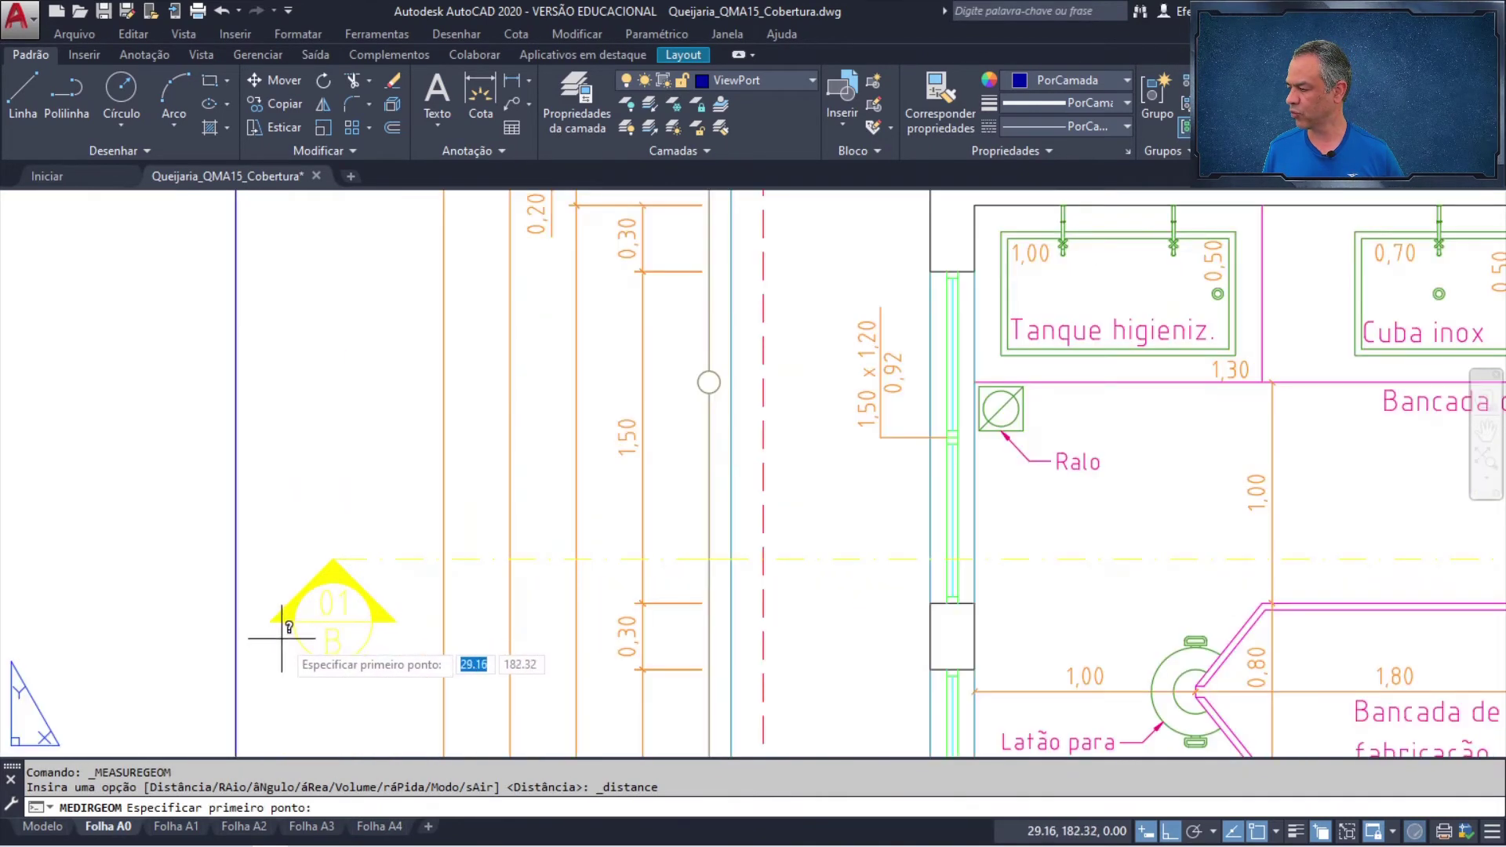
pyautogui.scroll(-5, 279, 615)
pyautogui.scroll(1, 262, 645)
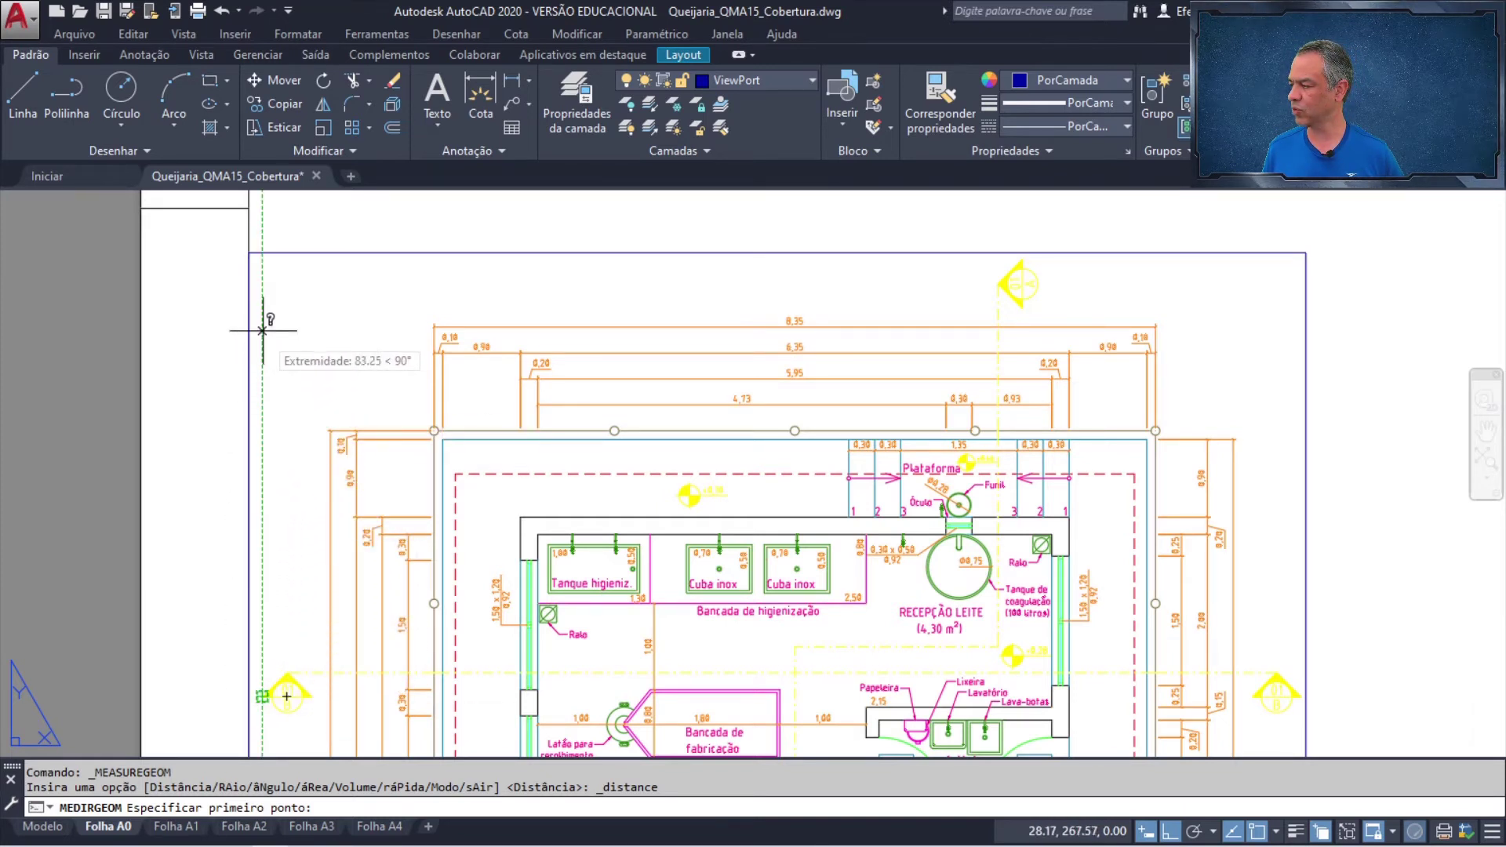
pyautogui.click(263, 252)
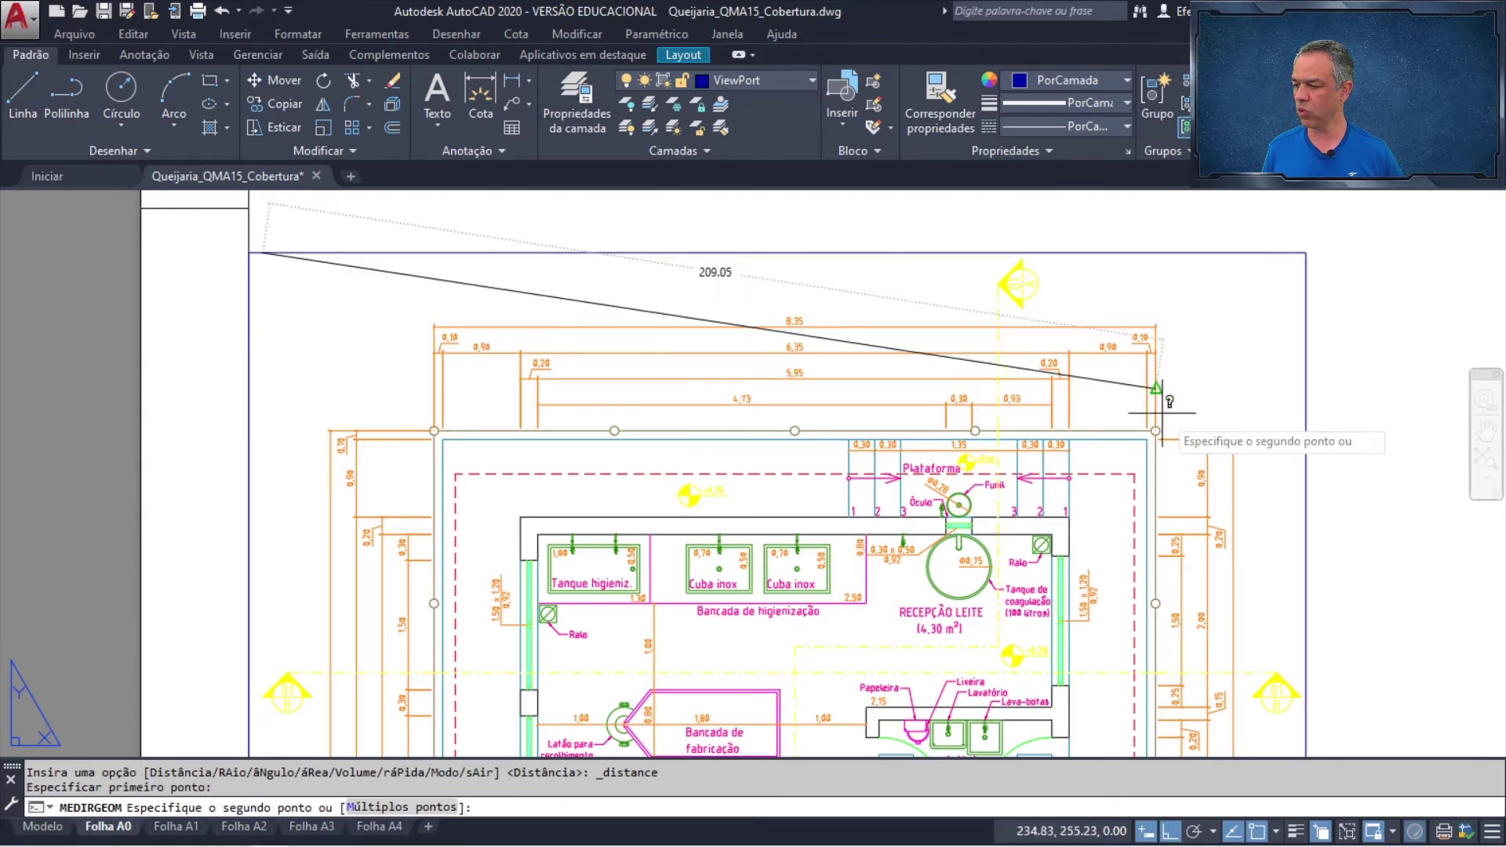
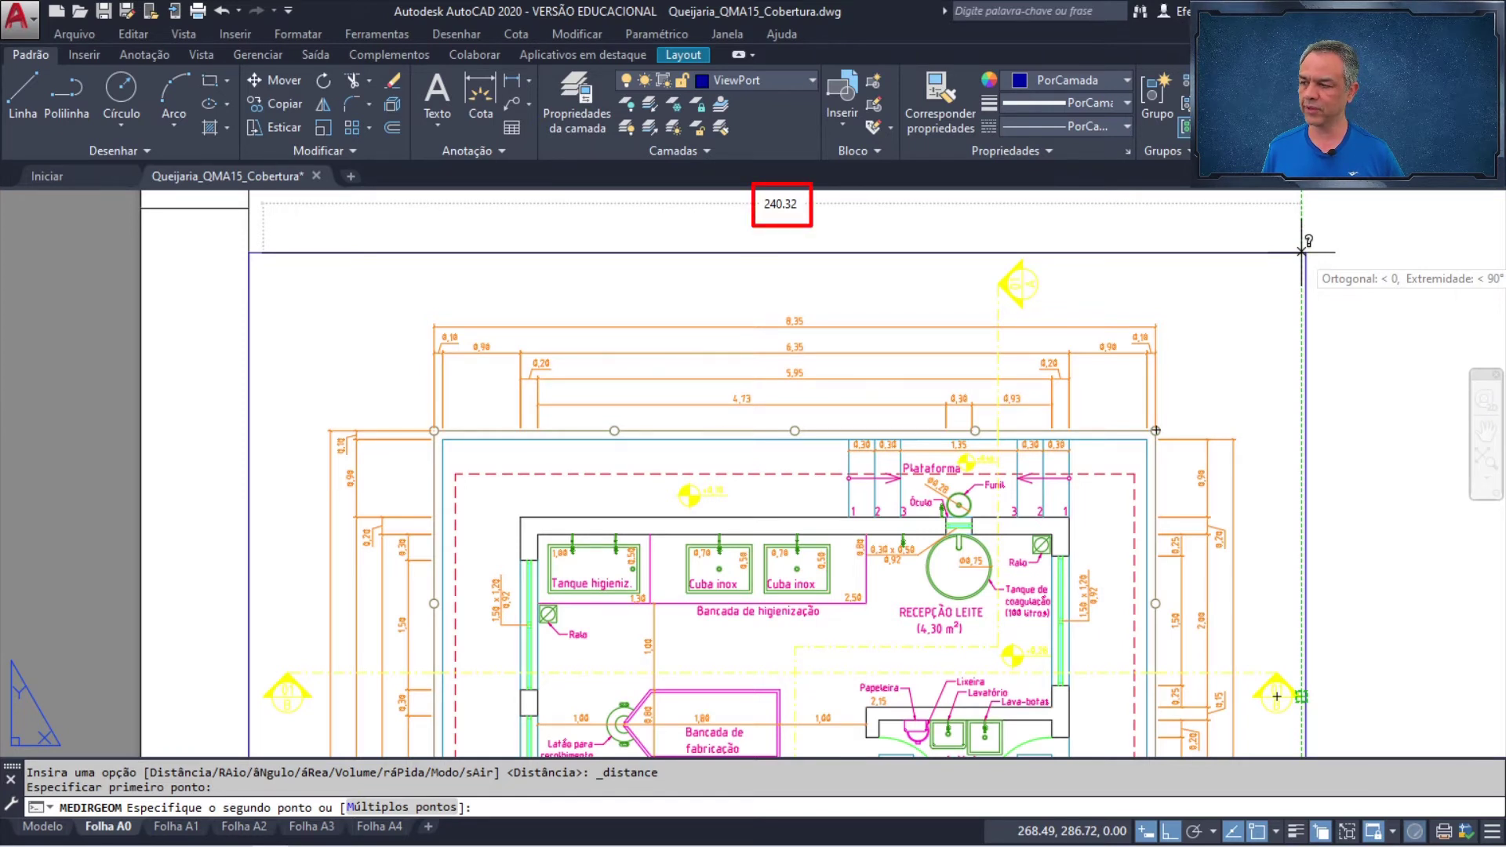
pyautogui.click(1301, 252)
pyautogui.press('Escape')
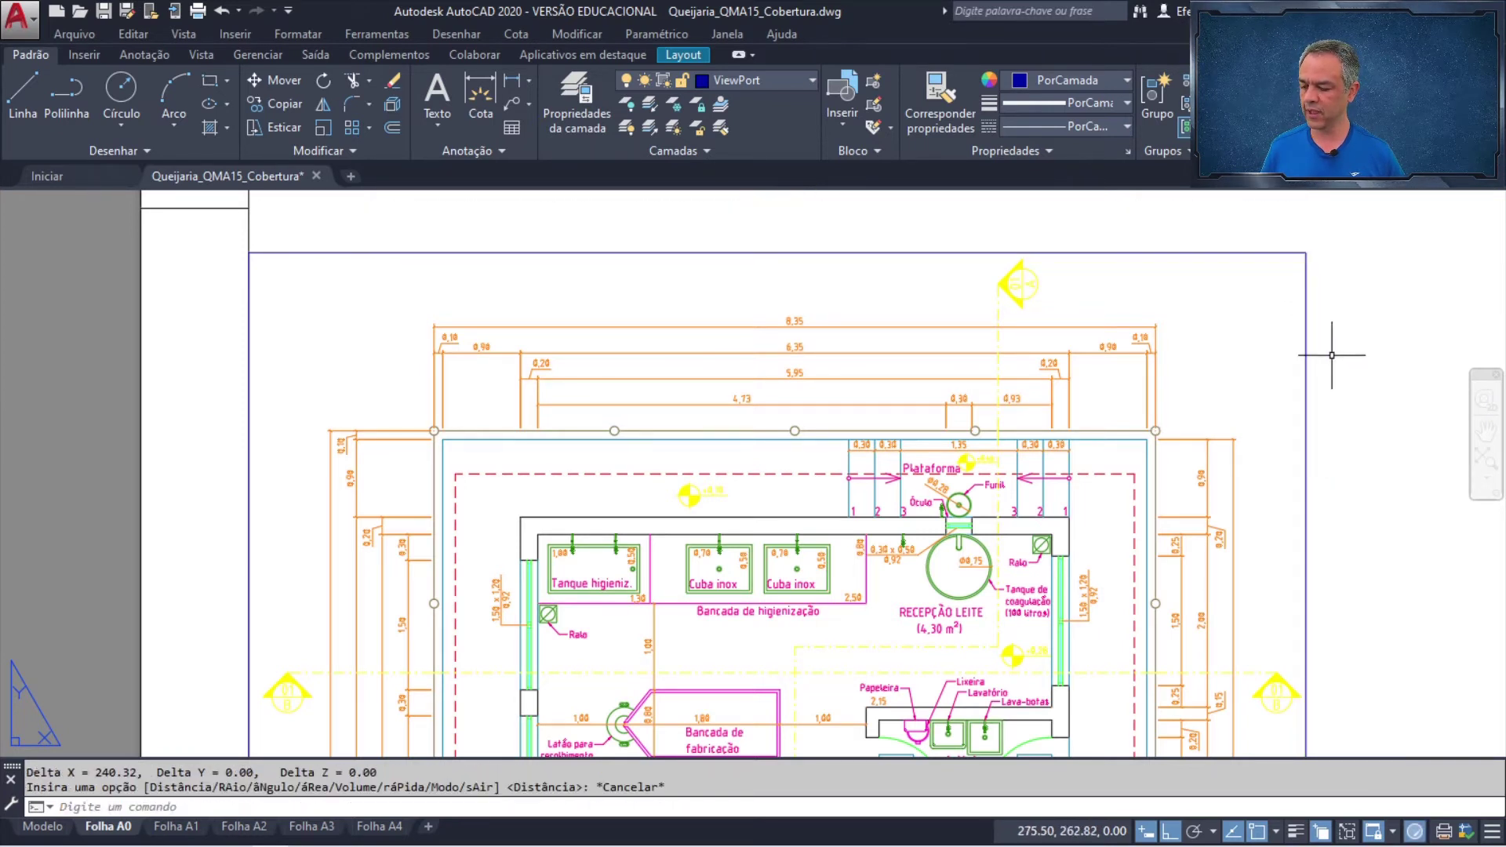
# - Switch to Excel and set the horizontal Planta-baixa size in E3 to 240,32
pyautogui.hotkey('alt', 'Tab')
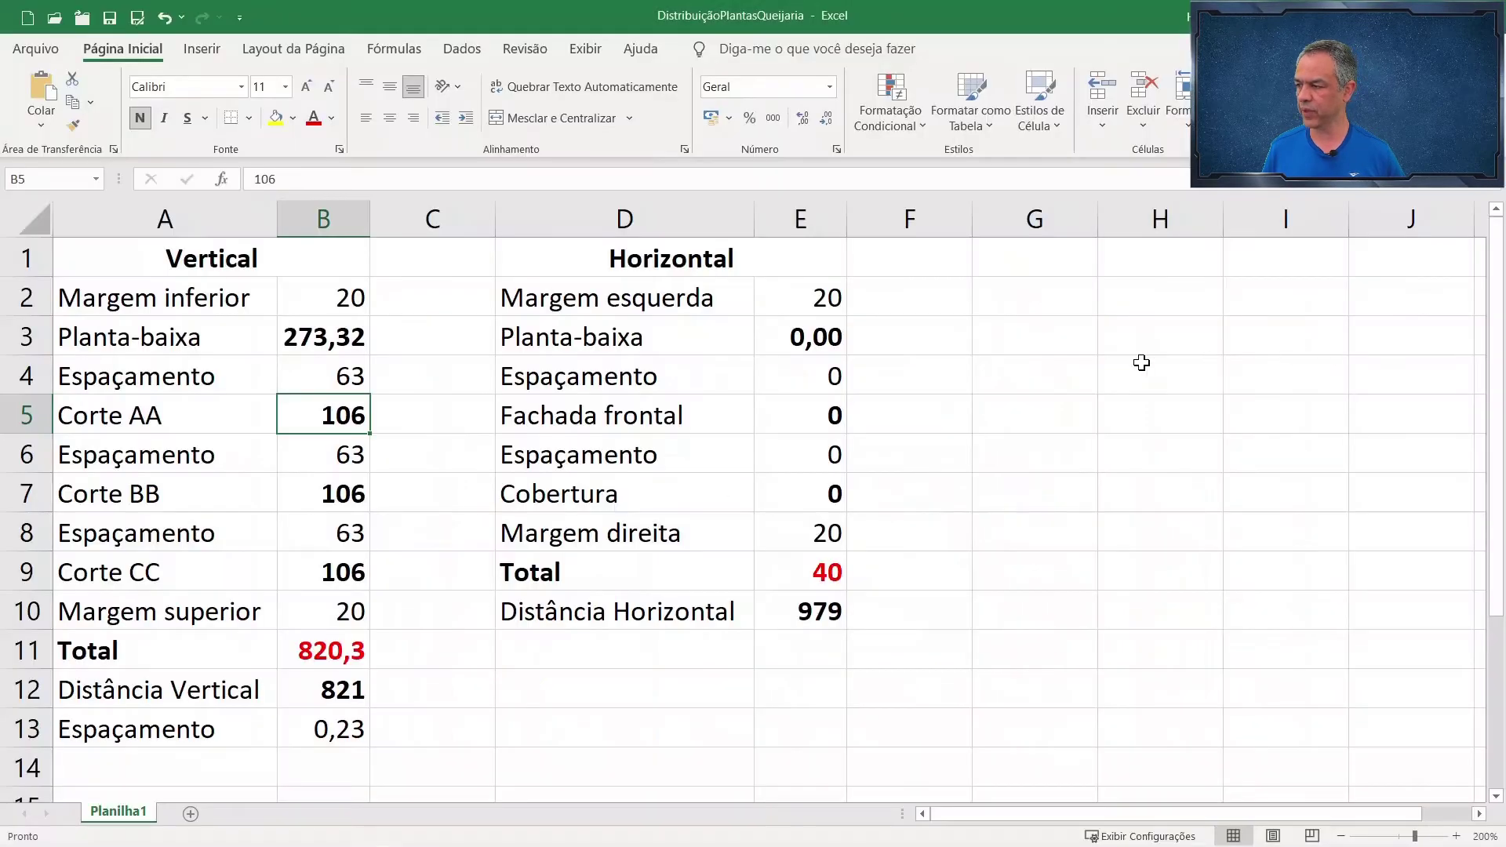
pyautogui.click(820, 336)
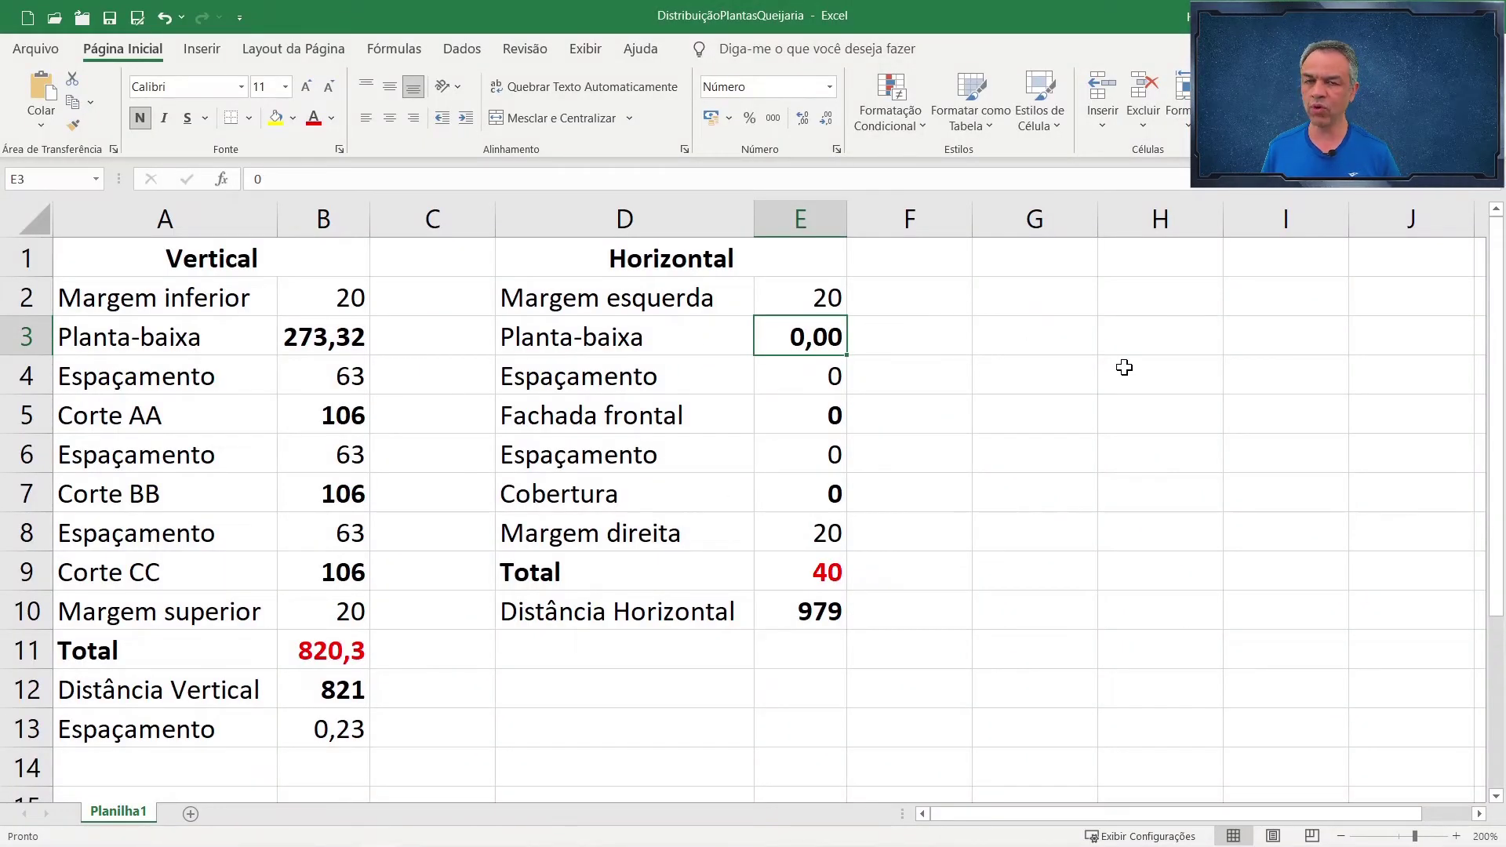
pyautogui.write('24')
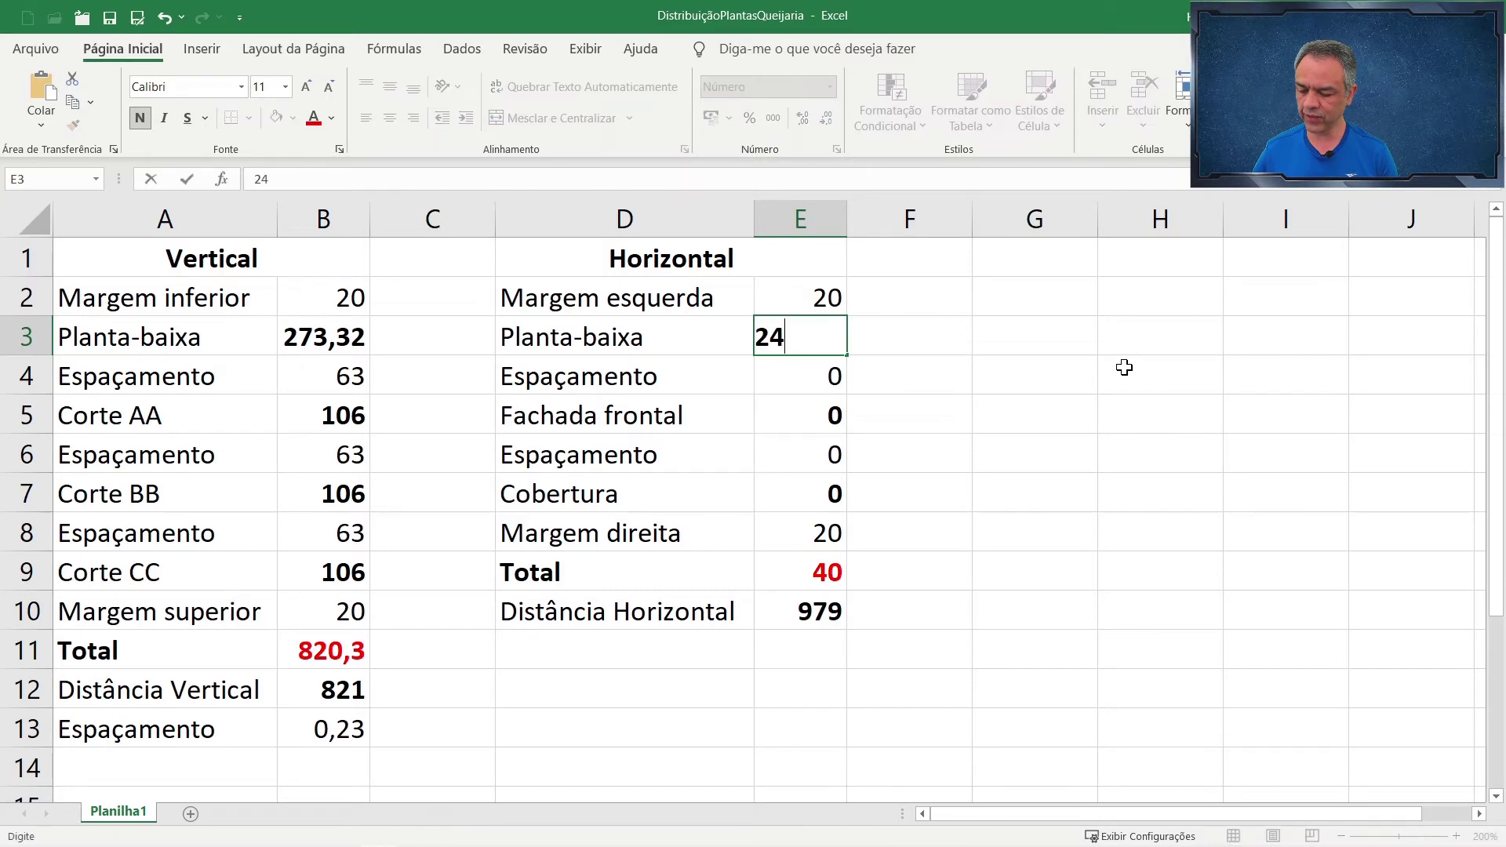
pyautogui.write('0,32')
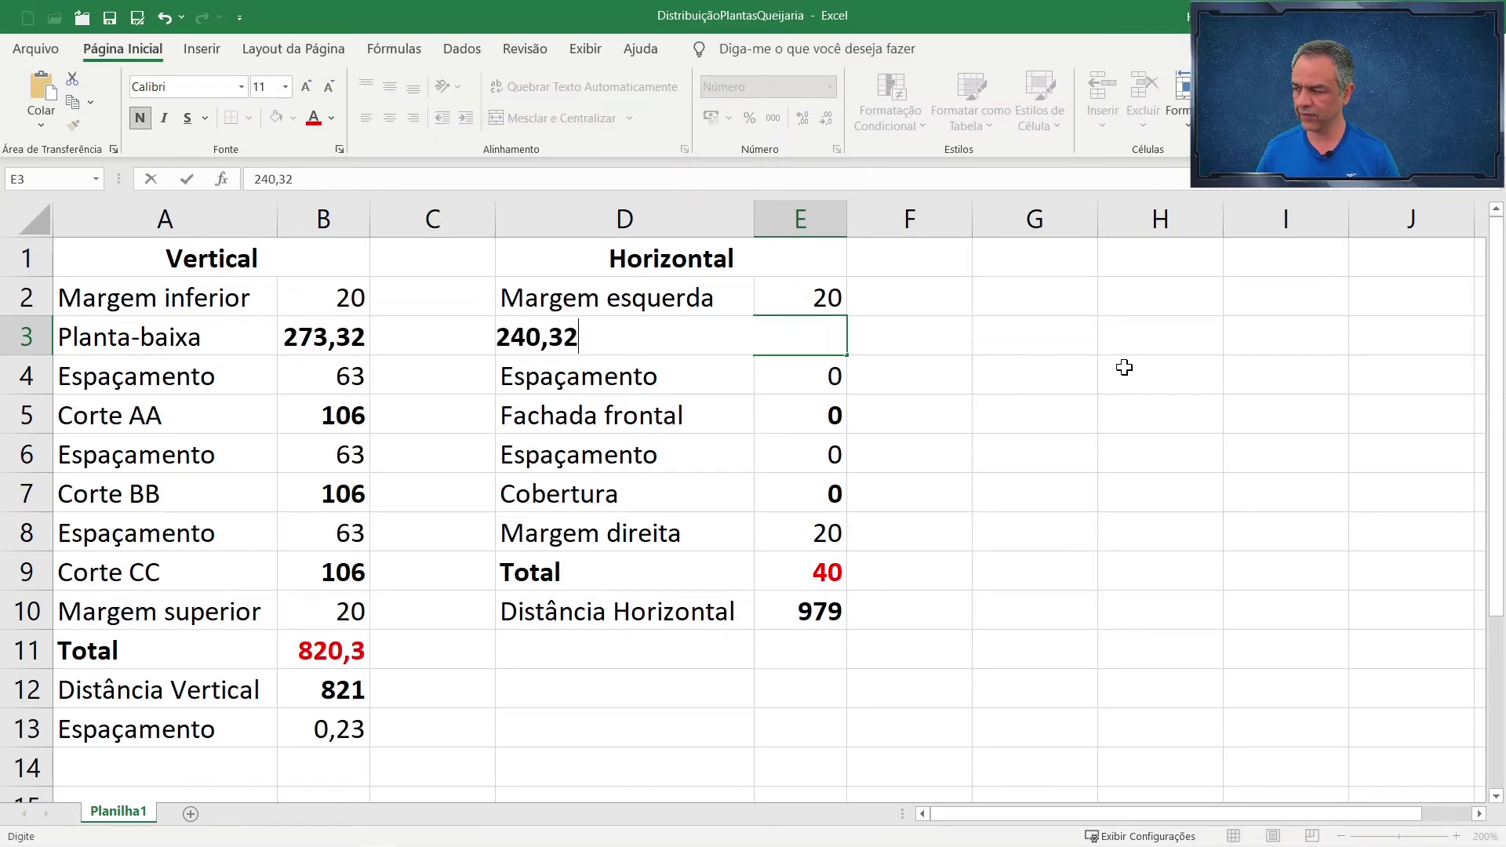
pyautogui.hotkey('ctrl', 'Return')
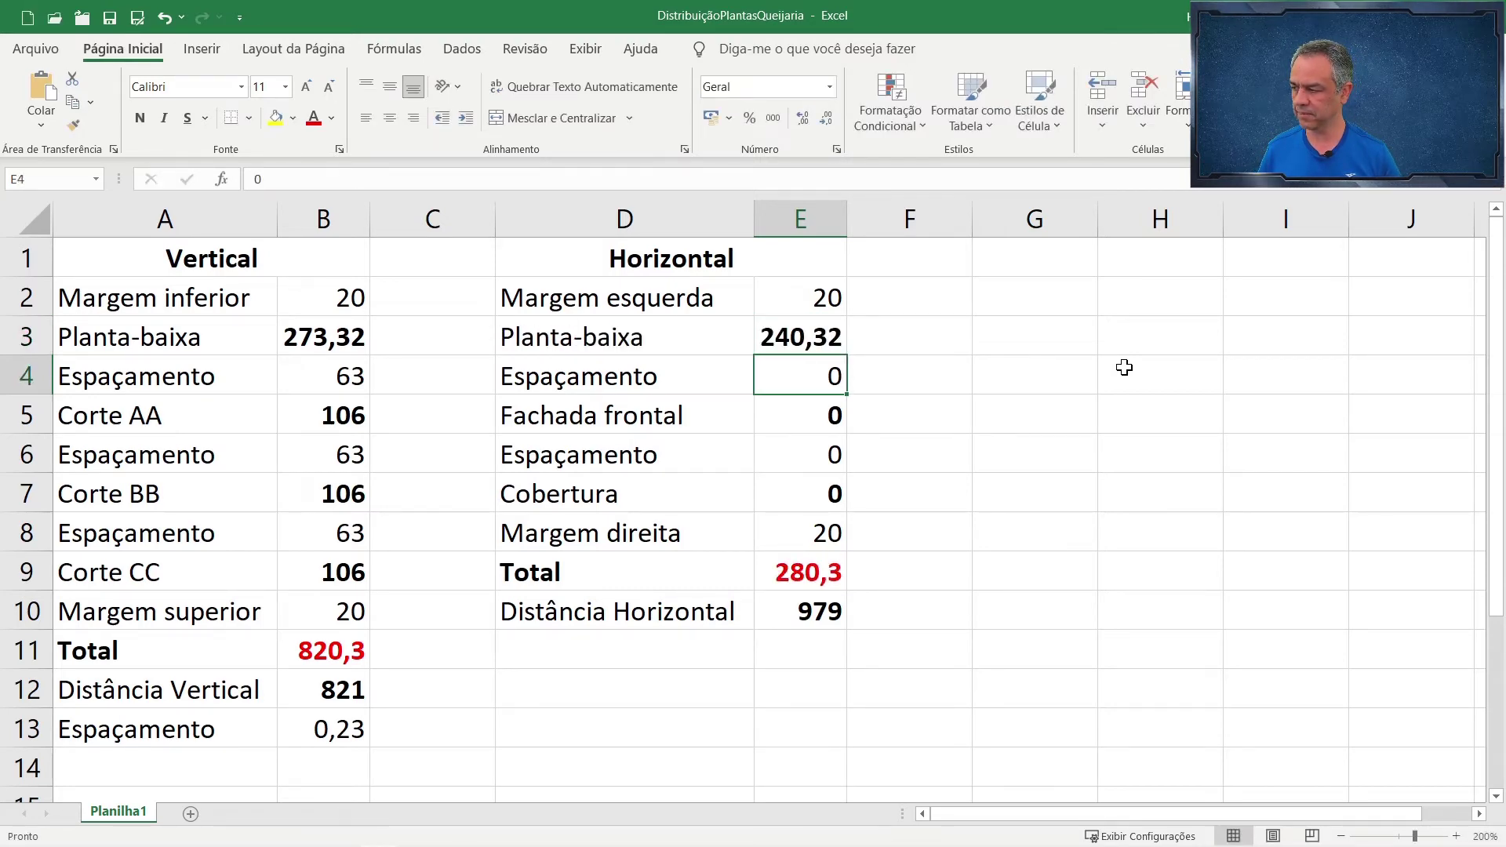
# - Switch to AutoCAD and measure the Fachada Frontal's width between the ends of its base line along the viewport's lower edge
pyautogui.hotkey('alt', 'Tab')
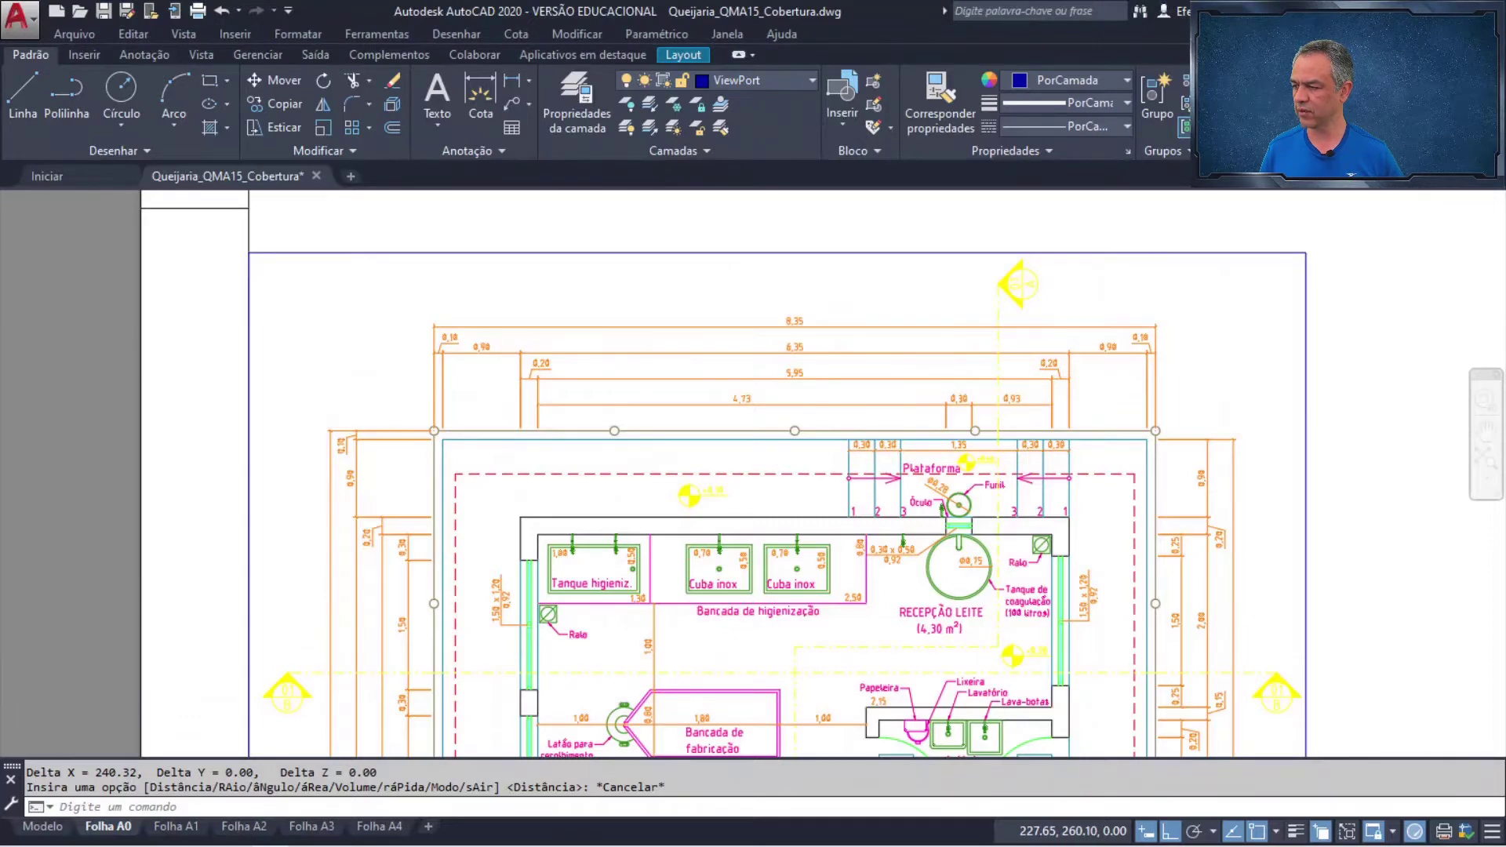
pyautogui.scroll(-6, 1125, 366)
pyautogui.moveTo(1255, 329); pyautogui.dragTo(800, 415, button='middle')
pyautogui.scroll(2, 846, 364)
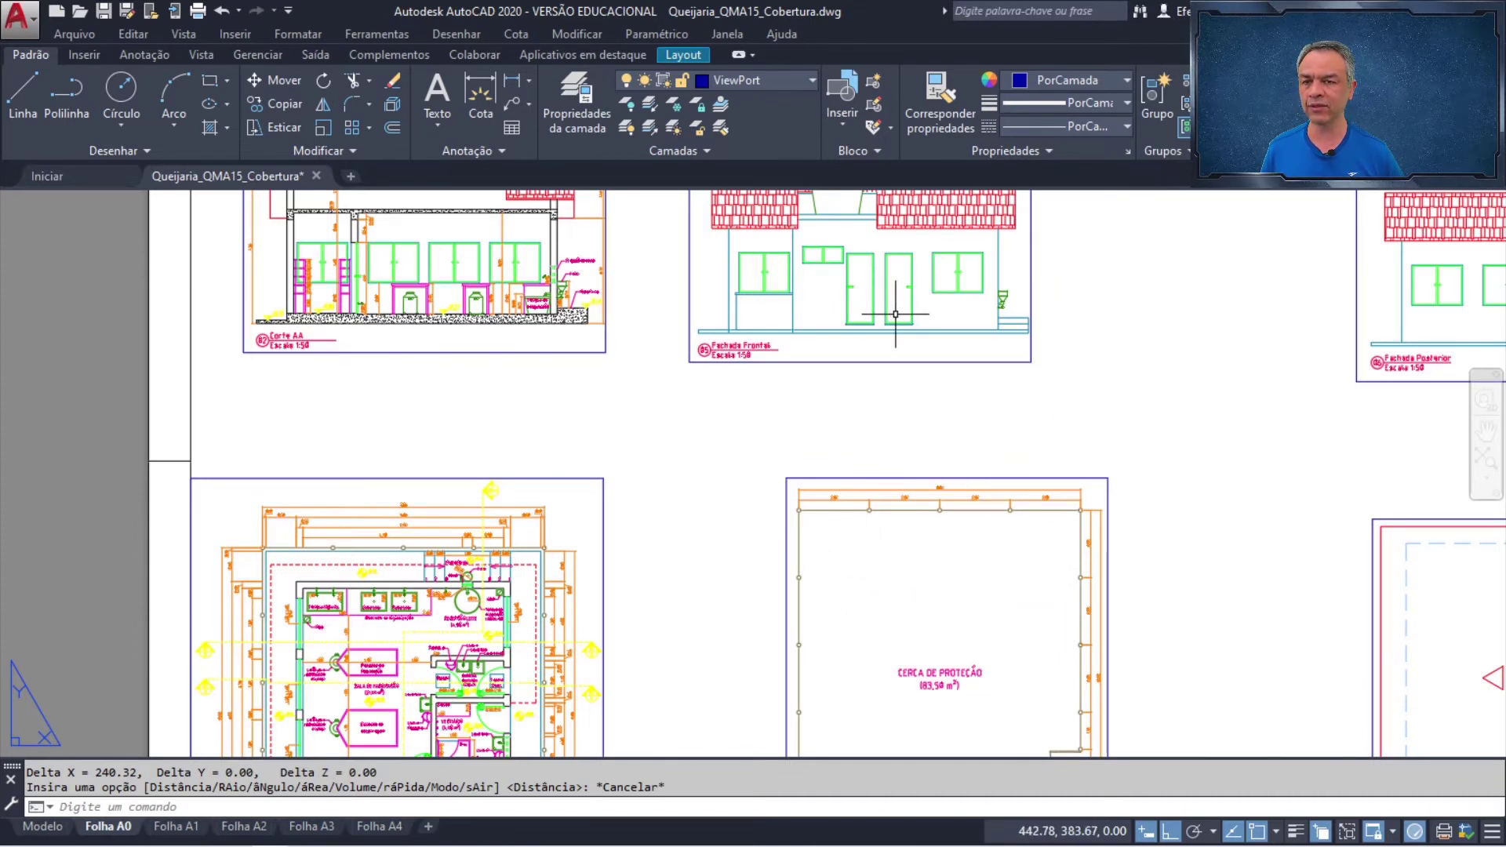
pyautogui.scroll(4, 895, 314)
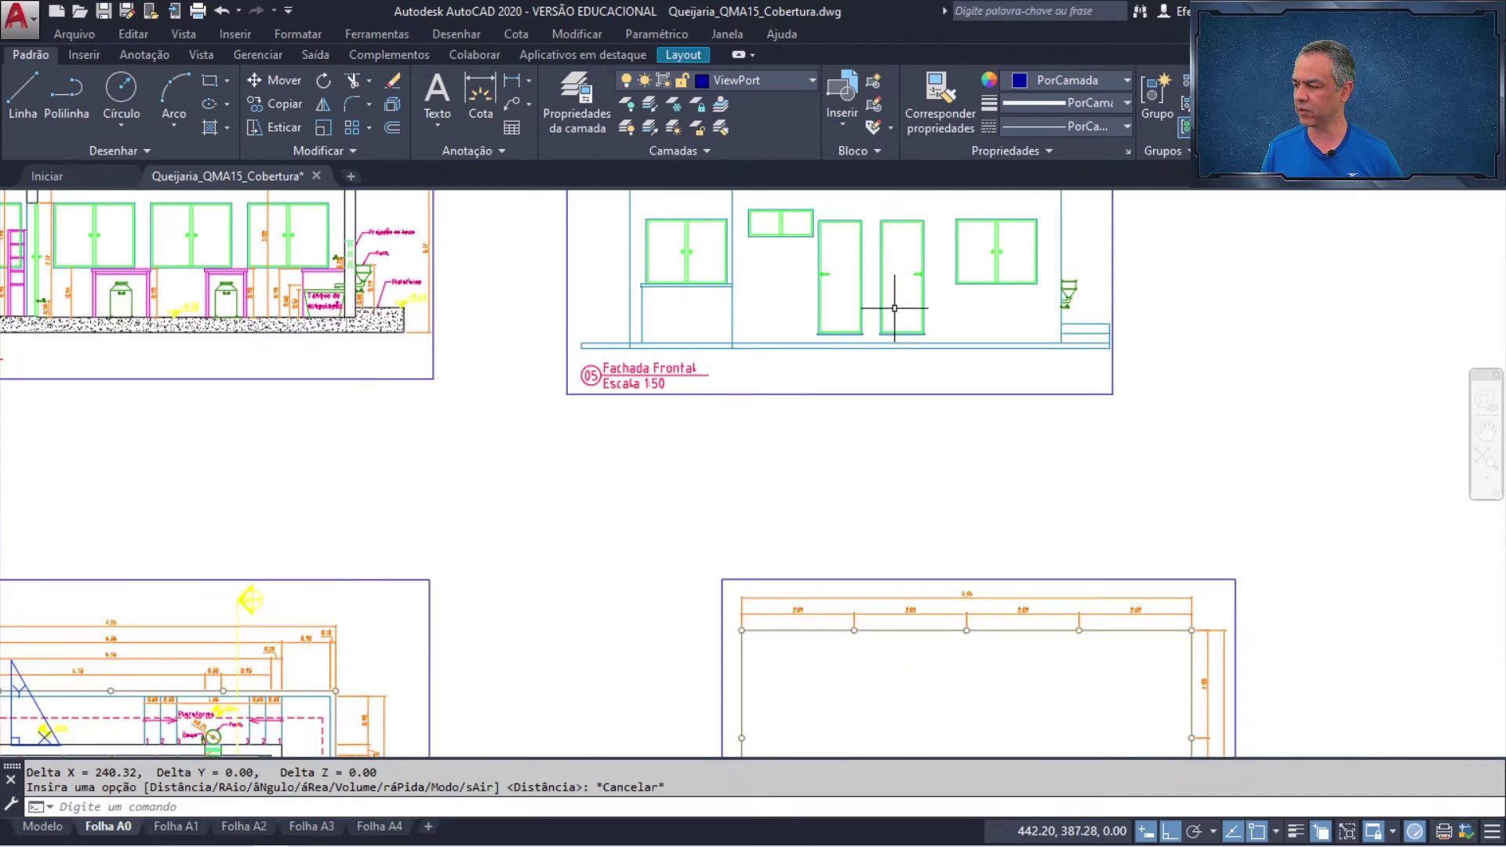
pyautogui.scroll(2, 894, 309)
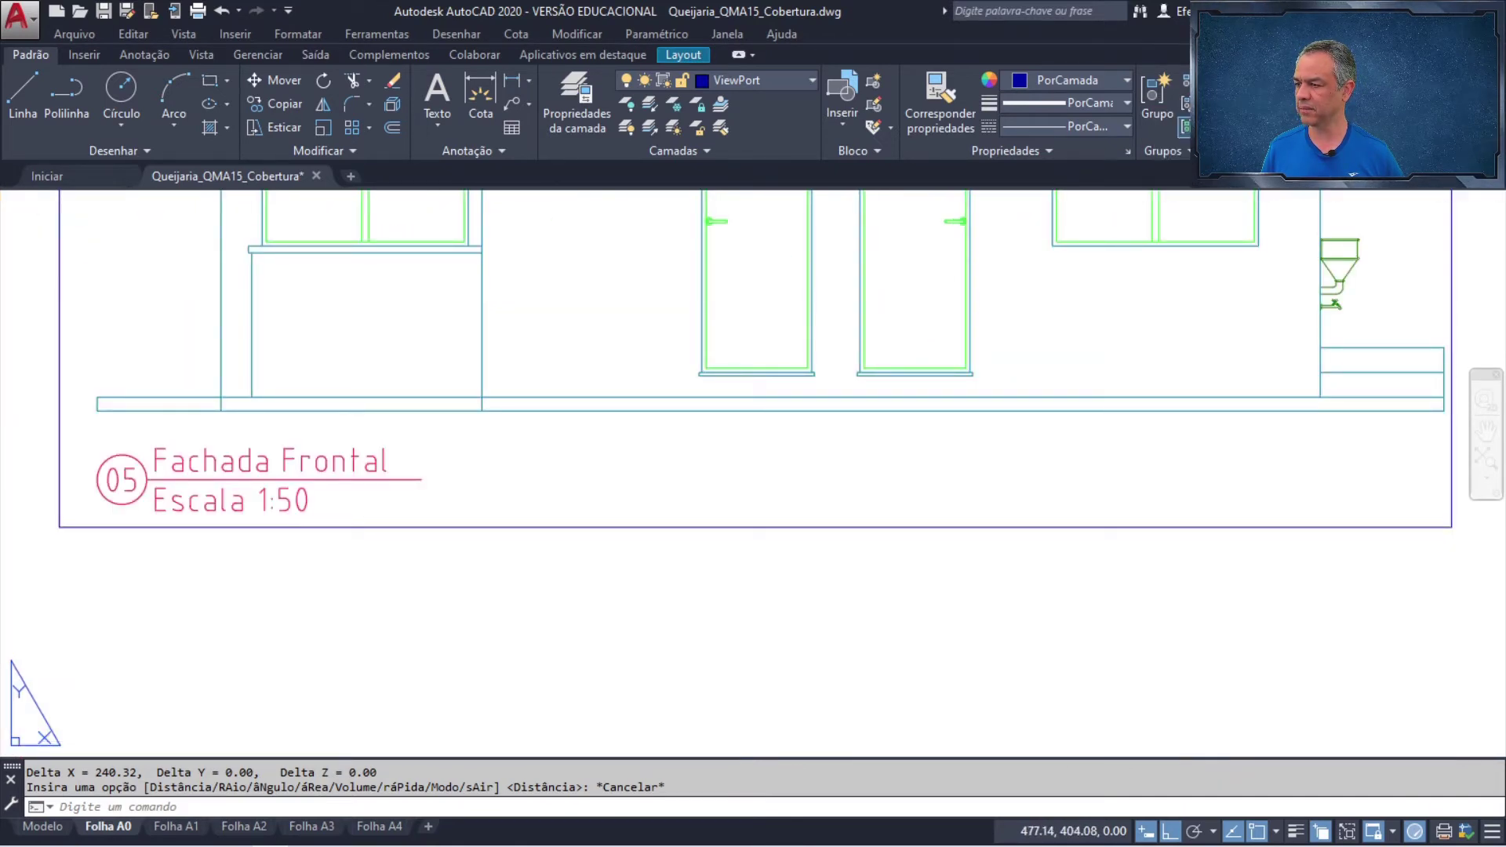
pyautogui.click(1231, 93)
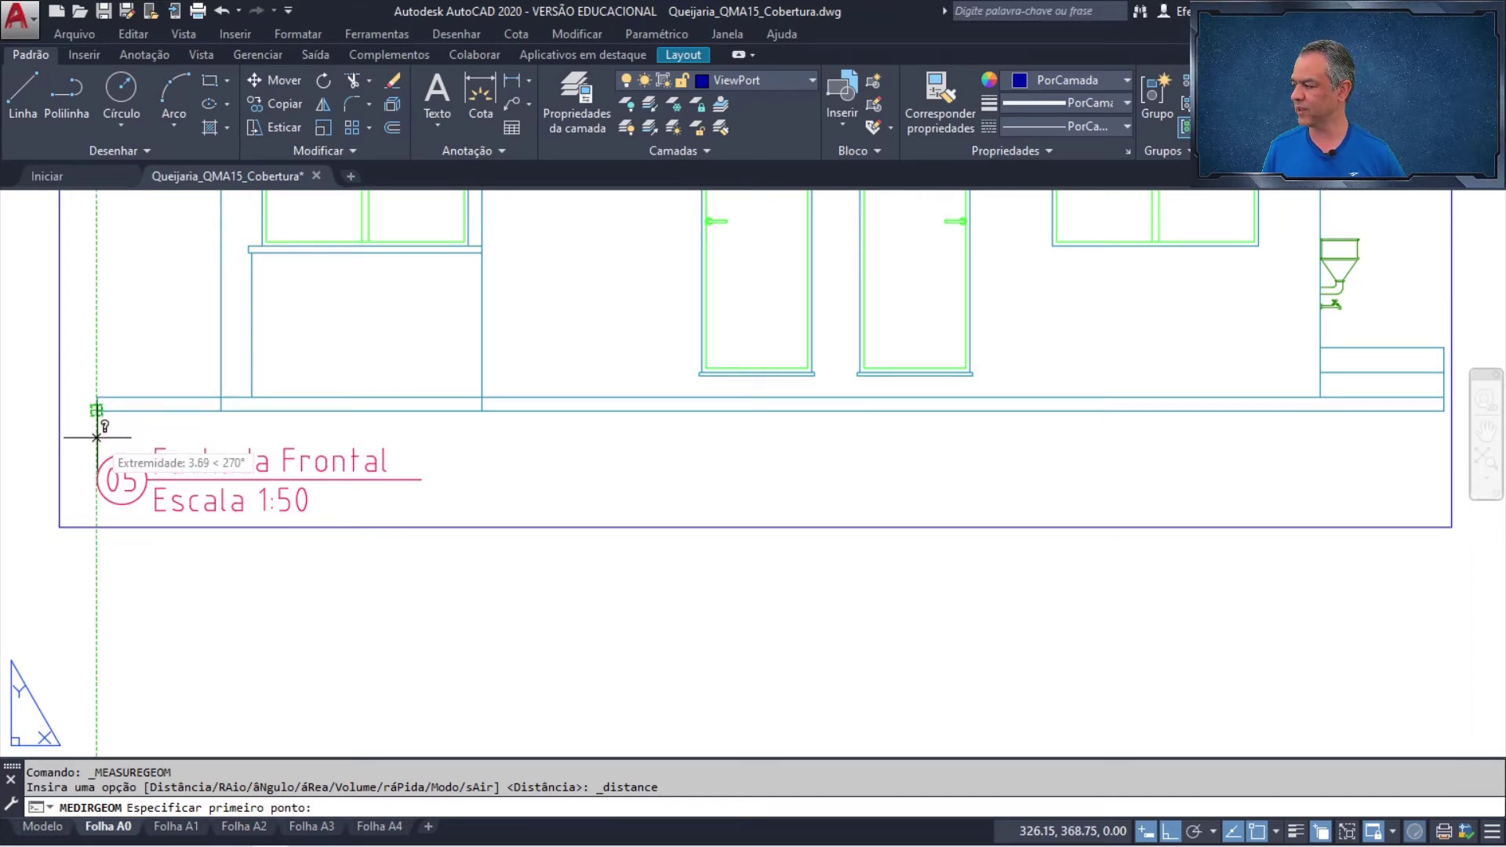
pyautogui.click(97, 526)
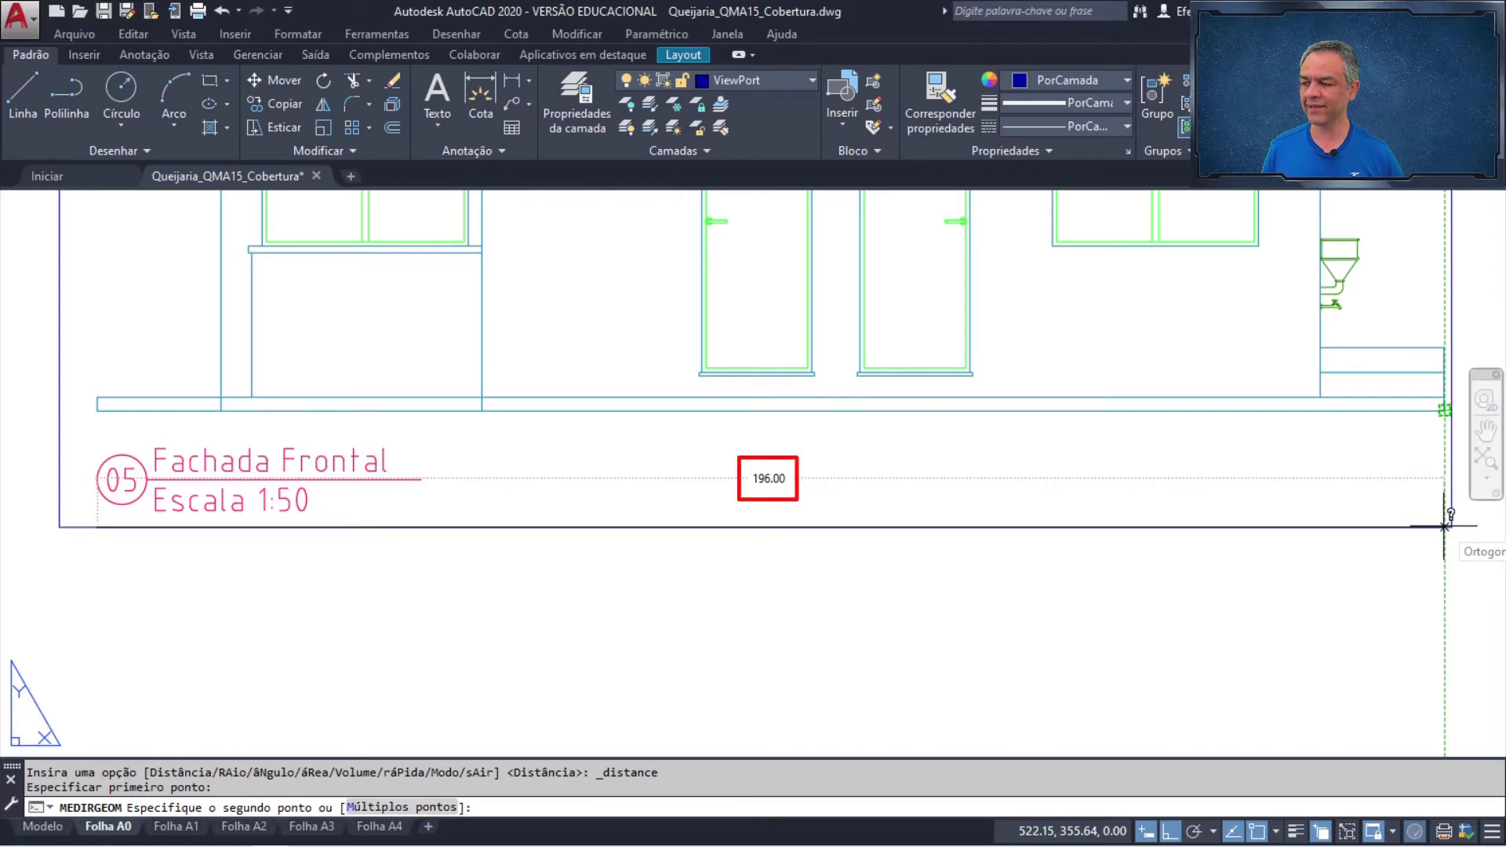
pyautogui.press('Escape')
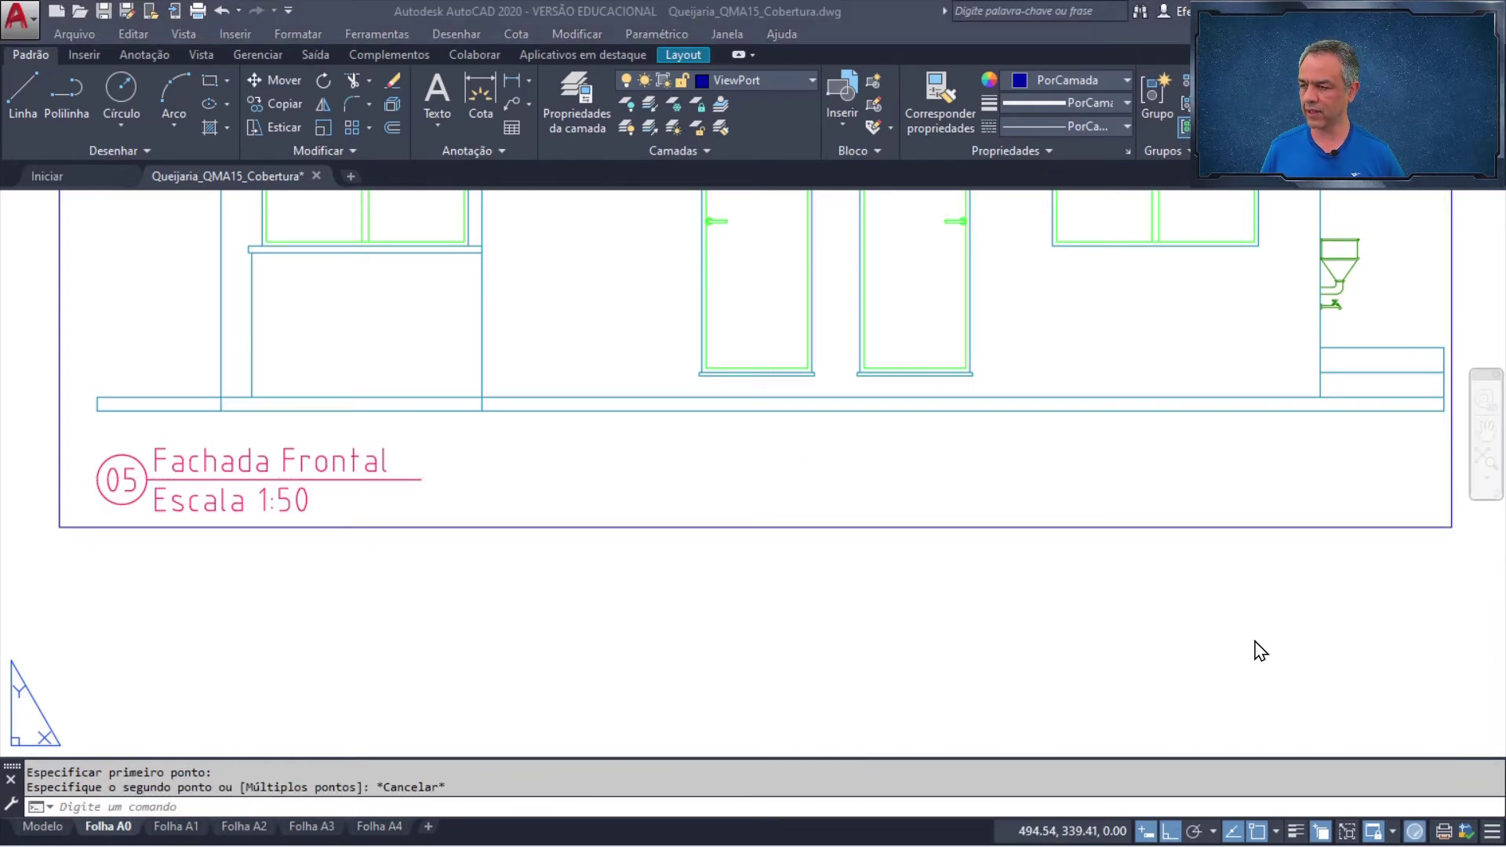
# - Switch to Excel and set the horizontal Fachada frontal size in E5 to 196
pyautogui.hotkey('alt', 'Tab')
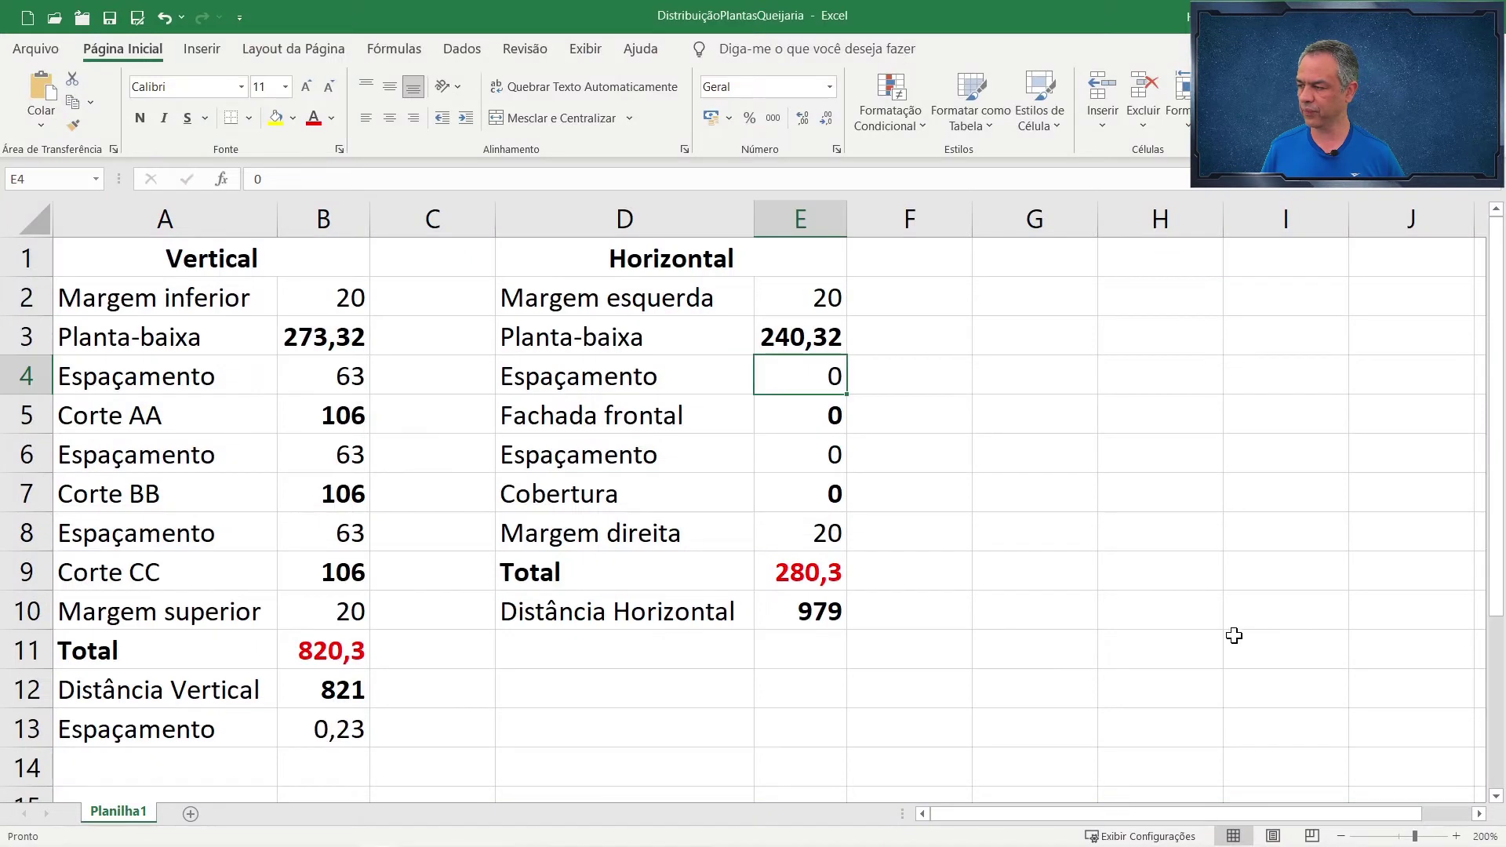
pyautogui.click(819, 420)
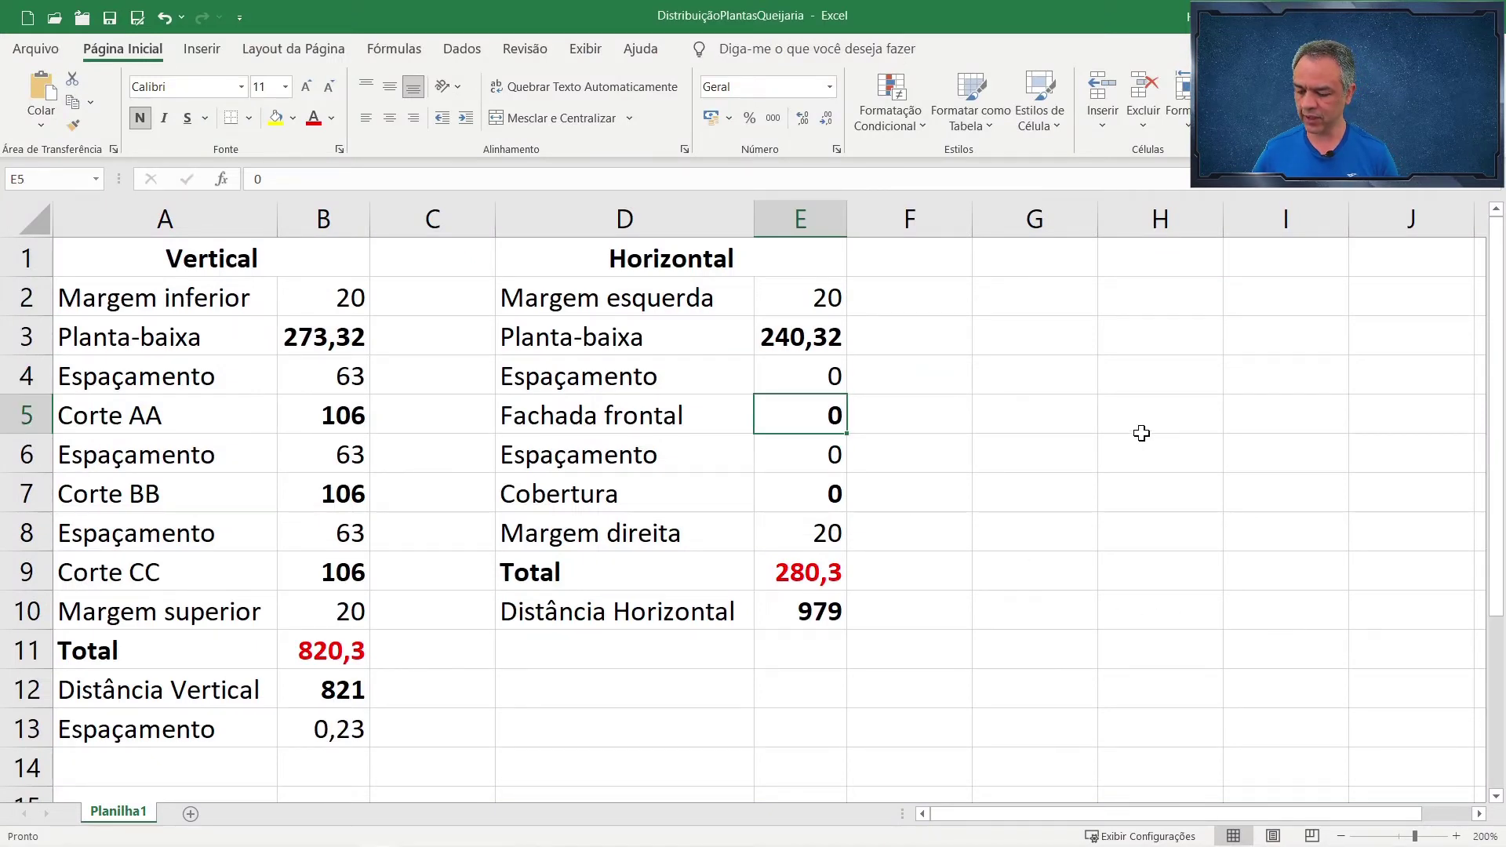
pyautogui.write('196')
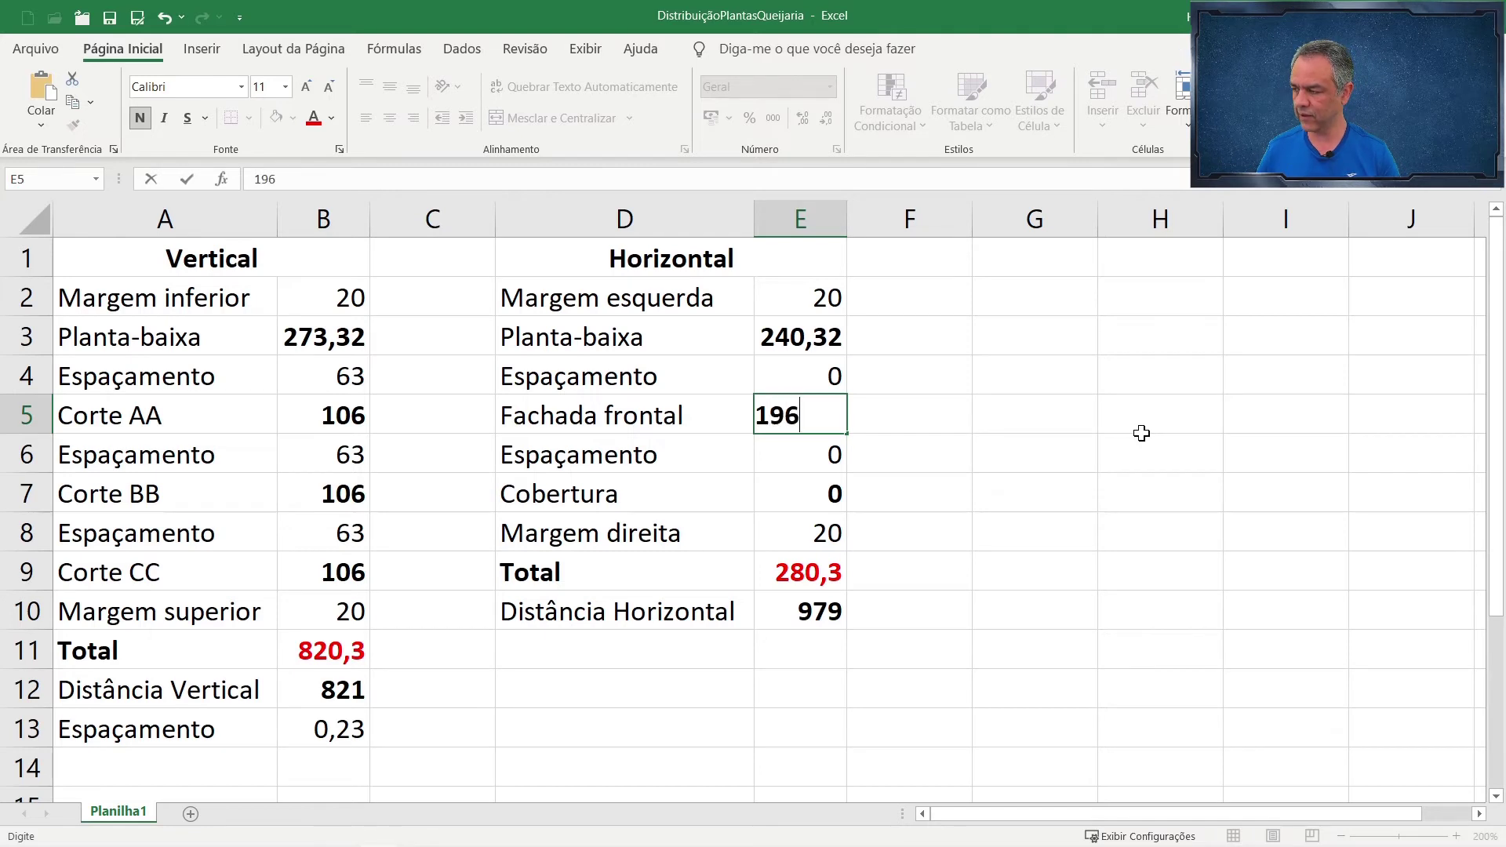
pyautogui.press('Return')
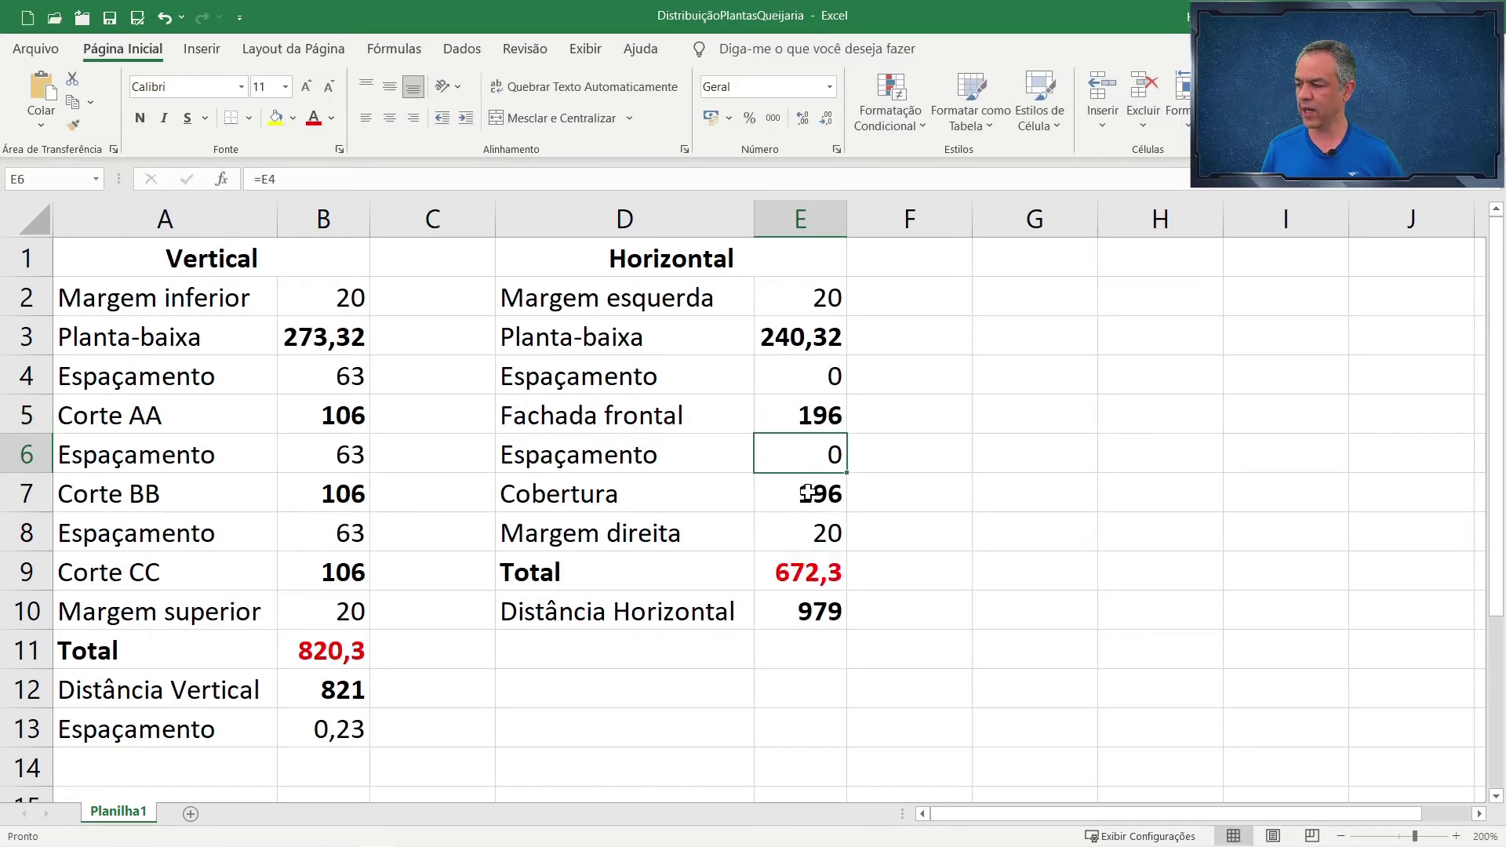
# - Replace the Cobertura label in D7 of the Horizontal table with "Fachada posterior"
pyautogui.click(716, 503)
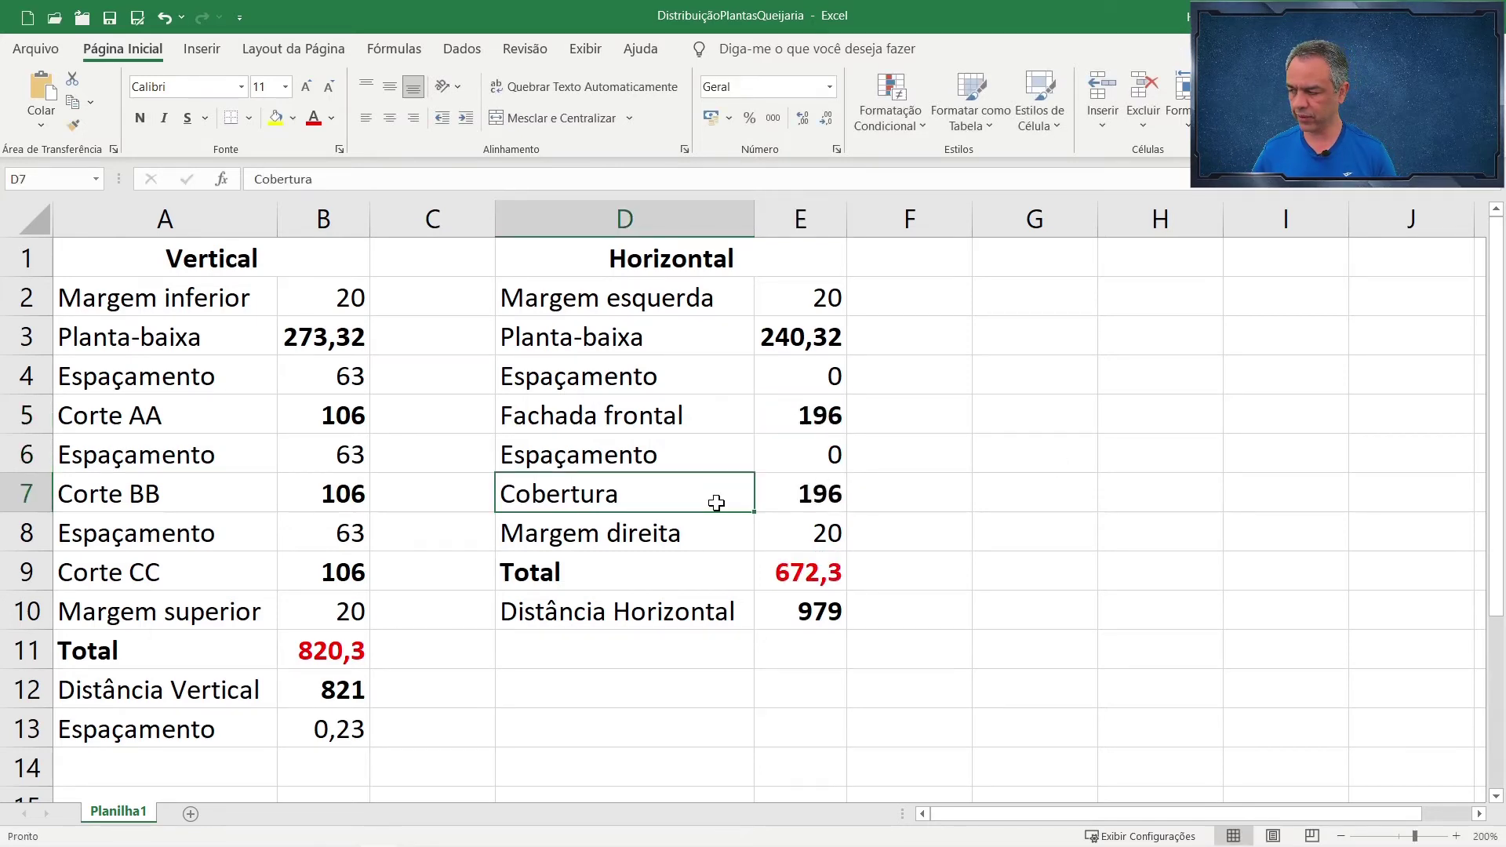
pyautogui.write('Fachada pos')
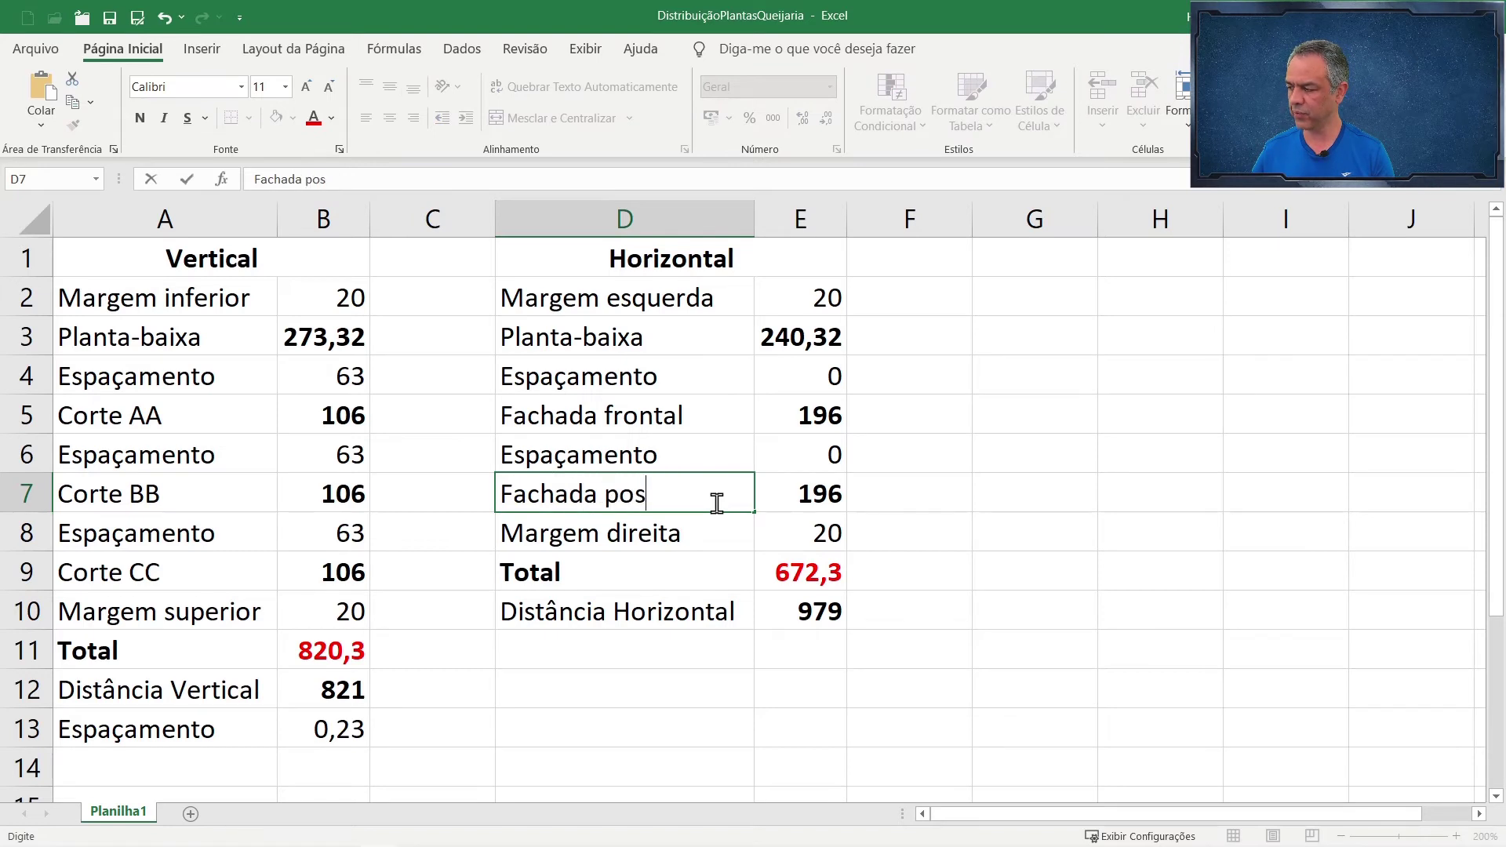
pyautogui.write('tei')
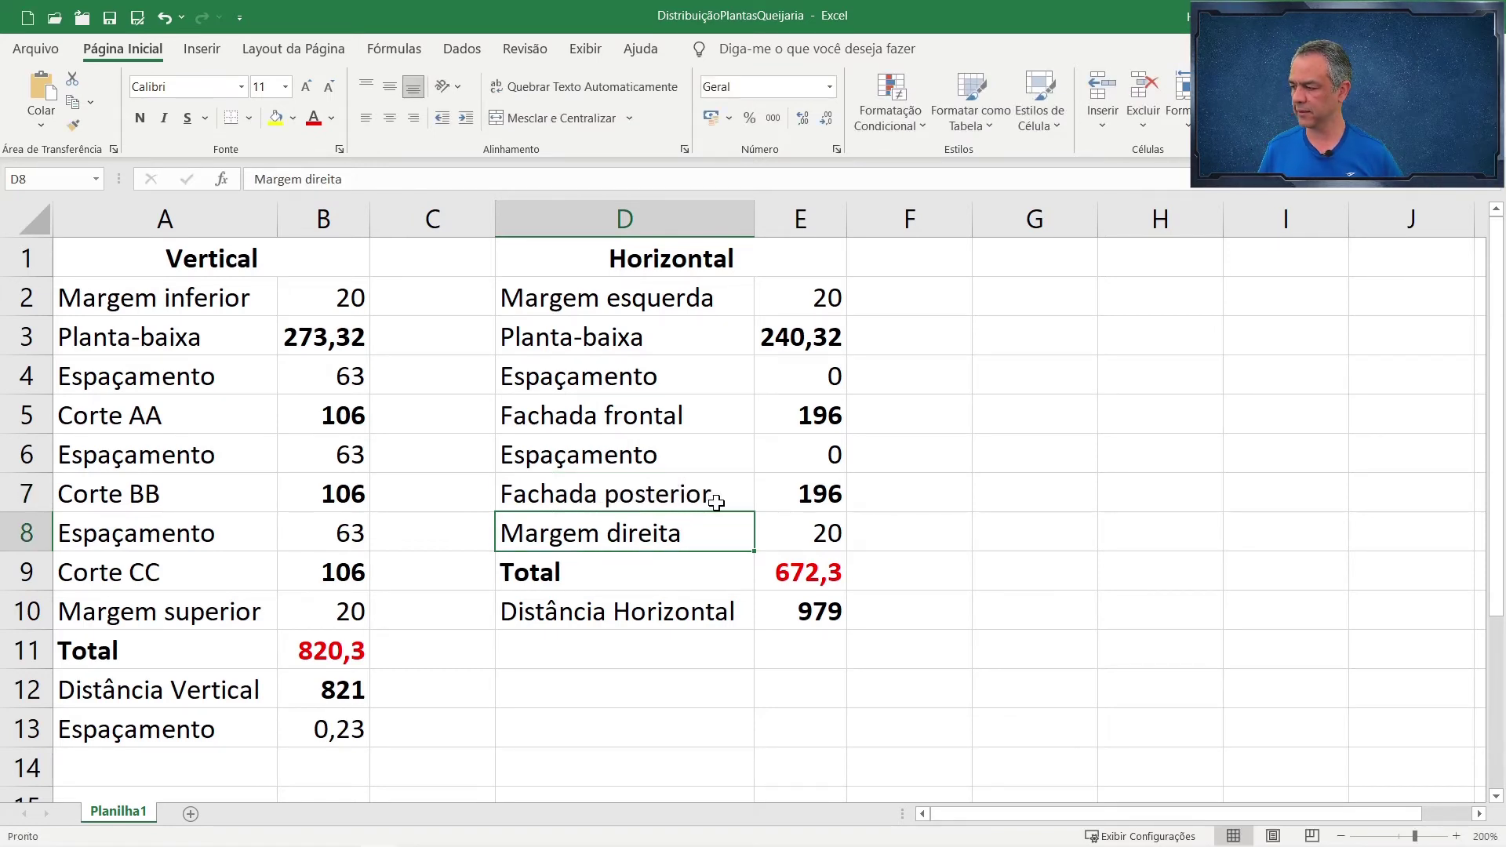
# - Add an "Espaçamento" row in D11 of the Horizontal table and calculate it in E11 with =(E10-E9)/2
pyautogui.moveTo(820, 302); pyautogui.dragTo(822, 527)
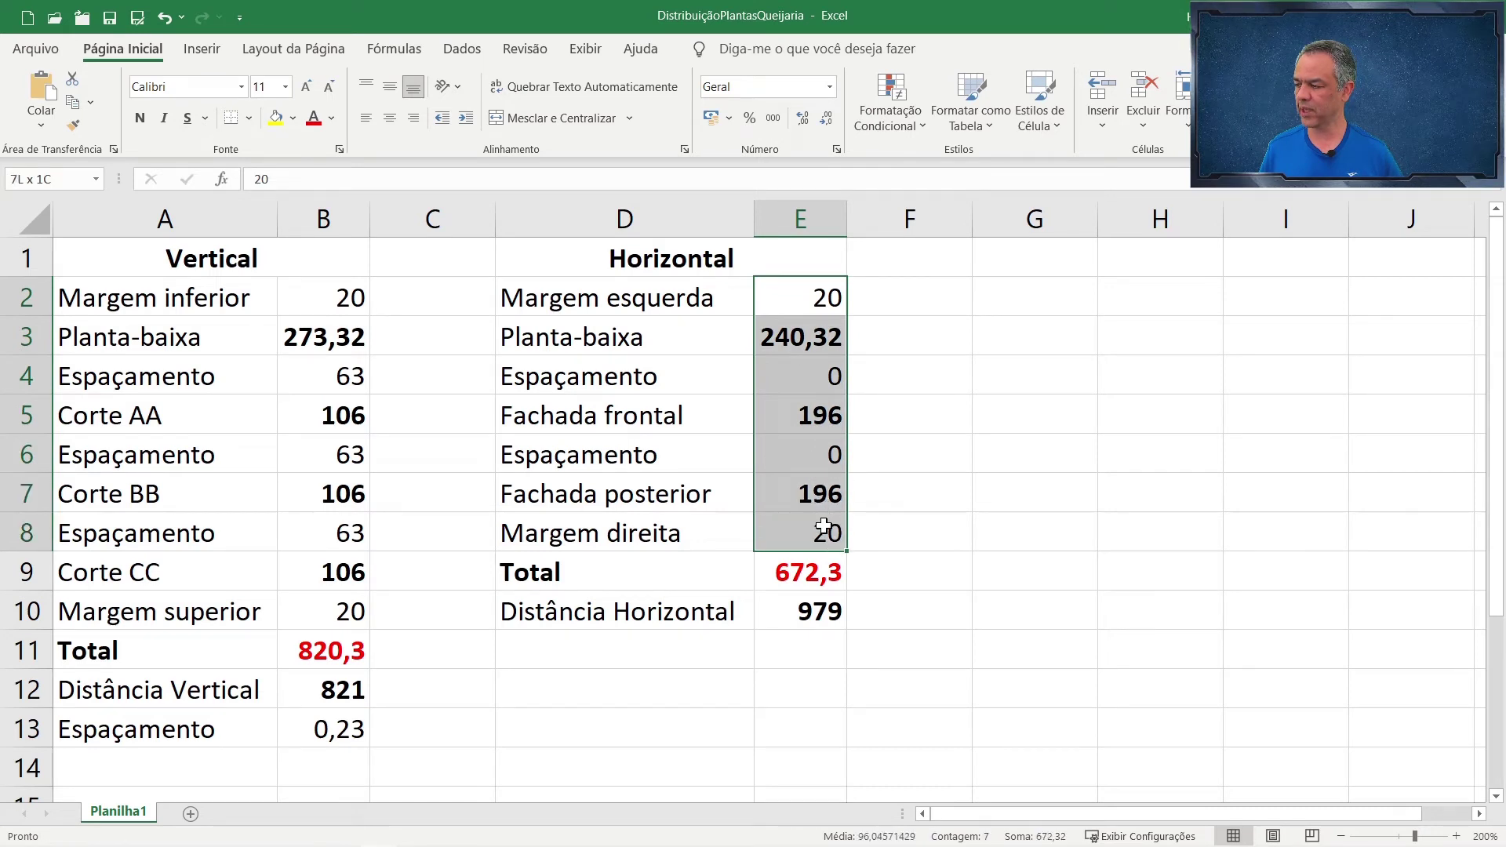
pyautogui.click(822, 577)
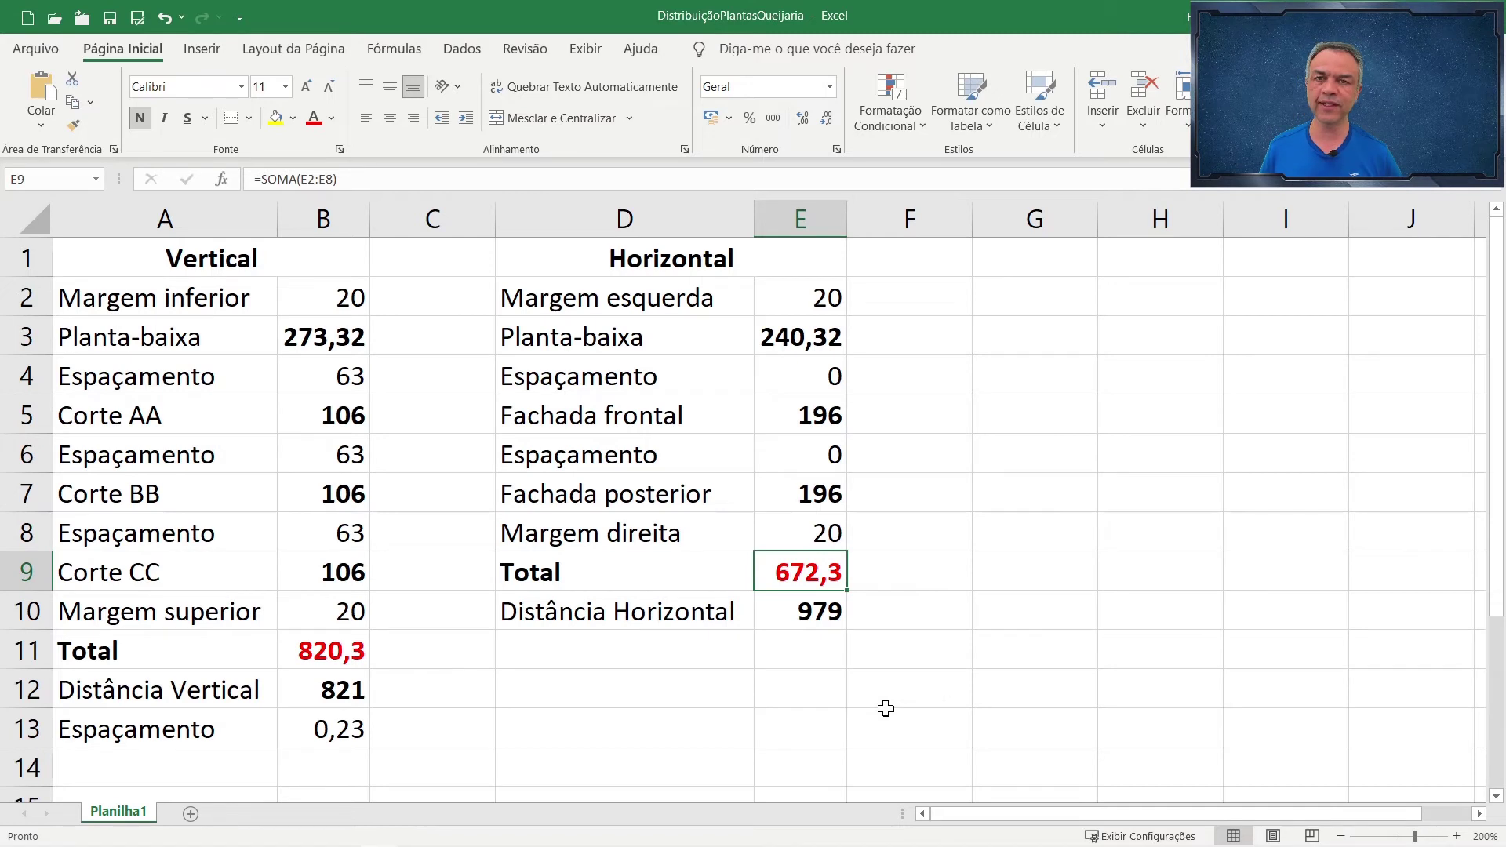
pyautogui.click(634, 650)
pyautogui.write('Espaçamento')
pyautogui.press('Tab')
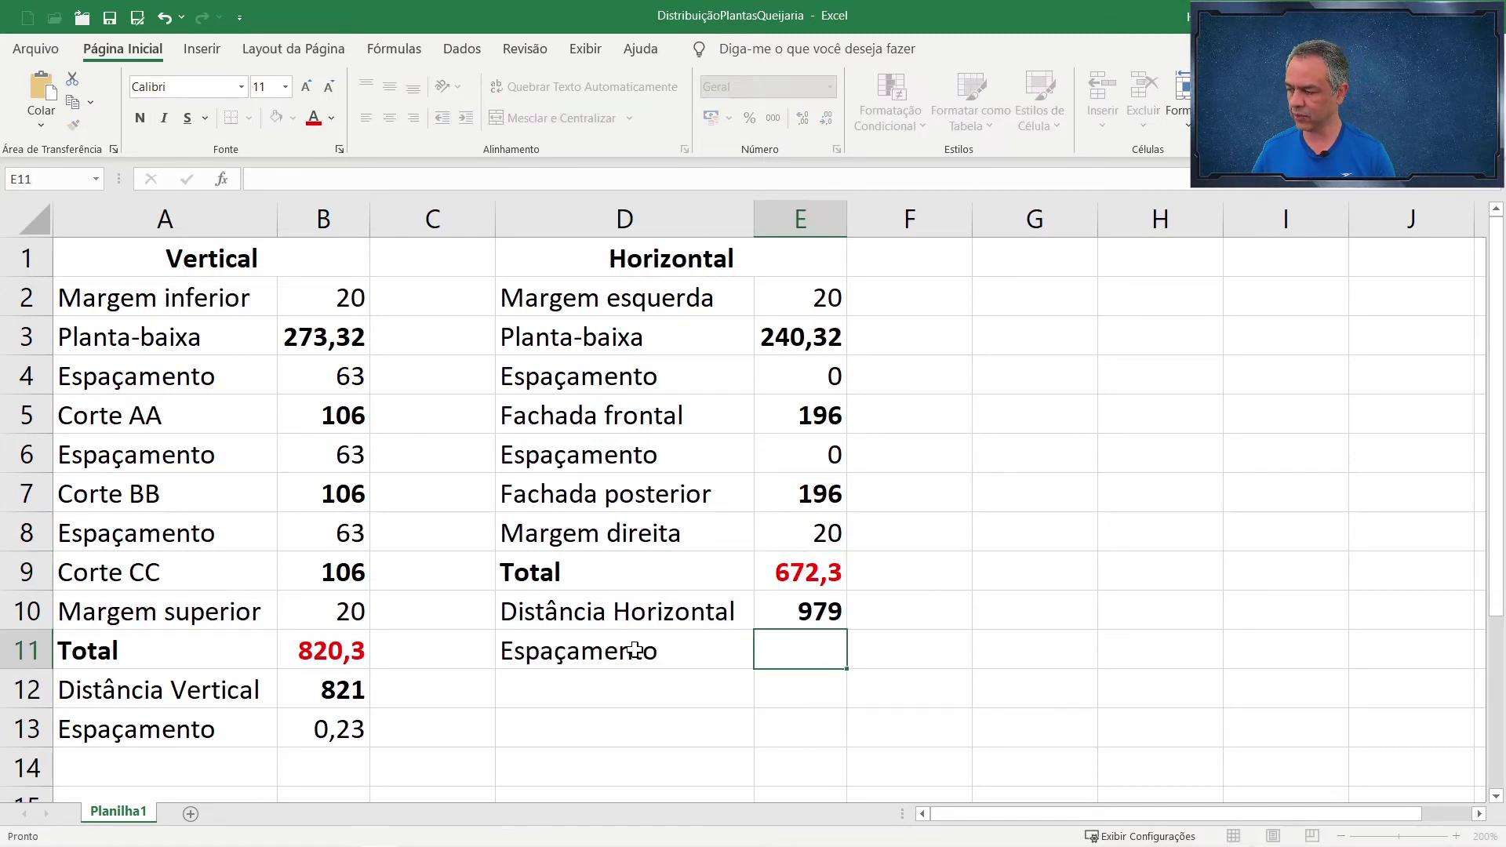
pyautogui.write('=(')
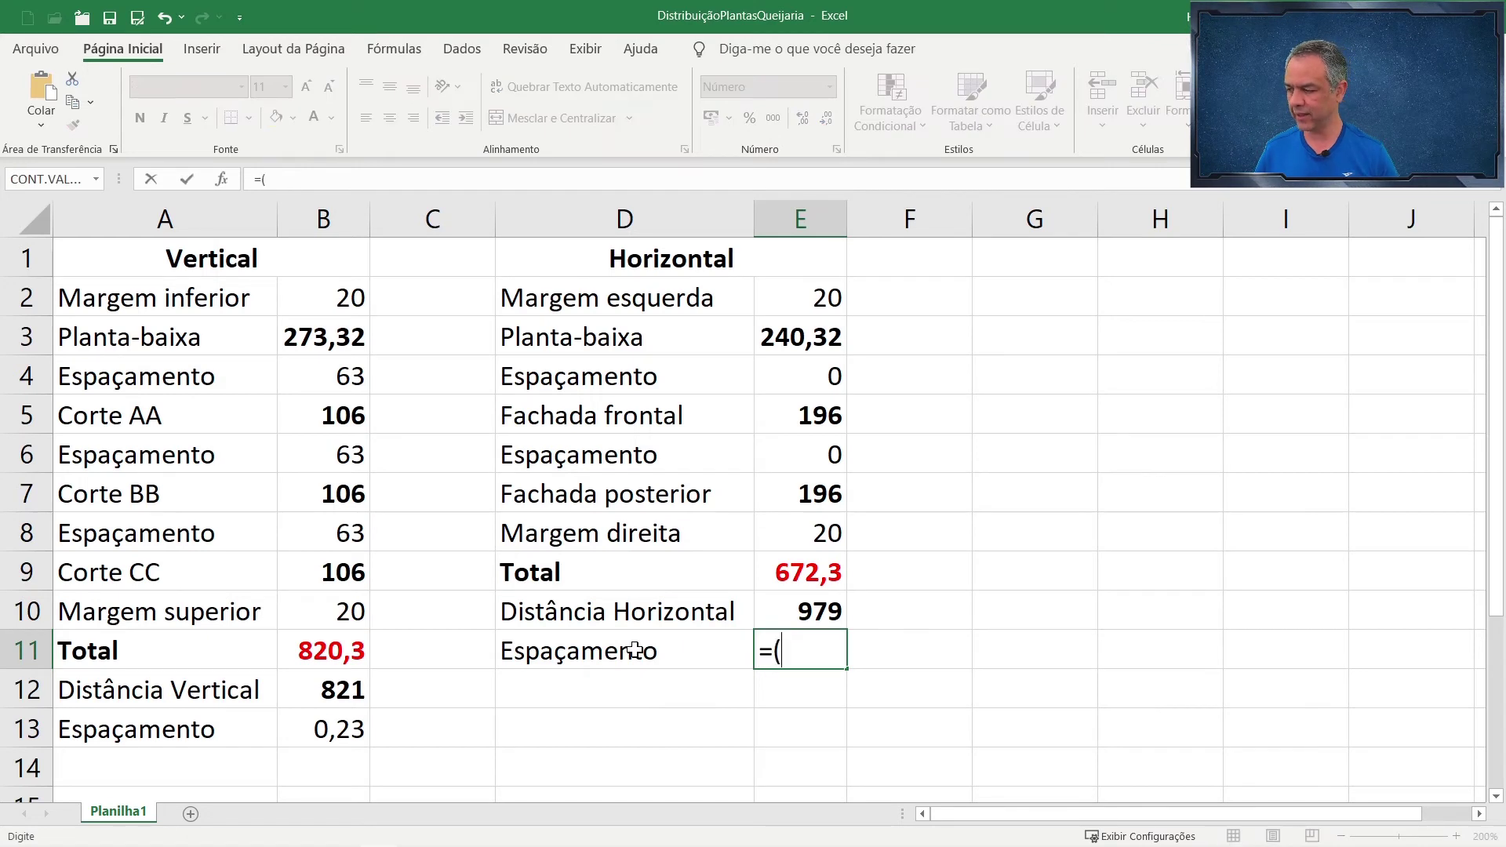
pyautogui.click(819, 611)
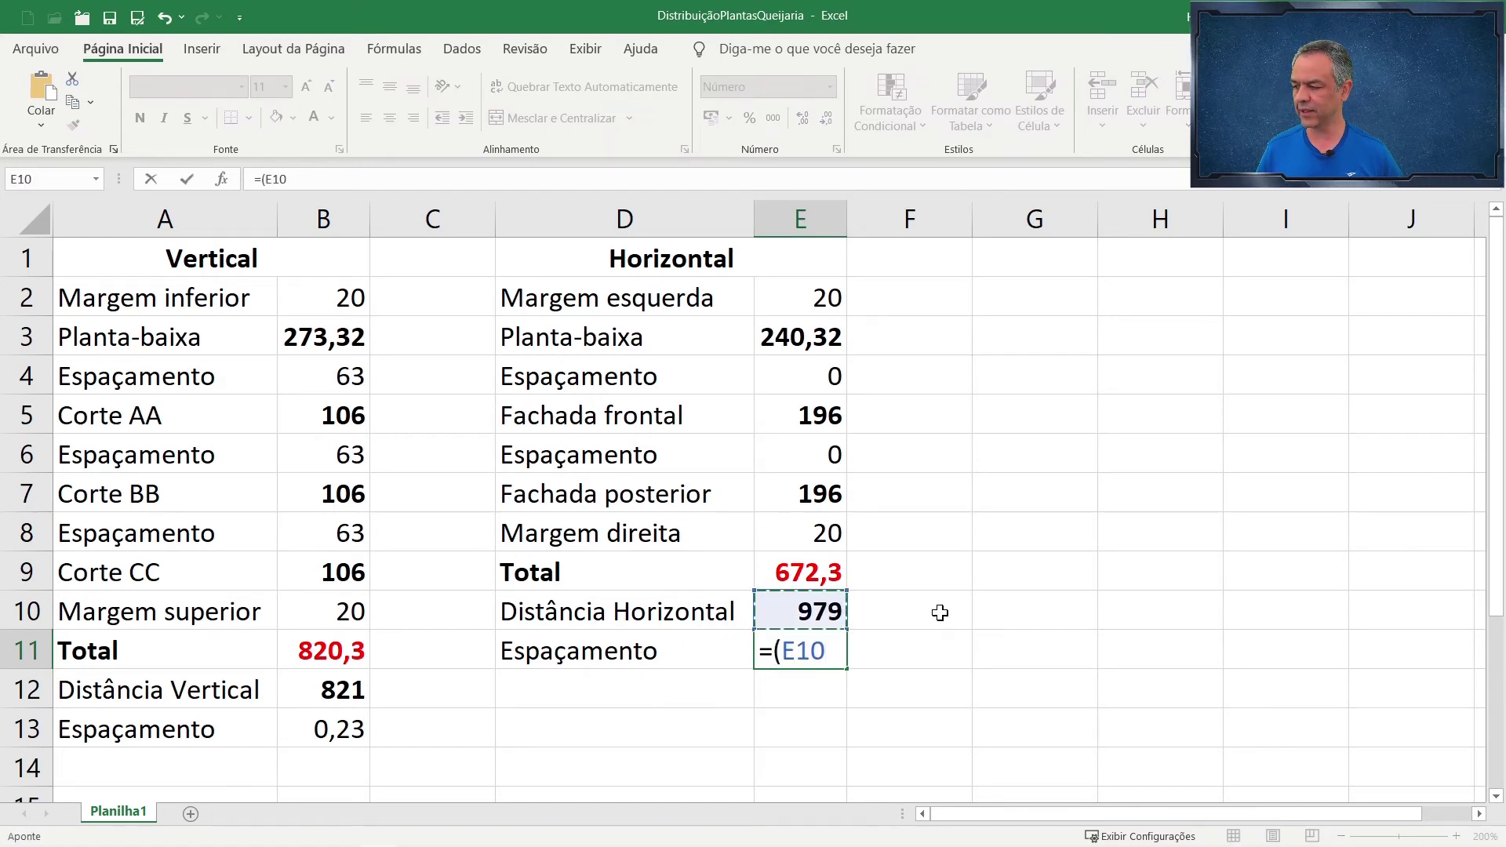
pyautogui.write('-')
pyautogui.click(786, 577)
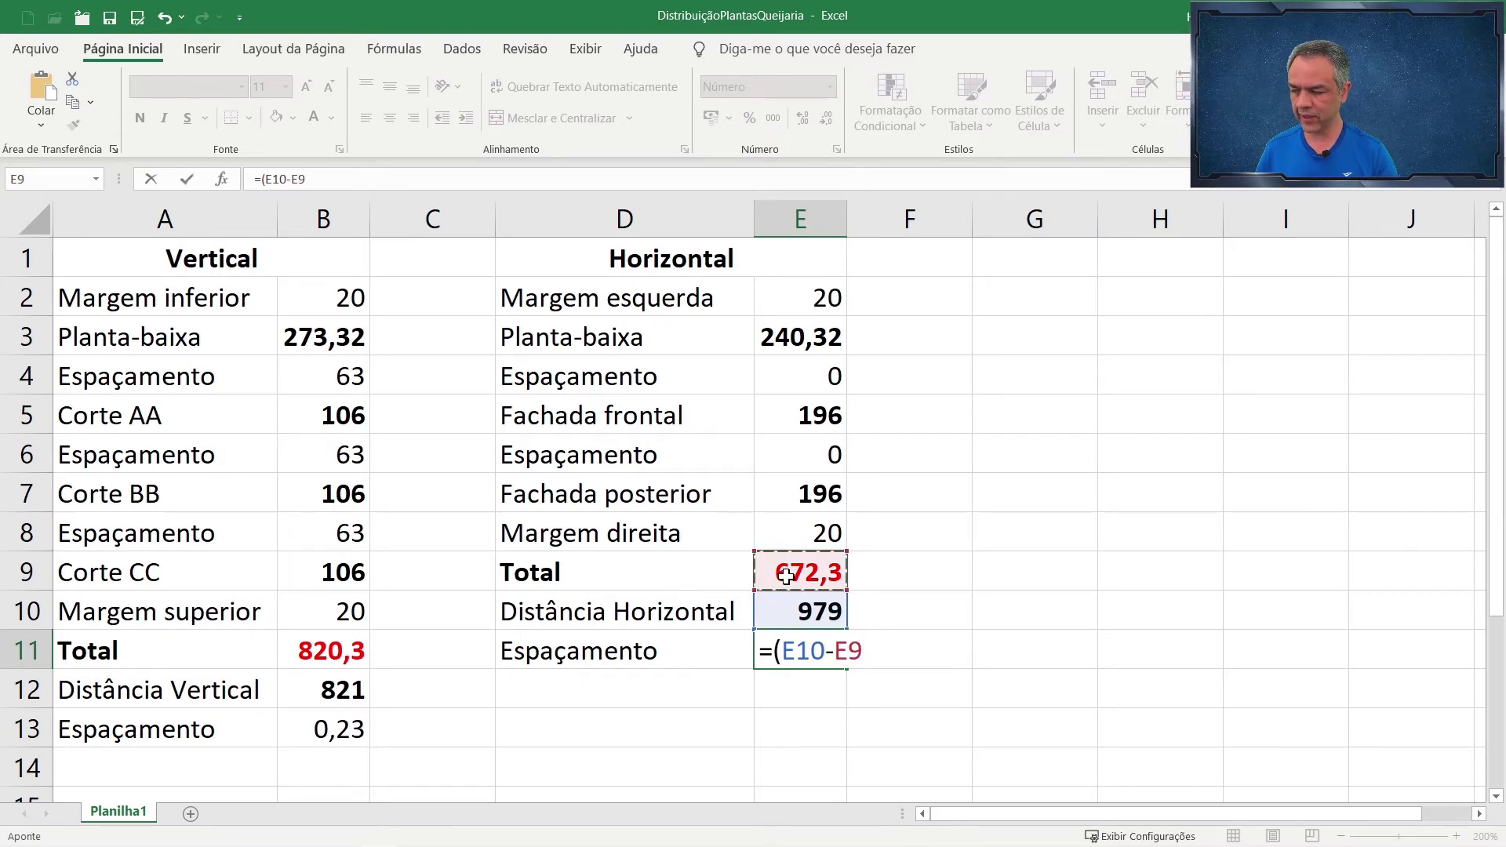
pyautogui.write(')/2')
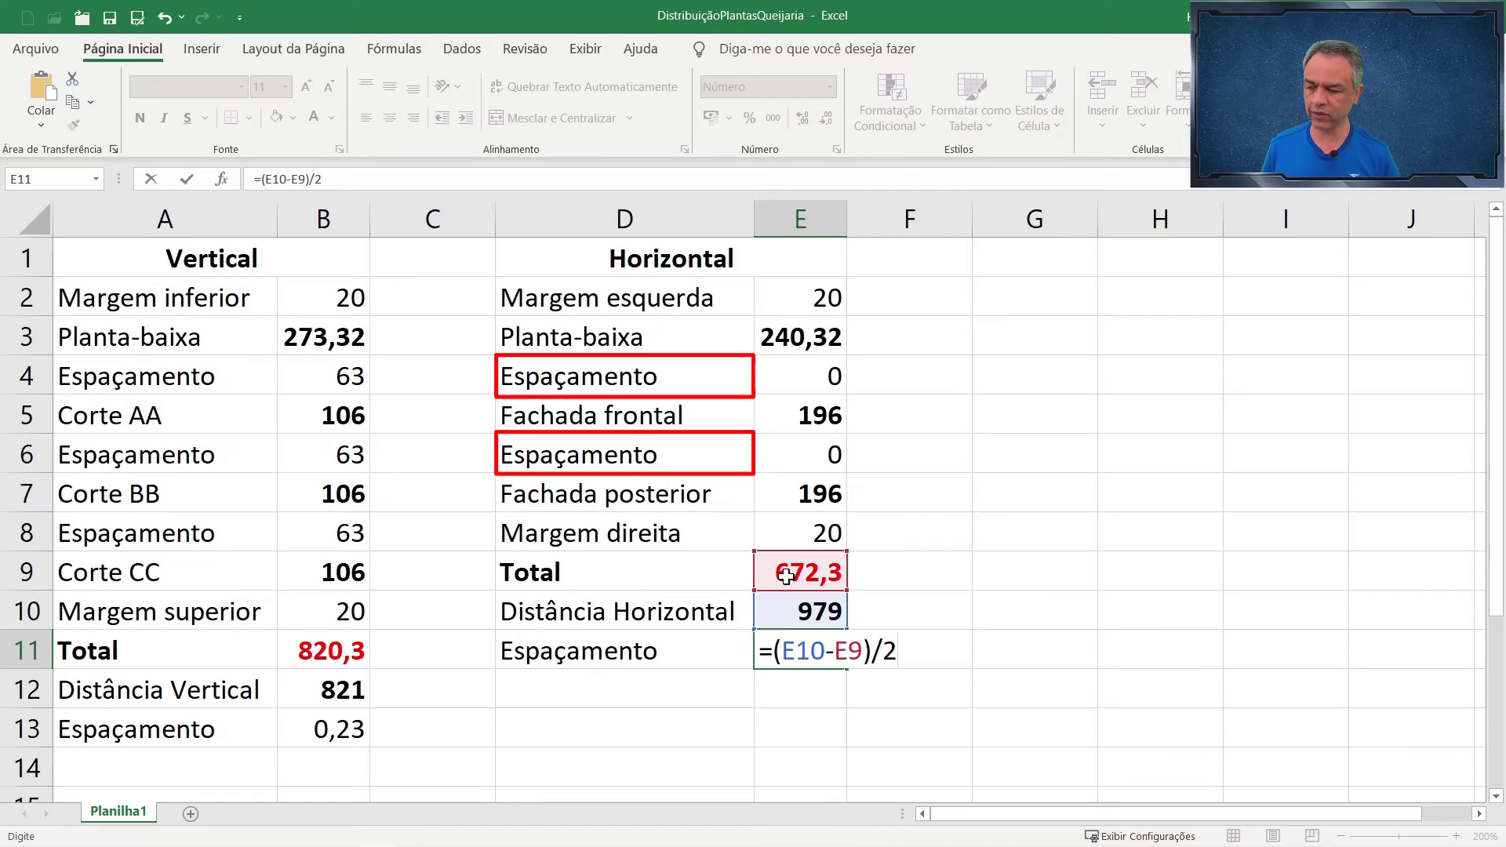
pyautogui.press('Return')
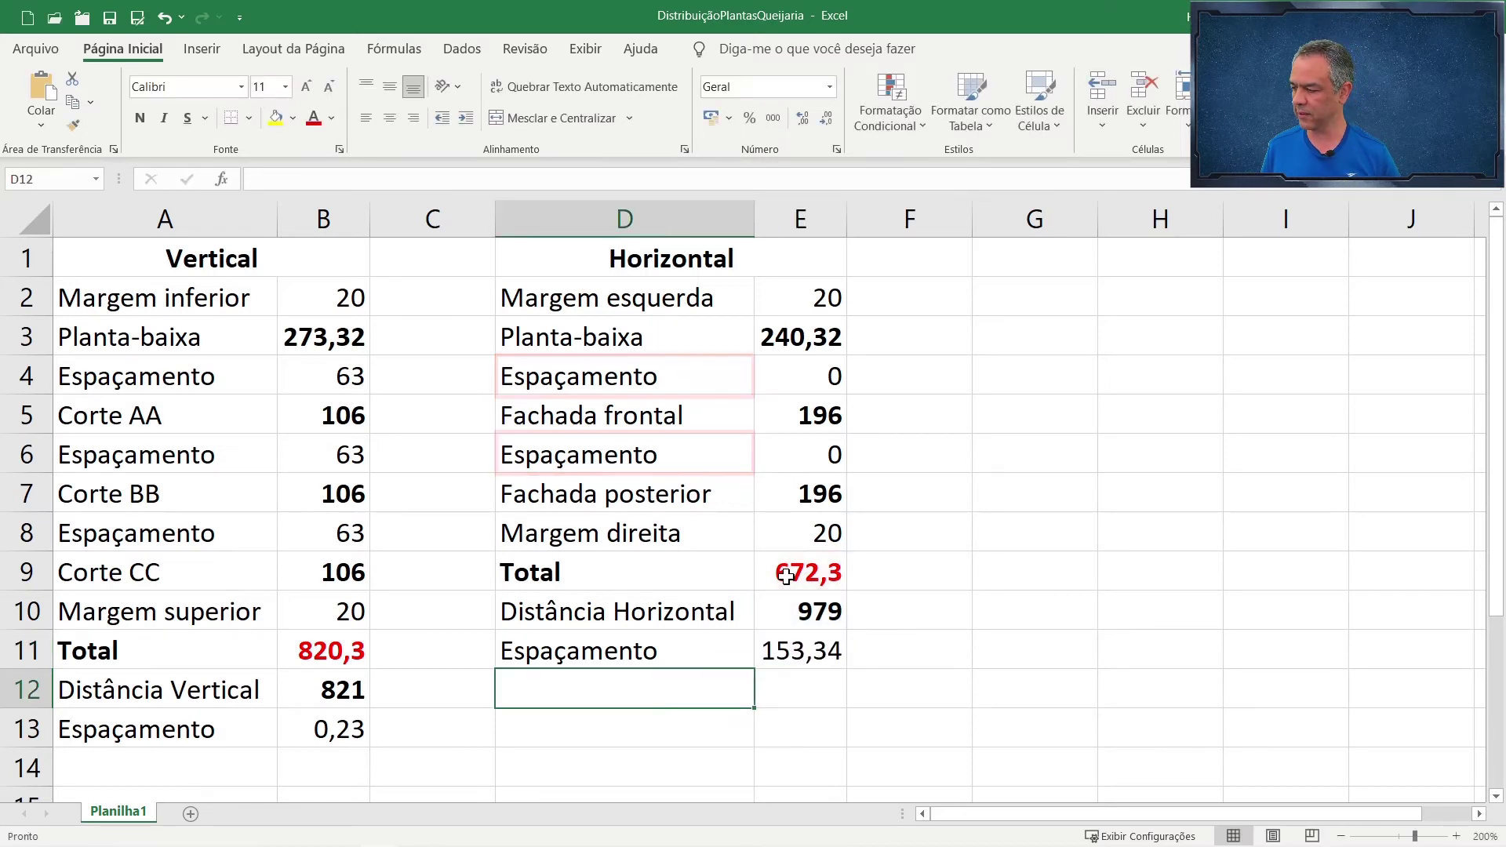
# - Set the first horizontal Espaçamento in E4 to 153, based on the spacing calculated in E11
pyautogui.click(832, 643)
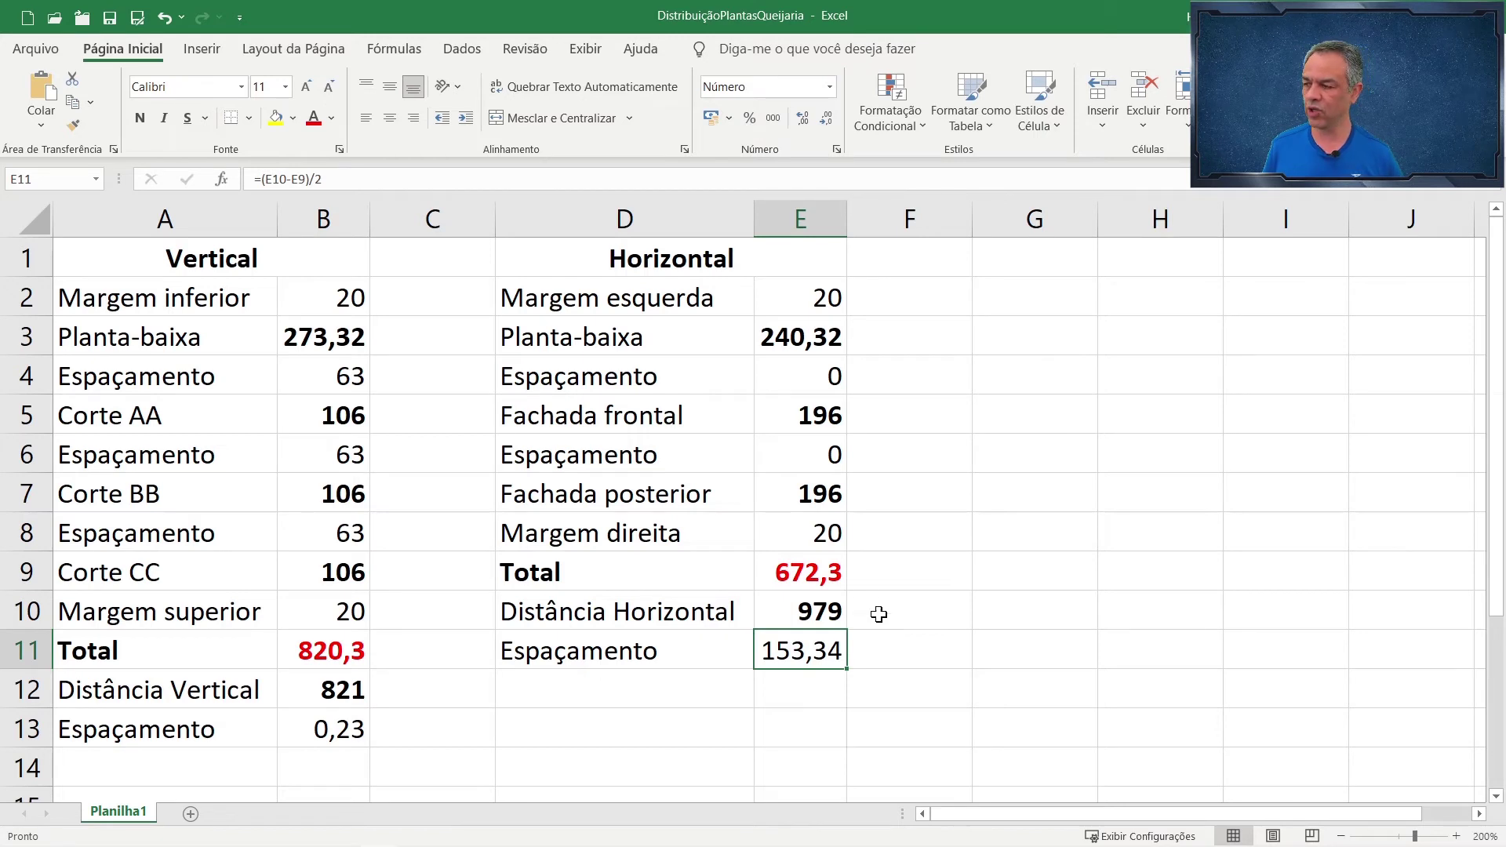
pyautogui.click(809, 383)
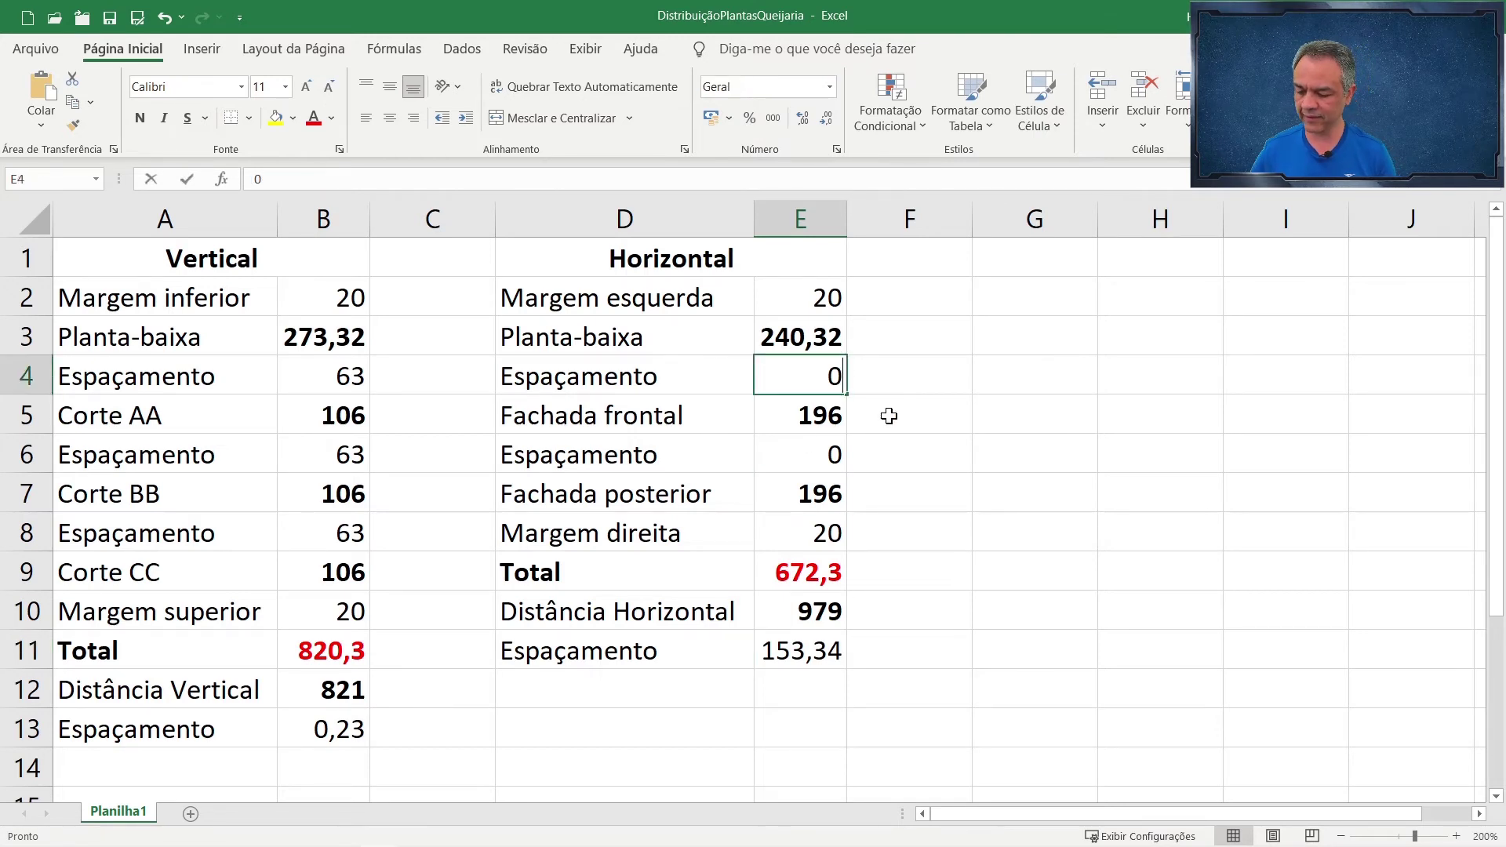
pyautogui.write('153')
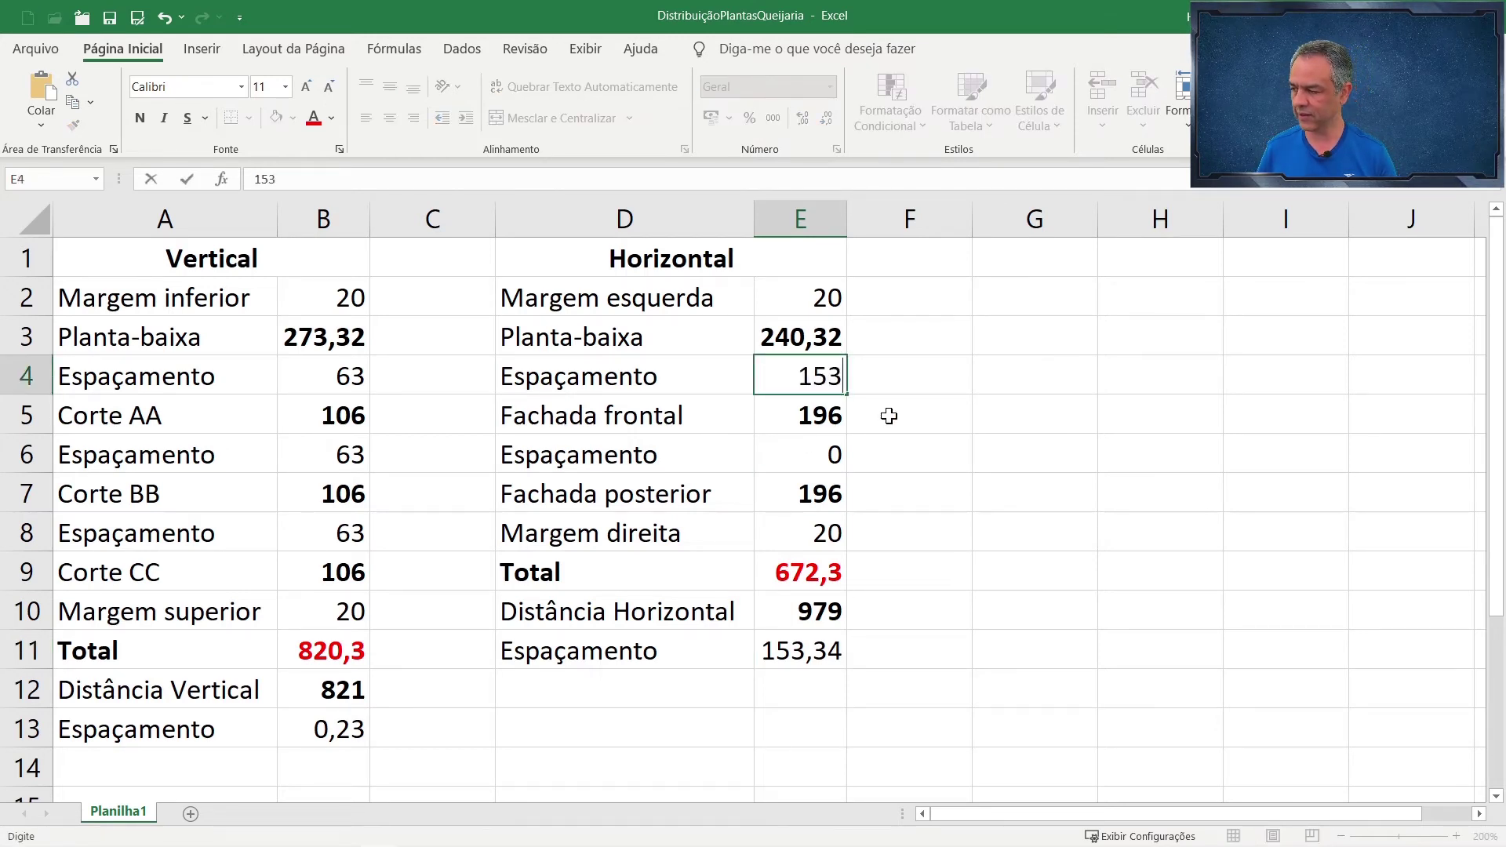
pyautogui.press('Return')
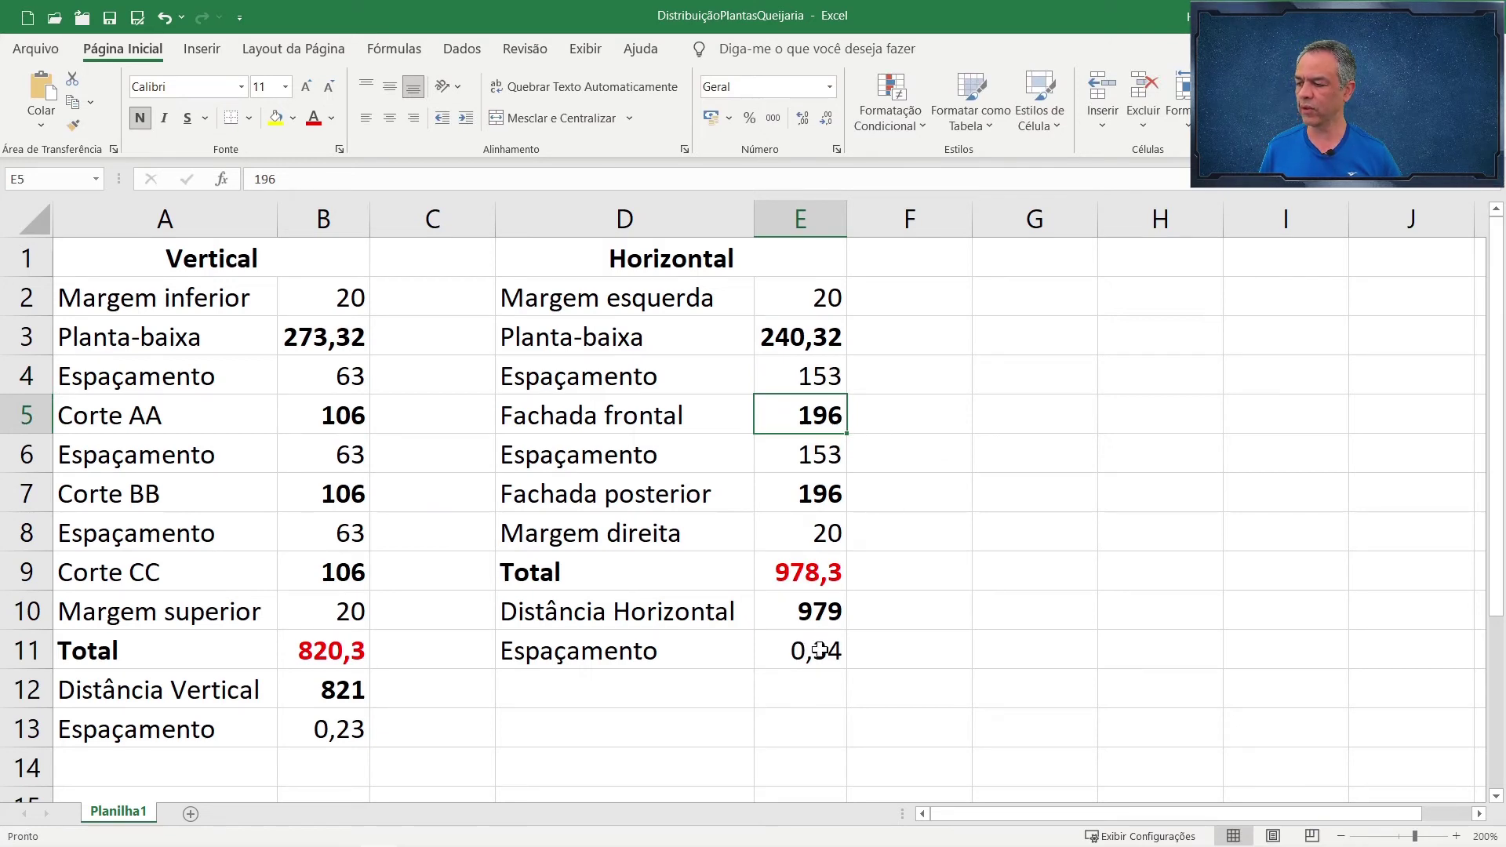
pyautogui.click(838, 688)
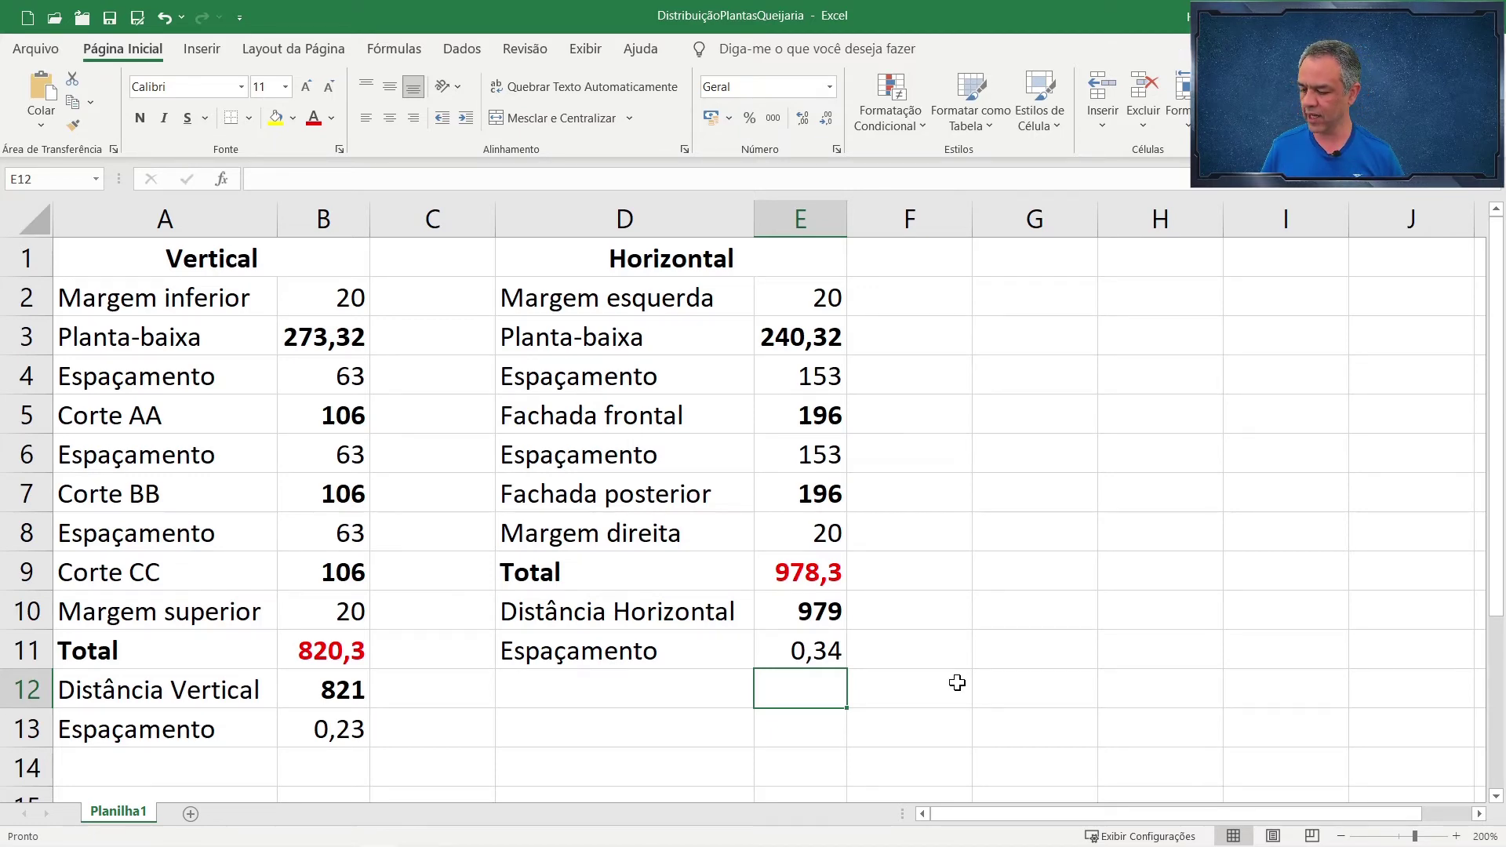
# - Switch to AutoCAD and make Esquadrias the current layer on the A0 sheet
pyautogui.hotkey('alt', 'Tab')
pyautogui.middleClick(962, 672)
pyautogui.middleClick(962, 672)
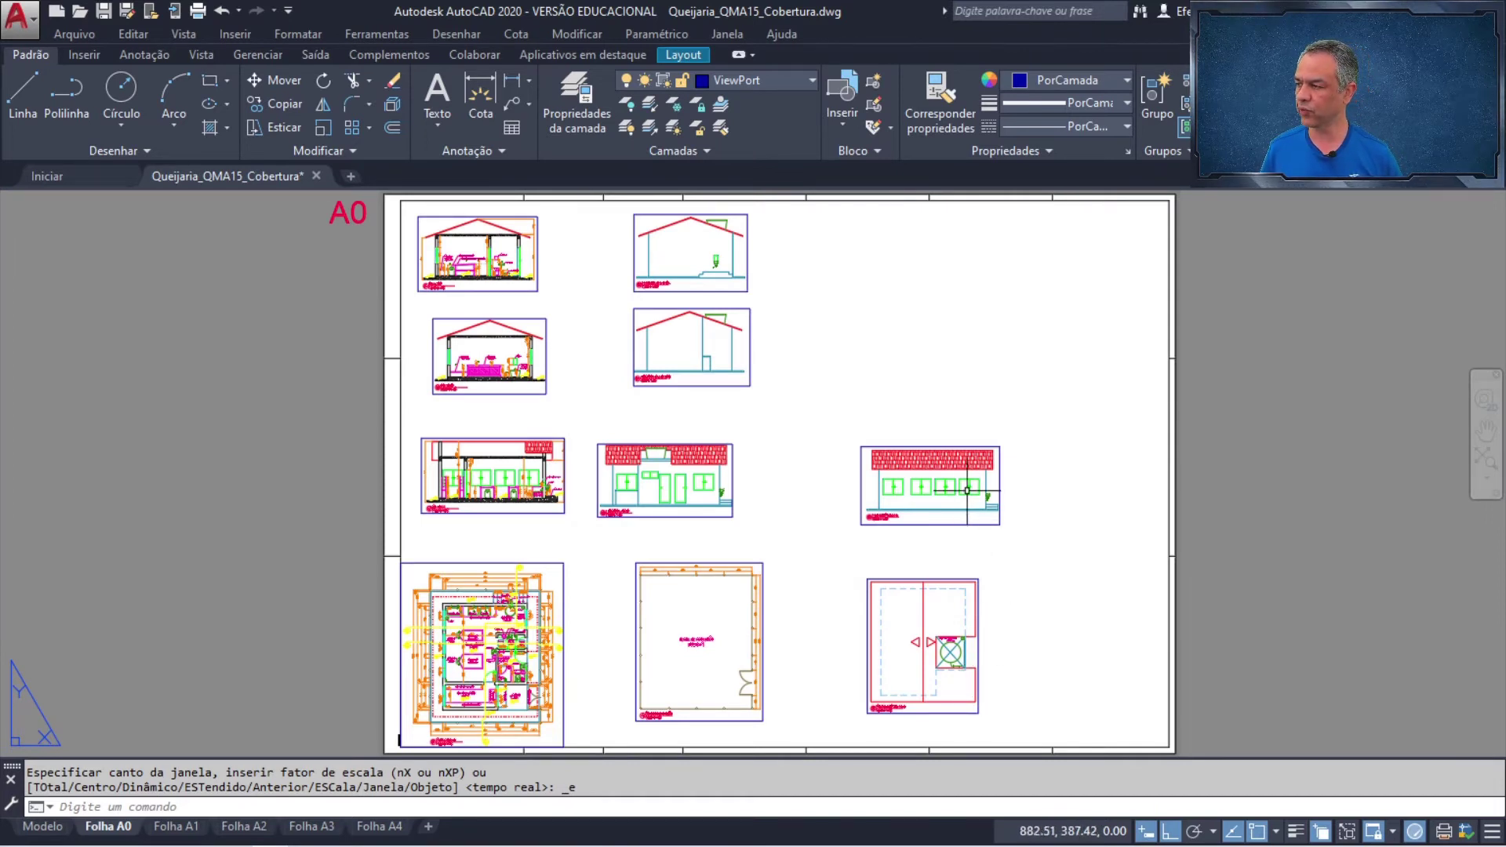
pyautogui.click(808, 81)
pyautogui.scroll(6, 815, 210)
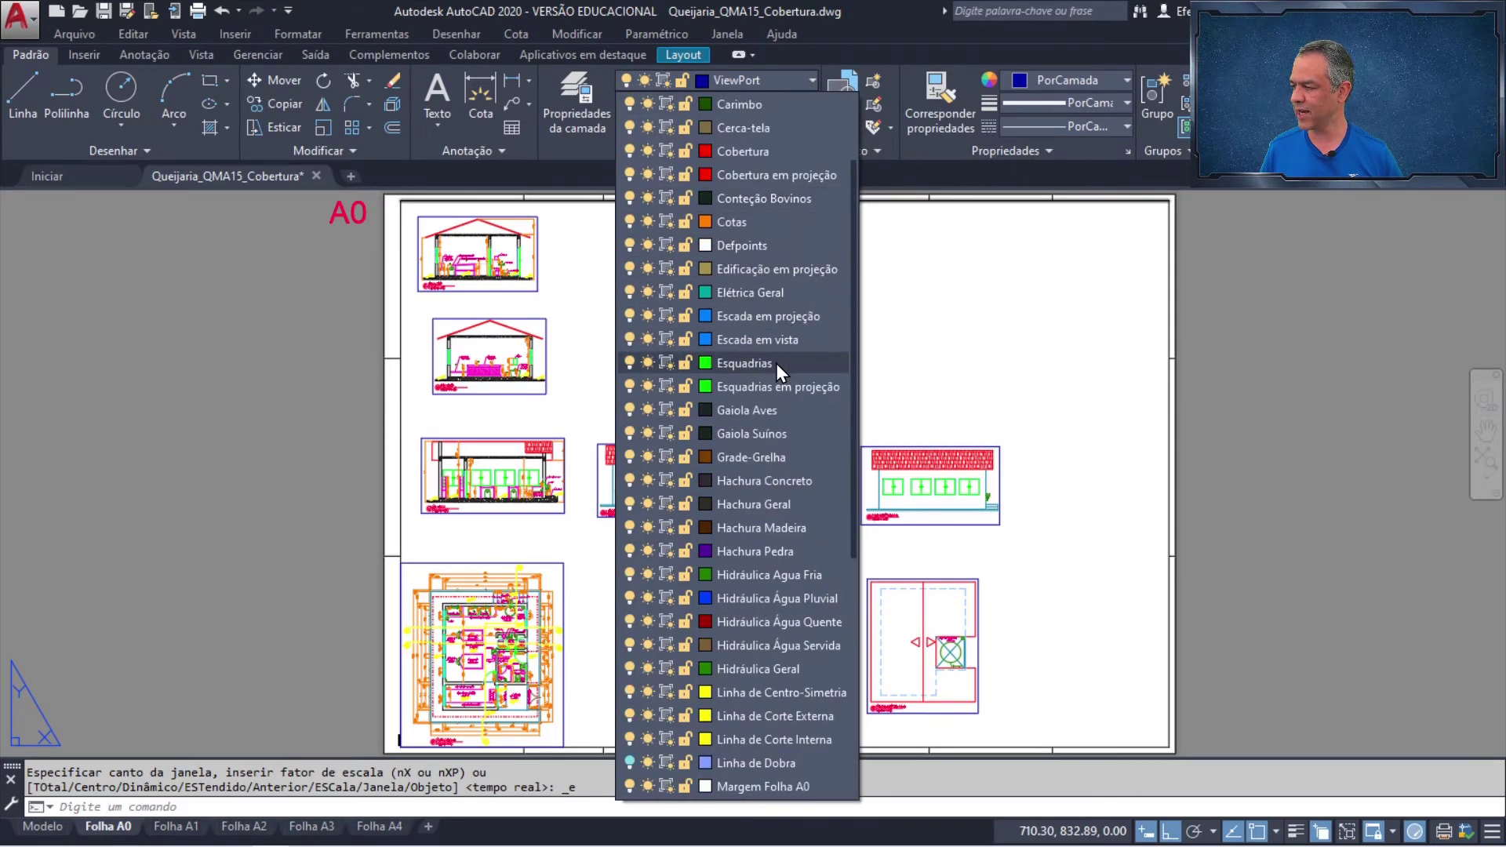
pyautogui.click(775, 364)
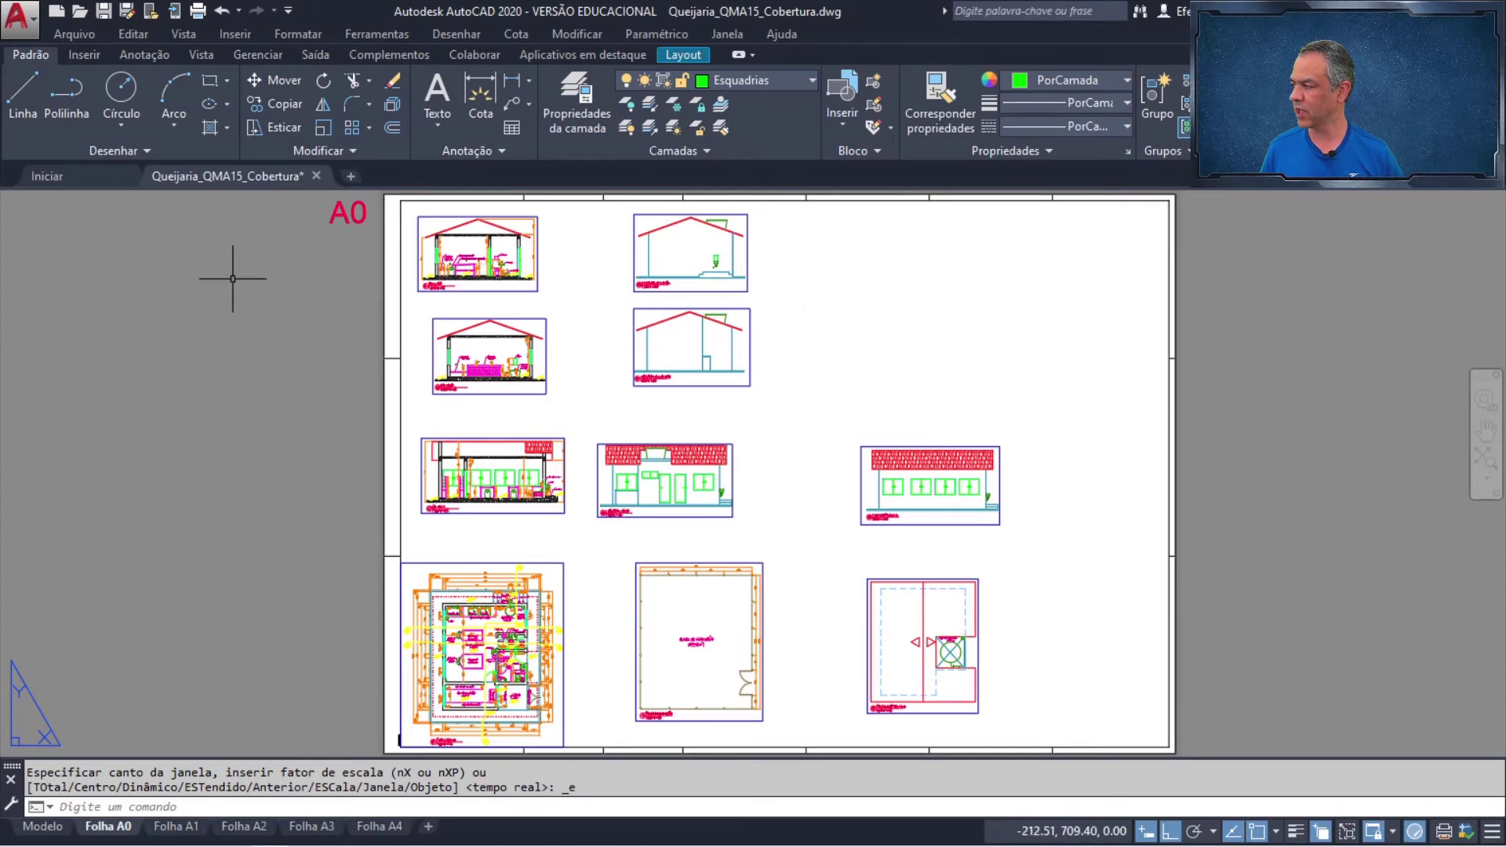
# - Draw a horizontal construction line through the lower-left corner of the A0 sheet's margin frame
pyautogui.click(145, 151)
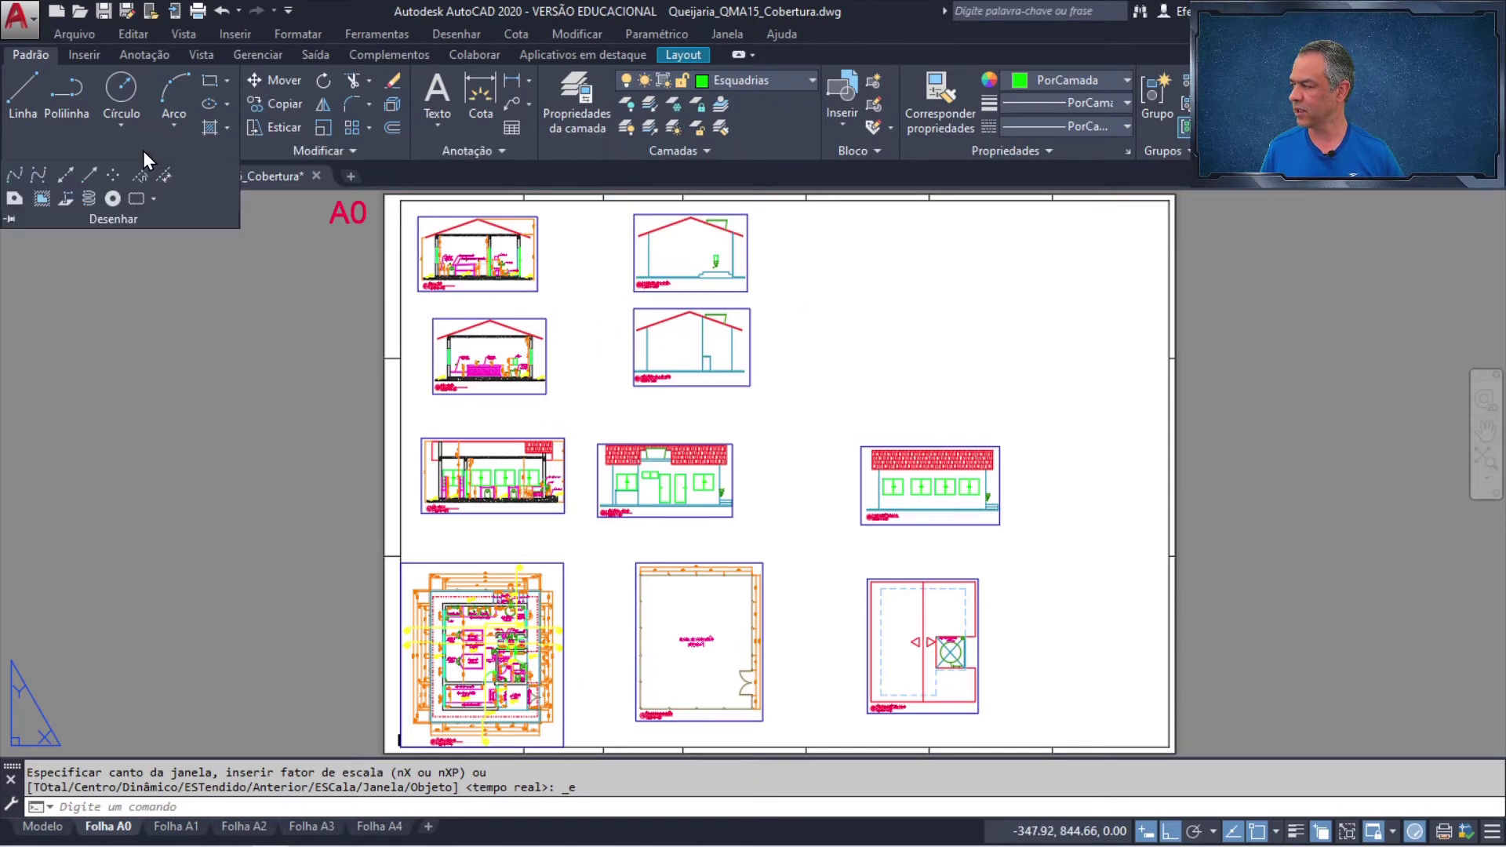
pyautogui.click(68, 173)
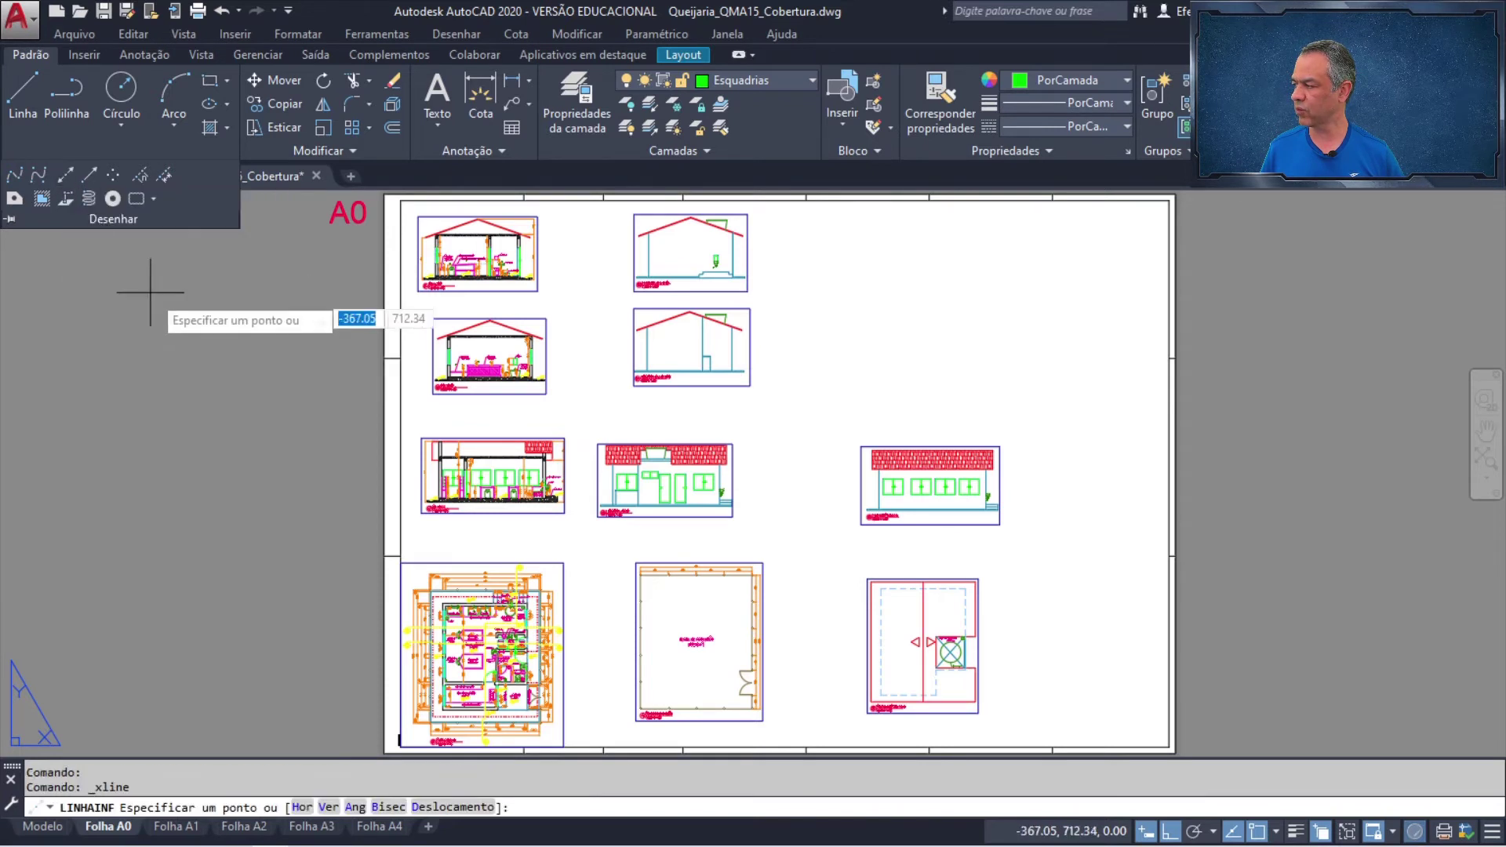
pyautogui.press('Down')
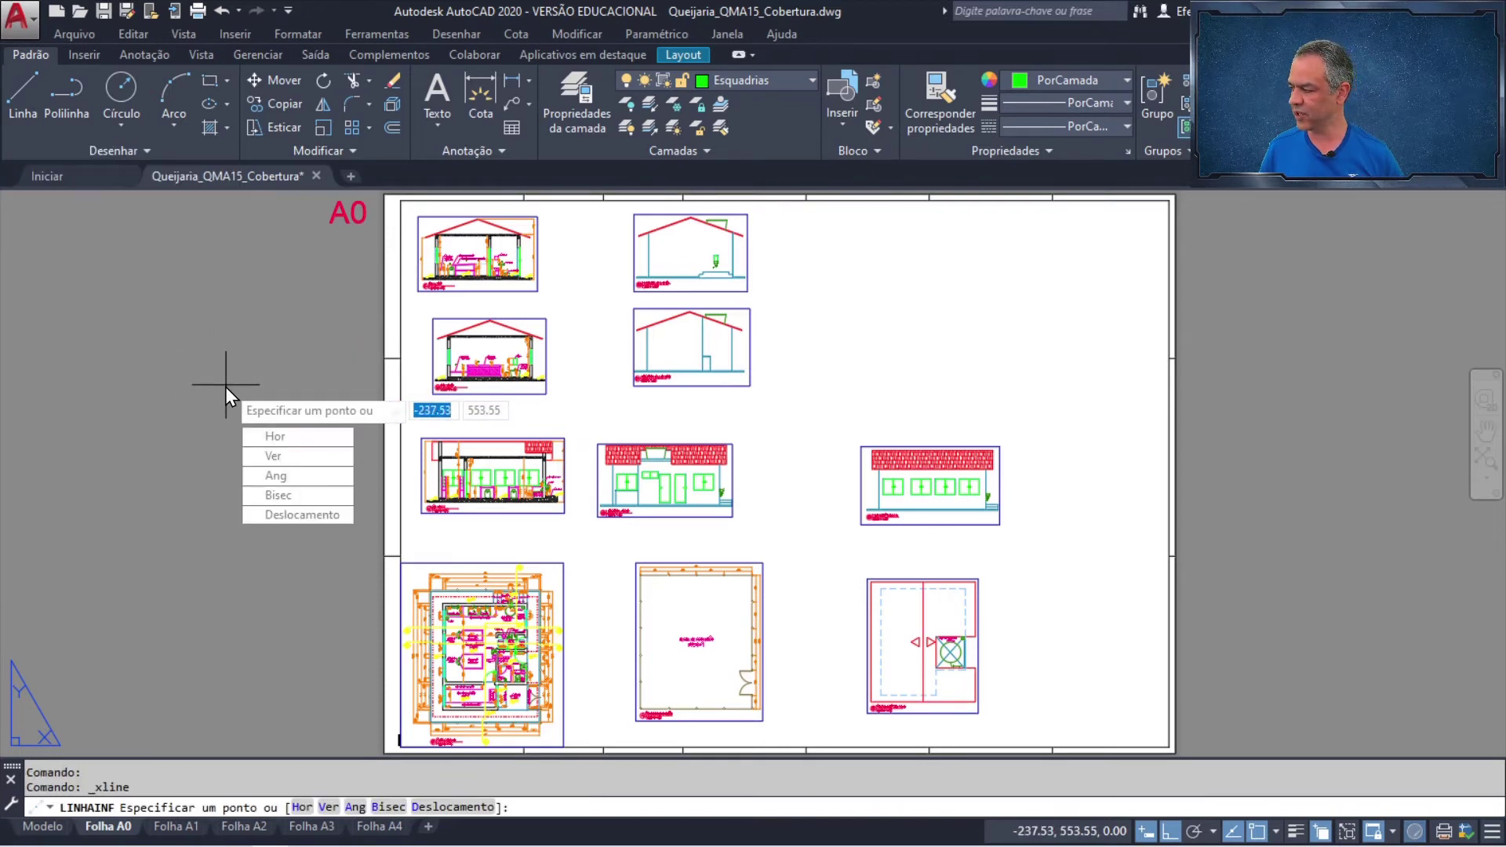
pyautogui.click(276, 437)
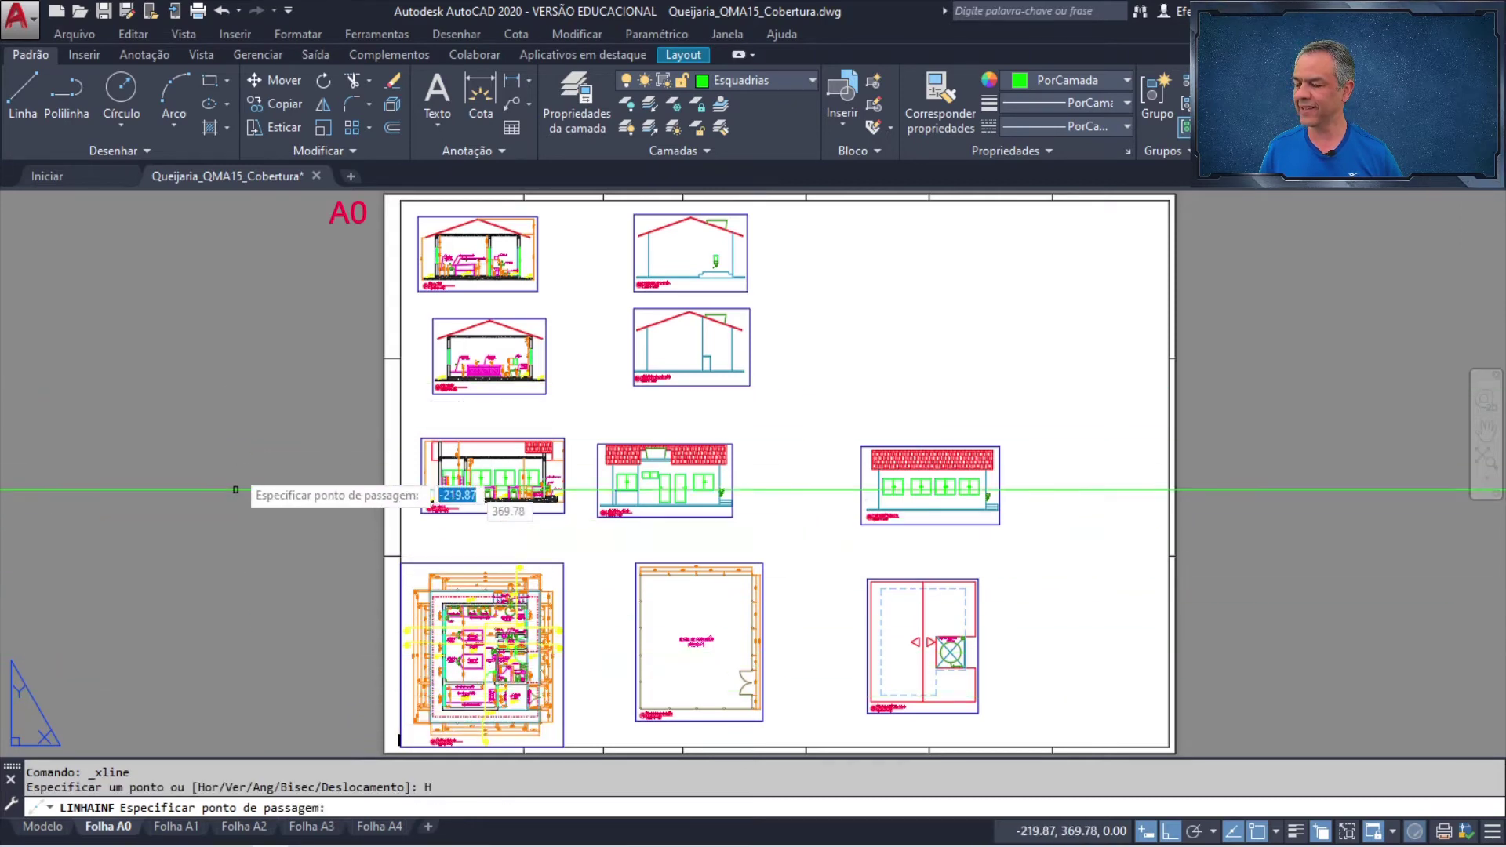
pyautogui.moveTo(337, 675); pyautogui.dragTo(398, 432, button='middle')
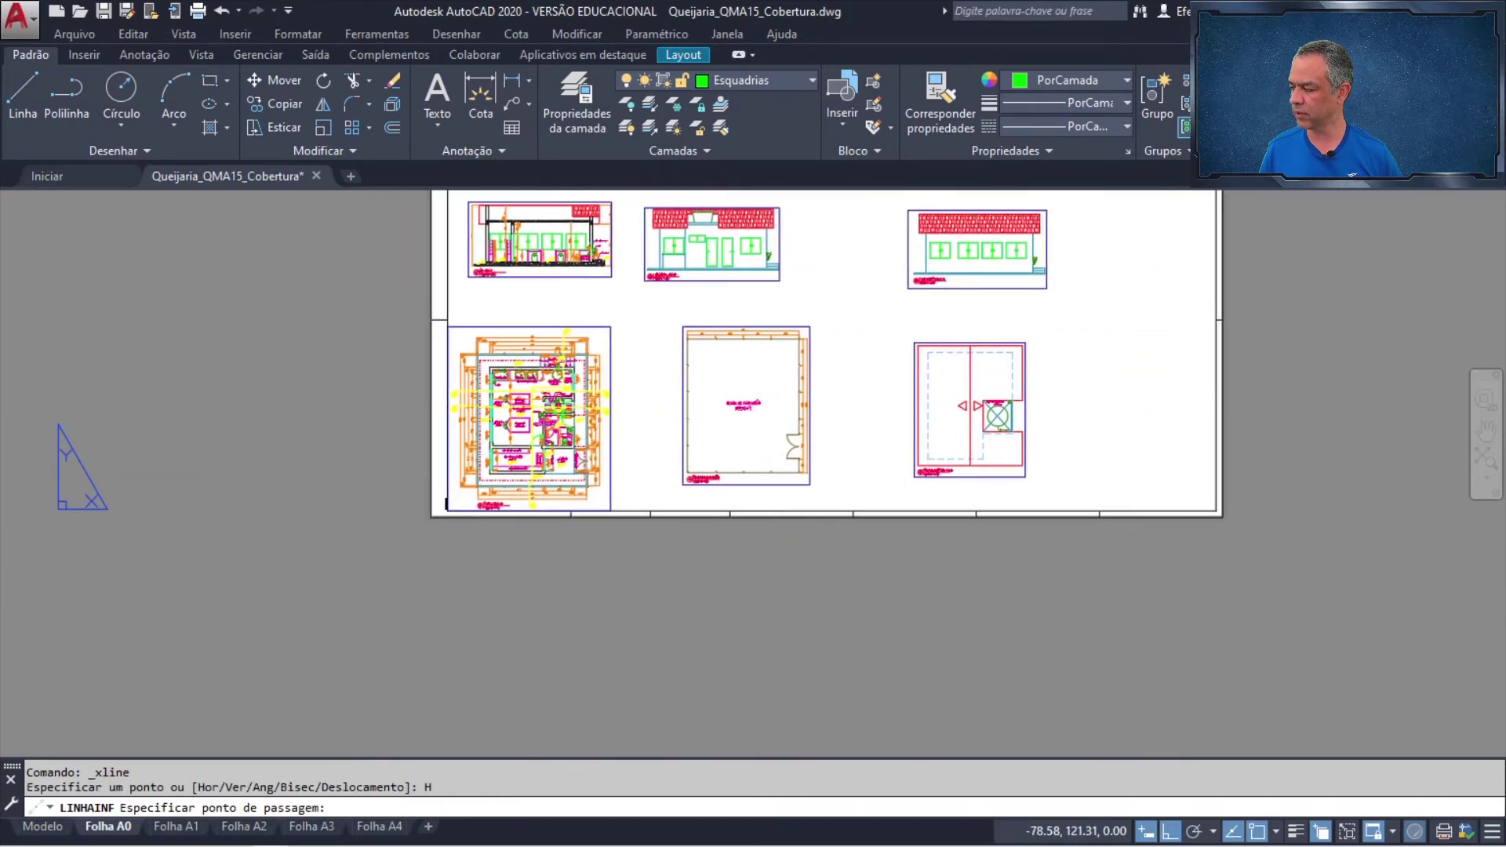
pyautogui.scroll(2, 430, 502)
pyautogui.scroll(5, 430, 502)
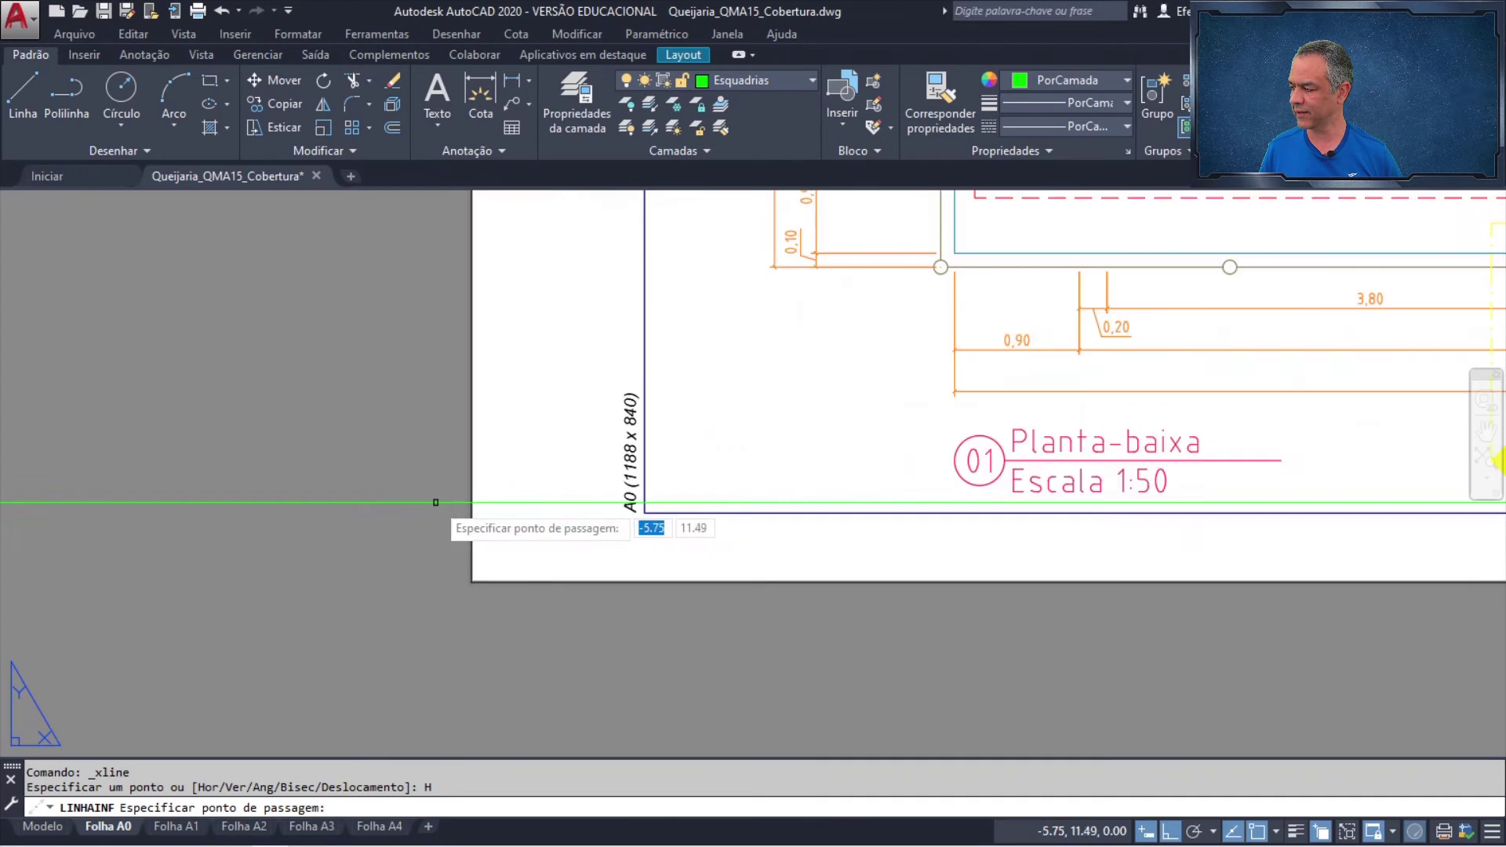
pyautogui.click(644, 513)
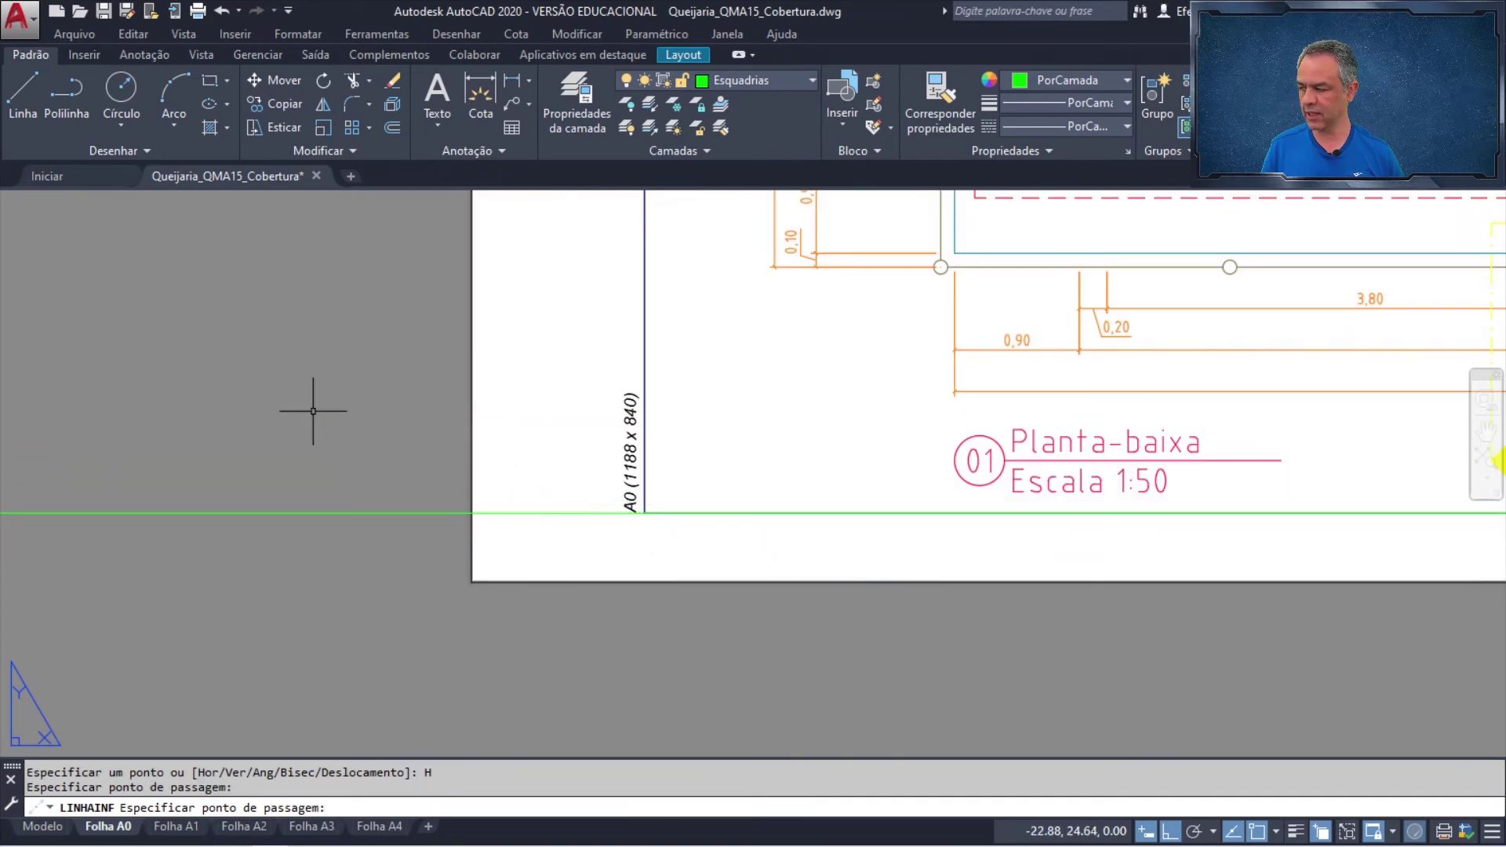
pyautogui.press('Return')
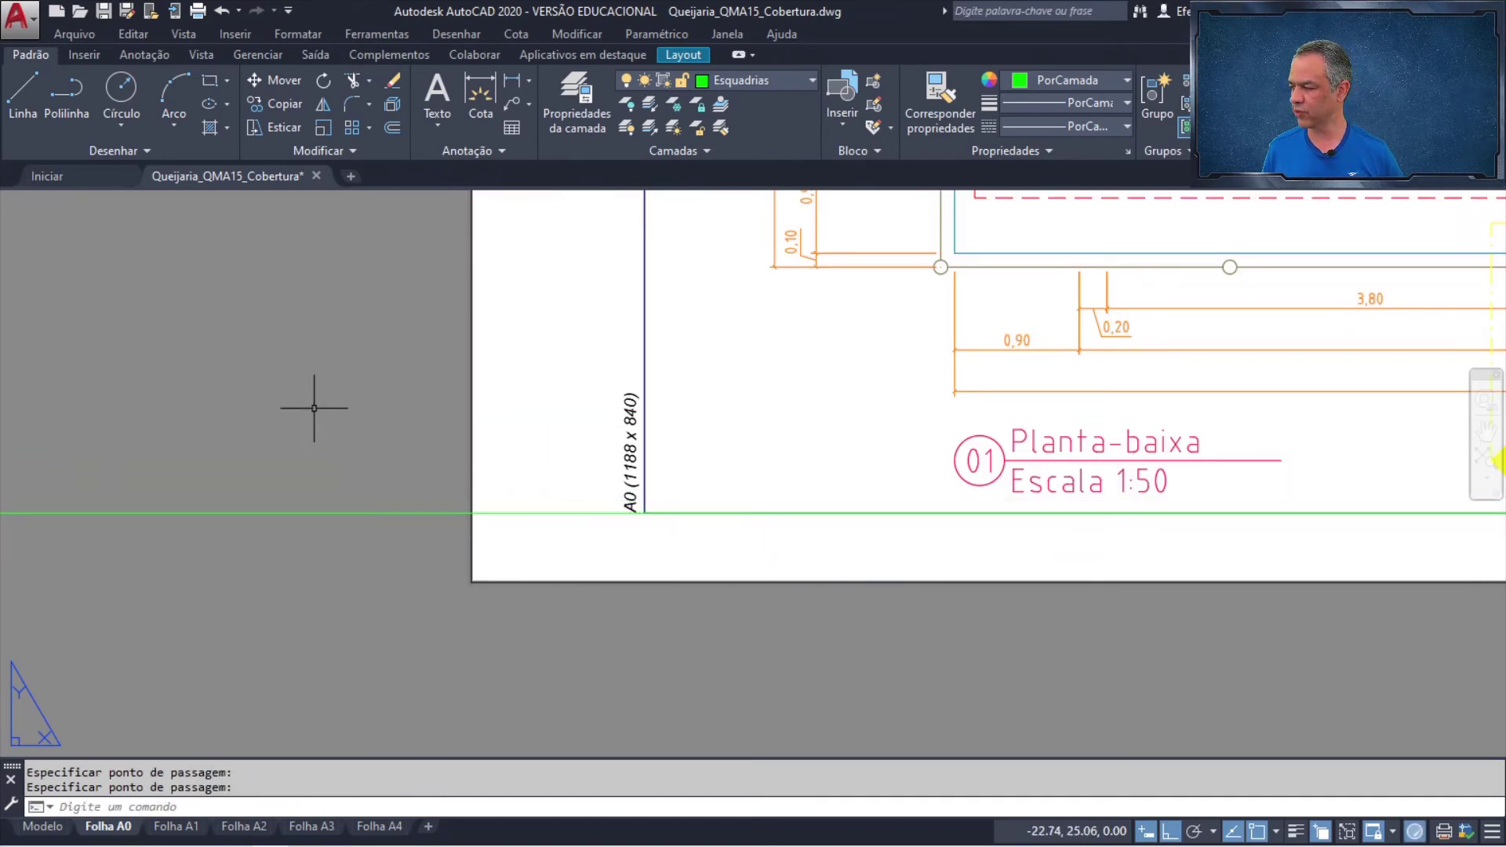
# - Offset the horizontal construction line 20 upward to mark the Margem inferior
pyautogui.middleClick(314, 407)
pyautogui.middleClick(313, 408)
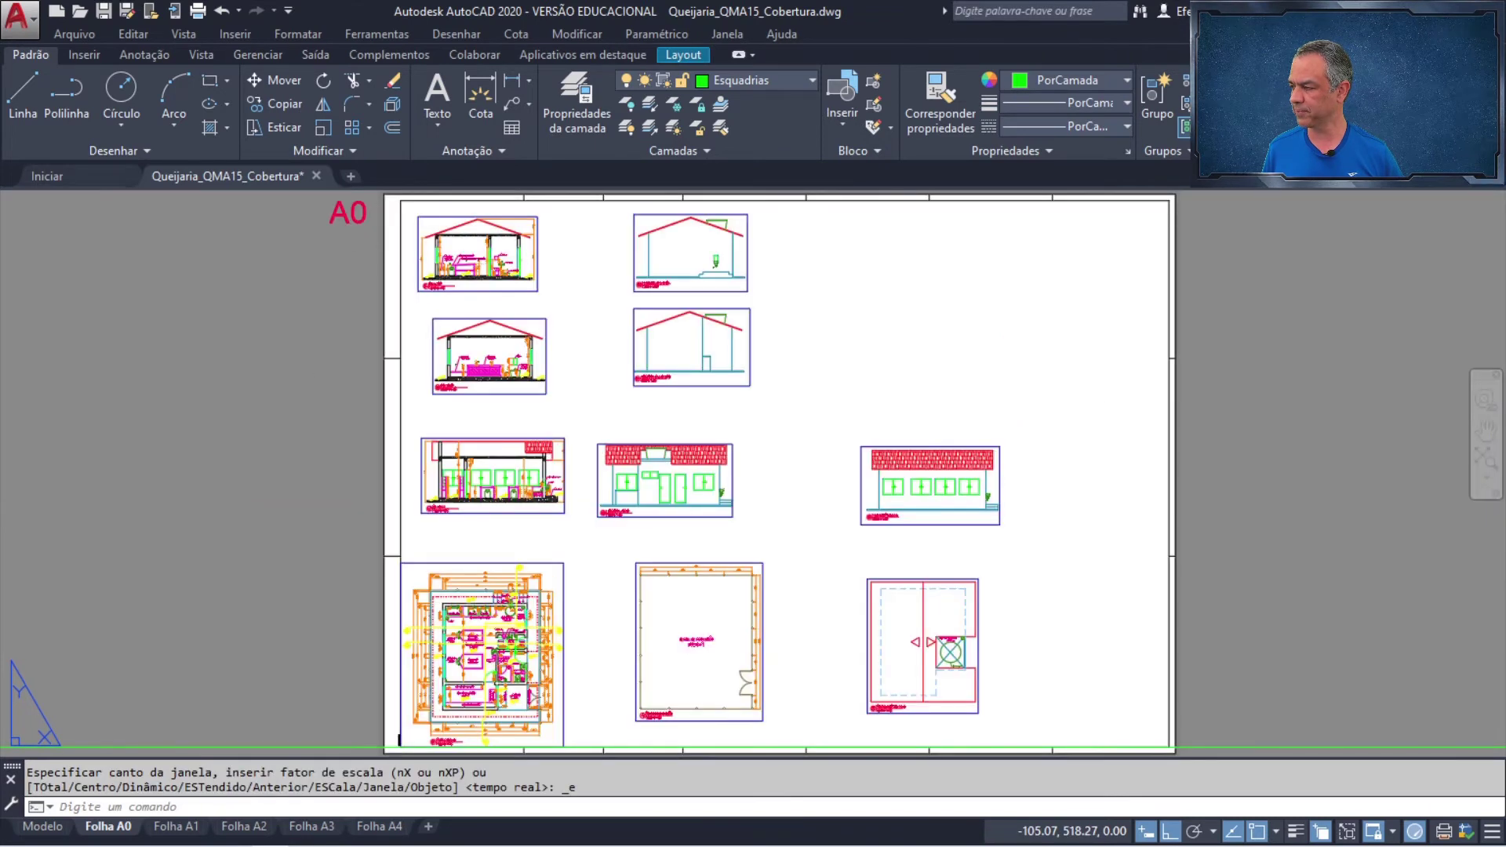
pyautogui.click(386, 128)
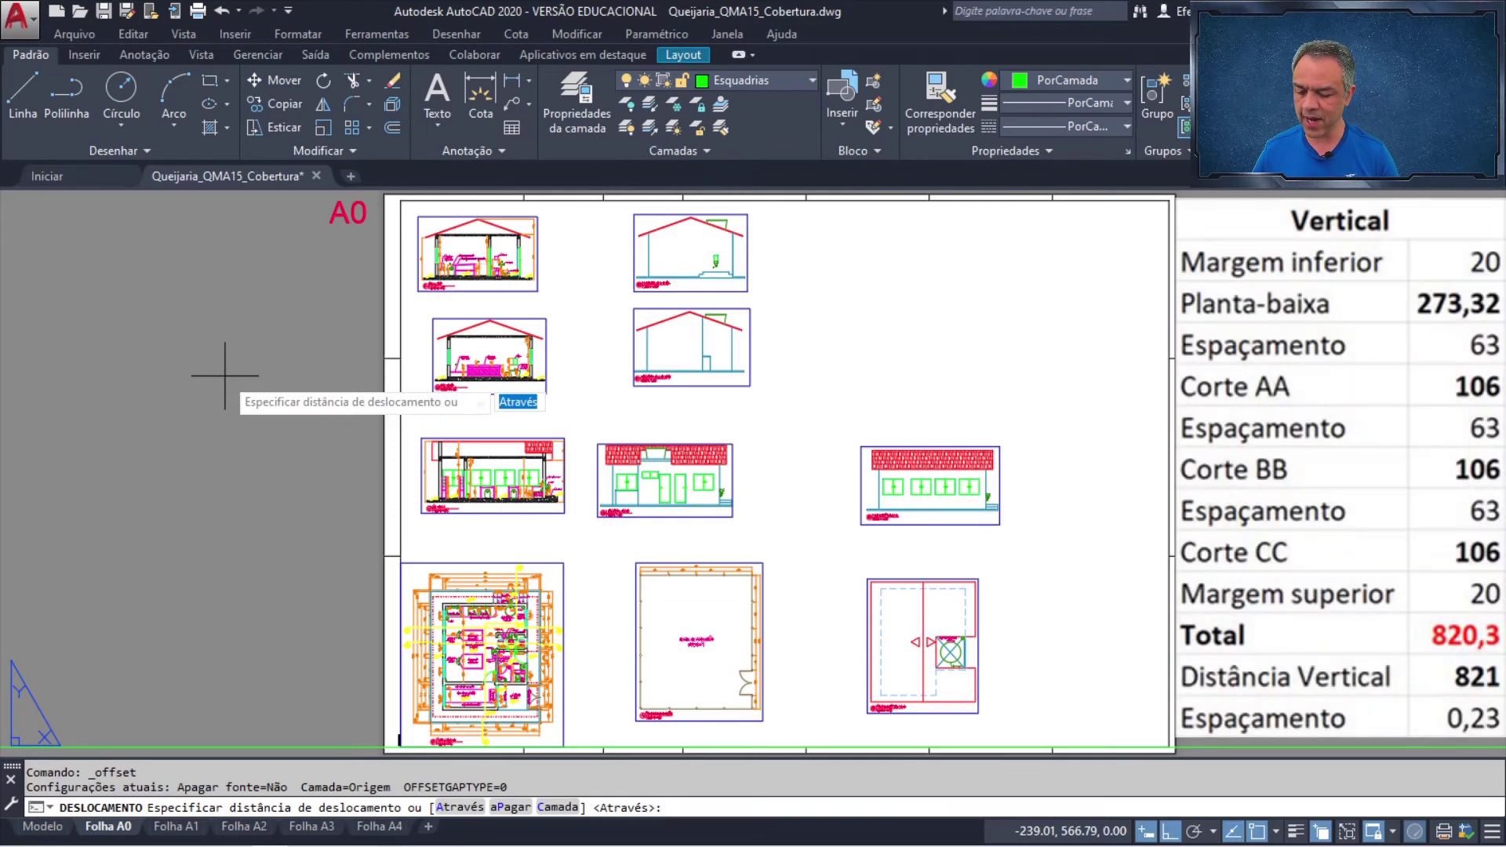
pyautogui.write('20')
pyautogui.press('Return')
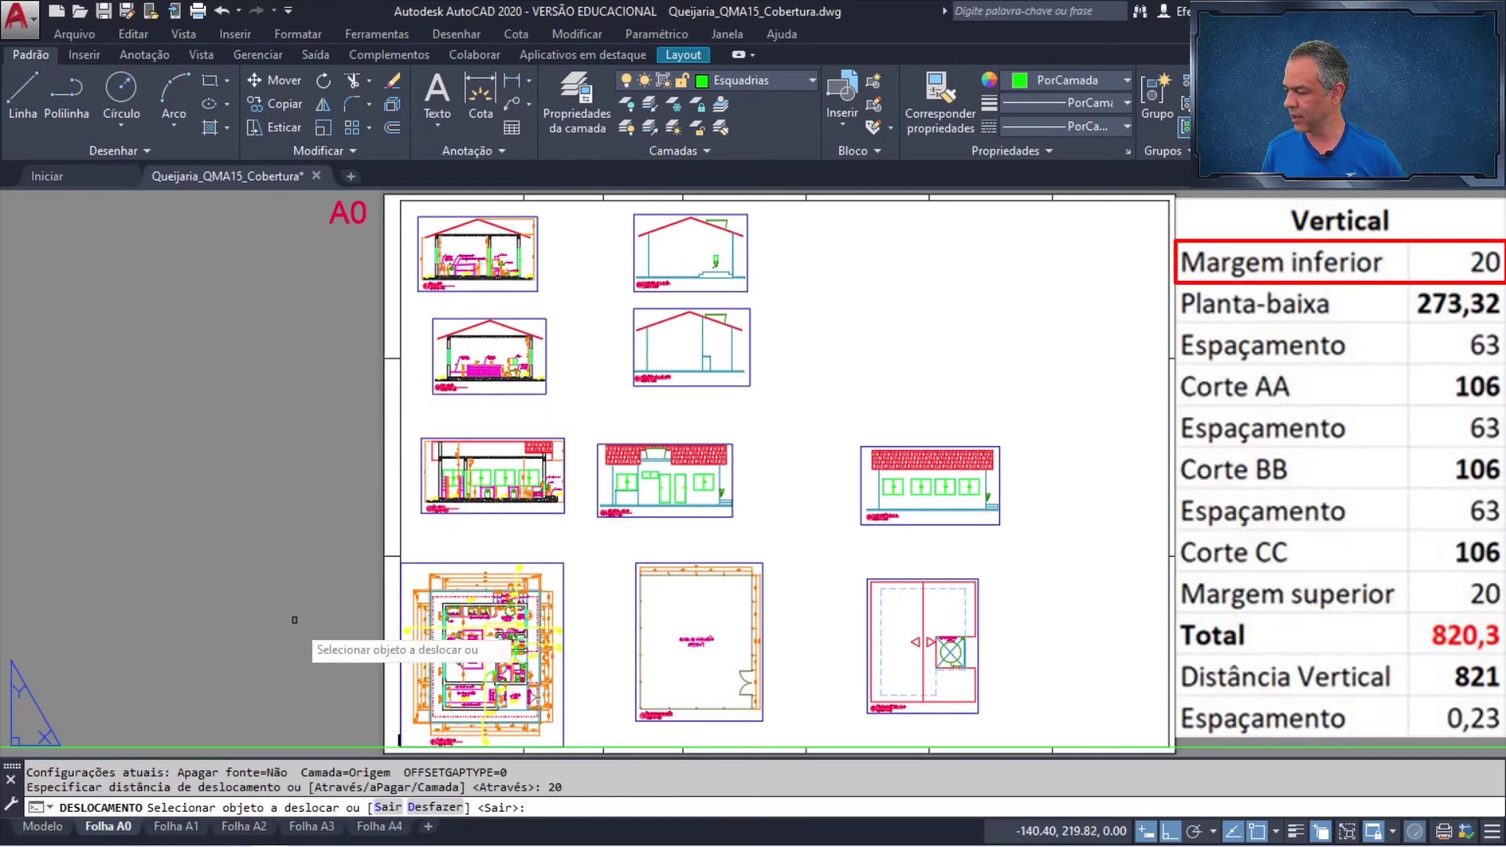
pyautogui.click(318, 747)
pyautogui.click(306, 603)
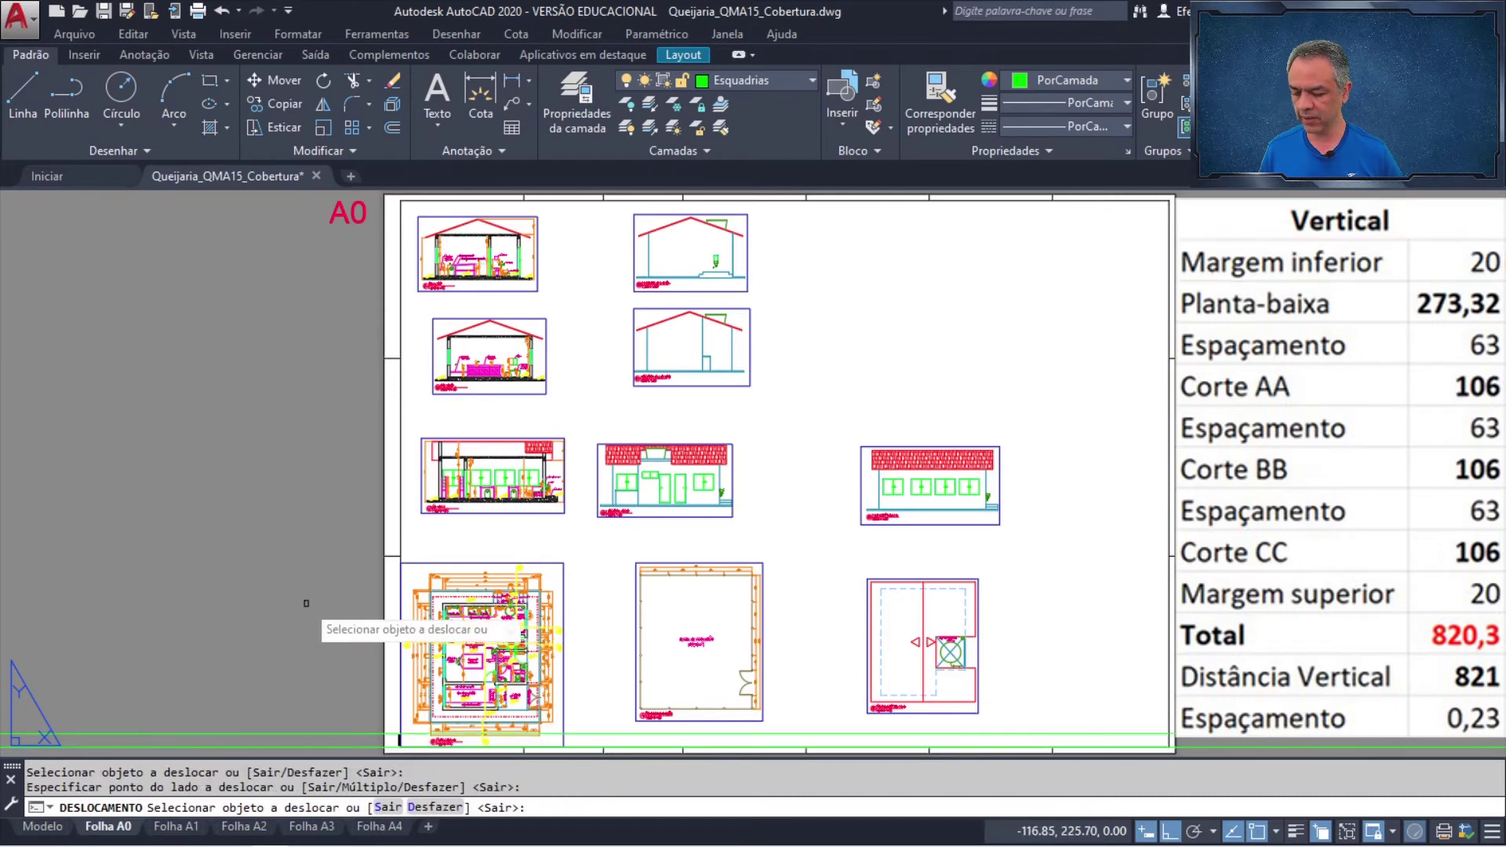
# - Offset the Margem inferior guide line 273.32 upward to mark the height of the Planta-baixa
pyautogui.press('Return')
pyautogui.press('Return')
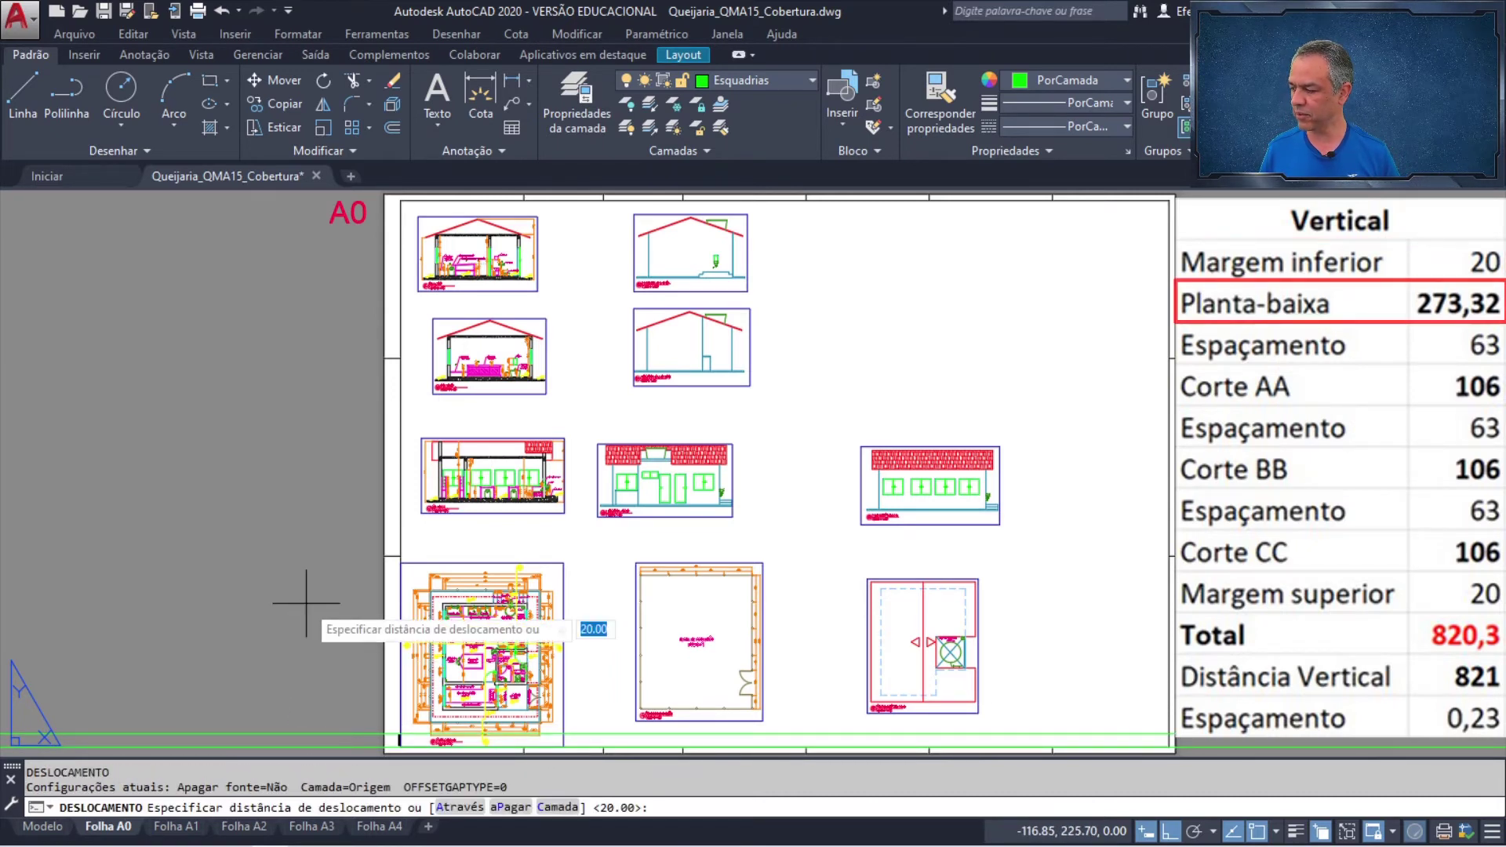
pyautogui.write('27')
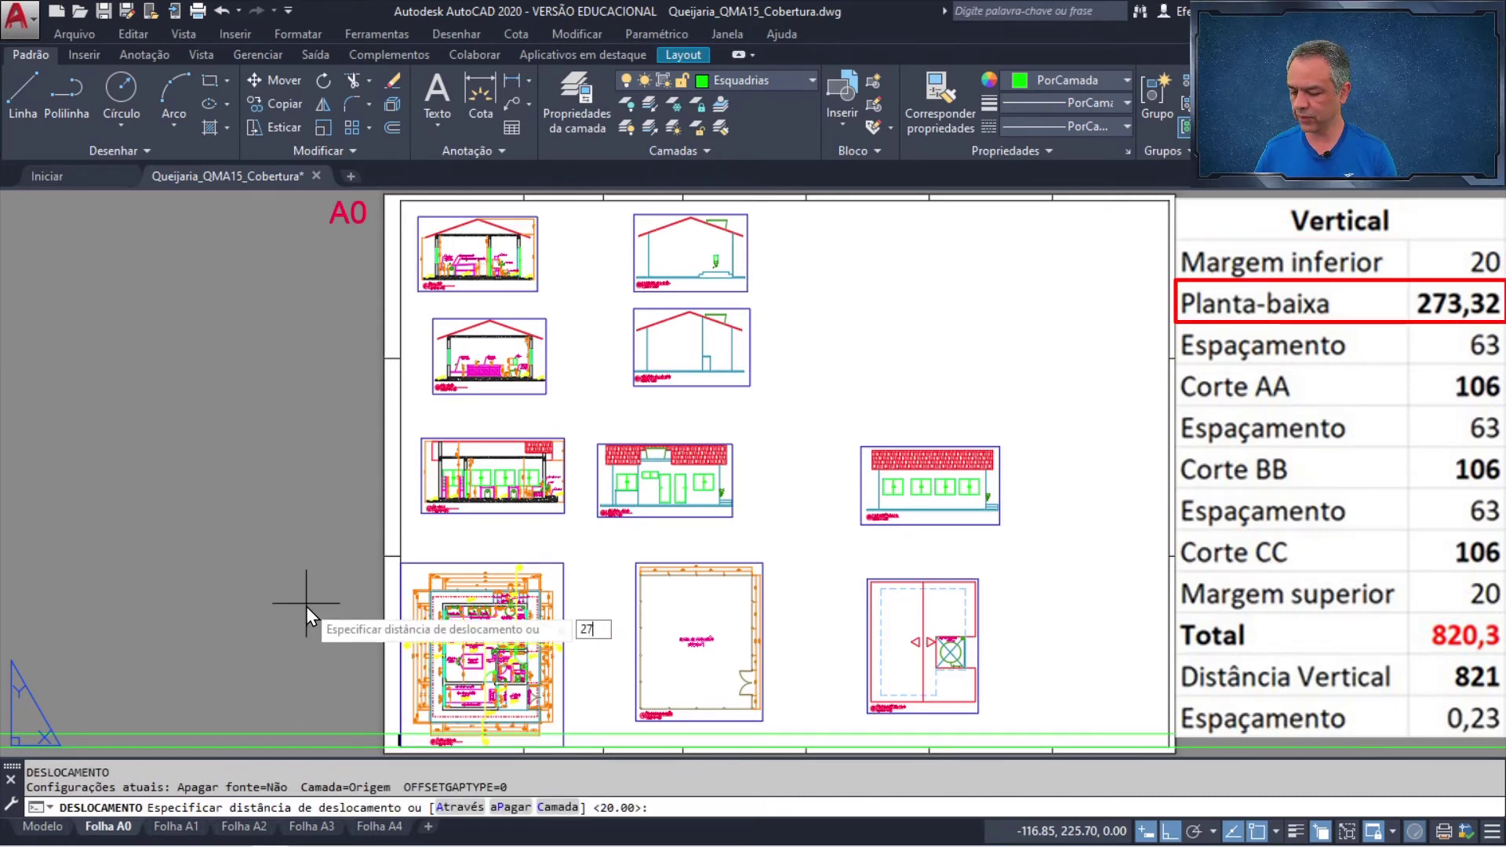
pyautogui.write('3.3')
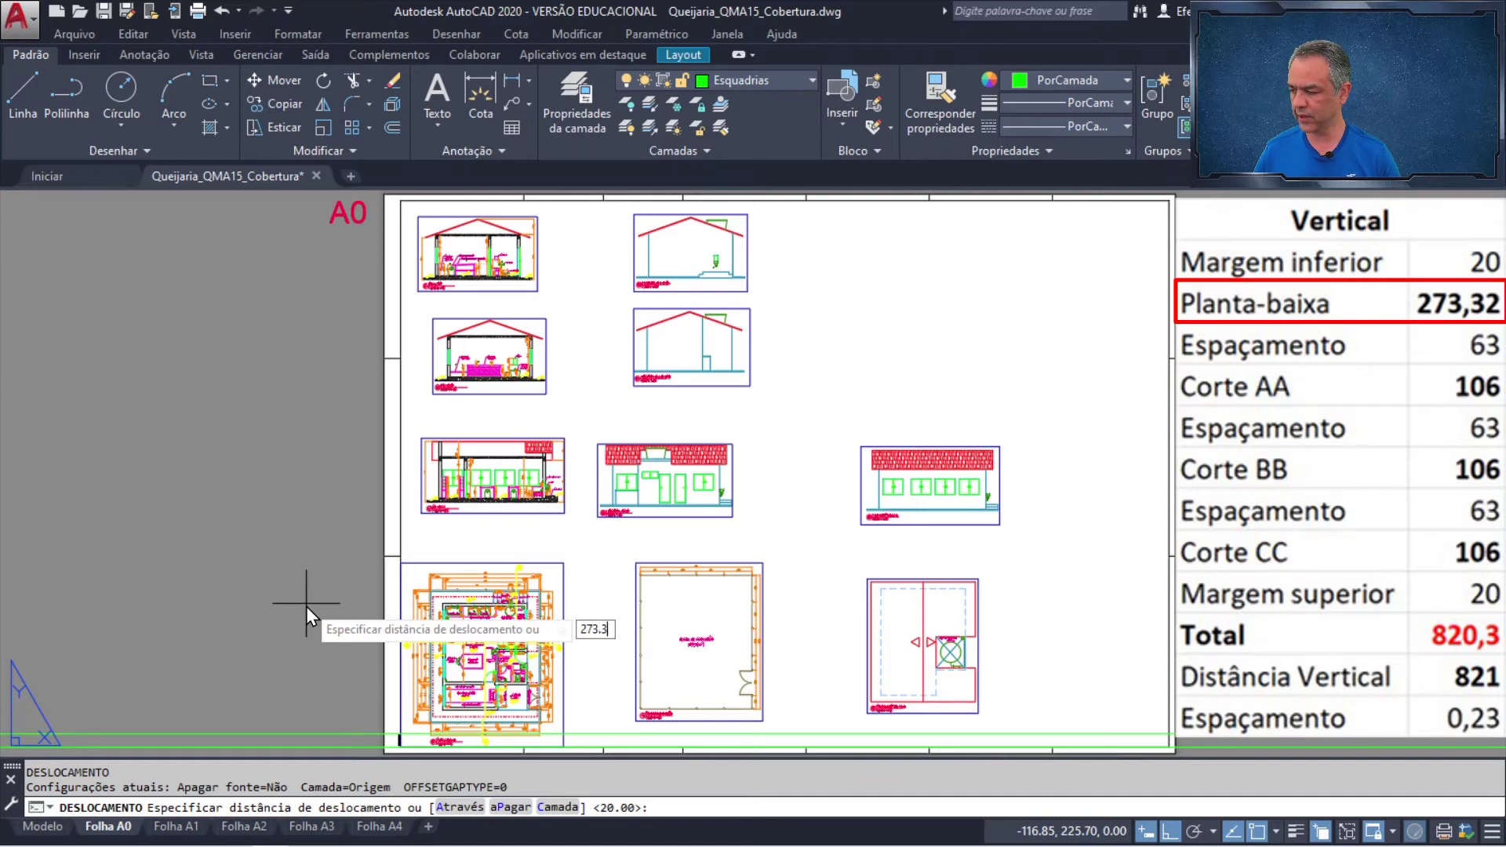
pyautogui.write('2')
pyautogui.press('Return')
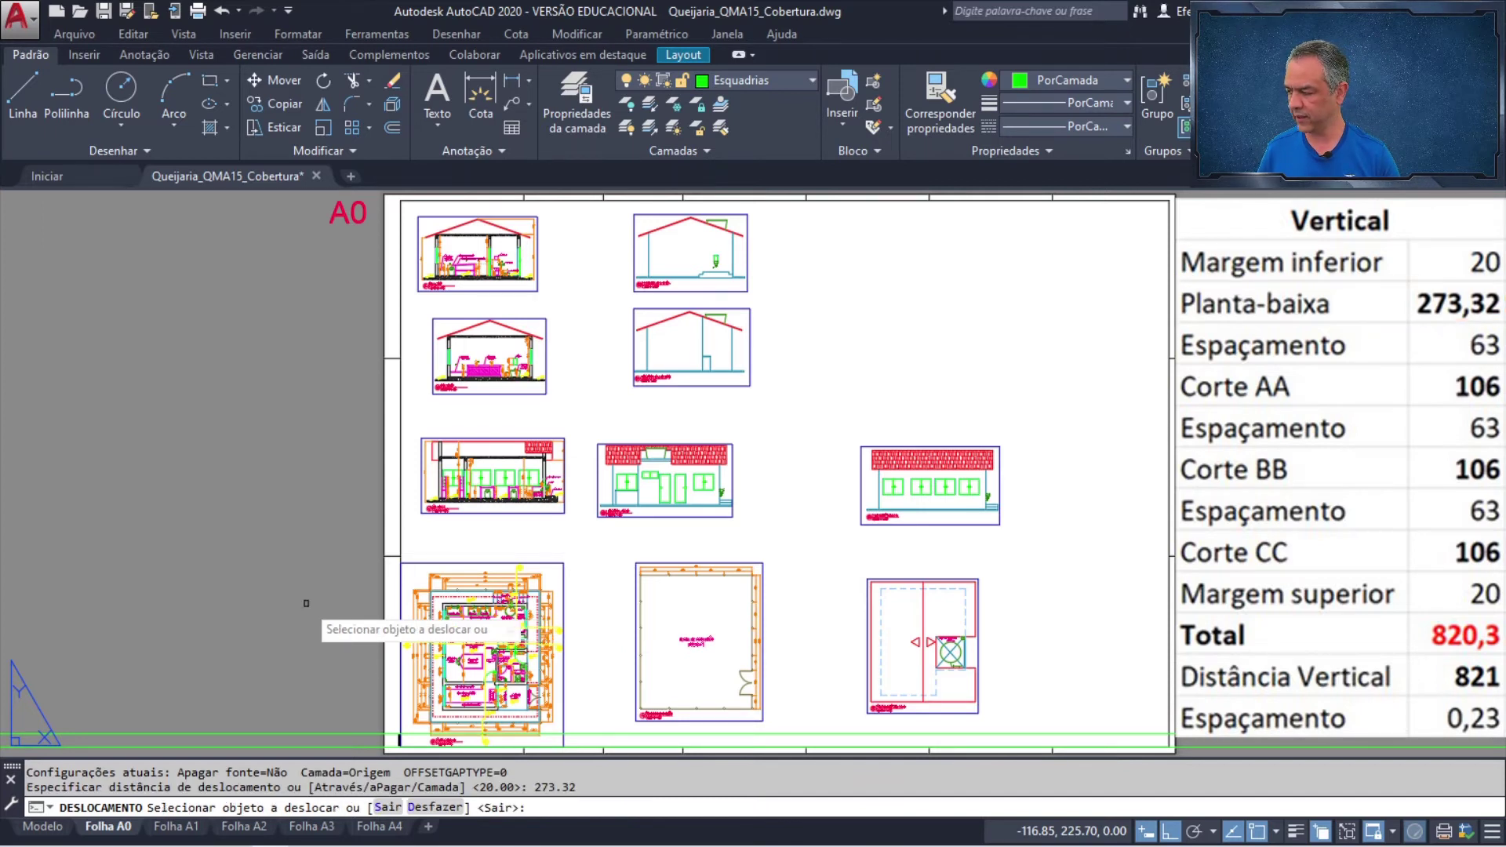
pyautogui.click(325, 737)
pyautogui.click(312, 497)
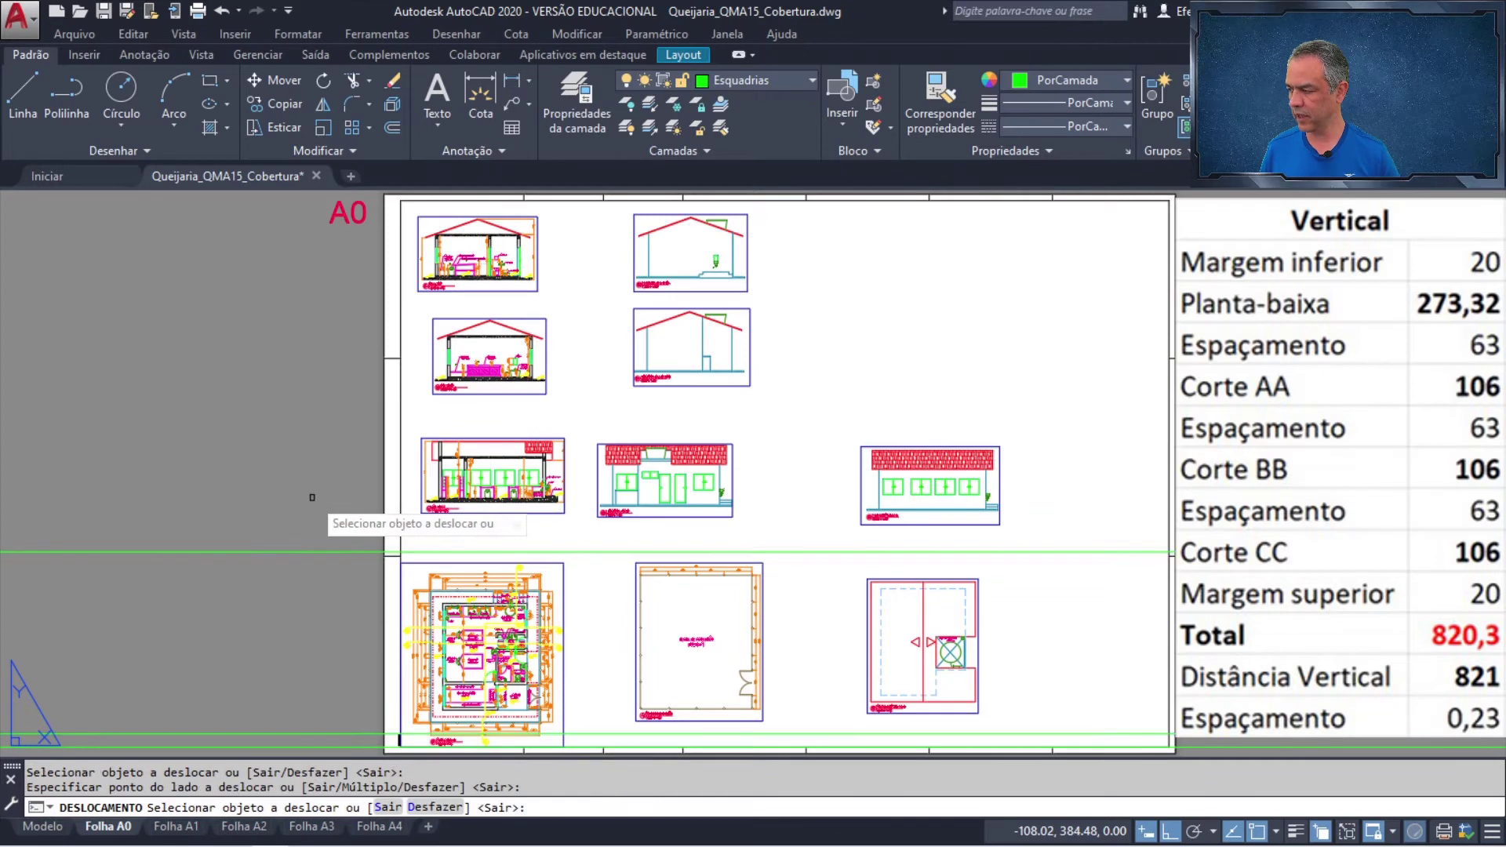
# - Offset the guide line above the Planta-baixa 63 upward to mark the first vertical Espaçamento
pyautogui.press('Return')
pyautogui.press('Return')
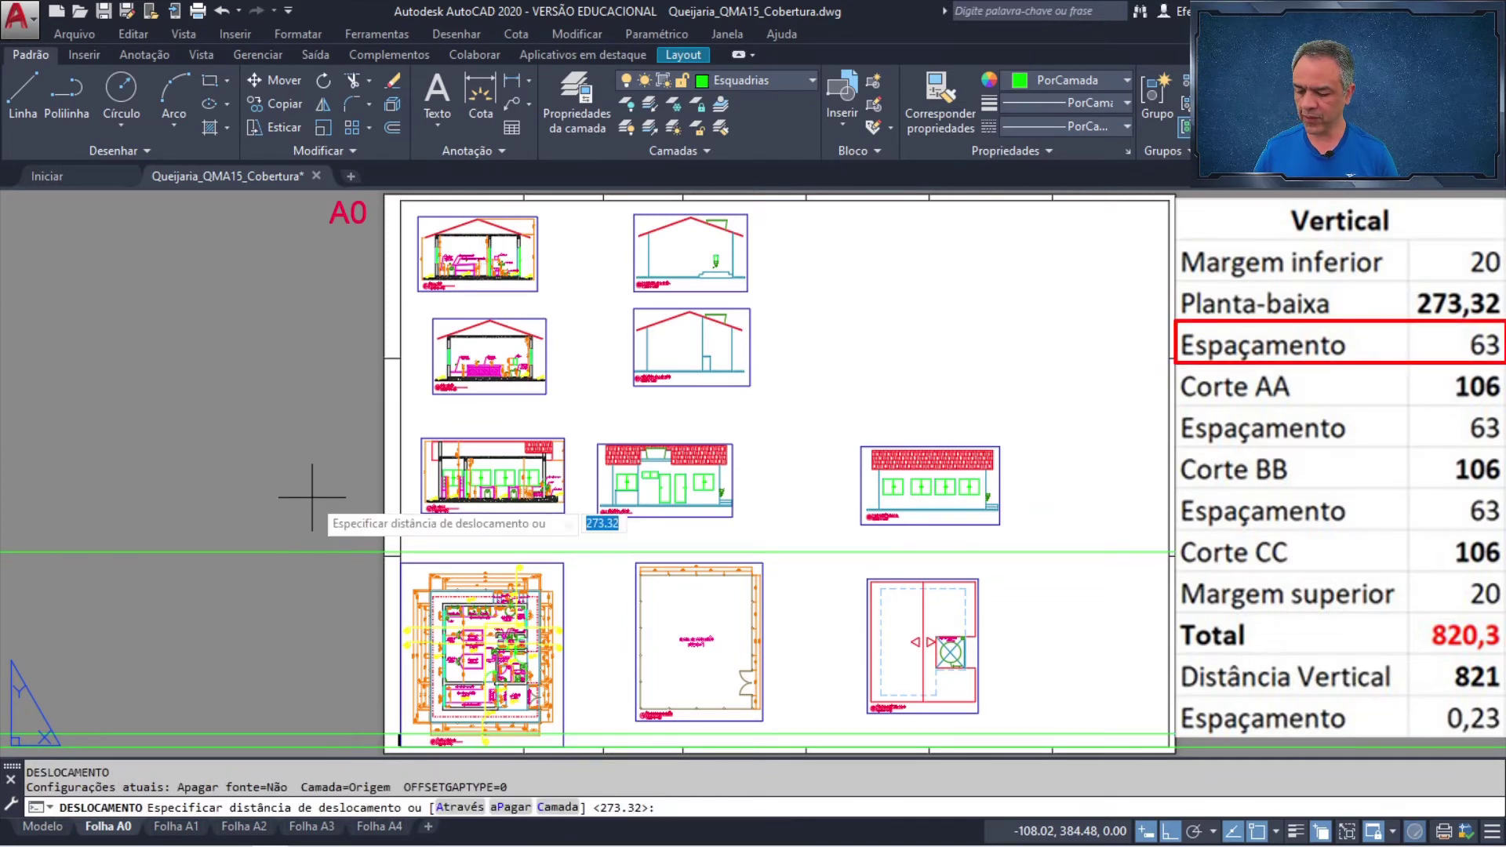
pyautogui.write('63')
pyautogui.press('Return')
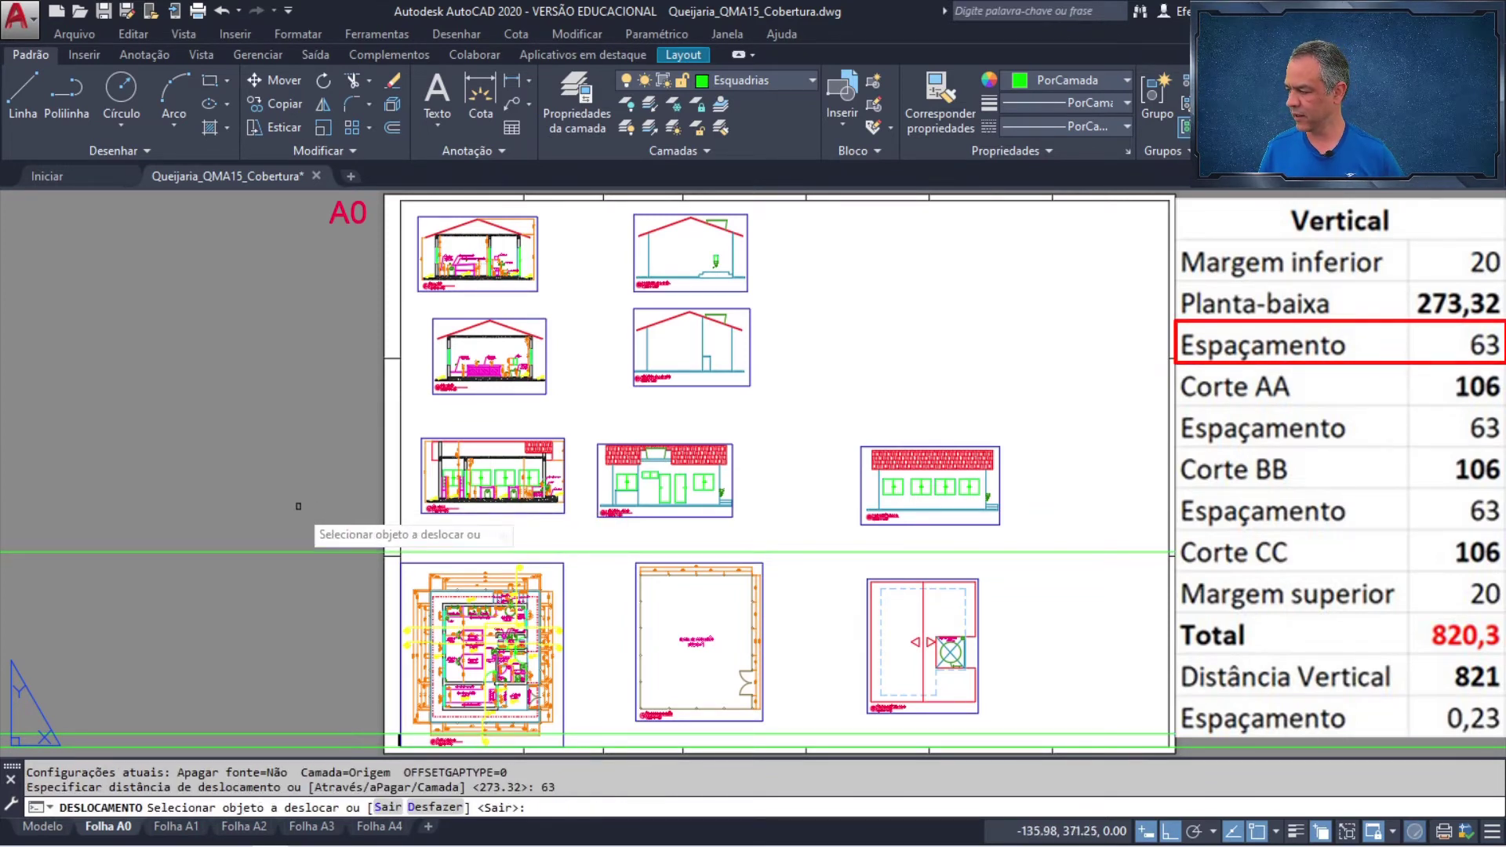
pyautogui.click(315, 549)
pyautogui.click(318, 475)
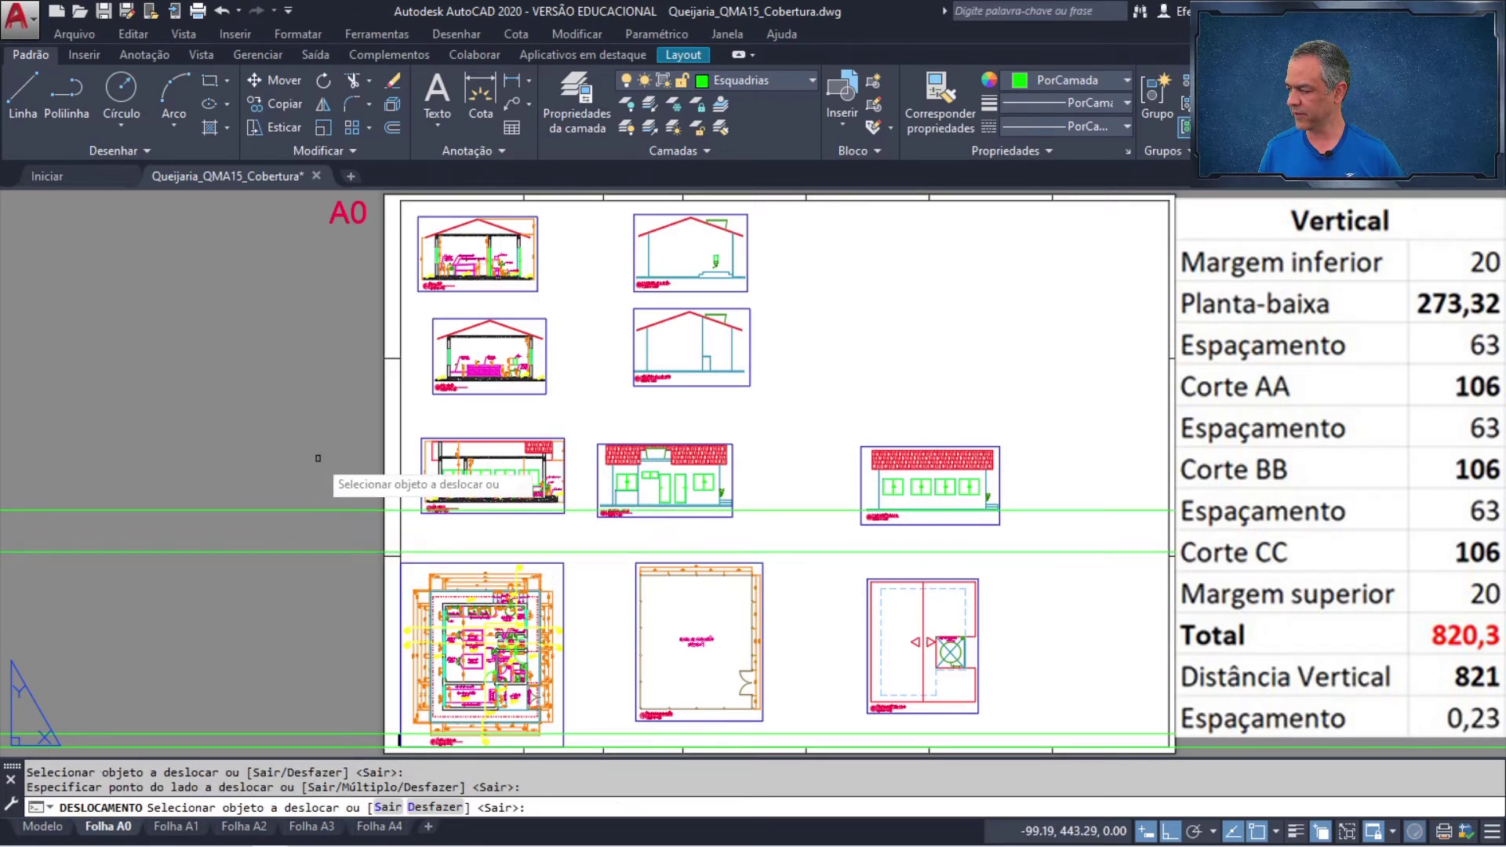
# - Offset the topmost horizontal construction line upward by 106 to reserve the height of Corte AA
pyautogui.press('Return')
pyautogui.press('Return')
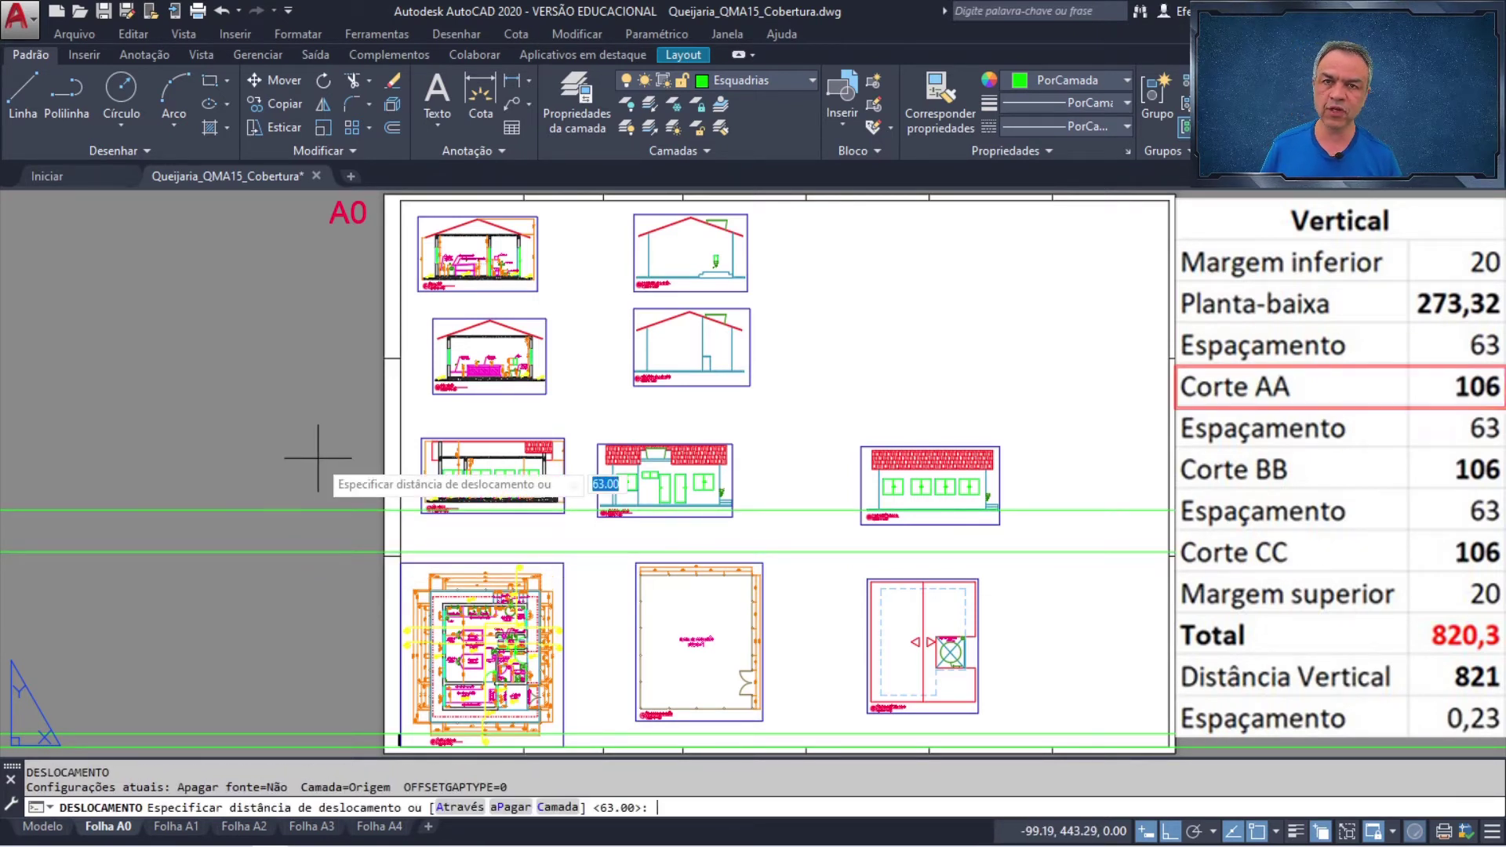
pyautogui.write('106')
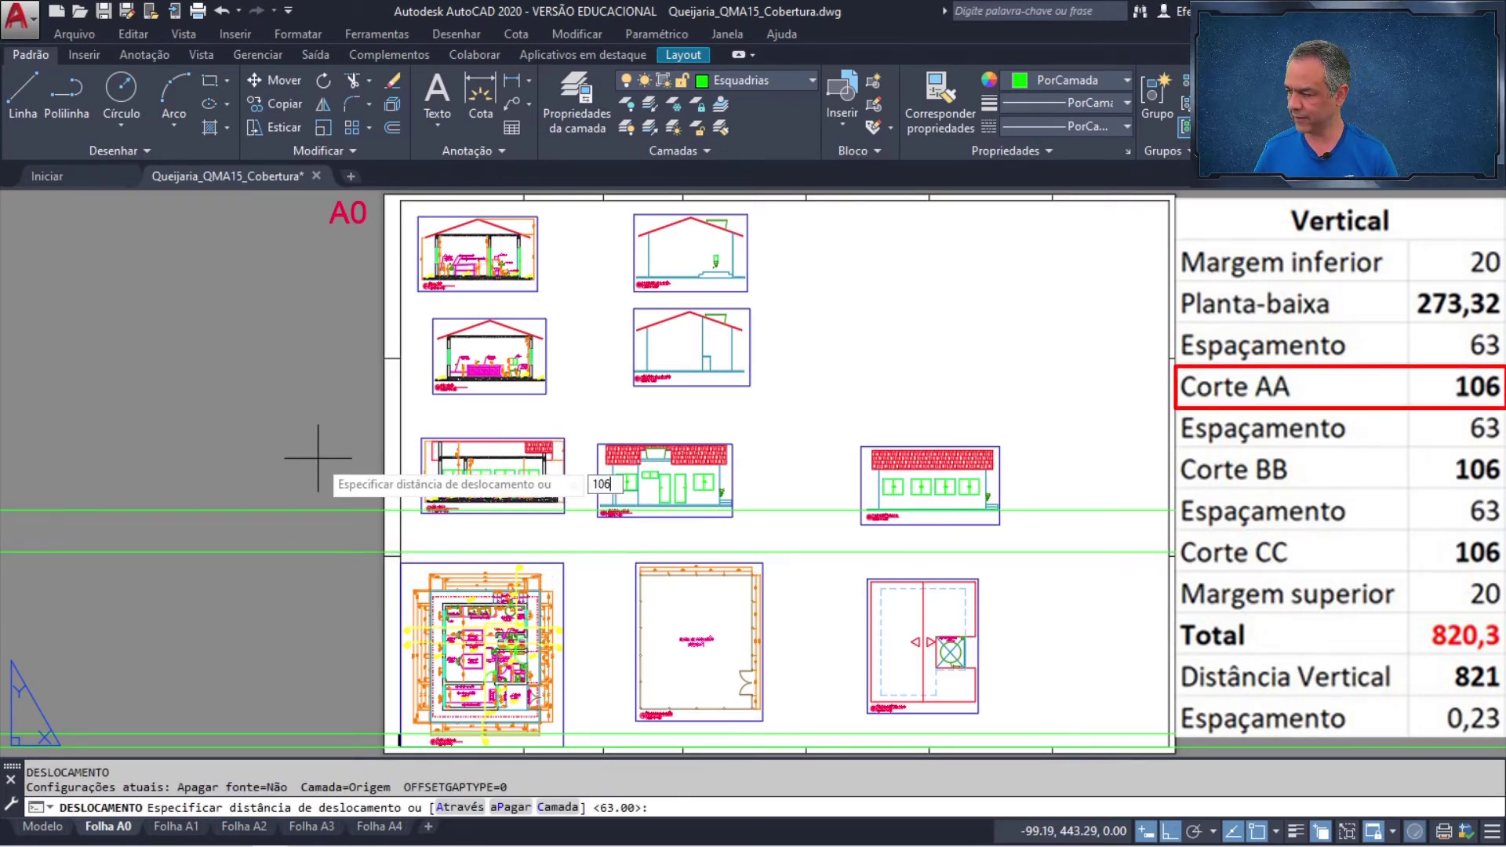
pyautogui.press('Return')
pyautogui.click(317, 511)
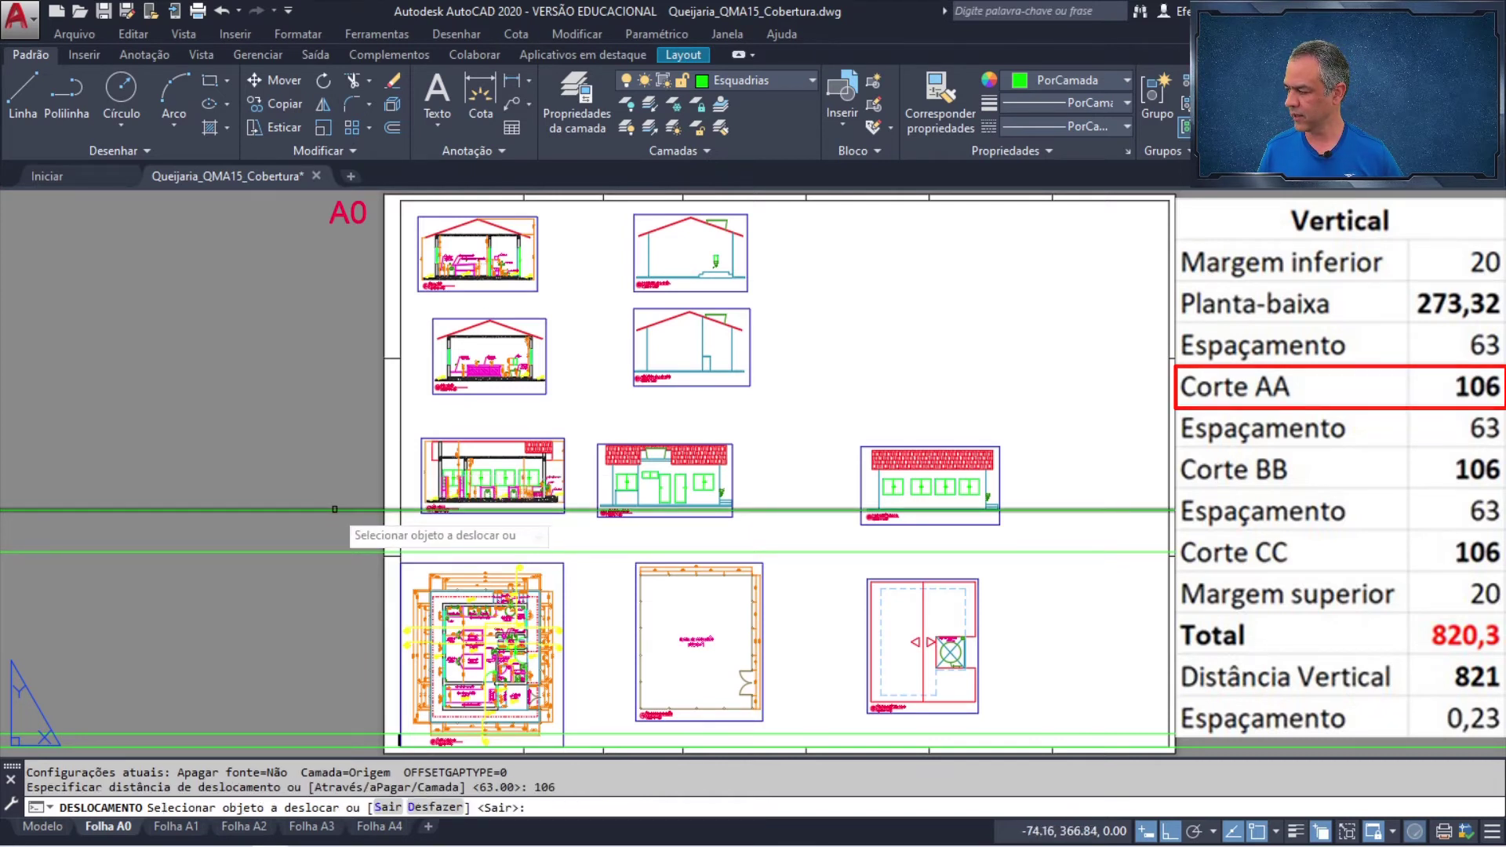
pyautogui.click(321, 378)
pyautogui.press('Return')
# - Offset the line marking the top of Corte AA upward by 63 for the spacing below Corte BB
pyautogui.press('Return')
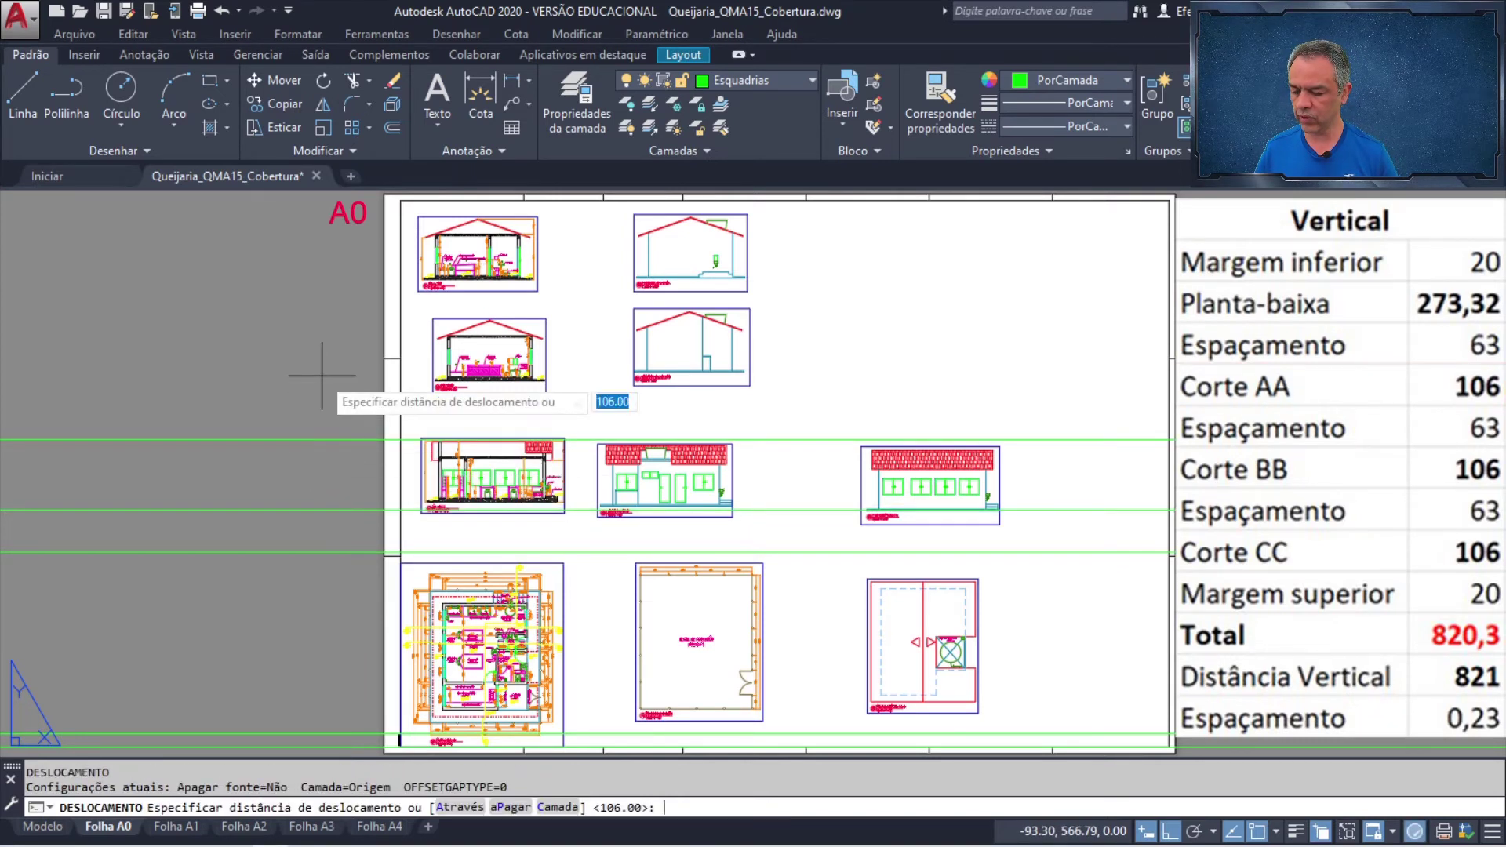
pyautogui.write('63')
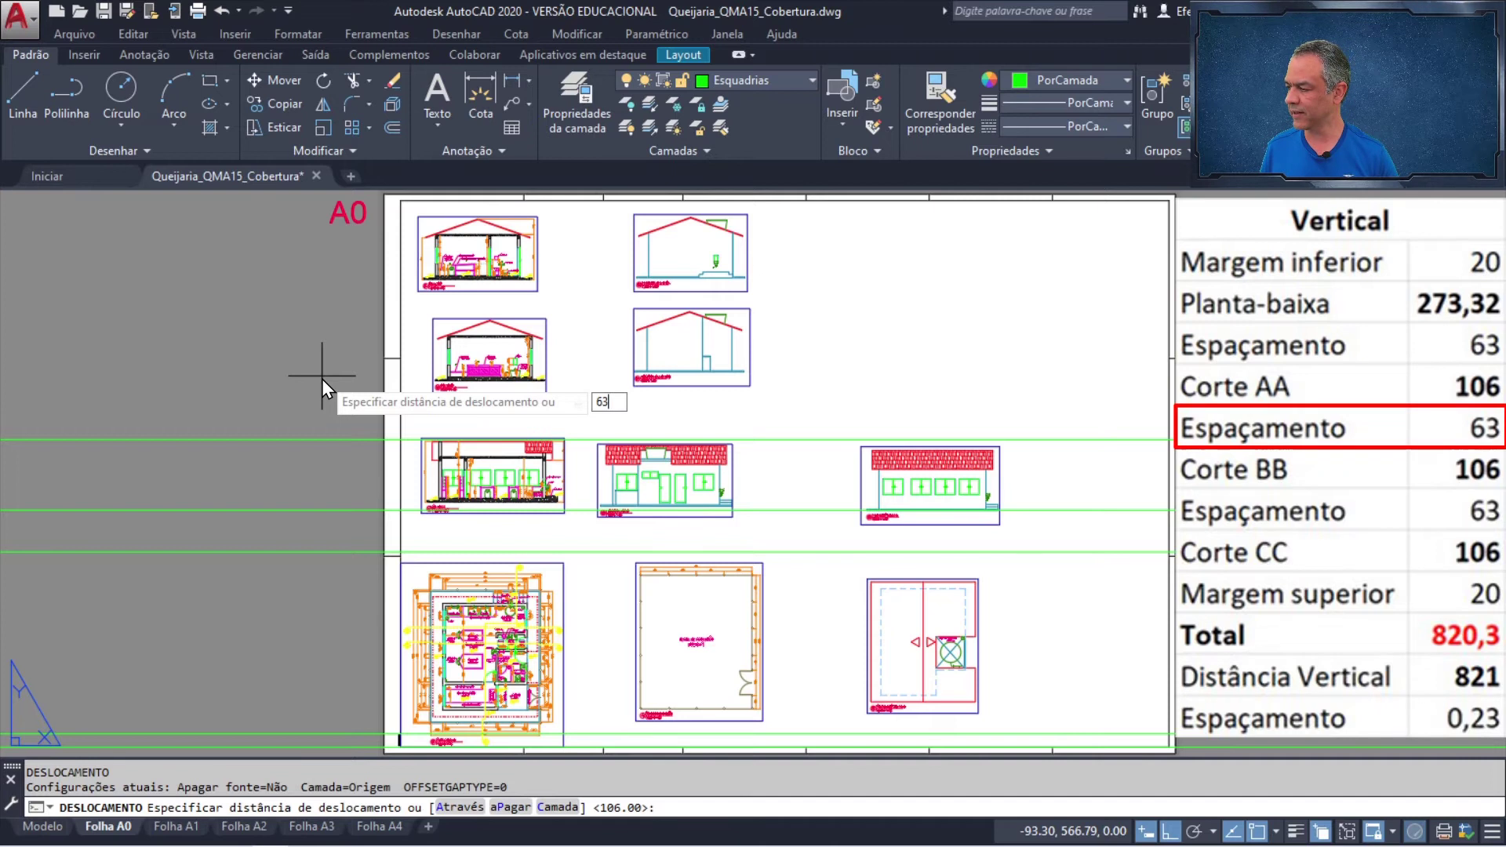
pyautogui.press('Return')
pyautogui.click(356, 439)
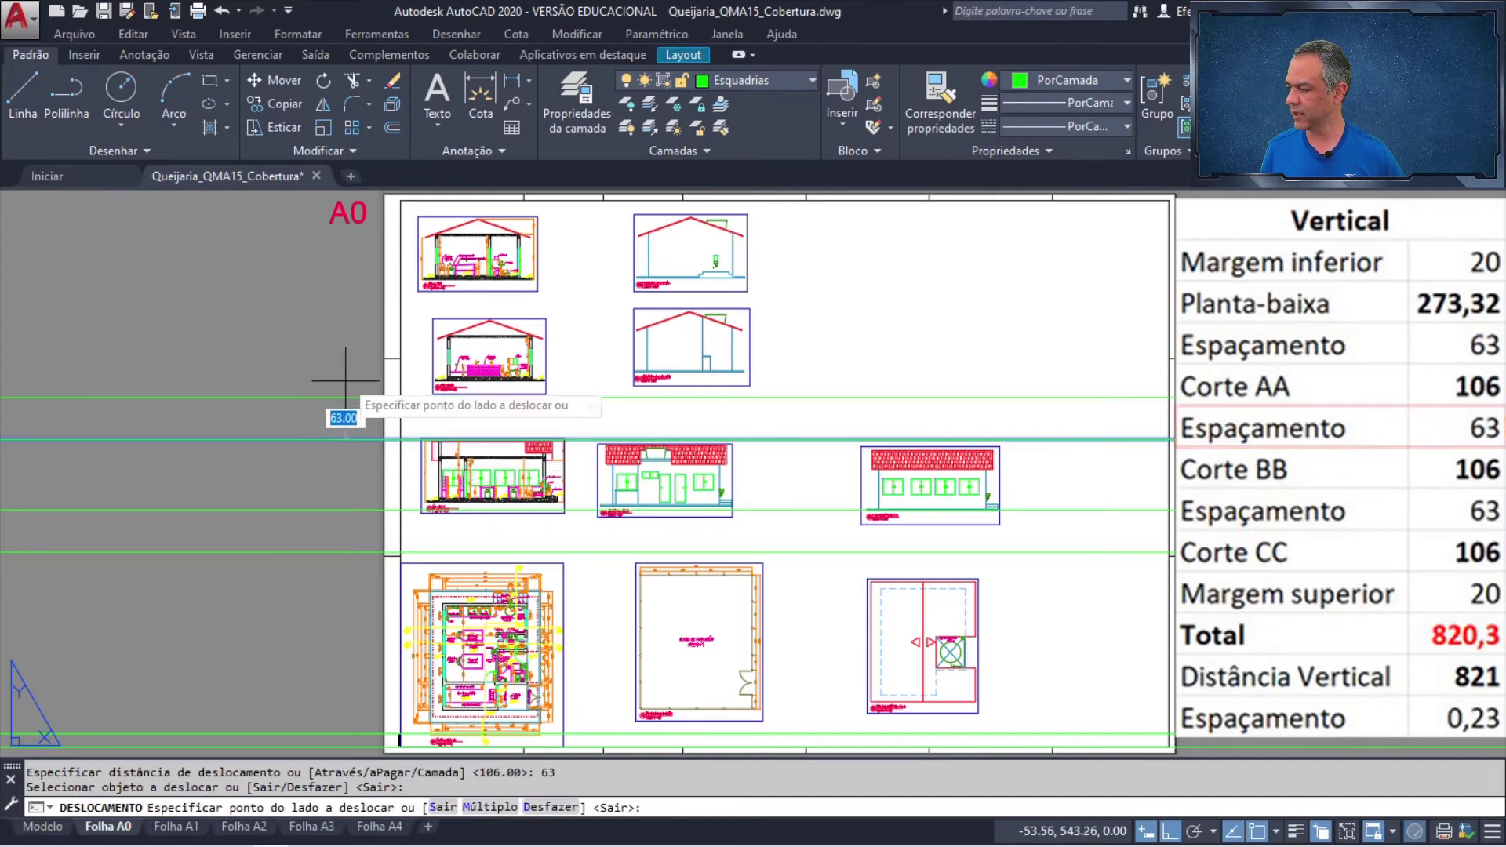
pyautogui.click(340, 365)
pyautogui.press('Return')
# - Offset the newest horizontal construction line upward by 106 to reserve the height of Corte BB
pyautogui.press('Return')
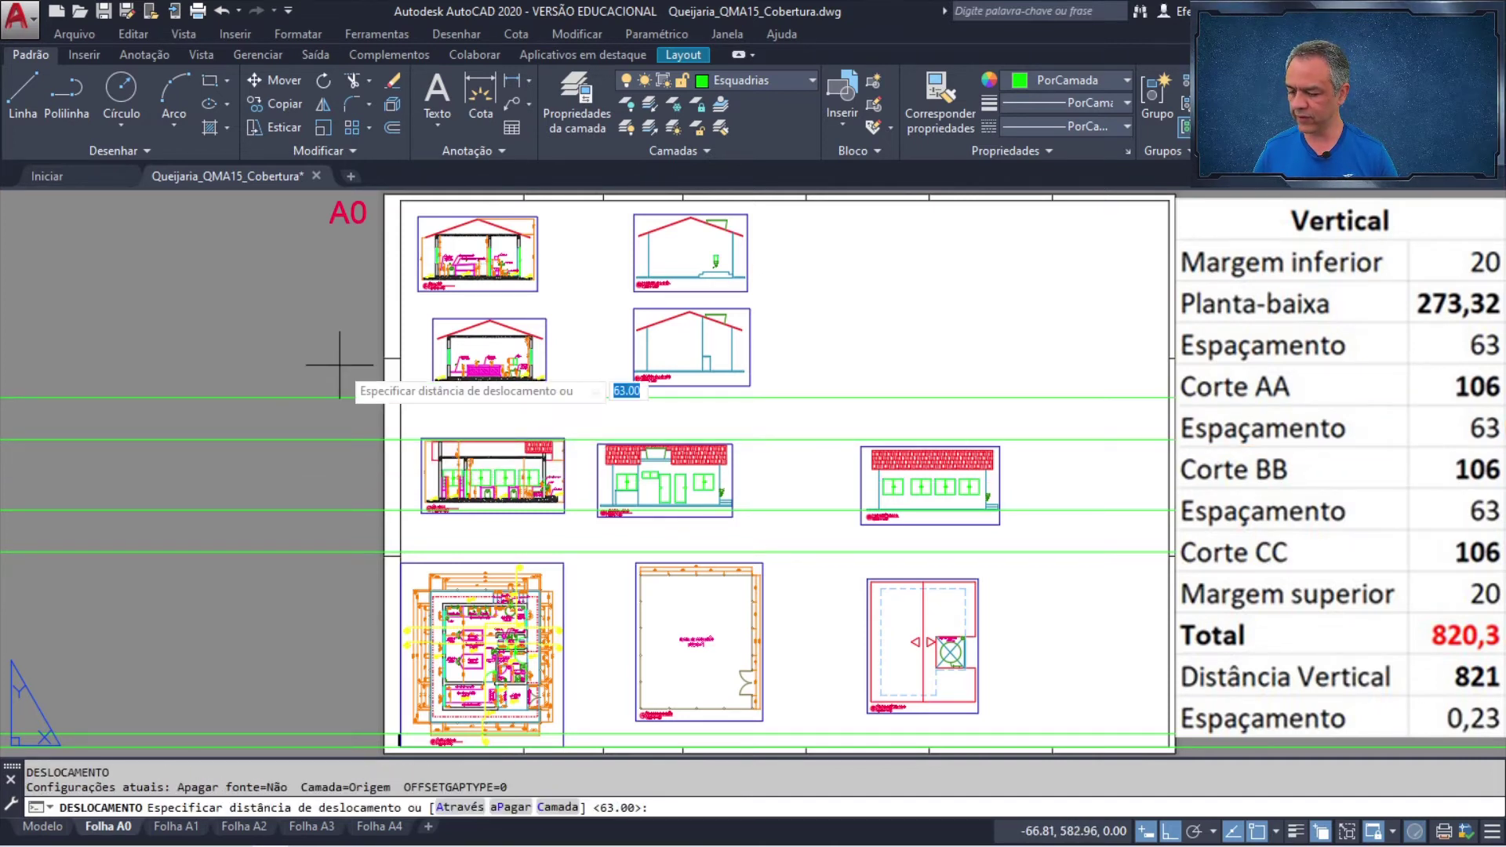
pyautogui.write('106')
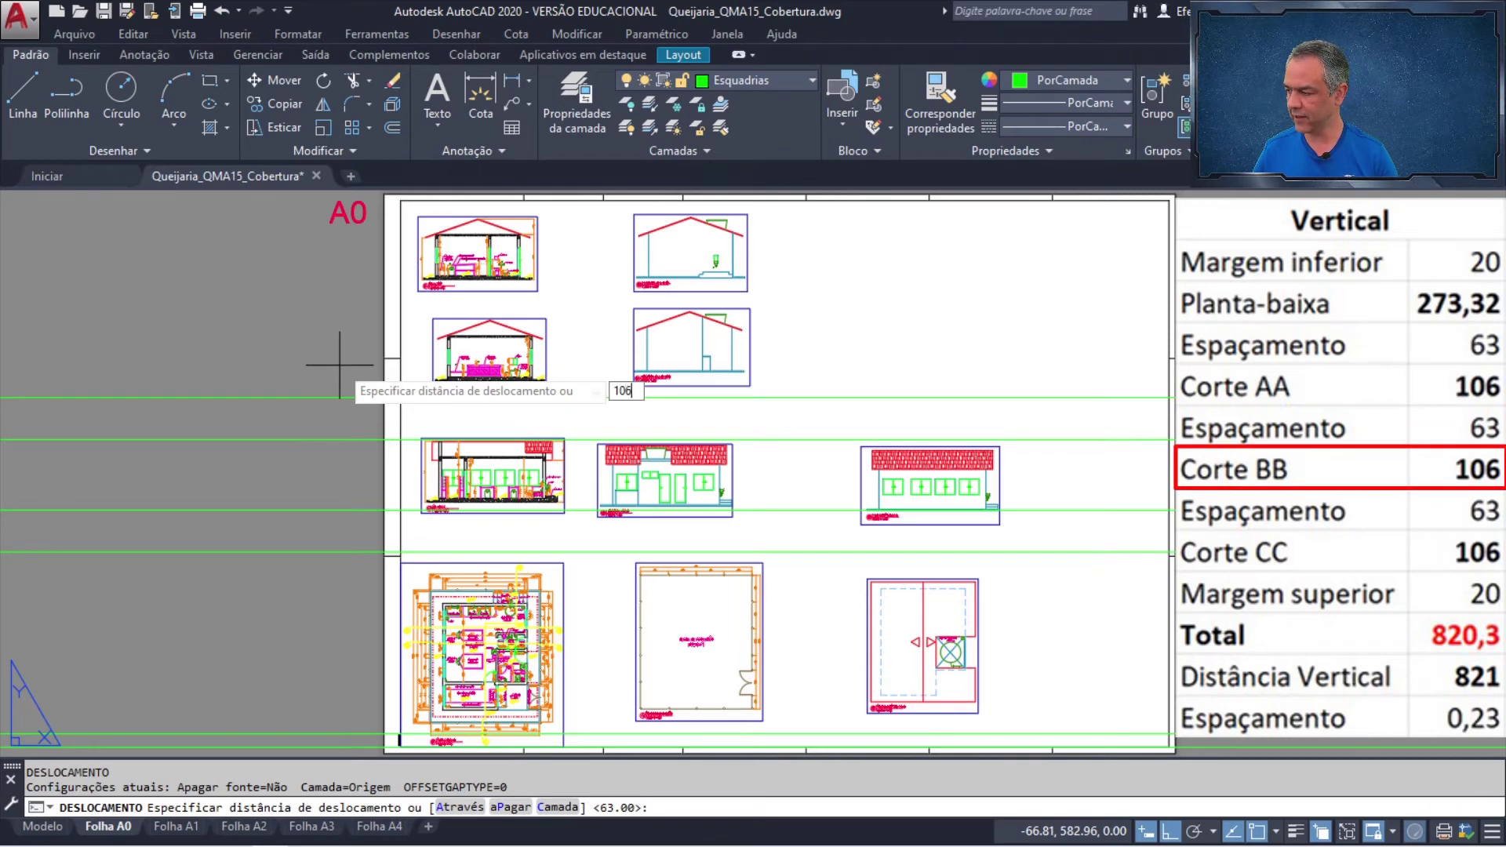
pyautogui.press('Return')
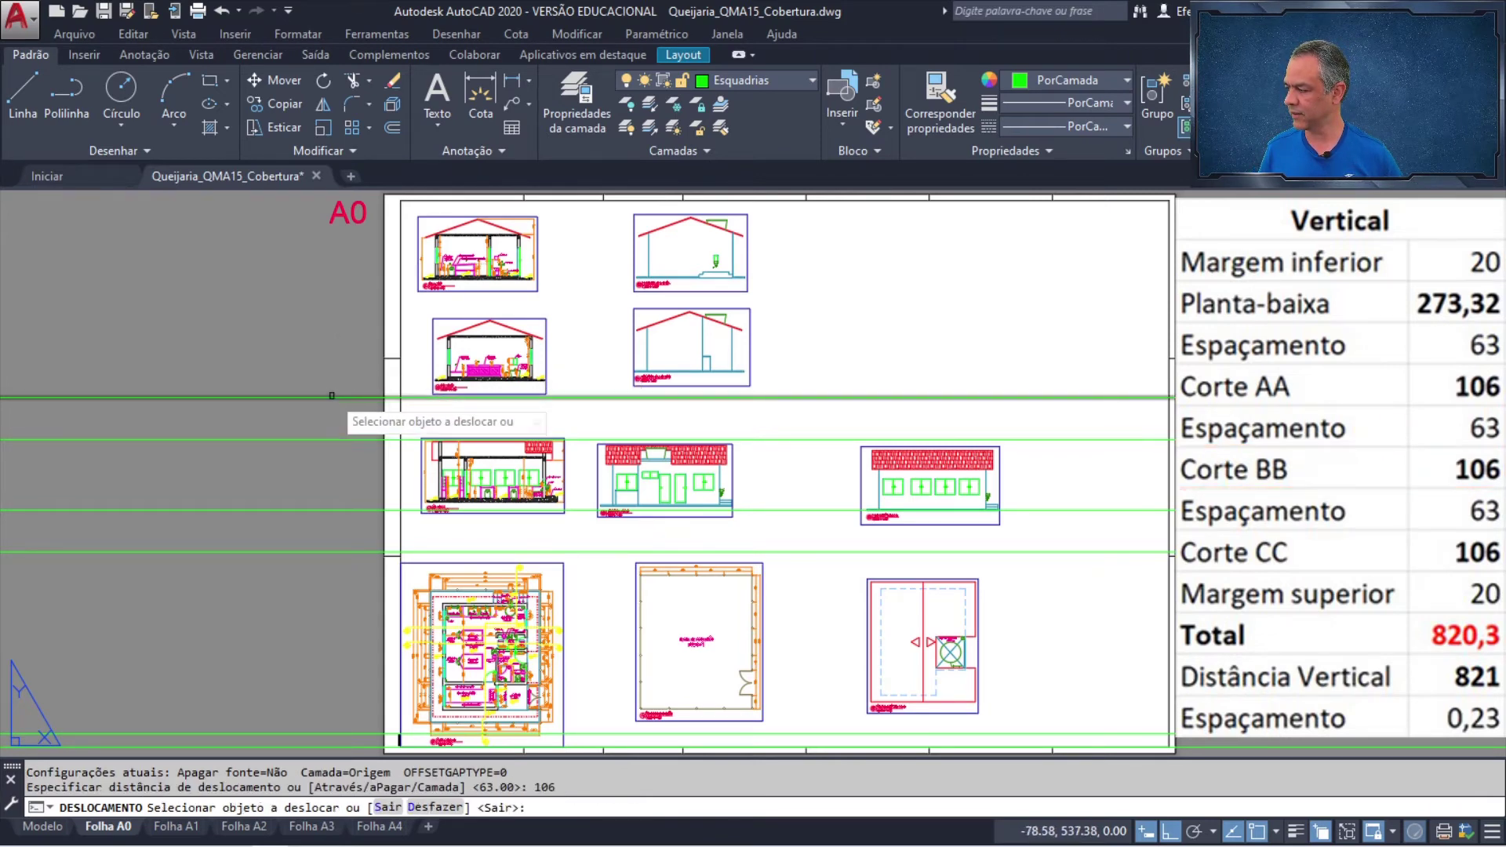
pyautogui.click(336, 397)
pyautogui.click(330, 311)
pyautogui.press('Return')
# - Offset the line marking the top of Corte BB upward by 63 for the spacing below Corte CC
pyautogui.press('Return')
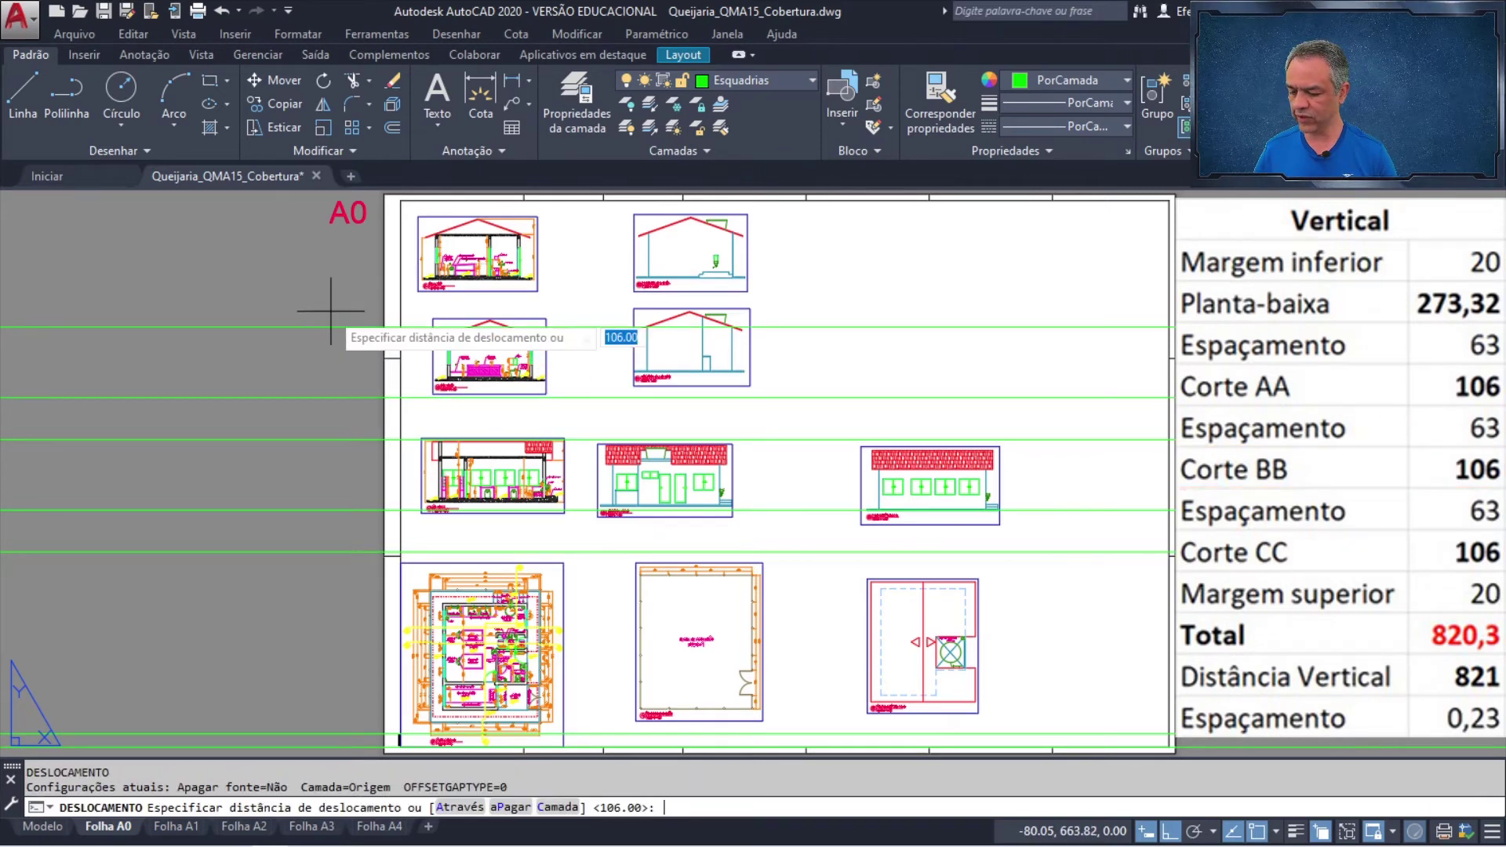
pyautogui.write('63')
pyautogui.press('Return')
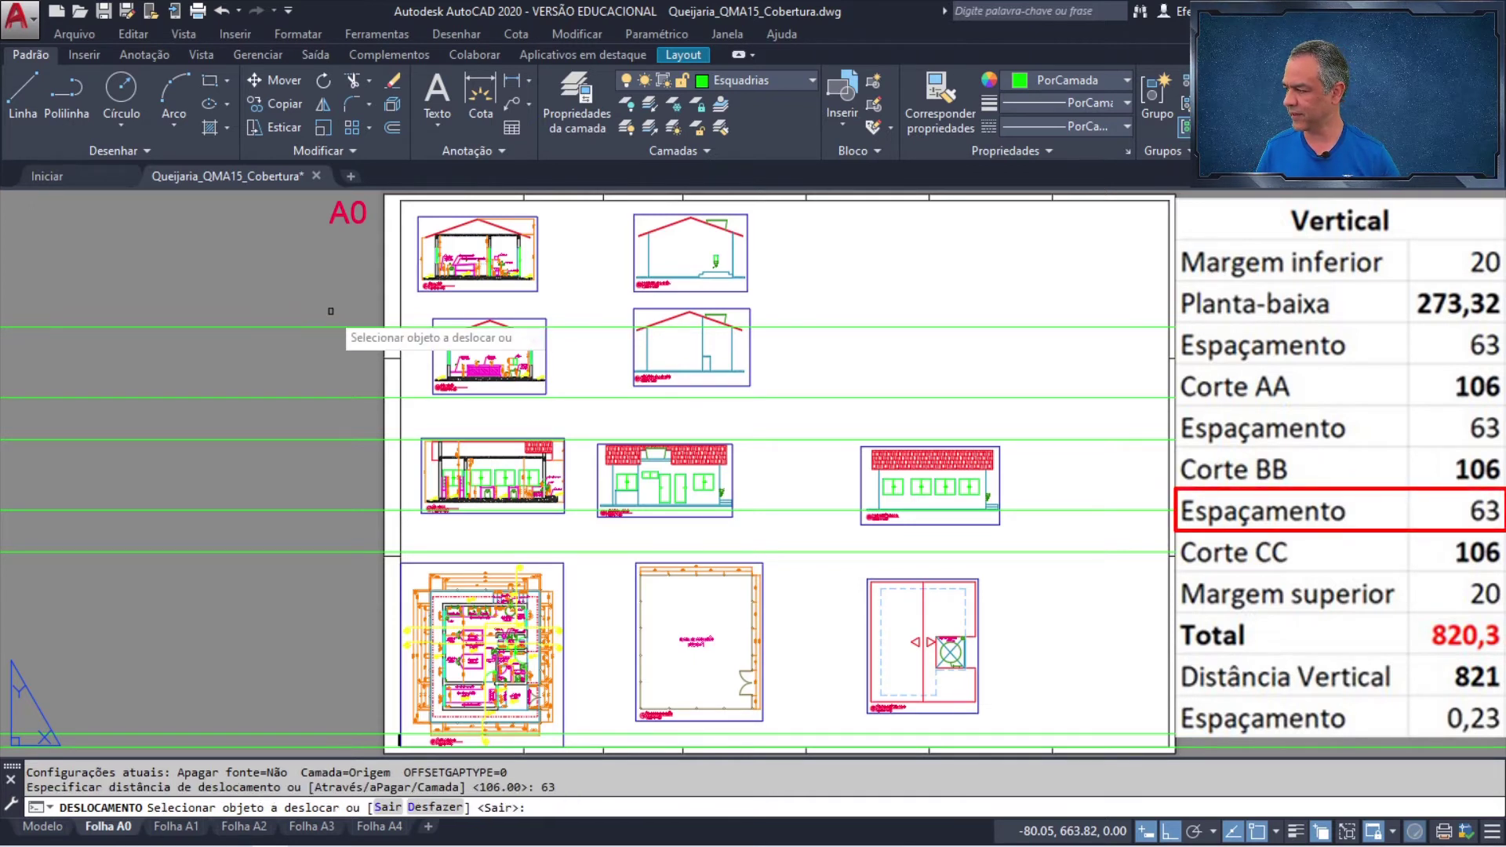
pyautogui.click(337, 326)
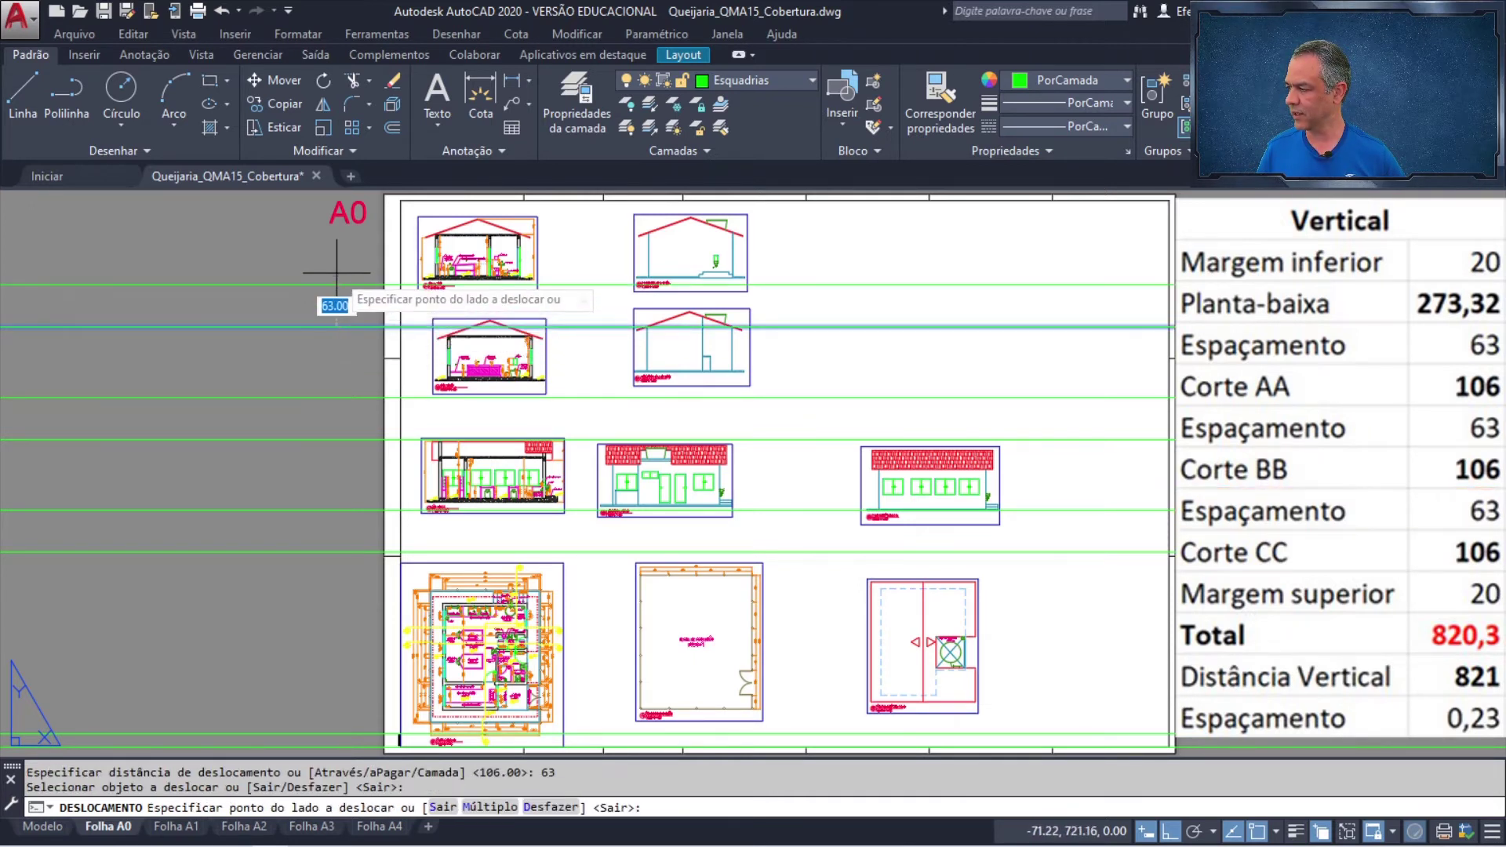
pyautogui.click(337, 275)
pyautogui.press('Return')
# - Offset the newest horizontal construction line upward by 106 to reserve the height of Corte CC
pyautogui.press('Return')
pyautogui.write('106')
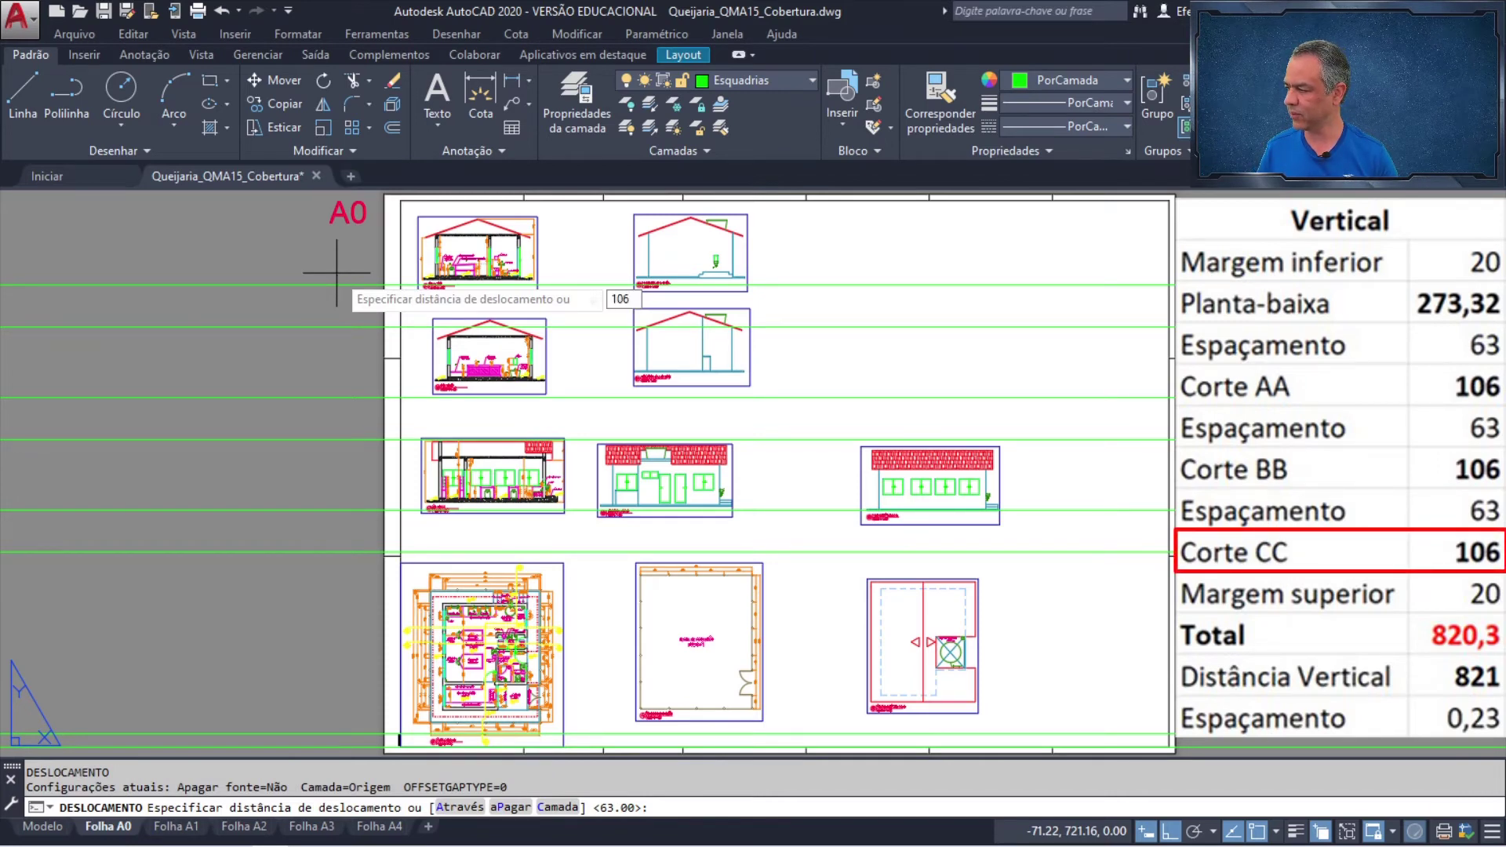
pyautogui.press('Return')
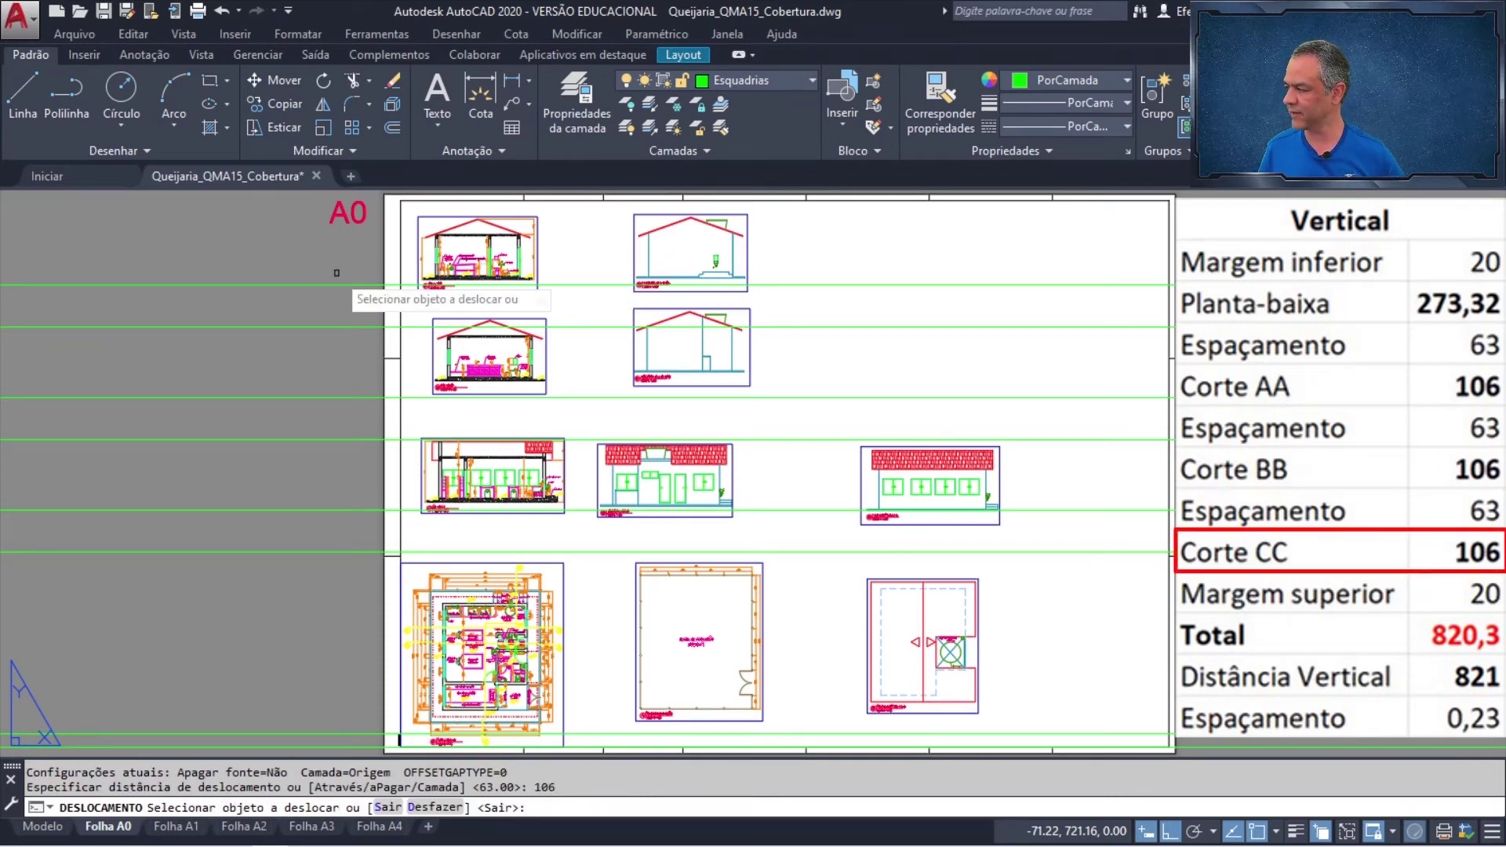
pyautogui.click(333, 284)
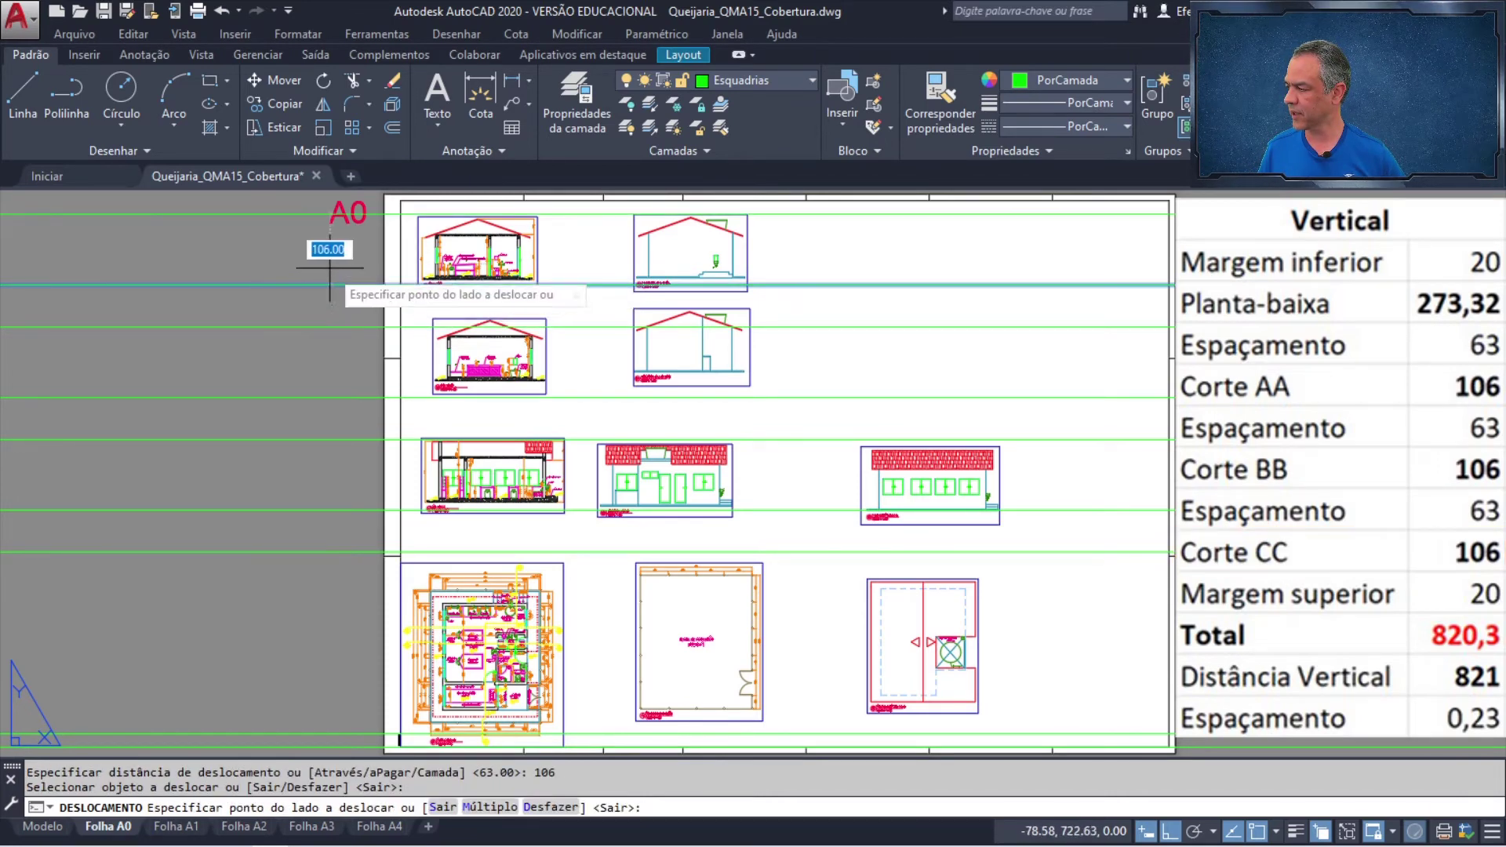
pyautogui.click(330, 266)
pyautogui.press('Return')
# - Offset the line marking the top of Corte CC upward by 20 for the sheet's upper margin
pyautogui.press('Return')
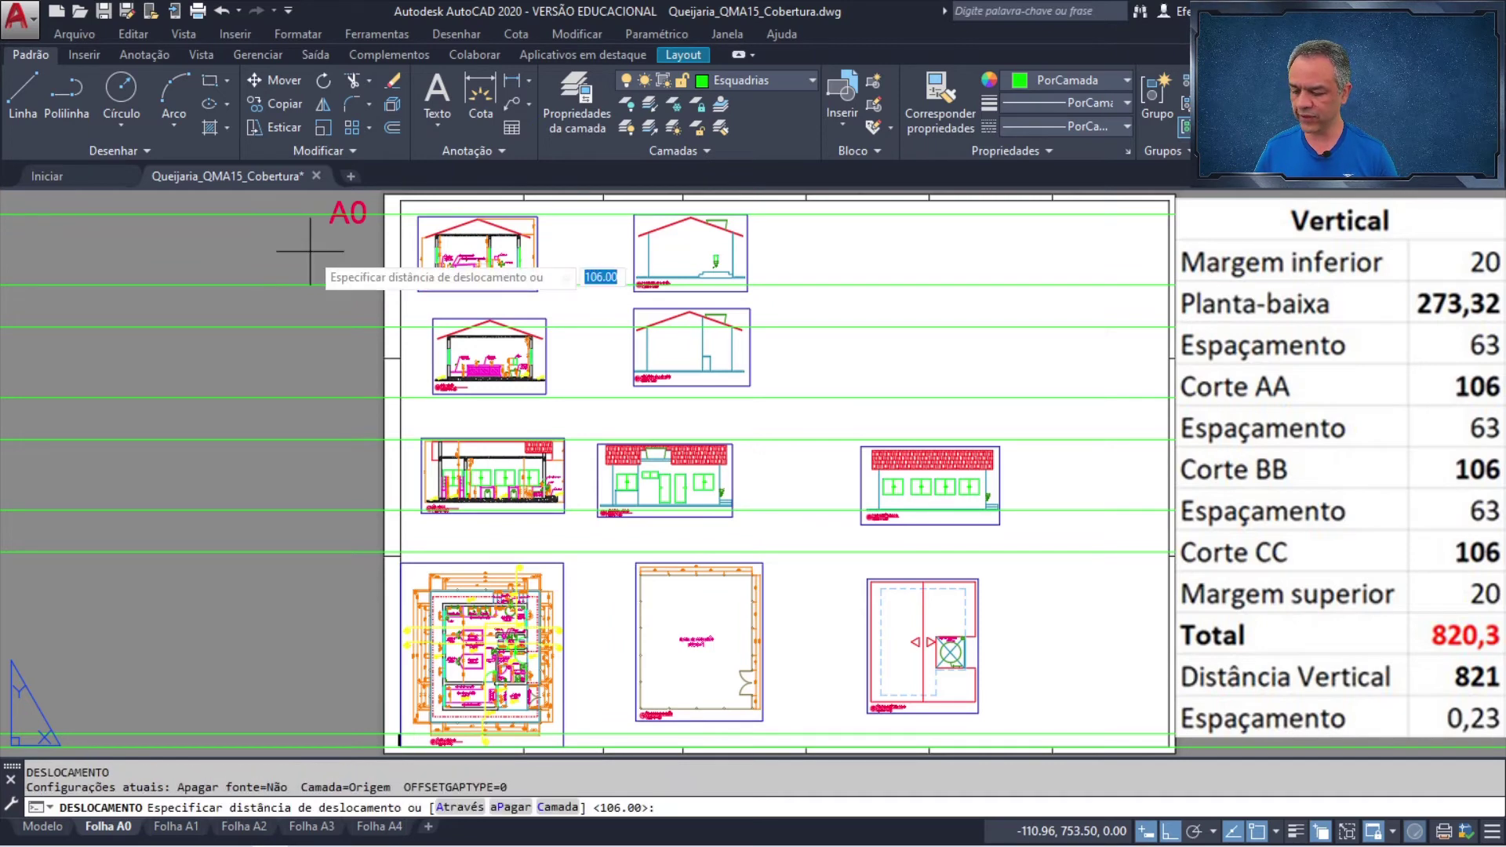
pyautogui.write('20')
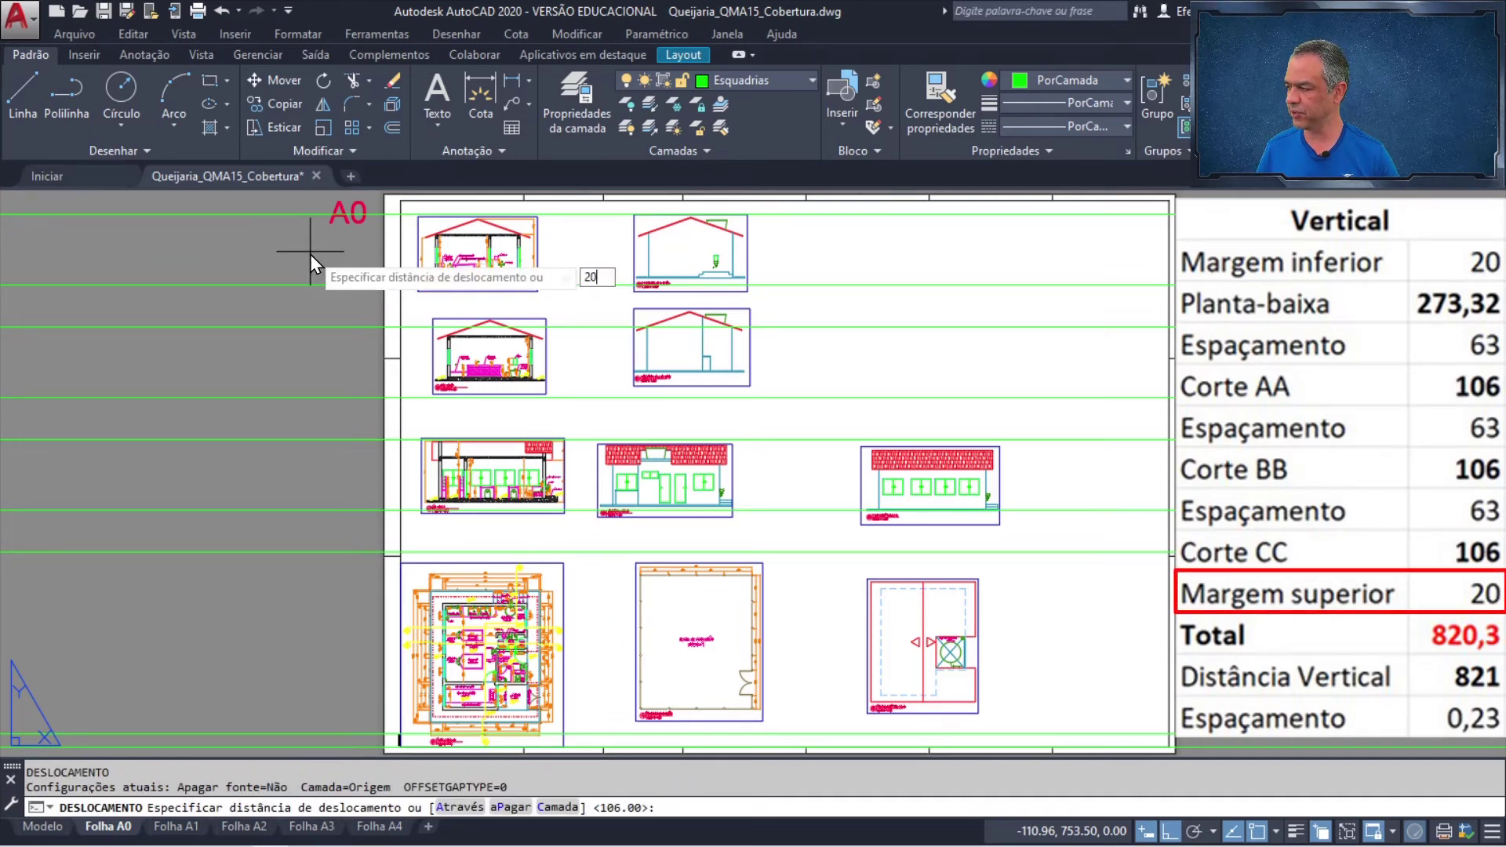
pyautogui.press('Return')
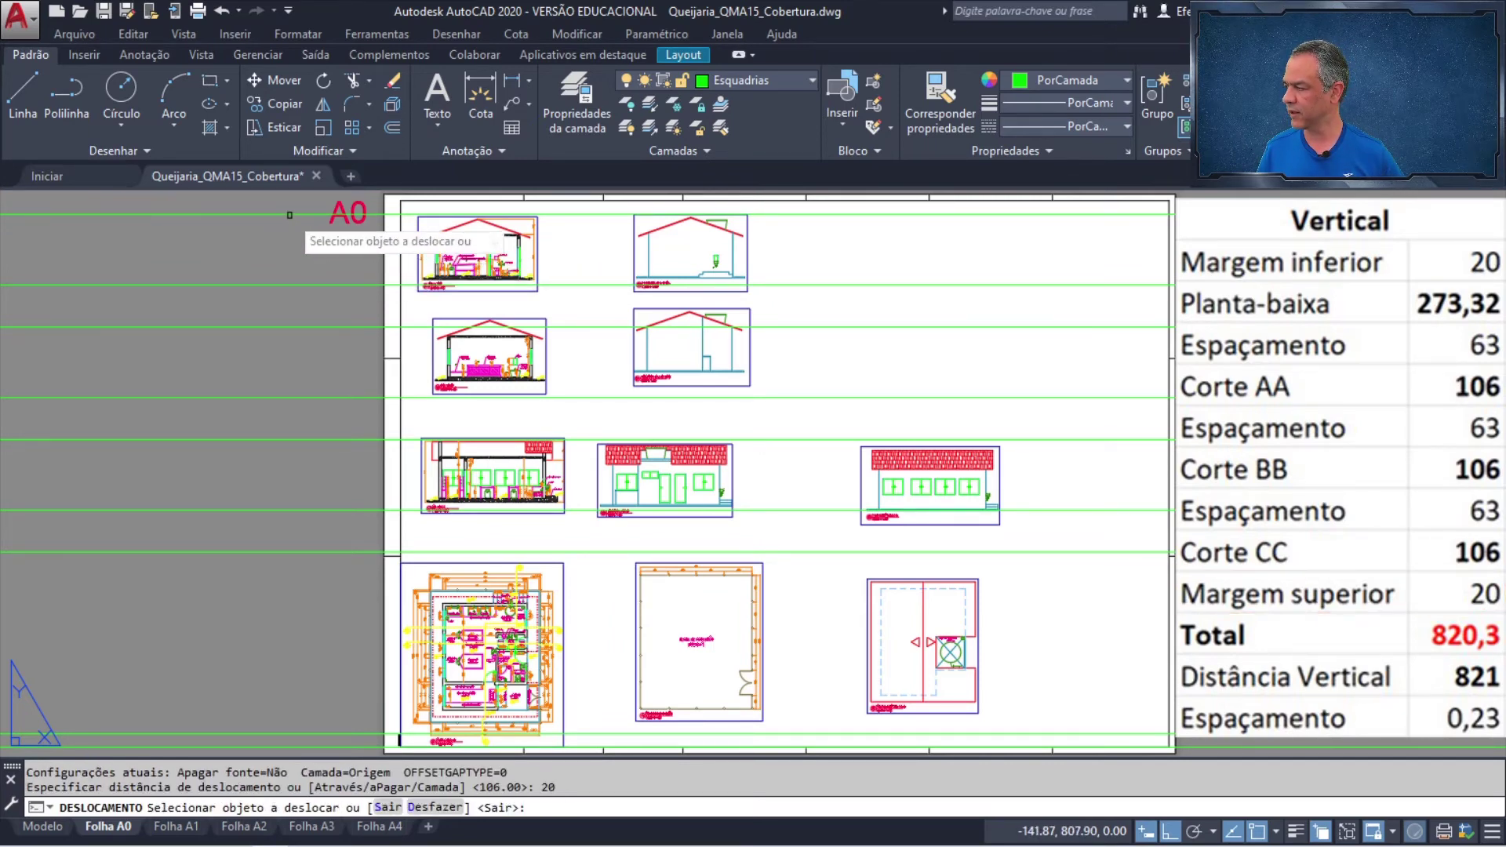
pyautogui.click(290, 213)
pyautogui.click(293, 205)
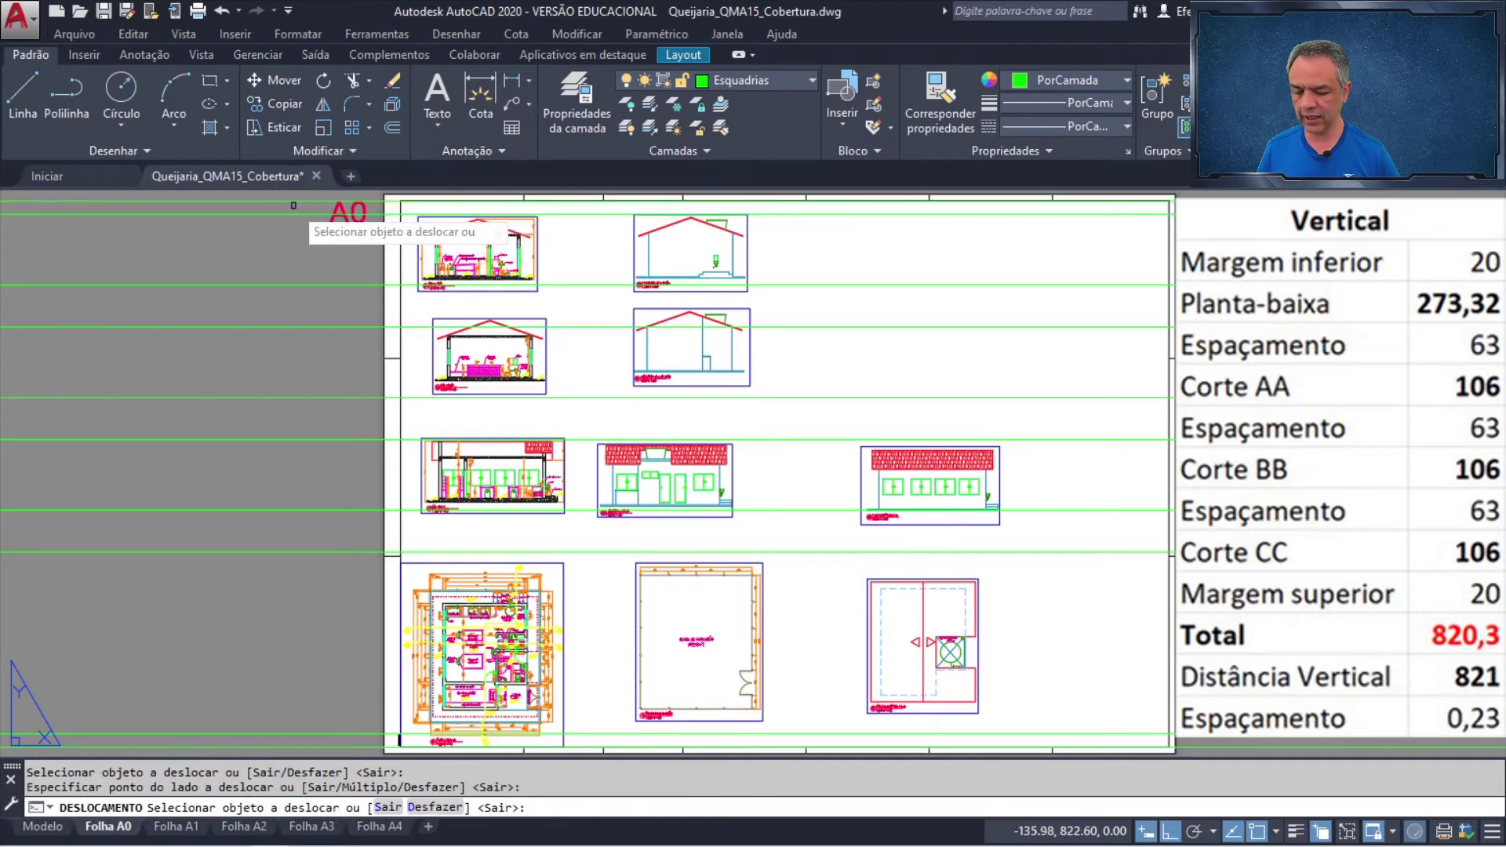
pyautogui.press('Return')
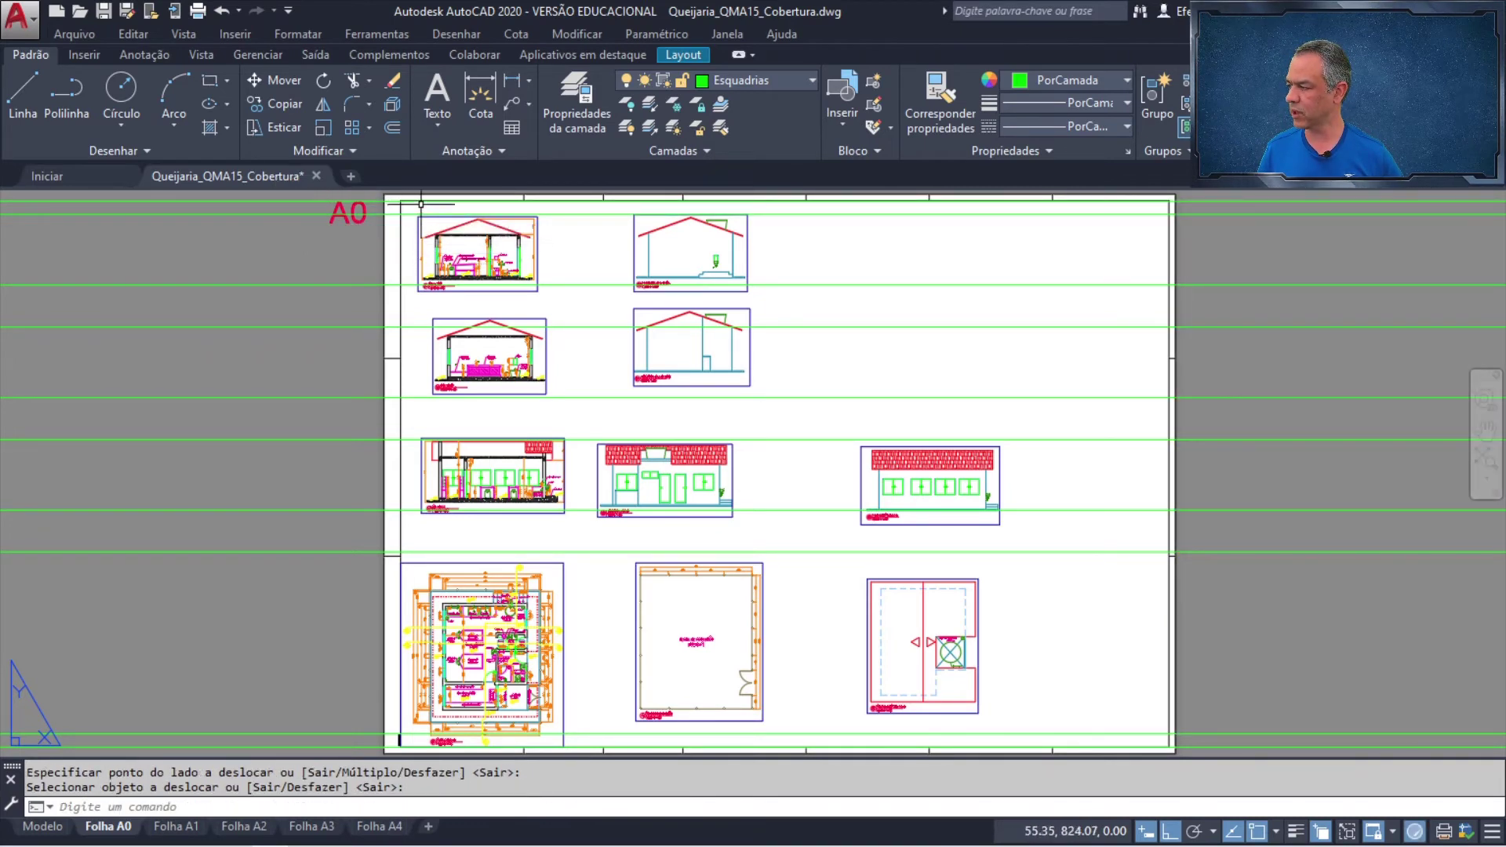
# - Draw a vertical construction line through the lower-left corner of the A0 sheet's inner frame
pyautogui.scroll(6, 414, 227)
pyautogui.scroll(3, 432, 410)
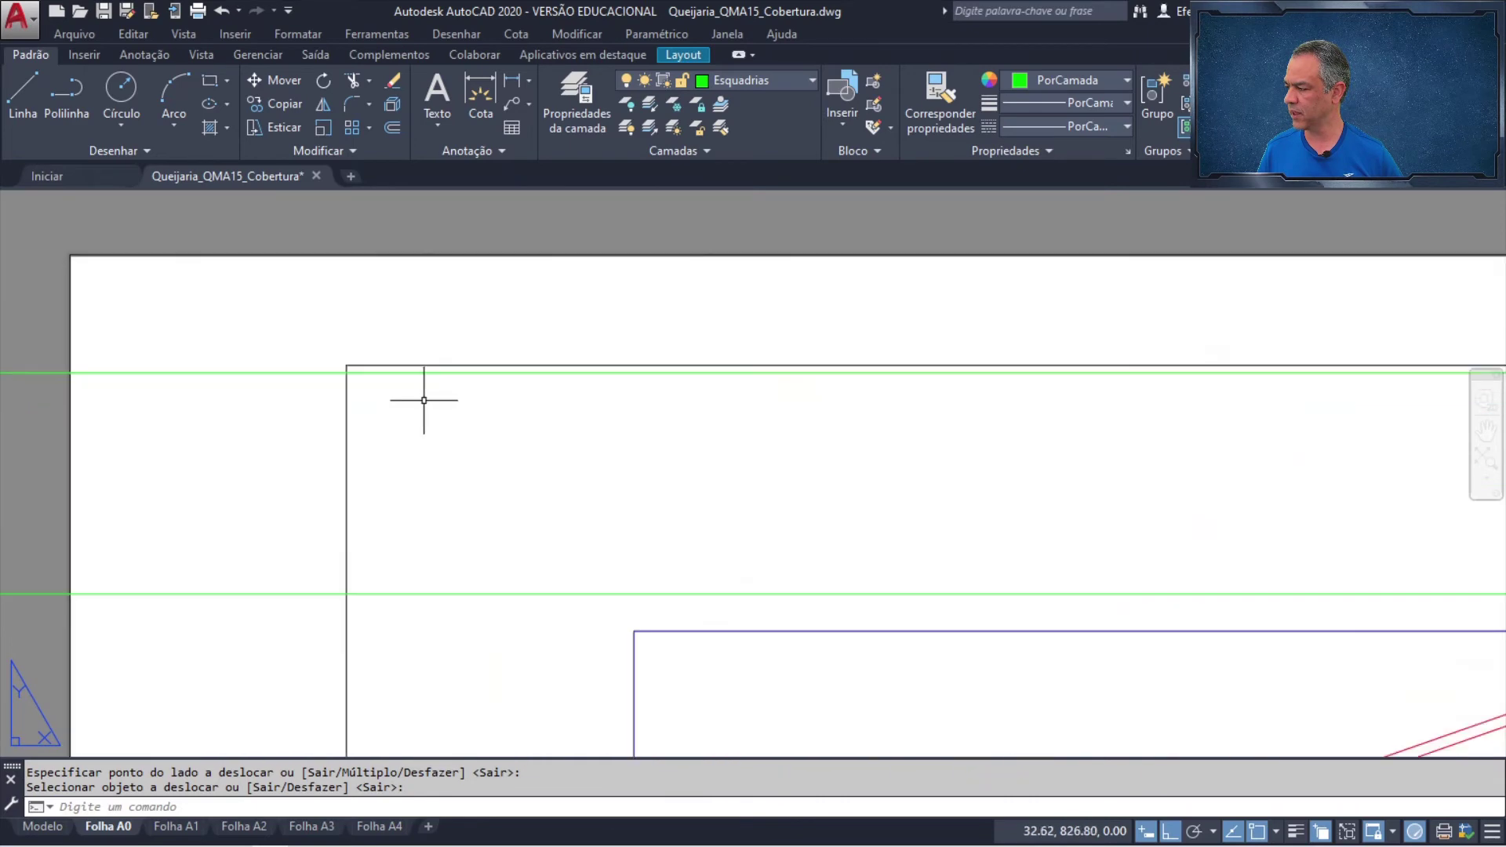
pyautogui.scroll(-2, 376, 356)
pyautogui.middleClick(375, 356)
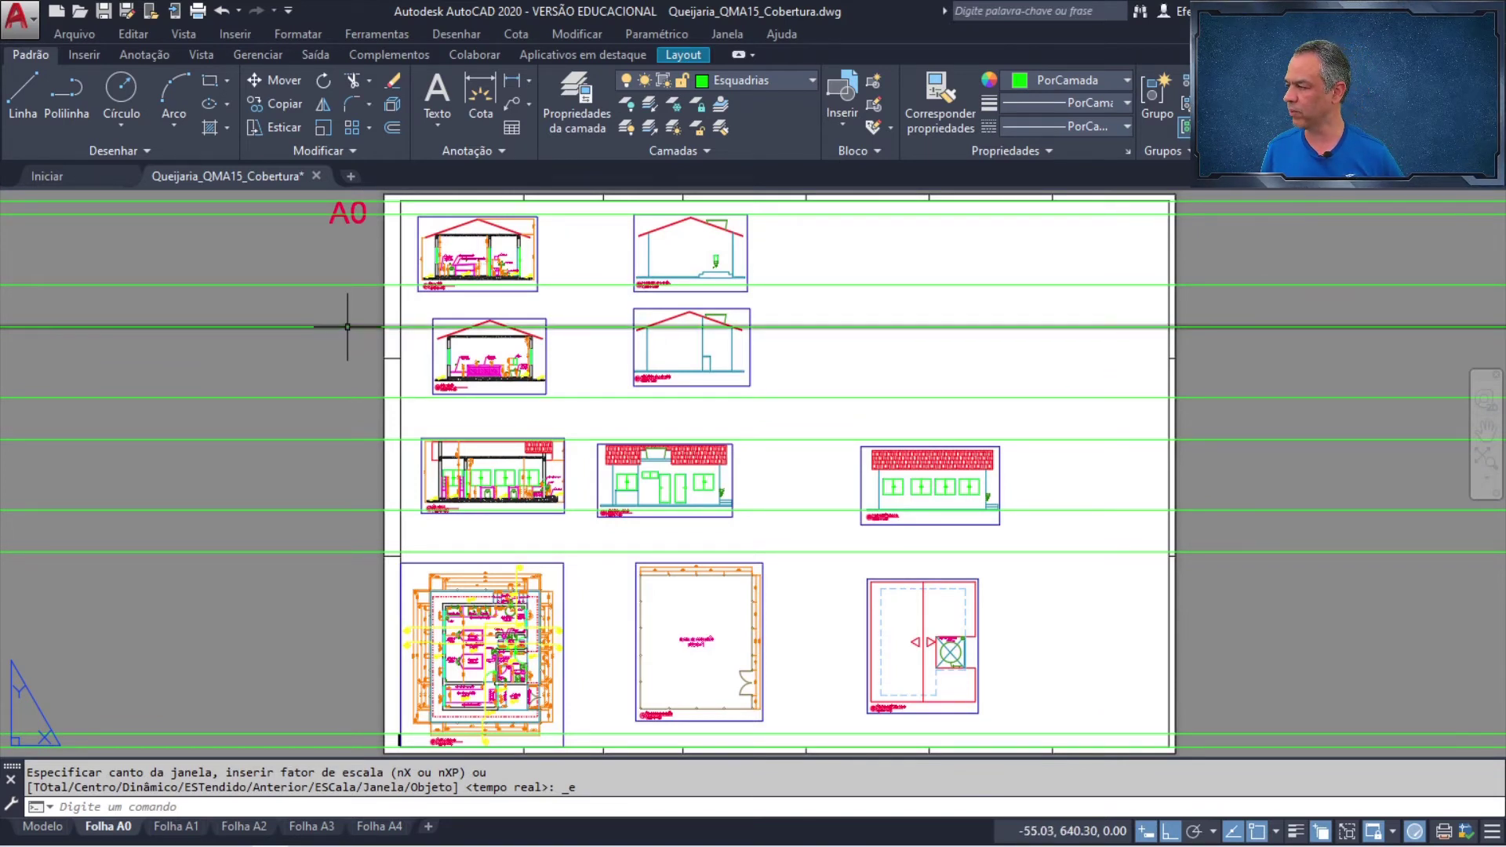
pyautogui.click(140, 153)
pyautogui.click(66, 176)
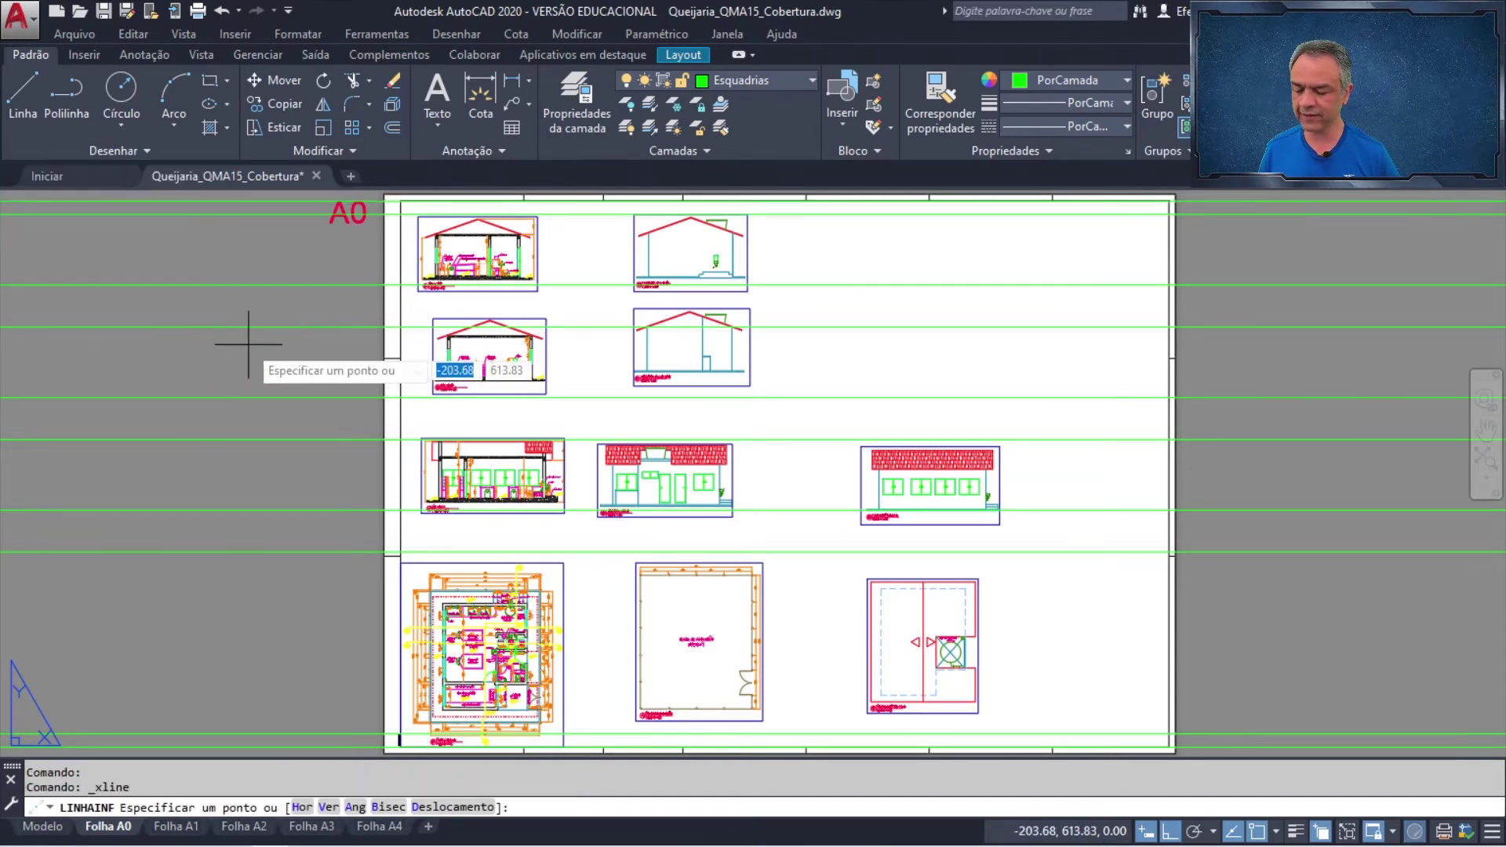
pyautogui.press('Down')
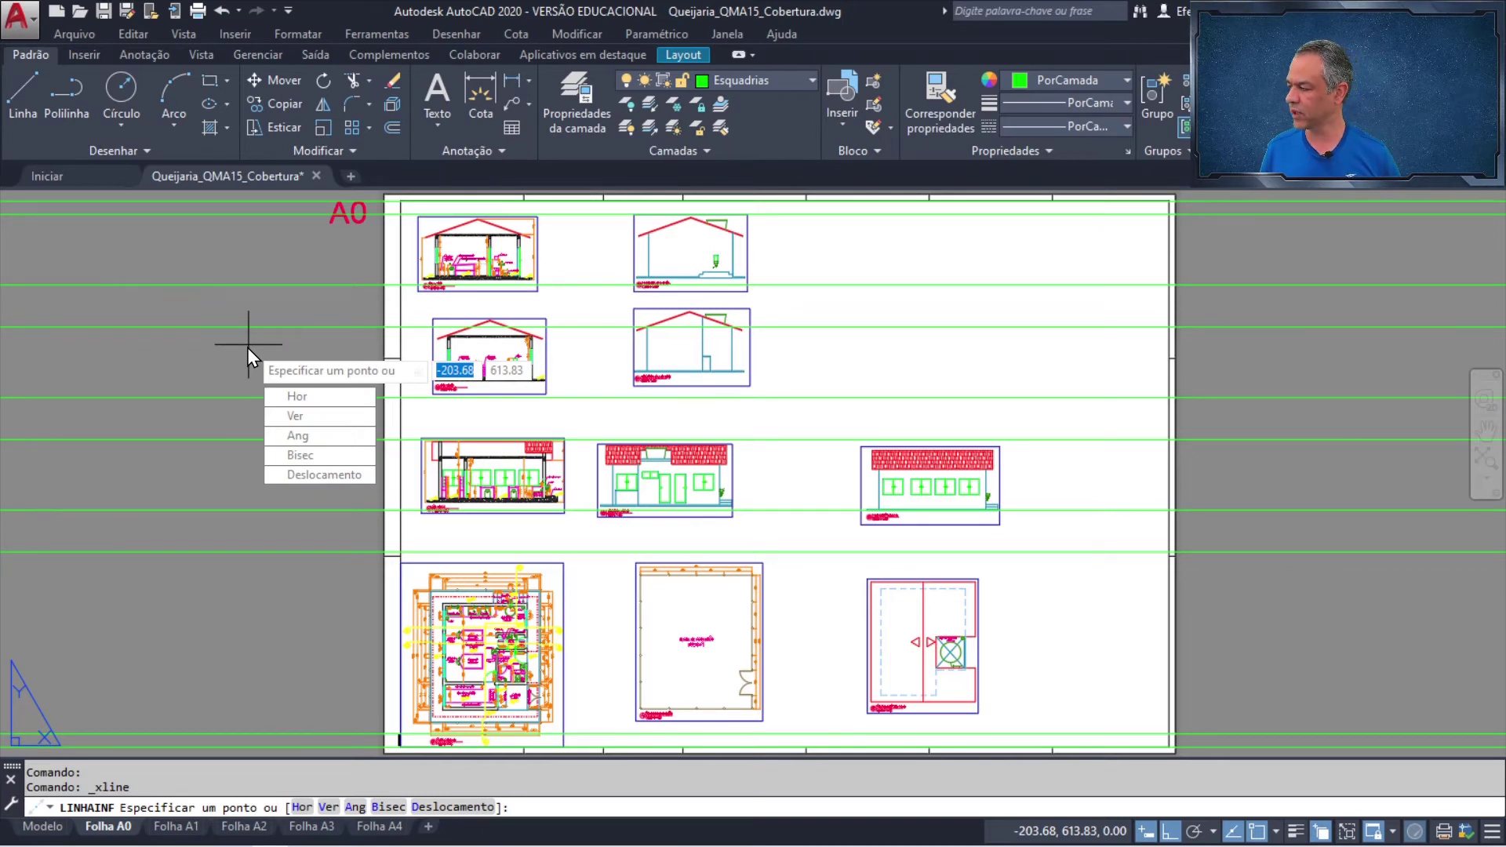
pyautogui.click(311, 421)
pyautogui.moveTo(400, 745); pyautogui.dragTo(437, 466, button='middle')
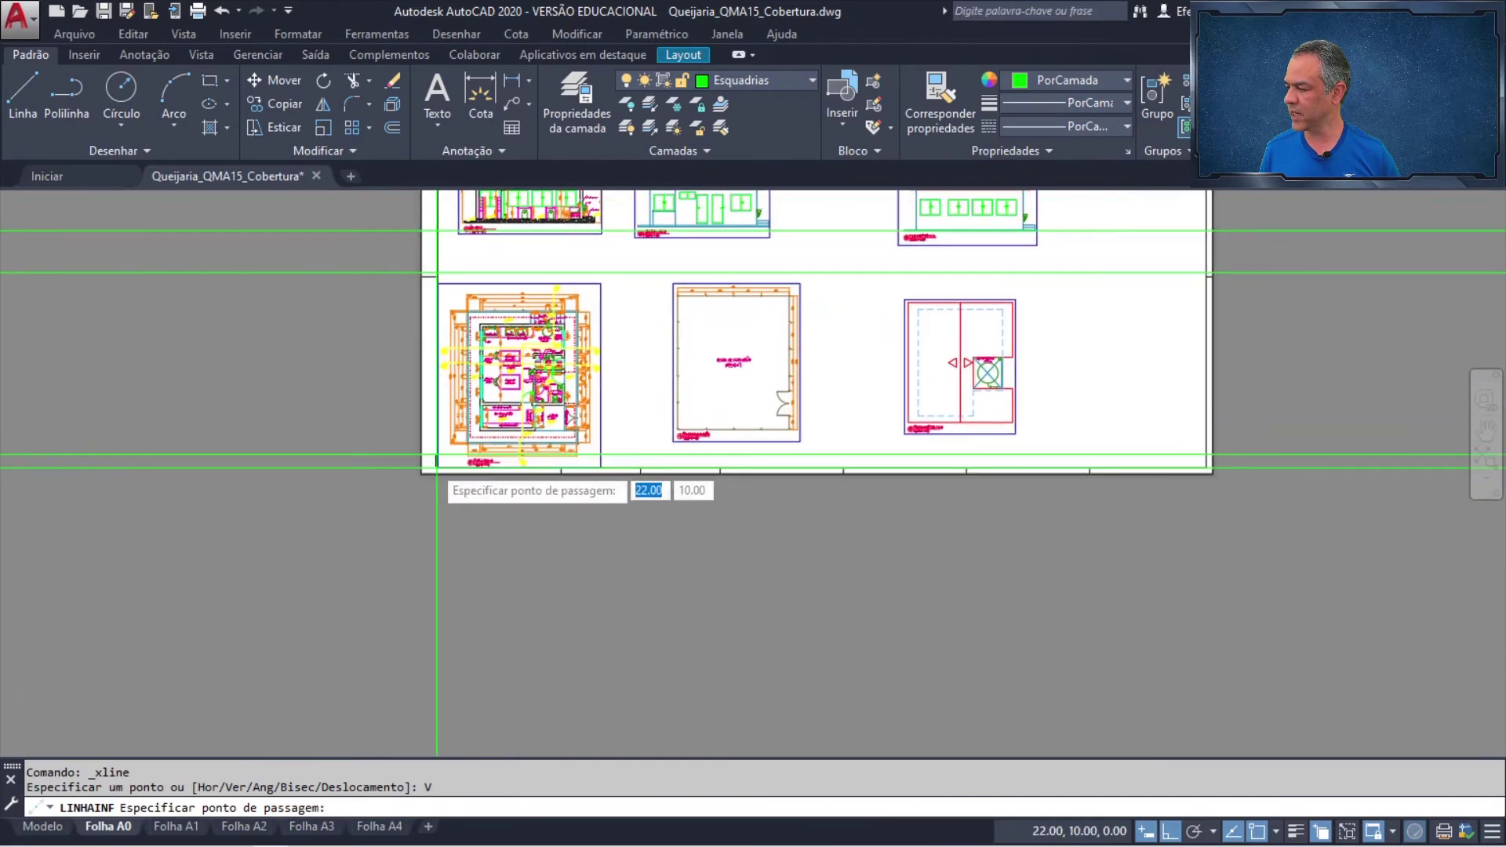
pyautogui.scroll(5, 436, 467)
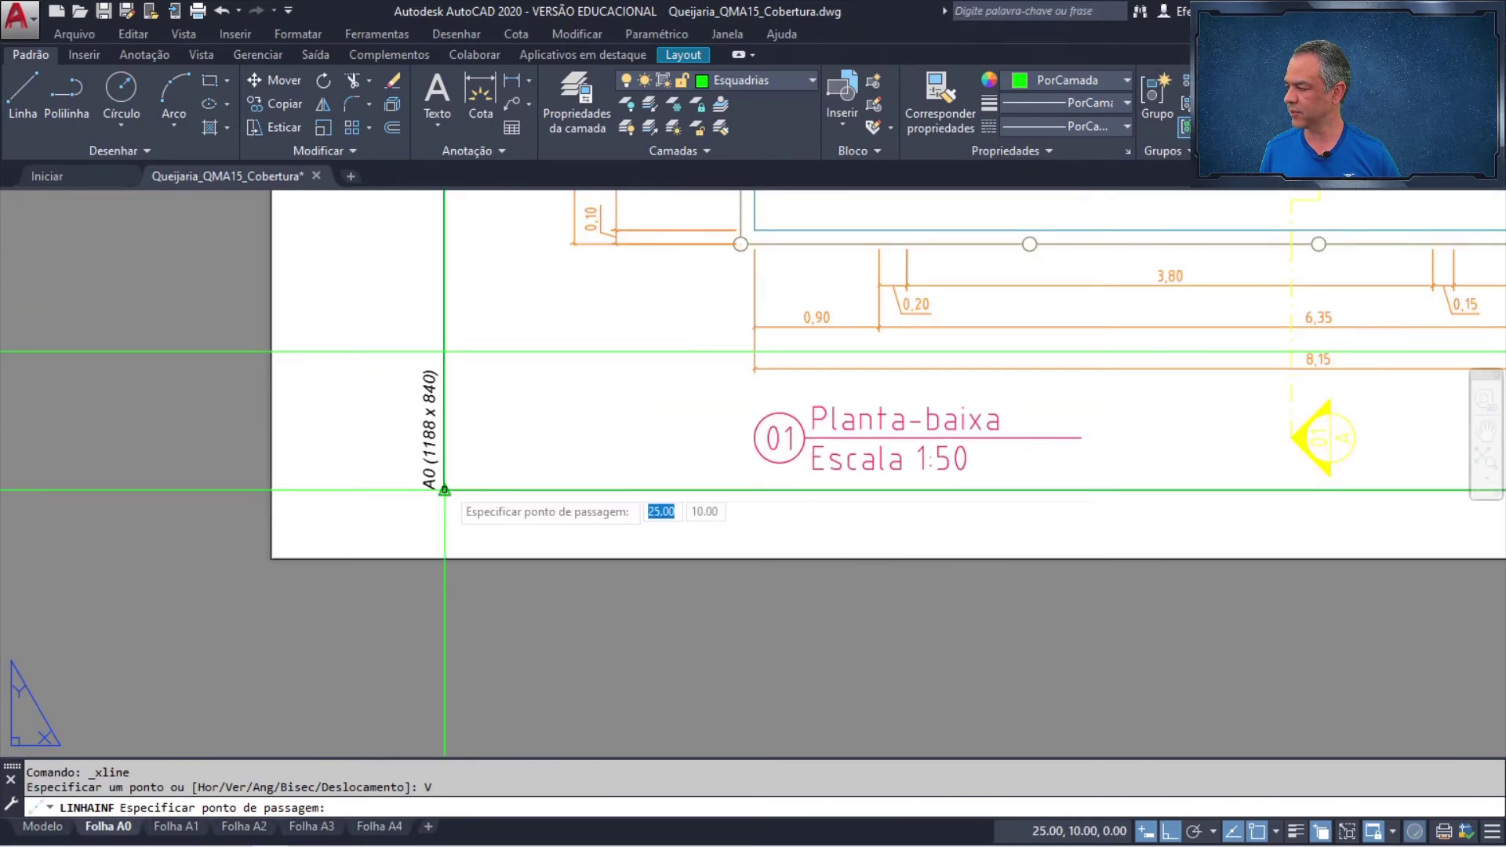
pyautogui.click(444, 490)
pyautogui.press('Return')
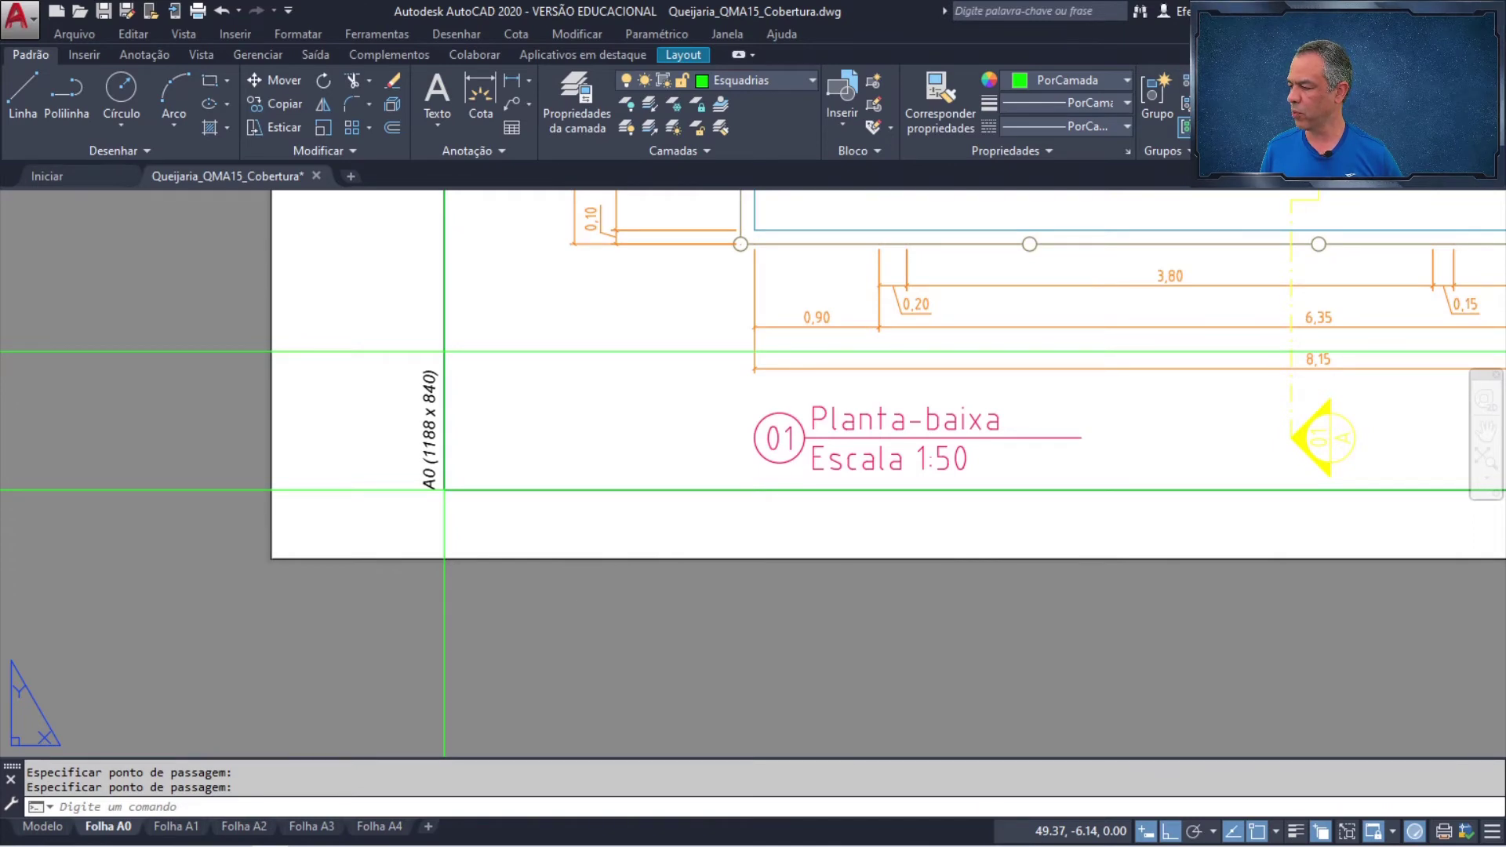
# - Offset the vertical construction line on the frame's left edge 20 to the right for the left margin
pyautogui.middleClick(610, 601)
pyautogui.middleClick(610, 602)
pyautogui.moveTo(618, 597)
pyautogui.mouseDown(button='middle')
pyautogui.moveTo(619, 474)
pyautogui.moveTo(590, 429)
pyautogui.mouseUp(button='middle')
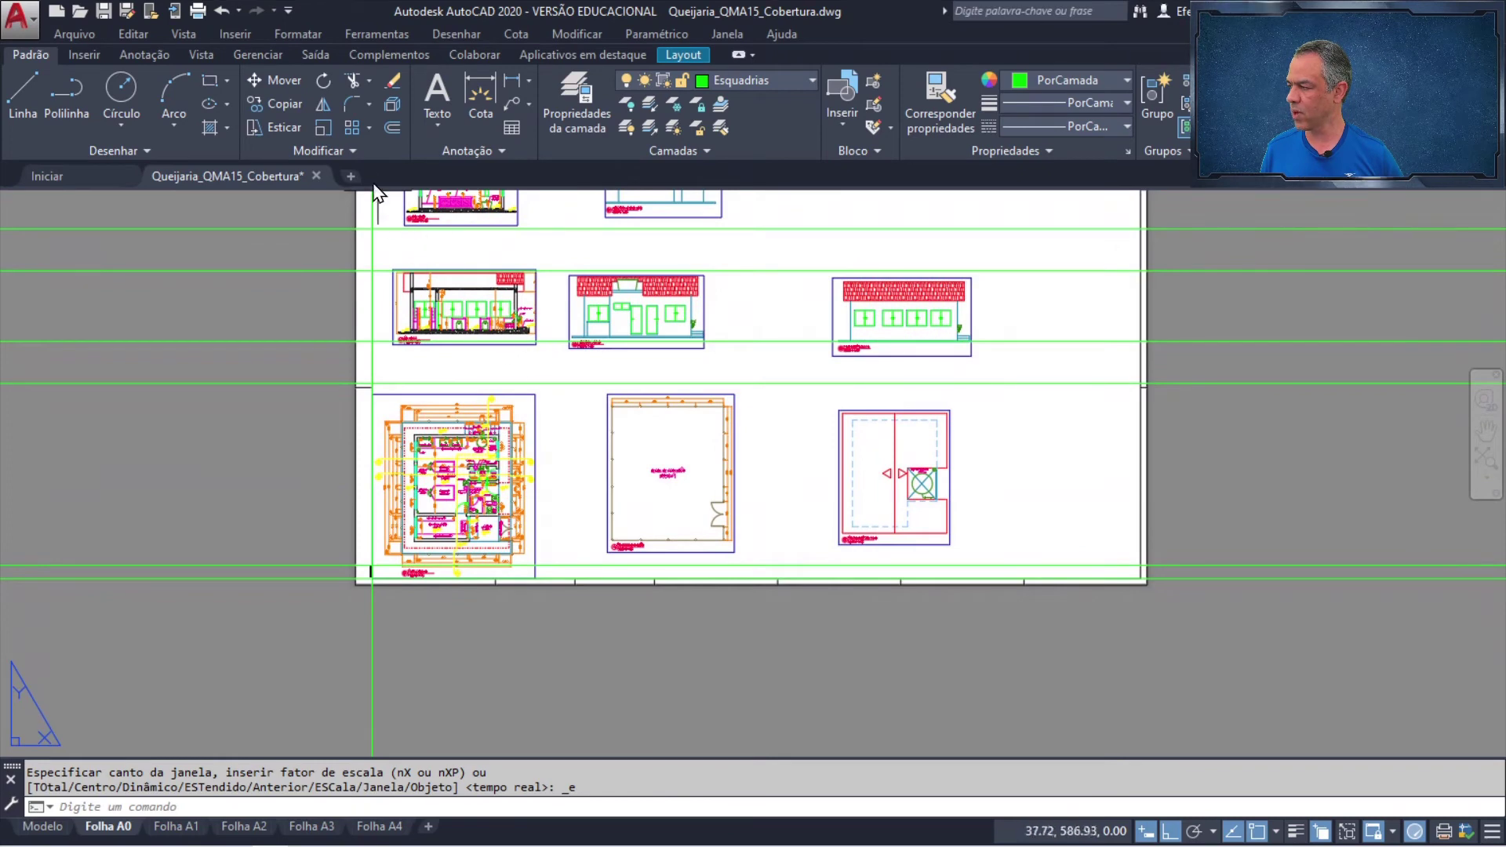
pyautogui.click(391, 127)
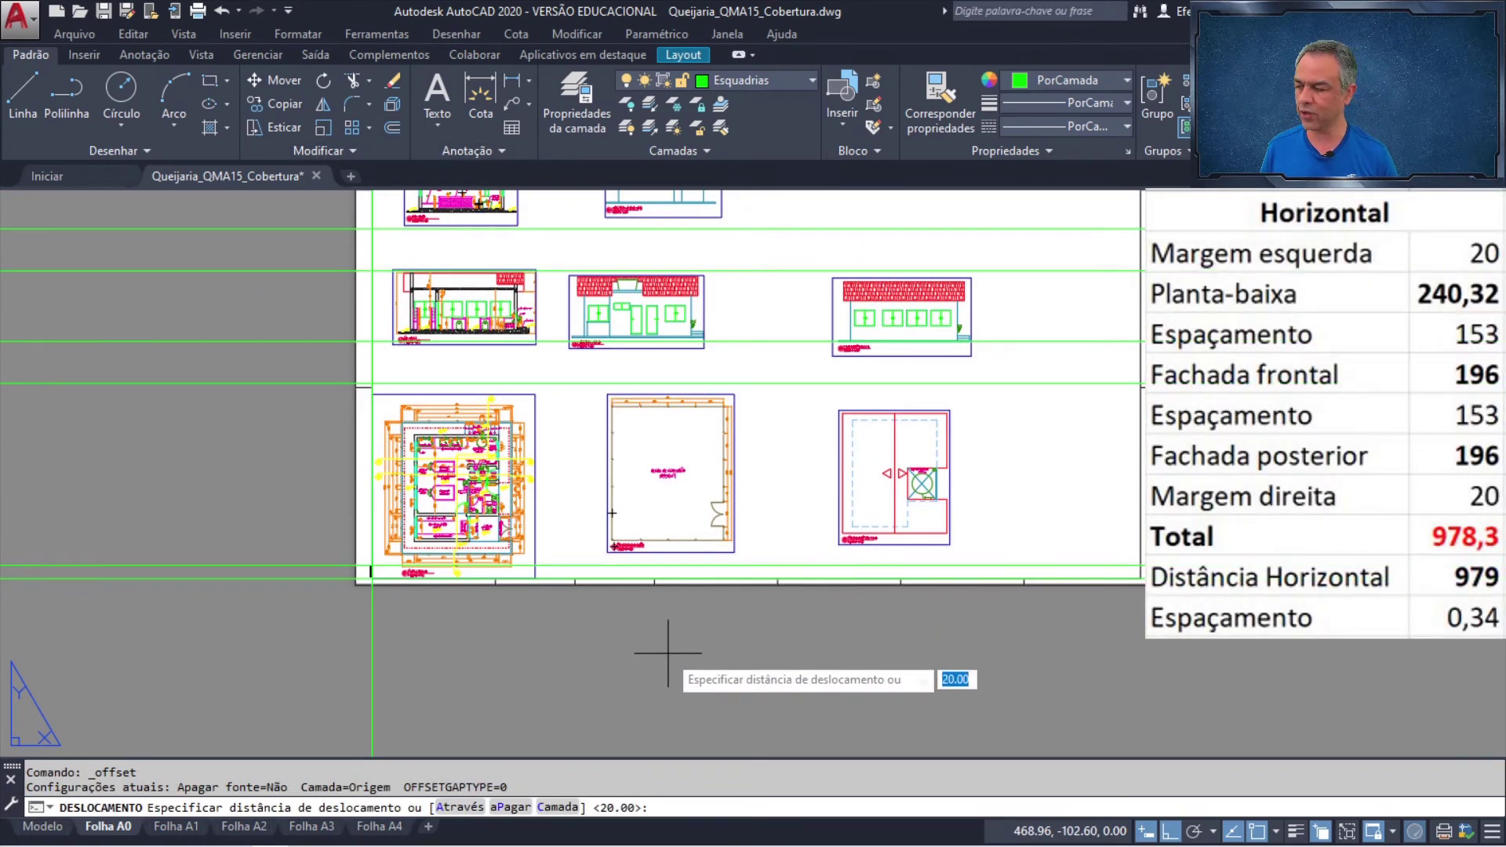
pyautogui.press('Return')
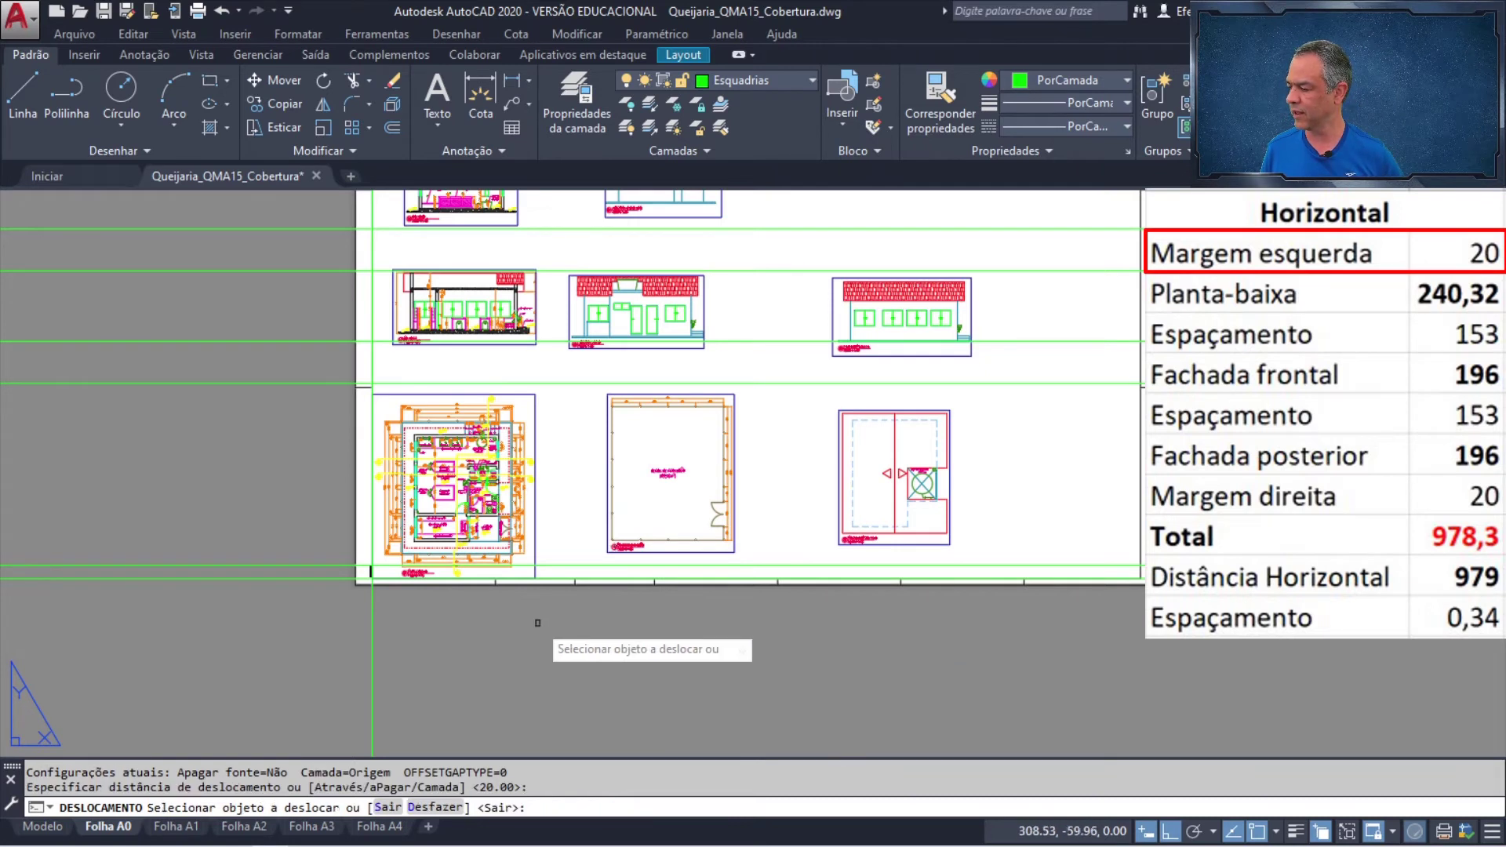
pyautogui.click(372, 622)
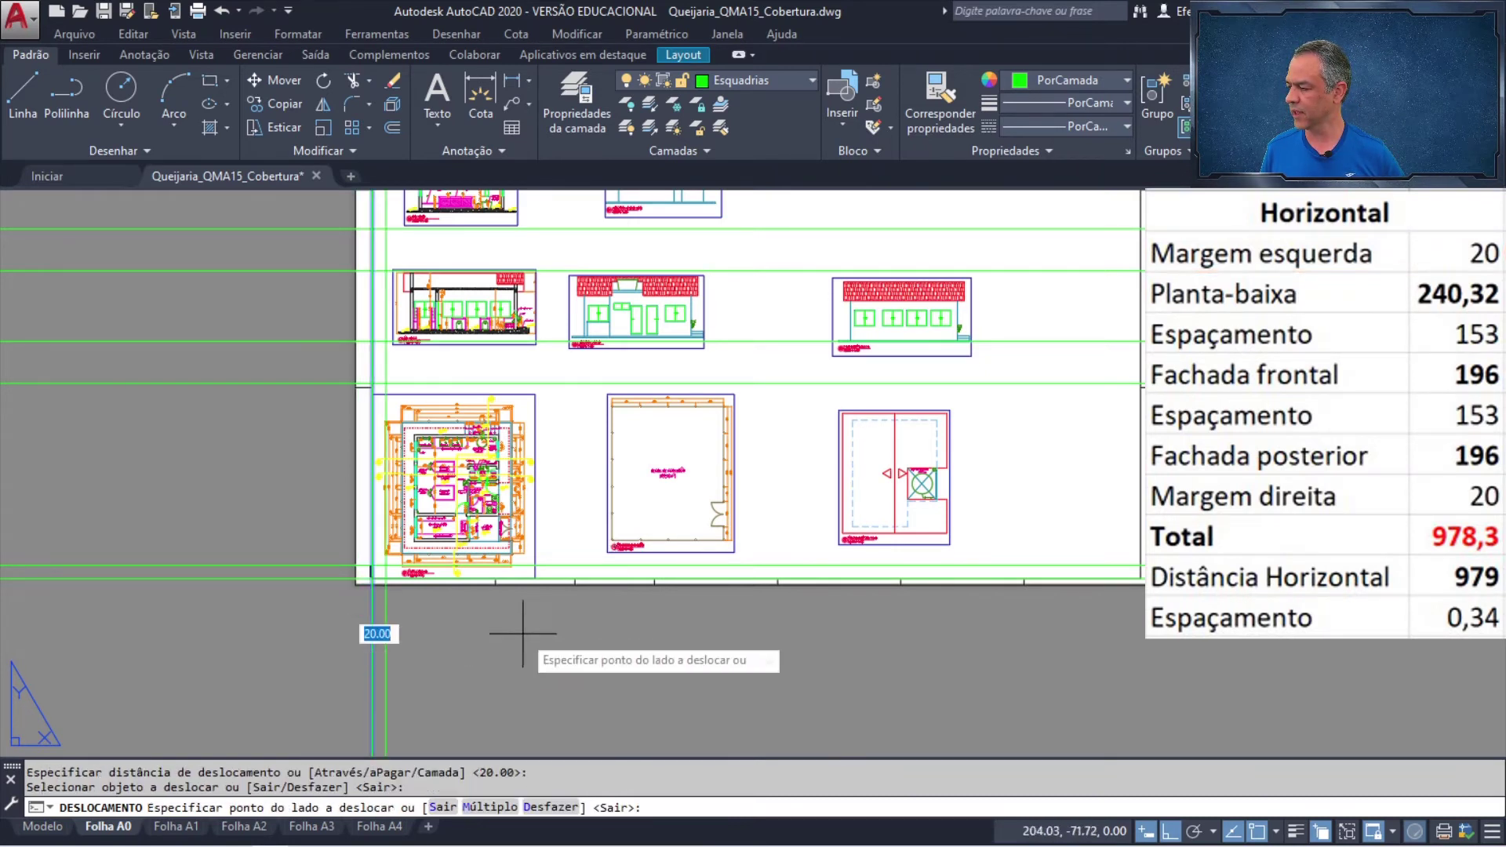
pyautogui.click(577, 637)
pyautogui.press('Return')
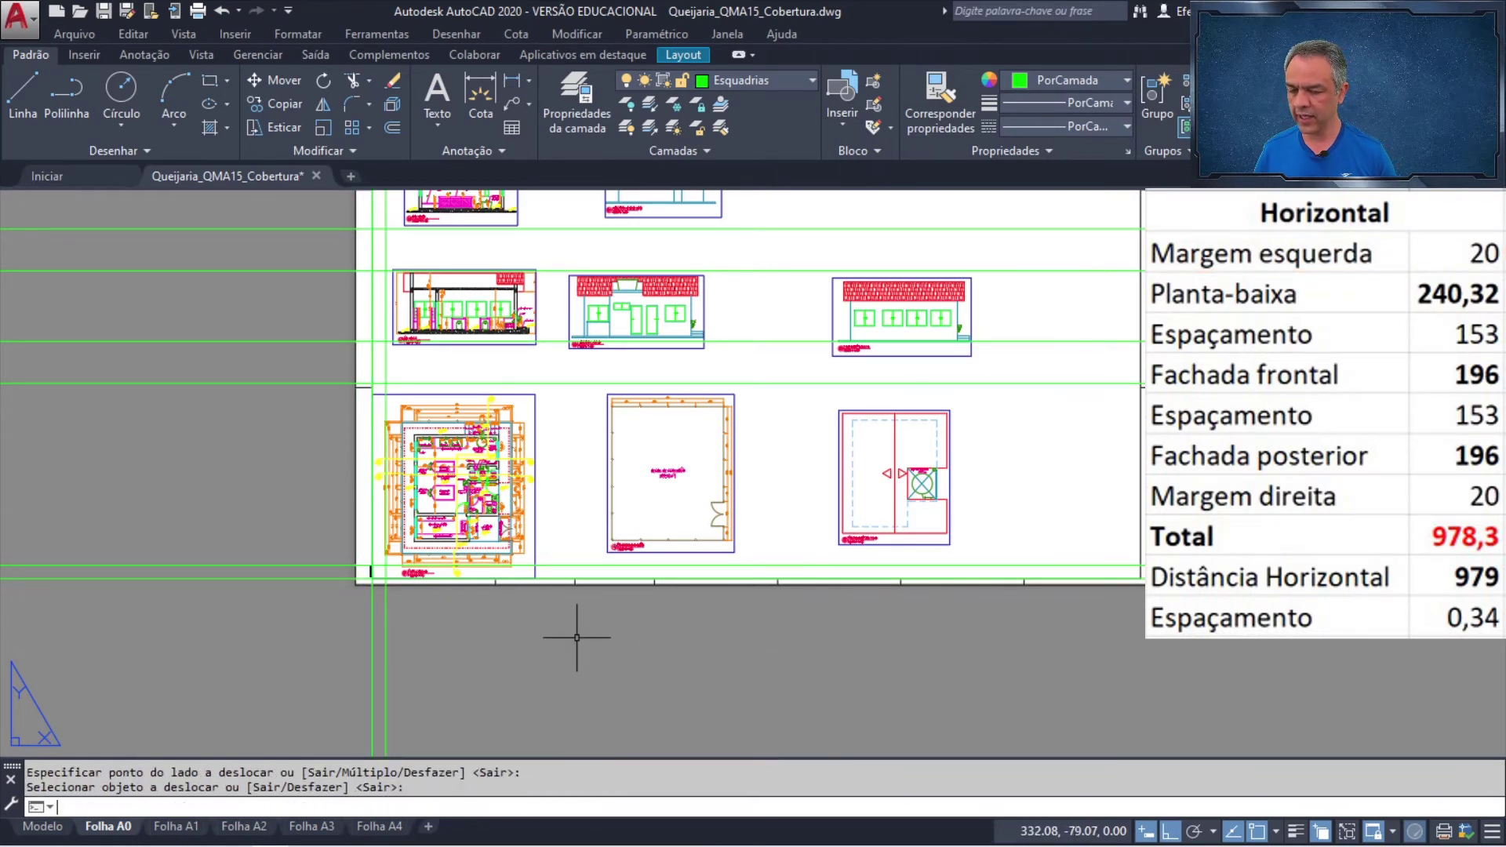
# - Offset the left-margin vertical construction line 240.32 to the right to reserve the width of the Planta-baixa
pyautogui.press('Return')
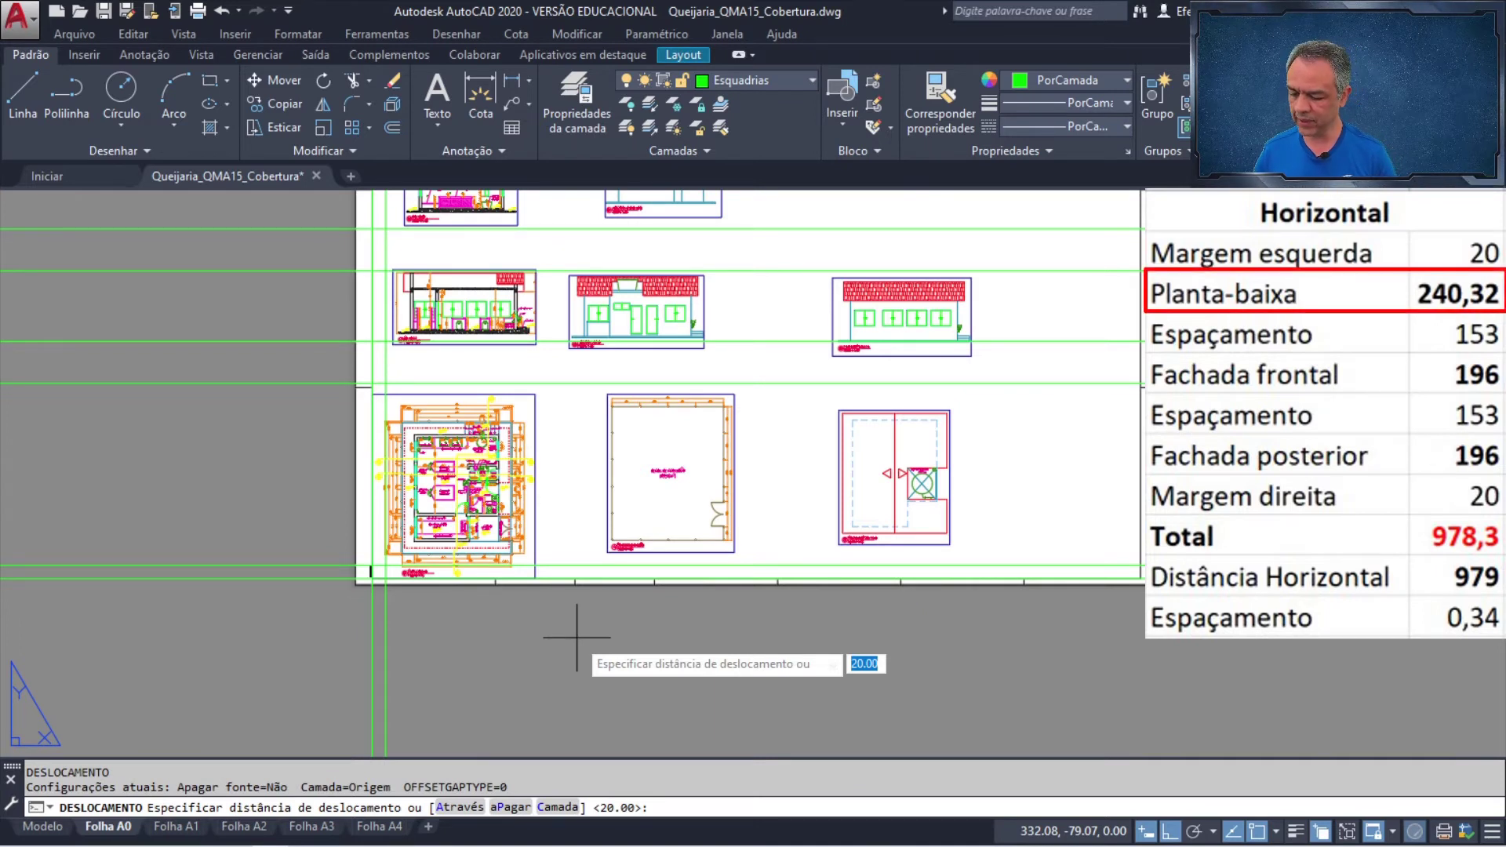
pyautogui.write('240')
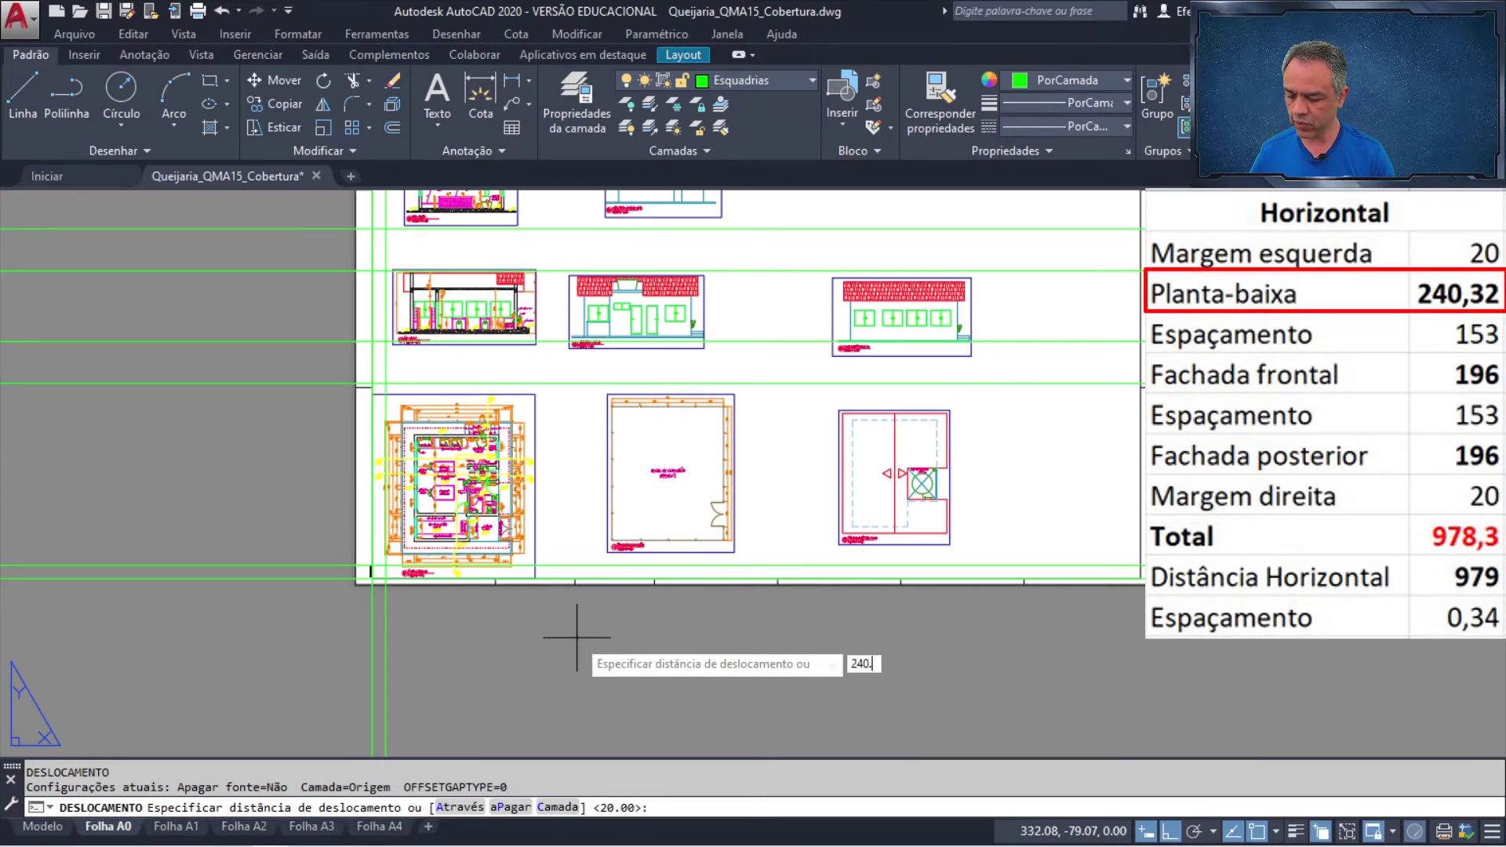
pyautogui.write('.32')
pyautogui.press('Return')
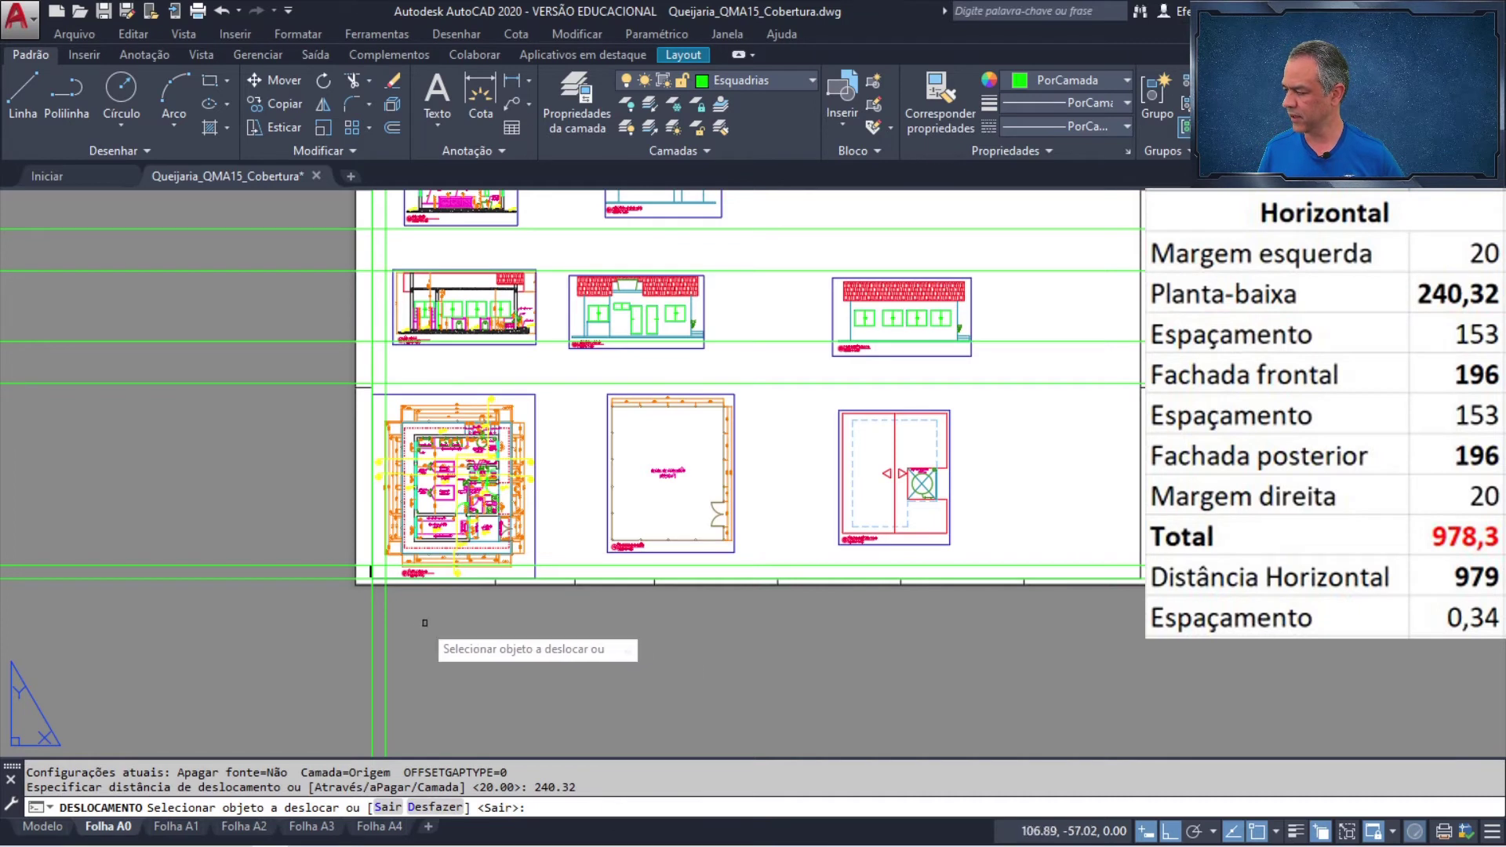
pyautogui.click(385, 632)
pyautogui.click(625, 650)
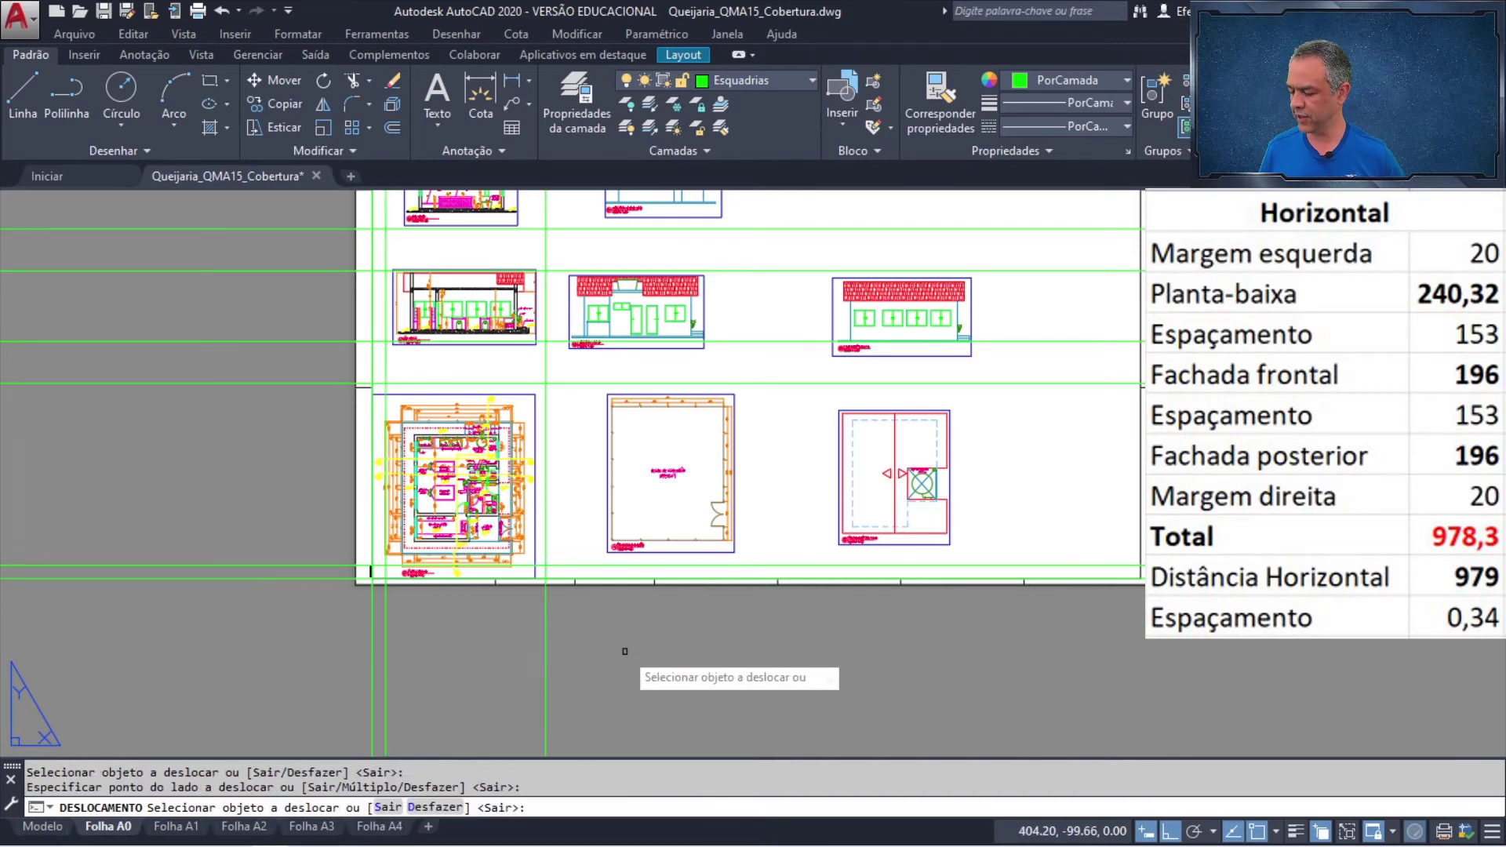
pyautogui.press('Return')
# - Offset the line marking the right side of the Planta-baixa 153 to the right for the first spacing
pyautogui.press('Return')
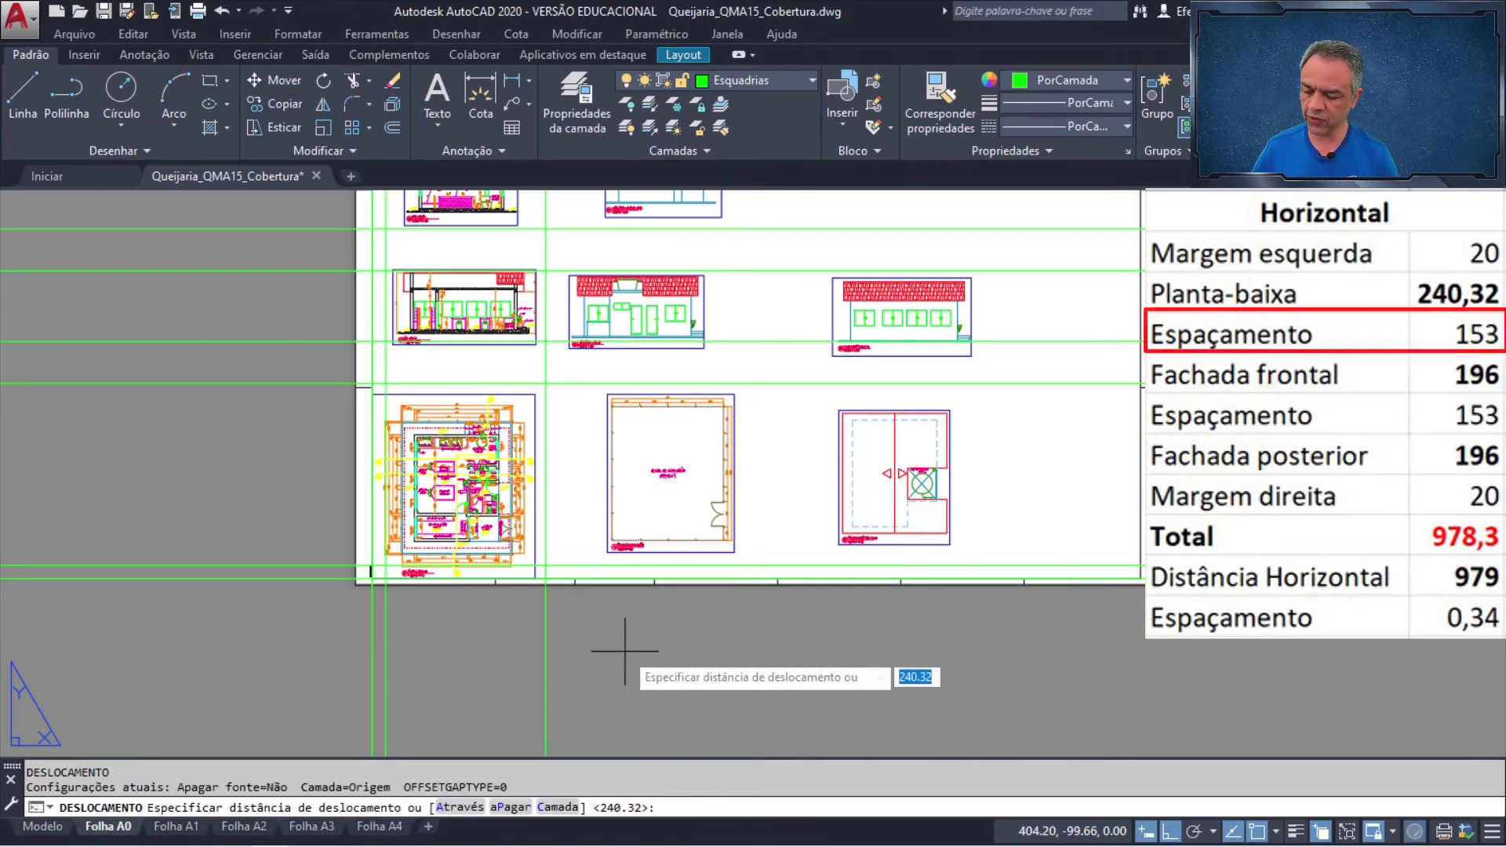
pyautogui.write('15')
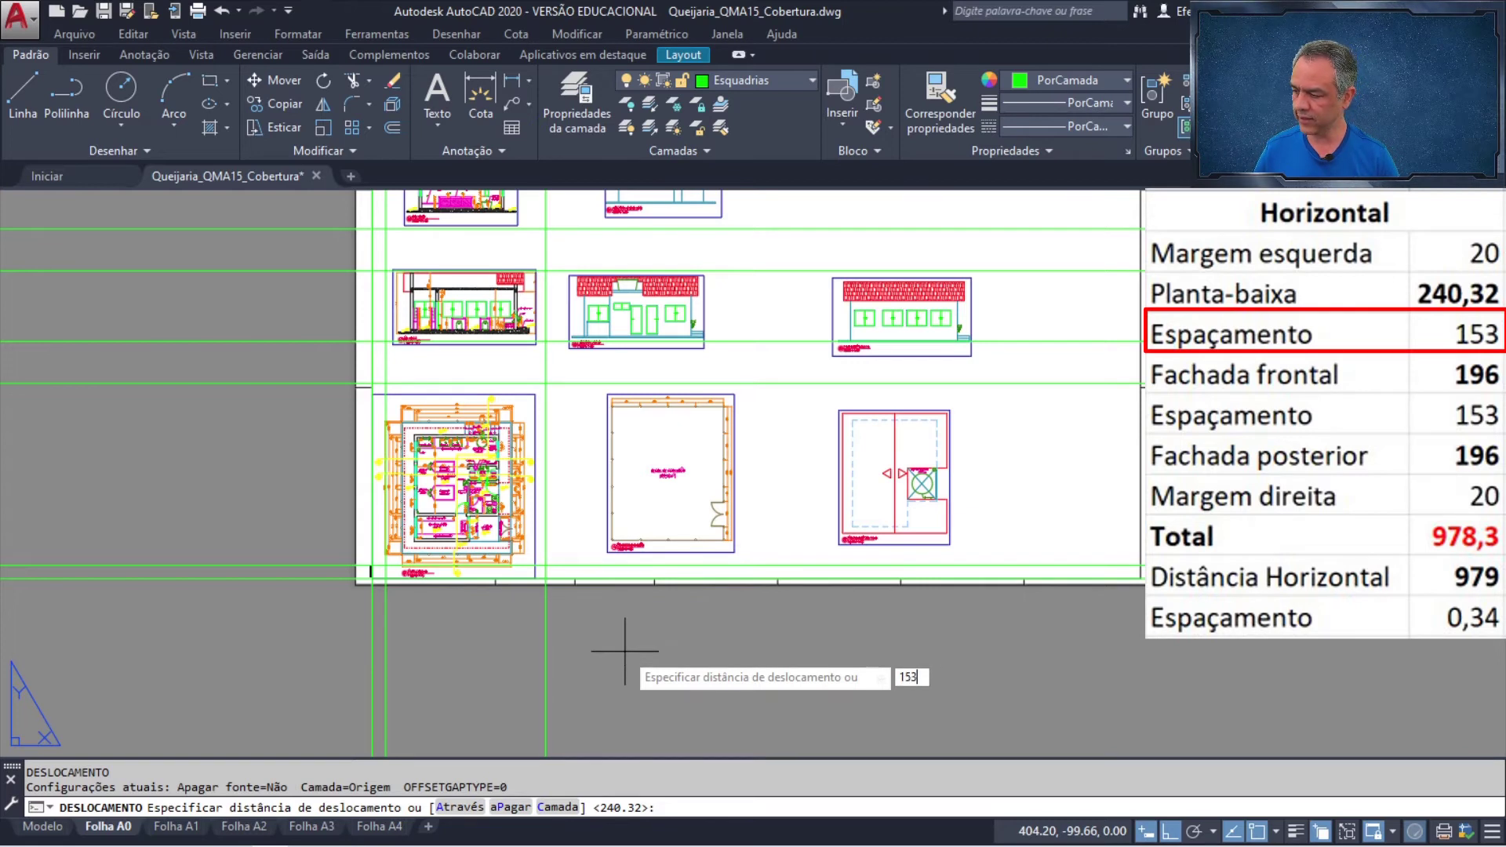
pyautogui.write('3')
pyautogui.press('Return')
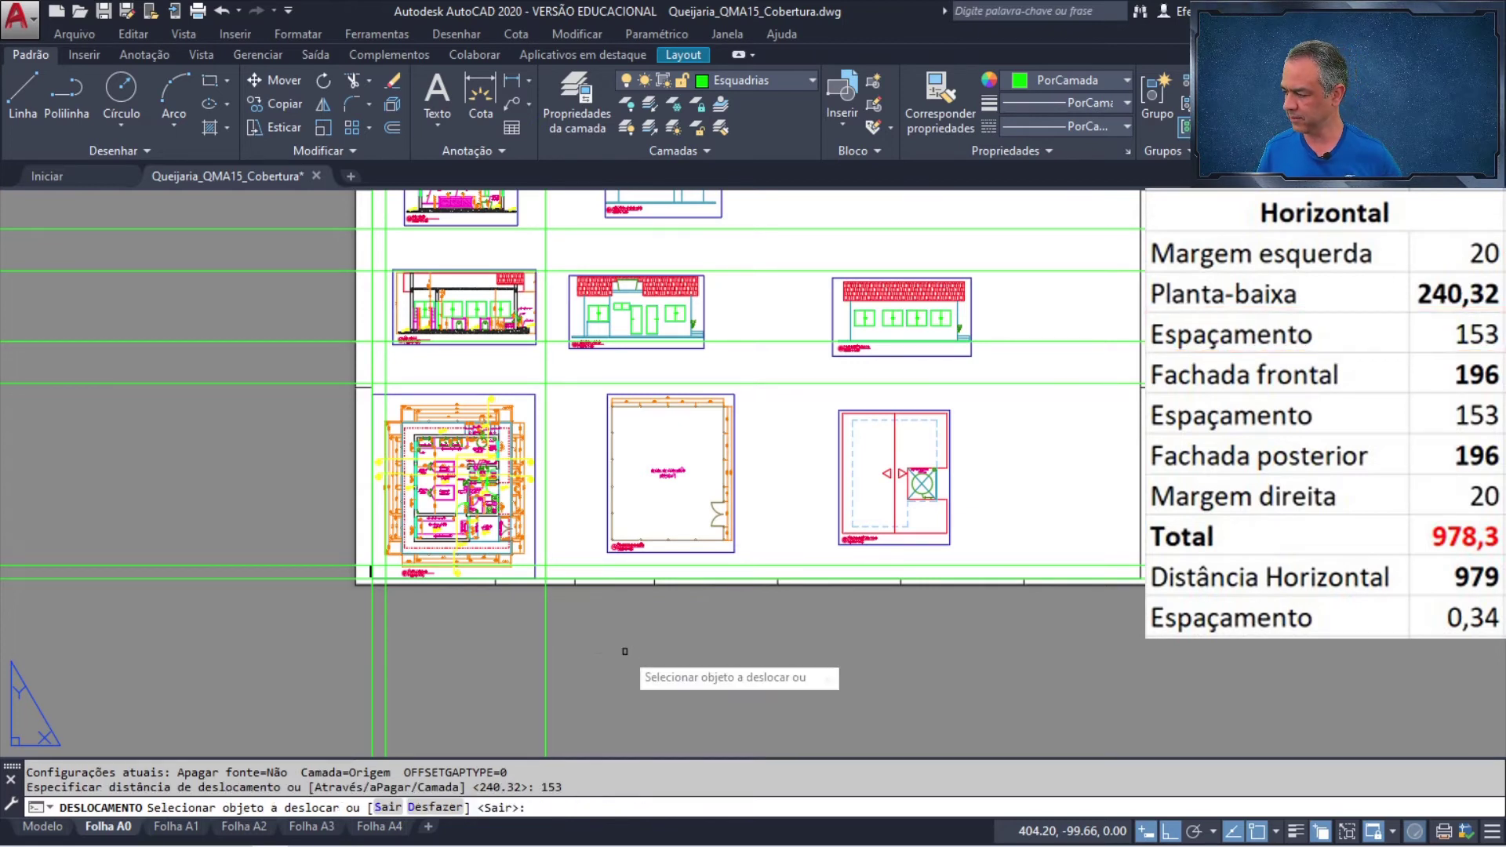
pyautogui.click(547, 651)
pyautogui.click(723, 653)
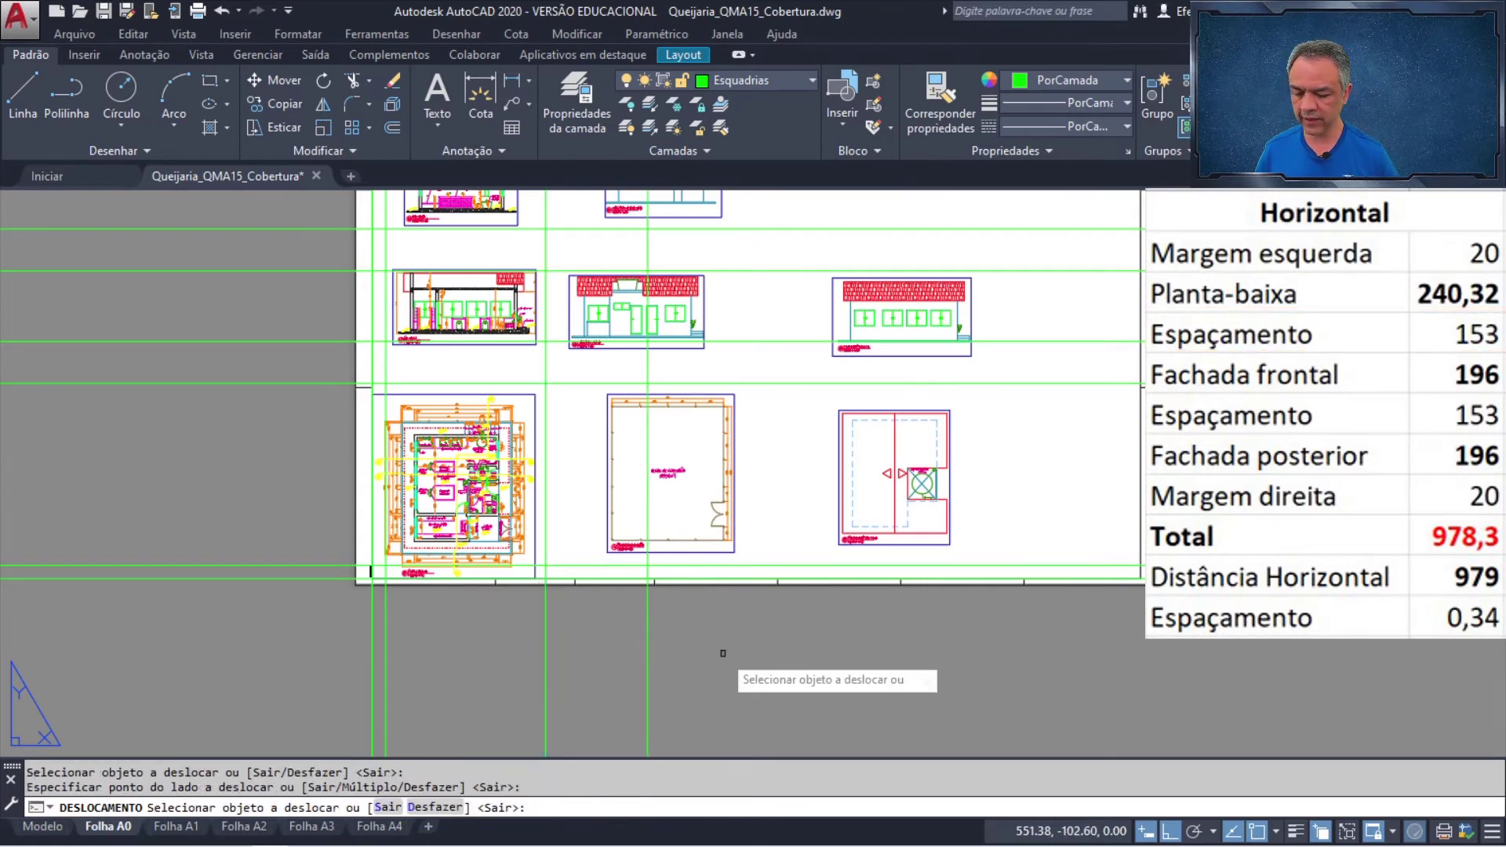
pyautogui.press('Return')
# - Offset the newest vertical construction line 196 to the right to reserve the width of the Fachada frontal
pyautogui.press('Return')
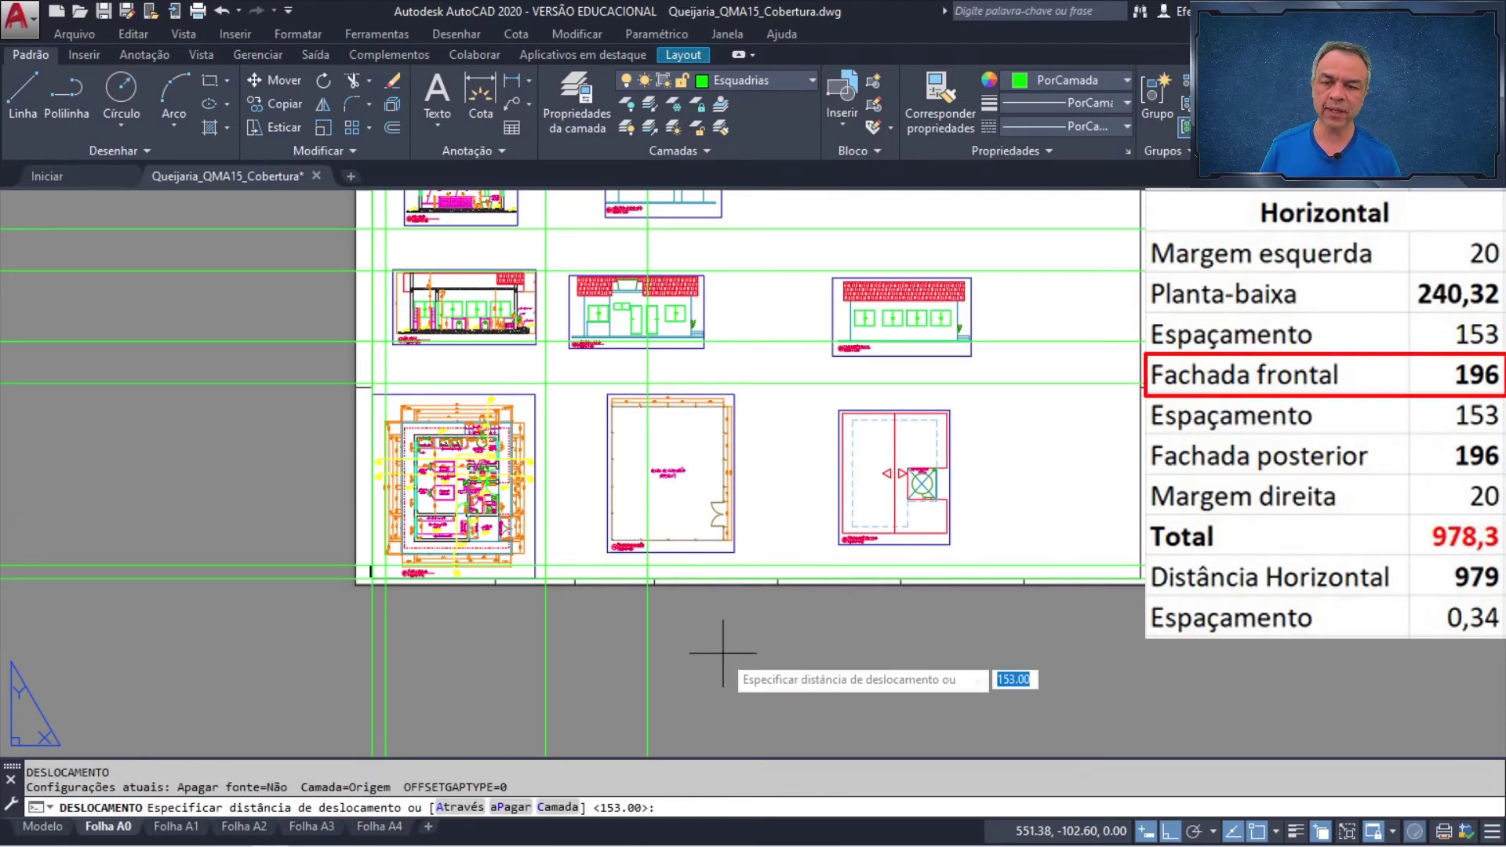
pyautogui.write('19')
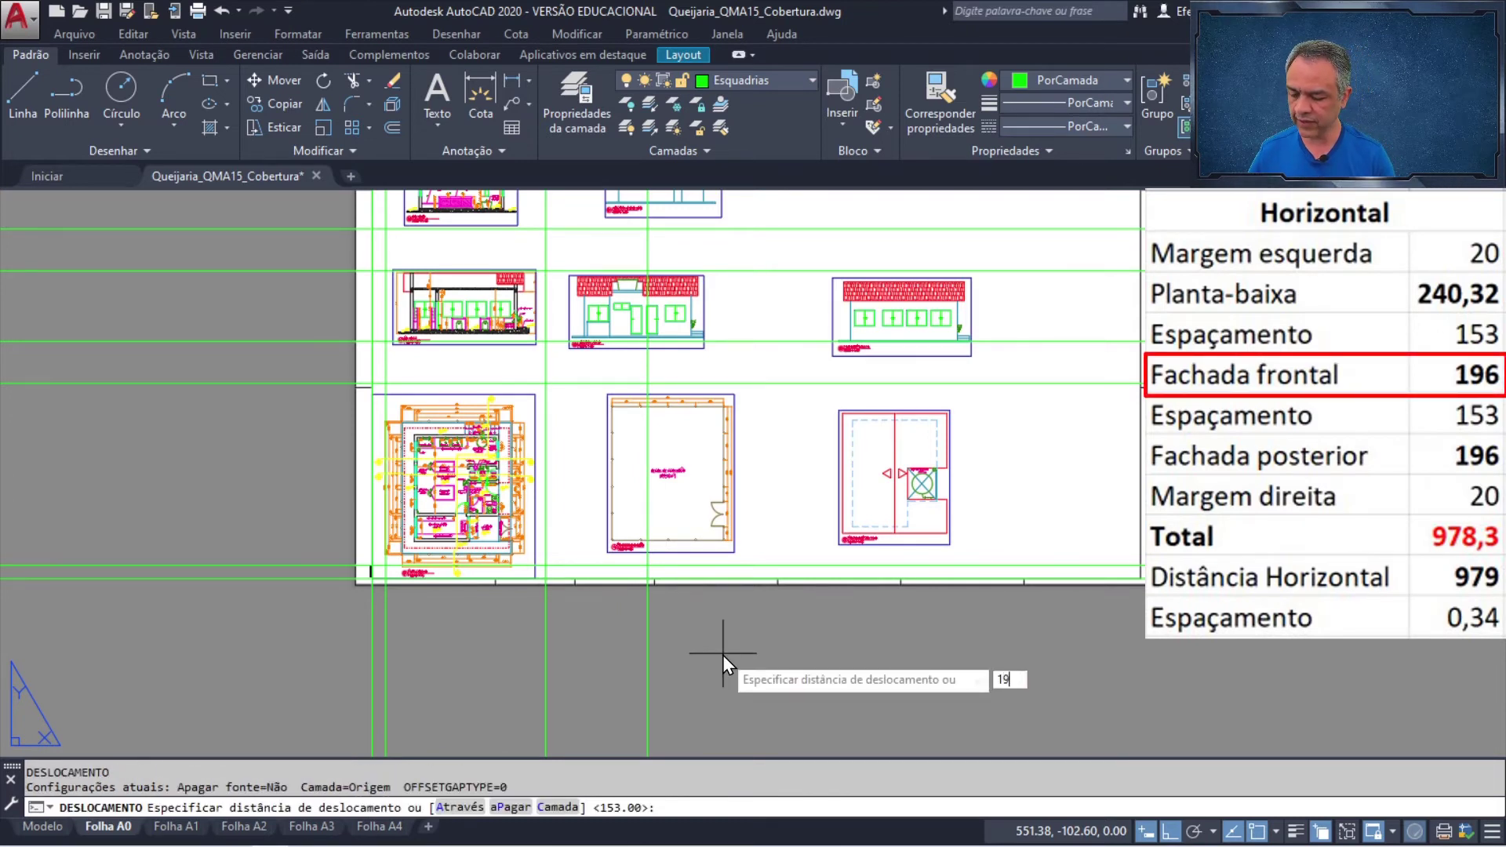
pyautogui.write('6')
pyautogui.press('Return')
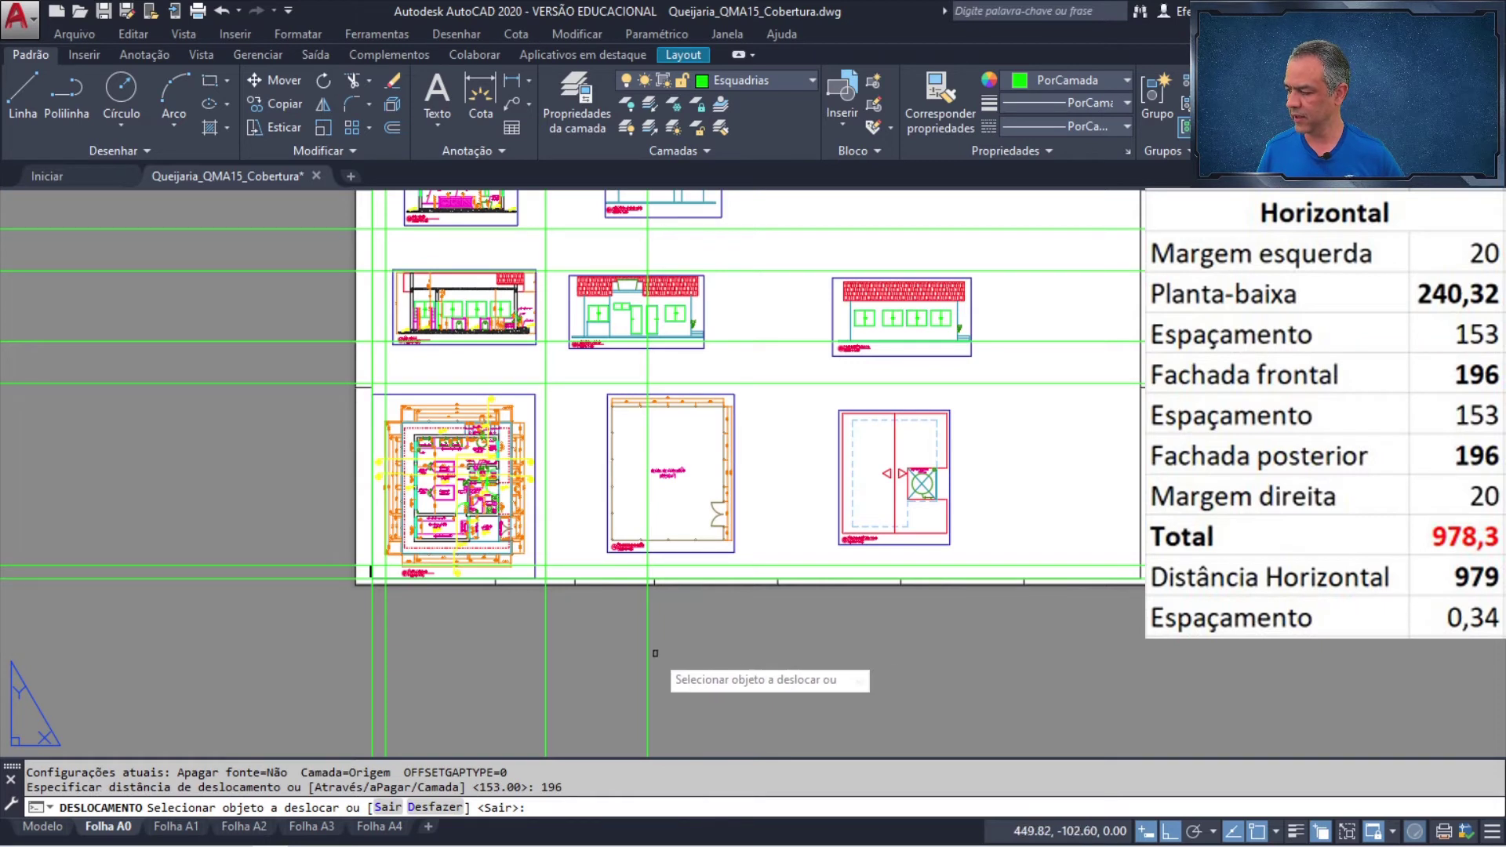
pyautogui.click(648, 654)
pyautogui.click(819, 663)
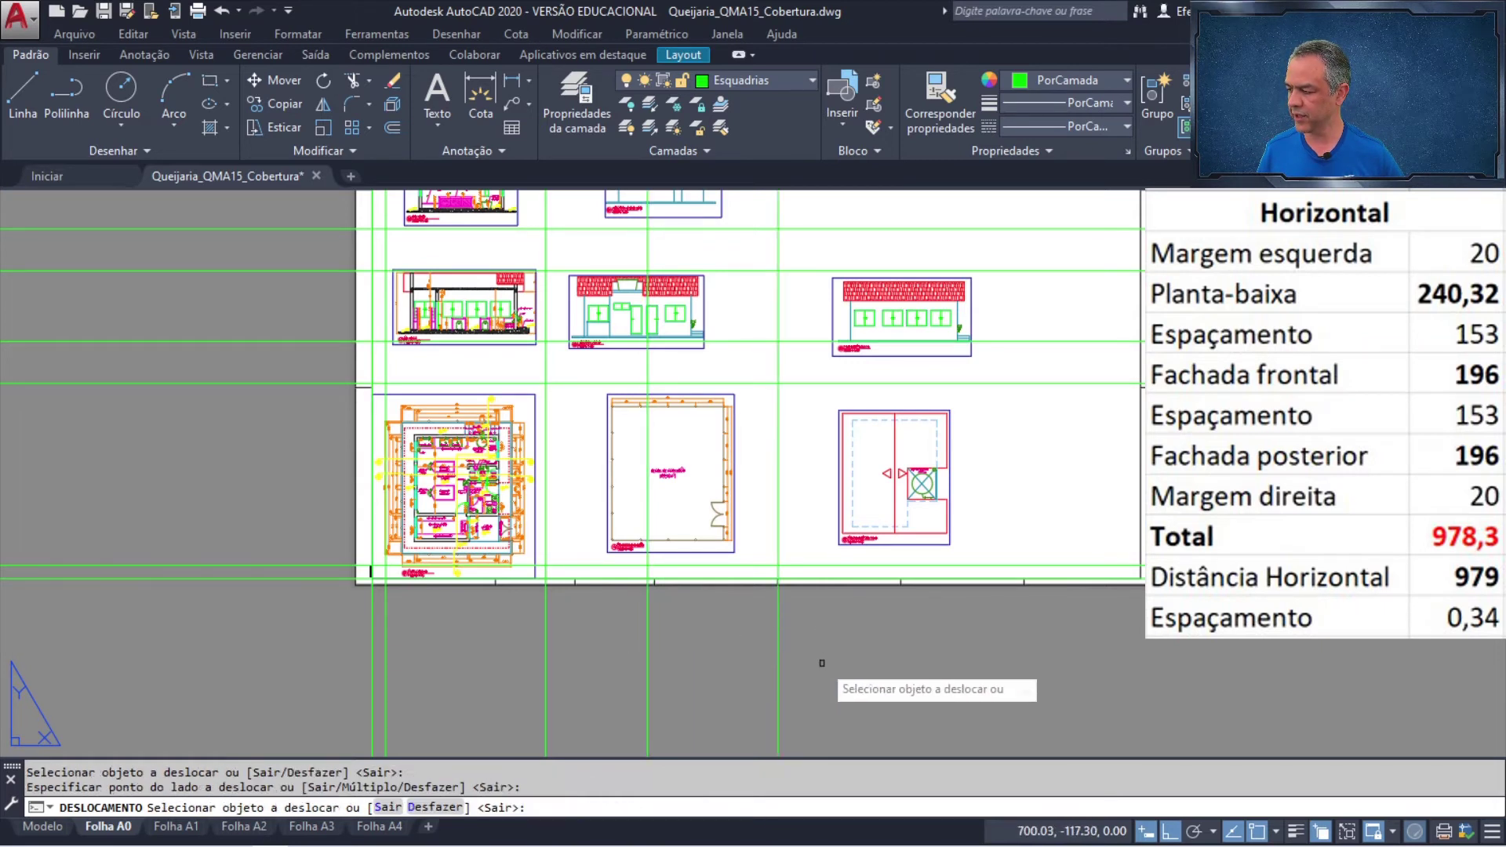
pyautogui.press('Return')
# - Offset the line marking the right side of the Fachada frontal 153 to the right for the second spacing
pyautogui.press('Return')
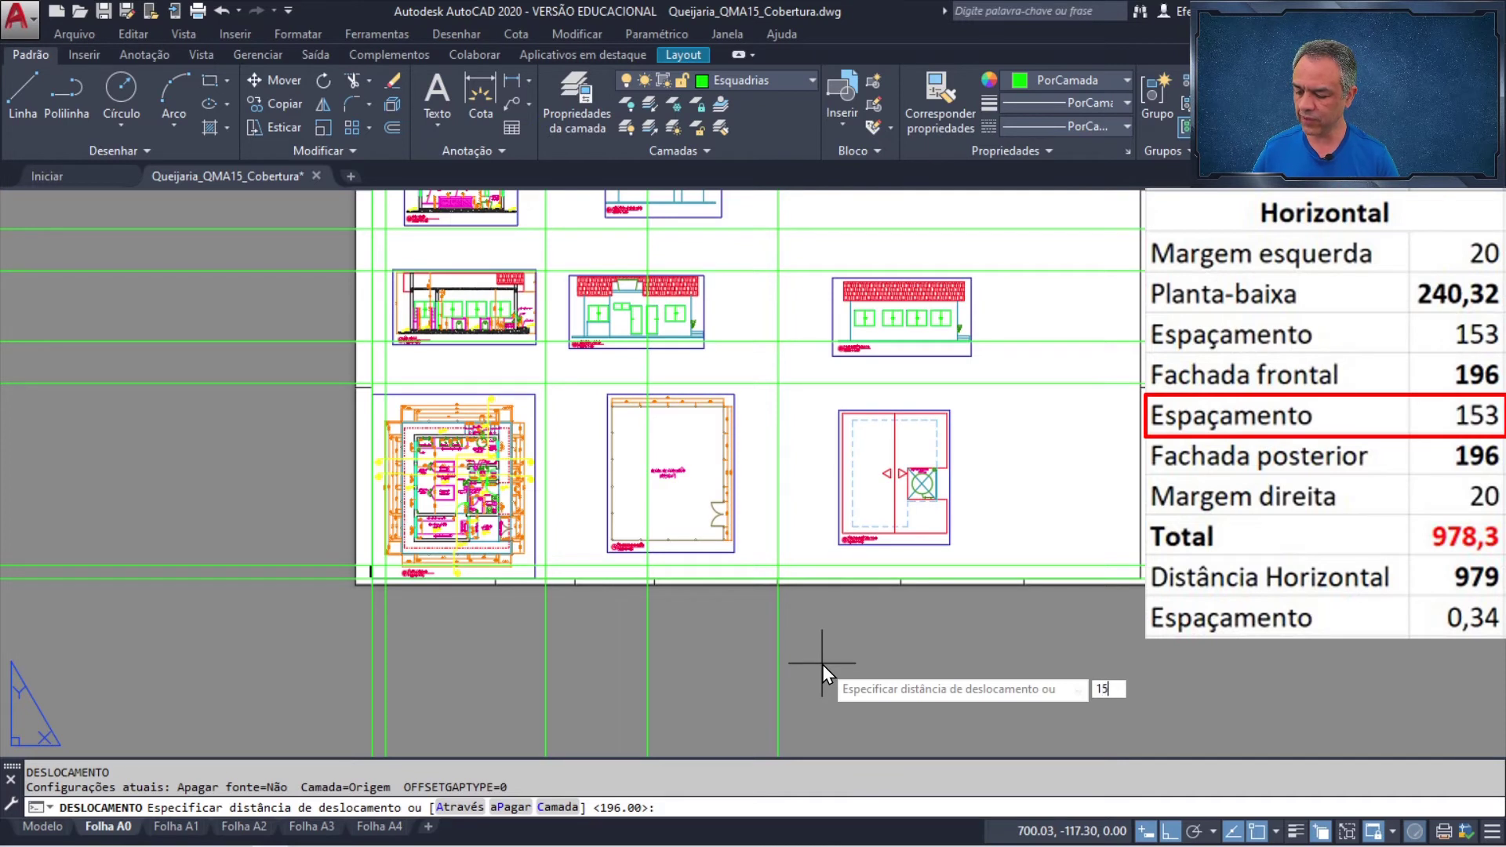
pyautogui.write('153')
pyautogui.press('Return')
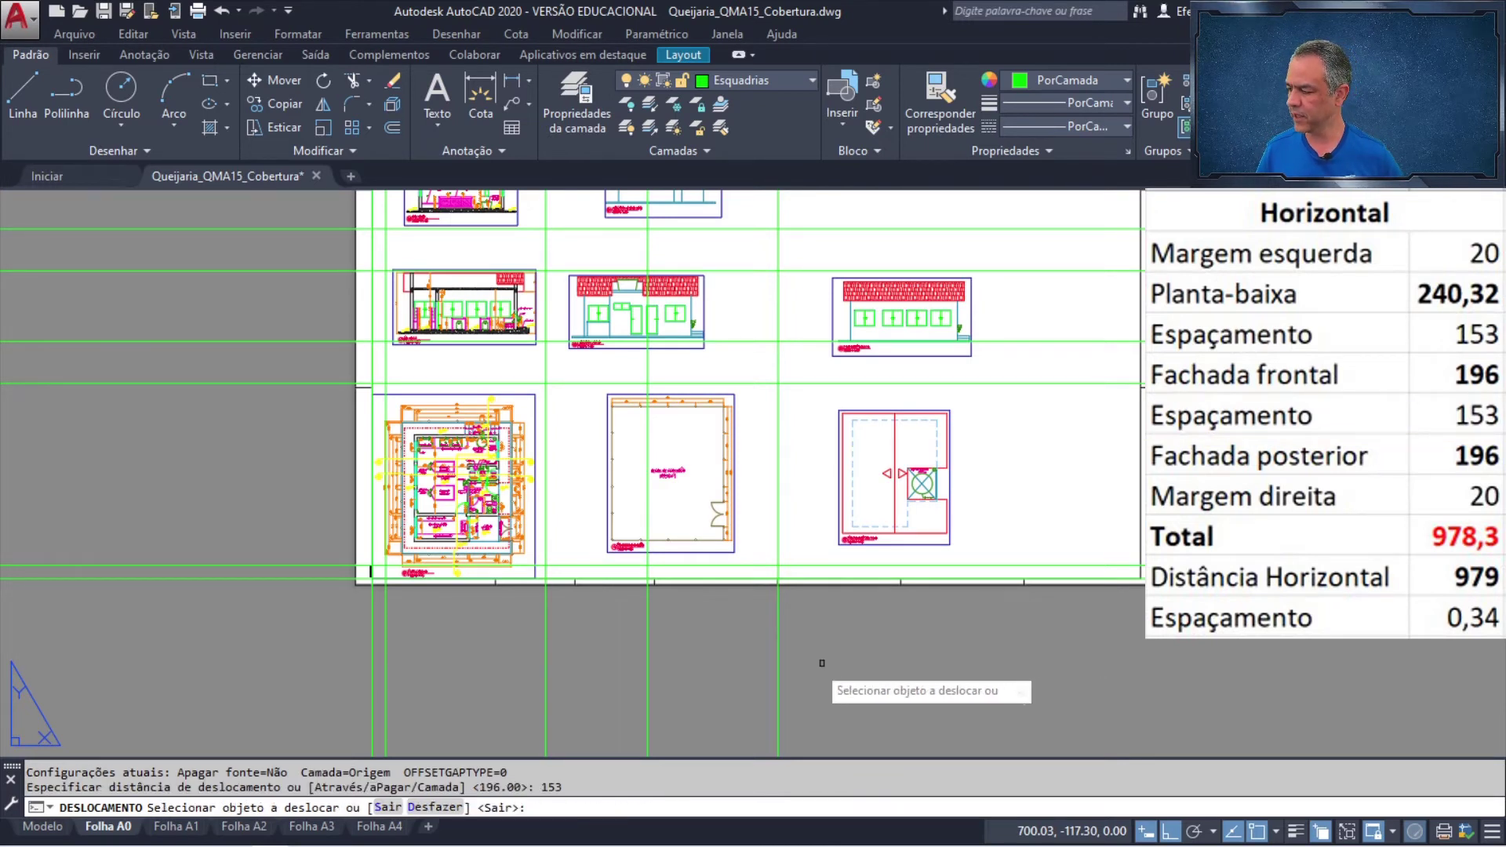
pyautogui.click(778, 663)
pyautogui.click(953, 642)
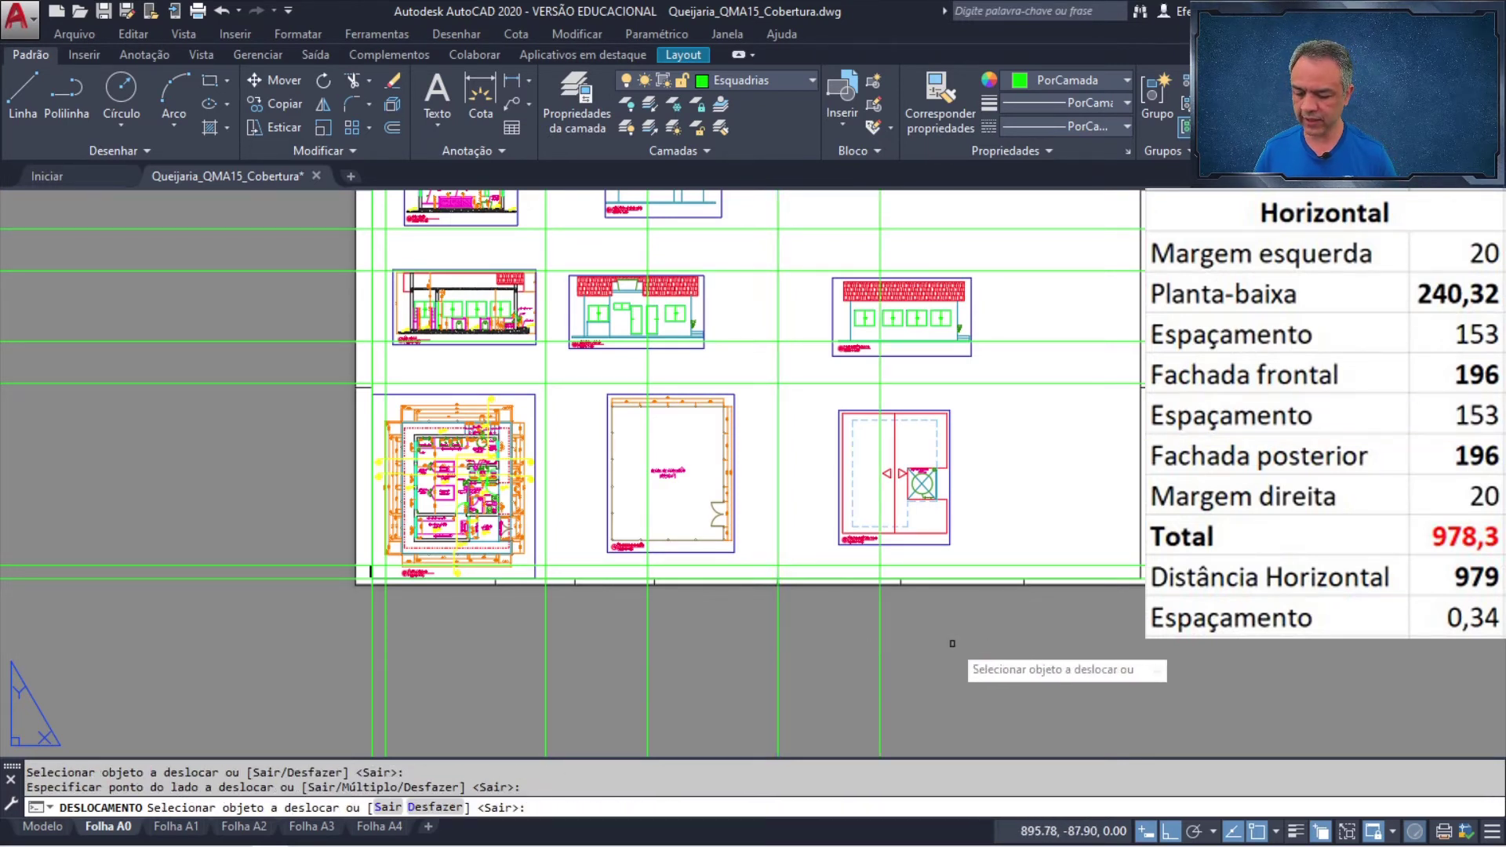
pyautogui.press('Return')
# - Offset the newest vertical construction line 196 to the right to reserve the width of the Fachada posterior
pyautogui.press('Return')
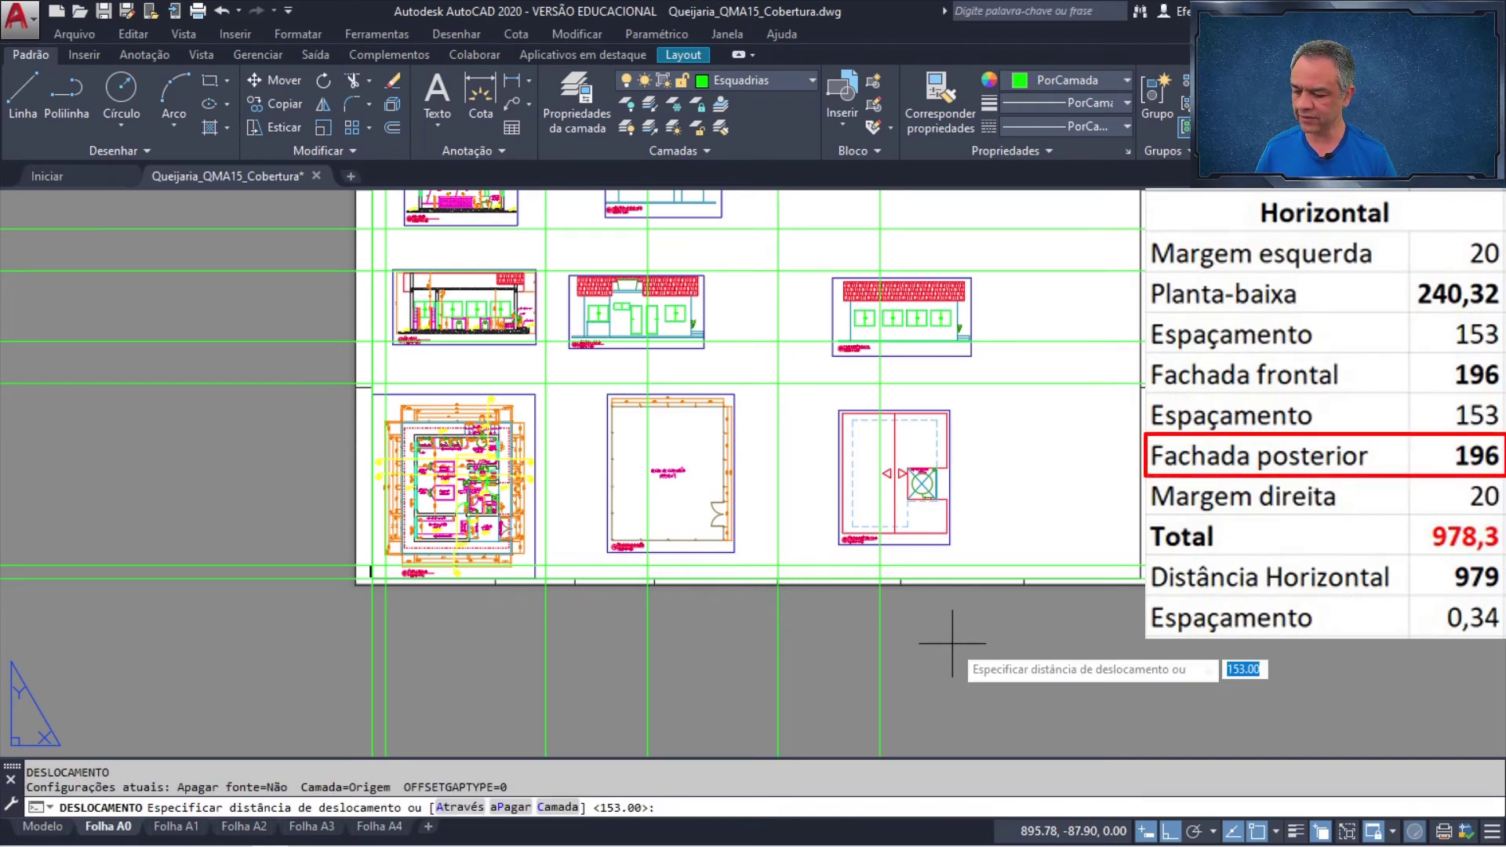
pyautogui.write('196')
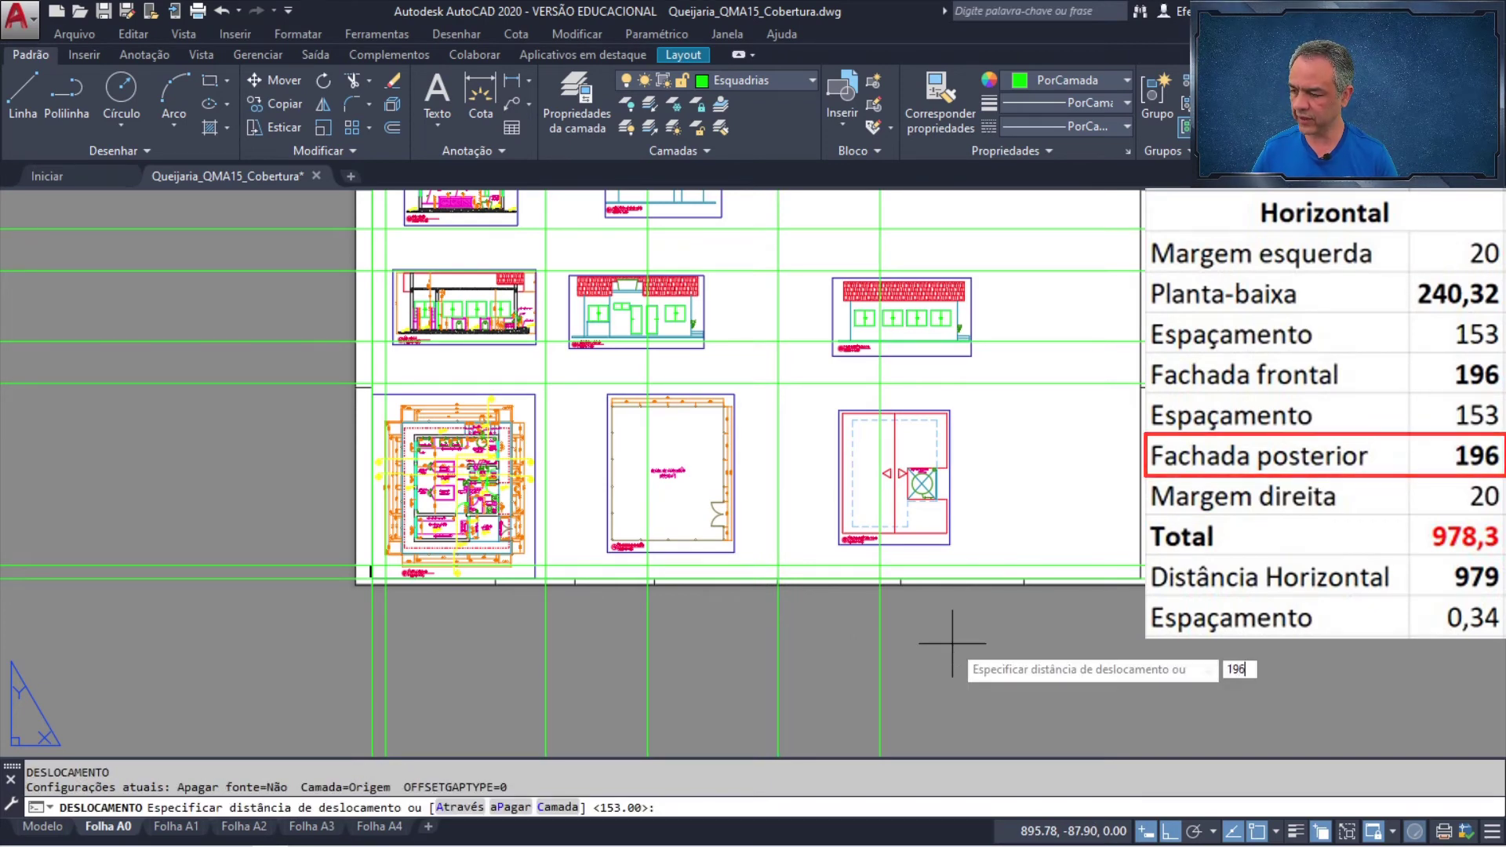
pyautogui.press('Return')
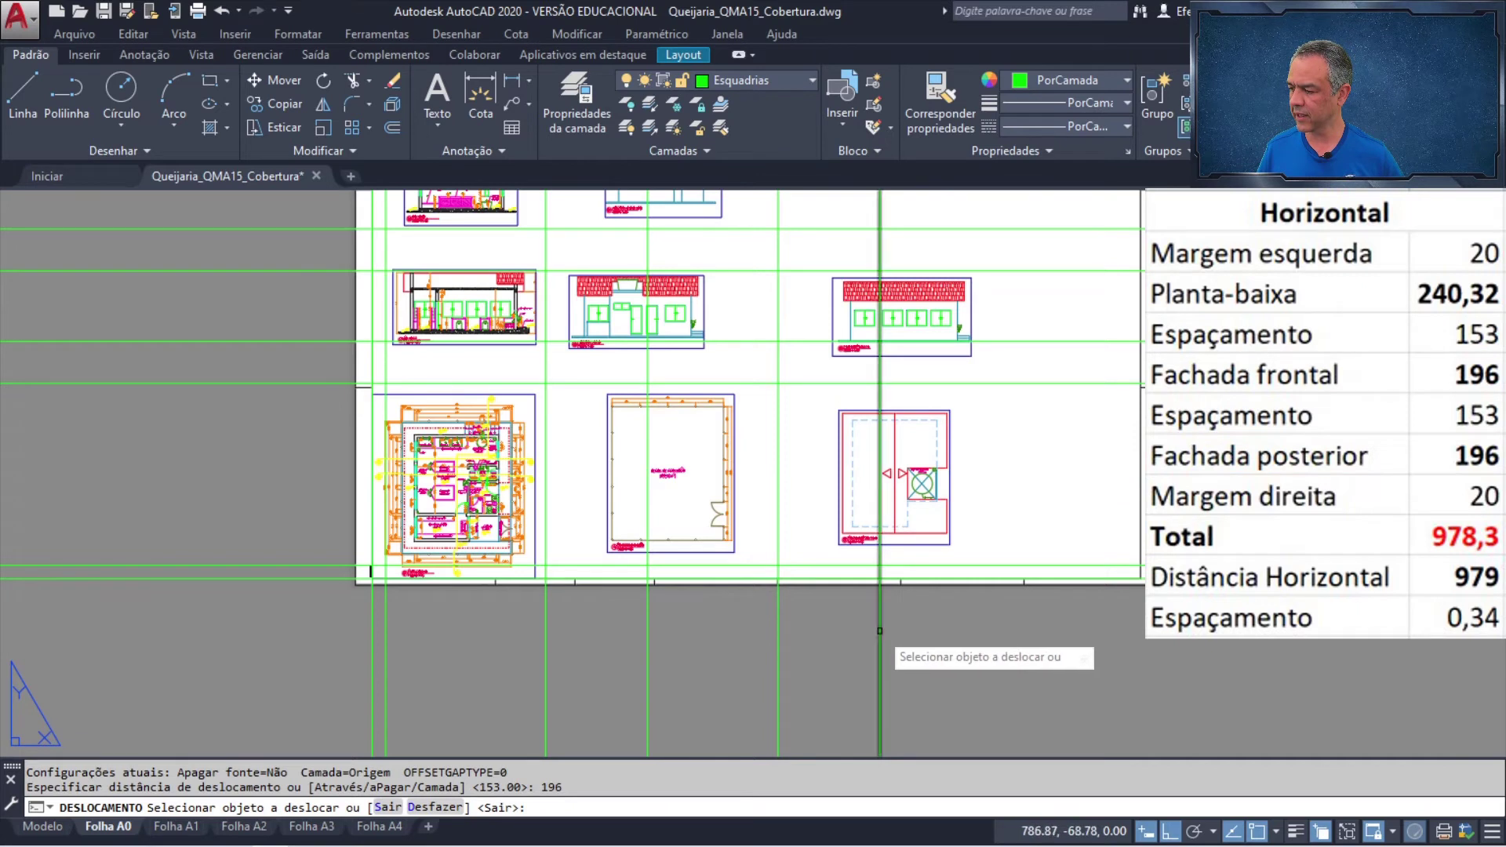
pyautogui.click(879, 640)
pyautogui.click(986, 639)
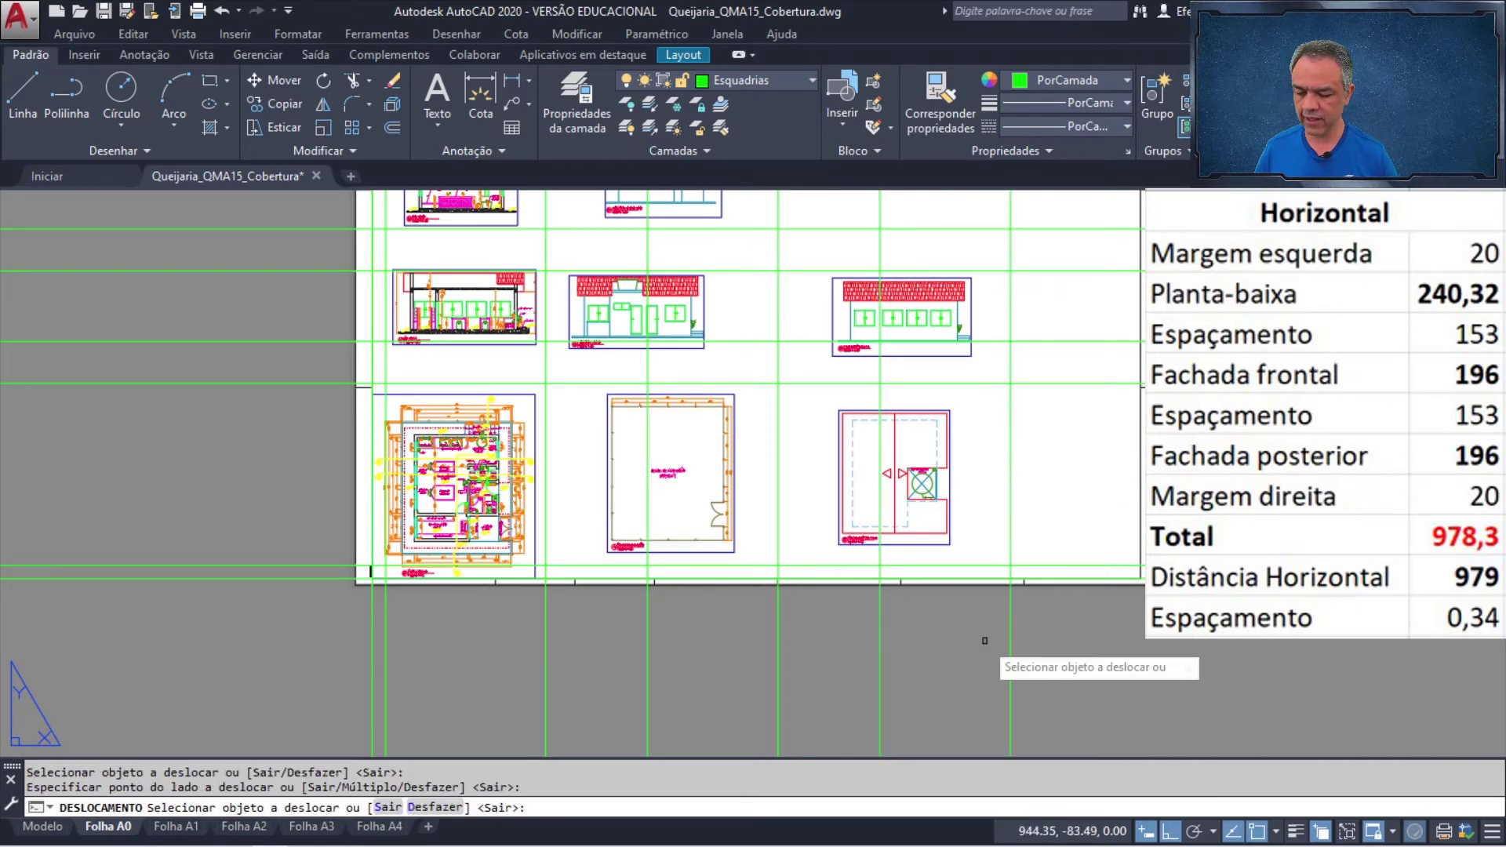
pyautogui.press('Return')
# - Offset the line marking the right side of the Fachada posterior 20 to the right for the right margin
pyautogui.press('Return')
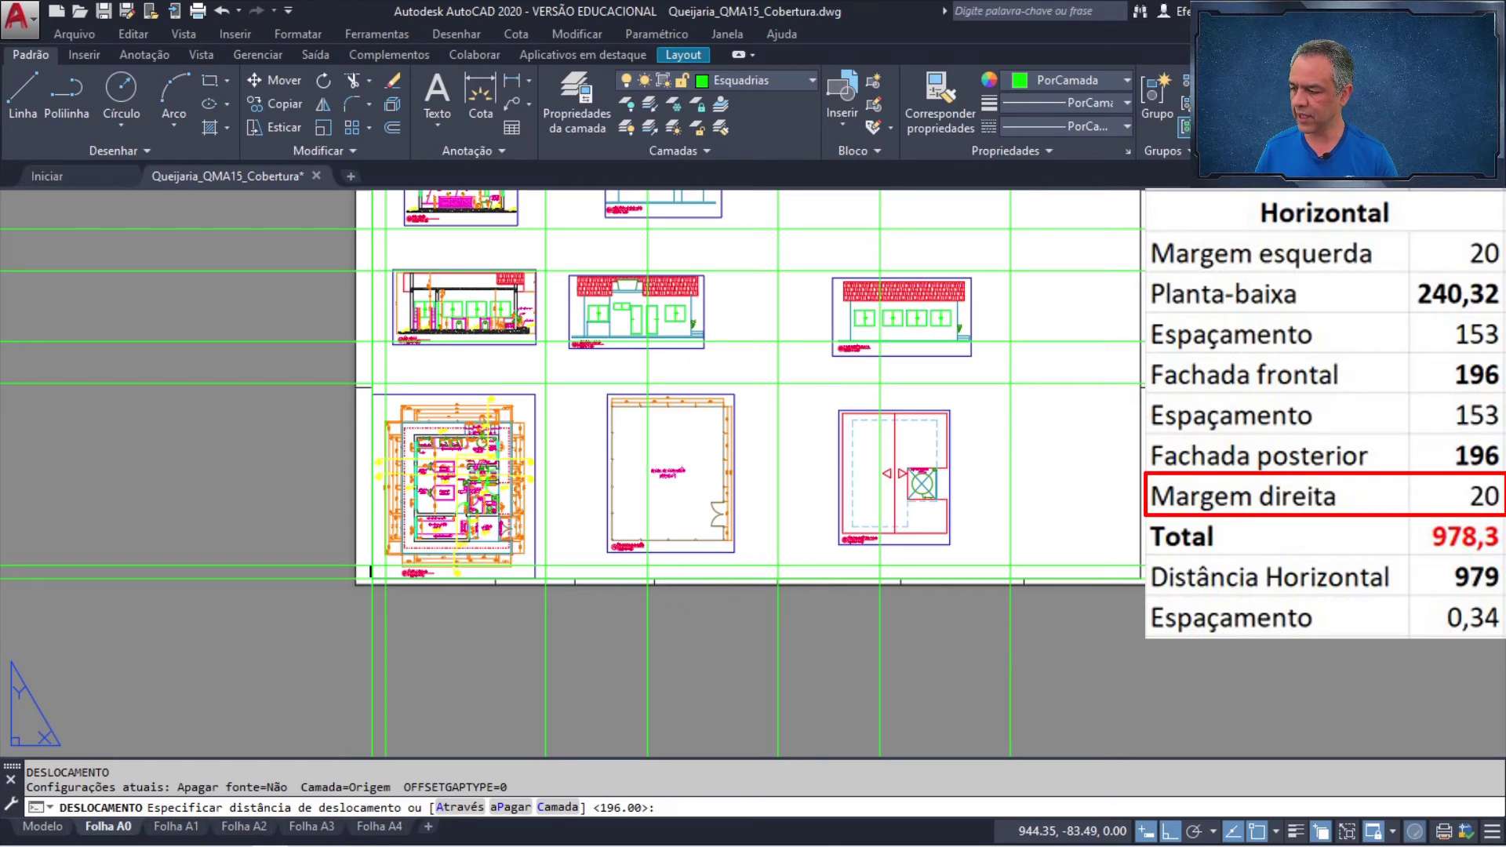
pyautogui.press('Return')
pyautogui.click(1010, 642)
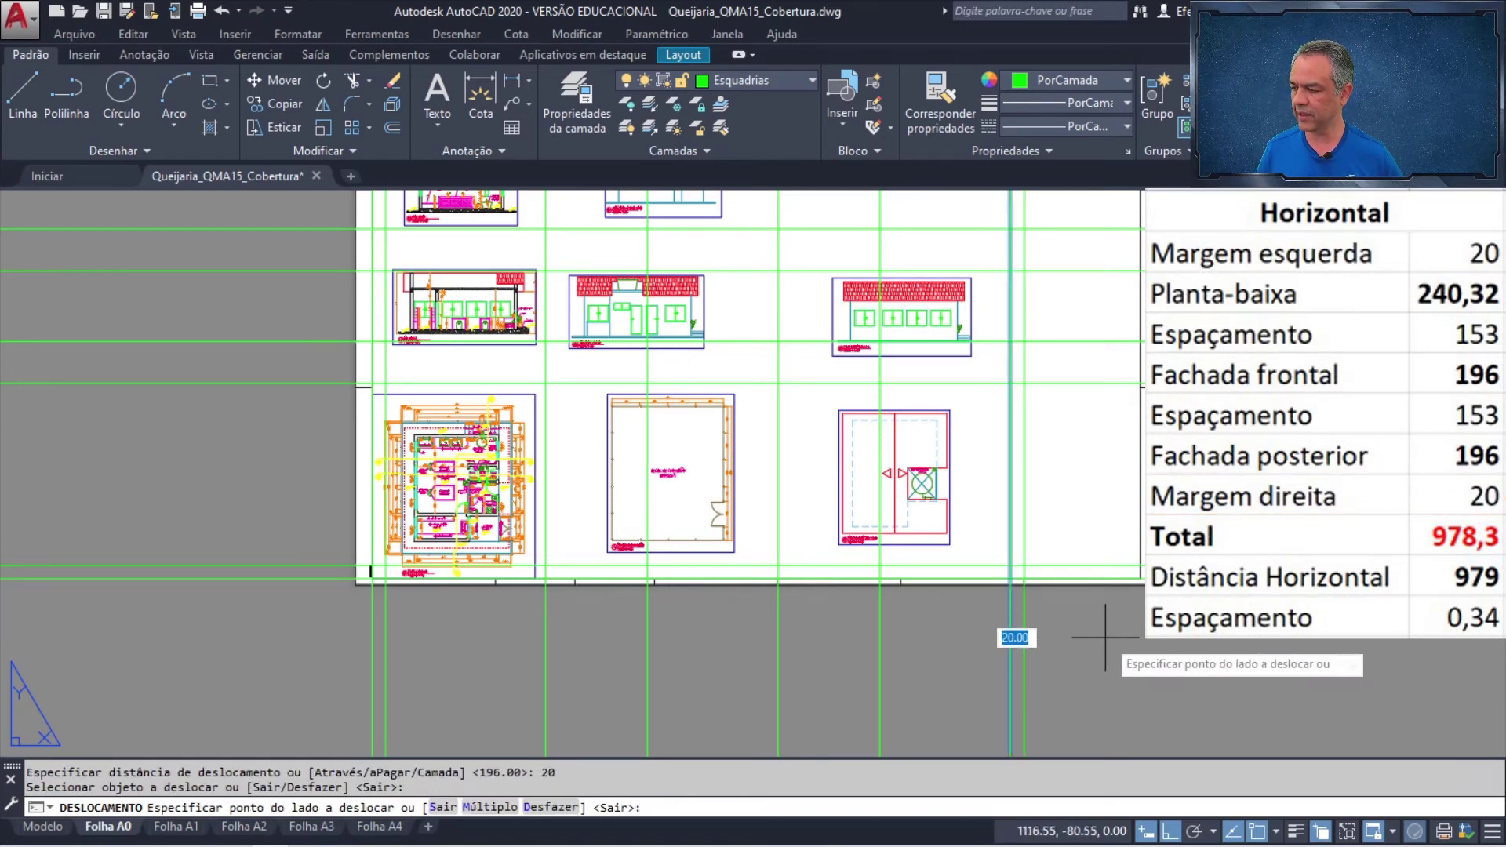
pyautogui.click(1108, 637)
pyautogui.press('Return')
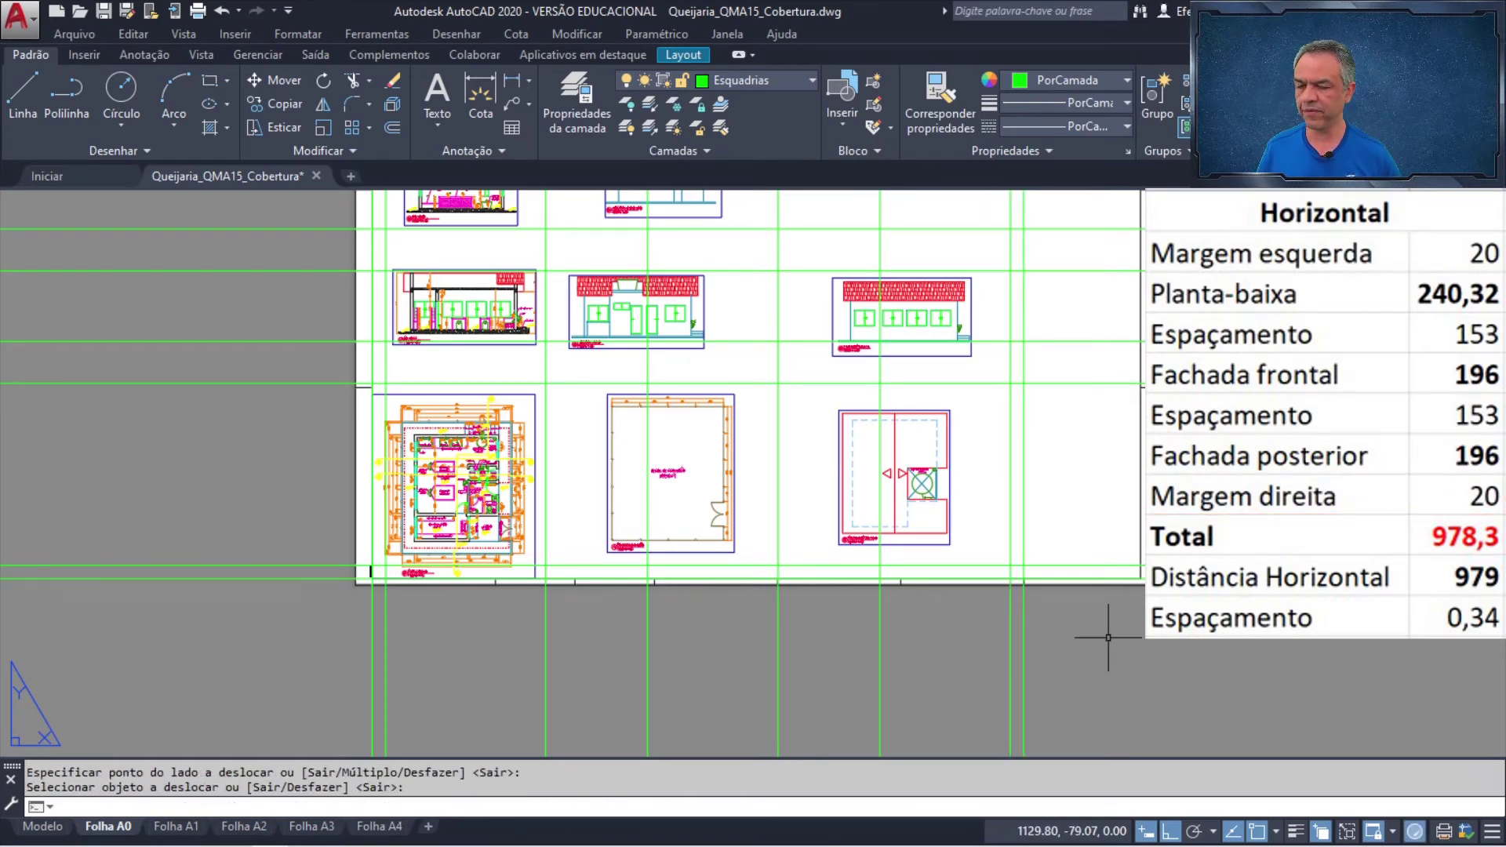
pyautogui.scroll(6, 1051, 573)
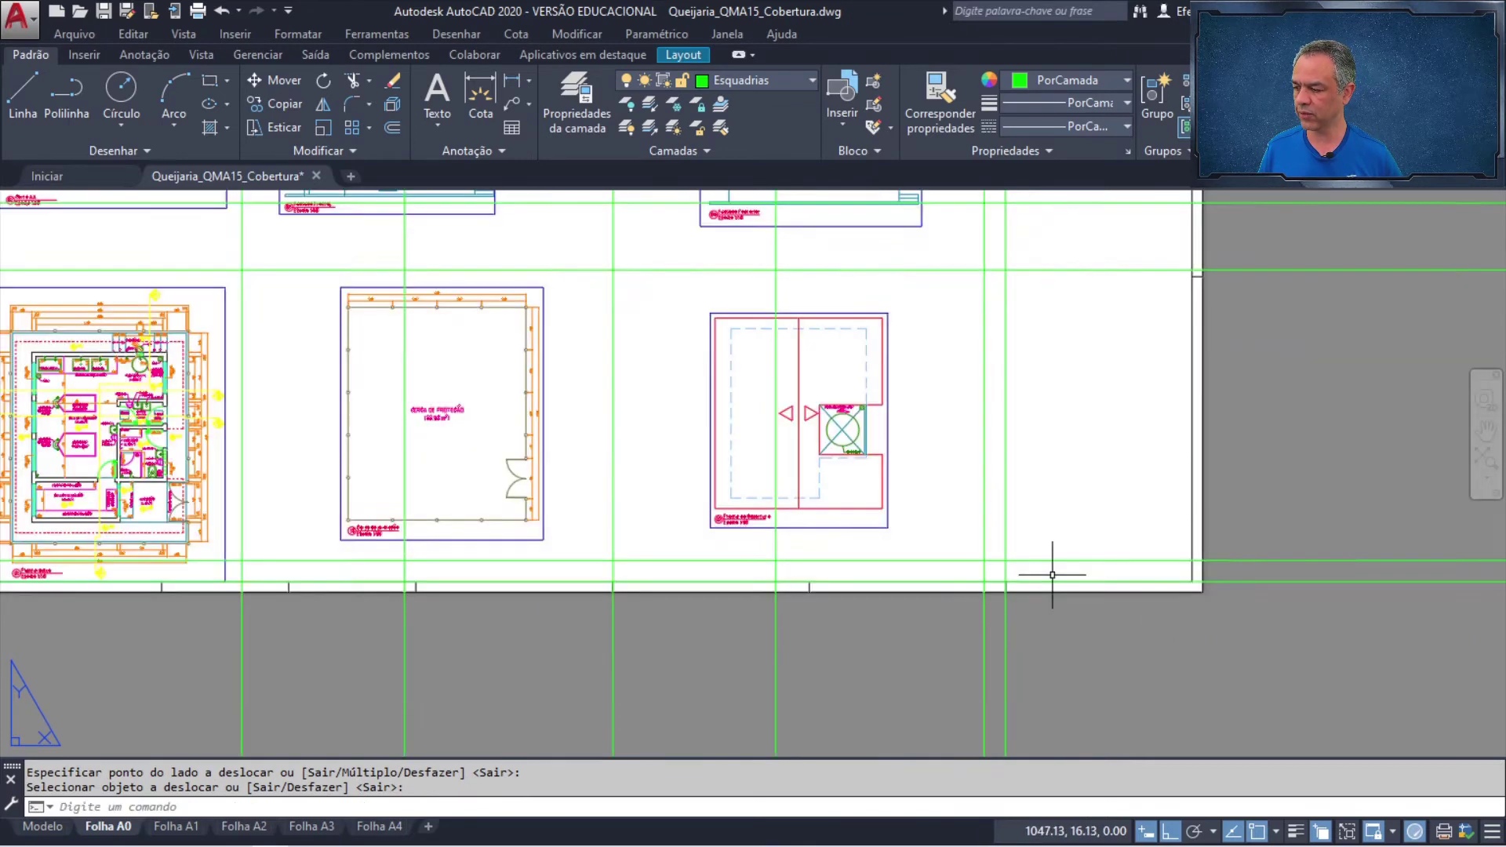
pyautogui.scroll(-3, 1035, 596)
pyautogui.moveTo(962, 562); pyautogui.dragTo(856, 592, button='middle')
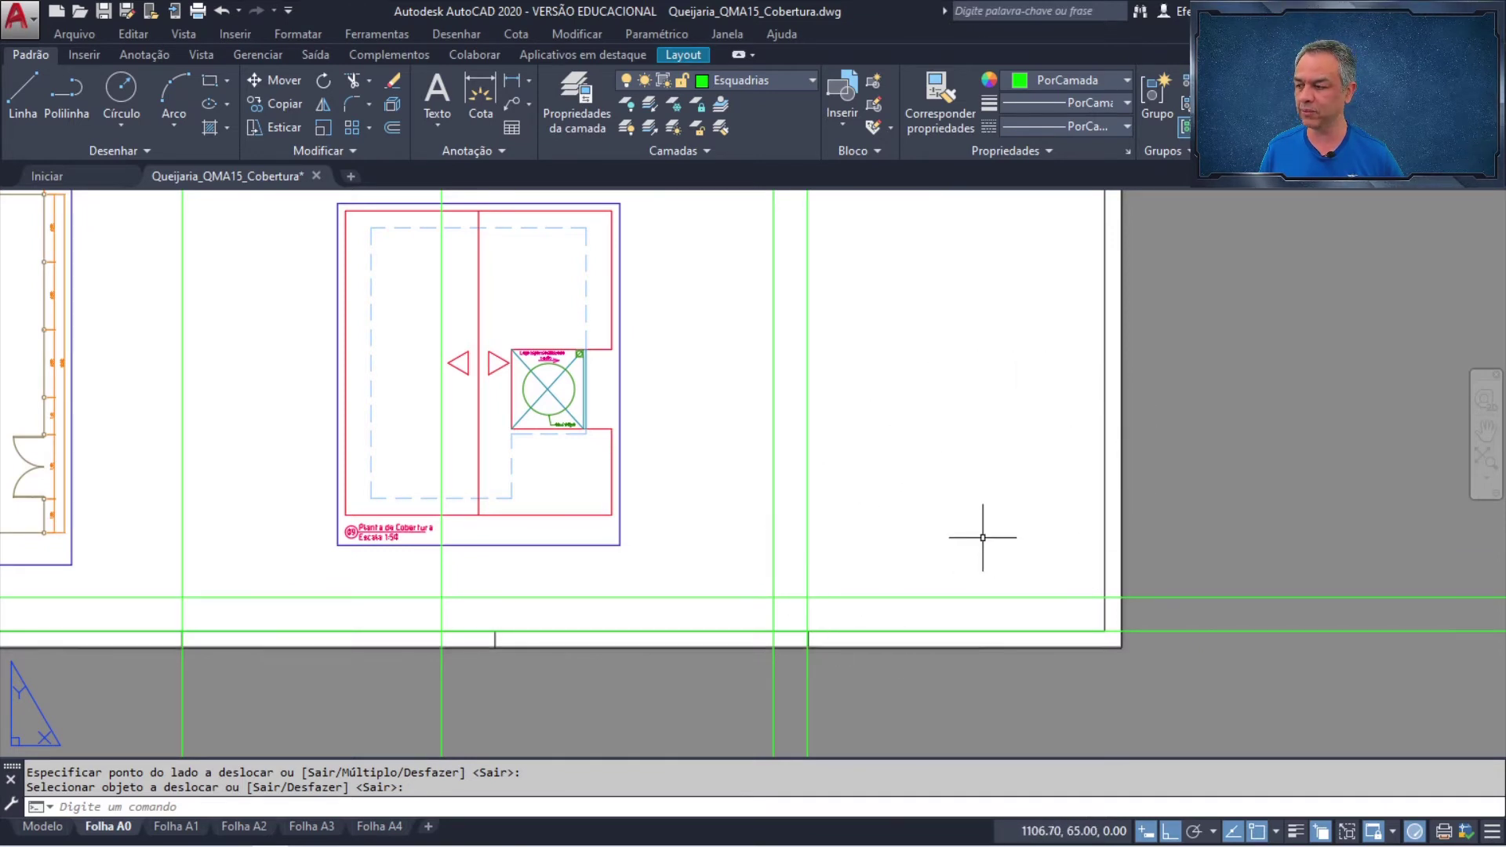
pyautogui.middleClick(981, 435)
pyautogui.middleClick(981, 435)
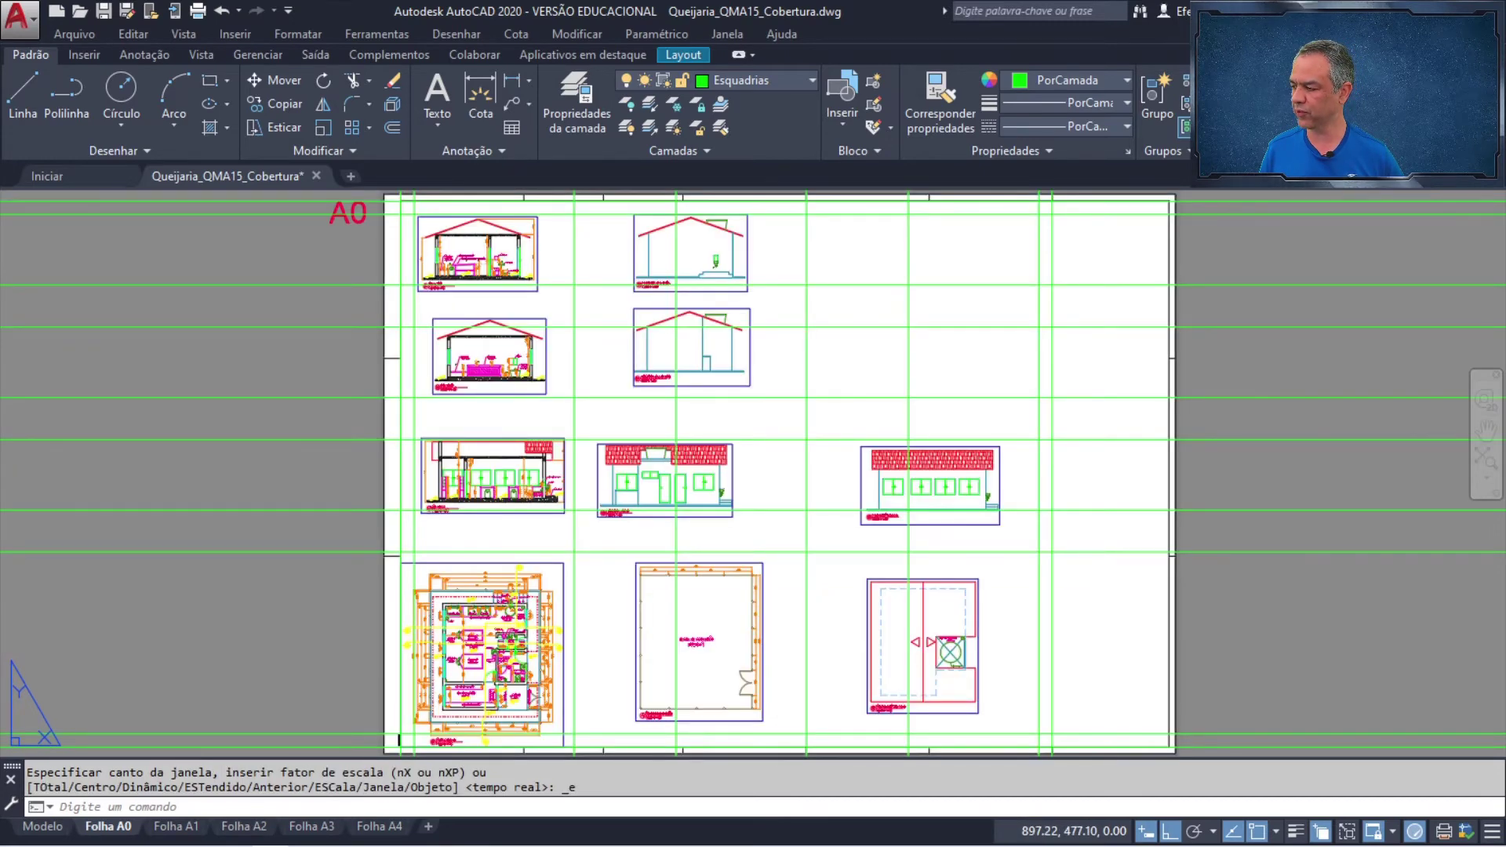
# - Move the Planta-baixa viewport up so the lower tip of its bottom section symbol A meets the bottom margin line, using a perpendicular snap
pyautogui.scroll(6, 474, 619)
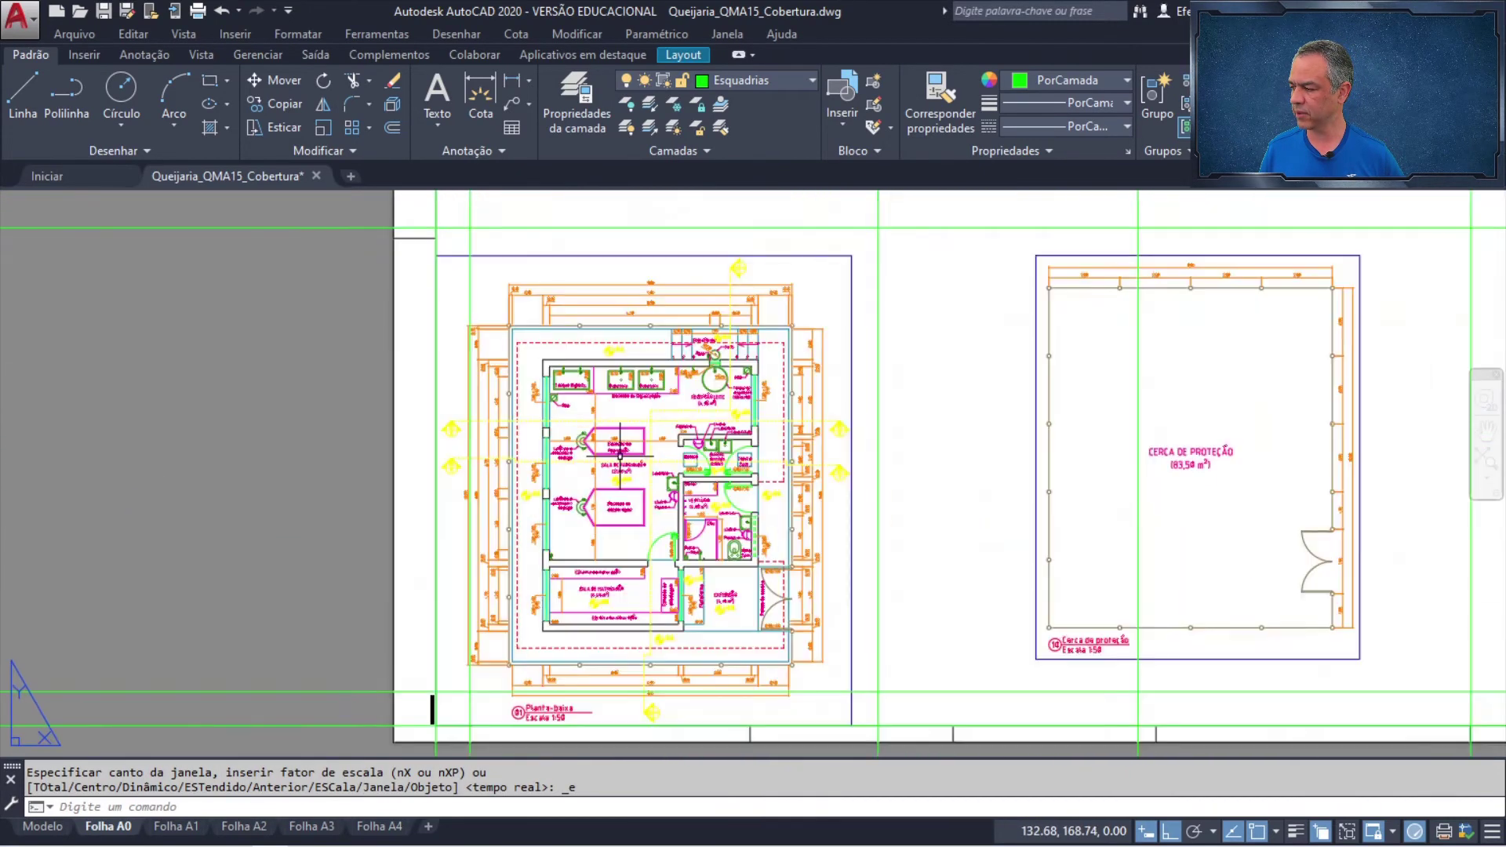
pyautogui.moveTo(662, 498); pyautogui.dragTo(667, 216, button='middle')
pyautogui.scroll(6, 672, 498)
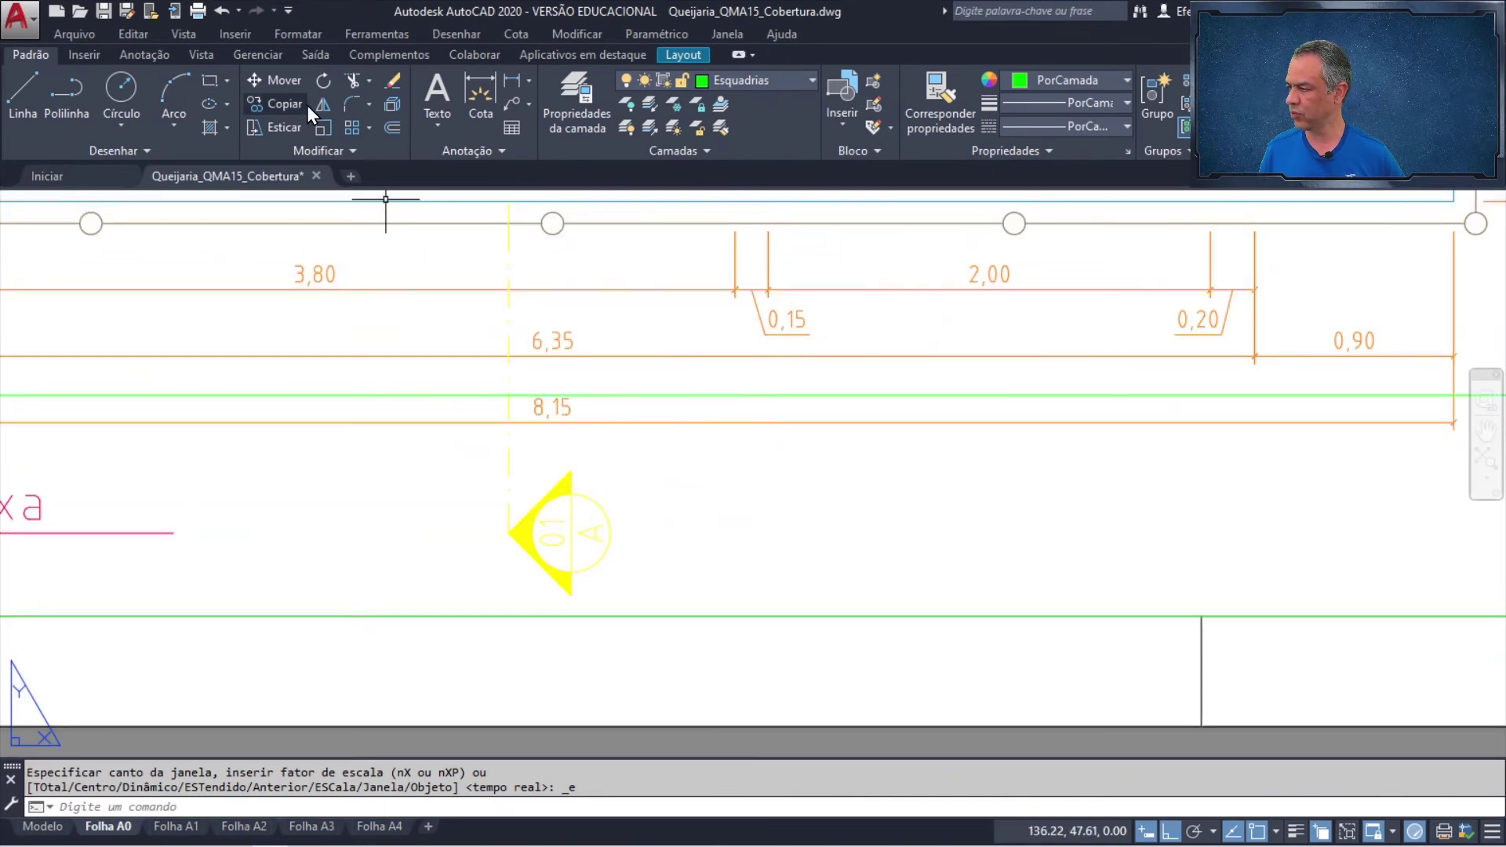
pyautogui.click(283, 81)
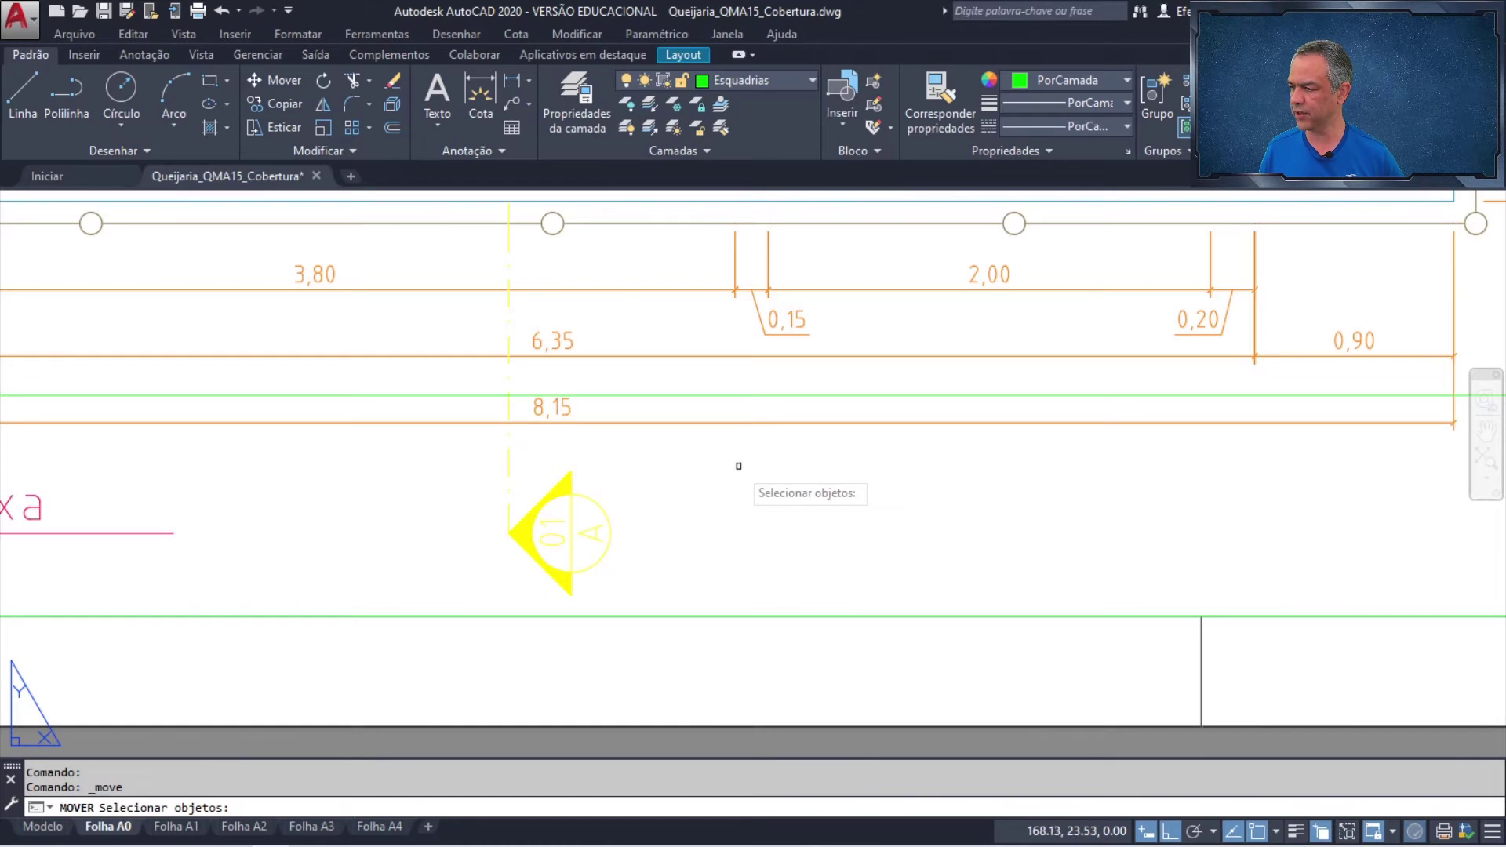
pyautogui.scroll(-2, 739, 470)
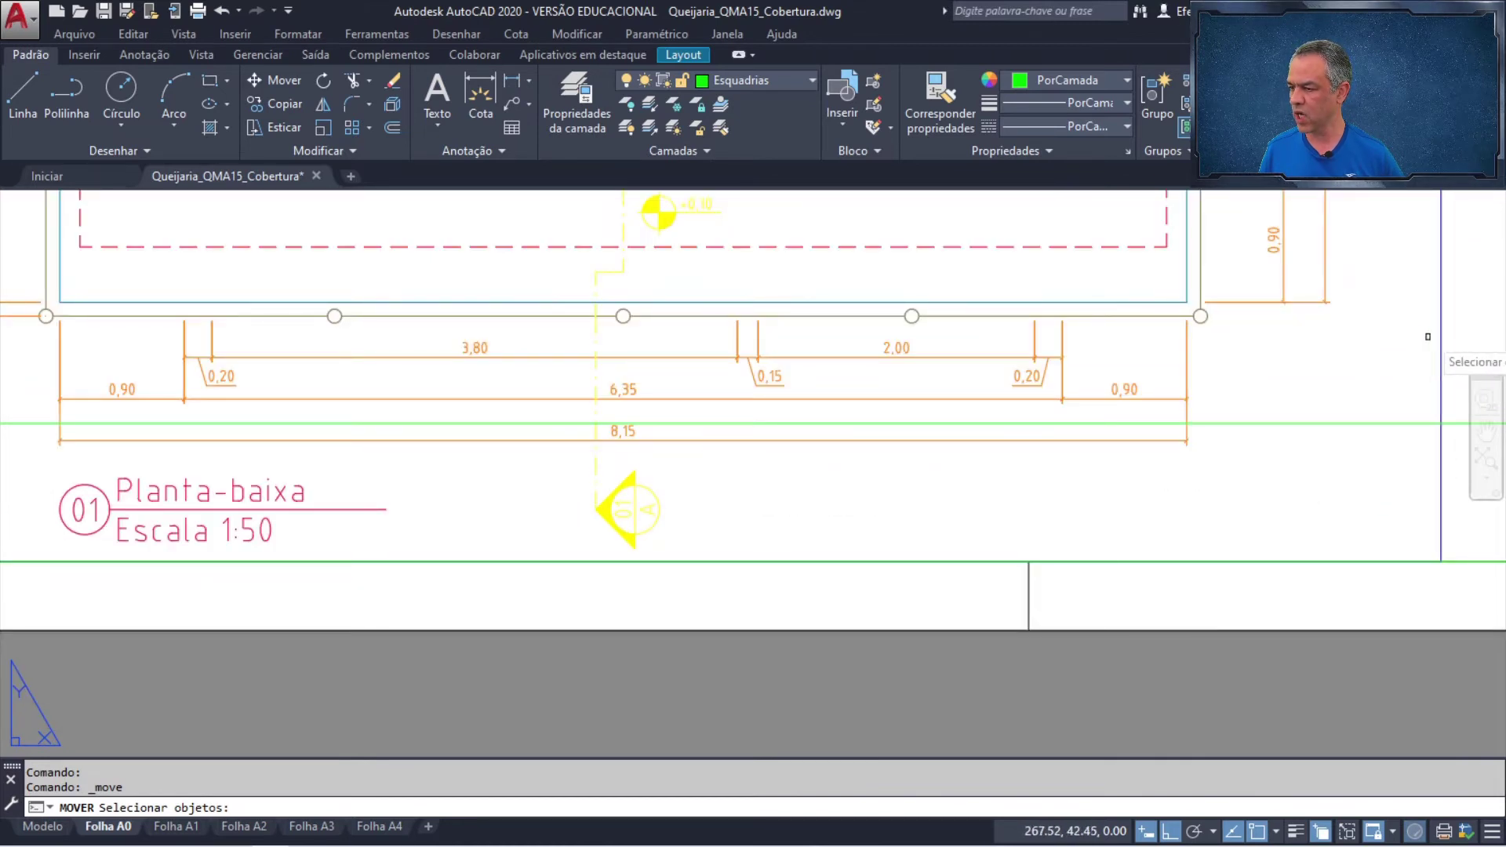
pyautogui.click(1442, 333)
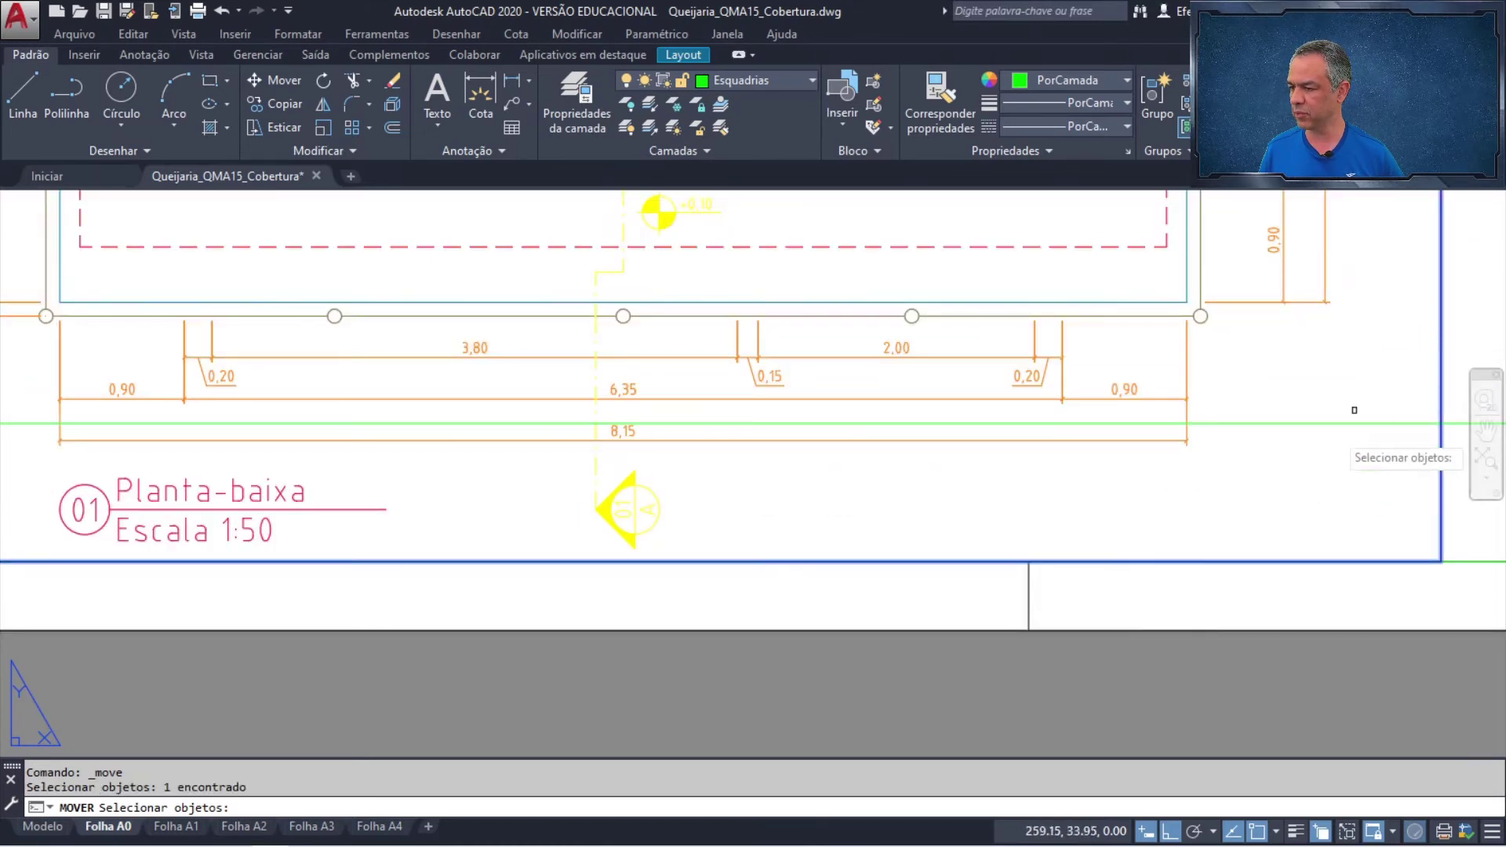
pyautogui.press('Return')
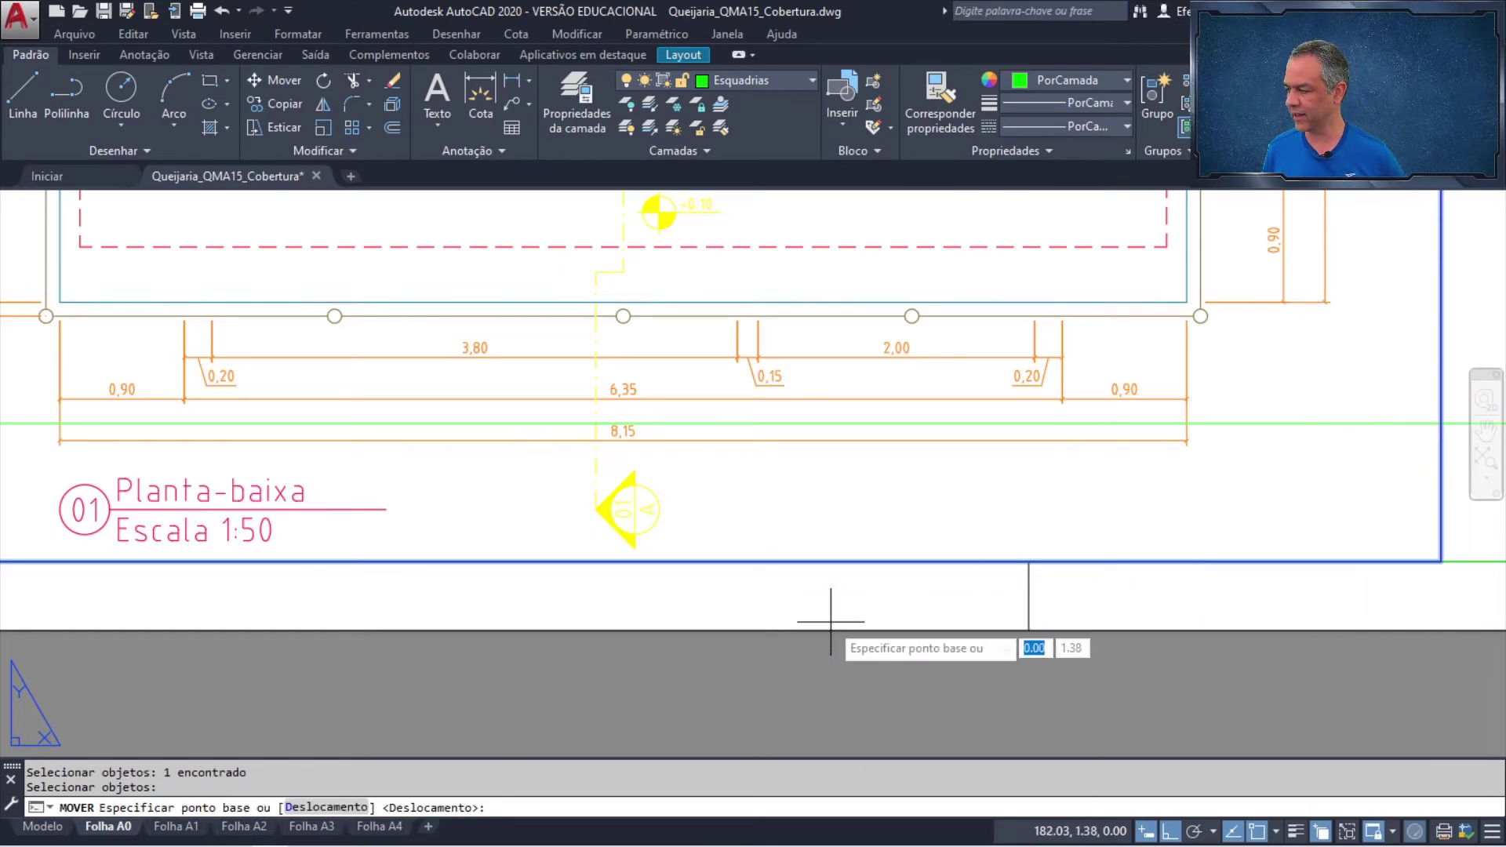
pyautogui.scroll(2, 638, 567)
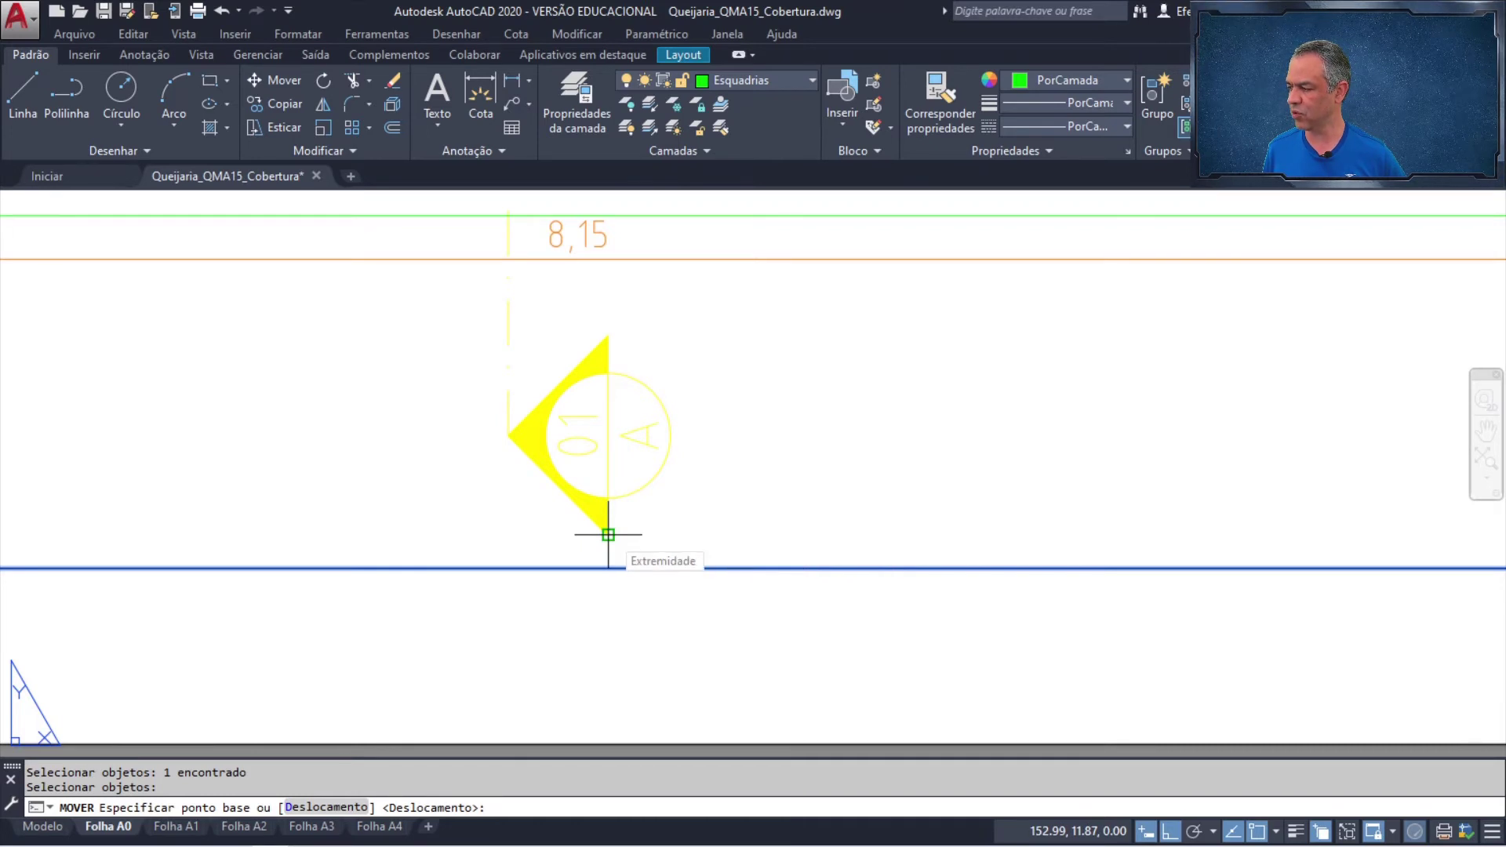
pyautogui.click(607, 534)
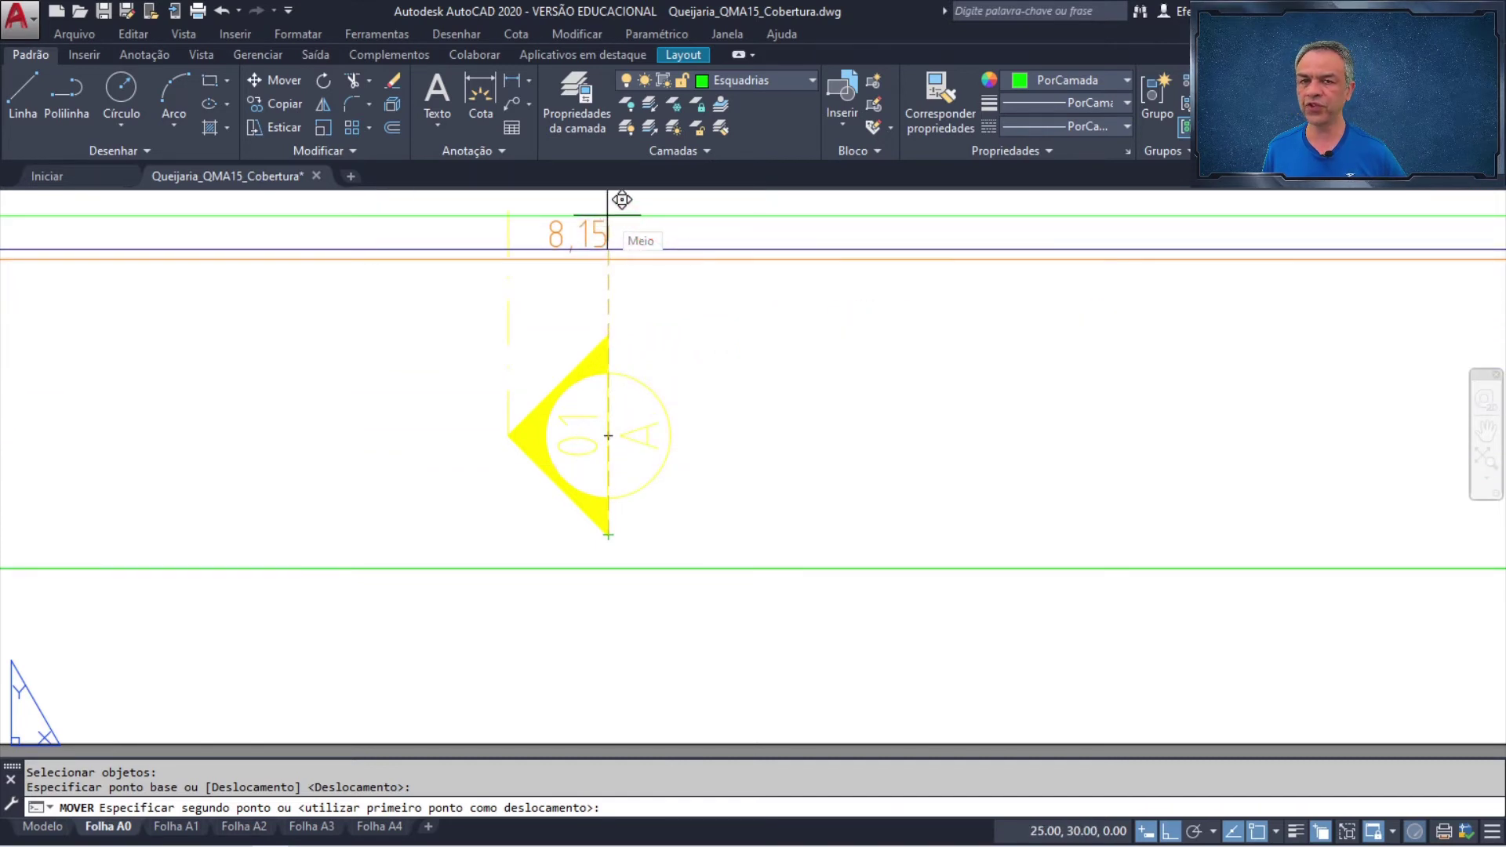
pyautogui.moveTo(605, 222)
pyautogui.mouseDown(button='middle')
pyautogui.moveTo(599, 309)
pyautogui.moveTo(612, 298)
pyautogui.mouseUp(button='middle')
pyautogui.keyDown('shift'); pyautogui.rightClick(598, 312); pyautogui.keyUp('shift')
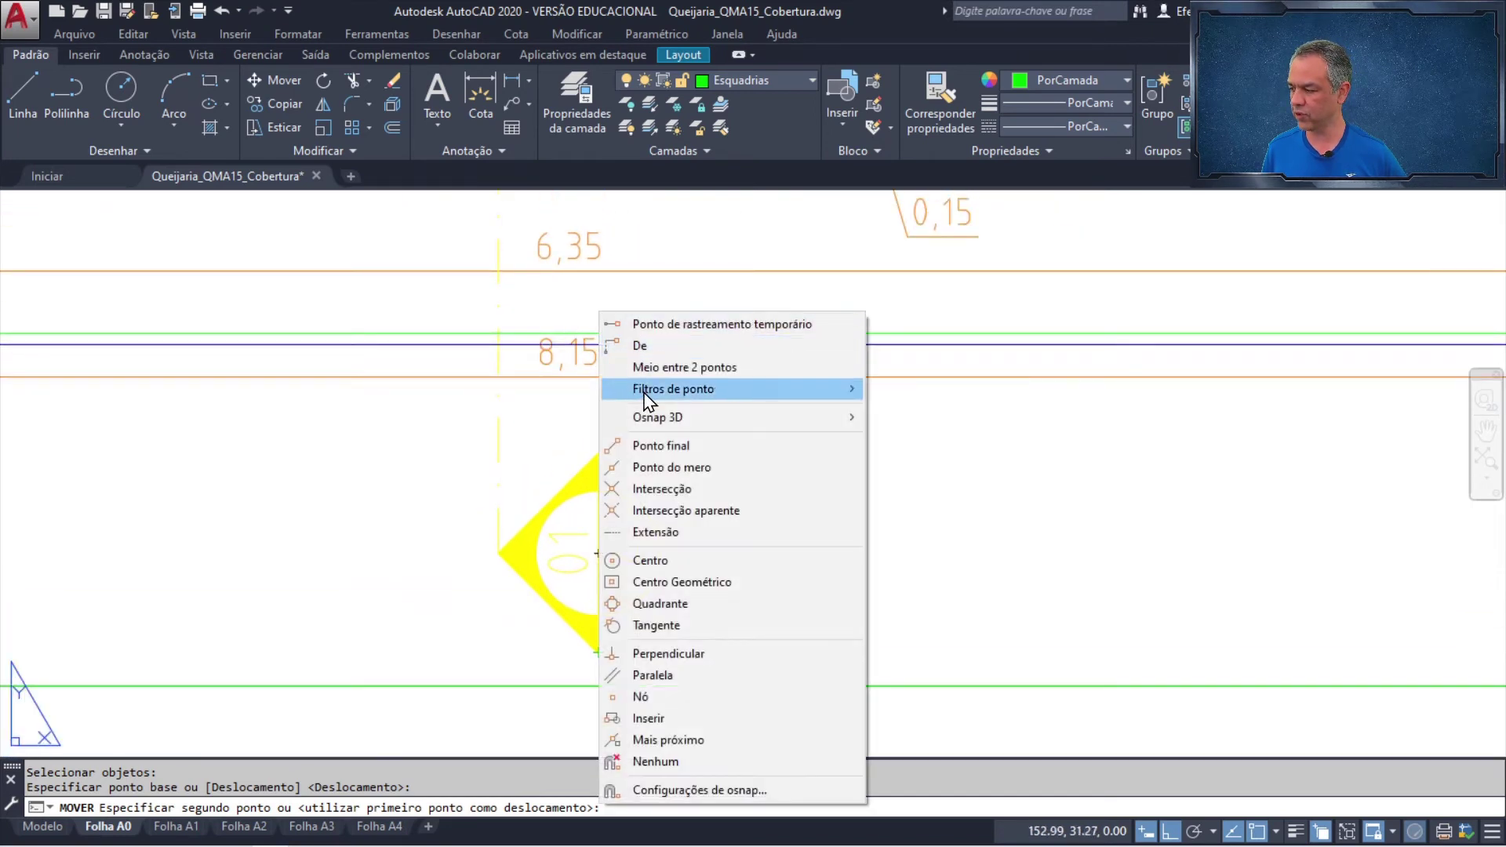
pyautogui.click(700, 655)
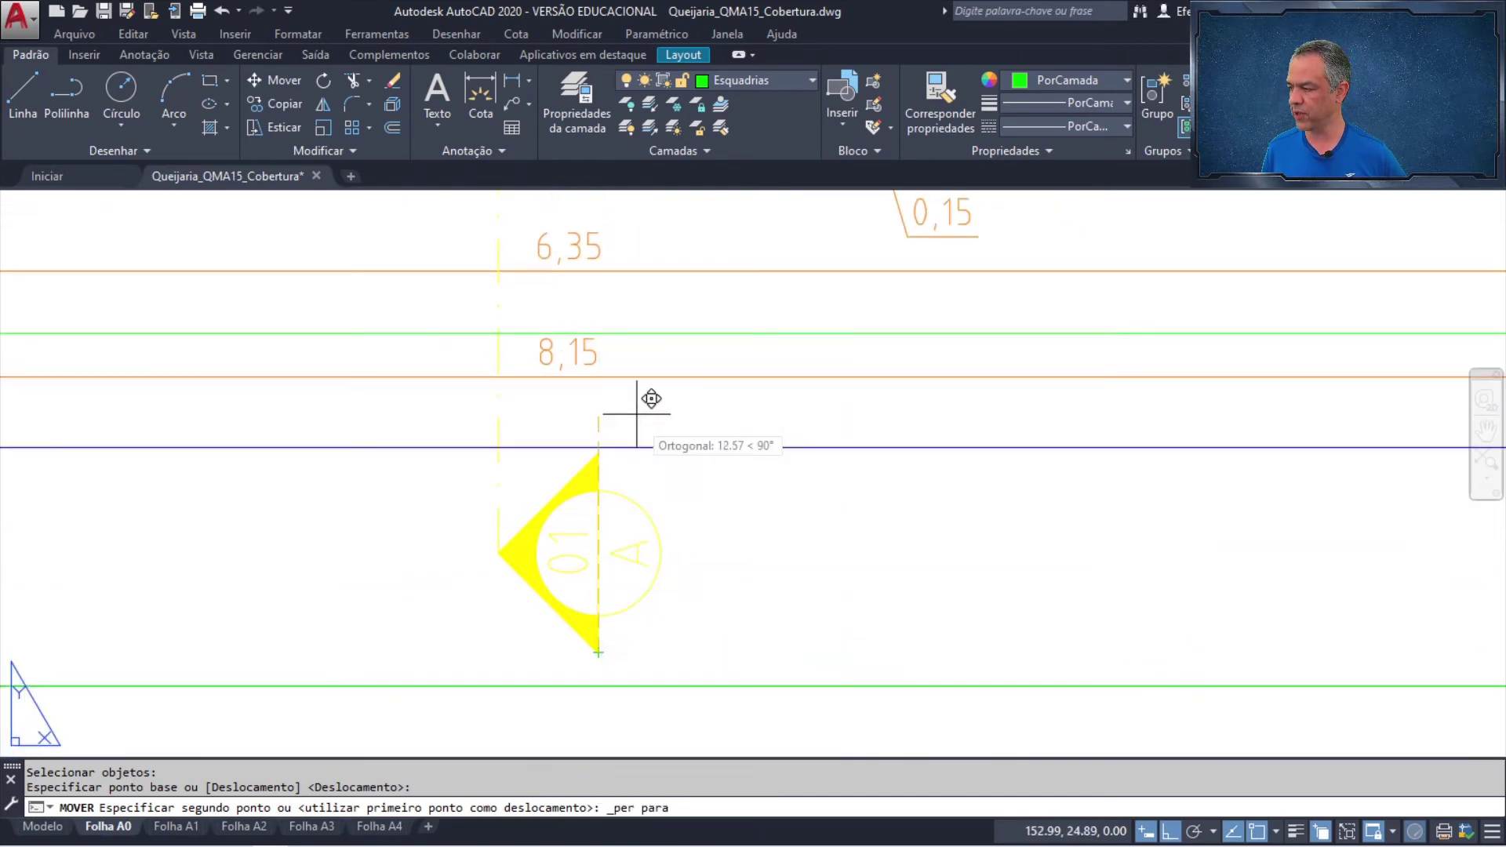
pyautogui.click(598, 333)
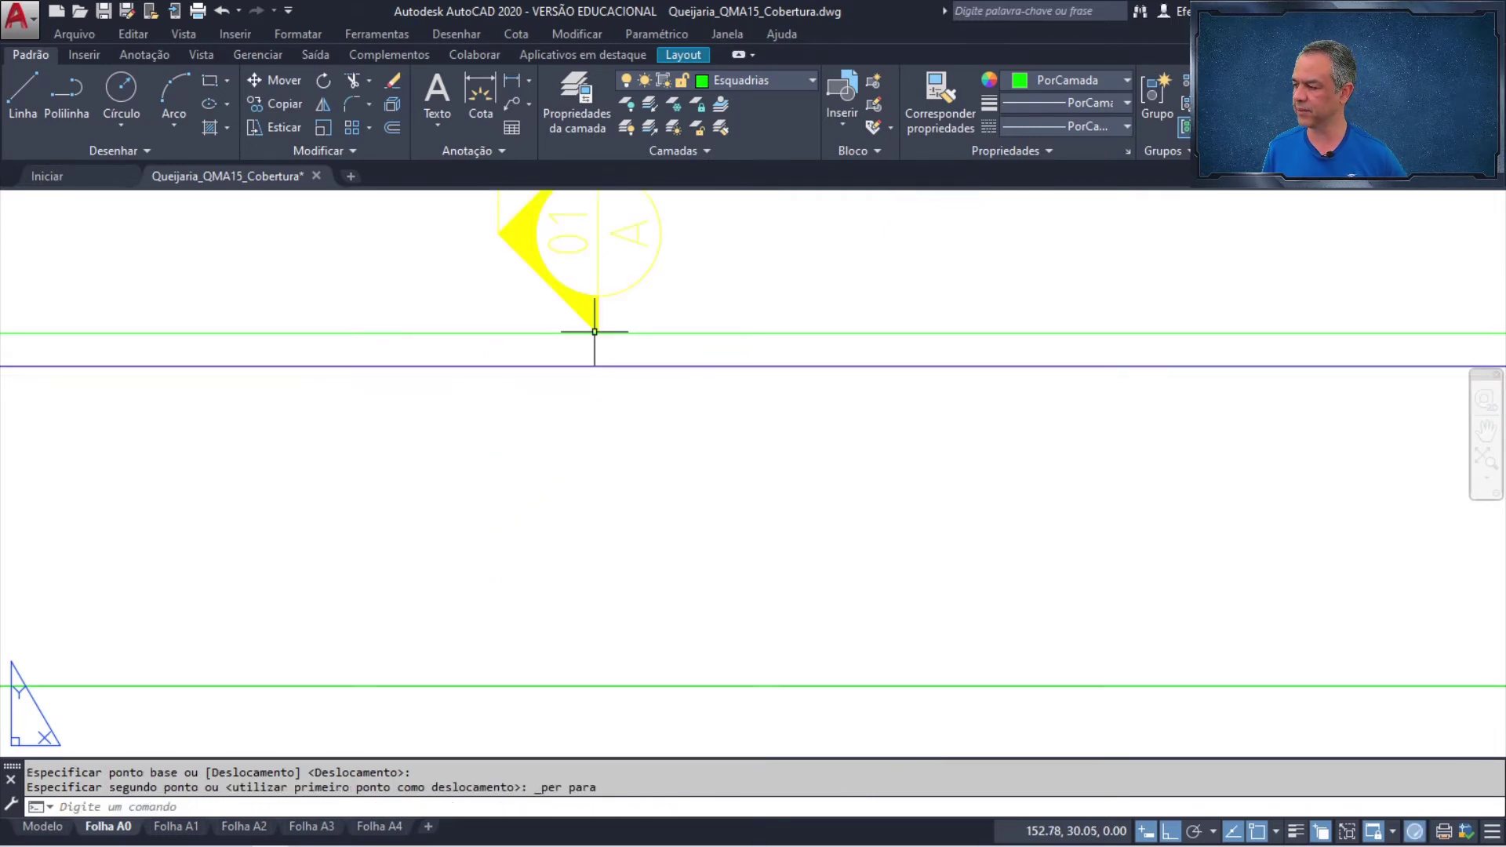
# - Move the Planta-baixa viewport right so the outer tip of its left section symbol B meets the left margin line, using a perpendicular snap
pyautogui.scroll(-5, 595, 331)
pyautogui.scroll(3, 612, 471)
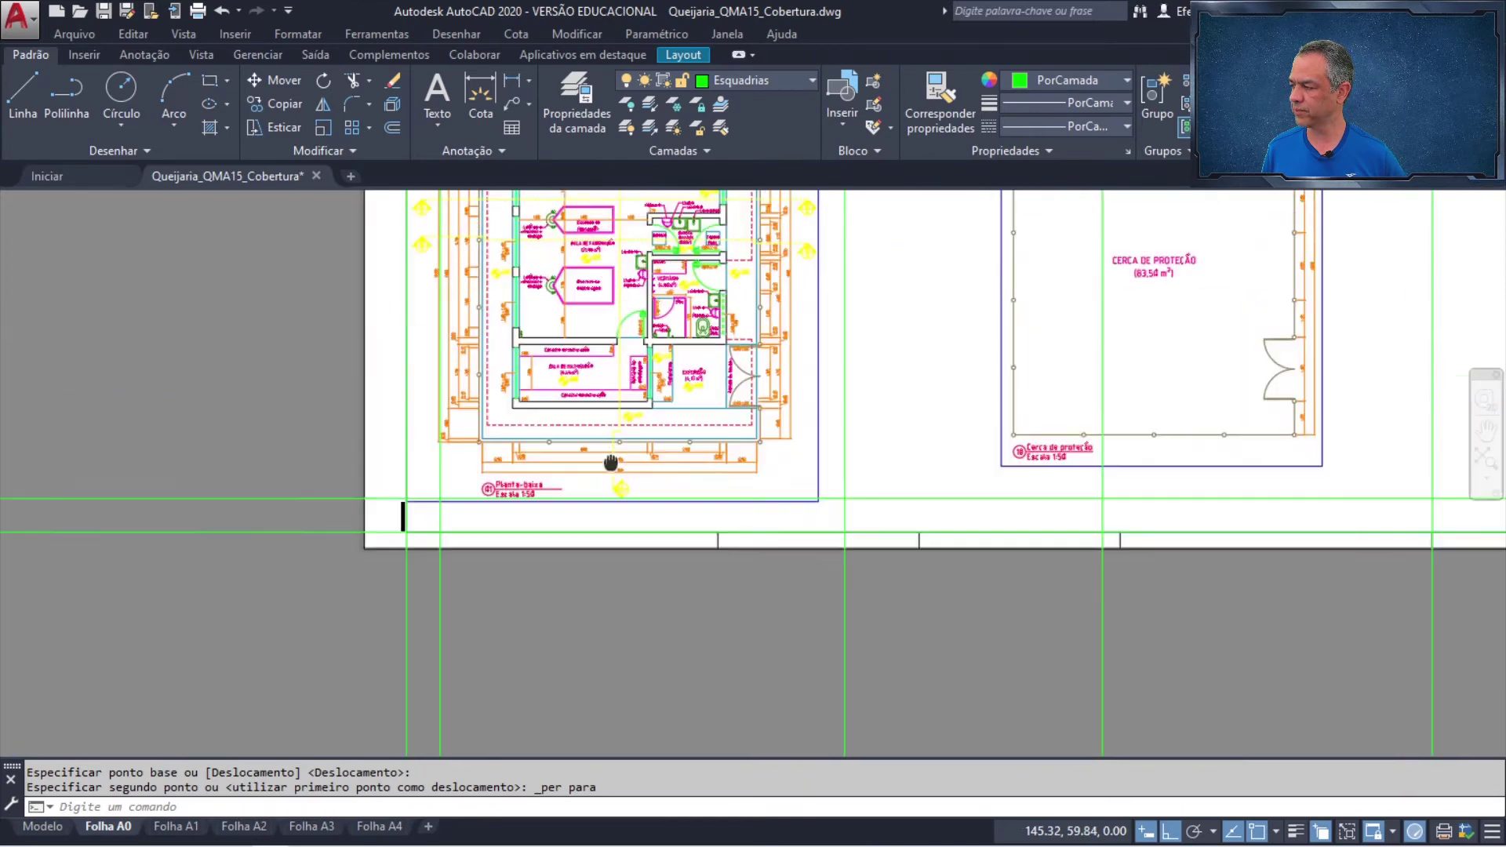
pyautogui.scroll(5, 451, 510)
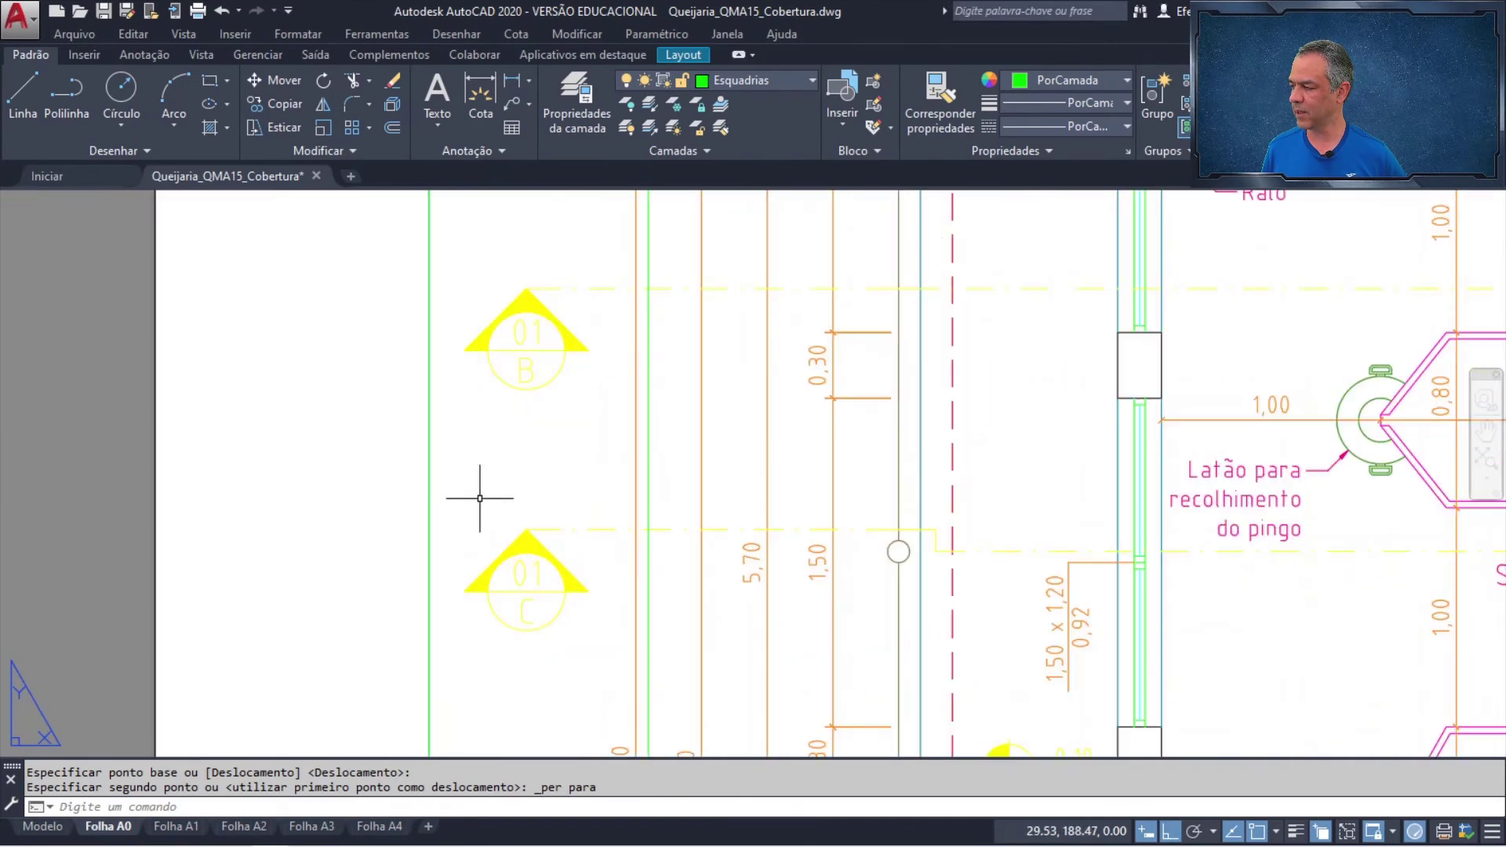
pyautogui.moveTo(495, 486); pyautogui.dragTo(447, 532, button='middle')
pyautogui.scroll(-4, 424, 392)
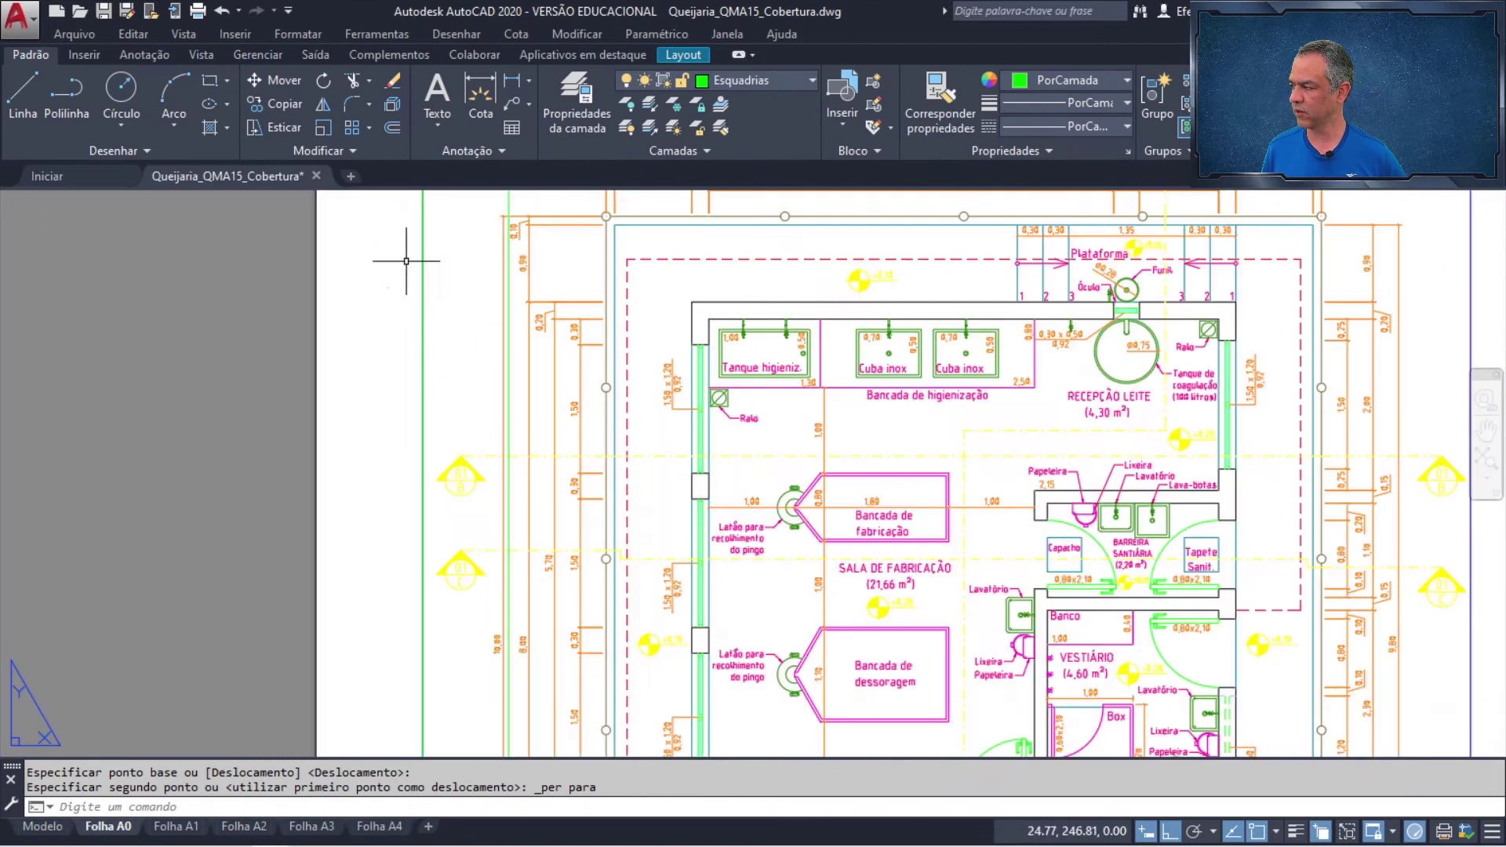
pyautogui.click(276, 78)
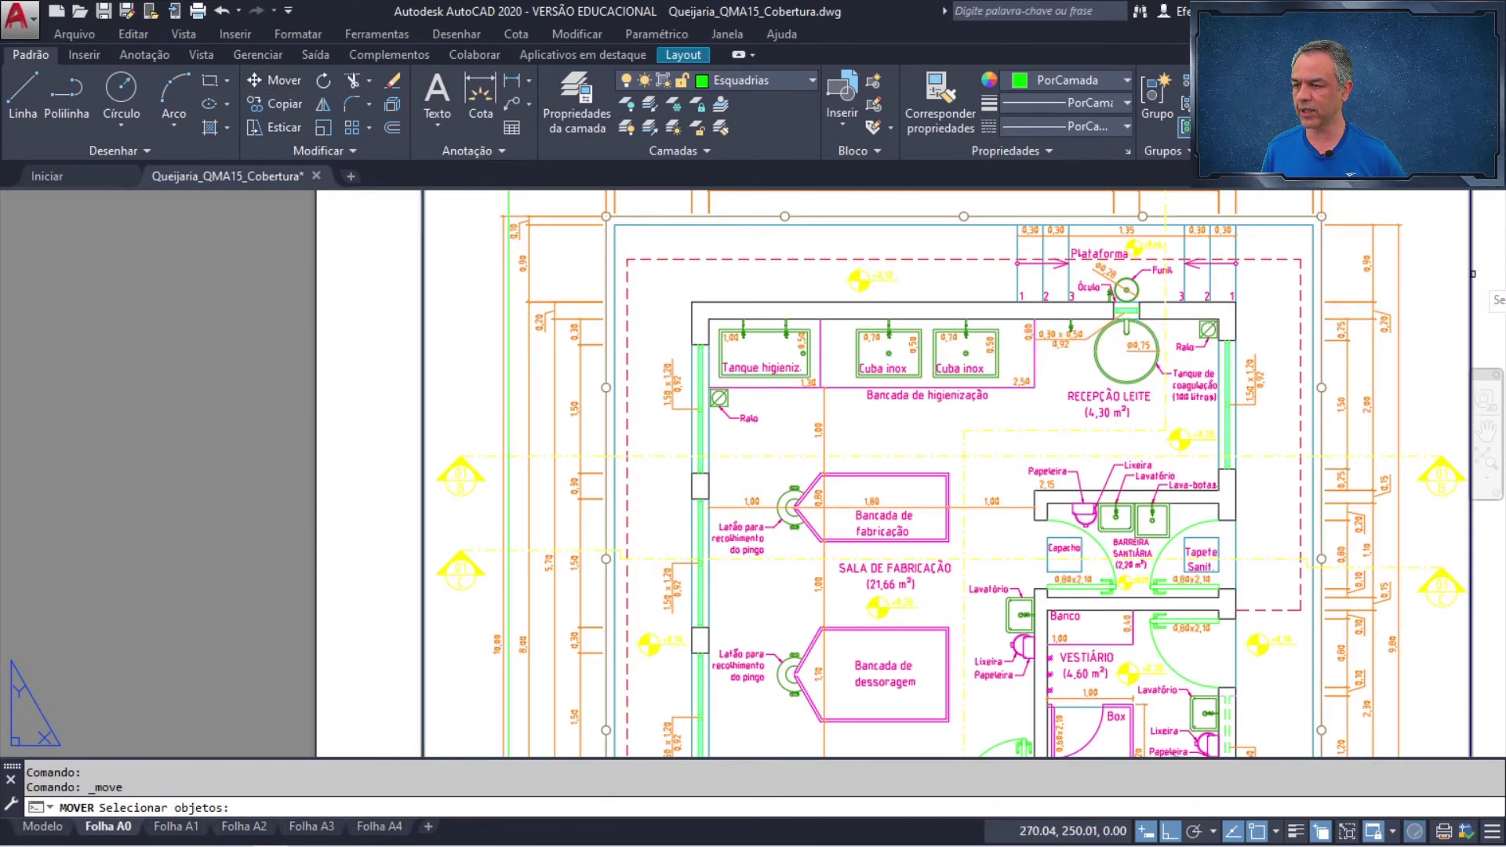
pyautogui.click(1473, 273)
pyautogui.press('Return')
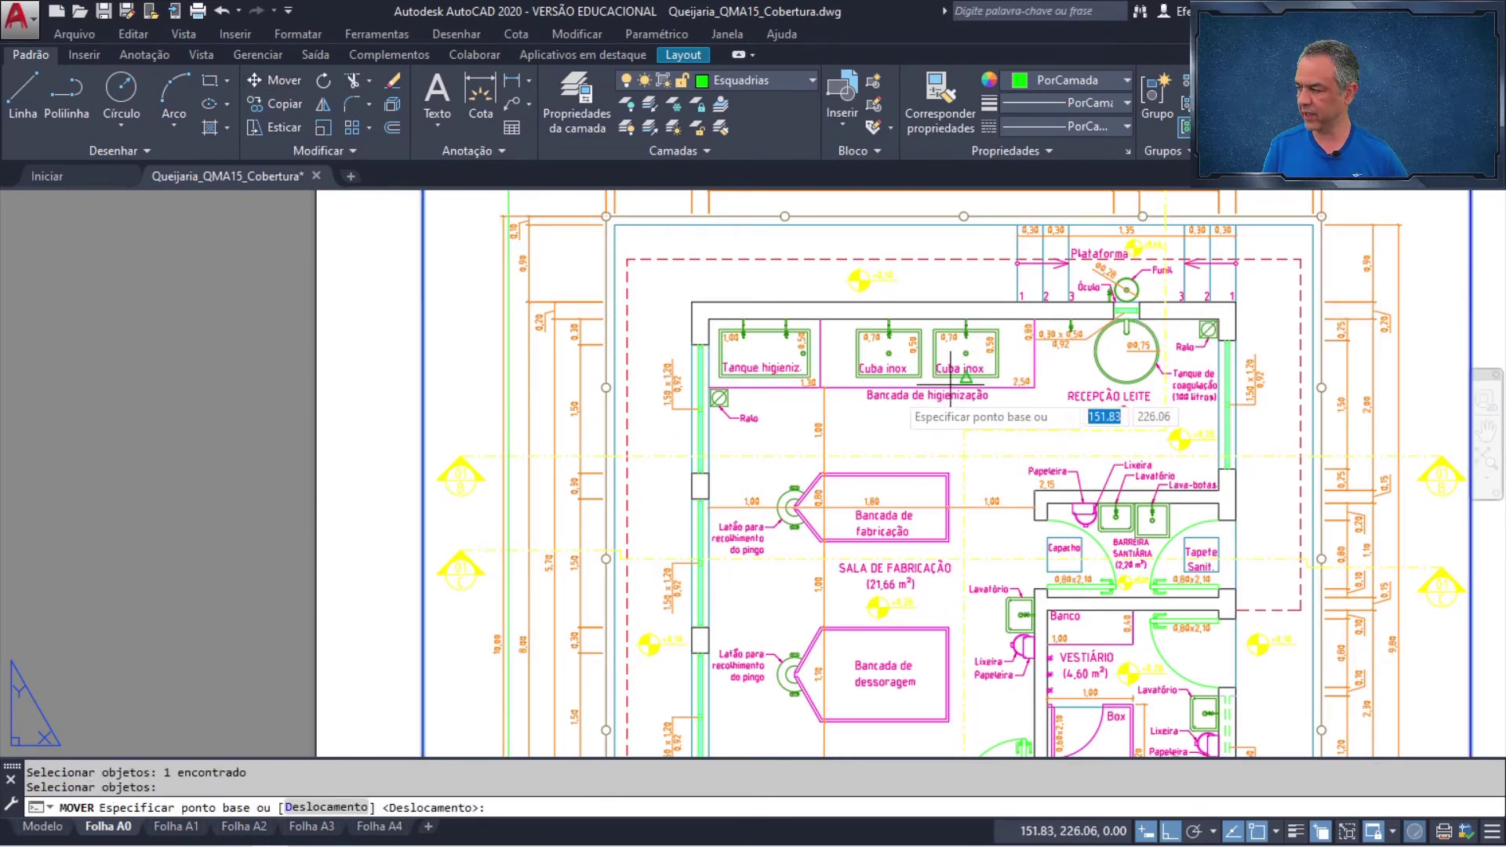
pyautogui.scroll(6, 428, 503)
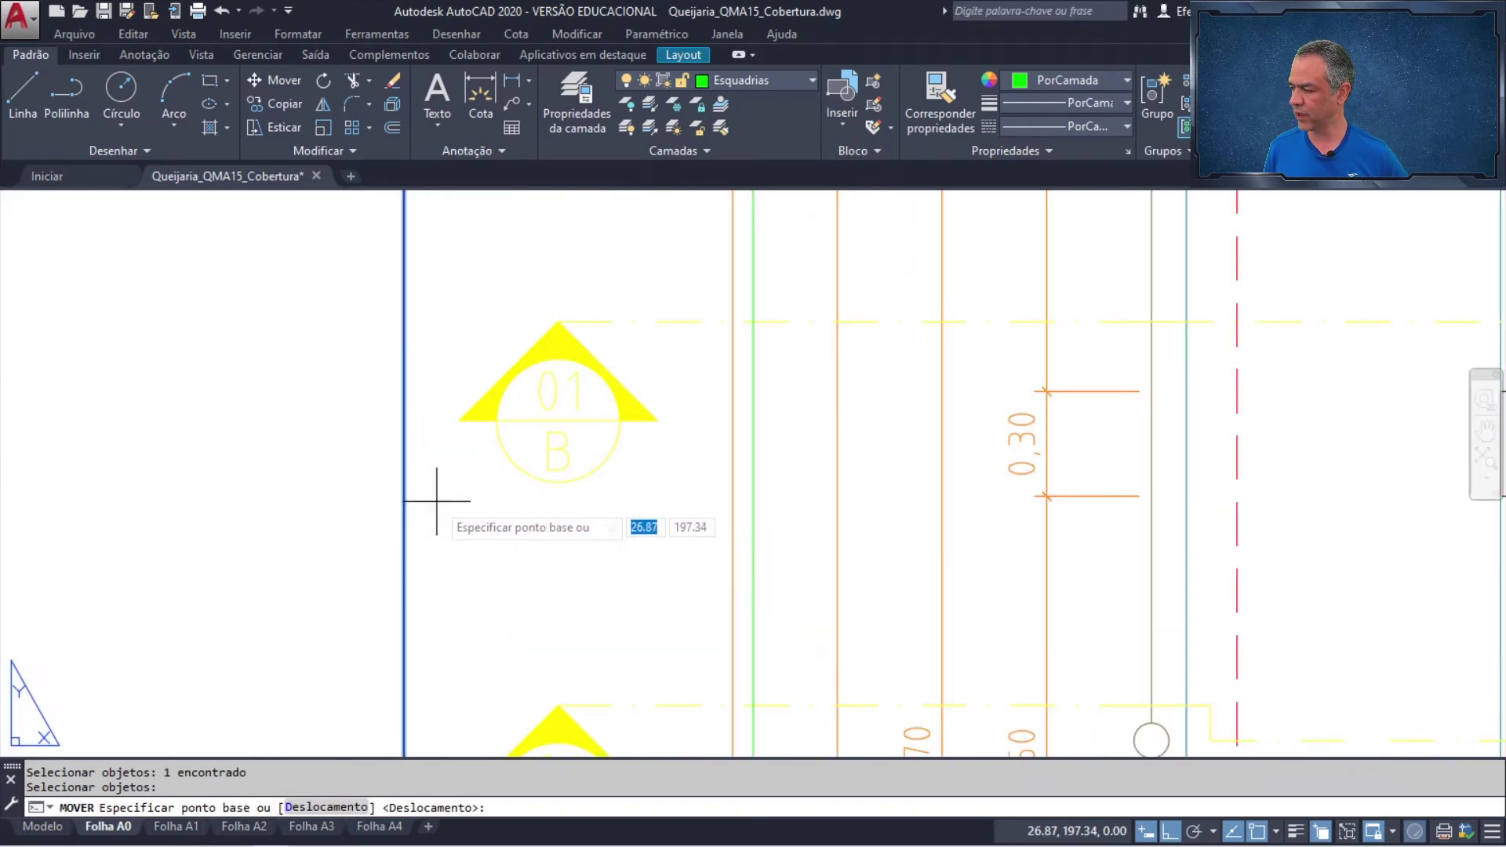
pyautogui.moveTo(505, 504)
pyautogui.mouseDown(button='middle')
pyautogui.moveTo(290, 480)
pyautogui.moveTo(212, 498)
pyautogui.mouseUp(button='middle')
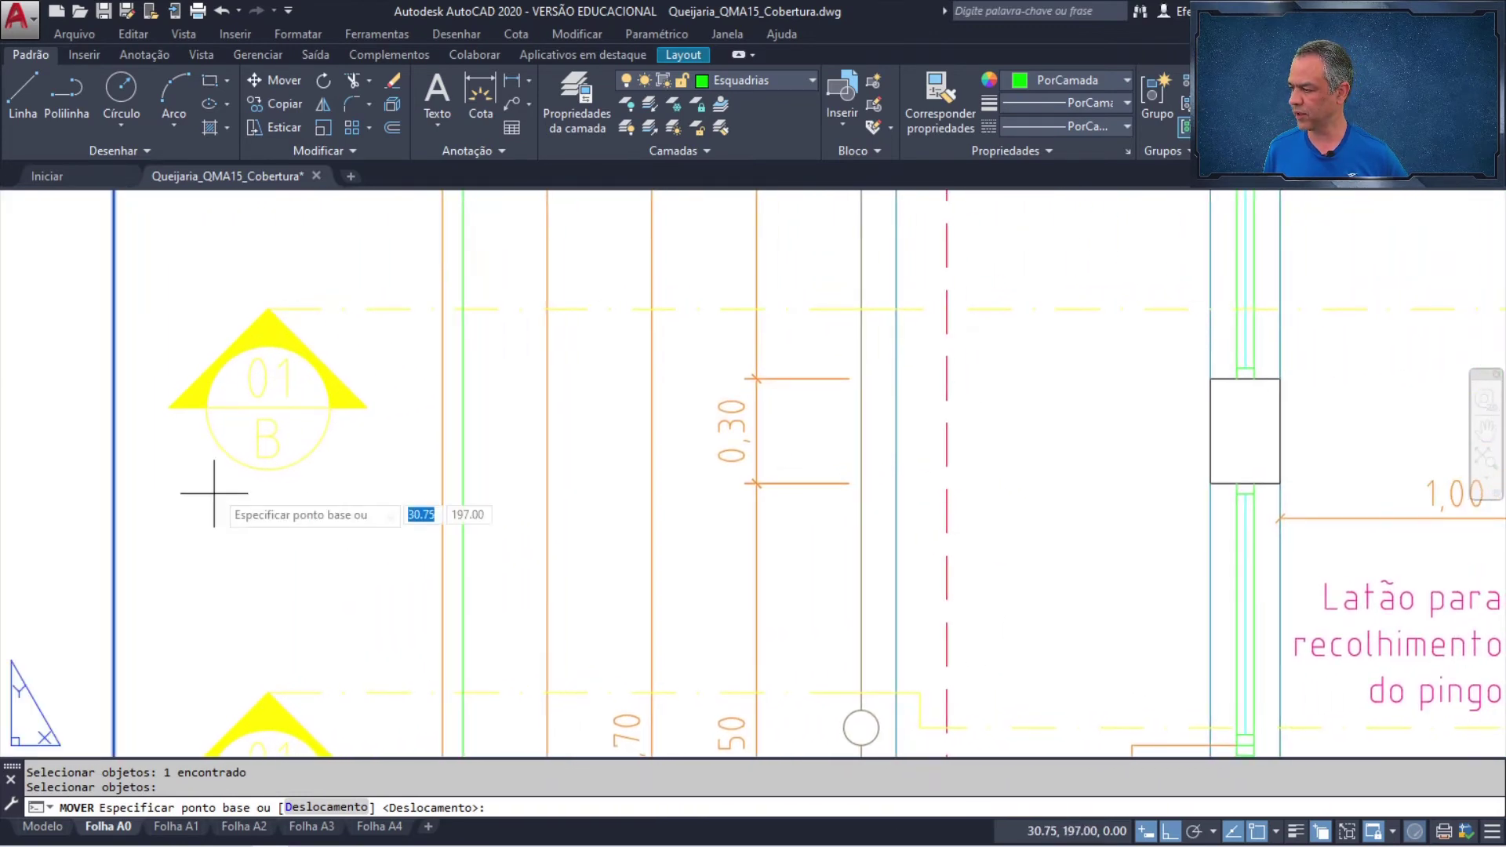
pyautogui.click(169, 407)
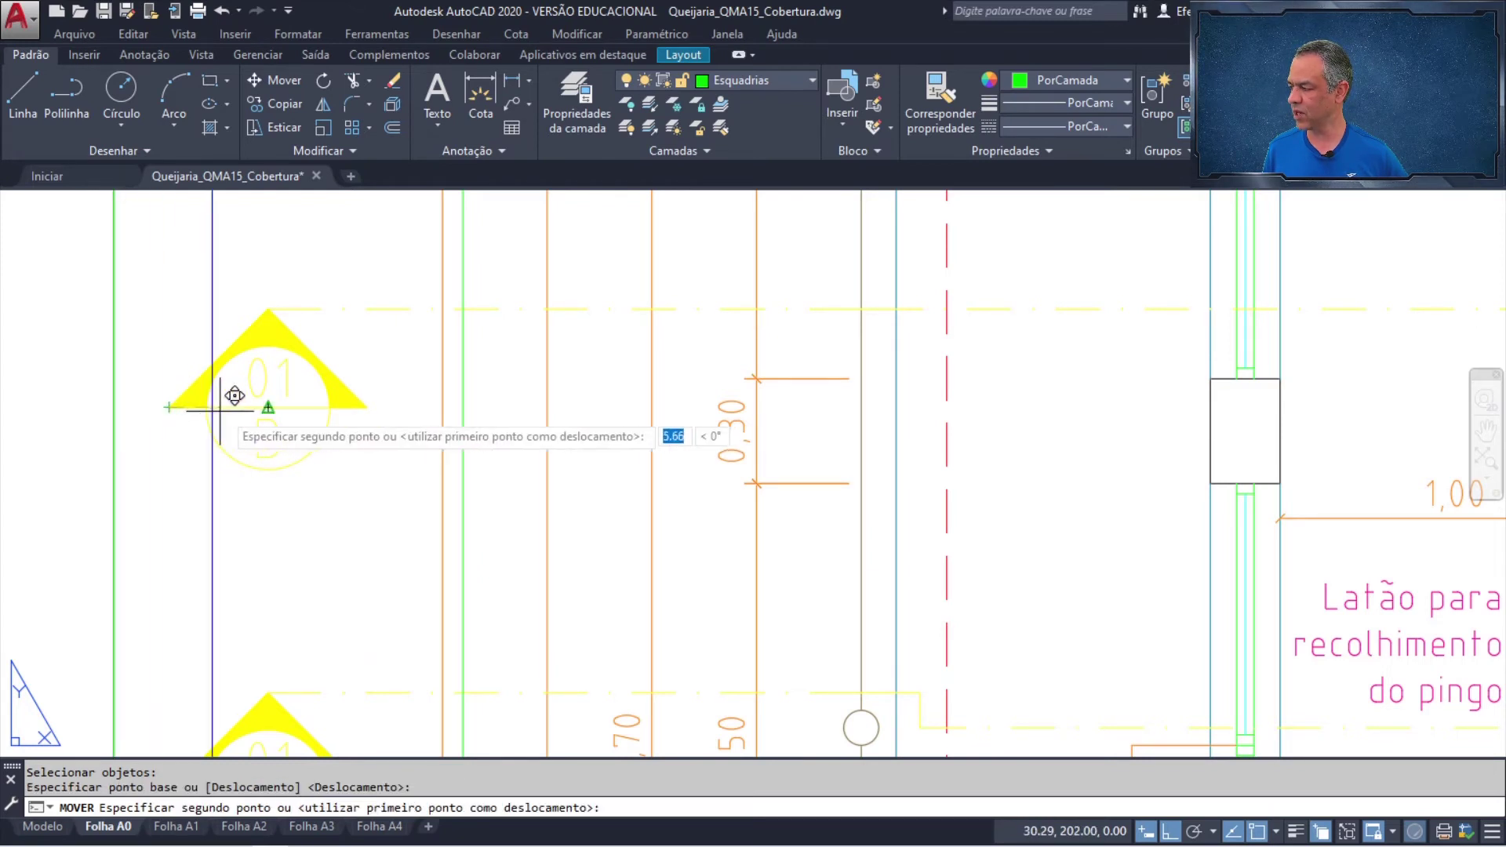
pyautogui.keyDown('shift'); pyautogui.rightClick(480, 406); pyautogui.keyUp('shift')
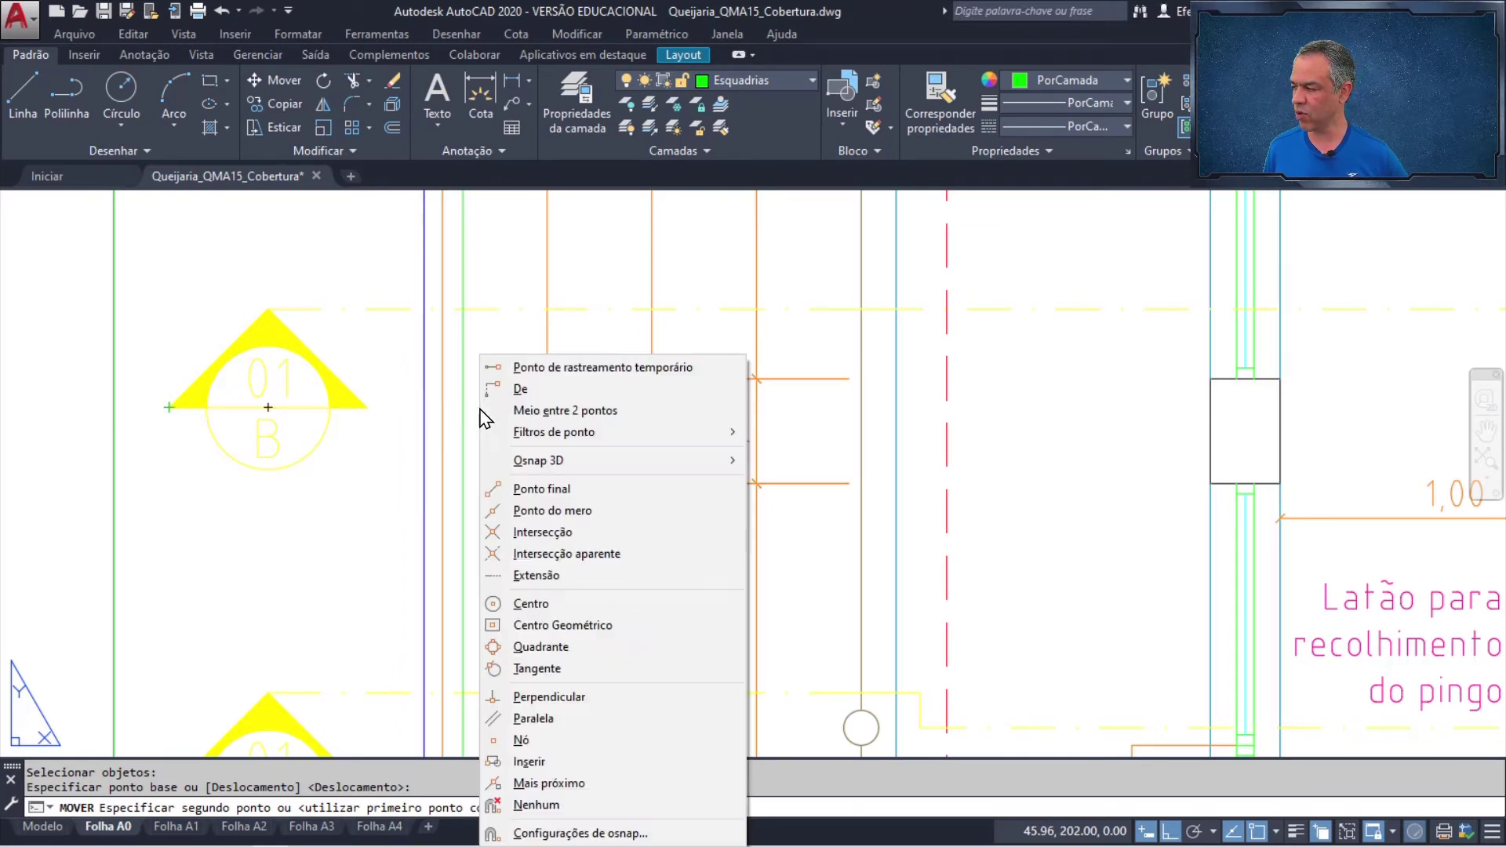
pyautogui.click(549, 697)
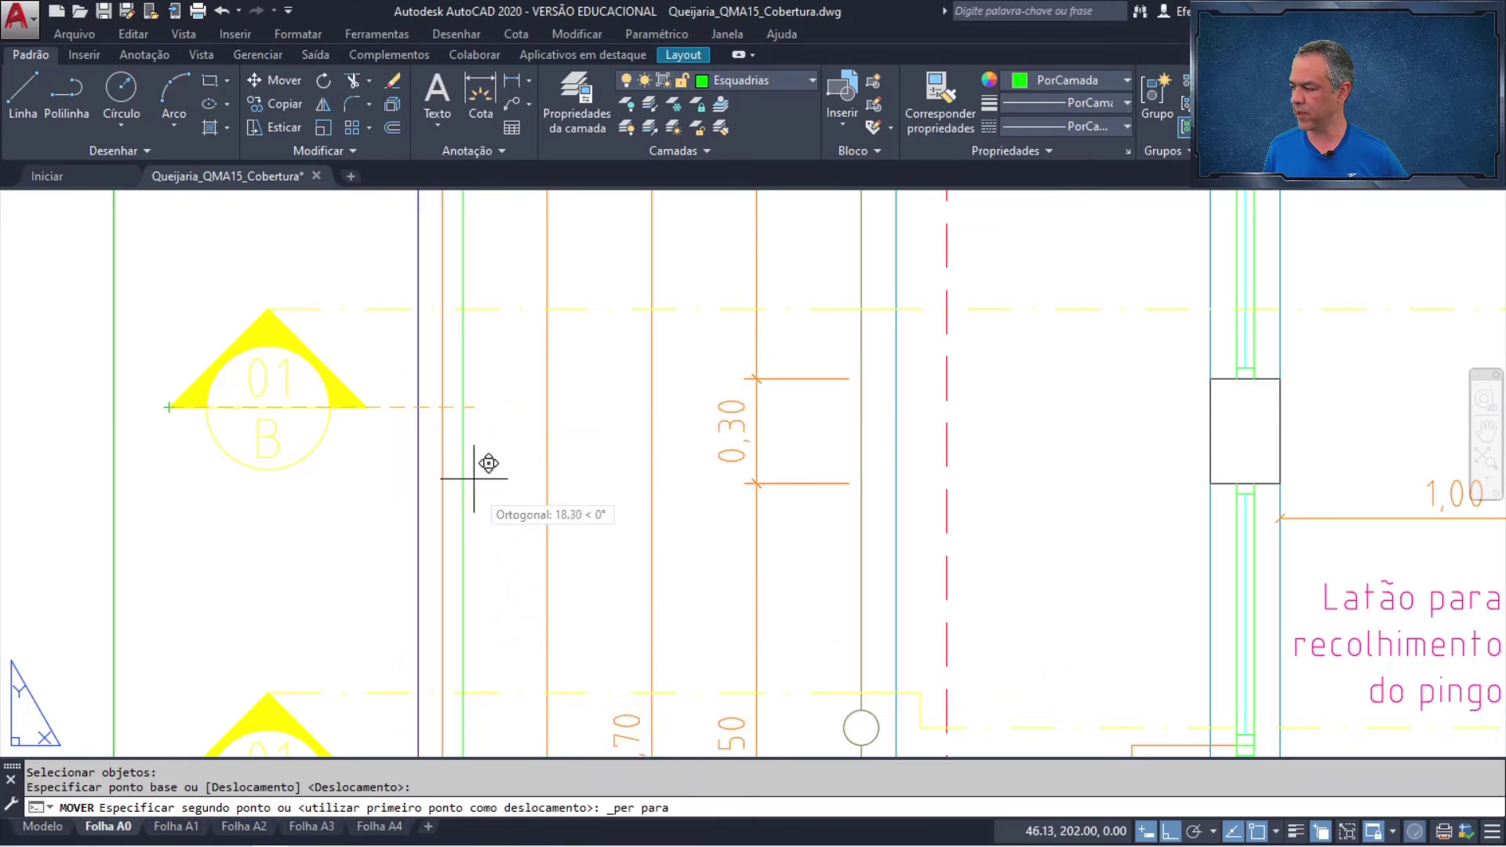
pyautogui.click(463, 406)
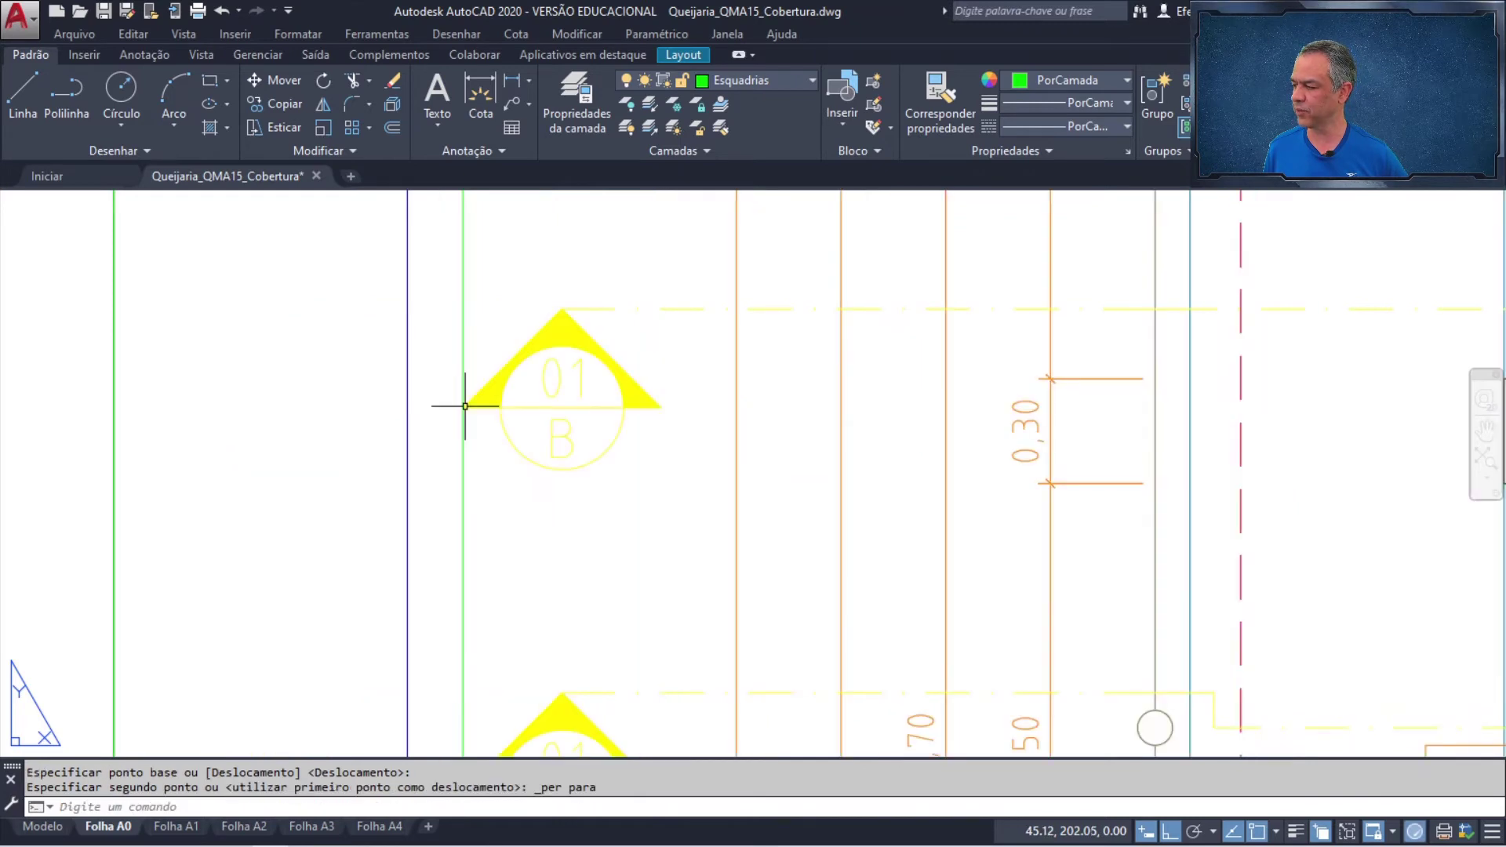
# - Check how the right and top section symbols of the Planta-baixa line up with the green construction lines
pyautogui.scroll(-5, 465, 406)
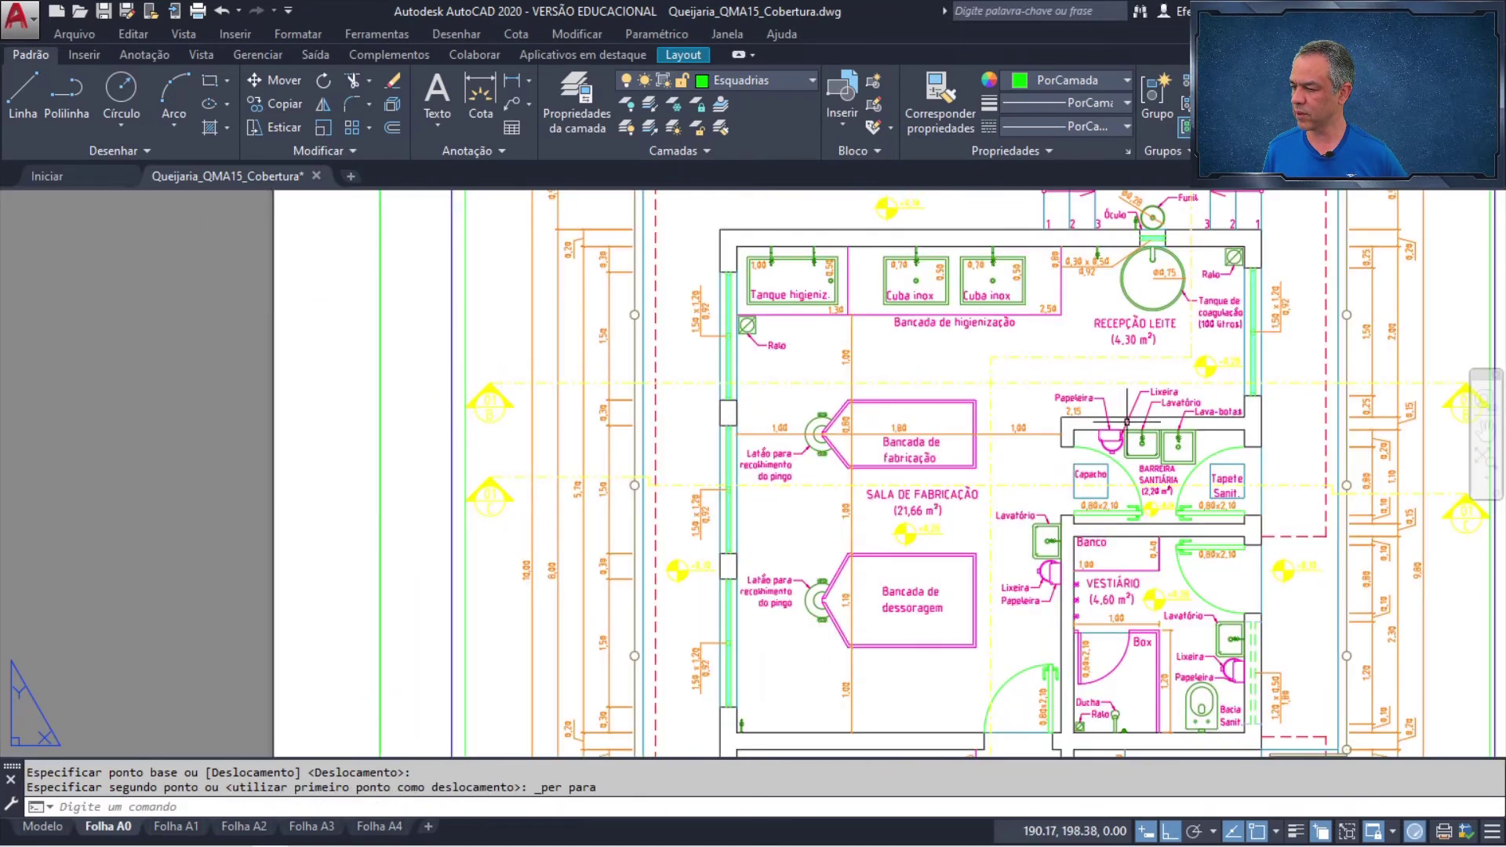
pyautogui.moveTo(1127, 422); pyautogui.dragTo(606, 415, button='middle')
pyautogui.scroll(6, 973, 444)
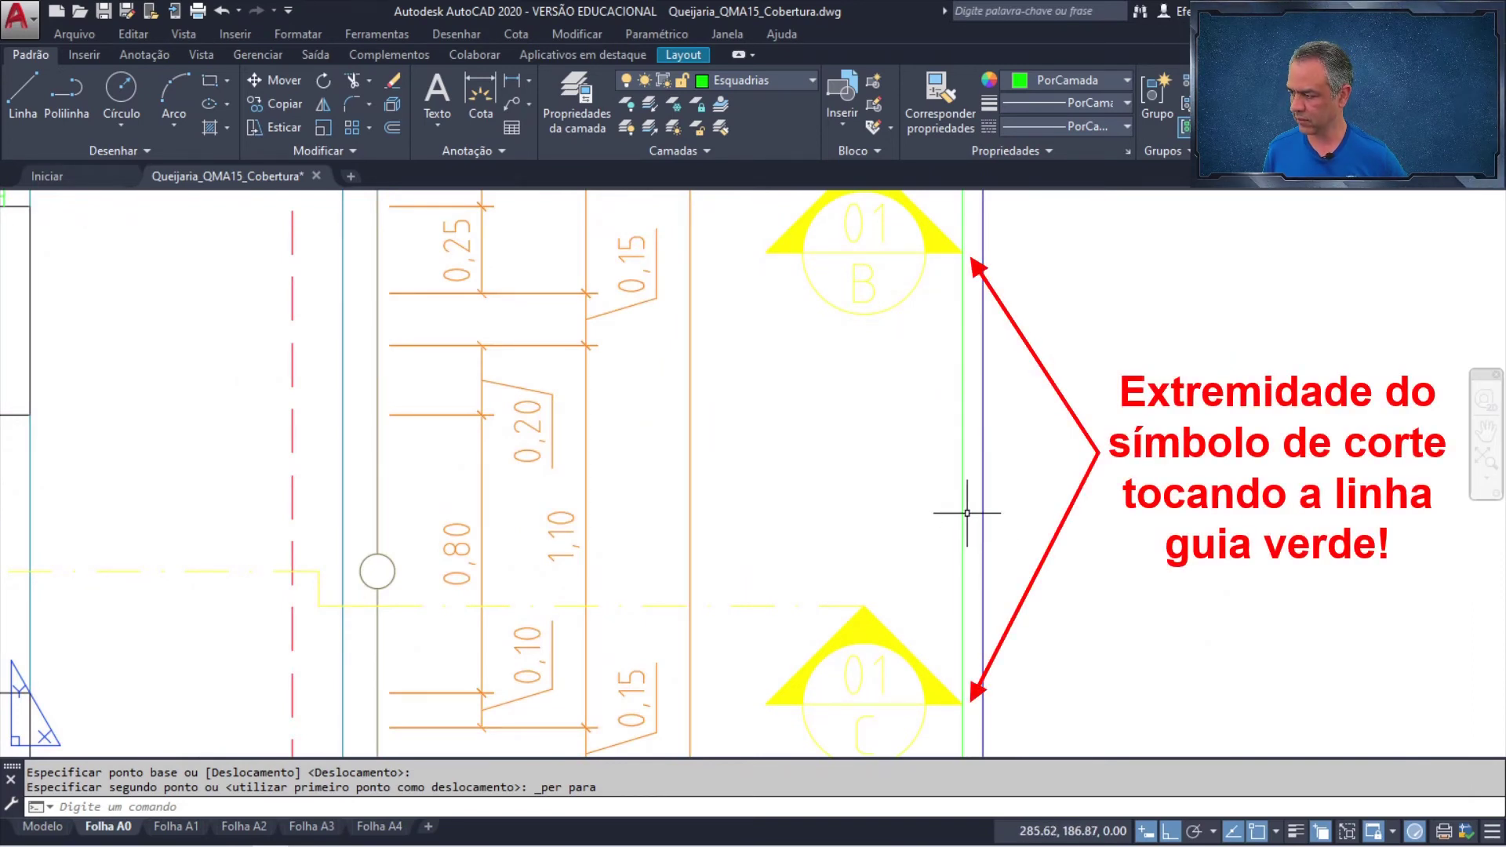
pyautogui.scroll(-6, 969, 487)
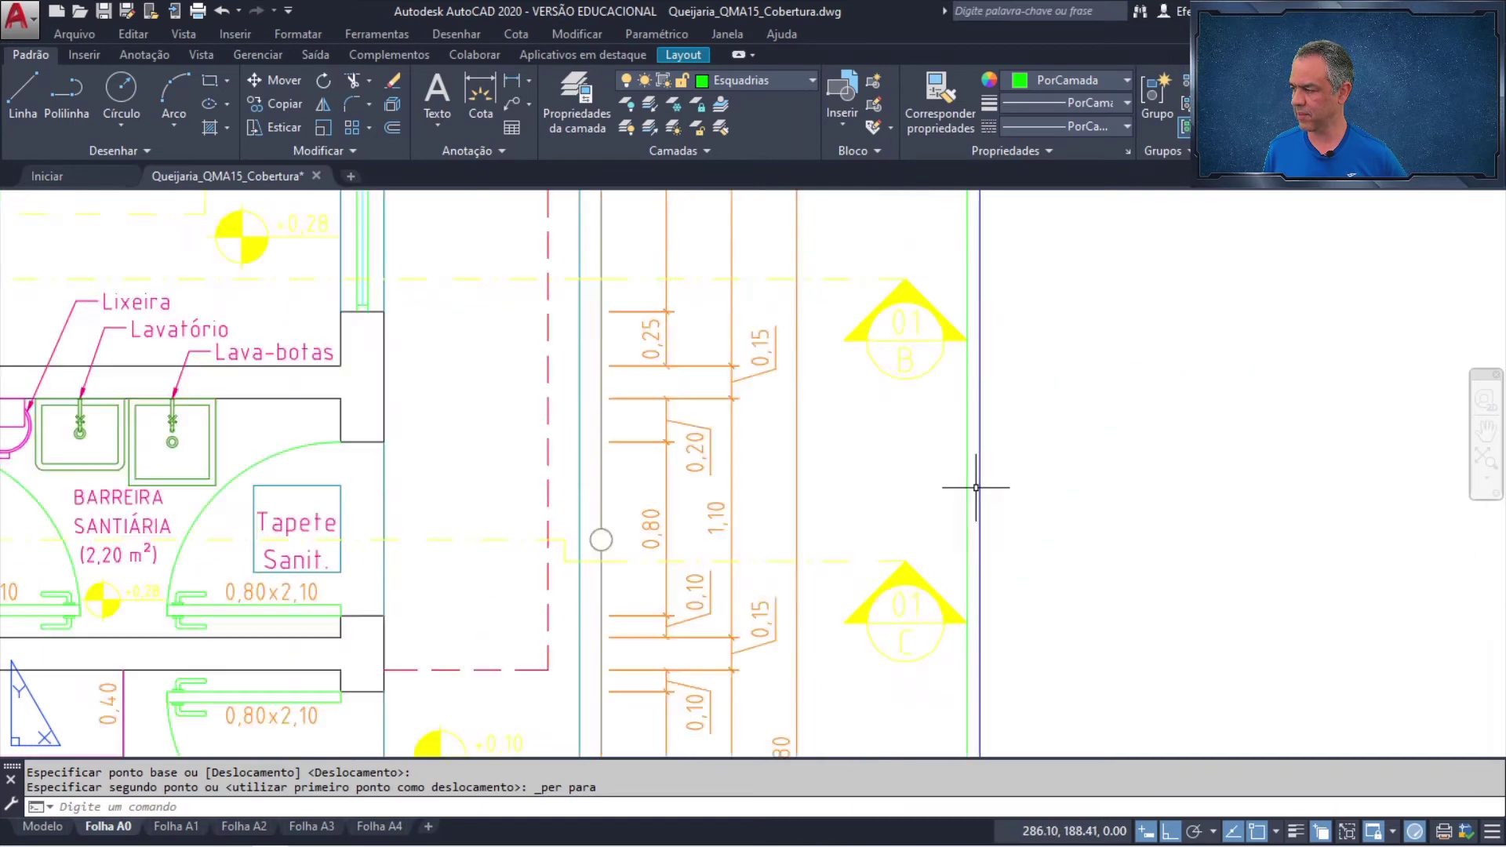
pyautogui.moveTo(733, 600); pyautogui.dragTo(763, 710, button='middle')
pyautogui.moveTo(555, 428); pyautogui.dragTo(601, 506, button='middle')
pyautogui.scroll(5, 818, 479)
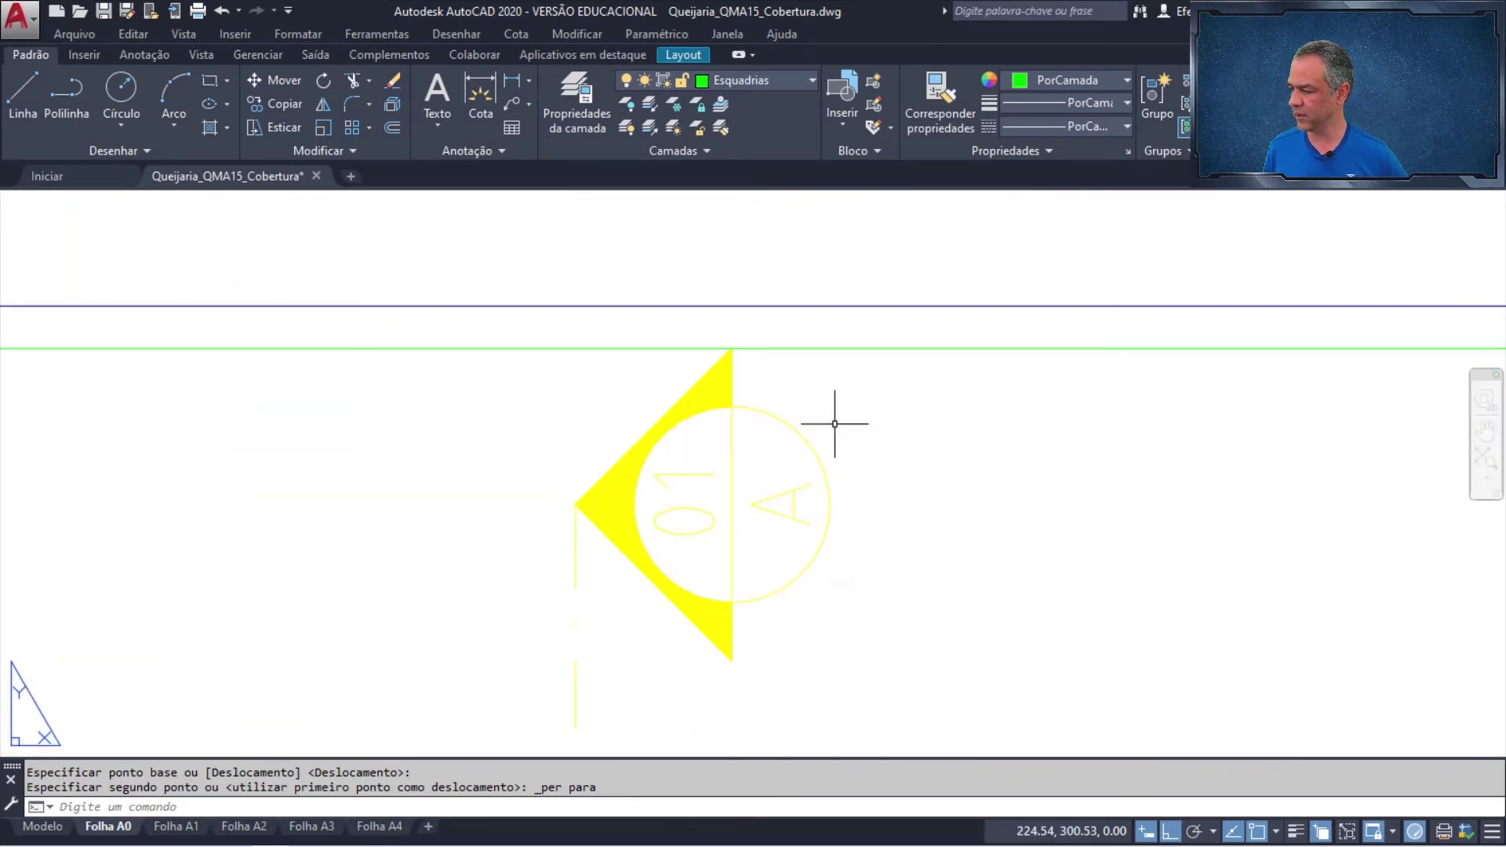
pyautogui.scroll(-6, 732, 366)
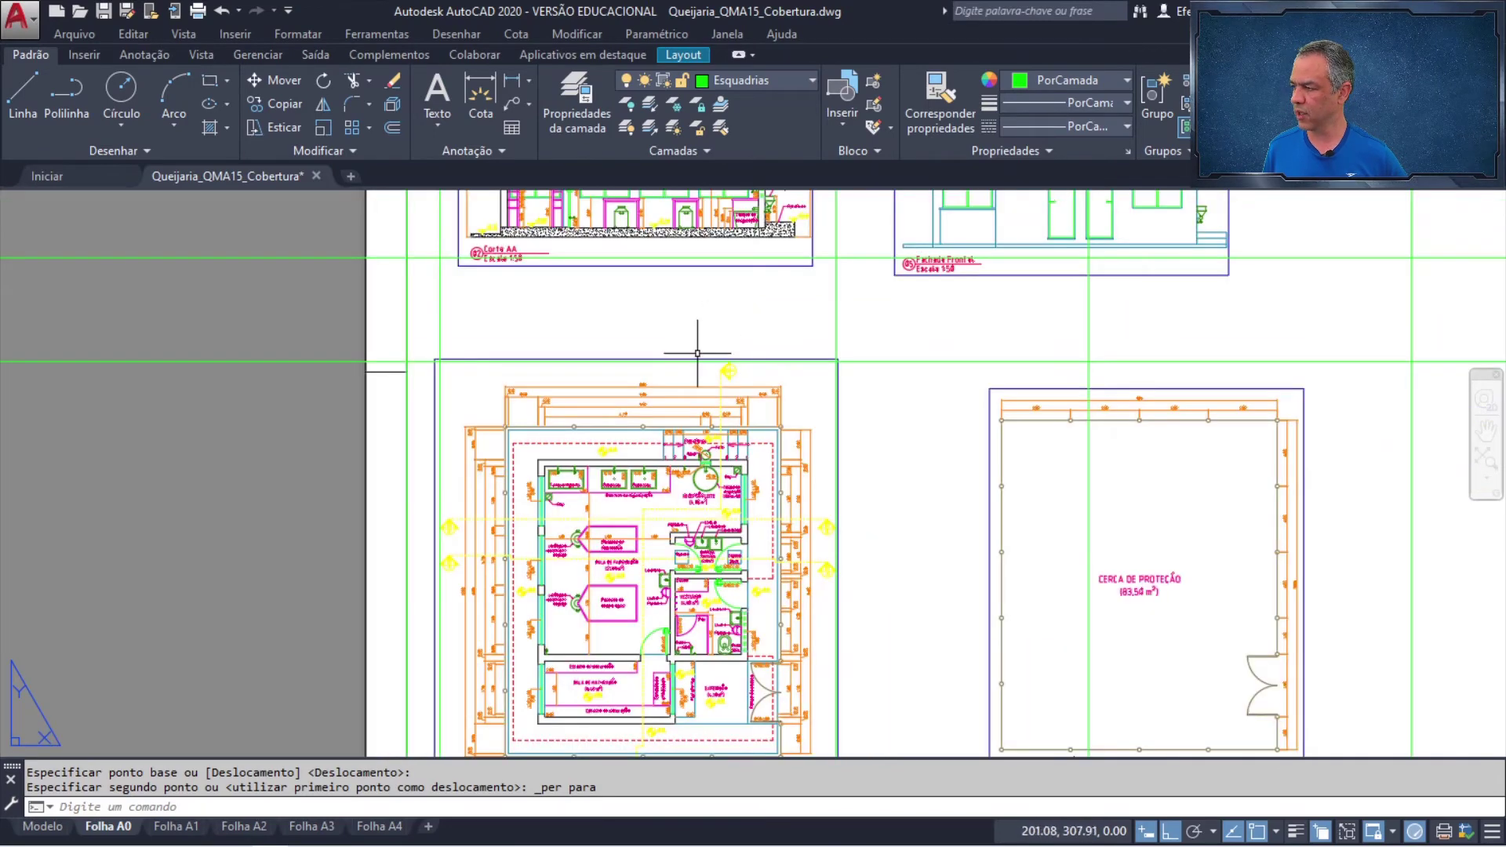
# - Make Cobertura the current layer
pyautogui.click(802, 87)
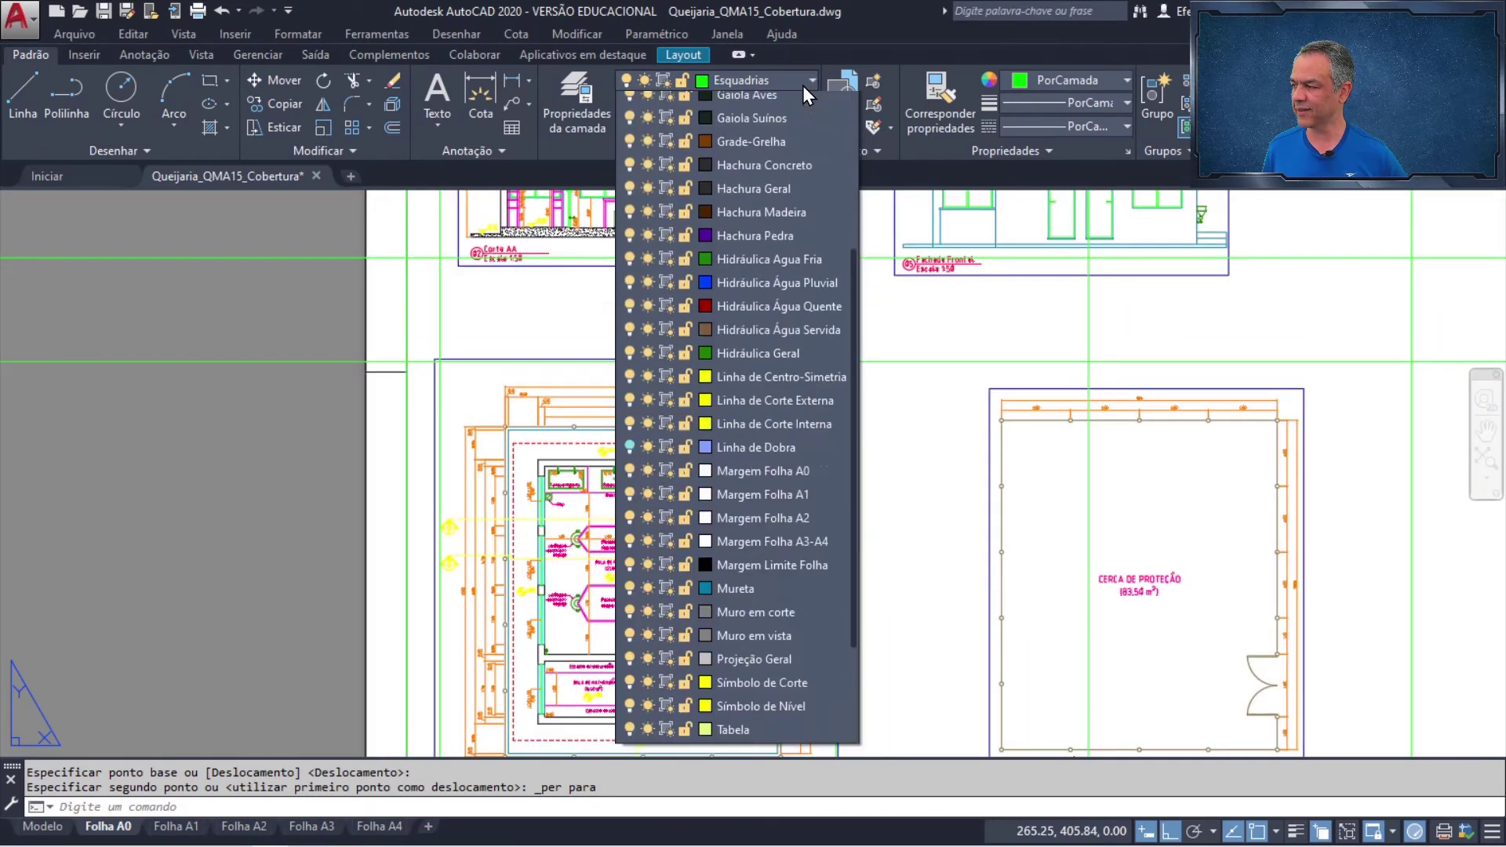
pyautogui.scroll(3, 790, 233)
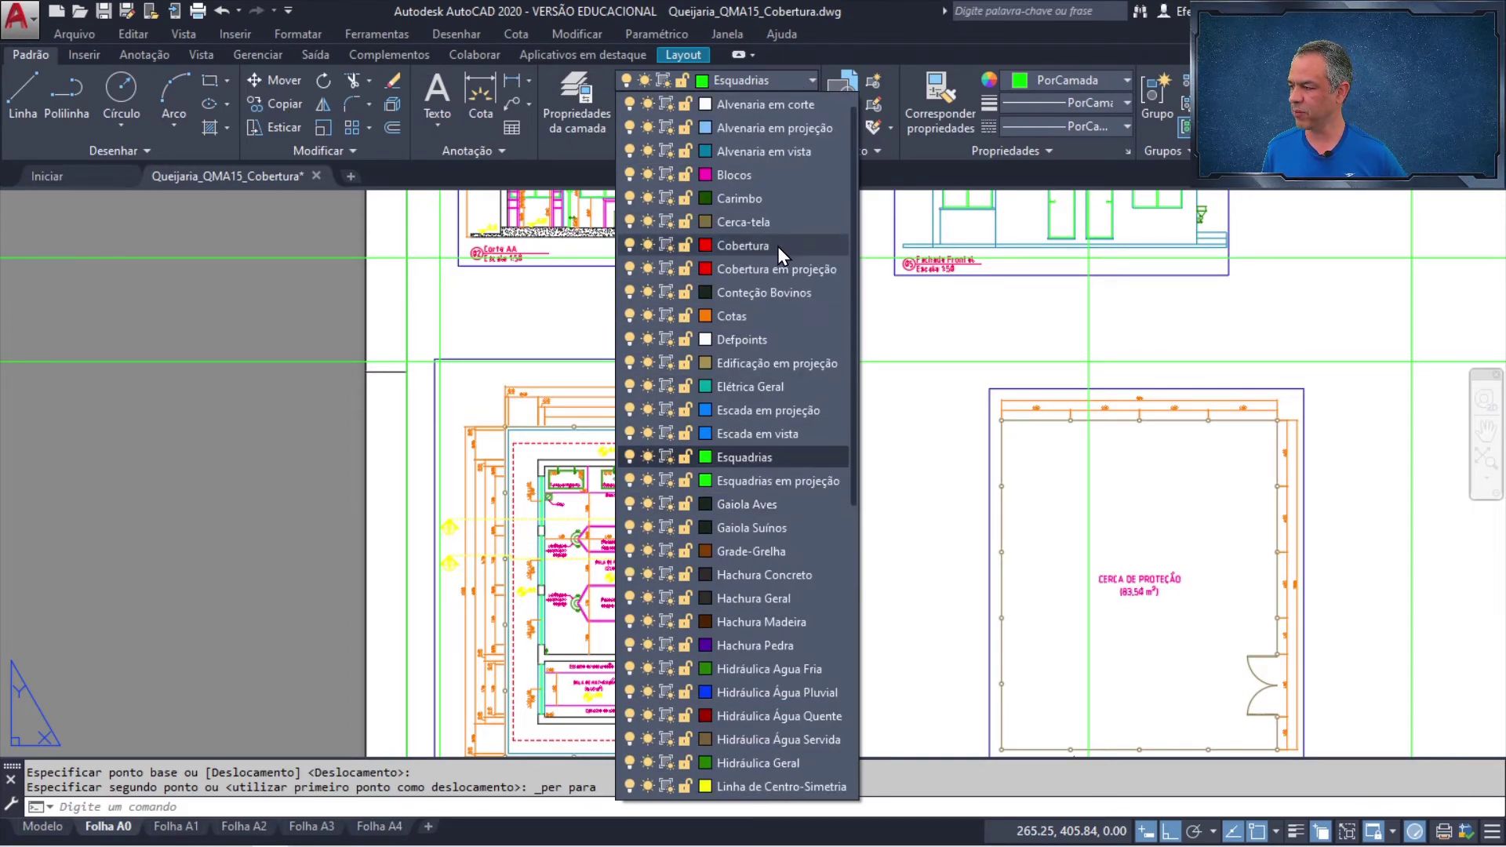
pyautogui.click(778, 246)
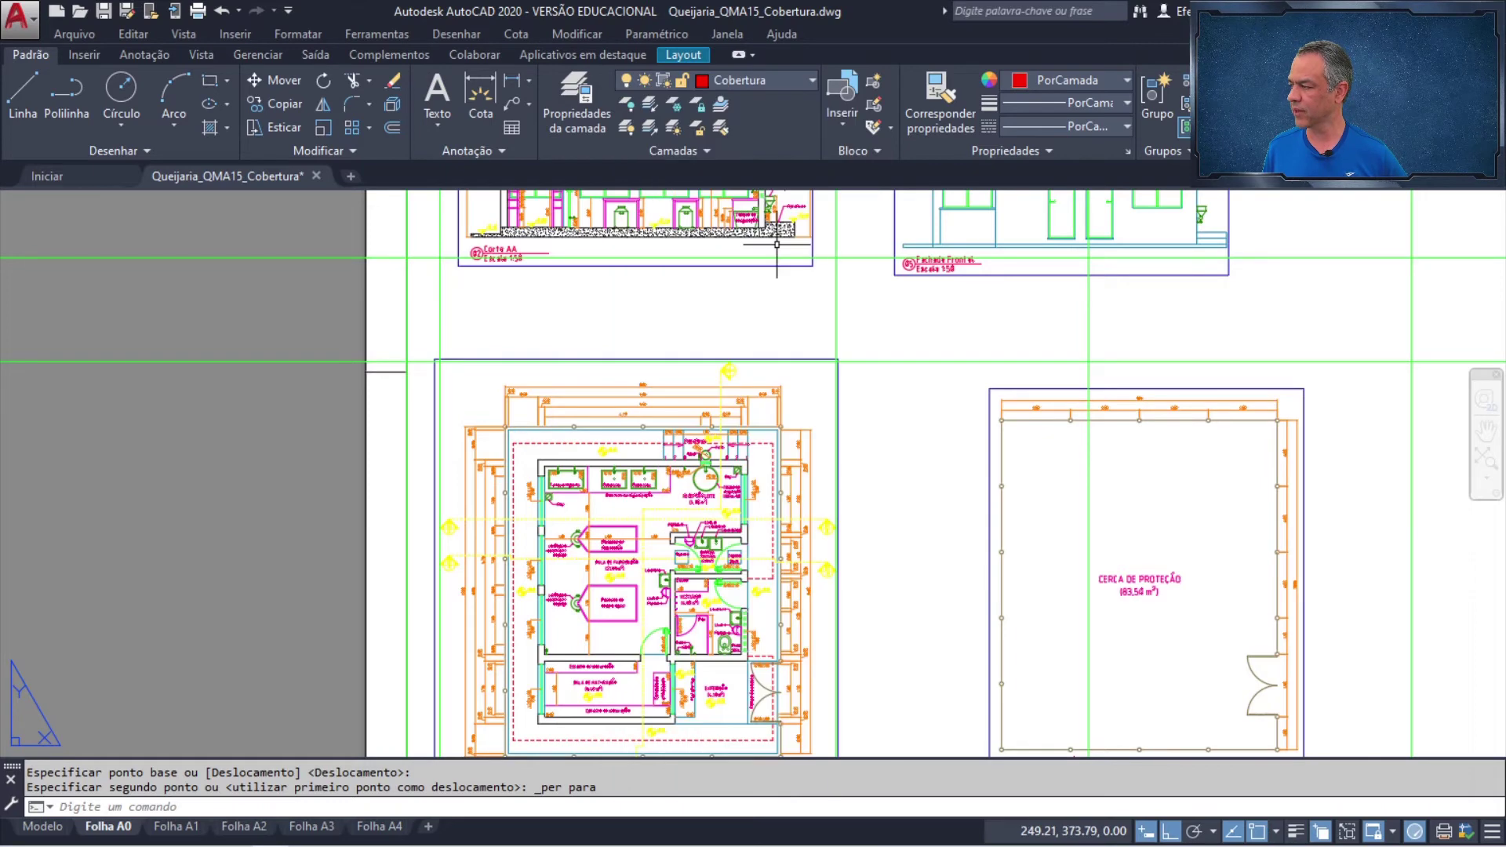
# - Draw a vertical construction line through the midpoint of the Planta-baixa's upper dashed roof outline
pyautogui.click(136, 152)
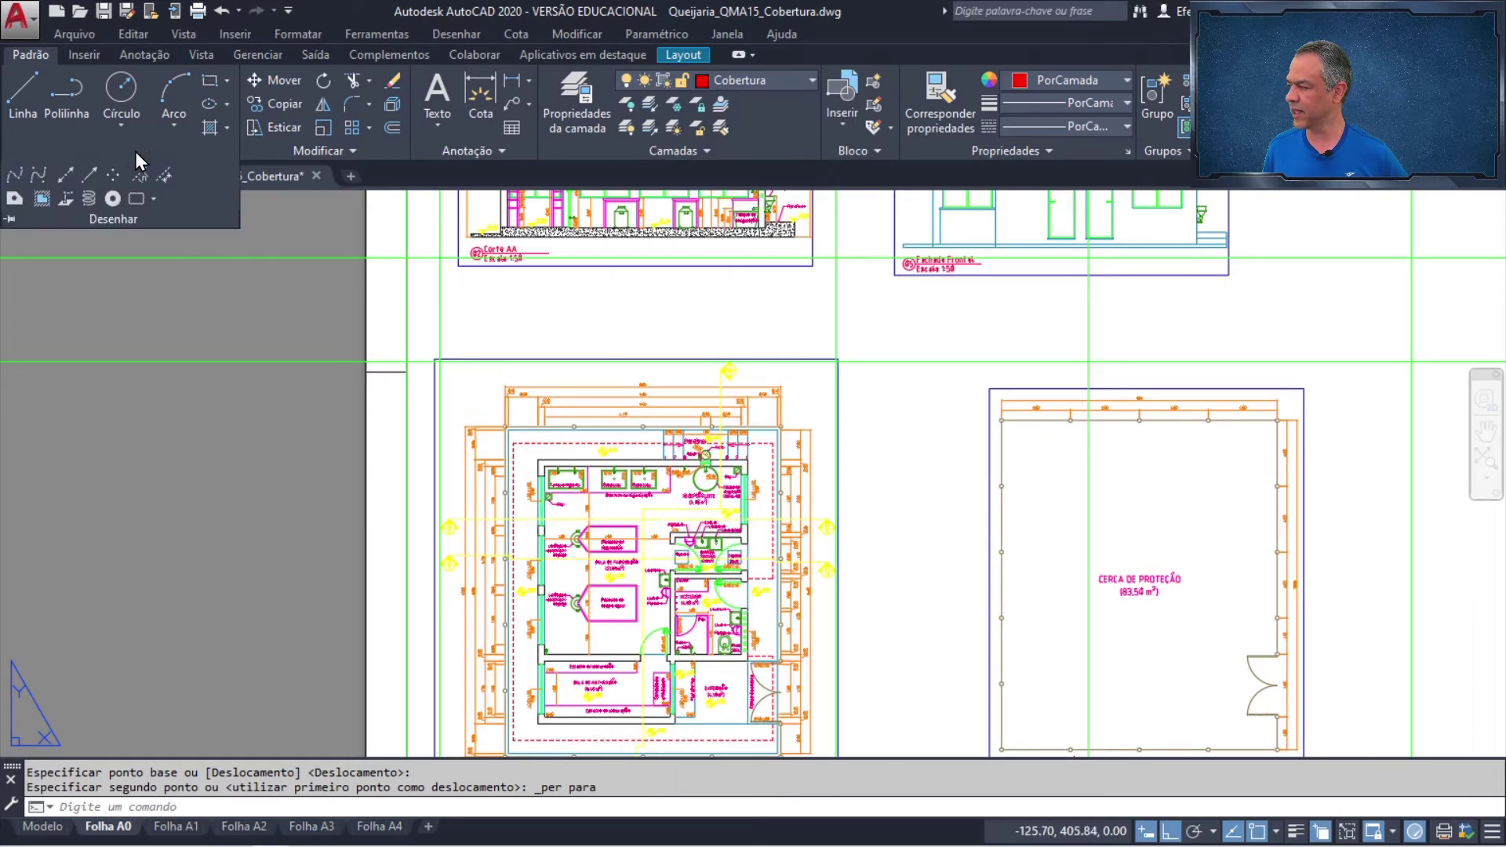
pyautogui.click(66, 176)
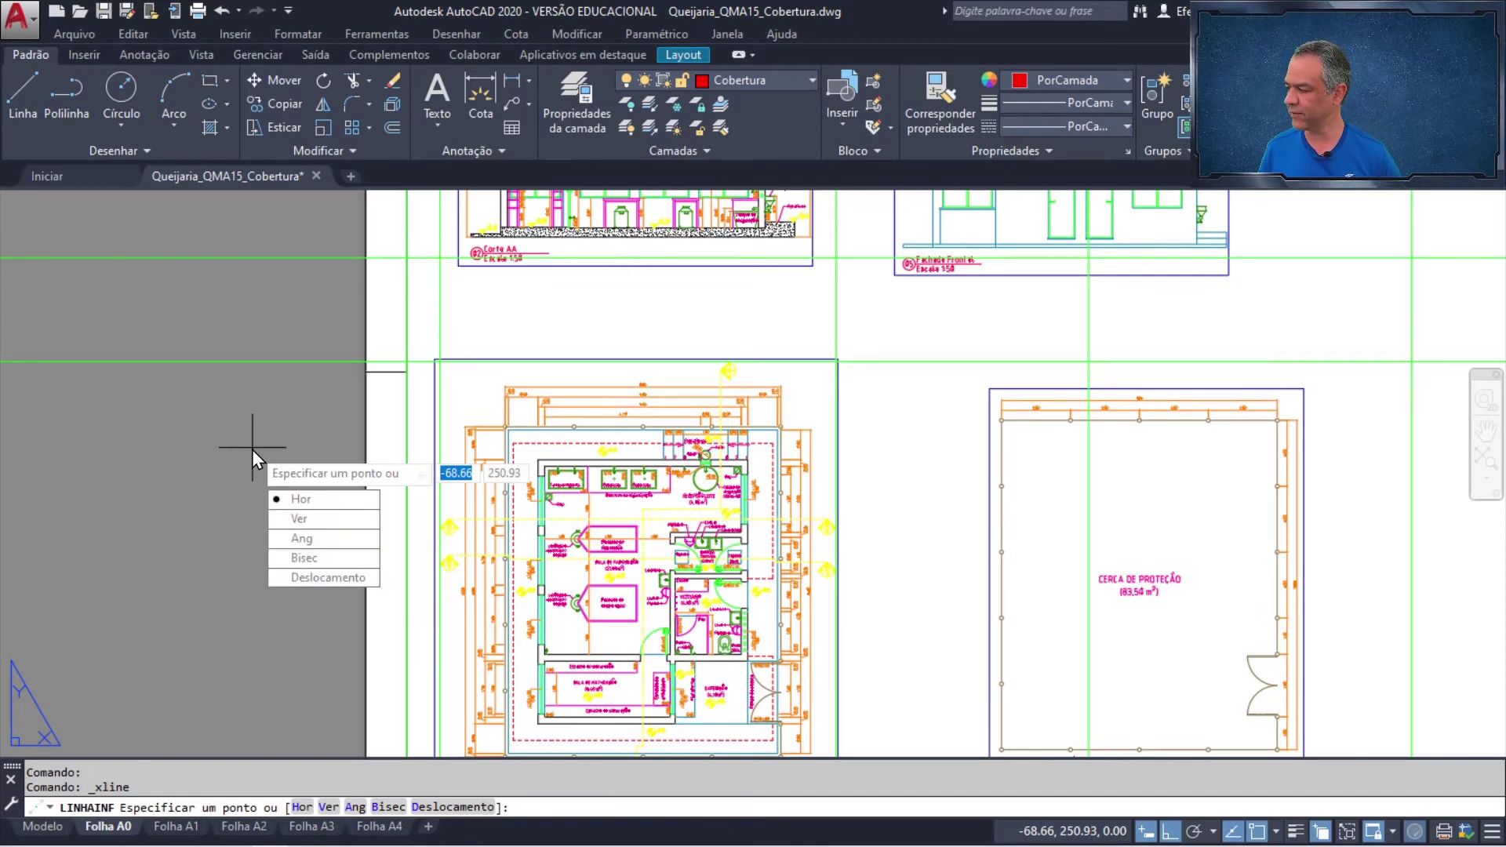
pyautogui.press('Return')
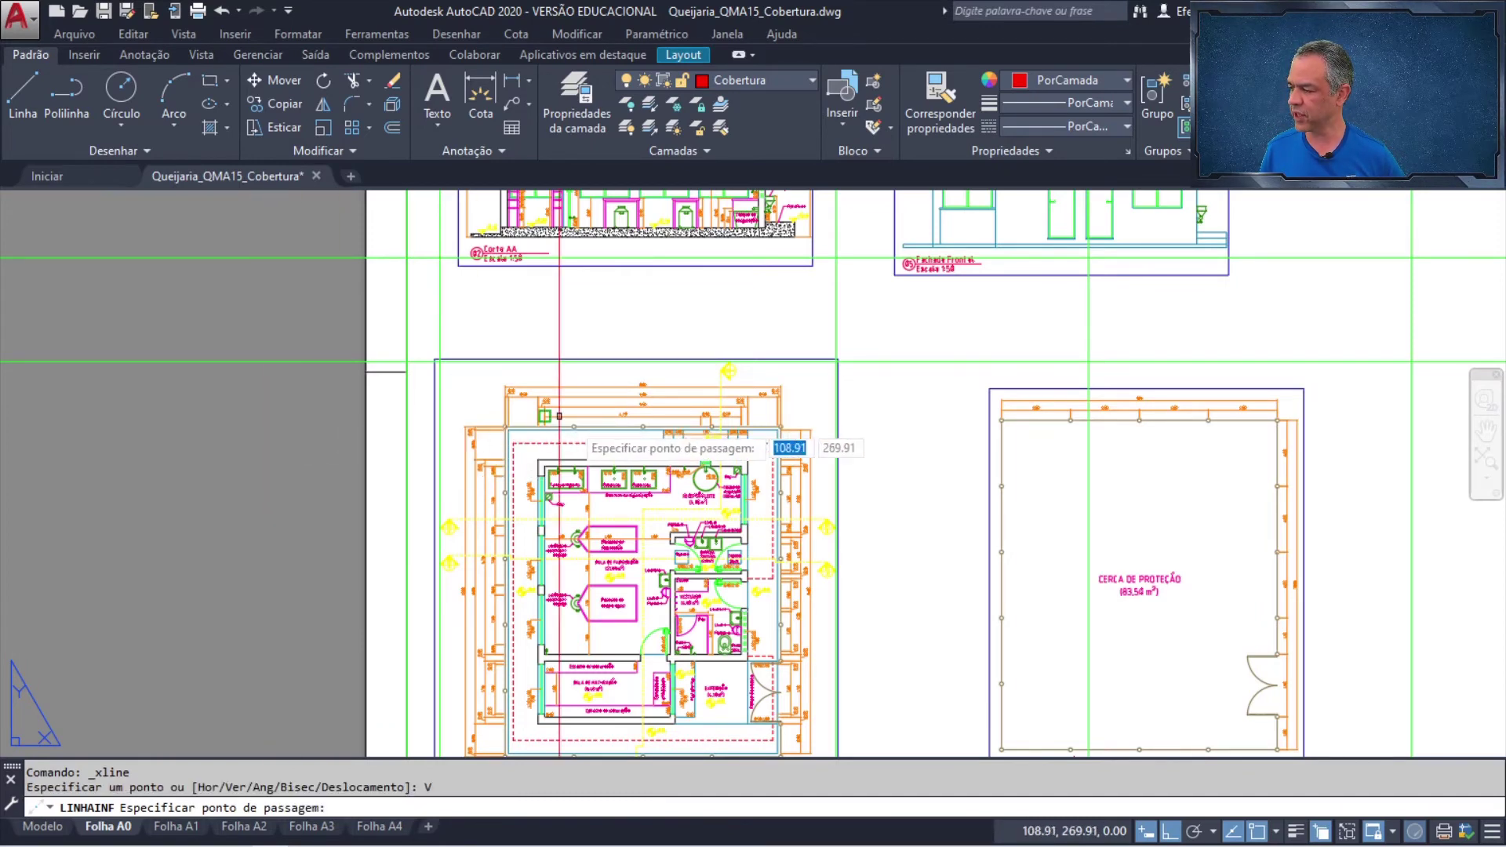
pyautogui.scroll(3, 681, 488)
pyautogui.scroll(1, 620, 471)
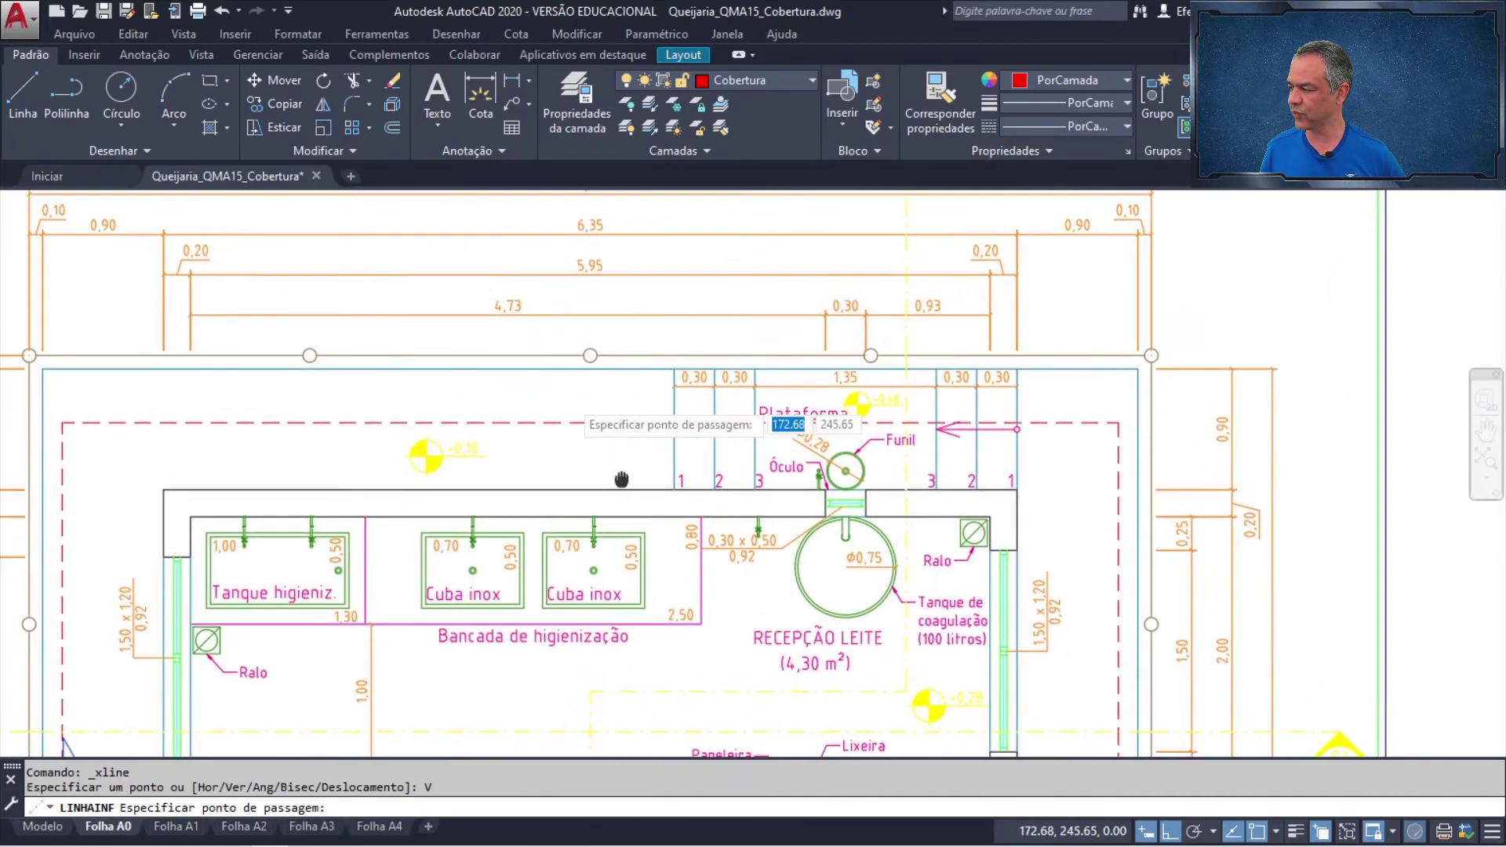
pyautogui.moveTo(623, 478)
pyautogui.mouseDown(button='middle')
pyautogui.moveTo(655, 524)
pyautogui.moveTo(672, 519)
pyautogui.mouseUp(button='middle')
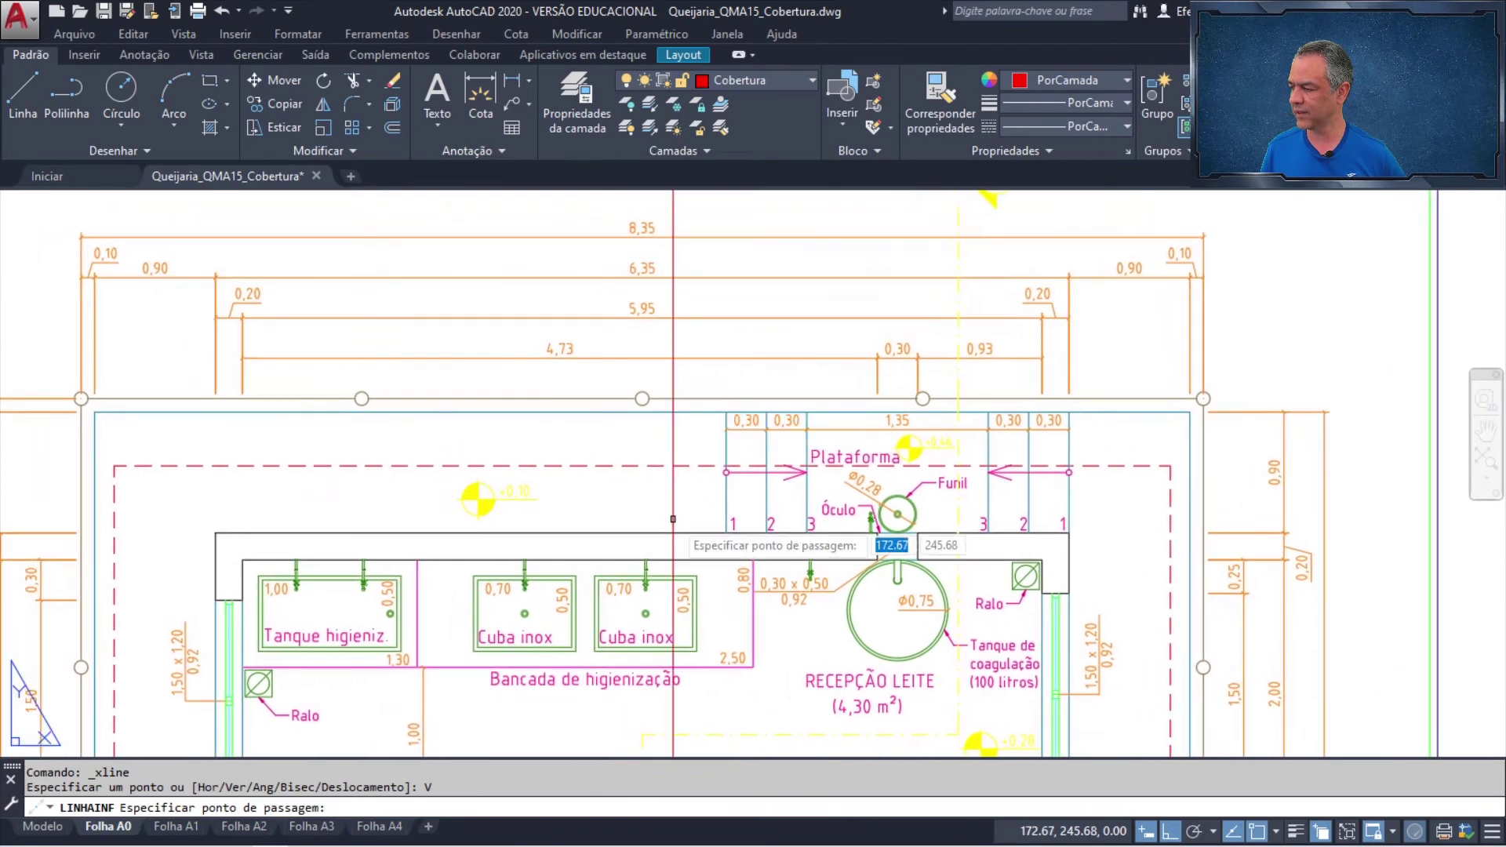
pyautogui.click(642, 466)
pyautogui.press('Return')
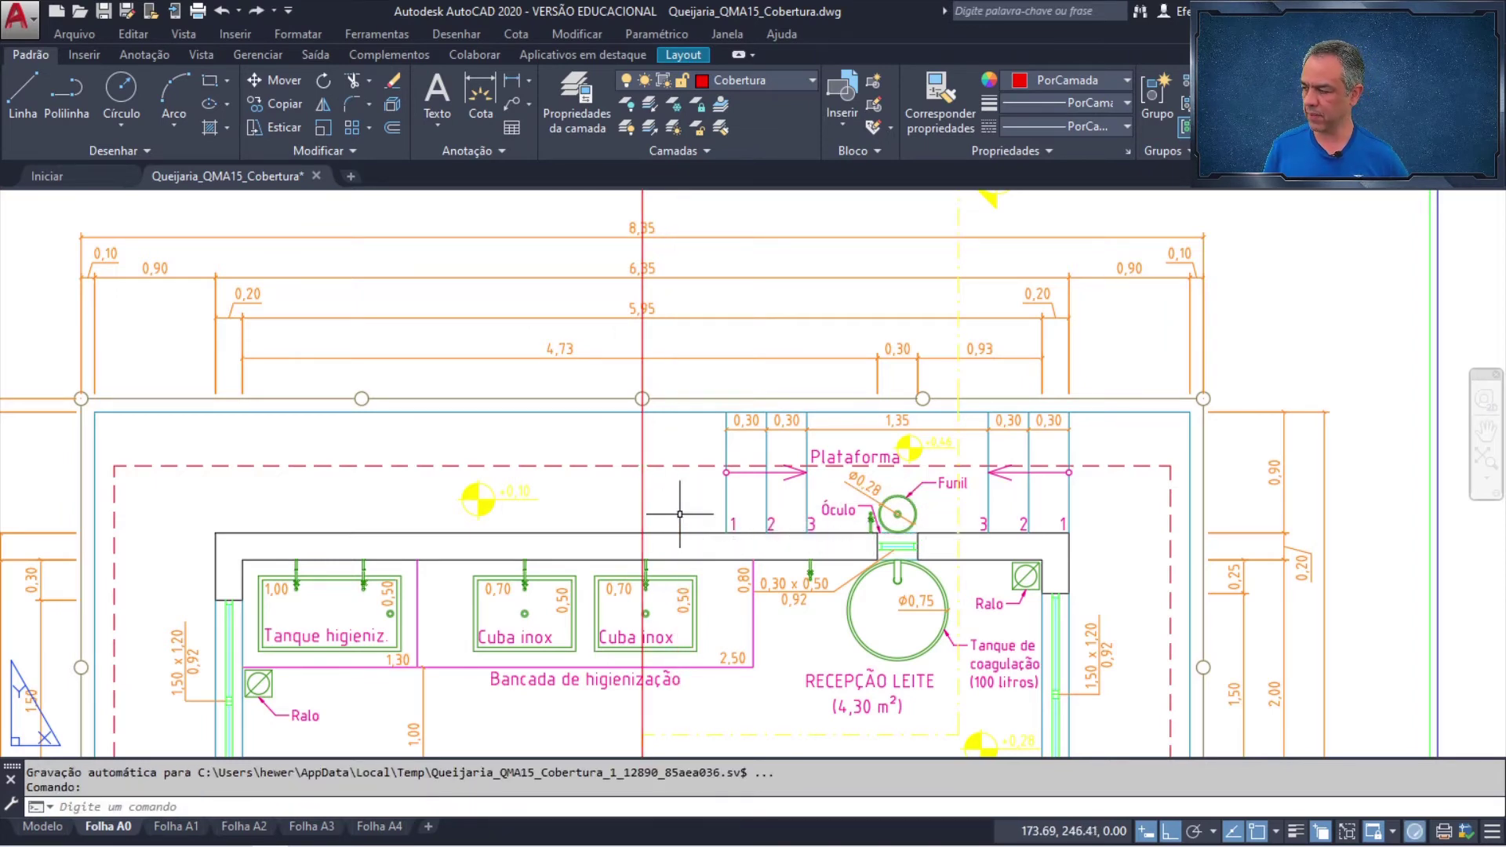
# - Move the Corte AA viewport so its roof's top line midpoint meets the intersection of the red vertical line and the green horizontal line above it
pyautogui.scroll(-5, 678, 501)
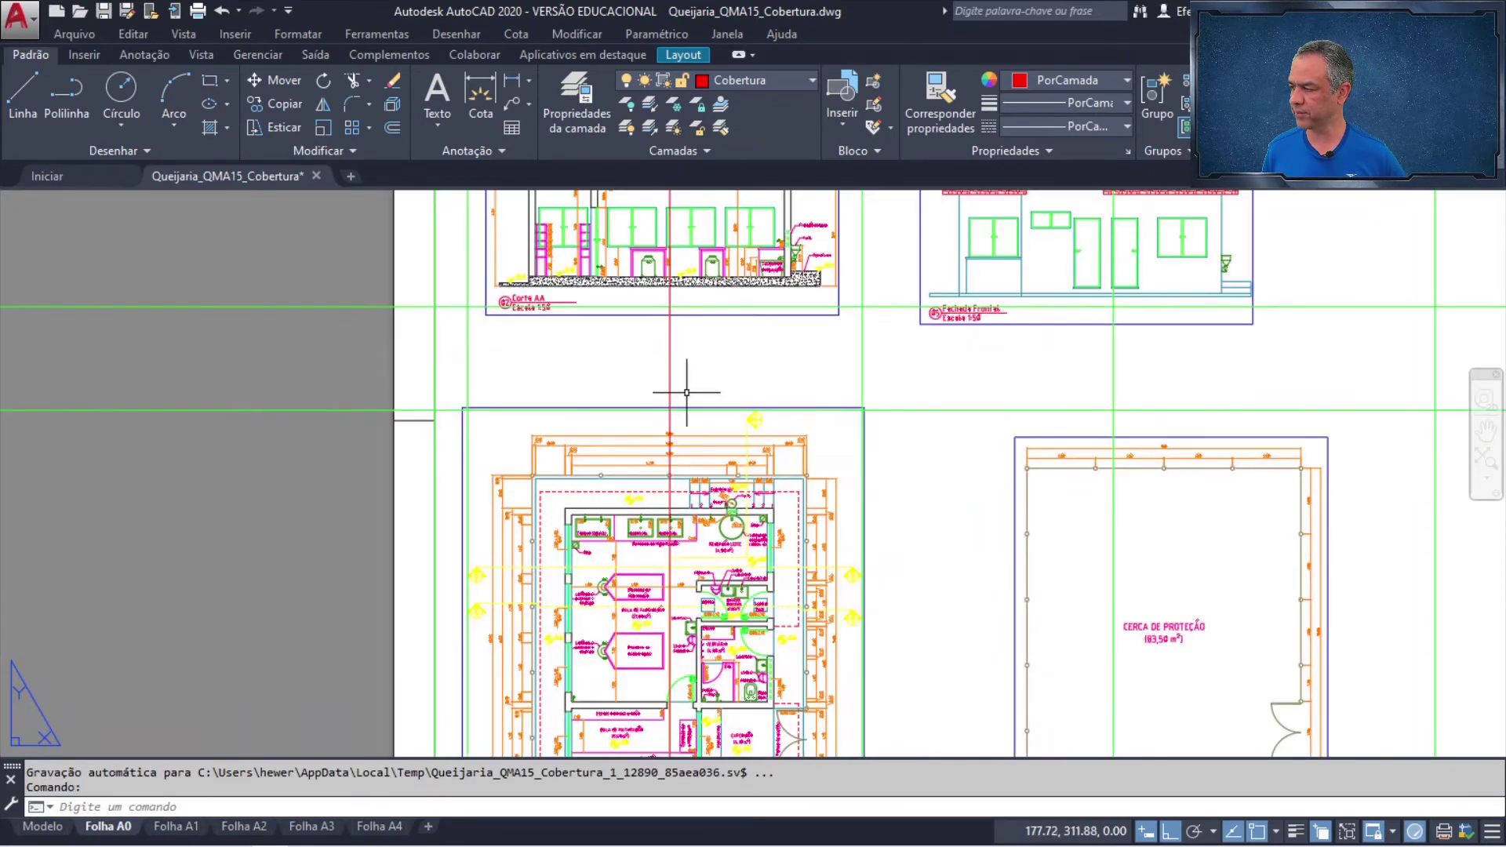
pyautogui.scroll(-1, 690, 383)
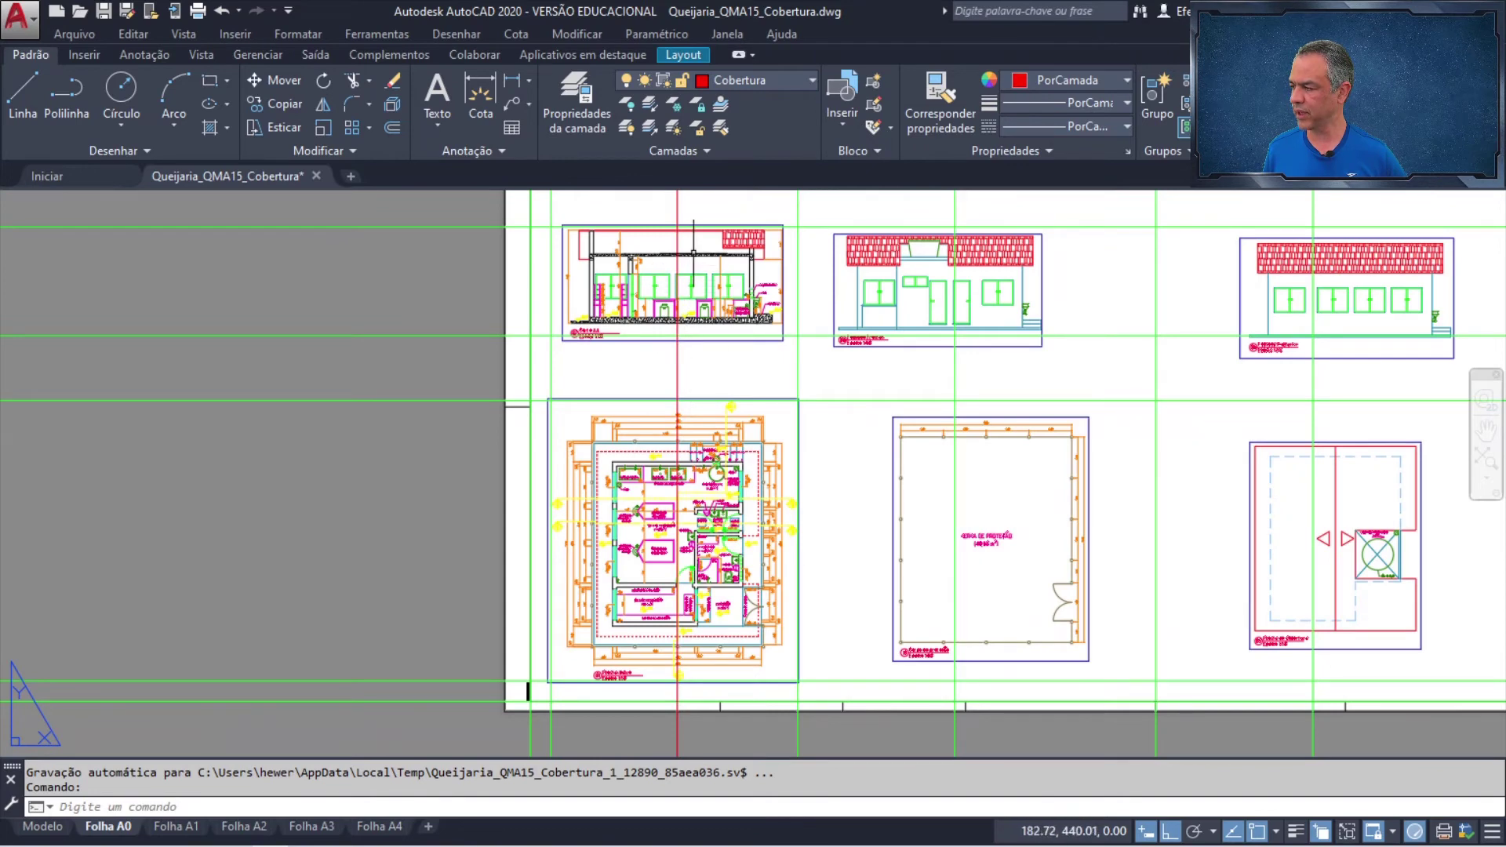
pyautogui.scroll(6, 694, 249)
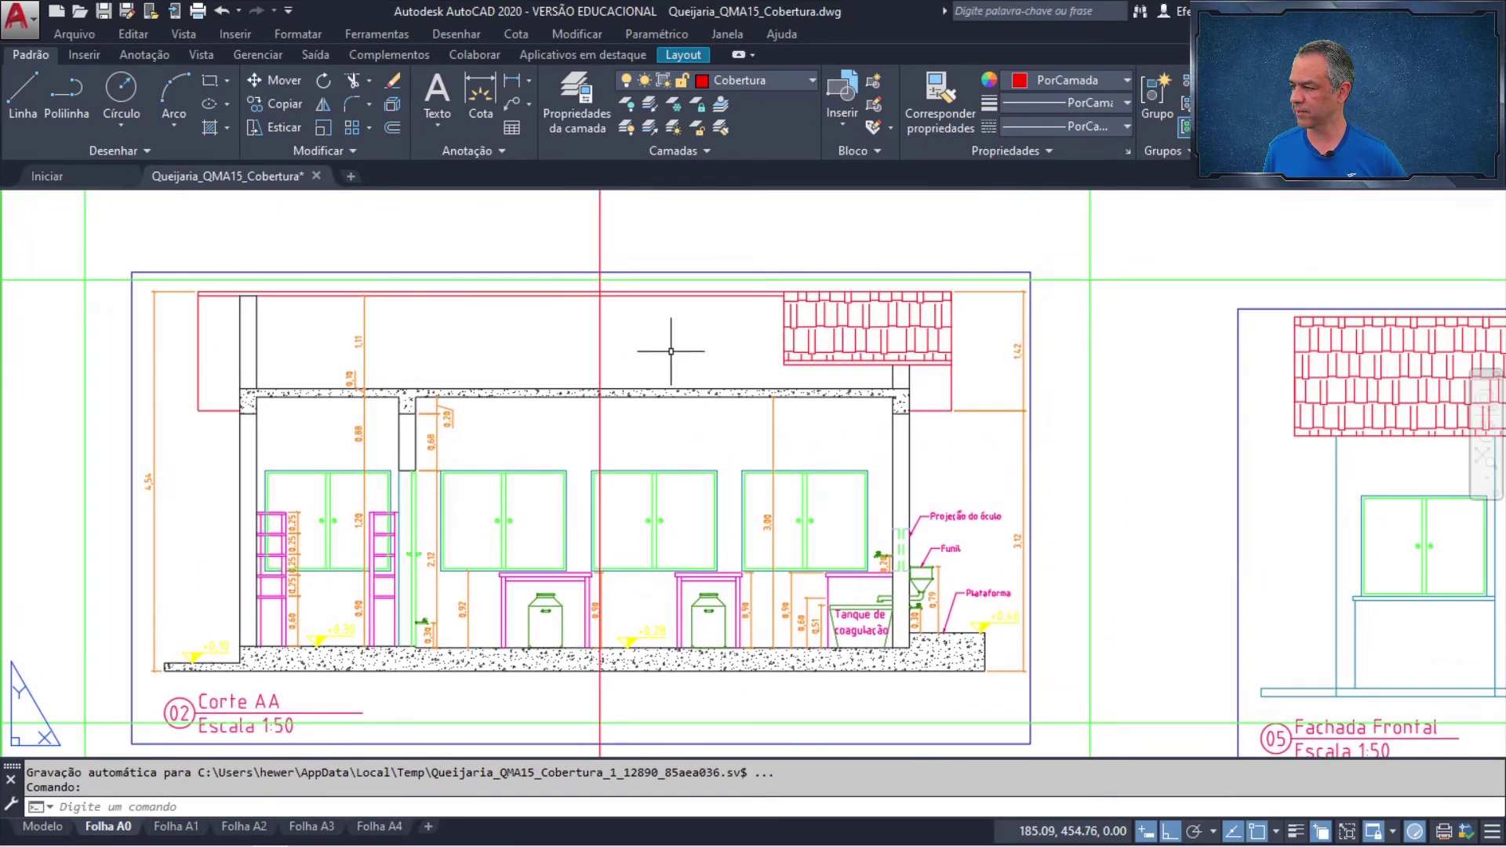
pyautogui.click(271, 78)
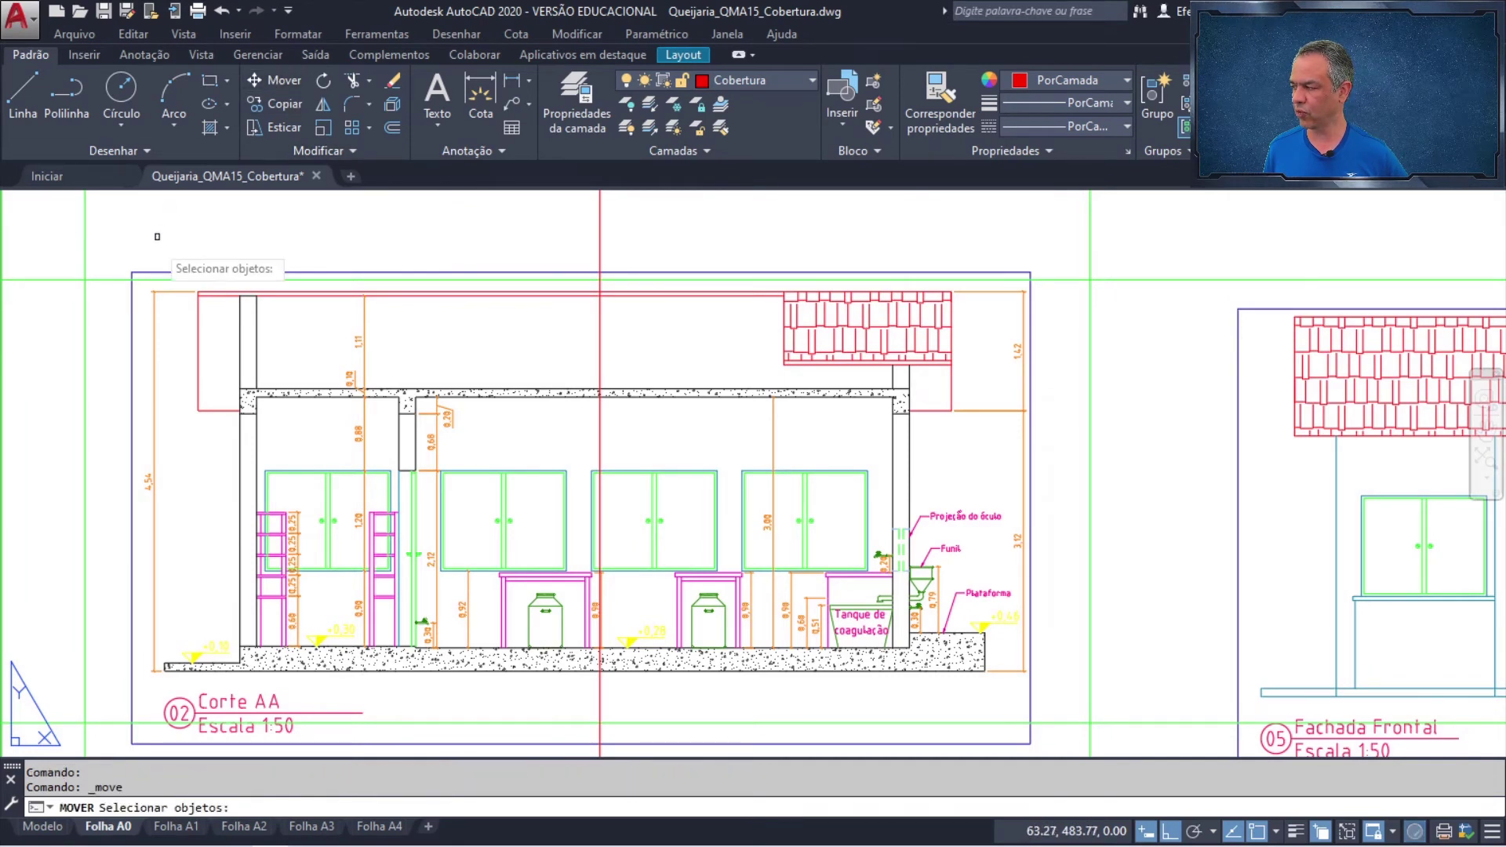
pyautogui.click(132, 329)
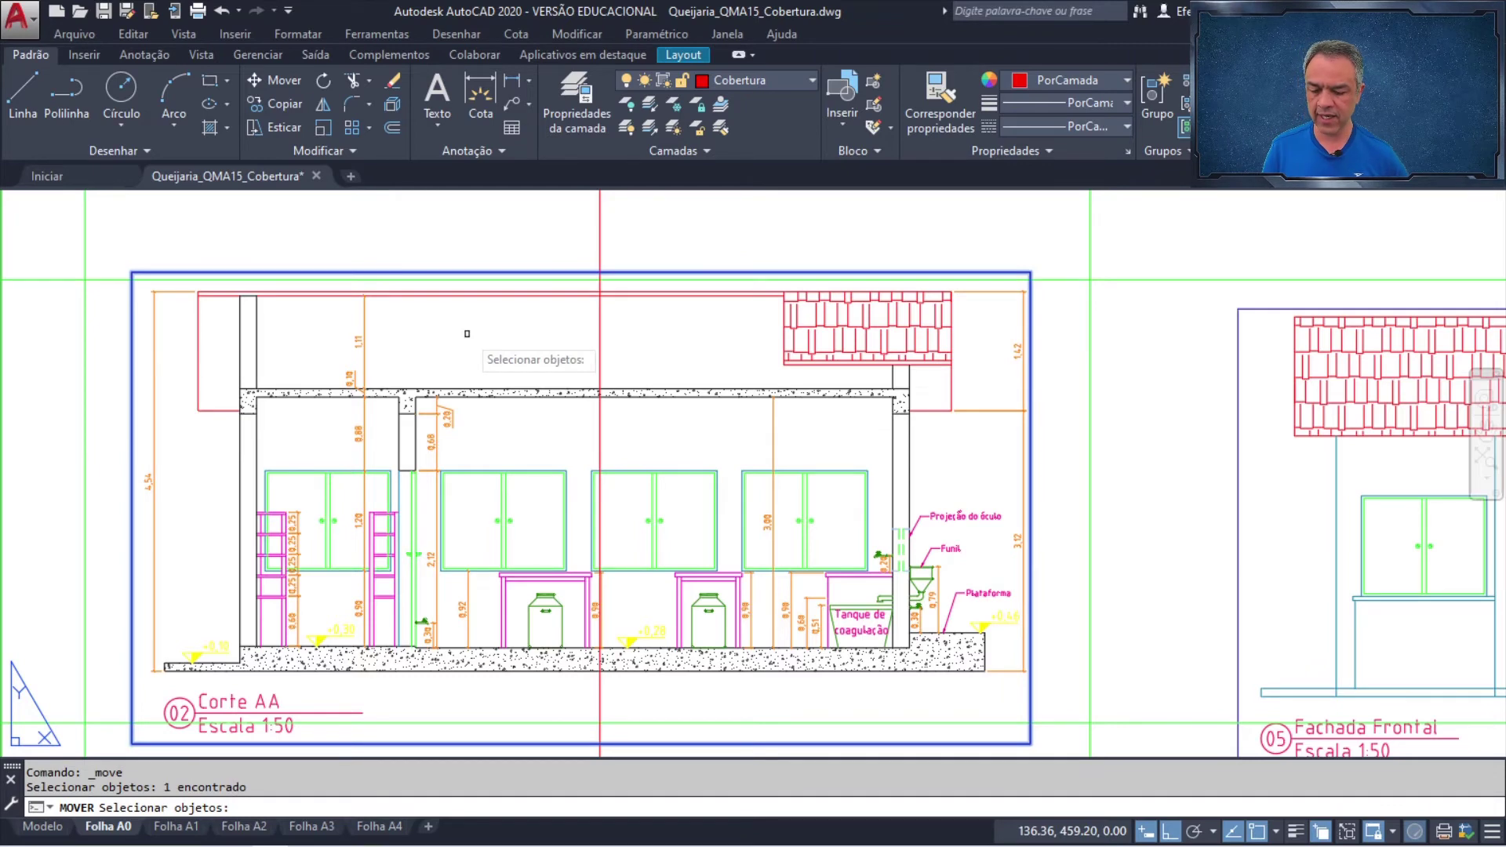
pyautogui.press('Return')
pyautogui.scroll(5, 600, 278)
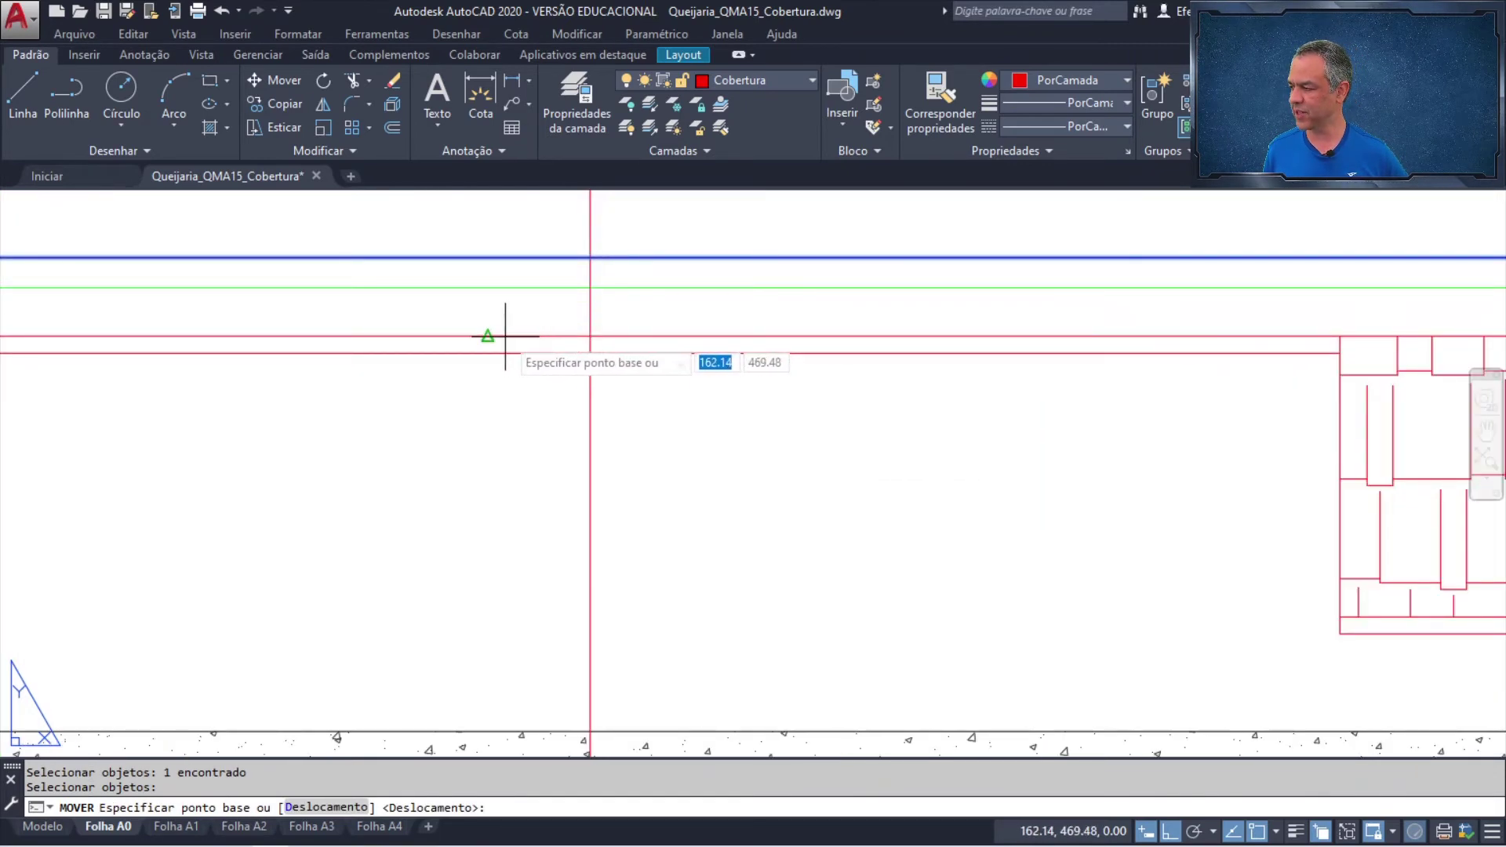
pyautogui.click(487, 336)
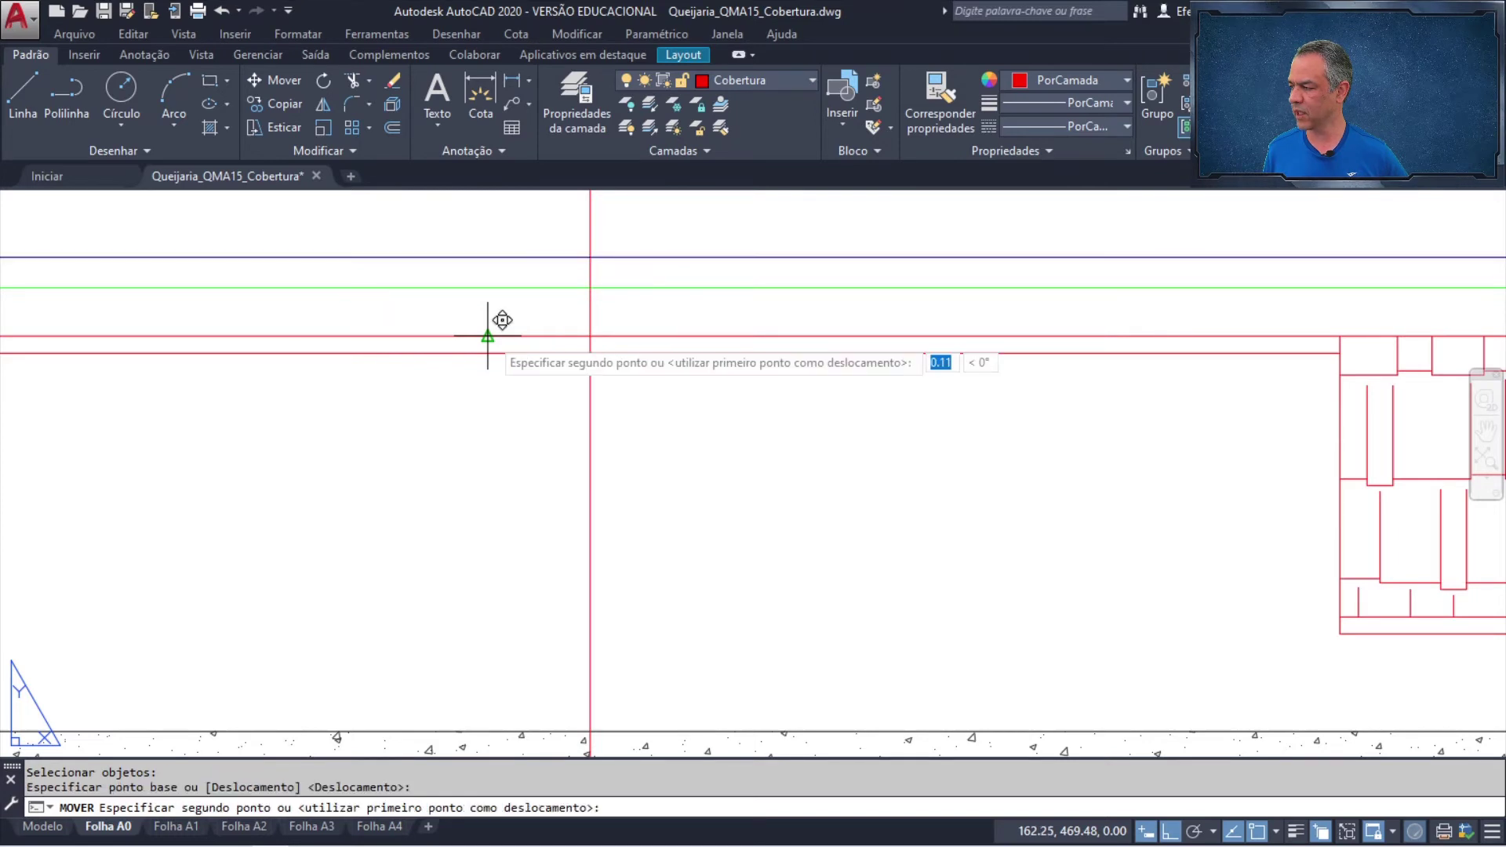
pyautogui.click(591, 287)
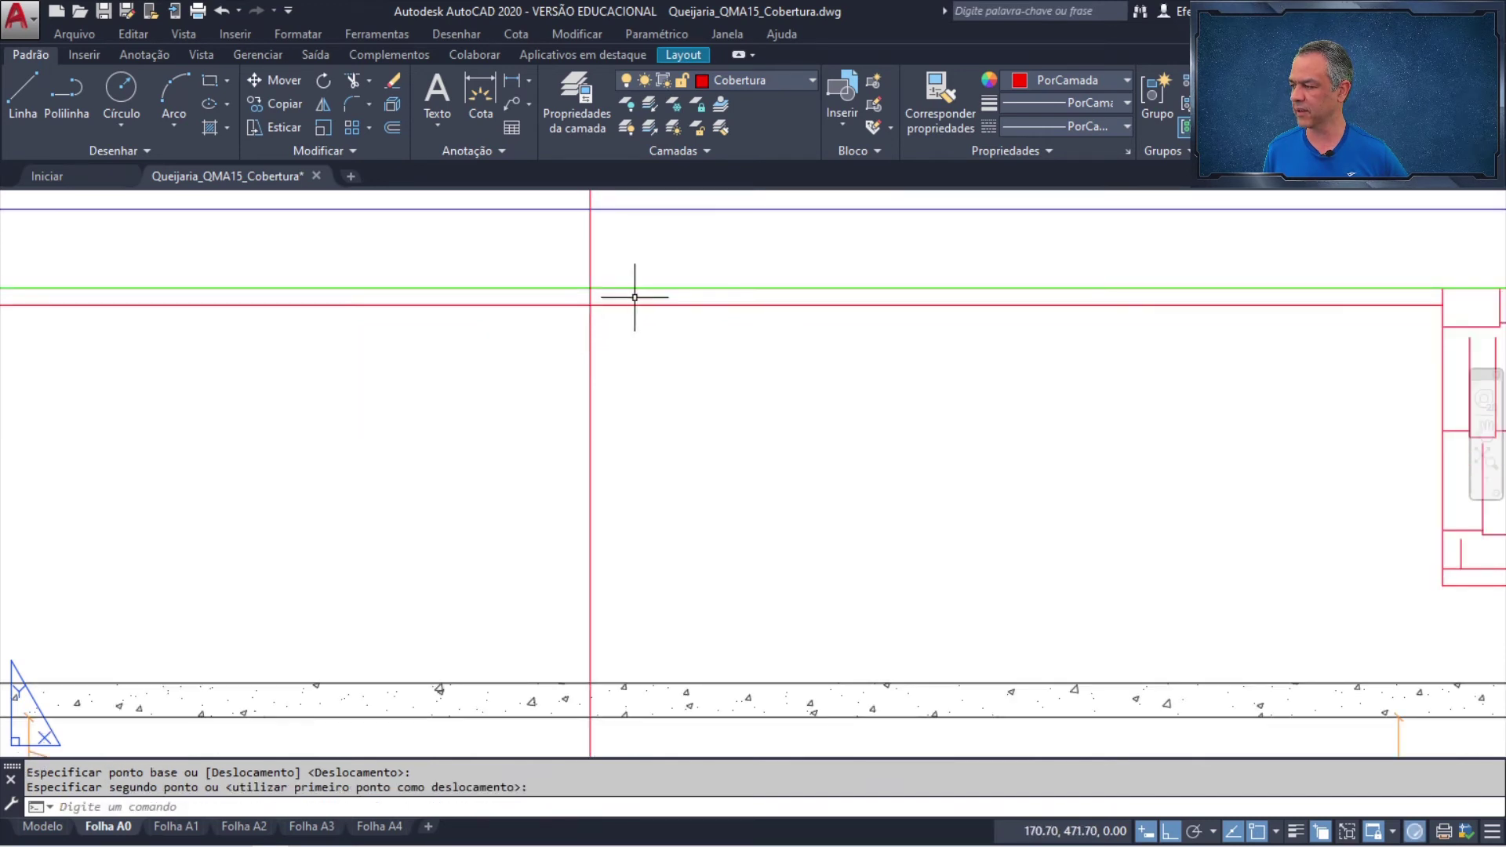
# - Move the Corte BB viewport so its roof apex meets the intersection of the red vertical line and its row's upper green line
pyautogui.scroll(-3, 656, 328)
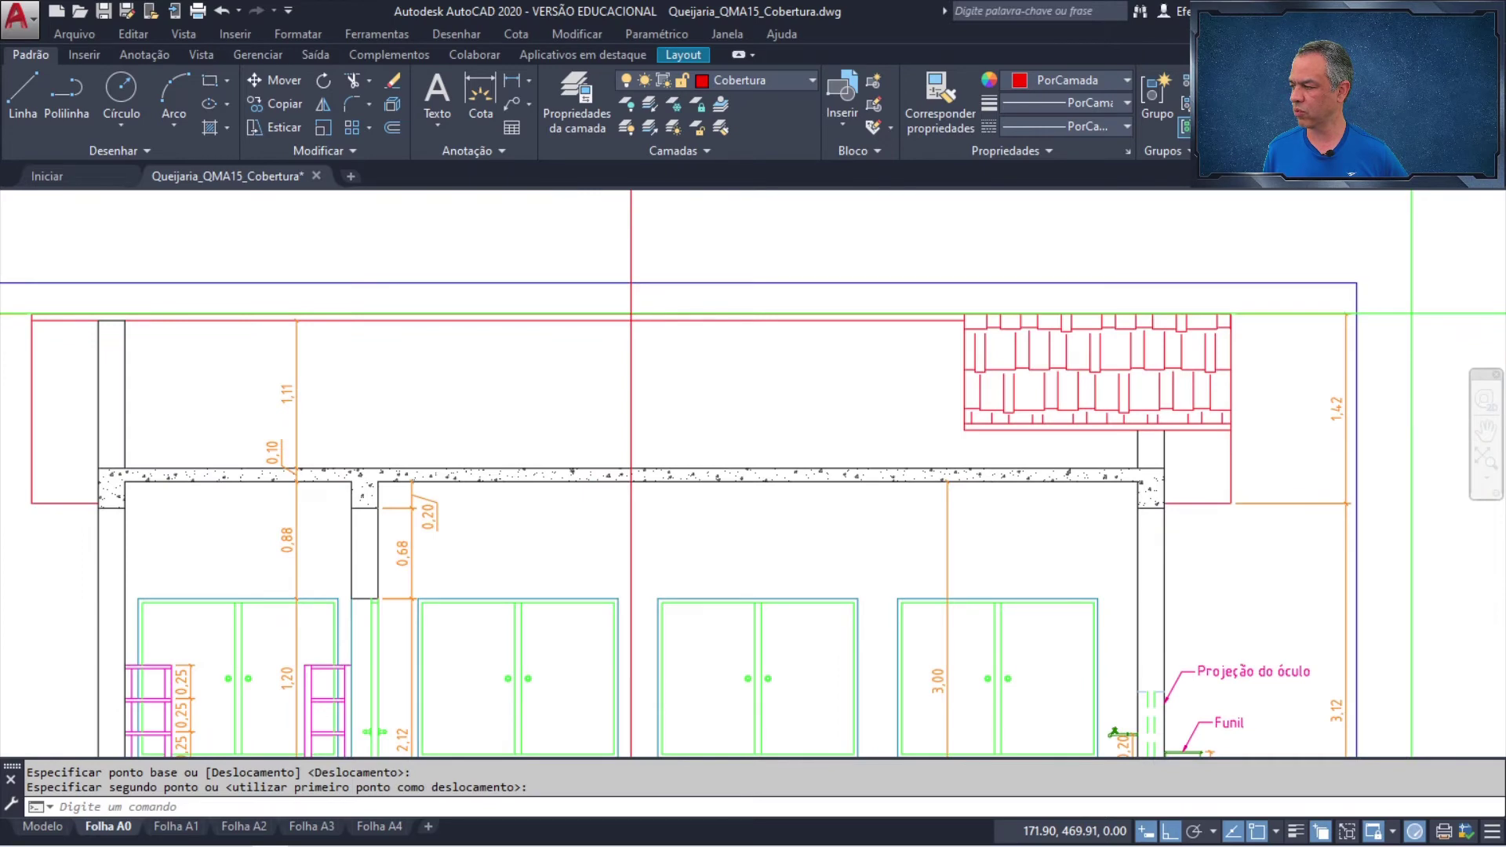
pyautogui.scroll(-5, 630, 314)
pyautogui.scroll(2, 570, 439)
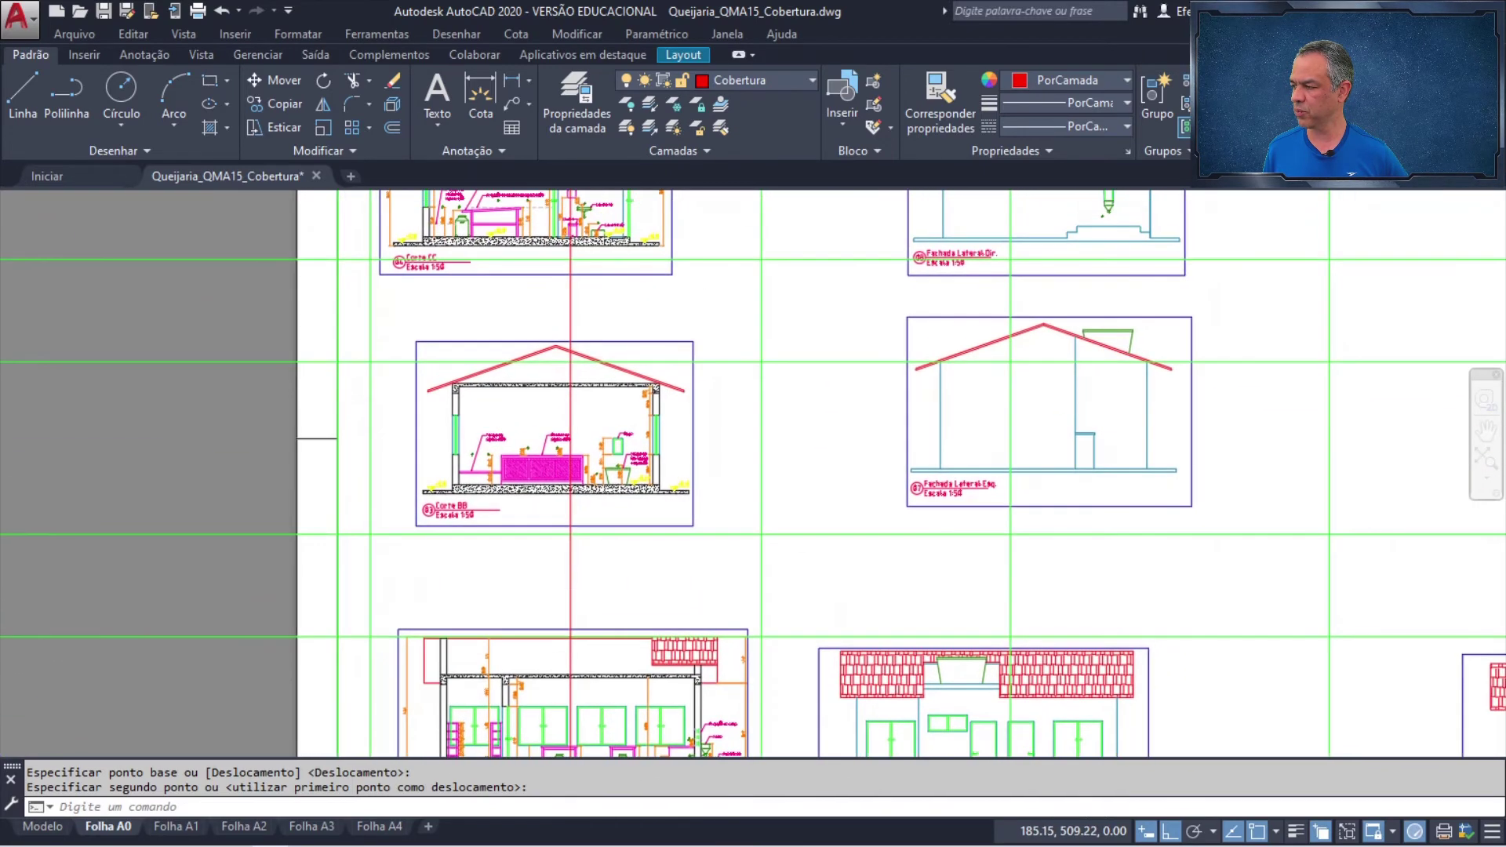
pyautogui.scroll(-2, 595, 432)
pyautogui.scroll(5, 594, 468)
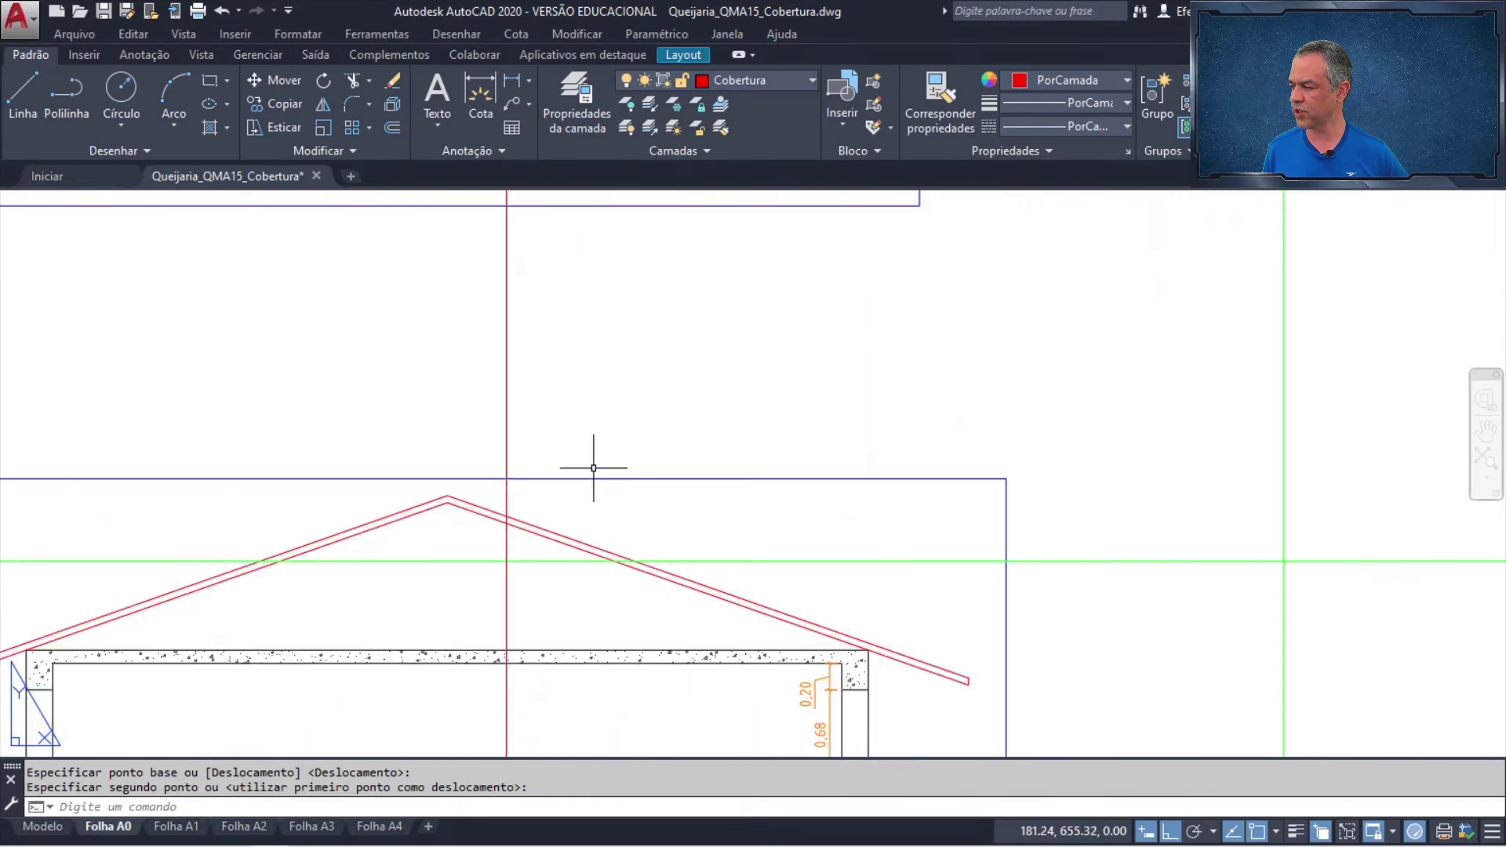
pyautogui.scroll(2, 557, 316)
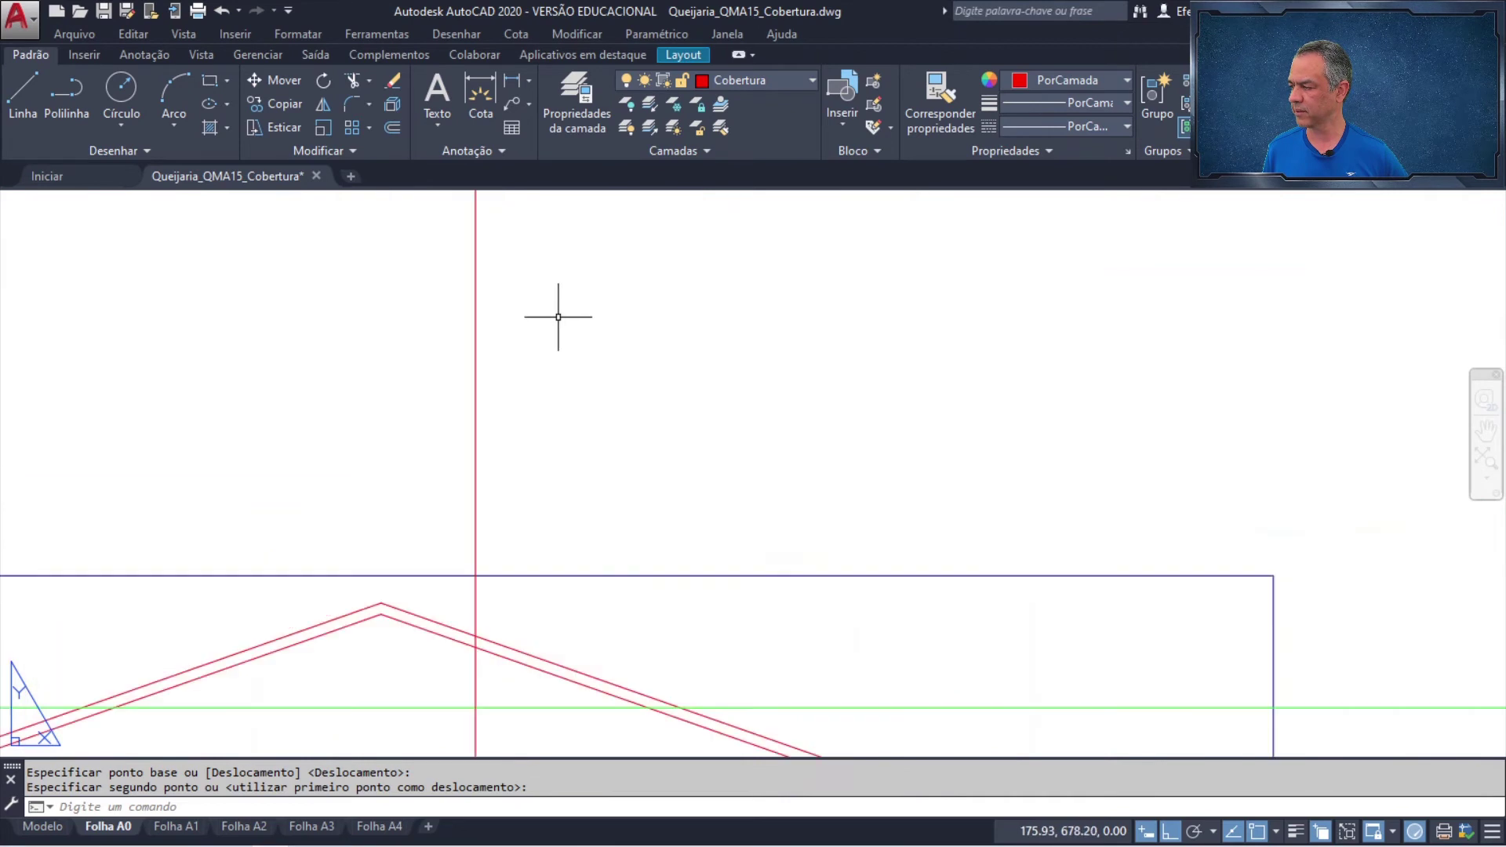
pyautogui.click(285, 81)
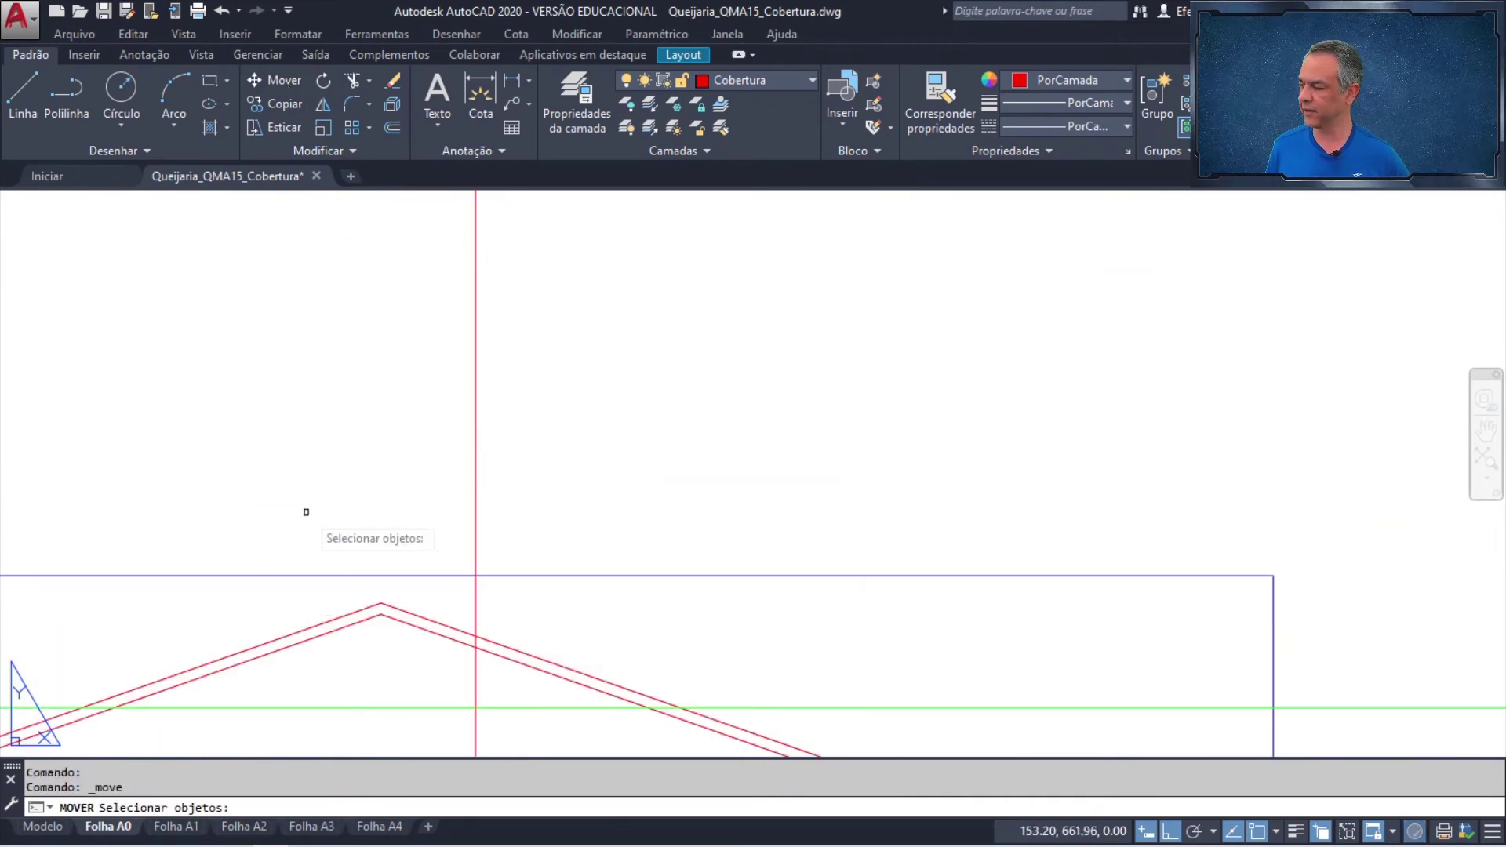
pyautogui.click(312, 575)
pyautogui.press('Return')
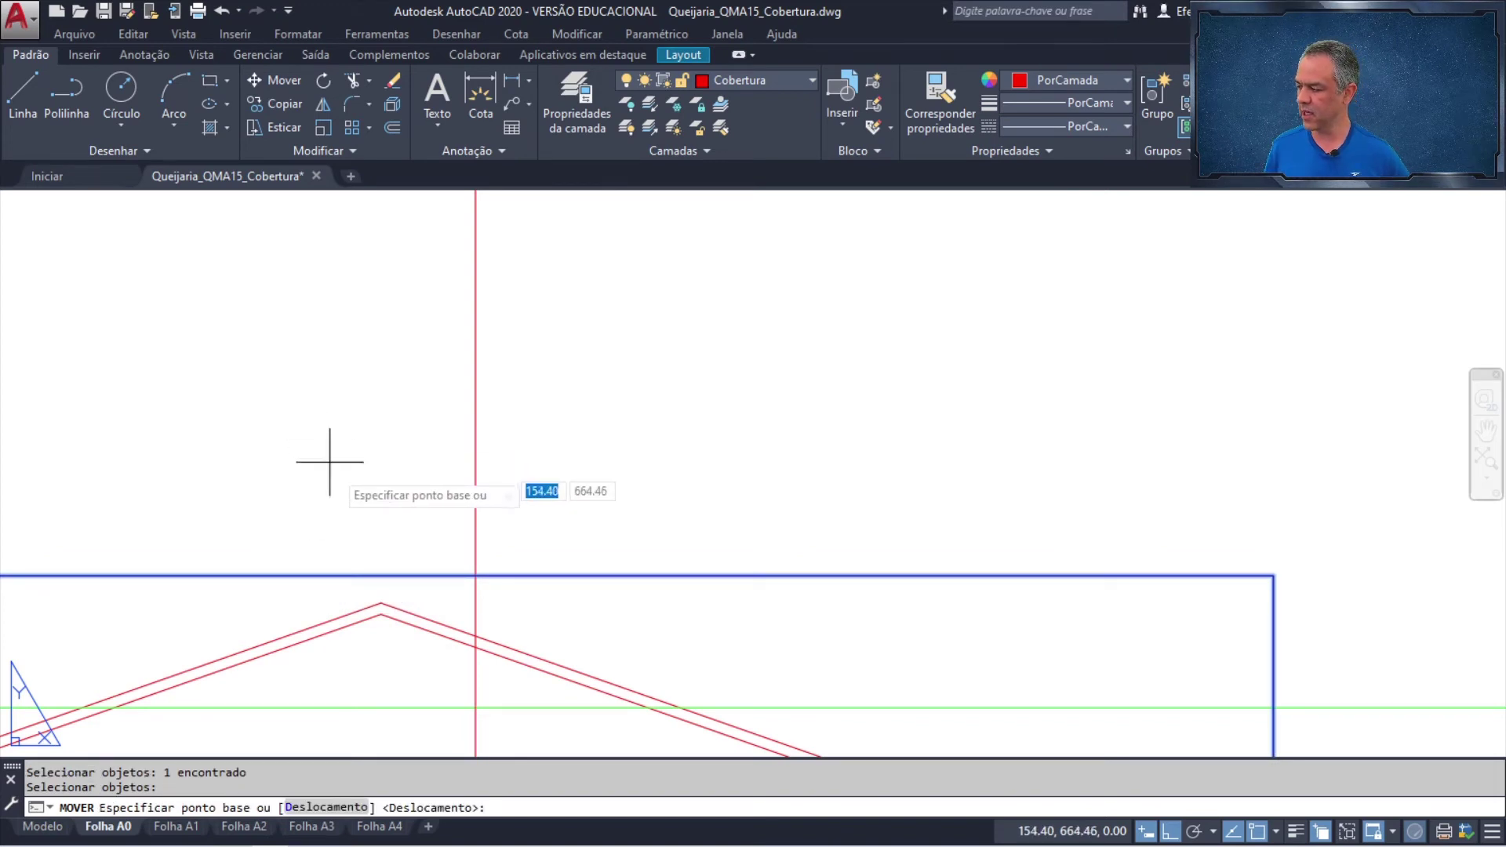
pyautogui.click(382, 603)
pyautogui.scroll(-5, 392, 580)
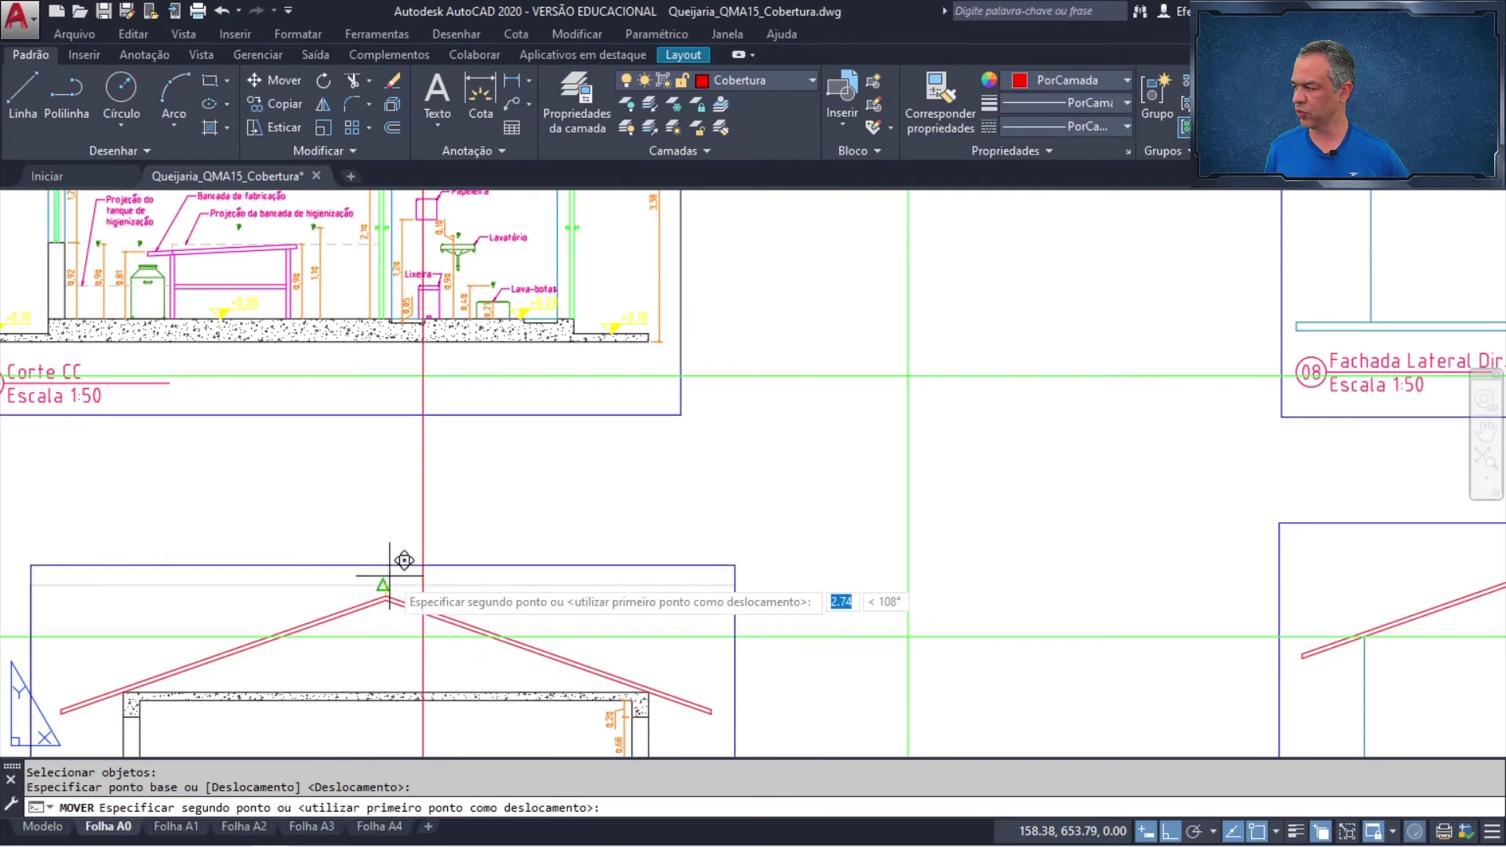
pyautogui.moveTo(409, 552)
pyautogui.mouseDown(button='middle')
pyautogui.moveTo(542, 537)
pyautogui.moveTo(532, 340)
pyautogui.mouseUp(button='middle')
pyautogui.scroll(-3, 531, 340)
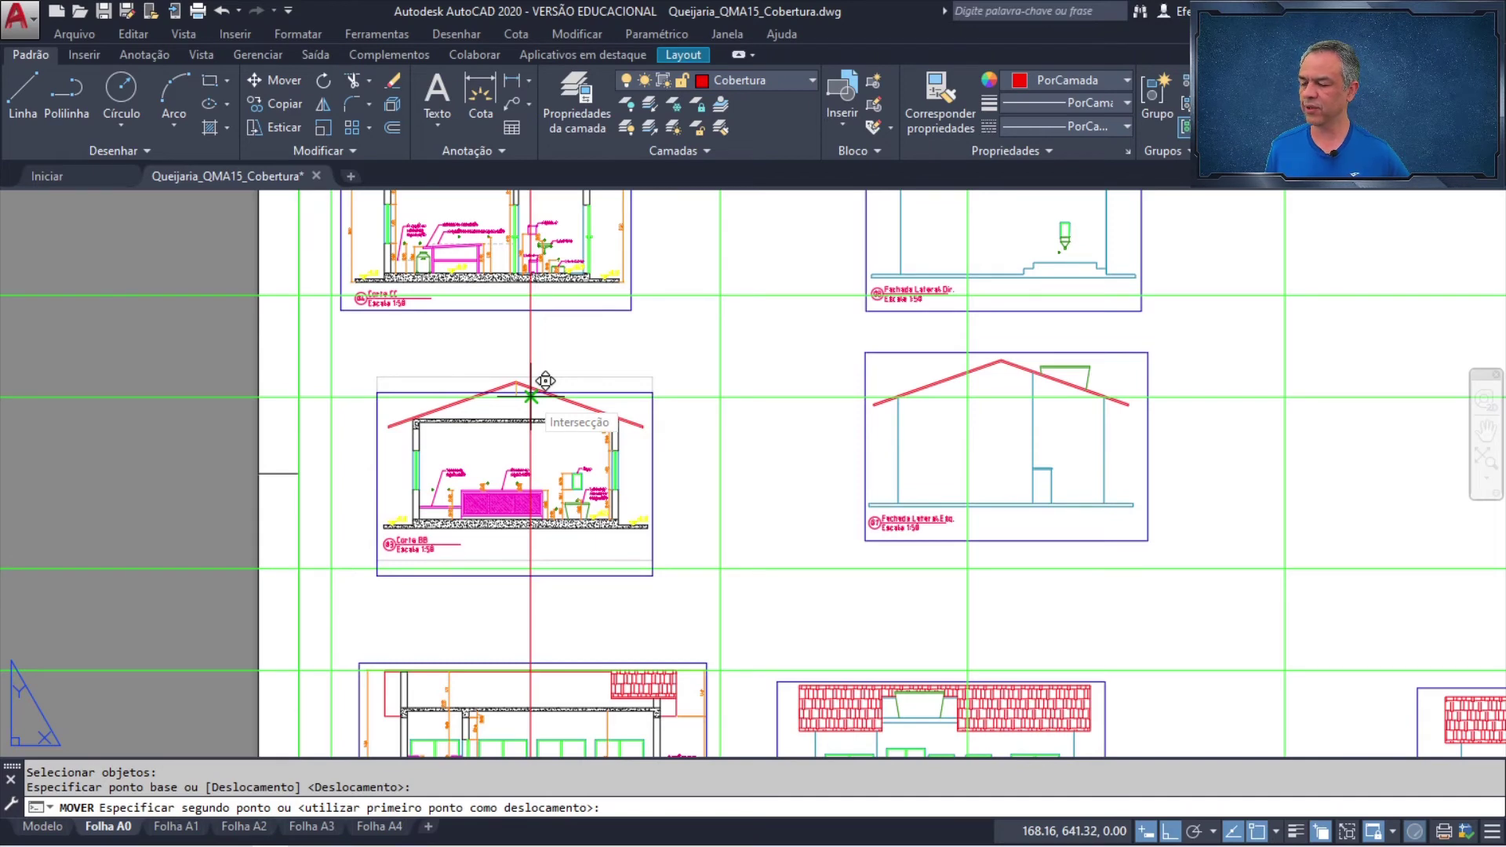
pyautogui.click(530, 396)
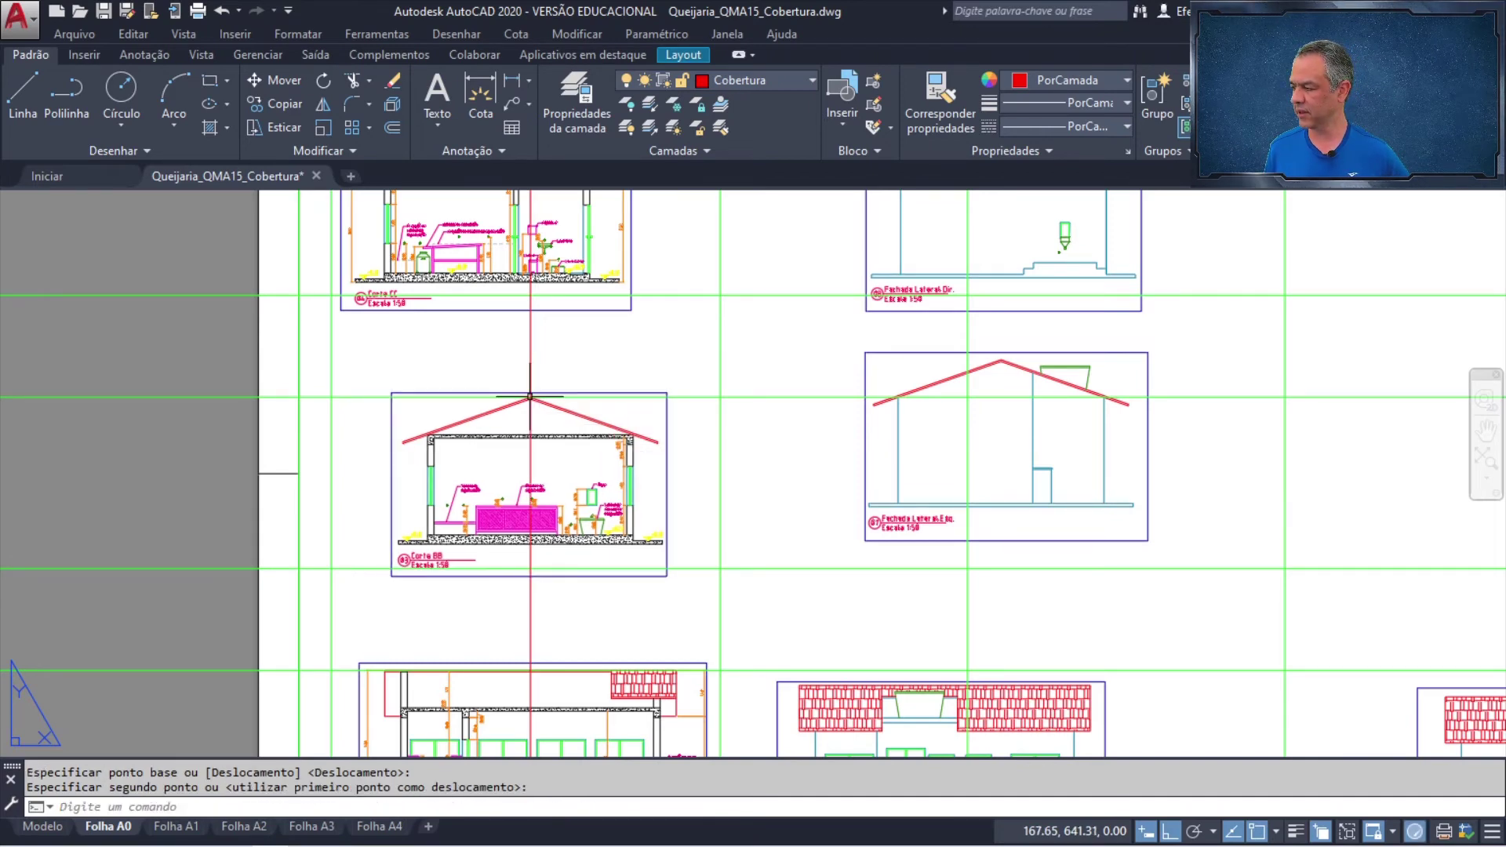
# - Move the Corte CC viewport so its roof apex meets the intersection of the red vertical line and the sheet's upper green margin line
pyautogui.moveTo(551, 355); pyautogui.dragTo(579, 520, button='middle')
pyautogui.scroll(2, 552, 424)
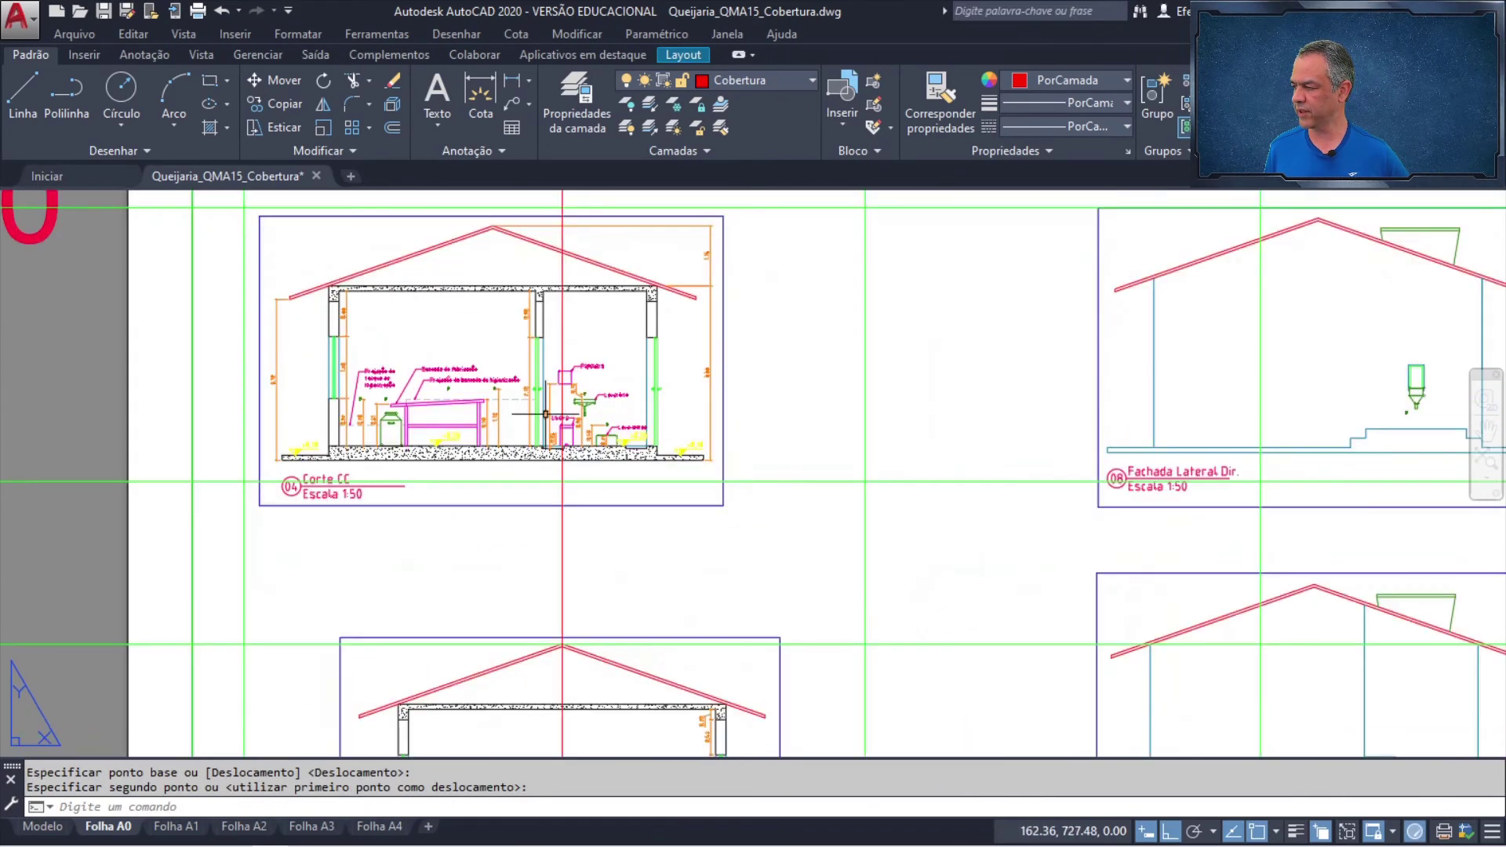
pyautogui.moveTo(541, 383); pyautogui.dragTo(551, 467, button='middle')
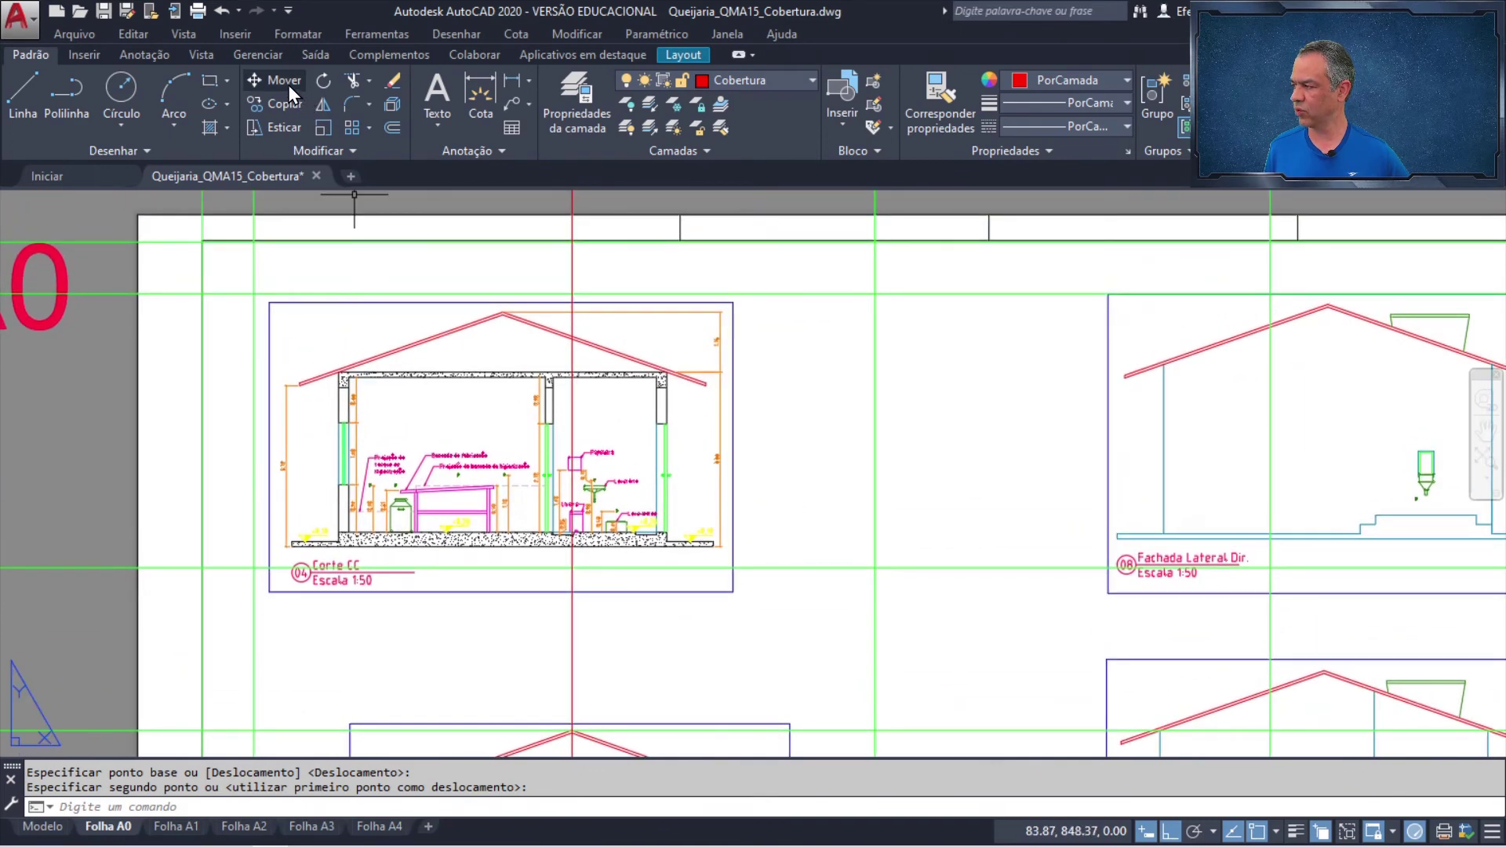
pyautogui.click(285, 81)
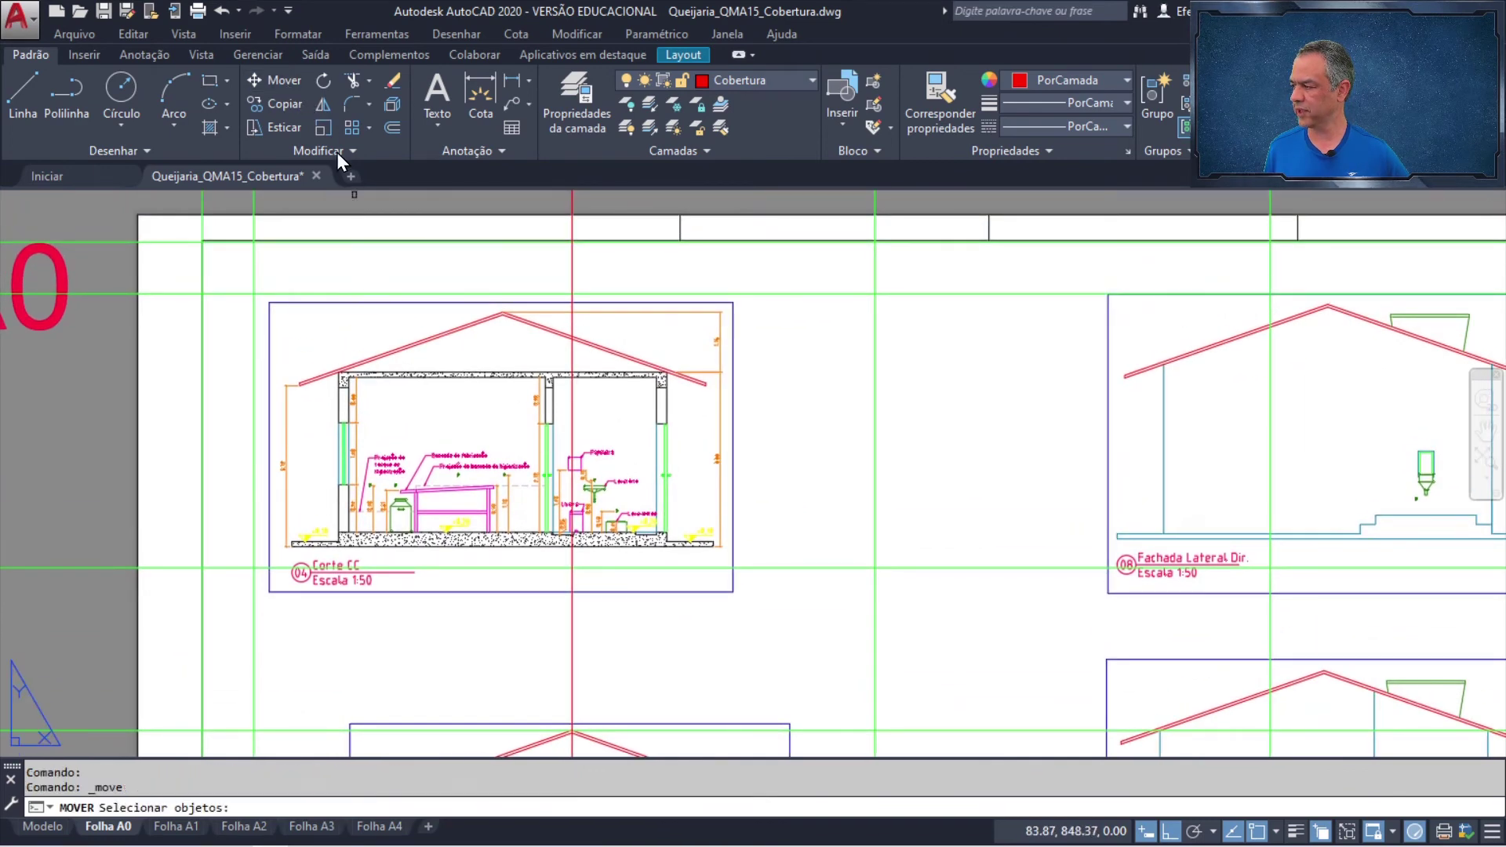
pyautogui.click(399, 302)
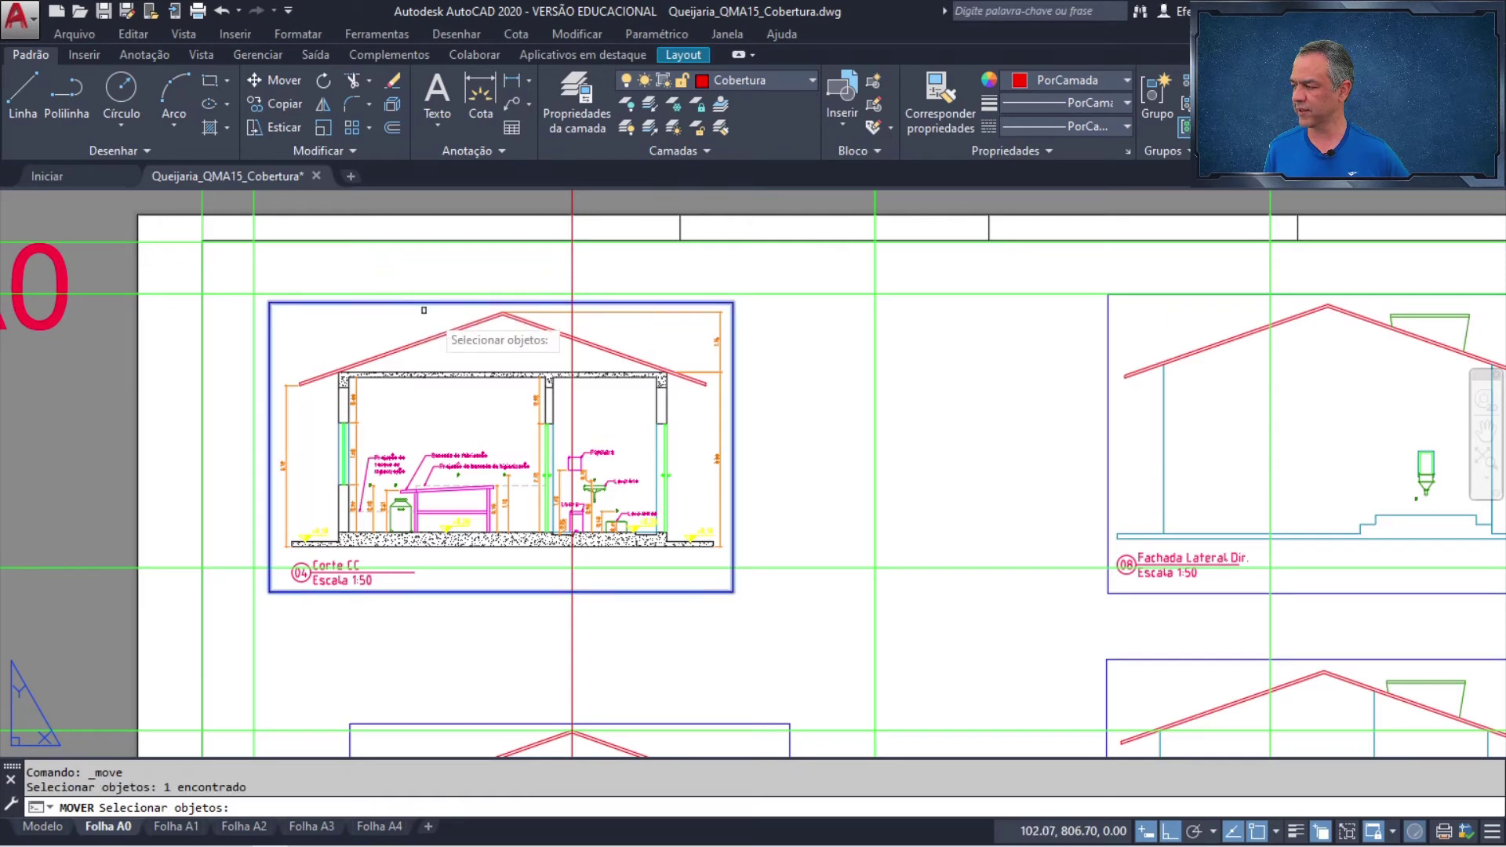
pyautogui.press('Return')
pyautogui.scroll(6, 502, 283)
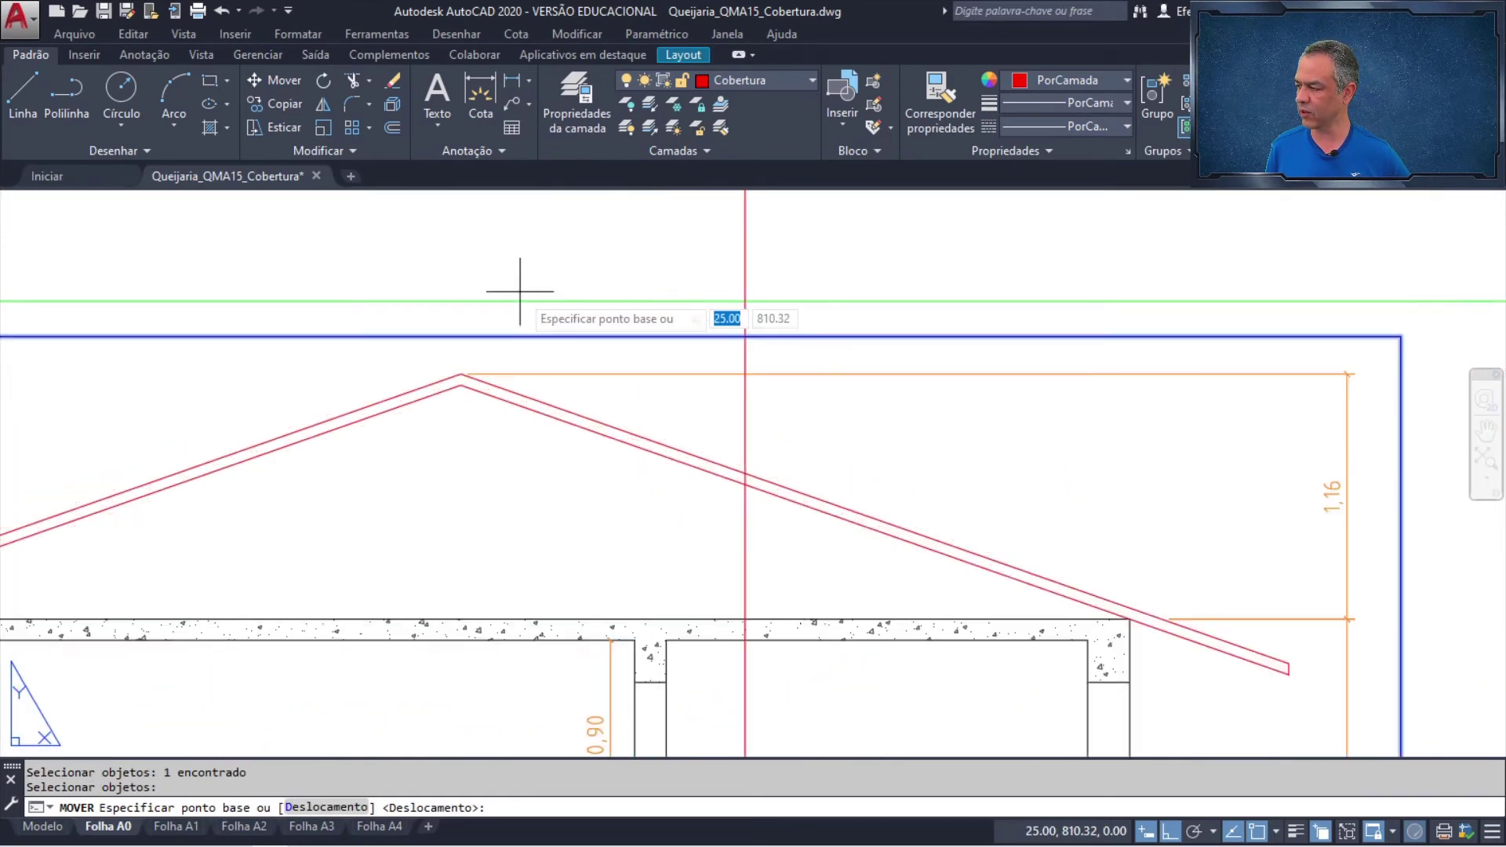
pyautogui.click(462, 374)
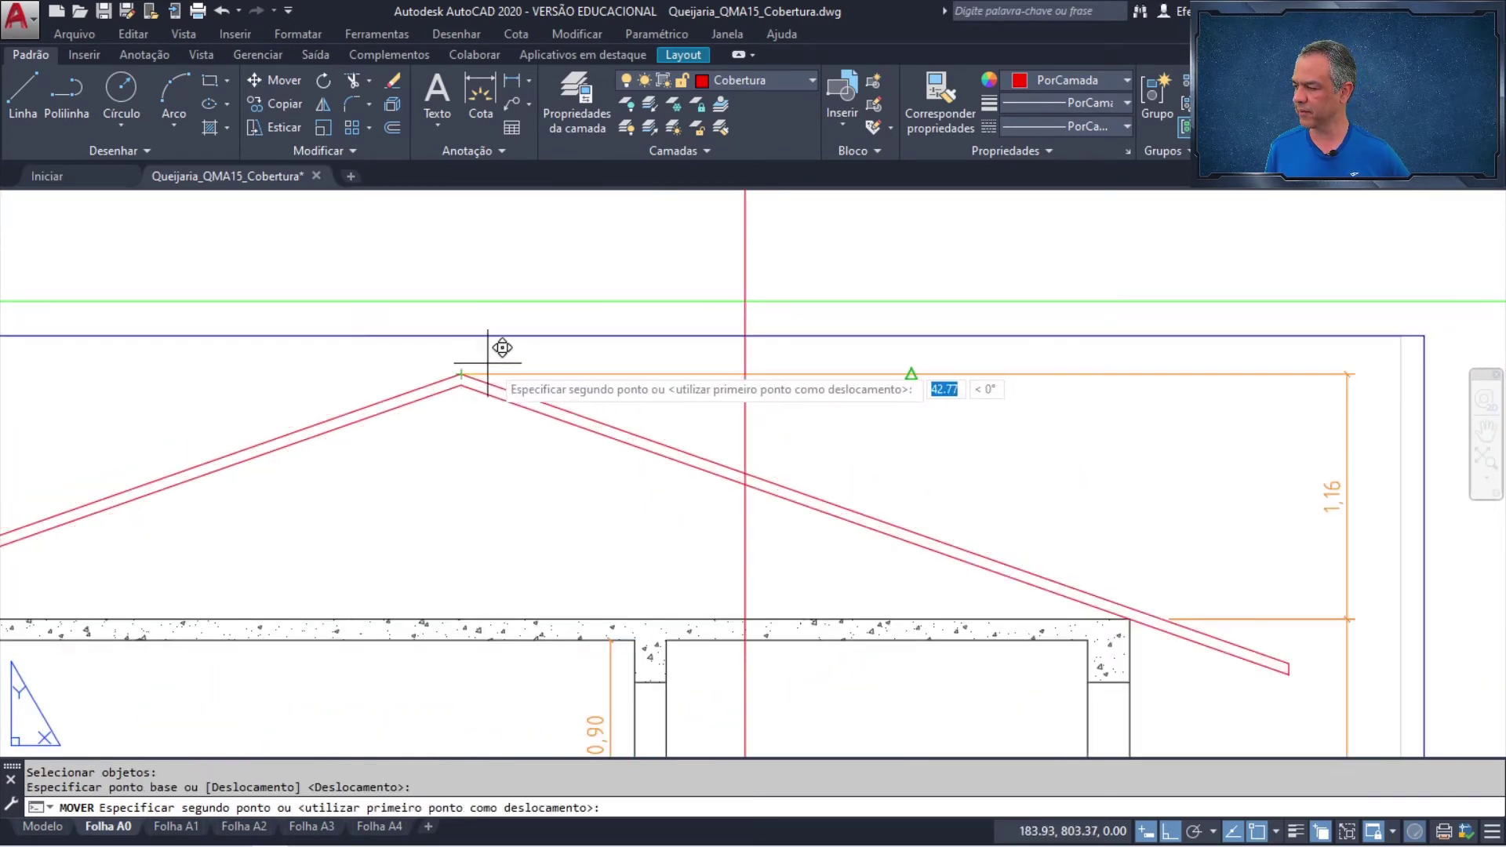
pyautogui.click(745, 301)
# - With Ortho off, move the Fachada Frontal viewport so its base's lower-left corner meets its column's left green vertical line, level with Corte AA's base
pyautogui.scroll(-6, 747, 305)
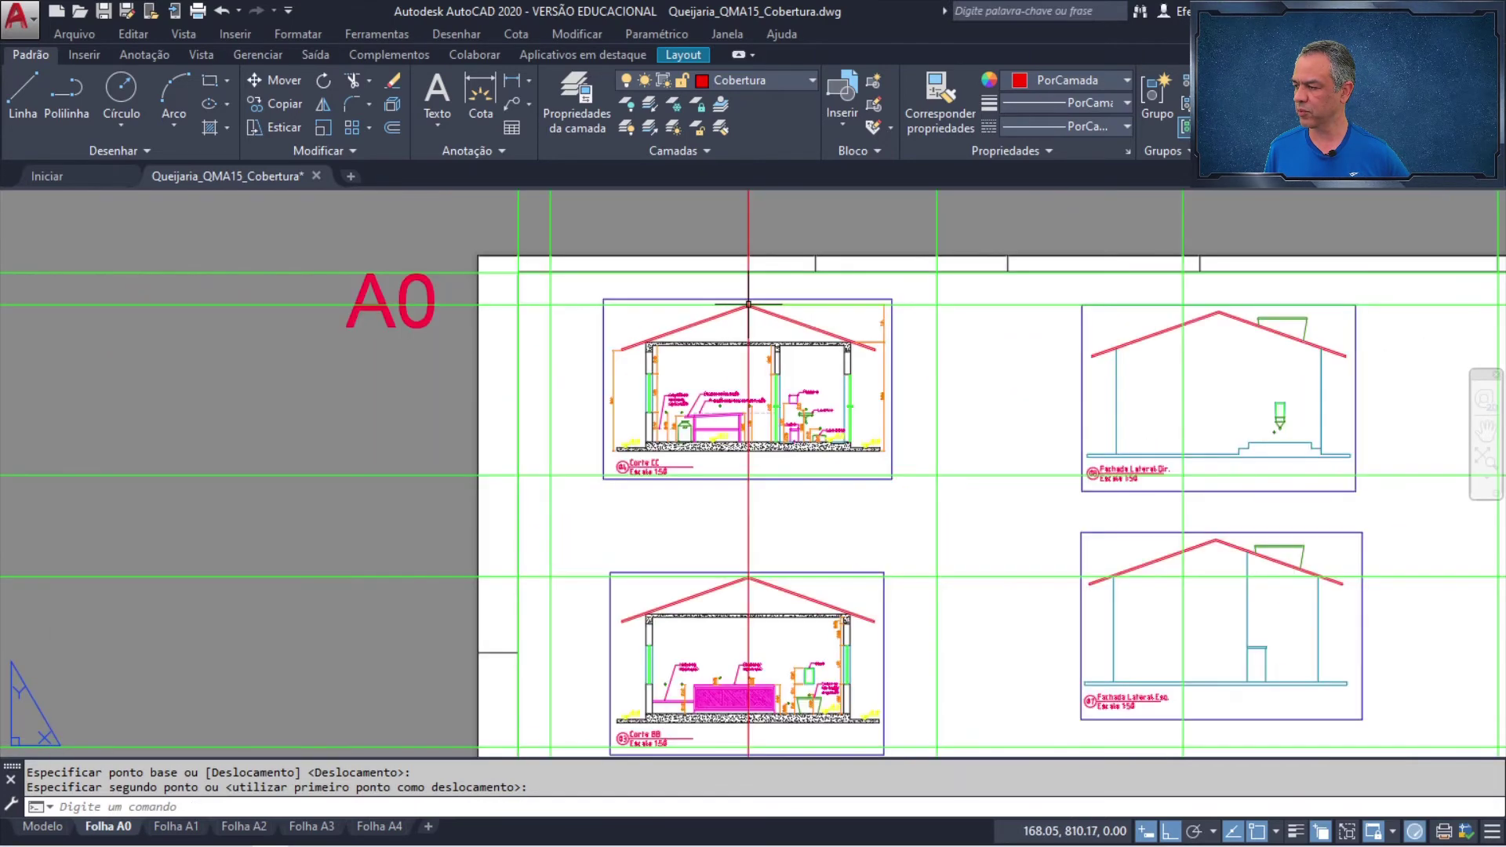
pyautogui.moveTo(784, 431); pyautogui.dragTo(632, 333, button='middle')
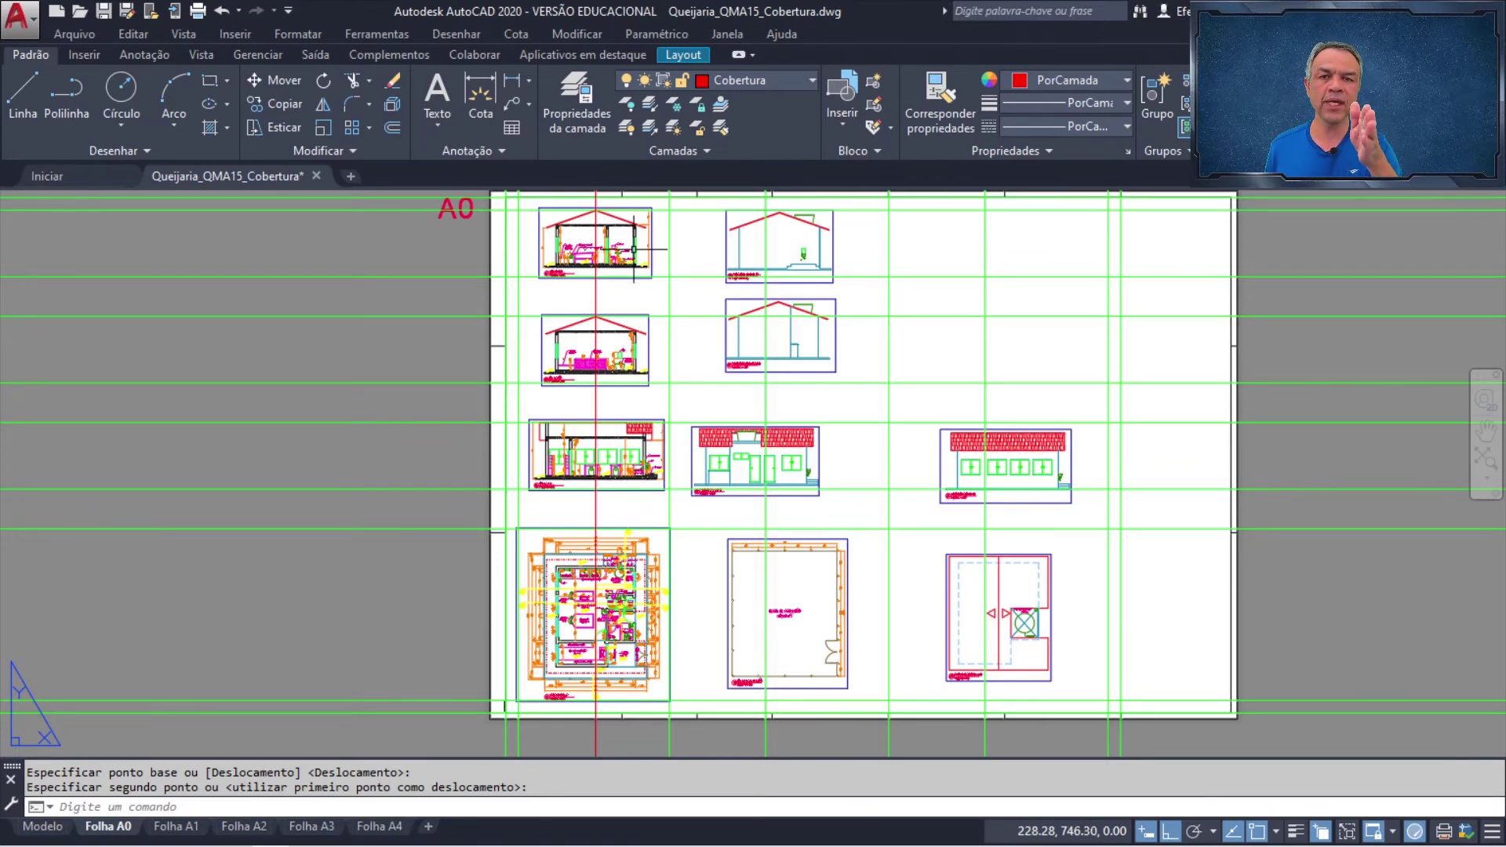
pyautogui.scroll(8, 756, 486)
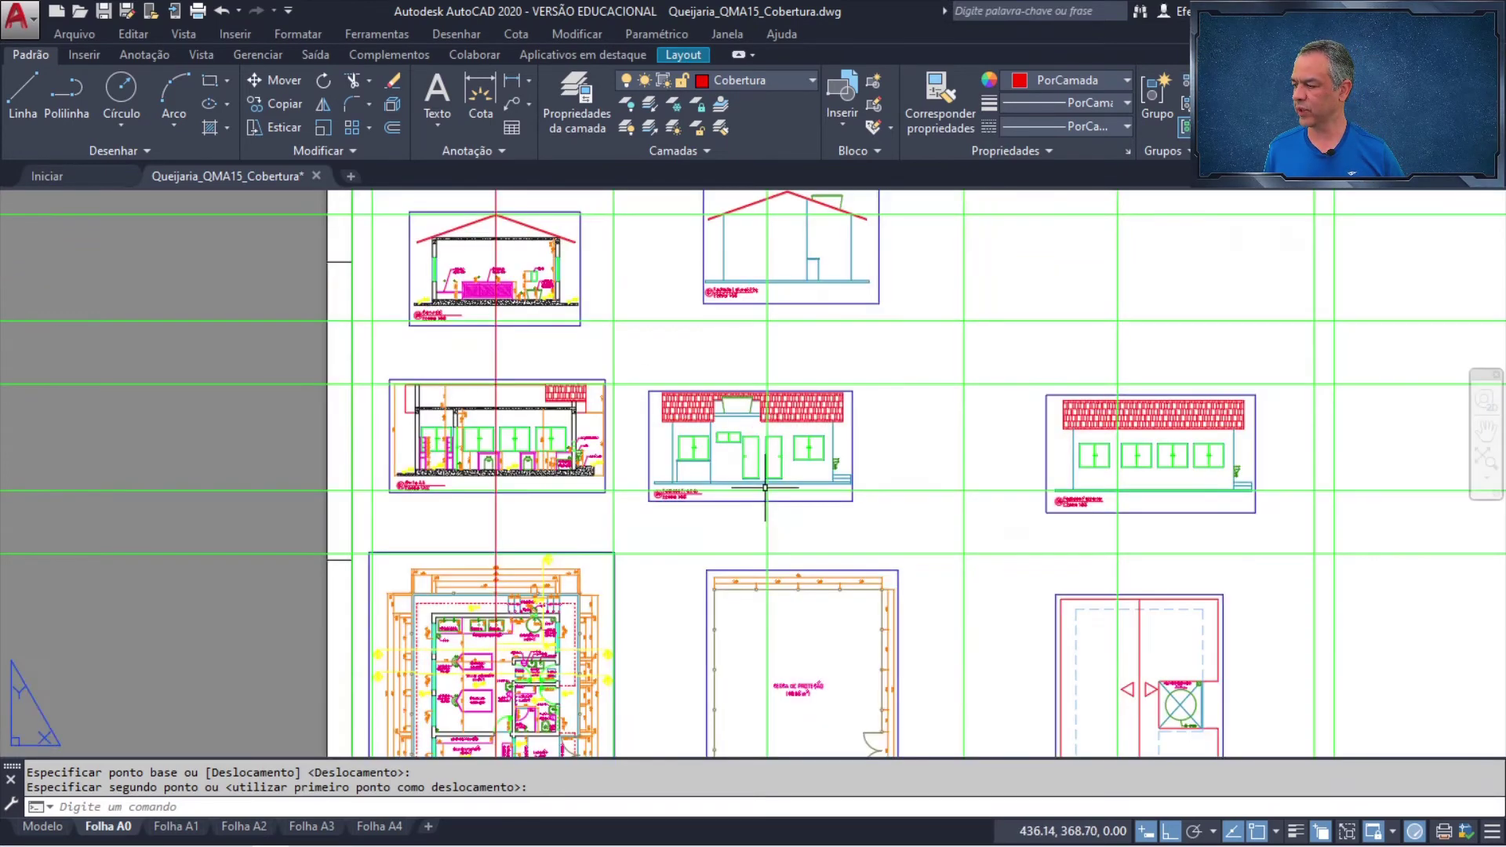
pyautogui.moveTo(757, 485); pyautogui.dragTo(990, 475, button='middle')
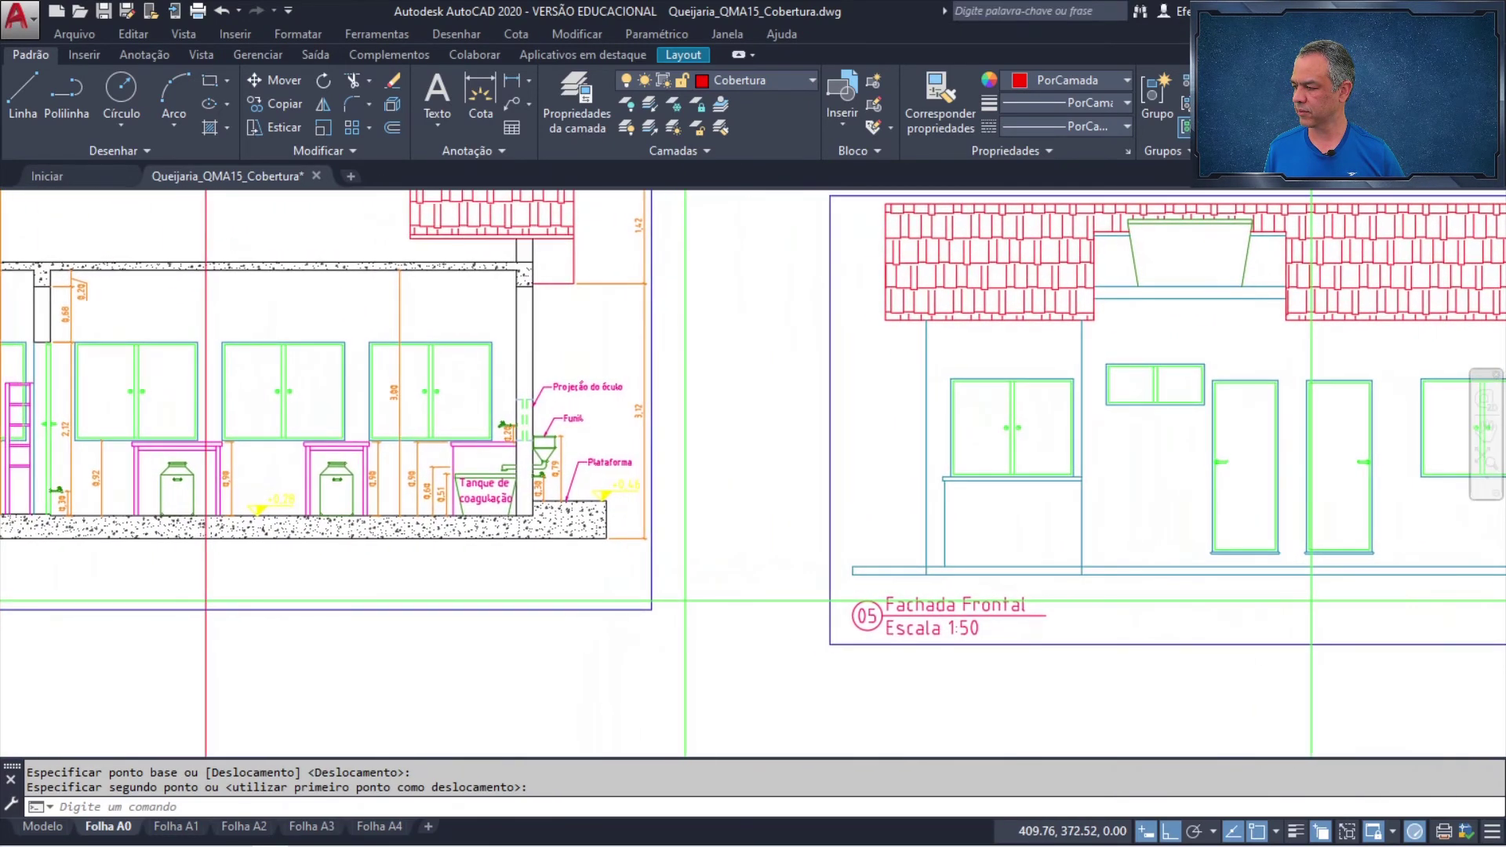
pyautogui.click(276, 80)
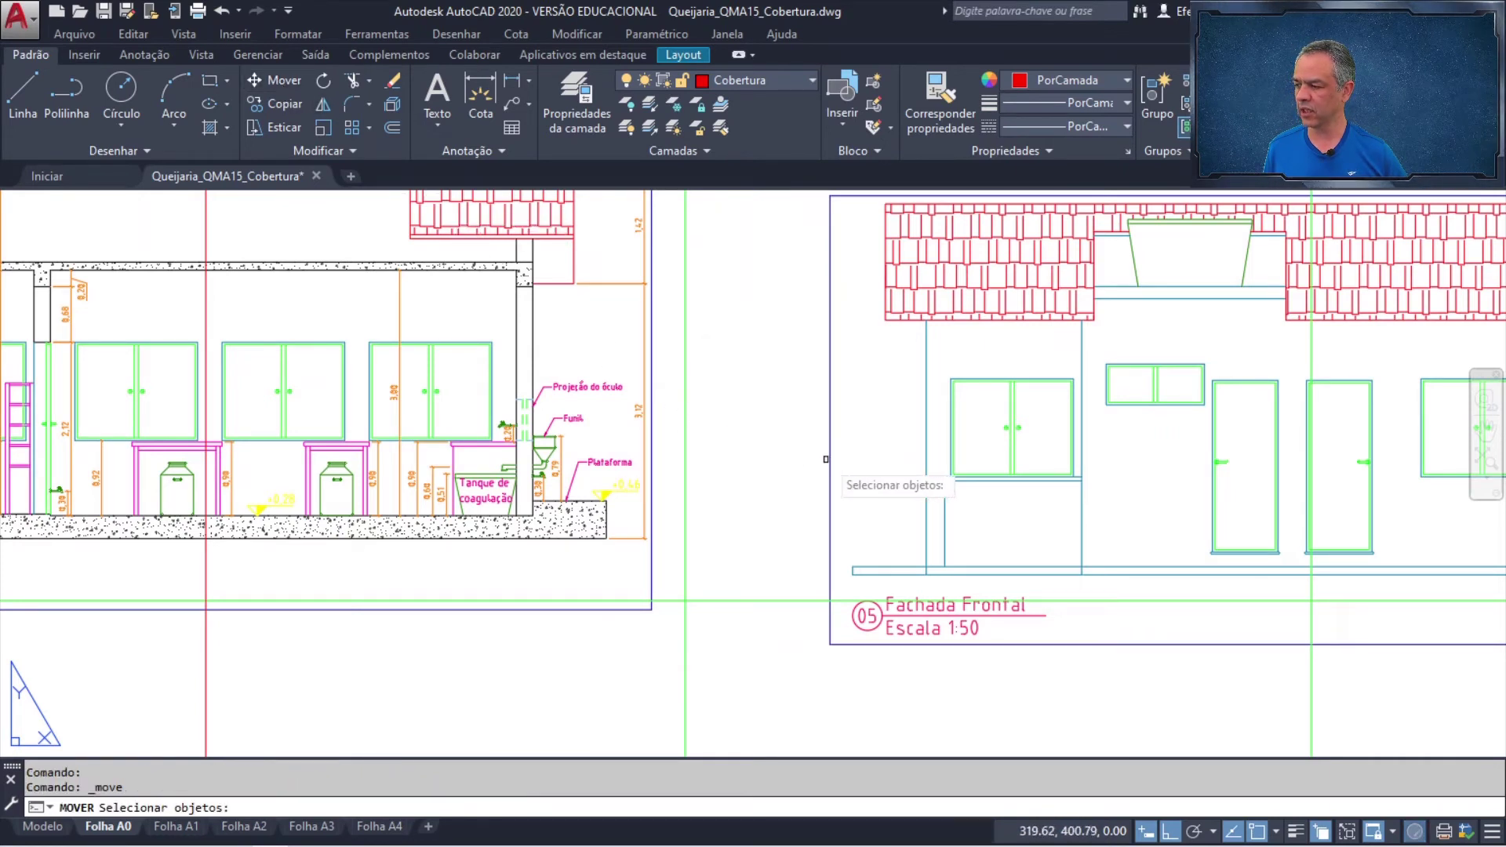
pyautogui.click(830, 459)
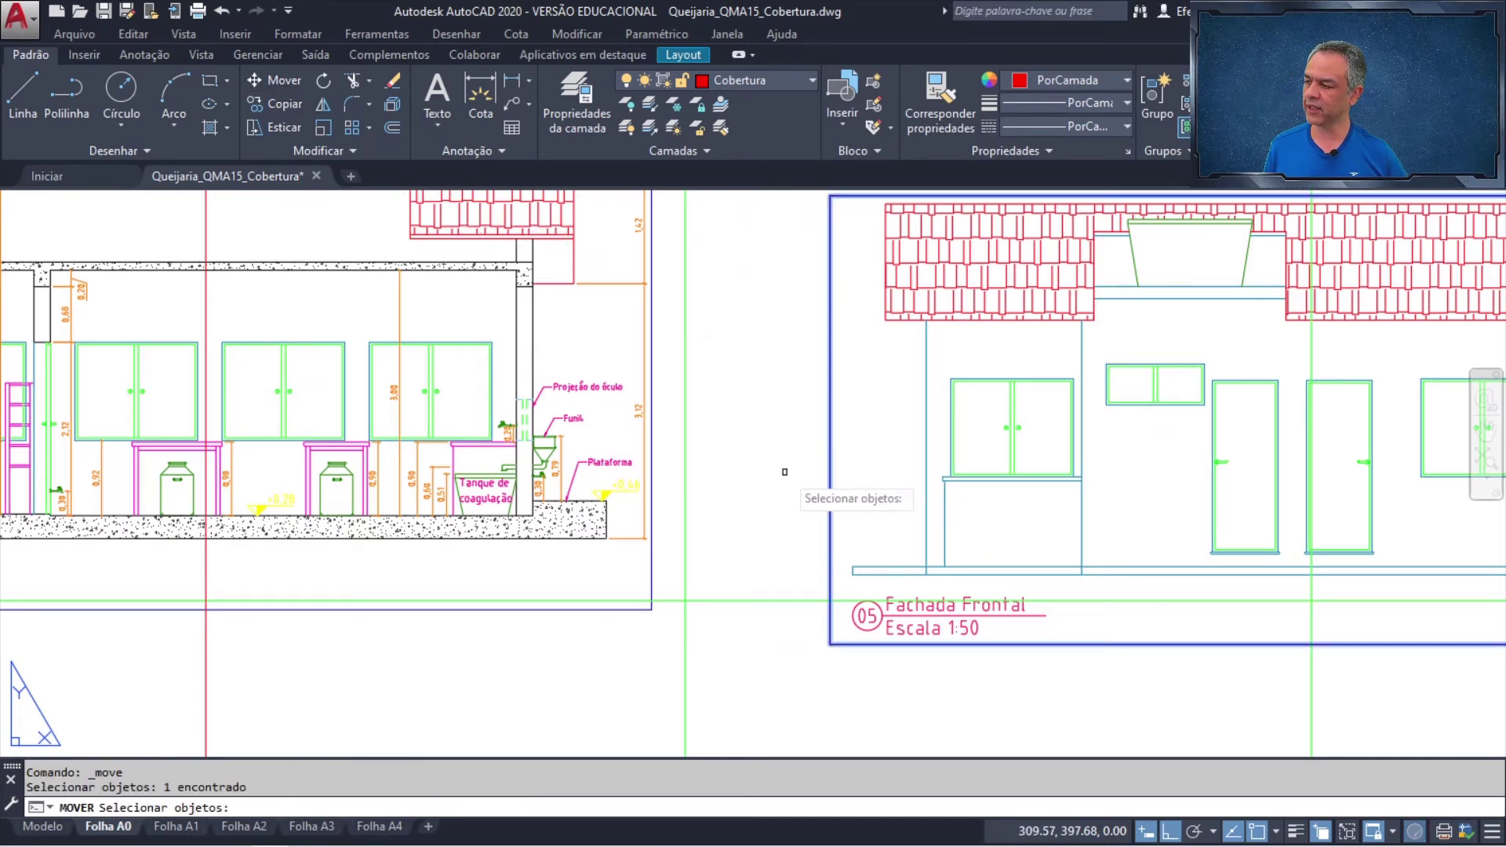
pyautogui.press('Return')
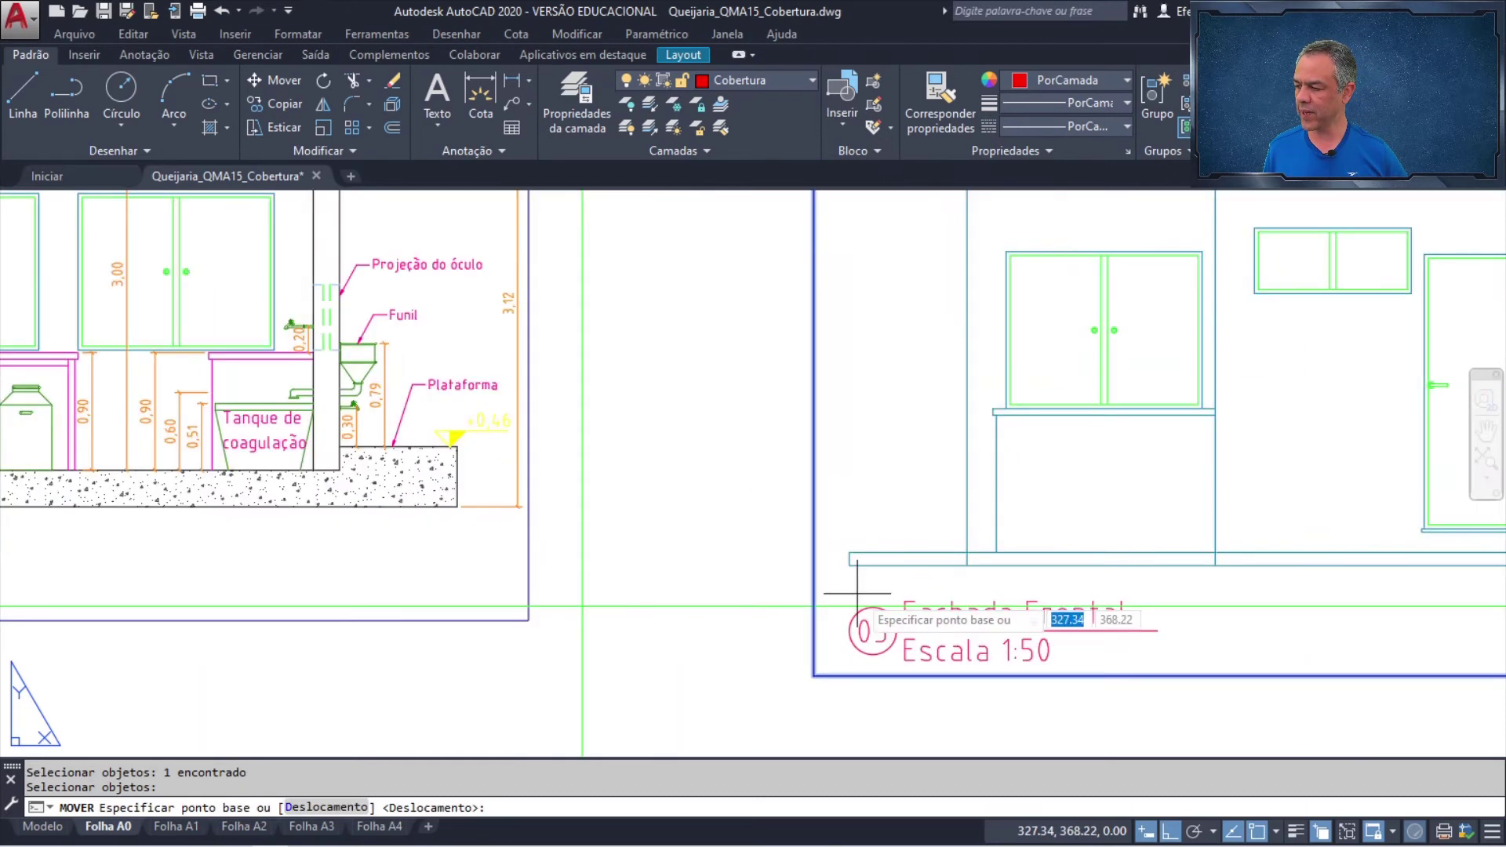
pyautogui.scroll(2, 852, 590)
pyautogui.click(850, 566)
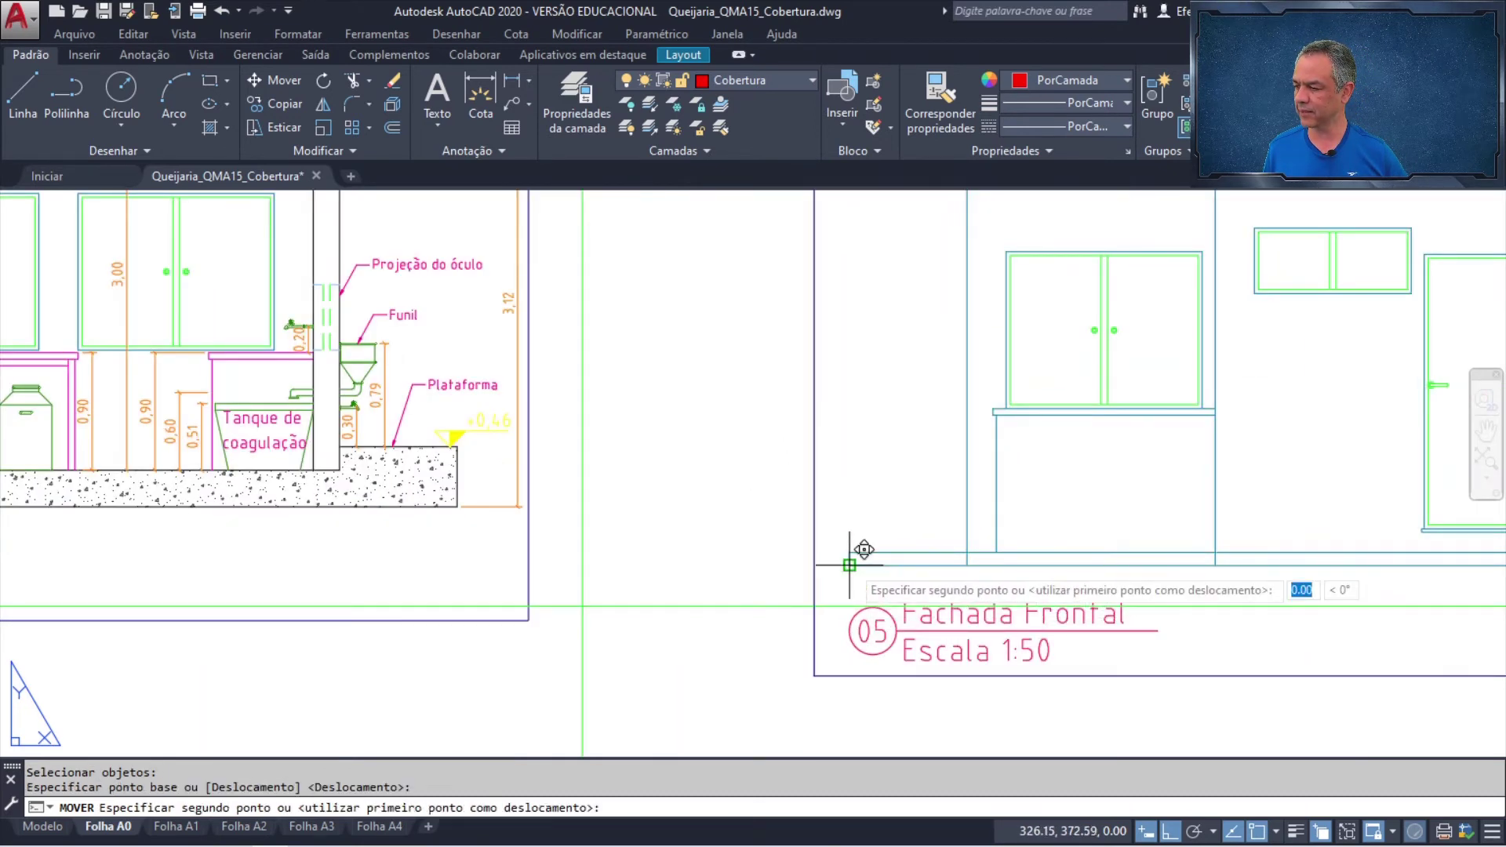
pyautogui.moveTo(760, 435)
pyautogui.mouseDown(button='middle')
pyautogui.moveTo(568, 416)
pyautogui.moveTo(547, 397)
pyautogui.mouseUp(button='middle')
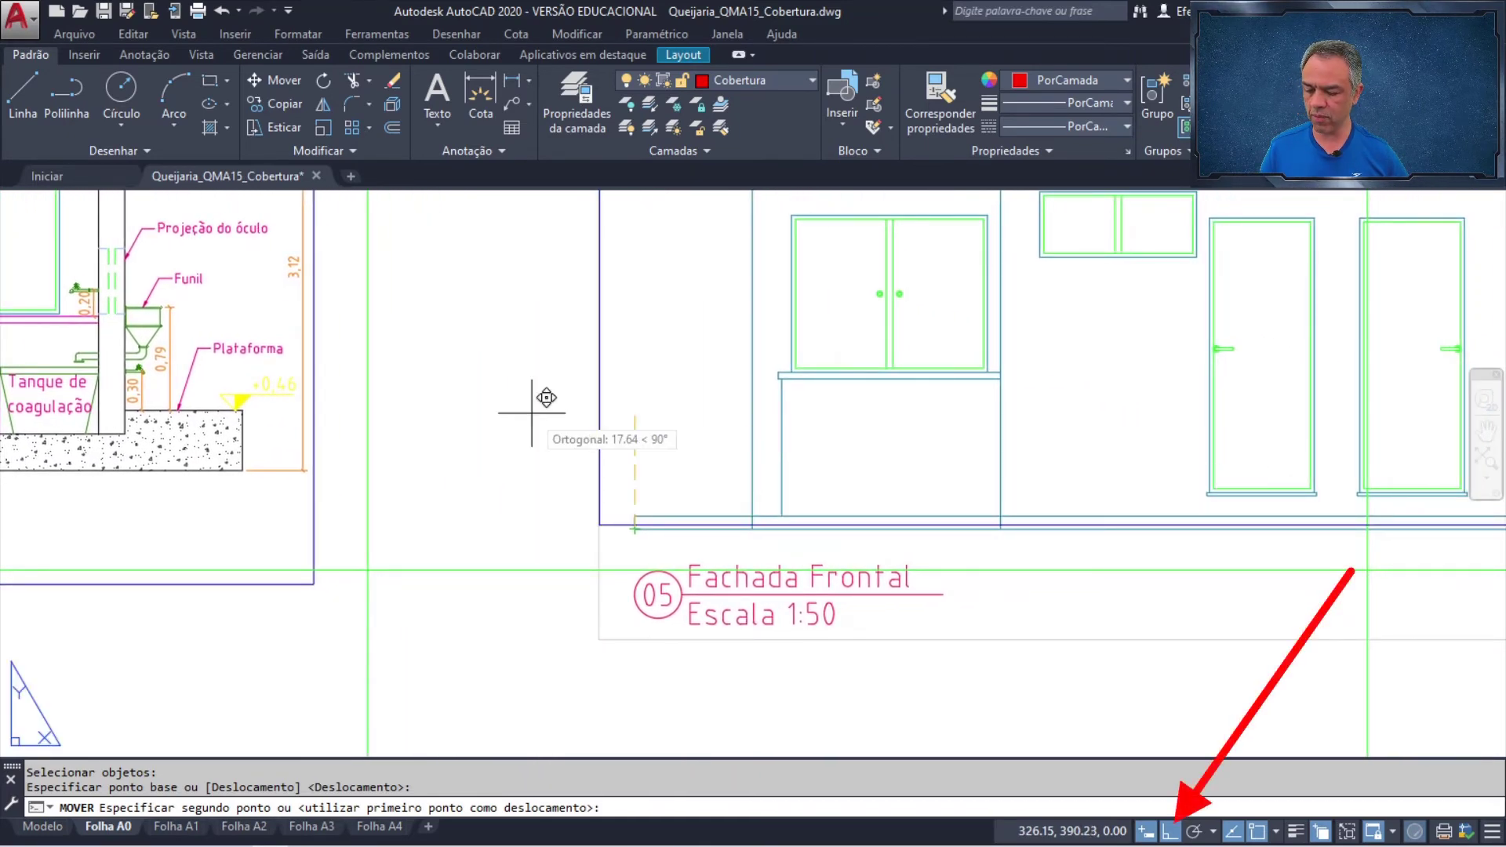
pyautogui.press('F8')
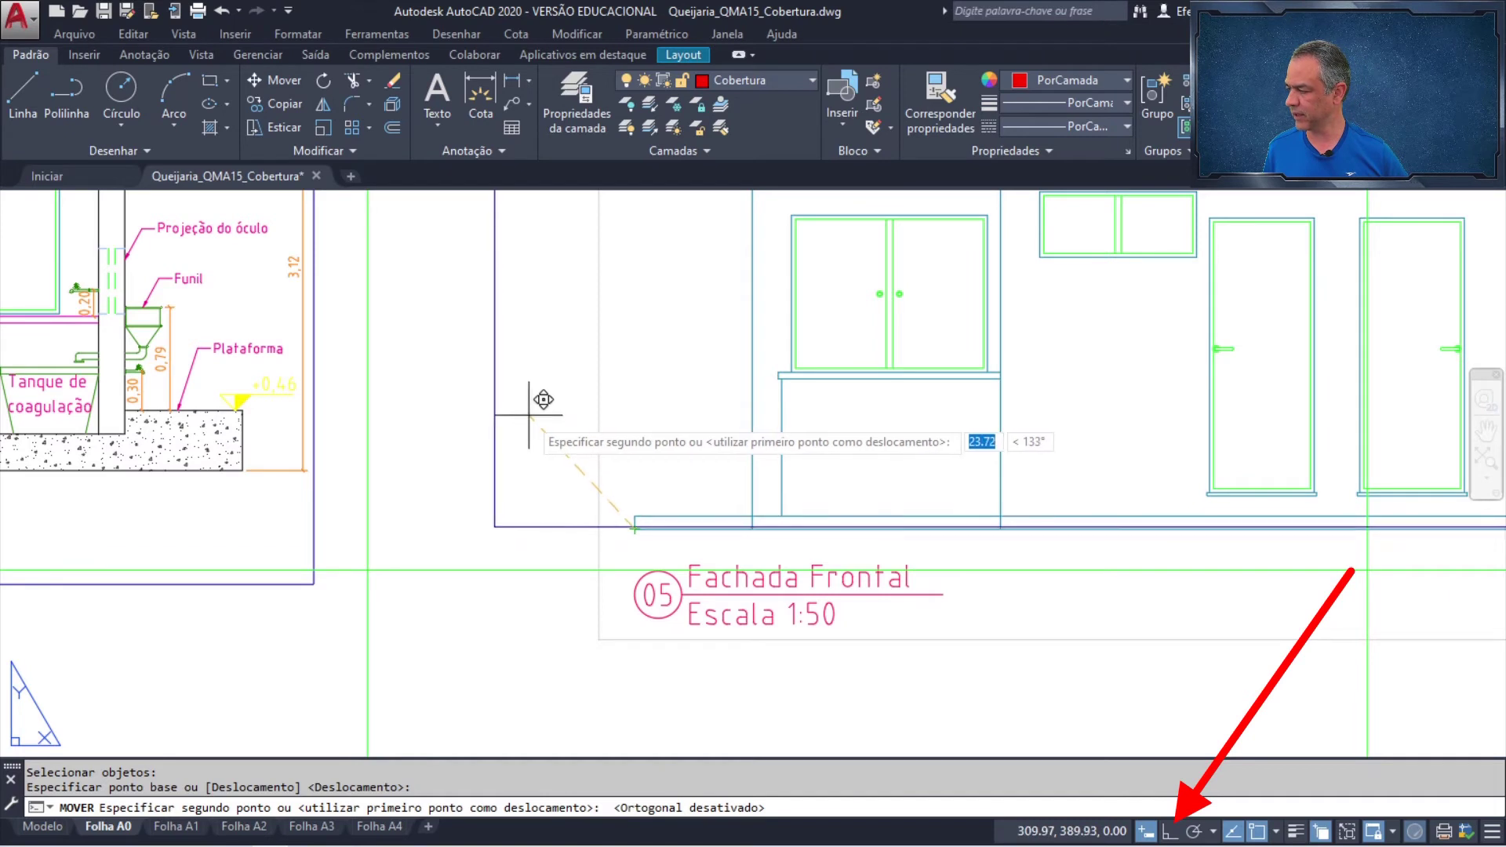
pyautogui.moveTo(520, 420); pyautogui.dragTo(446, 413, button='middle')
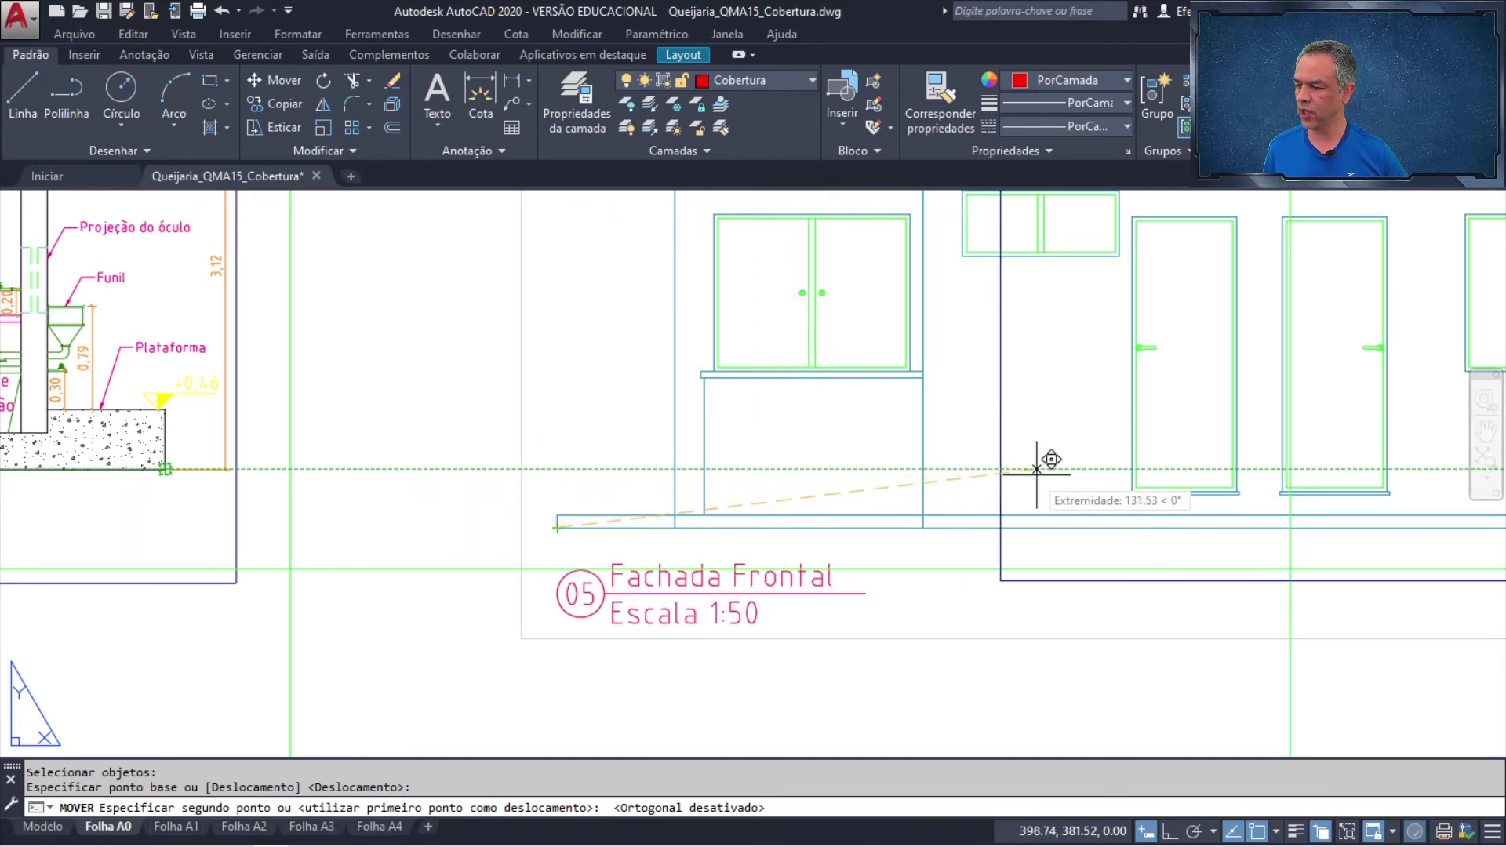
pyautogui.click(1293, 470)
pyautogui.scroll(-6, 1299, 471)
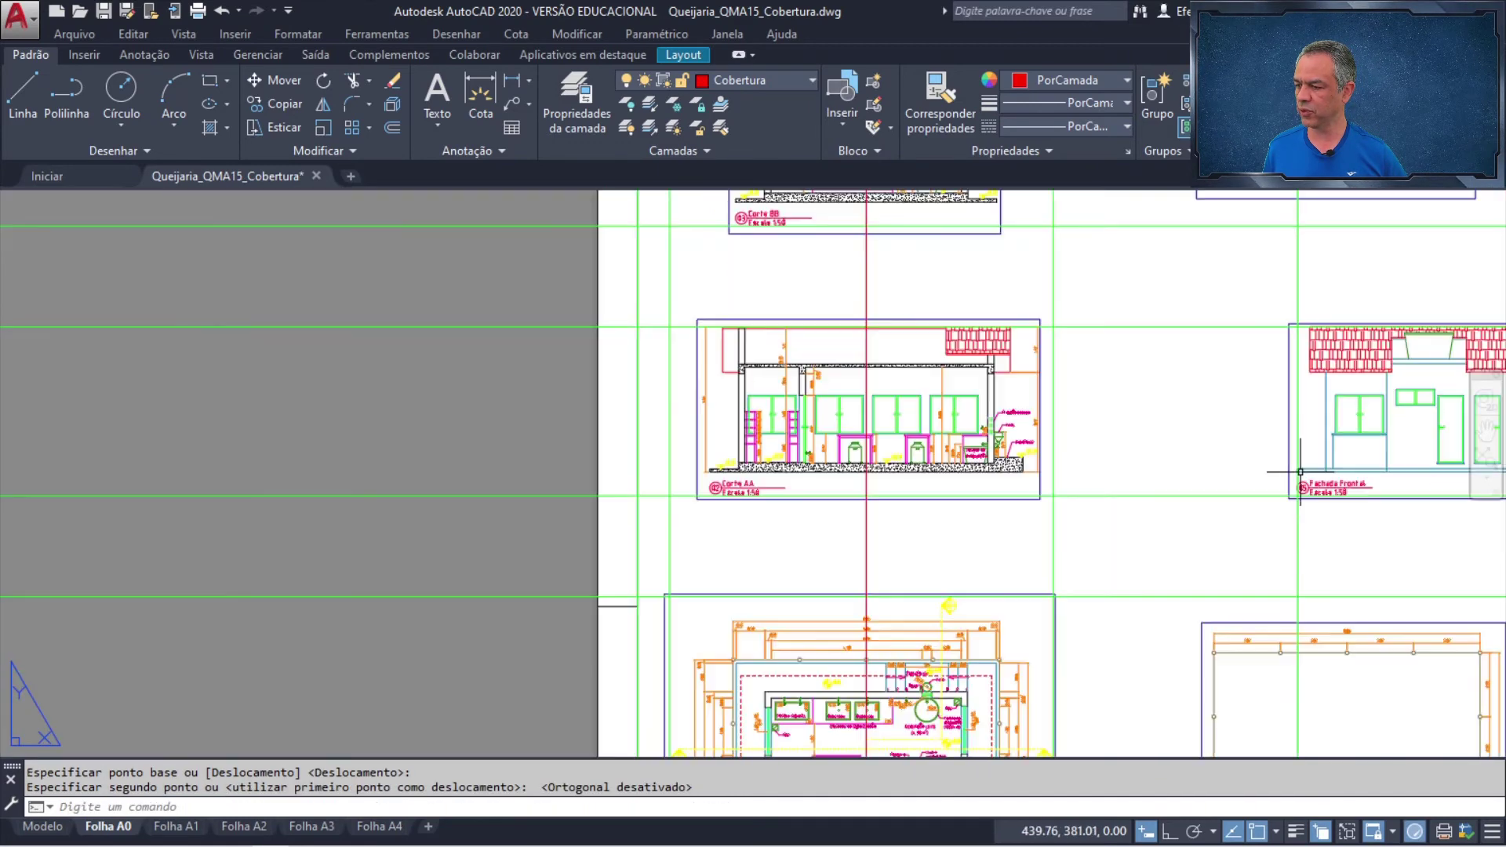
# - Draw a vertical construction line through the midpoint of the Fachada Frontal's upper roof line
pyautogui.moveTo(1289, 472); pyautogui.dragTo(782, 443, button='middle')
pyautogui.scroll(4, 1123, 446)
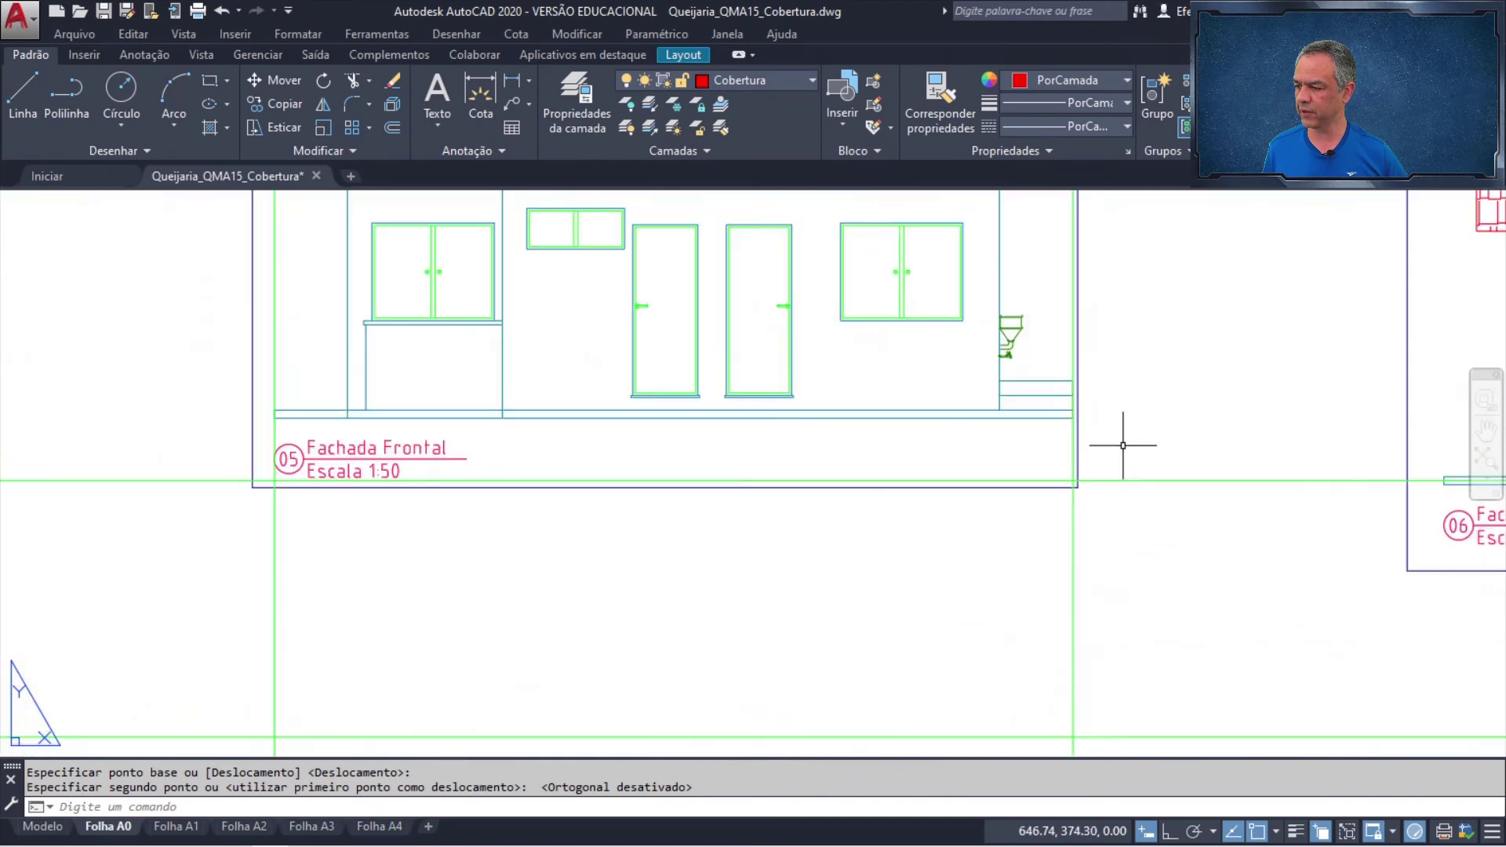
pyautogui.scroll(2, 1106, 435)
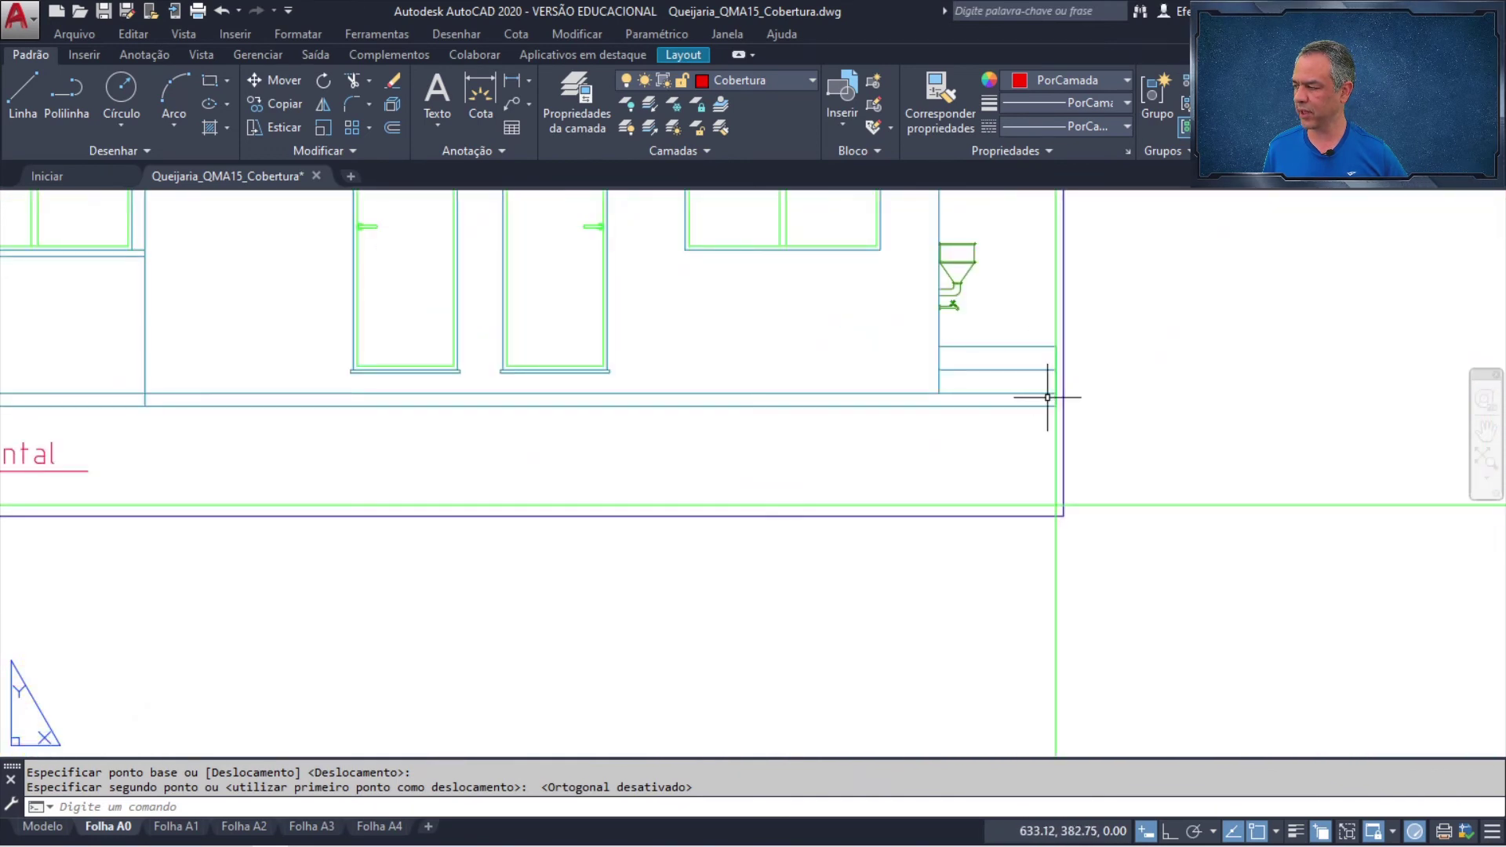
pyautogui.scroll(-4, 1044, 397)
pyautogui.moveTo(850, 267); pyautogui.dragTo(880, 431, button='middle')
pyautogui.scroll(4, 810, 347)
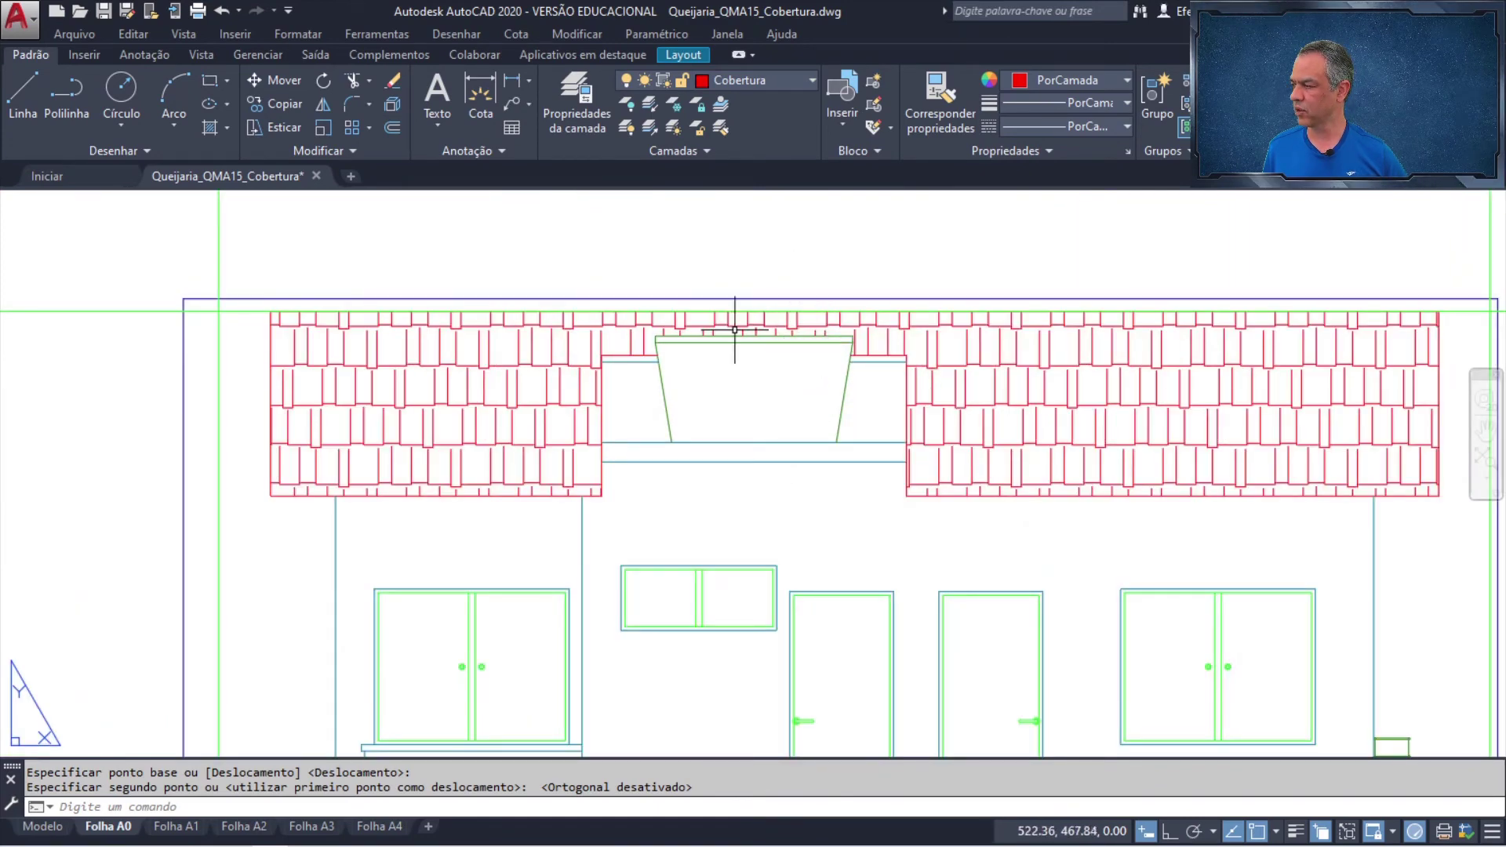
pyautogui.click(145, 151)
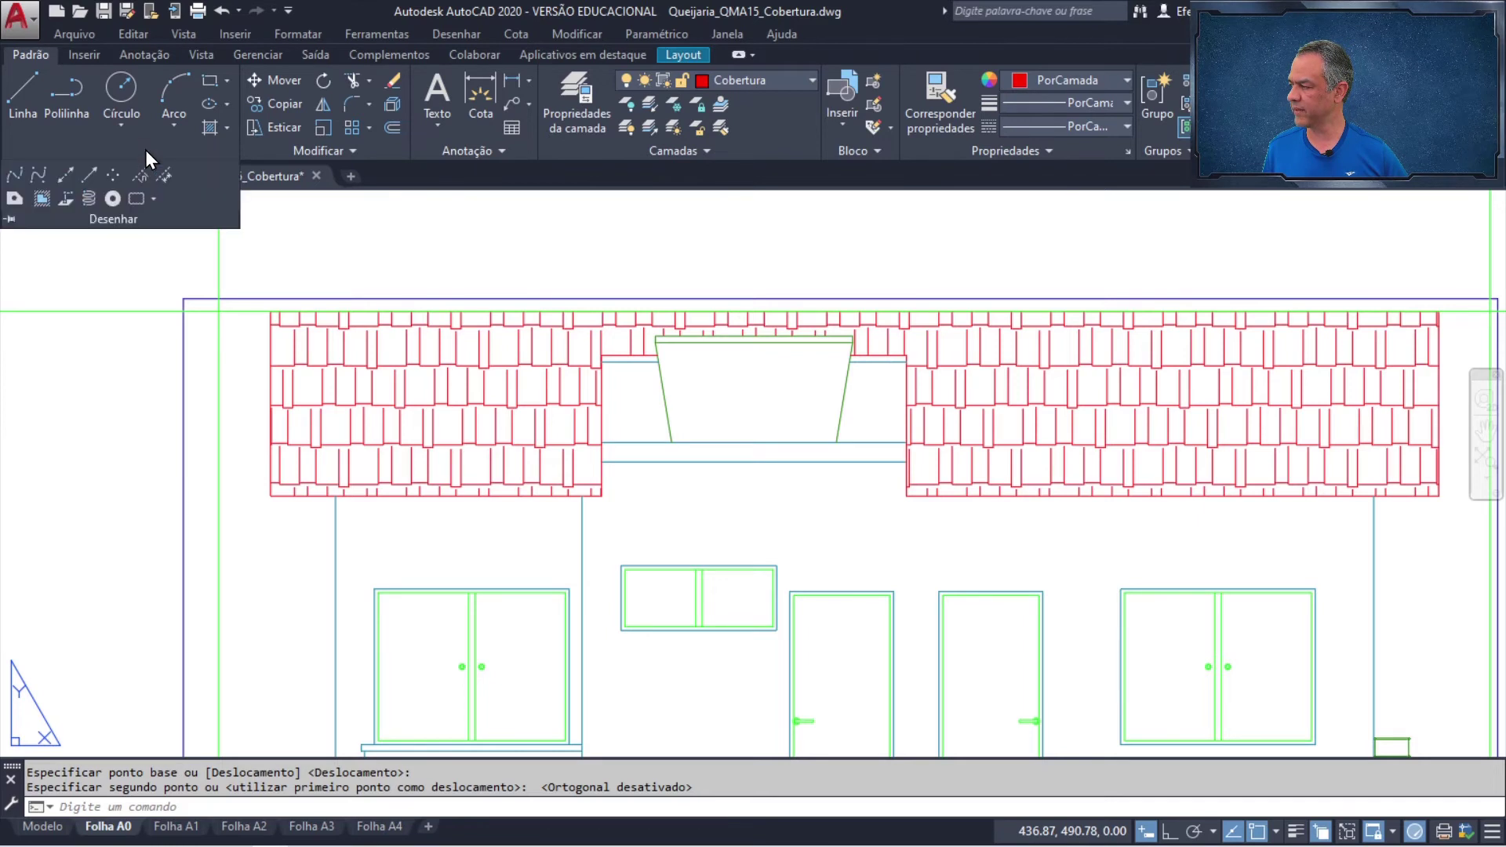
pyautogui.click(66, 178)
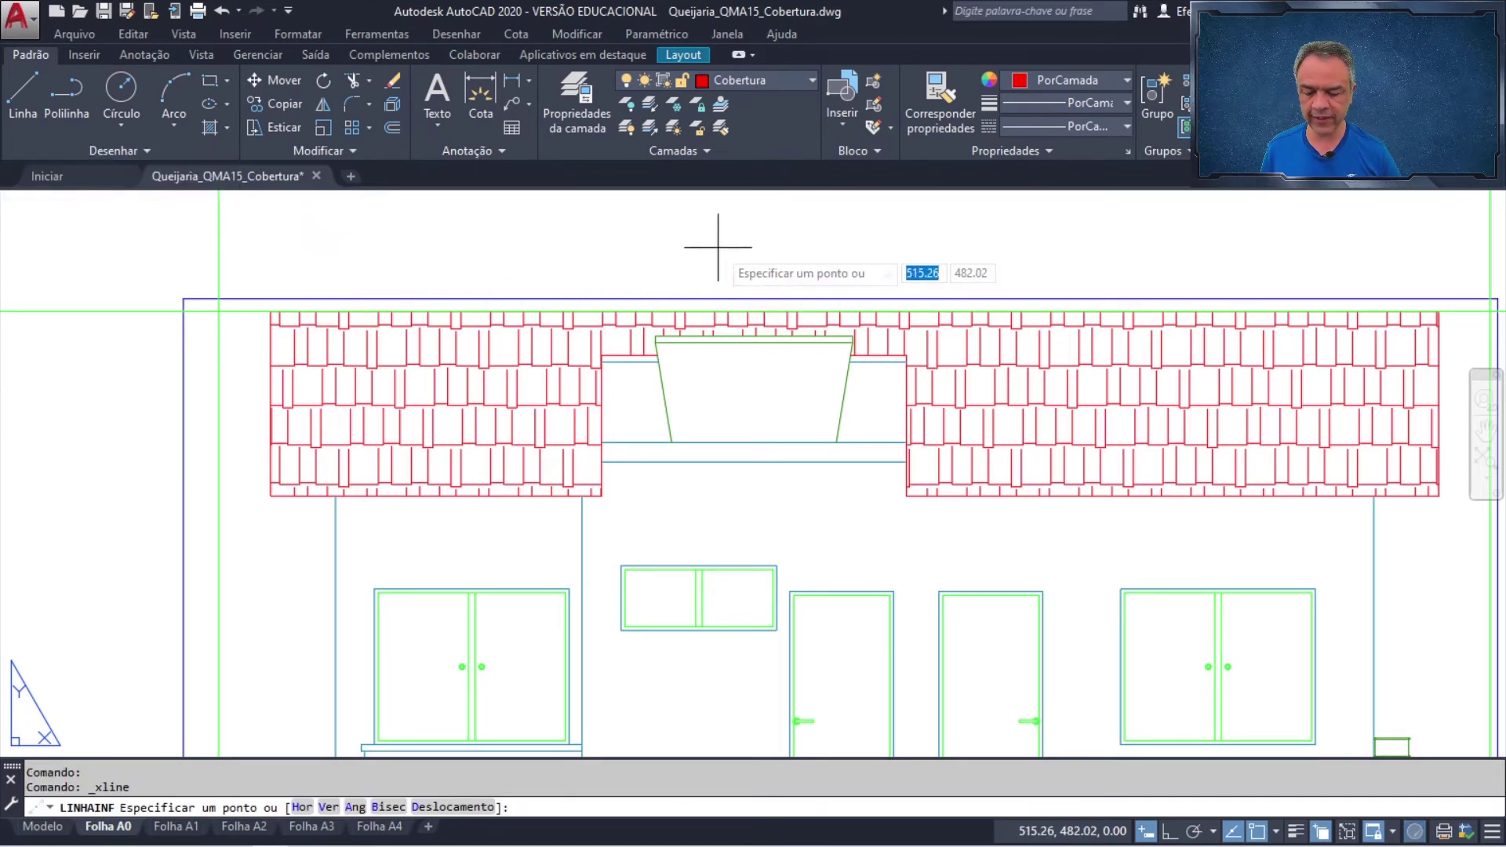
pyautogui.press('Down')
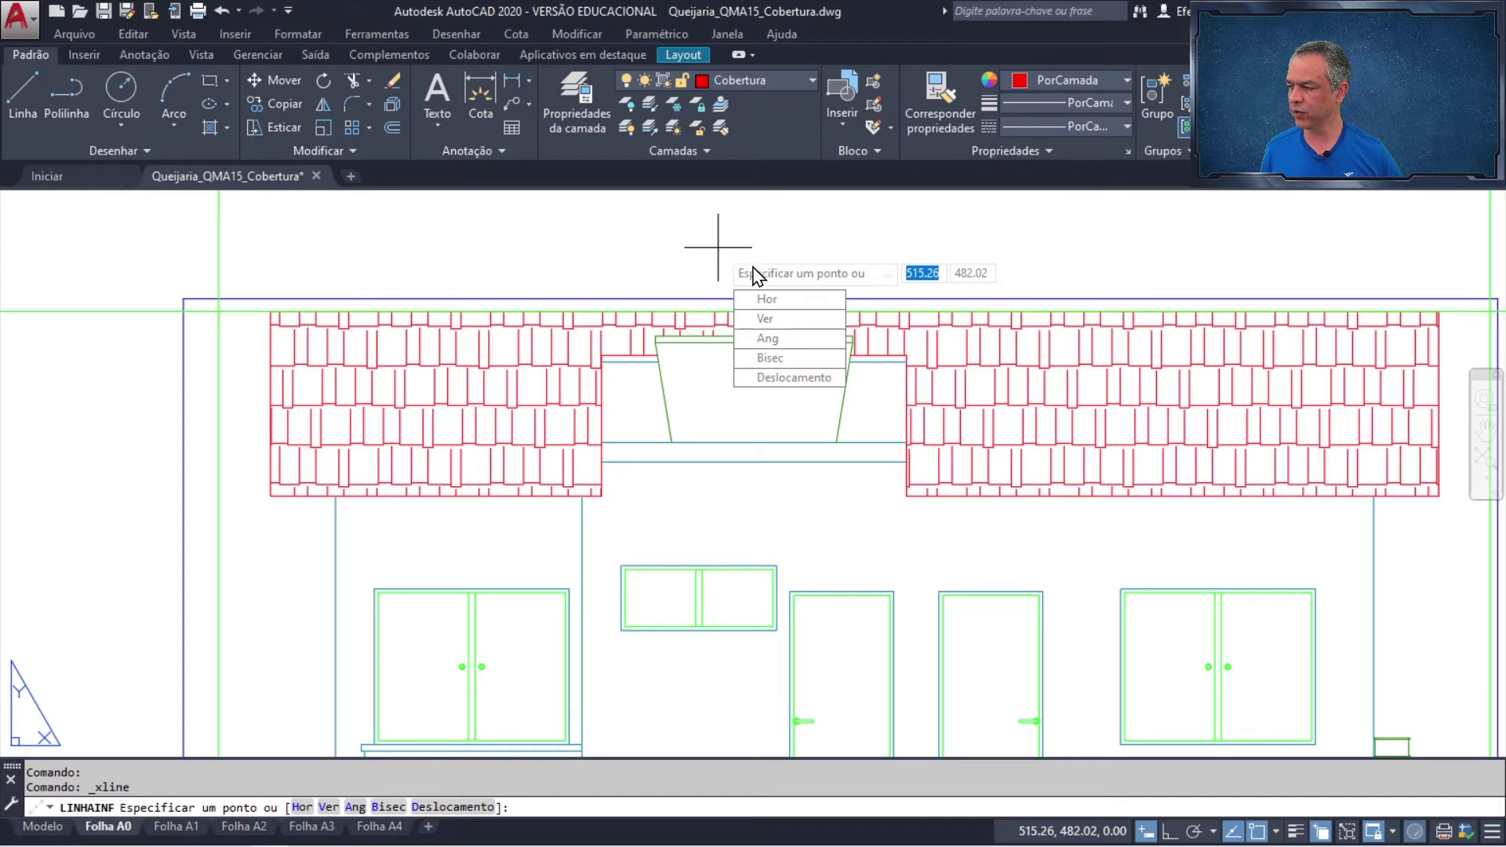
pyautogui.click(766, 319)
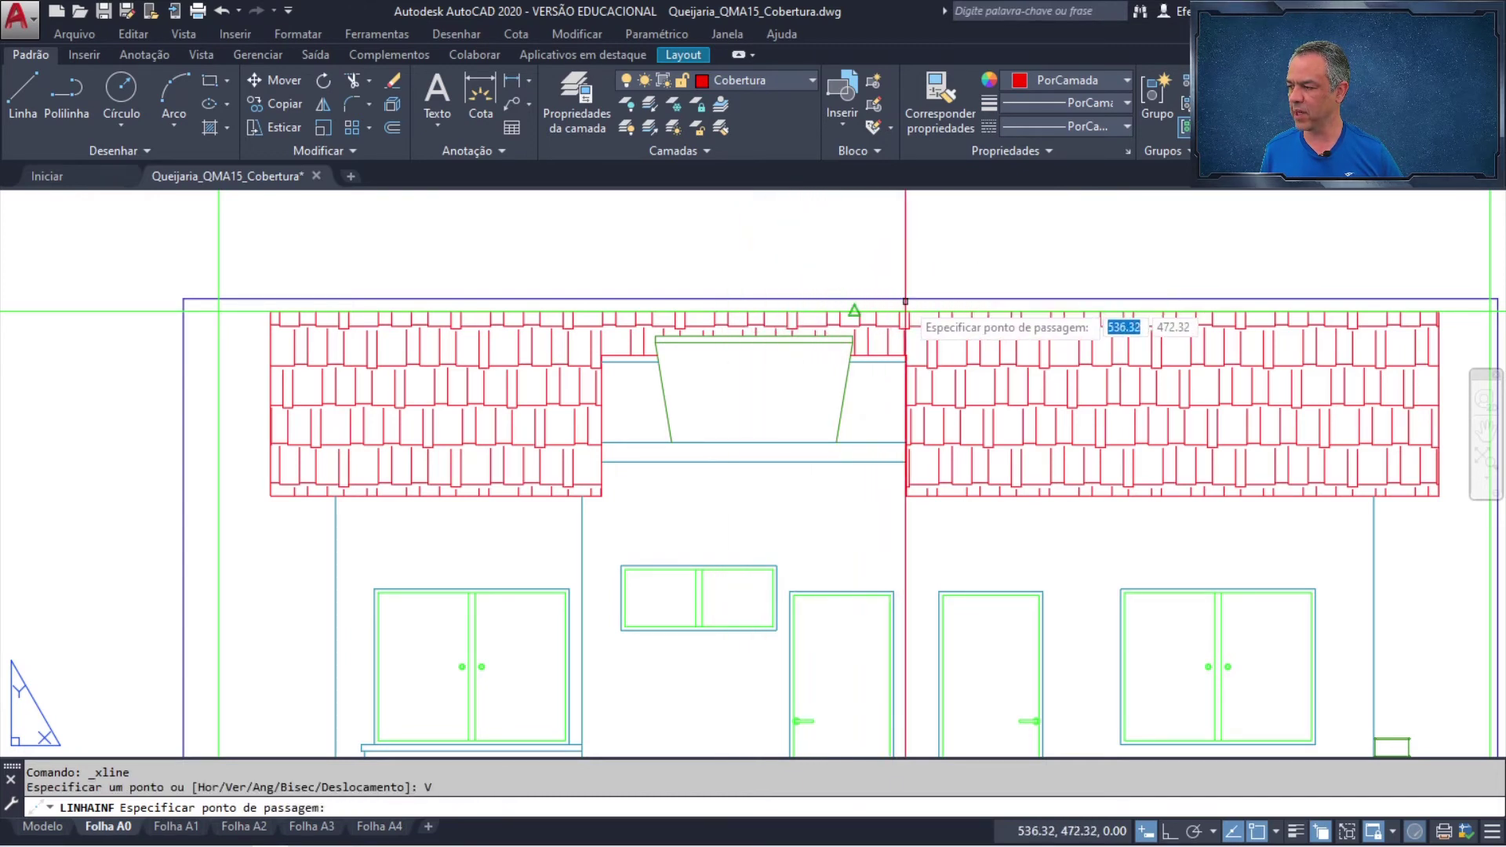
pyautogui.click(854, 312)
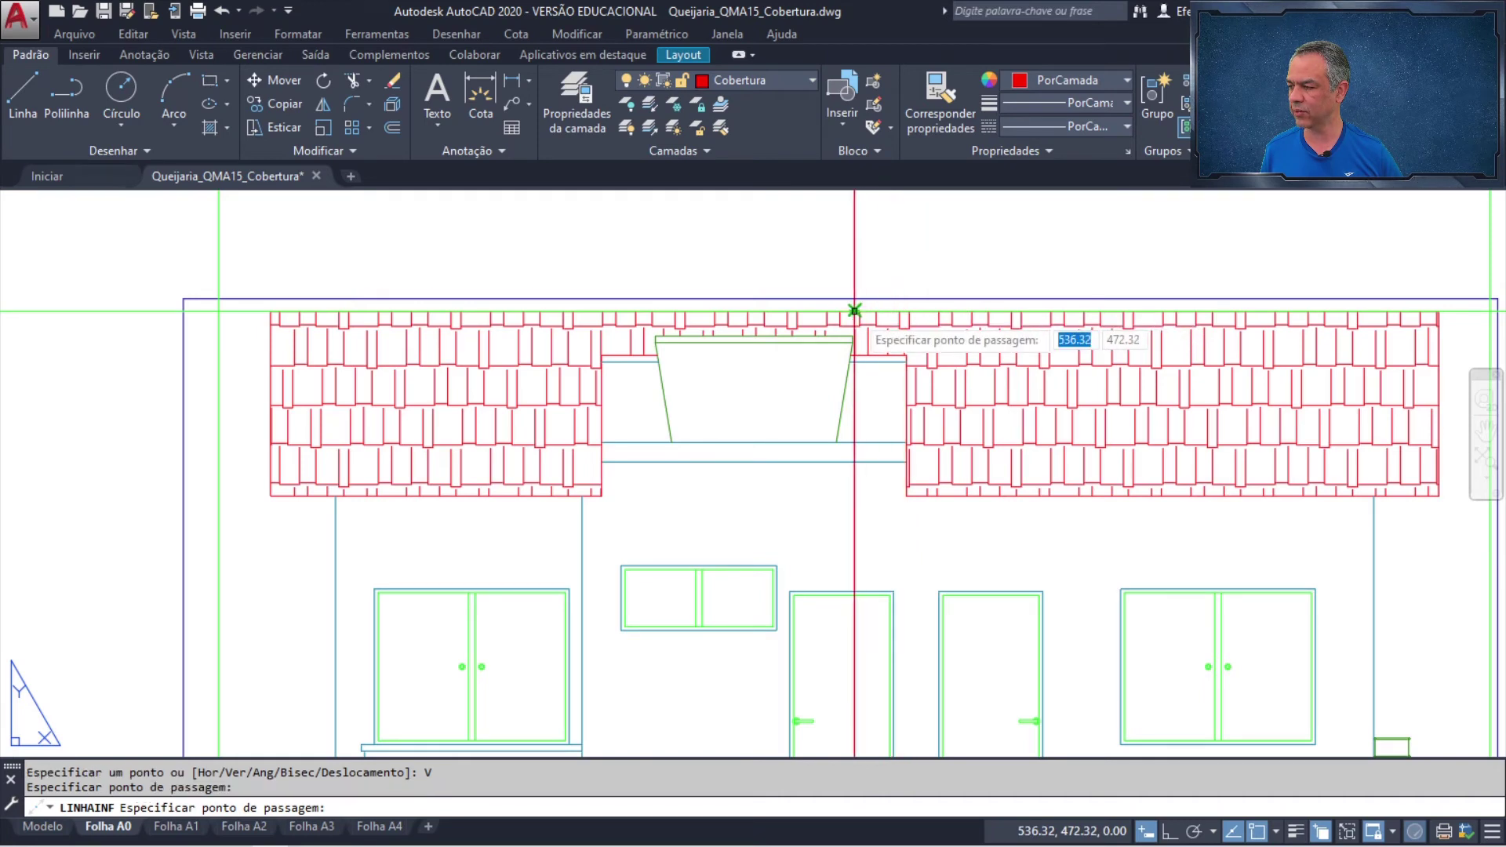
pyautogui.press('Return')
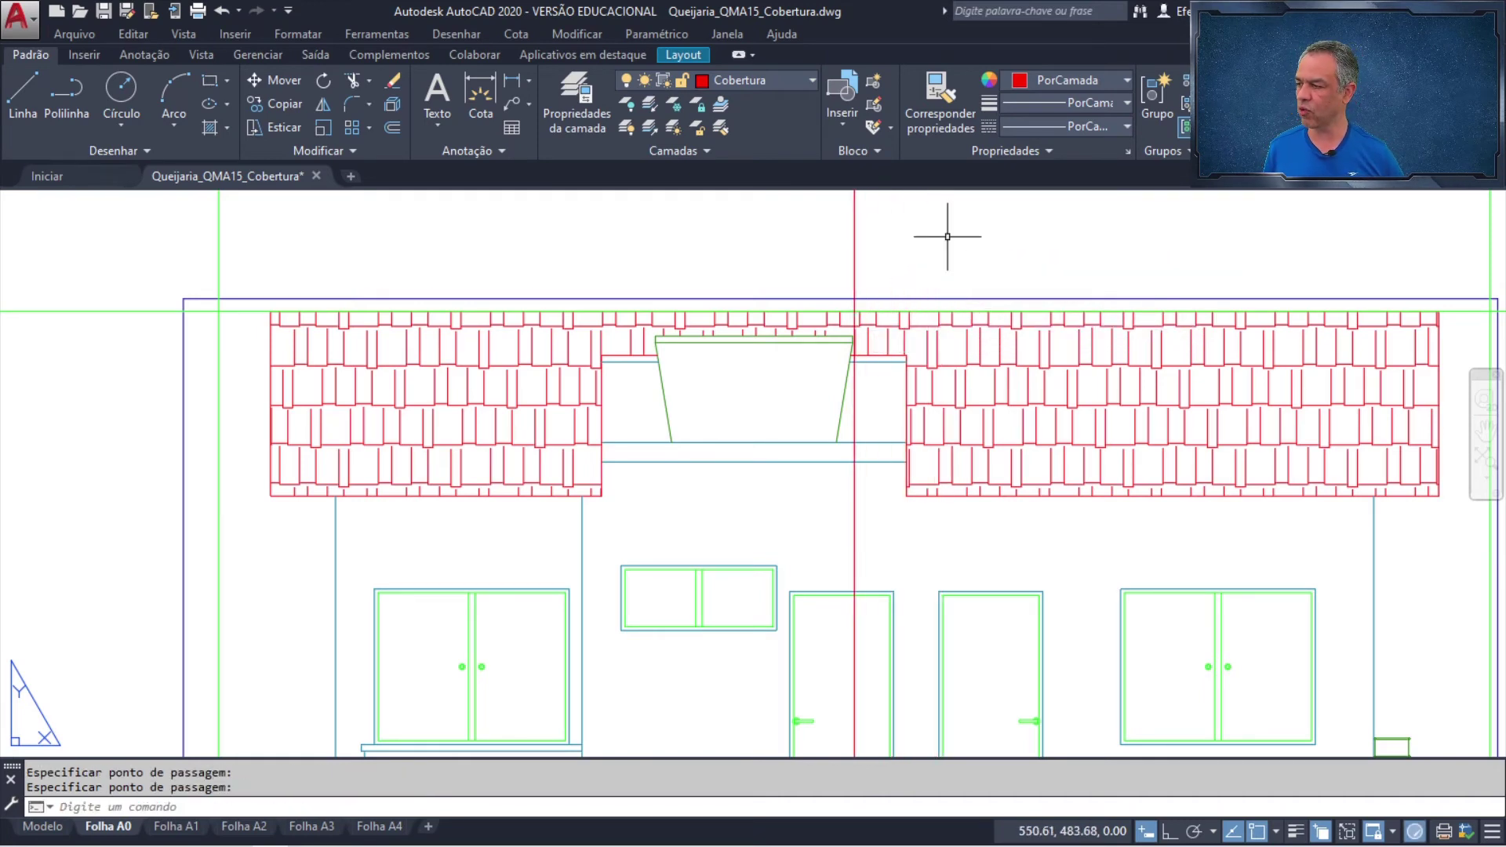
# - Move the Fachada Lateral Esq. viewport so its roof apex meets the intersection of the Fachada Frontal's red centre line and Corte BB's upper green line
pyautogui.scroll(-5, 947, 237)
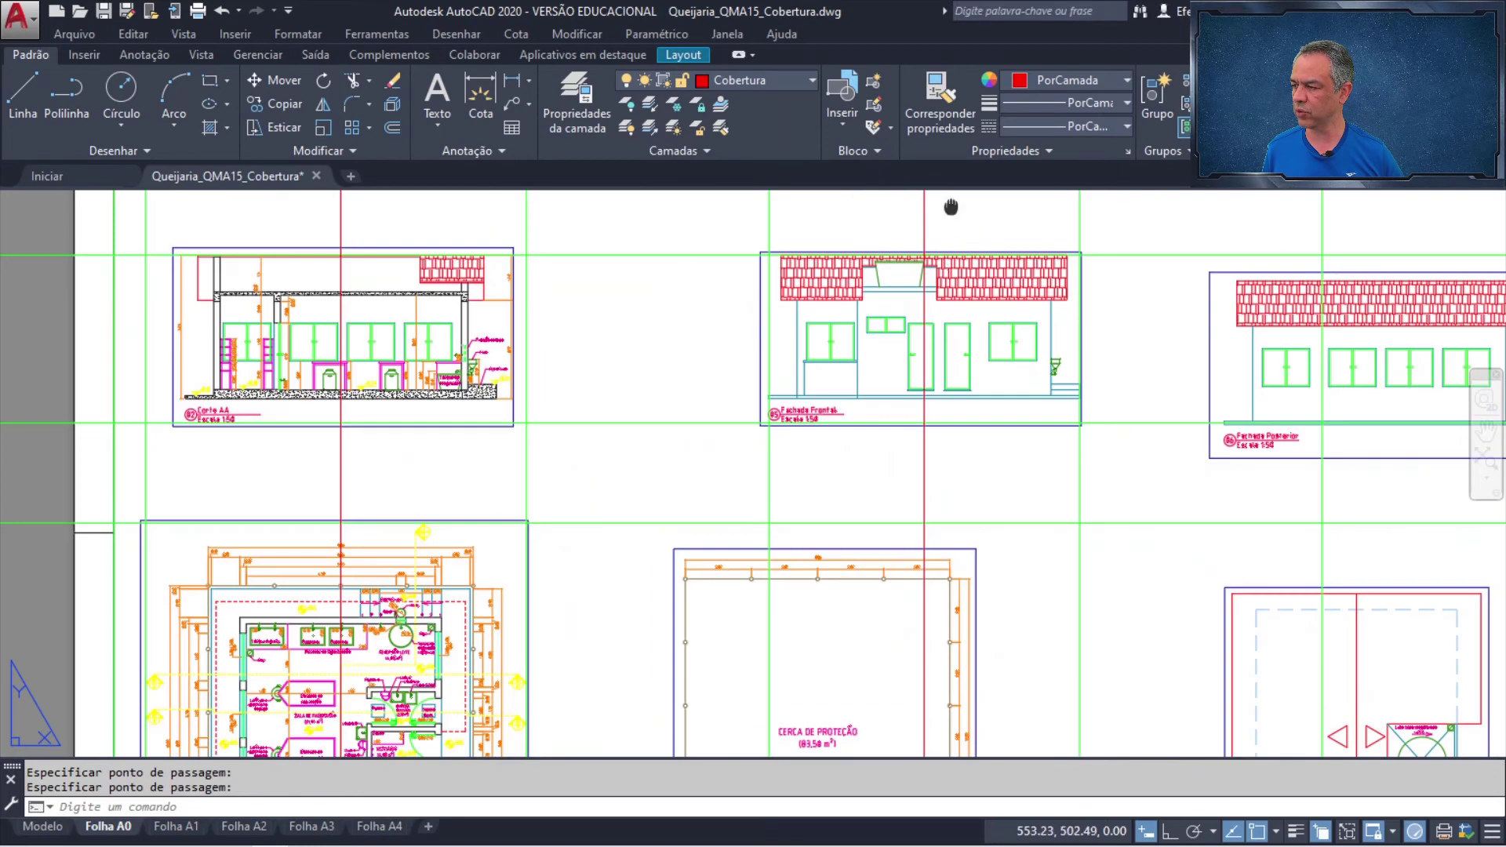
pyautogui.moveTo(768, 210); pyautogui.dragTo(706, 494, button='middle')
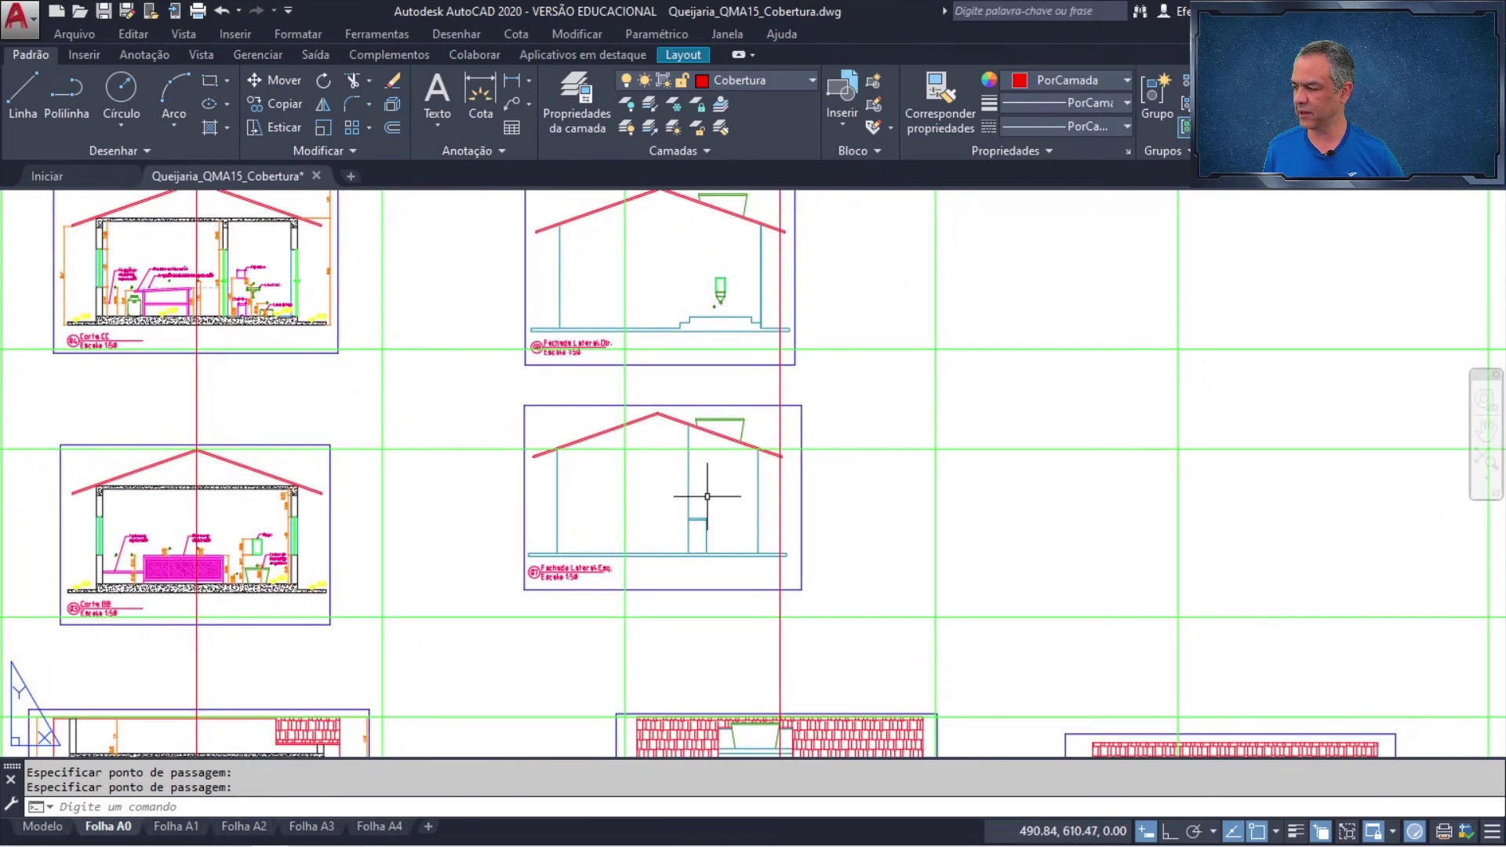
pyautogui.scroll(2, 706, 492)
pyautogui.click(258, 81)
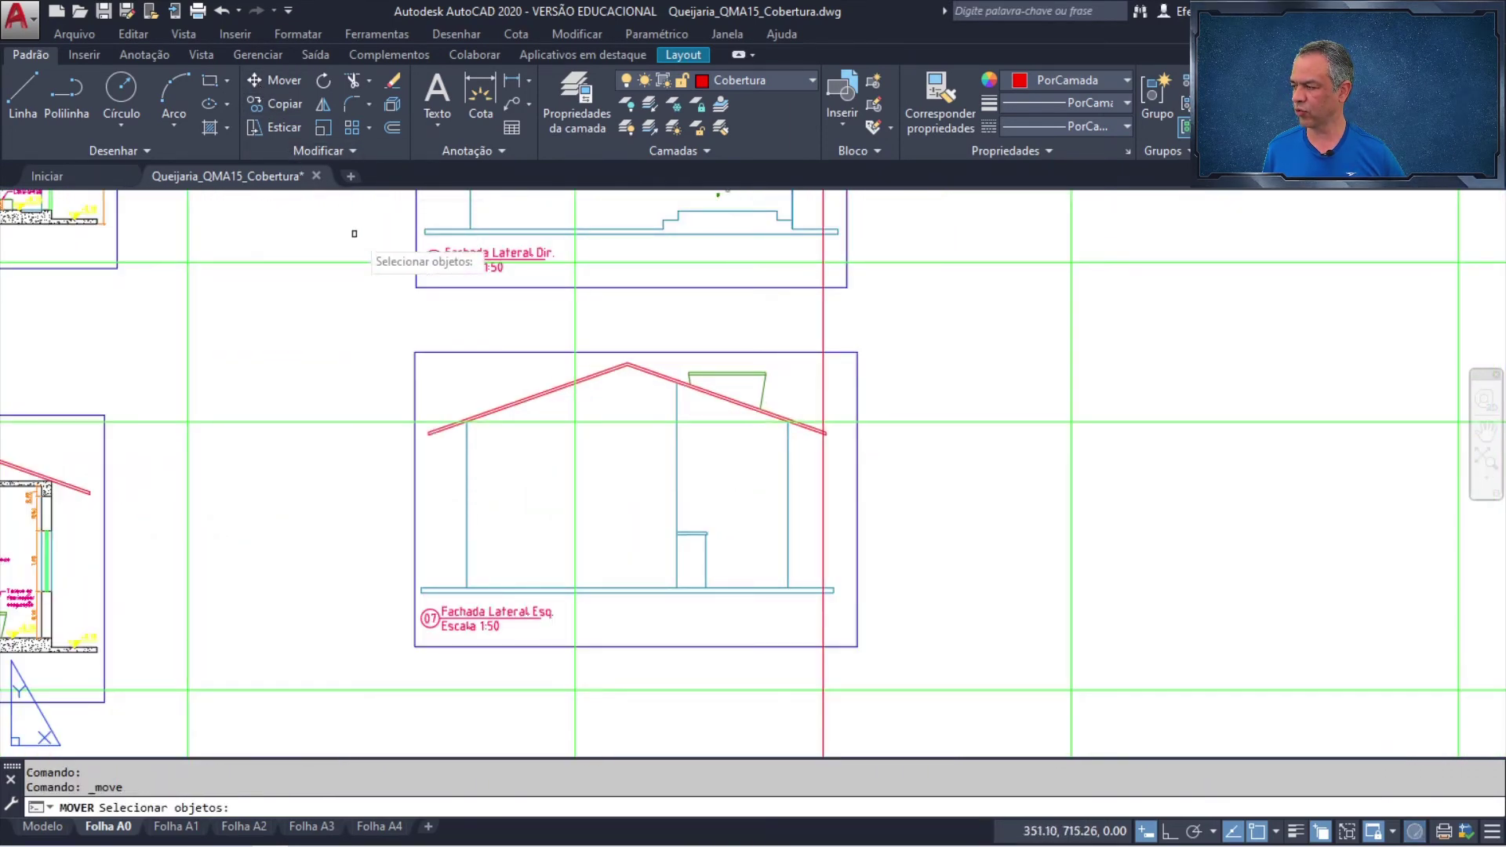
pyautogui.click(415, 380)
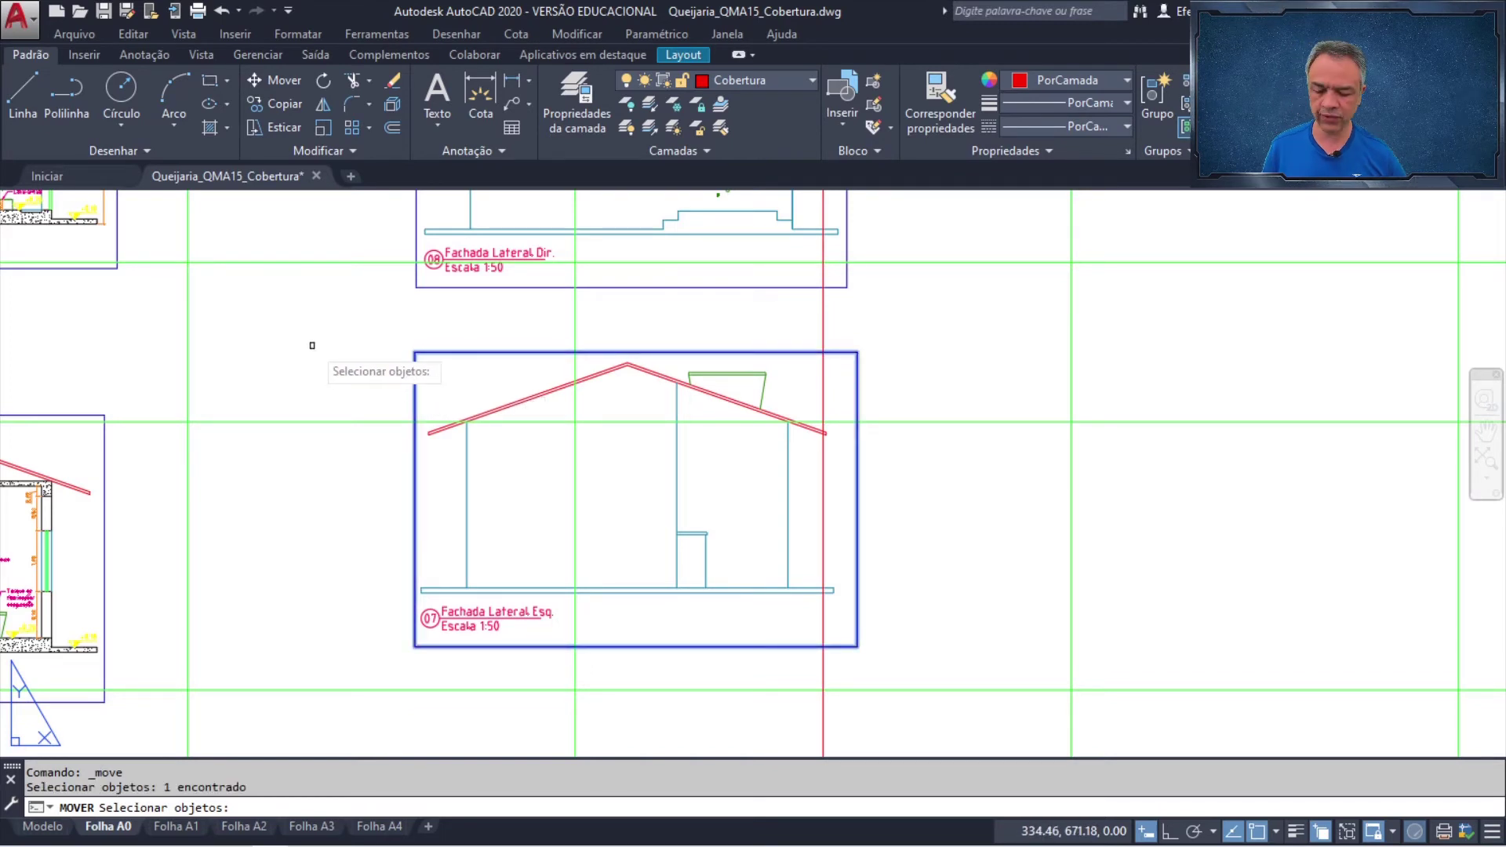
pyautogui.press('Return')
pyautogui.scroll(2, 645, 340)
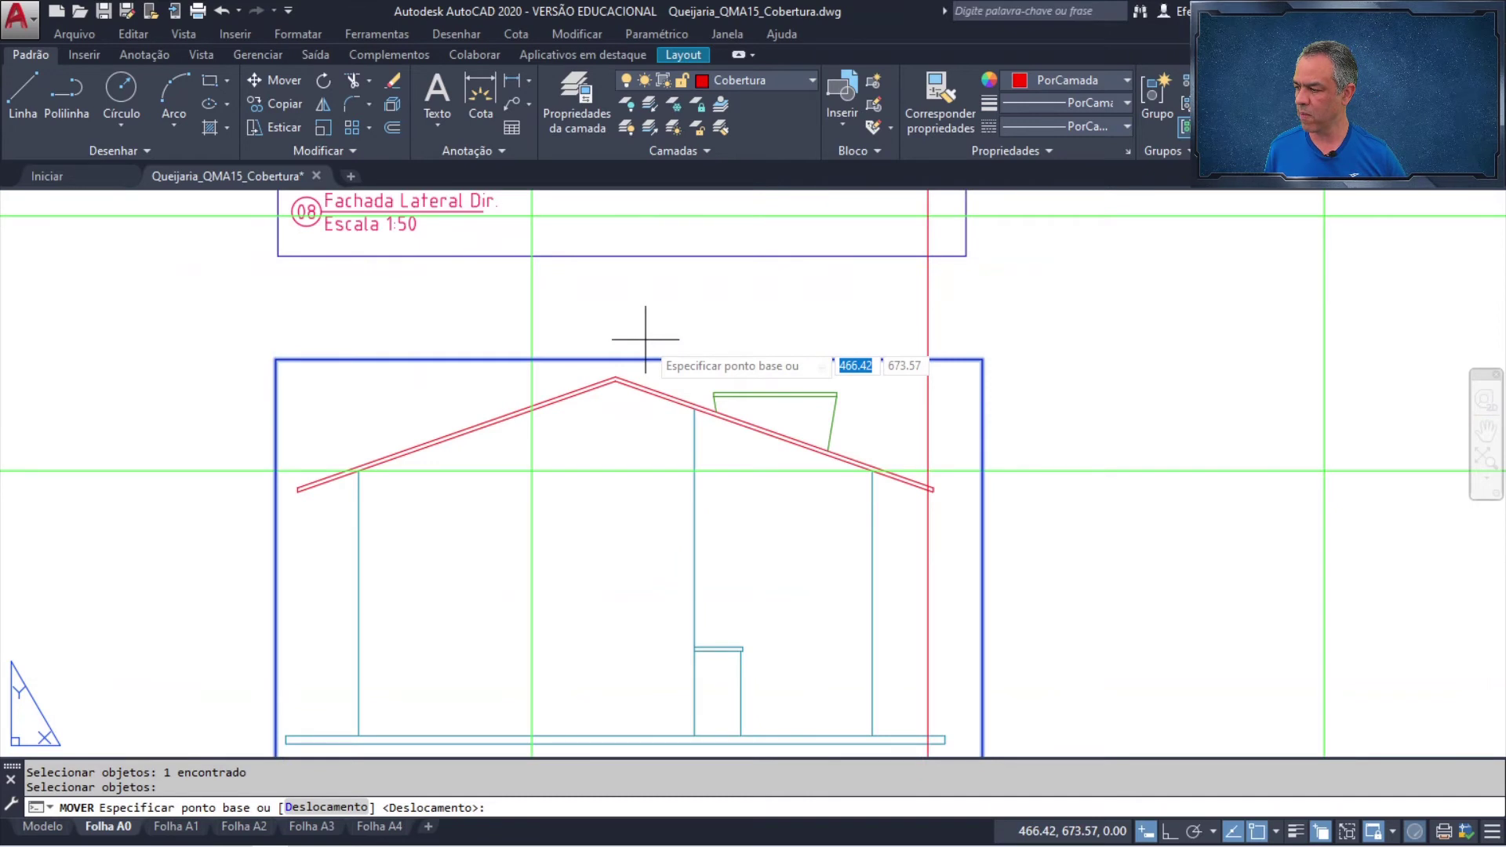
pyautogui.click(616, 376)
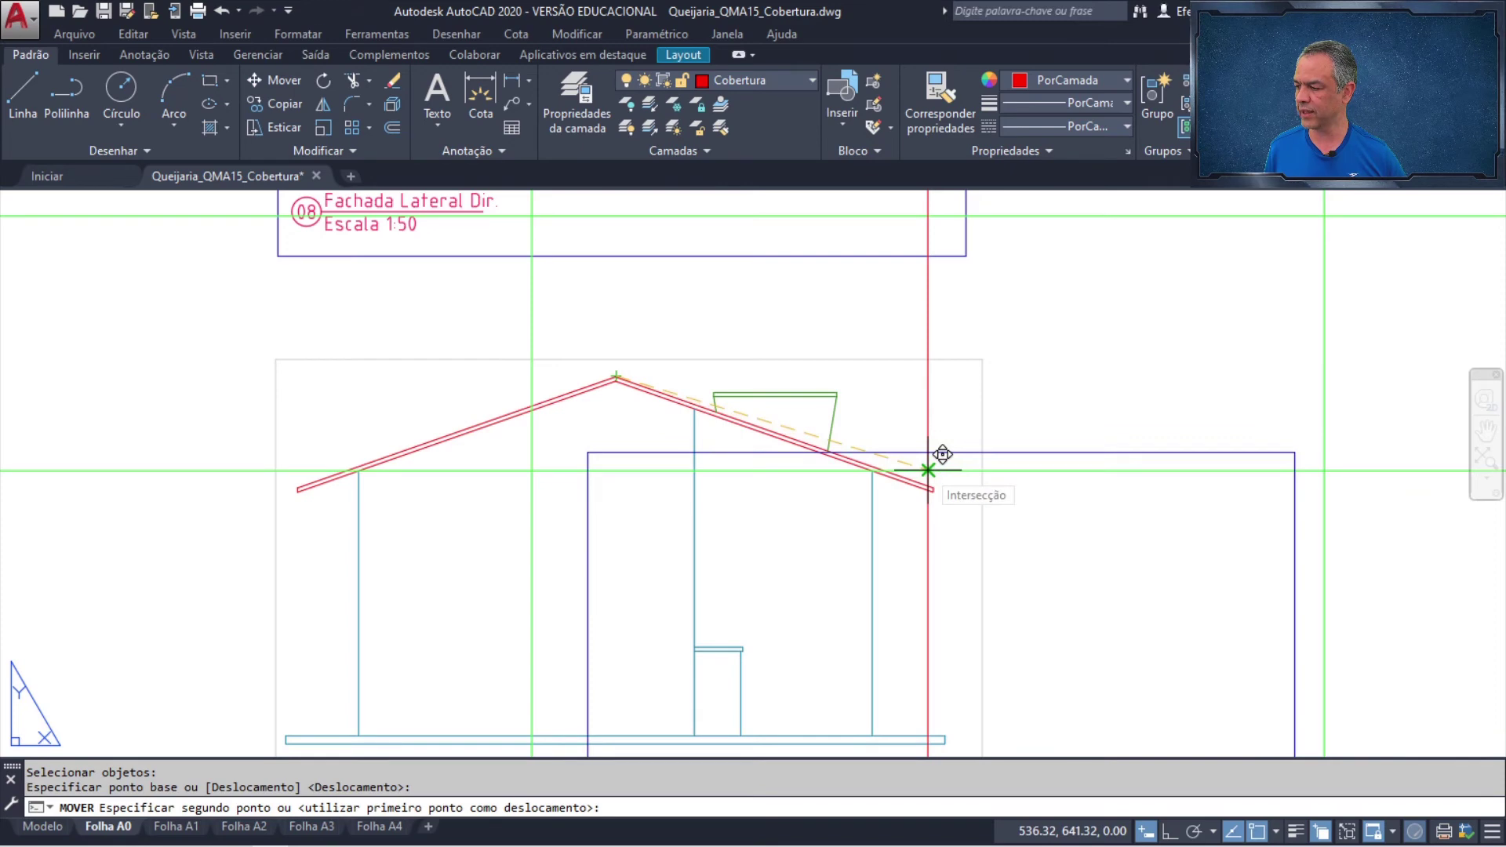
pyautogui.click(928, 471)
pyautogui.scroll(-4, 928, 463)
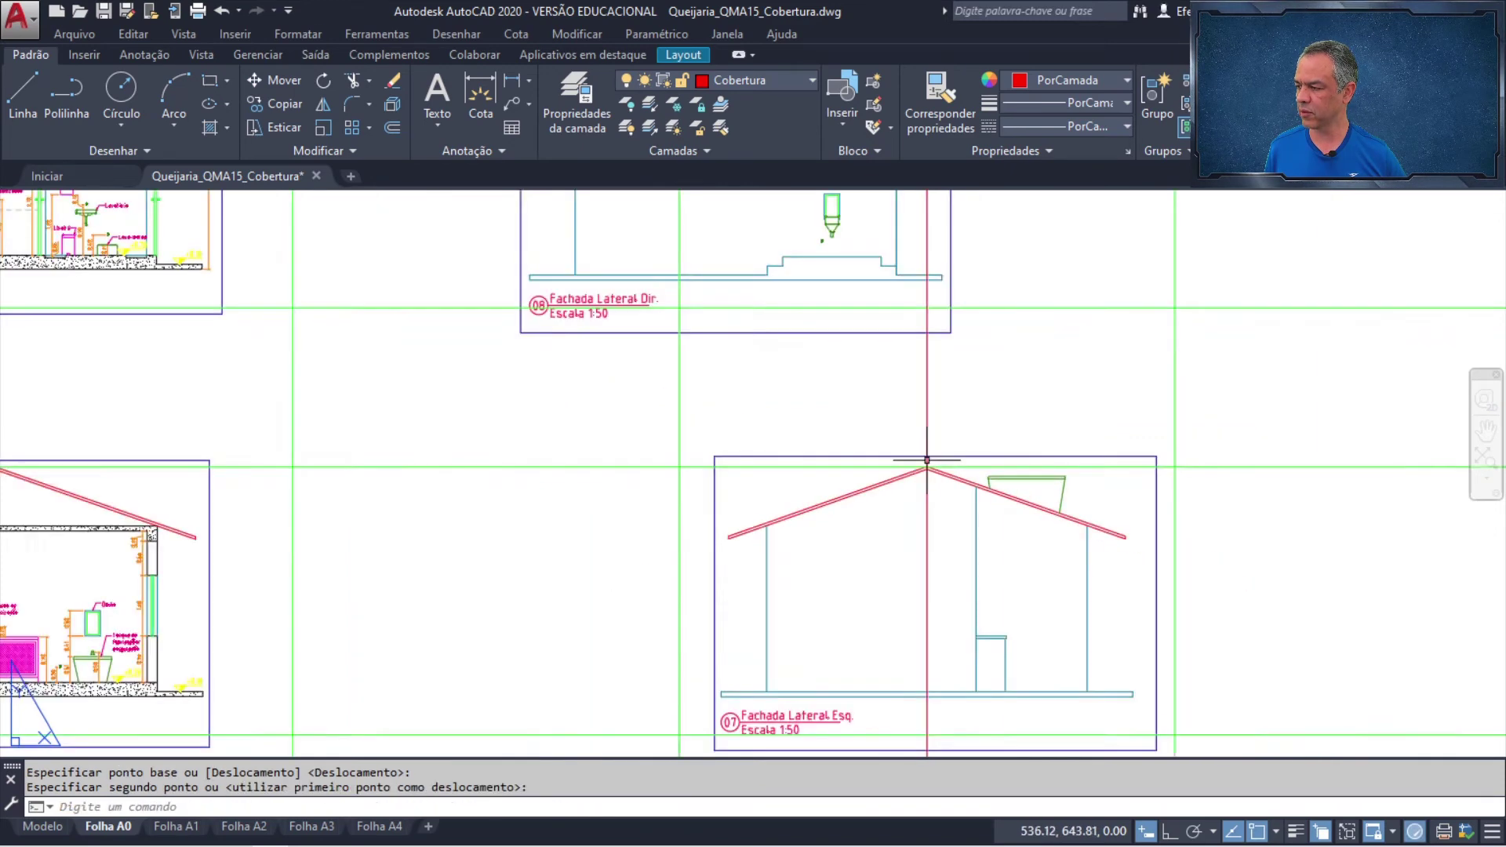
# - Move the Fachada Lateral Dir. viewport so its roof apex meets the intersection of the Fachada Frontal's red centre line and Corte CC's upper green line
pyautogui.moveTo(884, 427); pyautogui.dragTo(689, 532, button='middle')
pyautogui.scroll(2, 674, 381)
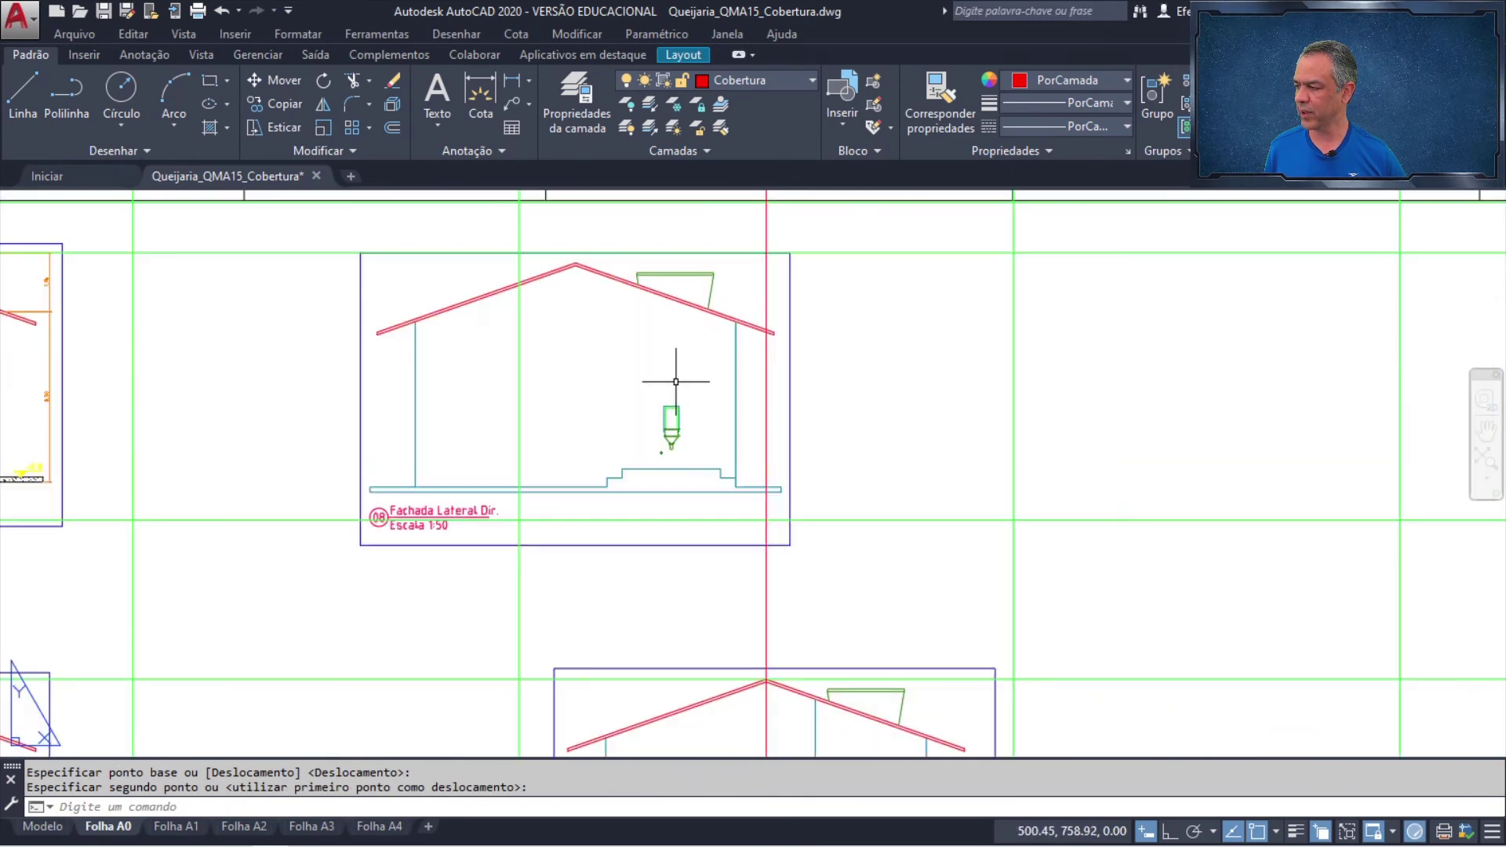
pyautogui.moveTo(674, 381); pyautogui.dragTo(650, 431, button='middle')
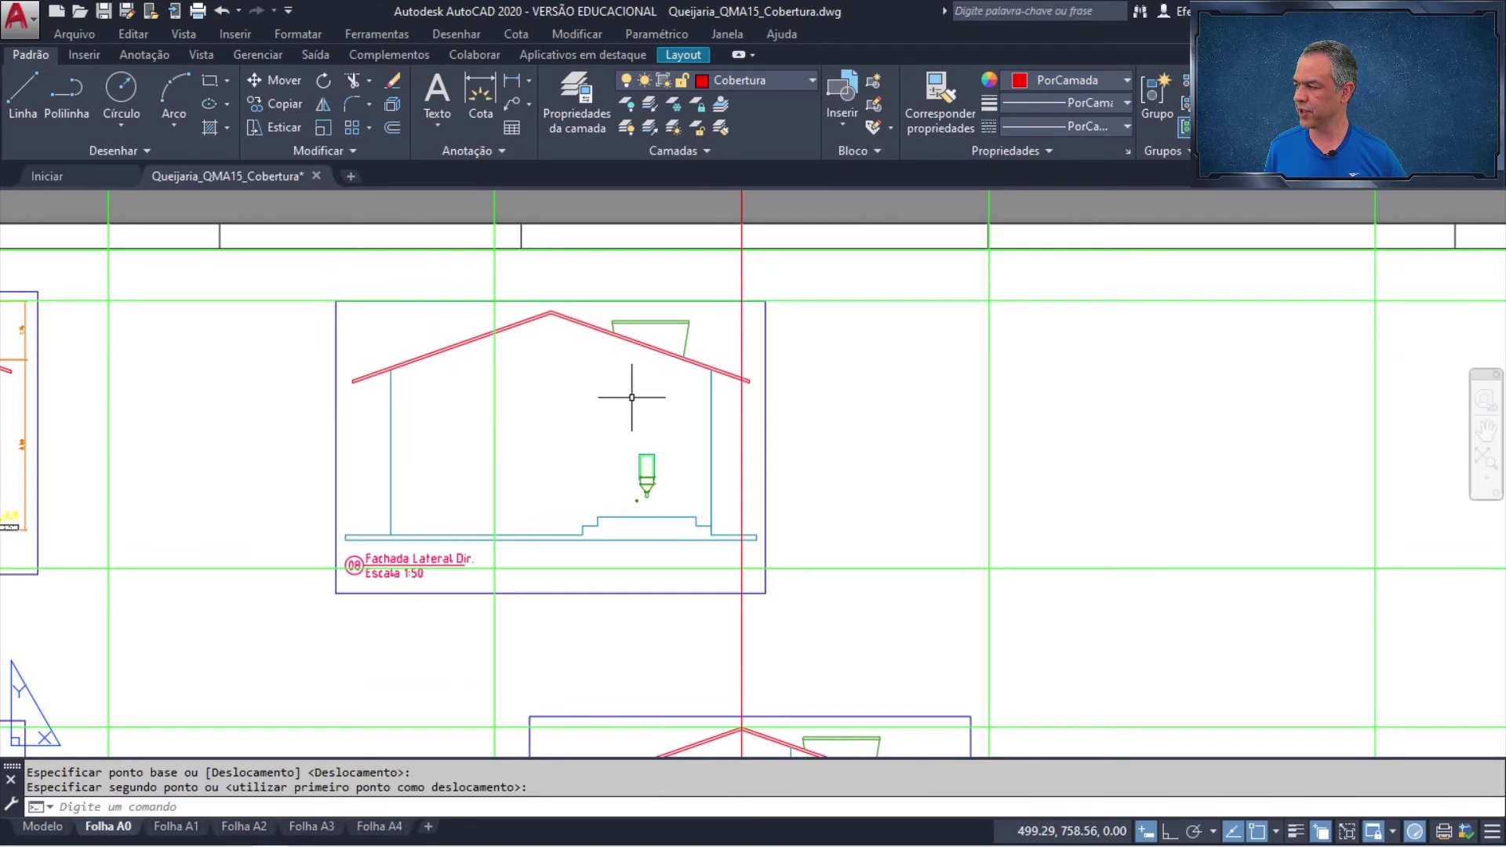
pyautogui.click(282, 79)
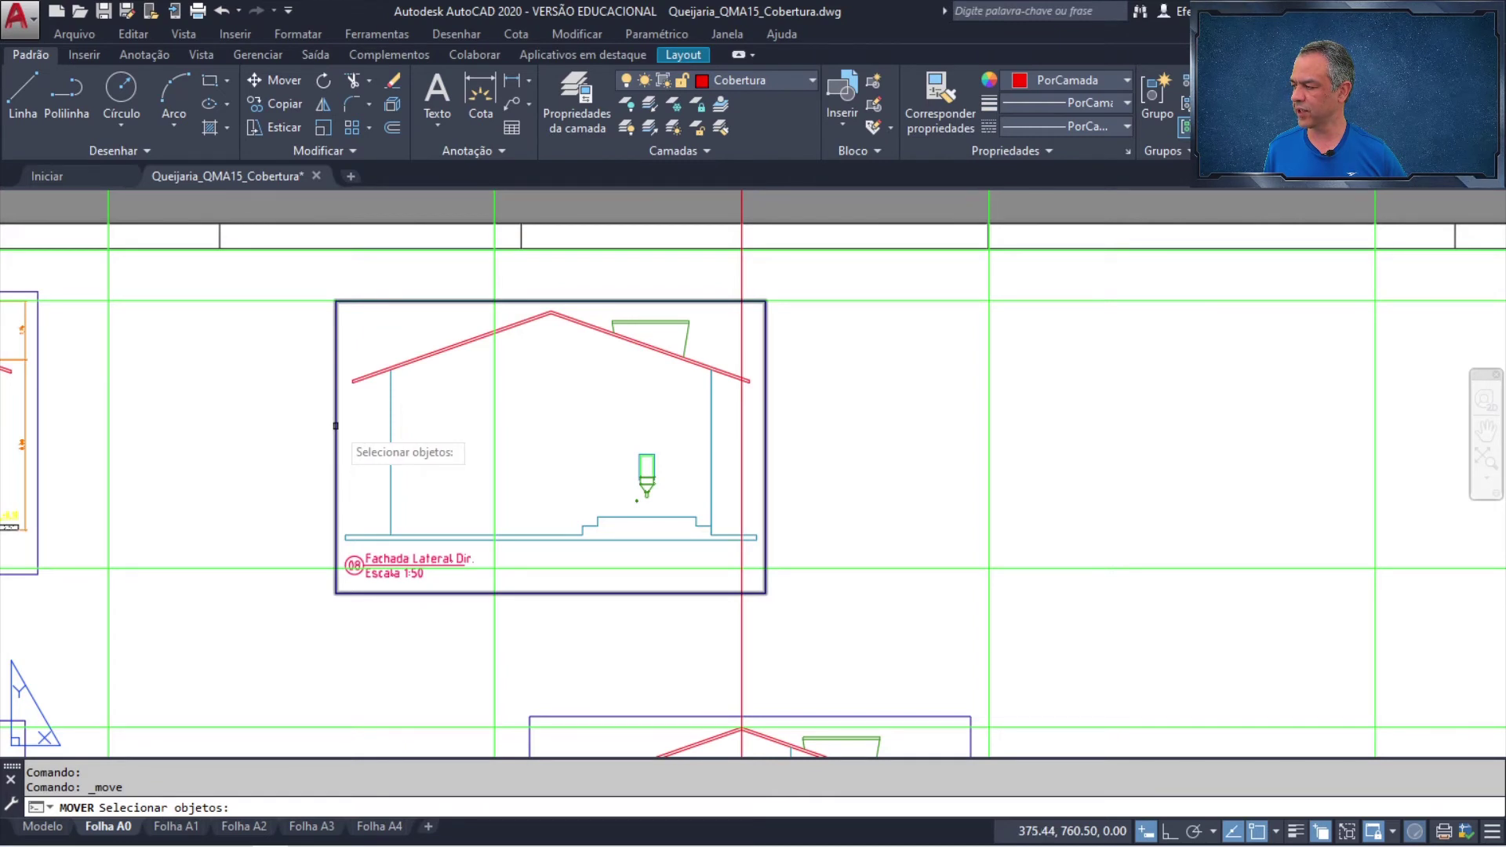
pyautogui.click(335, 426)
pyautogui.press('Return')
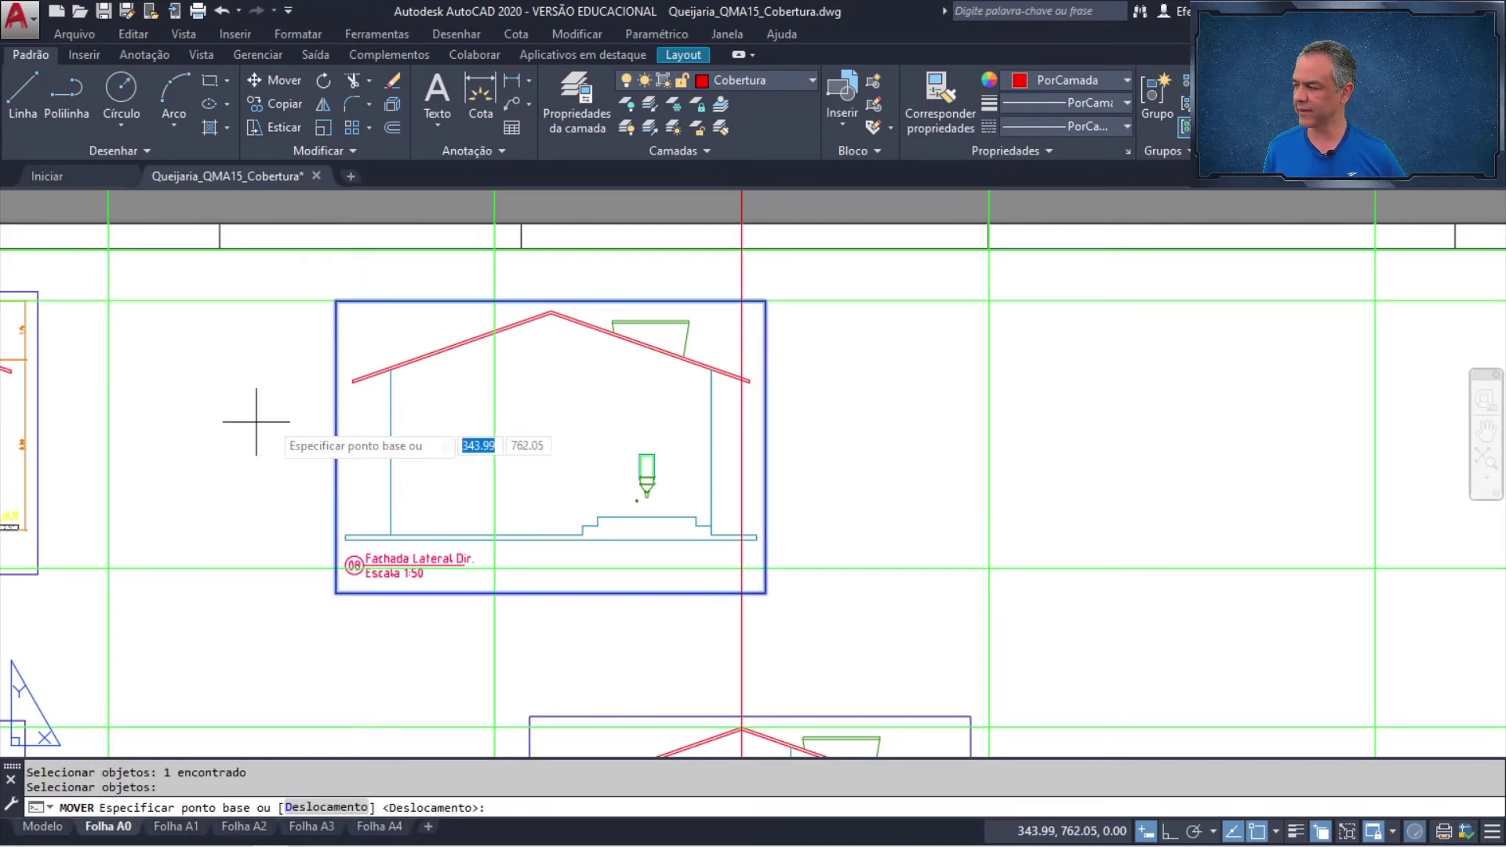
pyautogui.scroll(2, 545, 299)
pyautogui.scroll(1, 545, 299)
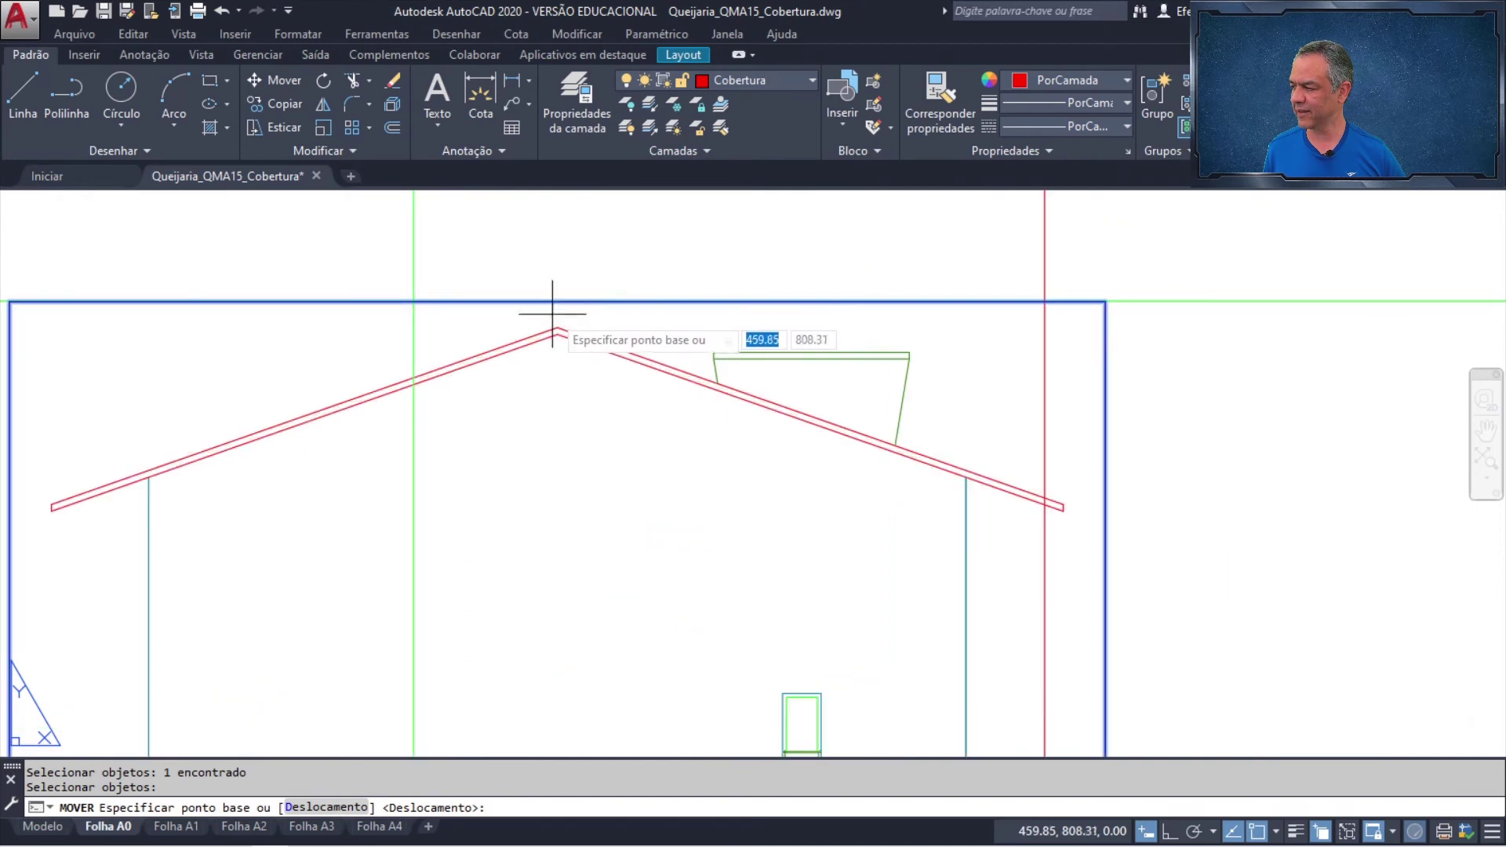
pyautogui.click(556, 327)
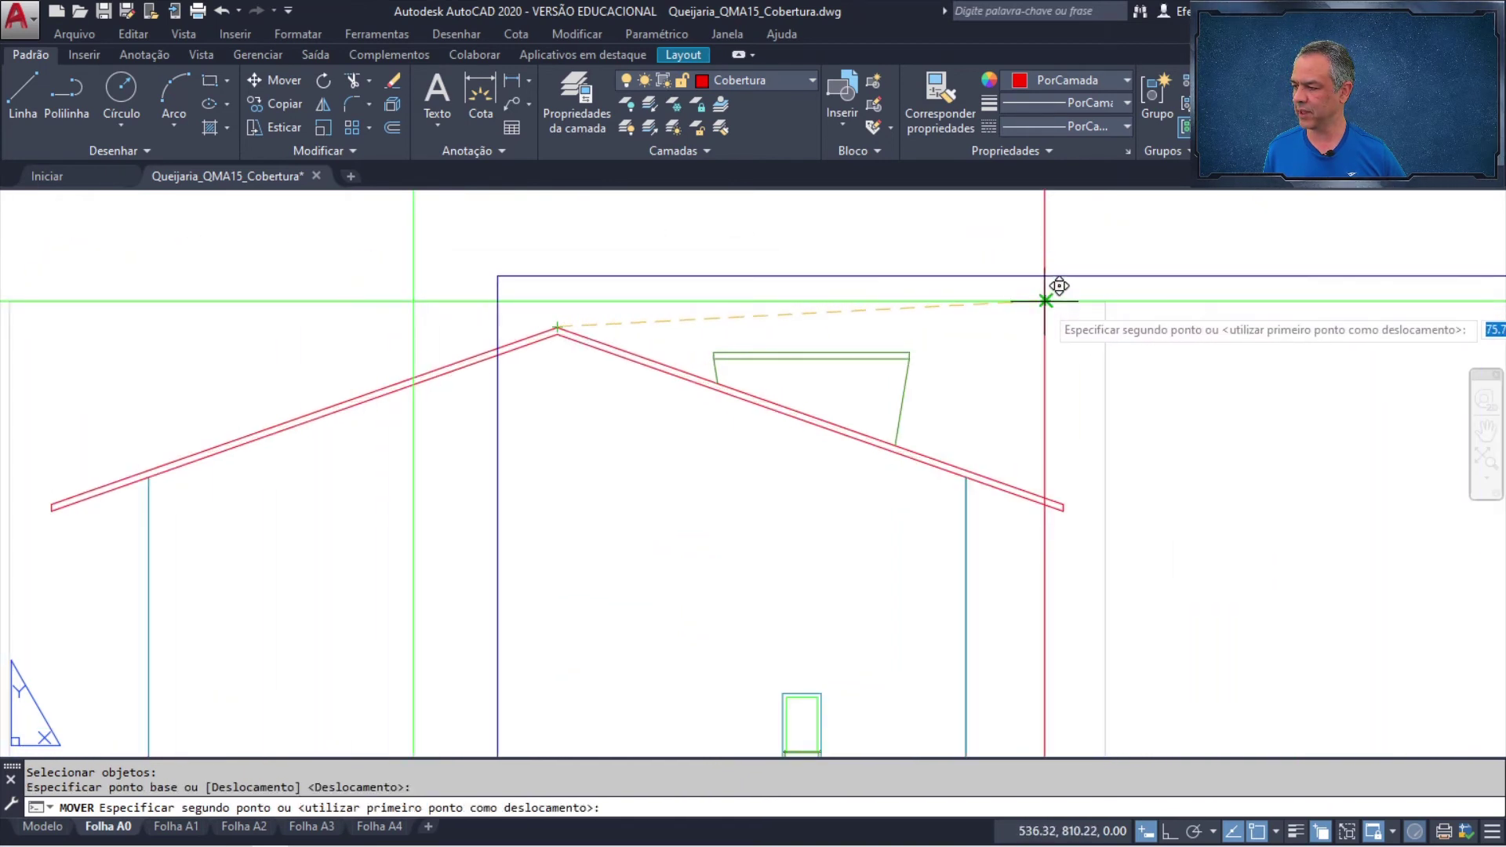
pyautogui.click(1045, 300)
pyautogui.scroll(-5, 1043, 306)
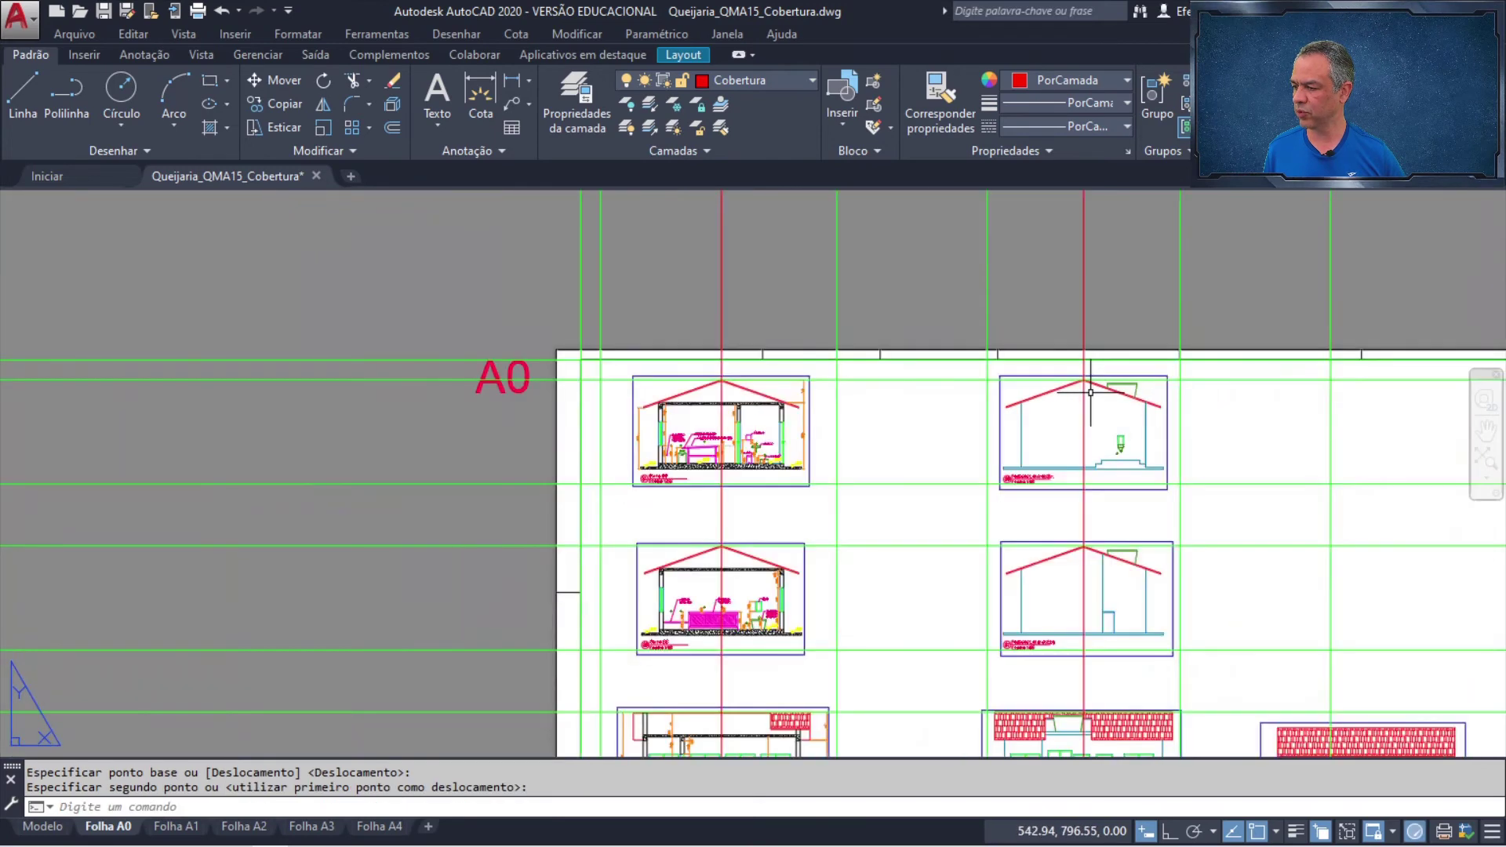
# - Move the Fachada Posterior viewport so its base's lower-left corner meets its column's left green vertical line, level with the Fachada Frontal's base
pyautogui.moveTo(1124, 373); pyautogui.dragTo(691, 199, button='middle')
pyautogui.scroll(-2, 725, 255)
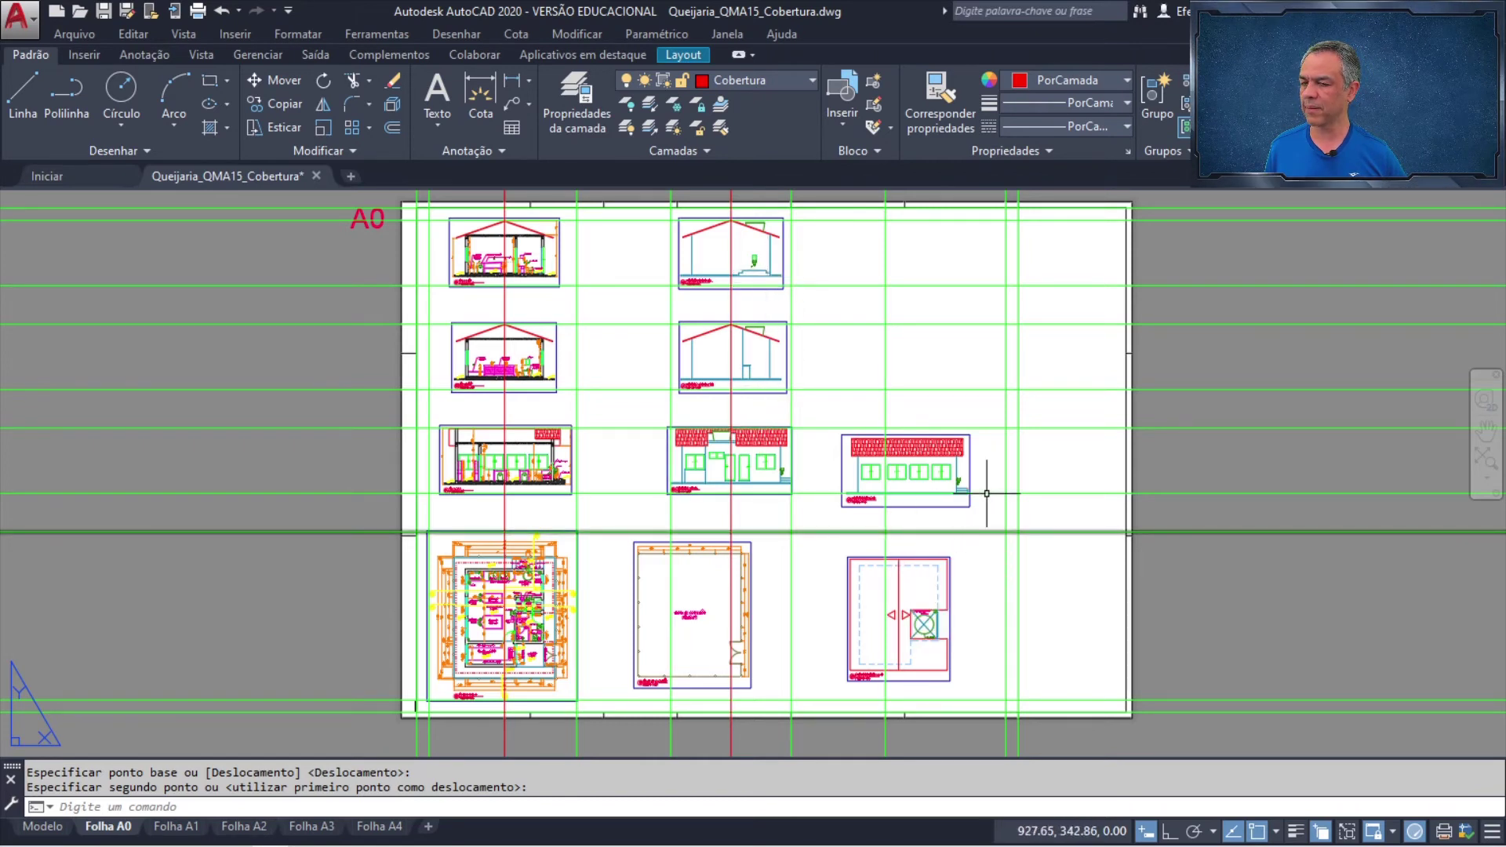
pyautogui.scroll(5, 949, 500)
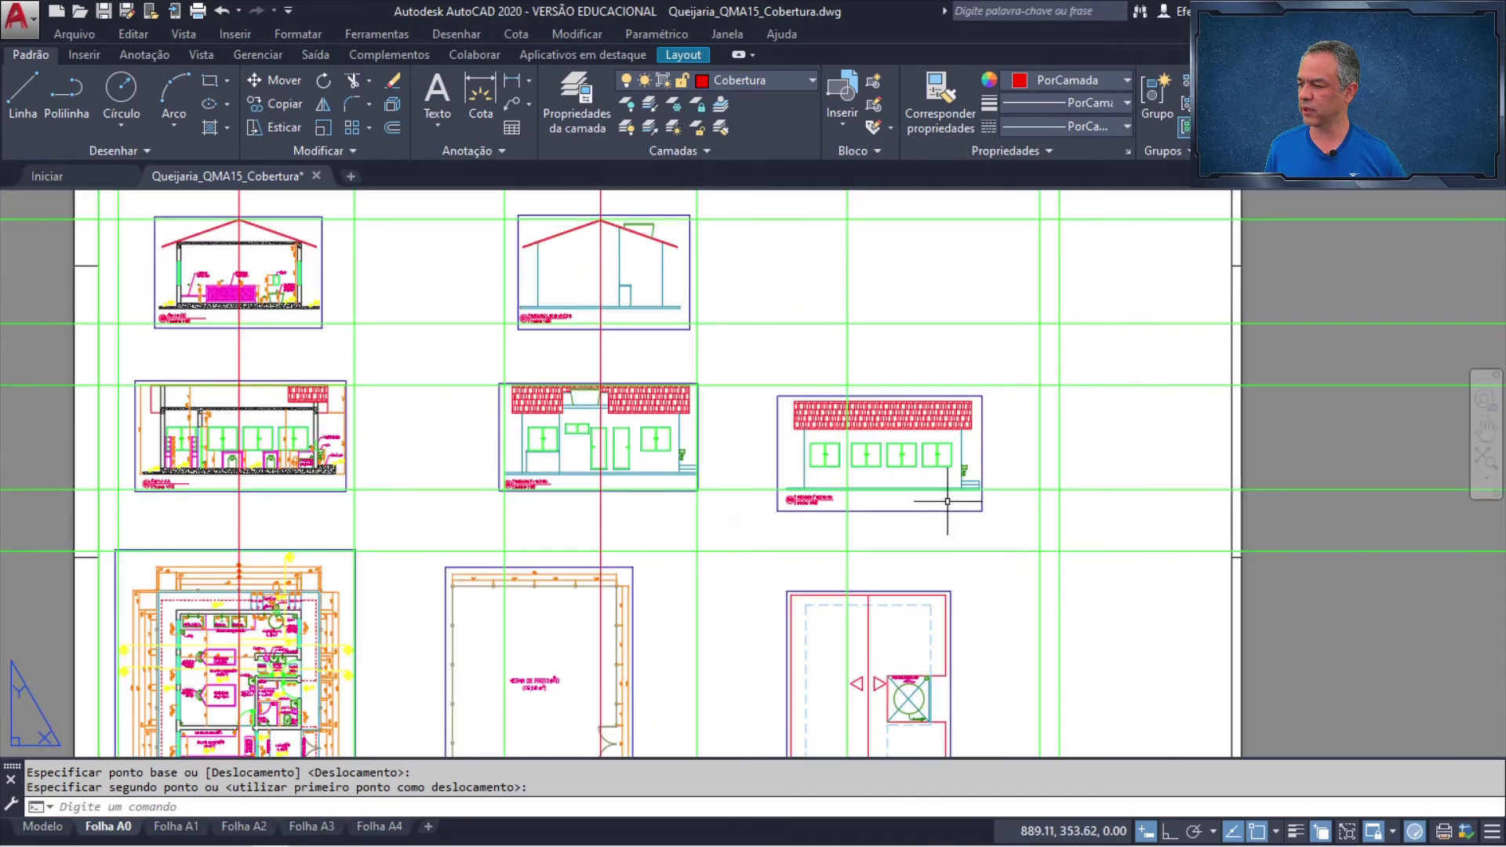
pyautogui.scroll(2, 789, 465)
pyautogui.moveTo(611, 411); pyautogui.dragTo(1084, 500, button='middle')
pyautogui.scroll(2, 1063, 495)
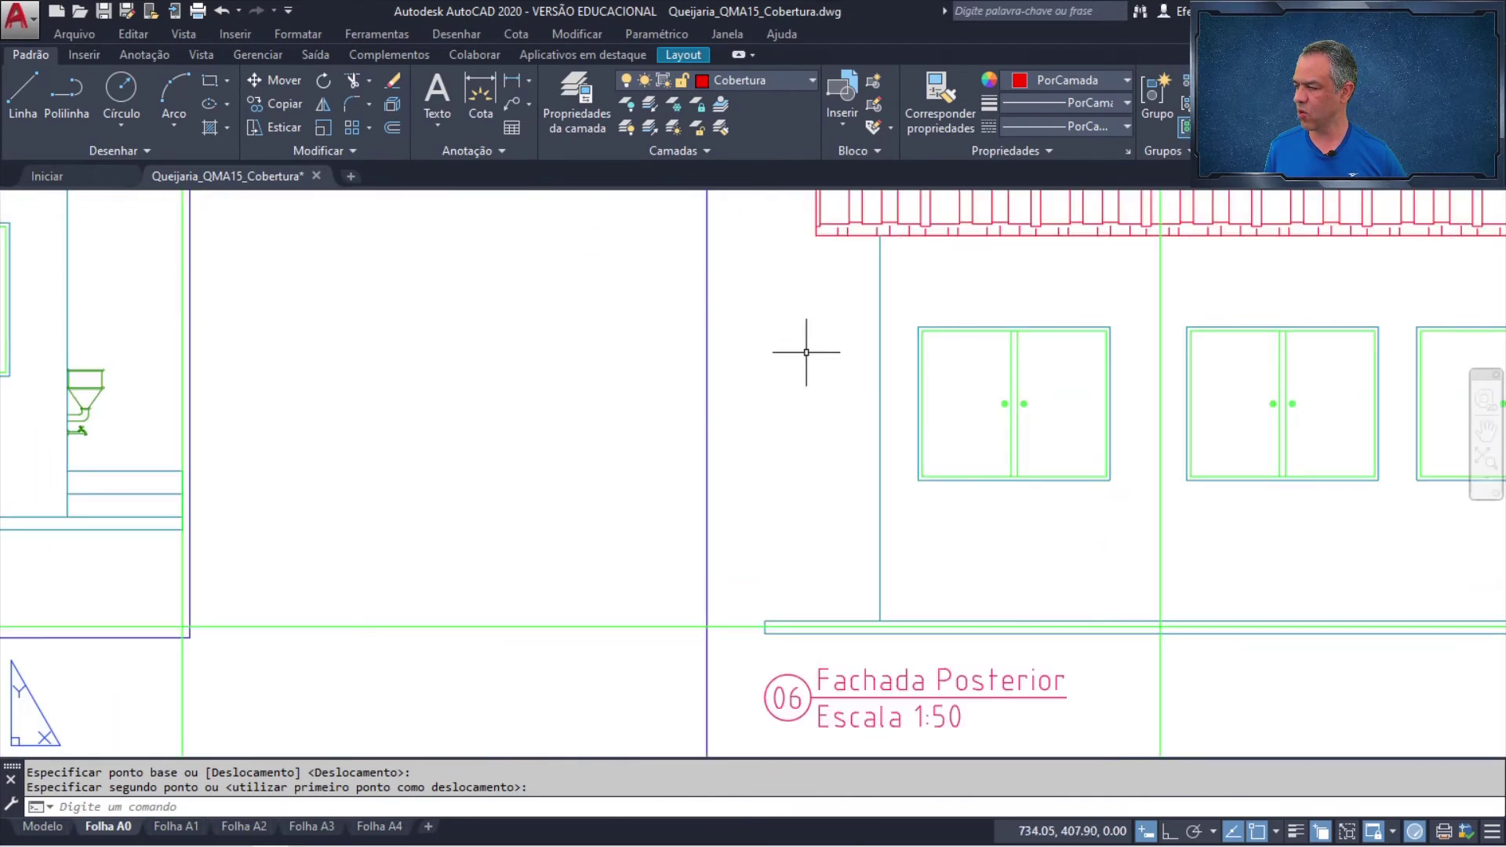
pyautogui.click(281, 81)
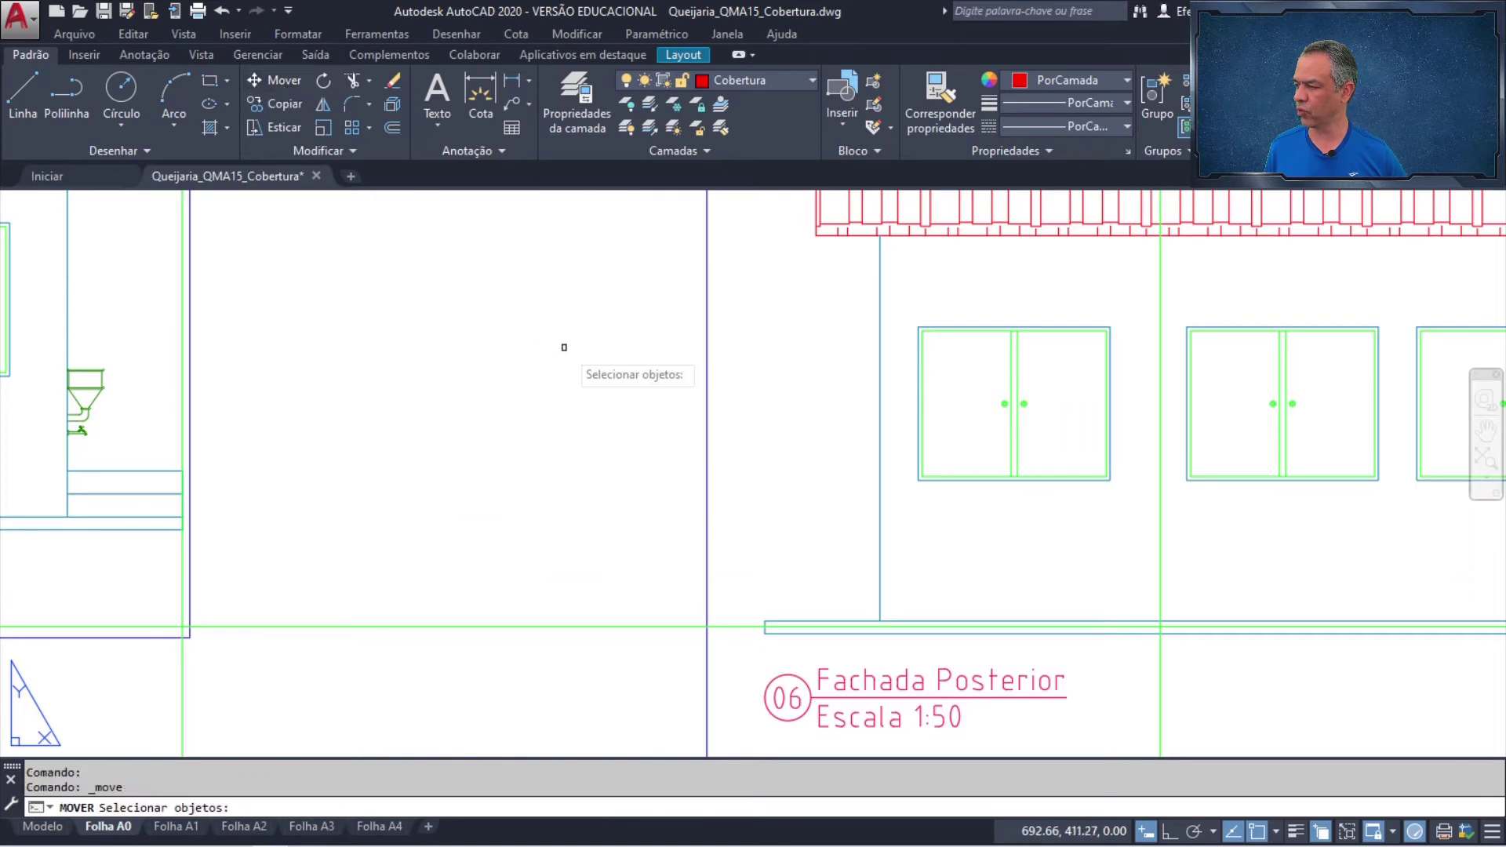
pyautogui.click(708, 424)
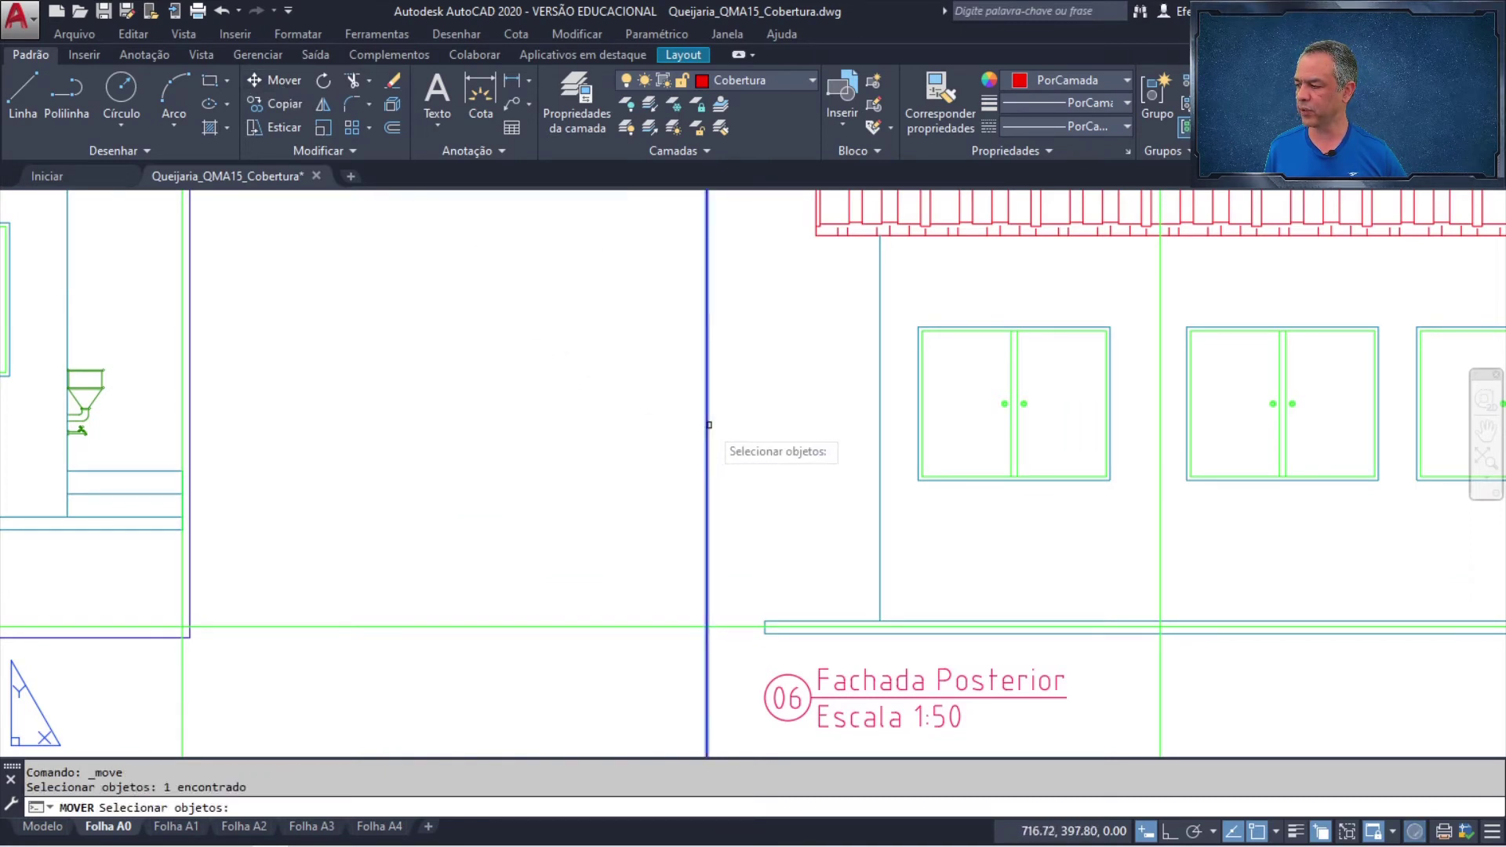
pyautogui.press('Return')
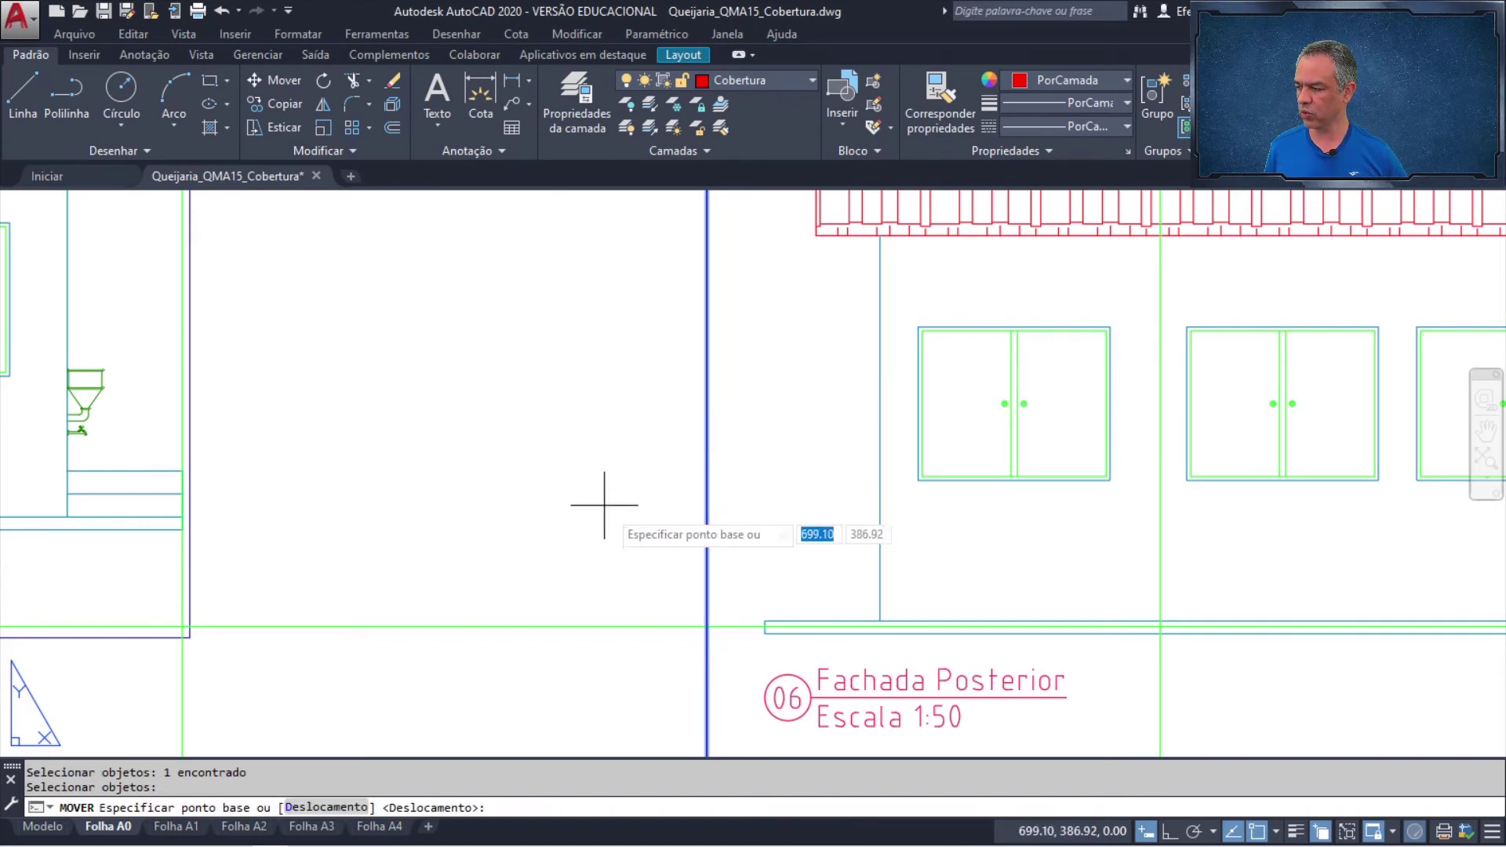
pyautogui.click(765, 633)
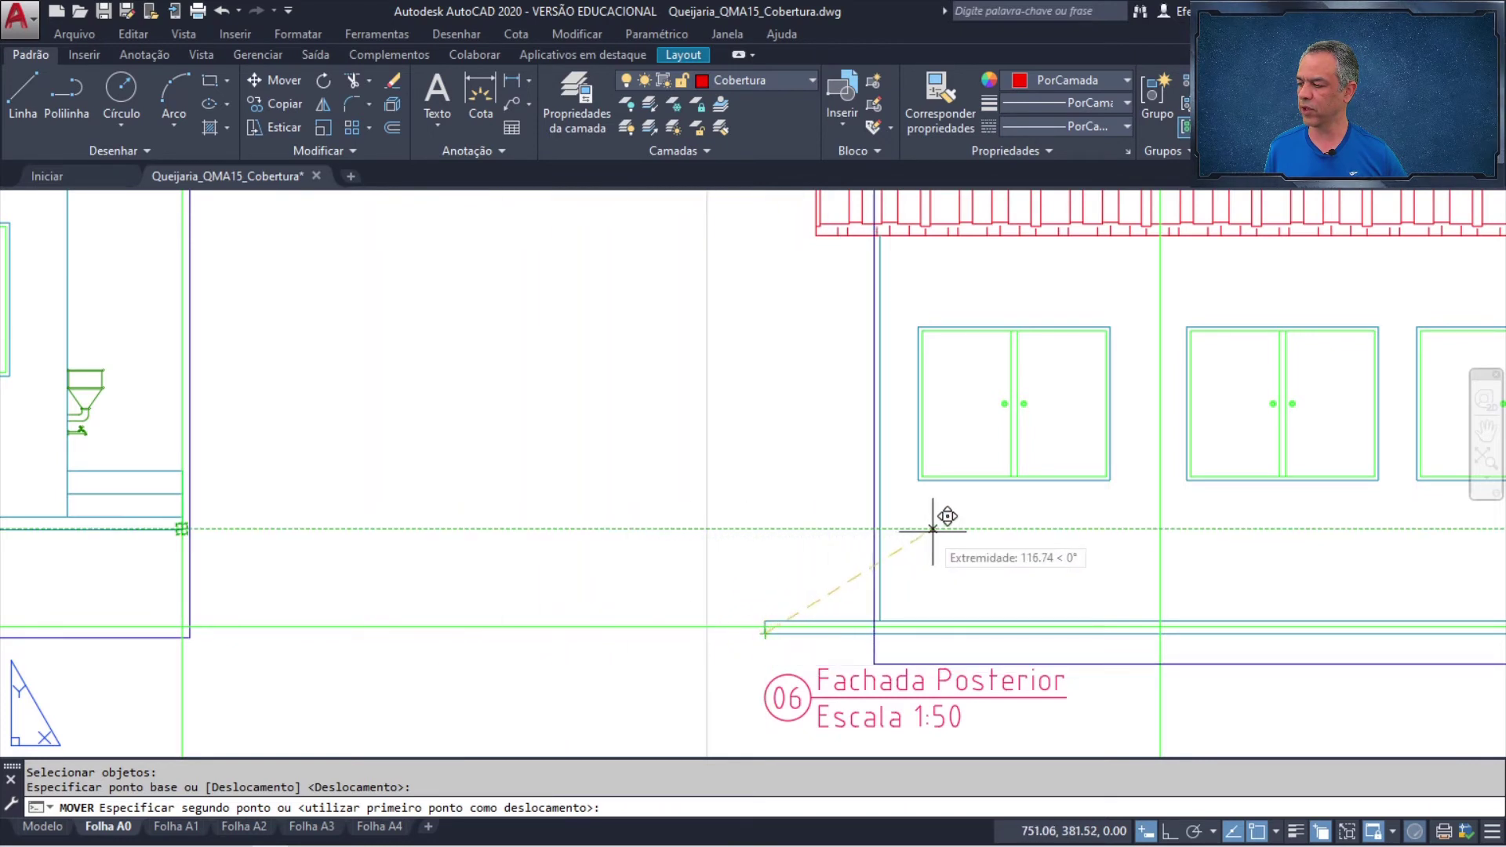
pyautogui.click(1160, 529)
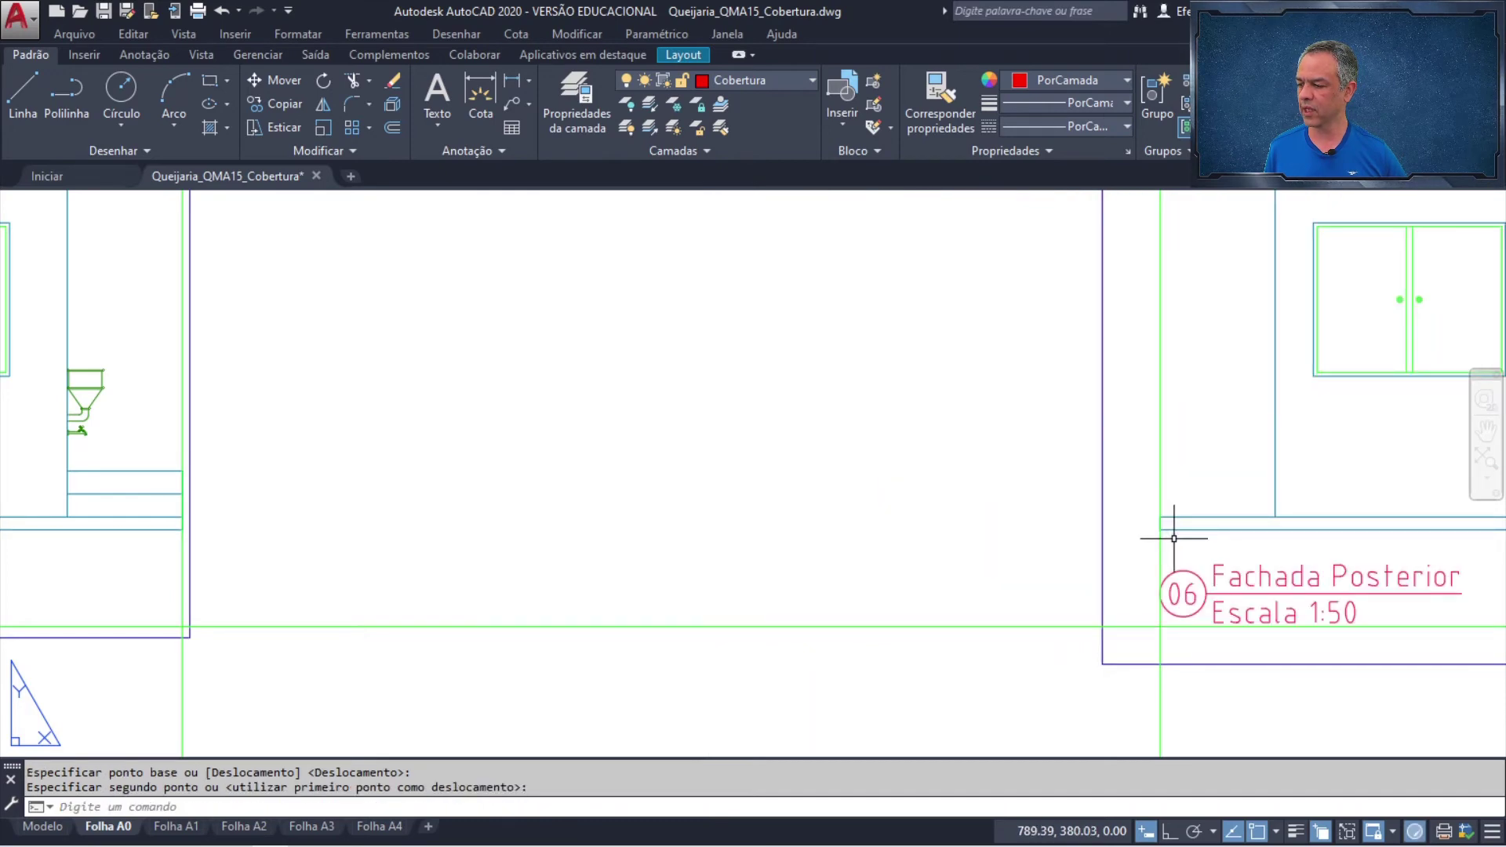
# - Draw a vertical construction line through the midpoint of the Fachada Posterior's upper roof line
pyautogui.scroll(-4, 1174, 538)
pyautogui.moveTo(1198, 516); pyautogui.dragTo(693, 465, button='middle')
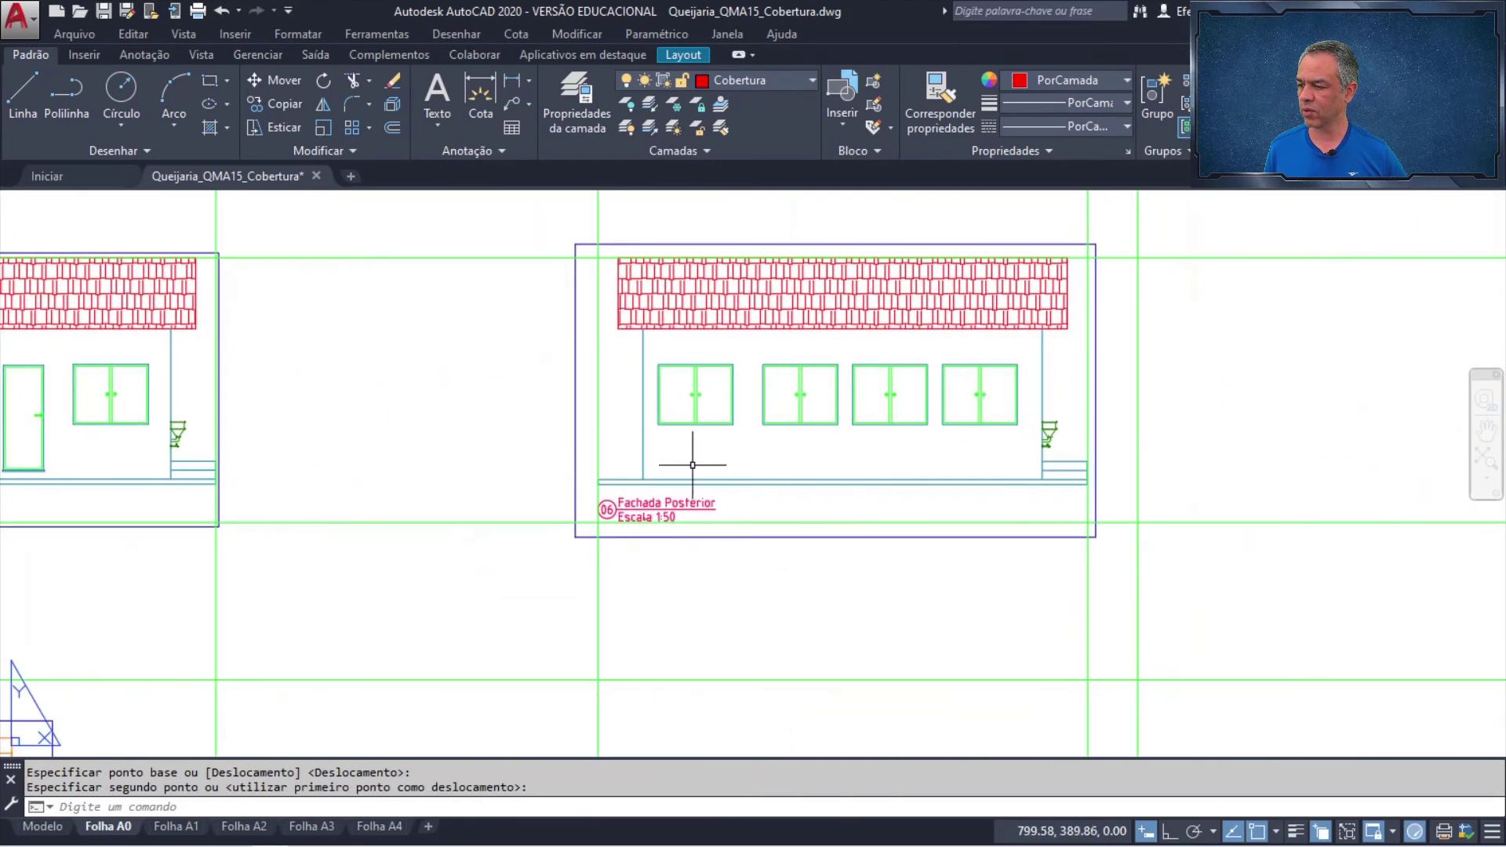
pyautogui.scroll(4, 1102, 475)
pyautogui.scroll(-4, 1102, 476)
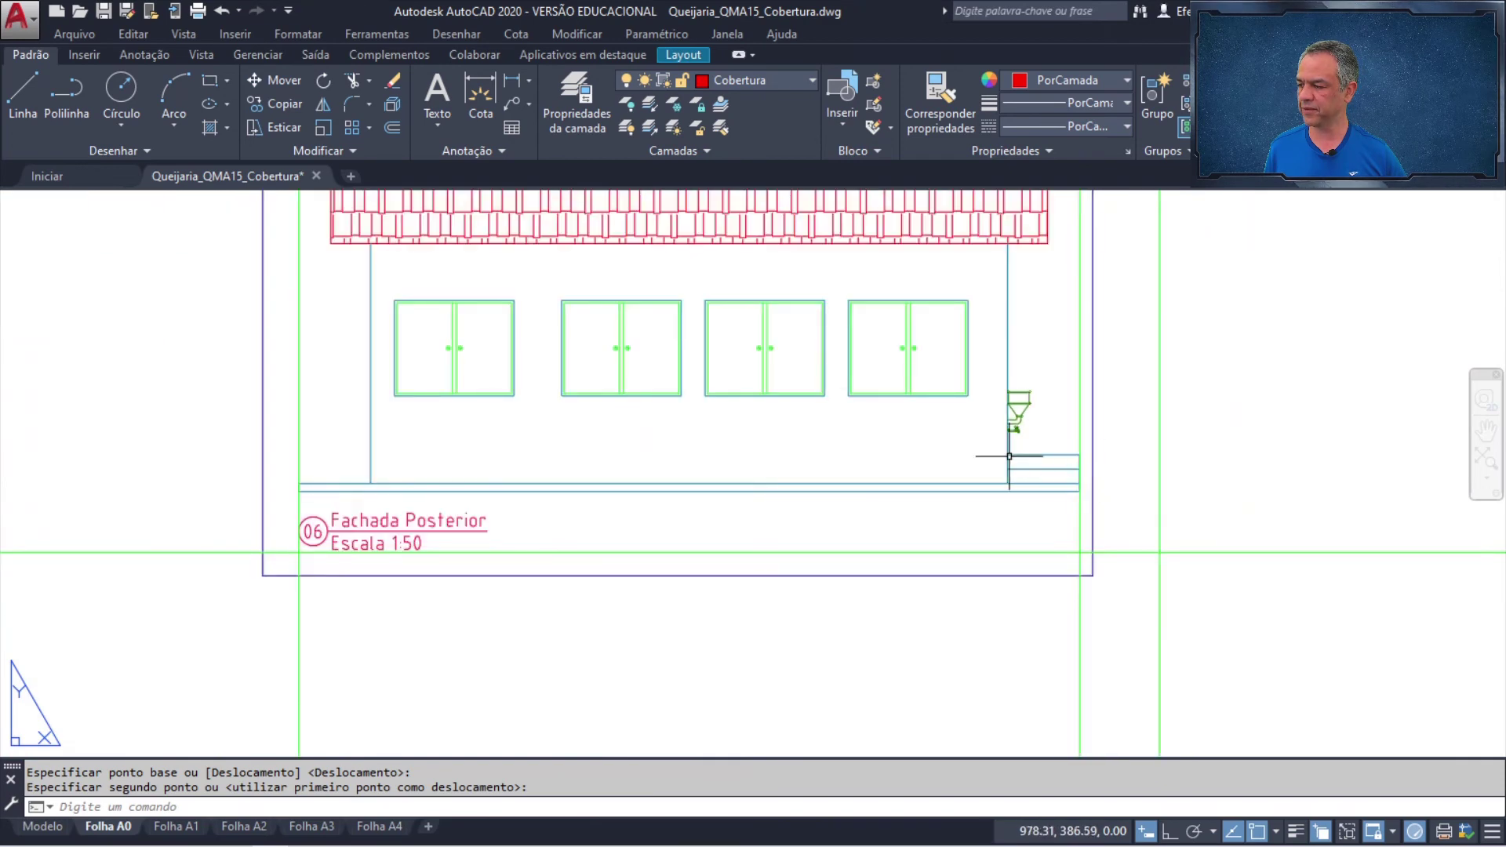
pyautogui.moveTo(1012, 407); pyautogui.dragTo(1069, 548, button='middle')
pyautogui.scroll(3, 773, 337)
pyautogui.scroll(3, 757, 354)
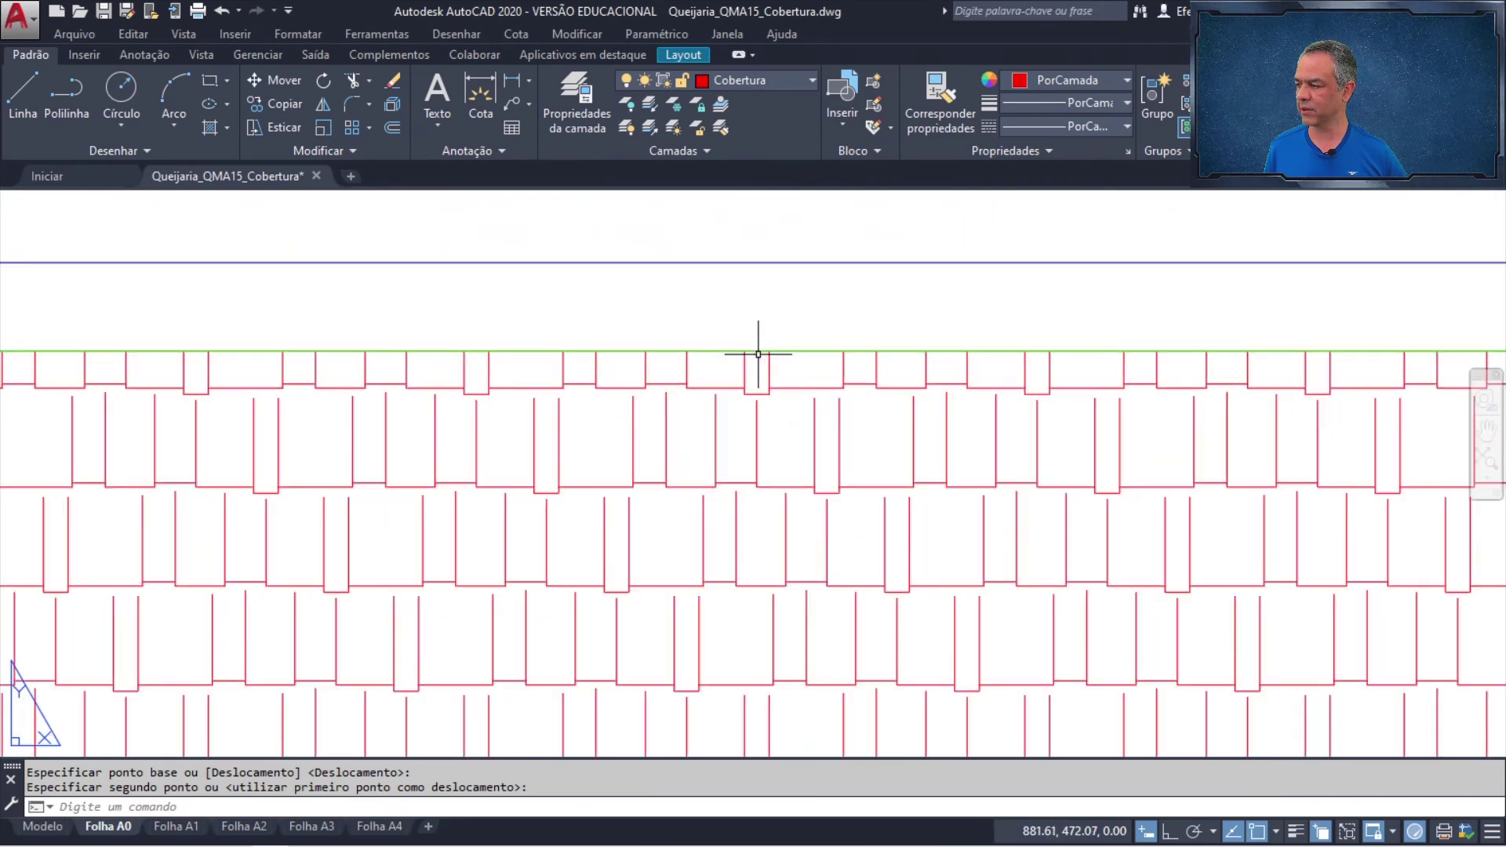
pyautogui.scroll(-4, 758, 354)
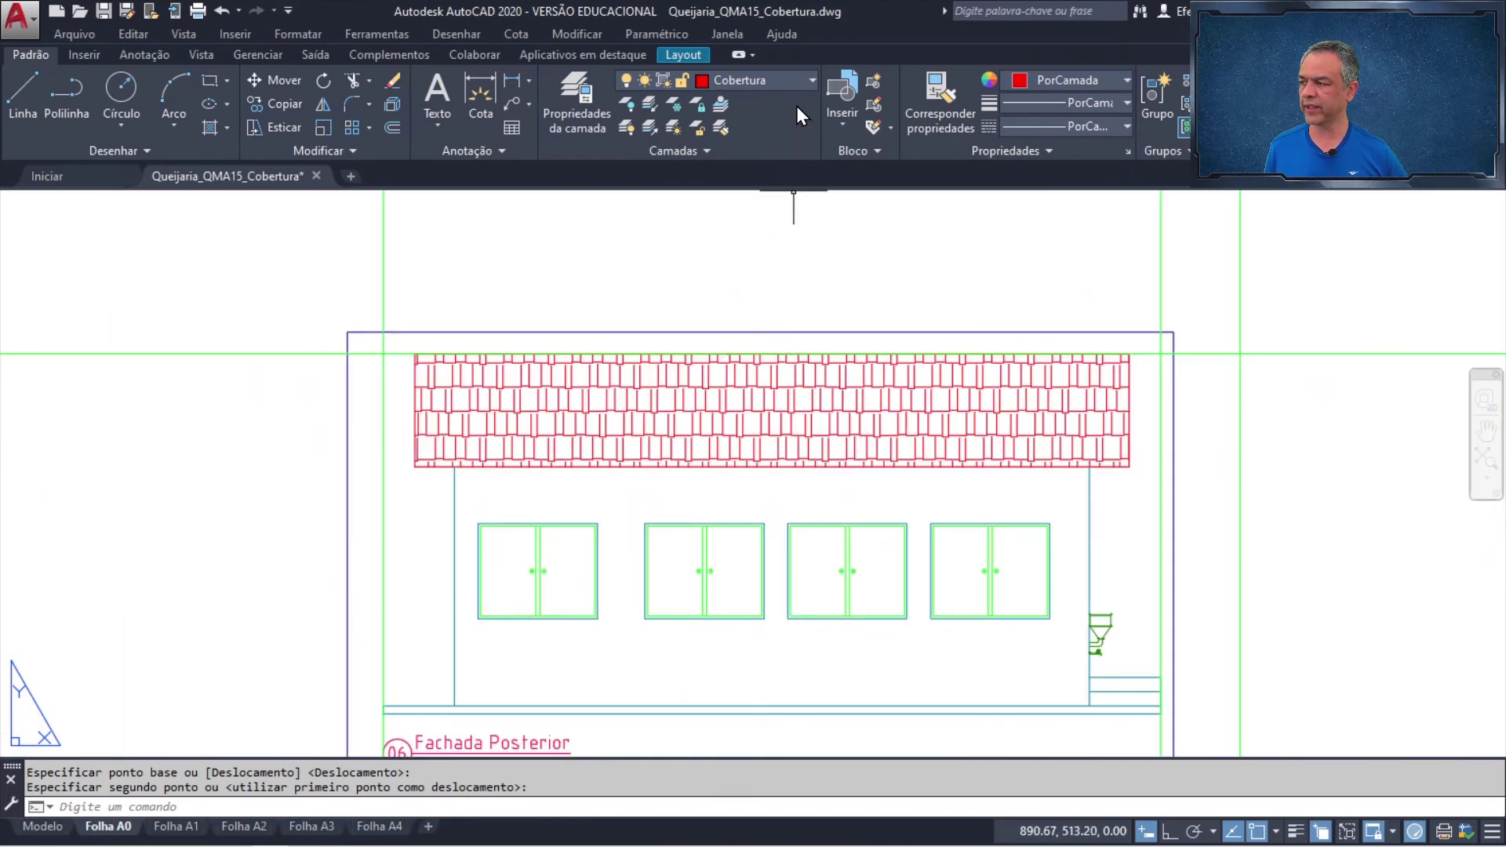
pyautogui.click(148, 150)
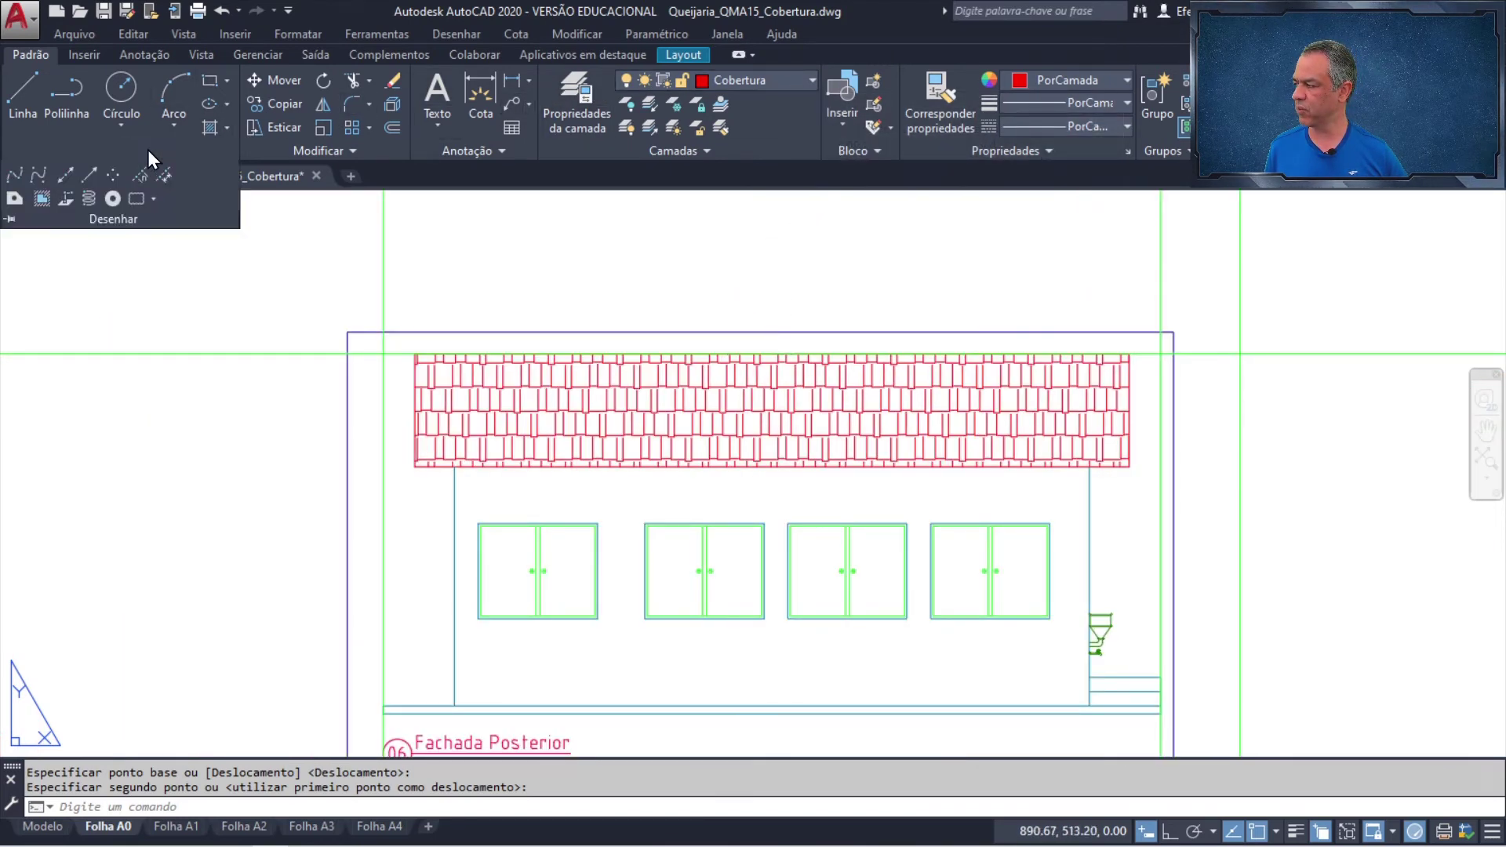
pyautogui.click(65, 176)
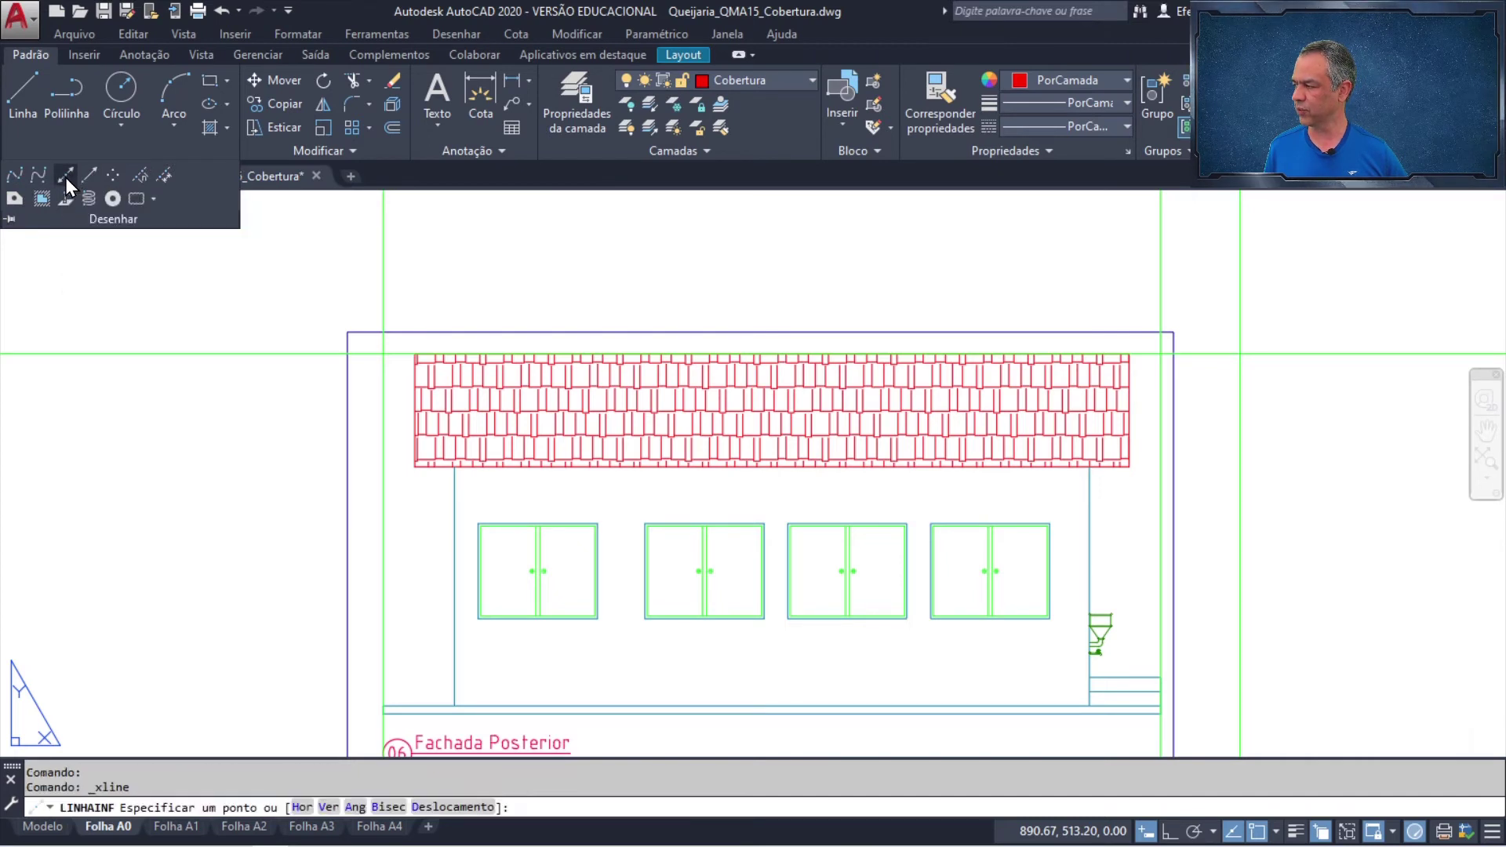
pyautogui.press('Down')
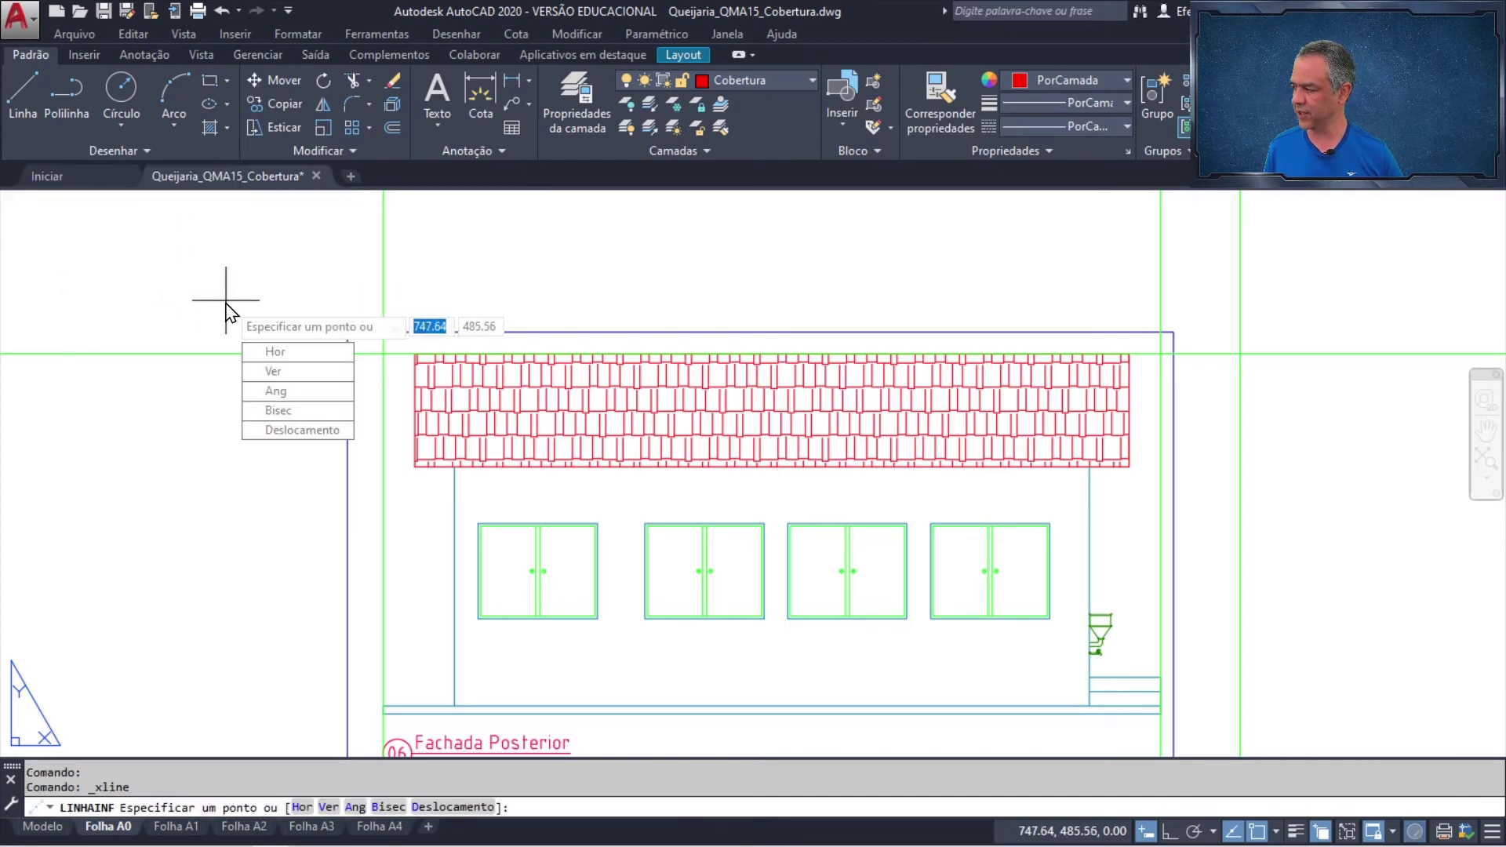
pyautogui.click(294, 374)
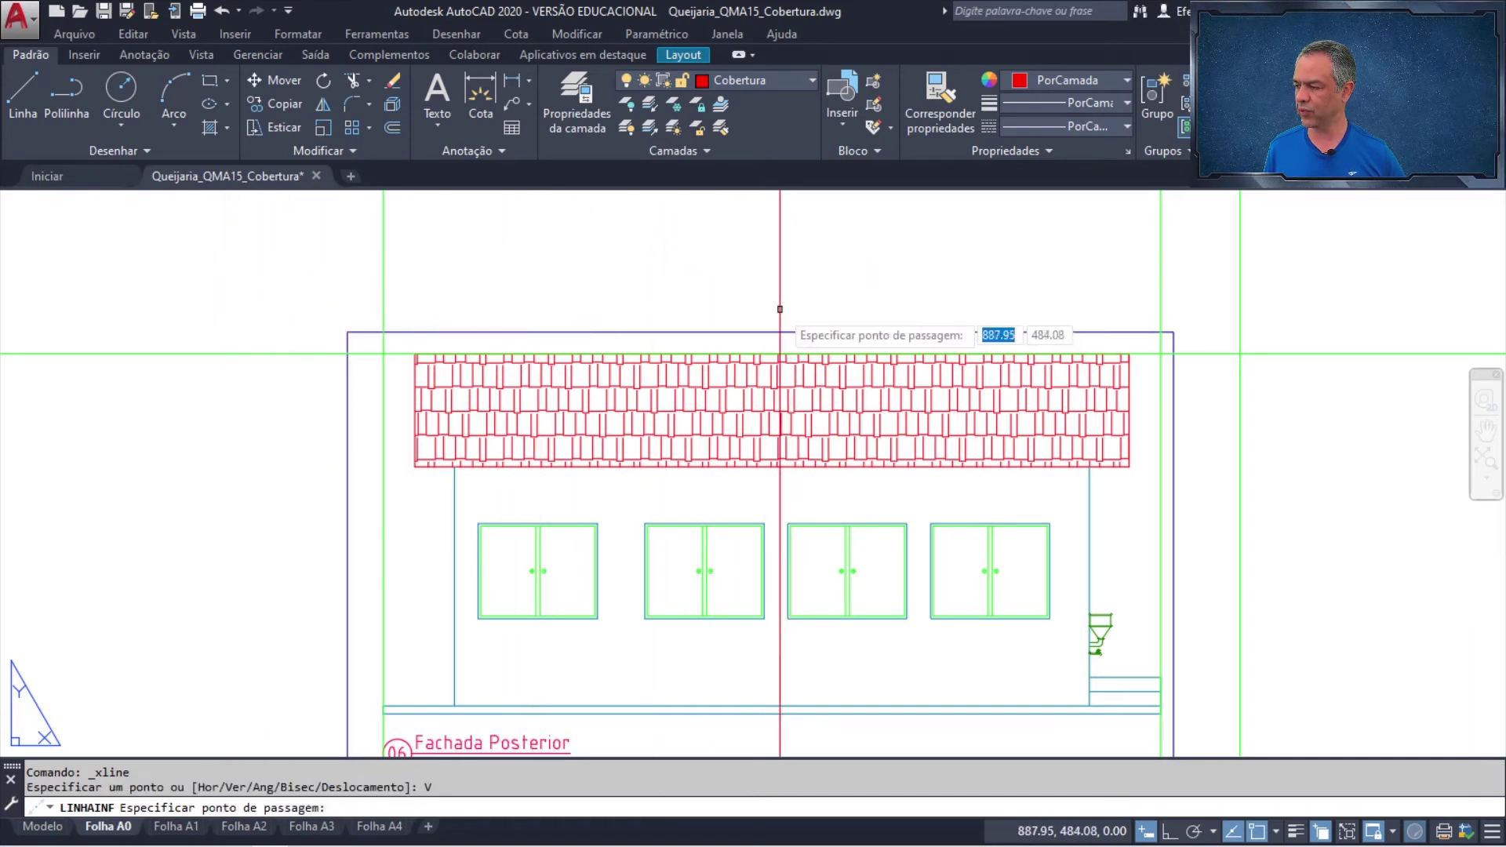
pyautogui.click(772, 355)
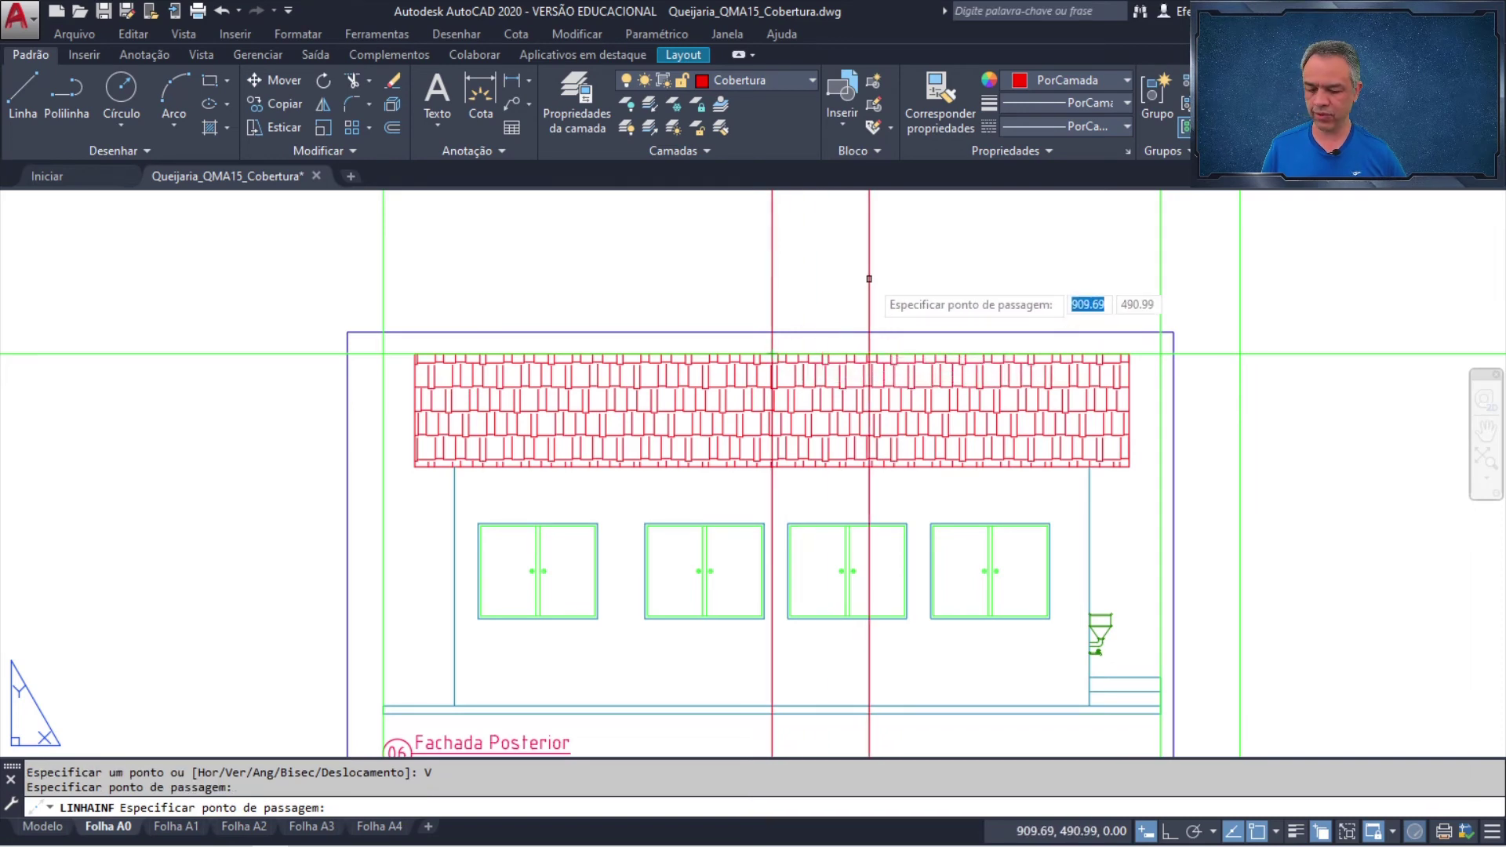
pyautogui.press('Return')
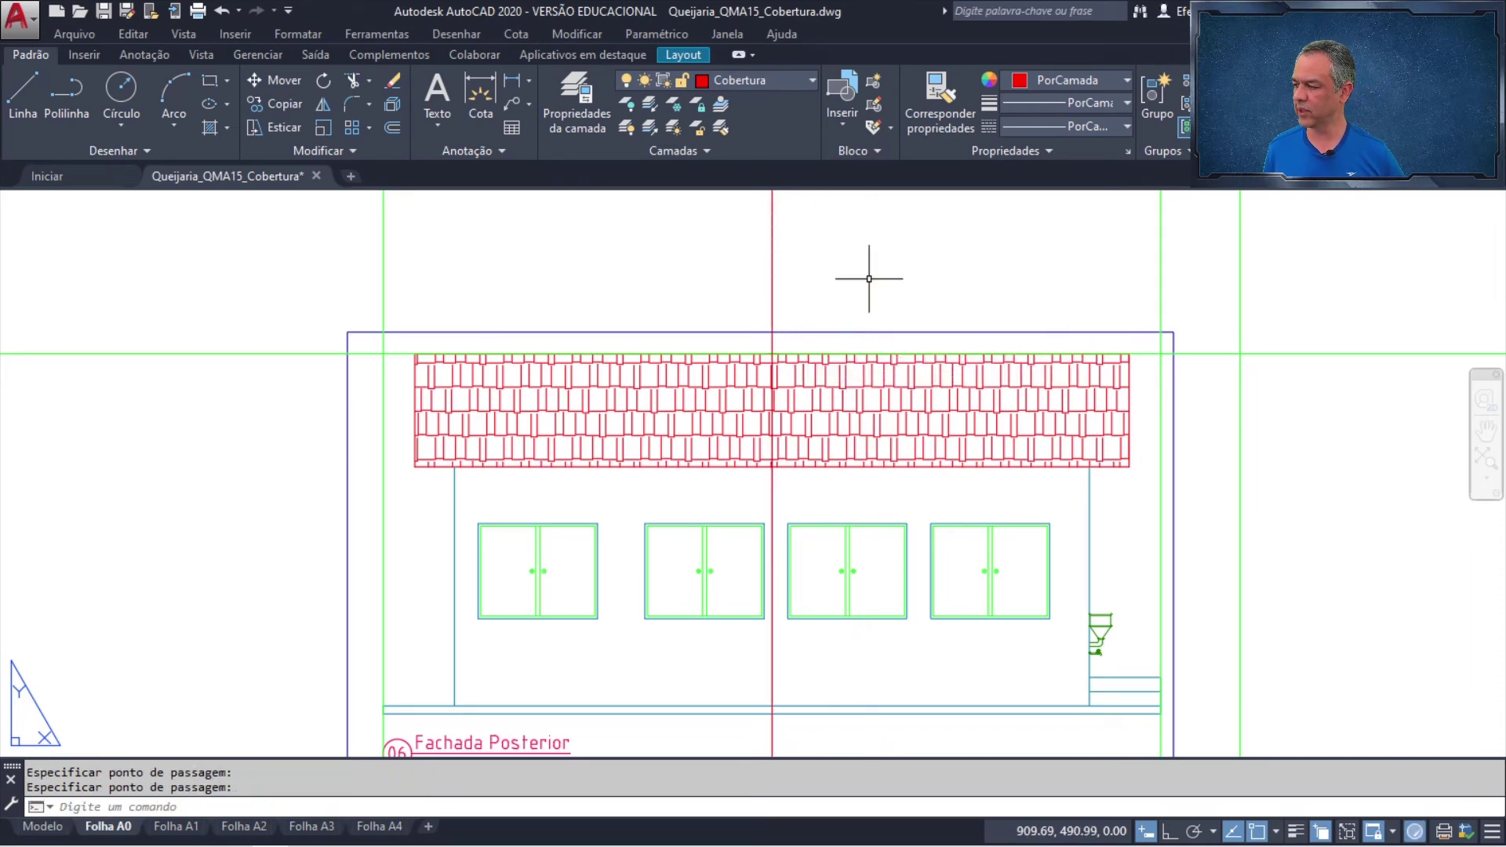
# - Draw a horizontal construction line through the centre of the fence post at the lower-right corner of the Planta-baixa
pyautogui.scroll(-6, 868, 271)
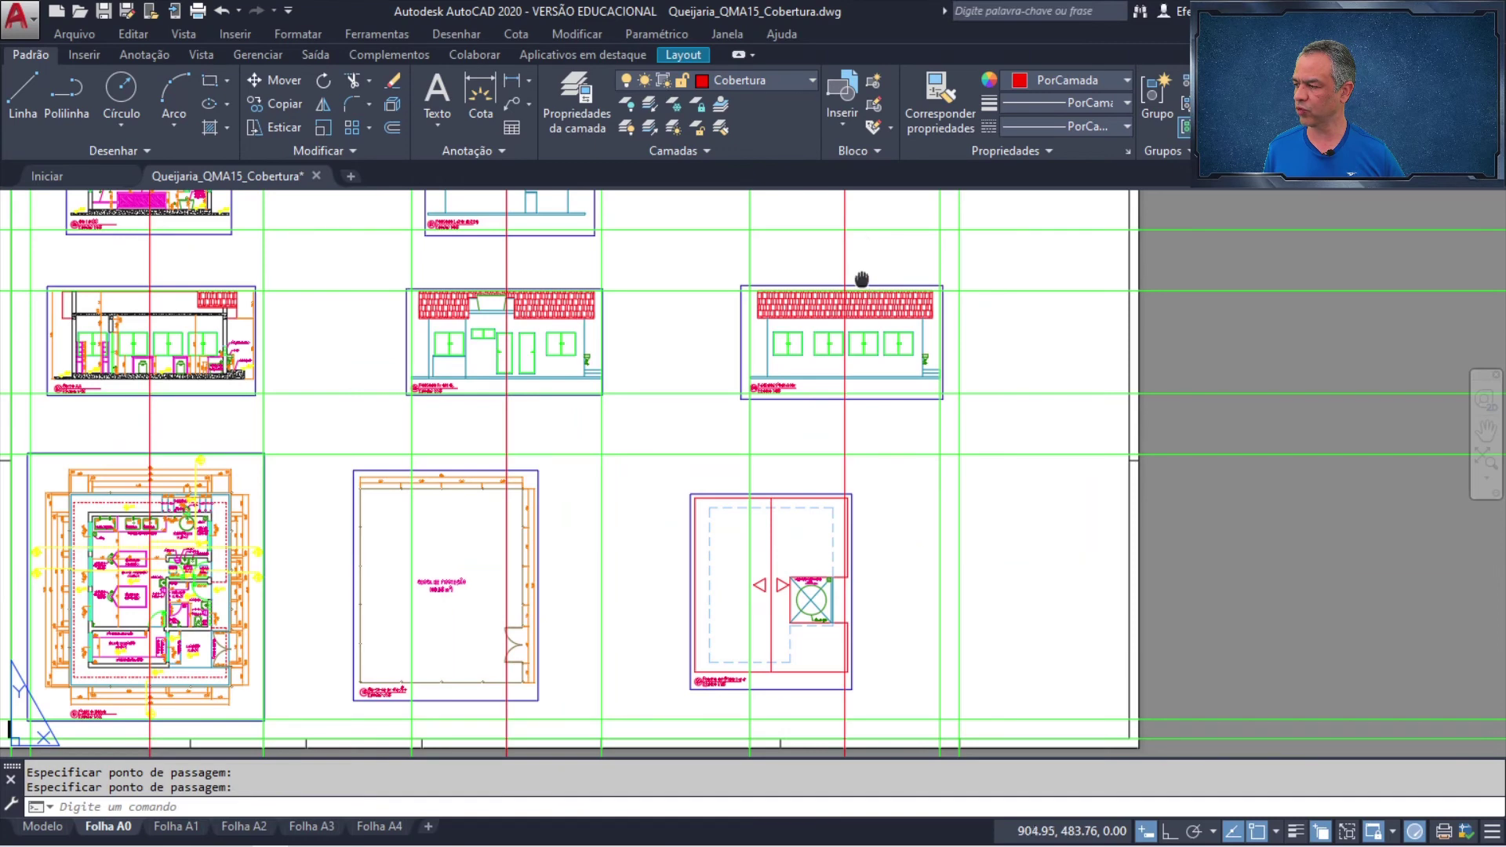
pyautogui.moveTo(861, 279); pyautogui.dragTo(852, 491, button='middle')
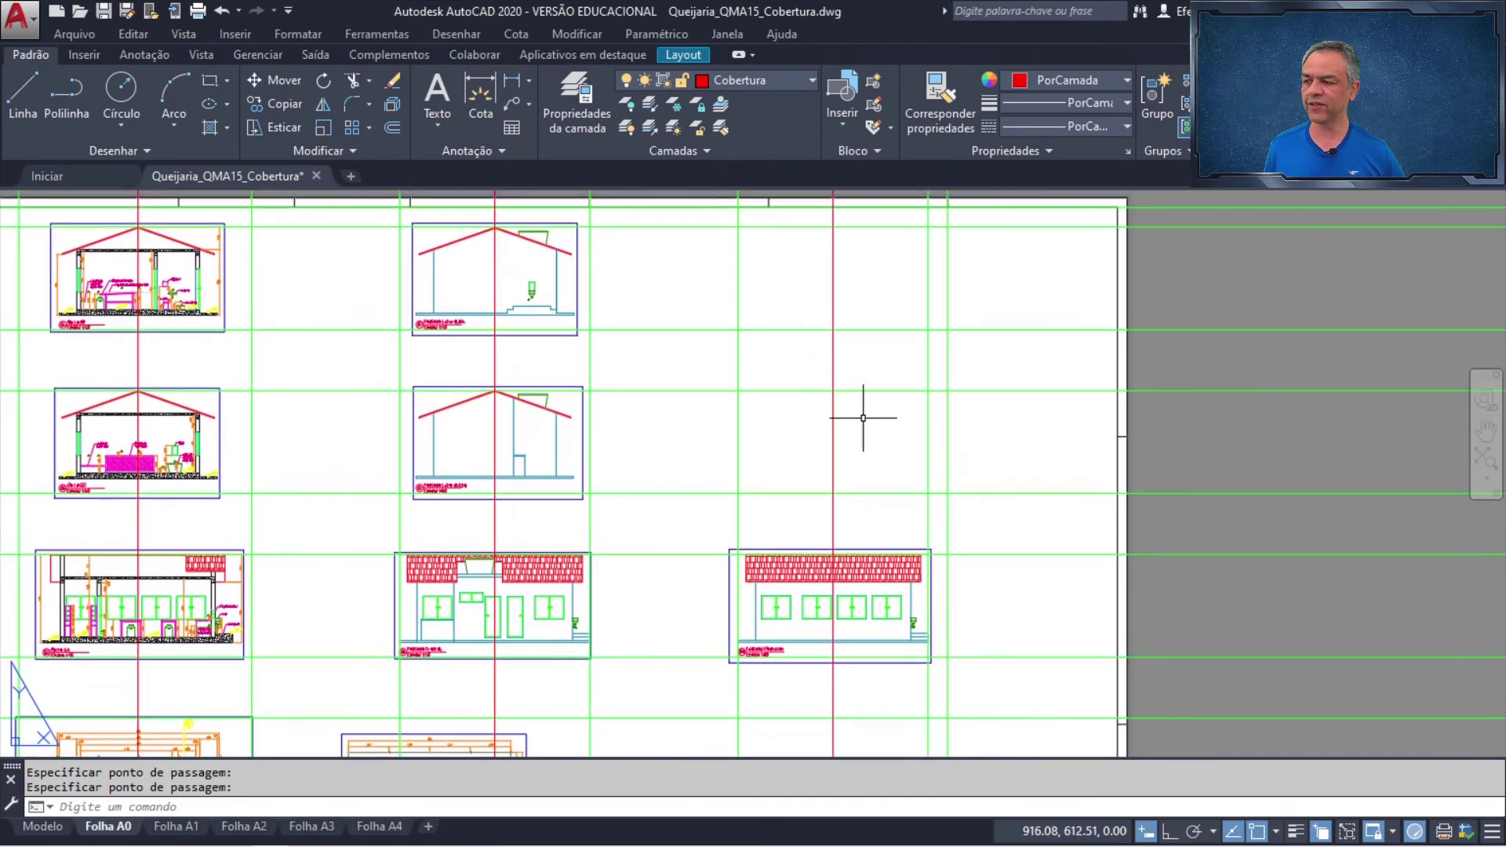
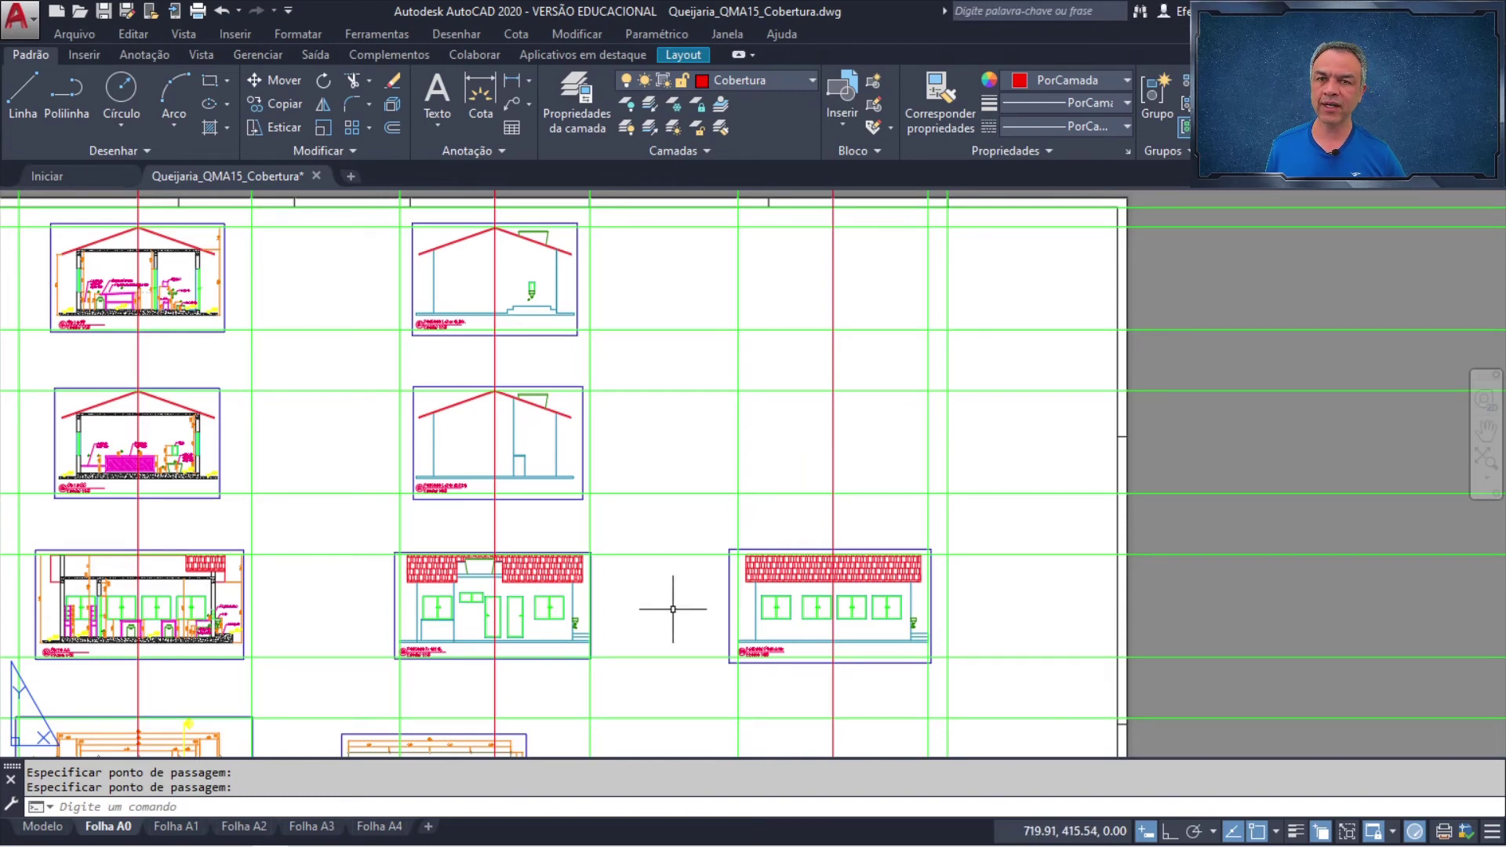
pyautogui.moveTo(673, 609); pyautogui.dragTo(881, 224, button='middle')
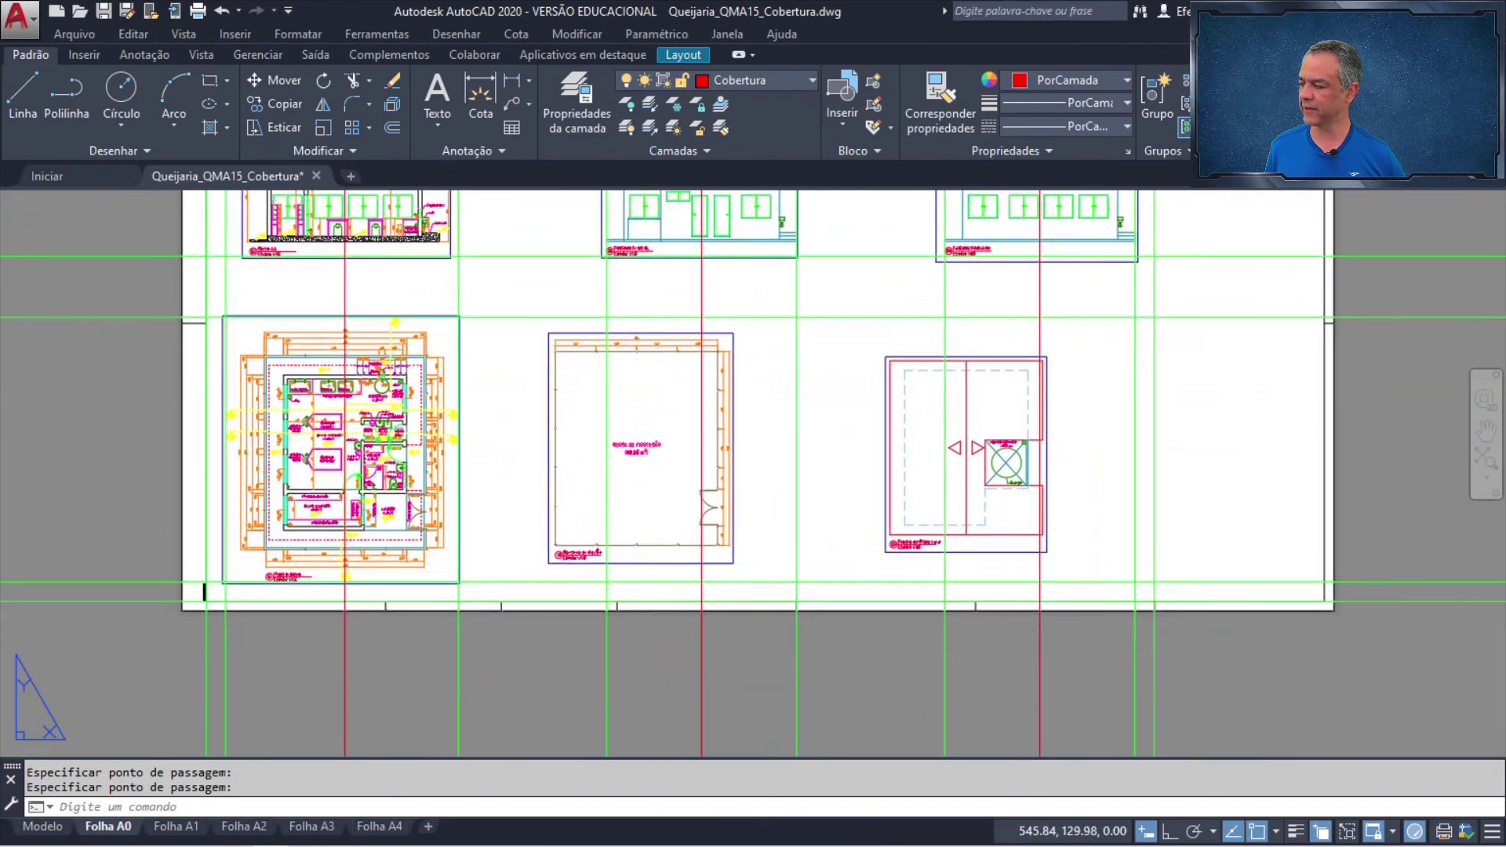
pyautogui.moveTo(490, 559); pyautogui.dragTo(538, 481, button='middle')
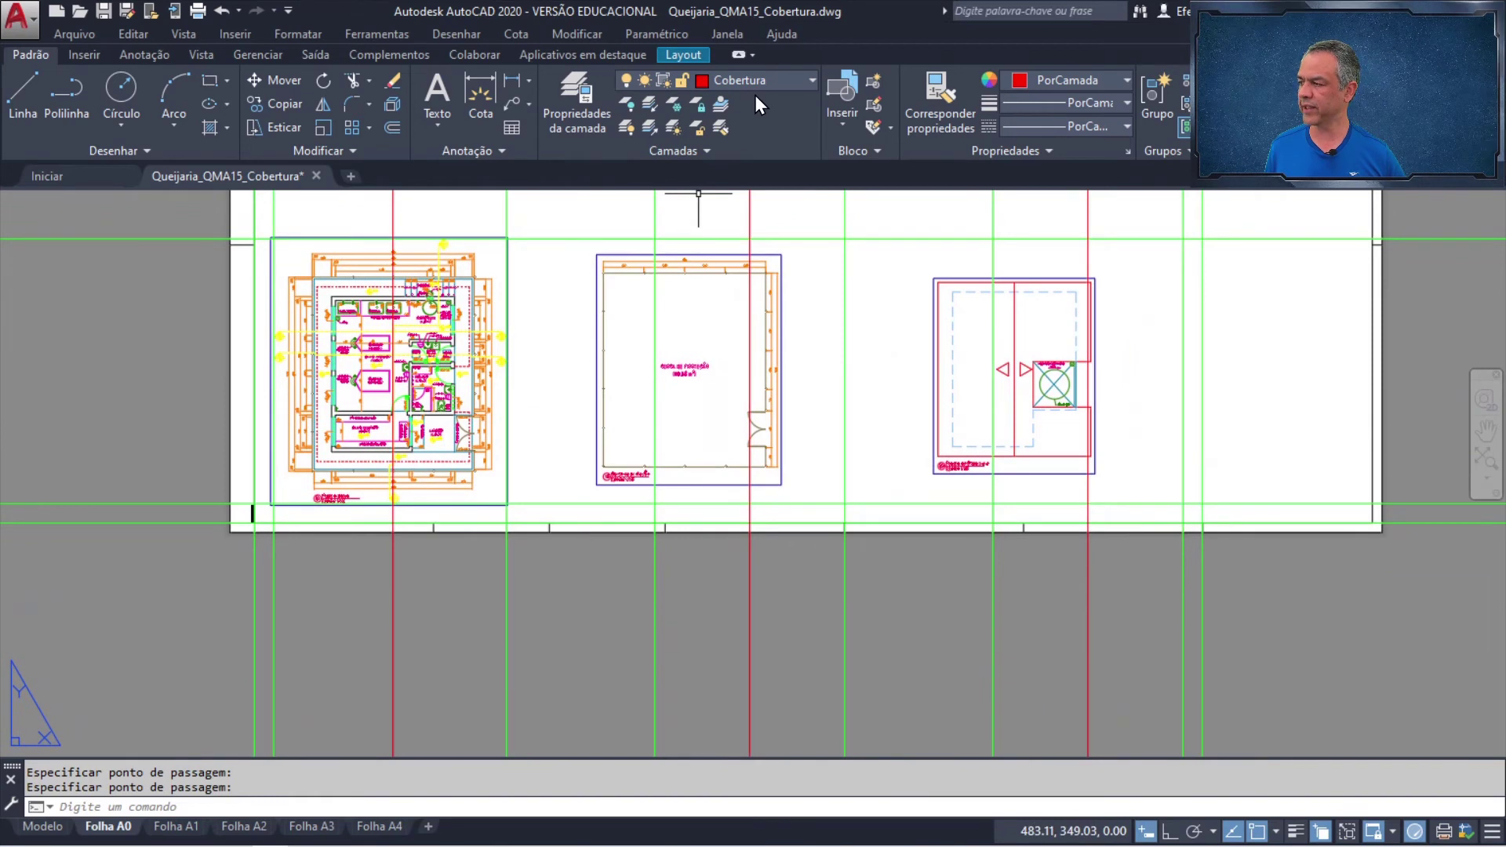
pyautogui.click(149, 151)
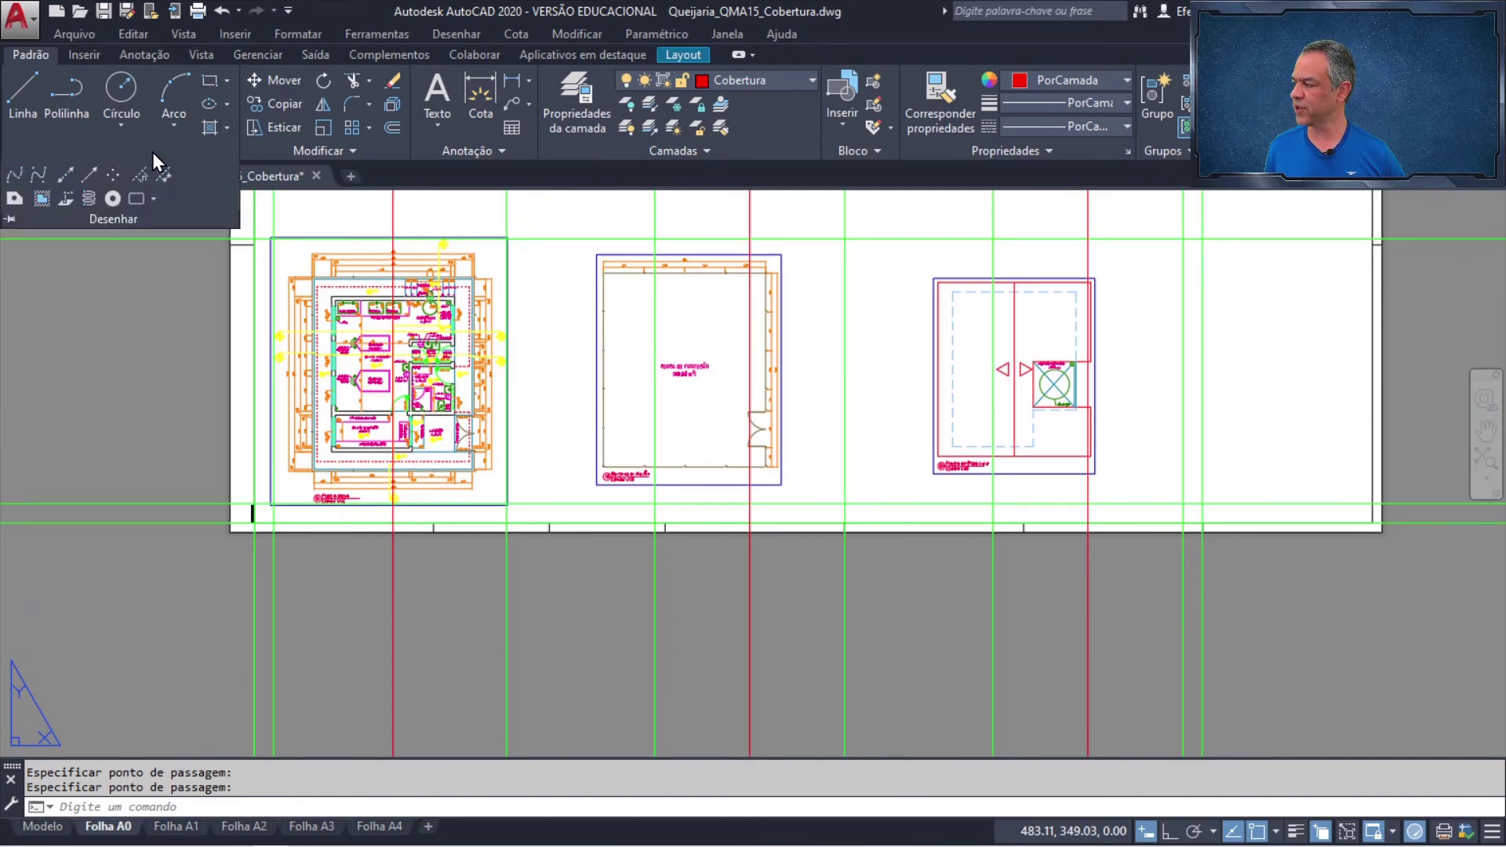
pyautogui.click(67, 176)
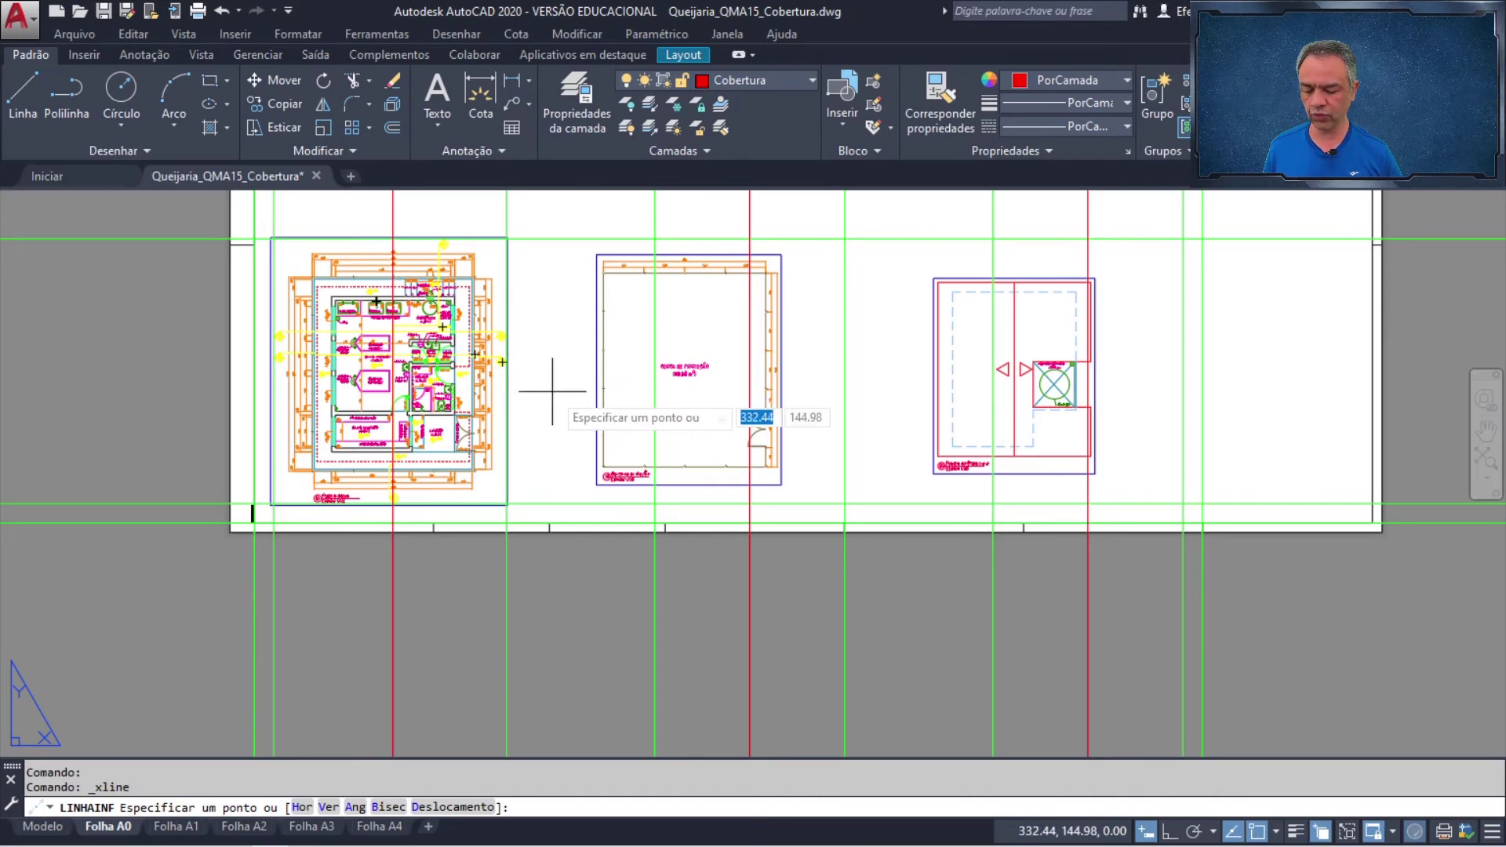
pyautogui.press('Down')
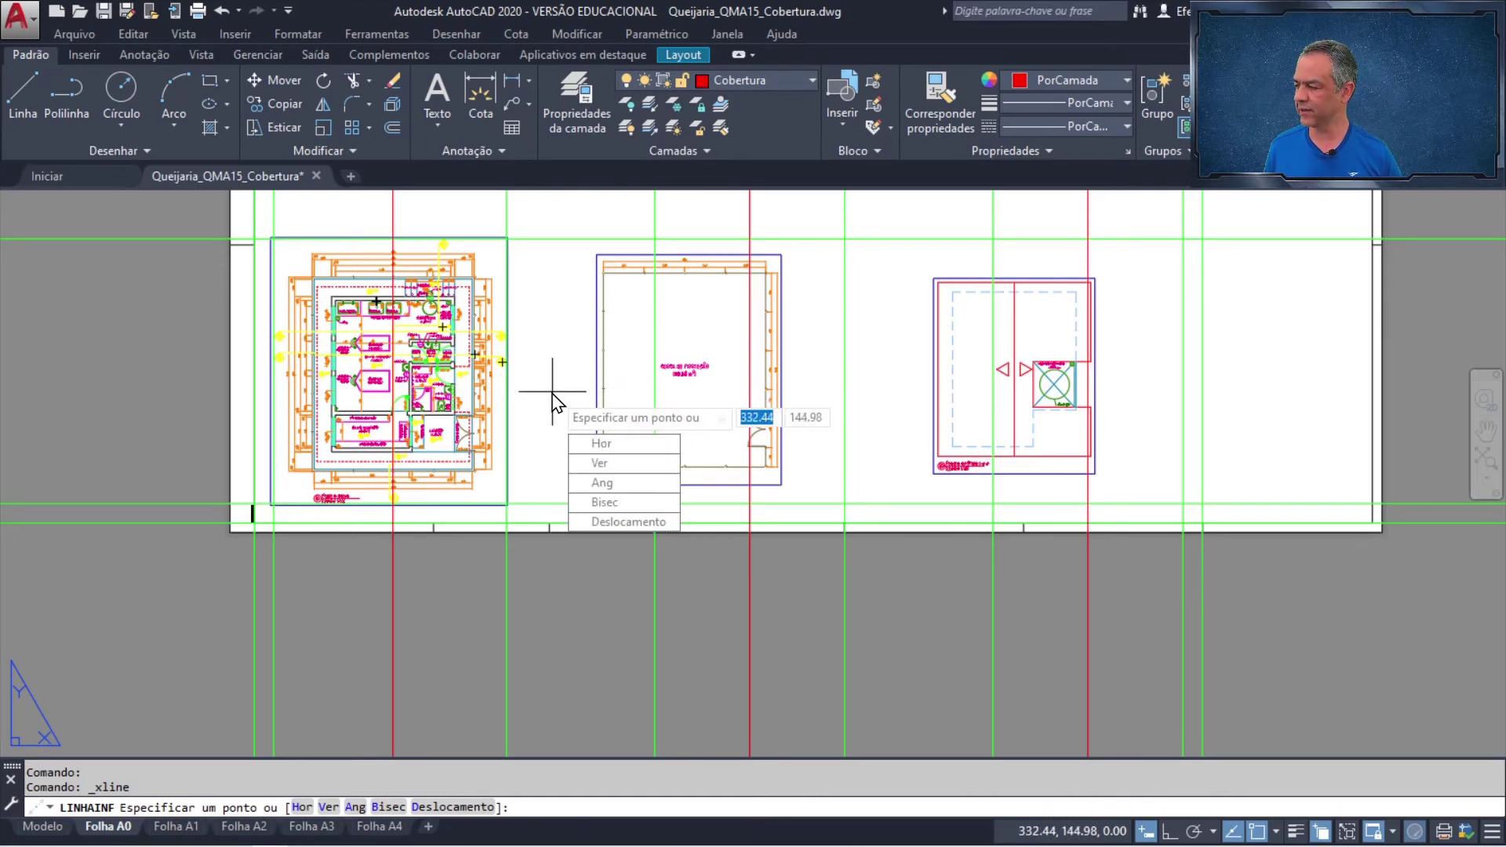
pyautogui.click(590, 451)
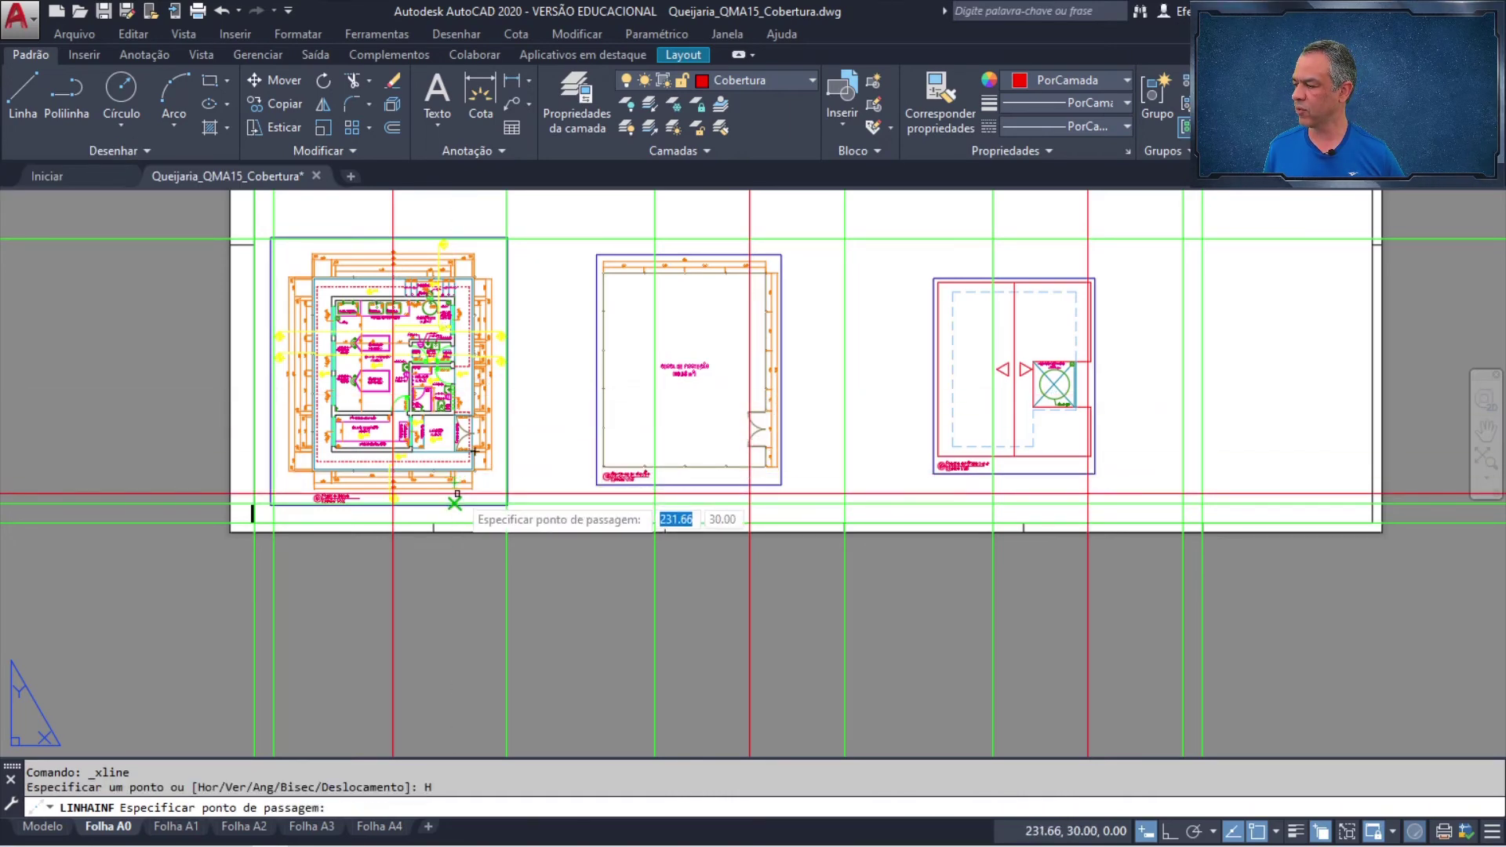
pyautogui.scroll(3, 470, 479)
pyautogui.scroll(3, 537, 460)
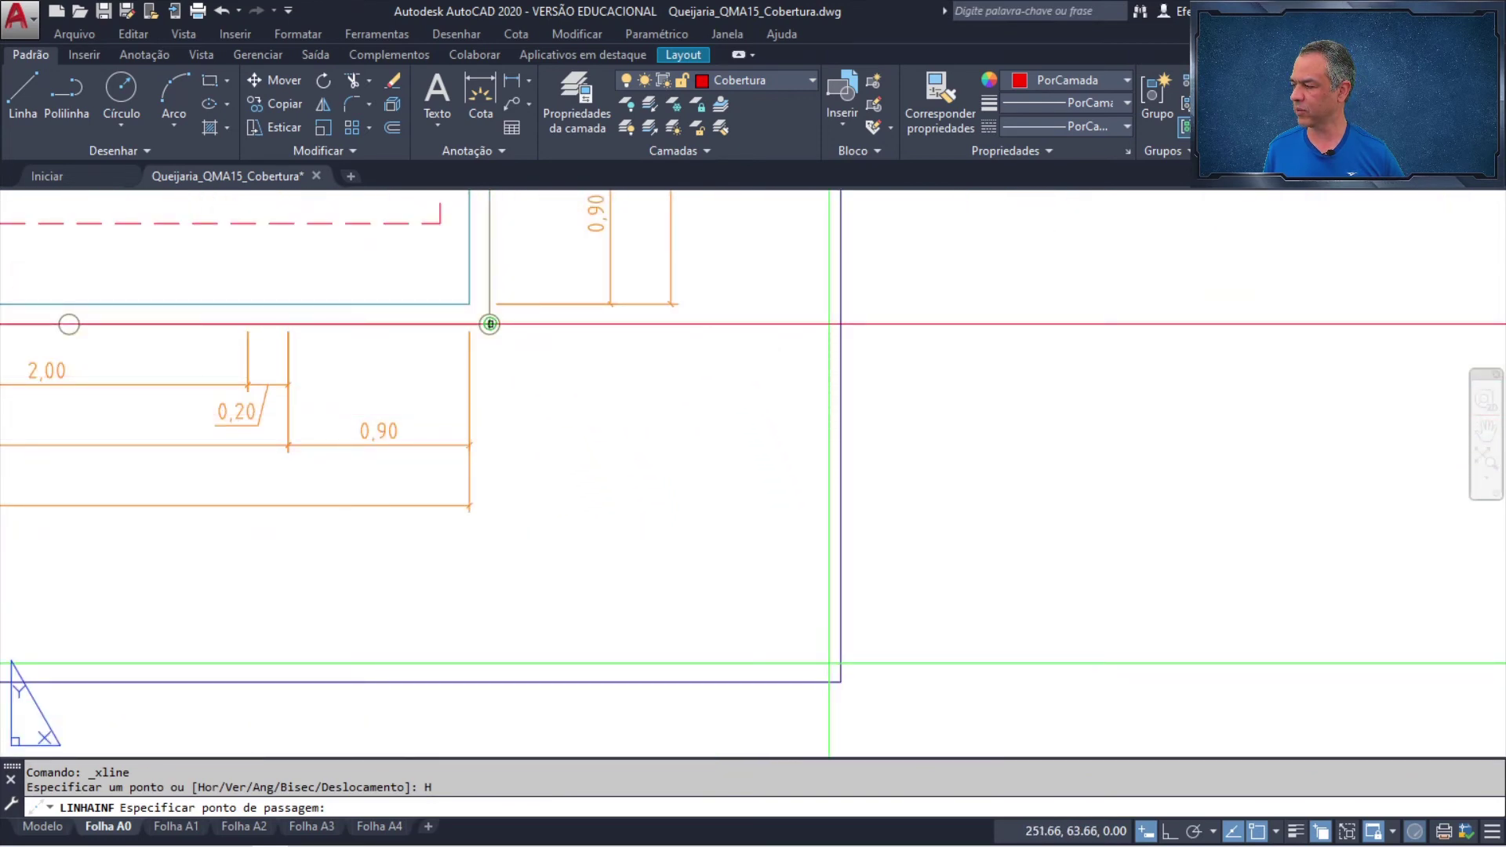
pyautogui.click(489, 324)
pyautogui.press('Return')
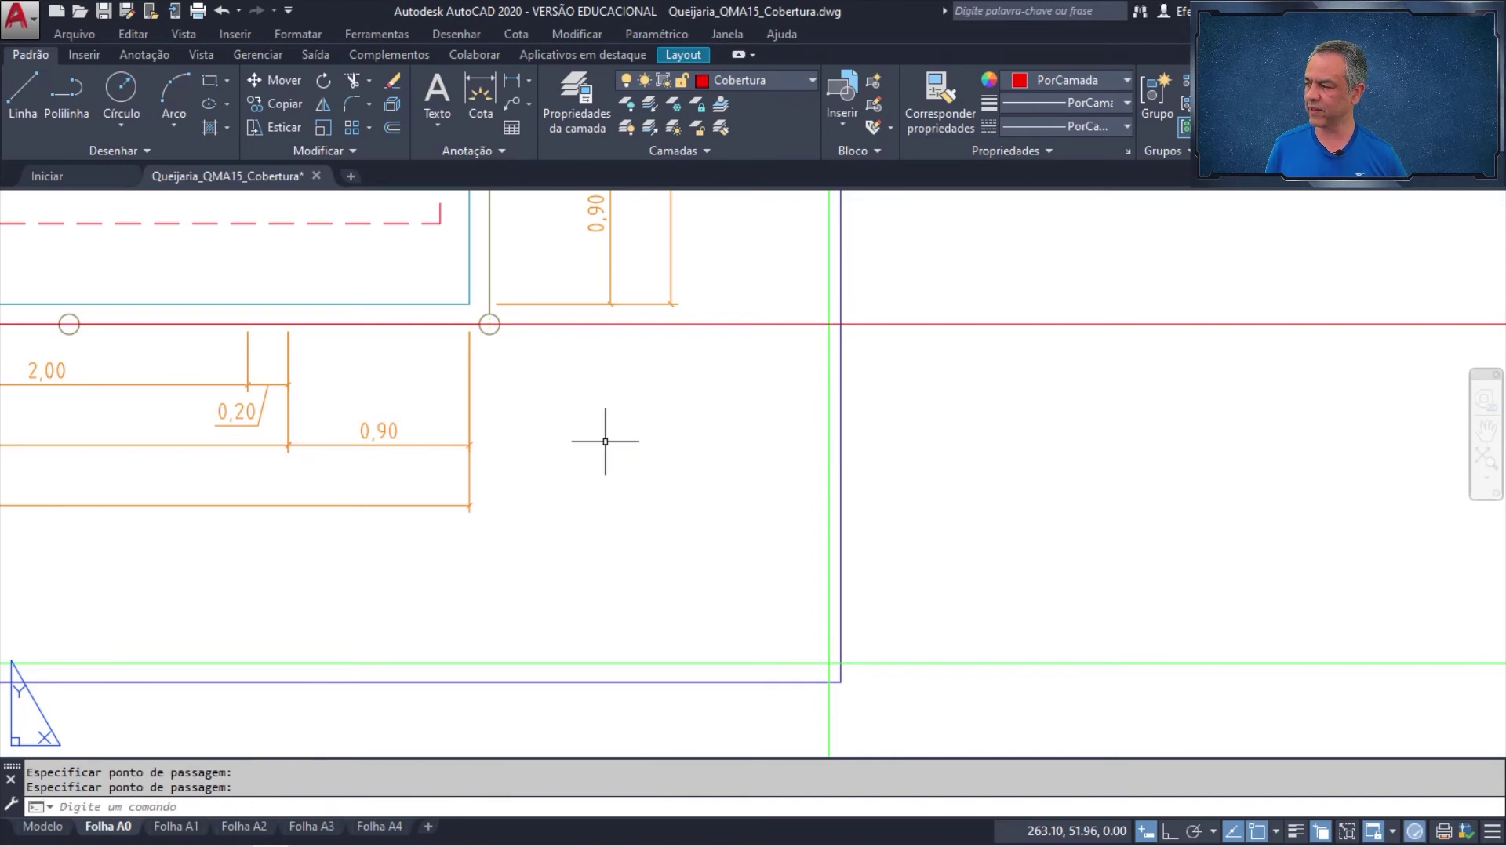
# - Move the Cerca de proteção viewport so its middle lower fence post meets its column's red centre line and the red horizontal line
pyautogui.scroll(-2, 603, 441)
pyautogui.scroll(-6, 604, 442)
pyautogui.moveTo(952, 482); pyautogui.dragTo(713, 531, button='middle')
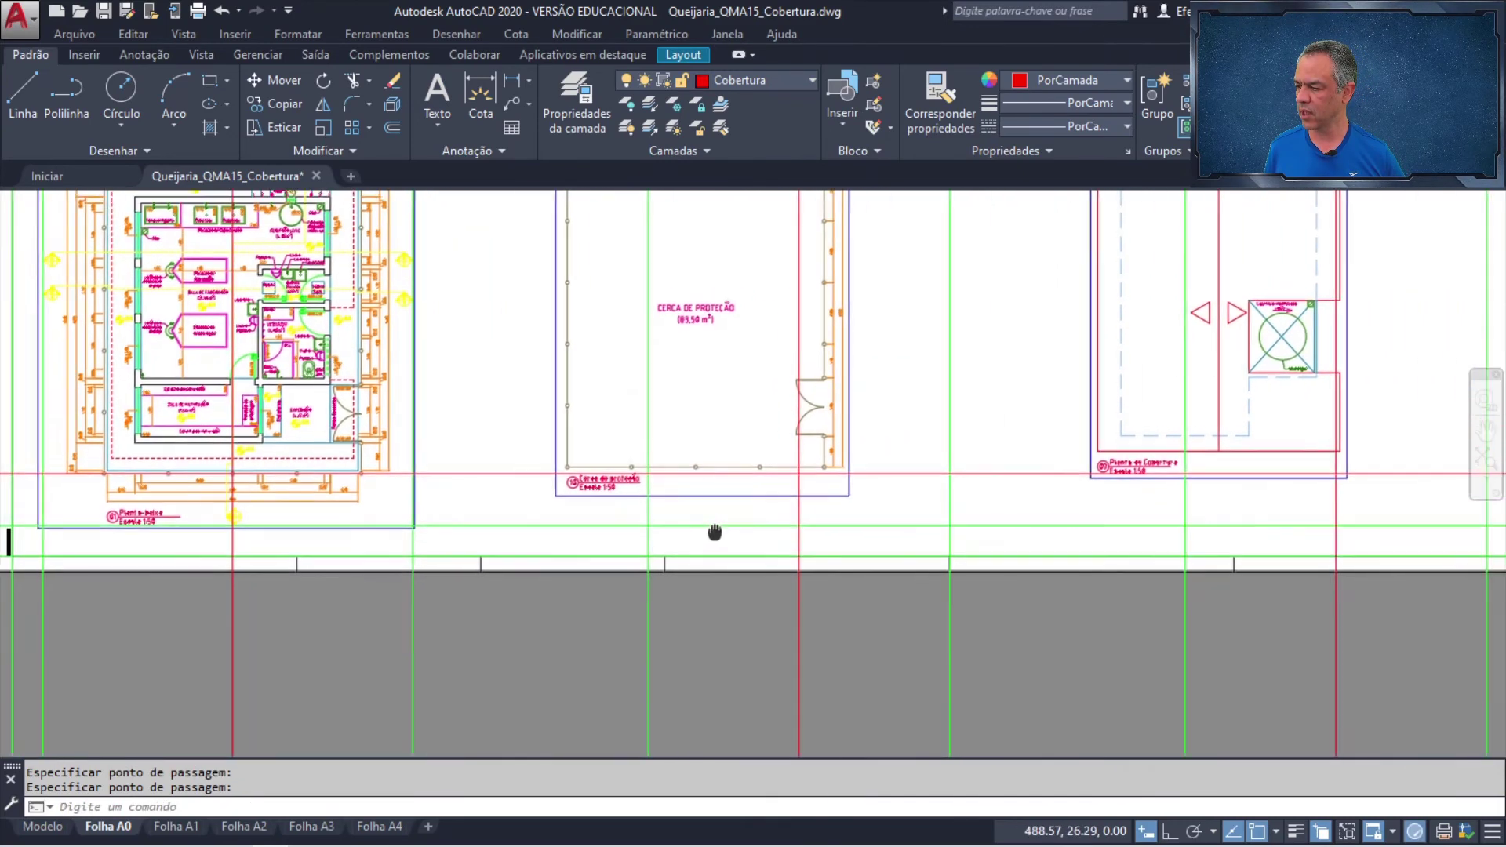
pyautogui.scroll(2, 638, 510)
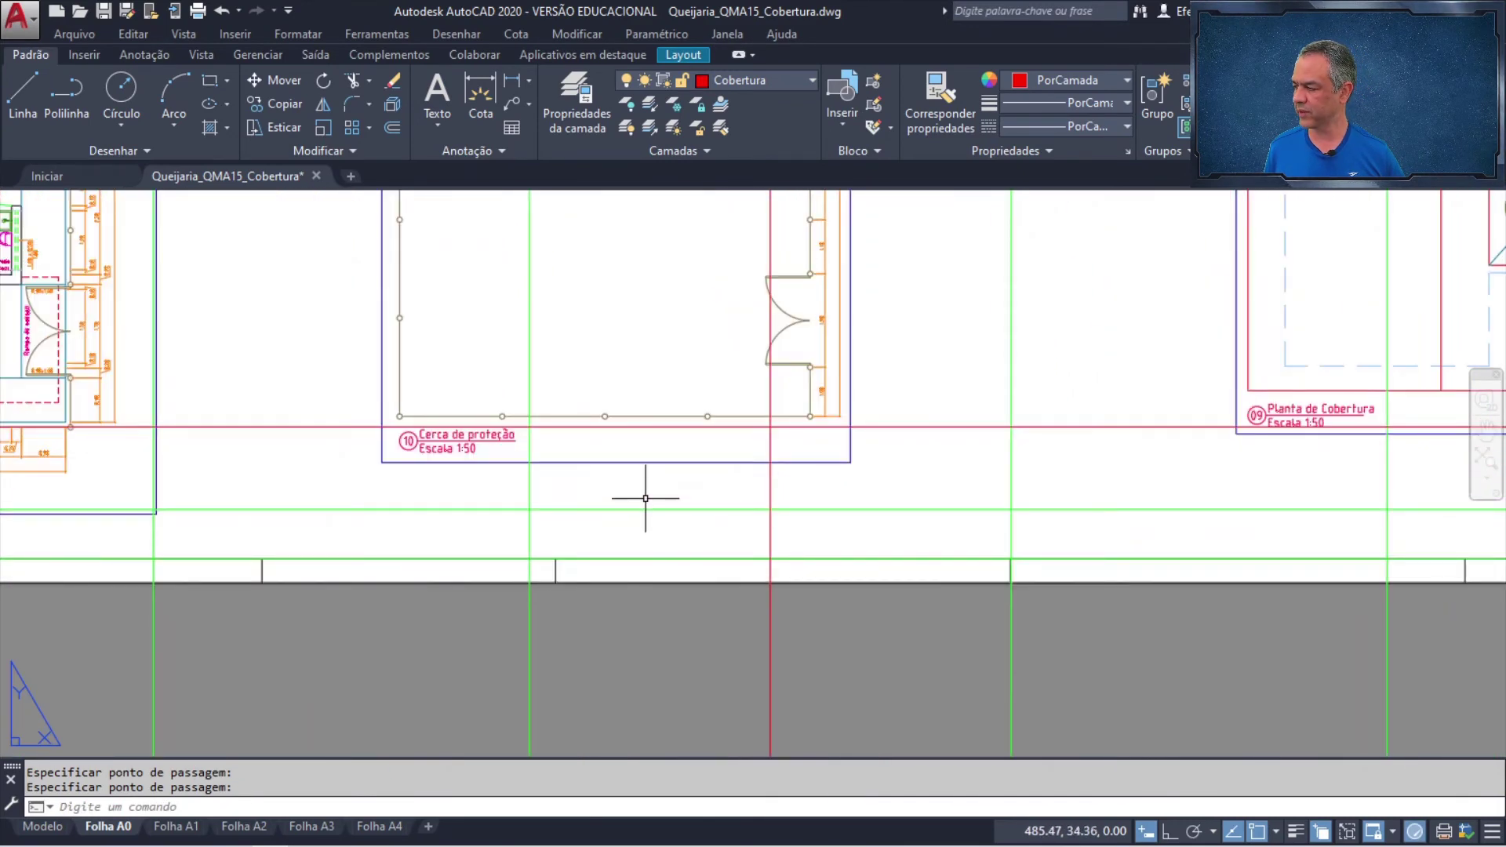
pyautogui.click(280, 83)
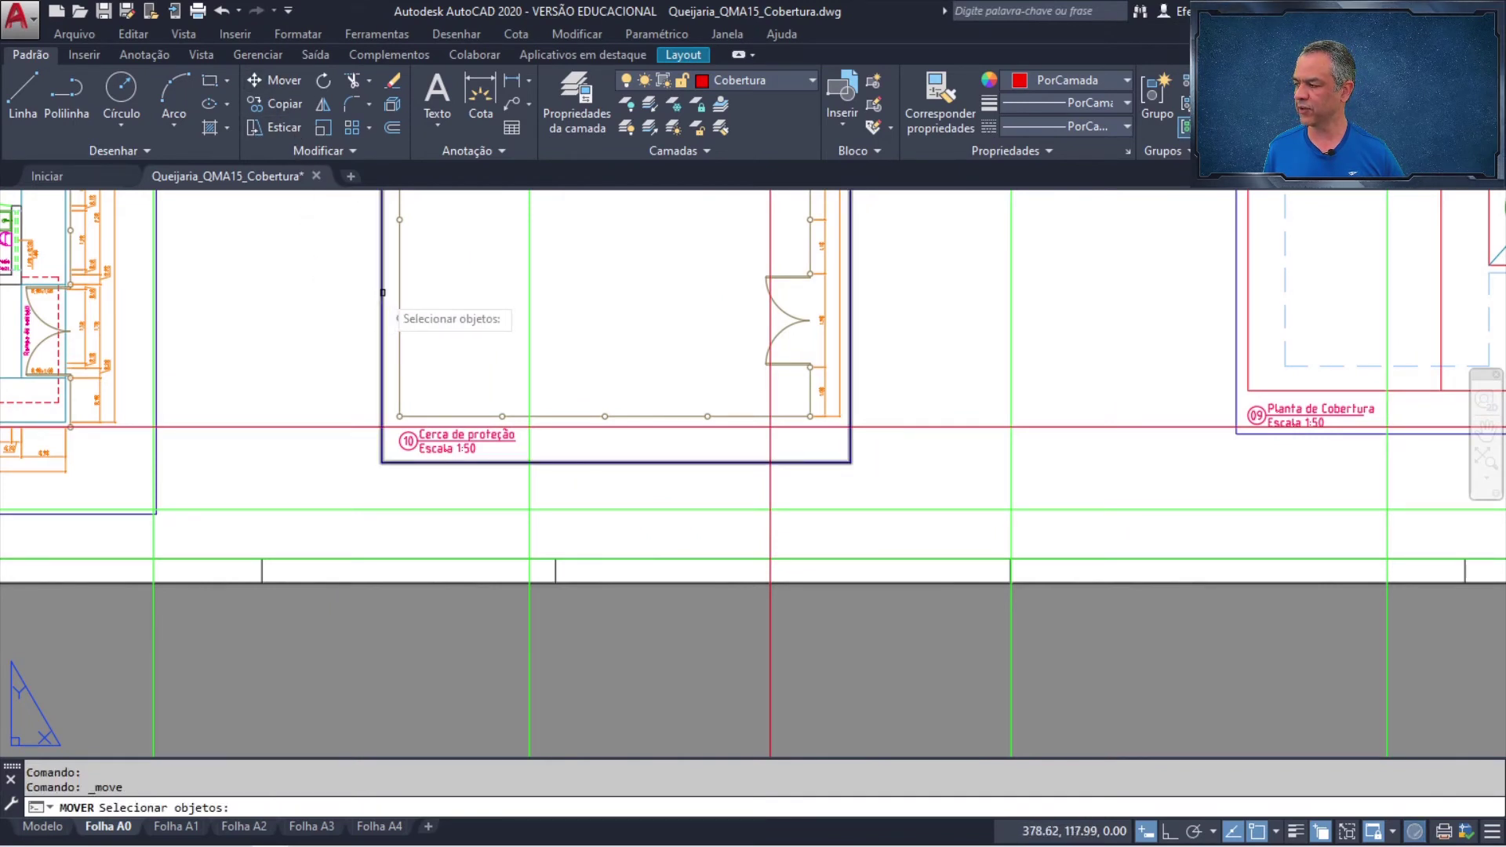
pyautogui.click(383, 293)
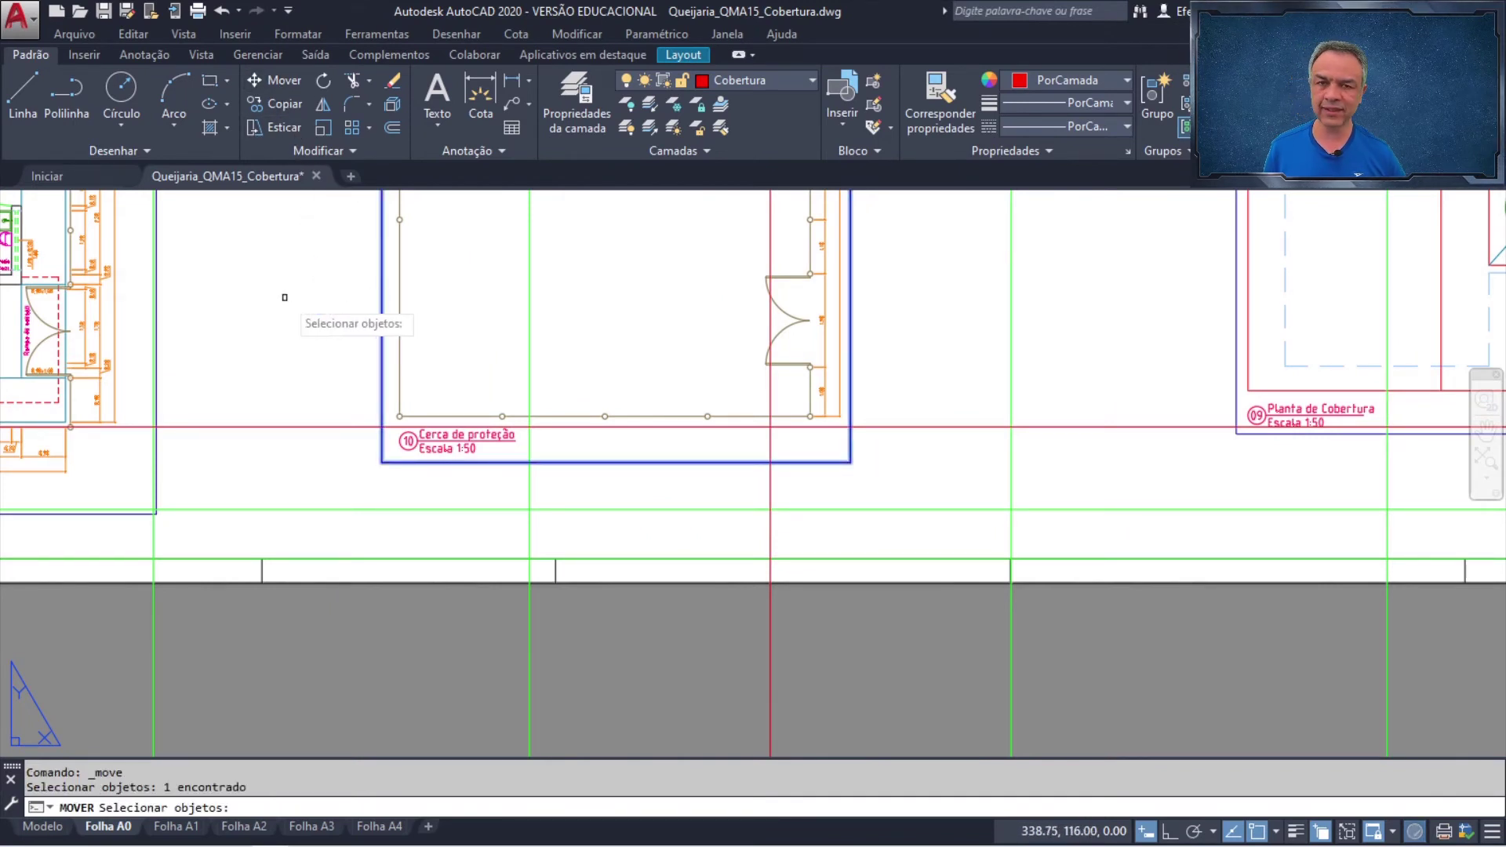
pyautogui.press('Return')
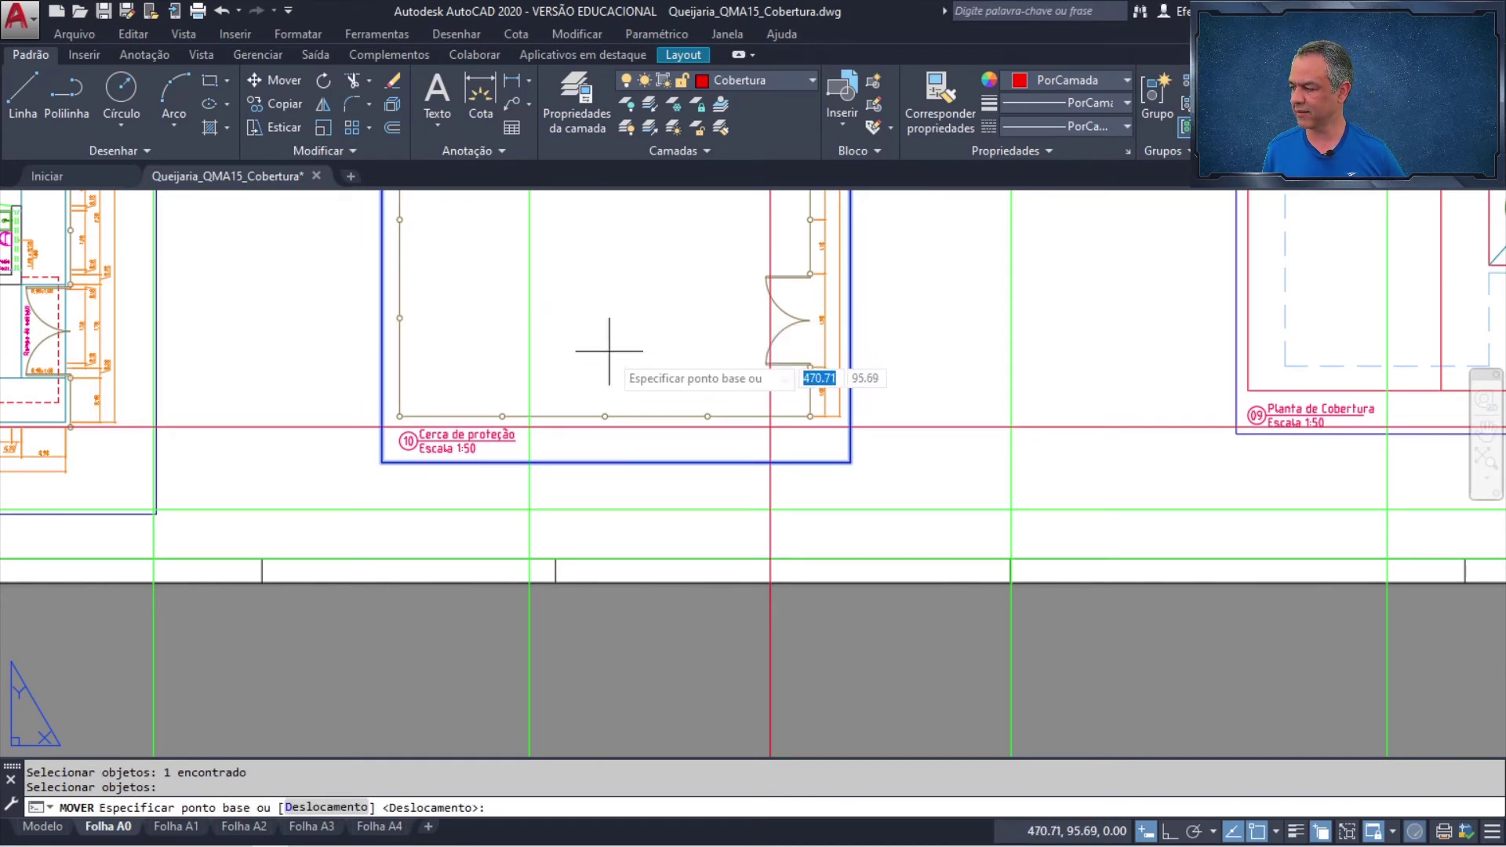
pyautogui.scroll(4, 611, 396)
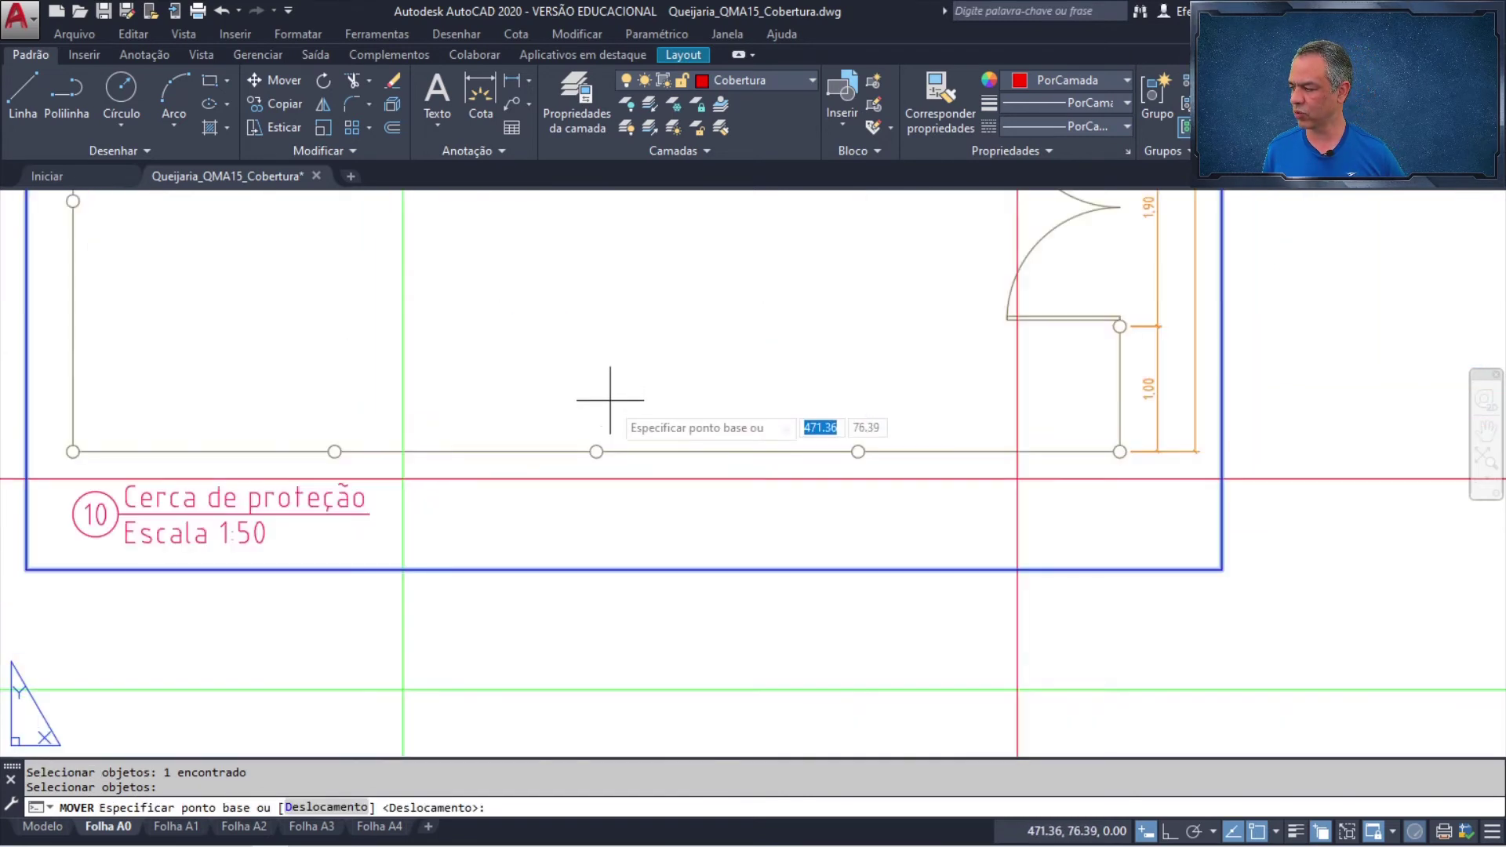
pyautogui.click(596, 451)
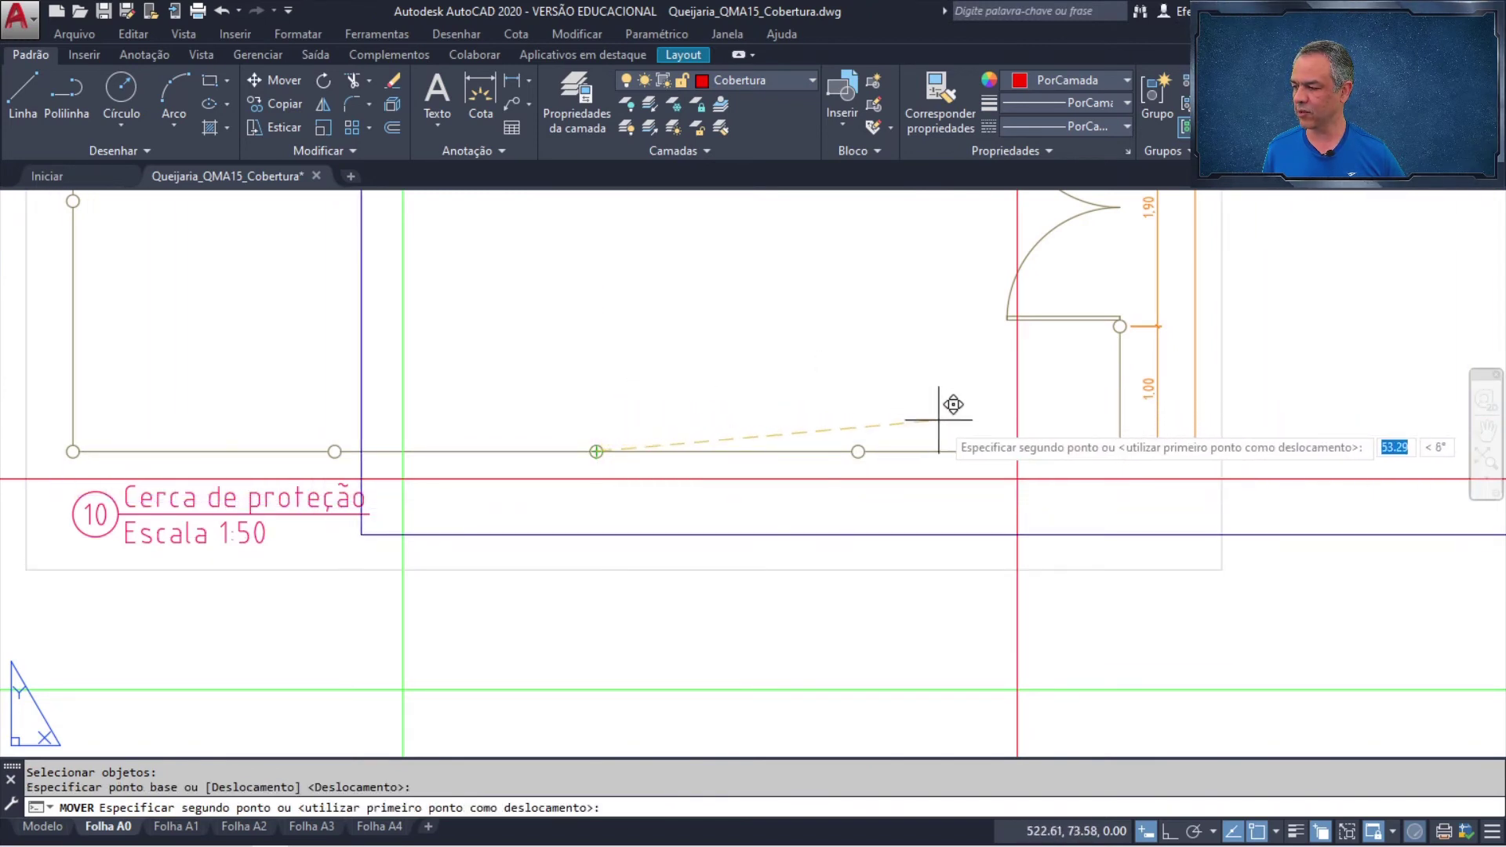
pyautogui.click(1017, 479)
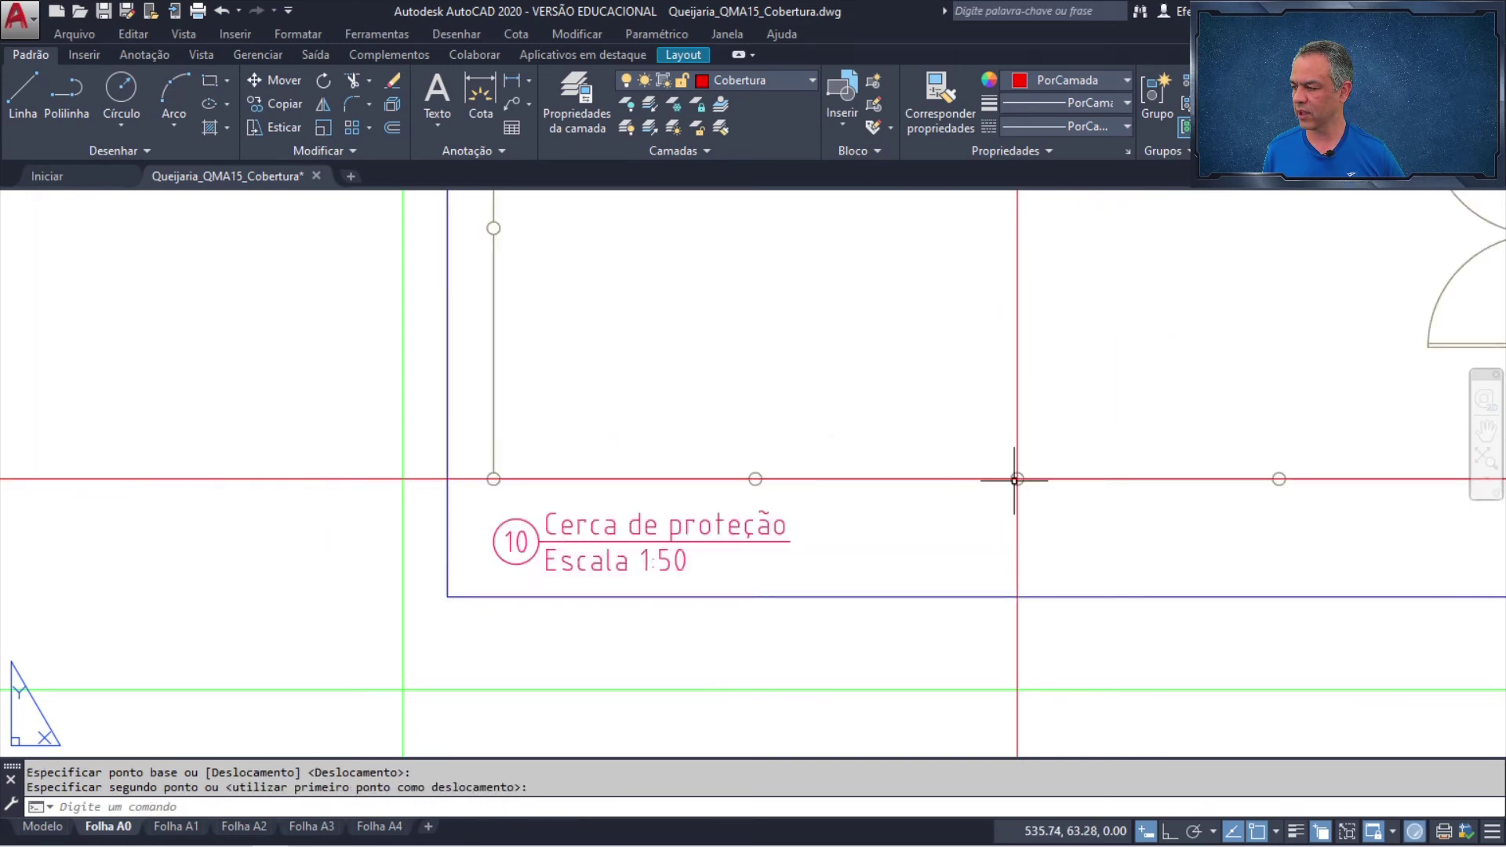
pyautogui.scroll(-10, 1014, 479)
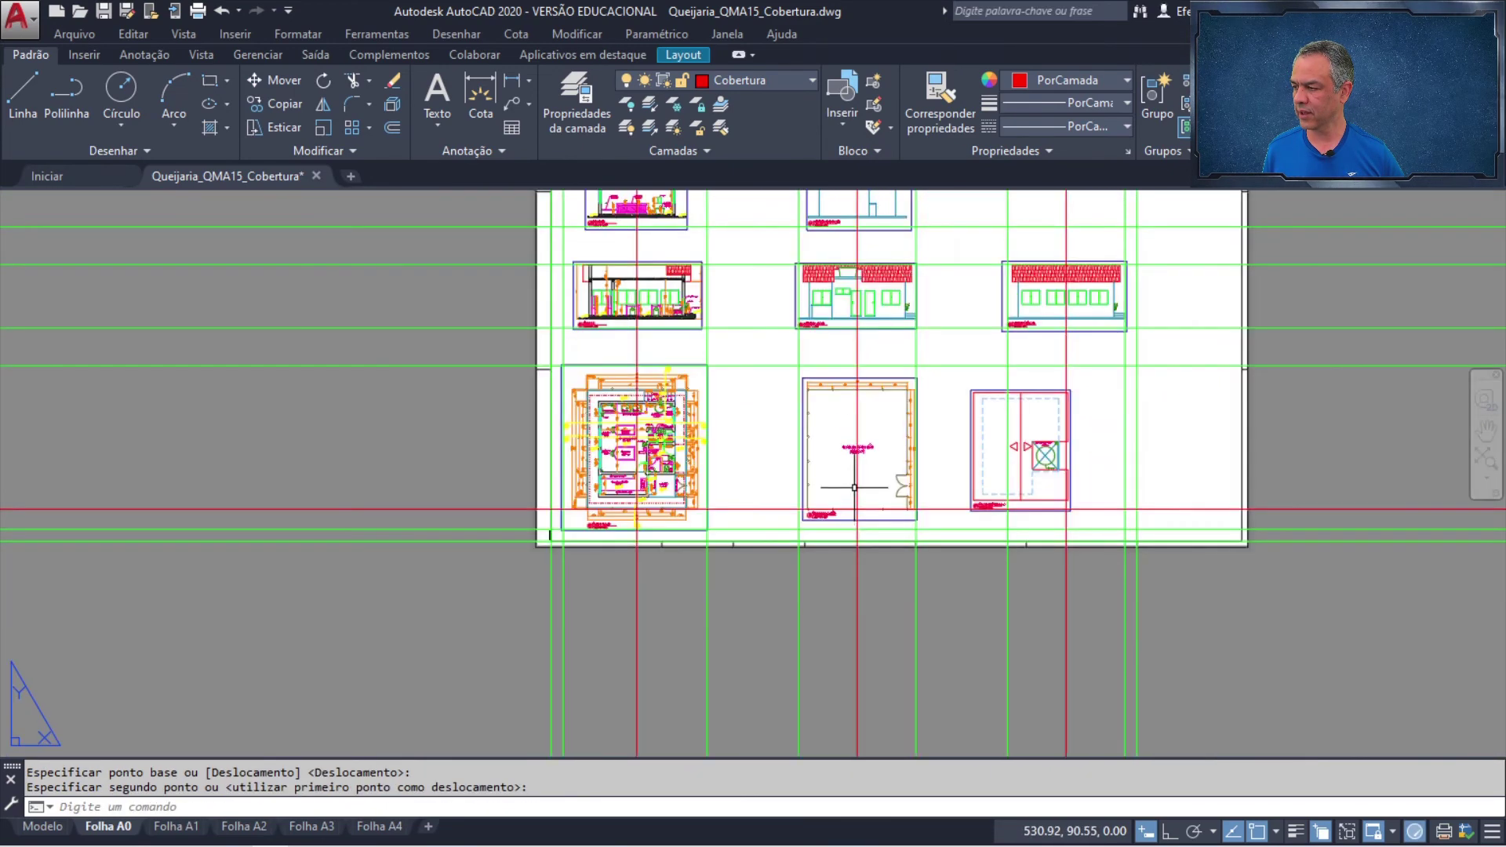
pyautogui.moveTo(854, 487); pyautogui.dragTo(764, 593, button='middle')
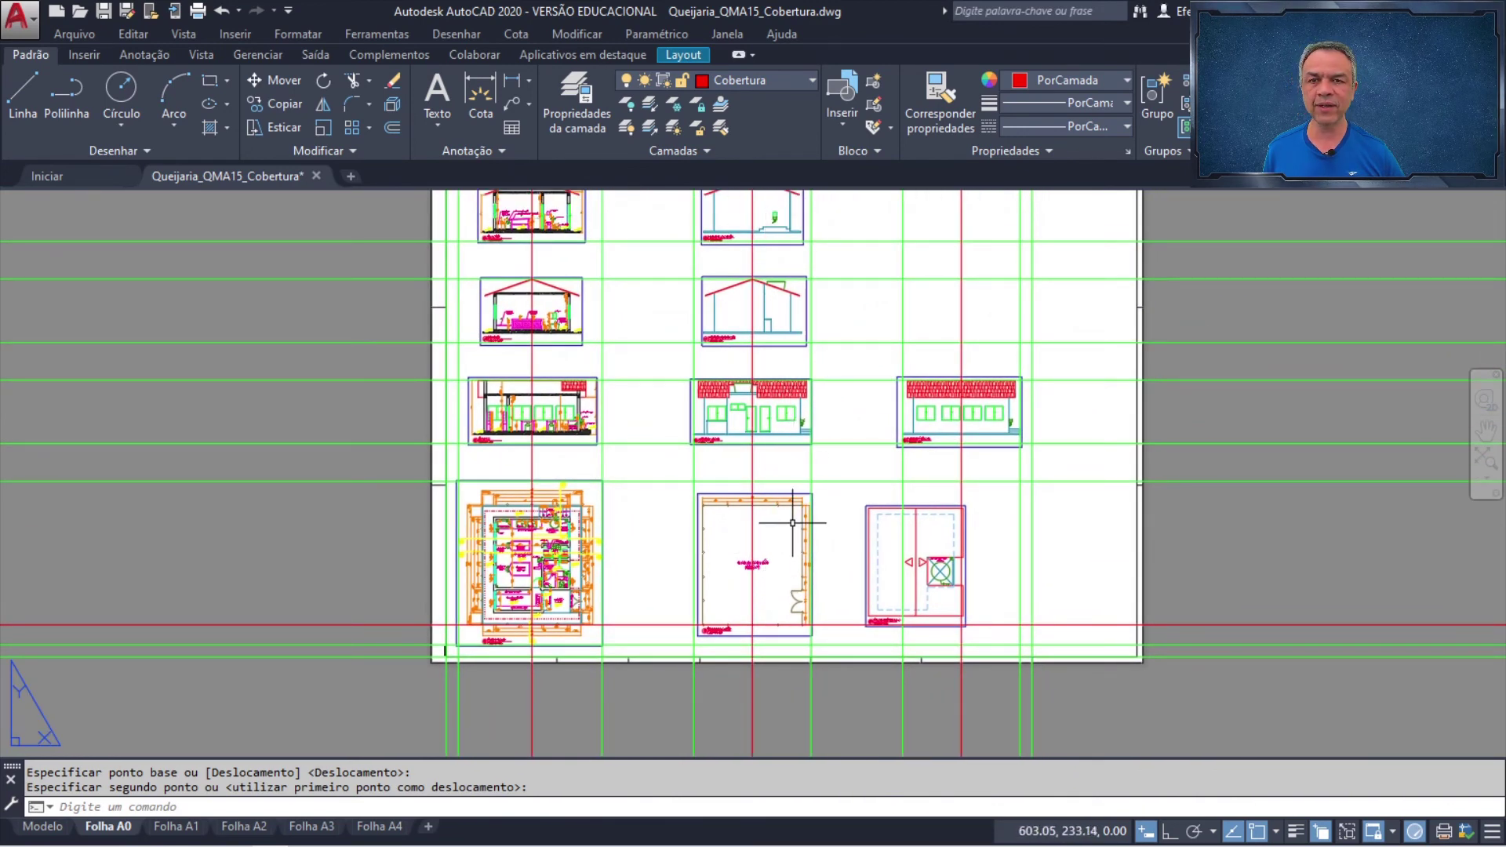
# - Shift the red horizontal construction line from the fence post to the lower-right corner of the Planta-baixa's dashed roof outline
pyautogui.scroll(-2, 771, 434)
pyautogui.scroll(4, 734, 552)
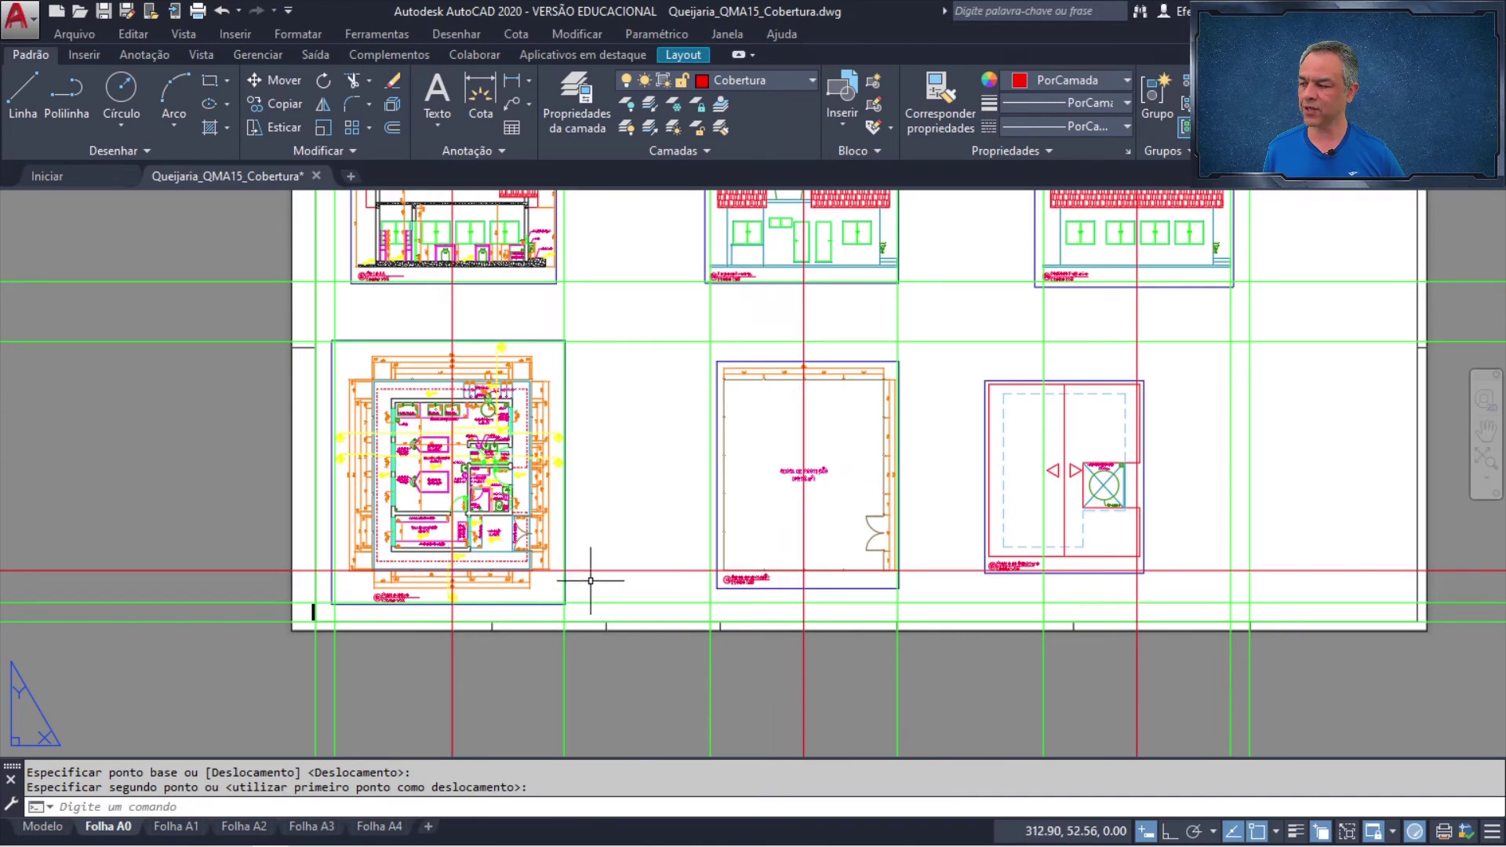
pyautogui.scroll(8, 524, 589)
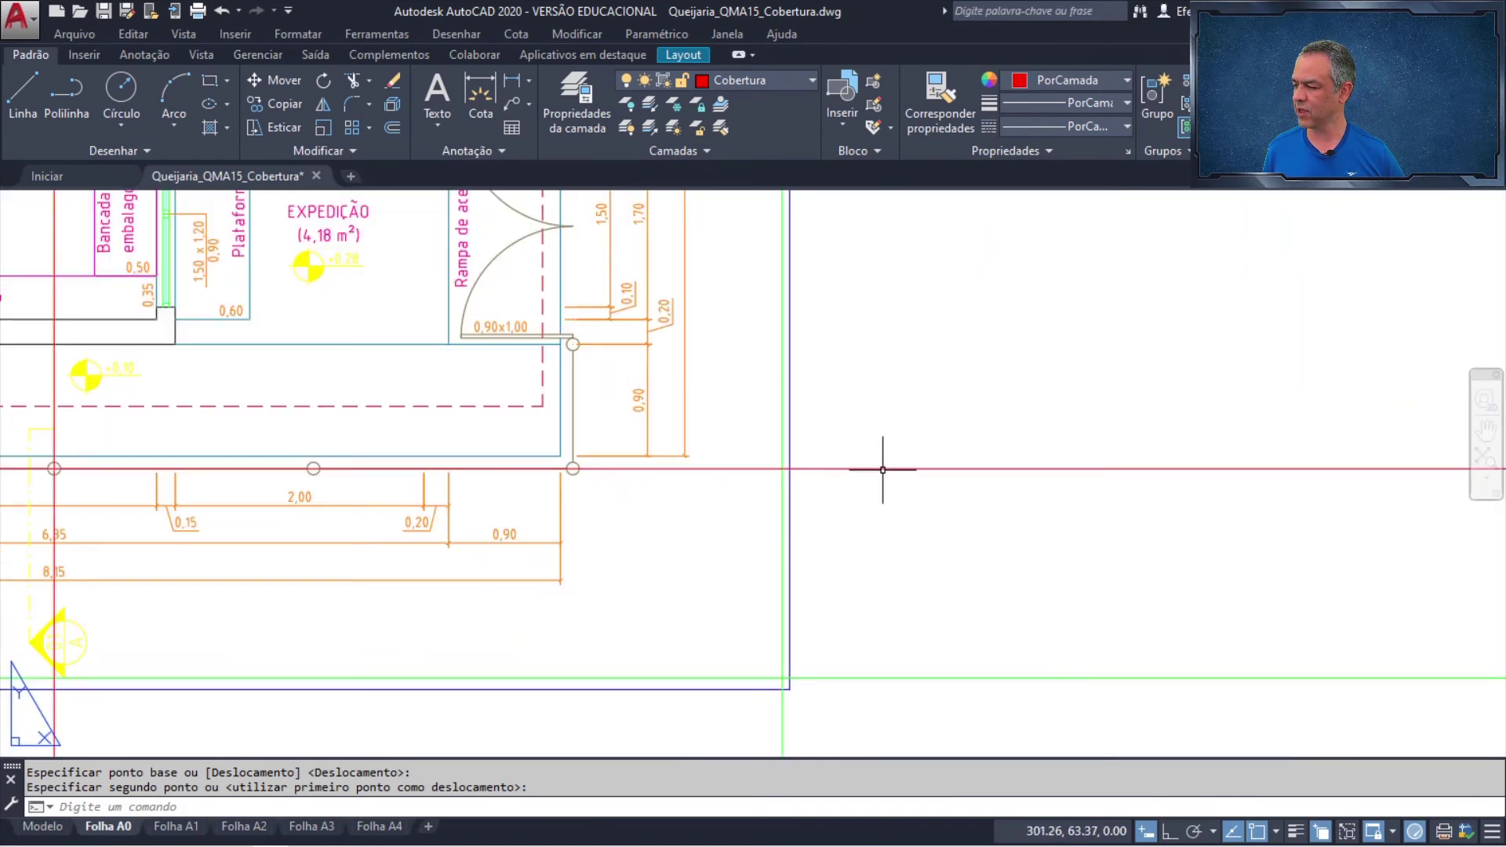
pyautogui.click(890, 469)
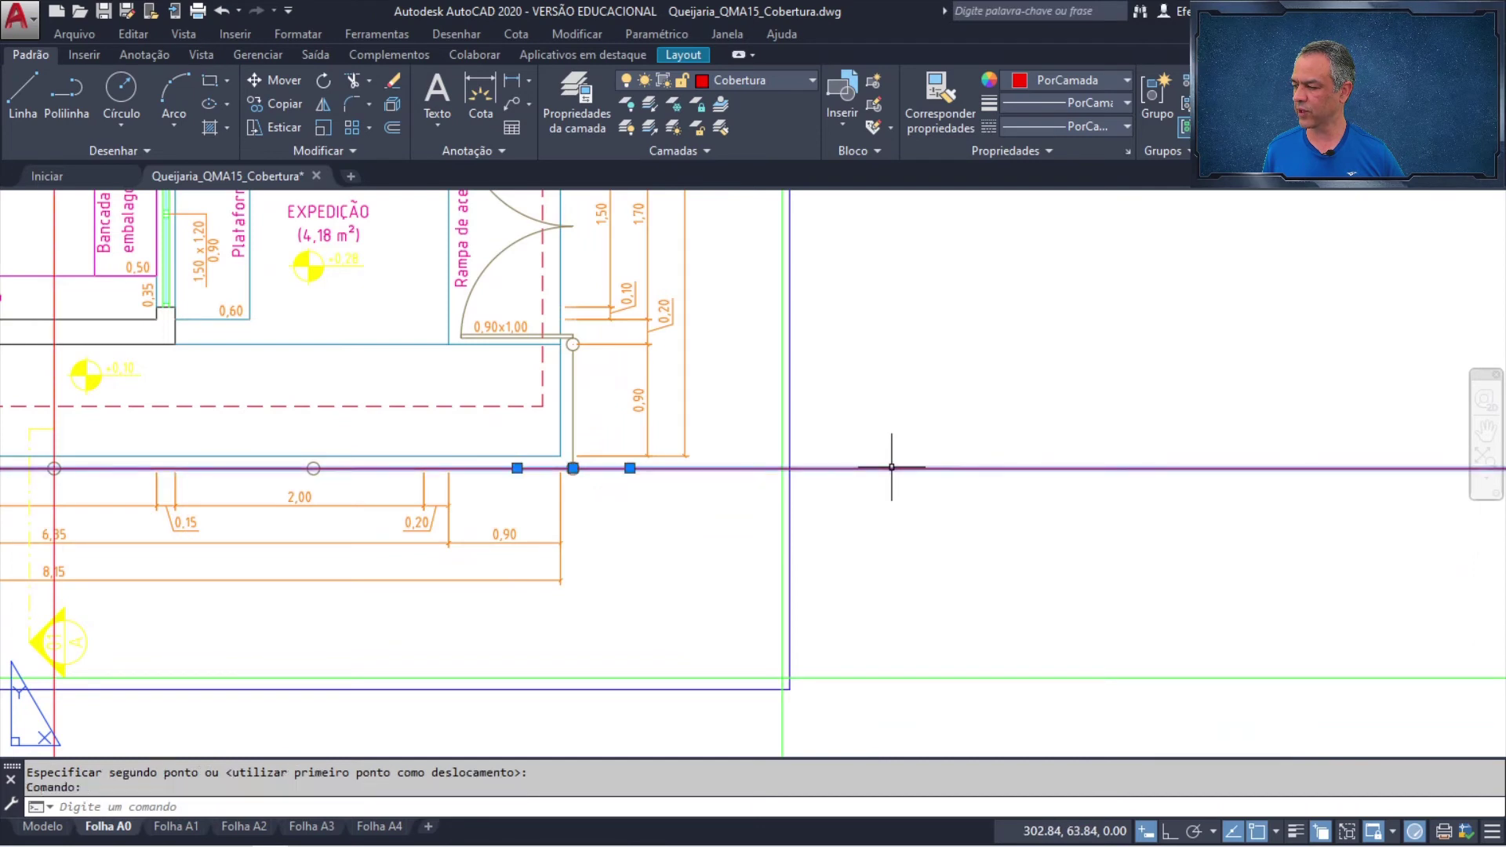
pyautogui.click(573, 468)
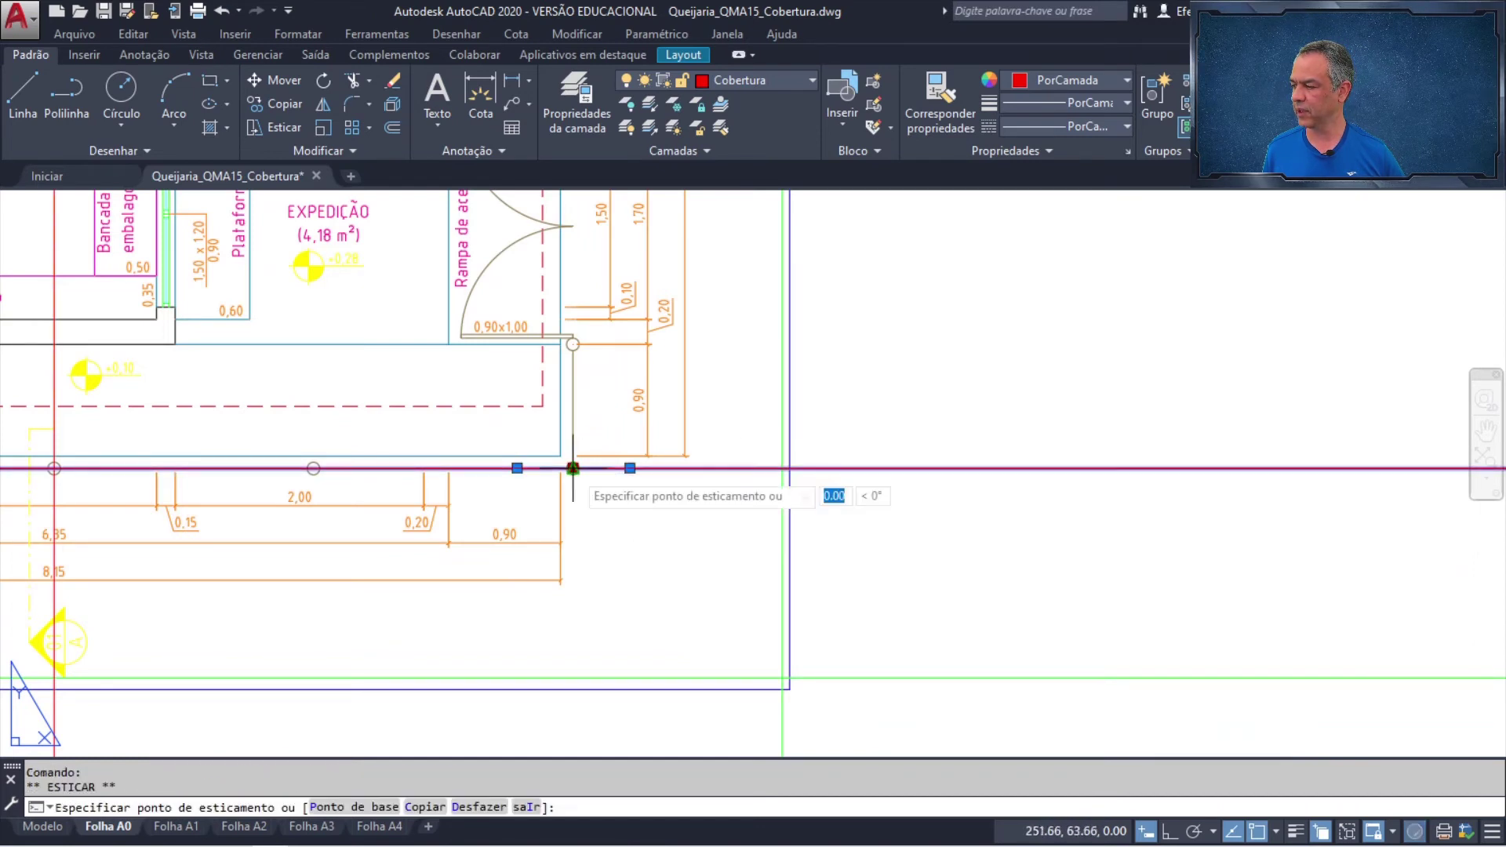
pyautogui.click(543, 406)
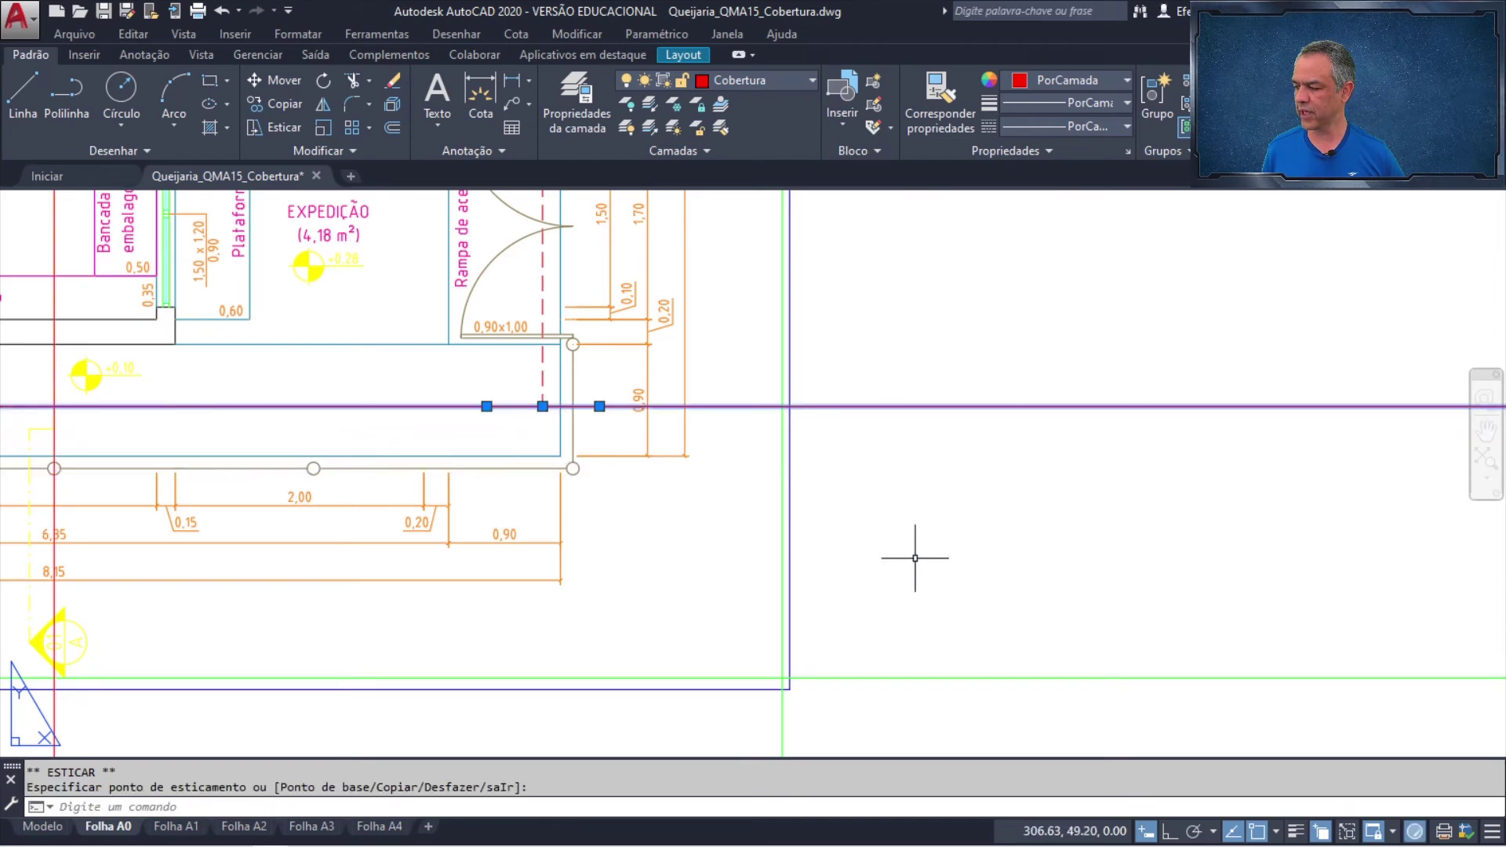
pyautogui.press('Escape')
pyautogui.scroll(-6, 914, 557)
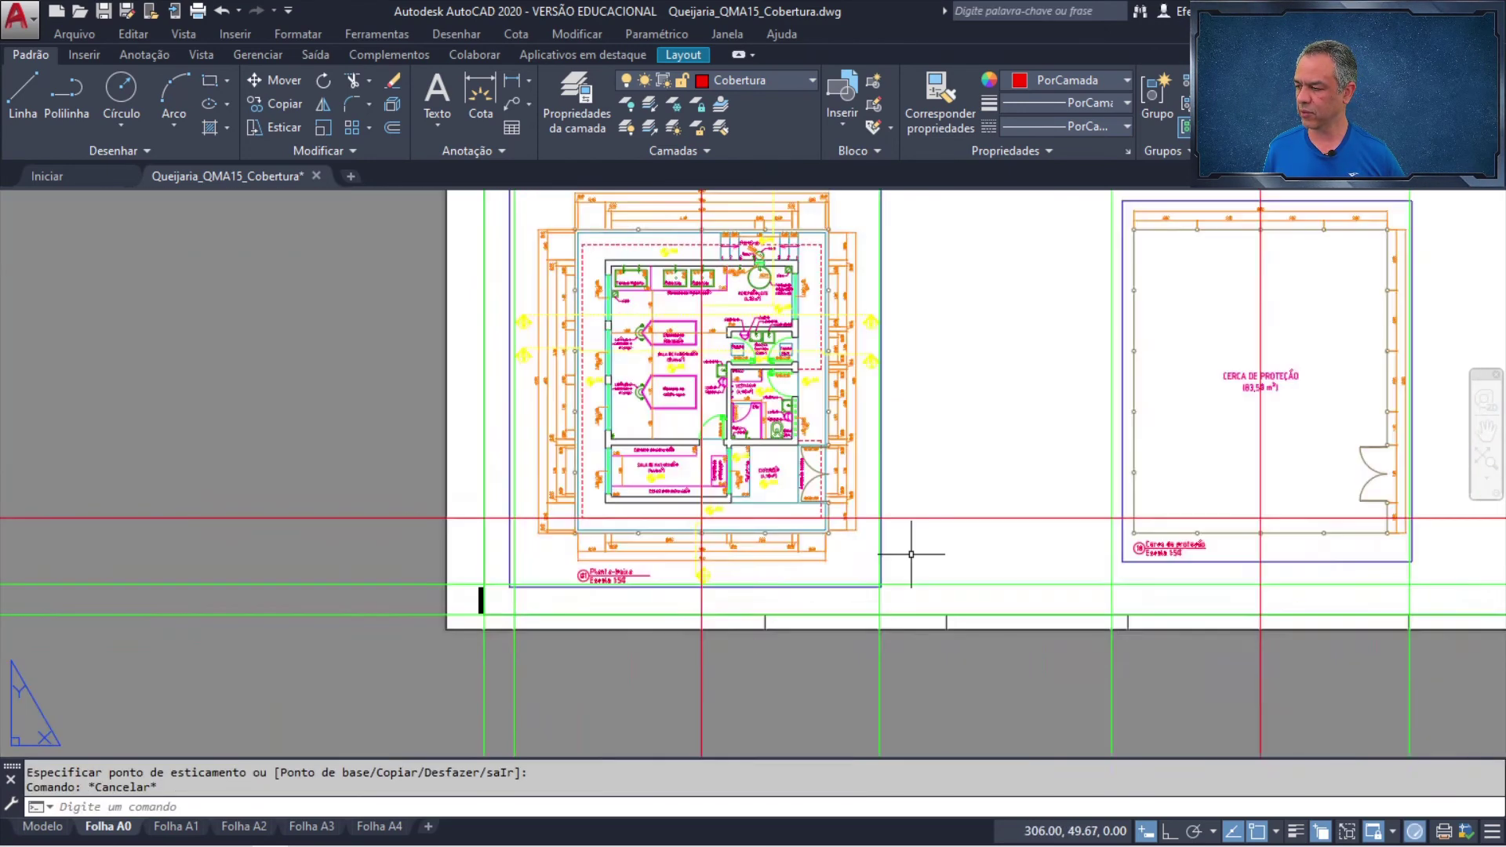
# - Move the Planta de Cobertura viewport so its ridge line's lower end meets the red horizontal line and its column's red centre line
pyautogui.moveTo(1200, 515); pyautogui.dragTo(632, 510, button='middle')
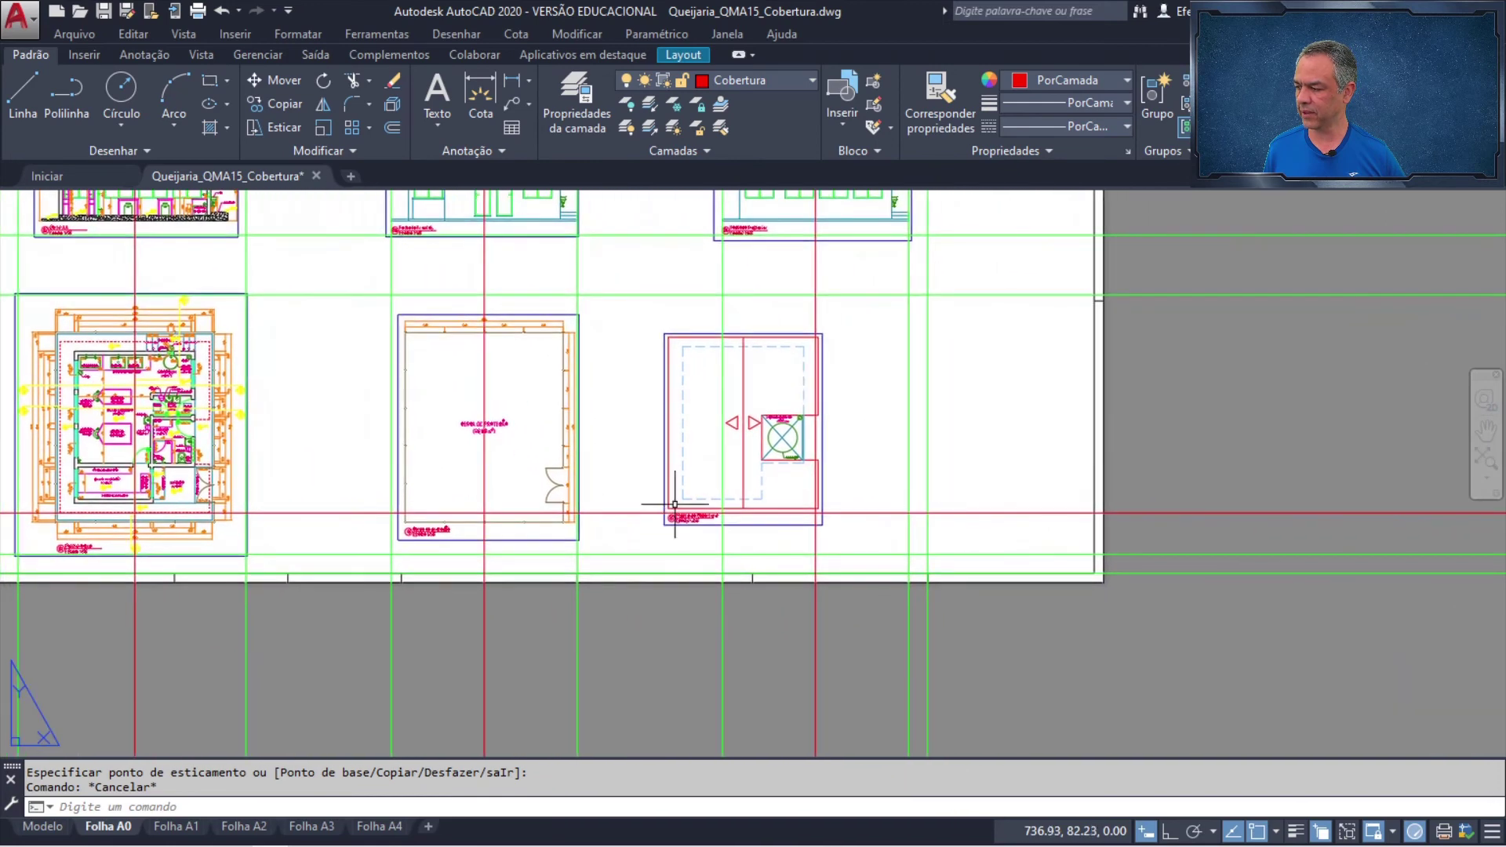
pyautogui.scroll(4, 723, 533)
pyautogui.scroll(2, 748, 519)
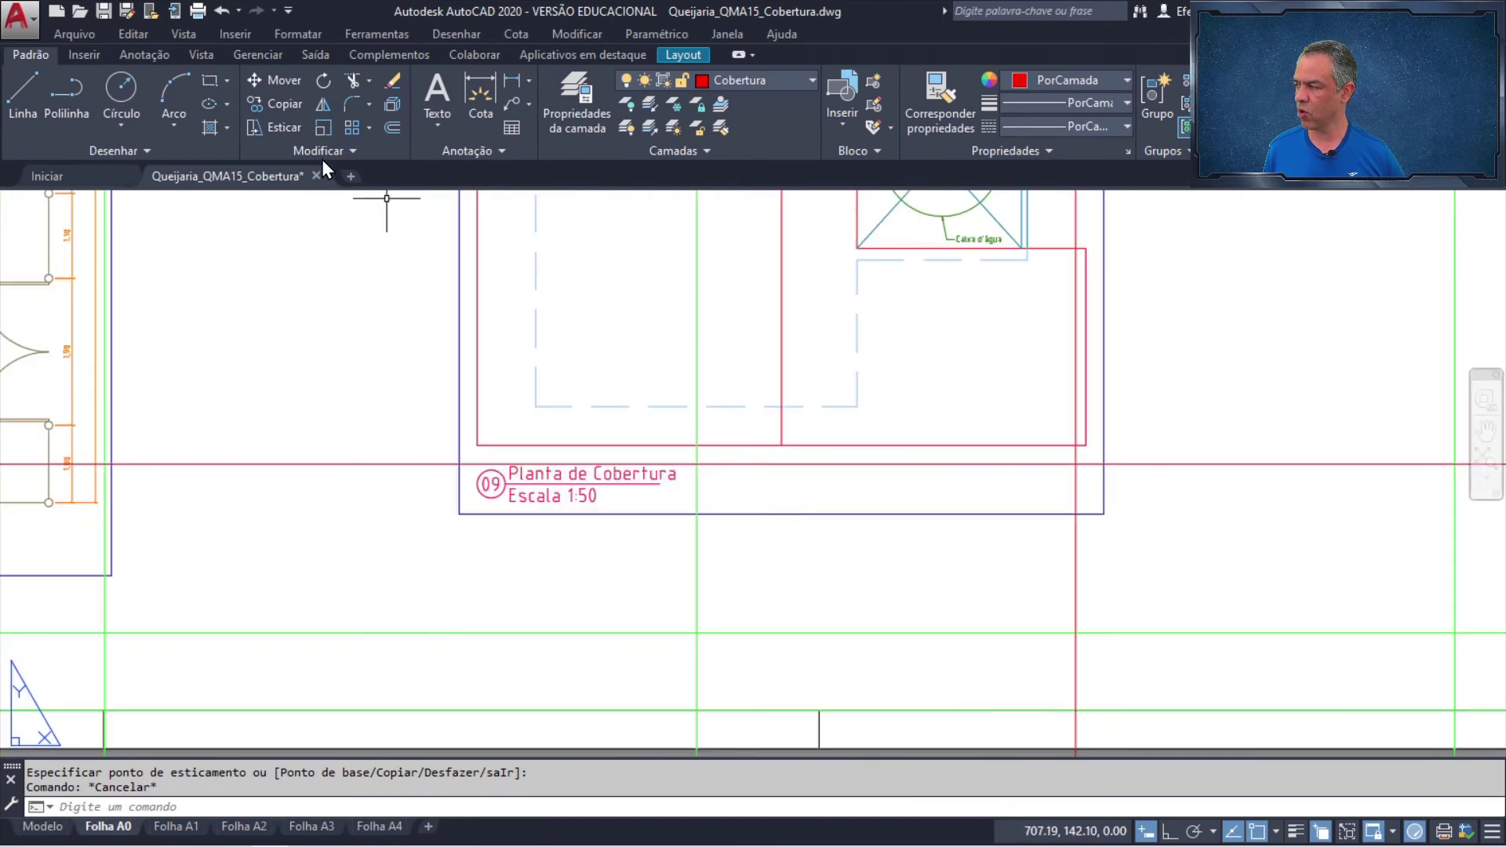
pyautogui.click(274, 79)
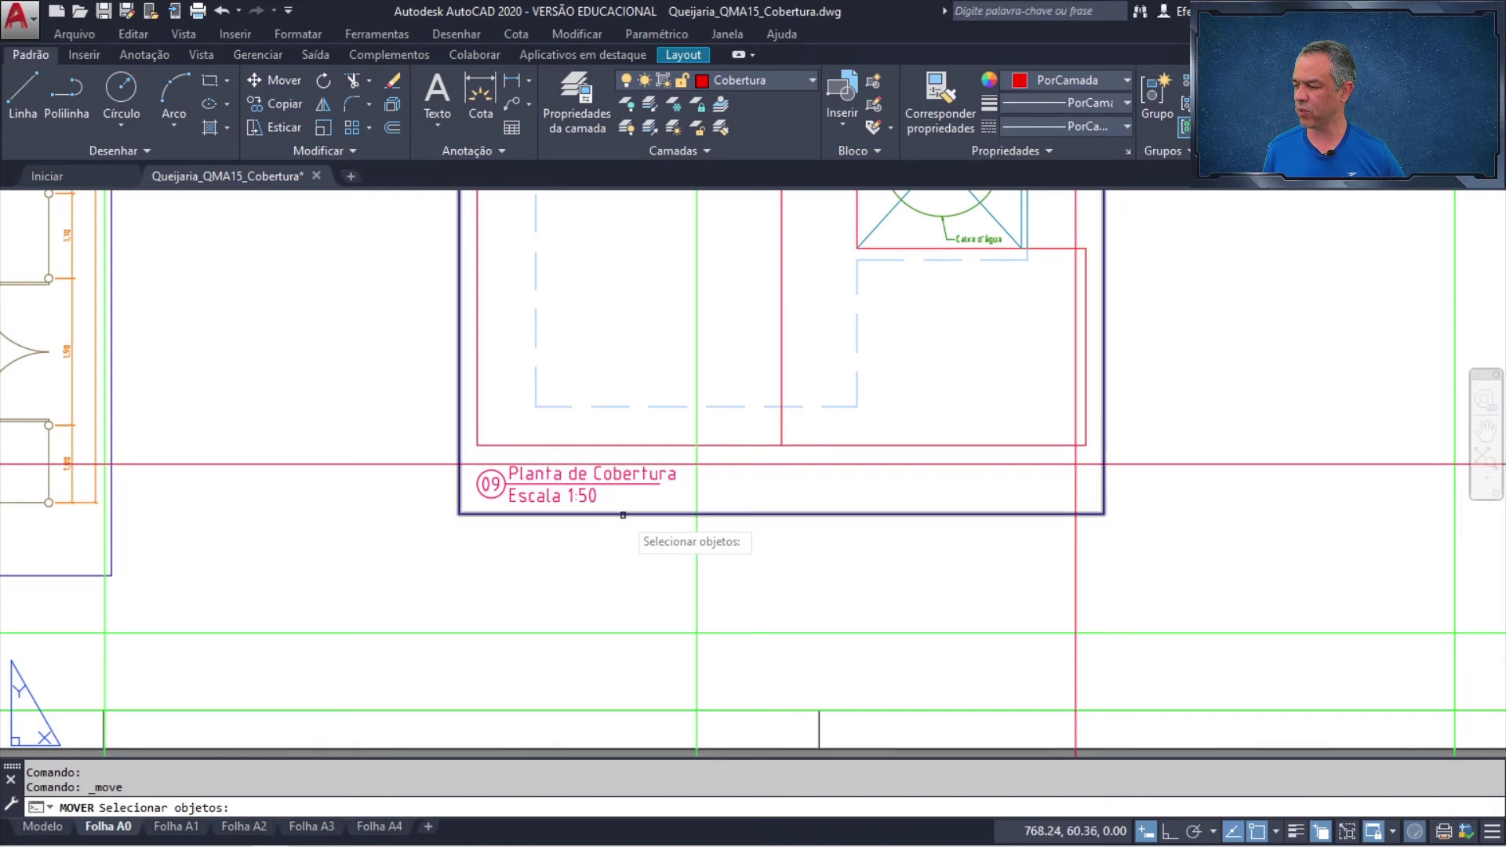
pyautogui.click(622, 512)
pyautogui.press('Return')
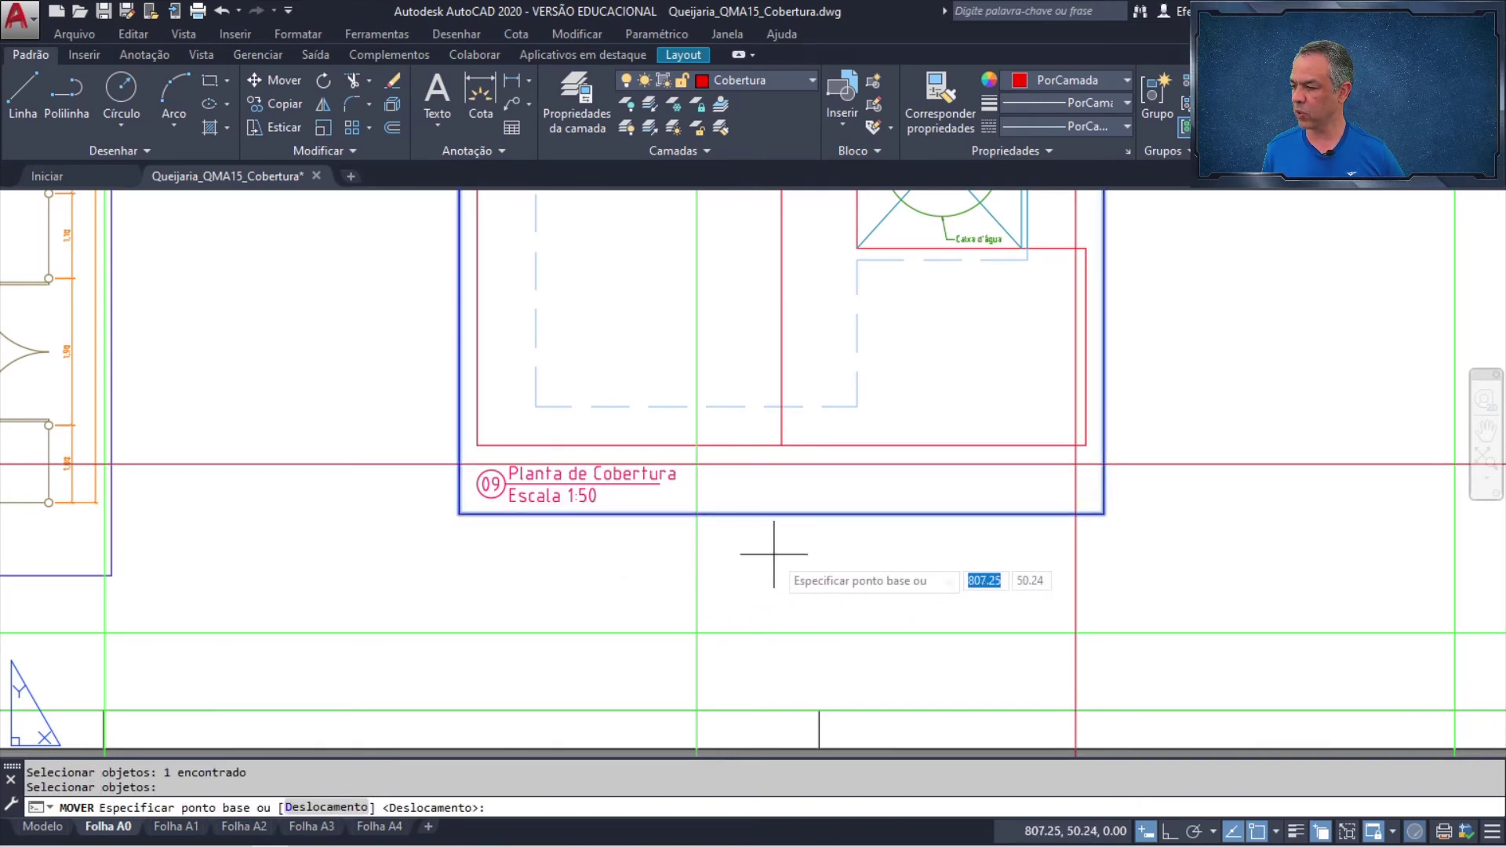
pyautogui.click(781, 446)
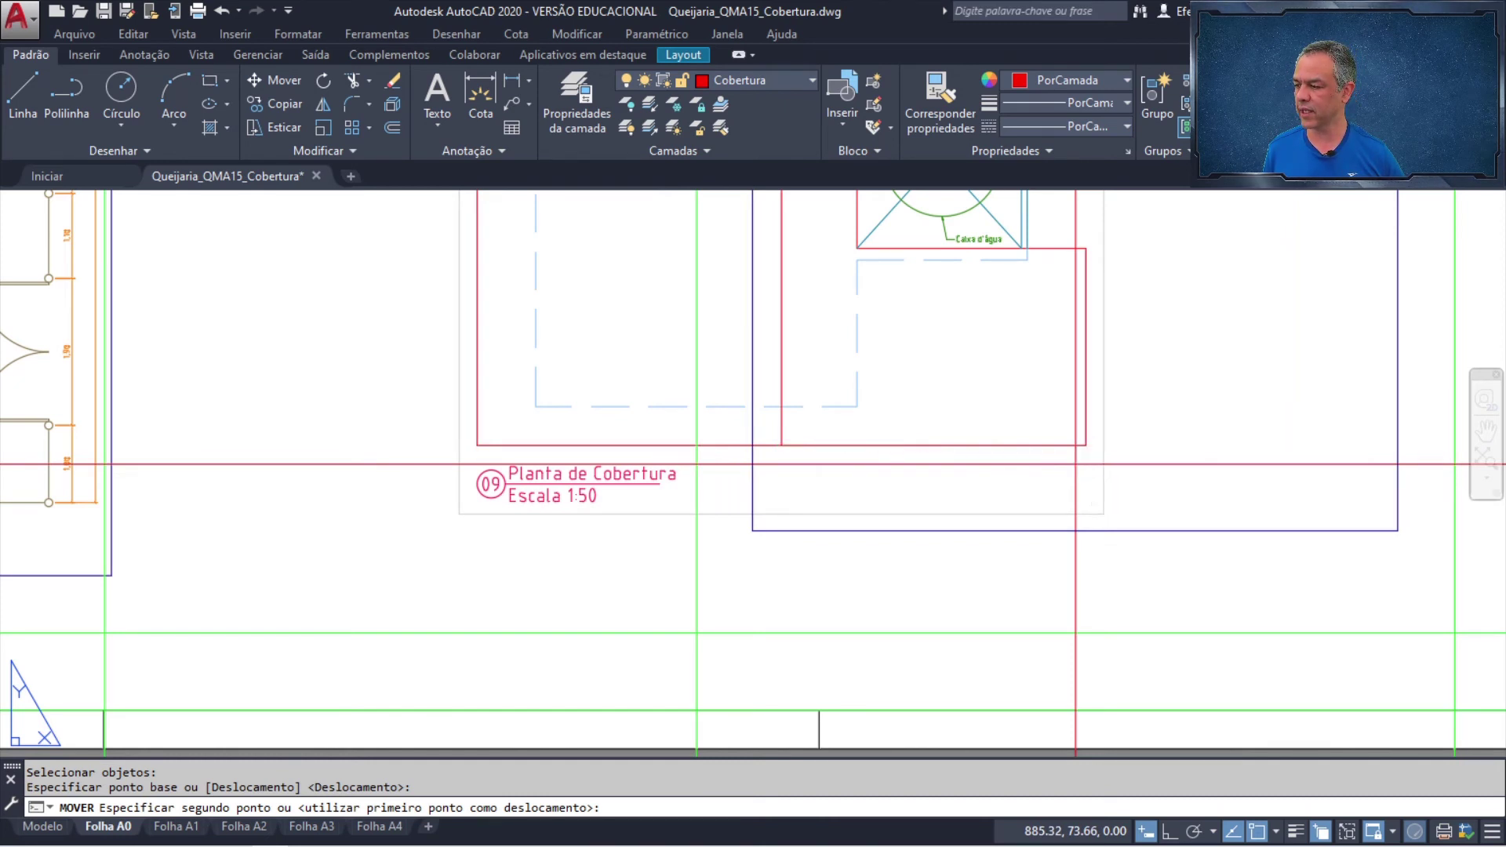
pyautogui.click(1075, 464)
pyautogui.scroll(-8, 1075, 467)
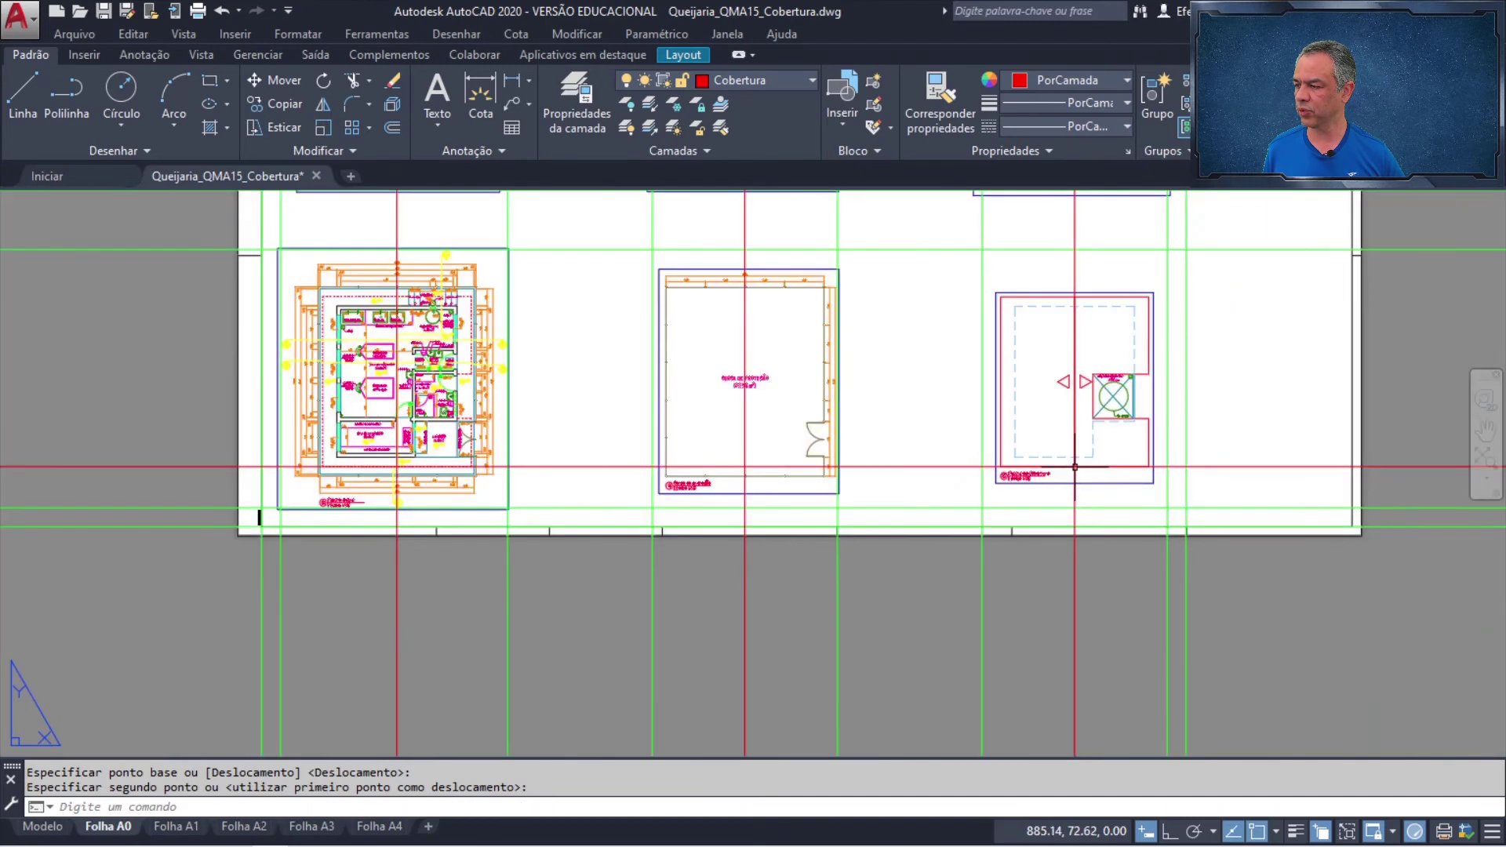
pyautogui.moveTo(1075, 463); pyautogui.dragTo(987, 542, button='middle')
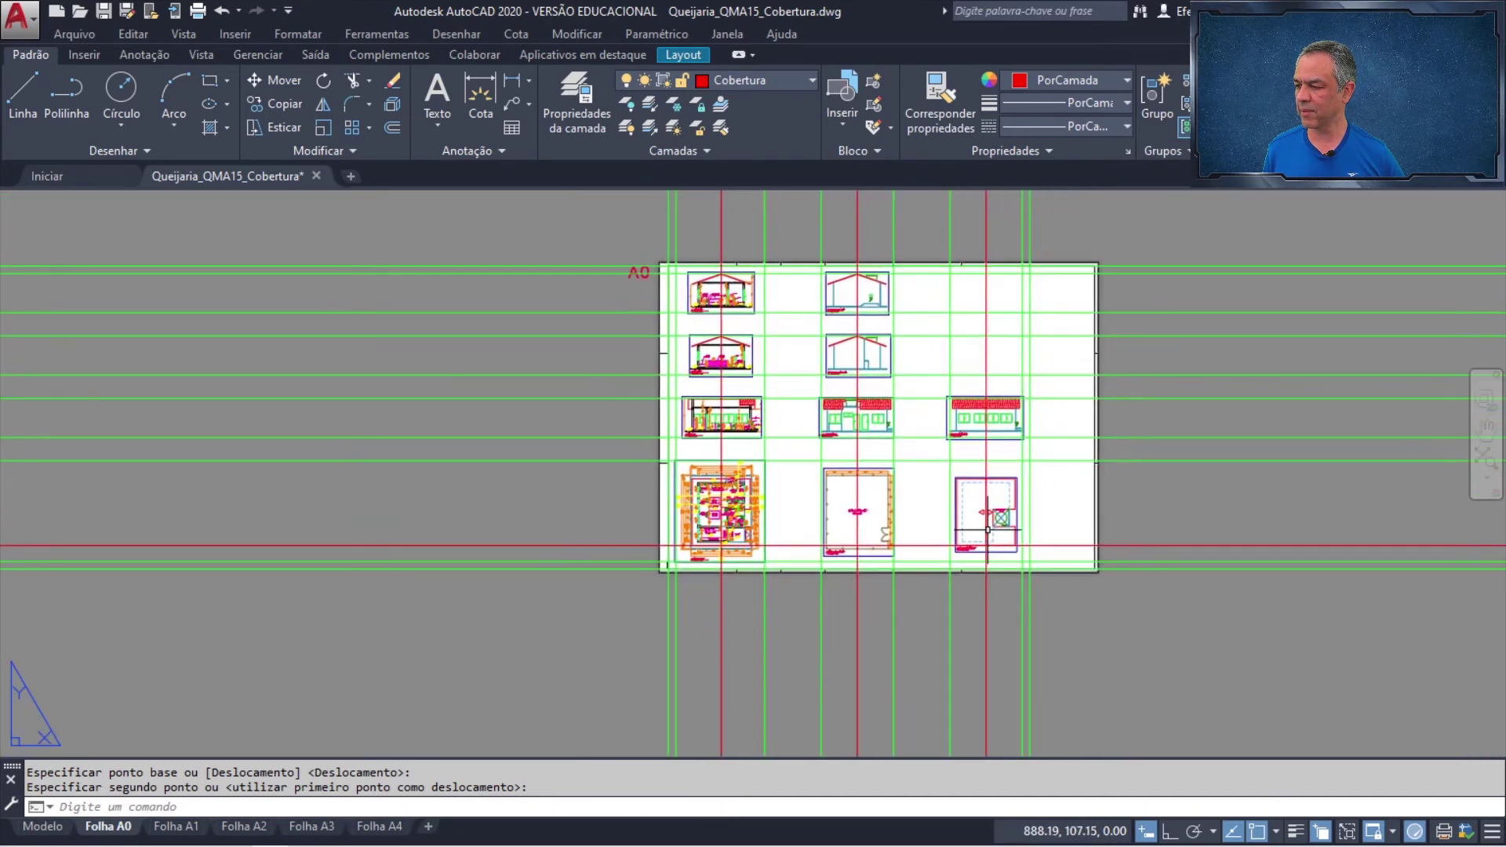
# - Erase all the vertical and horizontal construction lines across the A0 sheet
pyautogui.scroll(4, 987, 423)
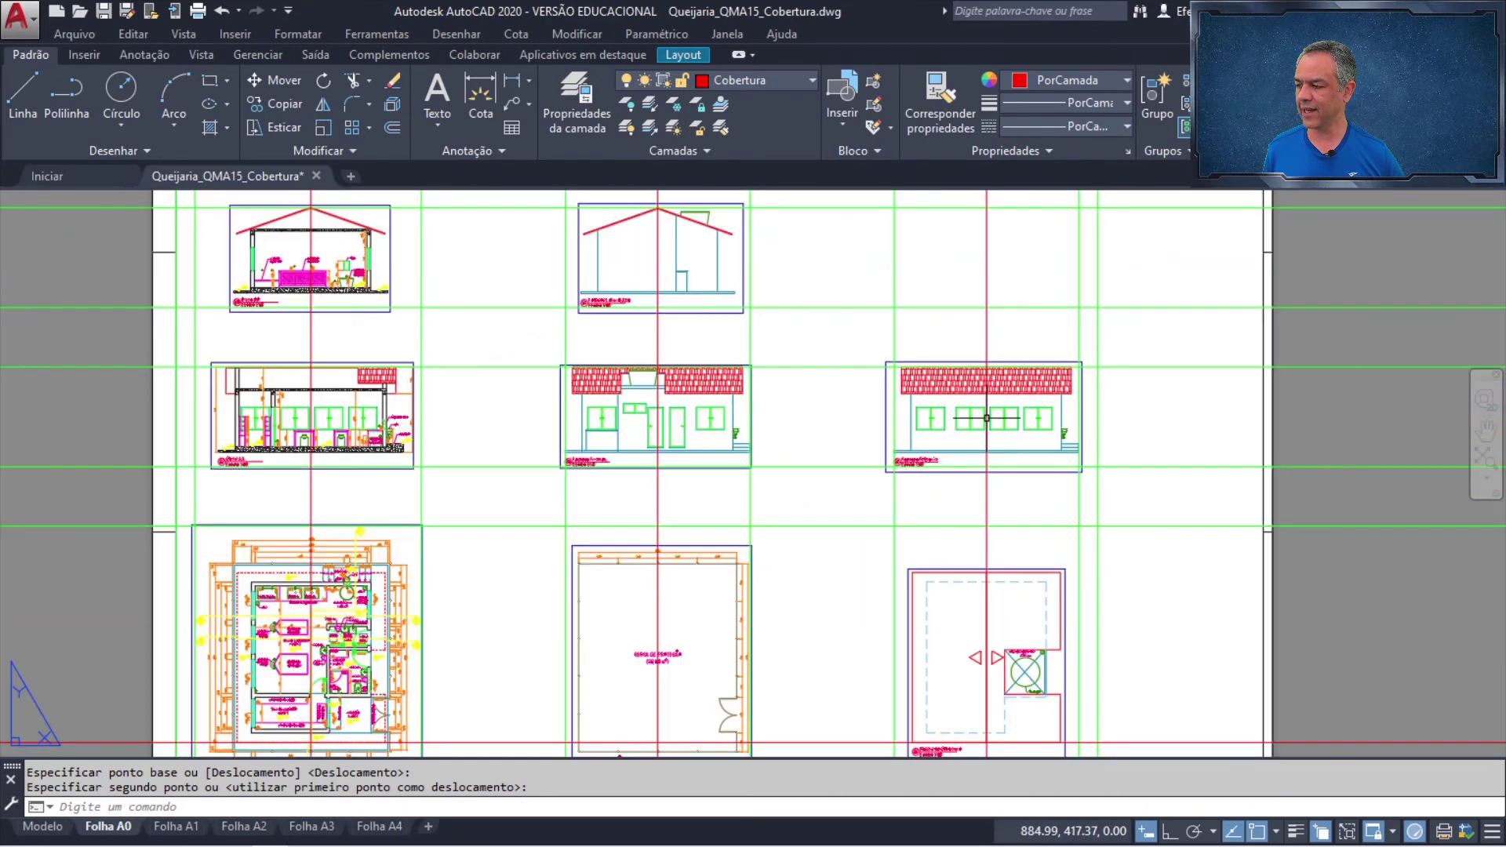
pyautogui.scroll(2, 987, 418)
pyautogui.scroll(-4, 987, 418)
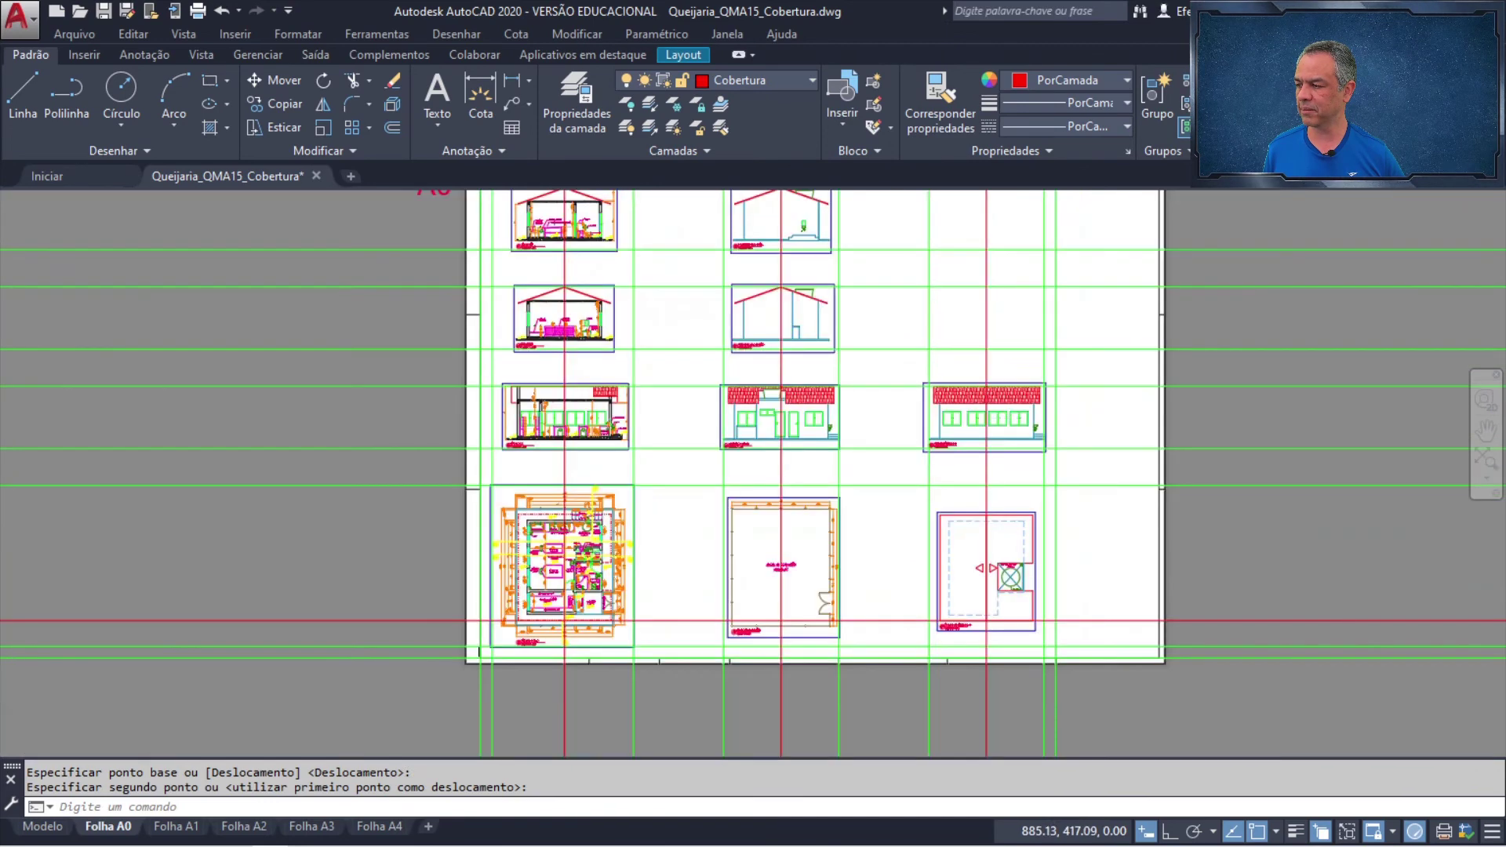
pyautogui.scroll(-2, 986, 418)
pyautogui.scroll(-2, 987, 418)
pyautogui.moveTo(999, 417); pyautogui.dragTo(943, 490, button='middle')
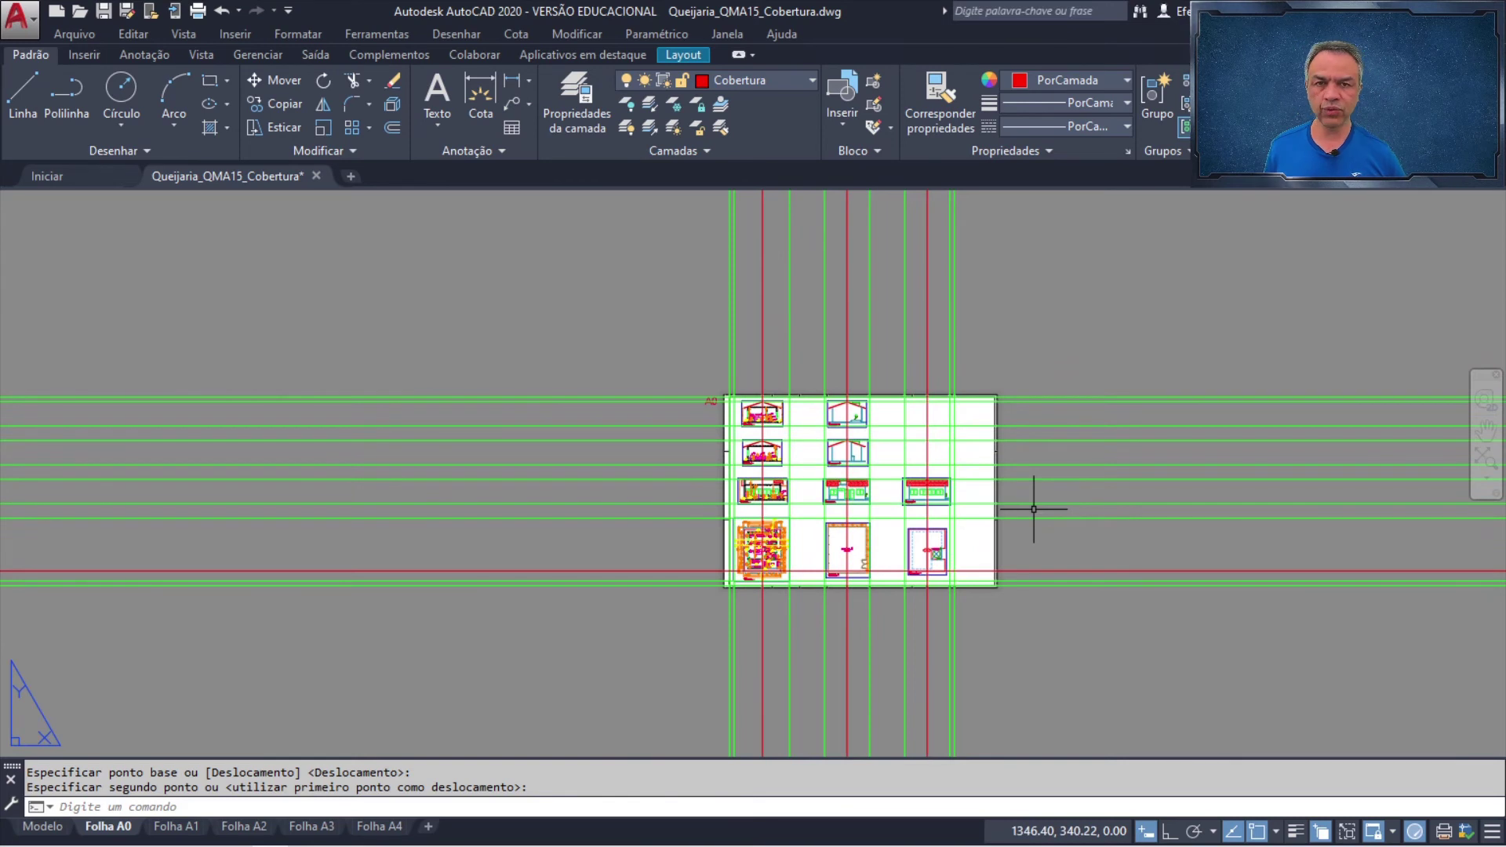
pyautogui.click(1067, 224)
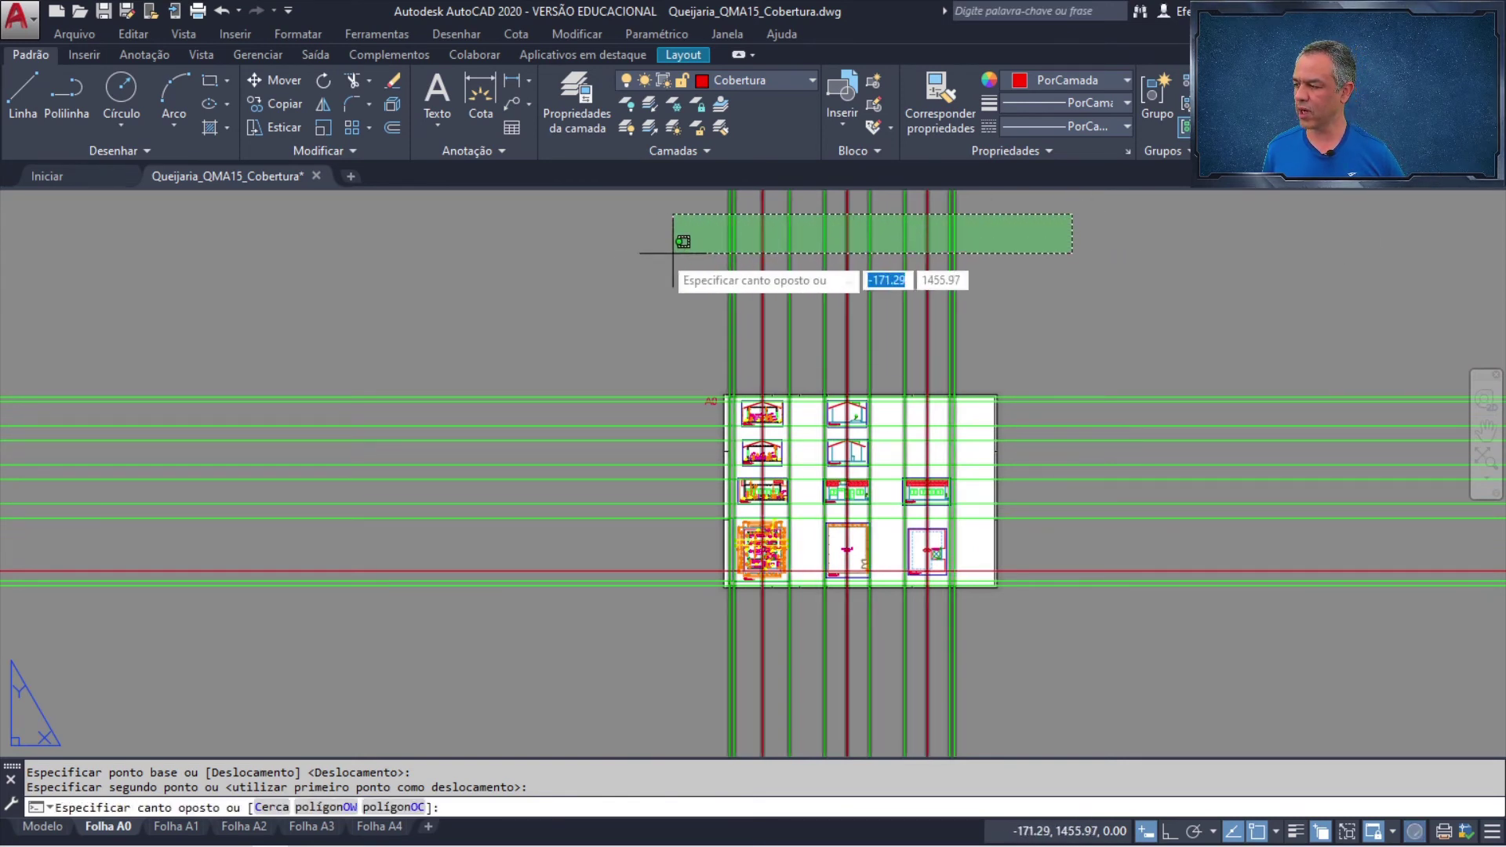
pyautogui.click(589, 268)
pyautogui.click(518, 268)
pyautogui.click(421, 657)
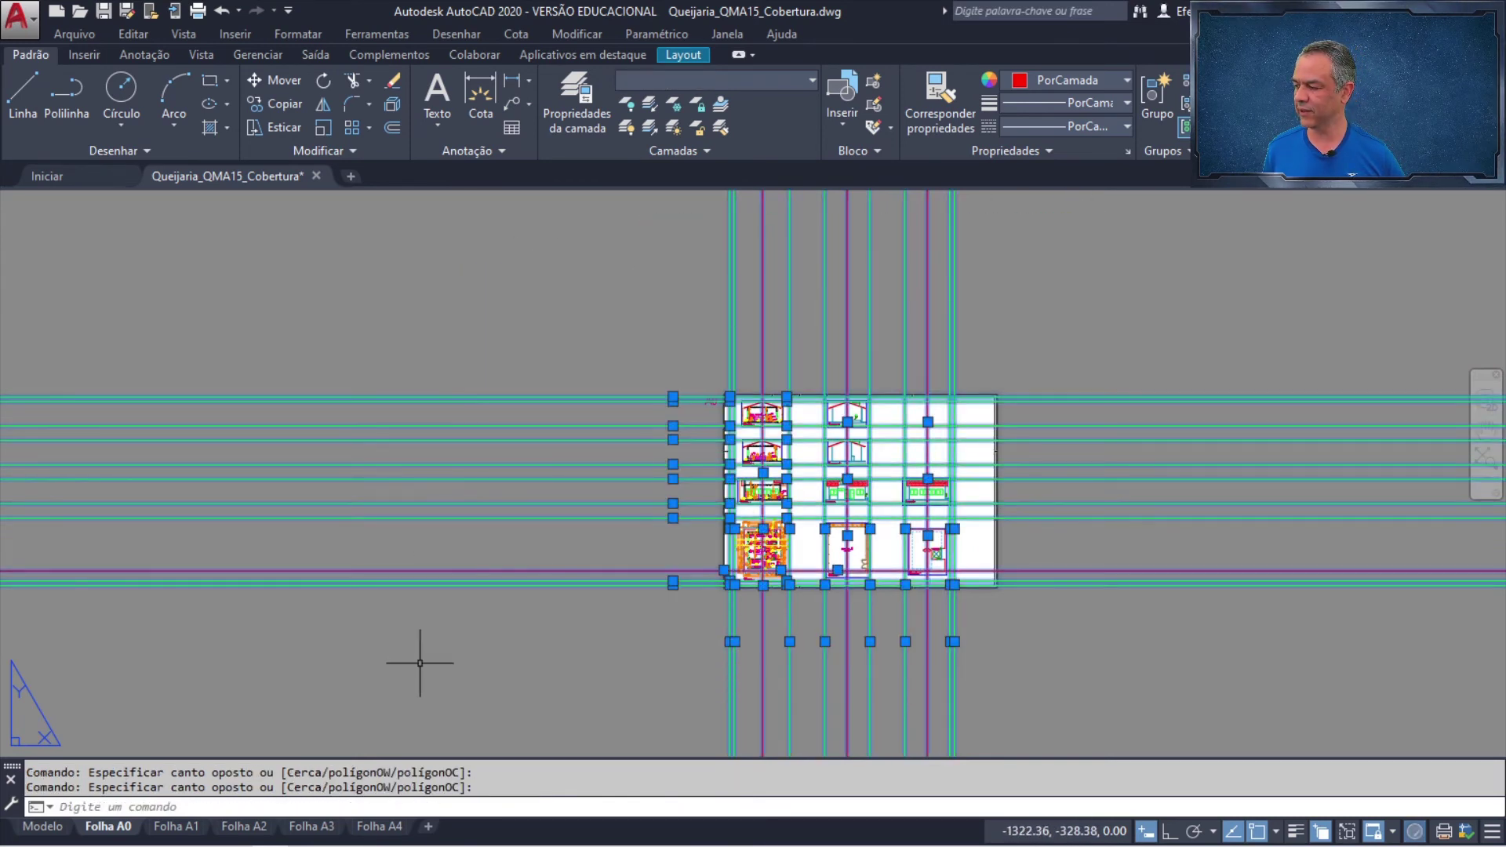
pyautogui.press('Delete')
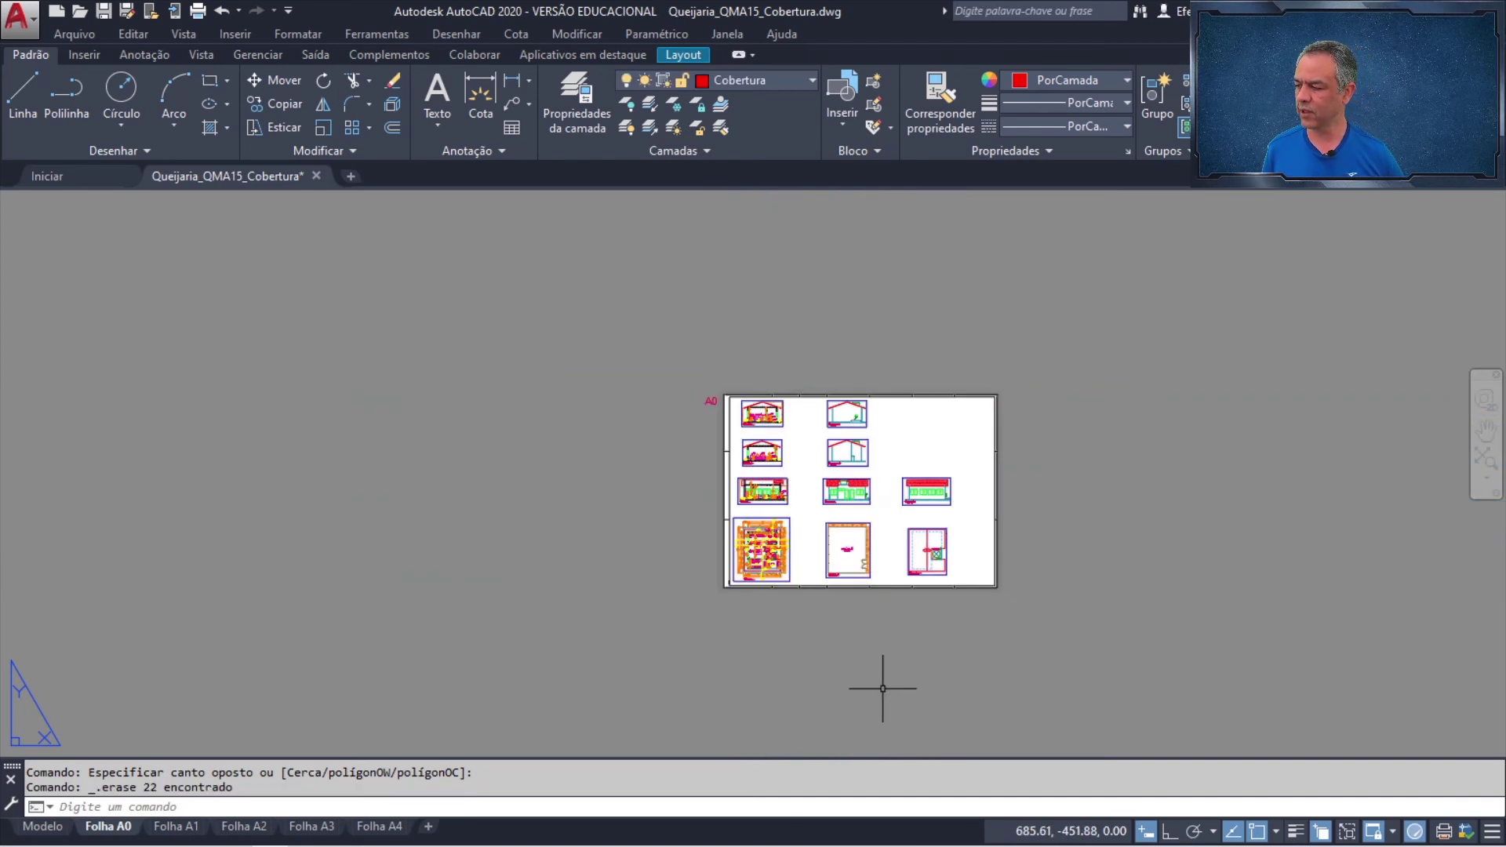
# - Fit the whole A0 sheet in view and turn off the ViewPort layer to hide the viewport frames
pyautogui.middleClick(876, 668)
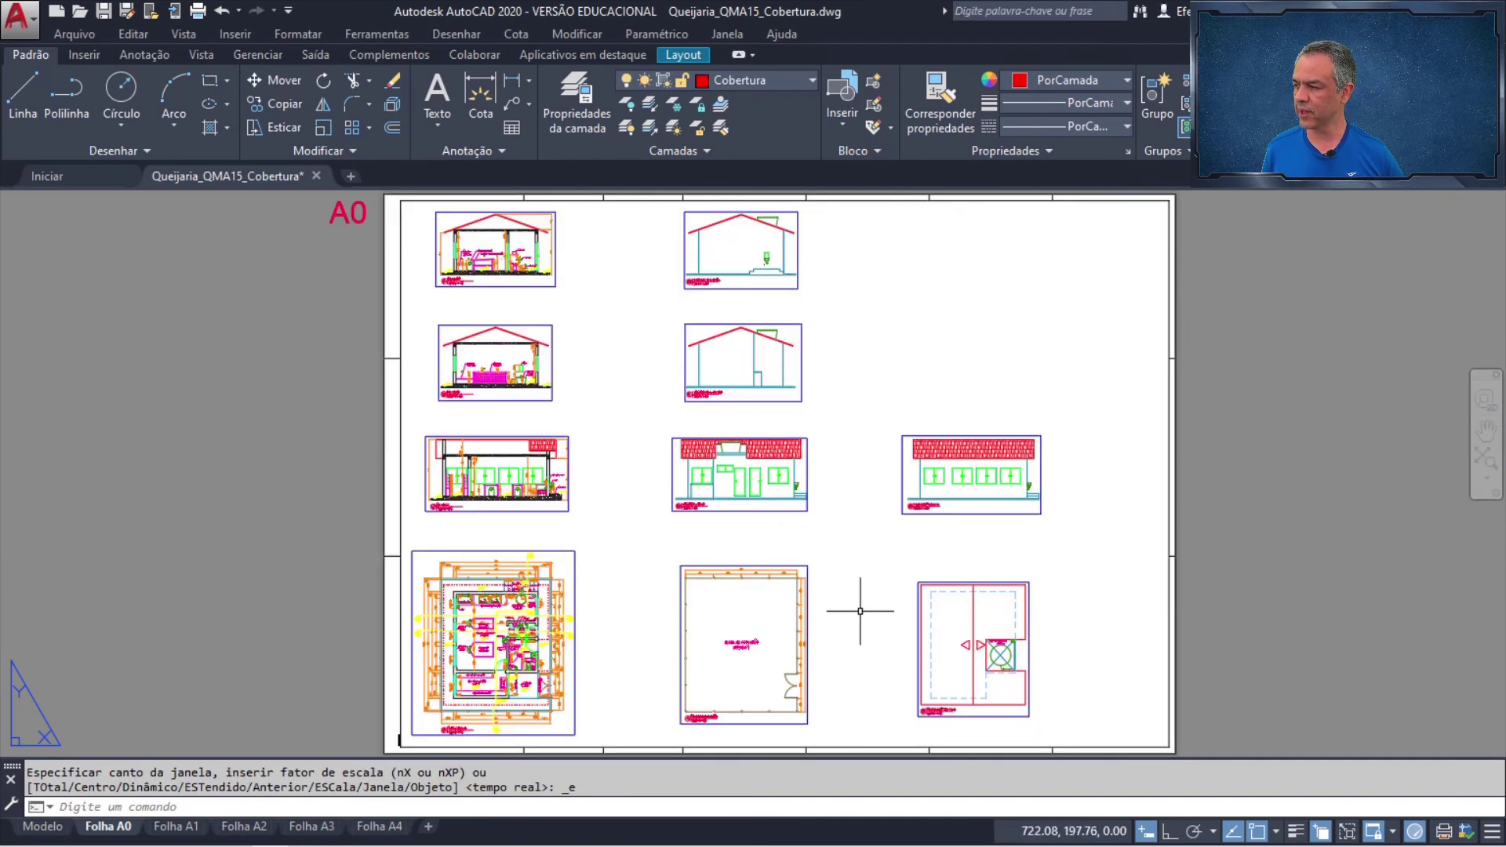
pyautogui.click(816, 83)
pyautogui.scroll(-3, 816, 662)
pyautogui.scroll(-2, 816, 662)
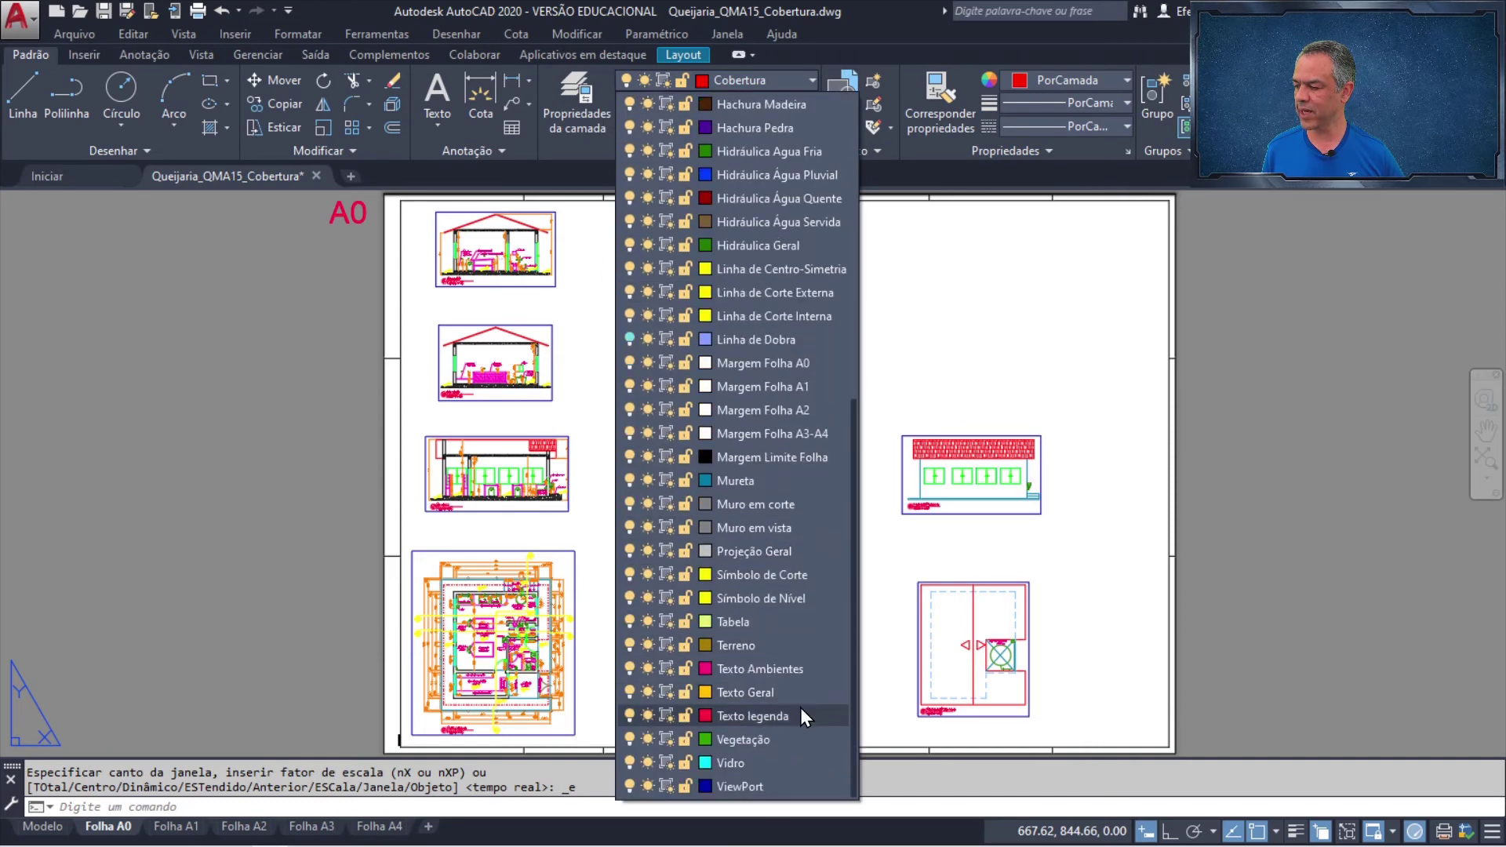
pyautogui.click(630, 788)
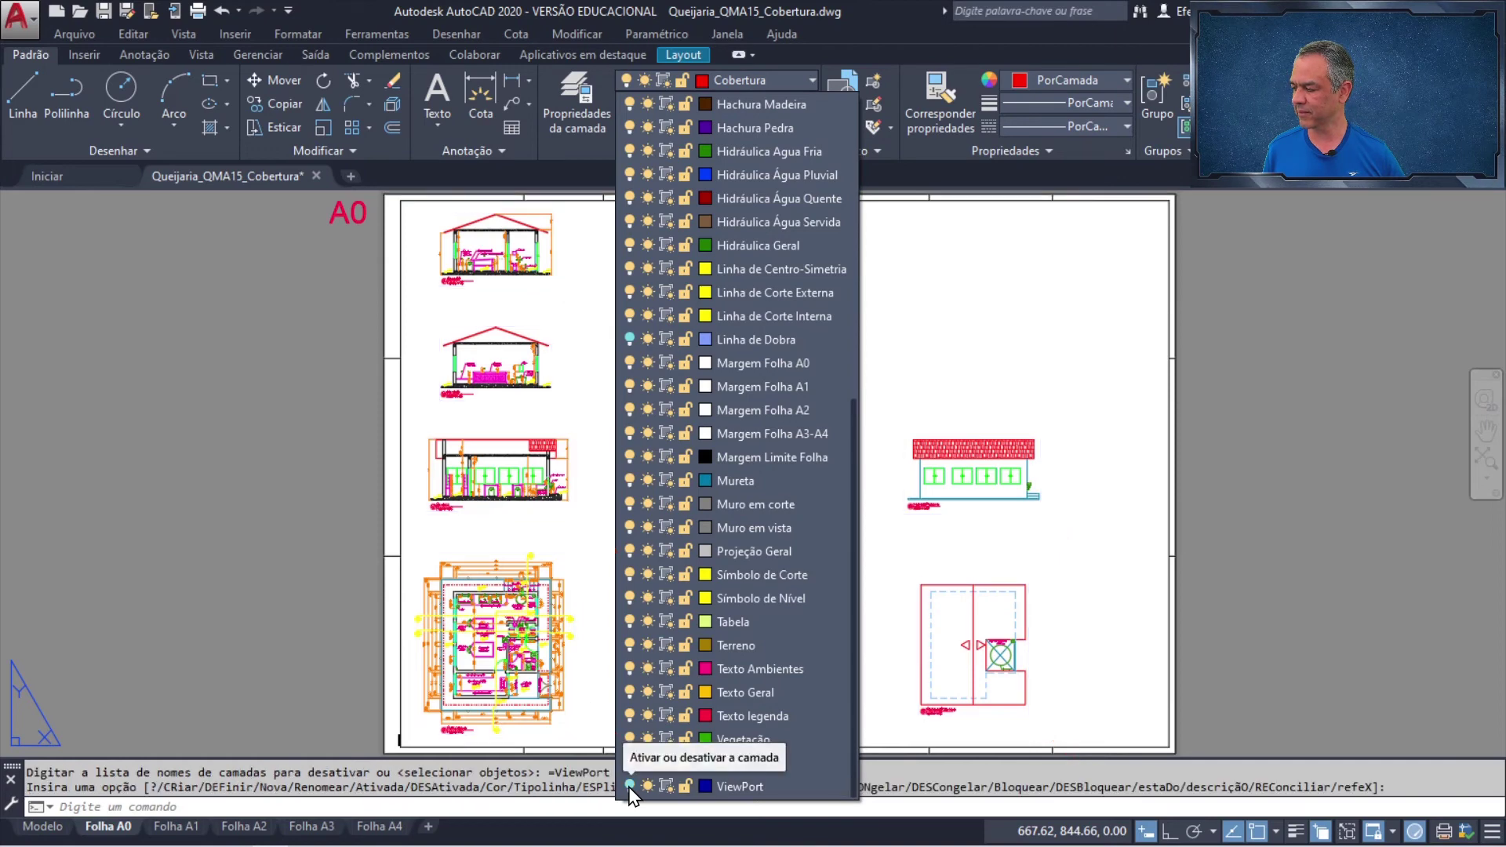
pyautogui.click(1077, 655)
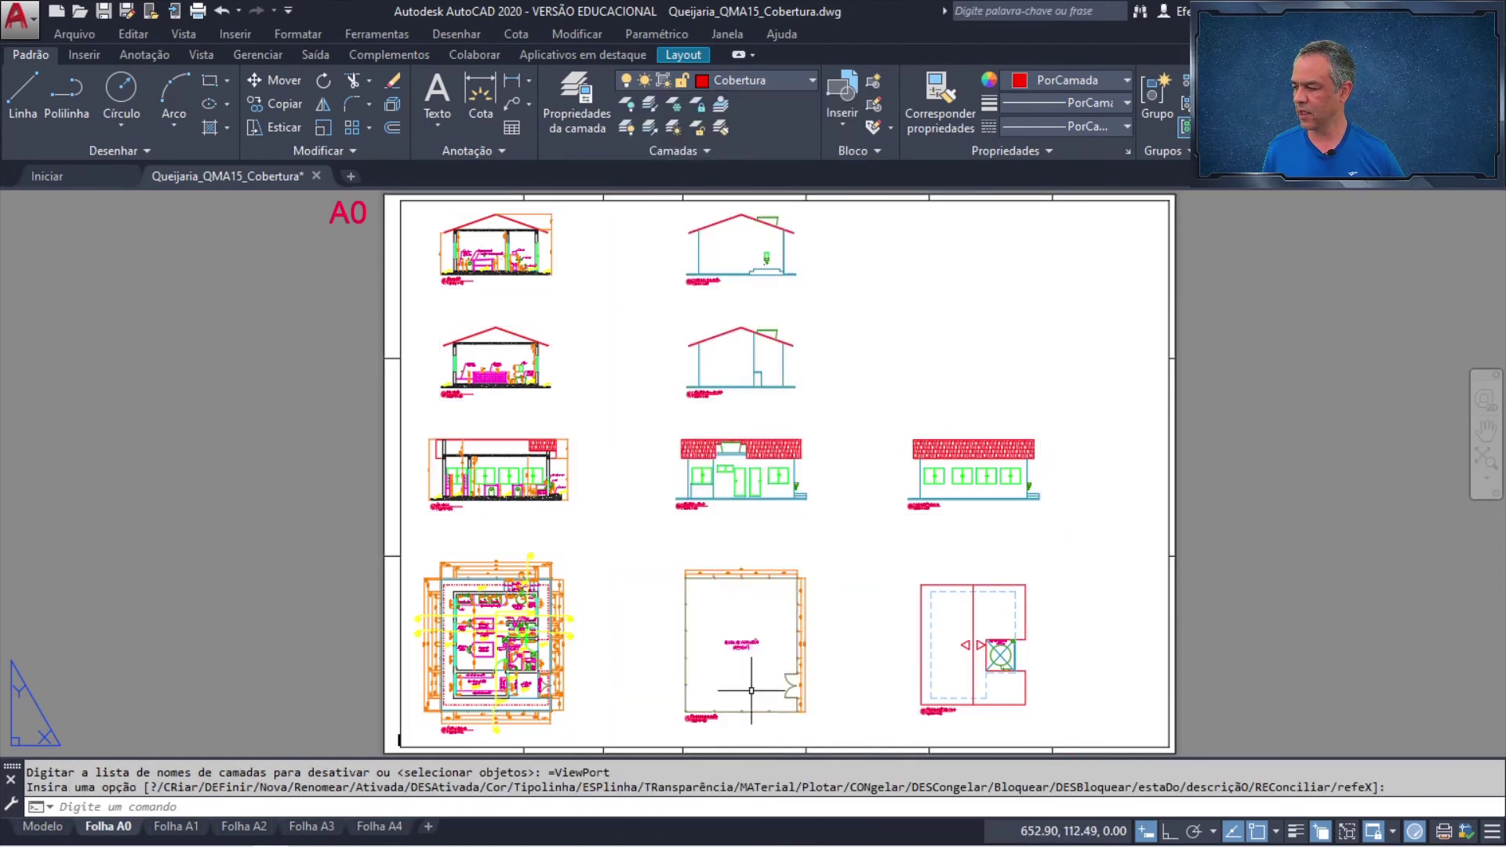
pyautogui.scroll(5, 468, 729)
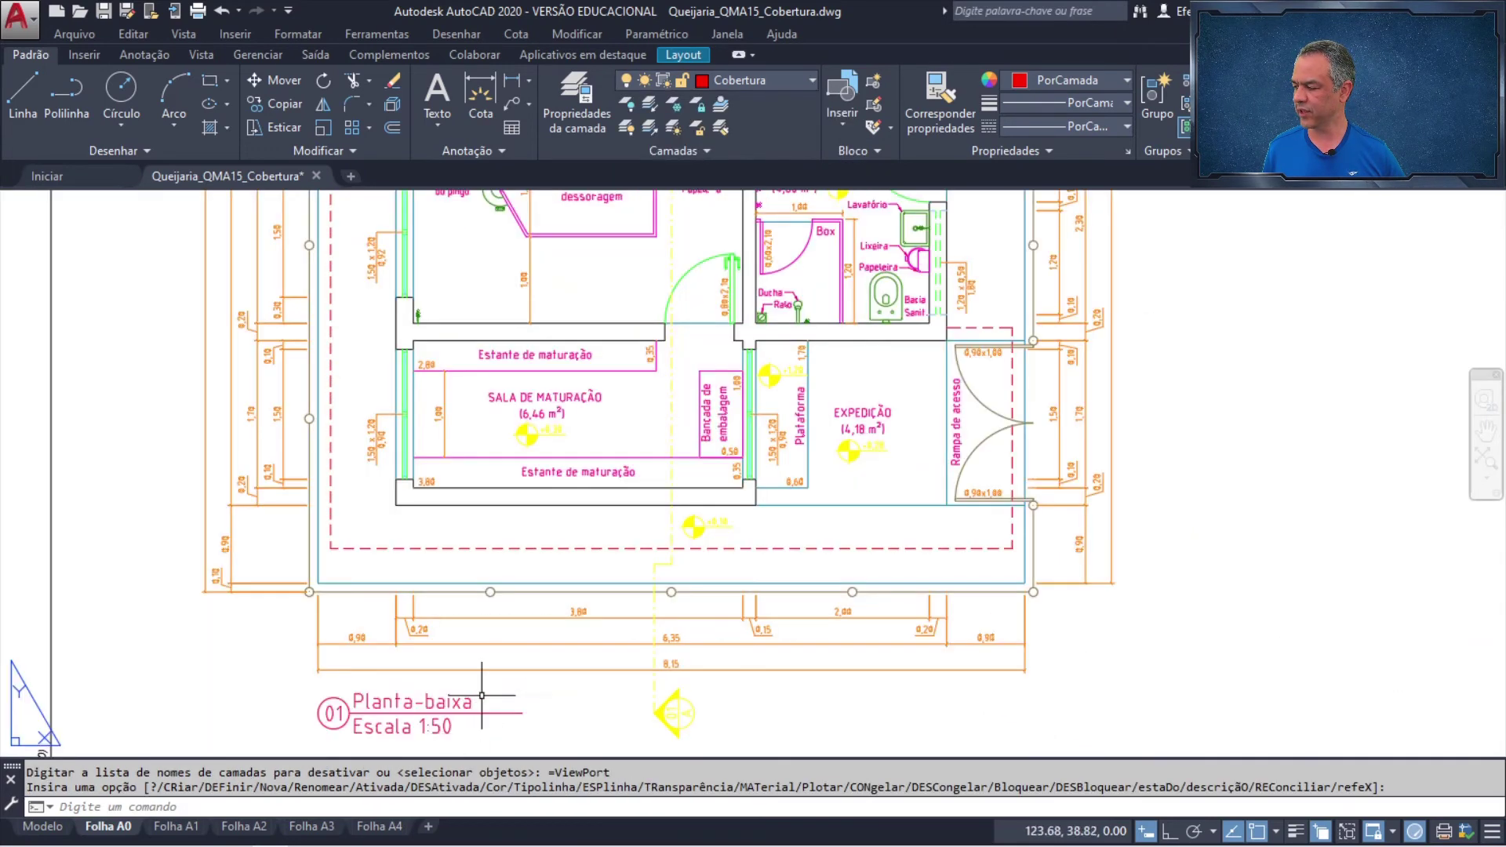
pyautogui.scroll(-2, 620, 320)
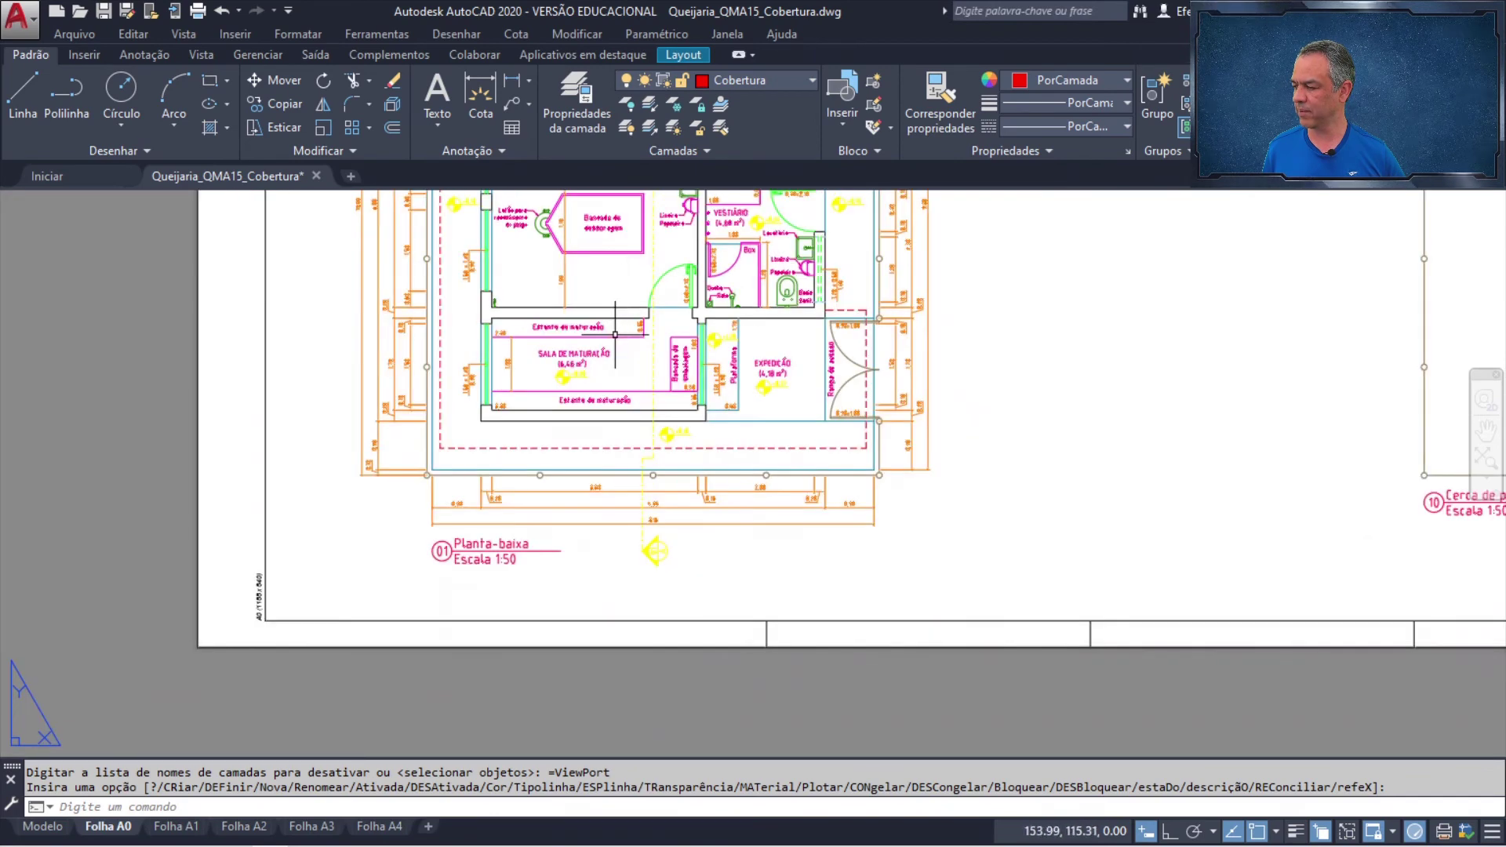
# - Check the legend numbers of the drawings on the A0 sheet, from the Planta-baixa through the sections to the Cerca de proteção
pyautogui.moveTo(643, 301); pyautogui.dragTo(595, 715, button='middle')
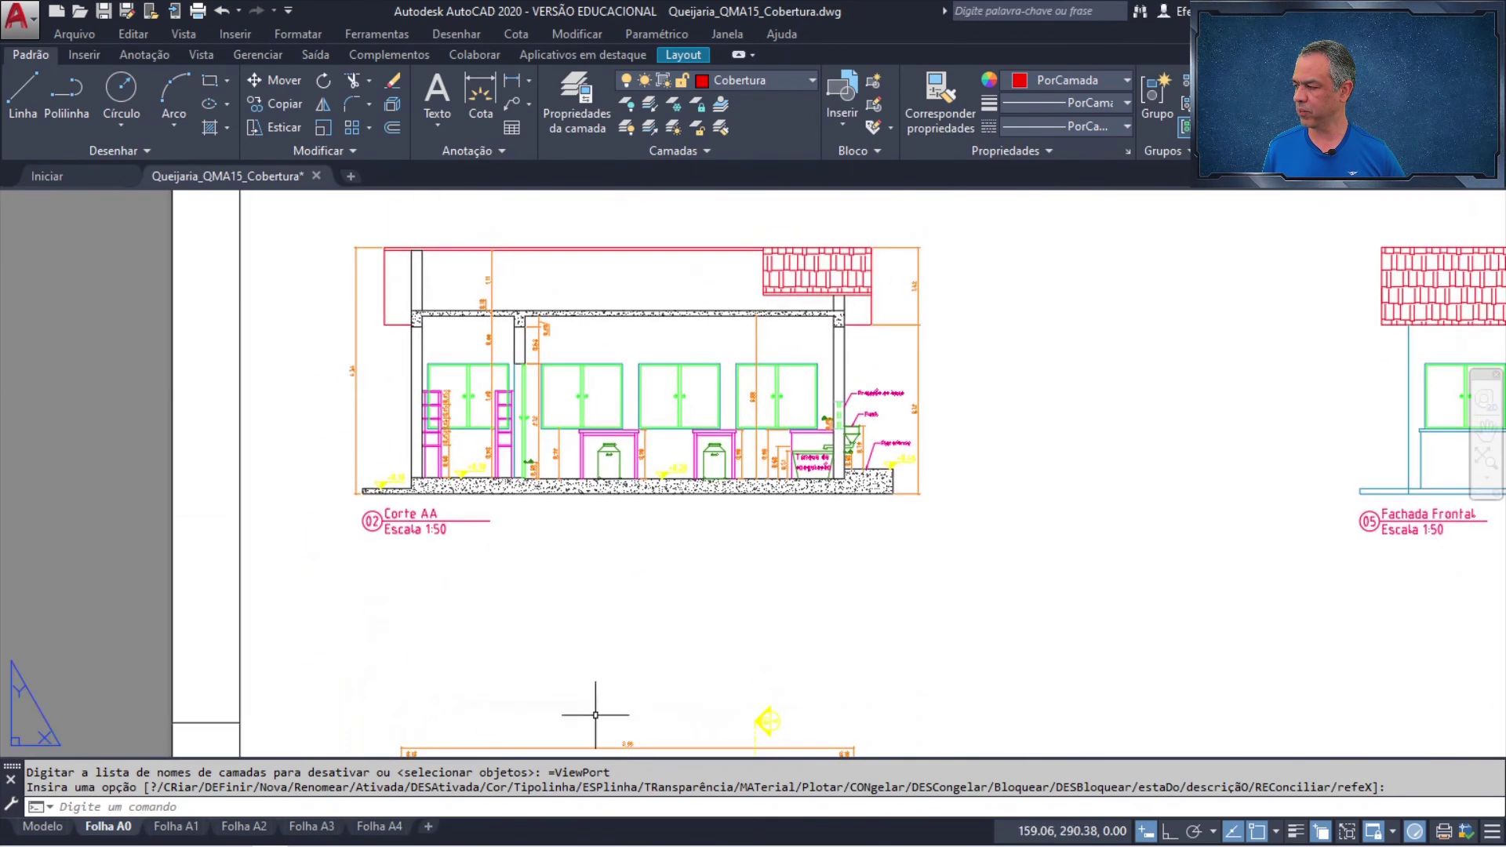
pyautogui.moveTo(598, 241); pyautogui.dragTo(554, 709, button='middle')
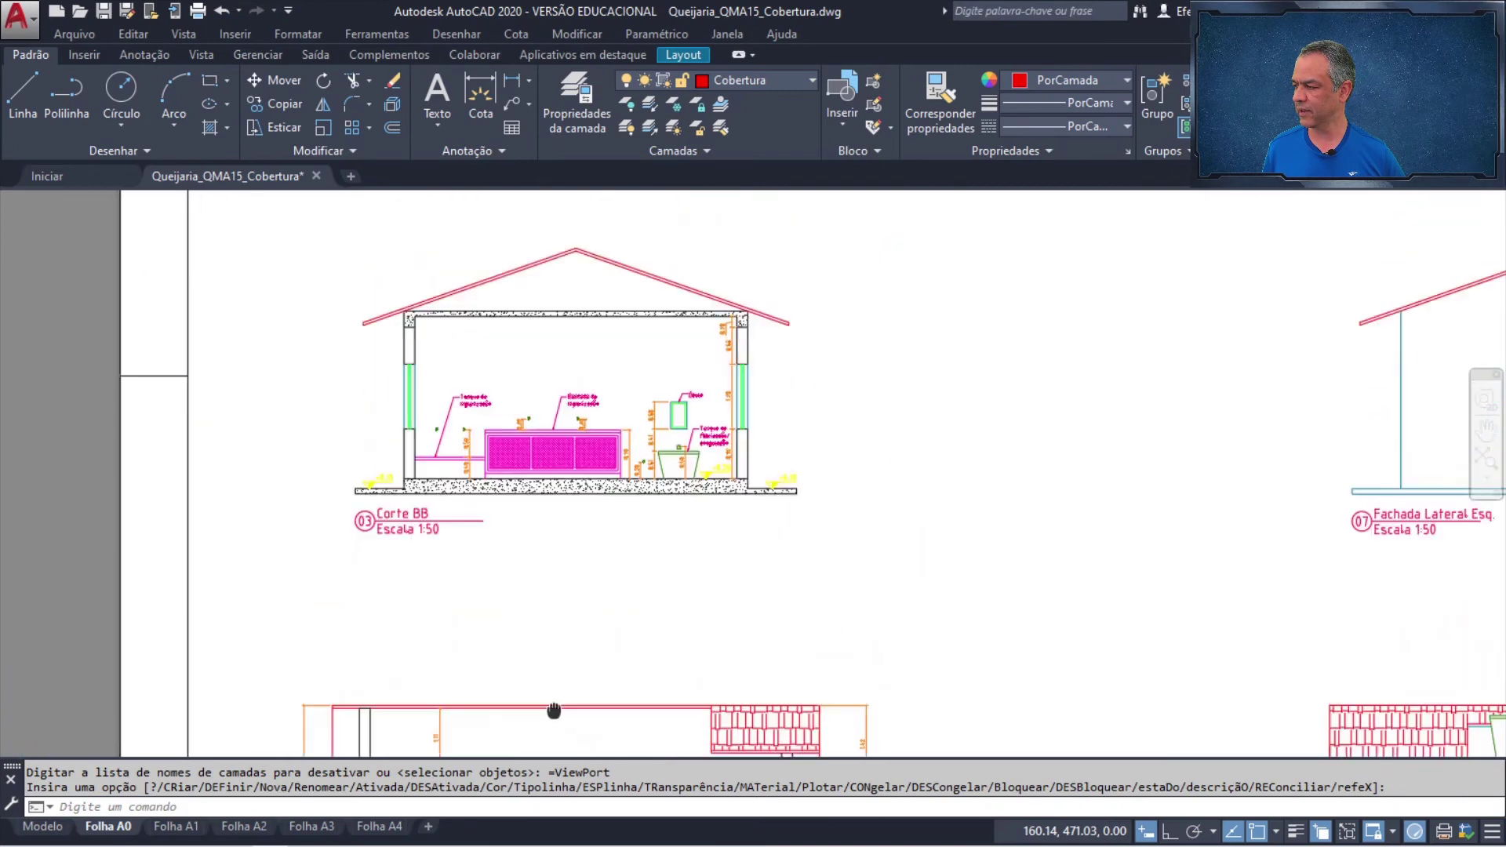
pyautogui.moveTo(581, 320); pyautogui.dragTo(497, 716, button='middle')
pyautogui.moveTo(494, 609); pyautogui.dragTo(485, 357, button='middle')
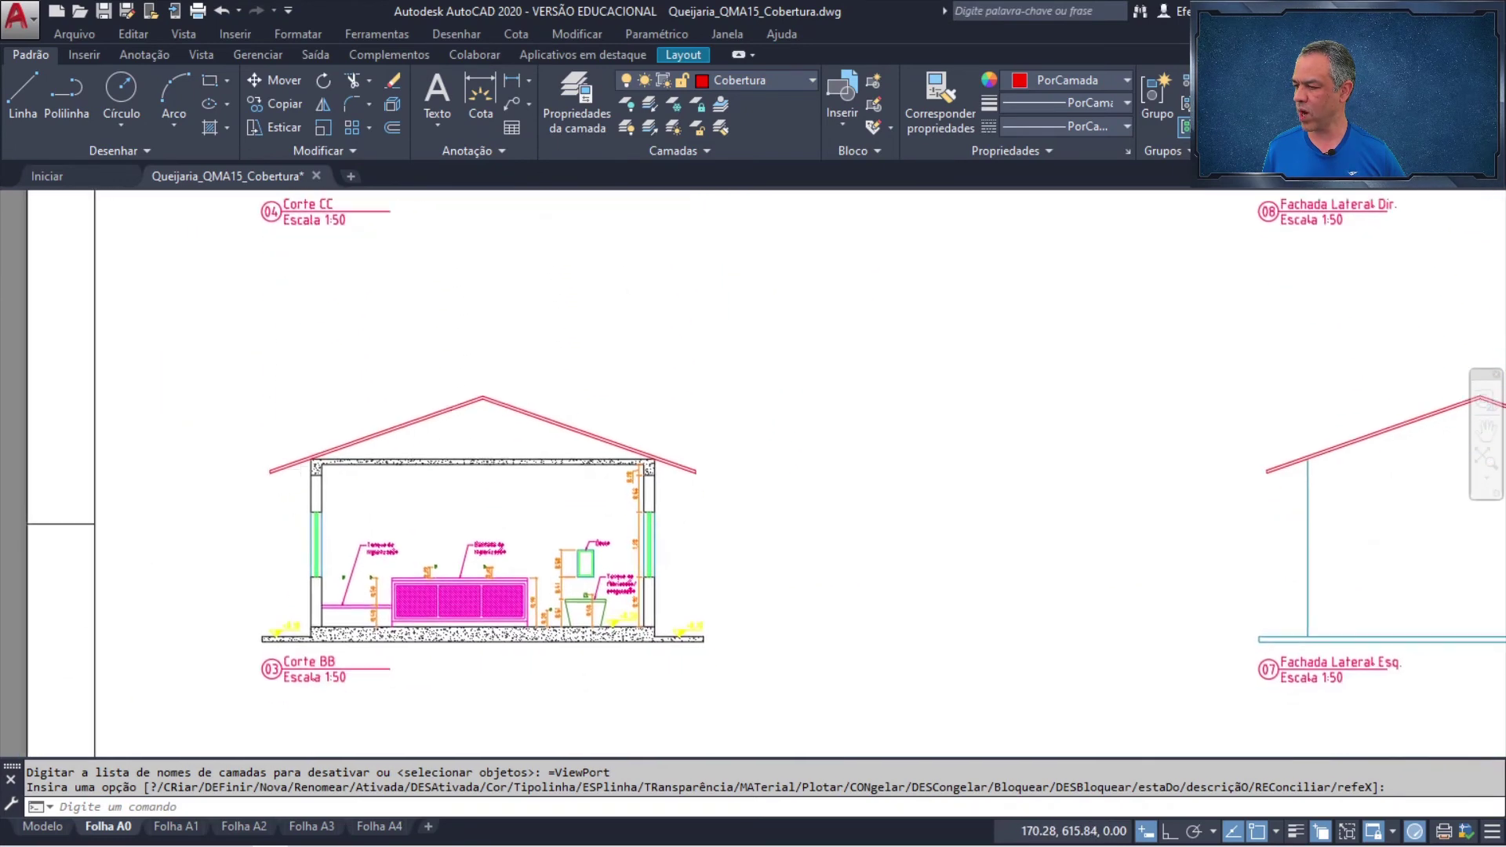
pyautogui.scroll(-4, 485, 356)
pyautogui.moveTo(825, 662); pyautogui.dragTo(720, 268, button='middle')
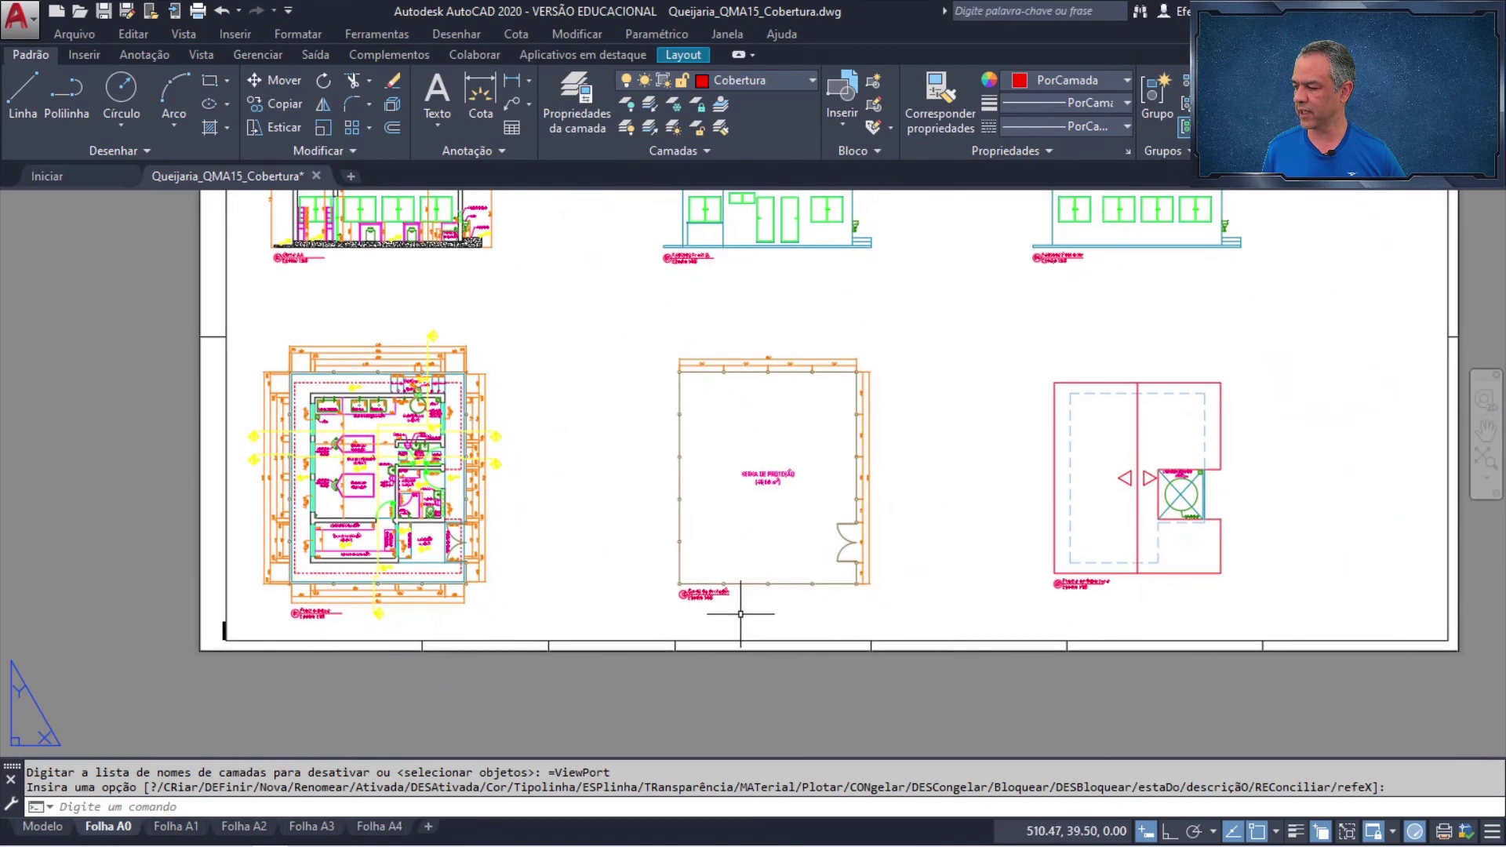
pyautogui.scroll(4, 724, 603)
pyautogui.scroll(2, 724, 602)
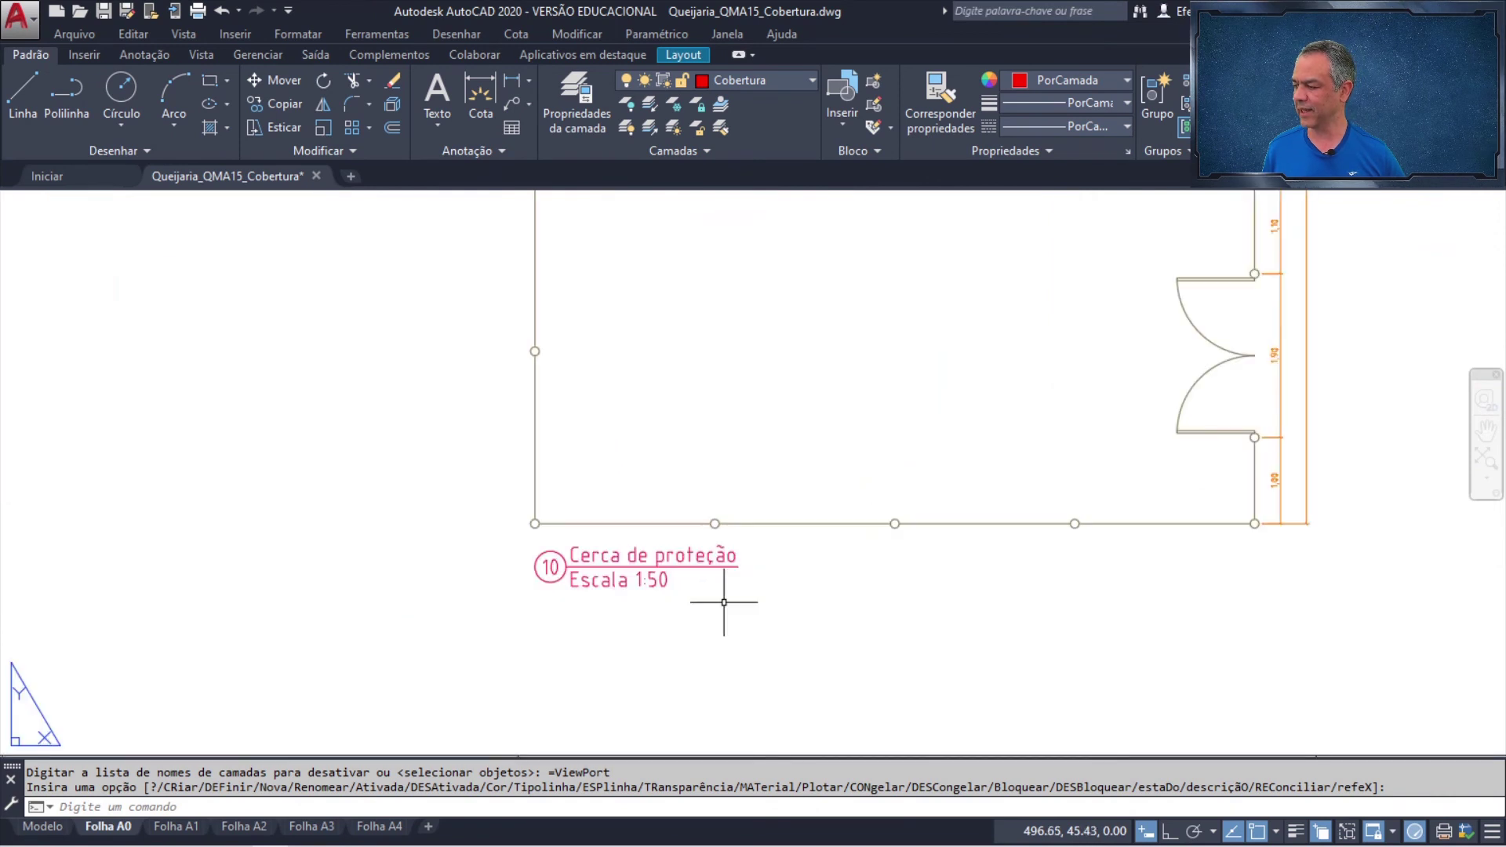
# - Set the number attribute of the Cerca de proteção legend to 05 in model space and return to the Folha A0 layout
pyautogui.click(43, 827)
pyautogui.scroll(10, 699, 522)
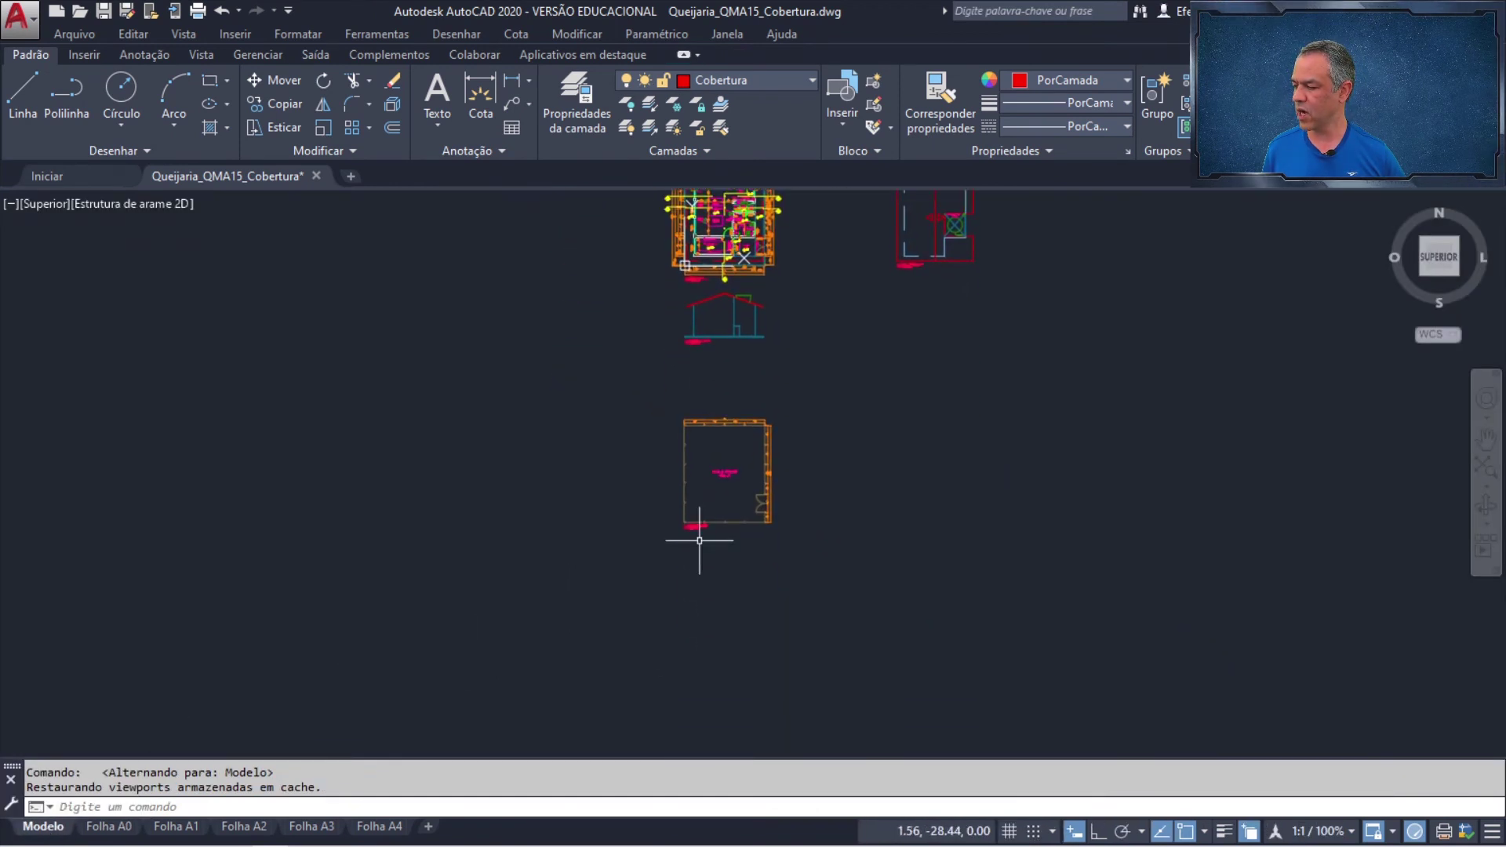
pyautogui.scroll(2, 701, 515)
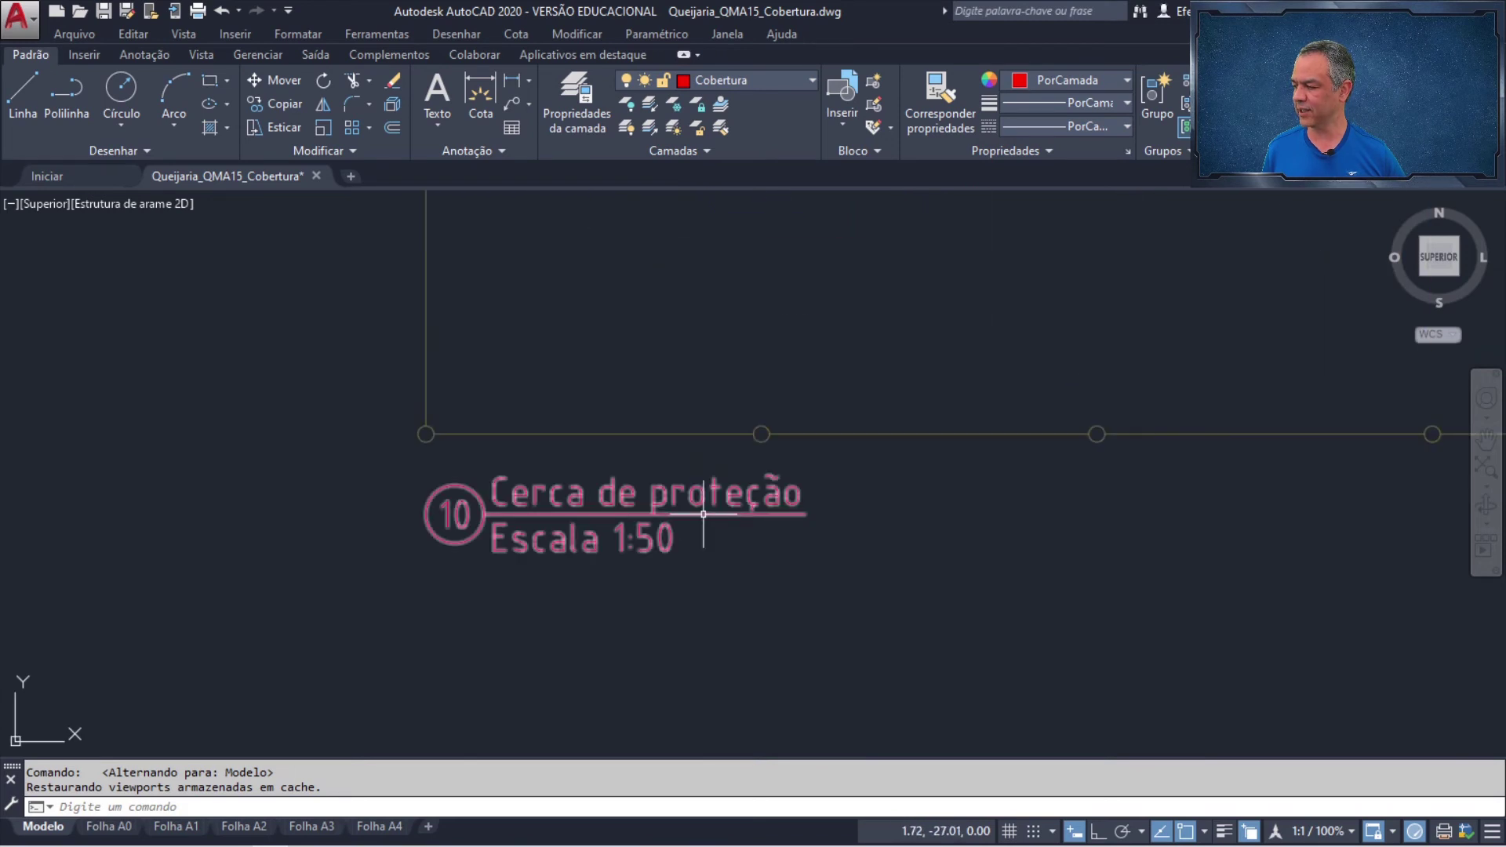
pyautogui.doubleClick(702, 514)
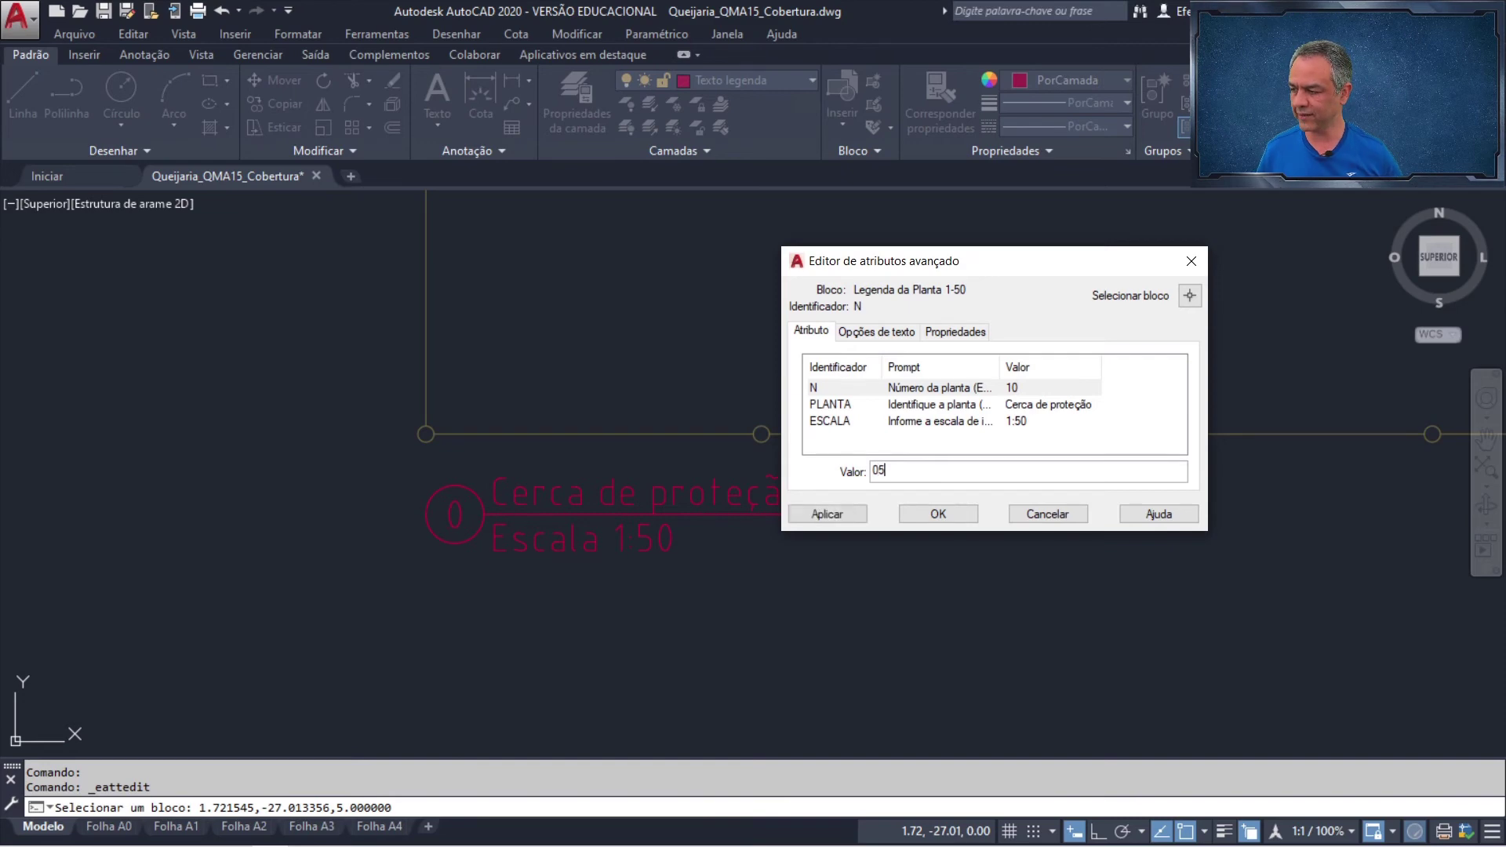
pyautogui.click(938, 514)
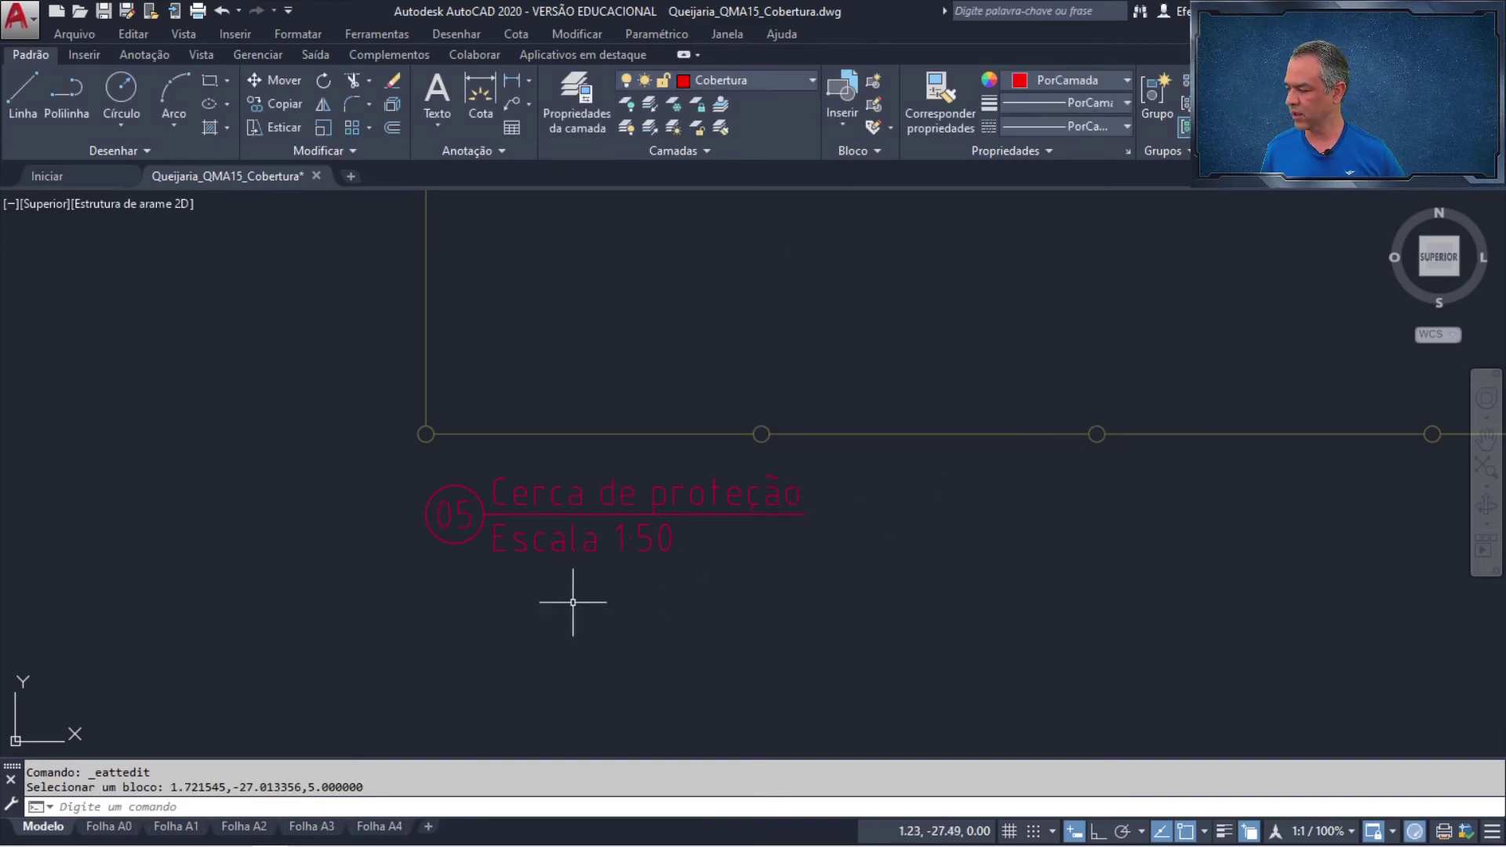
pyautogui.click(108, 826)
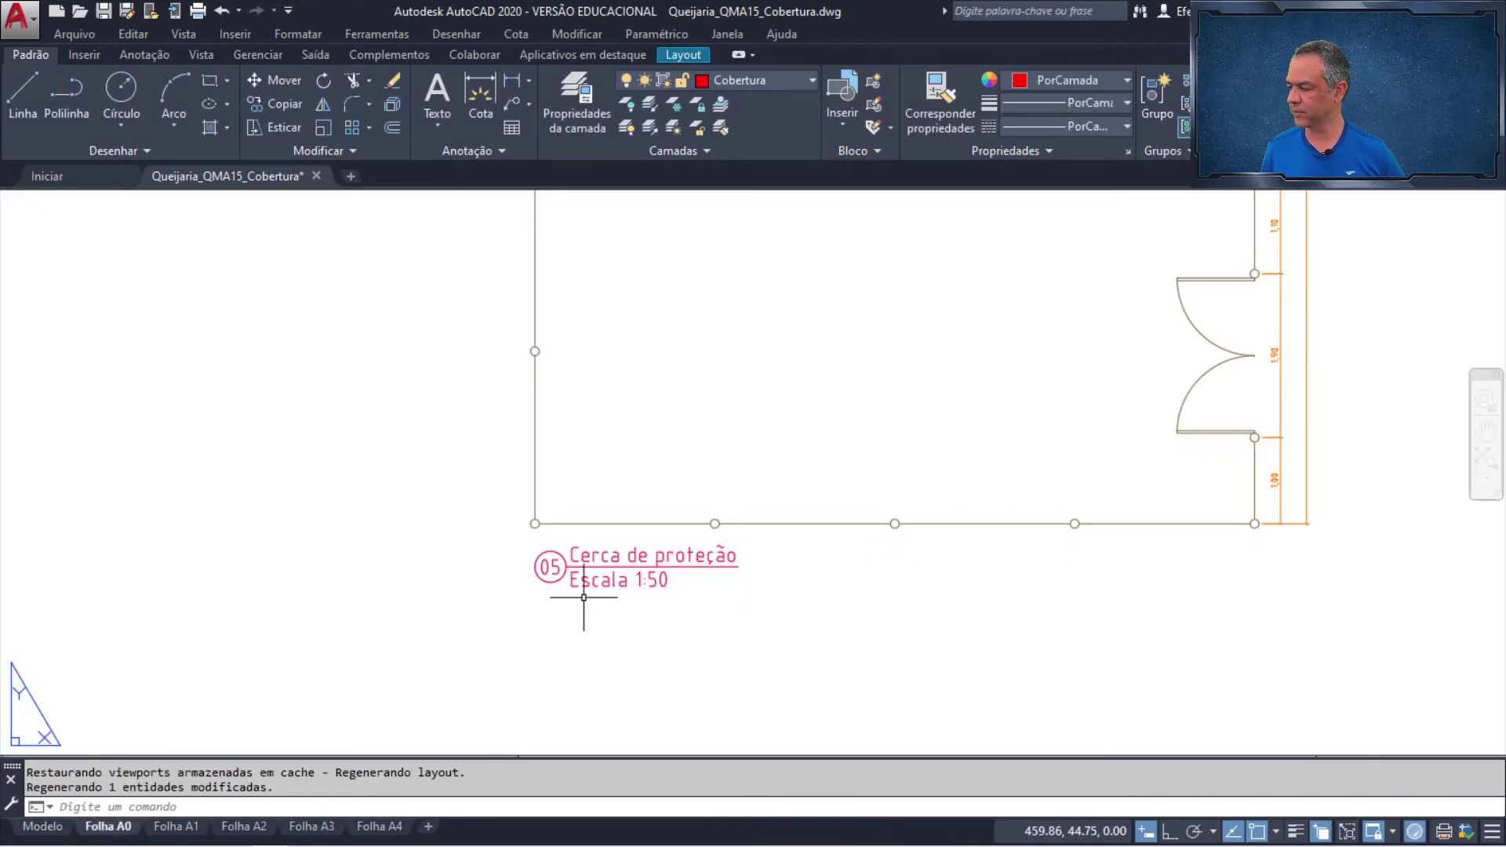
# - Renumber the Fachada Frontal legend as 06 in model space and go back to the Folha A0 layout
pyautogui.scroll(-4, 659, 557)
pyautogui.moveTo(700, 430); pyautogui.dragTo(664, 806, button='middle')
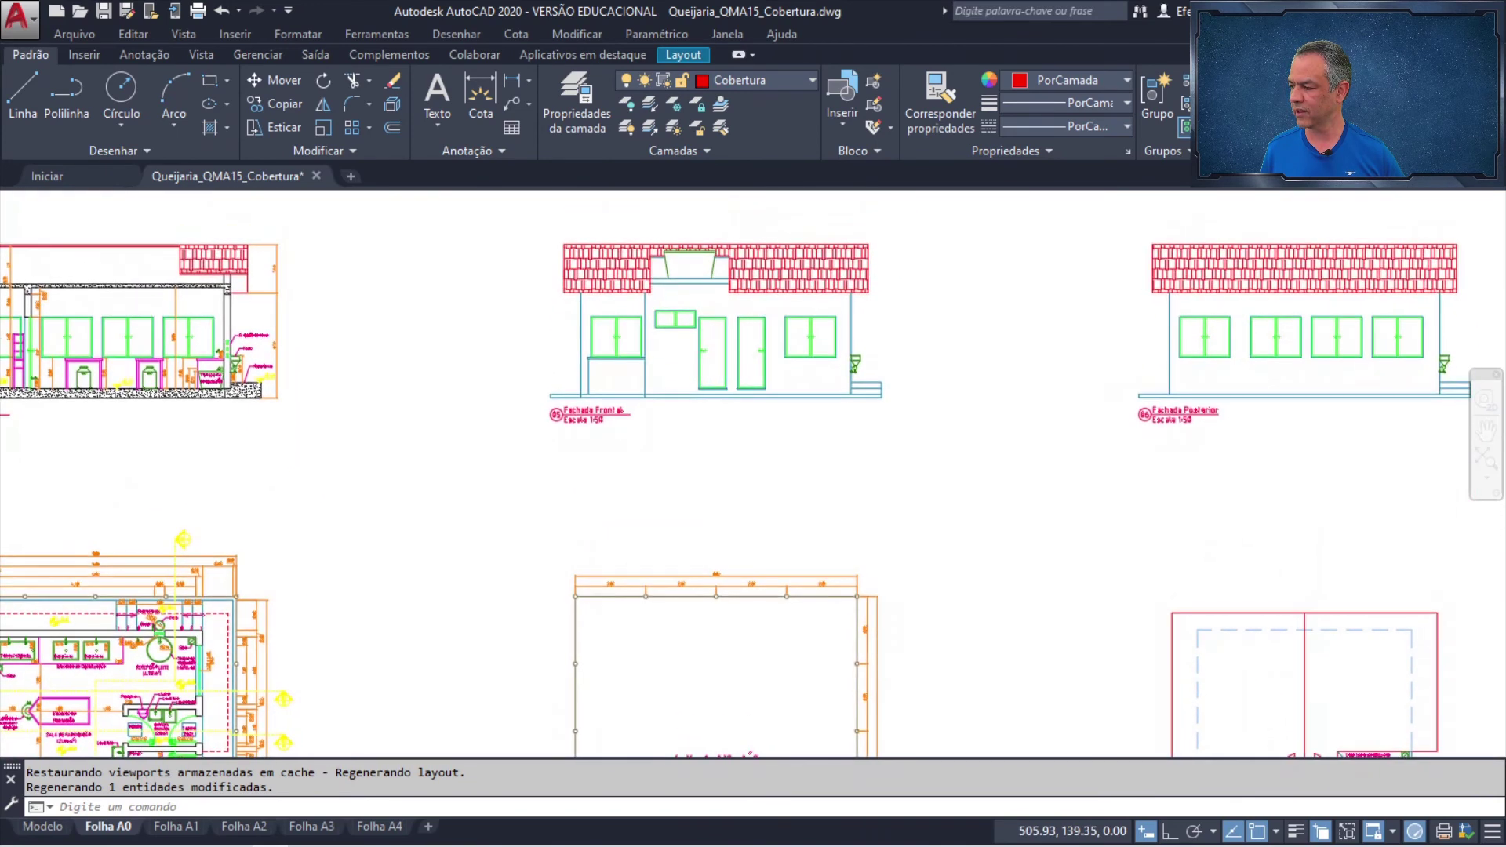
pyautogui.moveTo(597, 431); pyautogui.dragTo(645, 620, button='middle')
pyautogui.scroll(6, 643, 616)
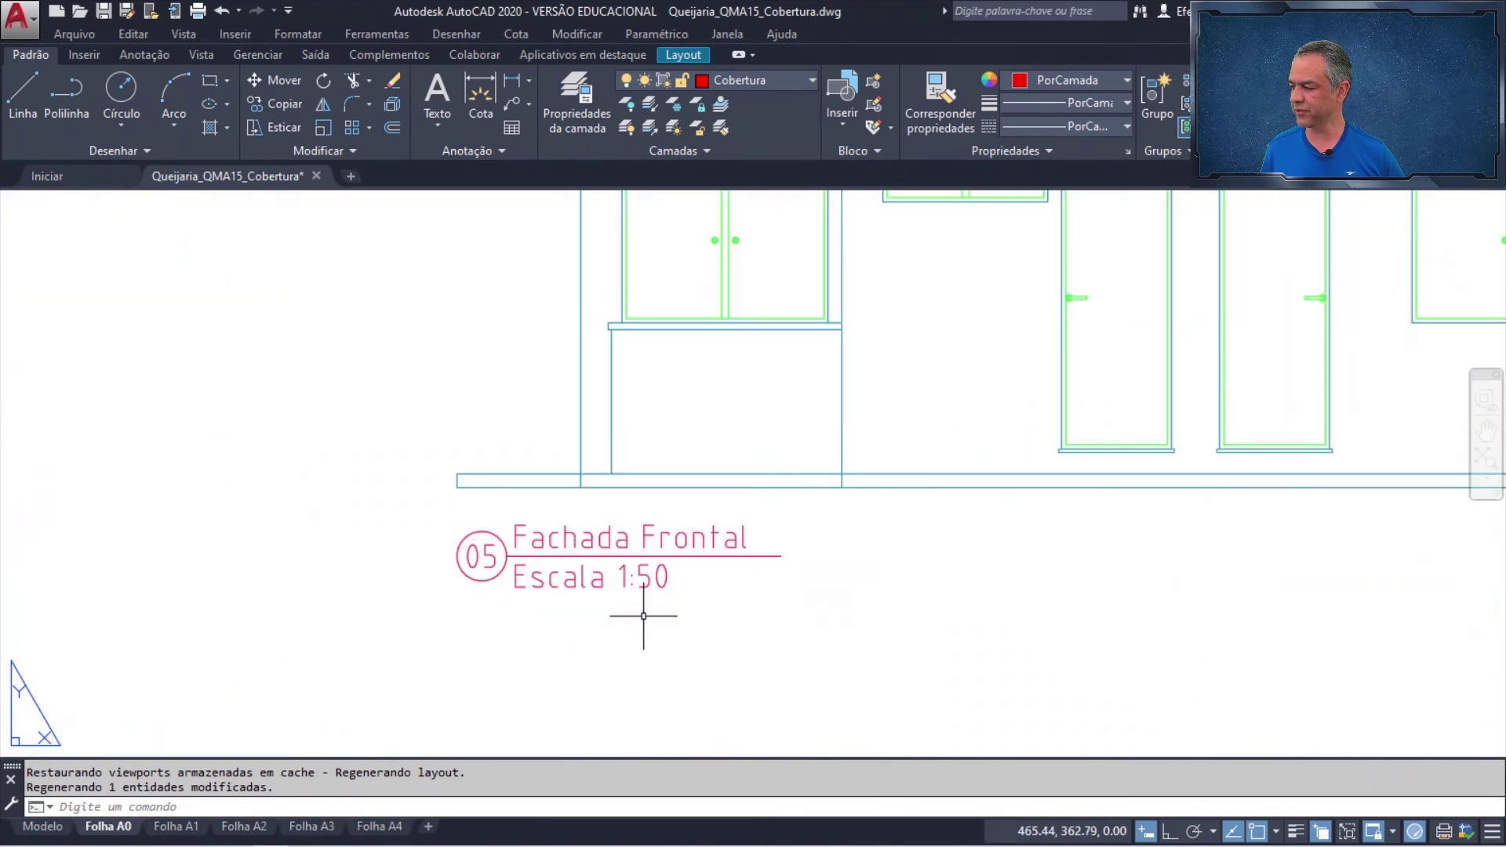
pyautogui.click(42, 826)
pyautogui.scroll(-10, 640, 497)
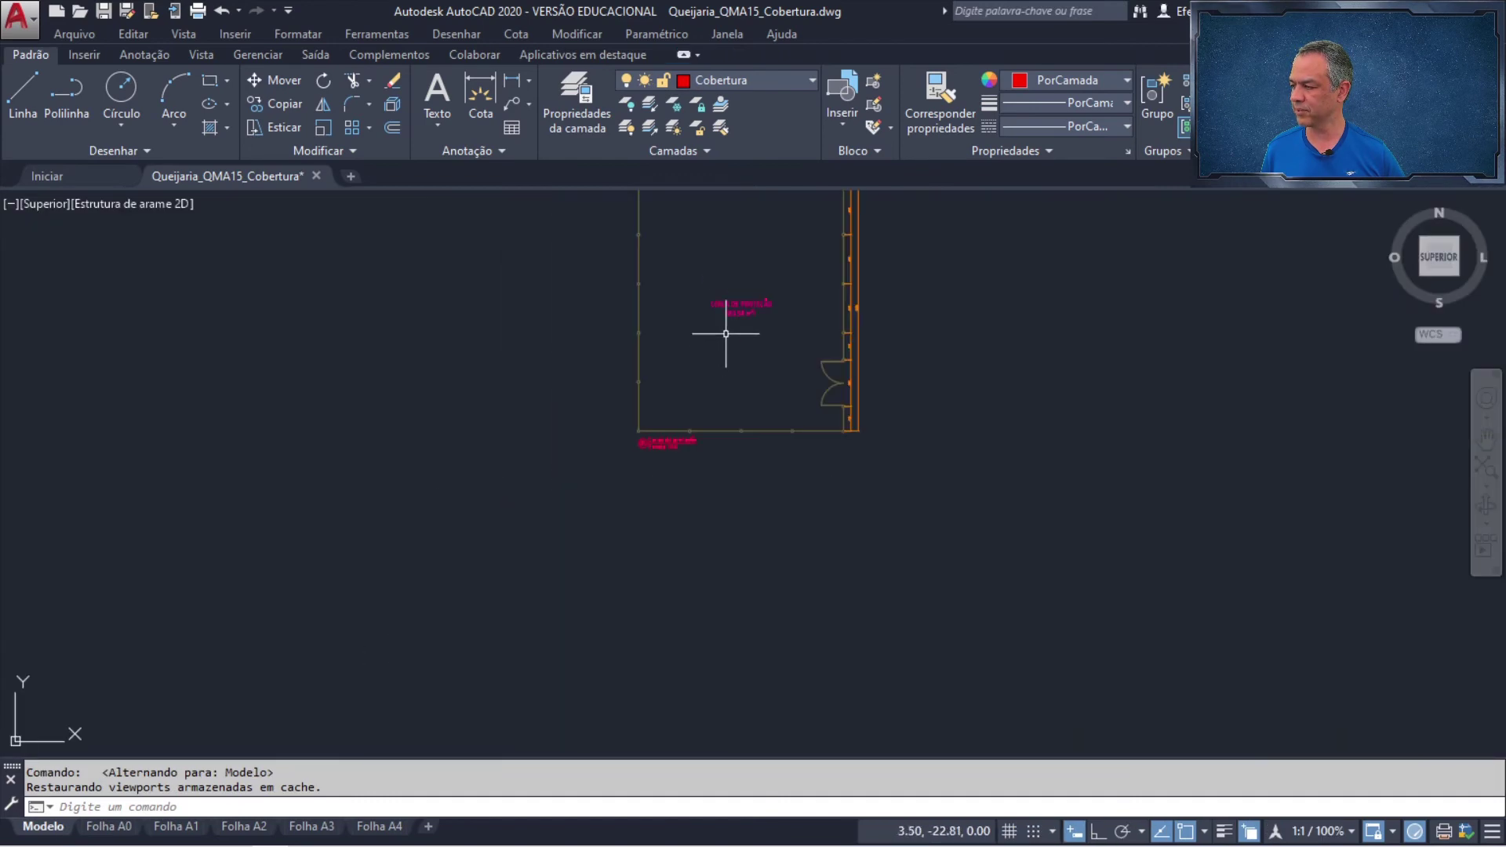
pyautogui.moveTo(693, 372); pyautogui.dragTo(683, 586, button='middle')
pyautogui.scroll(6, 766, 502)
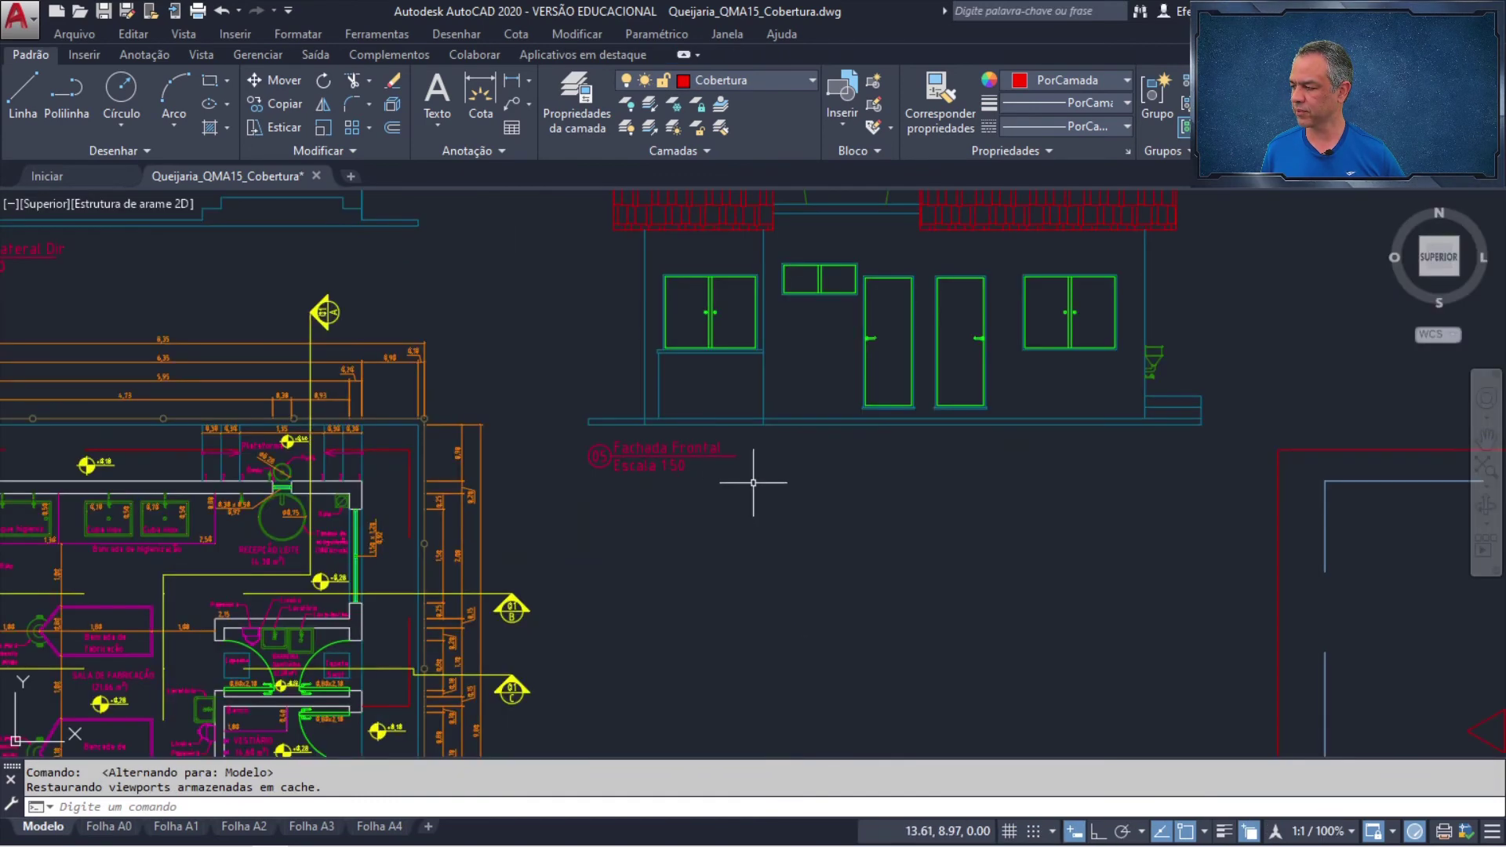
pyautogui.doubleClick(712, 449)
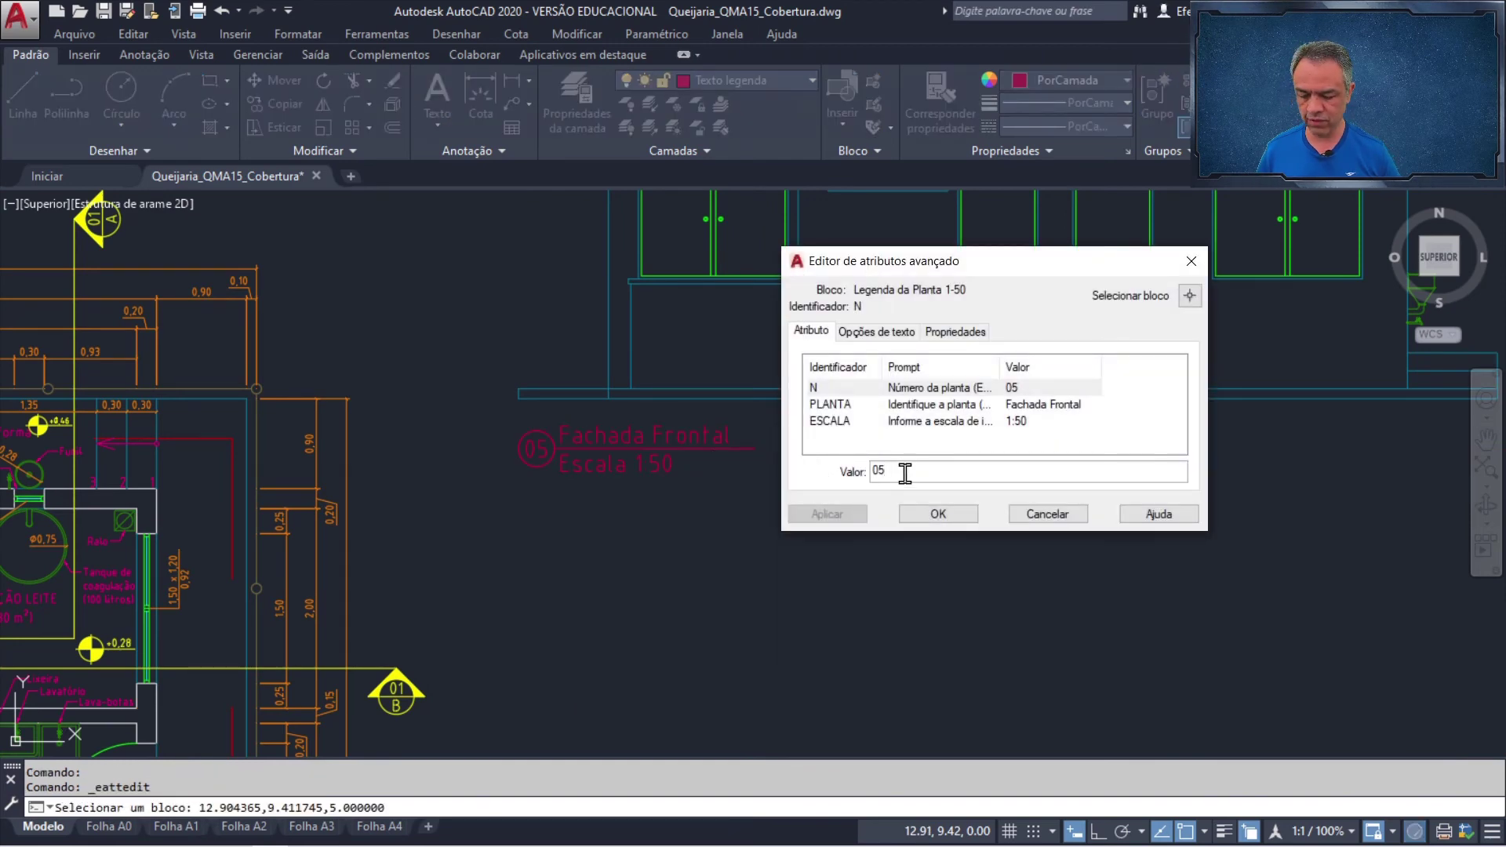
pyautogui.click(929, 515)
pyautogui.scroll(2, 749, 510)
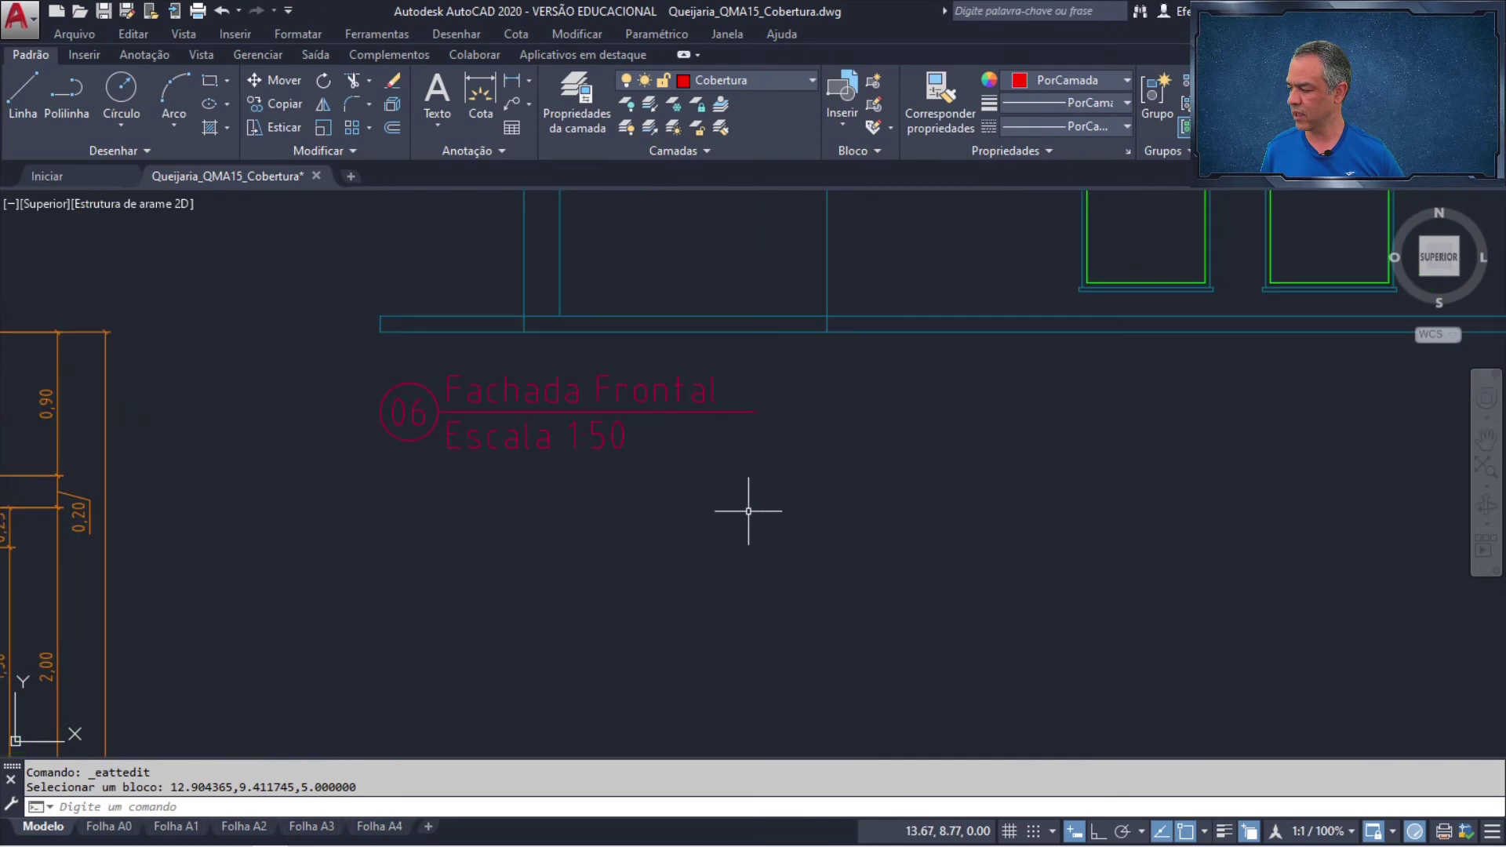
pyautogui.click(107, 828)
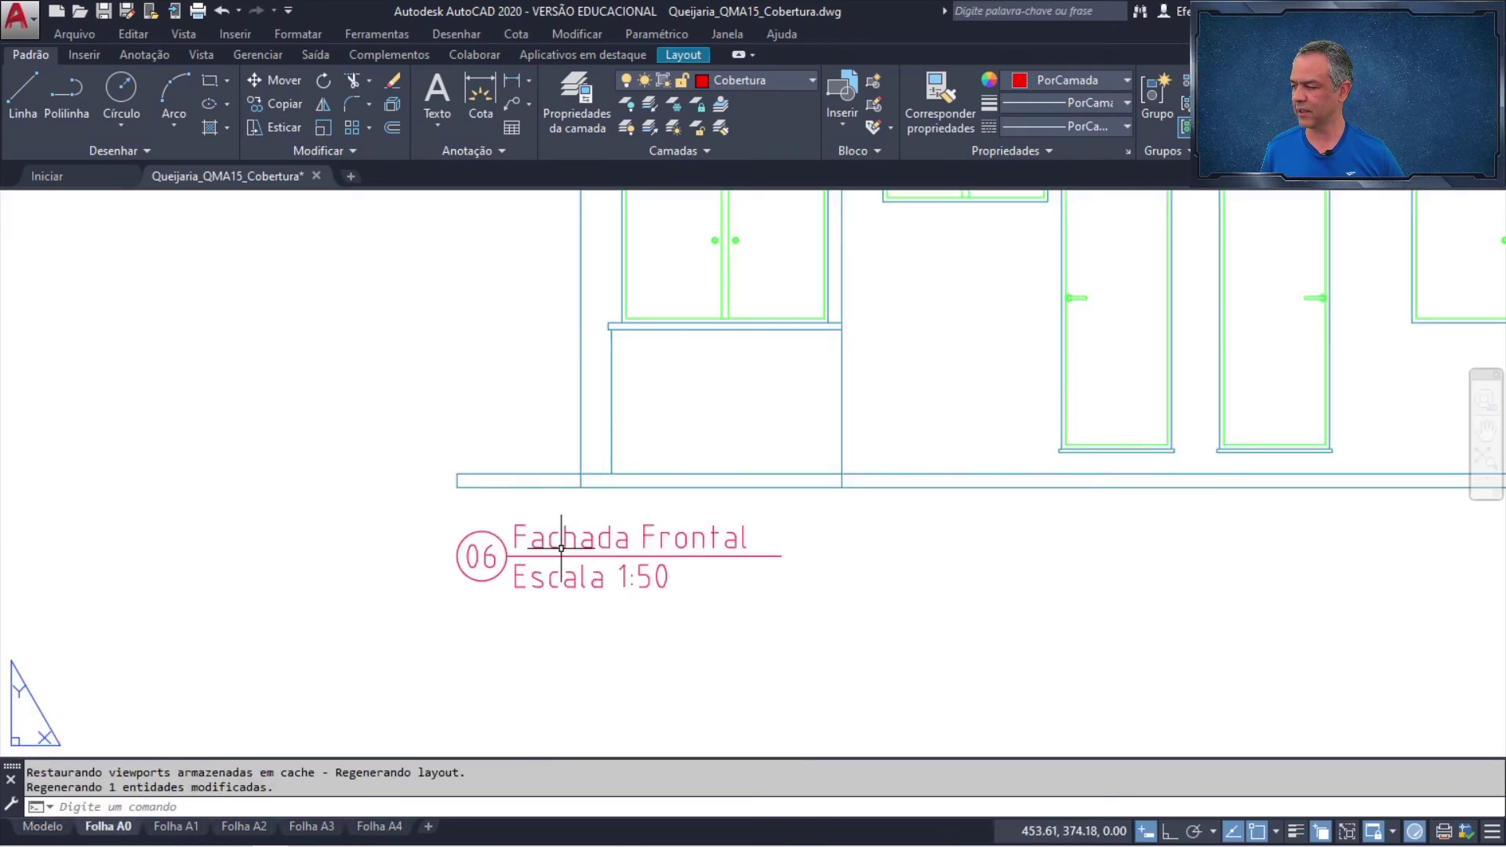
# - Review the legend numbers of the side façades, the Planta de Cobertura and the Fachada Posterior on the A0 sheet
pyautogui.scroll(-4, 618, 450)
pyautogui.moveTo(655, 315); pyautogui.dragTo(574, 791, button='middle')
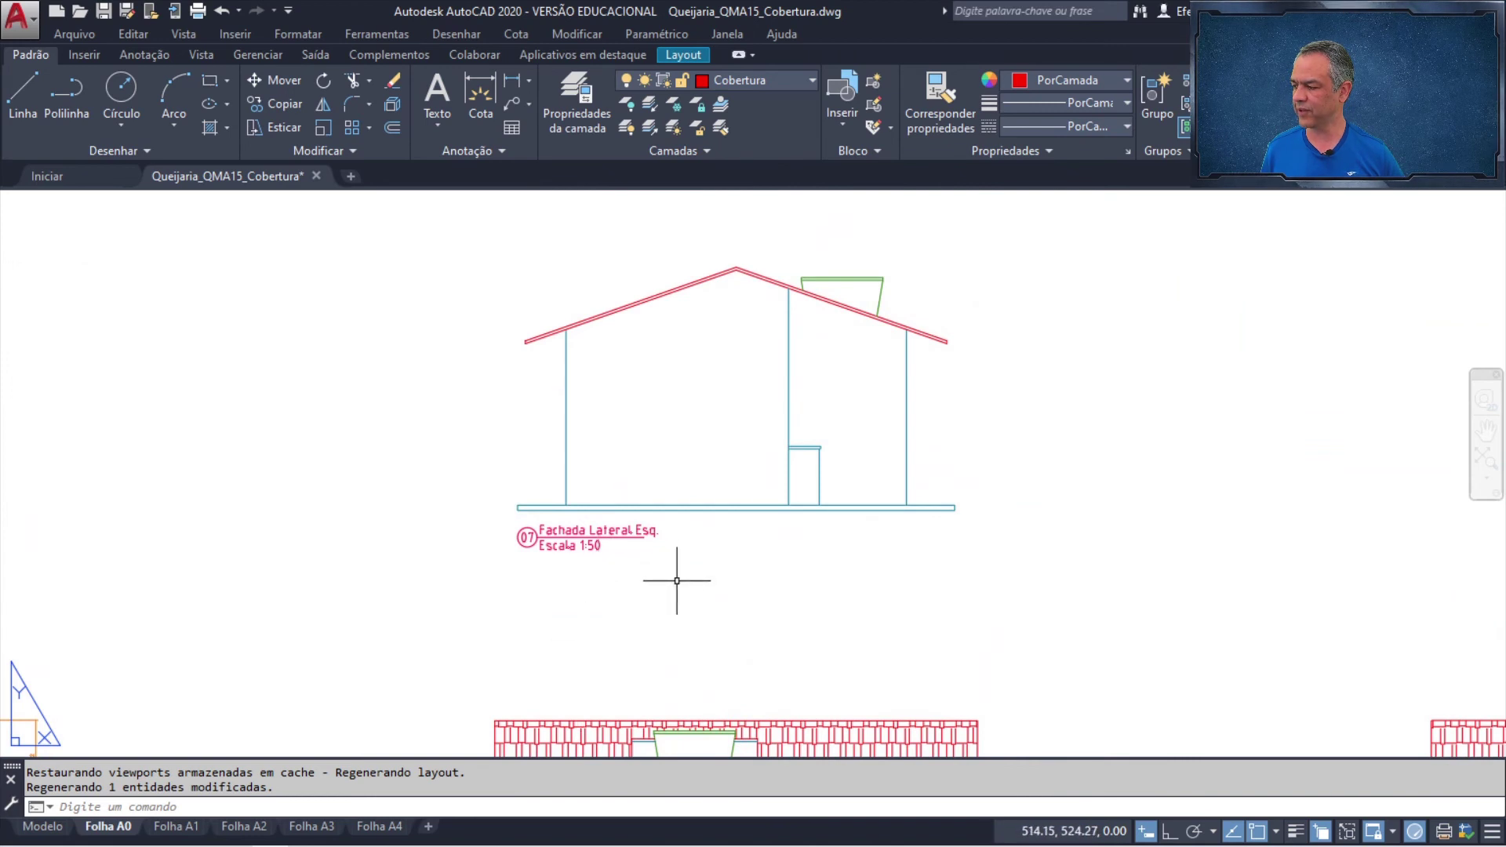
pyautogui.scroll(-2, 671, 692)
pyautogui.scroll(4, 624, 347)
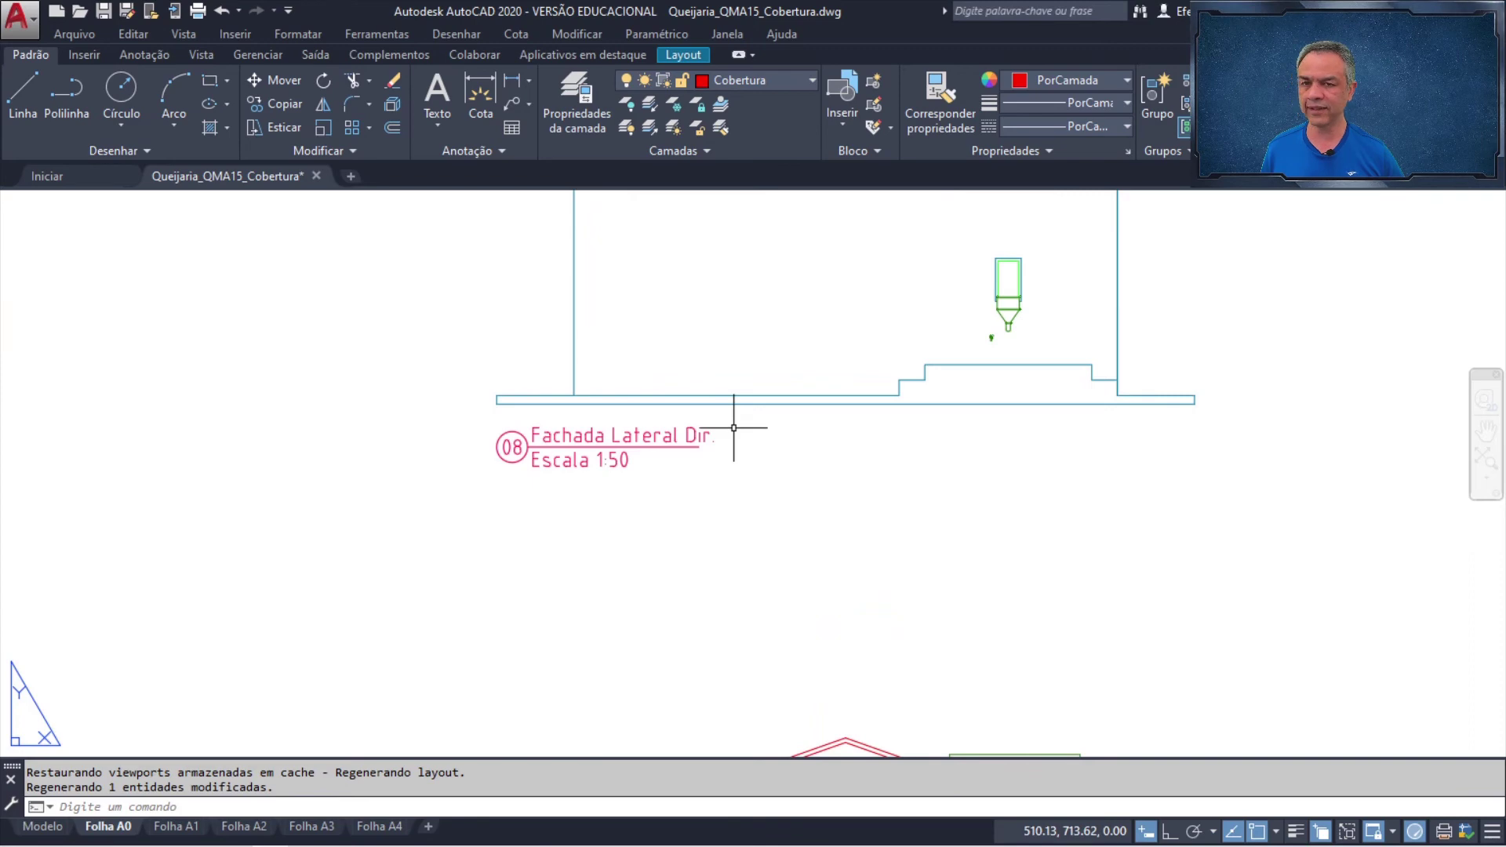
pyautogui.scroll(-6, 734, 427)
pyautogui.moveTo(829, 524); pyautogui.dragTo(728, 309, button='middle')
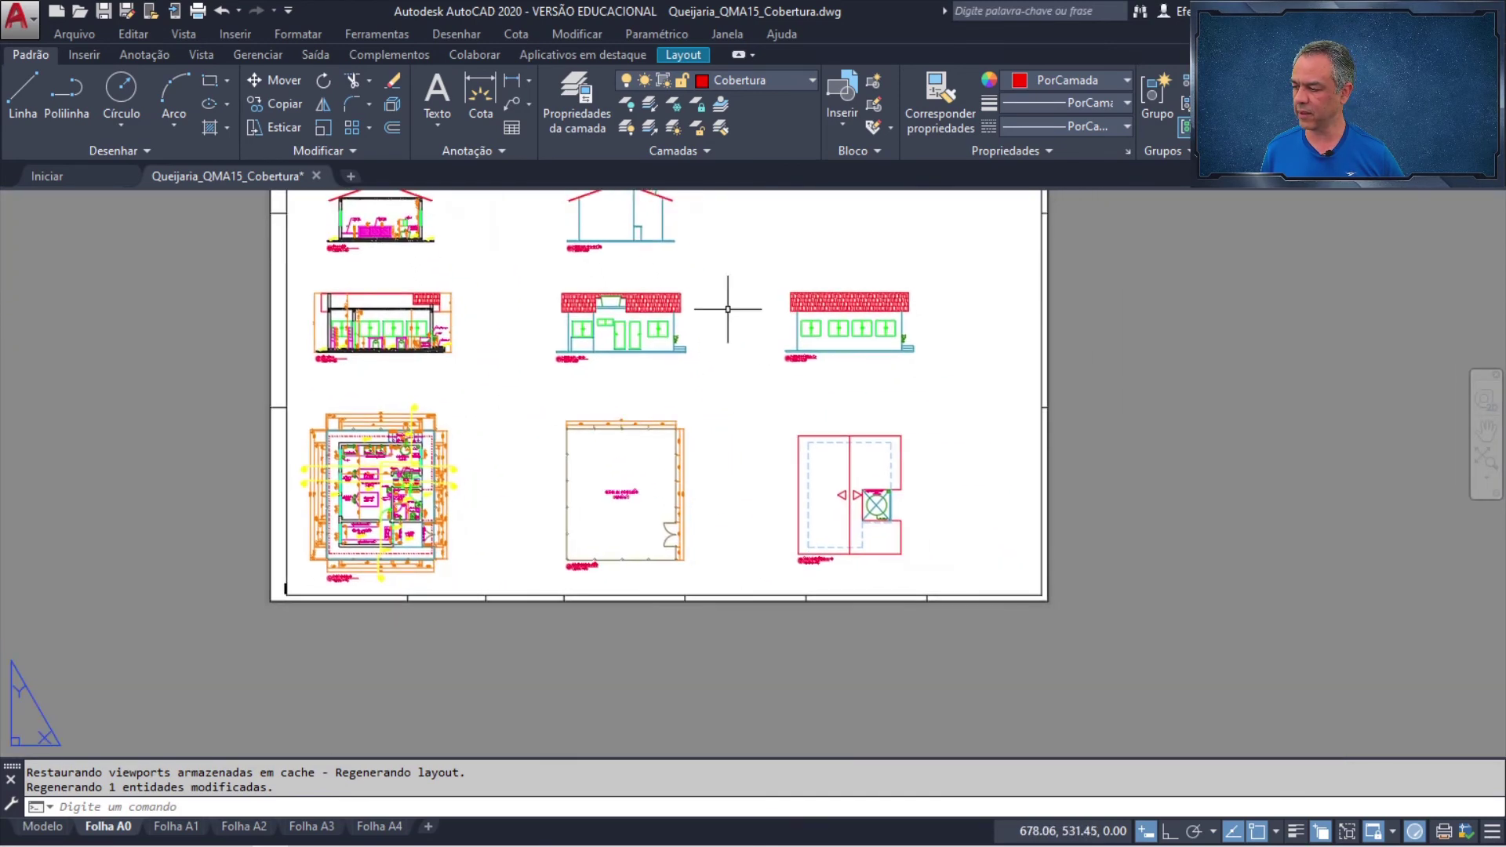
pyautogui.moveTo(791, 588); pyautogui.dragTo(793, 487, button='middle')
pyautogui.scroll(6, 797, 463)
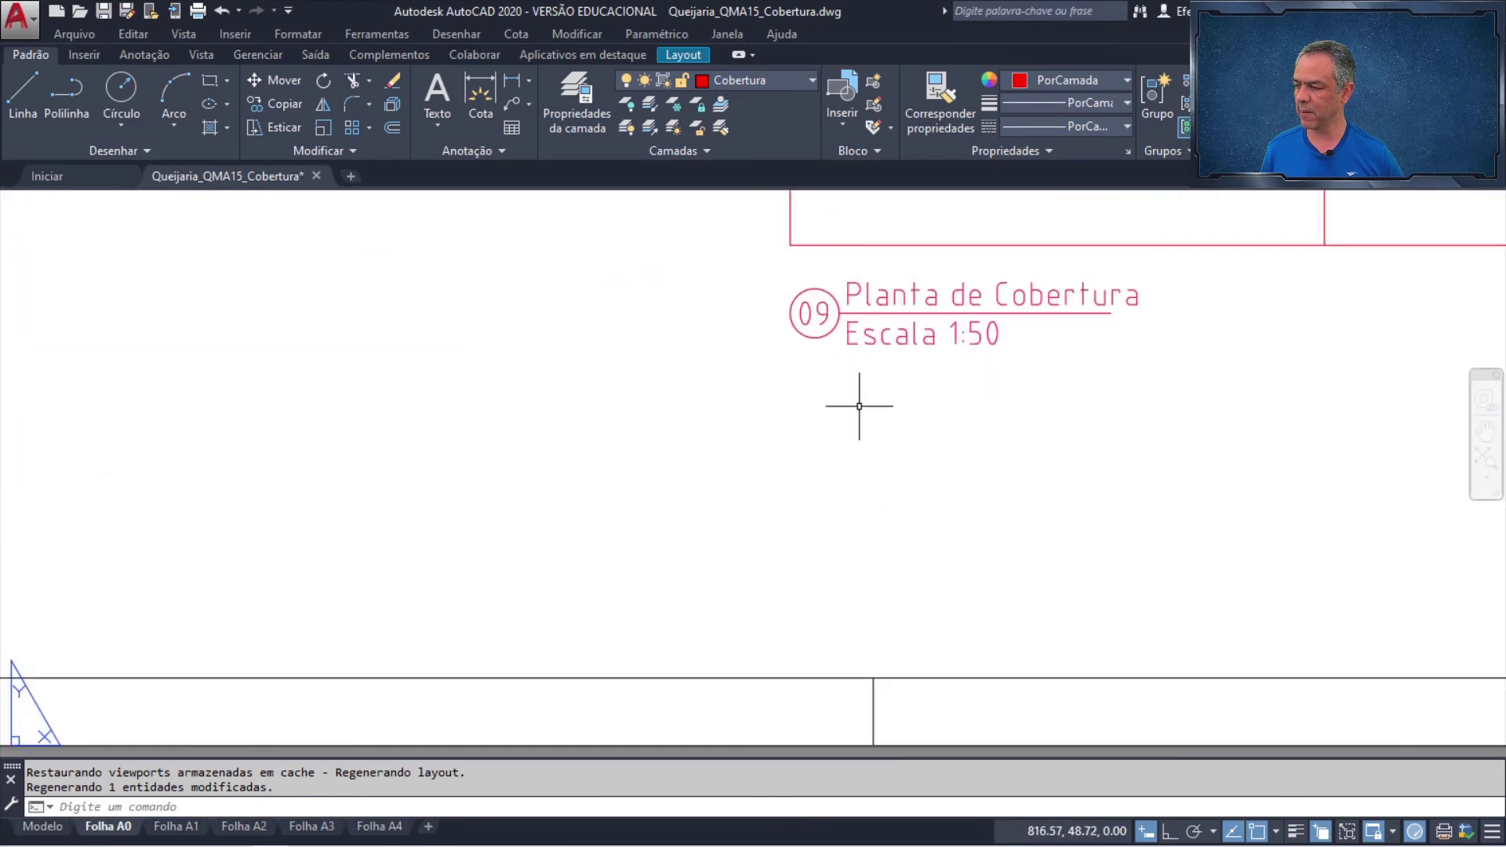
pyautogui.scroll(-4, 871, 342)
pyautogui.scroll(4, 756, 605)
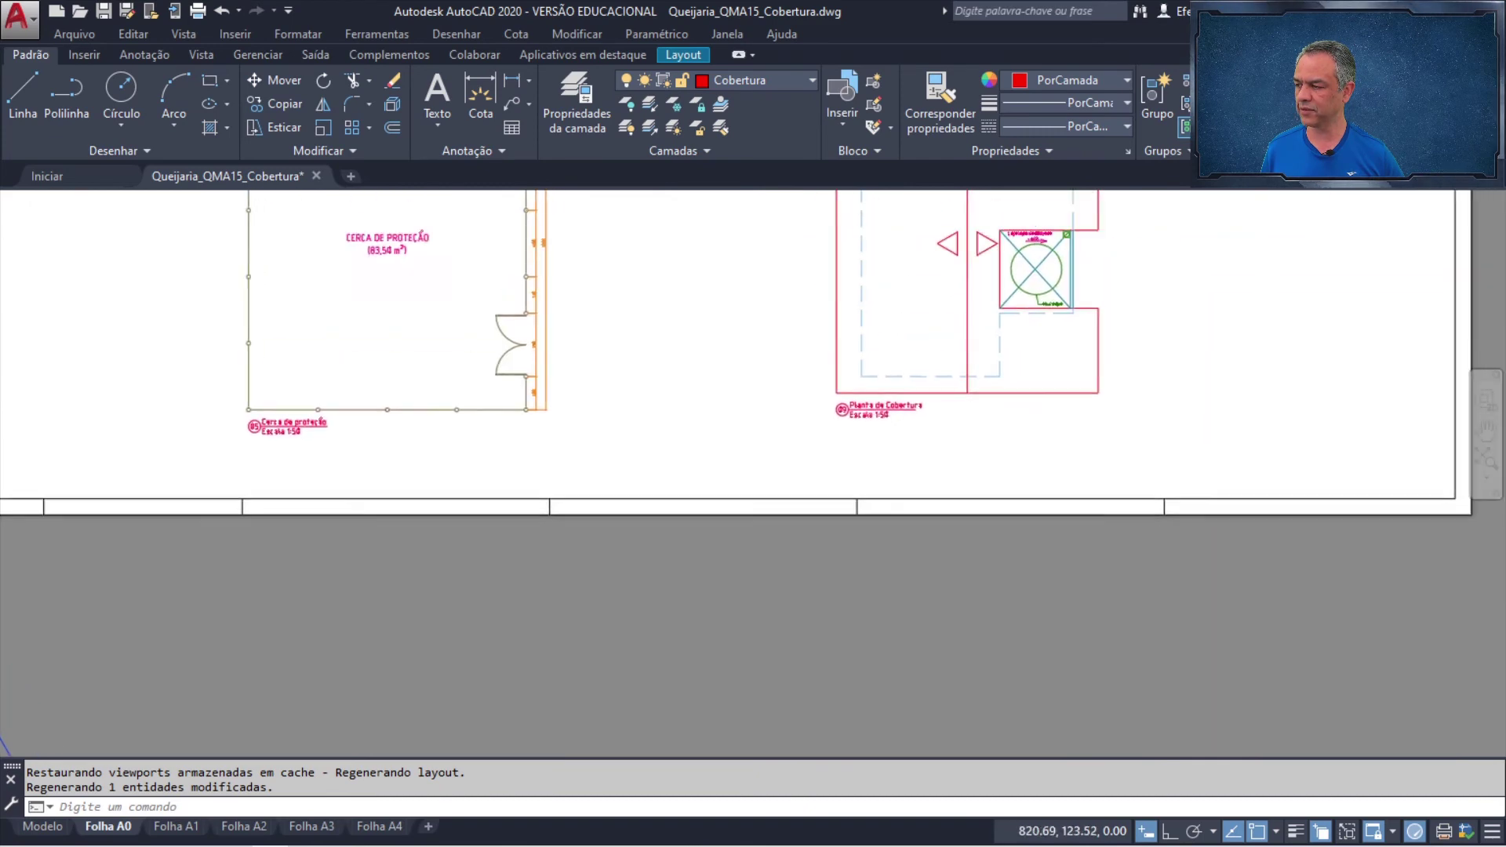
pyautogui.moveTo(737, 331); pyautogui.dragTo(752, 448, button='middle')
pyautogui.scroll(5, 753, 390)
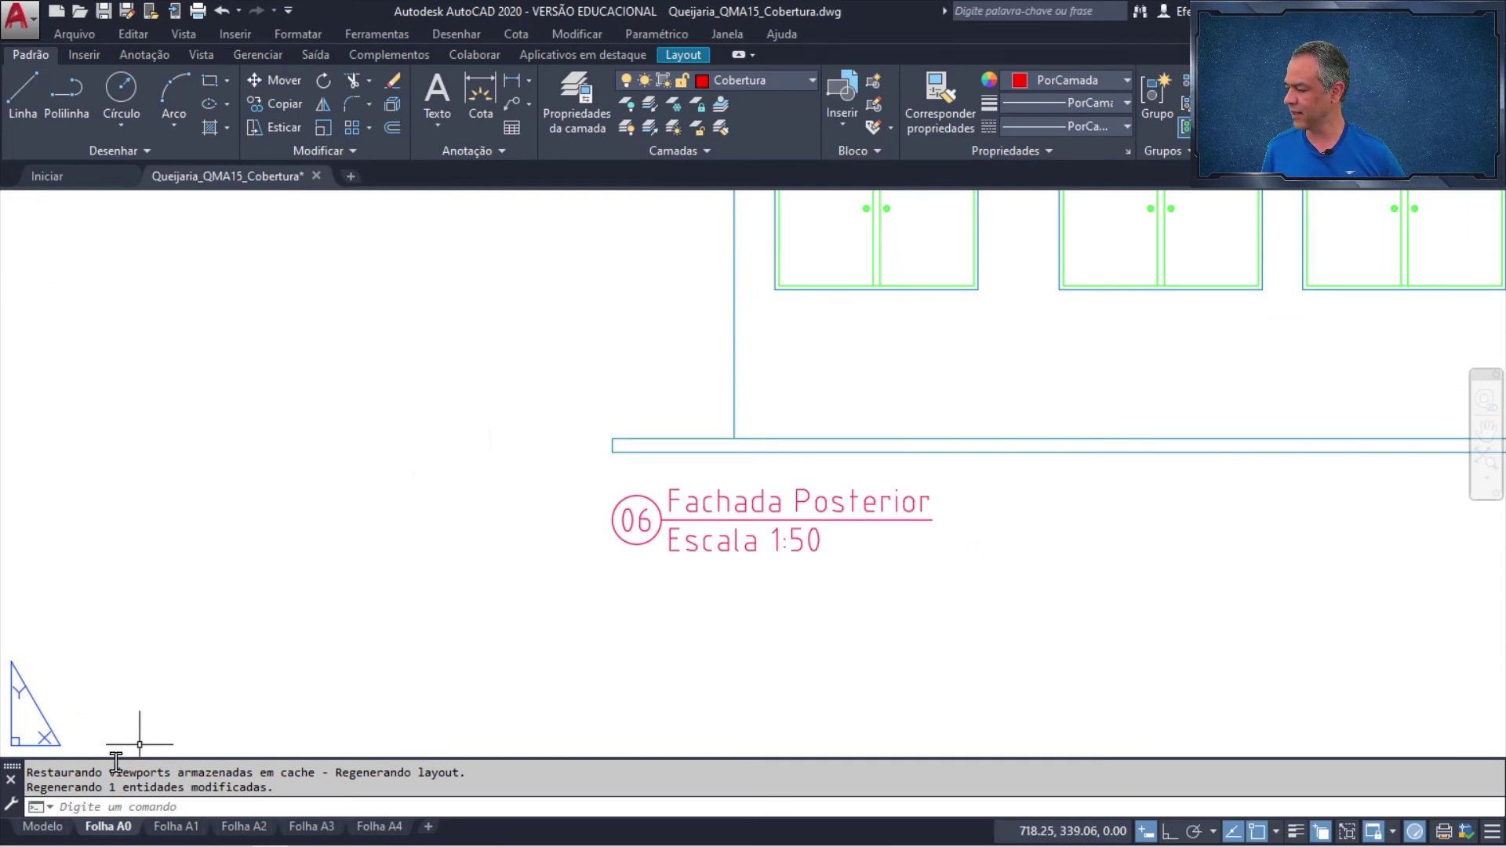
# - Set the number attribute of the Fachada Posterior legend to 10 in model space
pyautogui.click(43, 825)
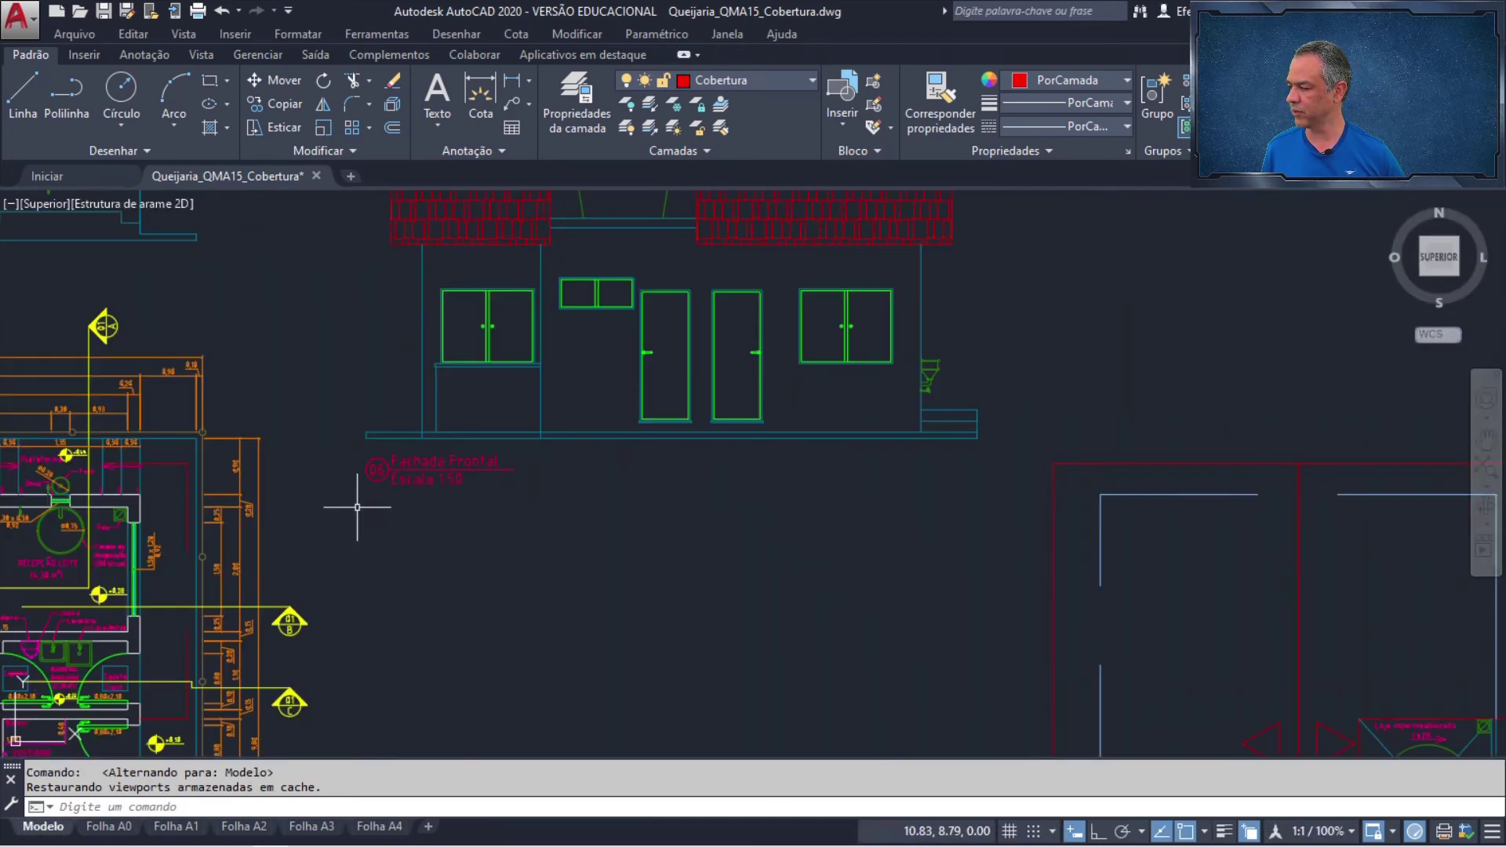
pyautogui.scroll(-3, 357, 506)
pyautogui.moveTo(47, 479); pyautogui.dragTo(578, 498, button='middle')
pyautogui.scroll(6, 615, 491)
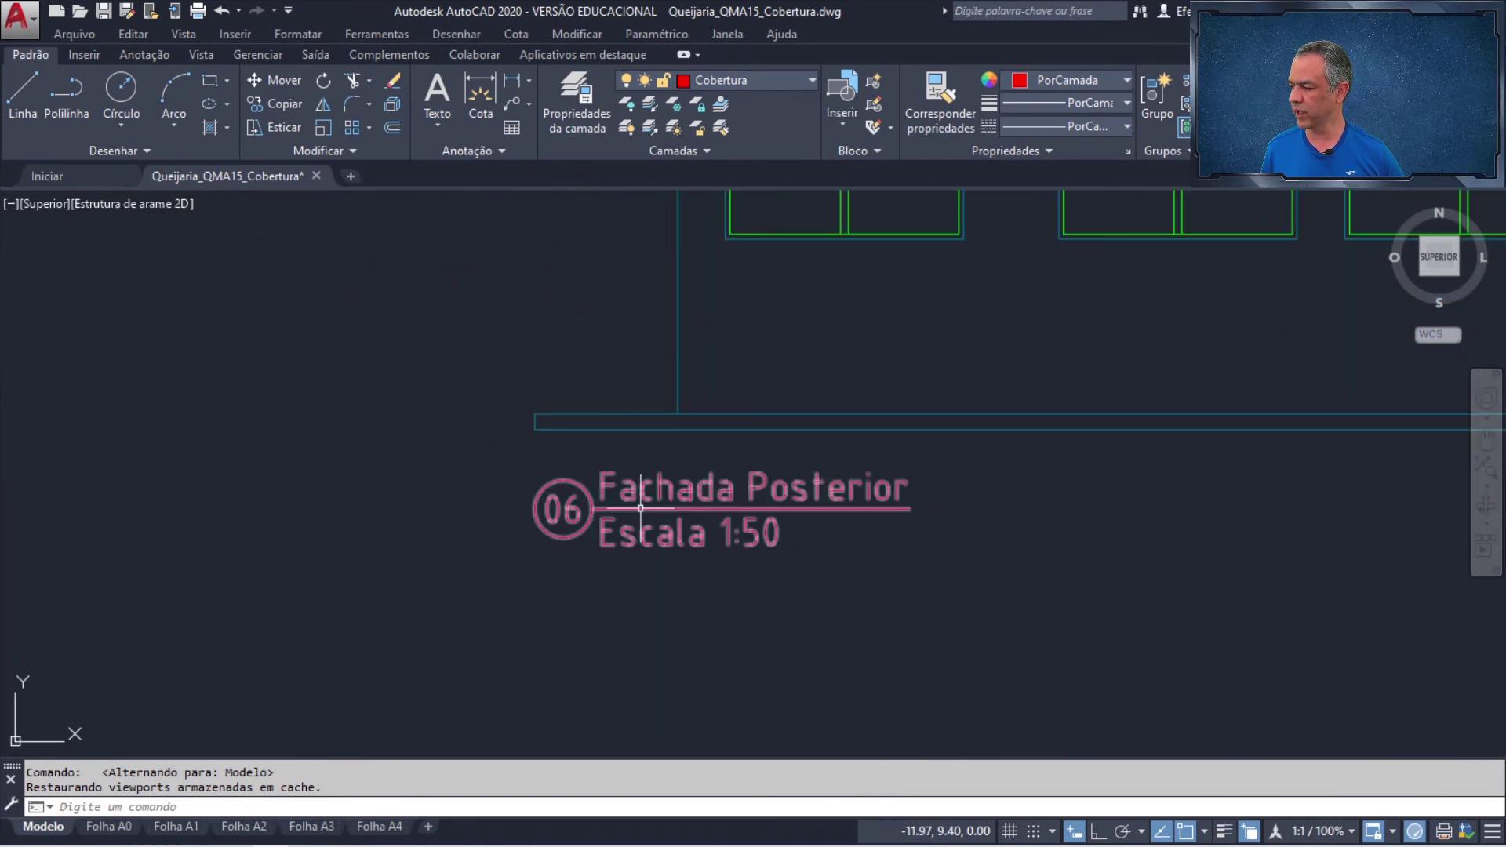
pyautogui.doubleClick(640, 508)
pyautogui.click(949, 471)
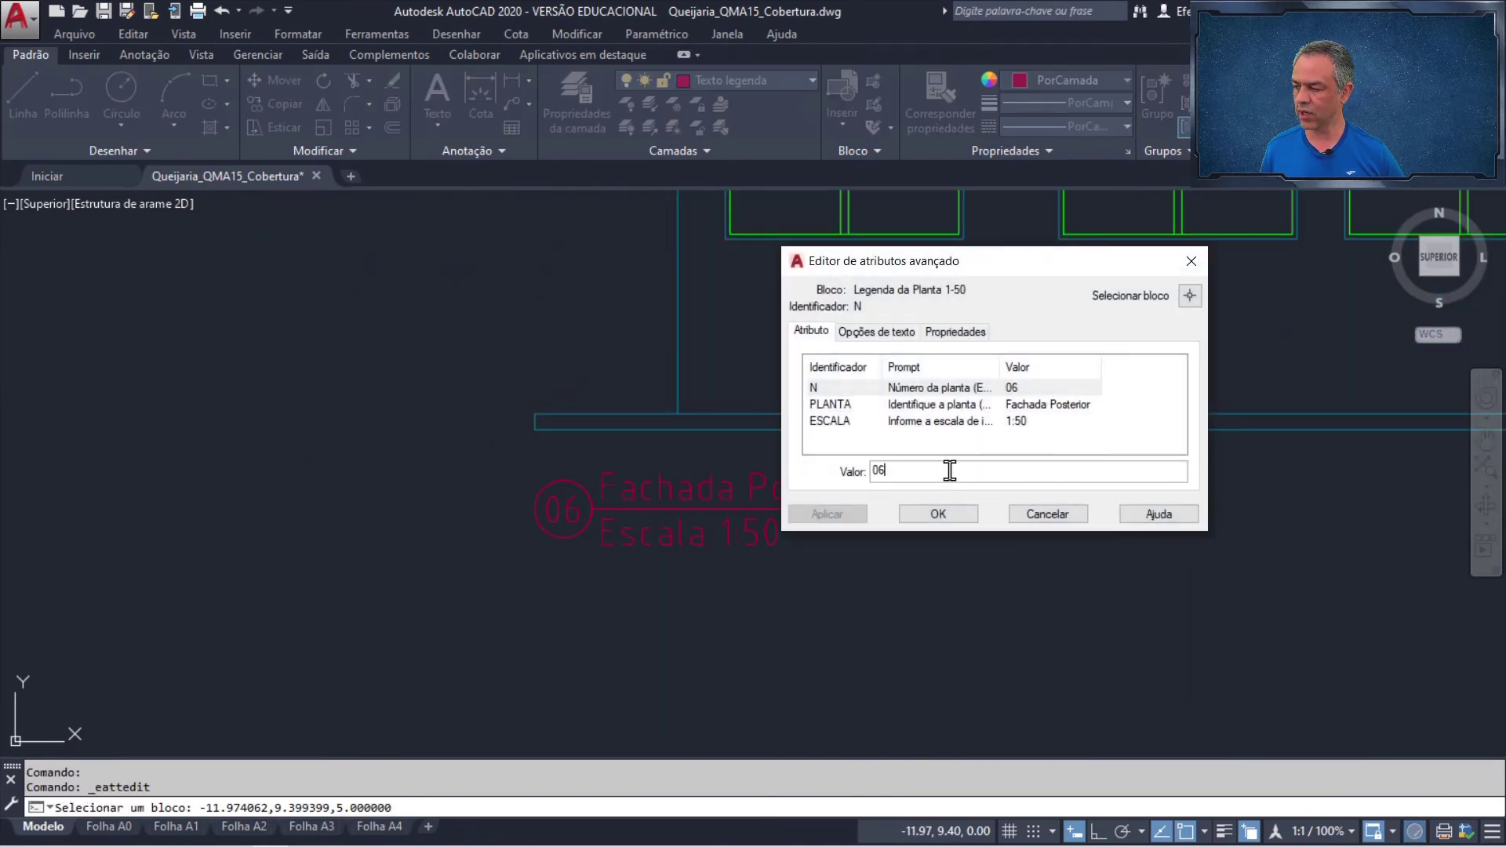
pyautogui.doubleClick(949, 471)
pyautogui.write('10')
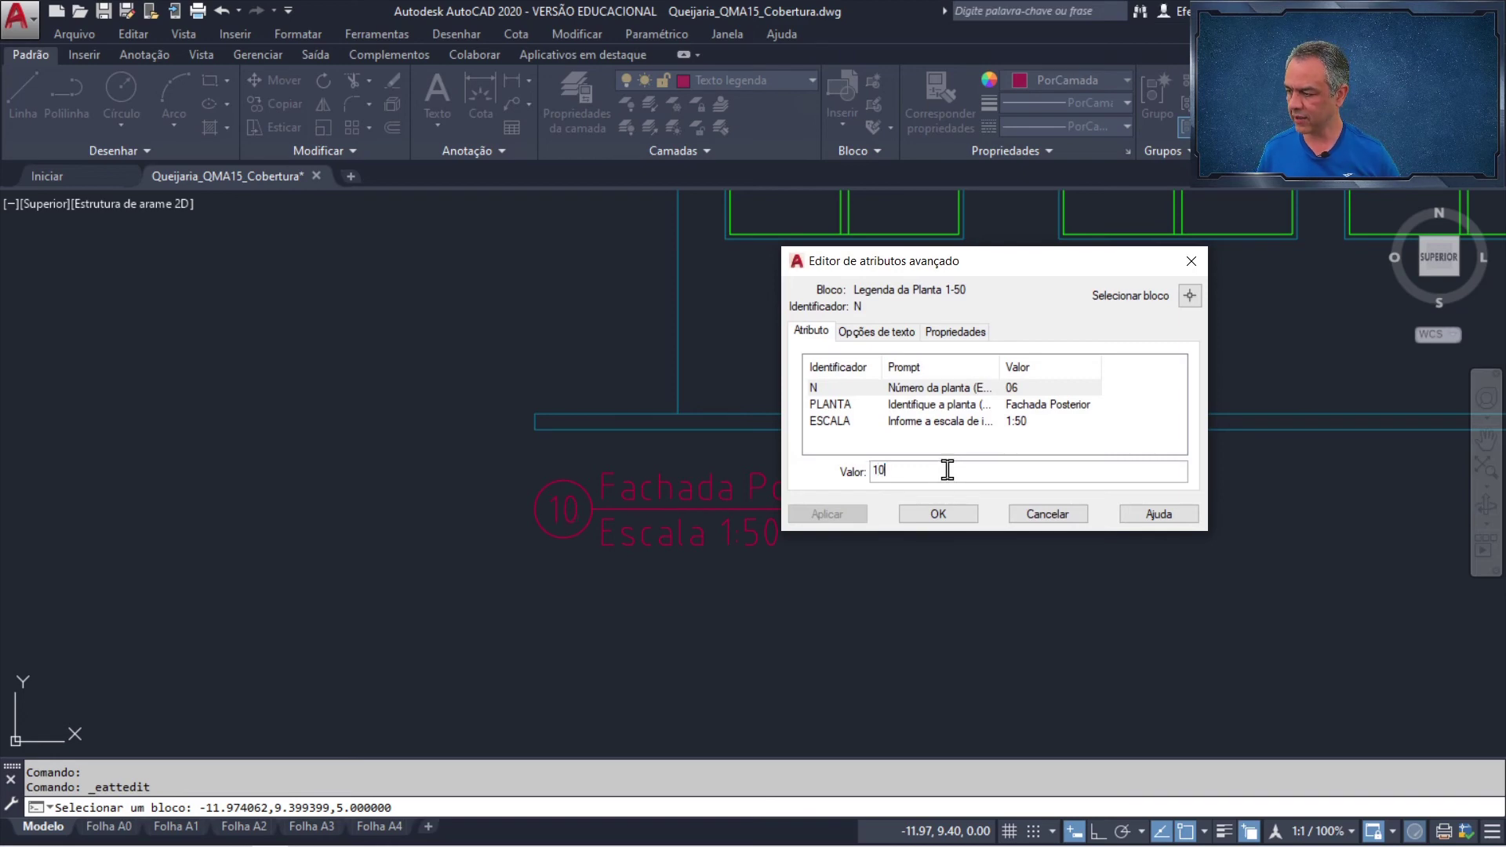
pyautogui.click(939, 514)
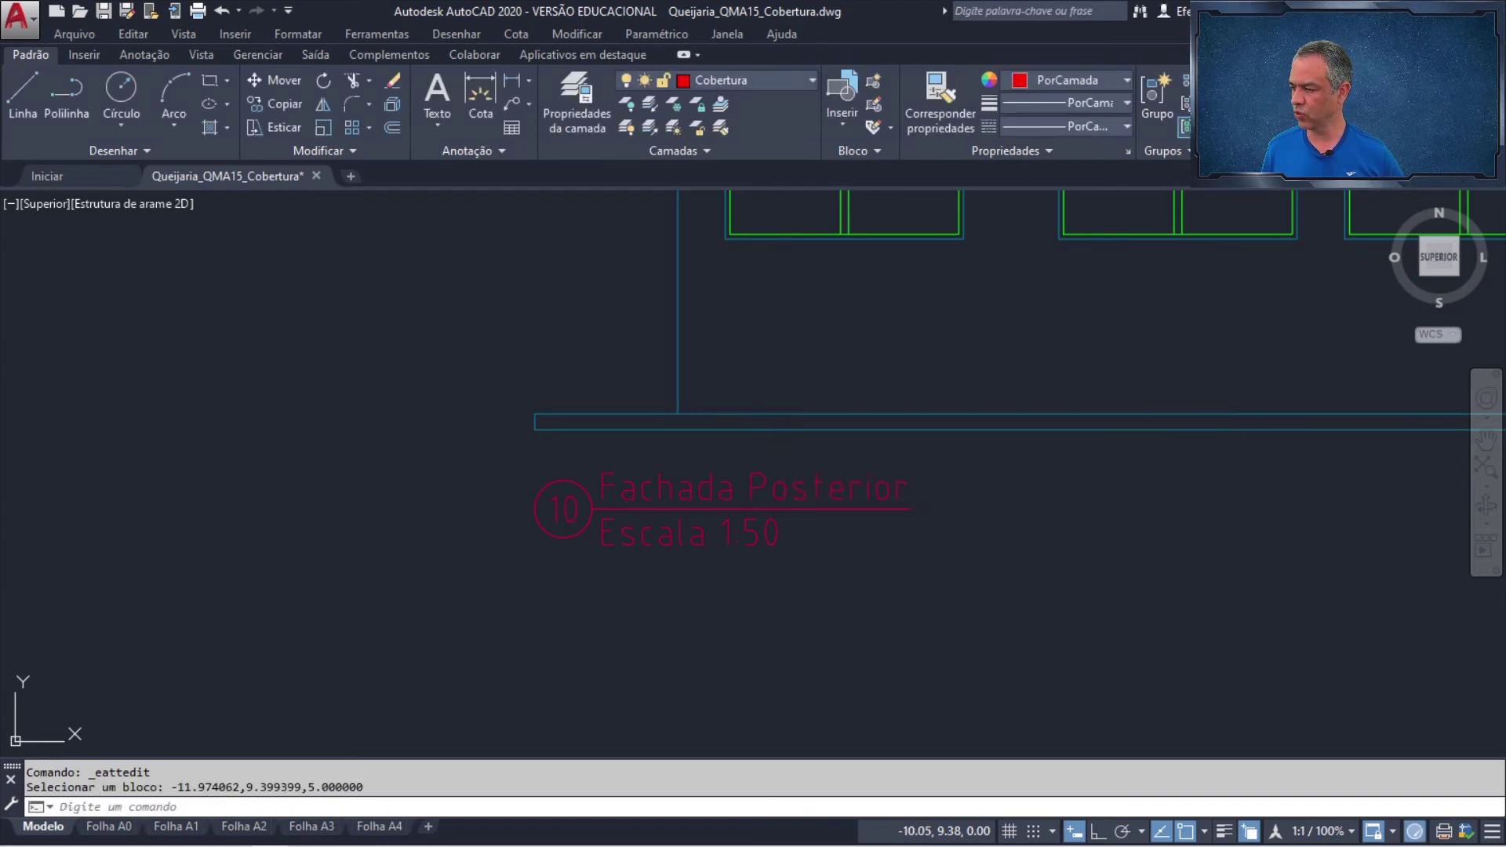
# - Measure the area enclosed by the building's outer corners on the Planta-baixa, including the Expedição area
pyautogui.middleClick(946, 512)
pyautogui.middleClick(947, 511)
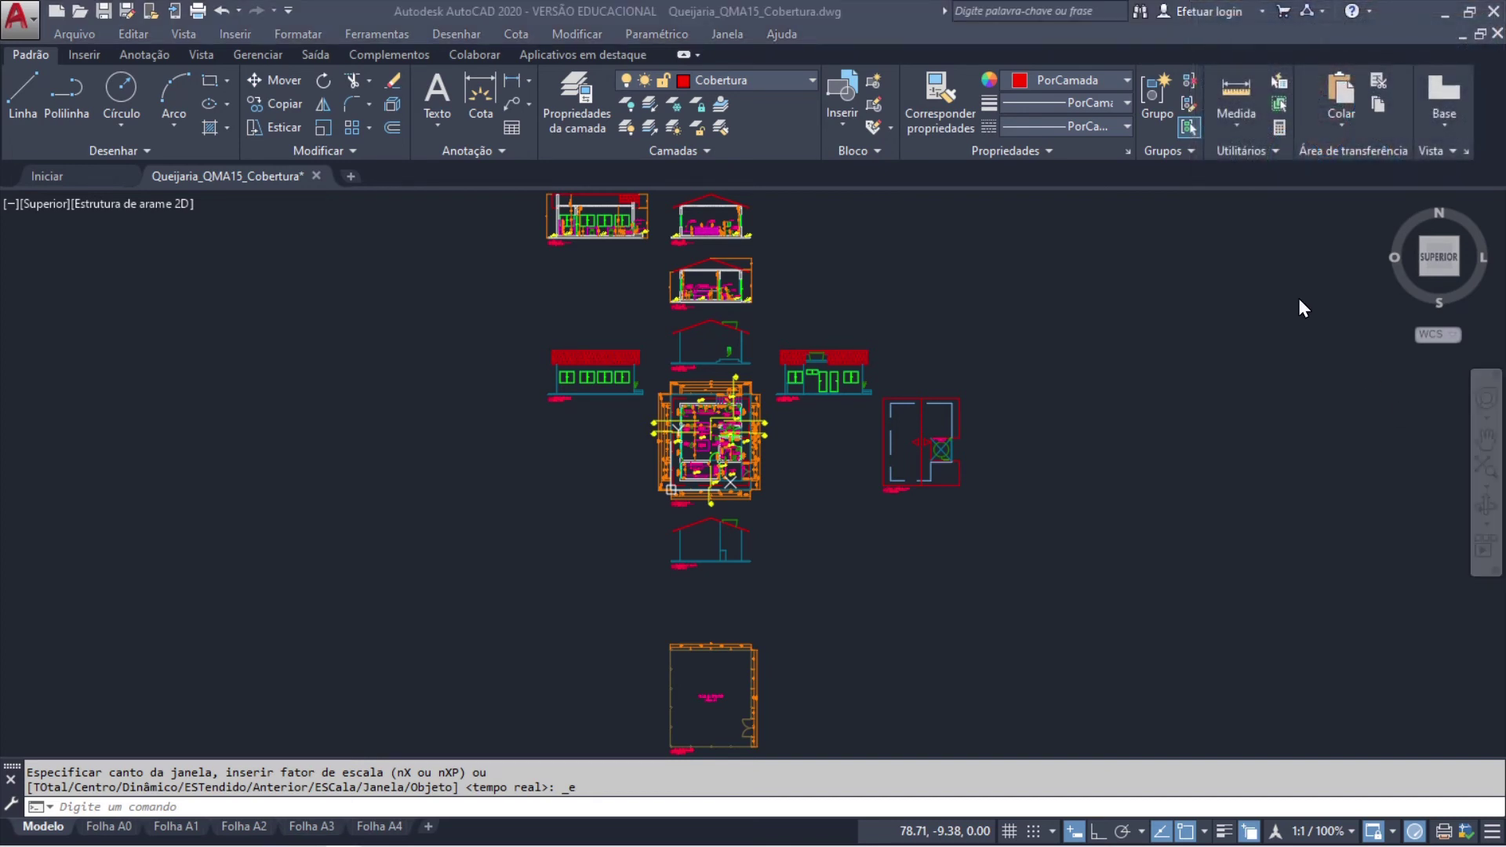
pyautogui.click(1242, 129)
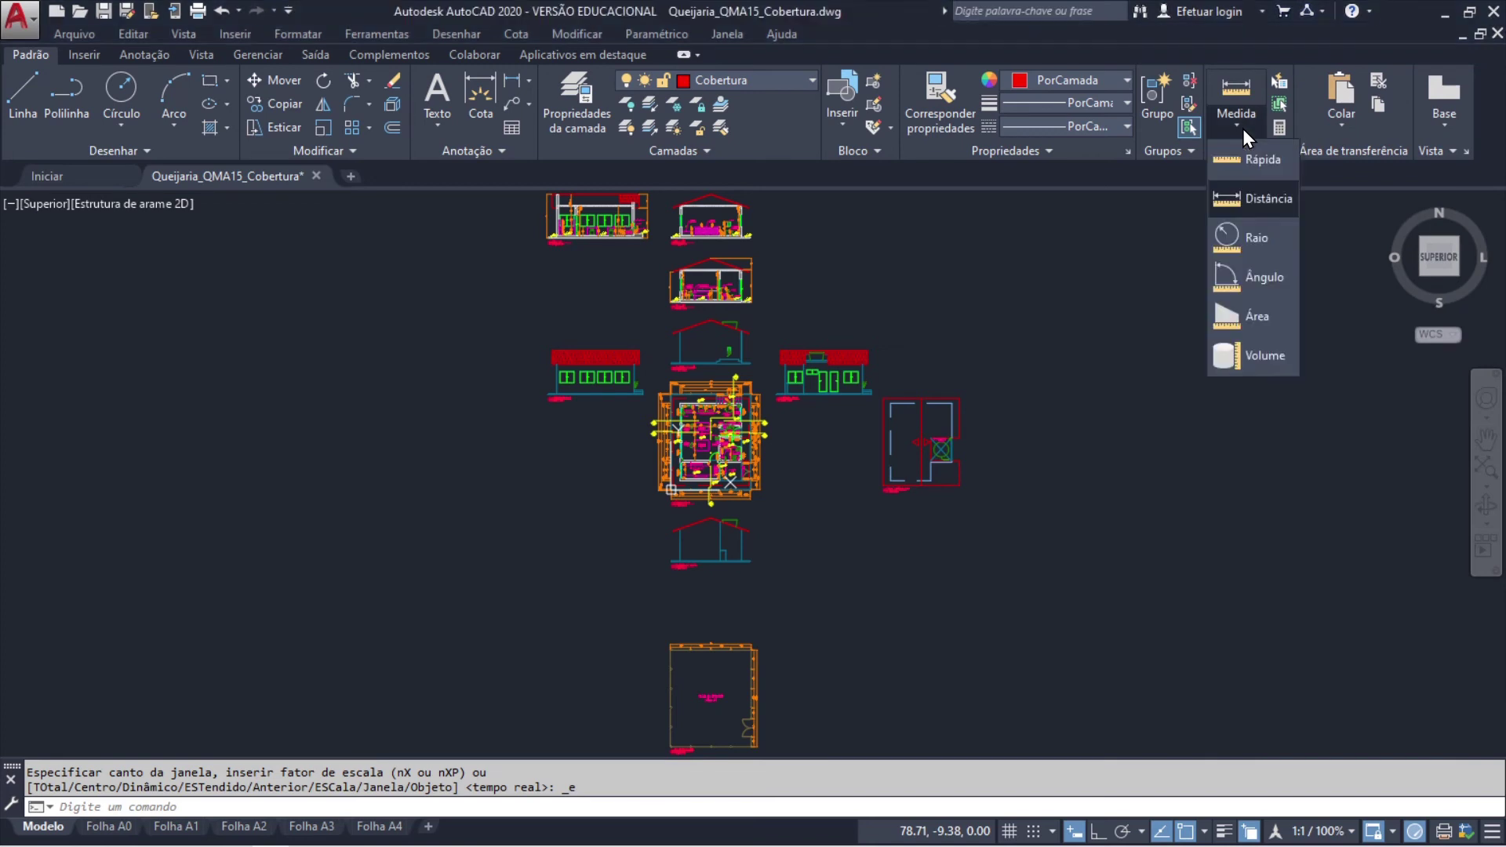
pyautogui.click(1258, 316)
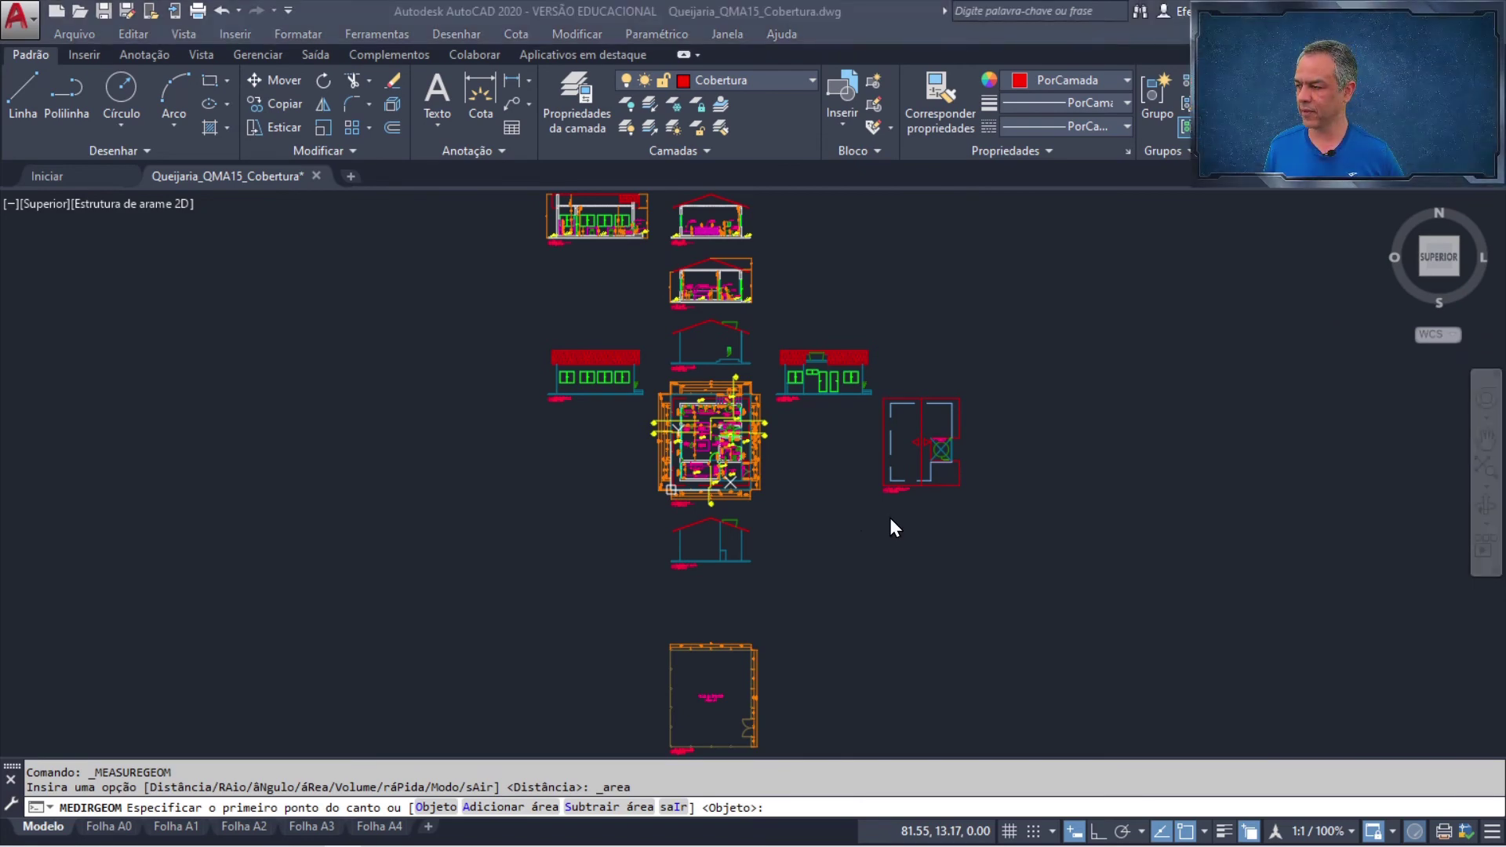
pyautogui.scroll(8, 698, 438)
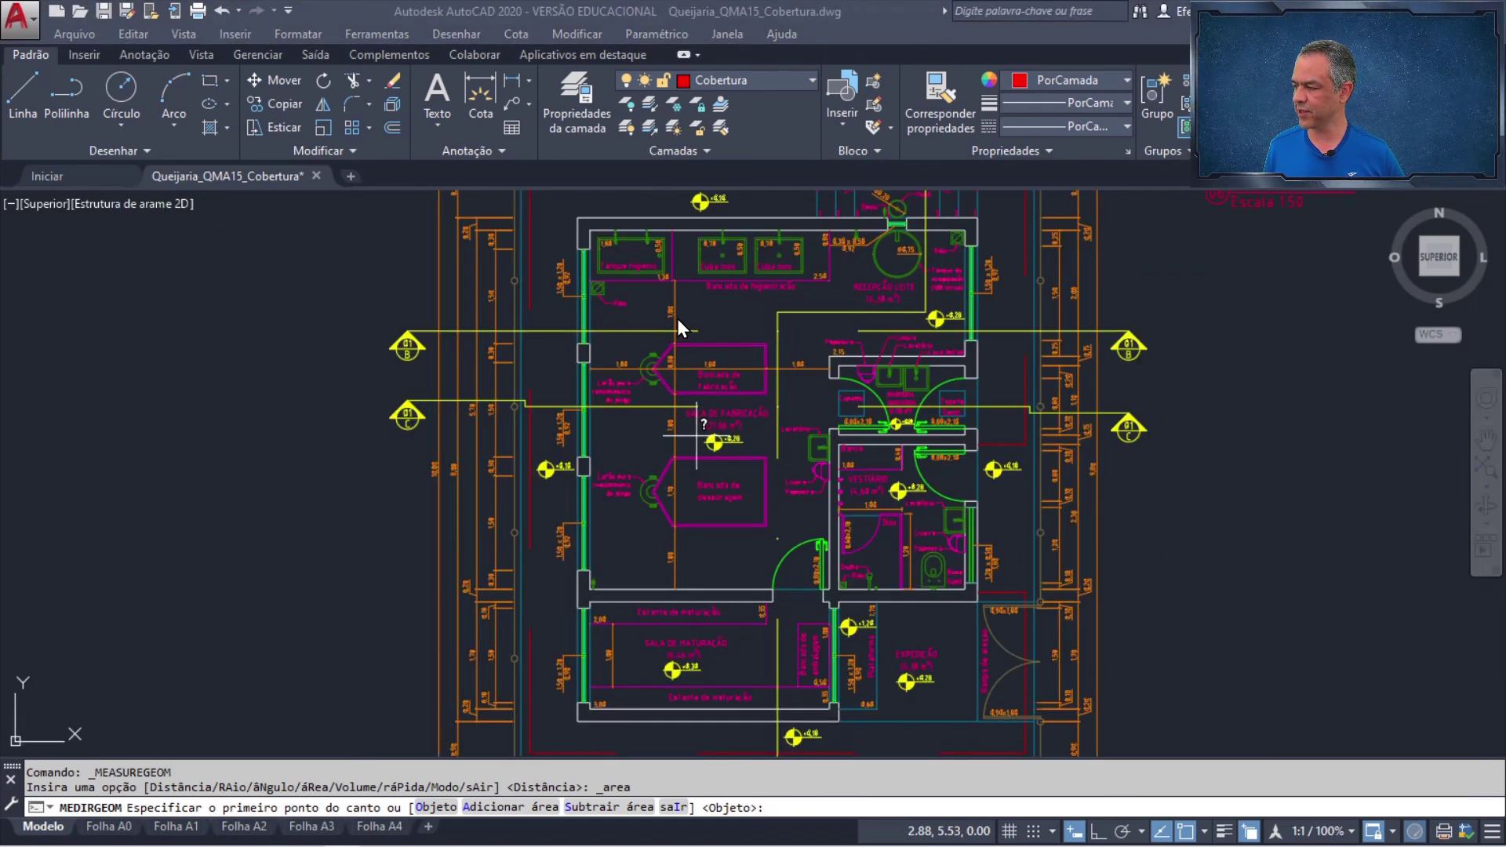
pyautogui.moveTo(718, 326); pyautogui.dragTo(622, 516, button='middle')
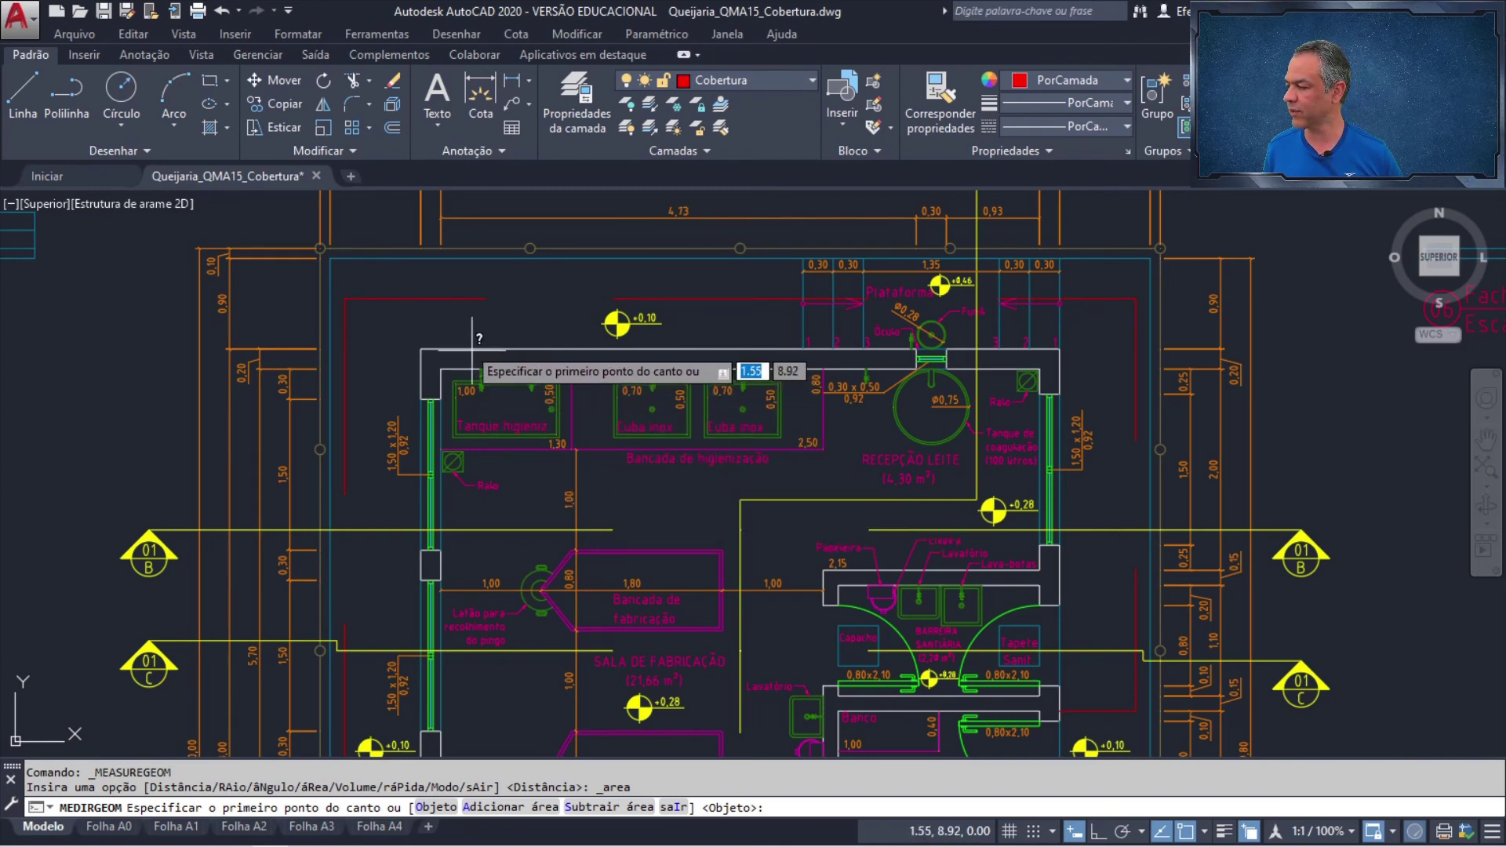
pyautogui.click(421, 348)
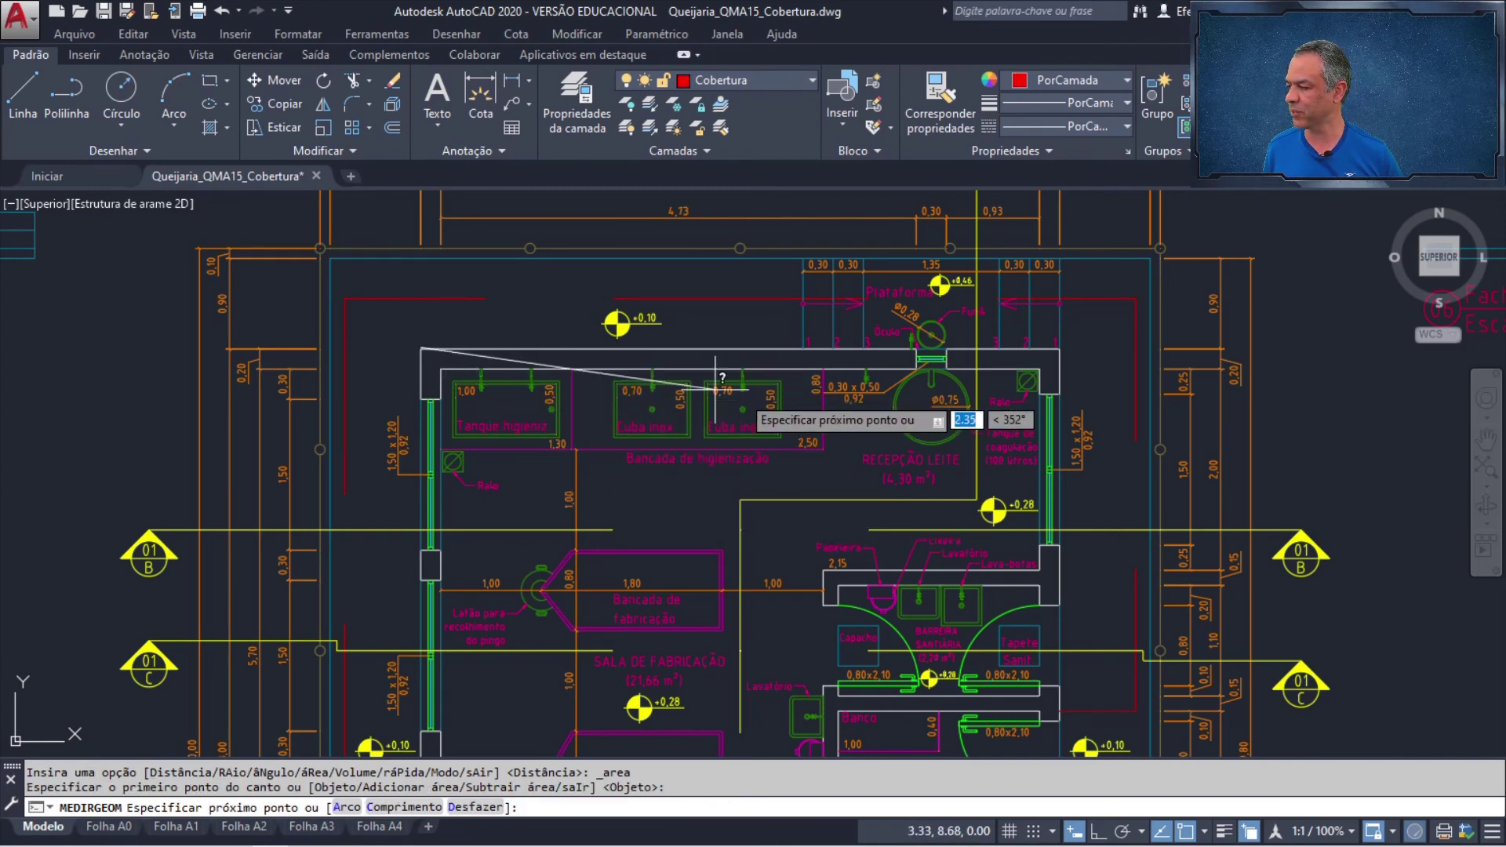
pyautogui.click(1055, 349)
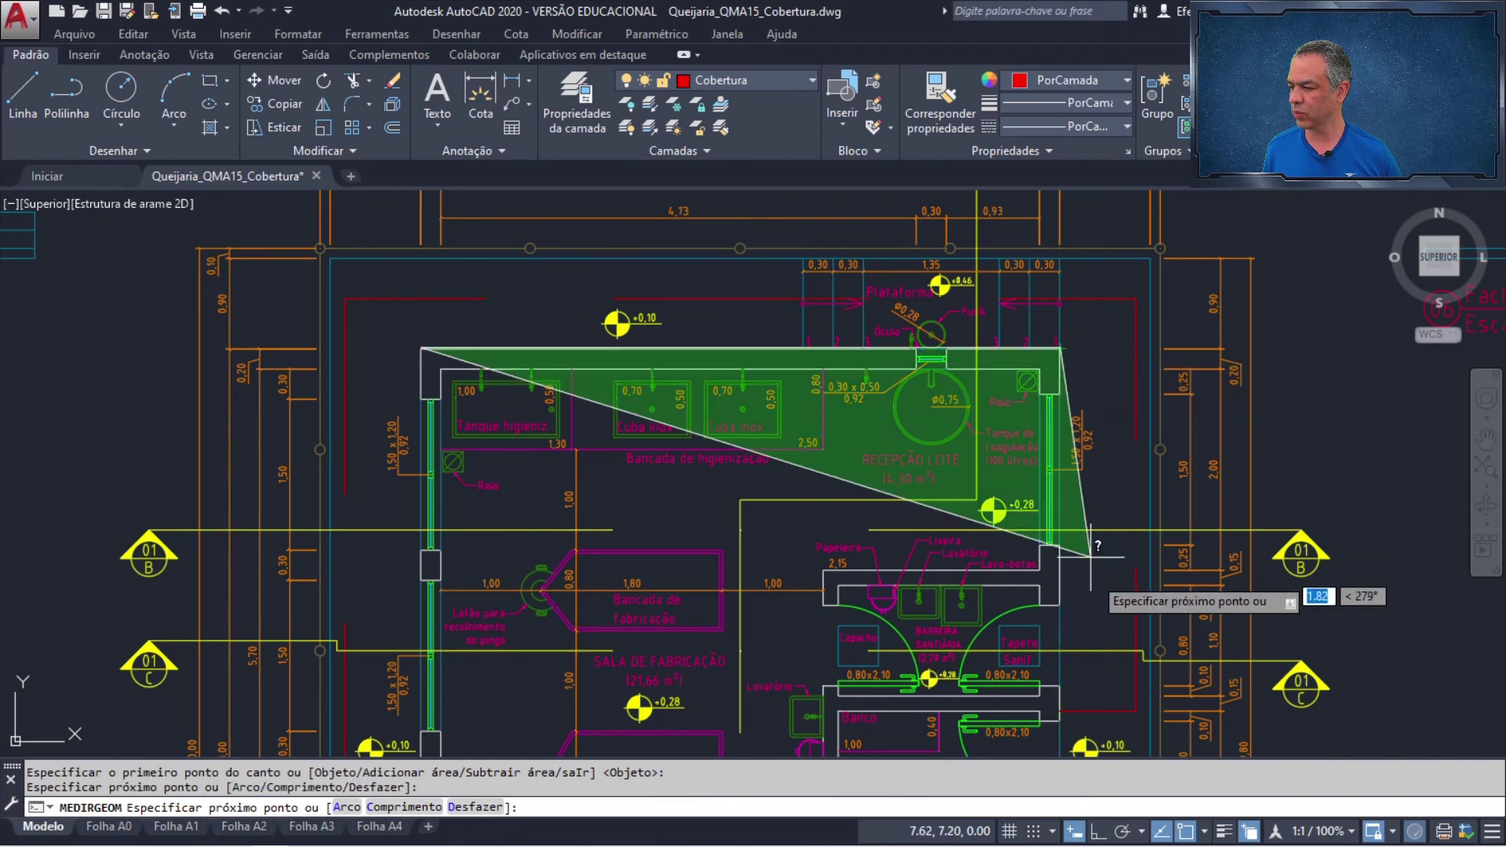
pyautogui.moveTo(1077, 611); pyautogui.dragTo(1074, 152, button='middle')
pyautogui.moveTo(1128, 576); pyautogui.dragTo(1073, 370, button='middle')
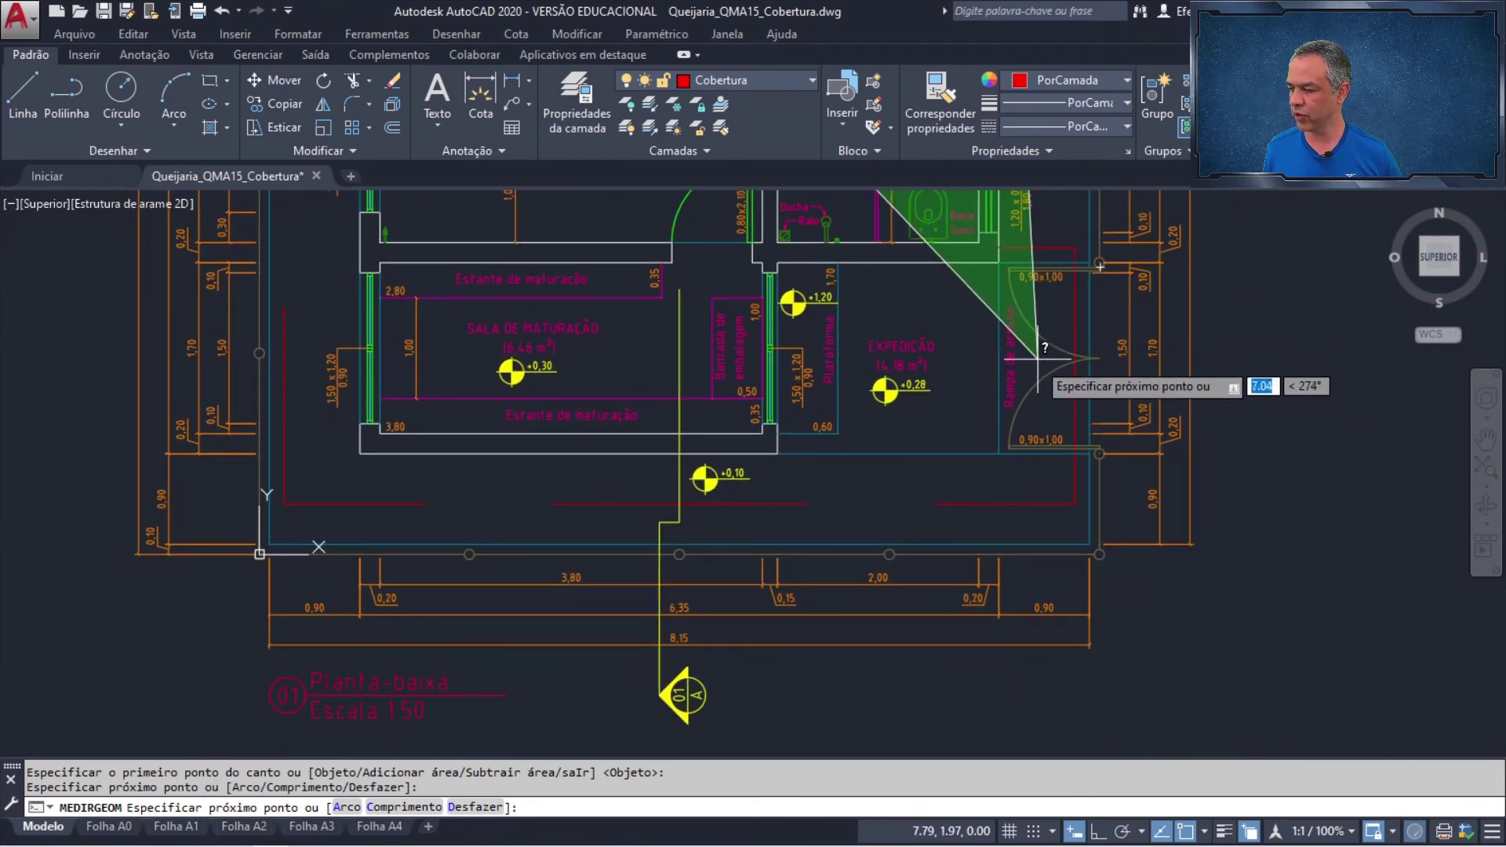
pyautogui.click(998, 453)
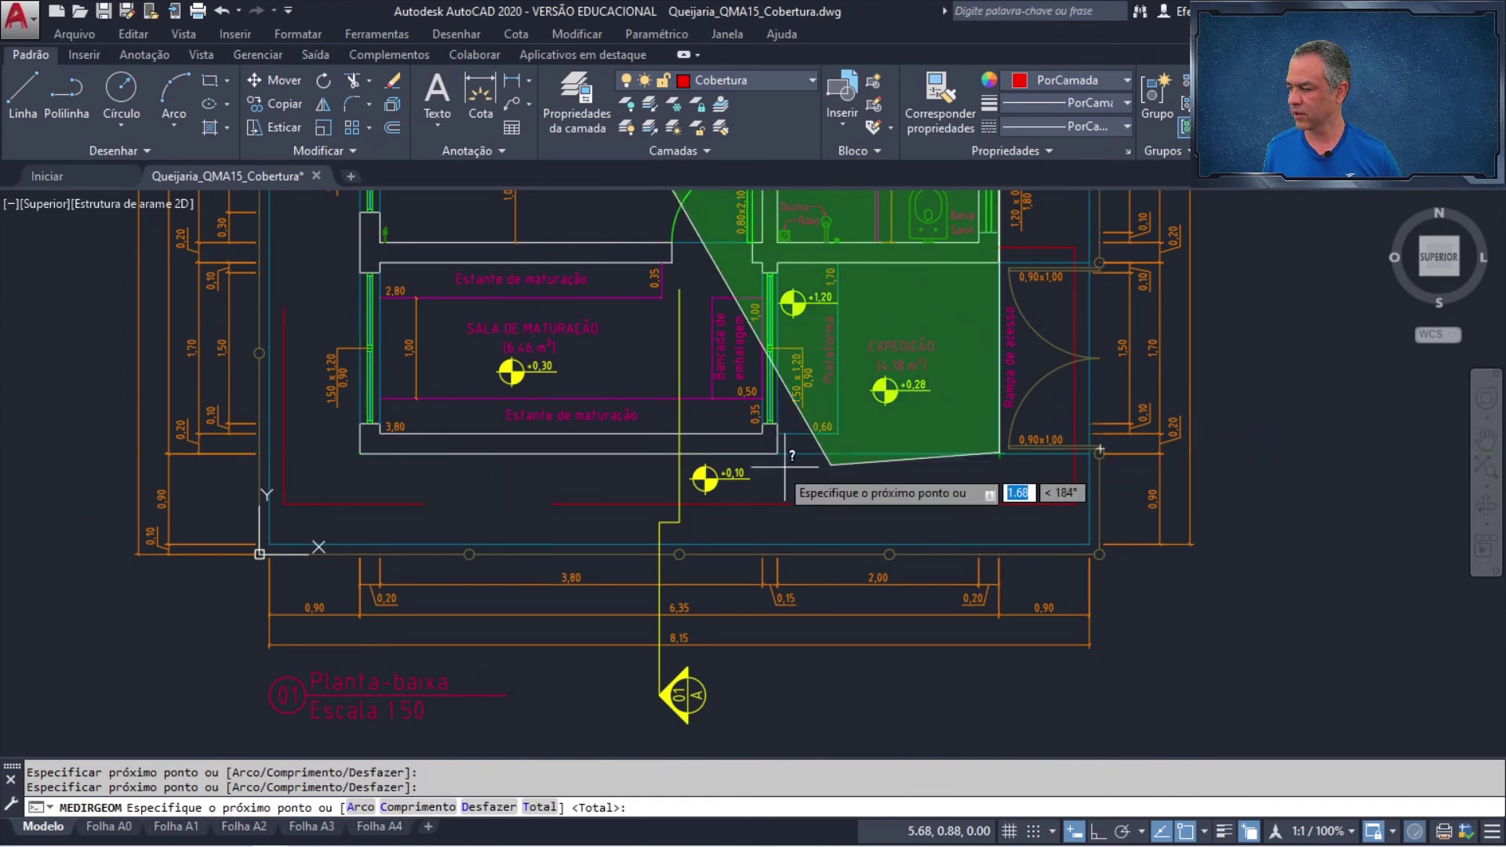
pyautogui.click(360, 453)
pyautogui.press('Return')
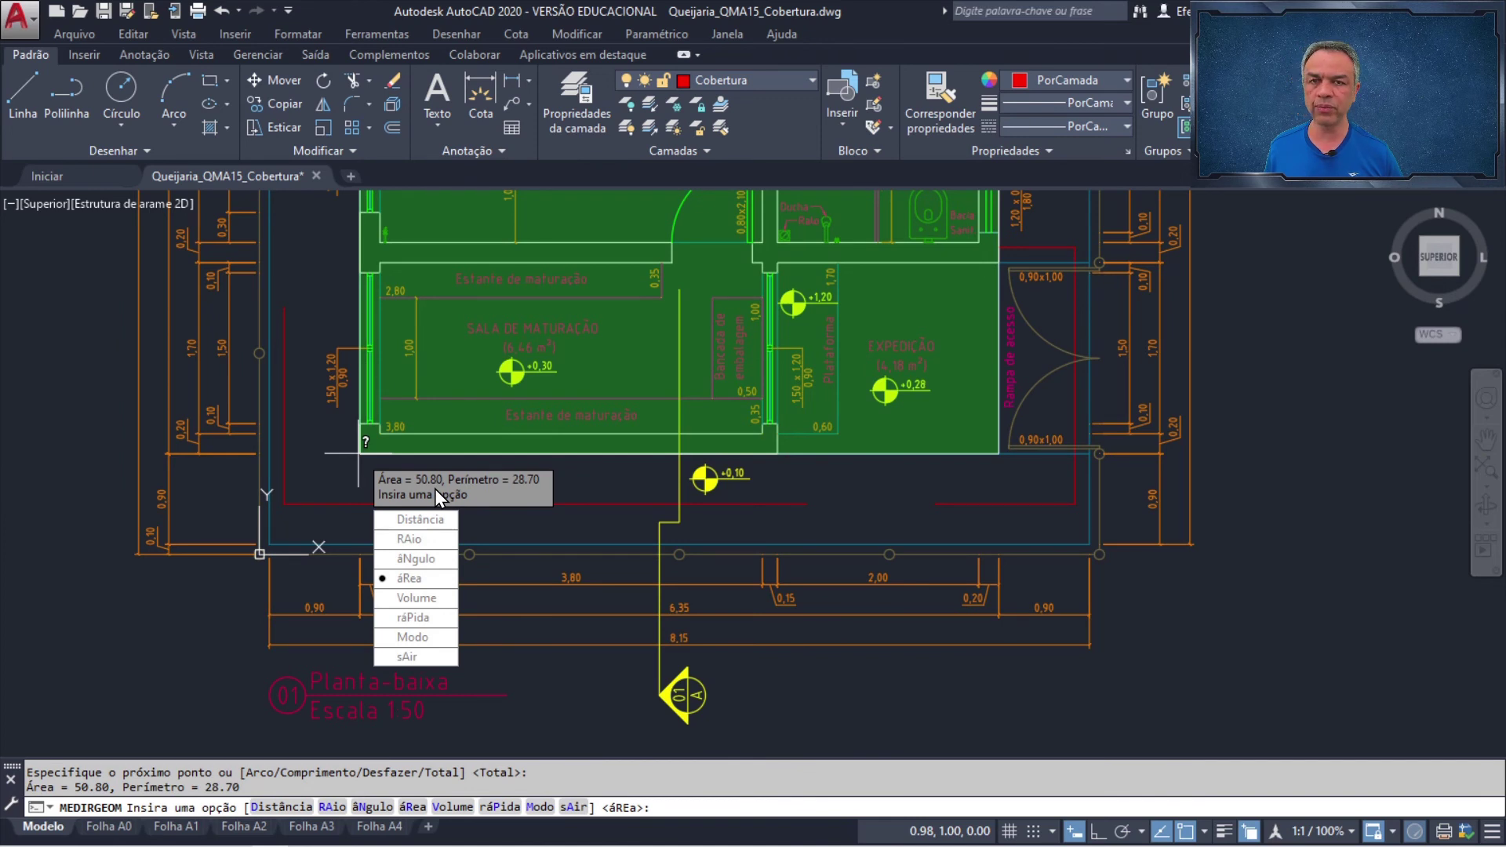
pyautogui.press('Escape')
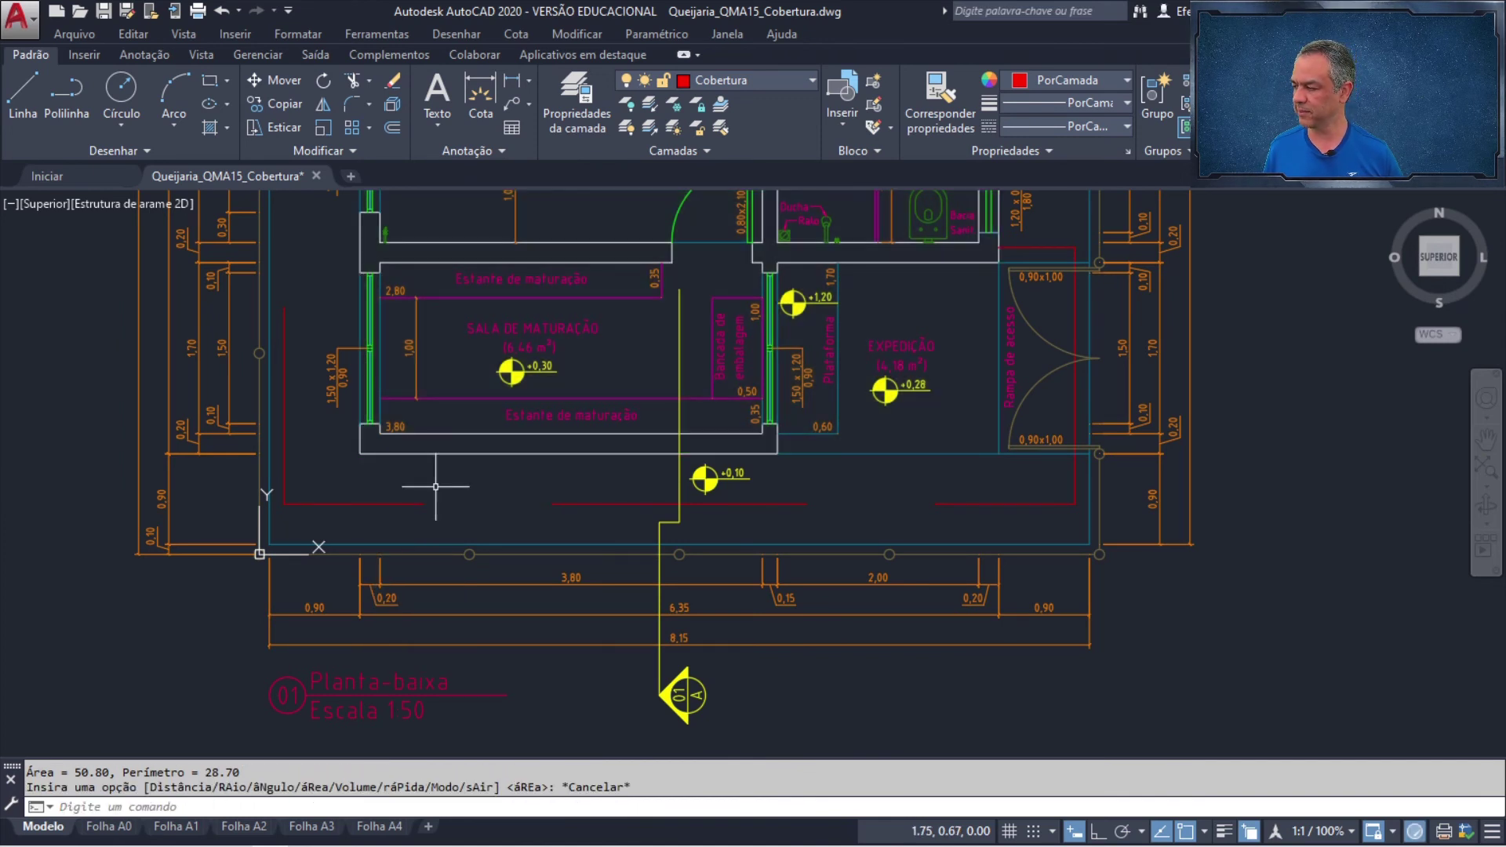
# - Return to the Folha A0 layout and make Carimbo the current layer
pyautogui.middleClick(436, 486)
pyautogui.middleClick(436, 486)
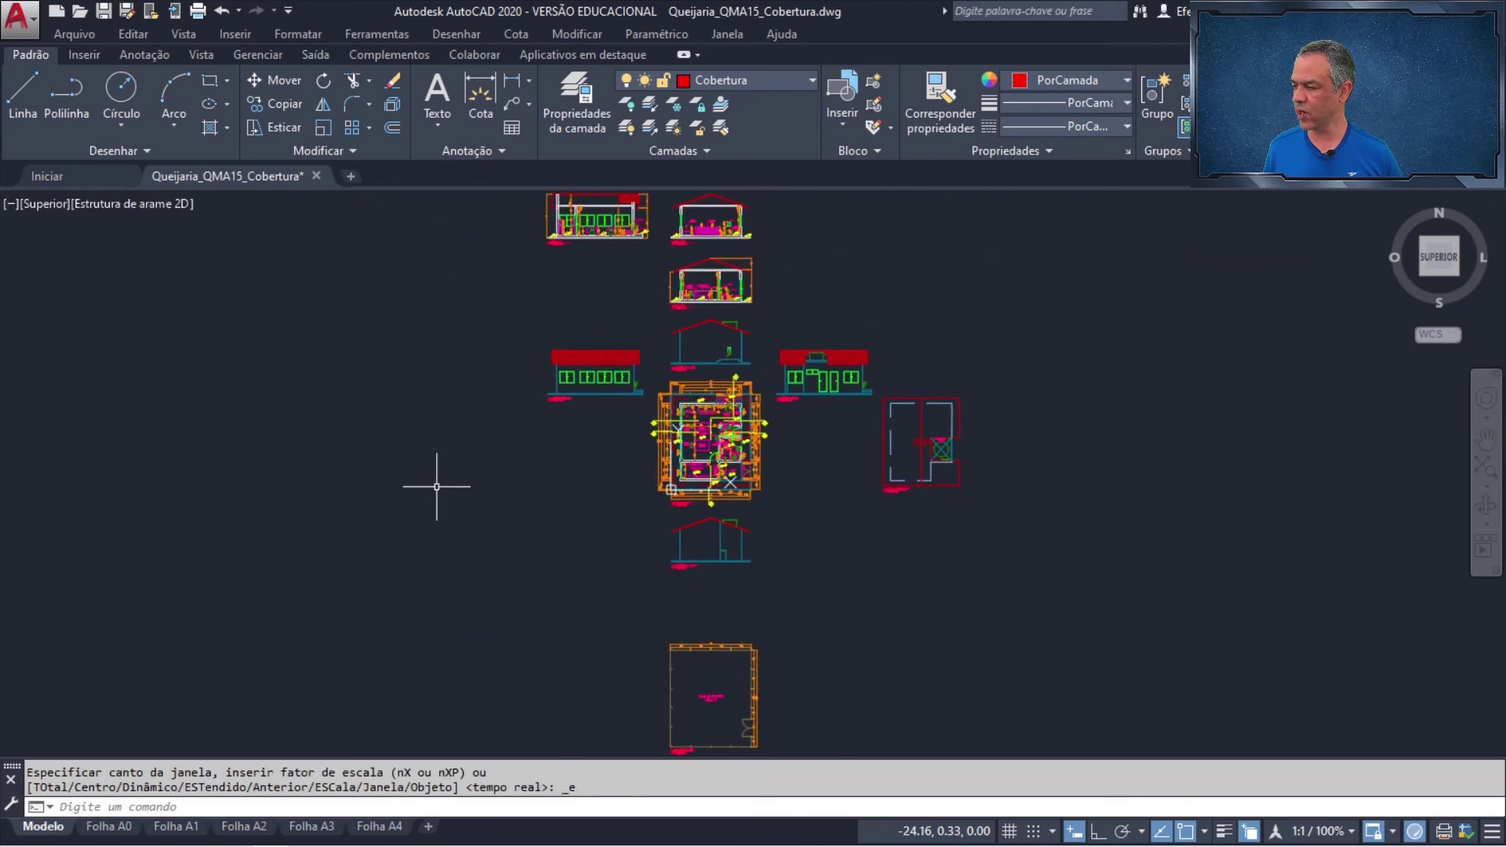
pyautogui.click(110, 833)
pyautogui.middleClick(417, 617)
pyautogui.middleClick(417, 618)
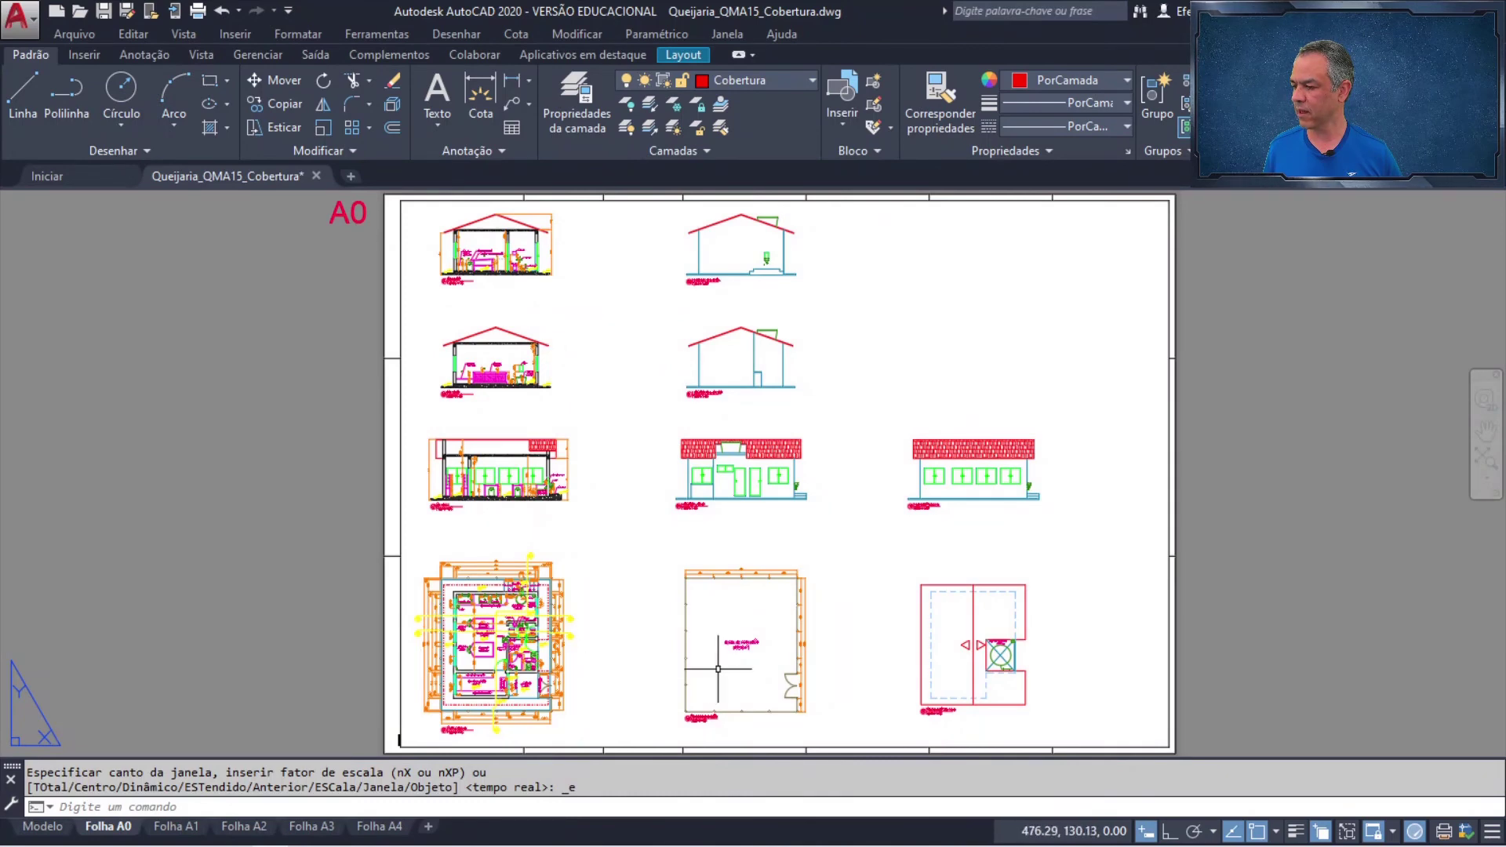
pyautogui.scroll(-2, 1062, 709)
pyautogui.moveTo(1062, 709); pyautogui.dragTo(817, 474, button='middle')
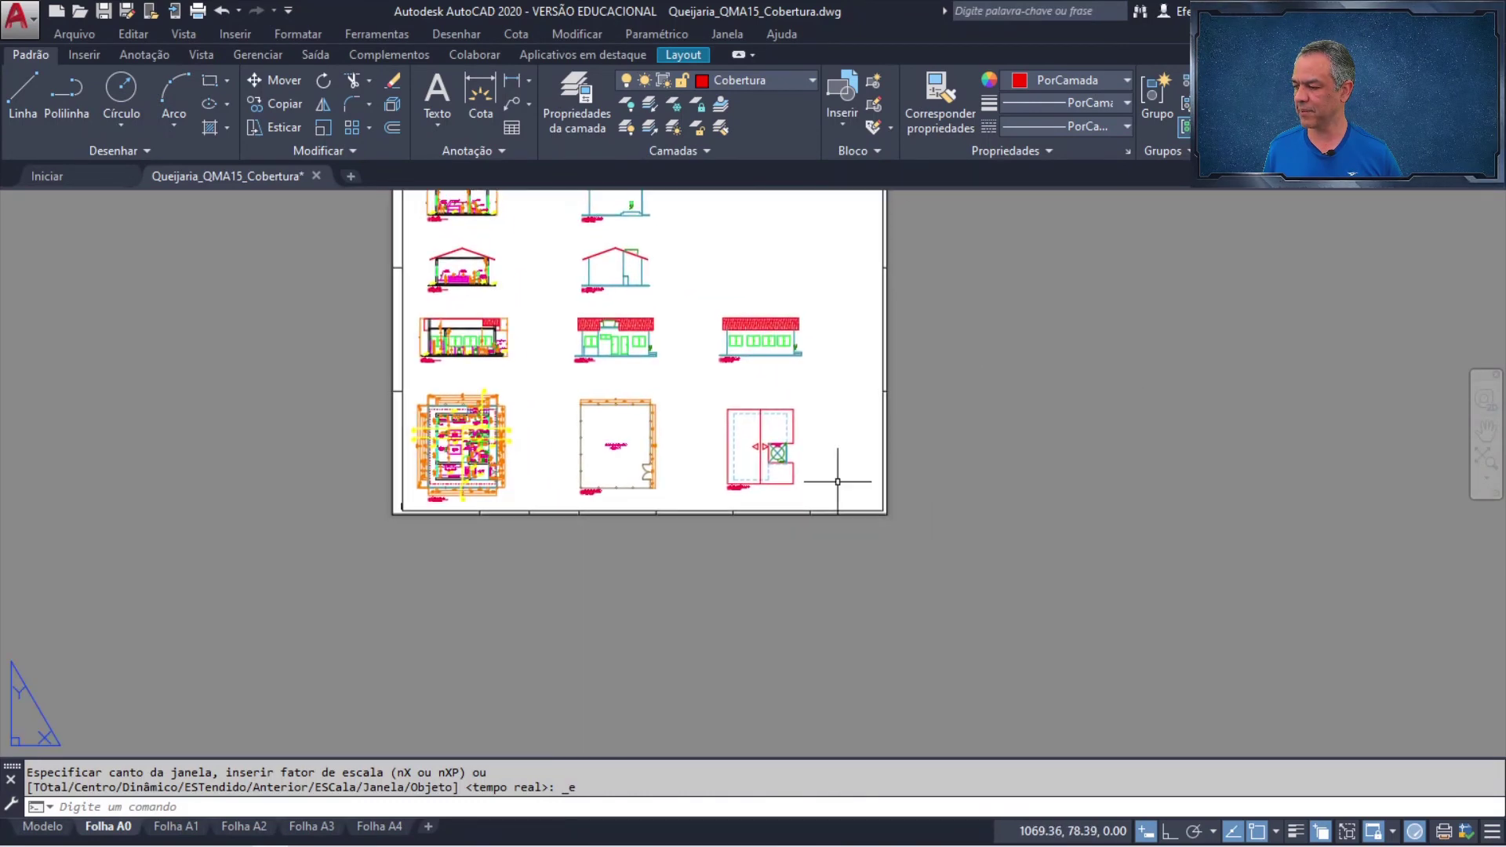
pyautogui.scroll(8, 824, 479)
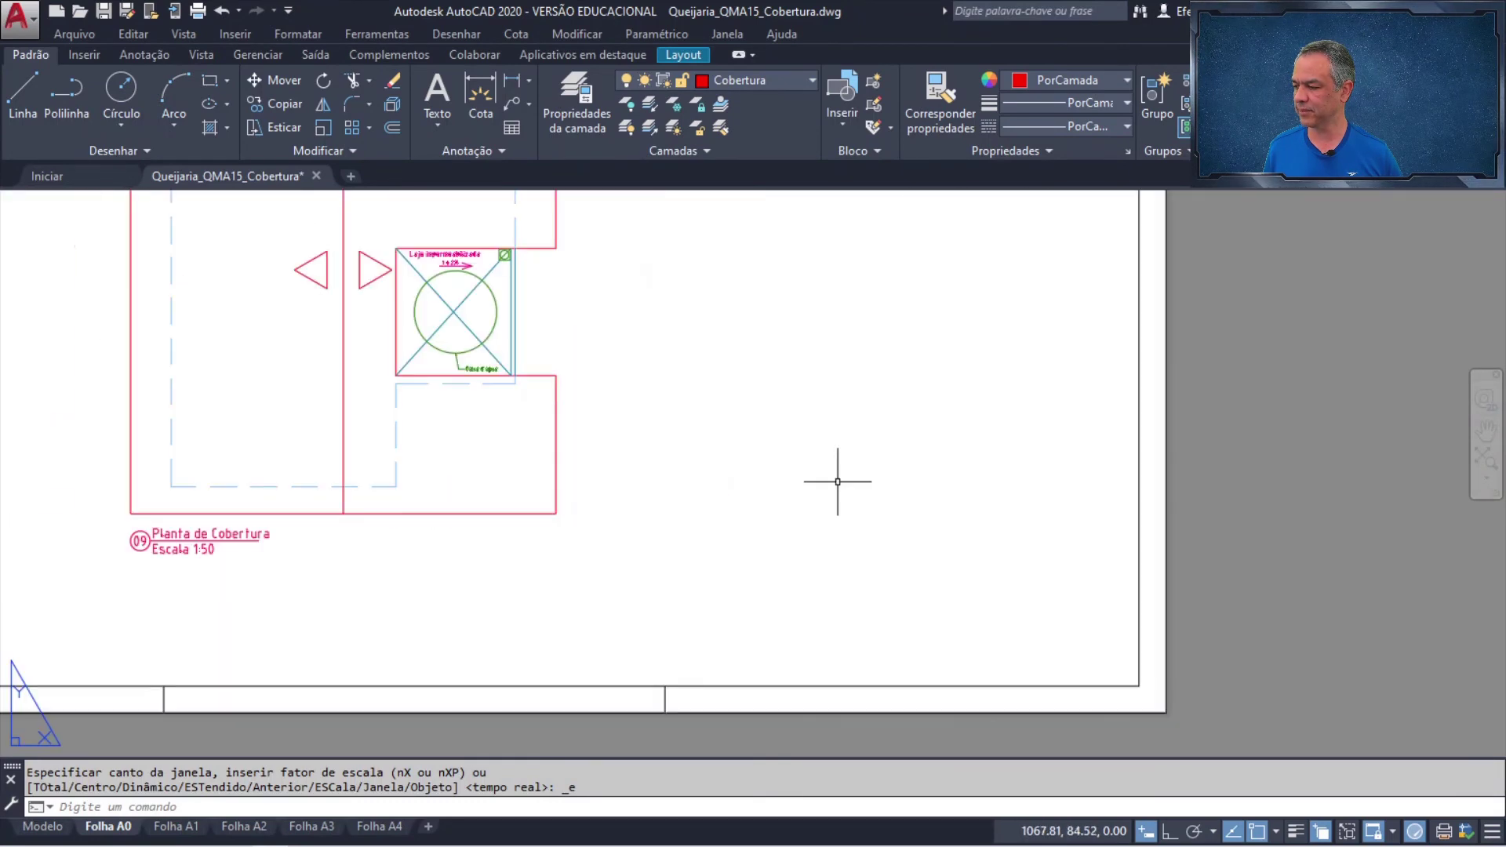
pyautogui.click(800, 81)
pyautogui.scroll(3, 784, 227)
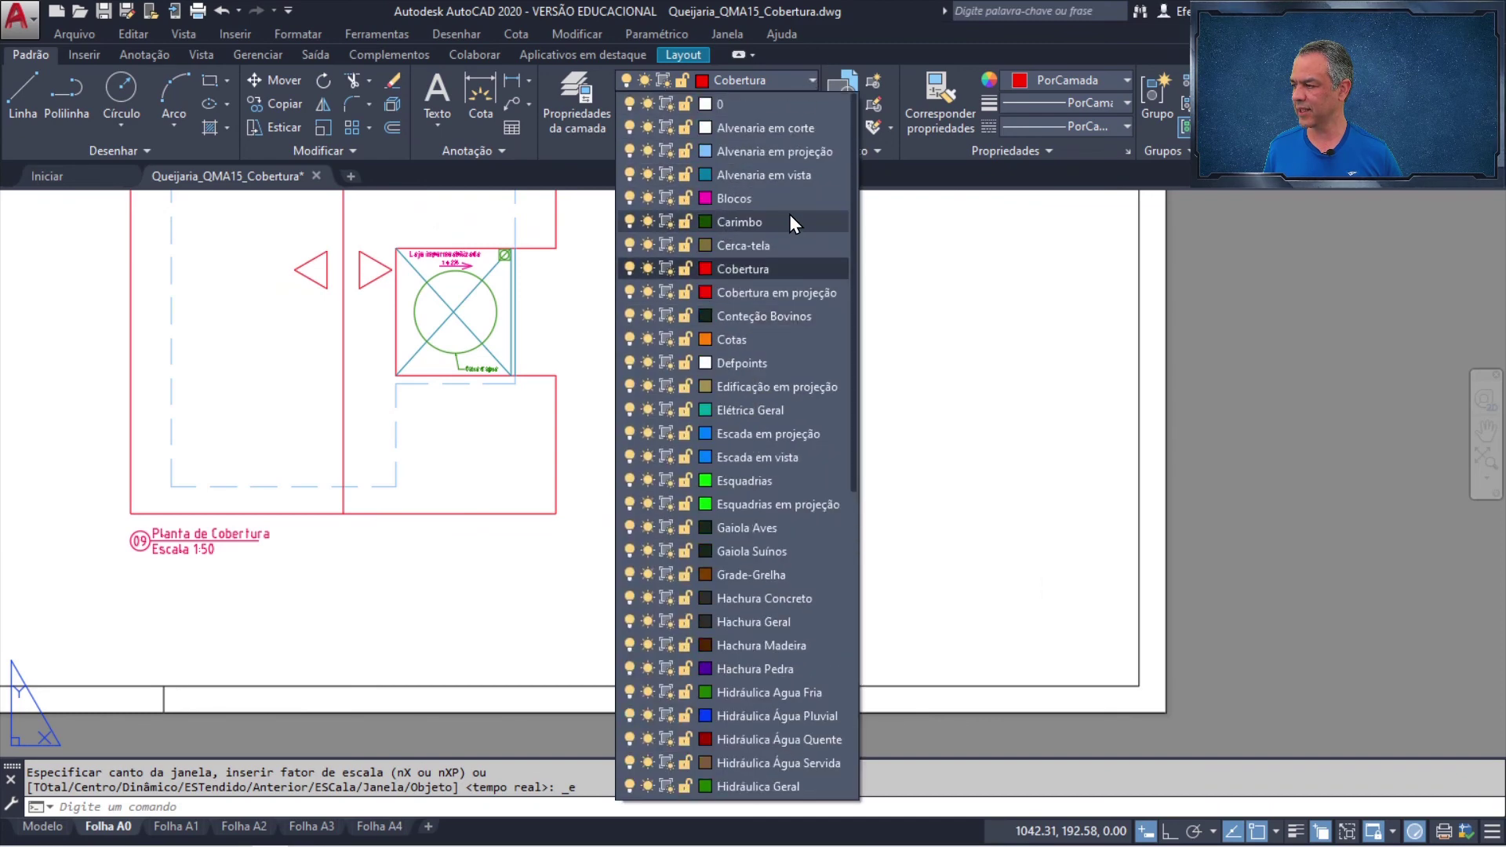
pyautogui.click(789, 220)
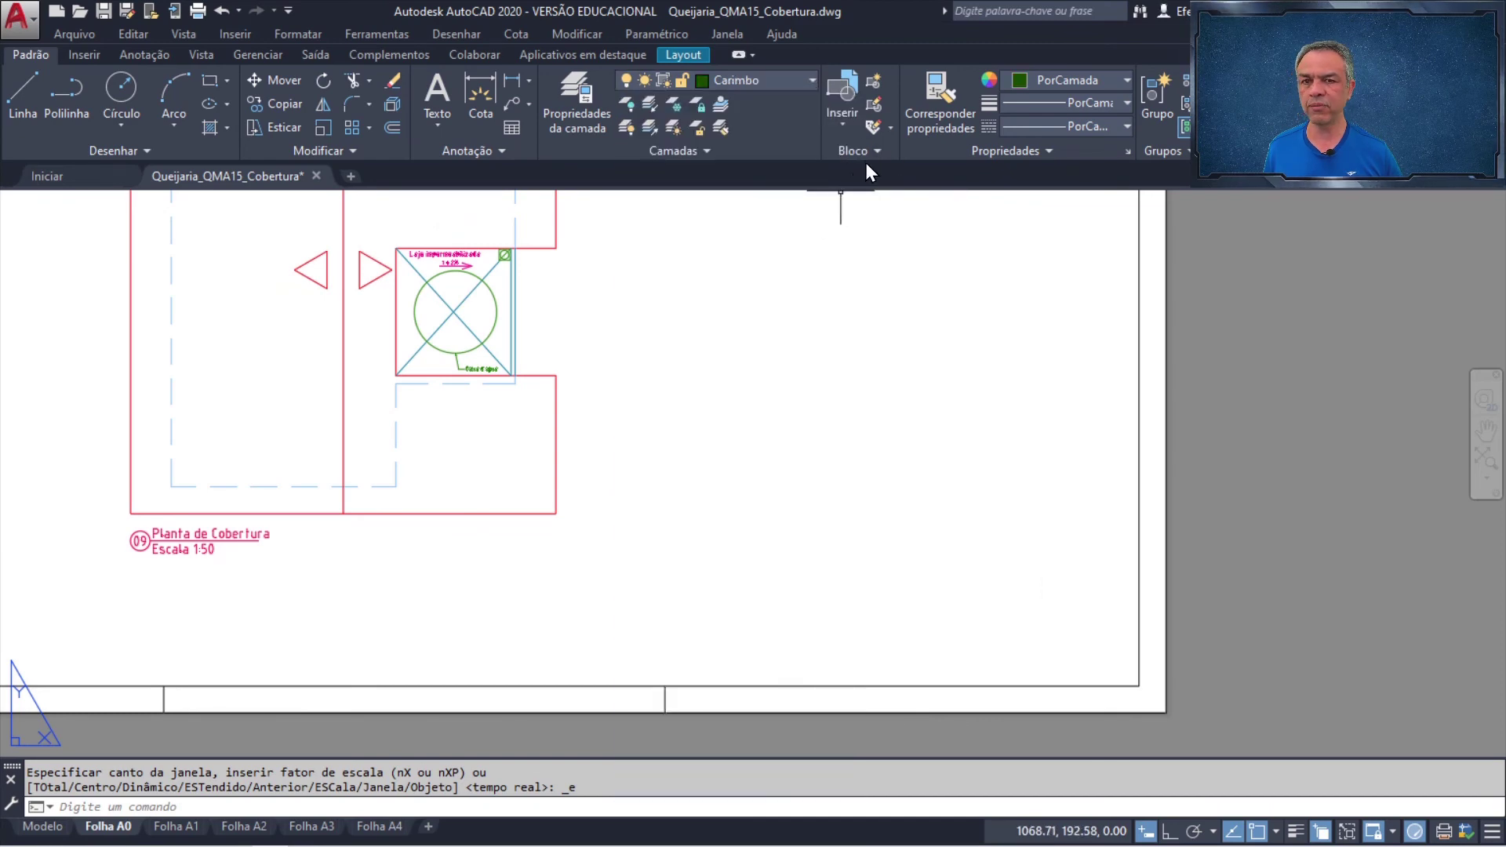
# - Insert the Carimbo block at the lower-right inner corner of the A0 sheet frame
pyautogui.click(840, 130)
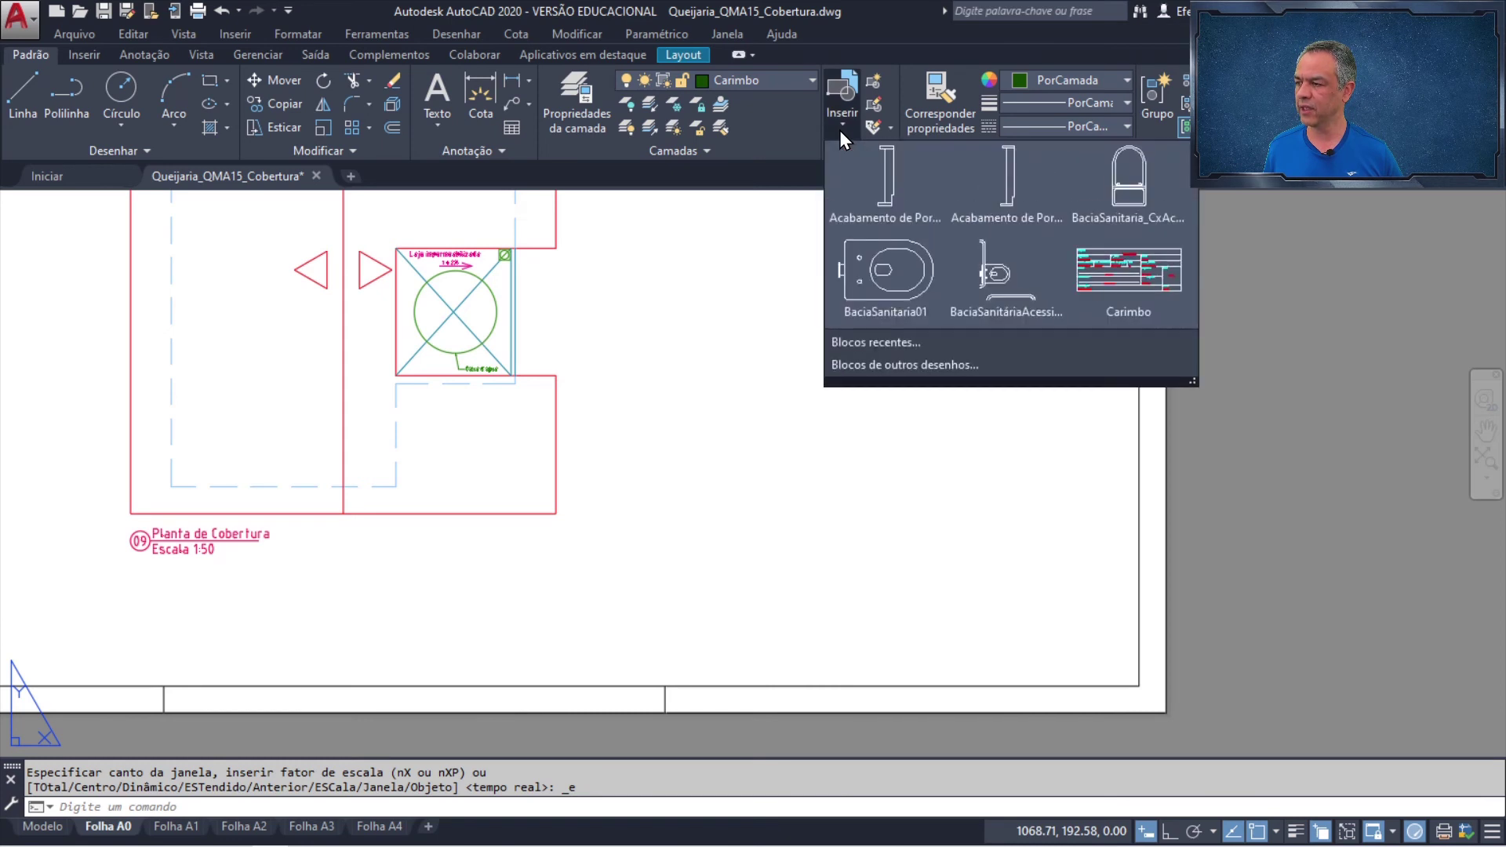
pyautogui.click(1071, 262)
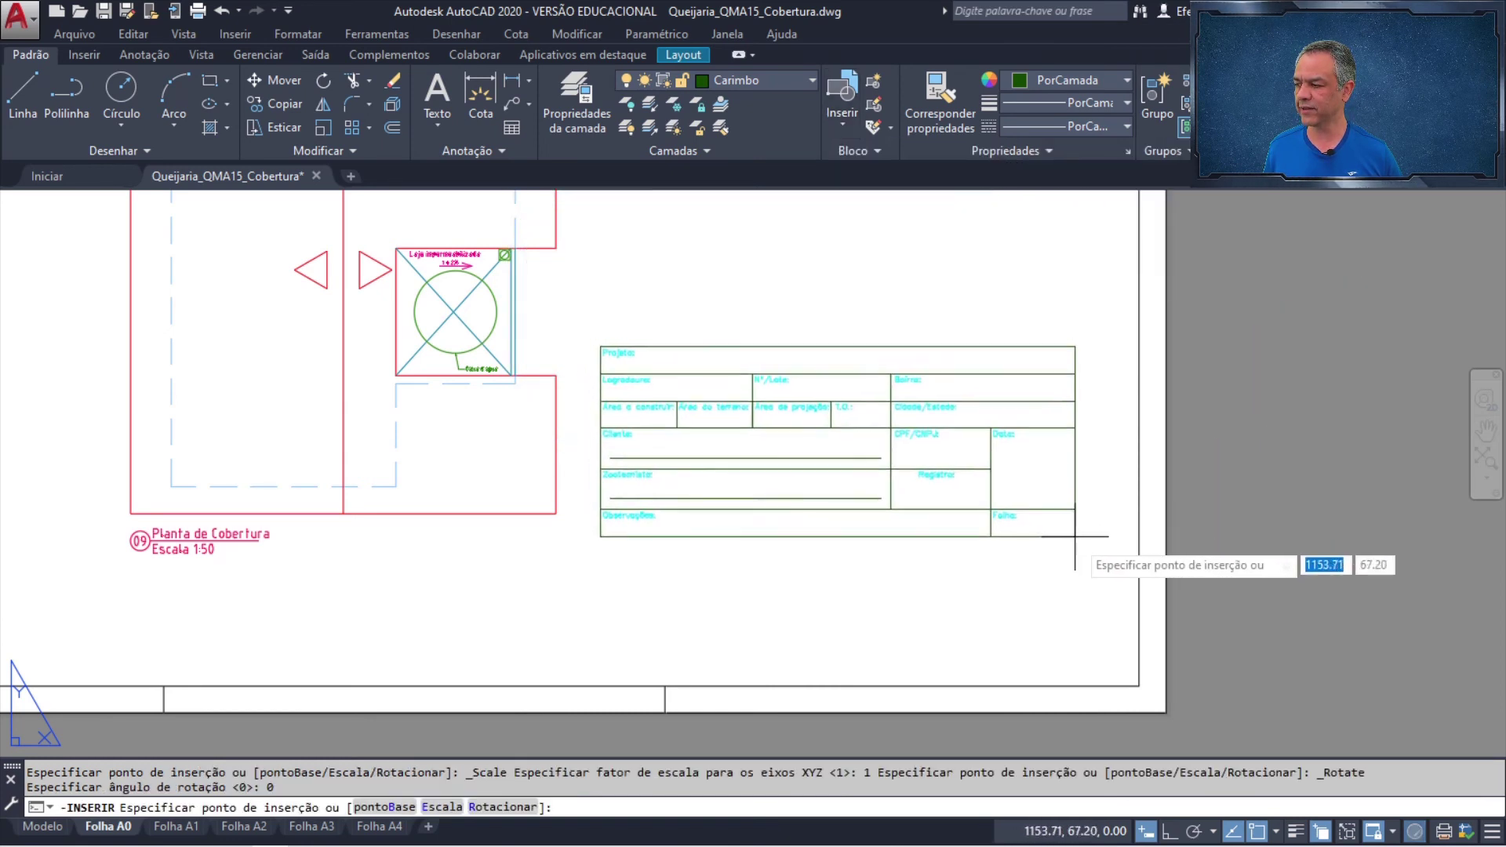
pyautogui.click(1140, 685)
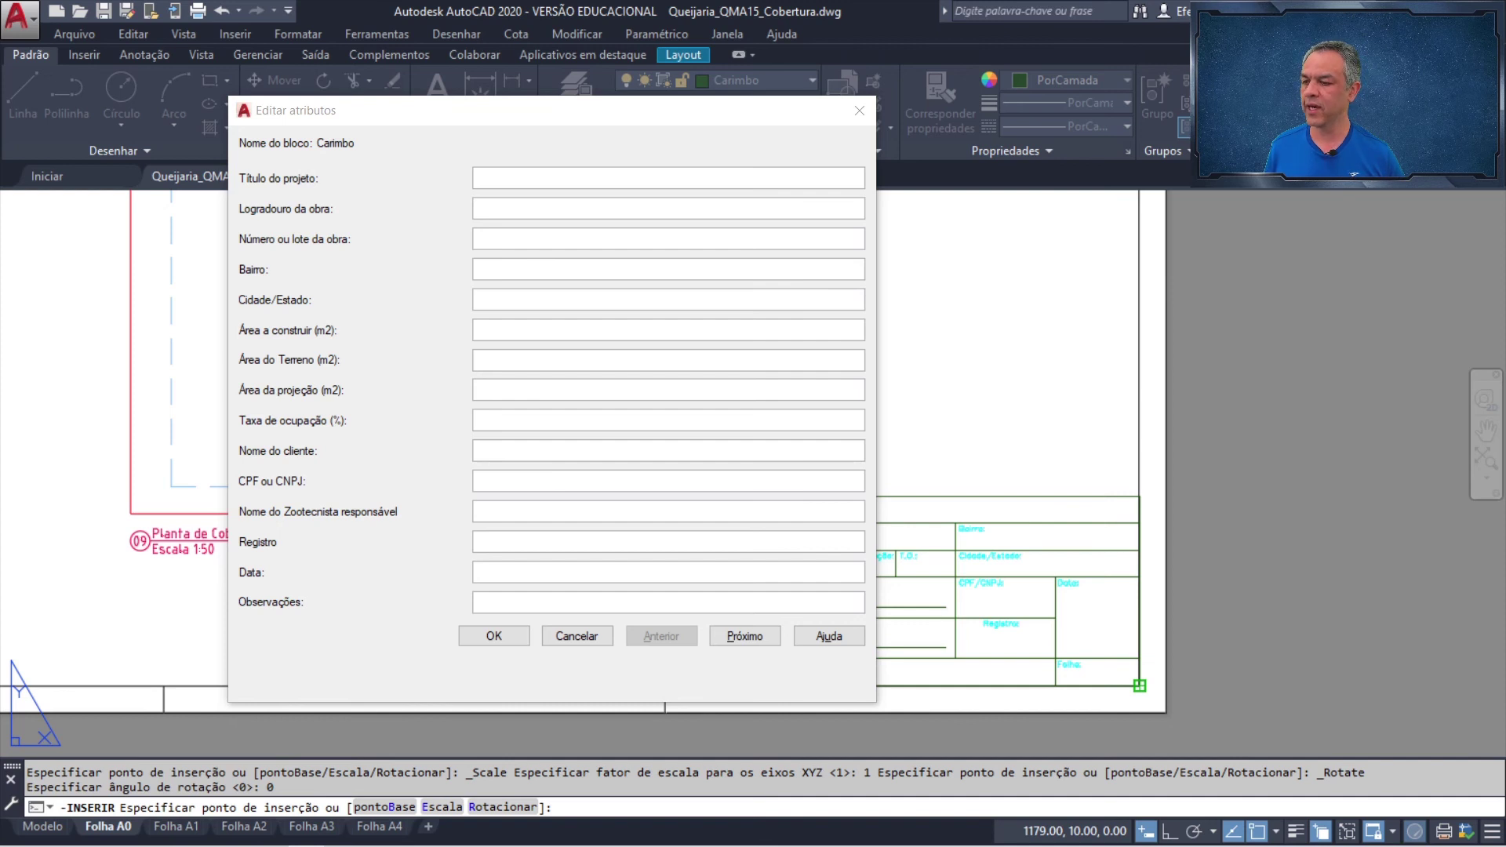
# - Enter "Queijaria para Produção de Queijo Minas Artesanal" as the project title in the Carimbo attributes
pyautogui.click(591, 178)
pyautogui.write('Queijaria para Produção de Queijo Minas Artesanal')
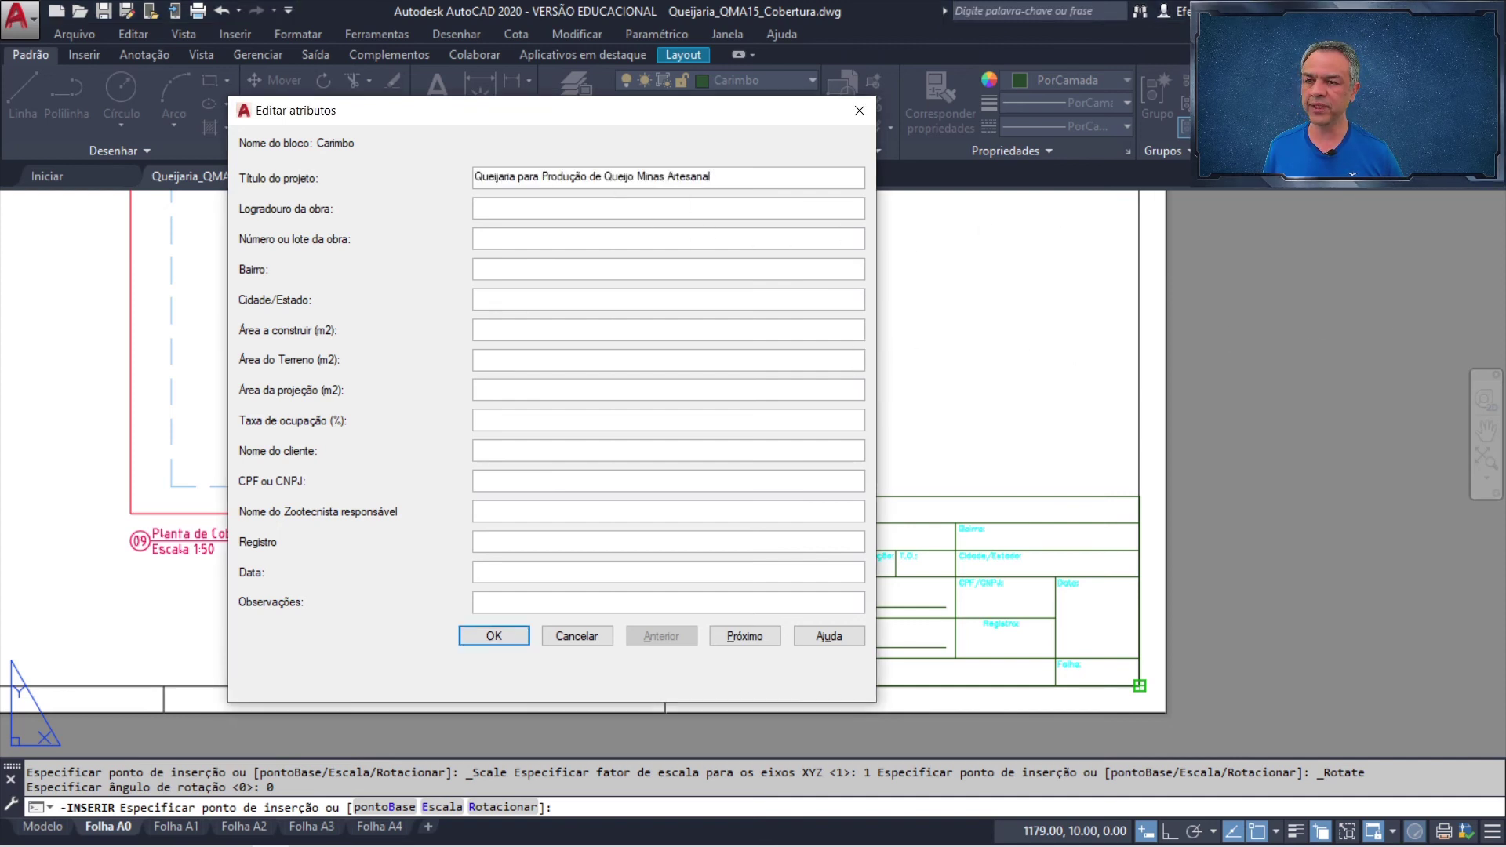
pyautogui.hotkey('alt', 'Tab')
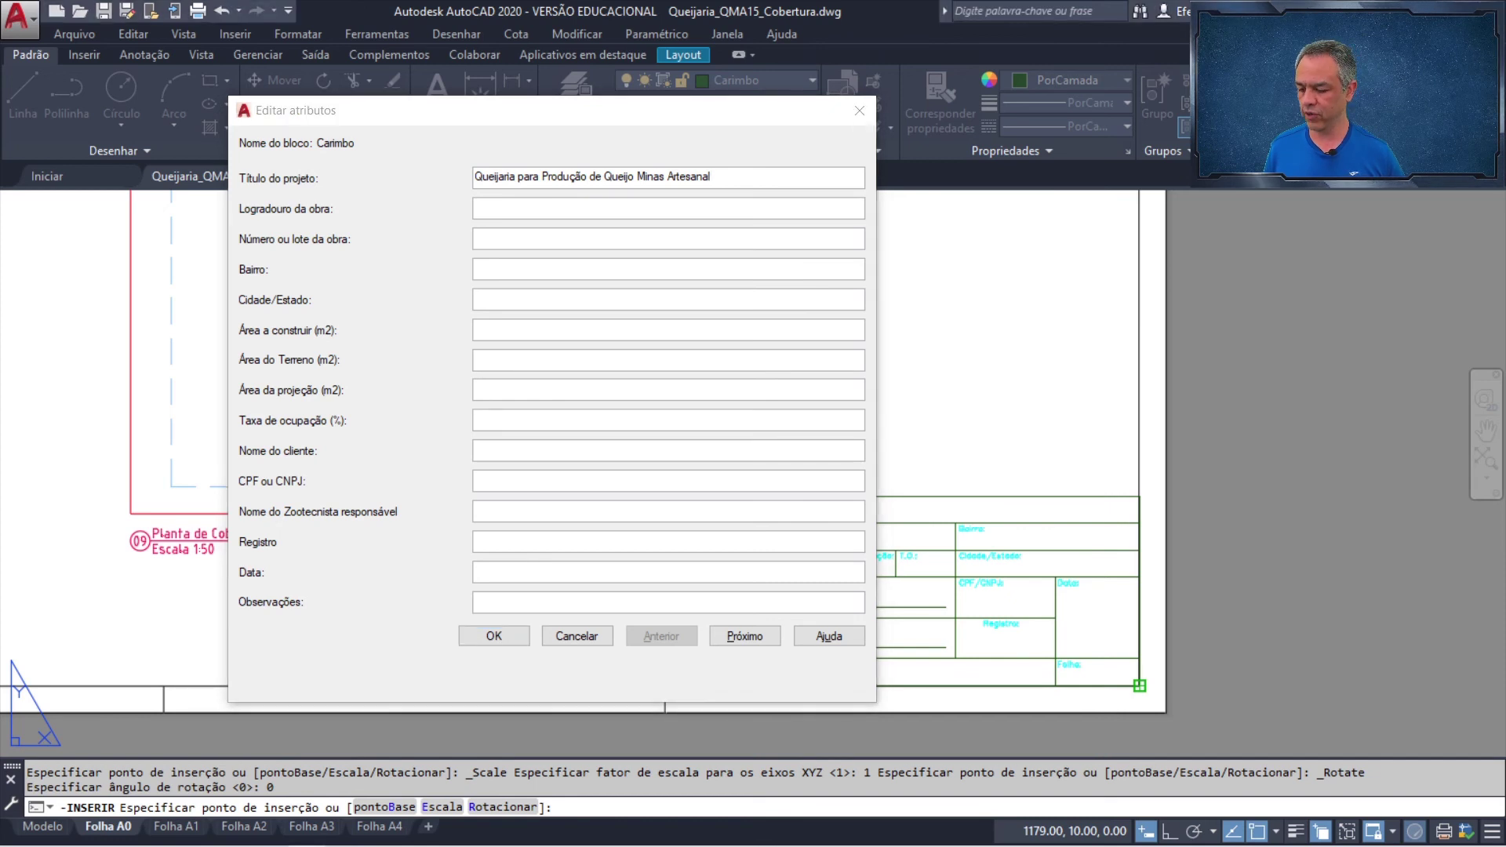
# - Fill in the site's street, number or lot, district and city/state in the Carimbo attributes
pyautogui.click(578, 208)
pyautogui.write('Av. Visconde do Rio Preto')
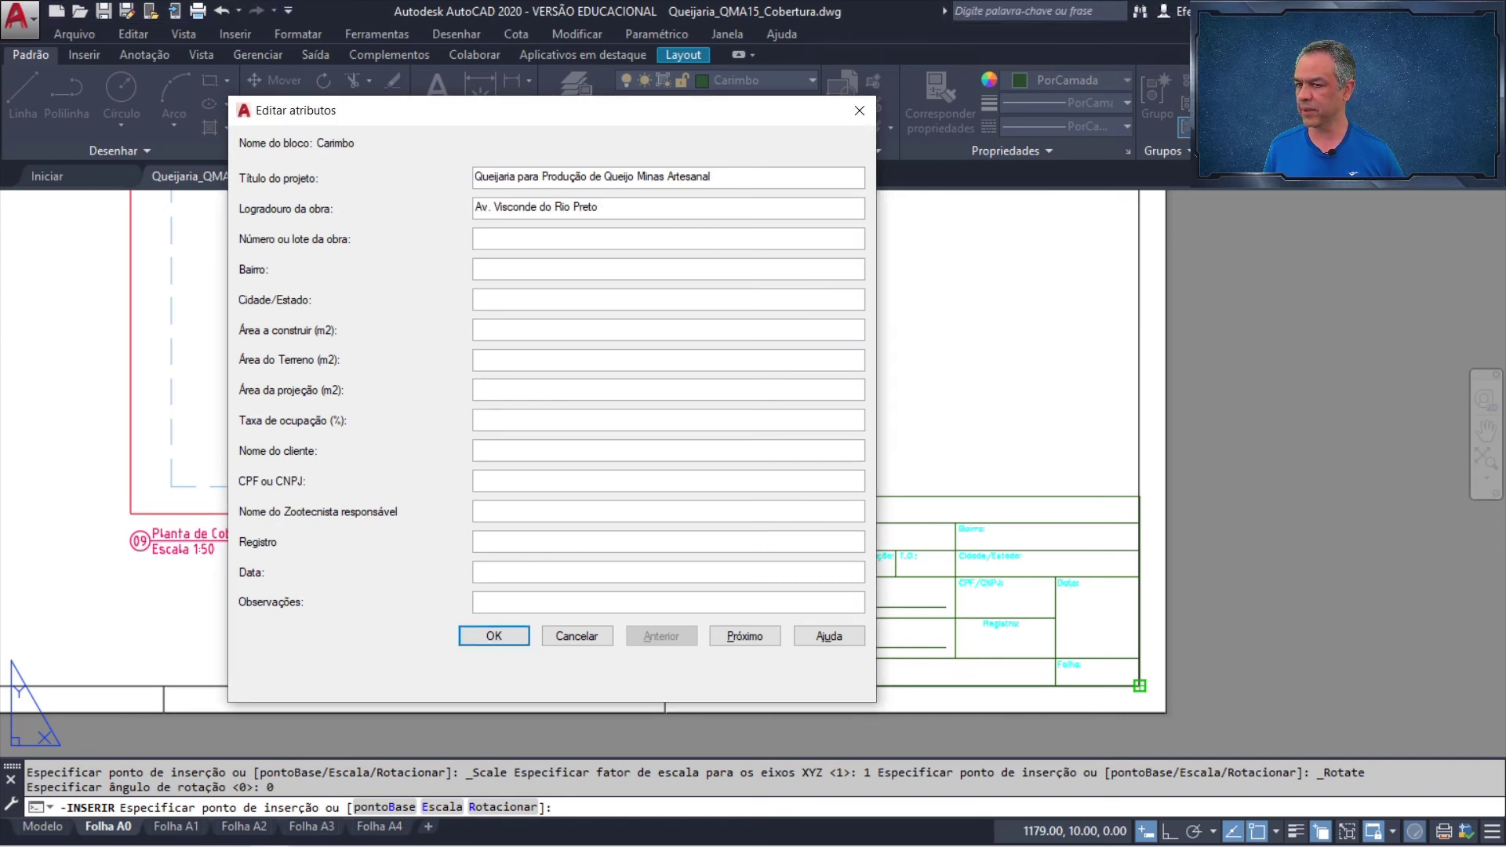
pyautogui.hotkey('alt', 'Tab')
pyautogui.click(636, 238)
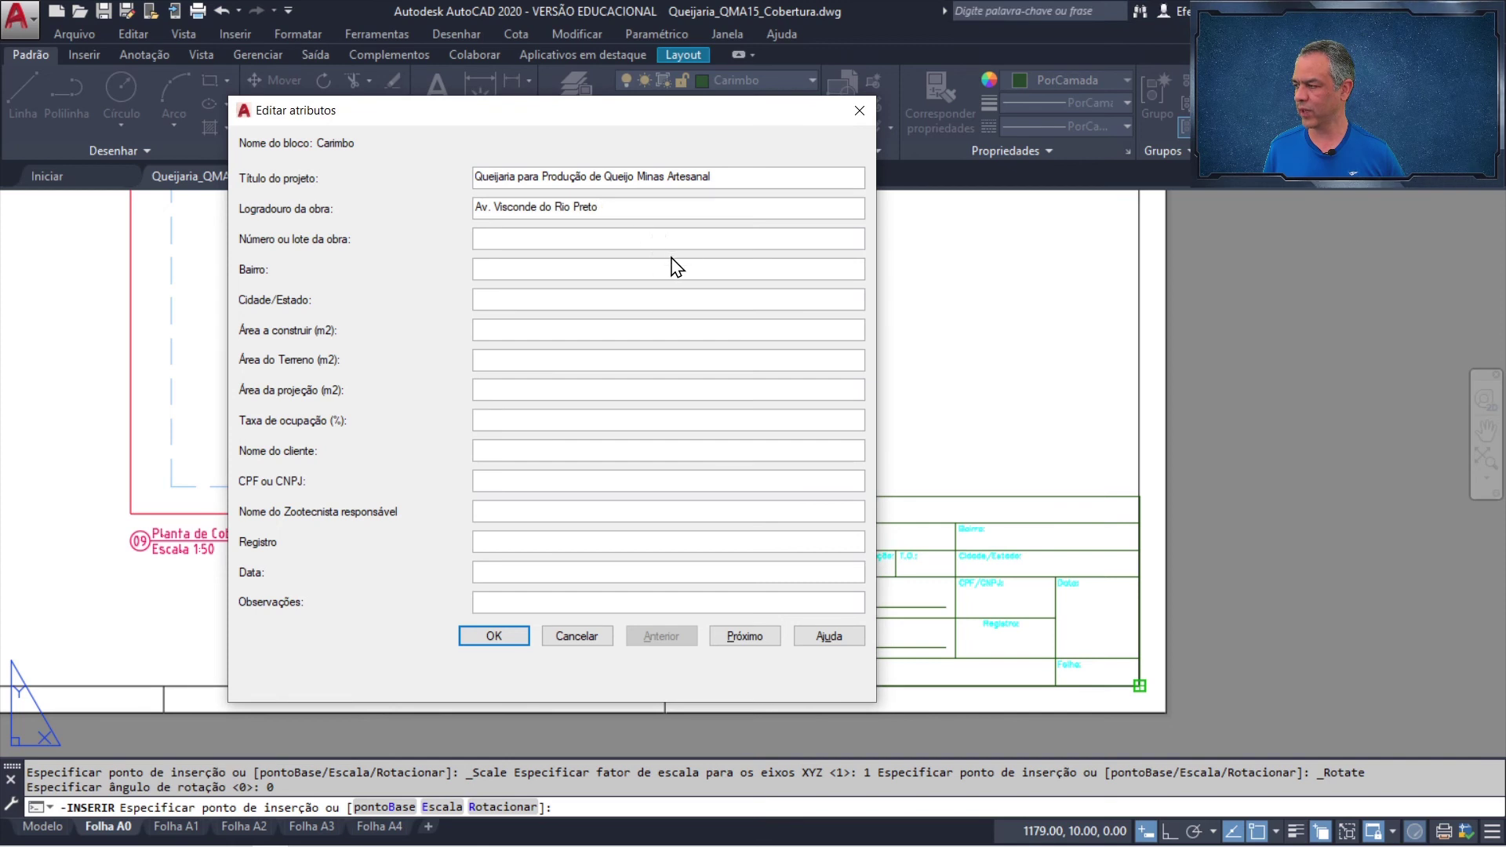
pyautogui.write('s/nº')
pyautogui.hotkey('alt', 'Tab')
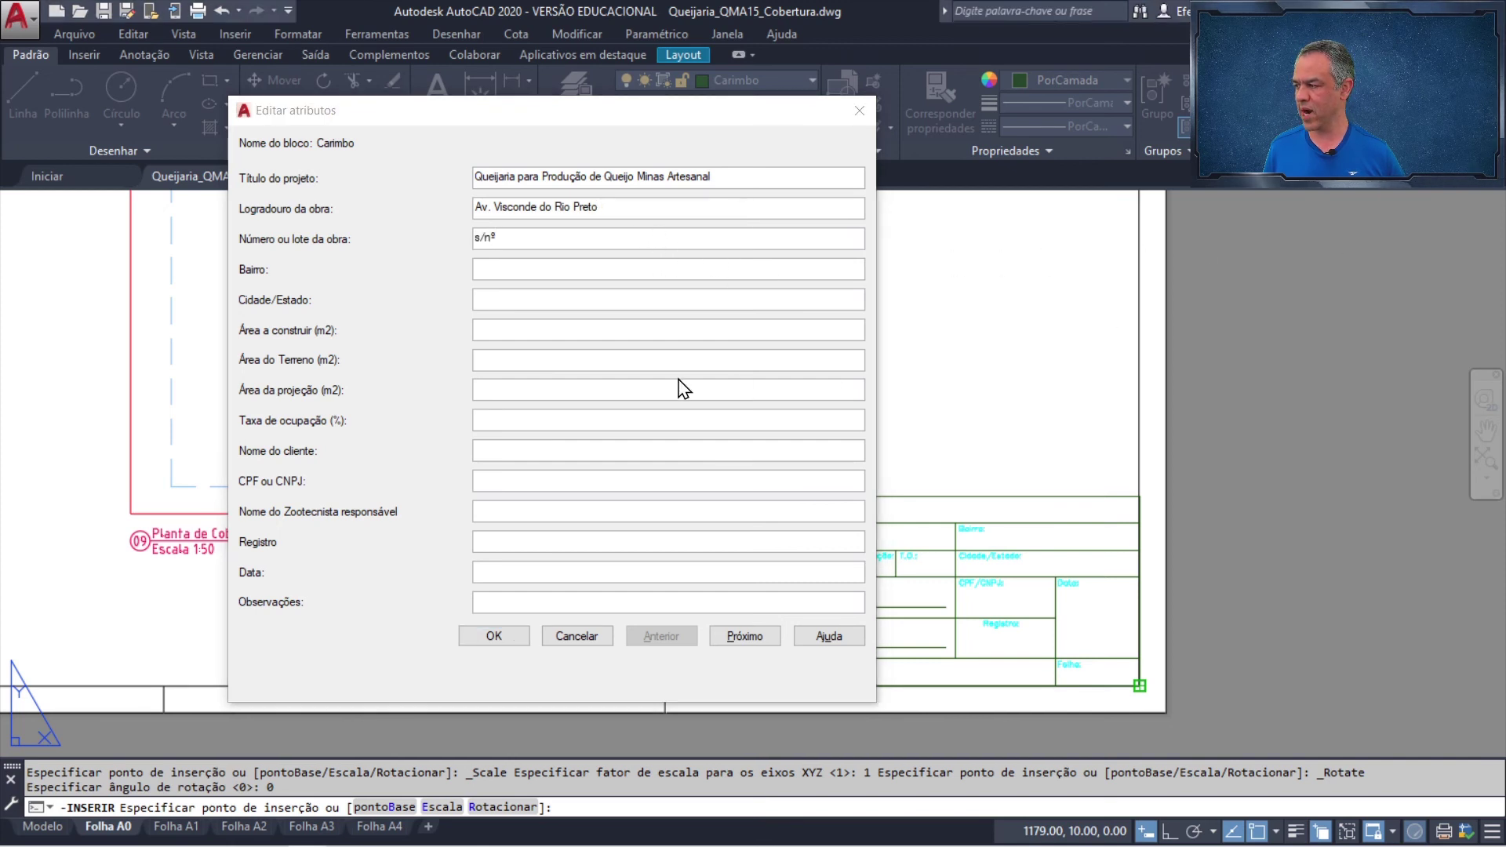
pyautogui.click(517, 269)
pyautogui.write('Fábricas')
pyautogui.hotkey('alt', 'Tab')
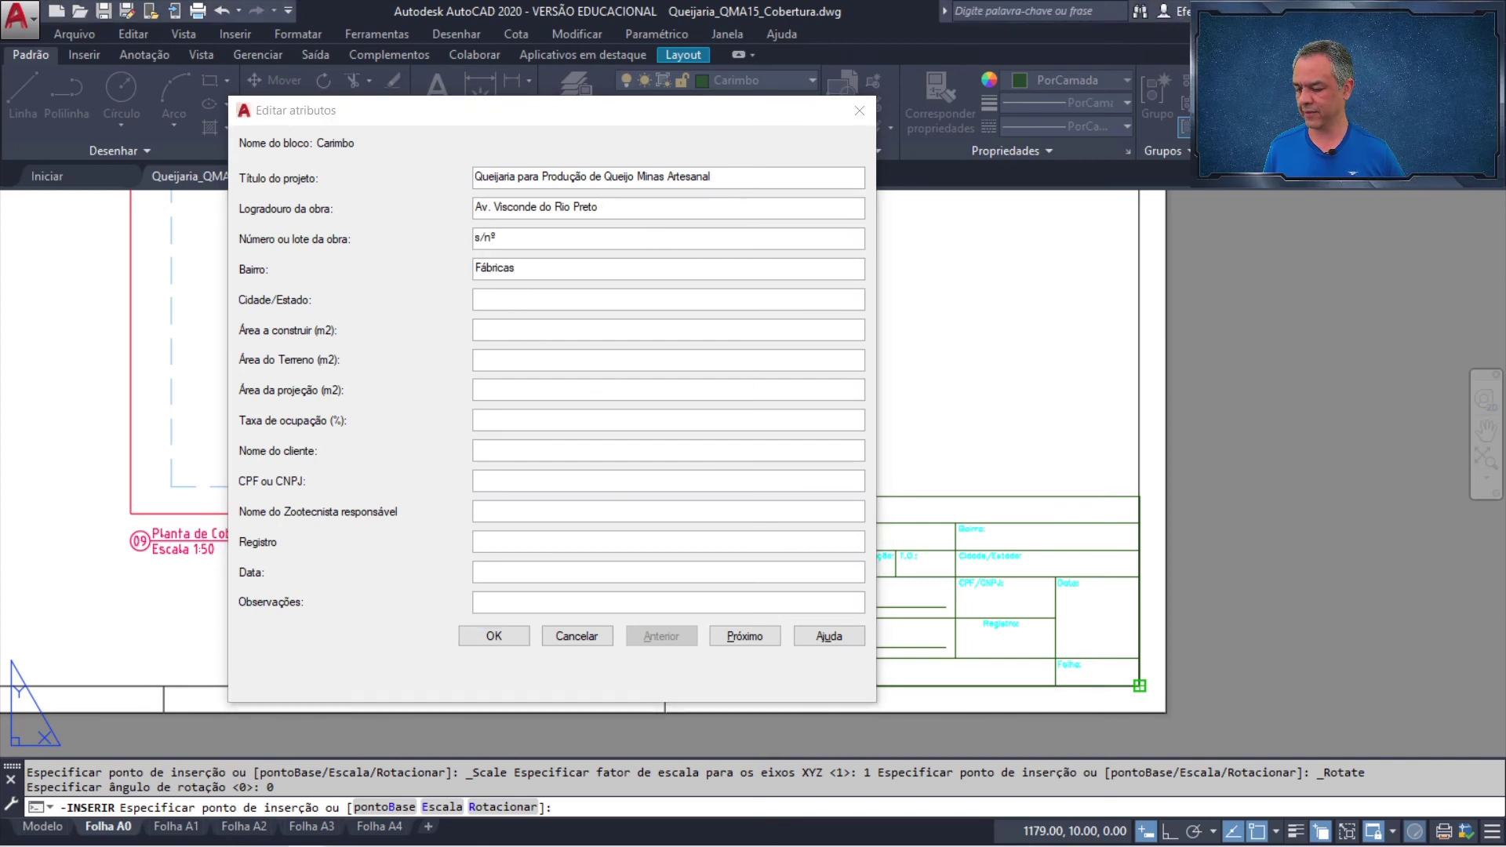
pyautogui.click(674, 301)
pyautogui.write('São João del-Rei/MG')
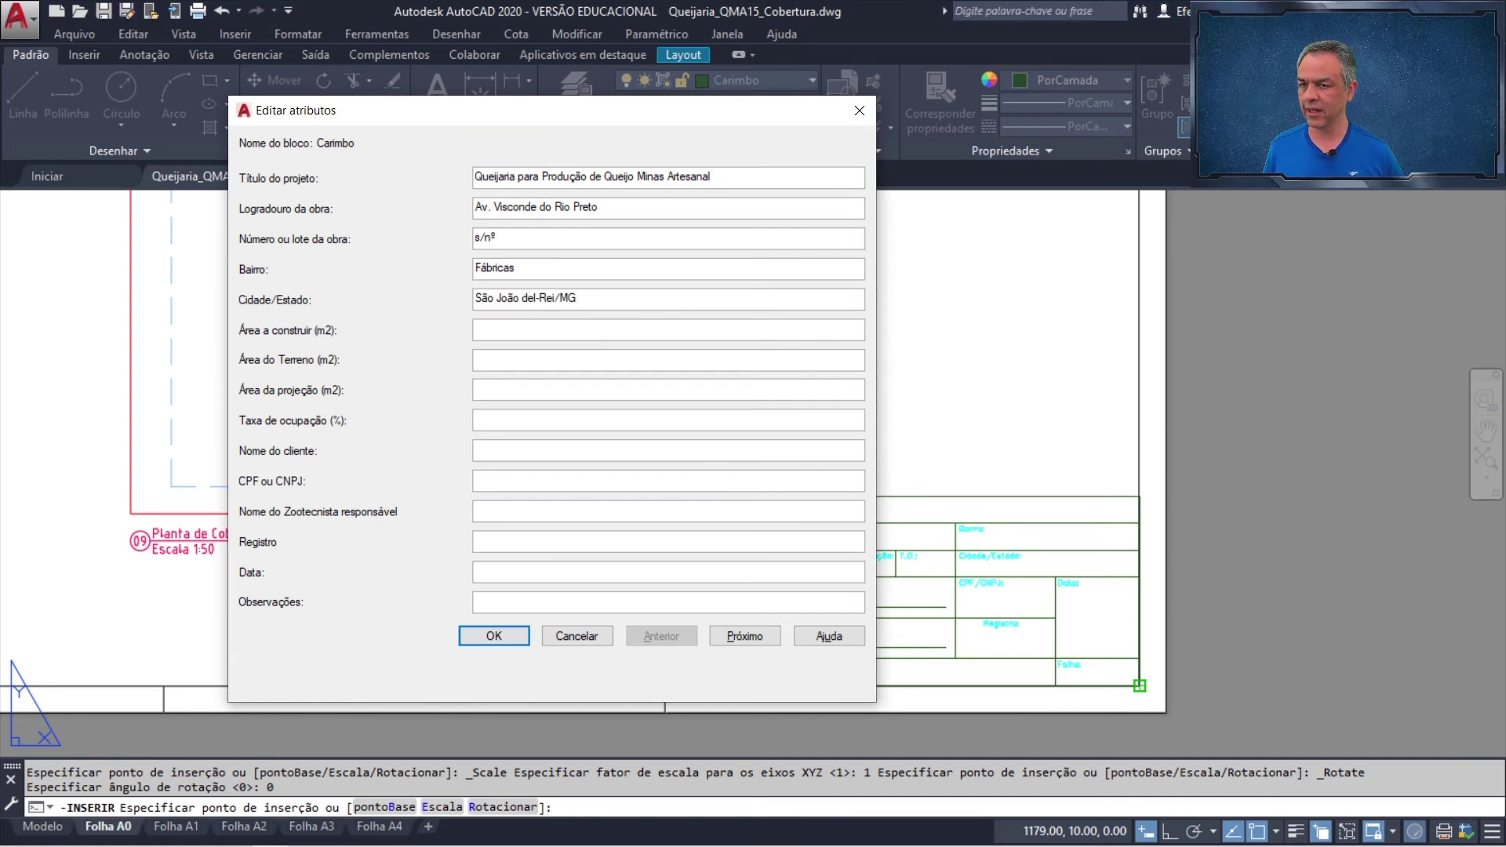
# - Enter 50,80 m² for the area to build and the projection area, 360 m² for the land area and 14,11% for the occupancy rate
pyautogui.hotkey('alt', 'Tab')
pyautogui.click(578, 327)
pyautogui.write('50,80 m²')
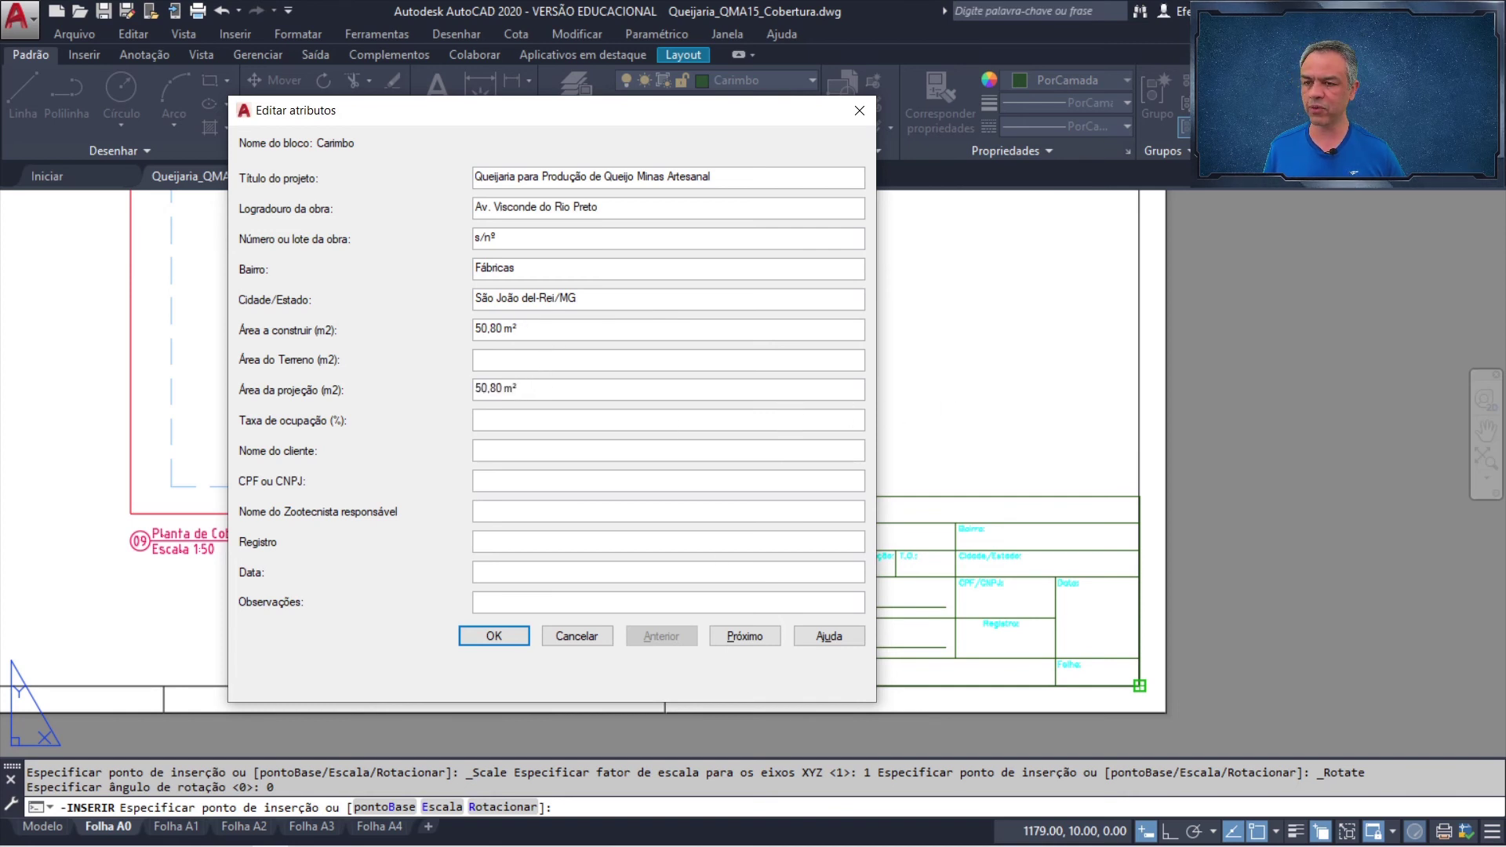
pyautogui.hotkey('alt', 'Tab')
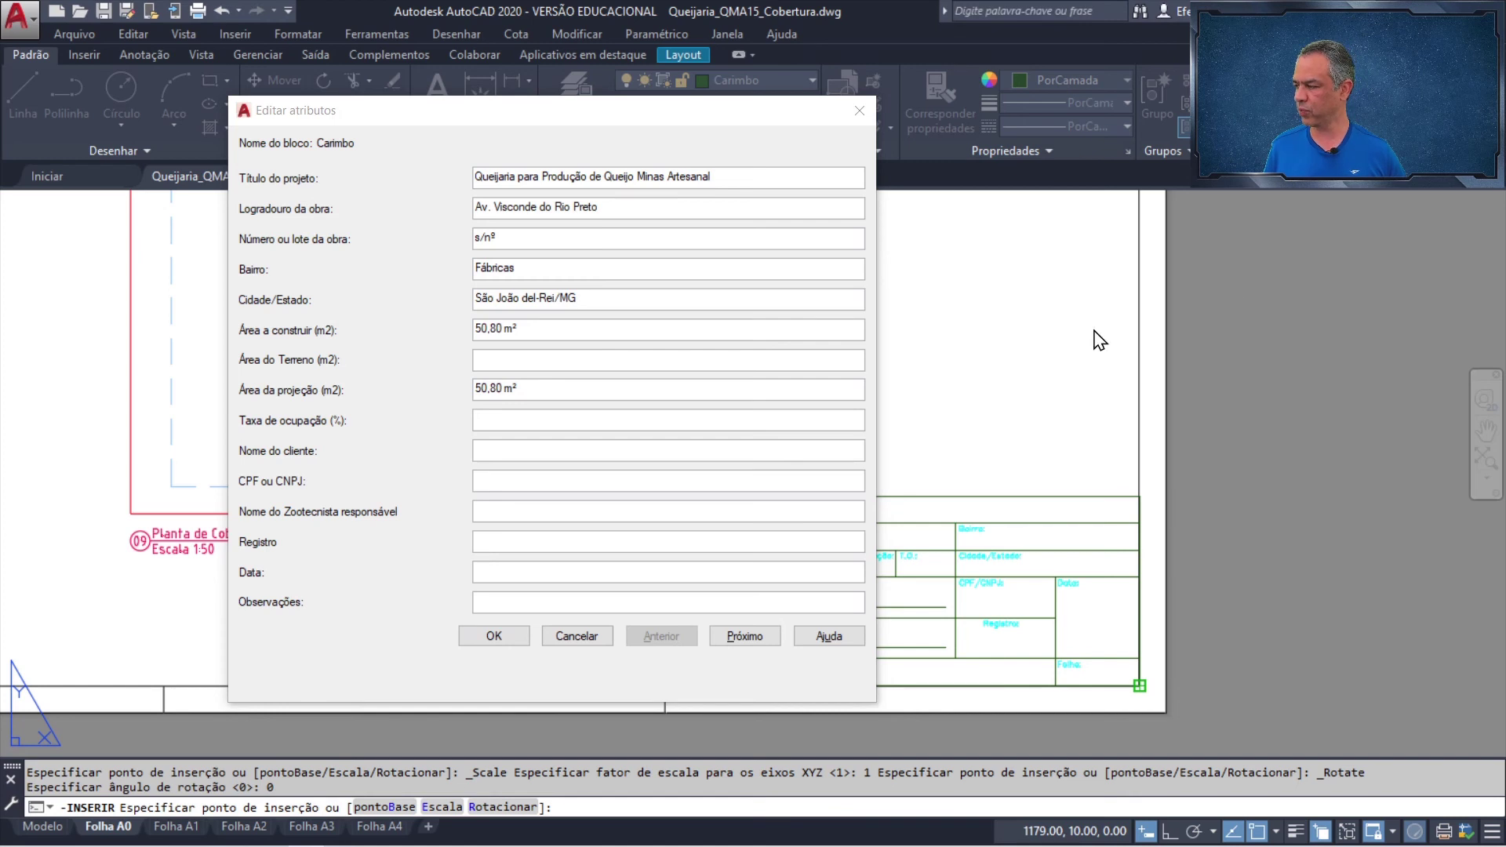
pyautogui.click(534, 359)
pyautogui.write('360 m²')
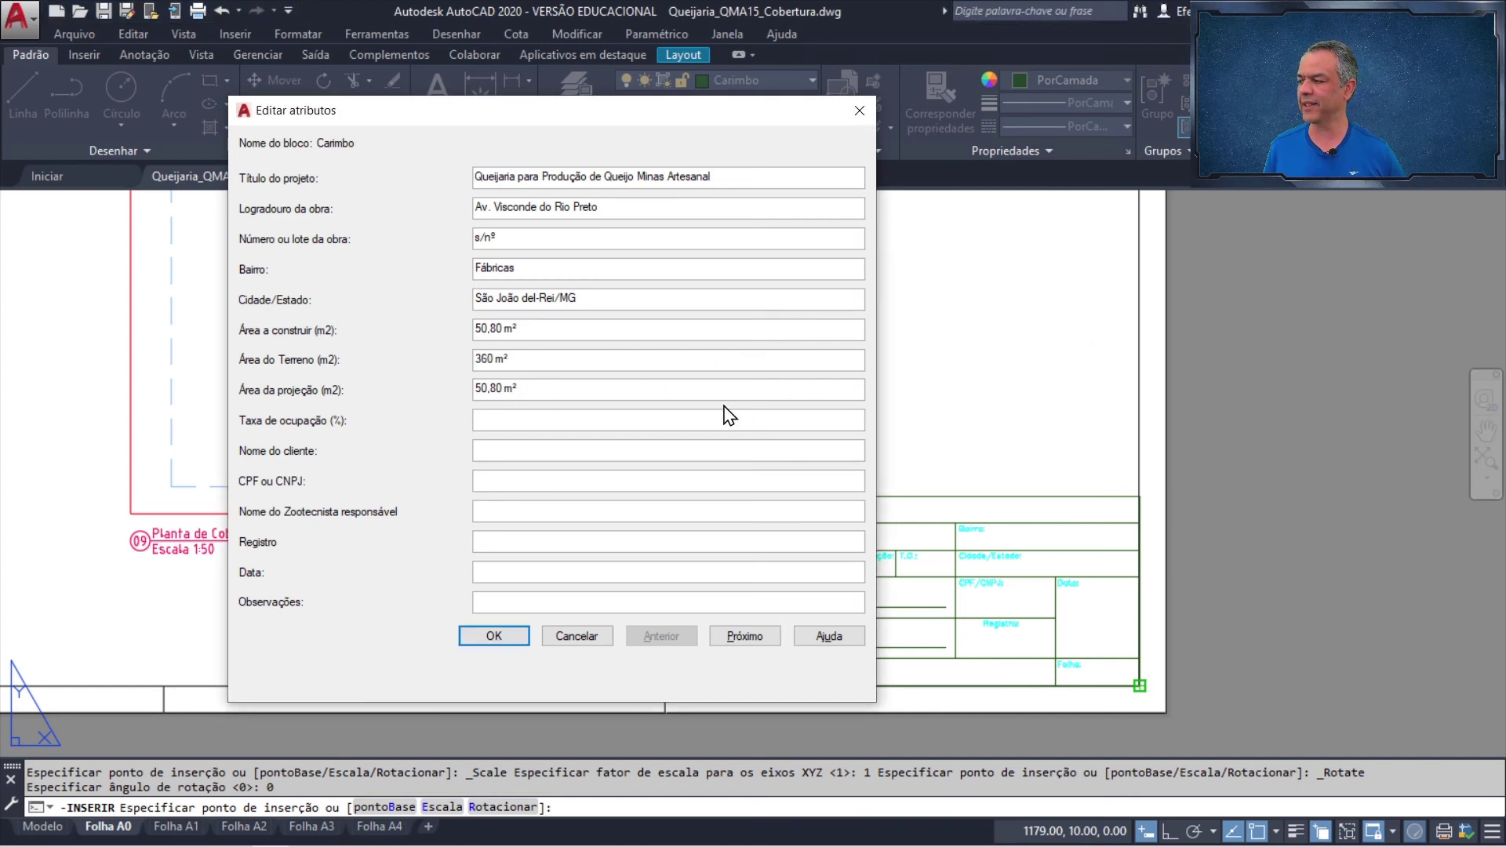
pyautogui.hotkey('alt', 'Tab')
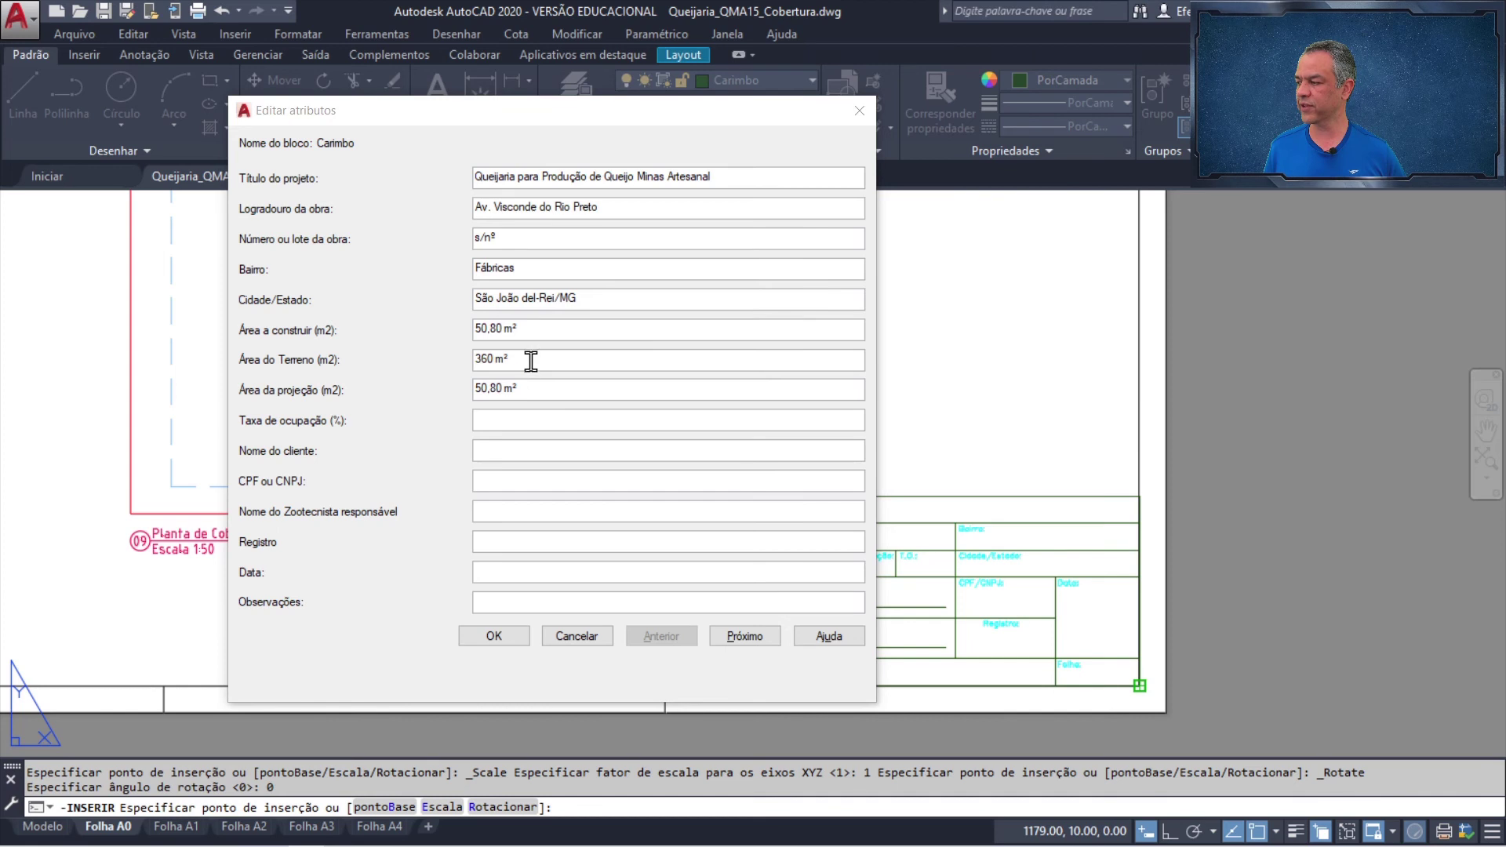
pyautogui.click(531, 422)
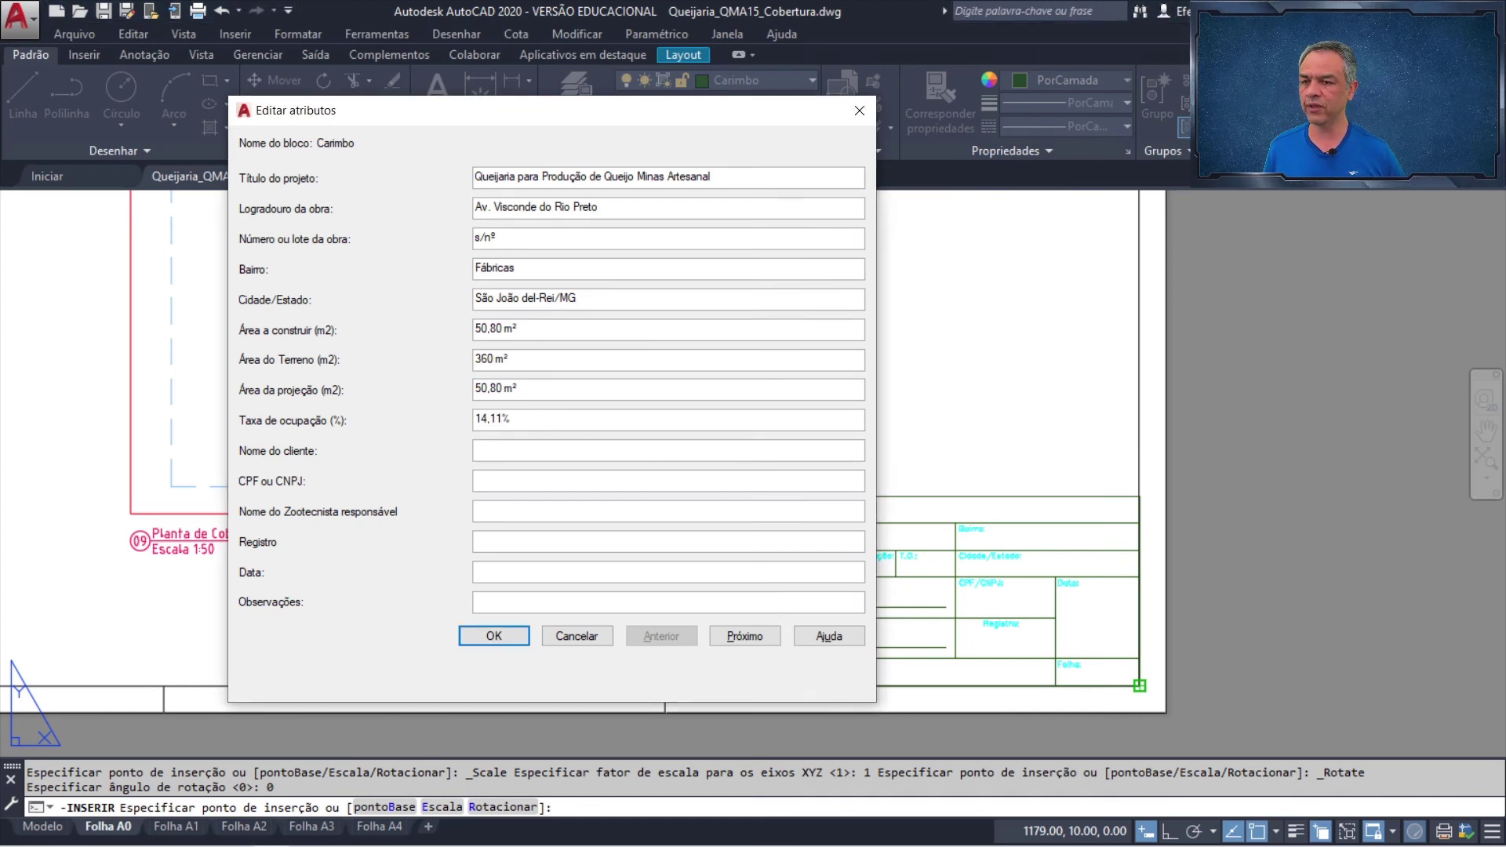
# - Enter "Departamento de Zootecnia" as the client and an X-masked placeholder for the CPF or CNPJ in the Carimbo attributes
pyautogui.hotkey('alt', 'Tab')
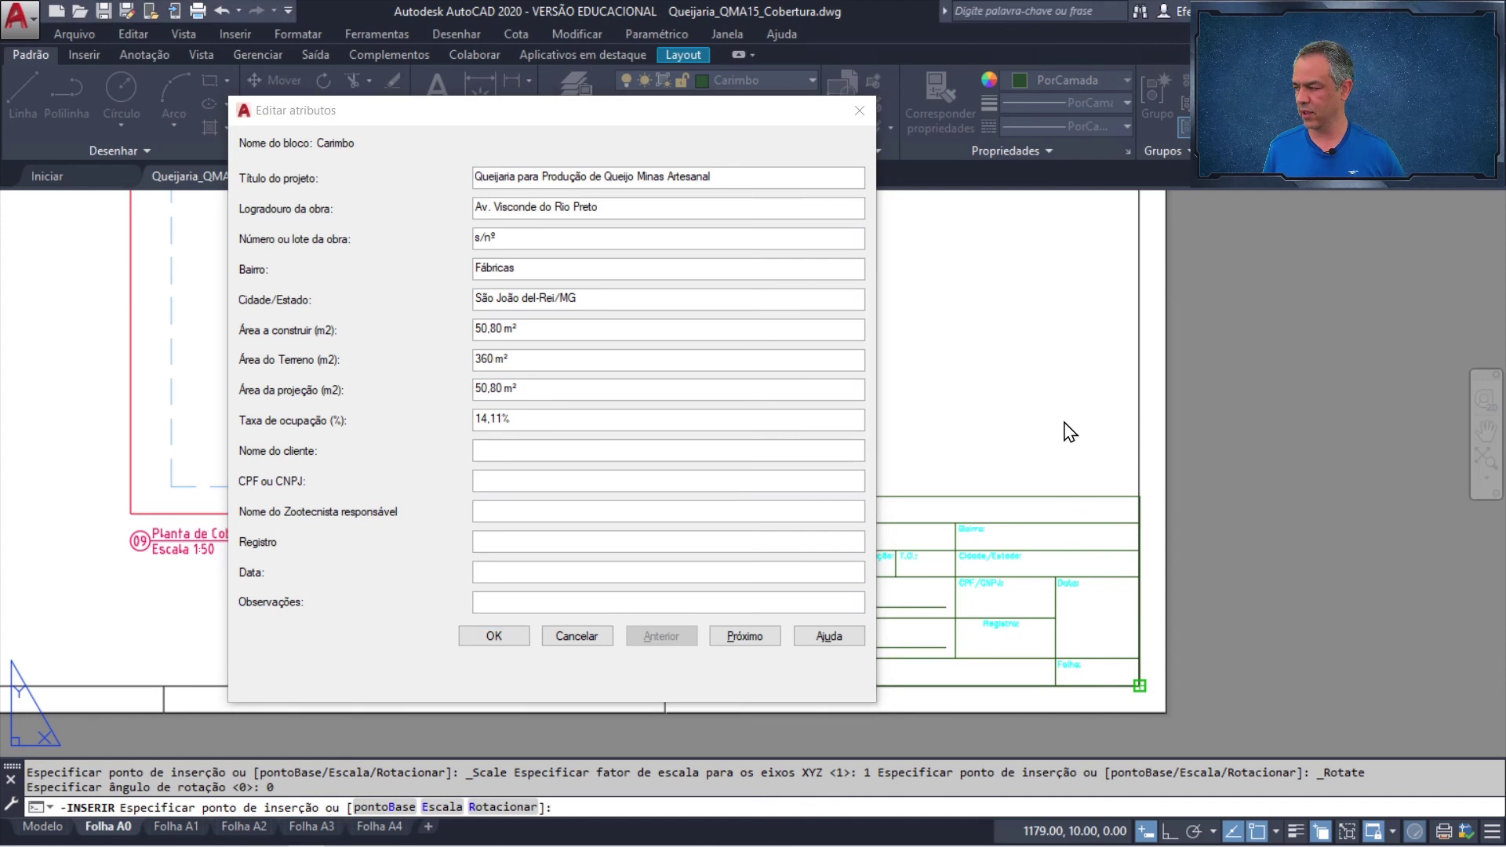
pyautogui.click(482, 449)
pyautogui.hotkey('alt', 'Tab')
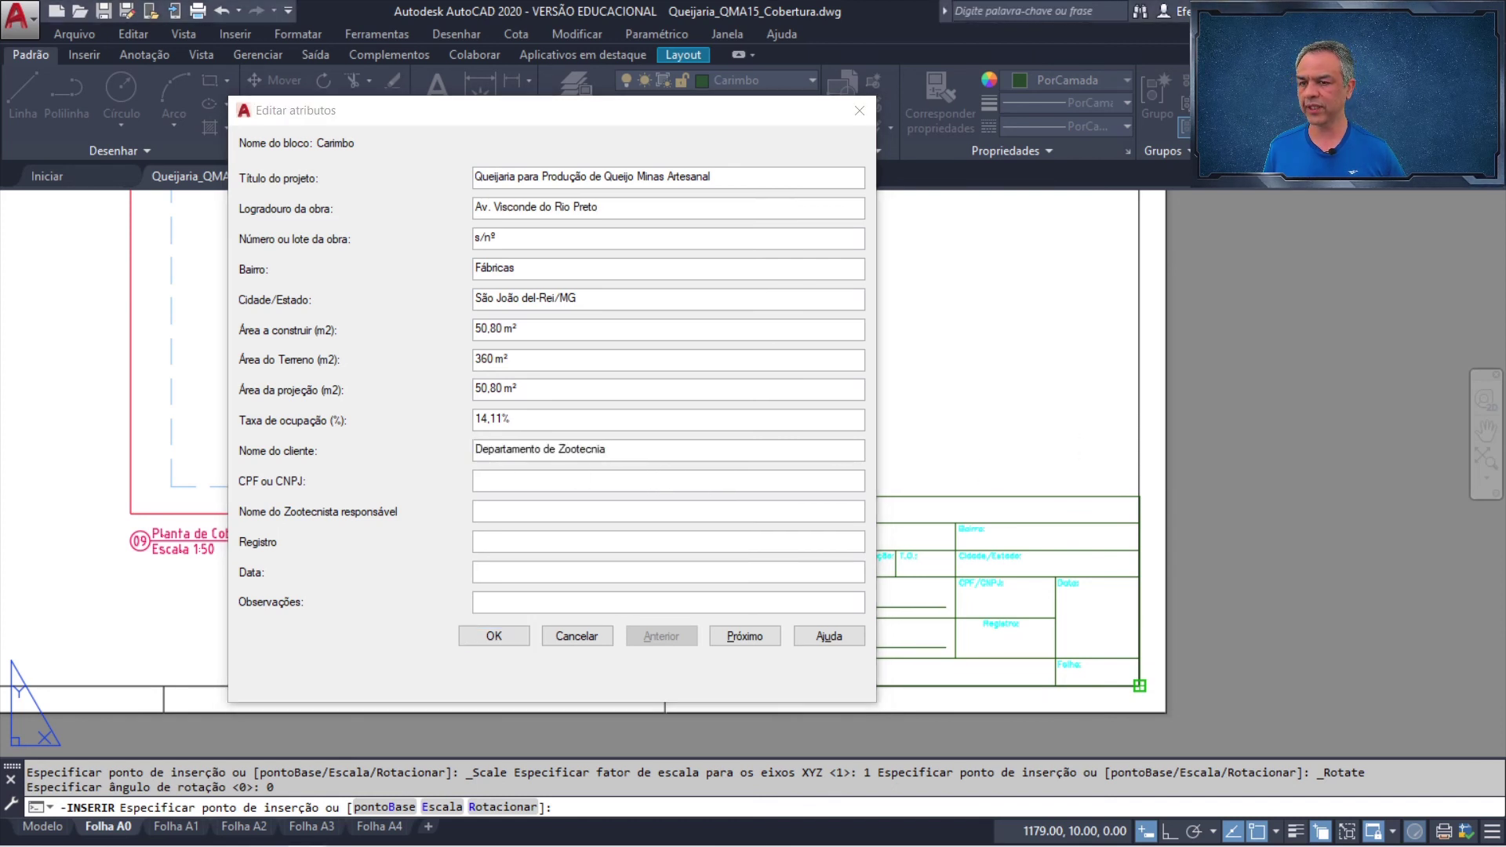
pyautogui.click(550, 484)
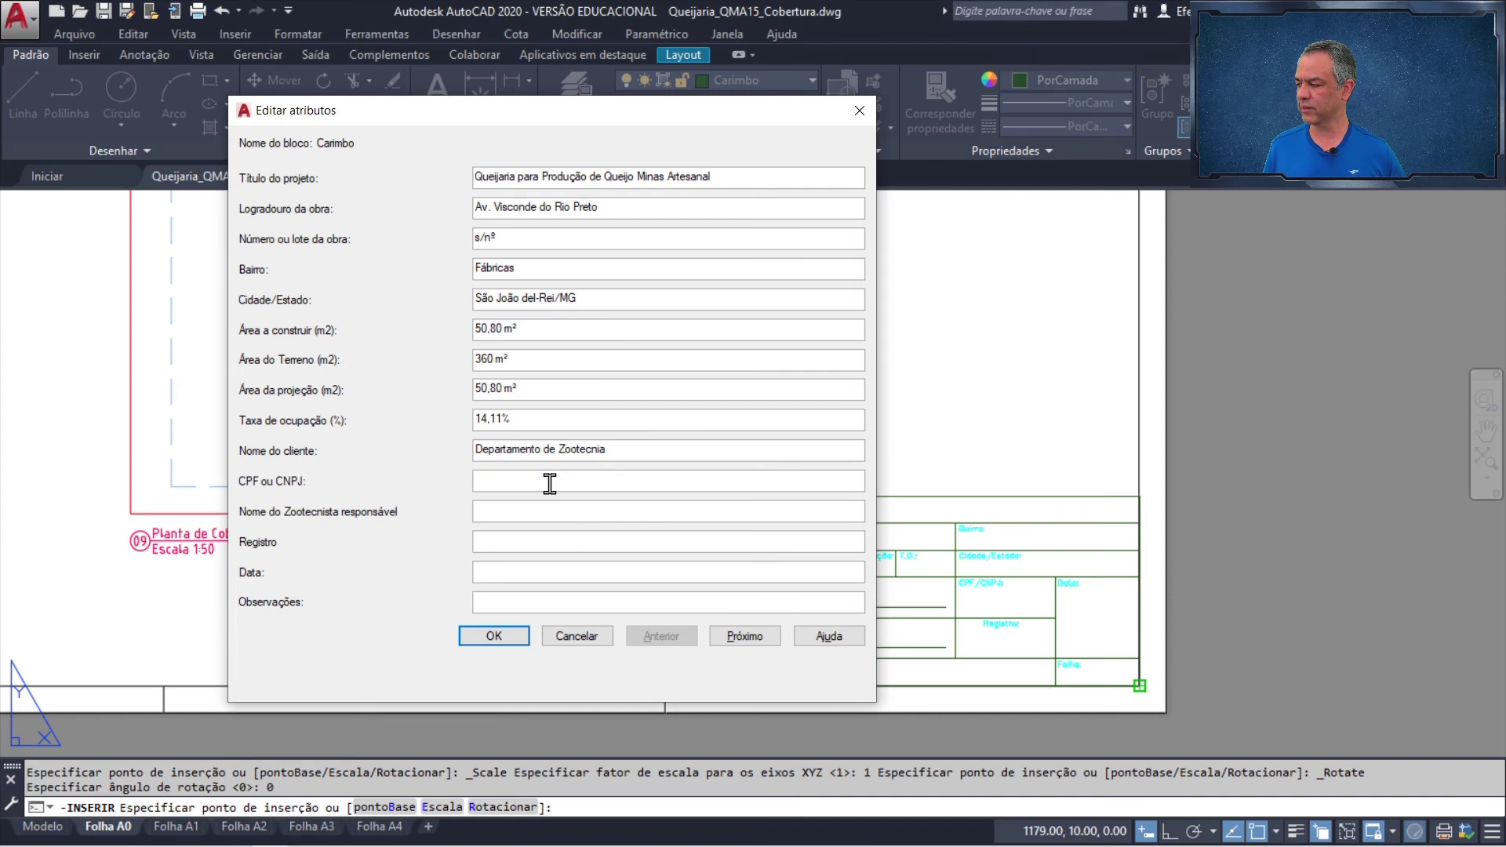
pyautogui.write('XXX.XXX.XXX-XX')
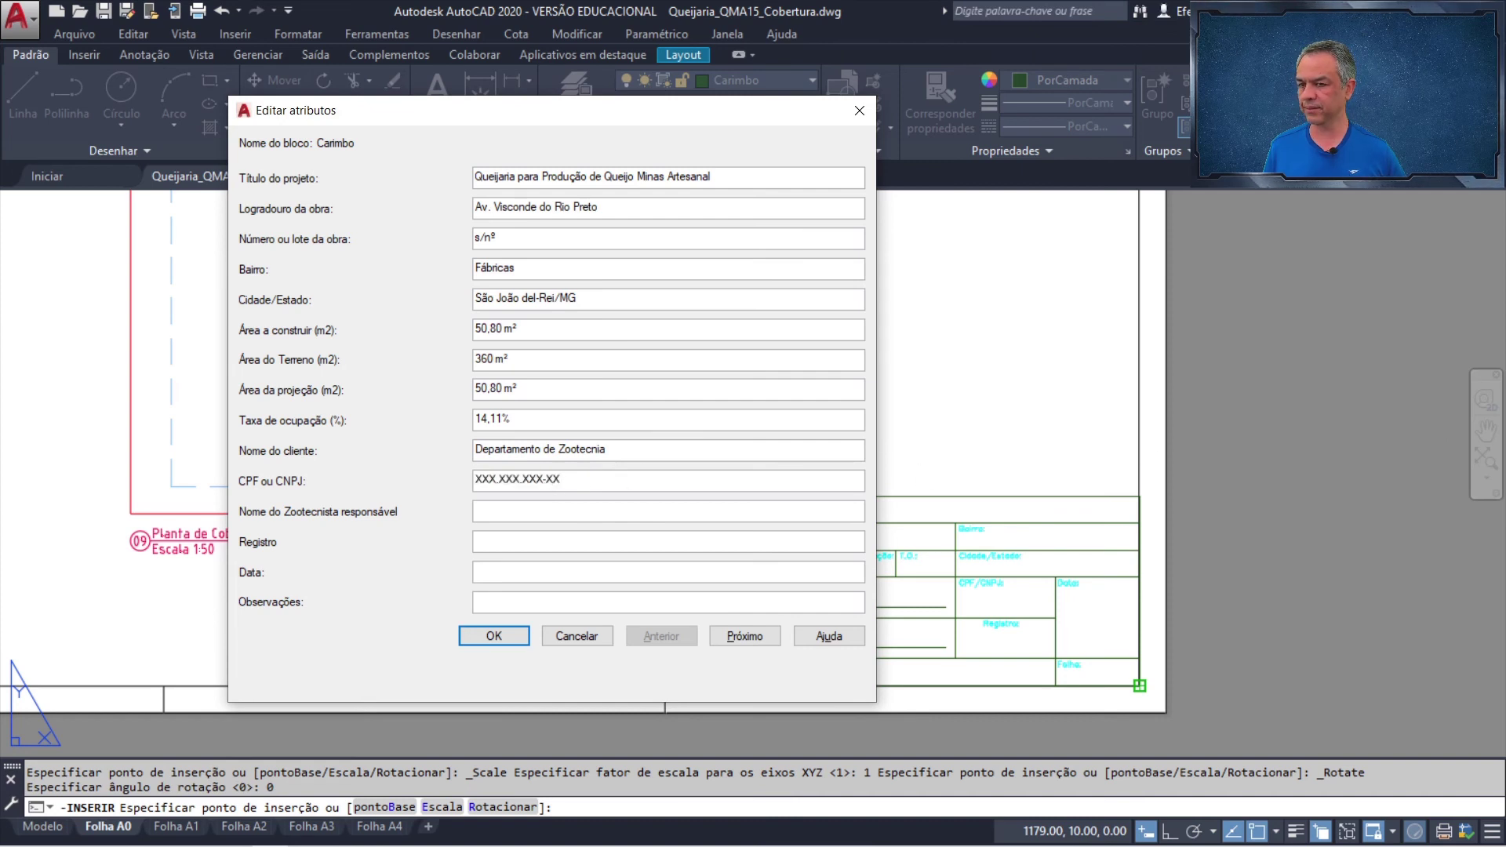
# - Fill in the responsible zootechnician's name, the placeholder registration XXXX-XX and the placeholder date XX/XX/XX in the Carimbo attributes
pyautogui.click(520, 519)
pyautogui.write('Prof. Hewerson - Zootencia em CAD')
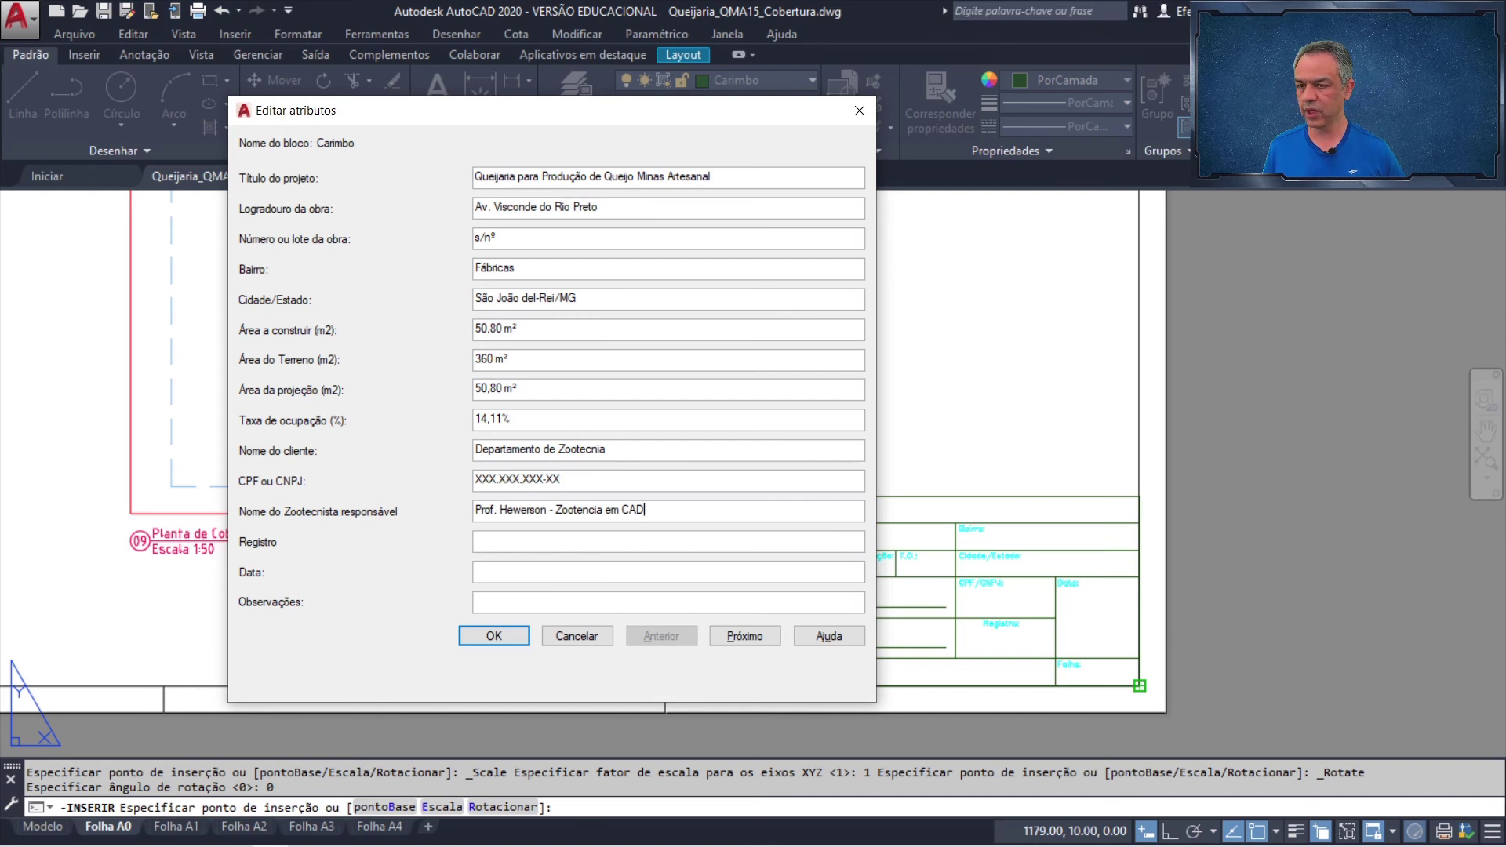
pyautogui.click(571, 538)
pyautogui.write('XXXX-XX')
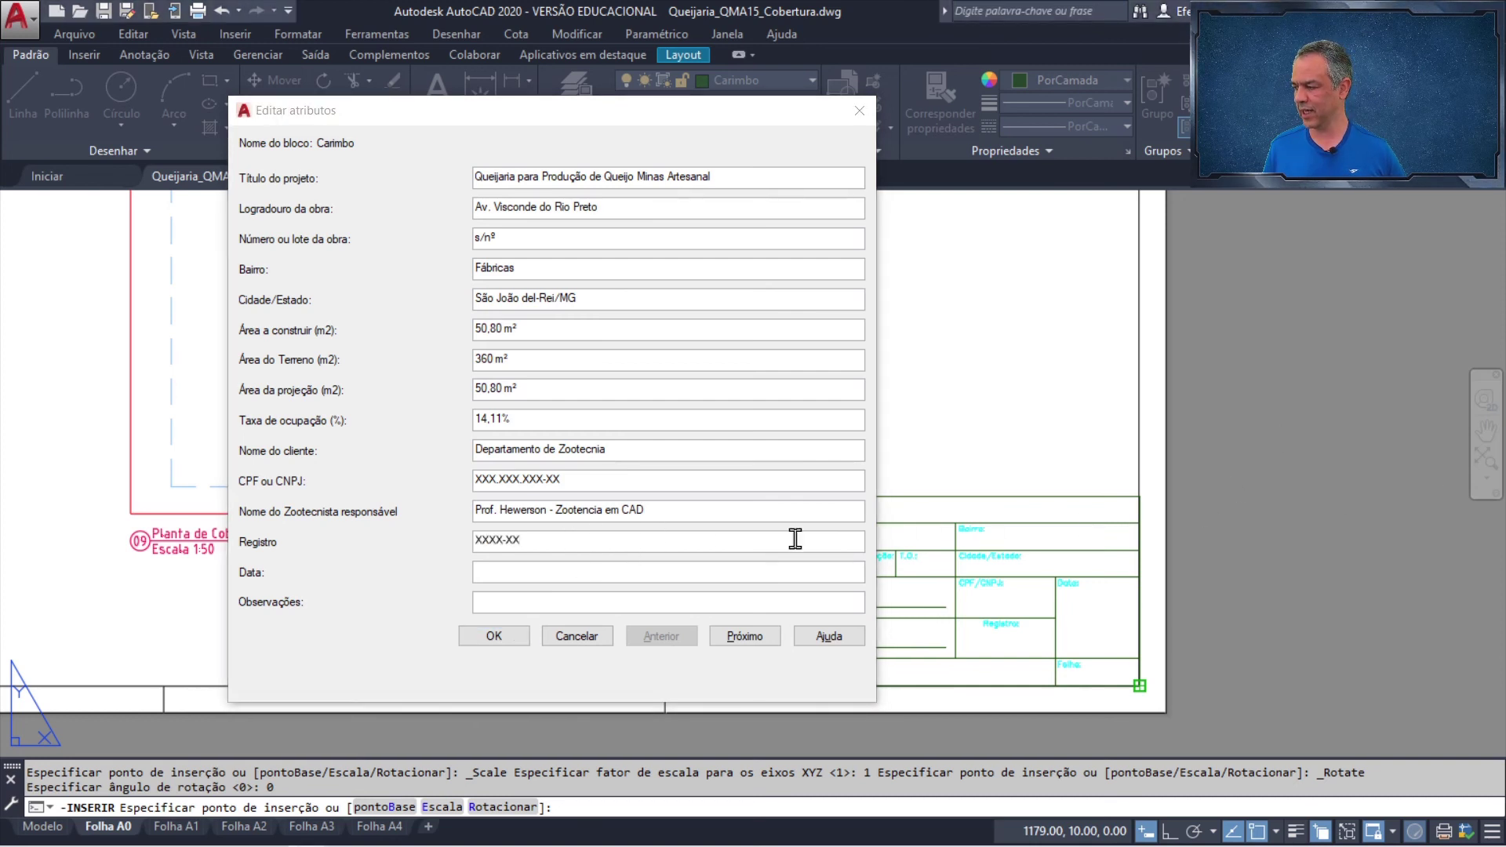
pyautogui.click(575, 568)
pyautogui.write('XX/XX/XX')
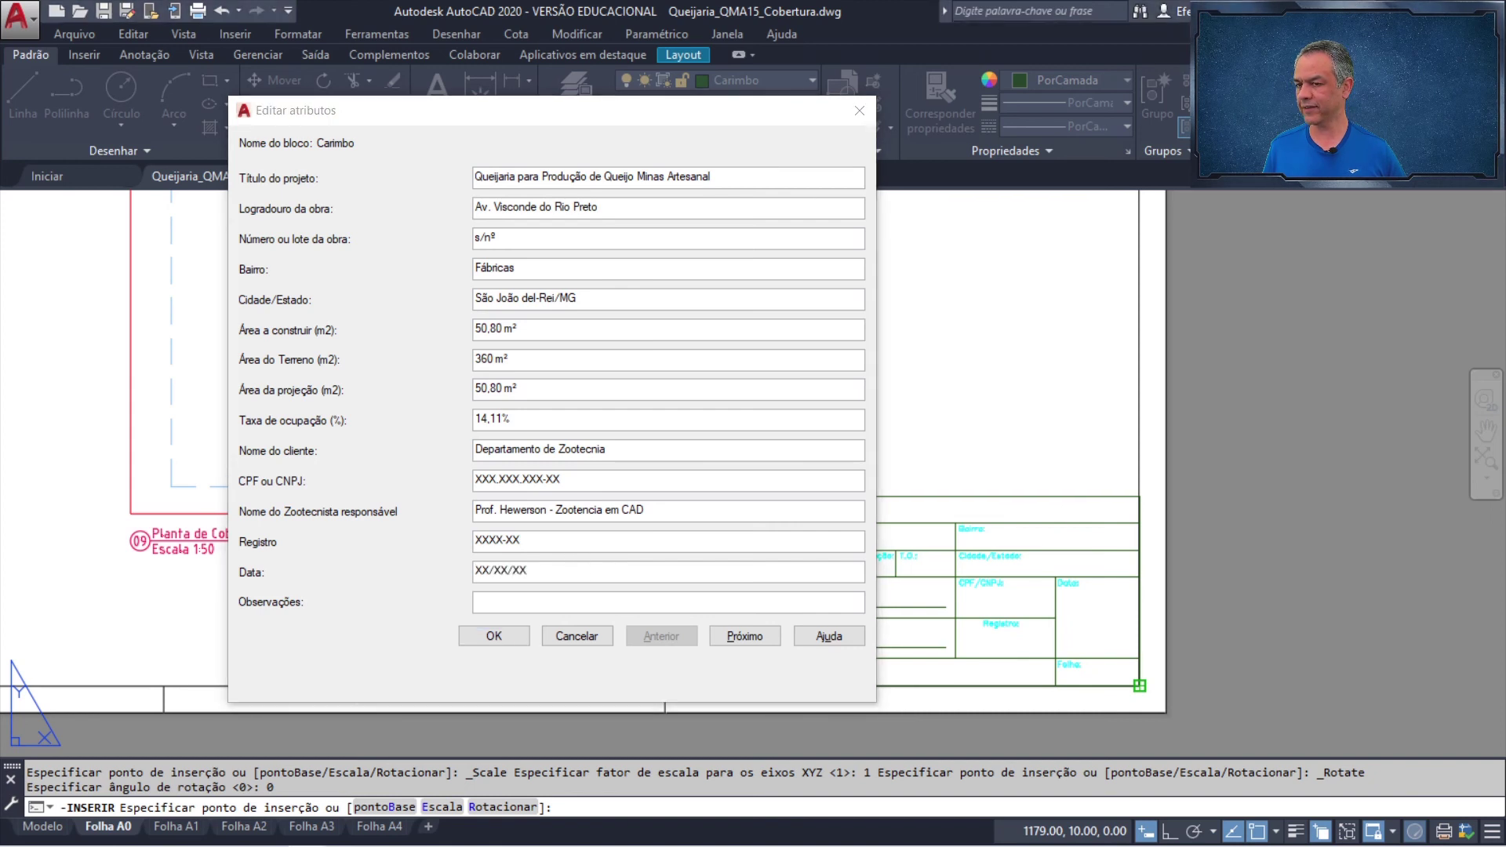
# - Enter 01/01 as the sheet number and apply the attributes to the Carimbo title block, leaving the observations blank
pyautogui.click(742, 637)
pyautogui.click(510, 605)
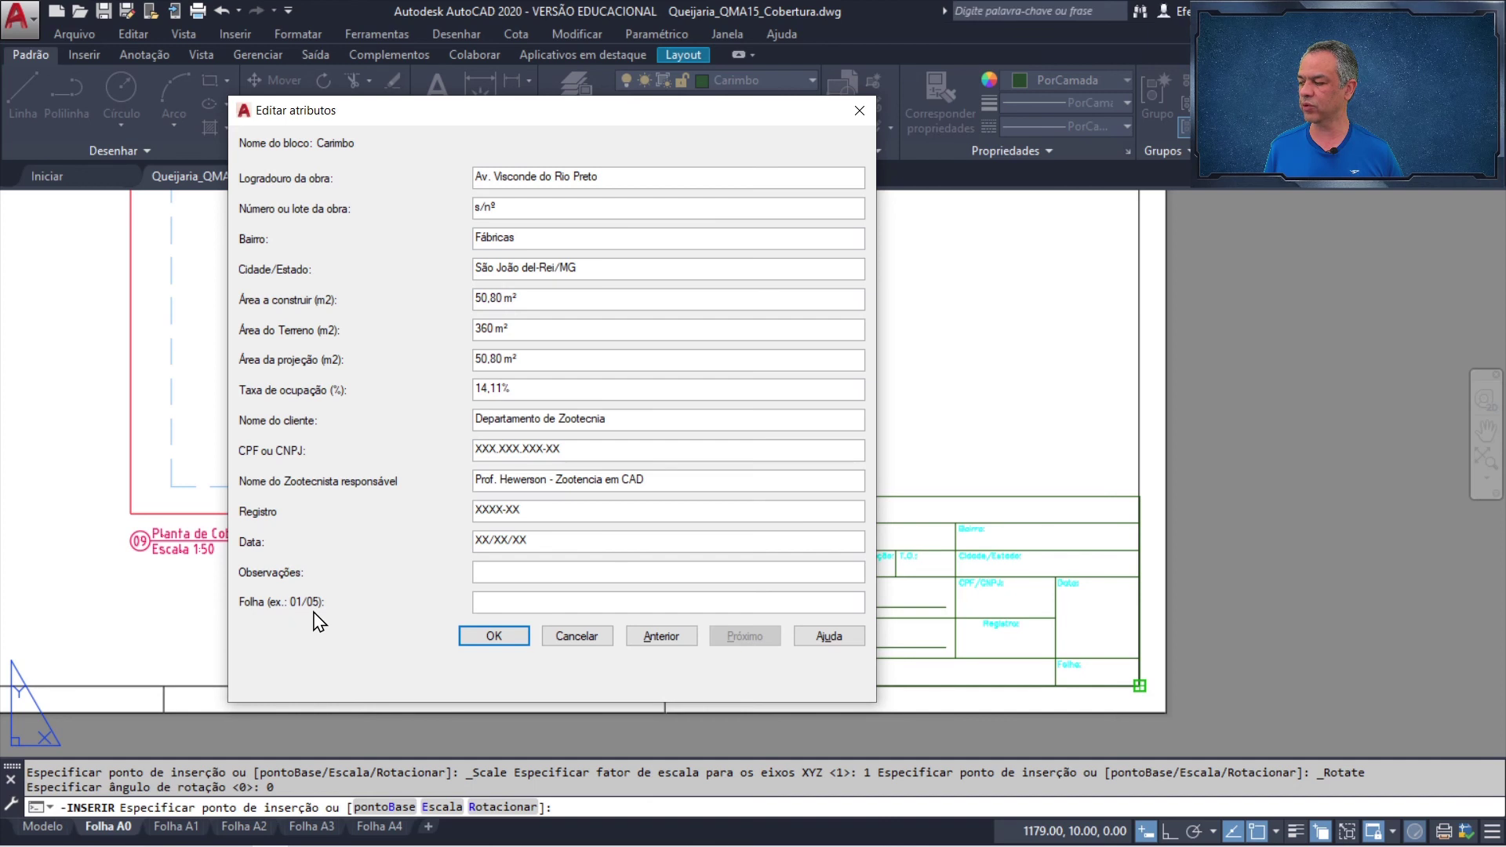
pyautogui.click(496, 639)
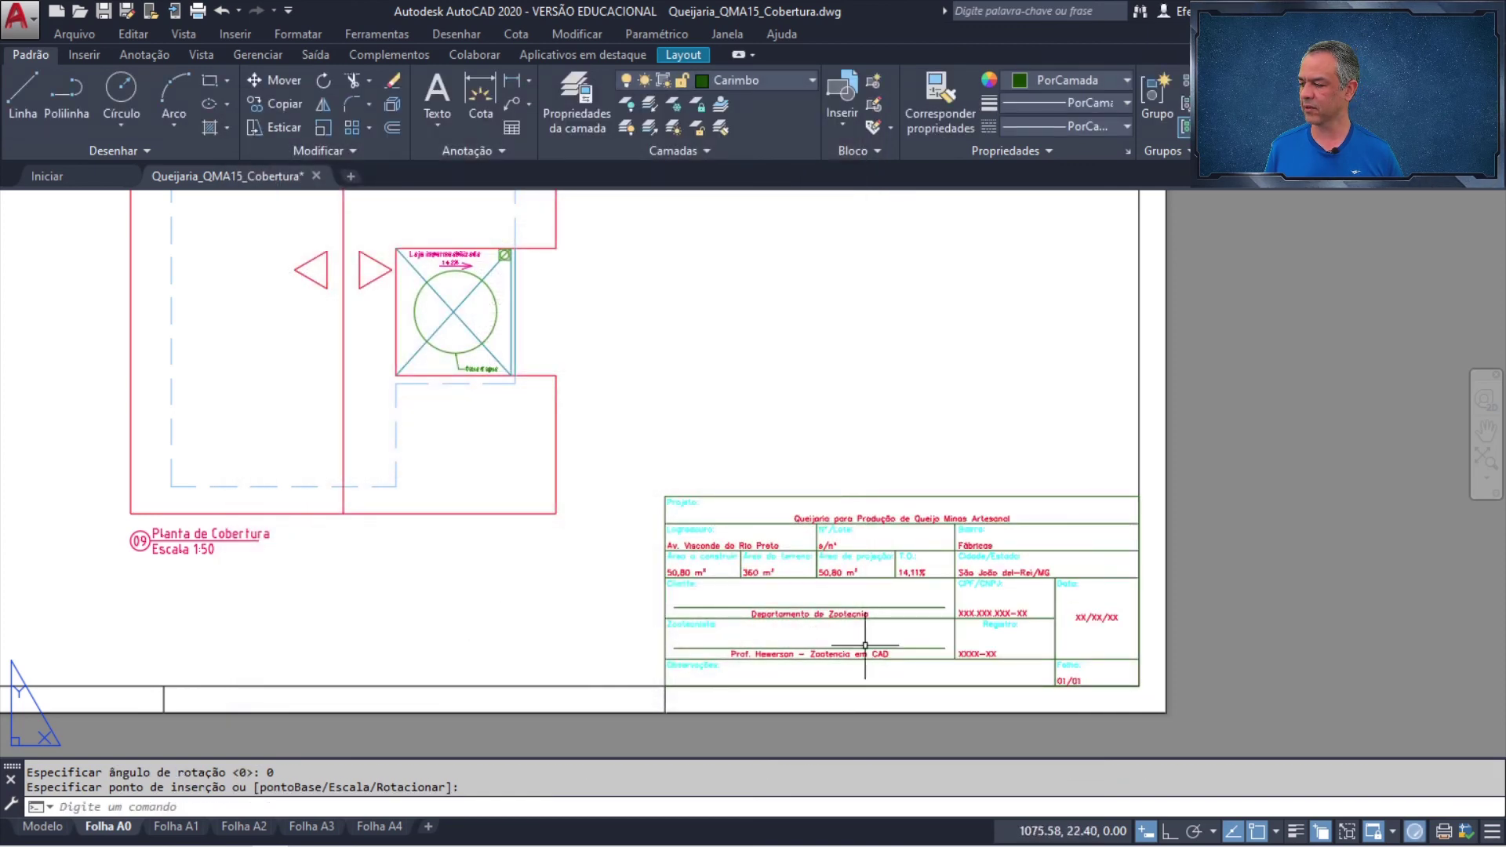
pyautogui.scroll(4, 823, 620)
pyautogui.moveTo(887, 578); pyautogui.dragTo(555, 520, button='middle')
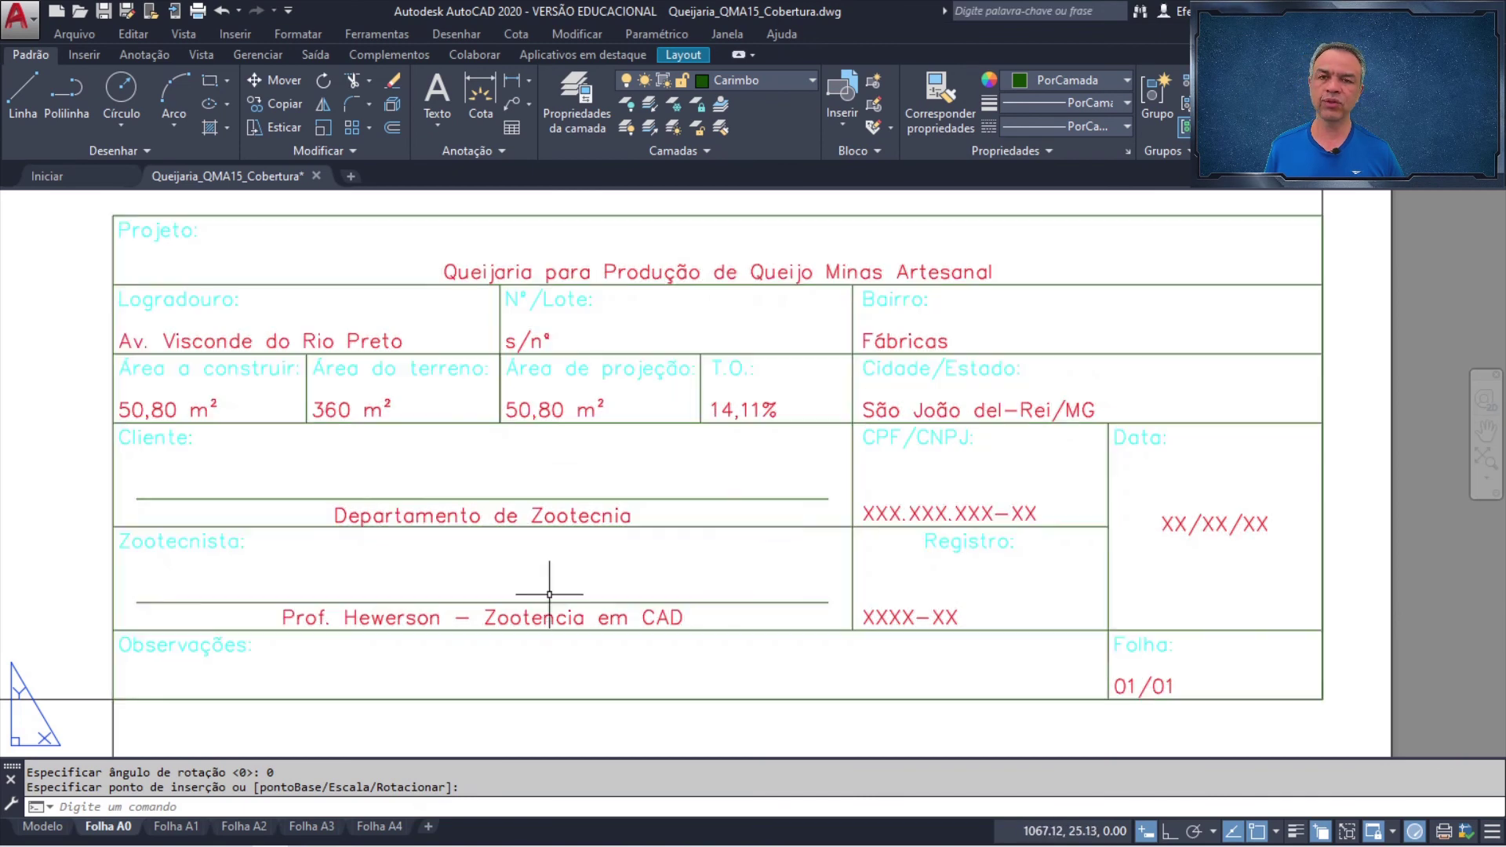
pyautogui.middleClick(818, 571)
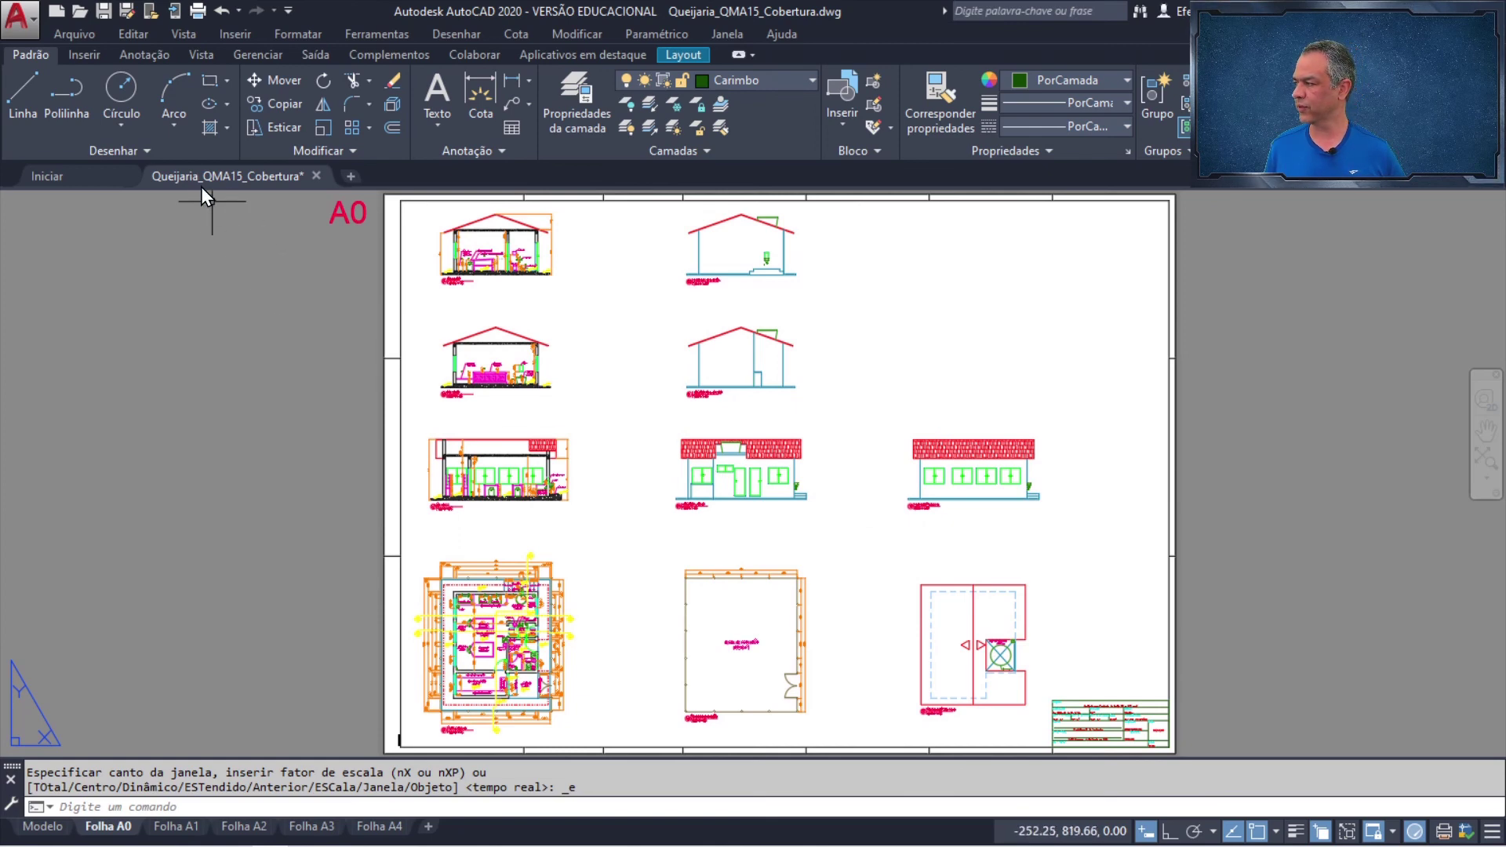
# - Save the drawing under the new name Queijaria_QMA16_Plotagem in the 03 - Queijaria folder
pyautogui.click(130, 12)
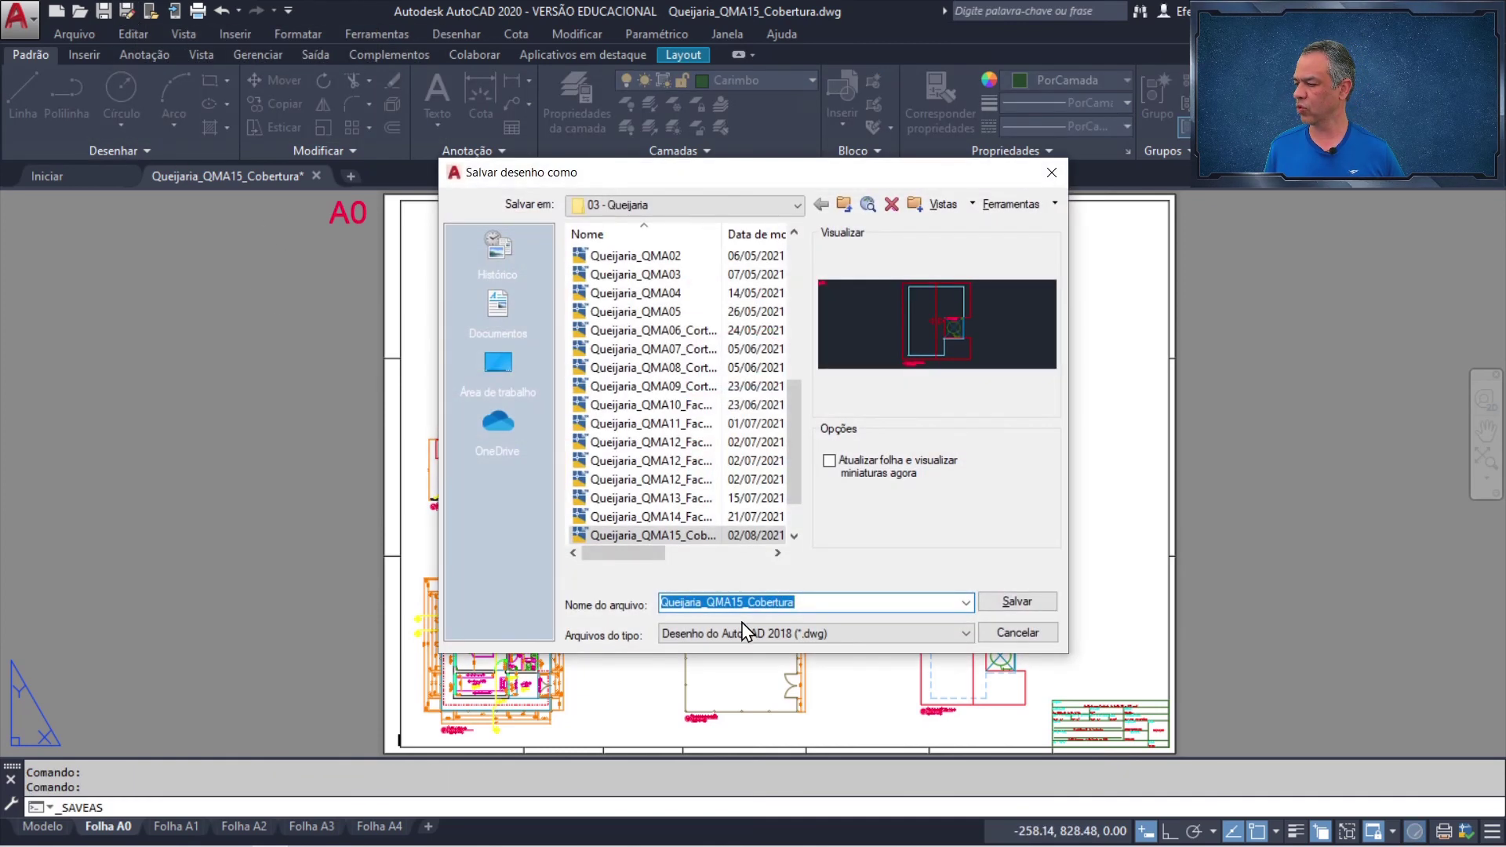
pyautogui.click(733, 601)
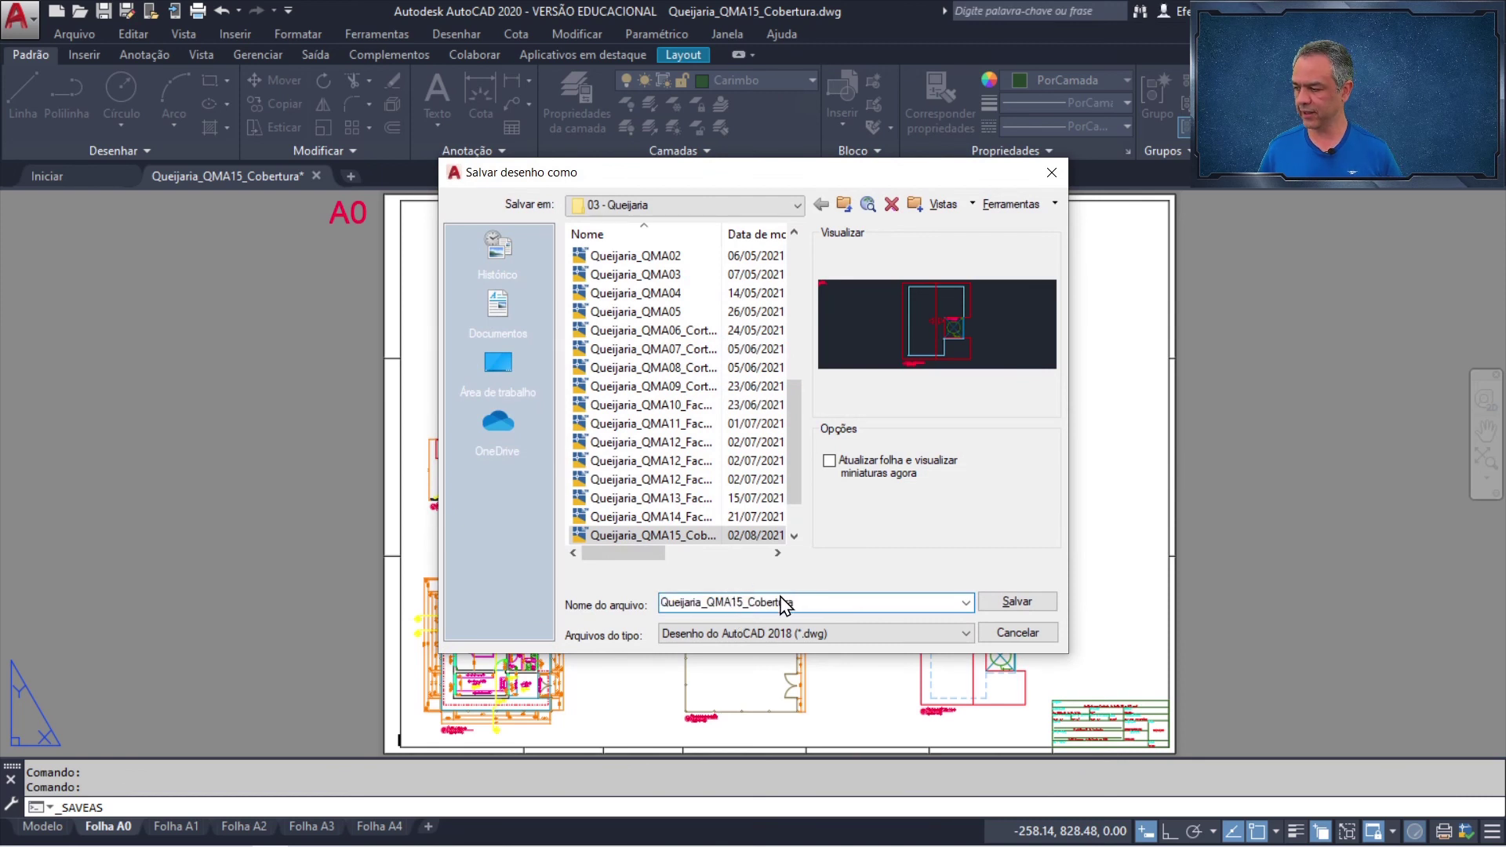
pyautogui.hotkey('shift', 'Left')
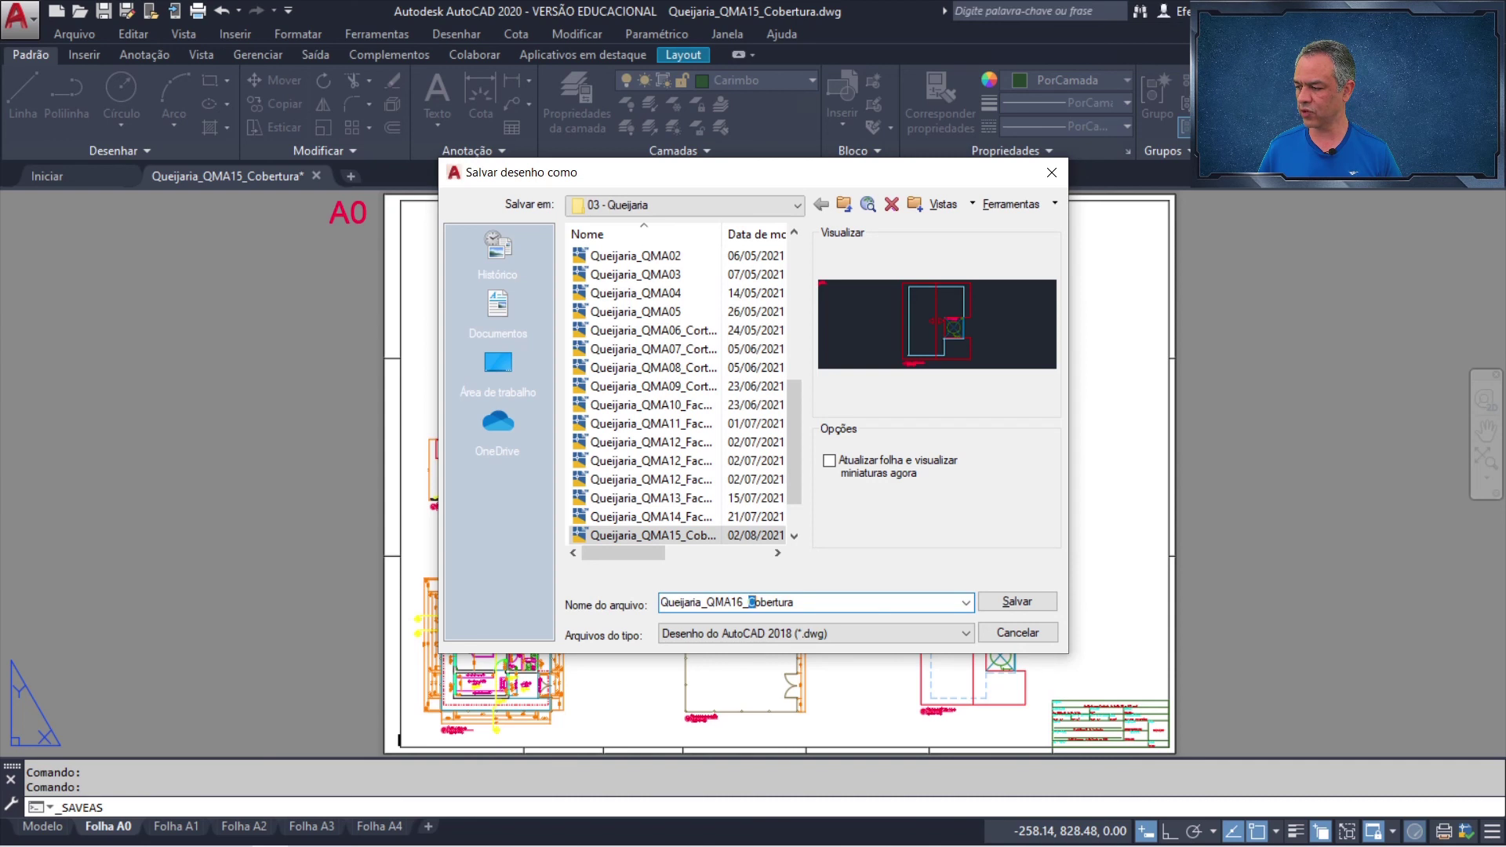
pyautogui.hotkey('shift', 'End')
pyautogui.write('Pl')
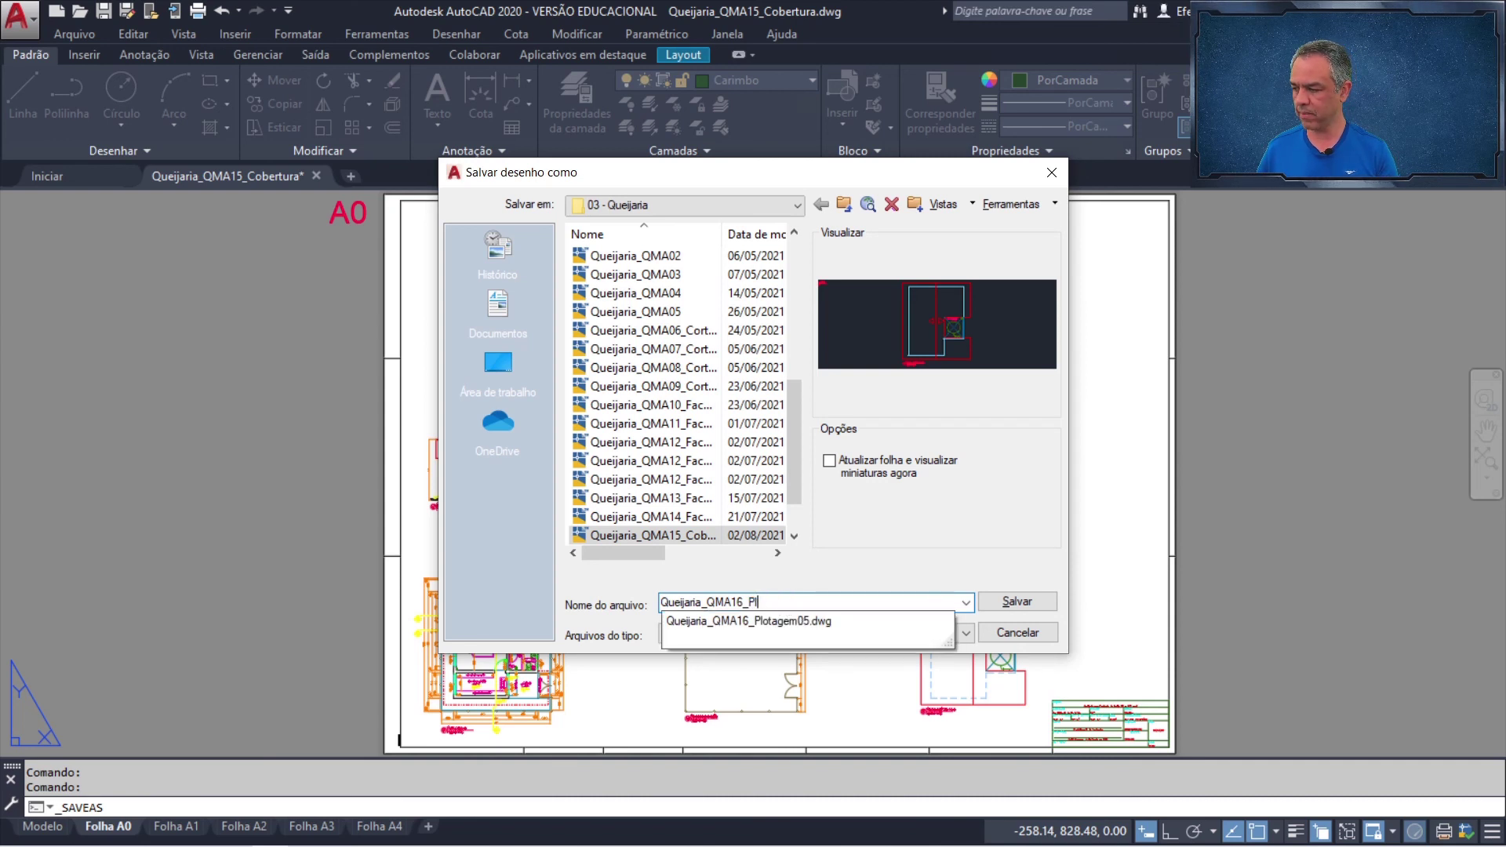
pyautogui.write('otagem')
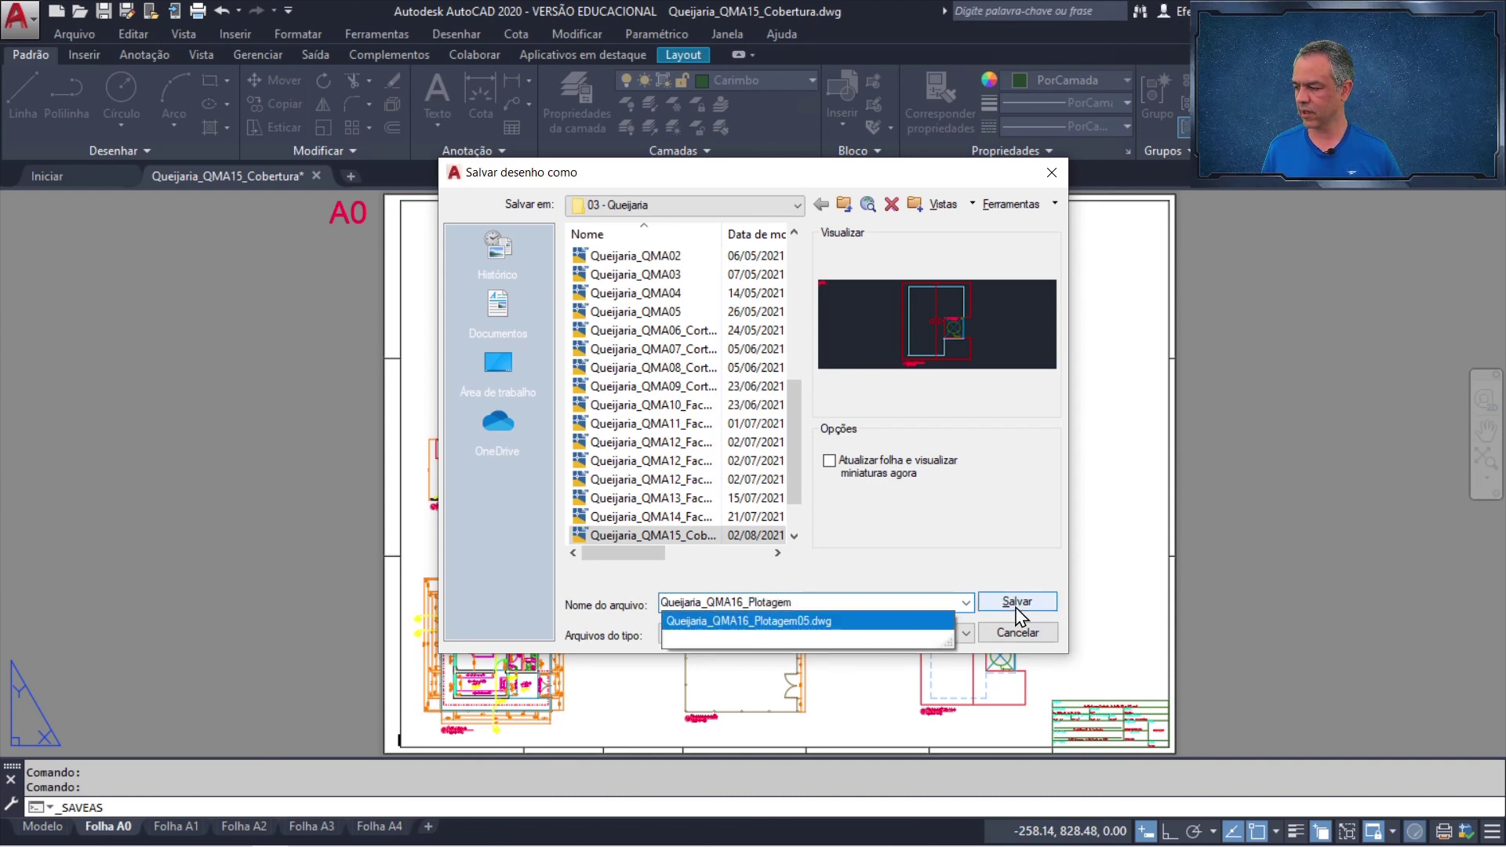
pyautogui.click(1017, 601)
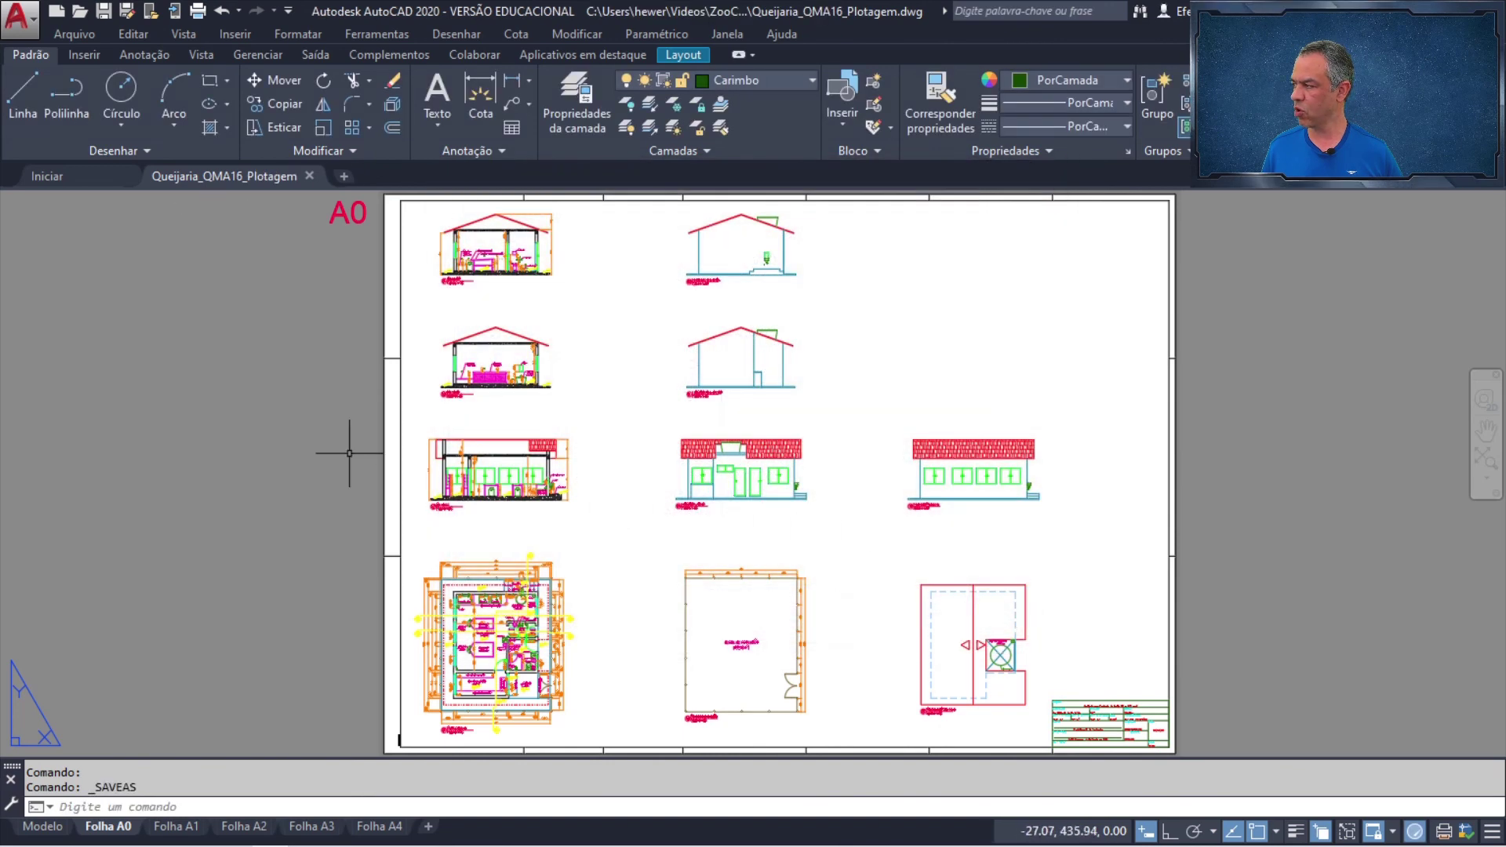
# - Set up a plot of Folha A0 with the AutoCAD PDF (High Quality Print).pc3 plotter and accept its PDF options
pyautogui.click(73, 34)
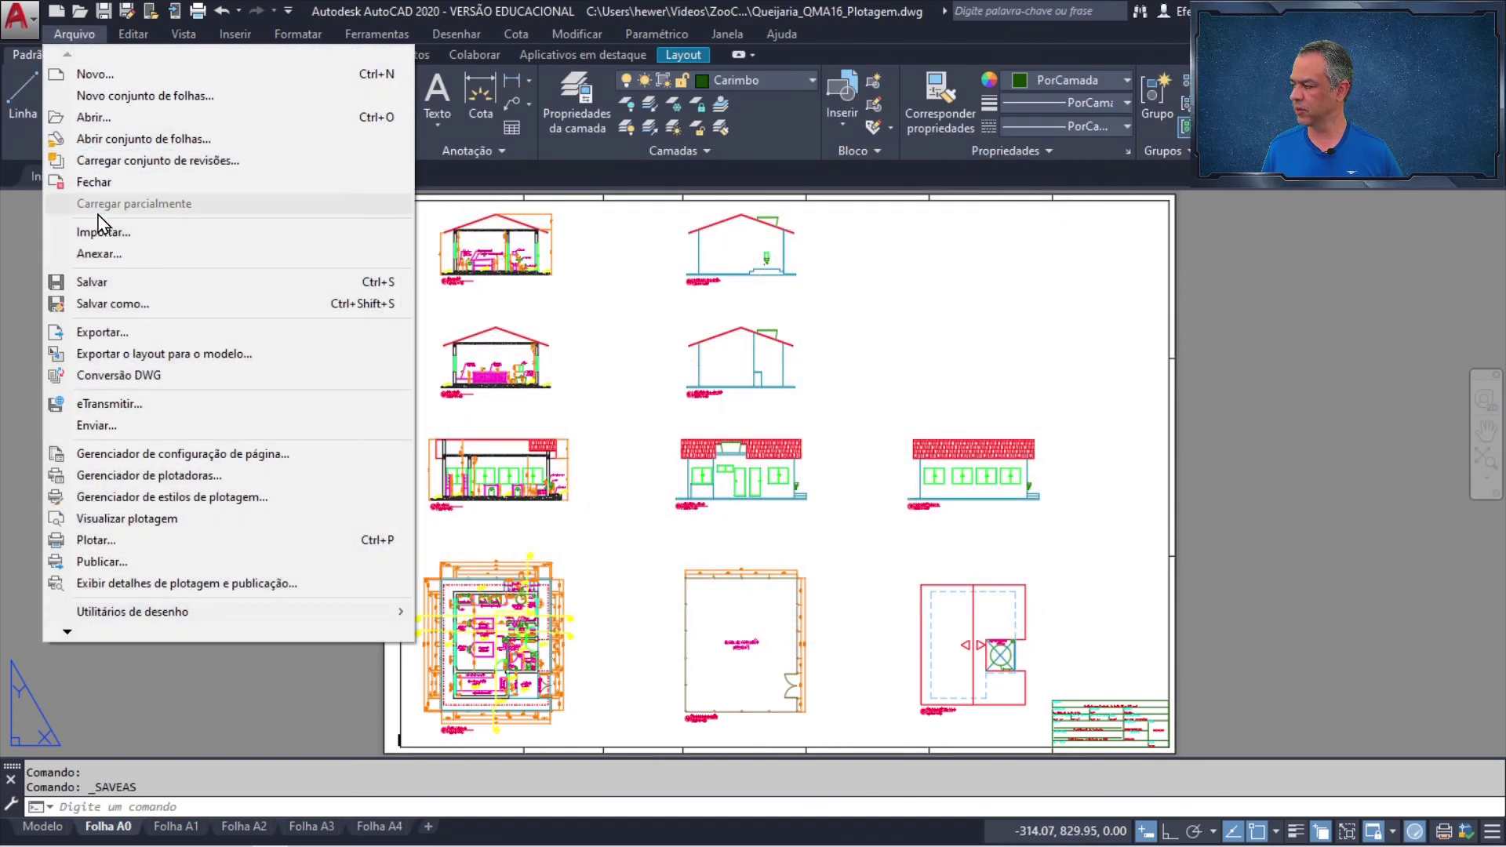
pyautogui.click(155, 539)
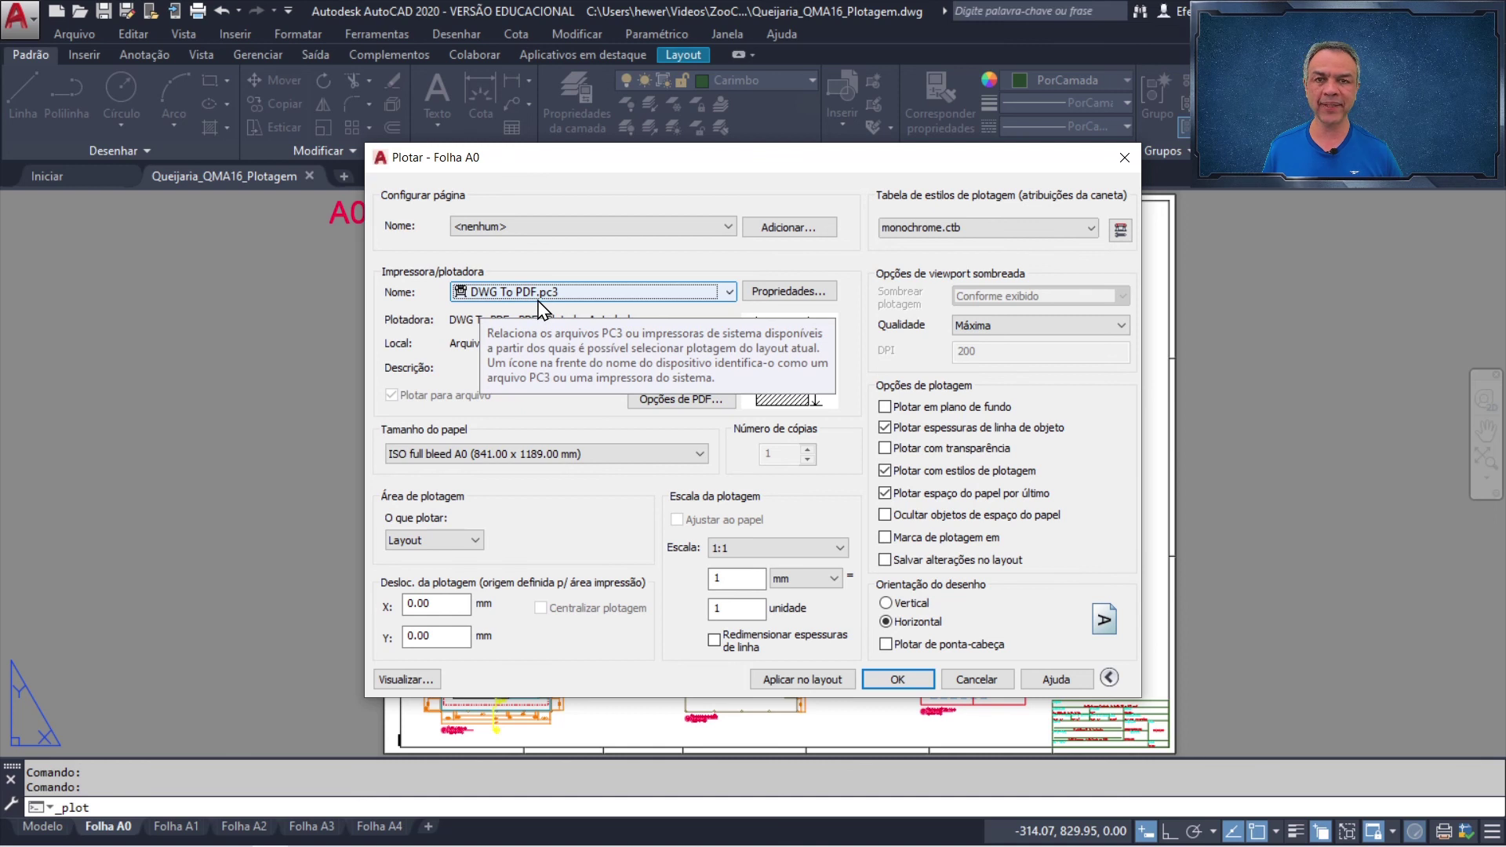
pyautogui.click(730, 295)
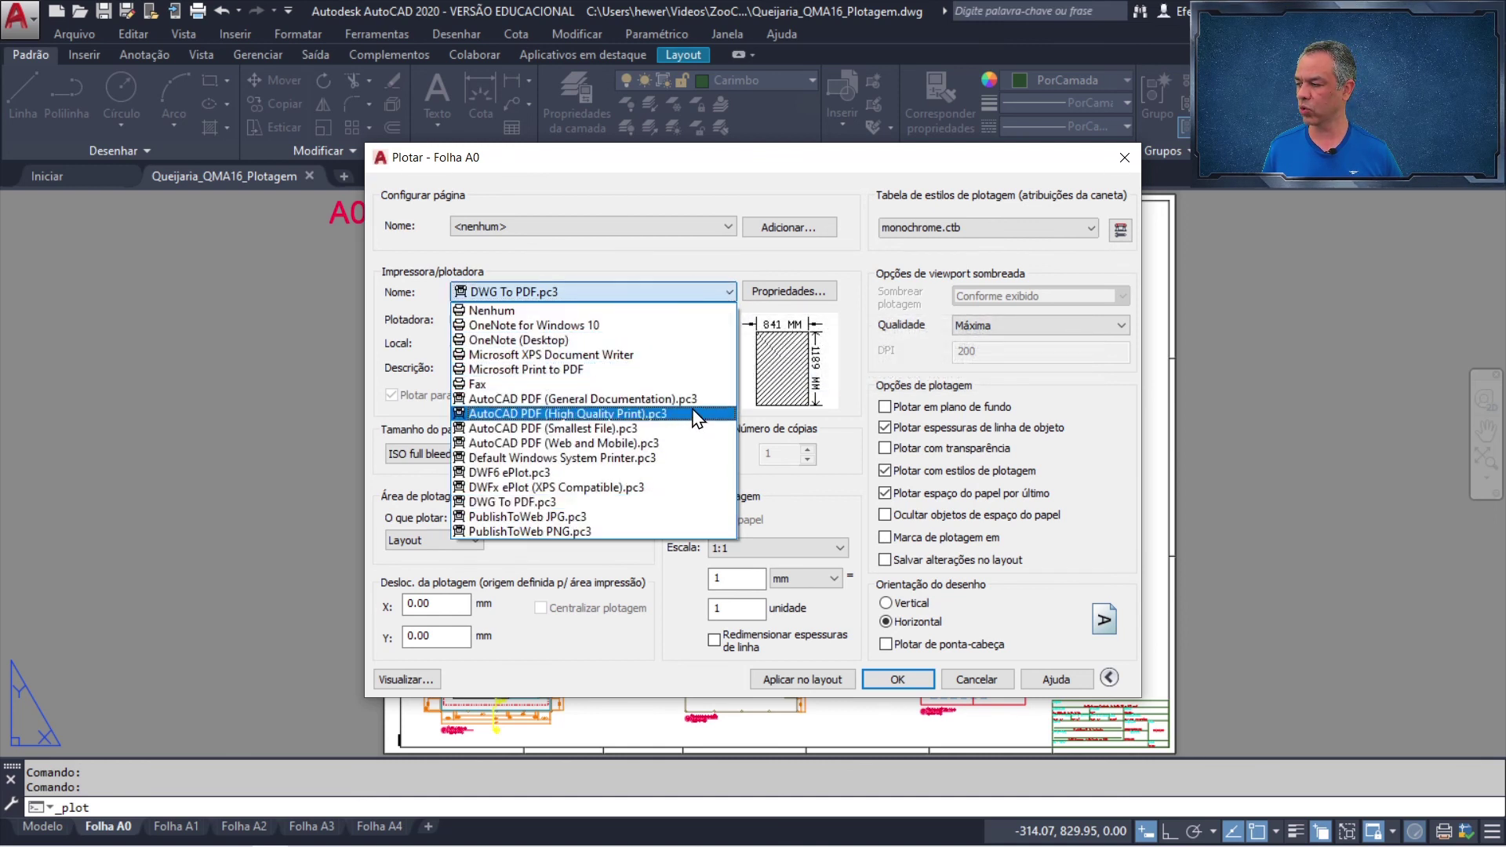
pyautogui.click(600, 415)
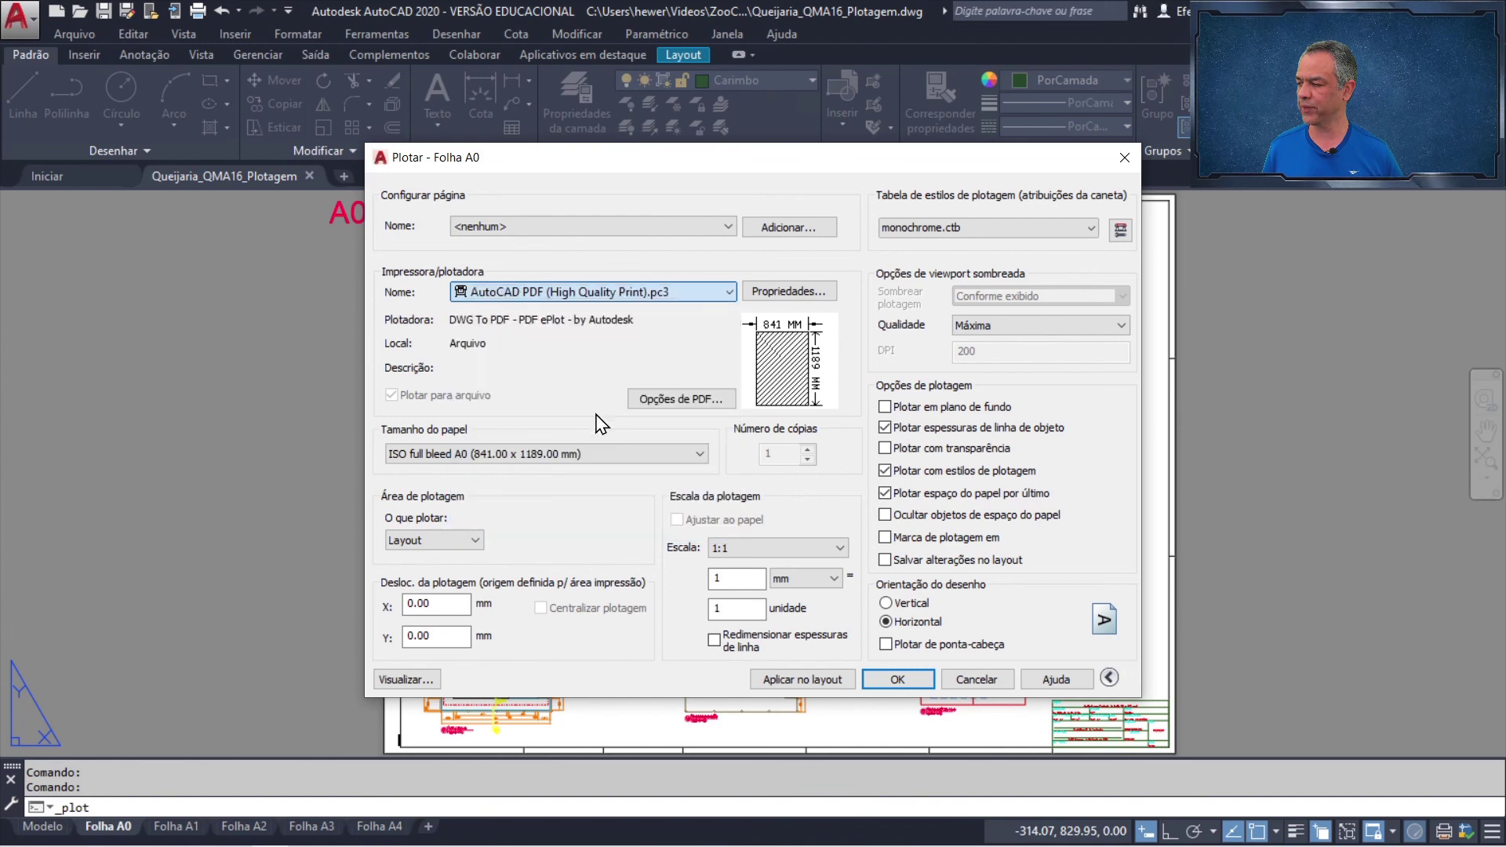
pyautogui.click(665, 405)
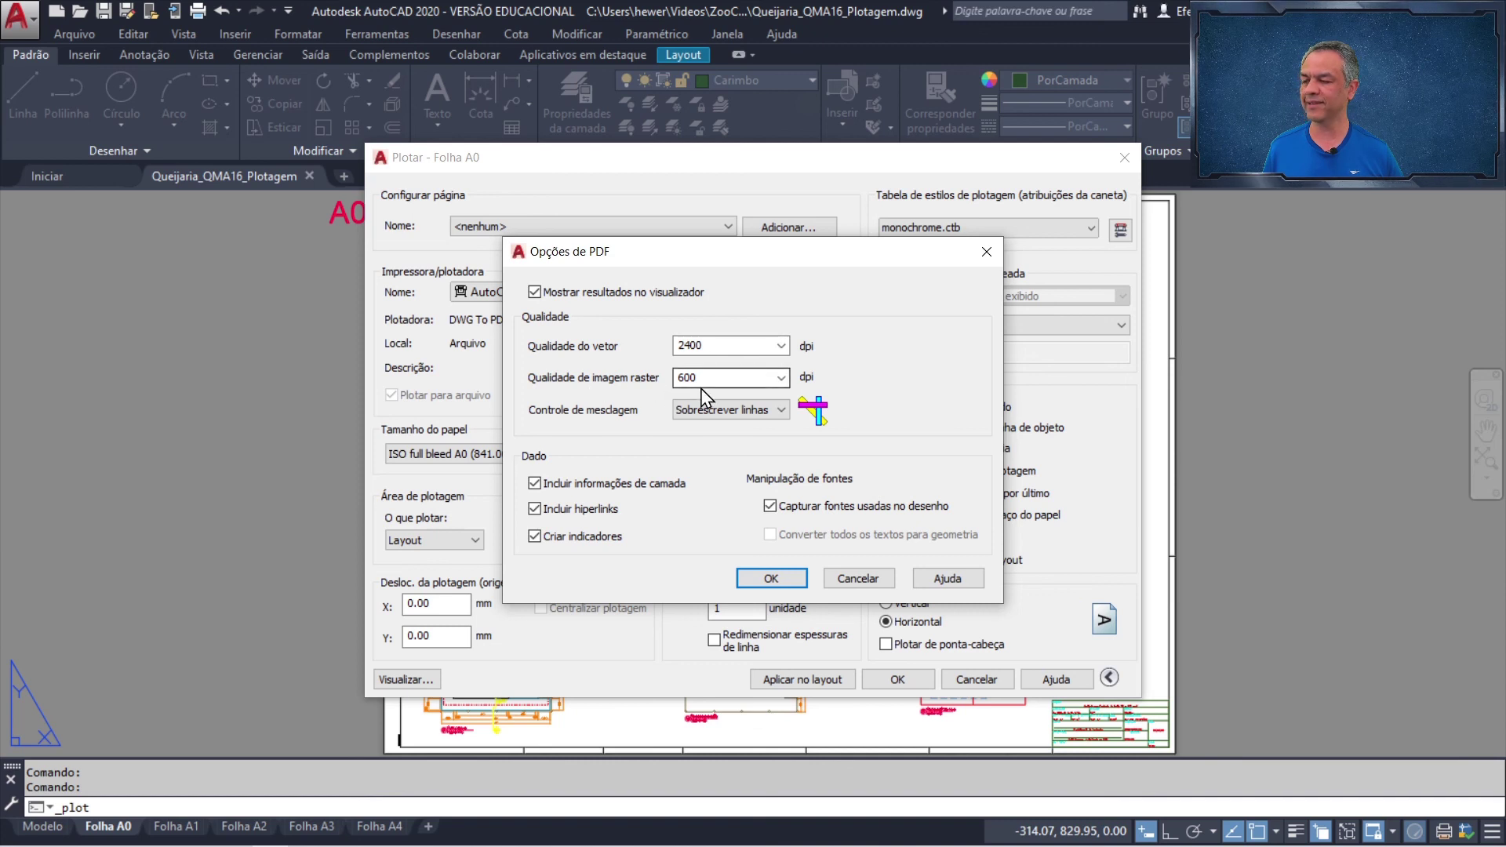
pyautogui.click(771, 581)
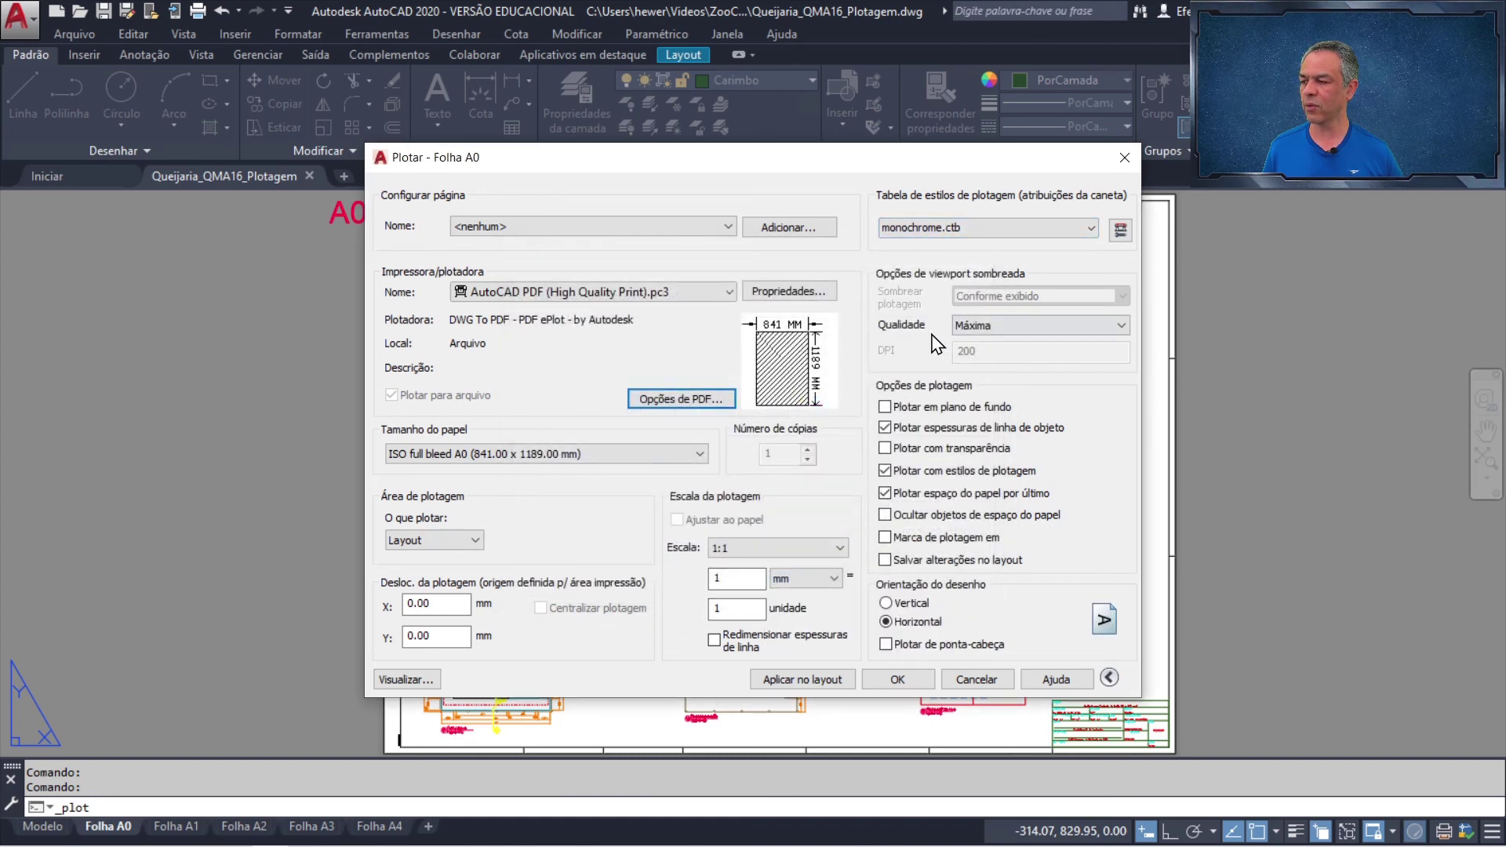
# - Set the shaded viewport quality to Personalizar with a resolution of 600 DPI
pyautogui.click(1026, 327)
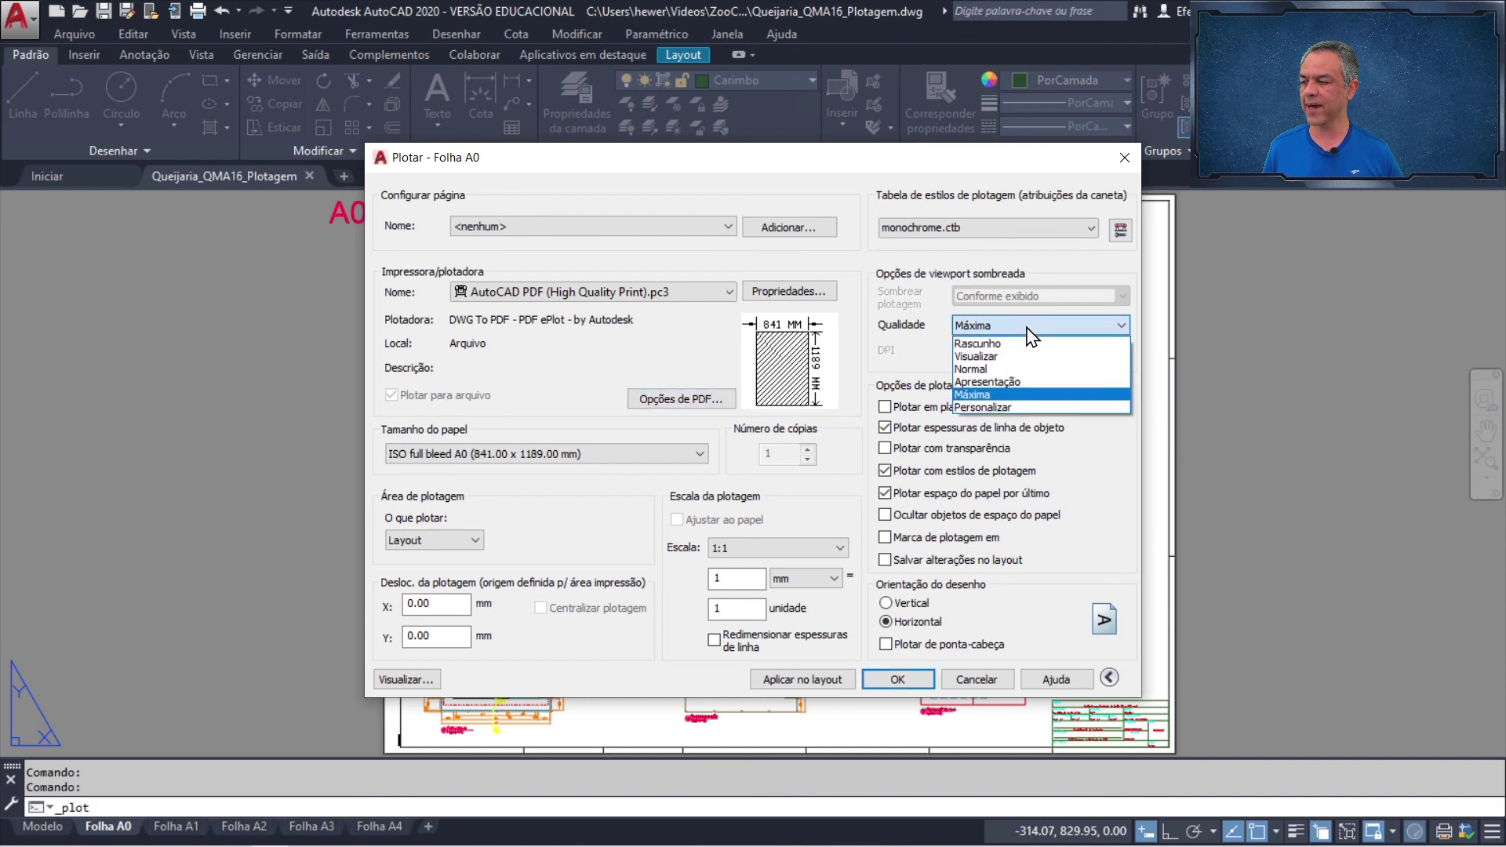
pyautogui.click(1014, 407)
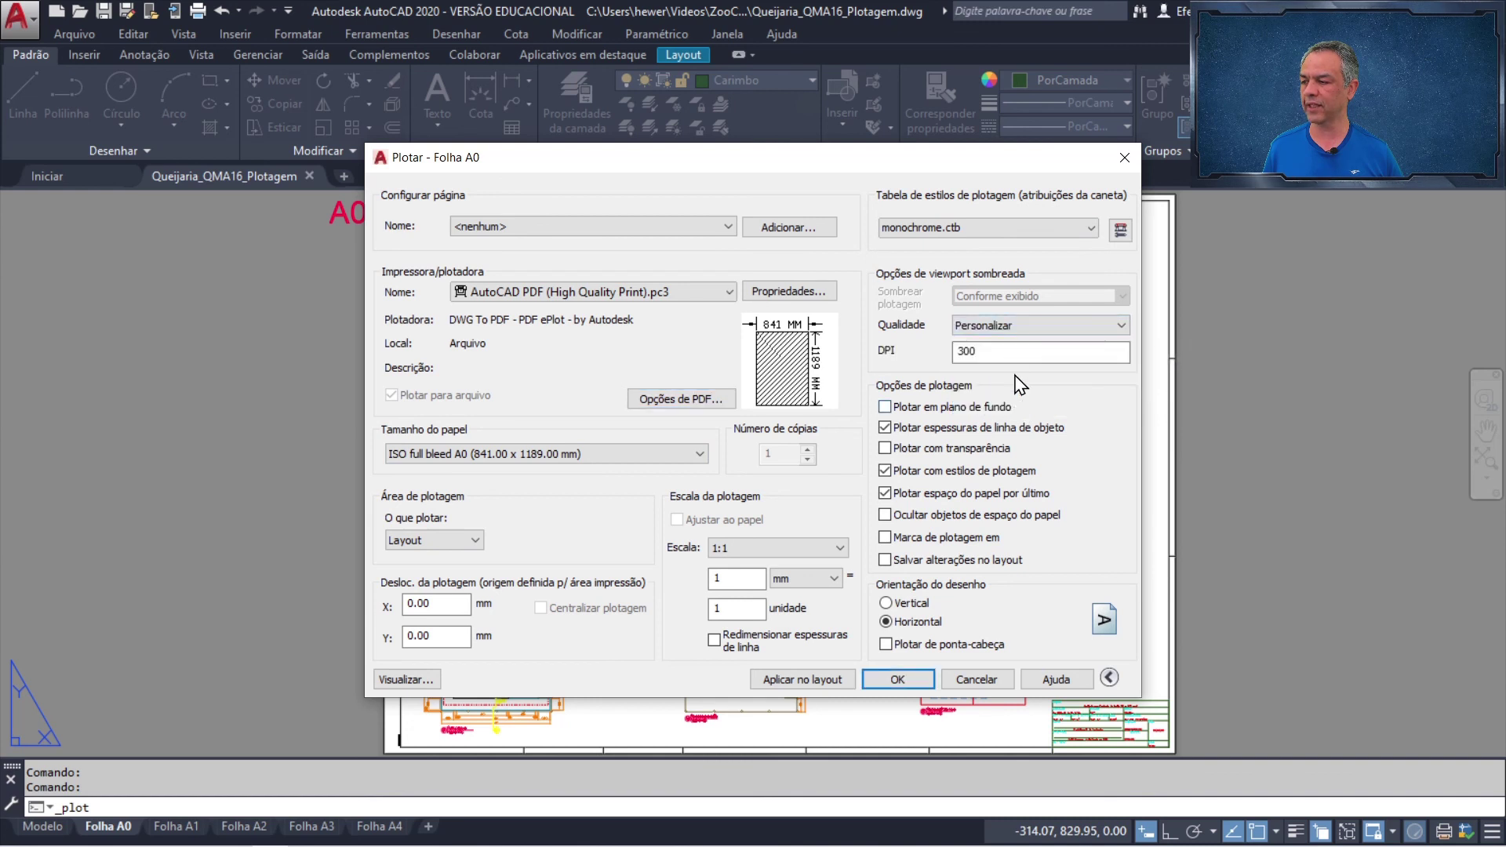
pyautogui.click(1012, 352)
pyautogui.moveTo(1013, 355); pyautogui.dragTo(922, 350)
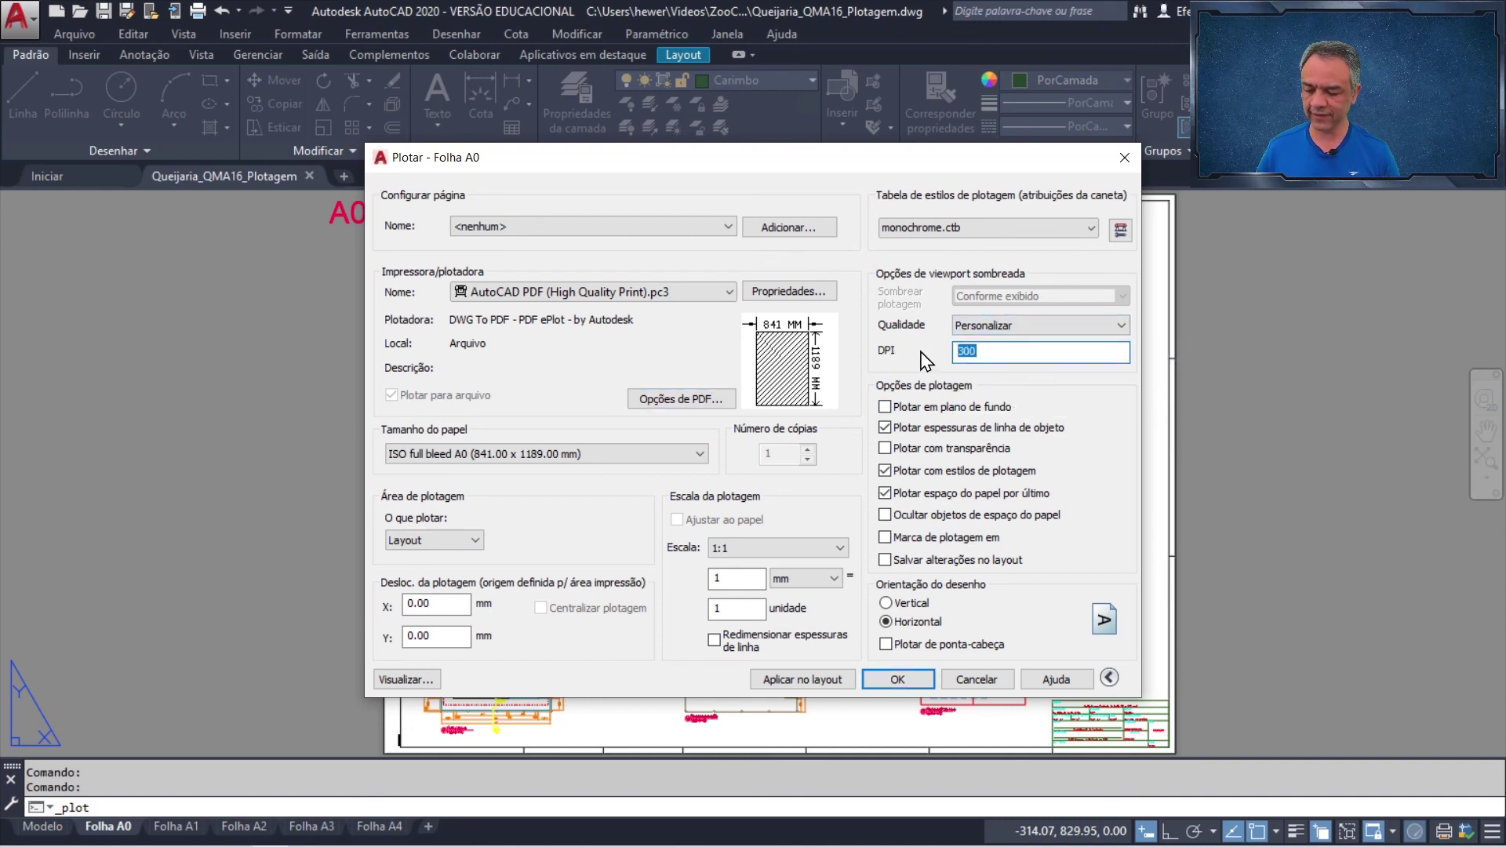
pyautogui.write('600')
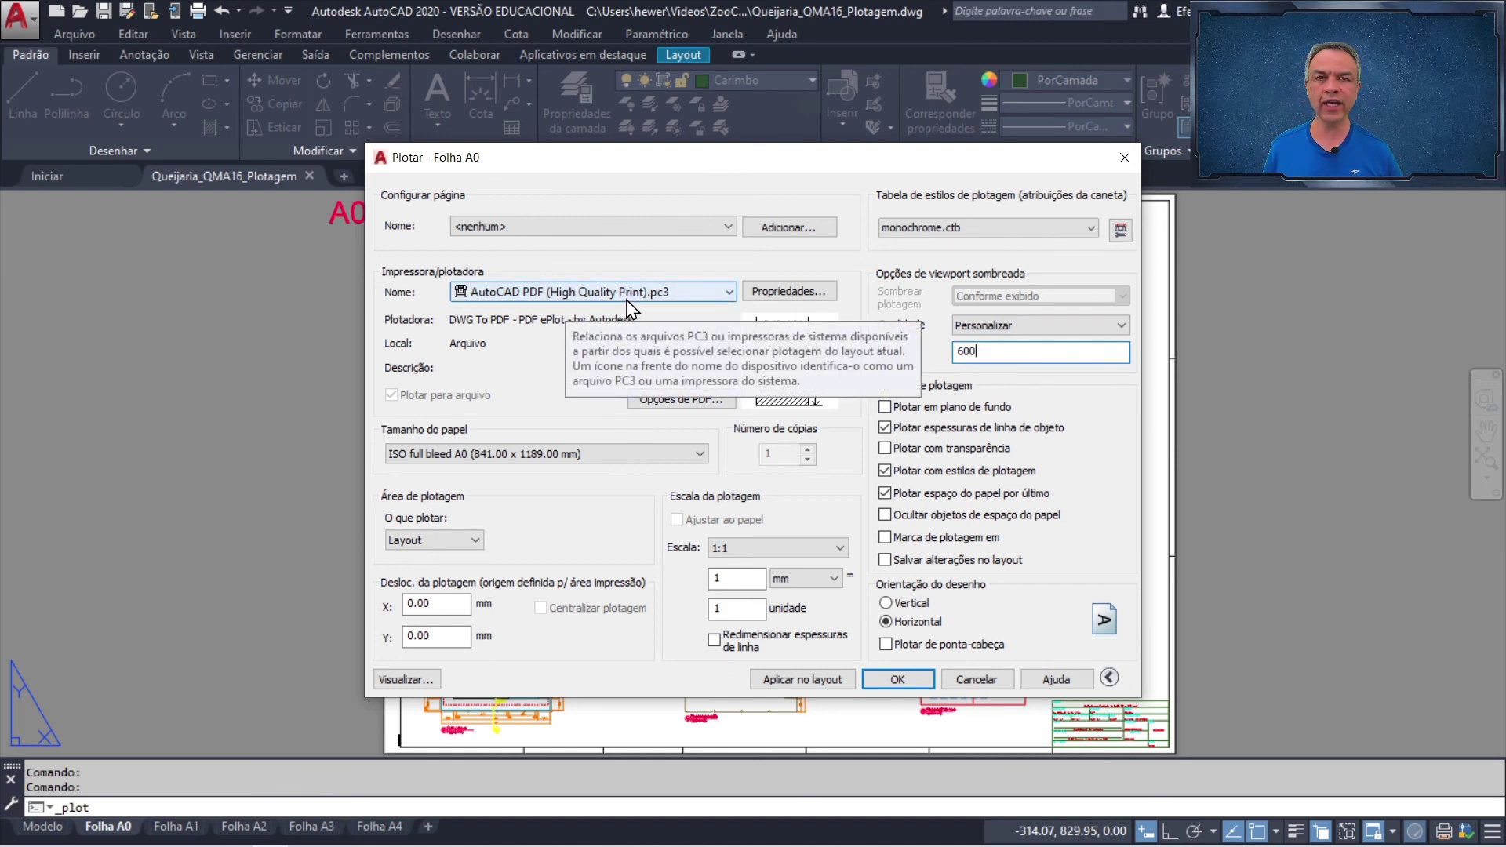
# - Plot the sheet to the PDF Queijaria_QMA16_Plotagem-Folha A0 in Documentos, overwriting the existing file
pyautogui.click(898, 681)
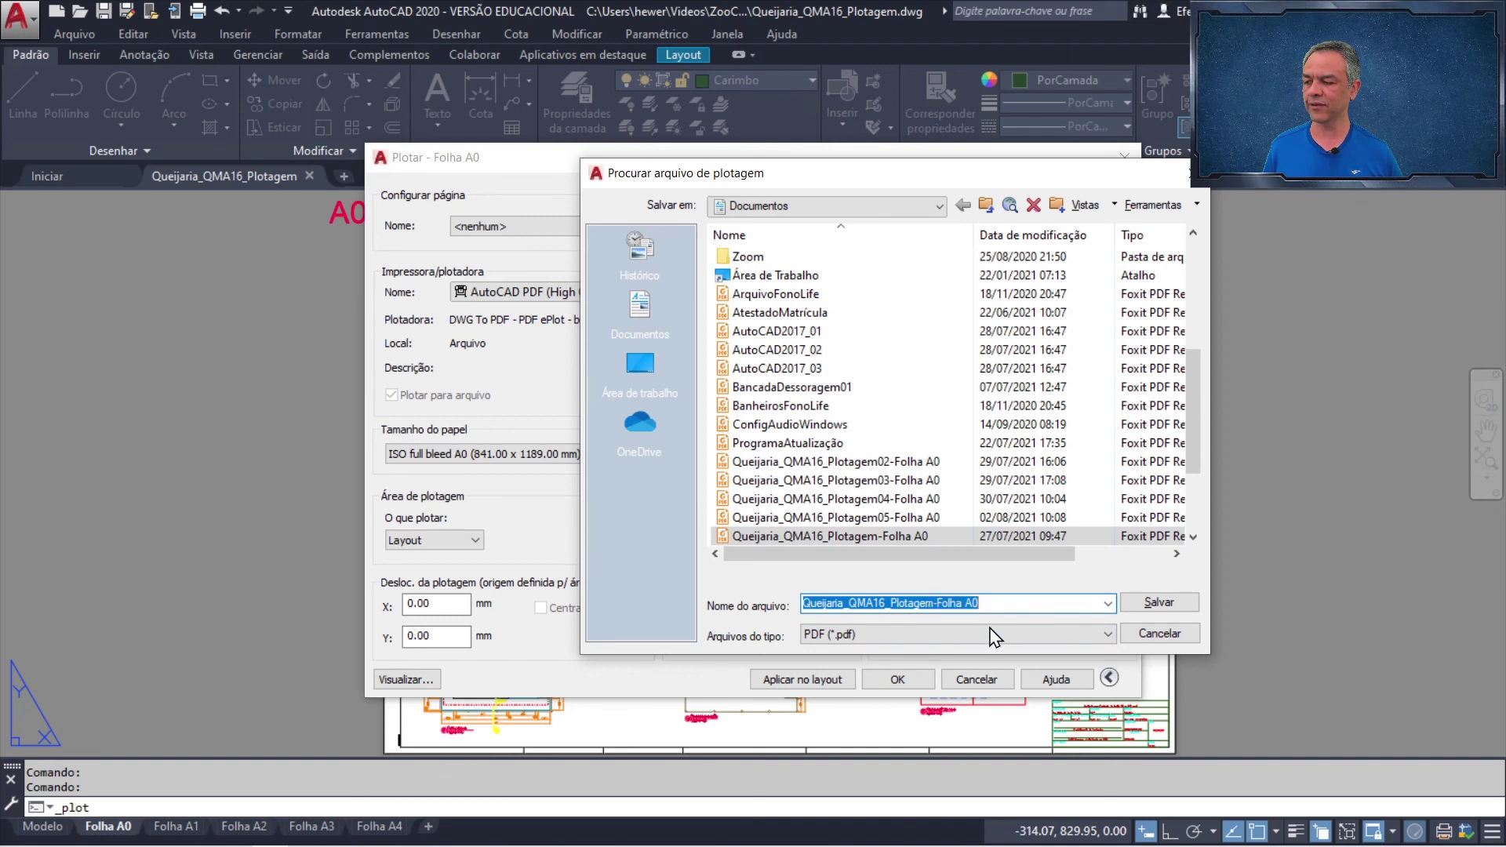
pyautogui.click(1149, 602)
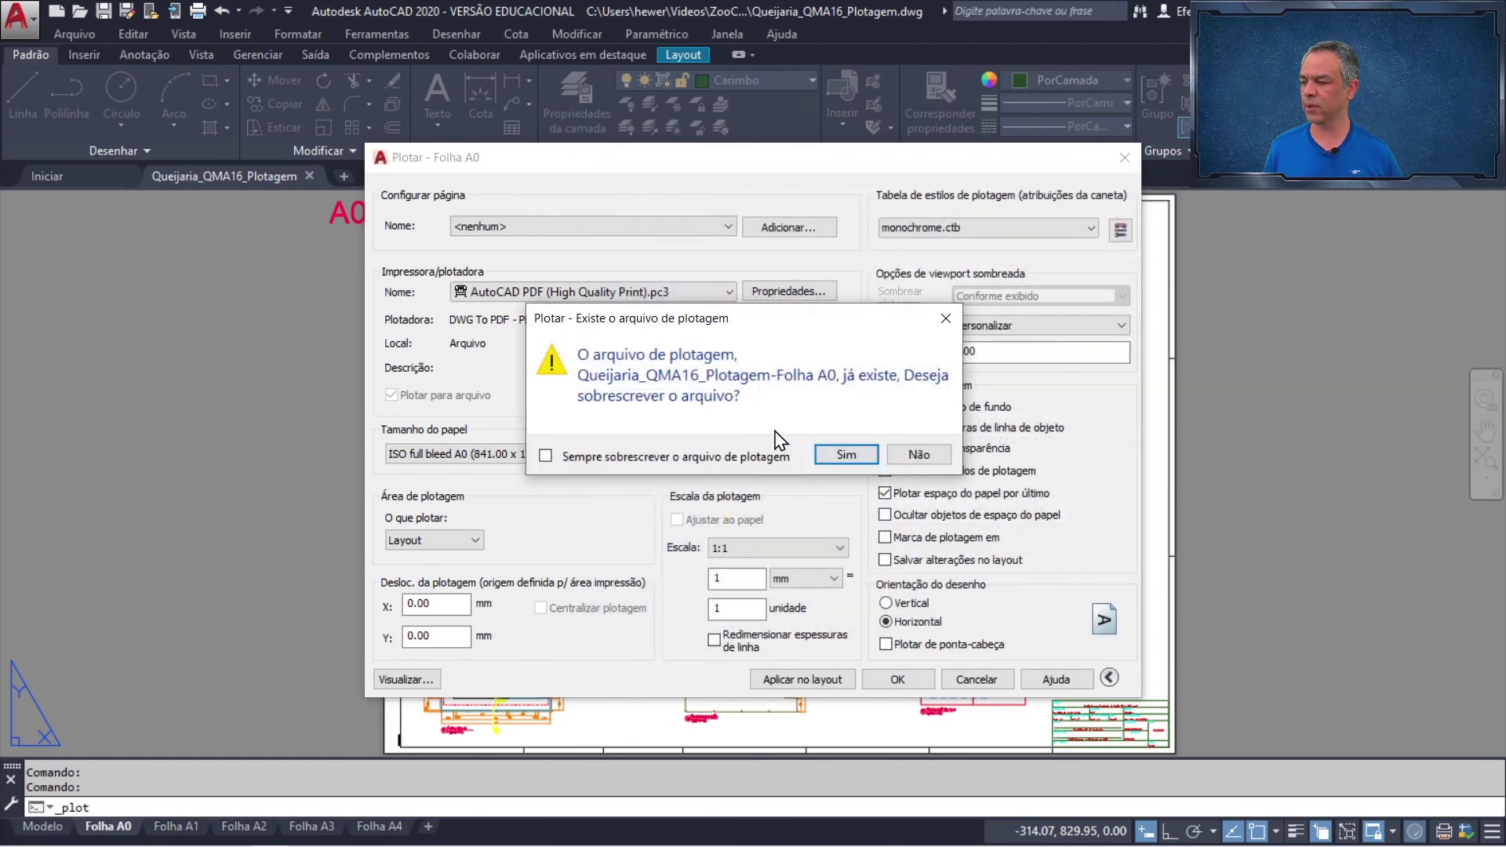
pyautogui.click(854, 457)
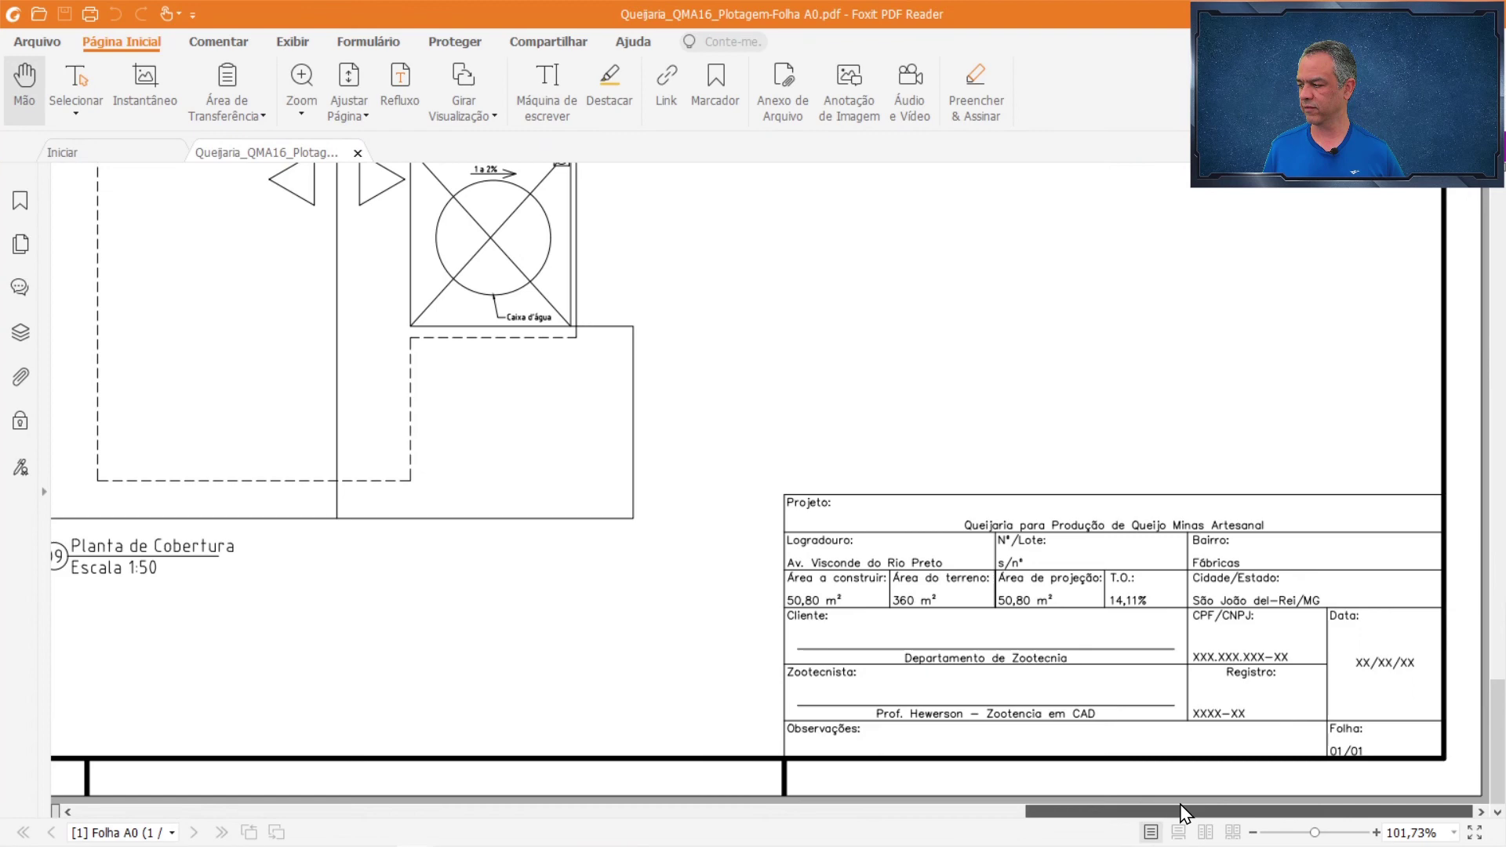
# - Examine the plotted A0 sheet in Foxit PDF Reader, checking the section drawings and the floor plan
pyautogui.moveTo(1182, 810); pyautogui.dragTo(178, 765)
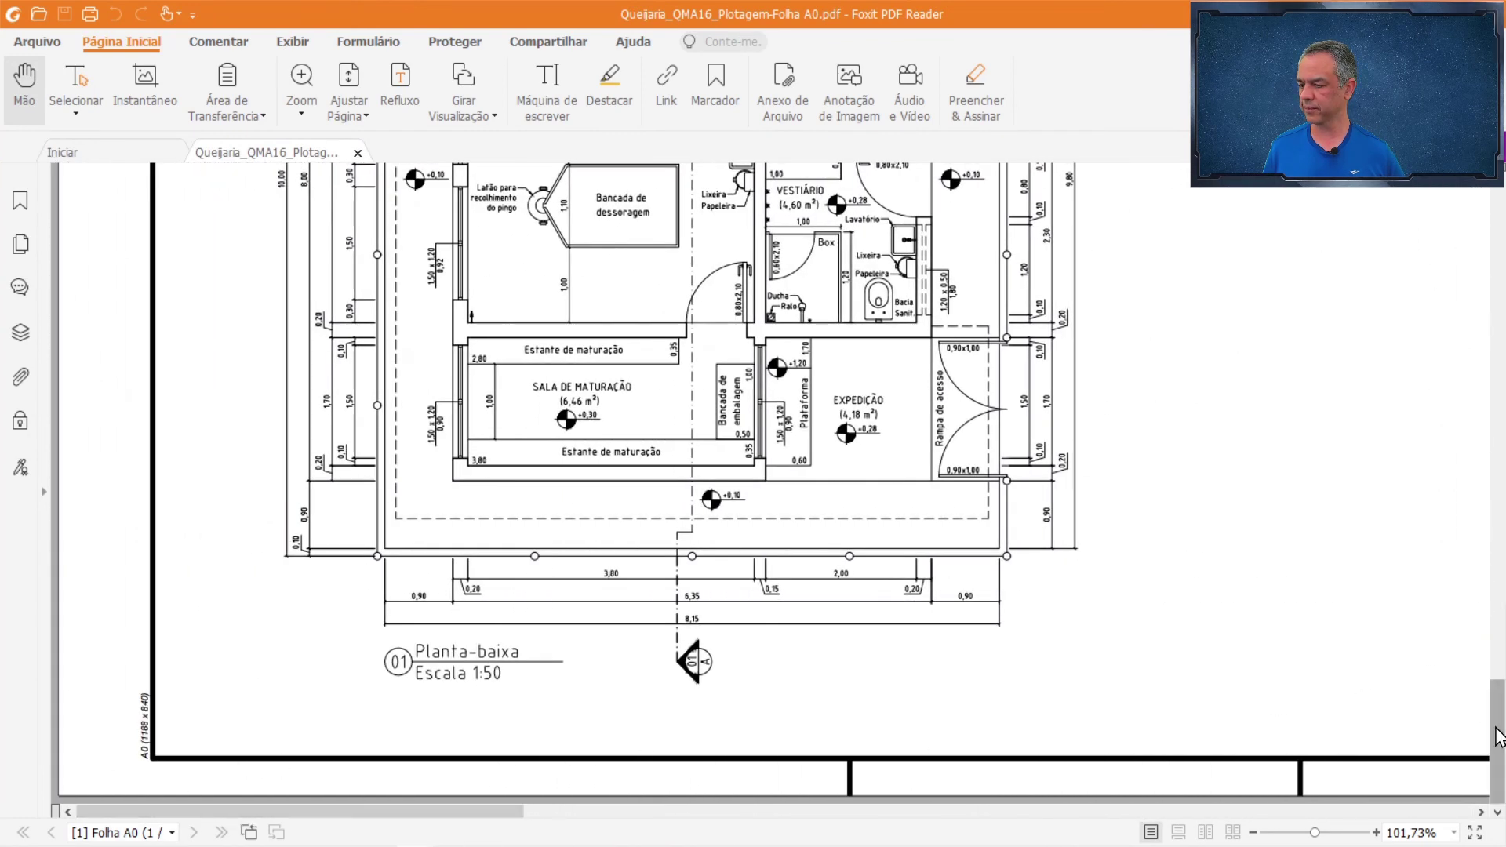
pyautogui.moveTo(1498, 736); pyautogui.dragTo(1496, 246)
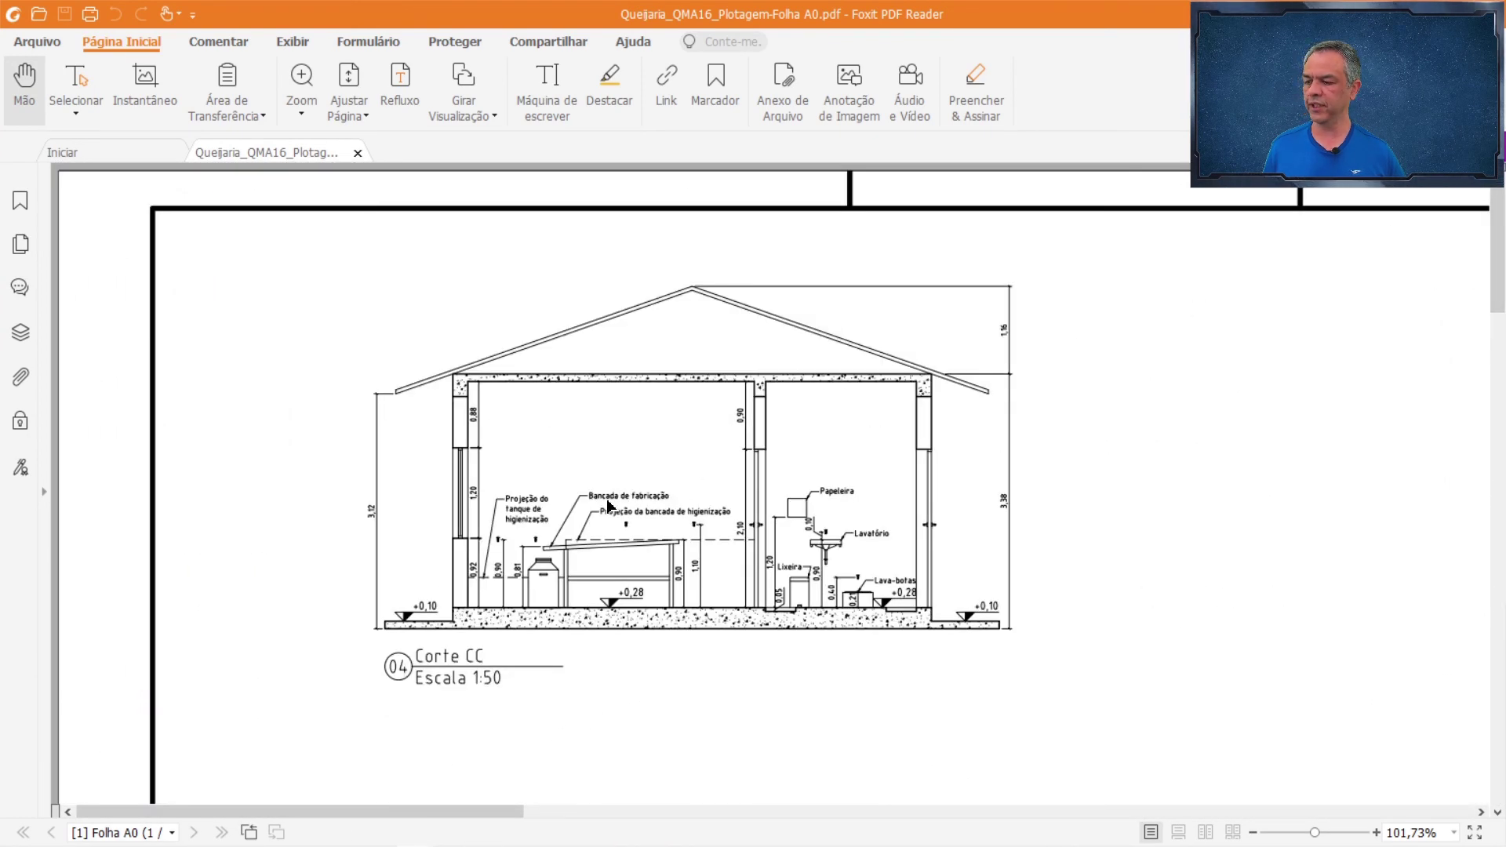
pyautogui.moveTo(607, 502)
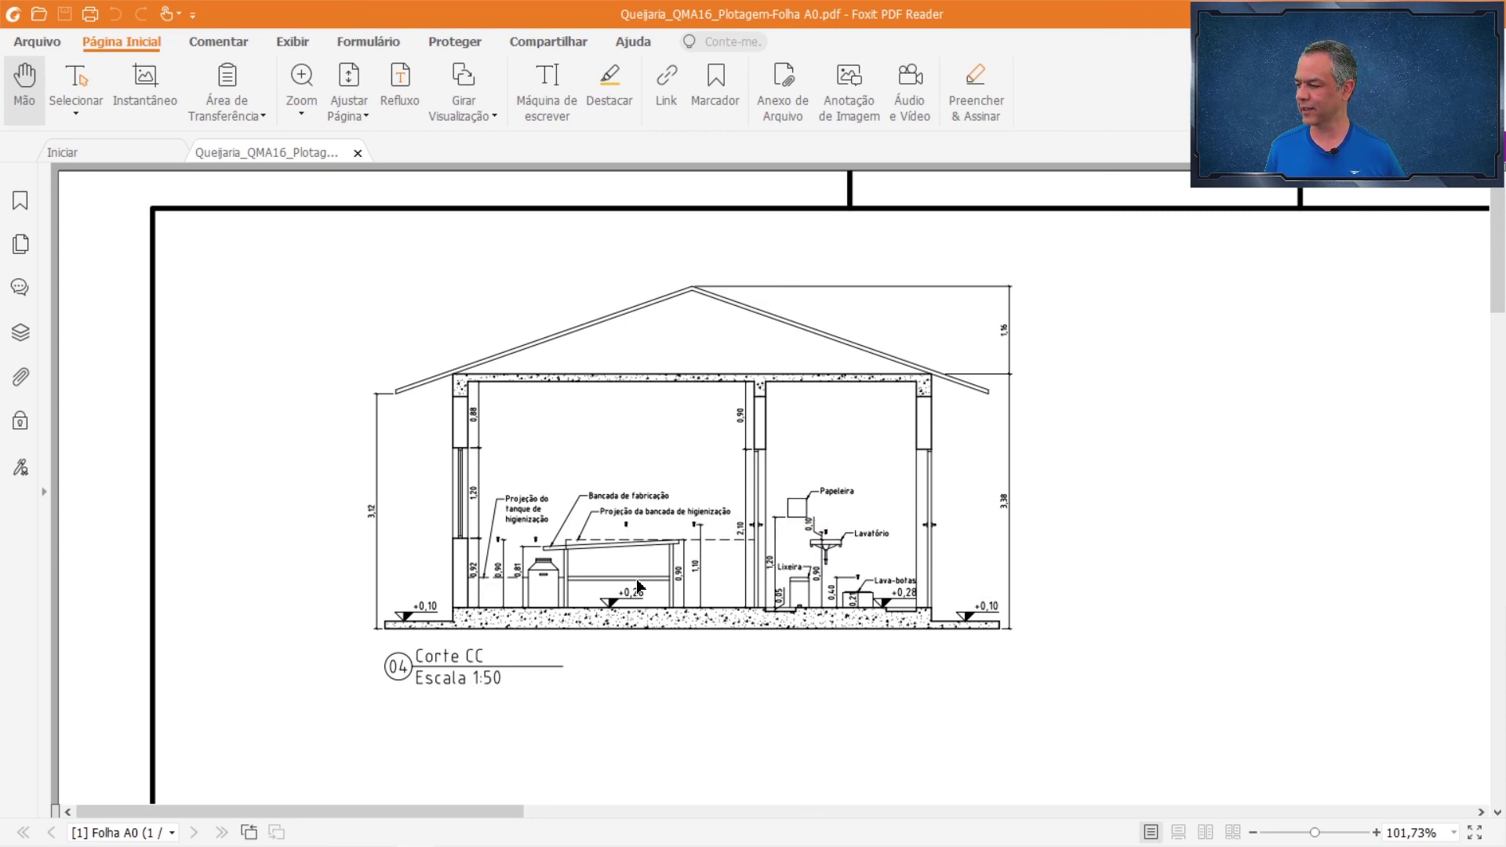
pyautogui.scroll(-10, 688, 687)
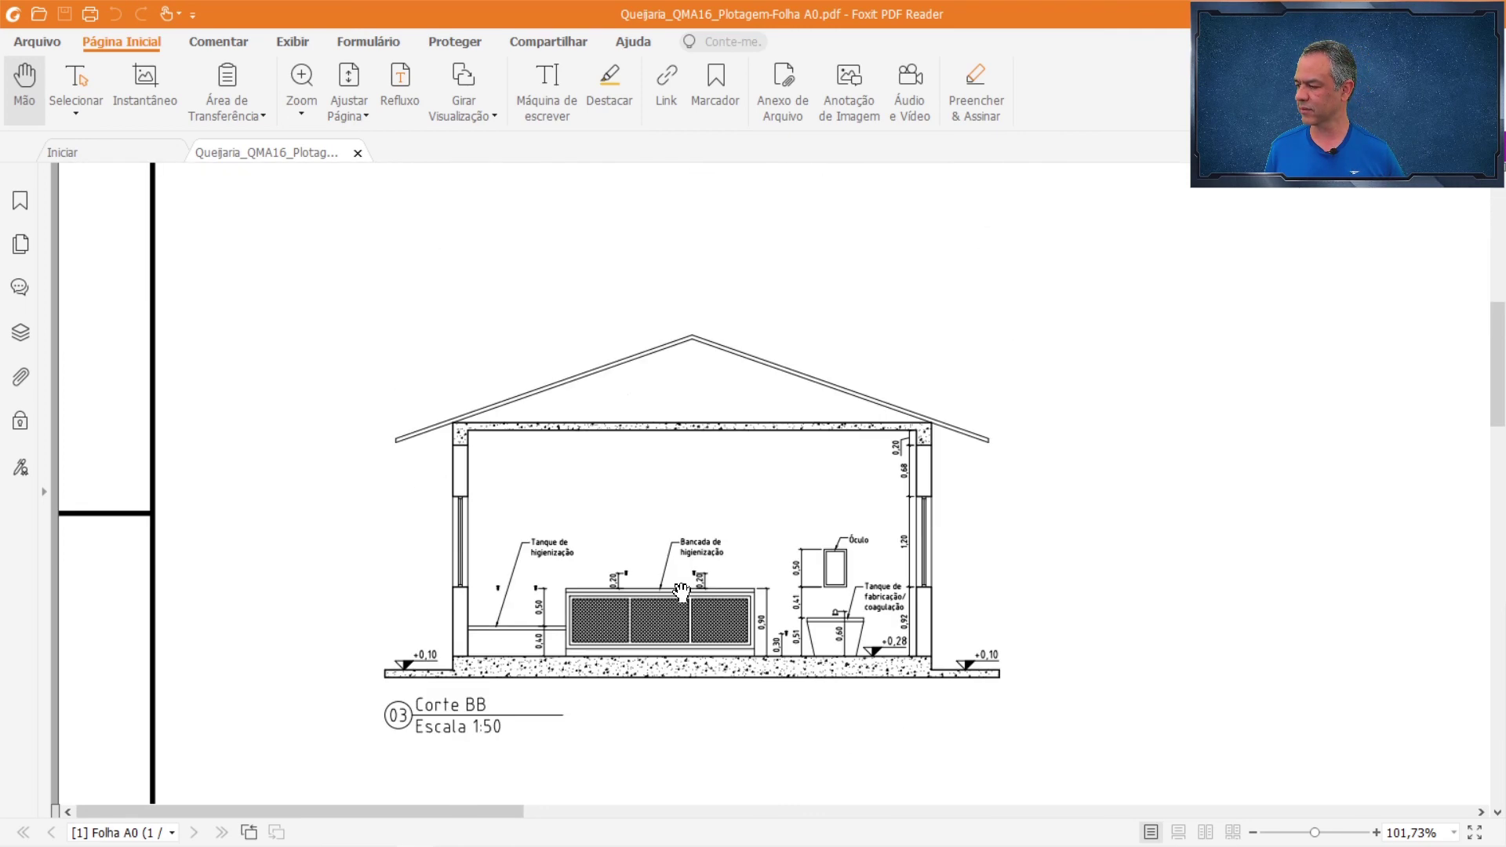
pyautogui.scroll(-10, 649, 406)
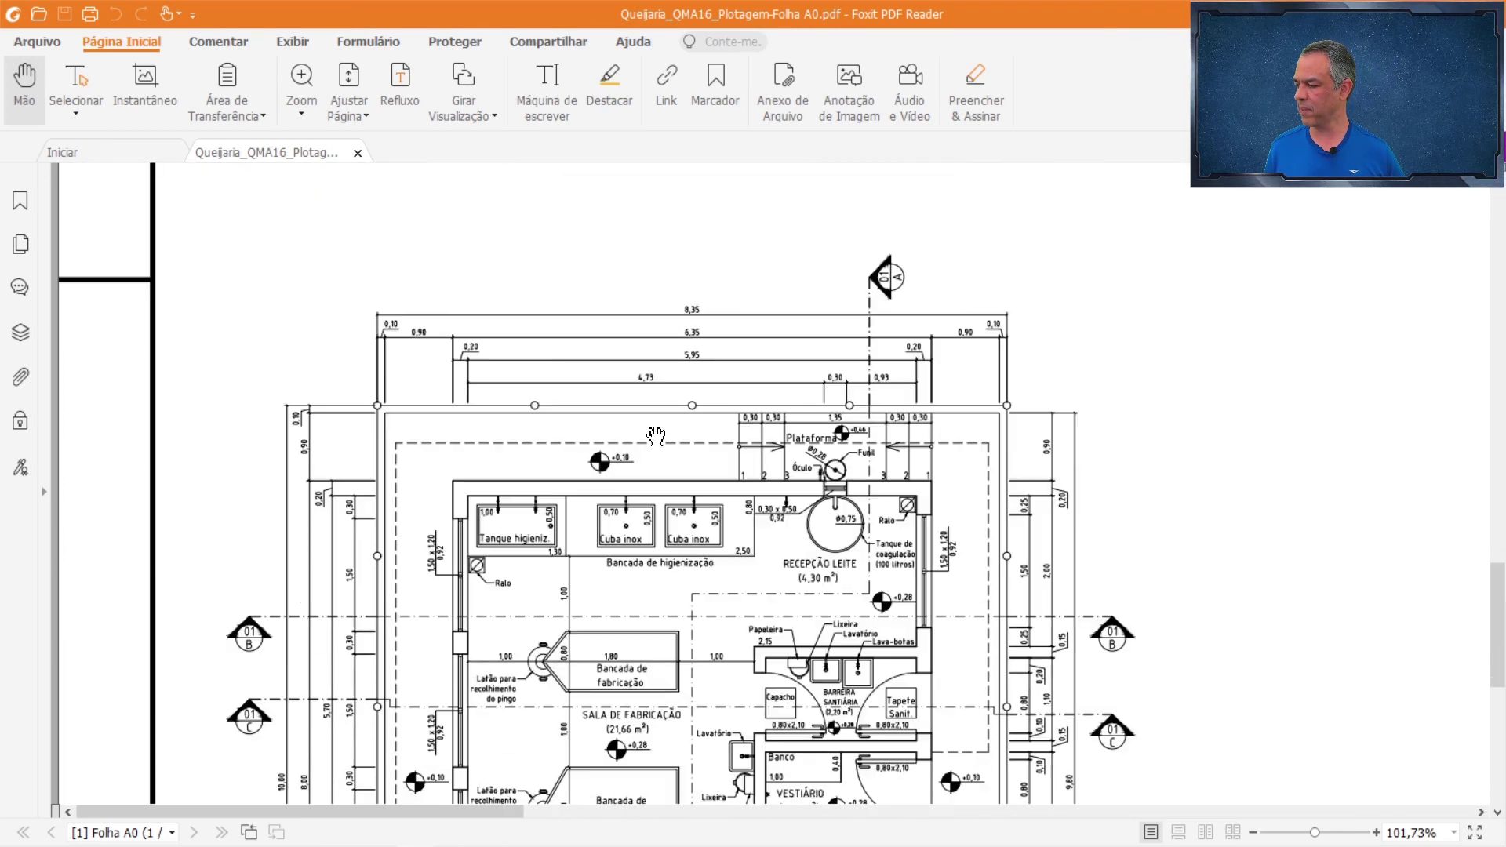